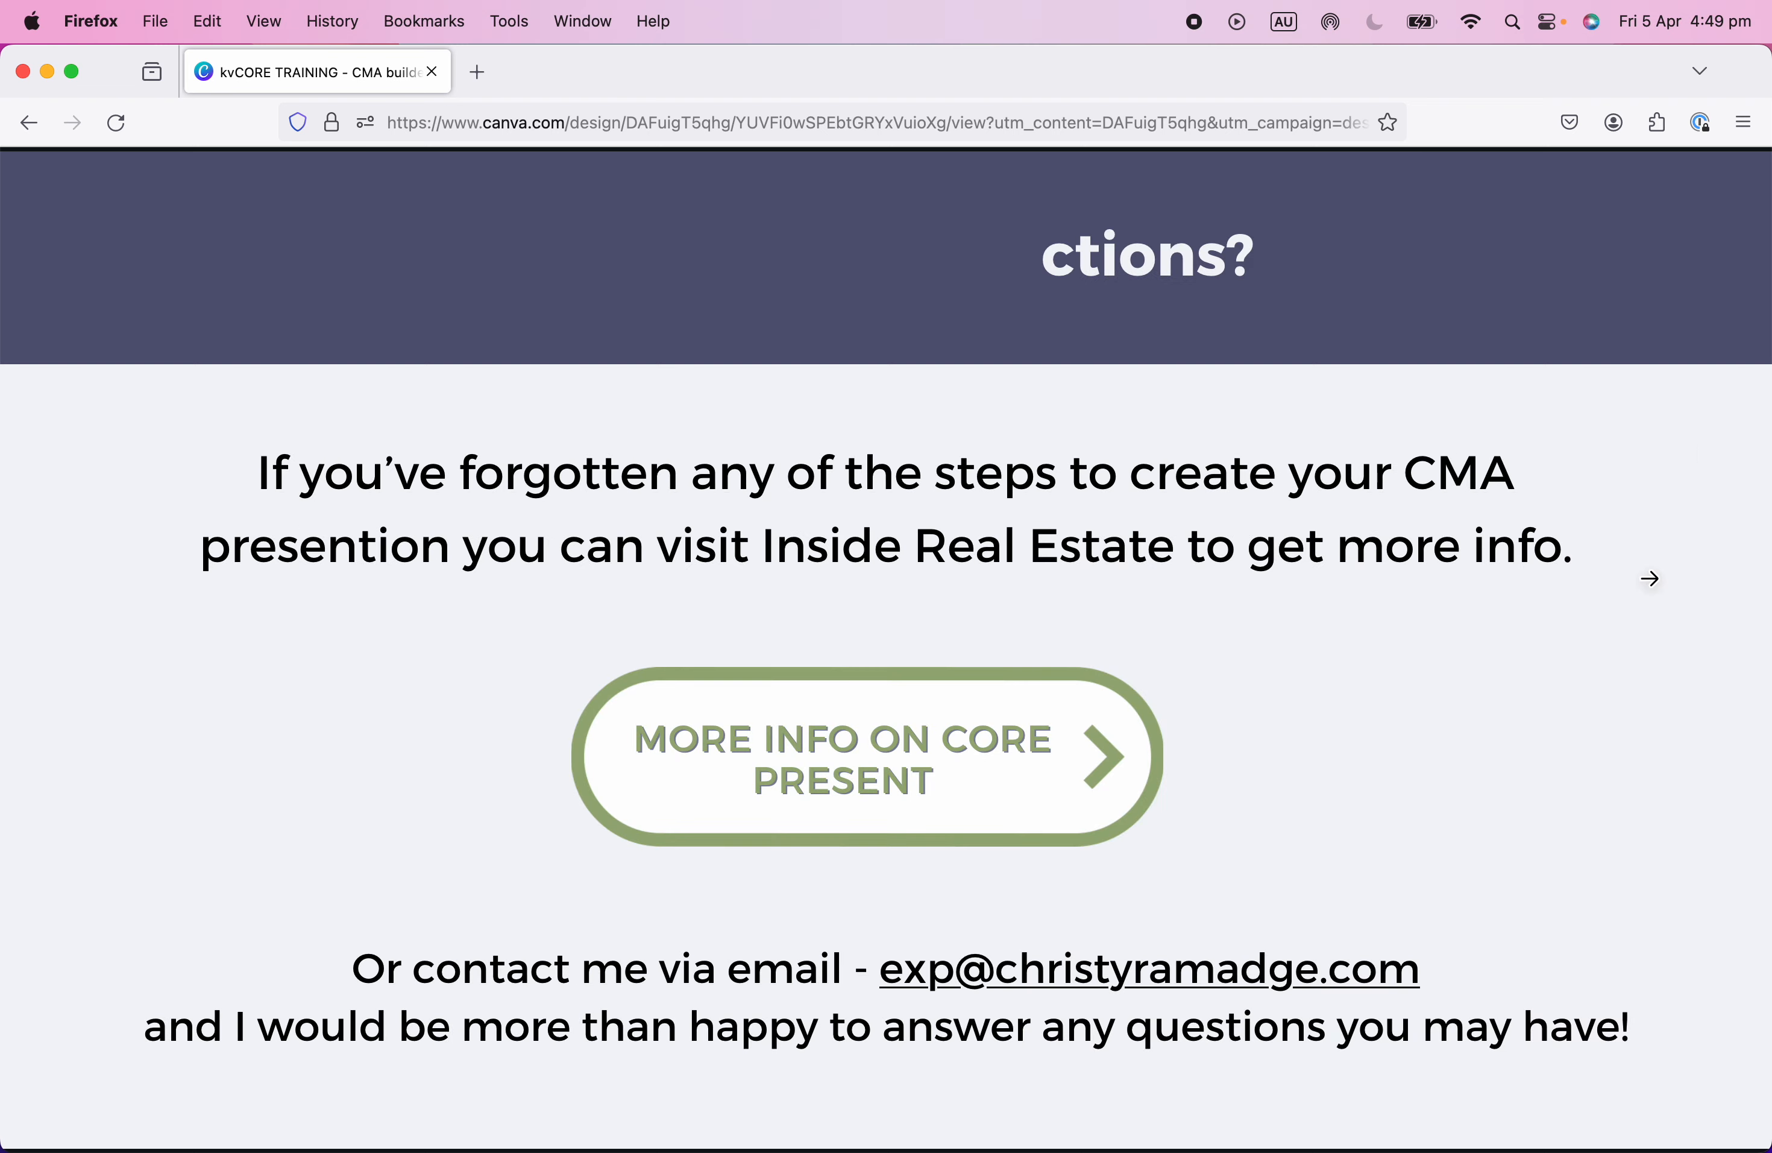
left_click(1648, 578)
Browse the training slides and return to slide 12, 'How to copy and edit'.
left_click(1394, 483)
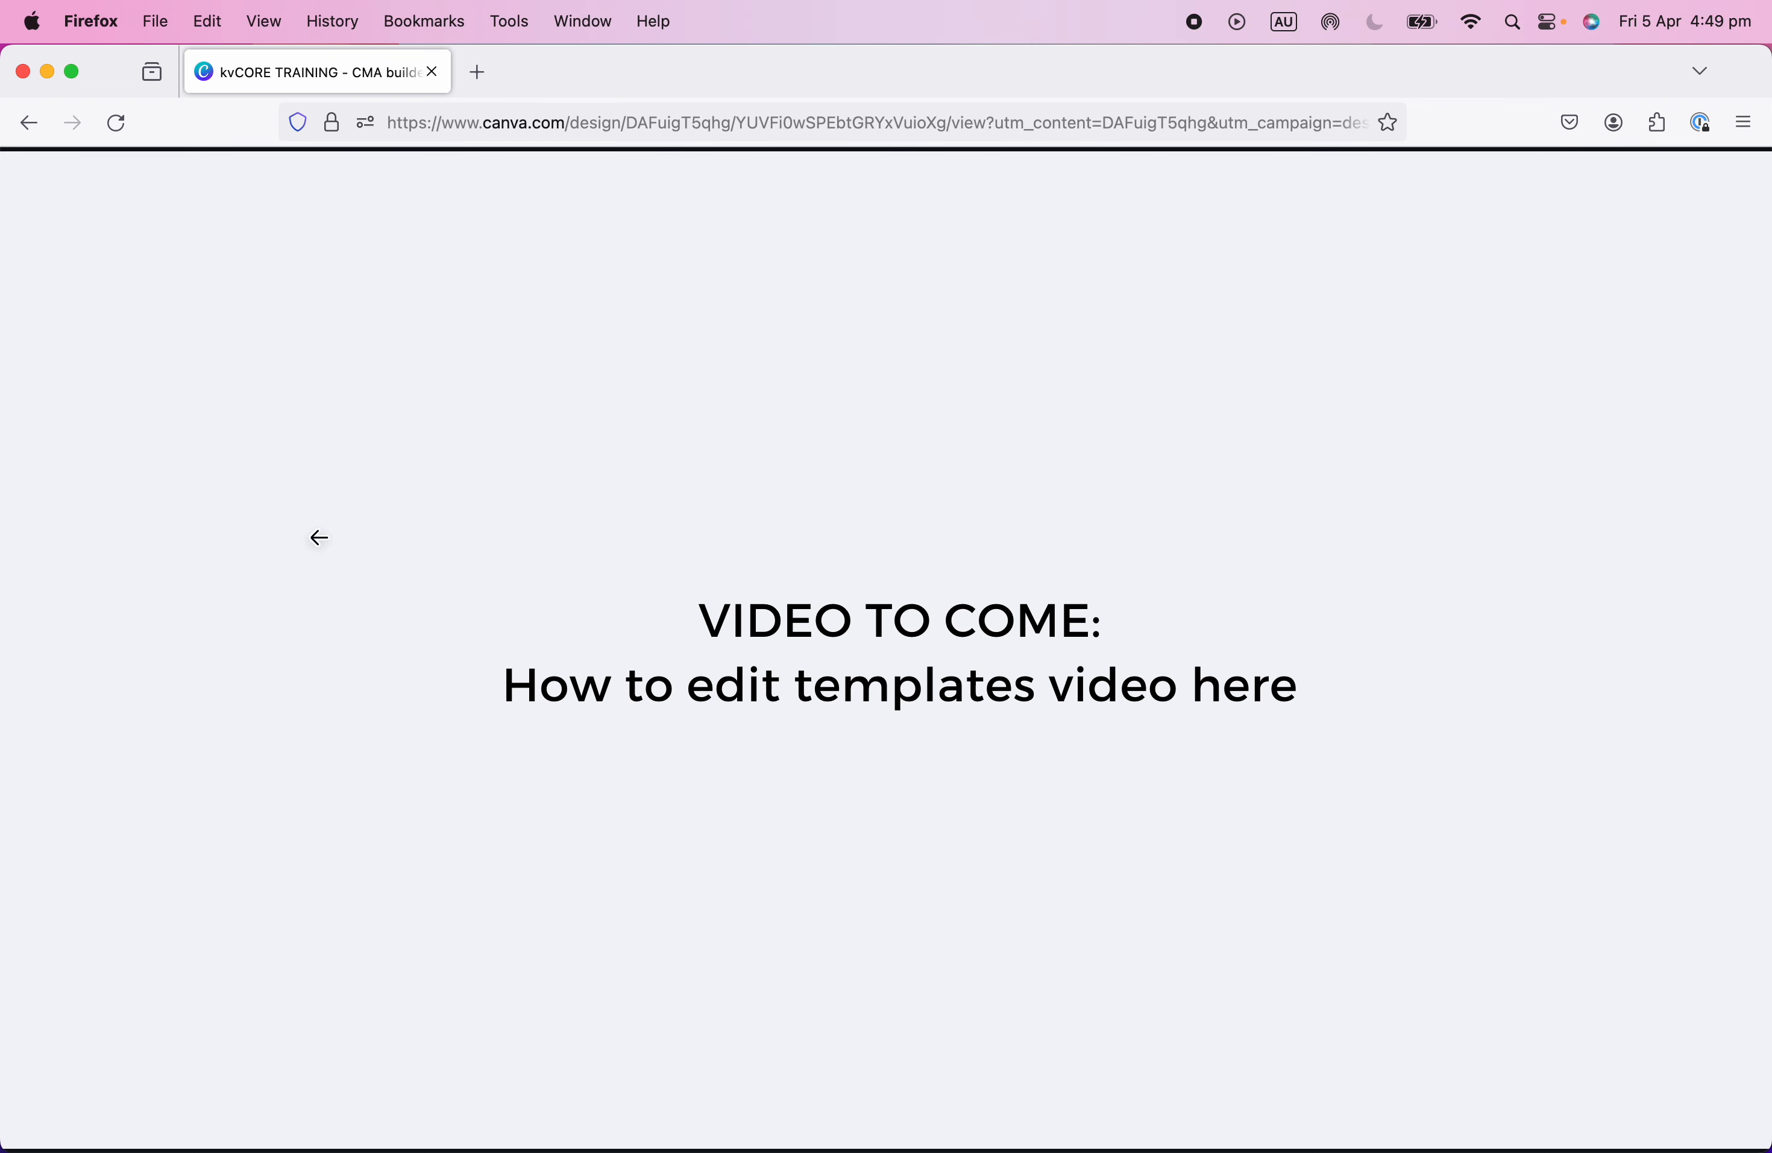
left_click(180, 566)
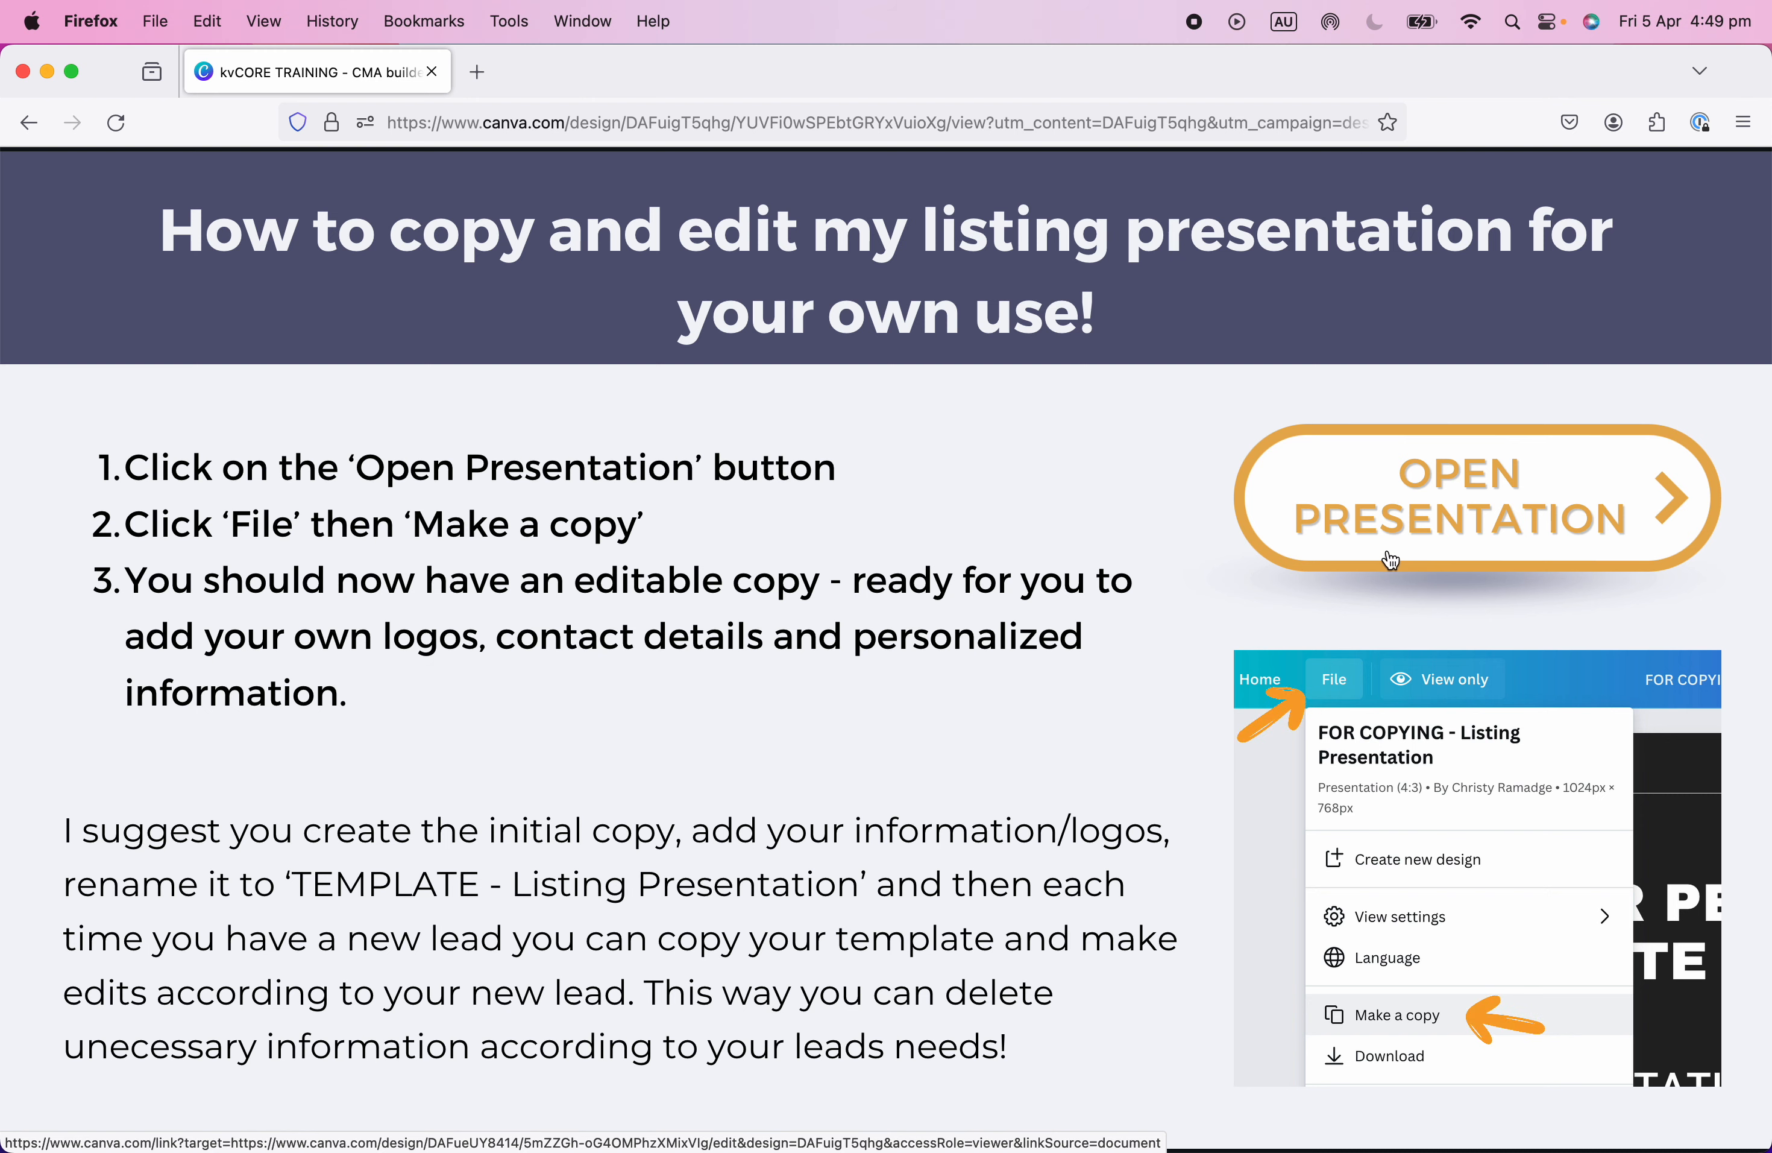
Open the FOR COPYING listing presentation and make an editable copy of it.
left_click(1388, 558)
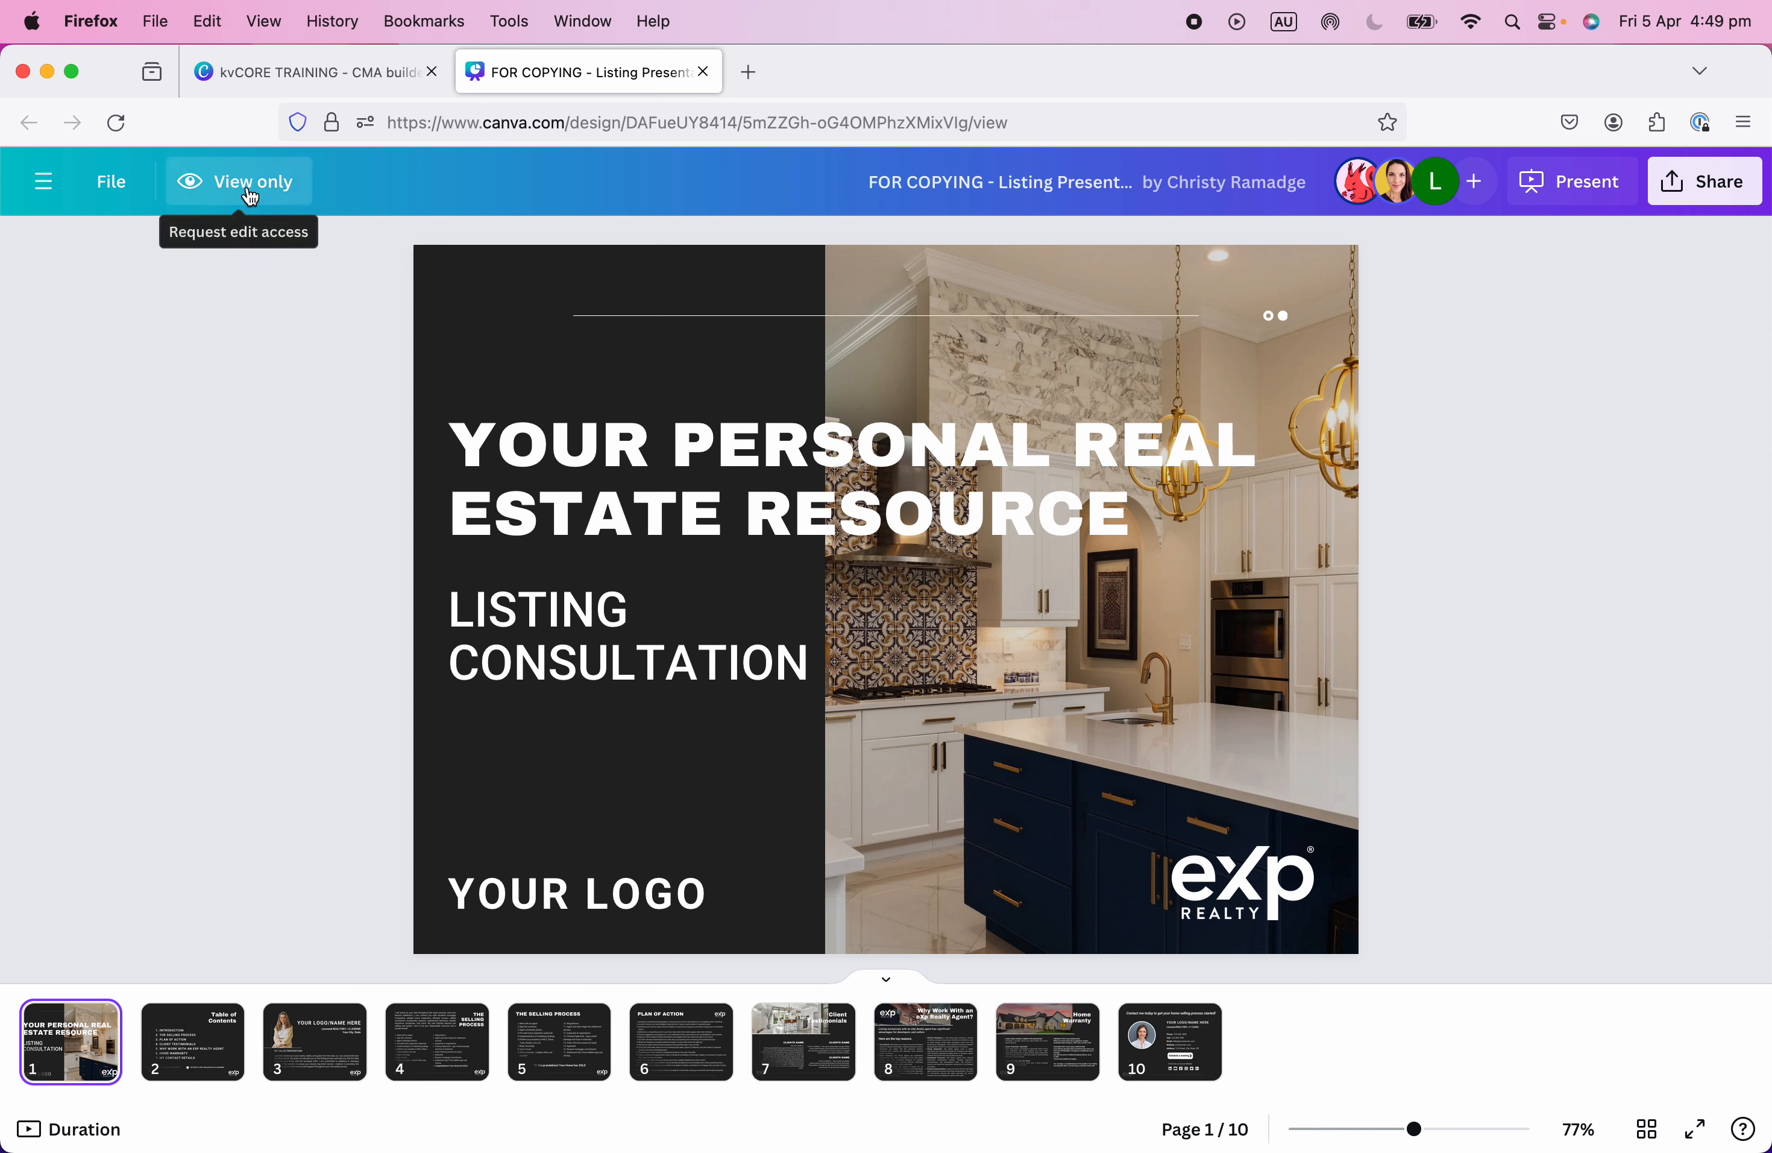
left_click(111, 187)
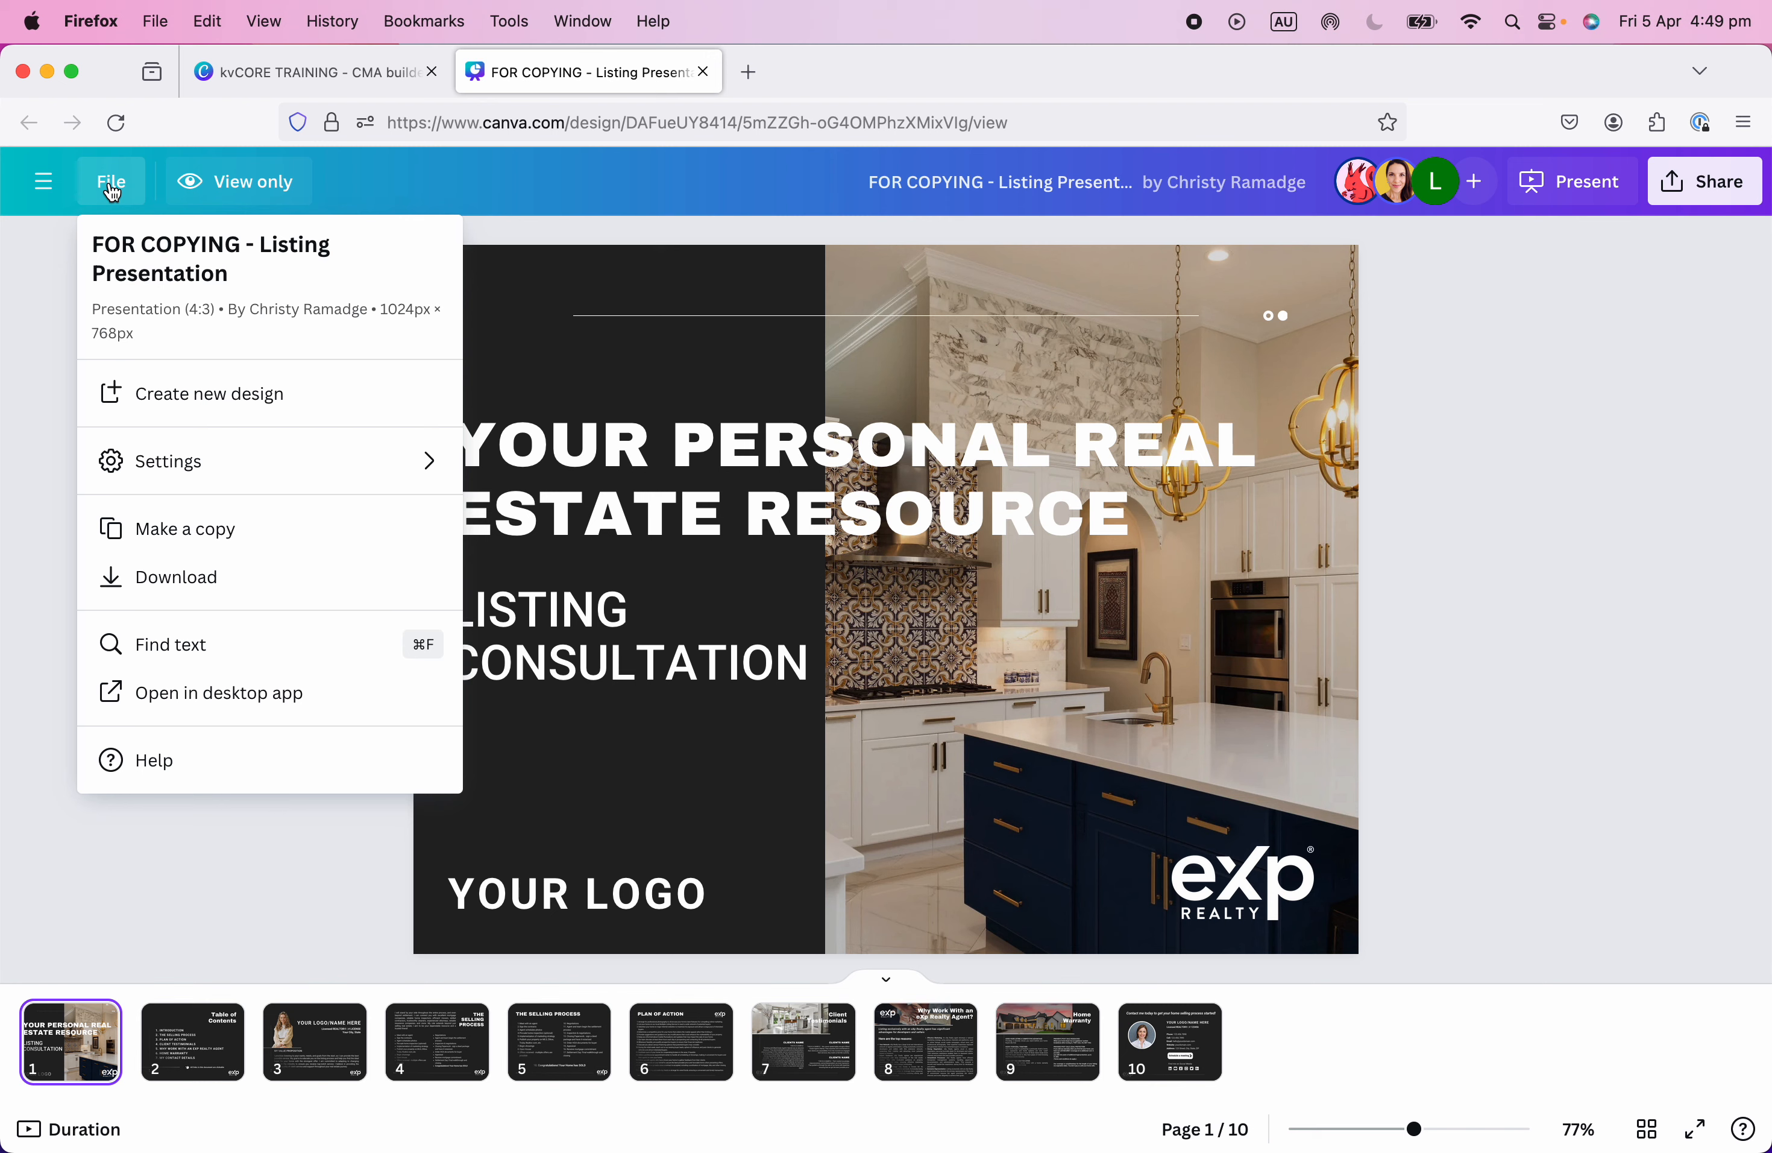
left_click(190, 532)
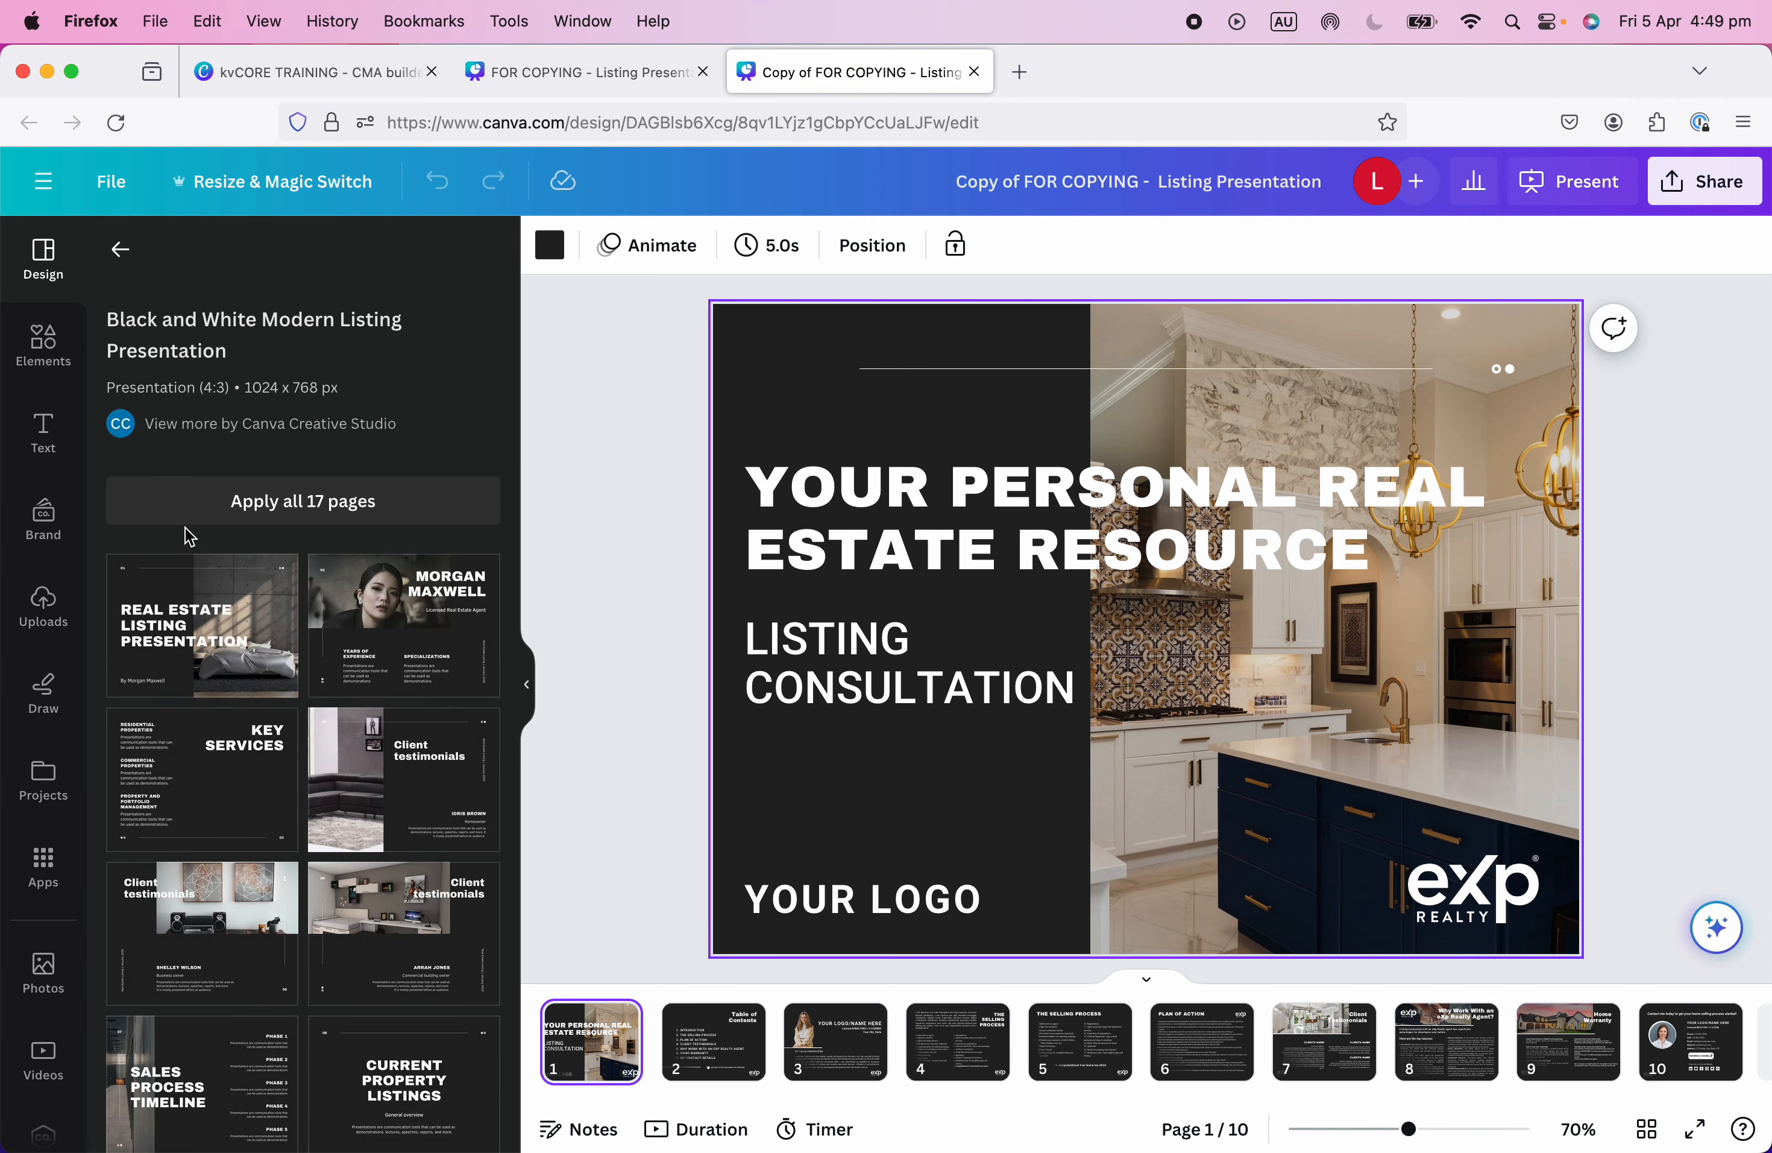
Replace 'Copy of FOR COPYING' in the title with the agent's full name, keeping '- Listing Presentation'.
left_click(527, 683)
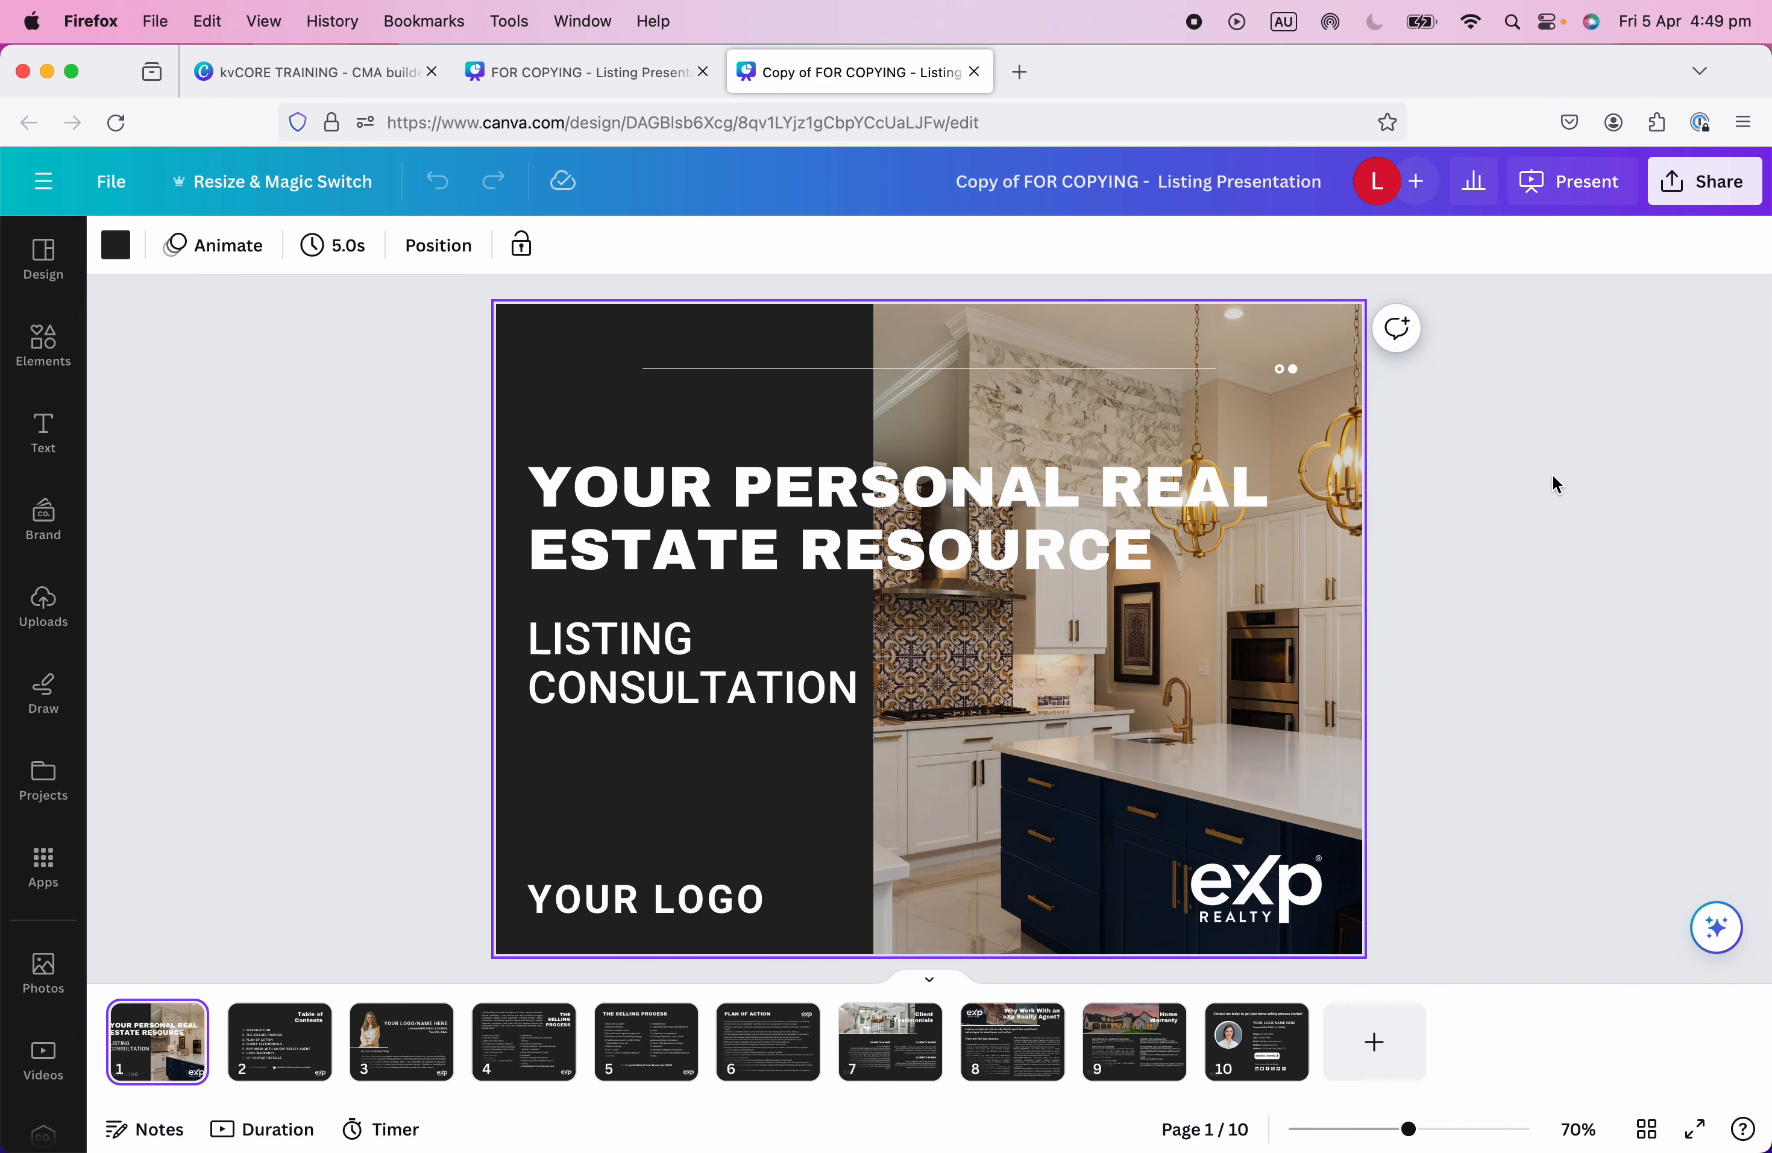
left_click(1057, 182)
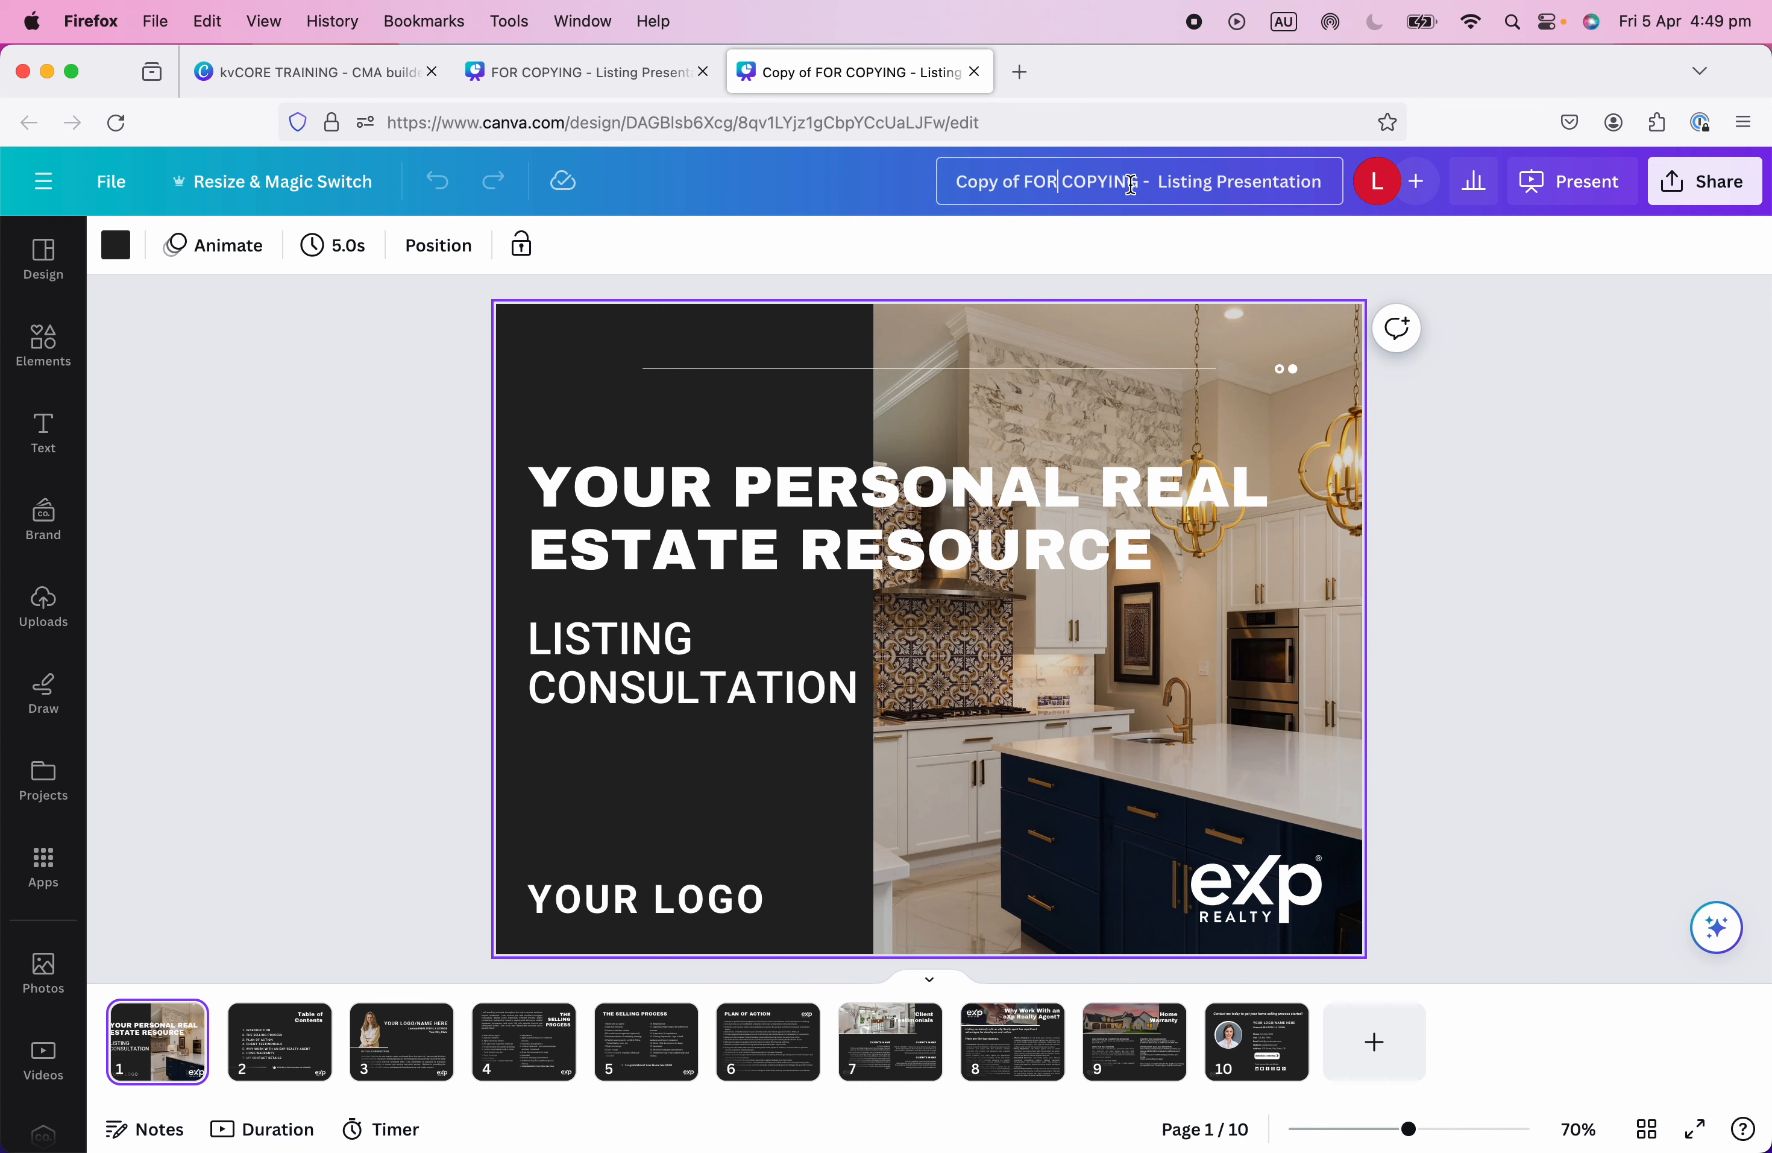
left_click_drag(1148, 183, 947, 183)
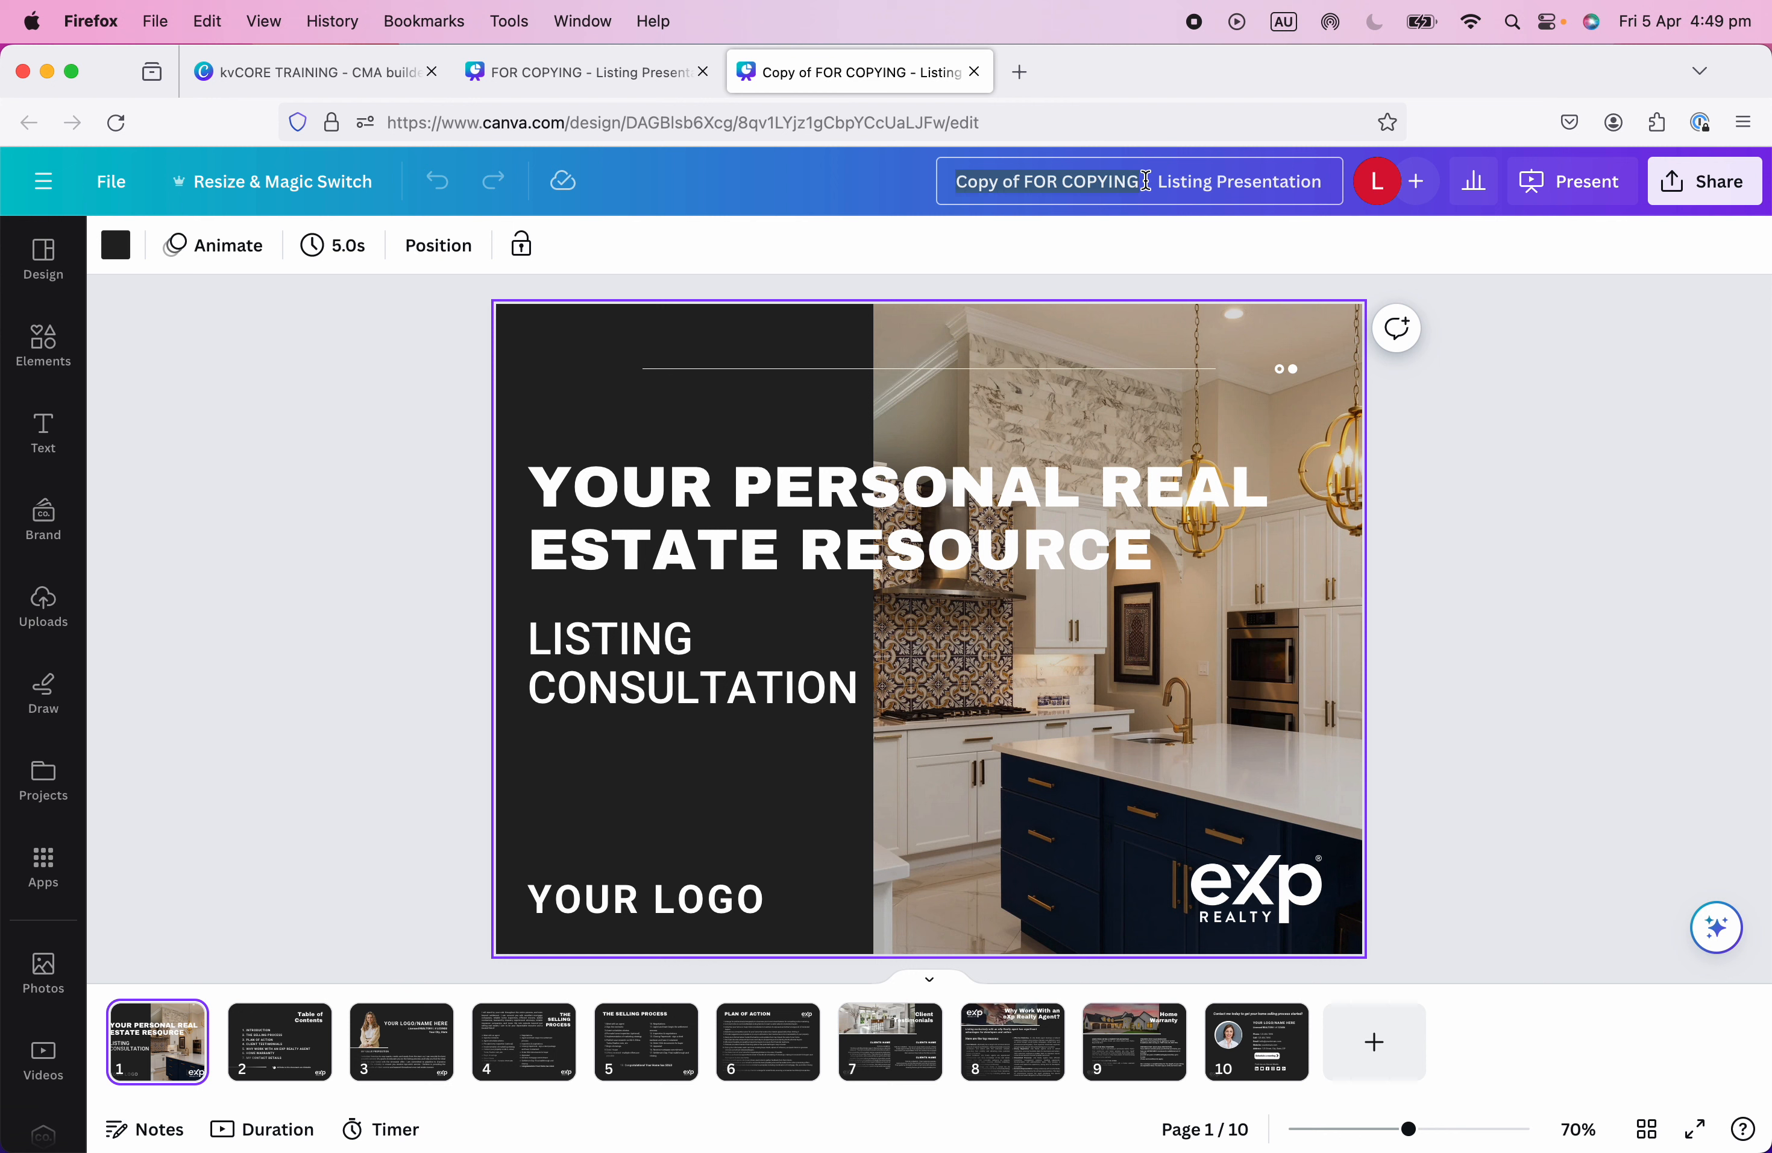
key("BackSpace")
type("Christy Rma")
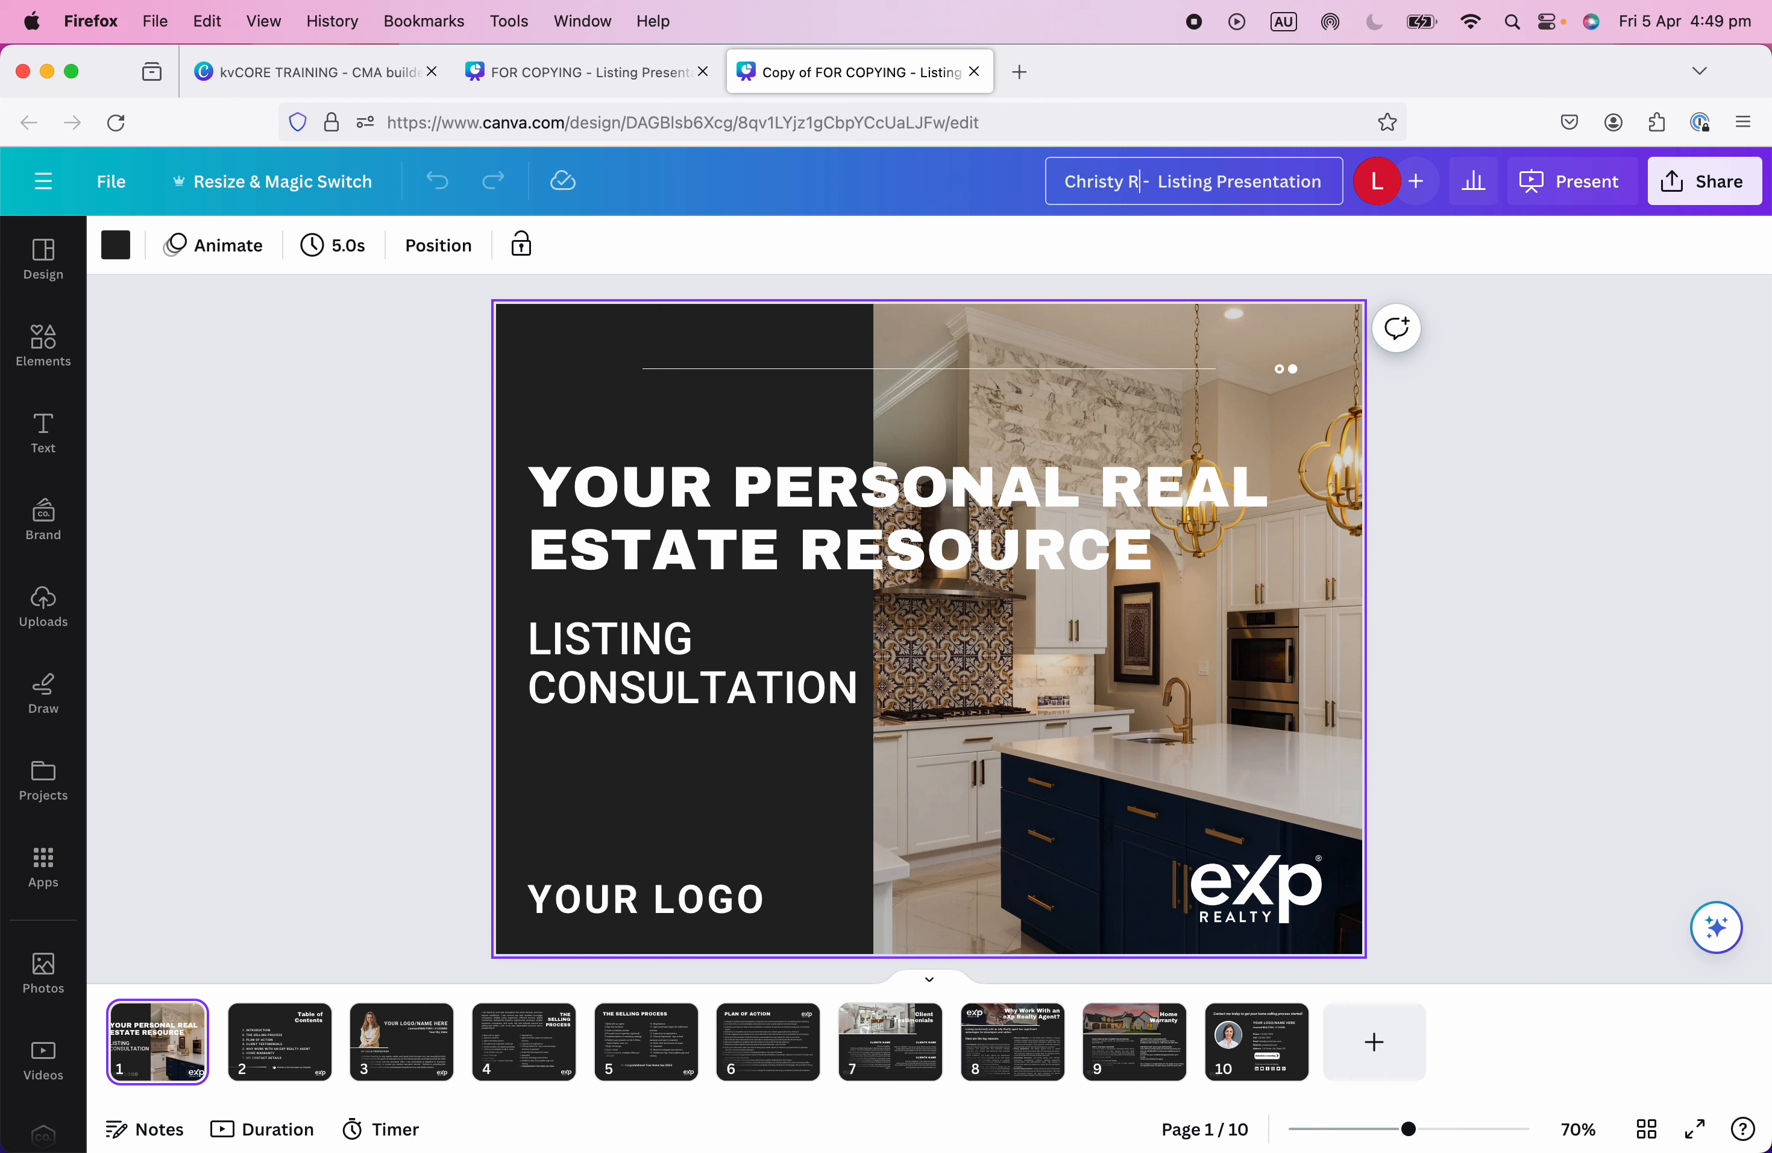
key("BackSpace")
key("BackSpace")
type("amadge")
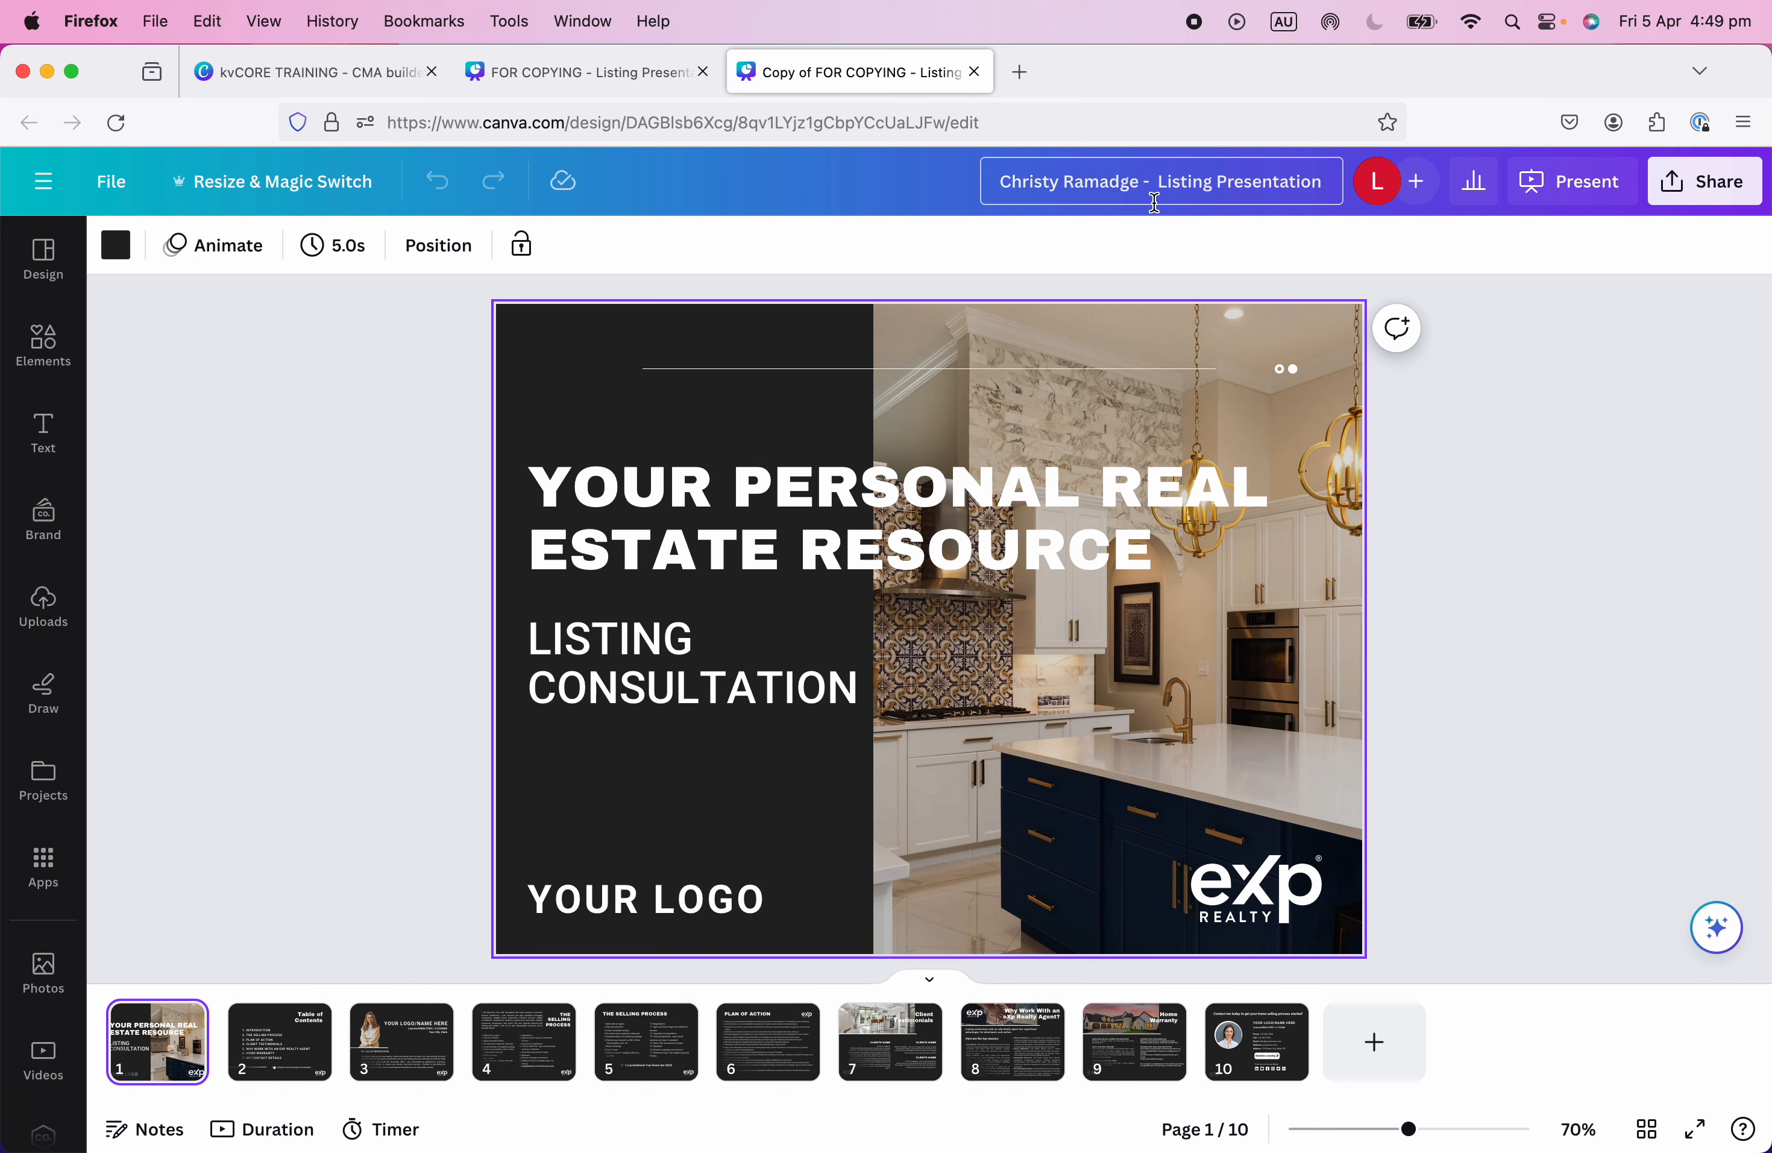
left_click(1661, 521)
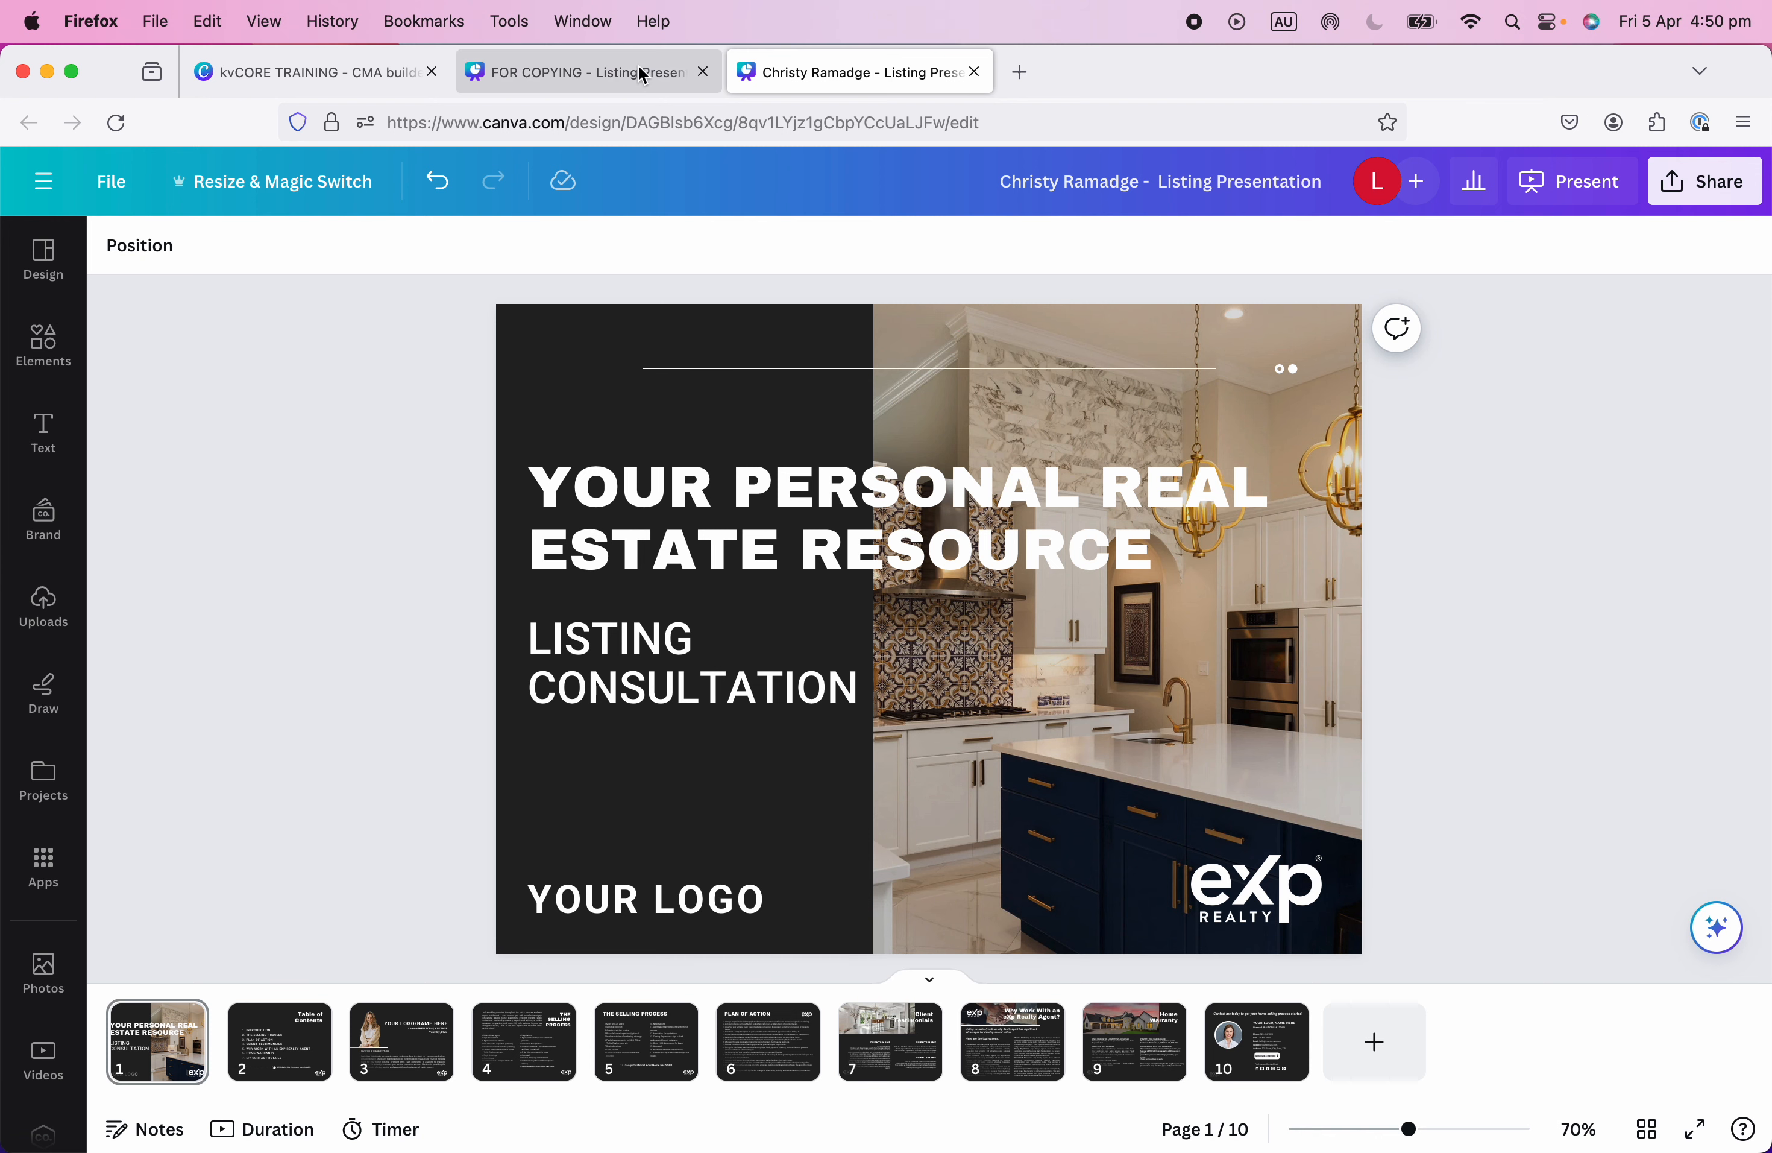
left_click(598, 75)
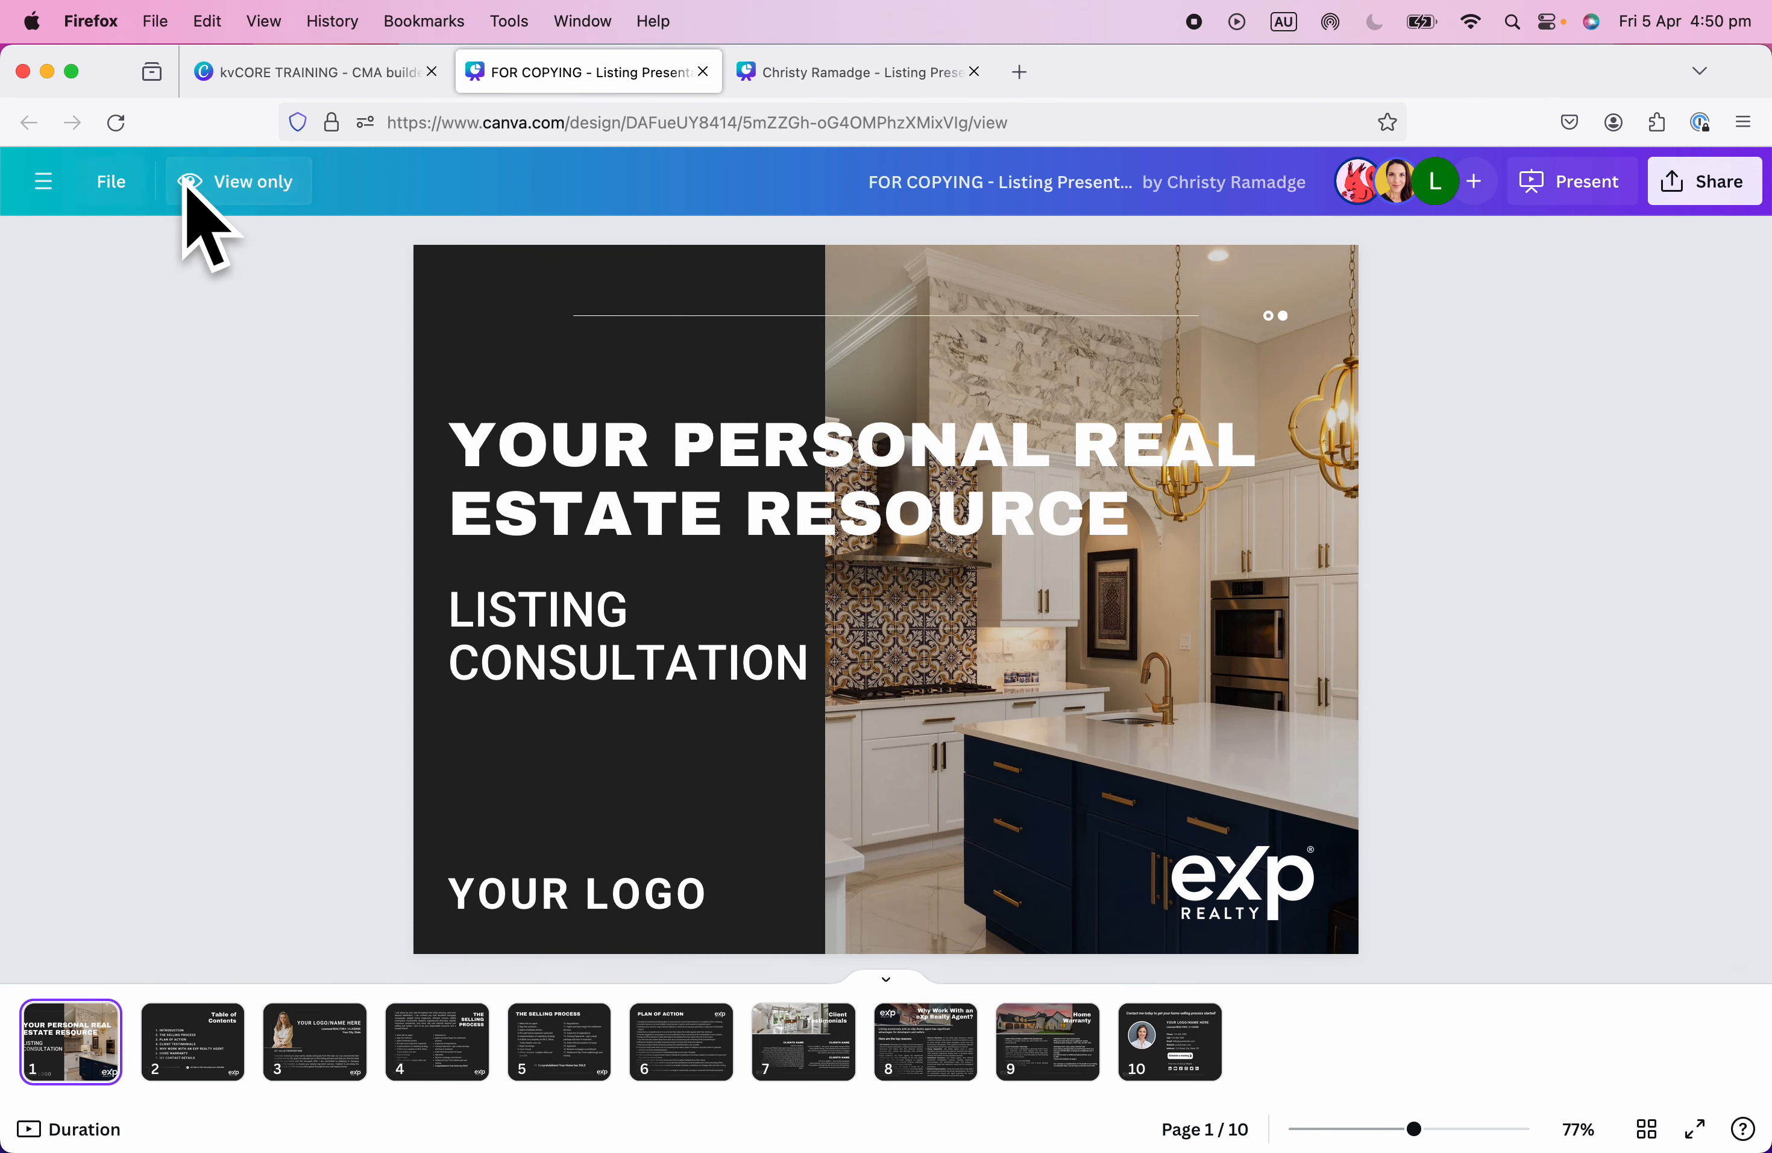
left_click(846, 81)
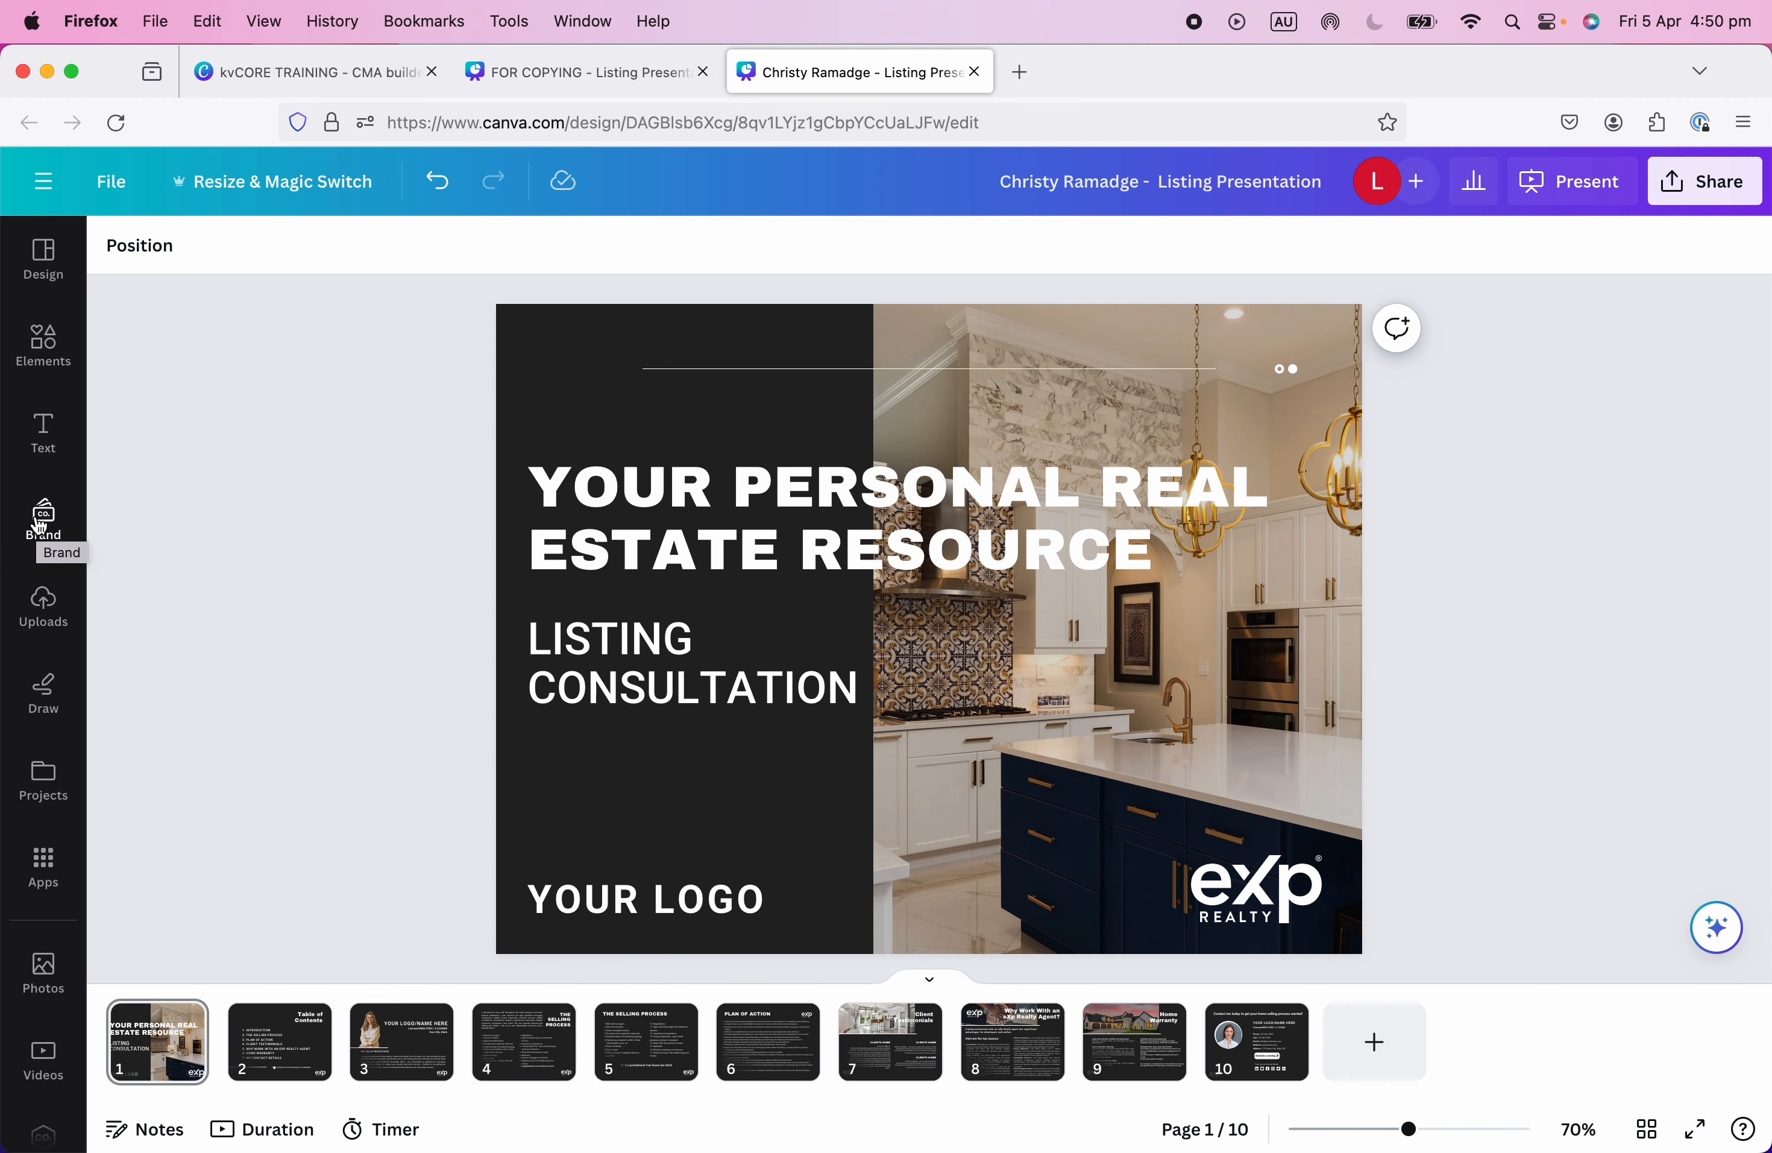
left_click(43, 516)
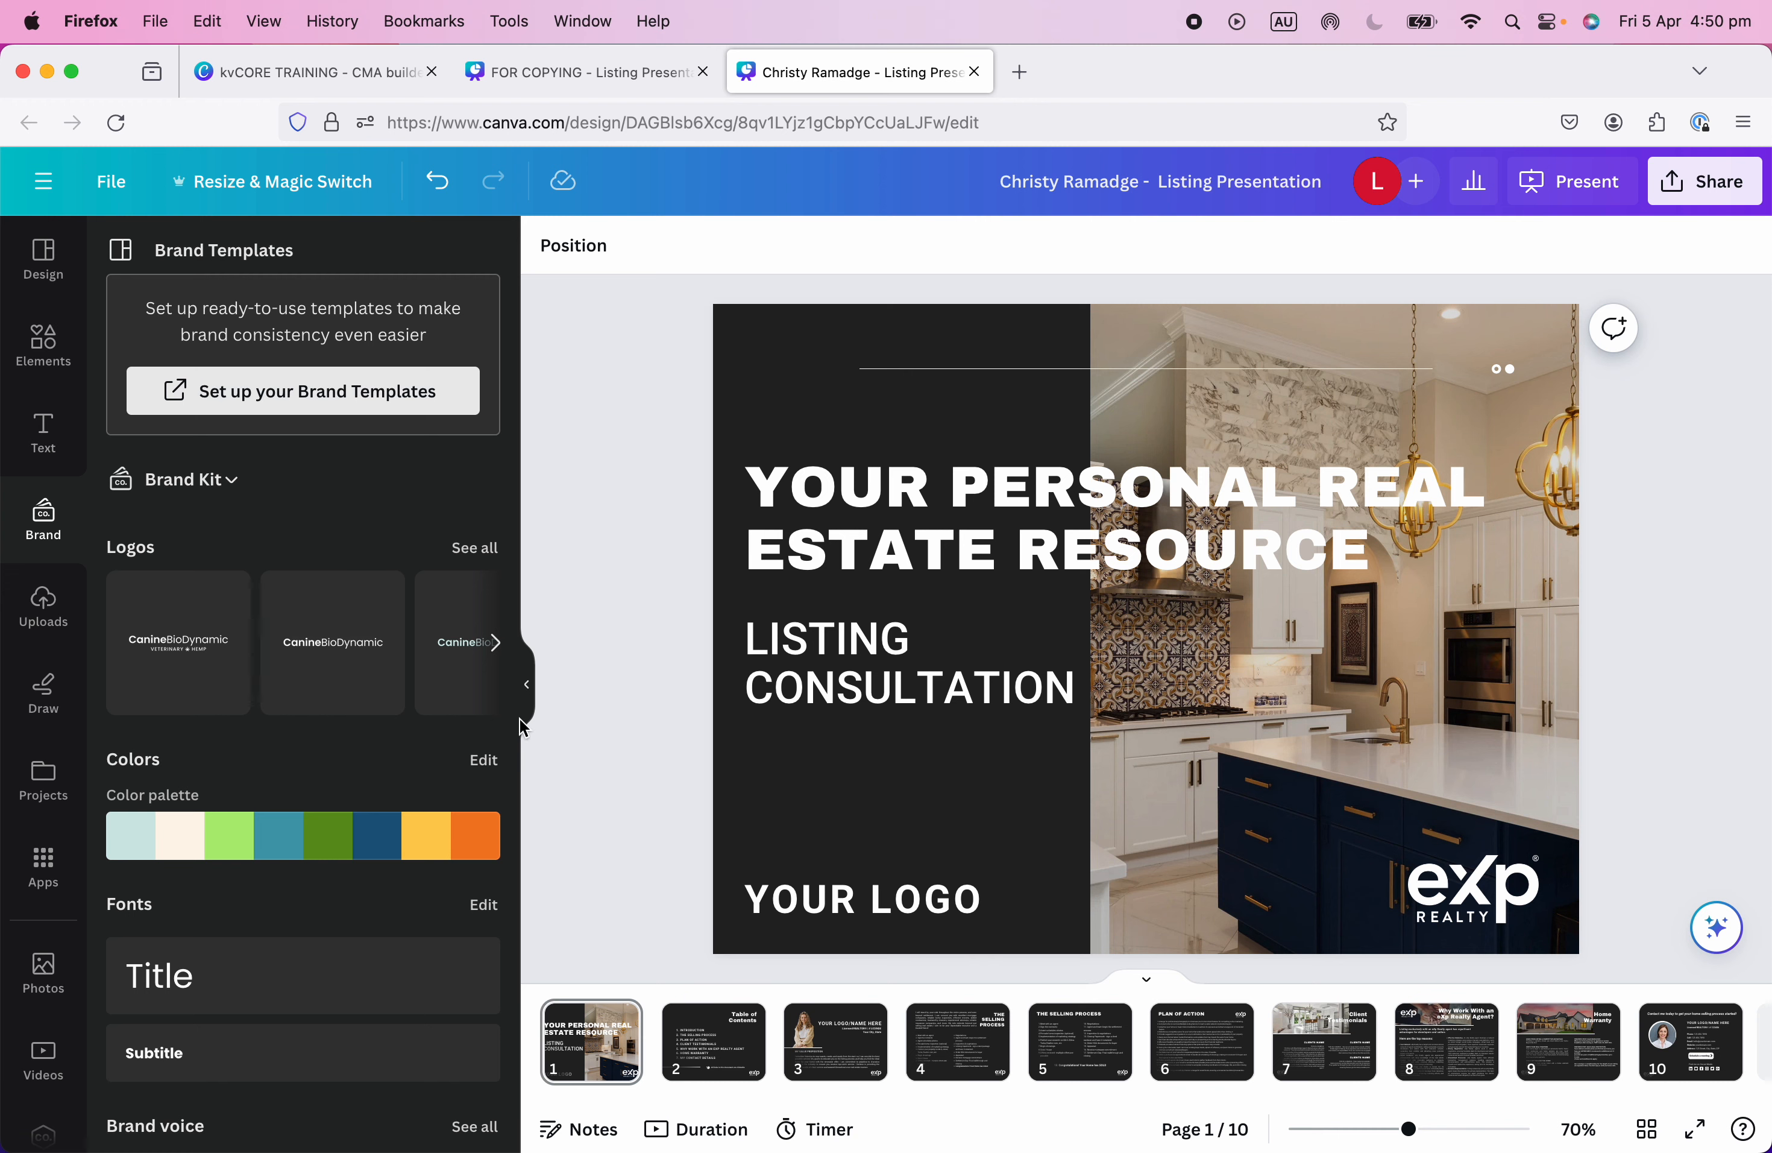
left_click(529, 687)
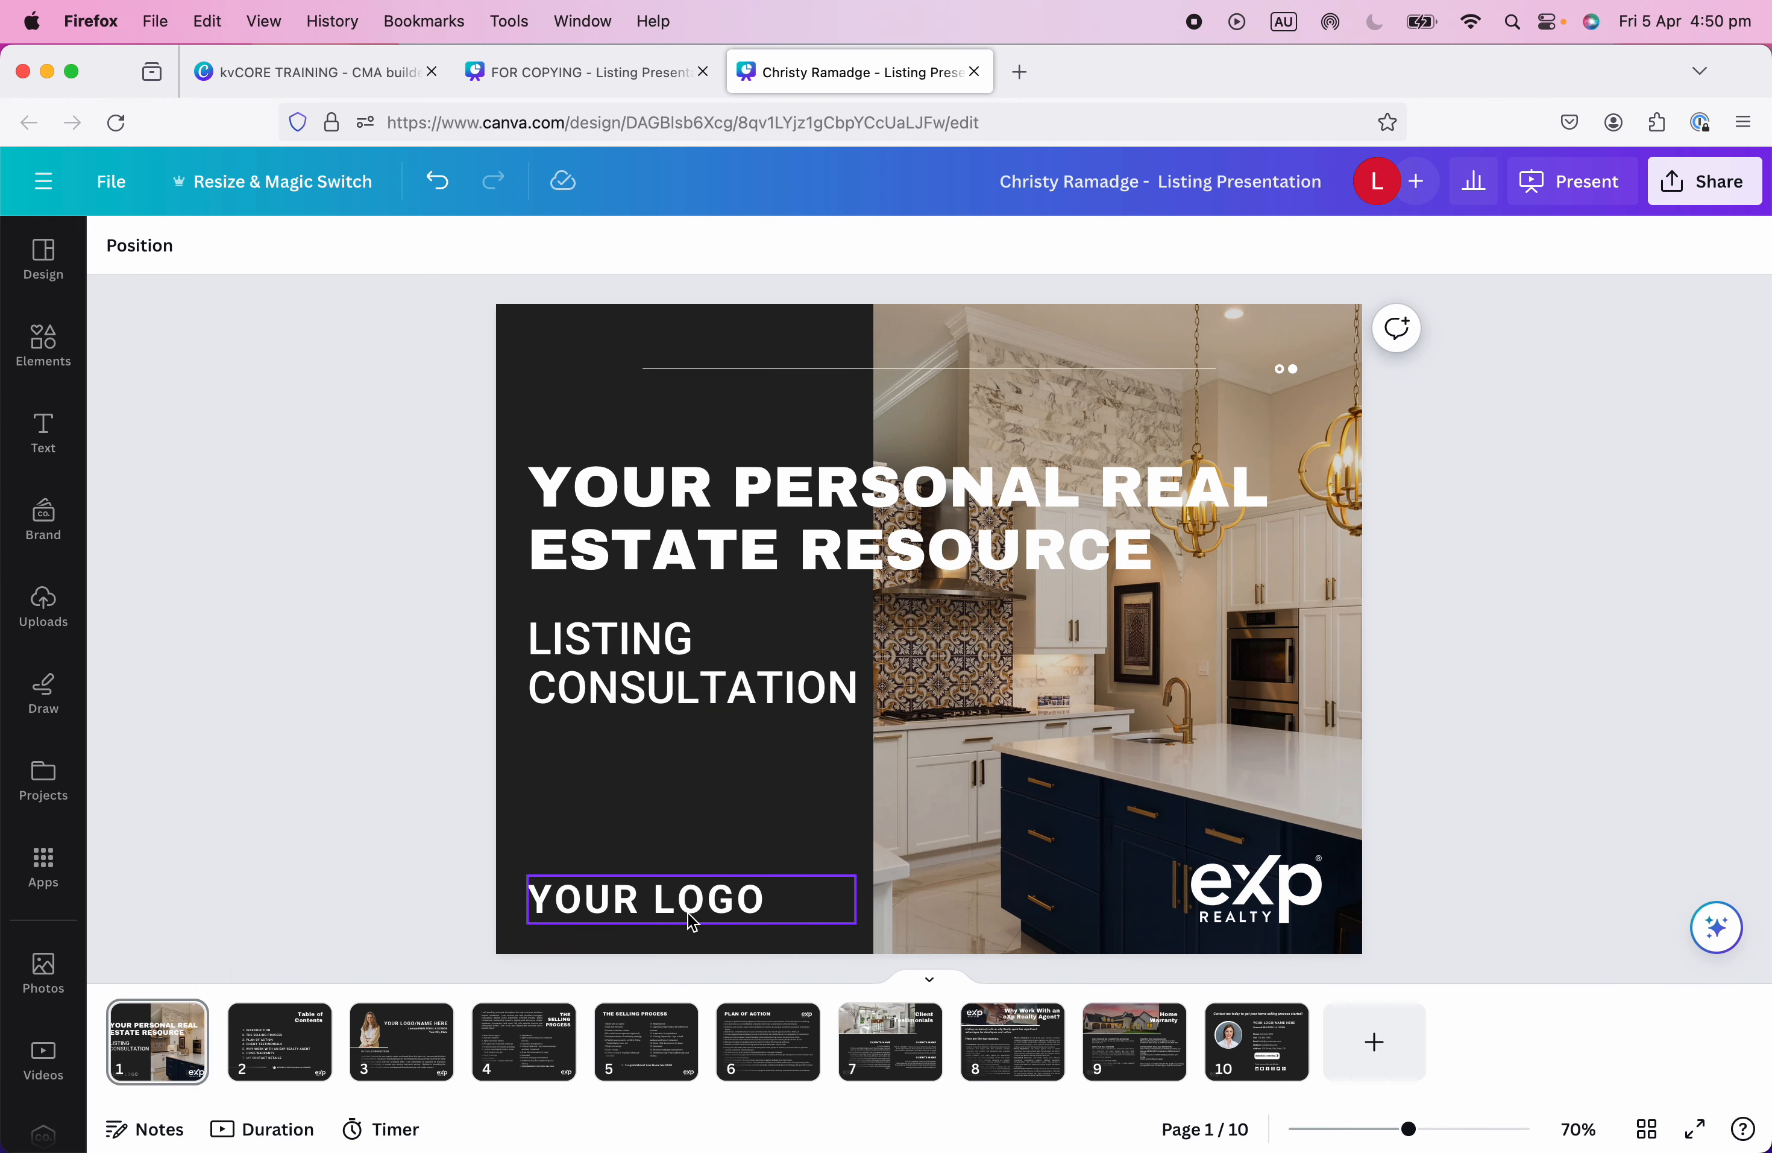
Replace the cover's YOUR LOGO text with the agent's name in capitals, on one centred line.
left_click(645, 905)
left_click(642, 904)
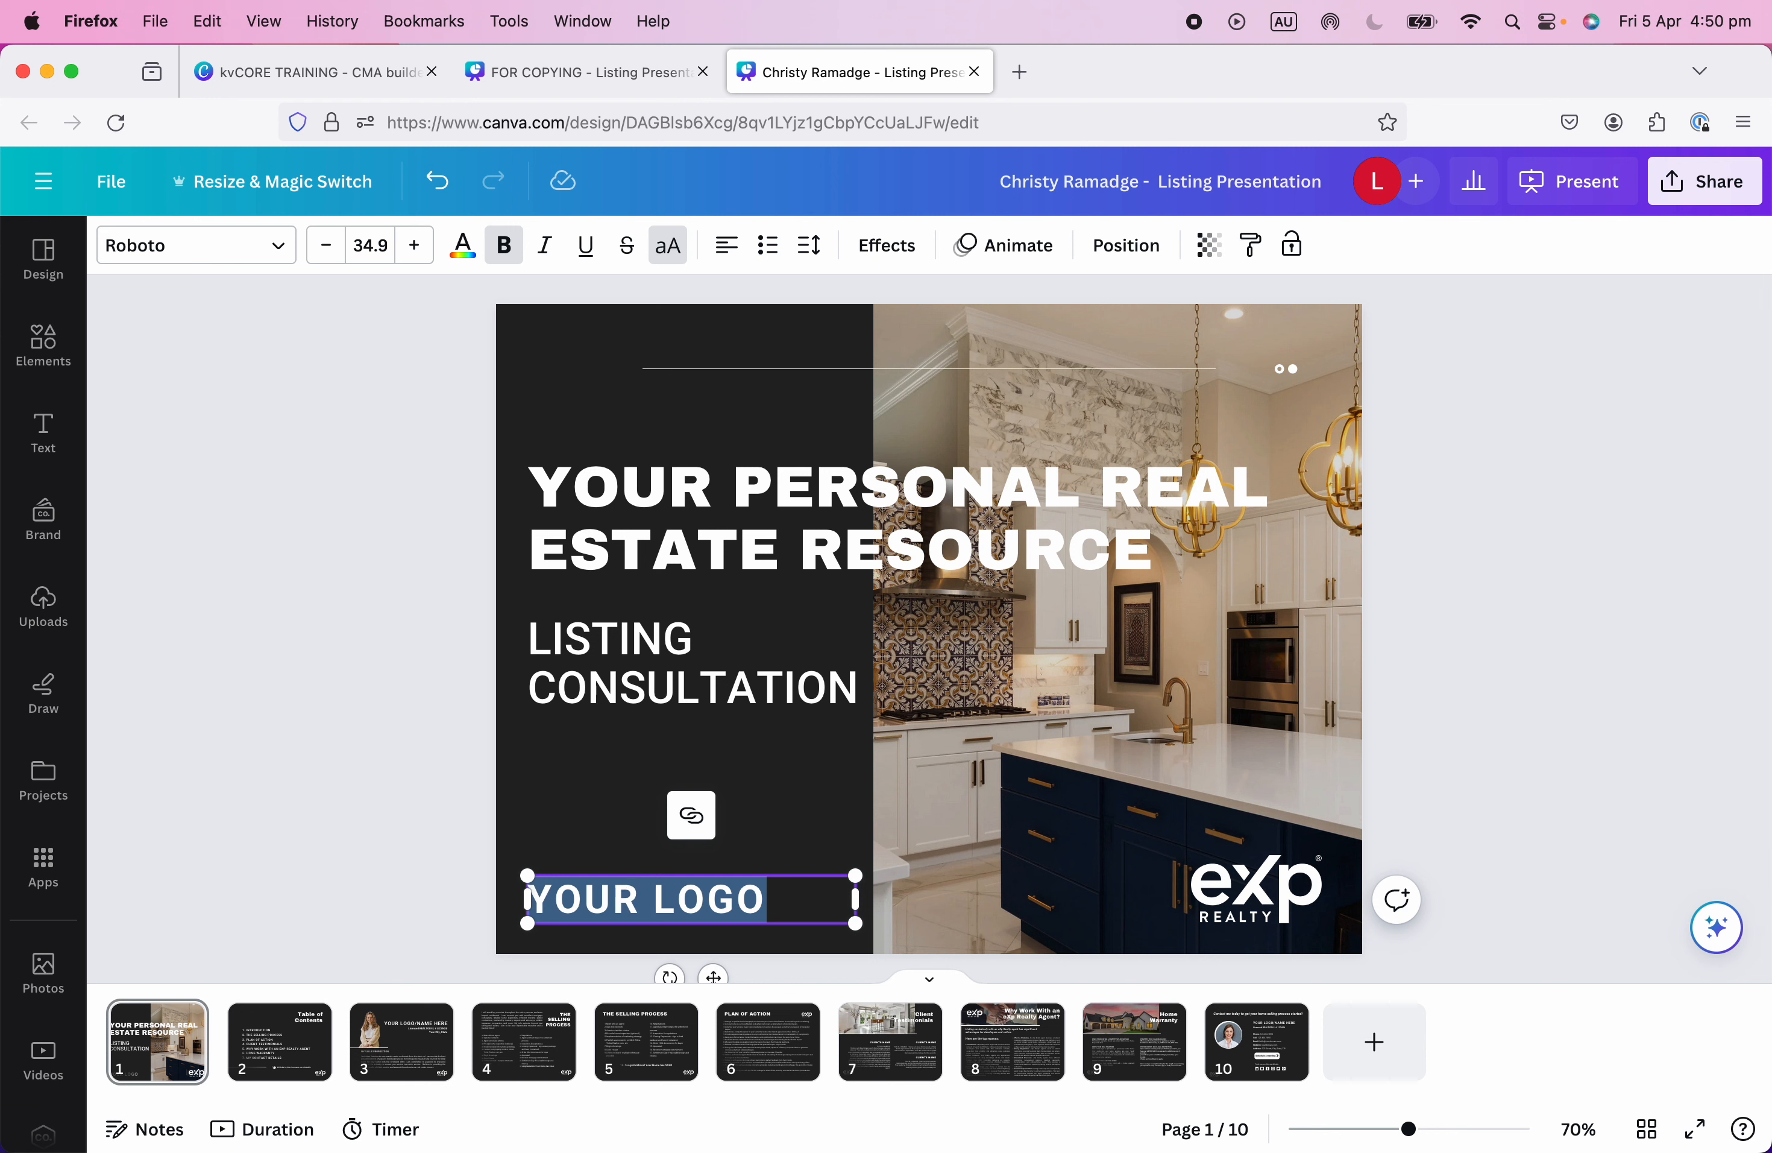
type("CHRISTY RAMA")
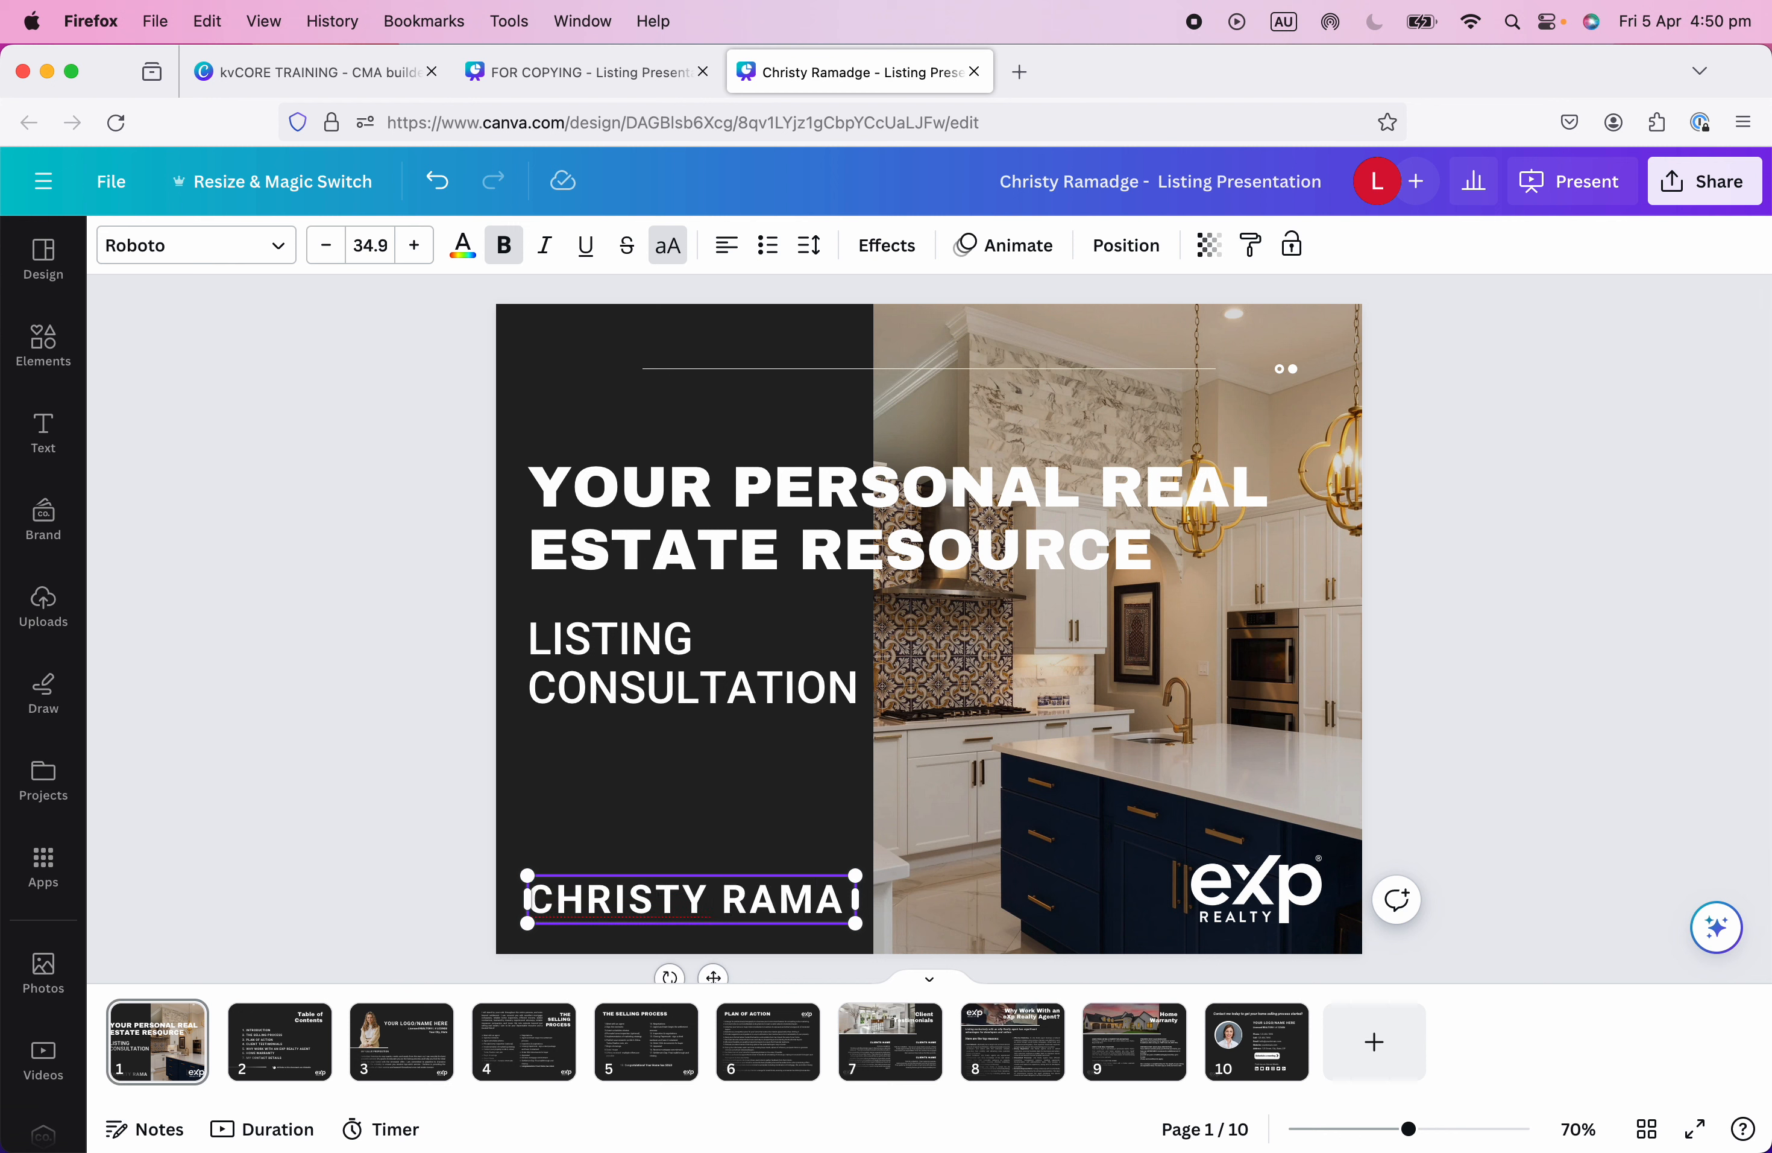
type("GE")
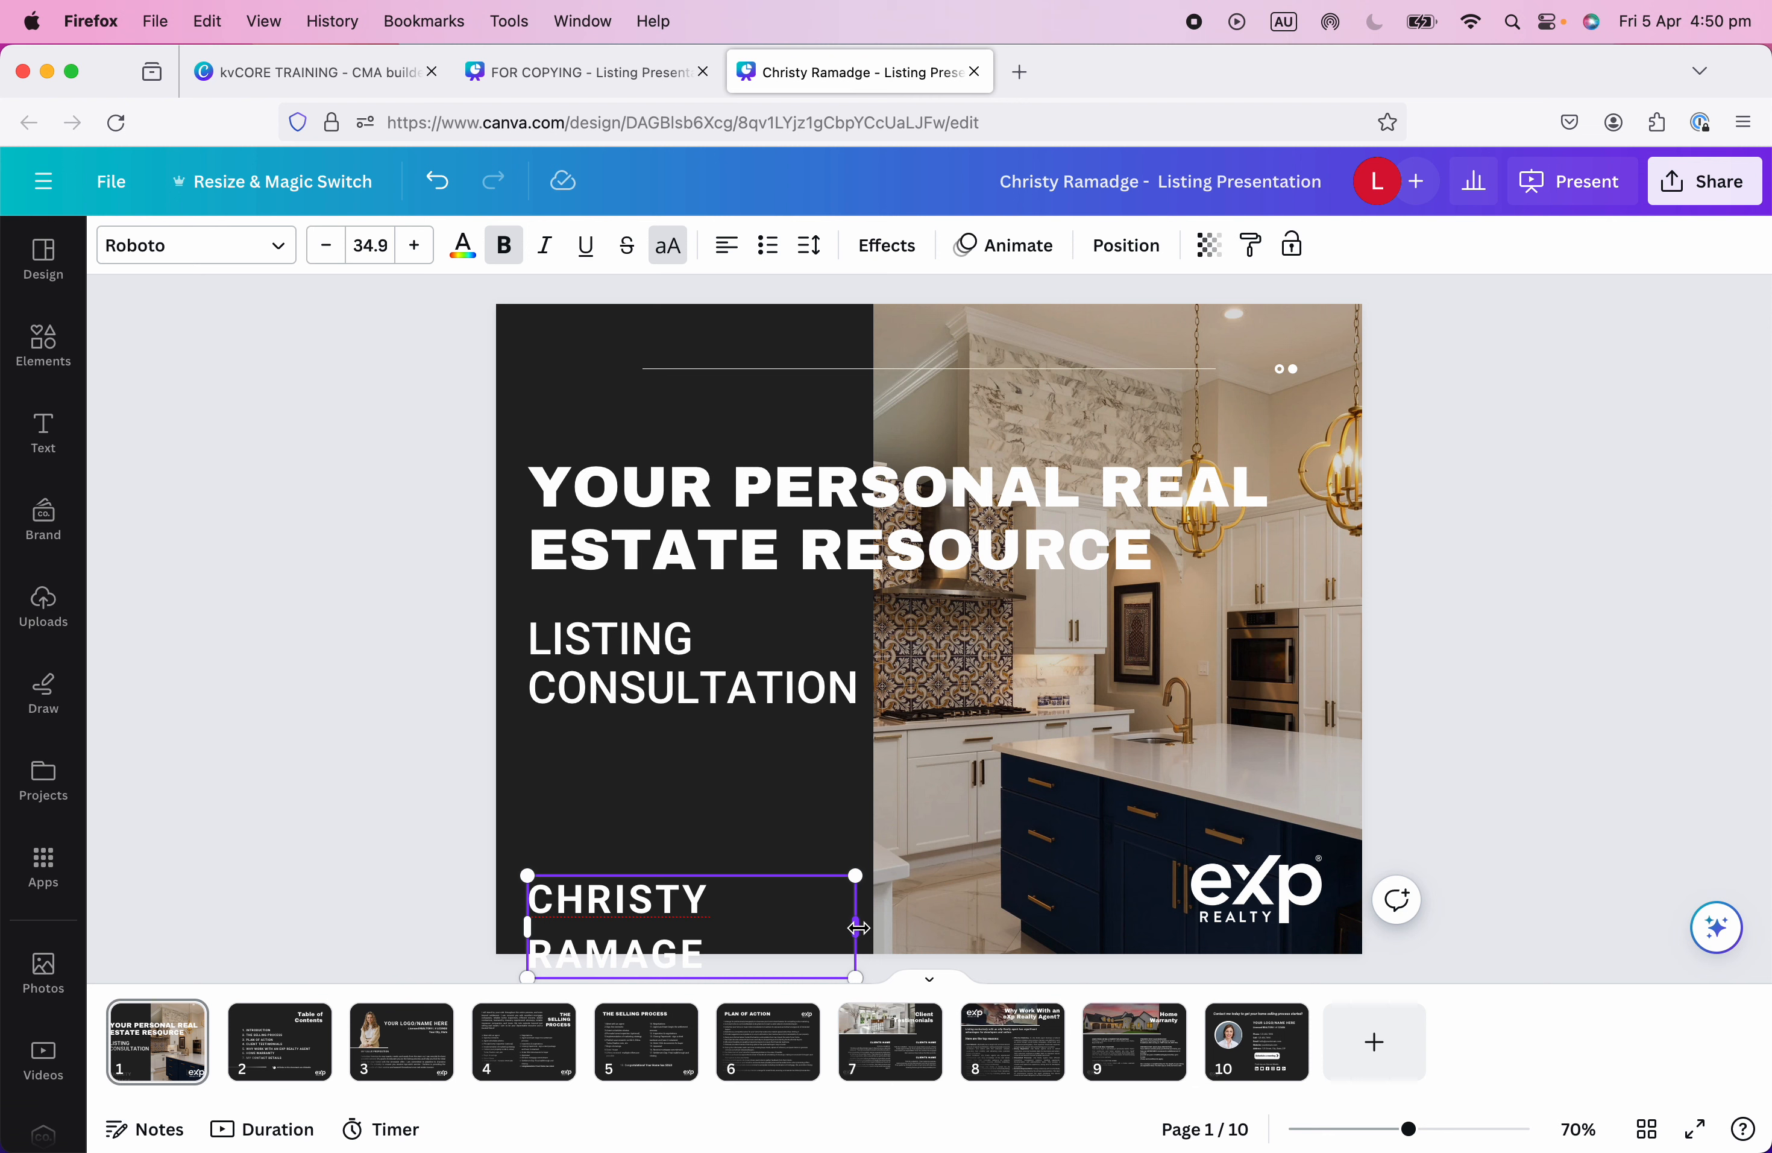
mouse_move(852, 923)
left_mouse_down()
mouse_move(914, 926)
mouse_move(852, 916)
left_mouse_up()
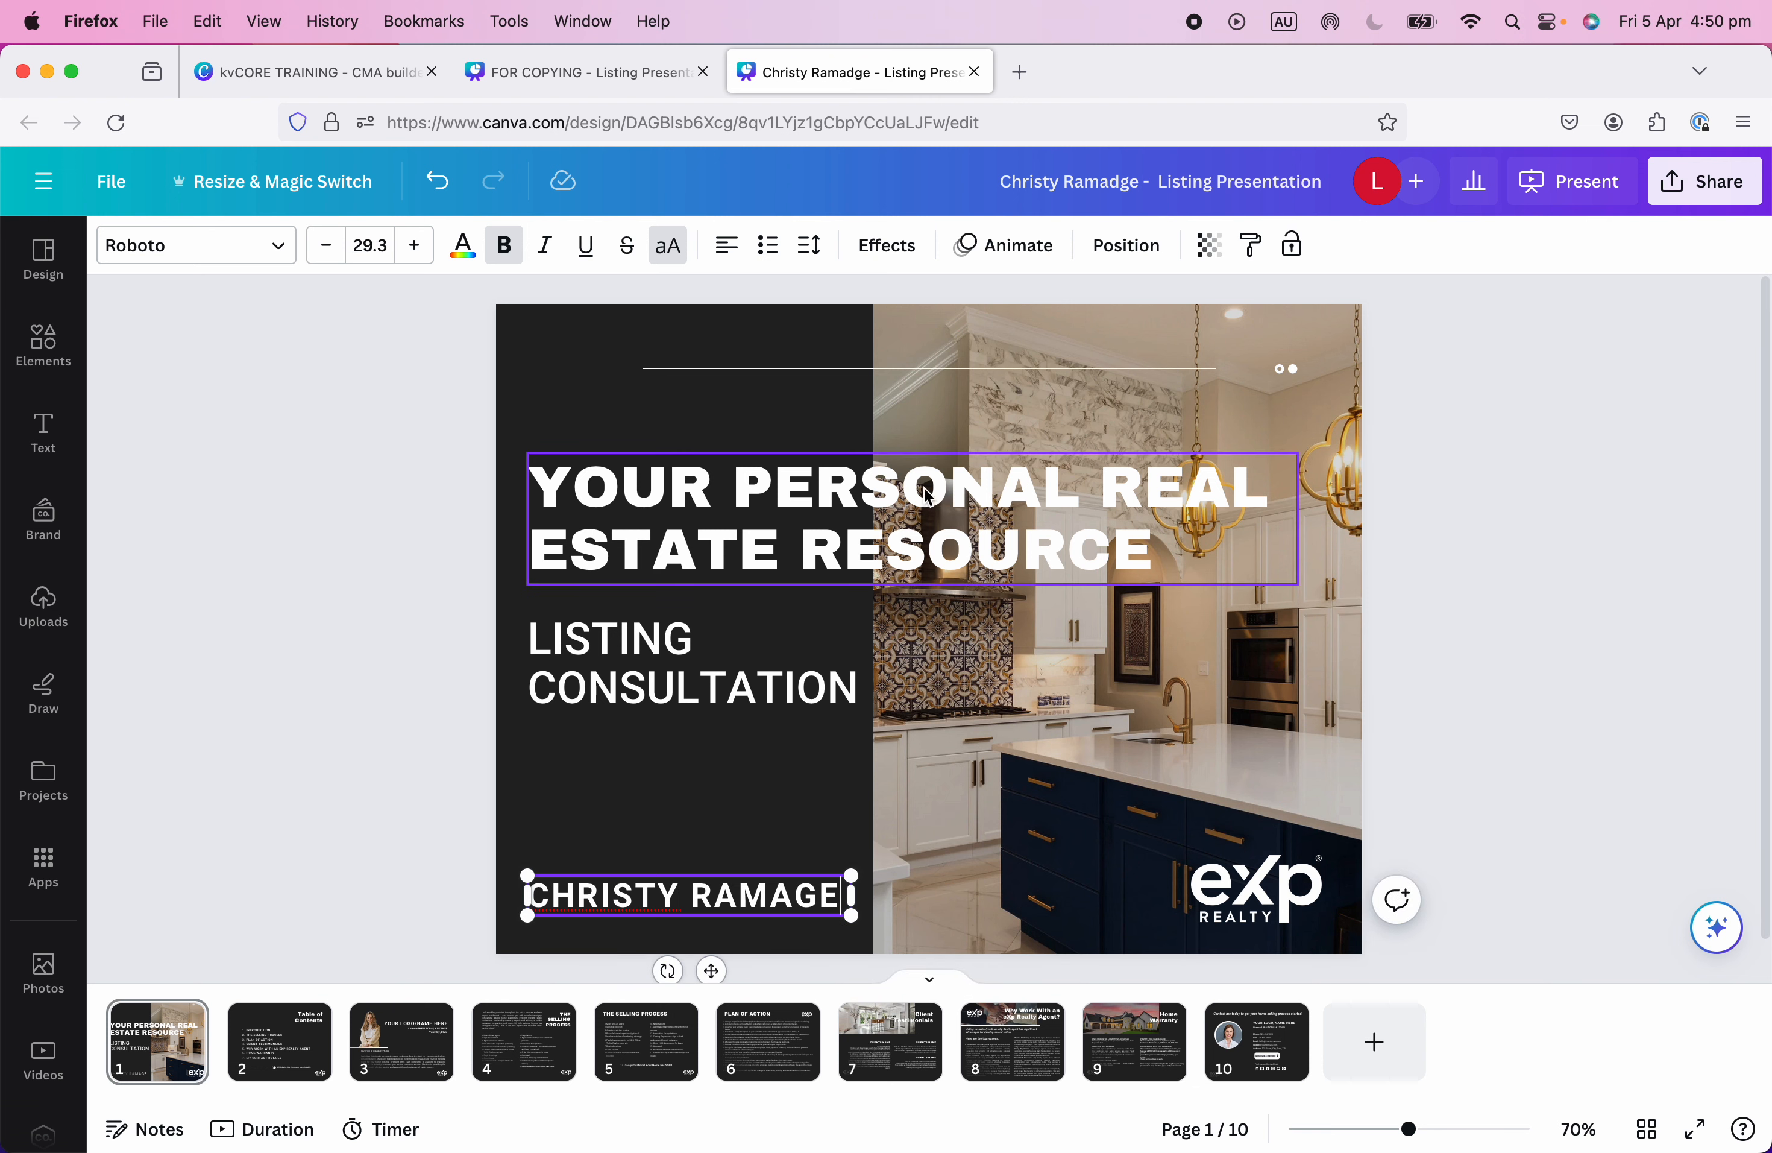
left_click(719, 253)
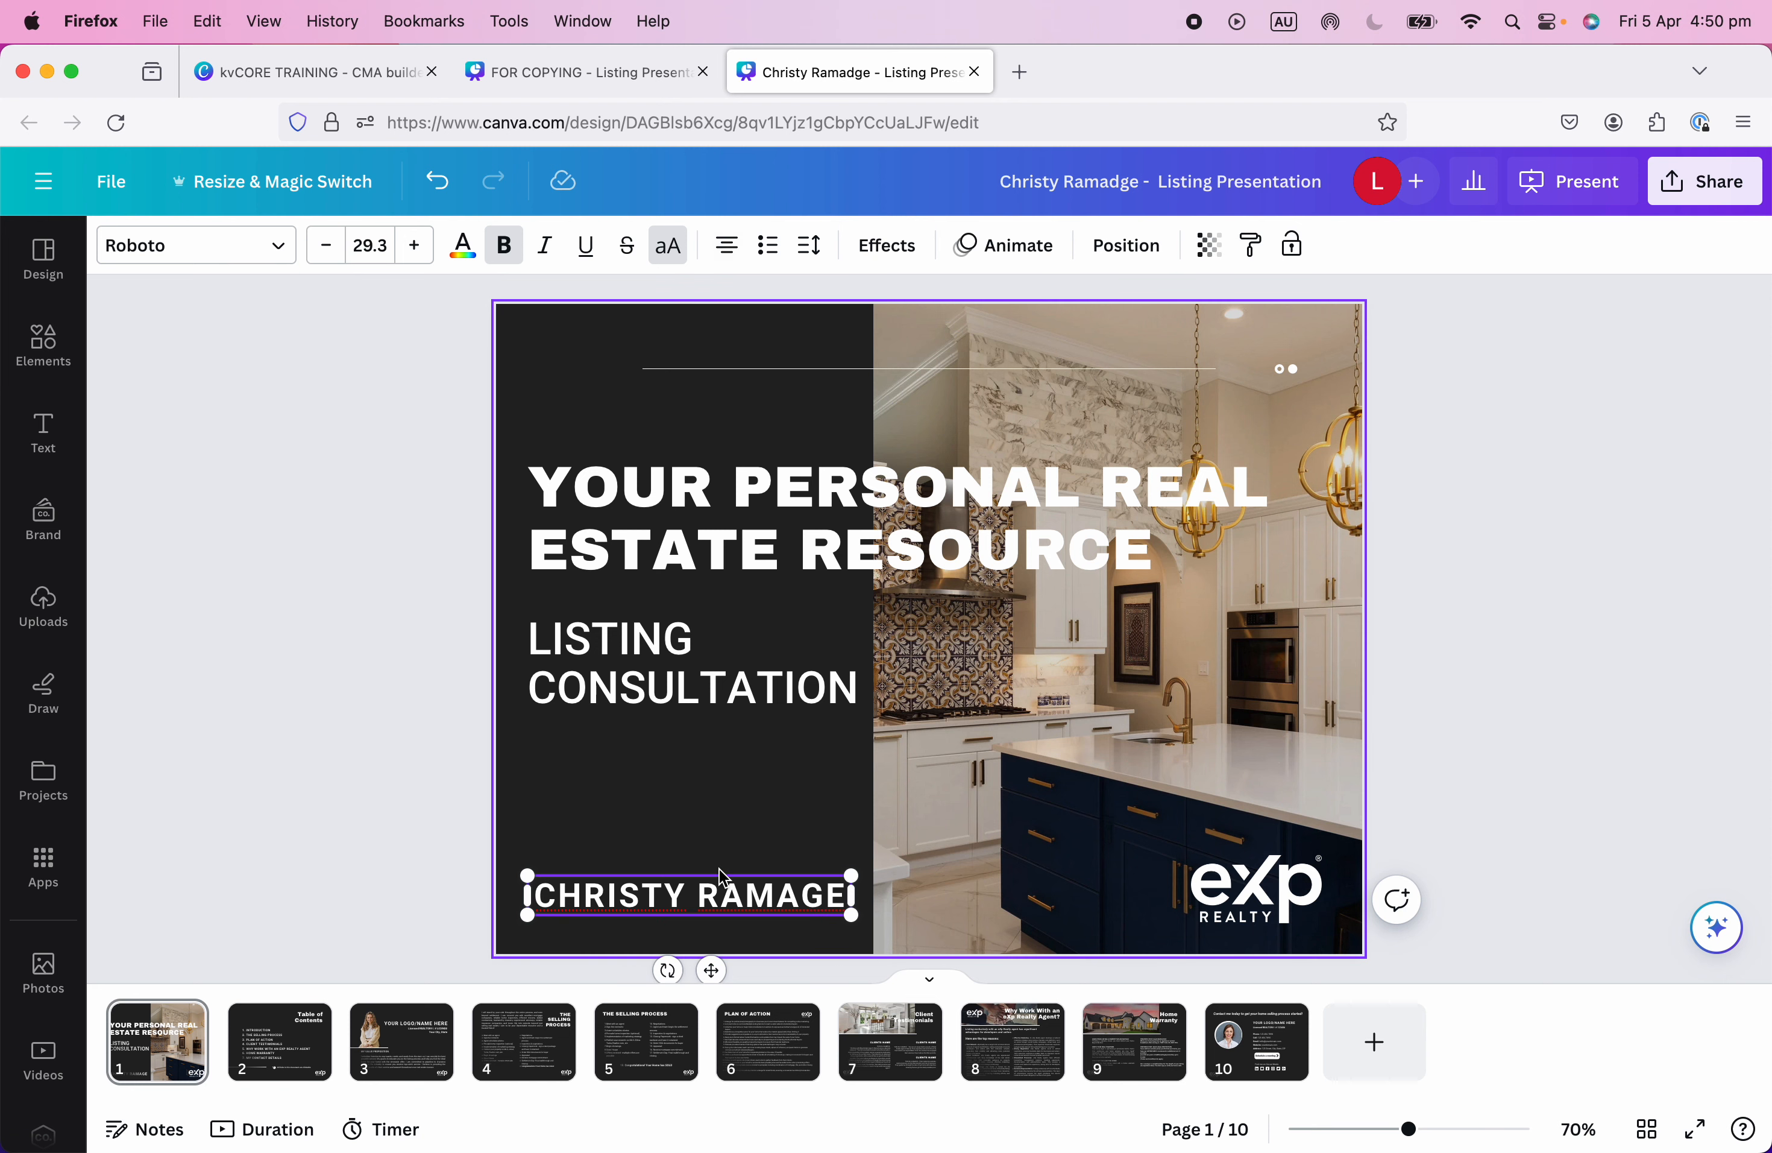
left_click(687, 942)
left_click_drag(704, 898, 734, 904)
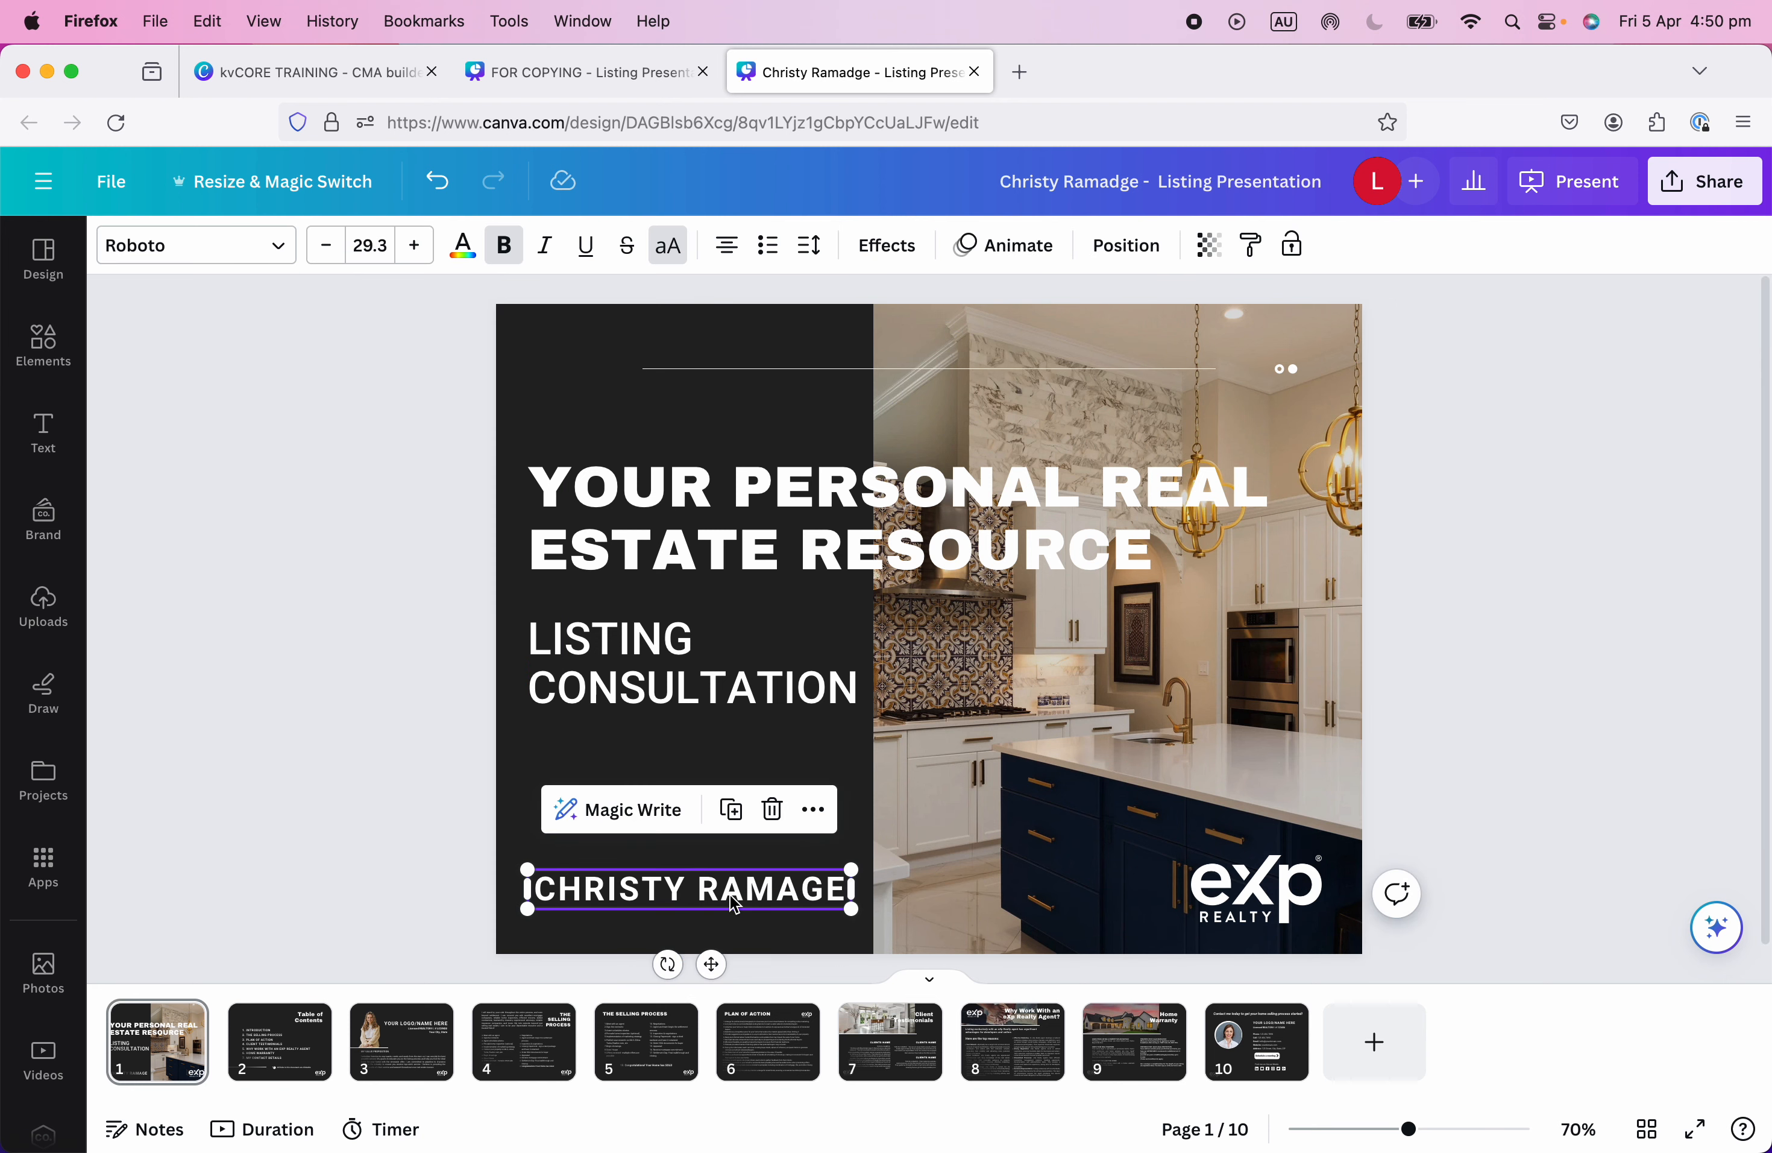
Duplicate the name box below it and turn the copy into a smaller 'REALTOR®' line, size 17.
left_click(731, 808)
left_click_drag(740, 918, 725, 938)
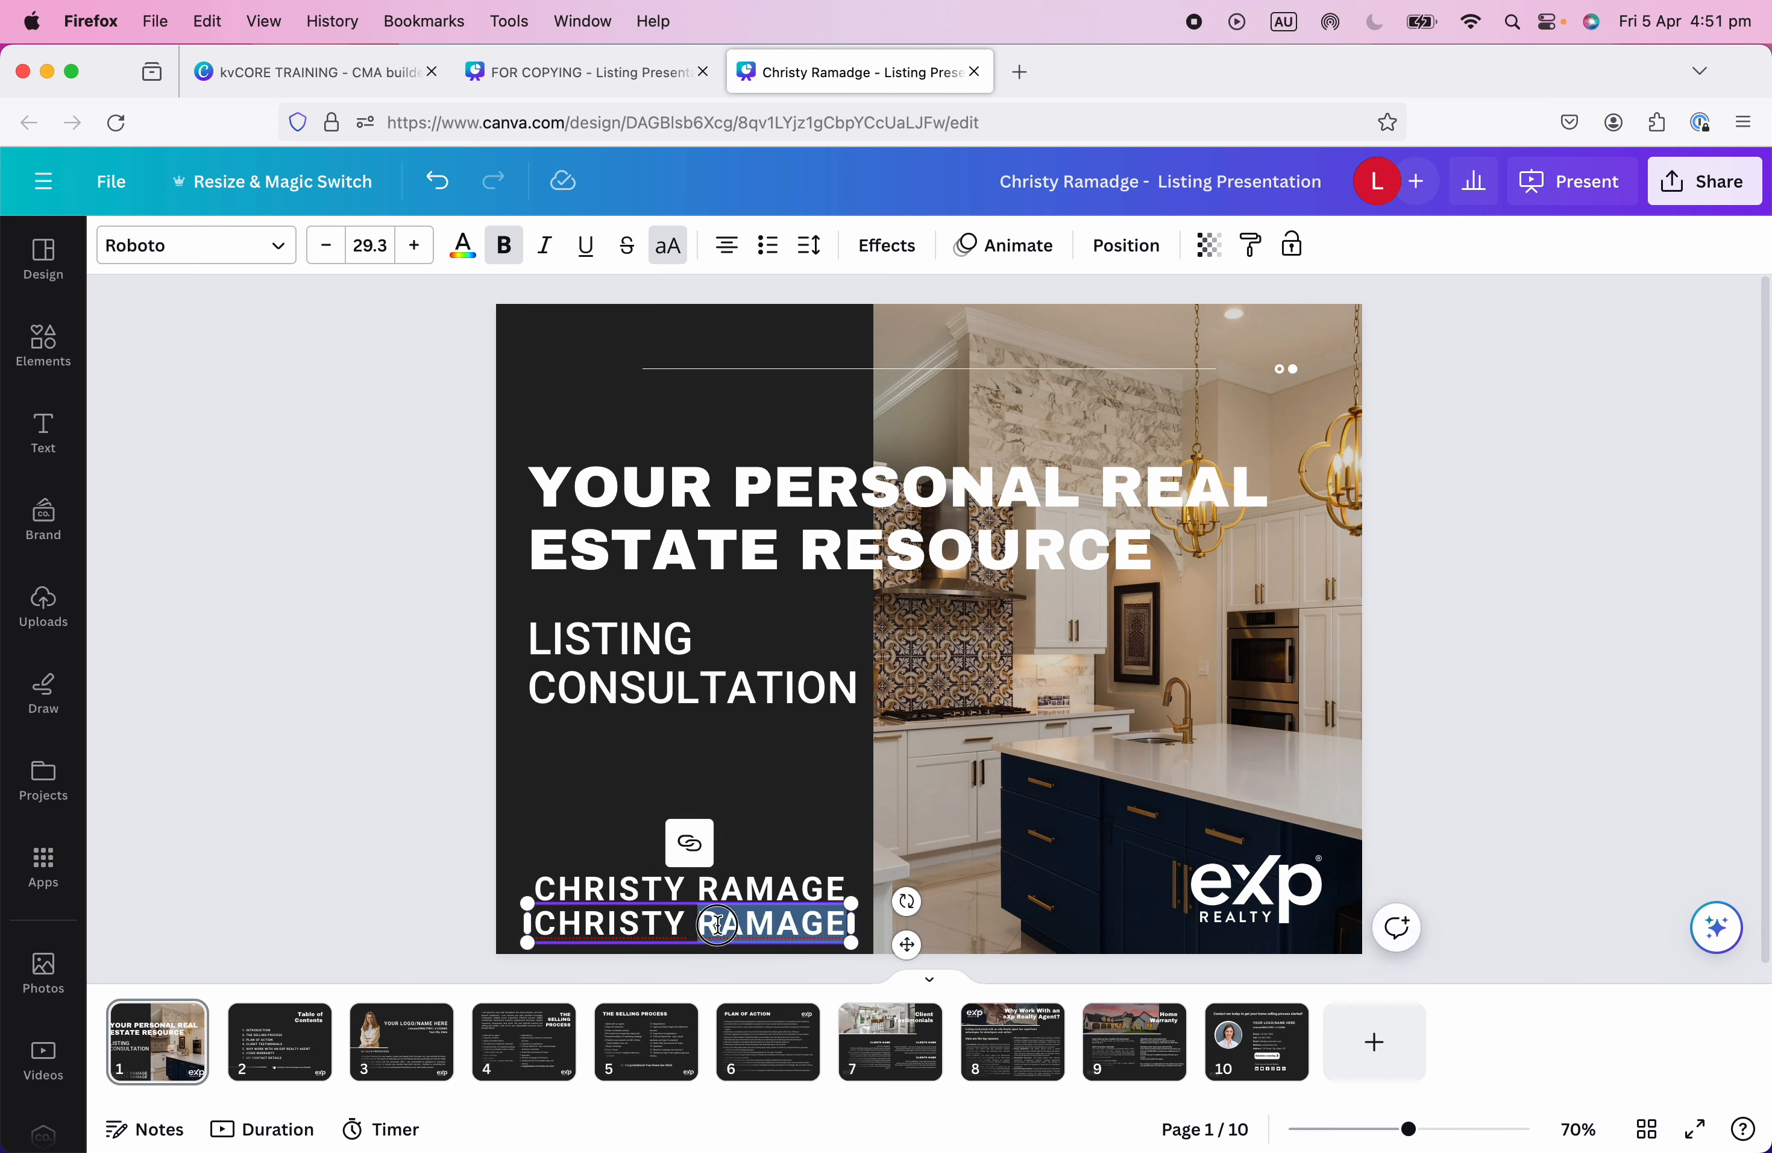
triple_click(717, 924)
type("REALTOR")
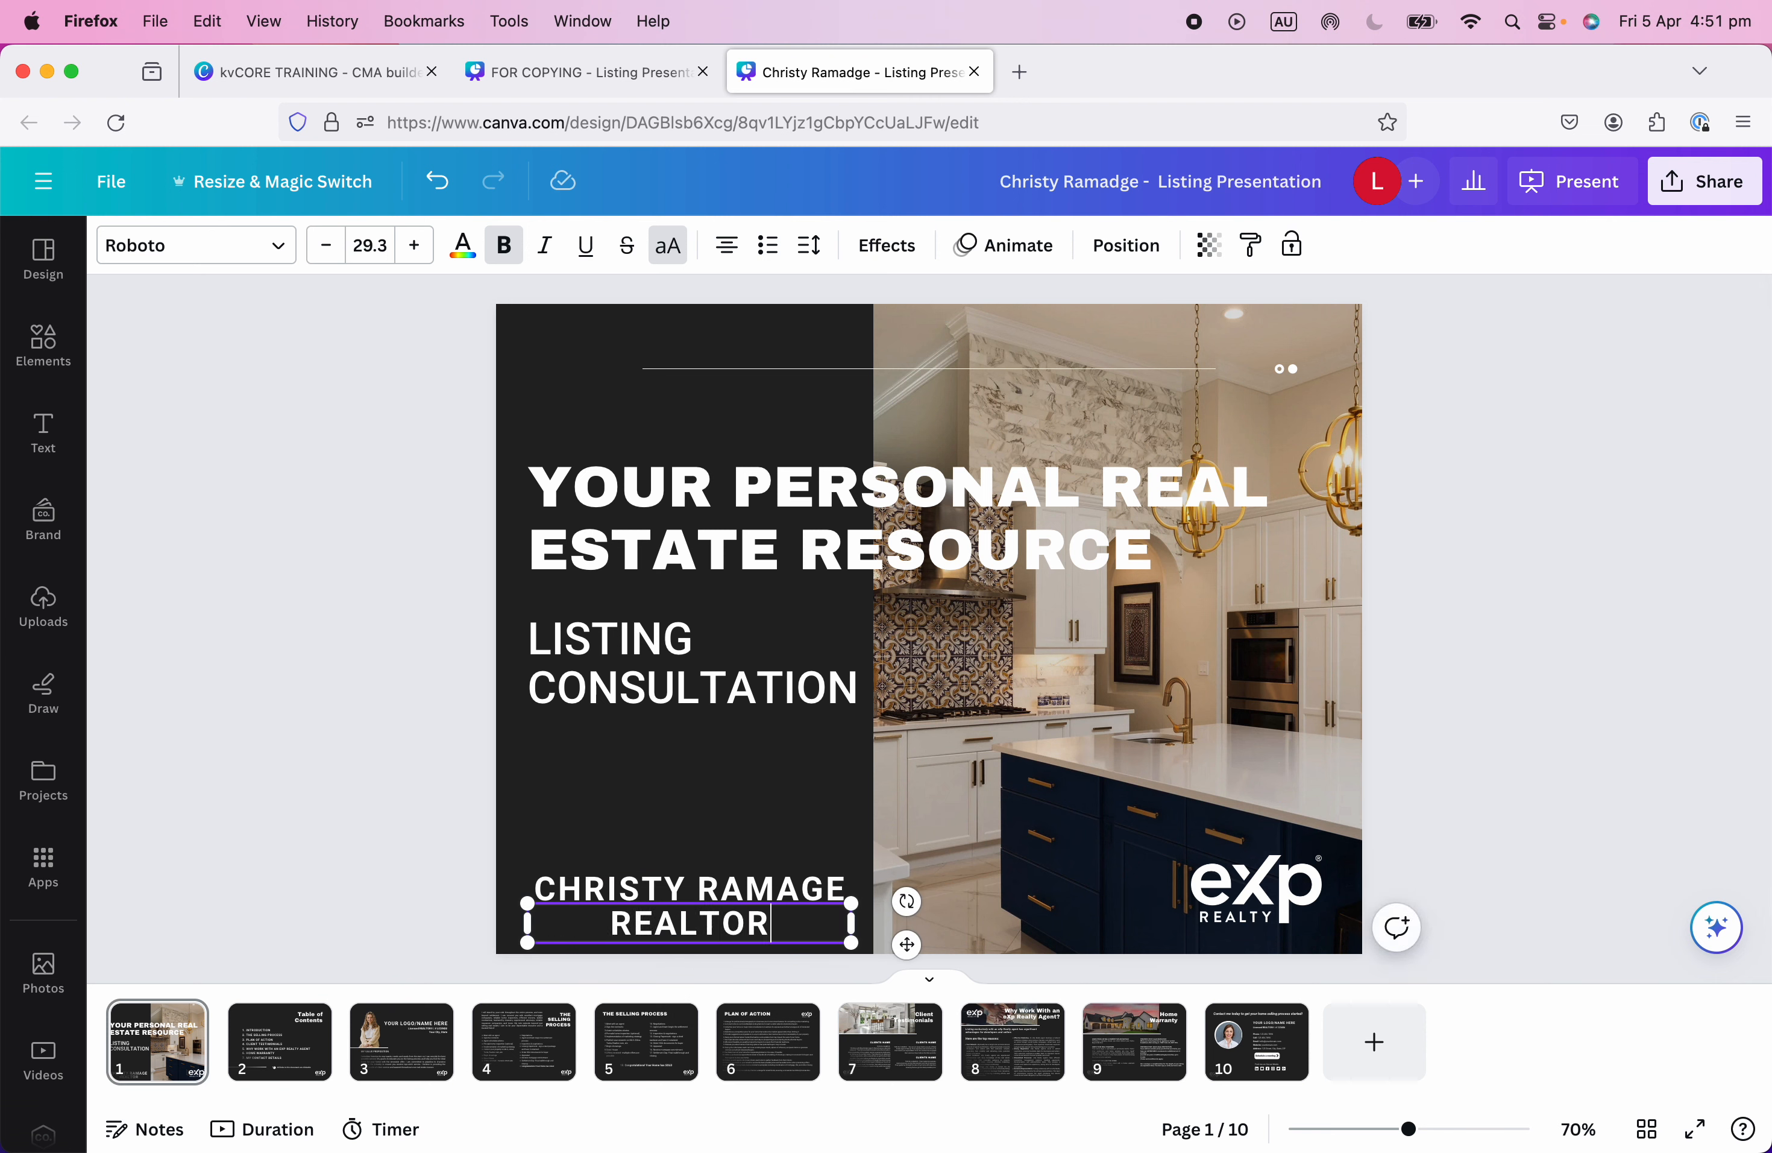
key("ctrl+super+space")
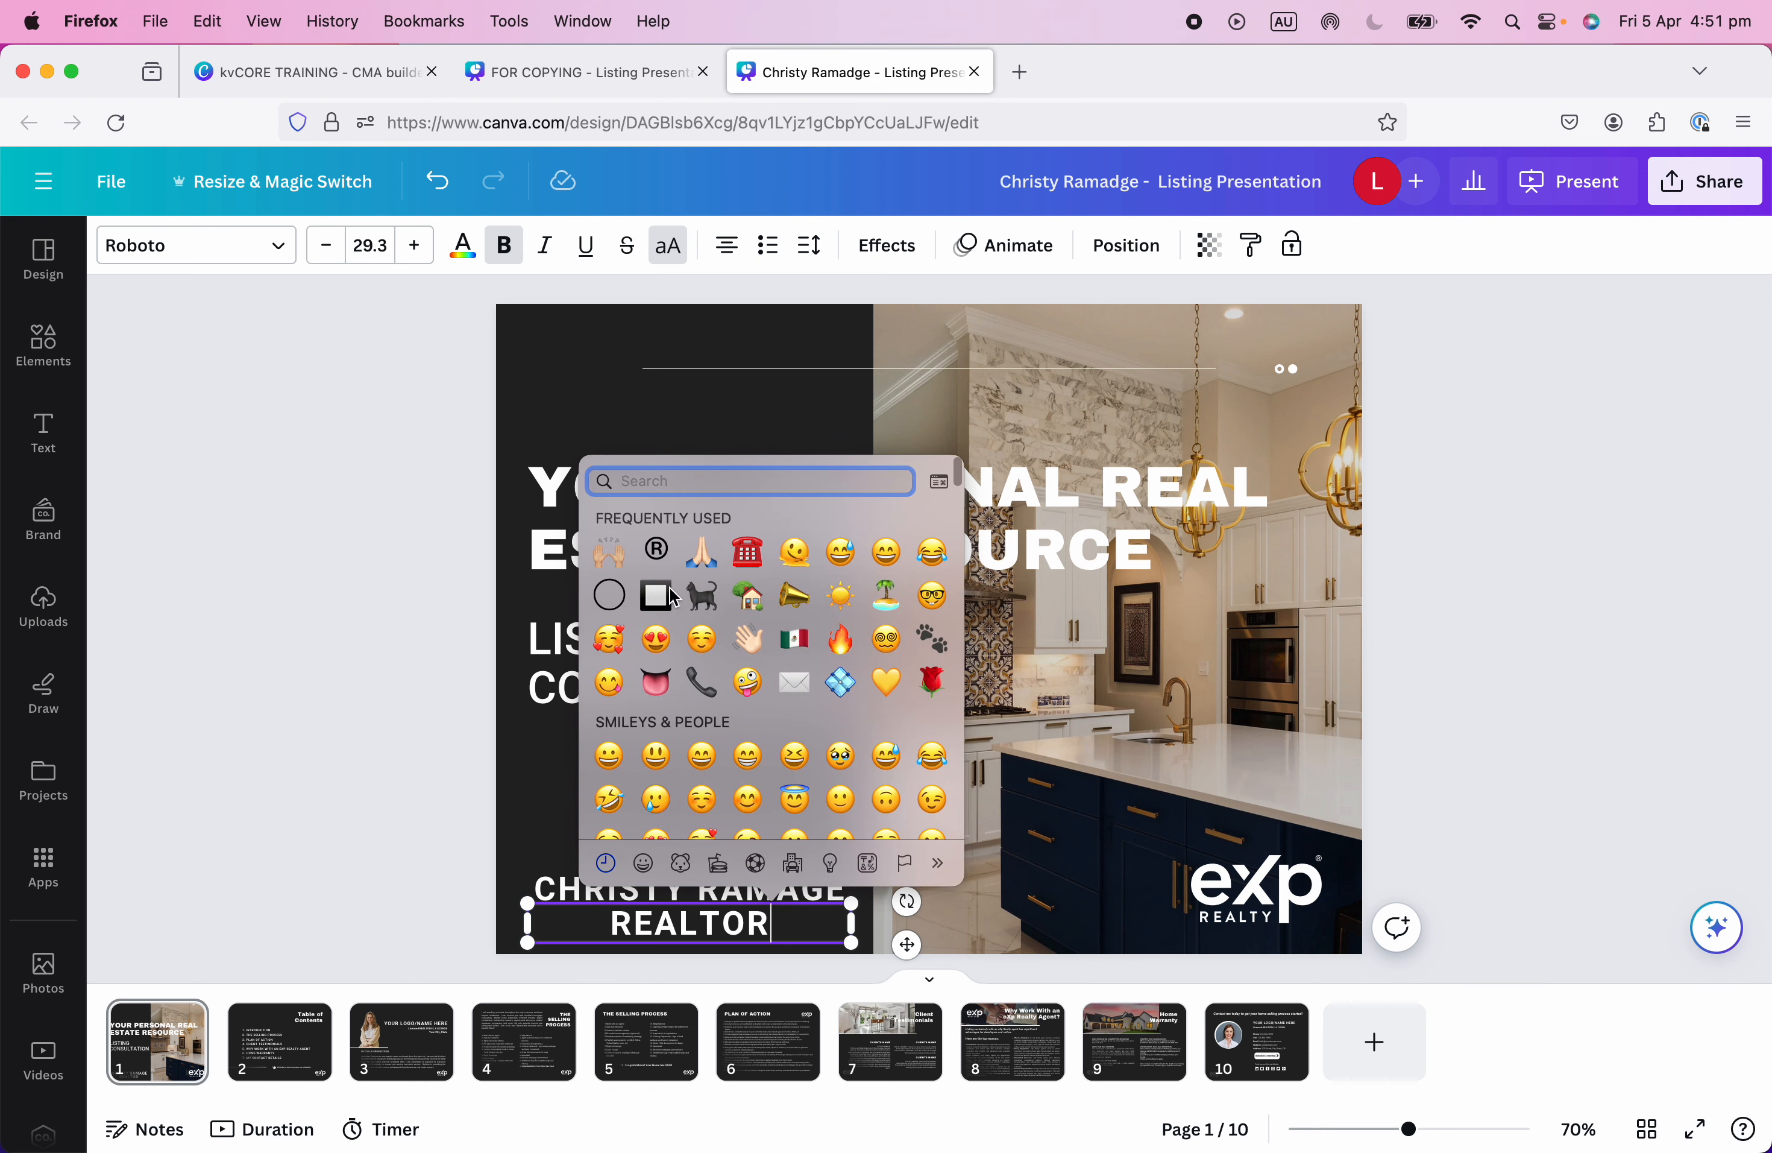
left_click(656, 552)
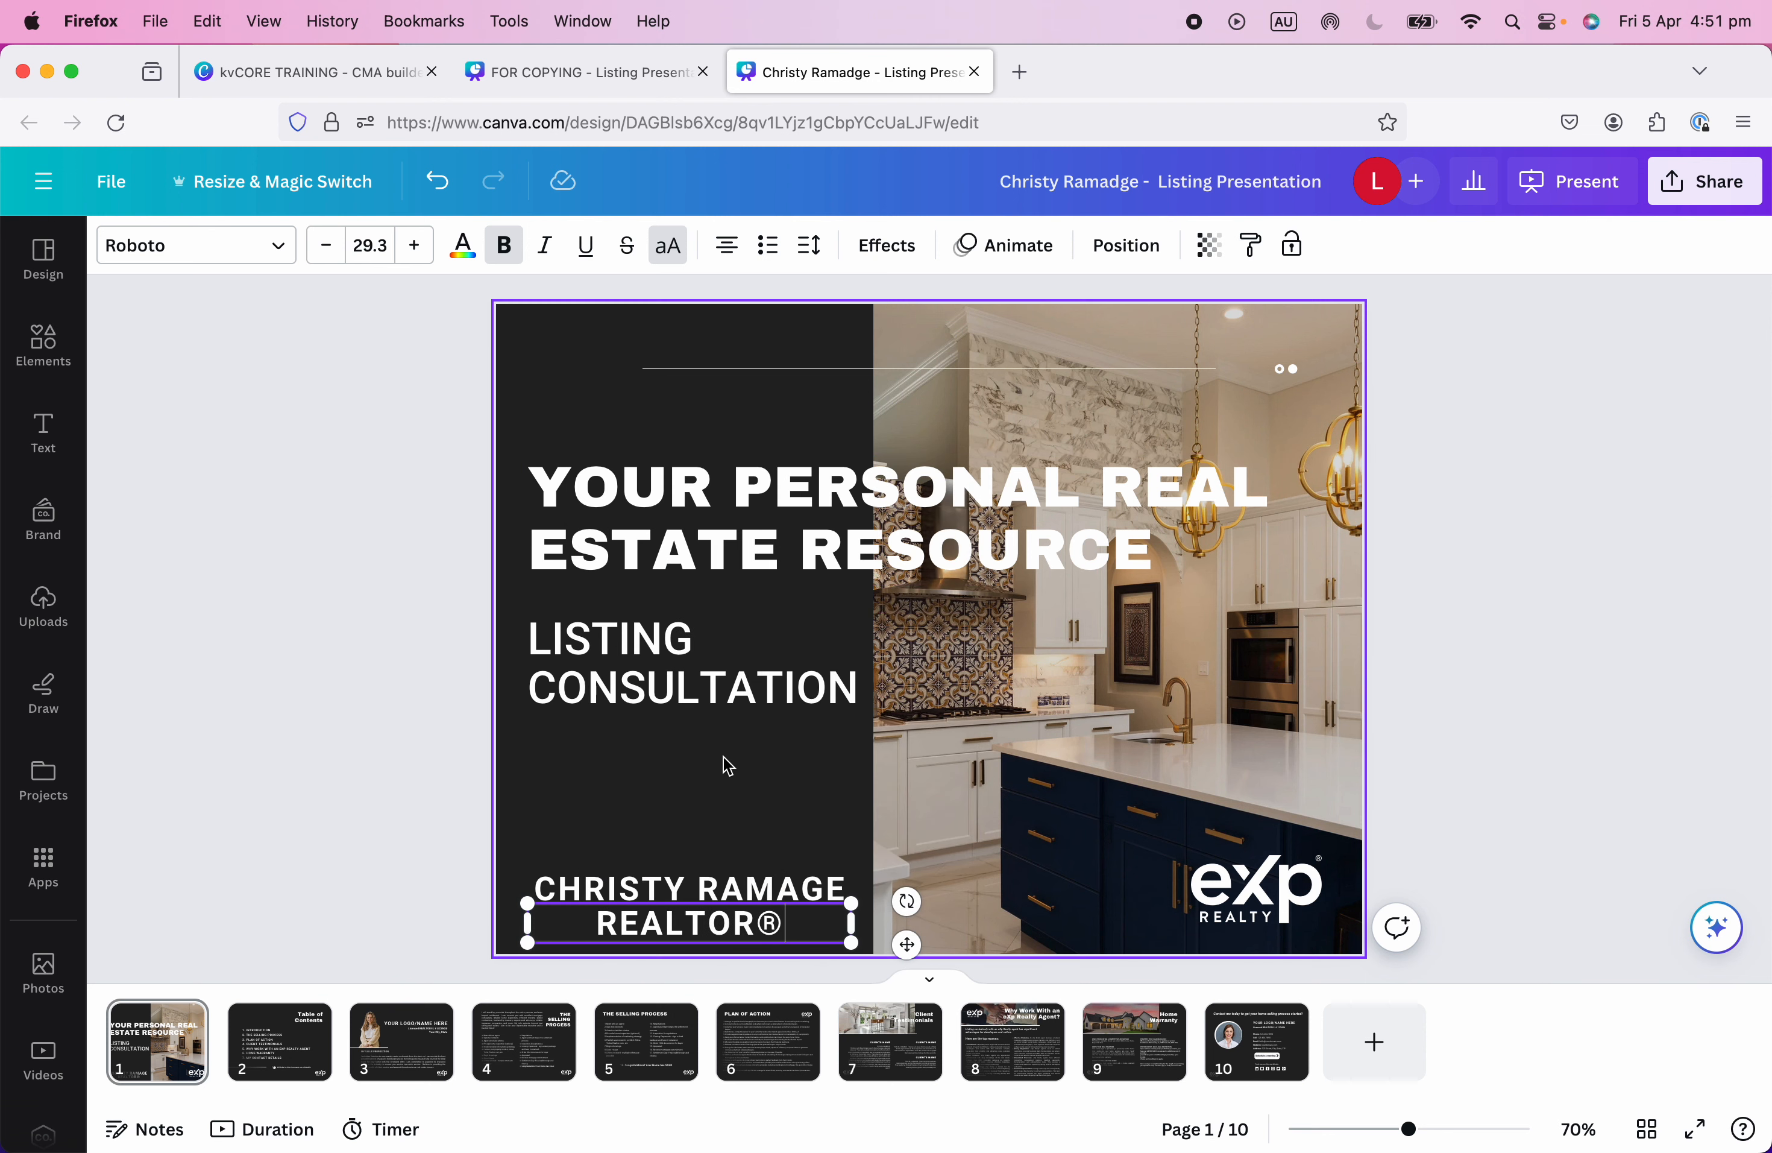
left_click_drag(856, 928, 718, 920)
left_click(664, 926)
Group the name and REALTOR® lines, resize and nudge the block, and align the eXp logo beside it.
left_click(763, 787)
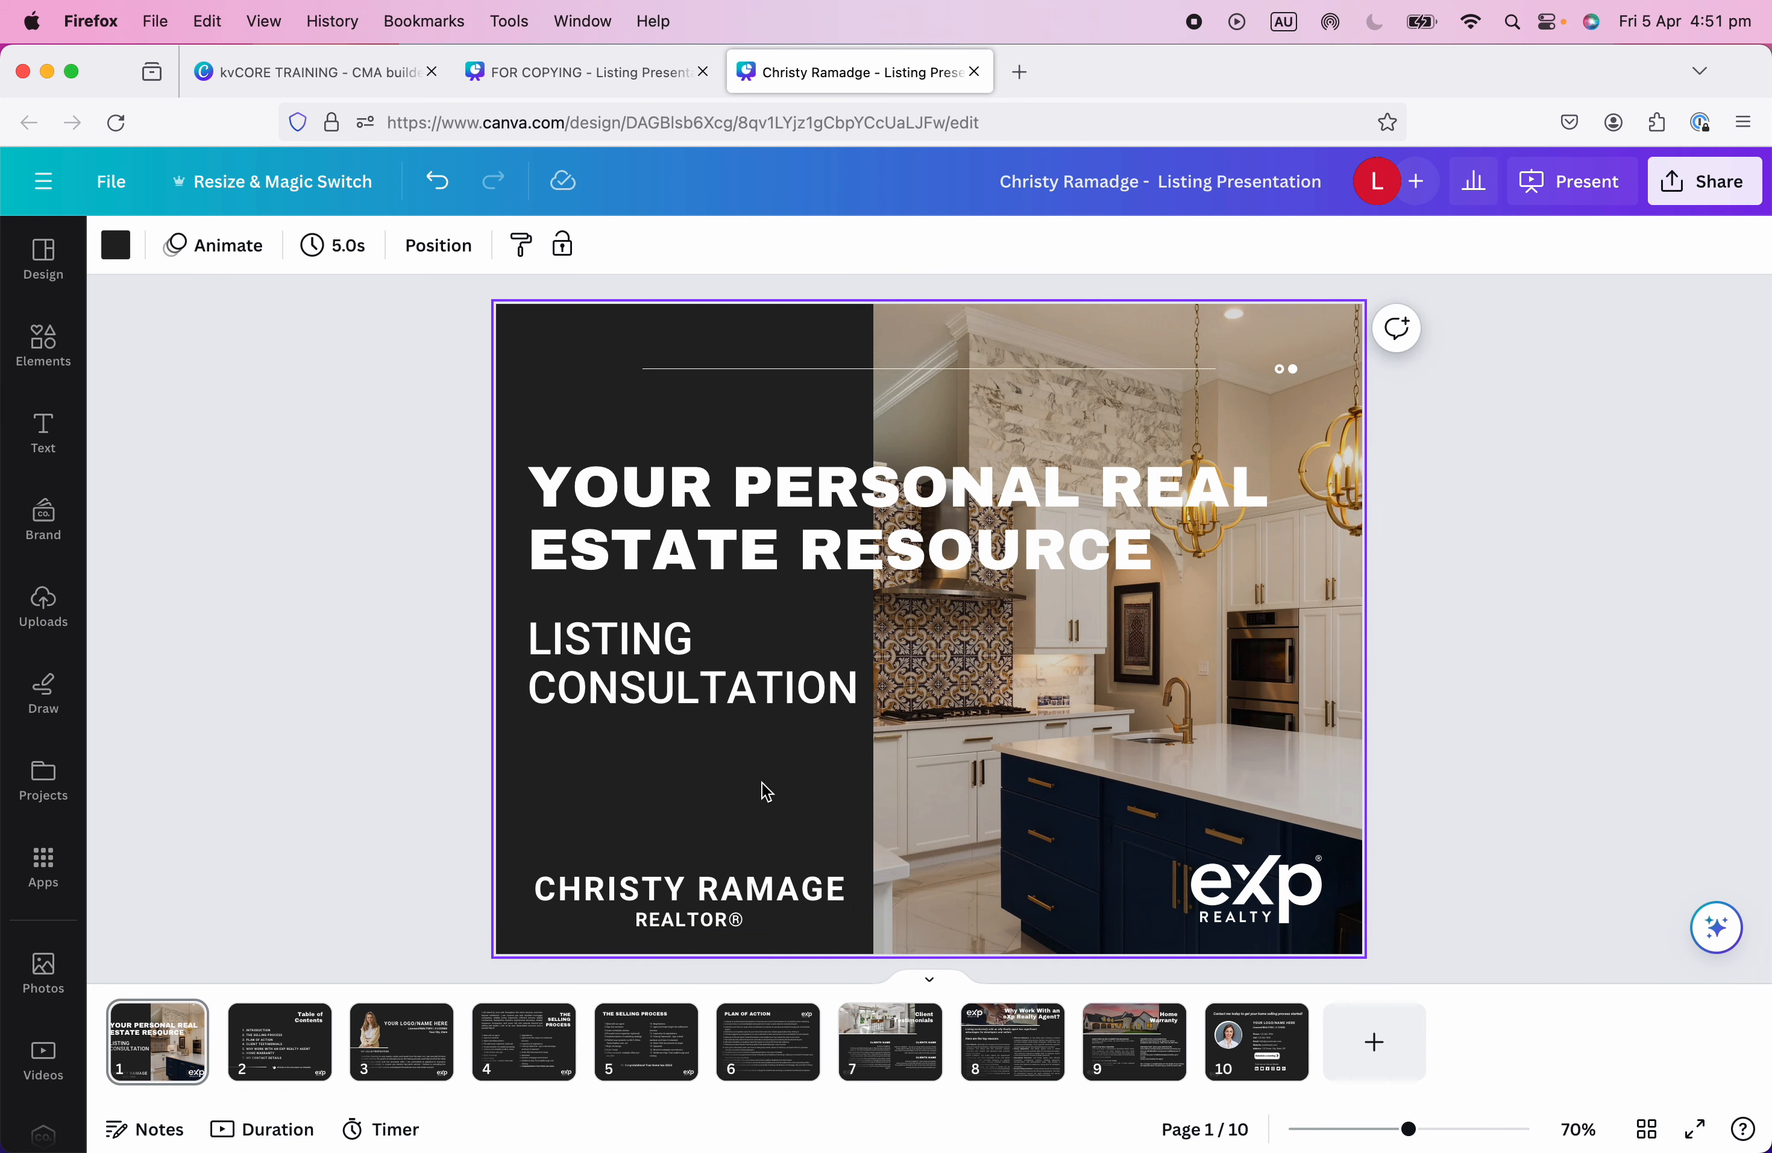
left_click(696, 891)
left_click(688, 921, "shift")
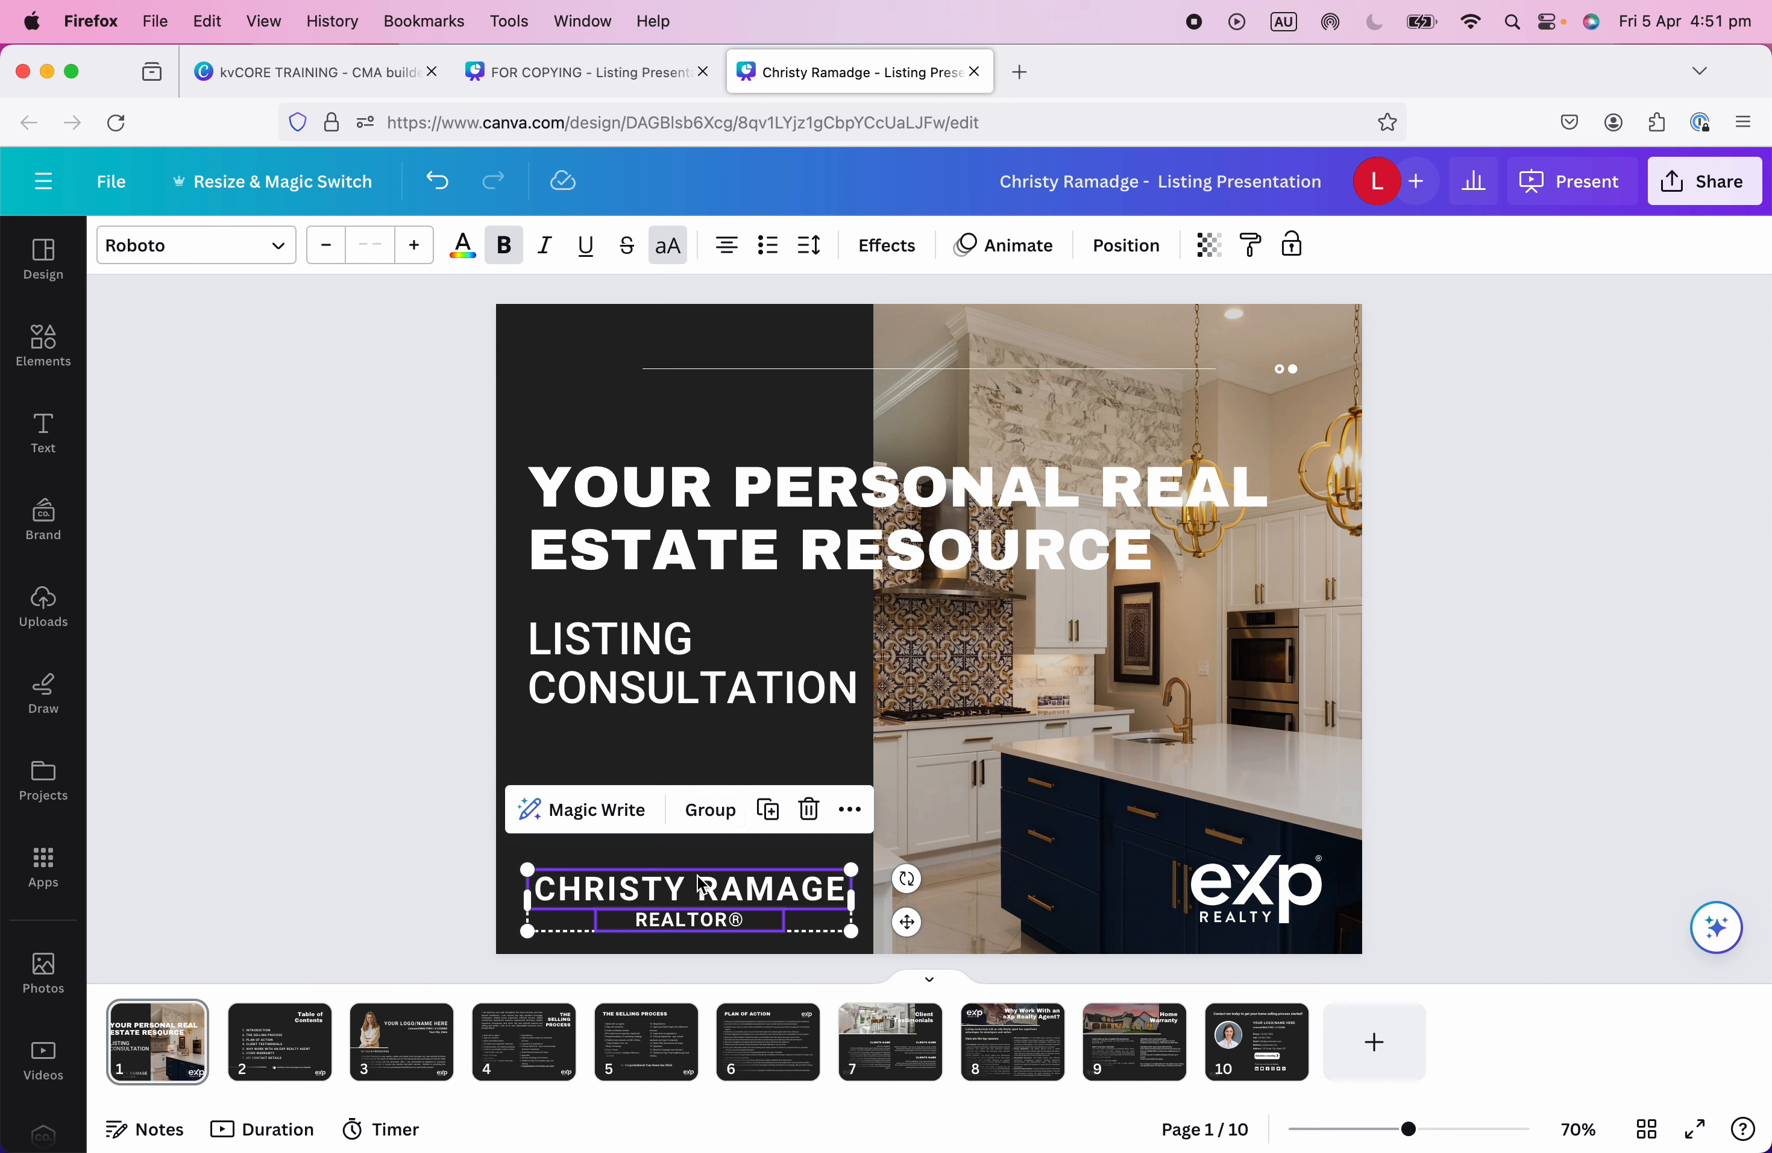
left_click(718, 813)
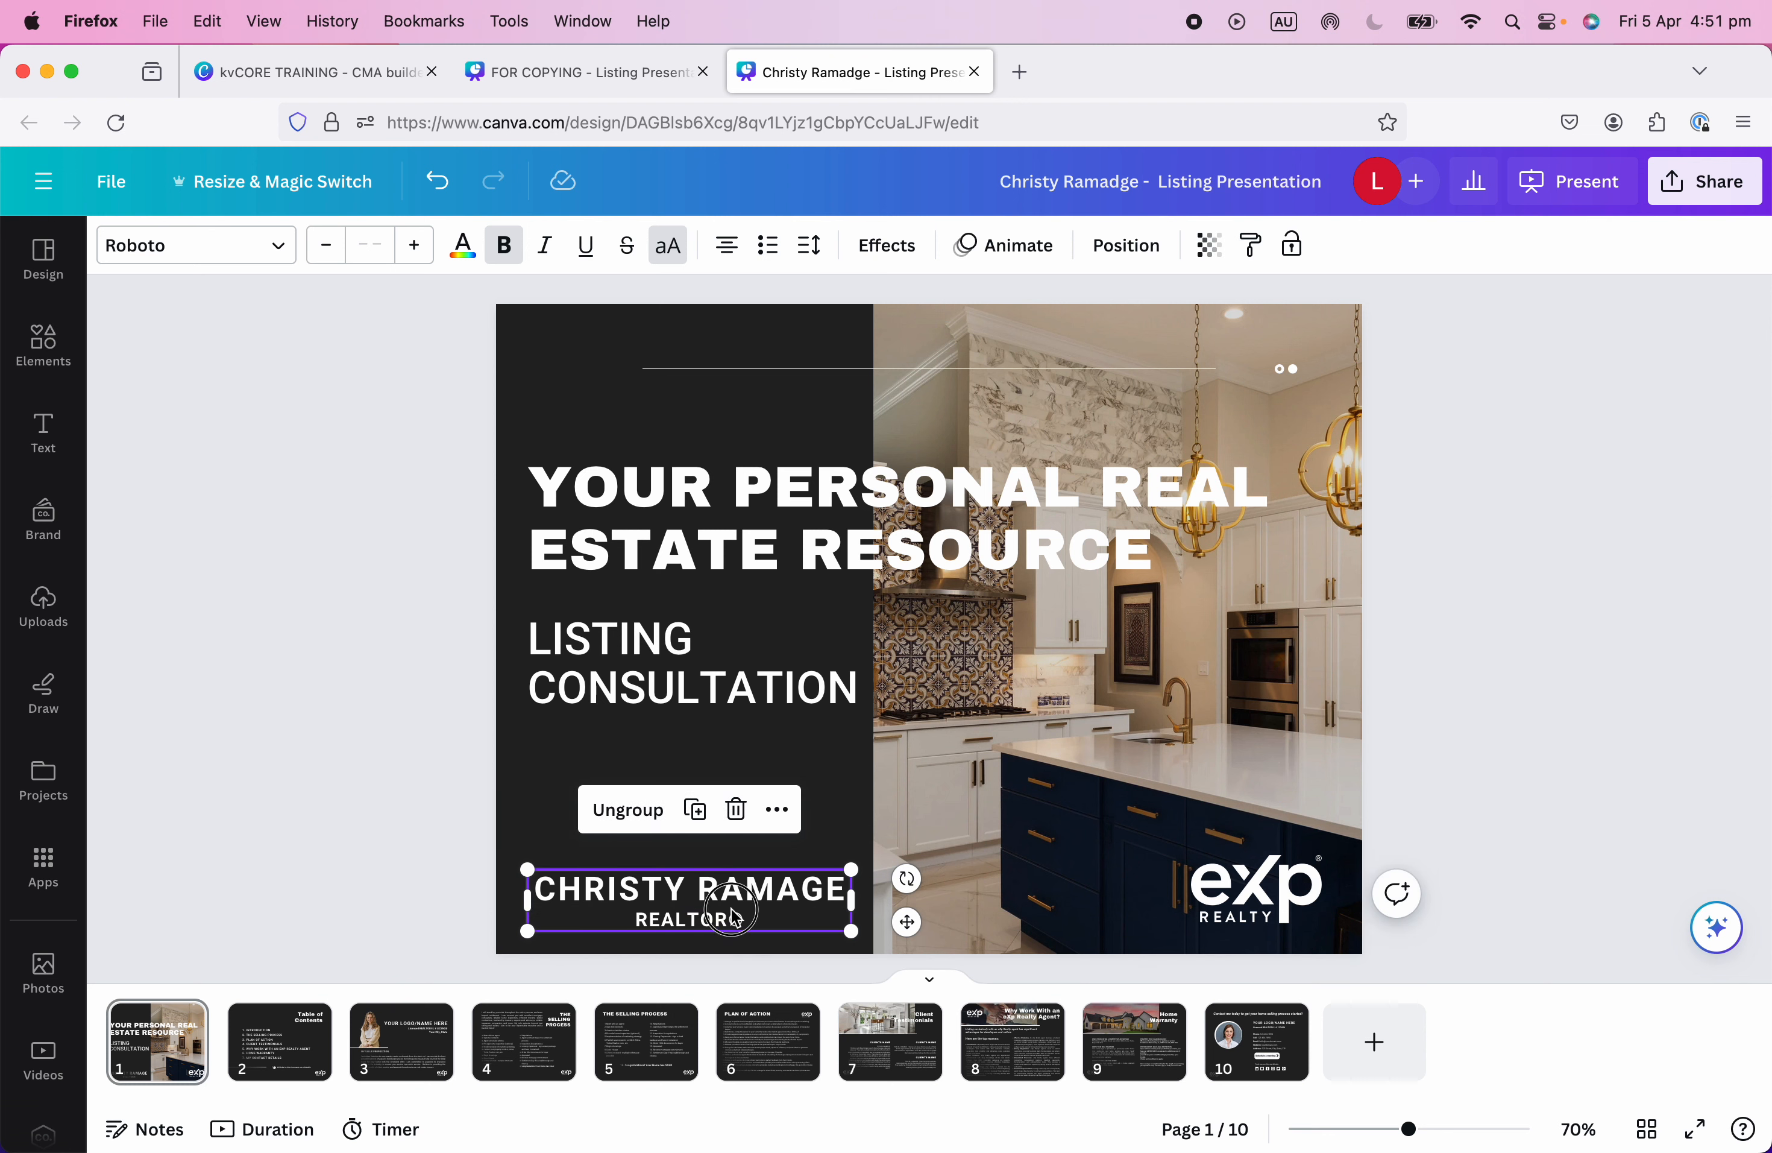
mouse_move(731, 908)
left_mouse_down()
mouse_move(687, 931)
mouse_move(732, 914)
left_mouse_up()
left_click_drag(851, 874, 842, 876)
left_click_drag(766, 938, 767, 937)
left_click_drag(1265, 901, 1302, 904)
left_click(1529, 824)
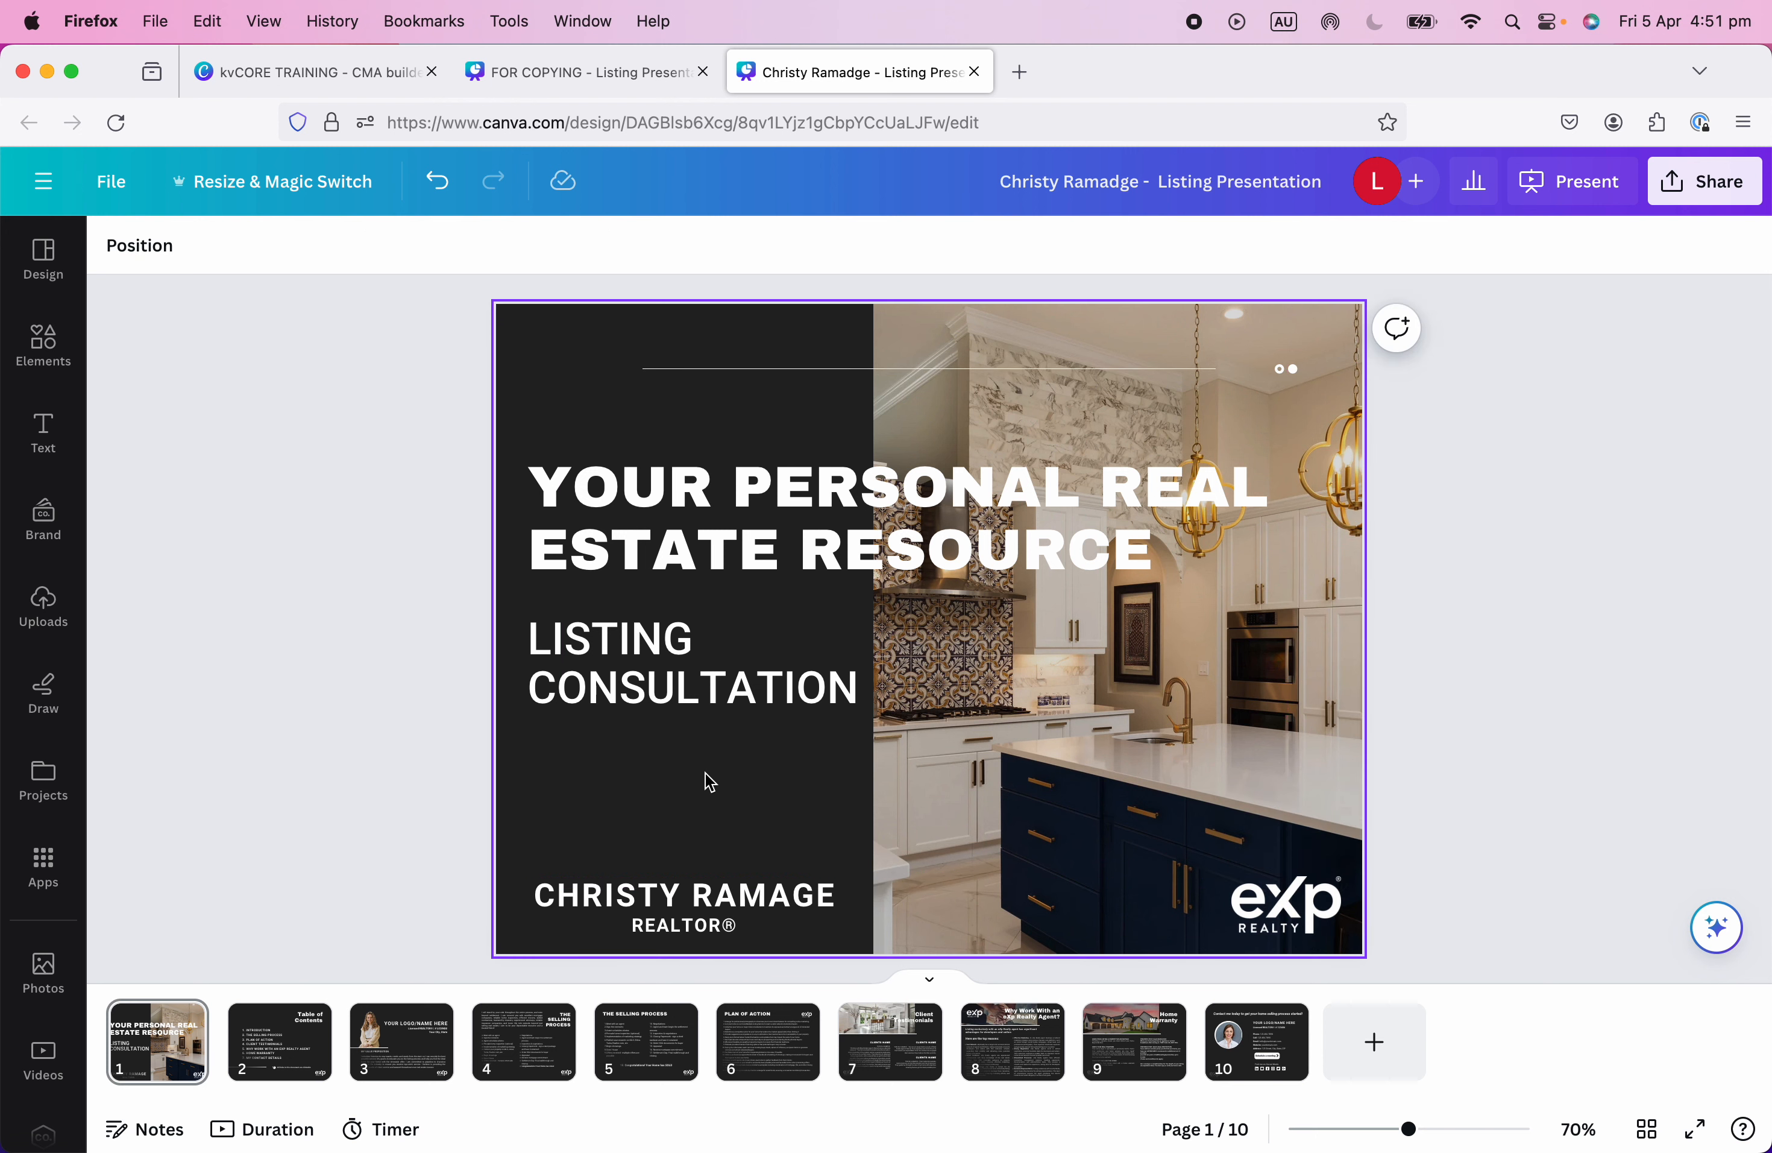
left_click(269, 1054)
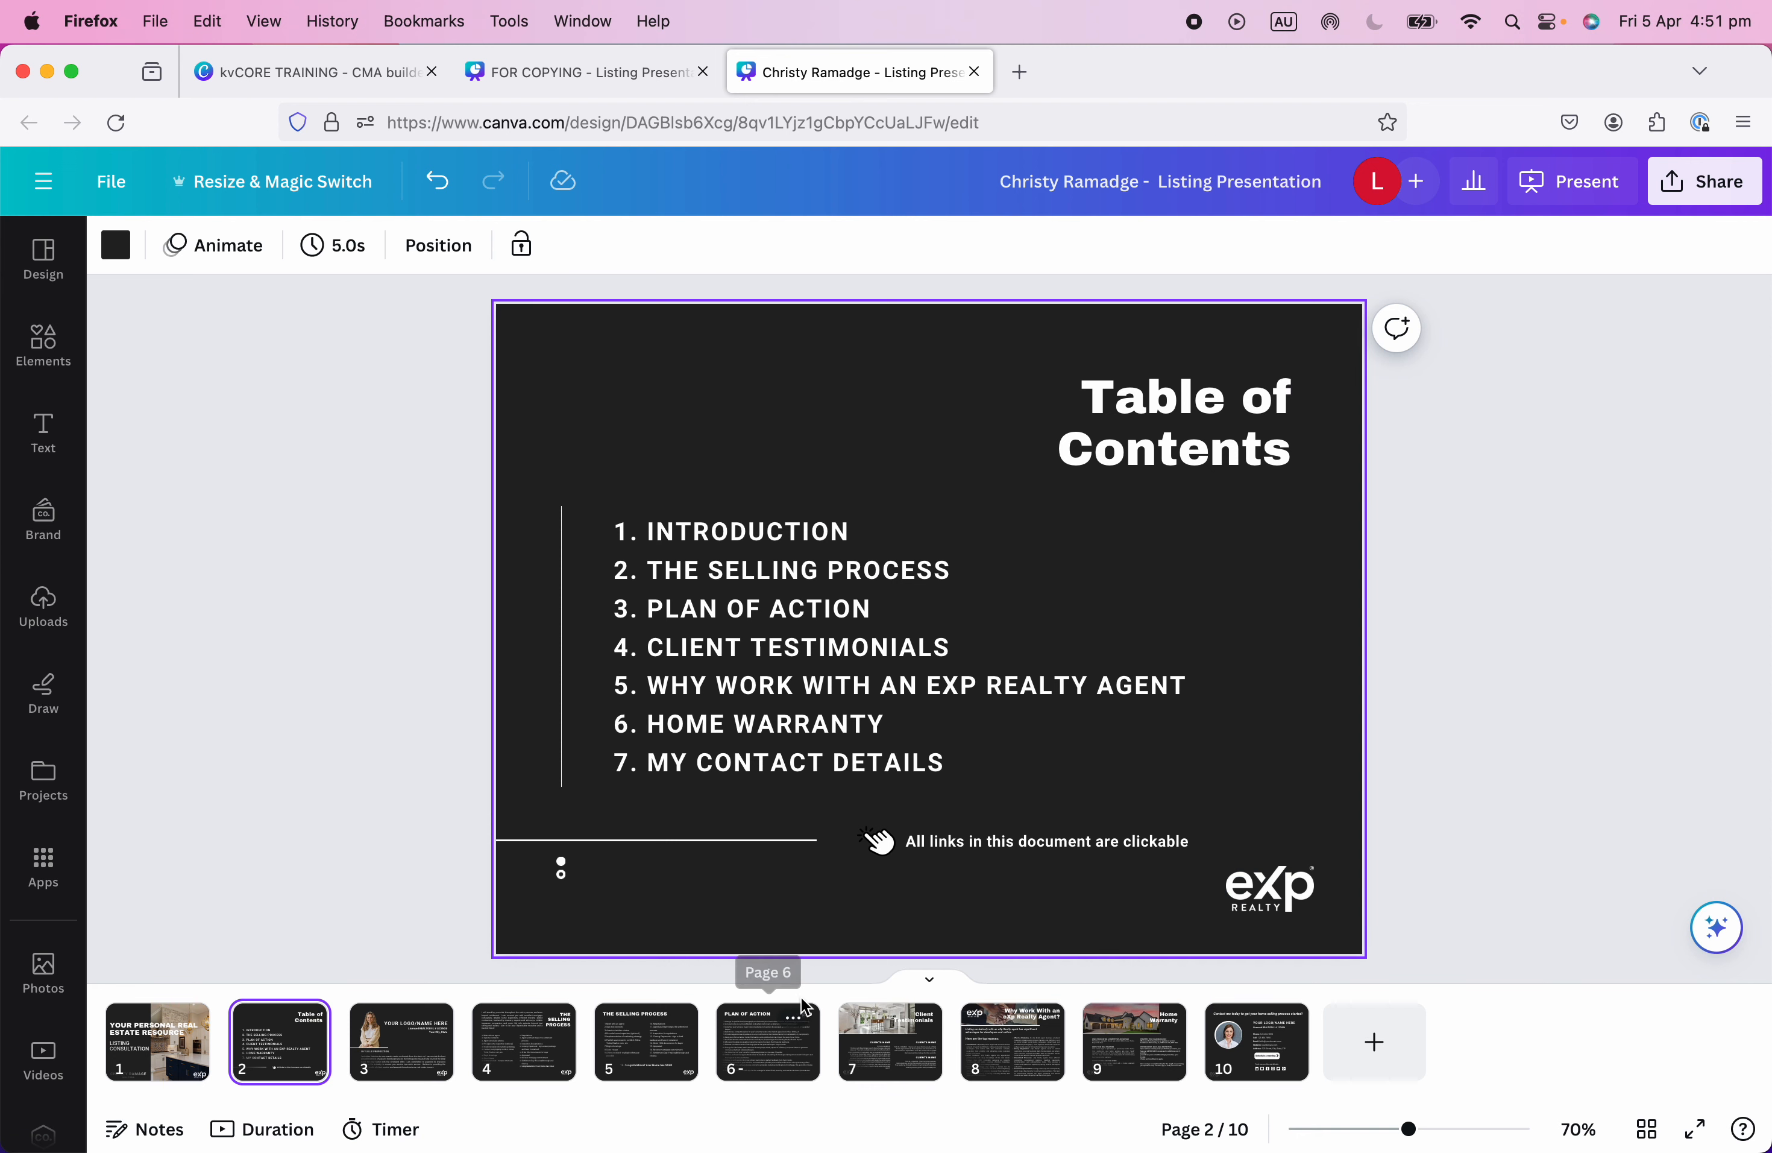
left_click(158, 1045)
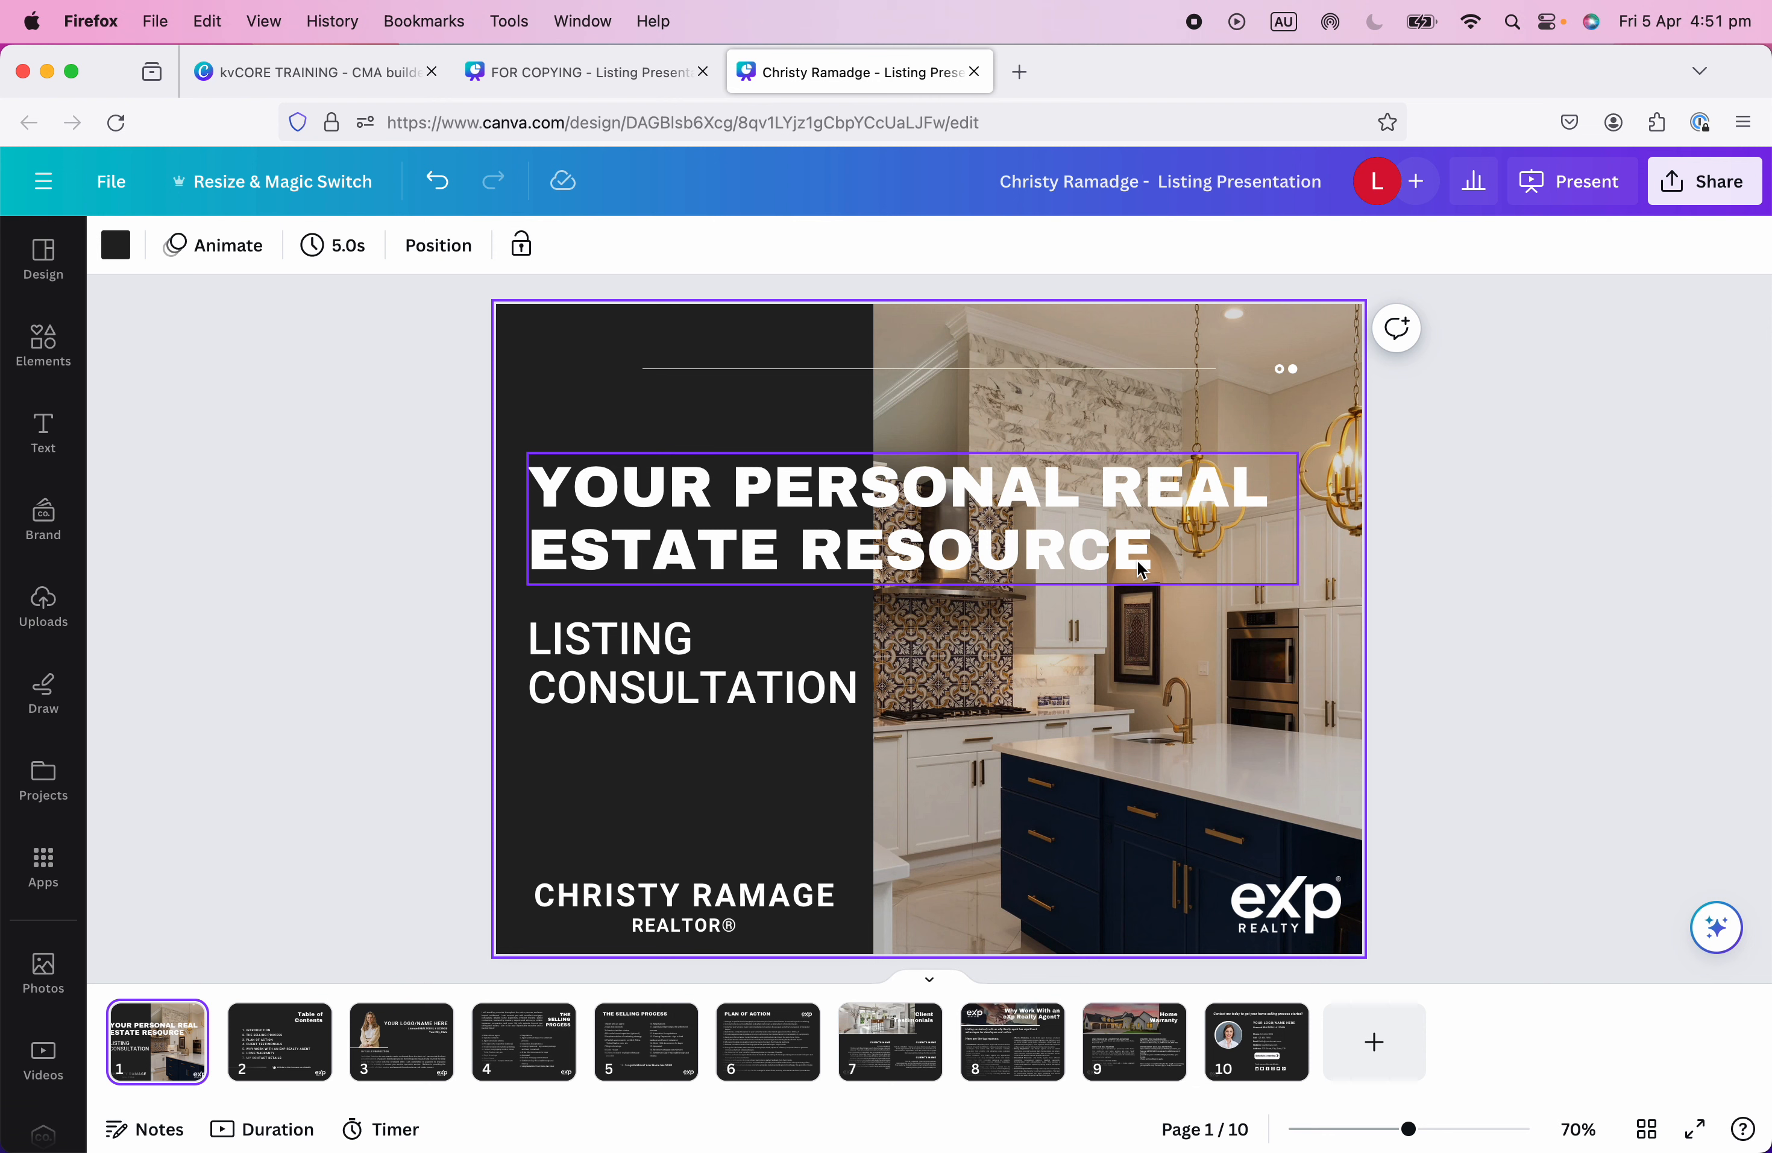
left_click(580, 372)
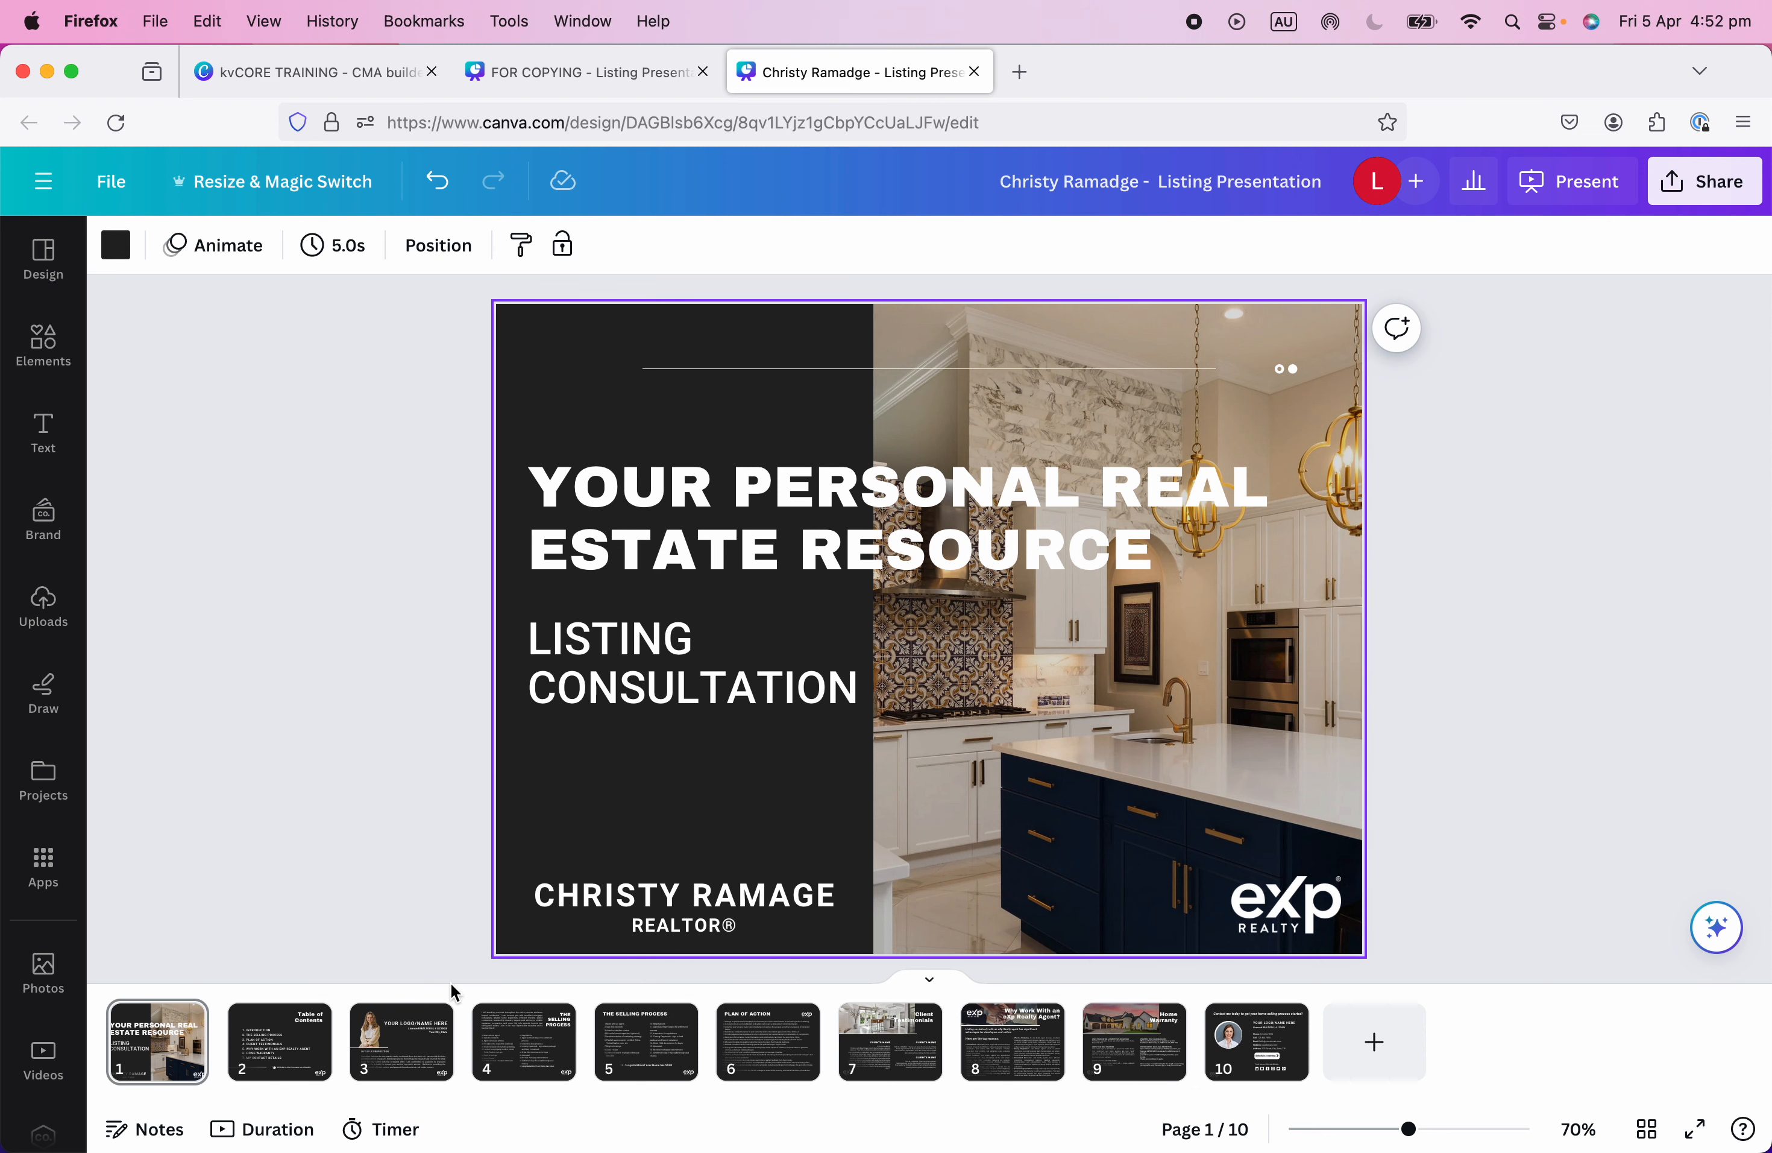
left_click(295, 1018)
left_click(811, 373)
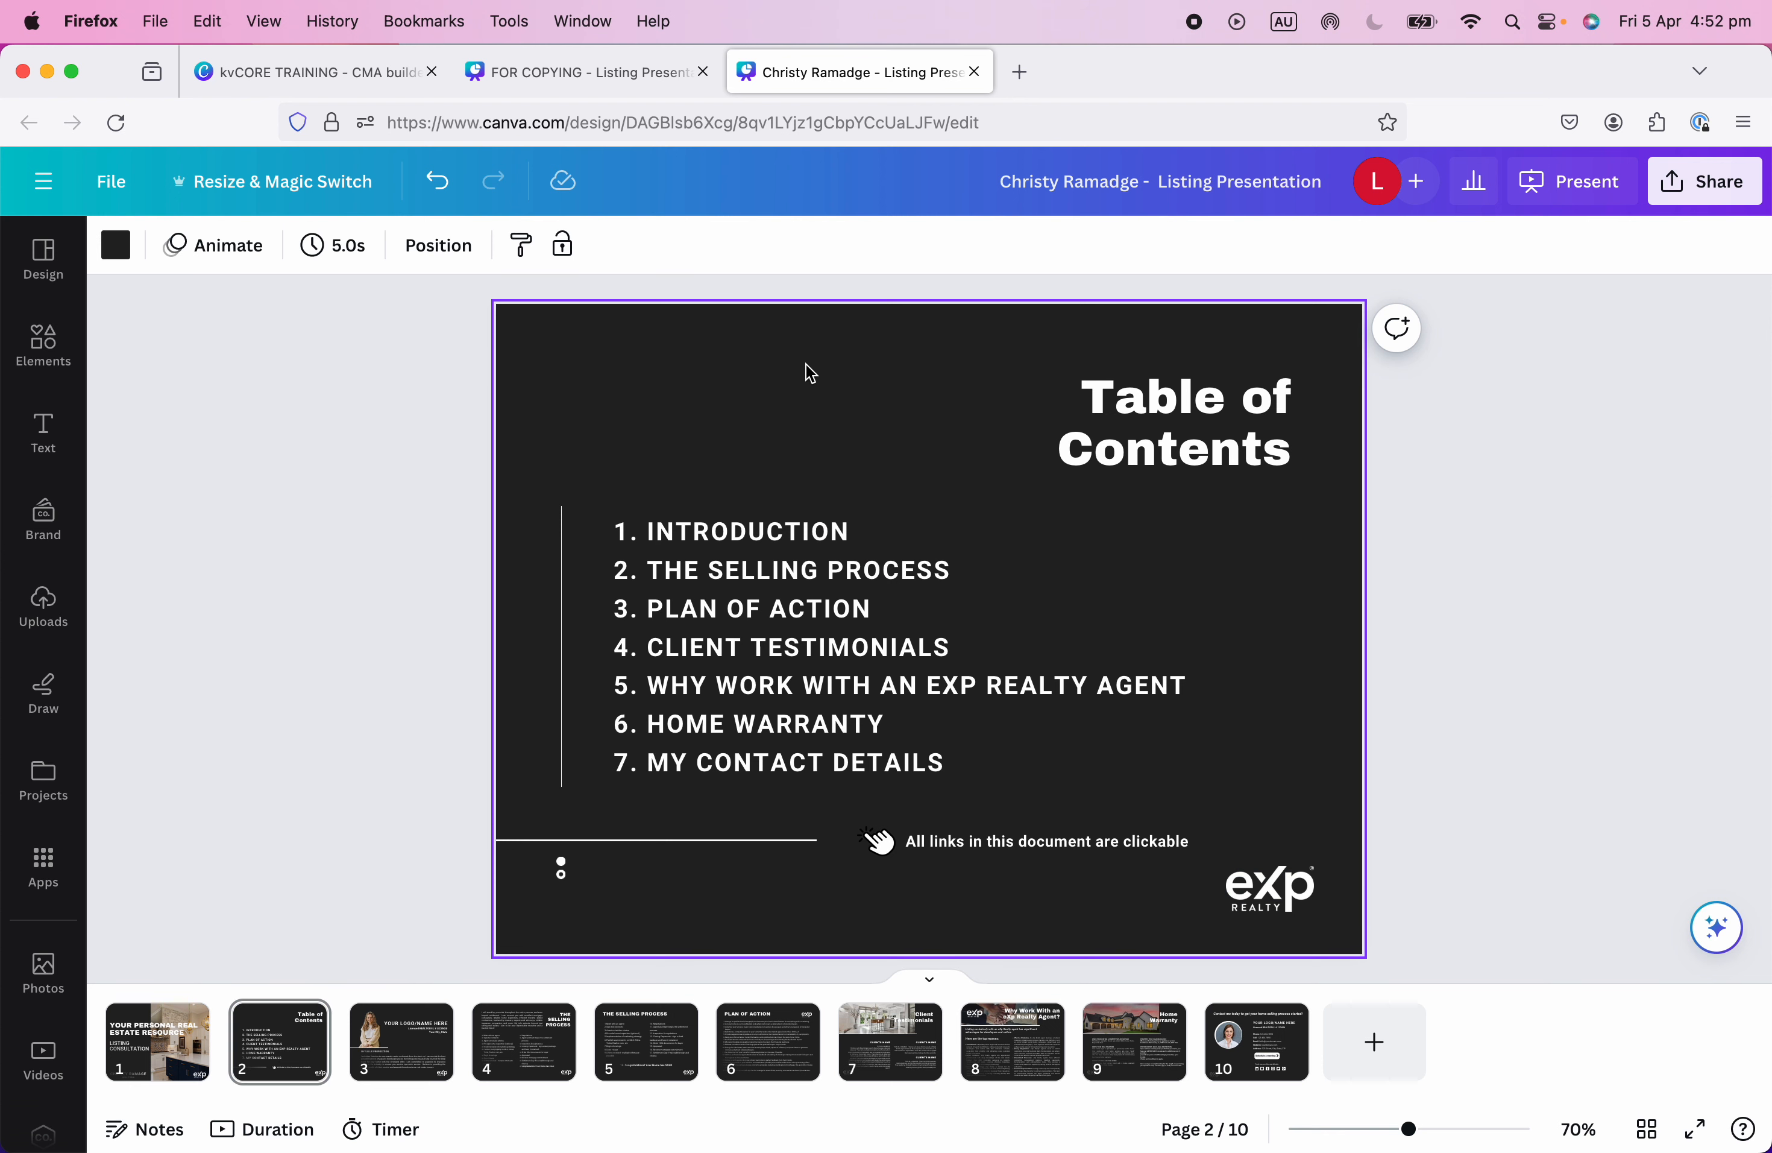
left_click(157, 1040)
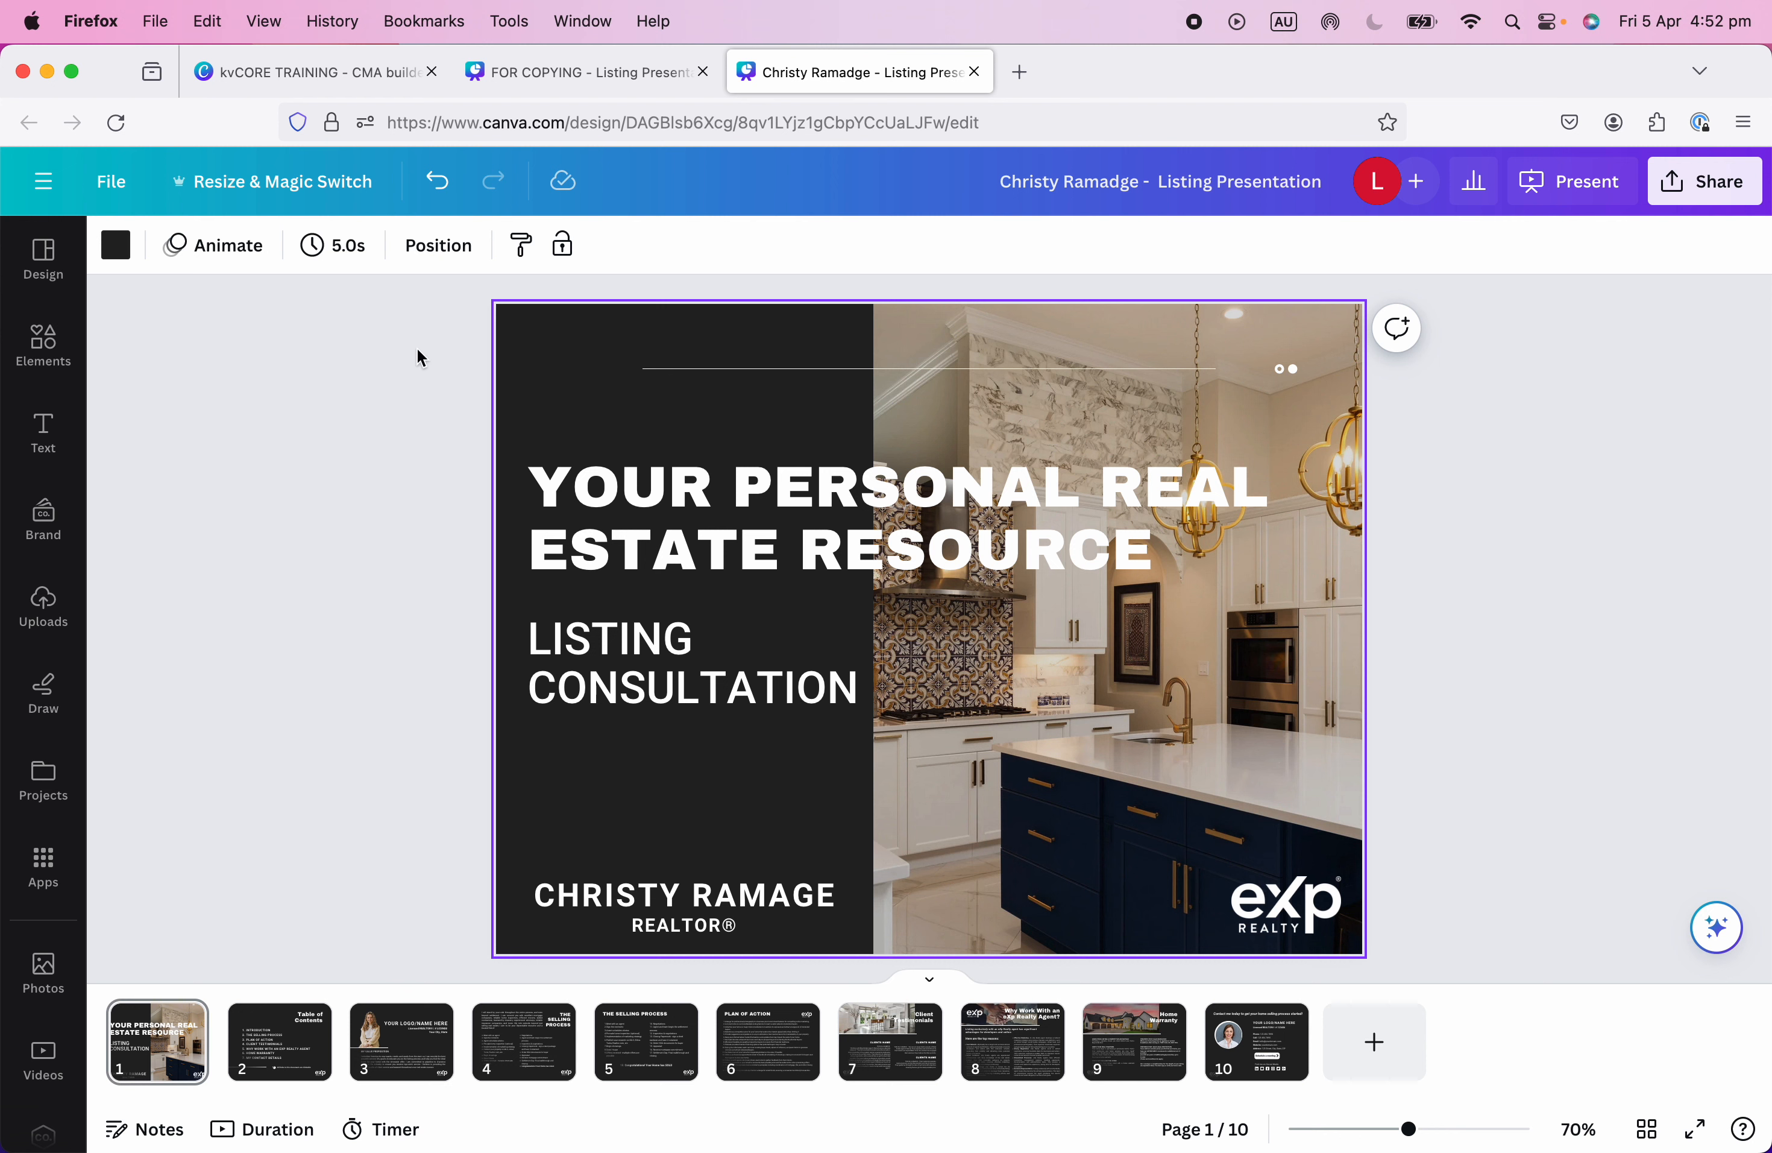
Set the background of every page to the taupe photo colour #bdac97.
left_click(115, 251)
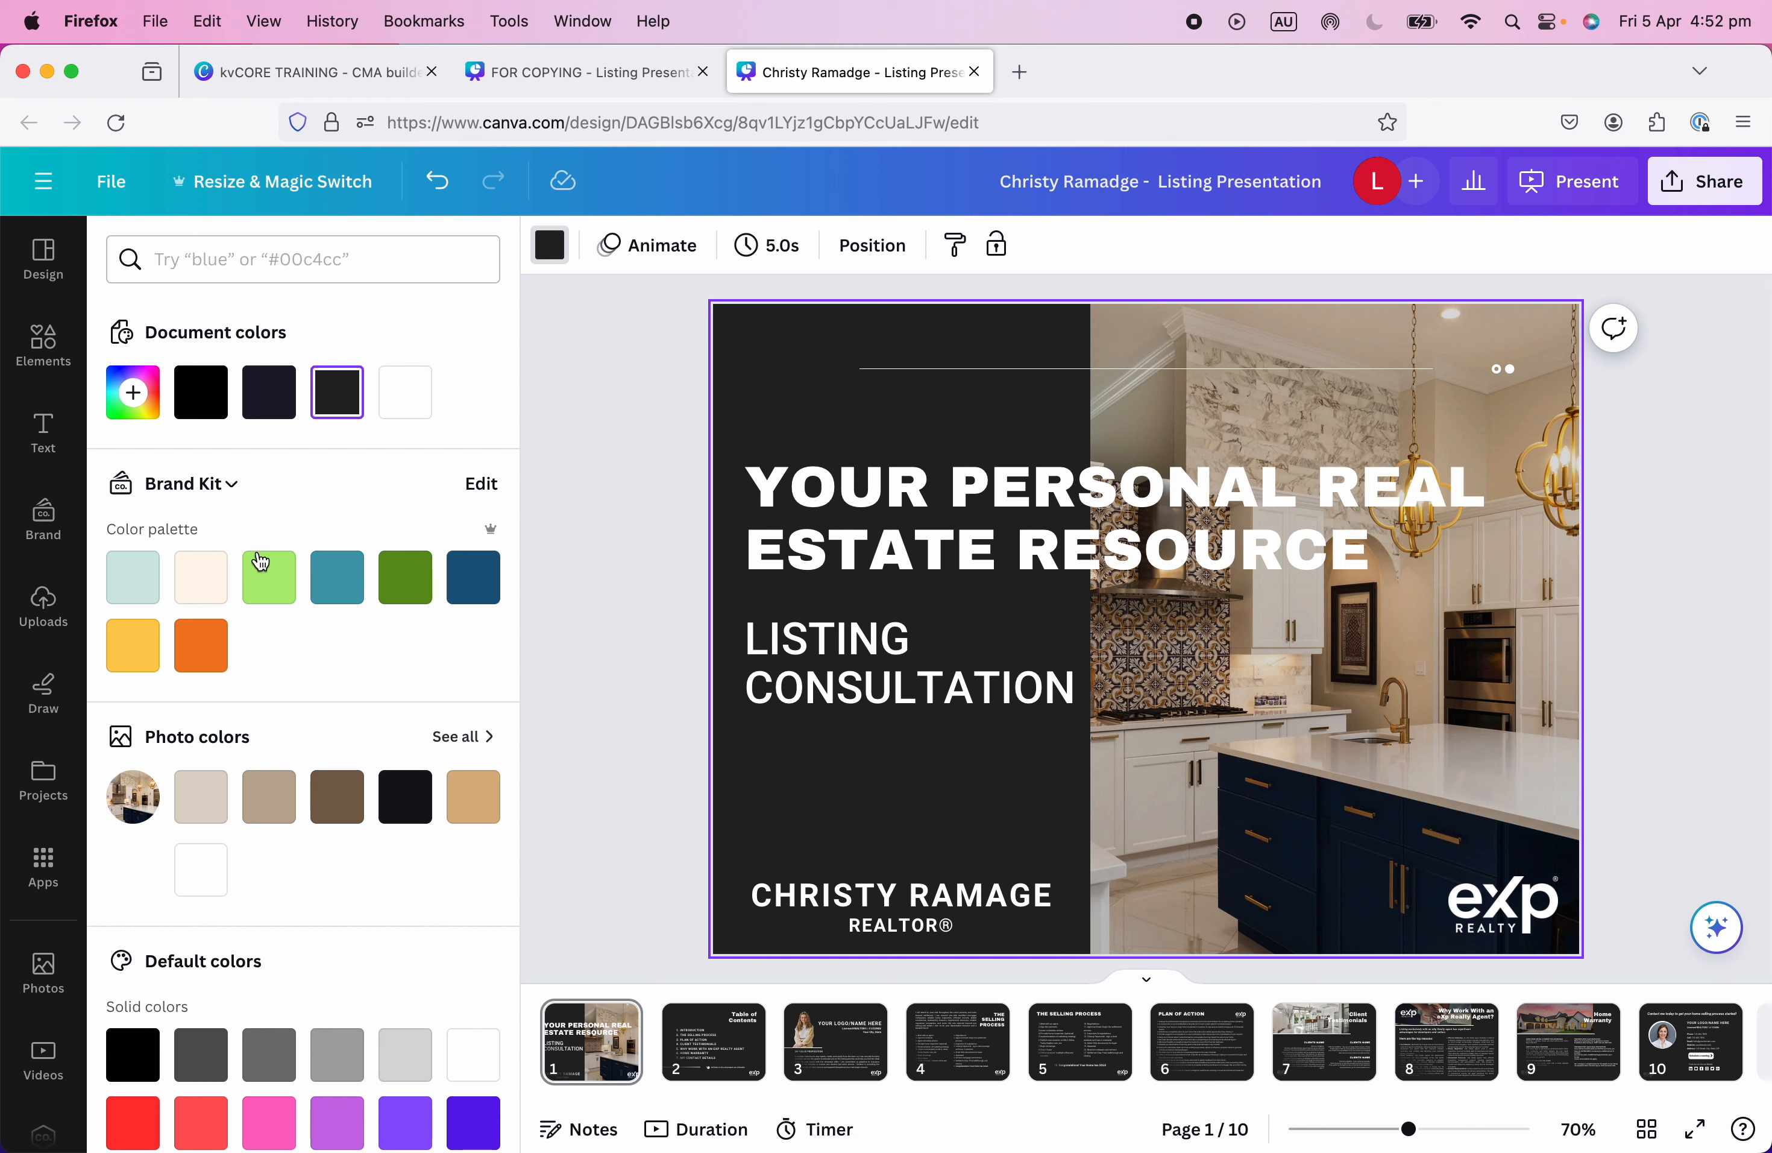
scroll(352, 876, "down", 5)
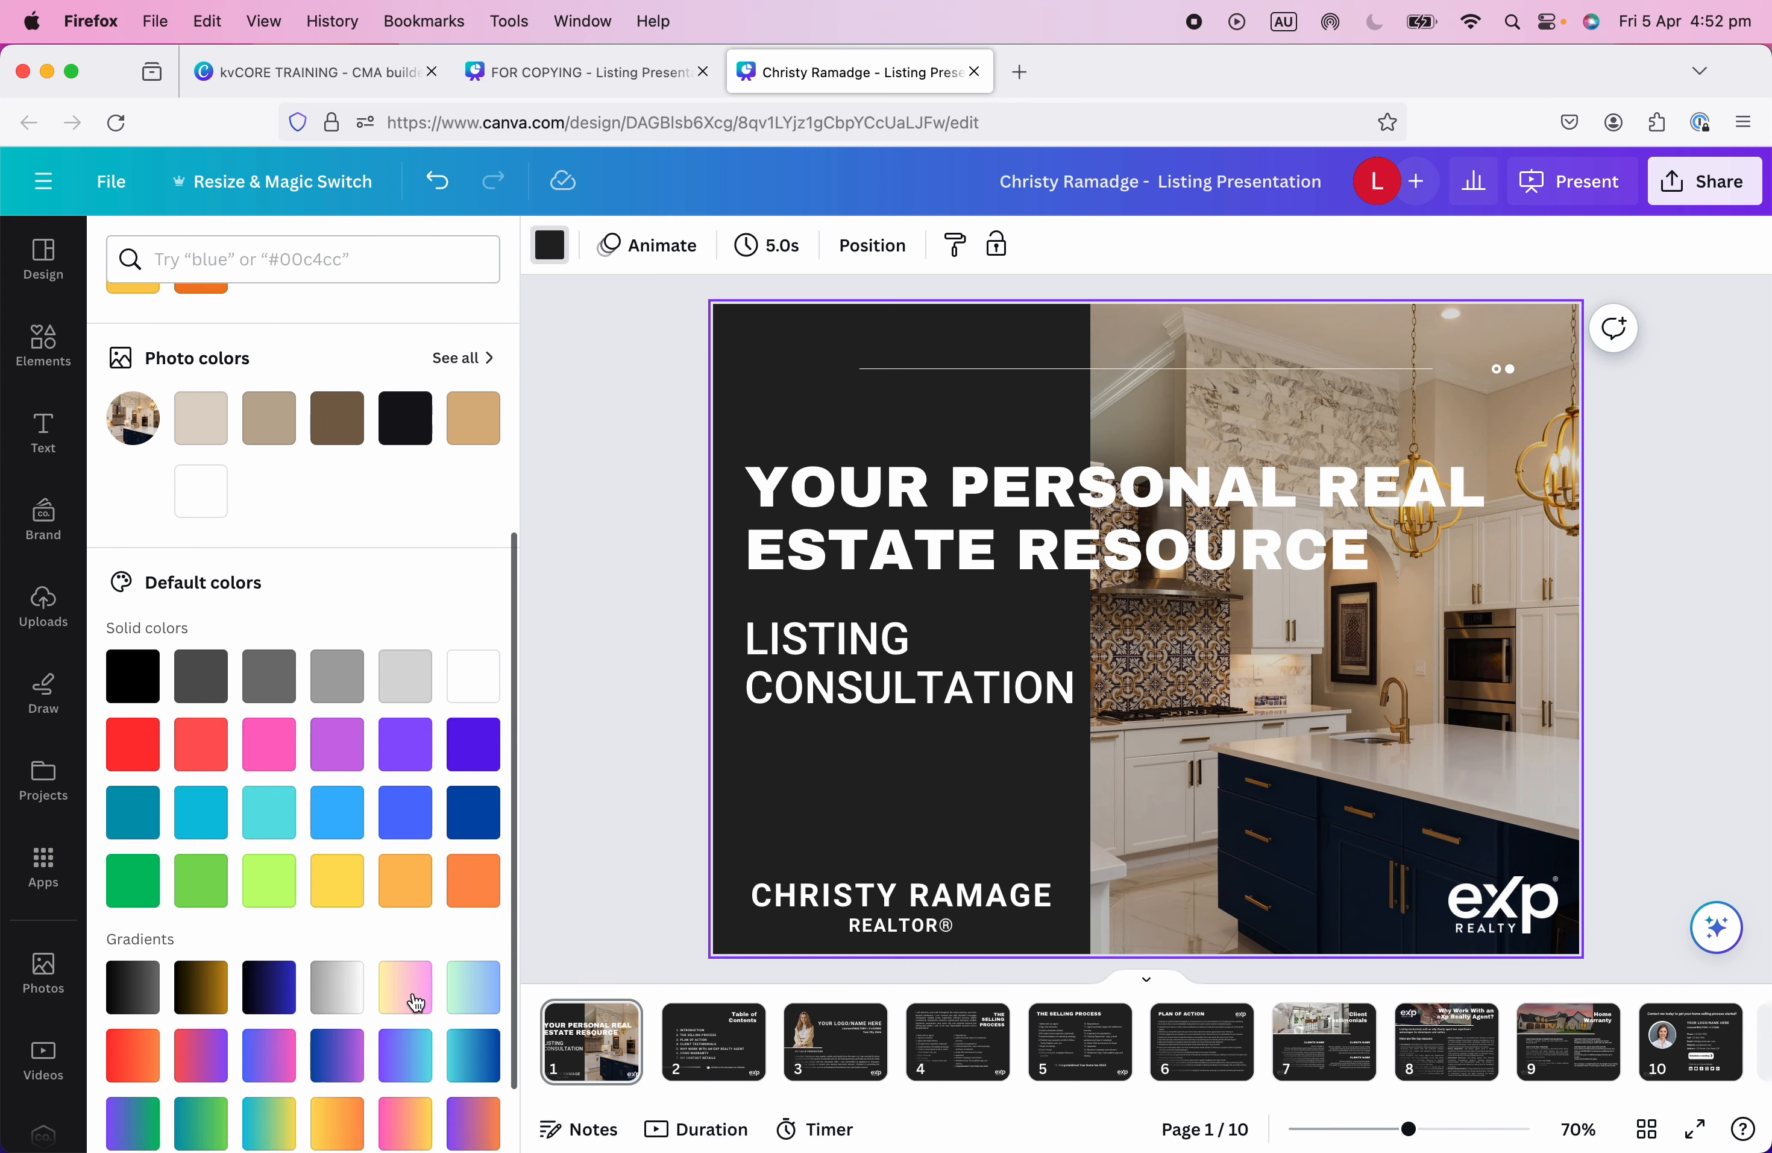
scroll(417, 1003, "down", 1)
scroll(404, 1010, "up", 1)
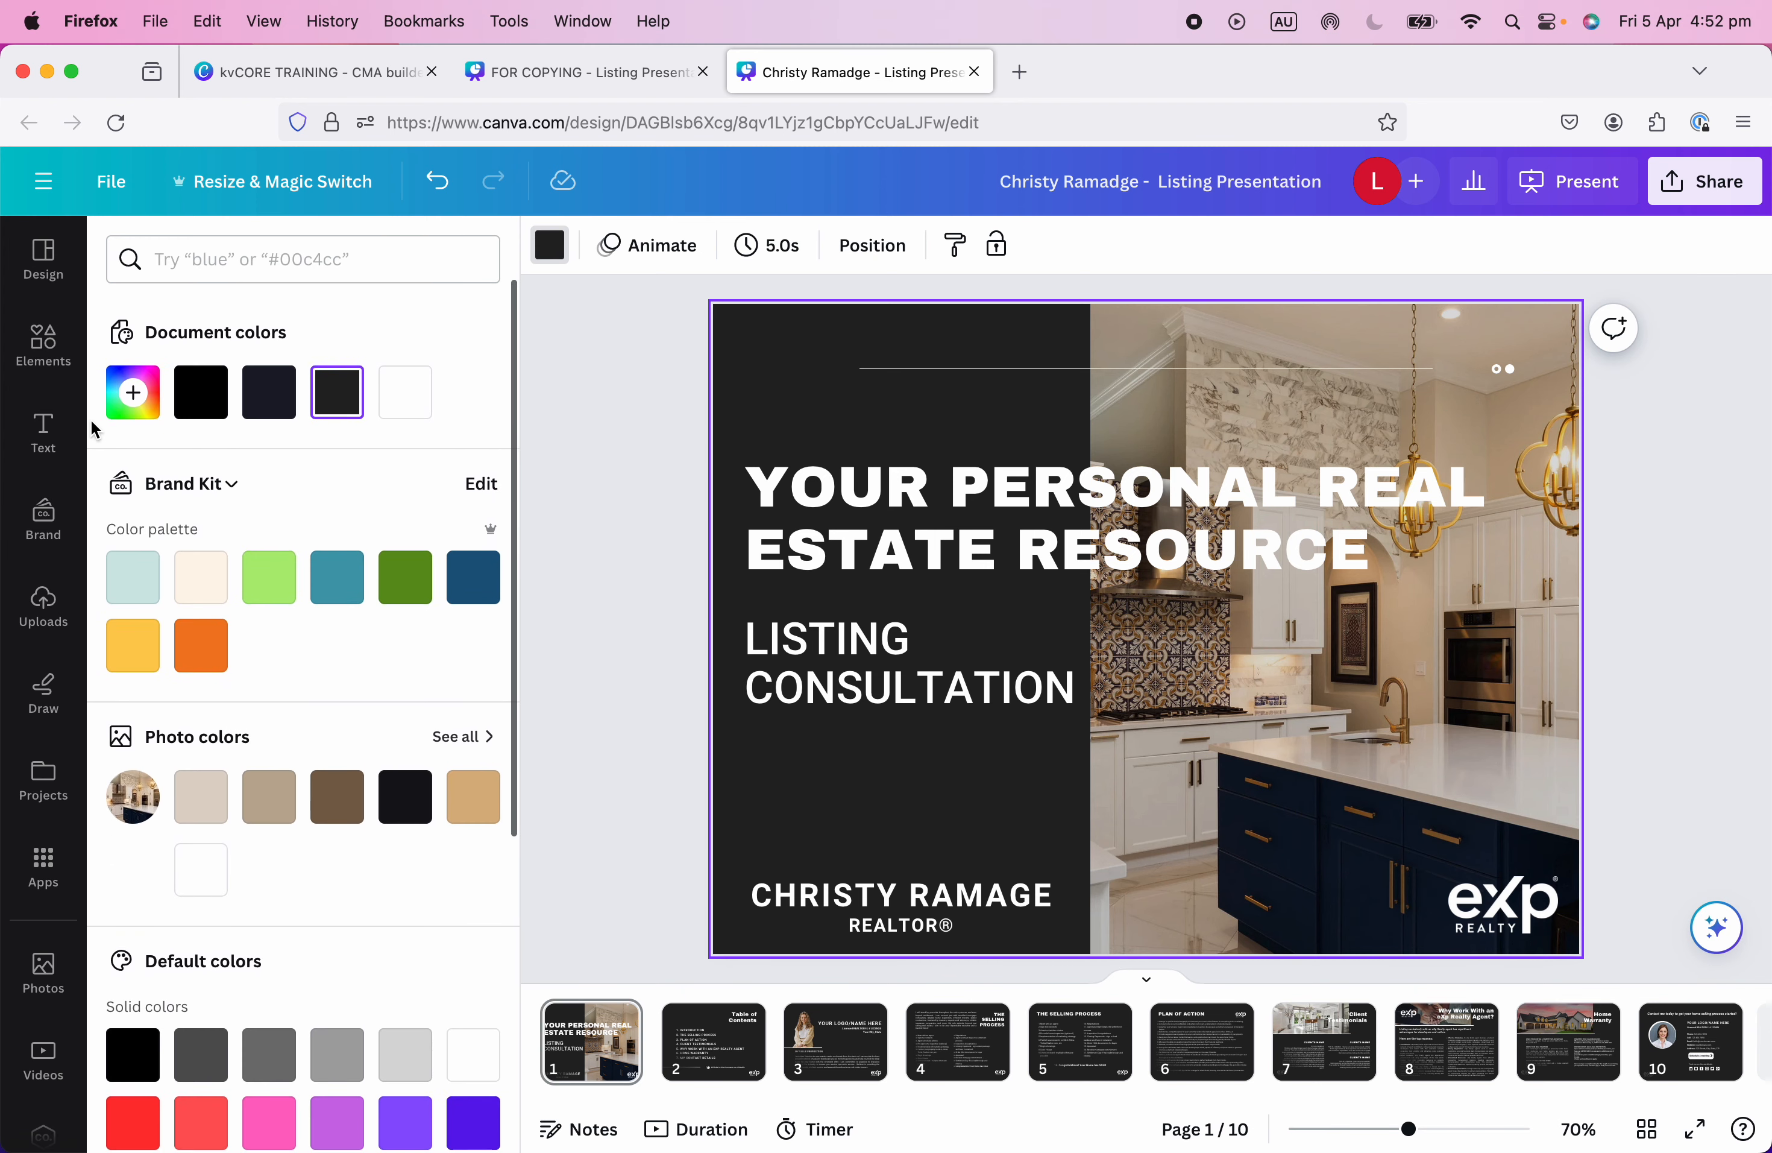
left_click(135, 395)
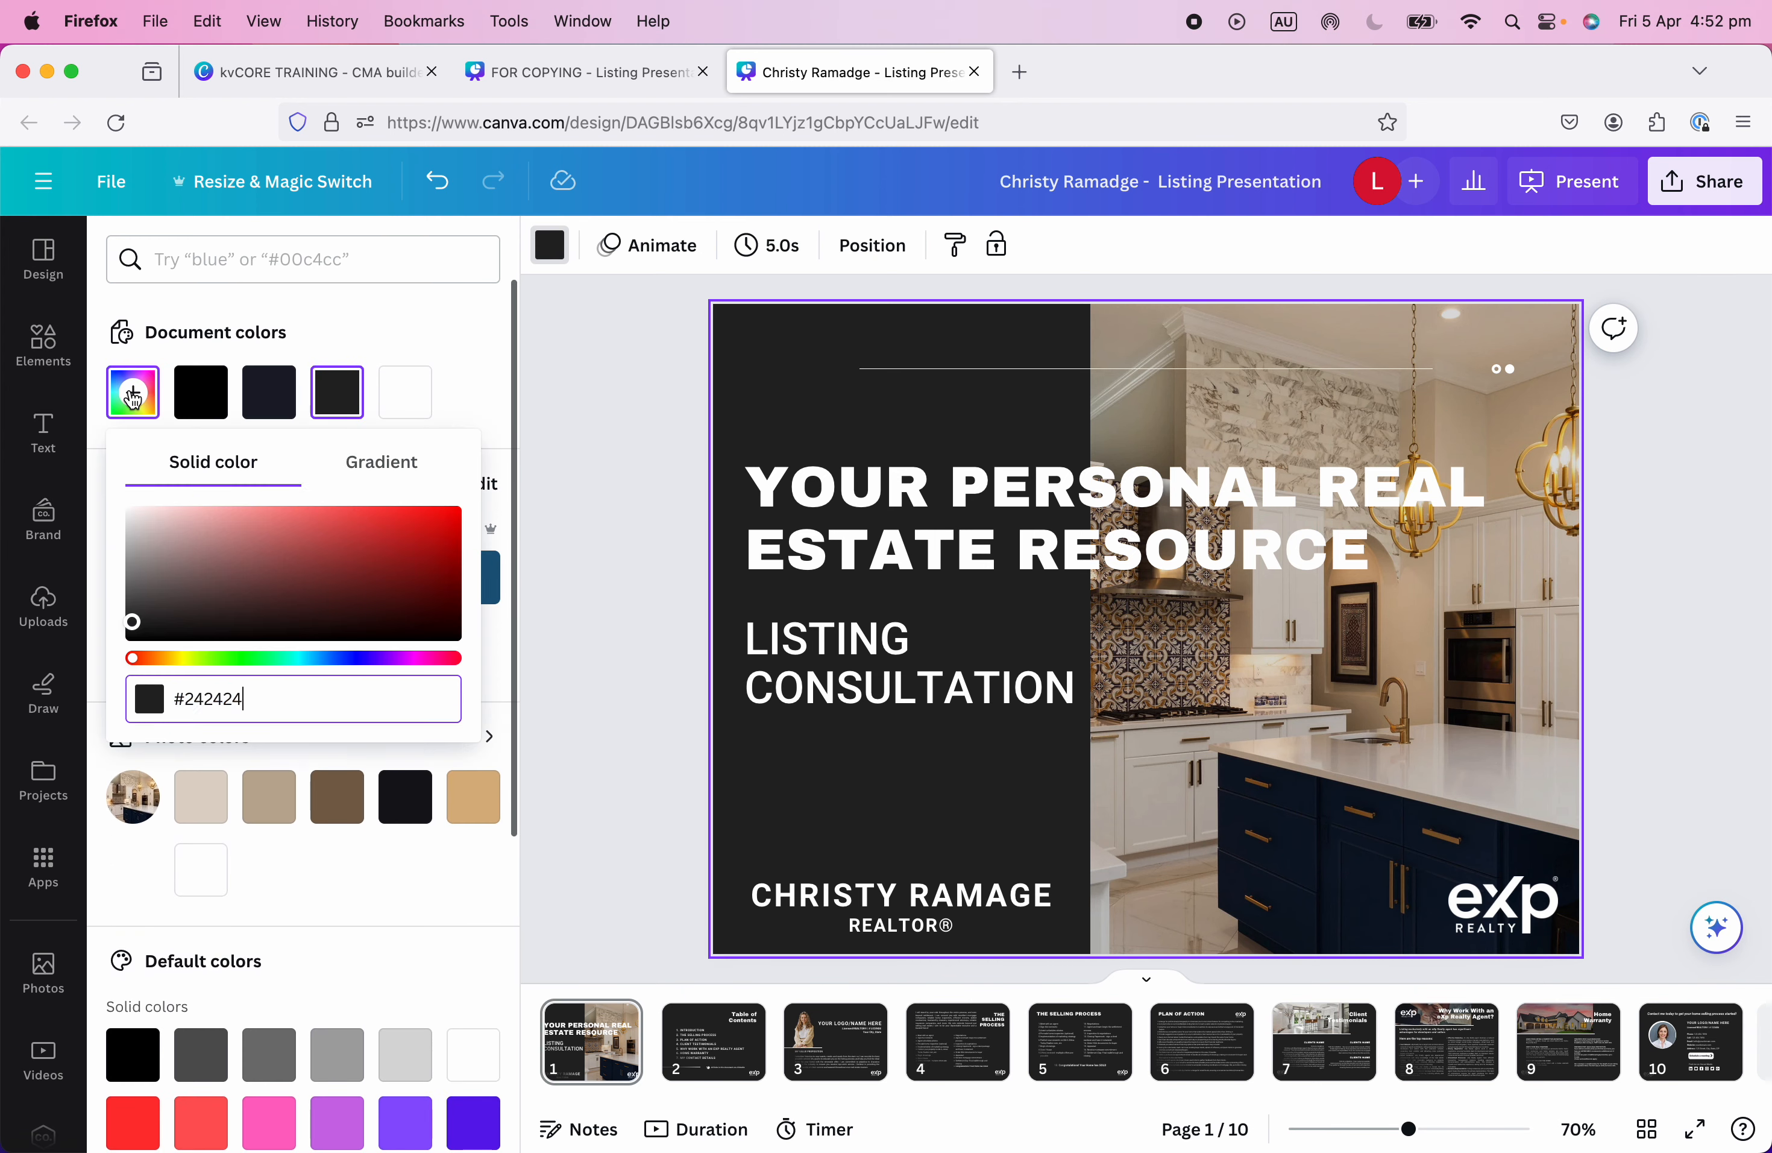
left_click(408, 352)
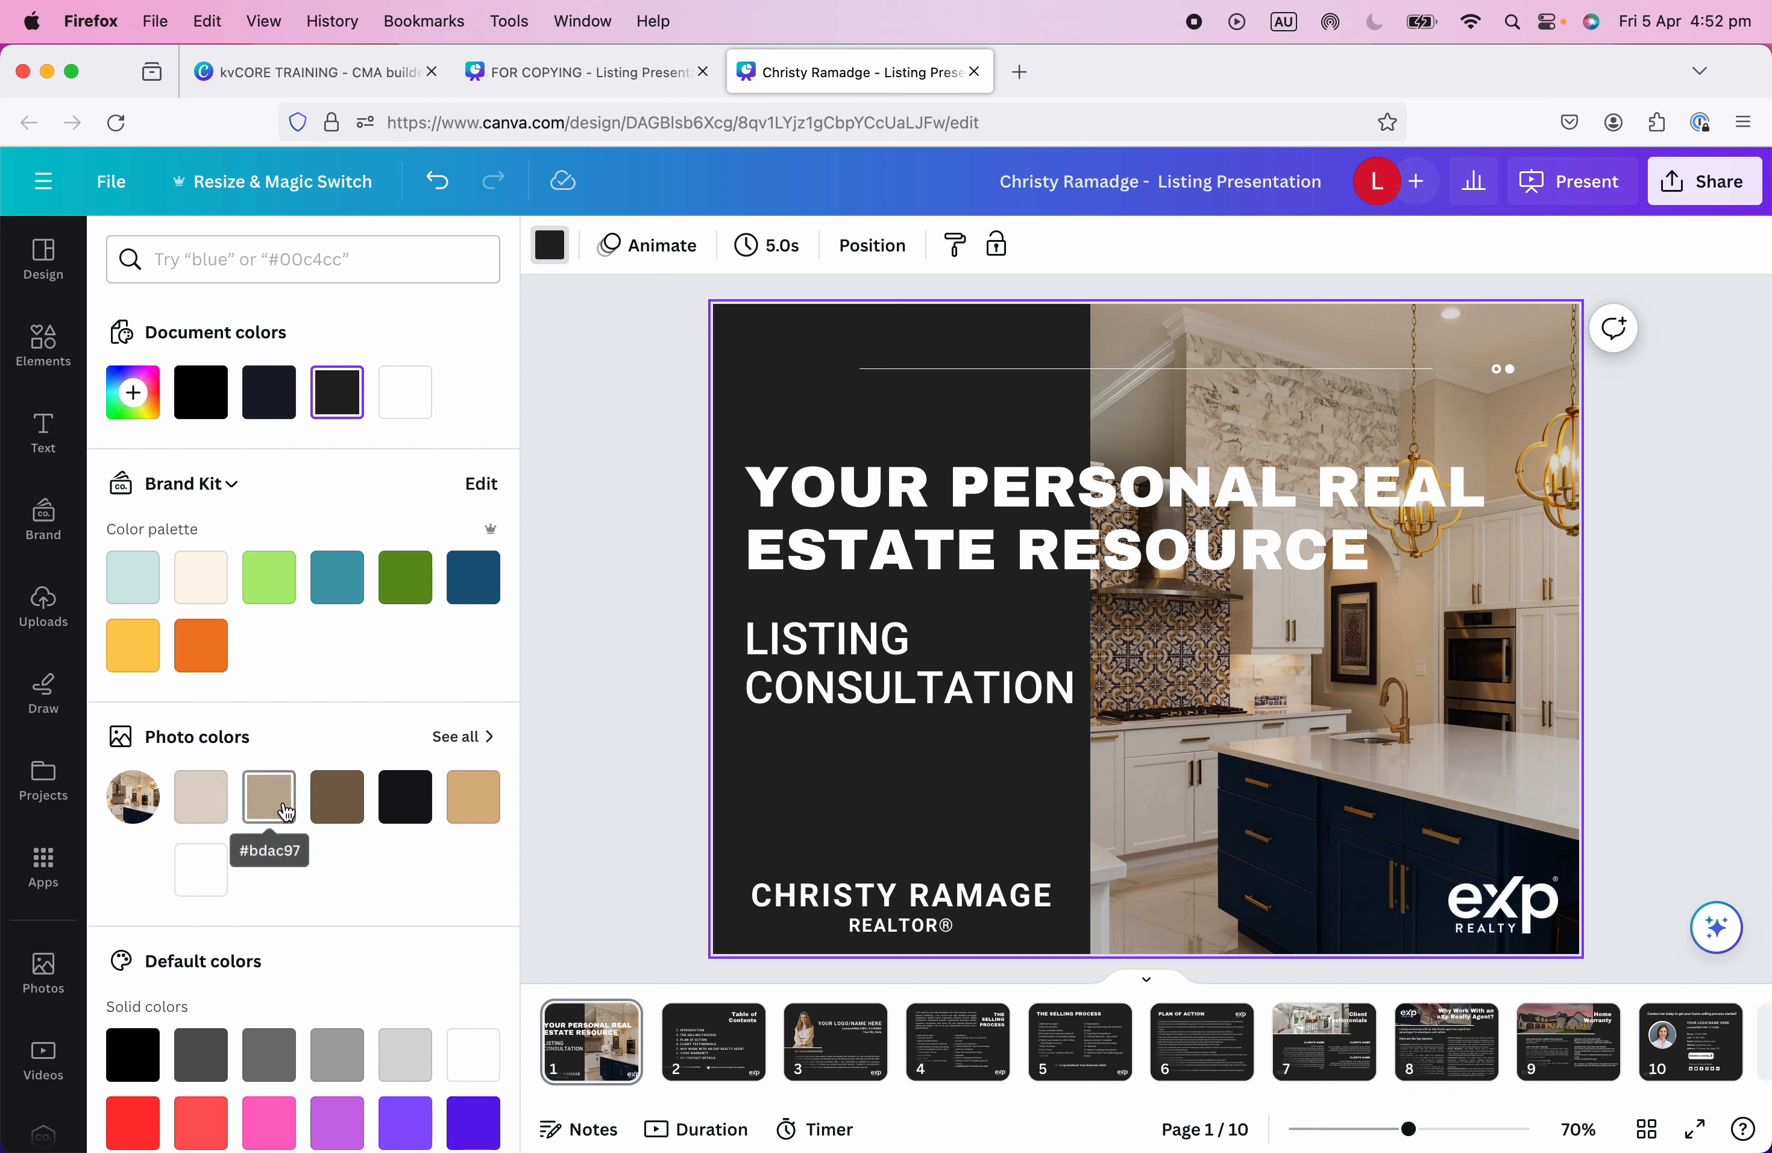
left_click(265, 806)
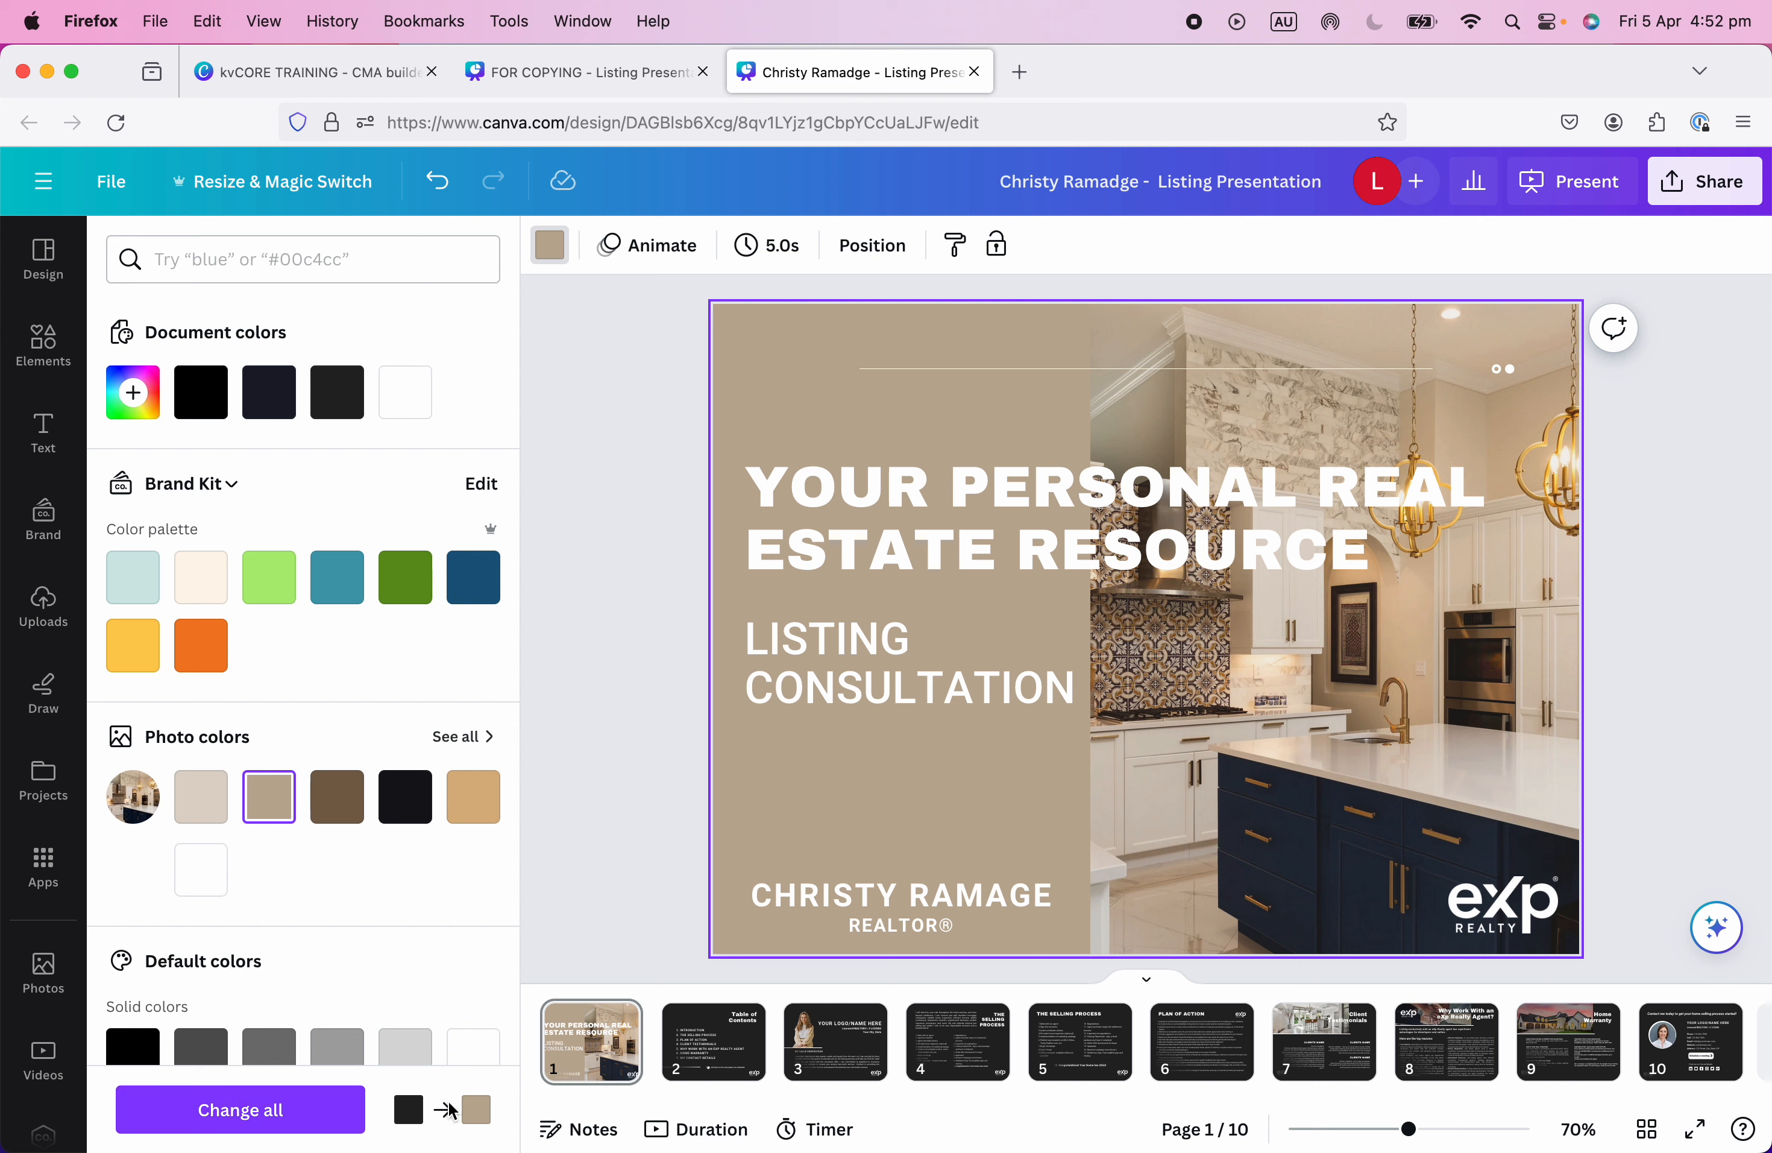
left_click(257, 1109)
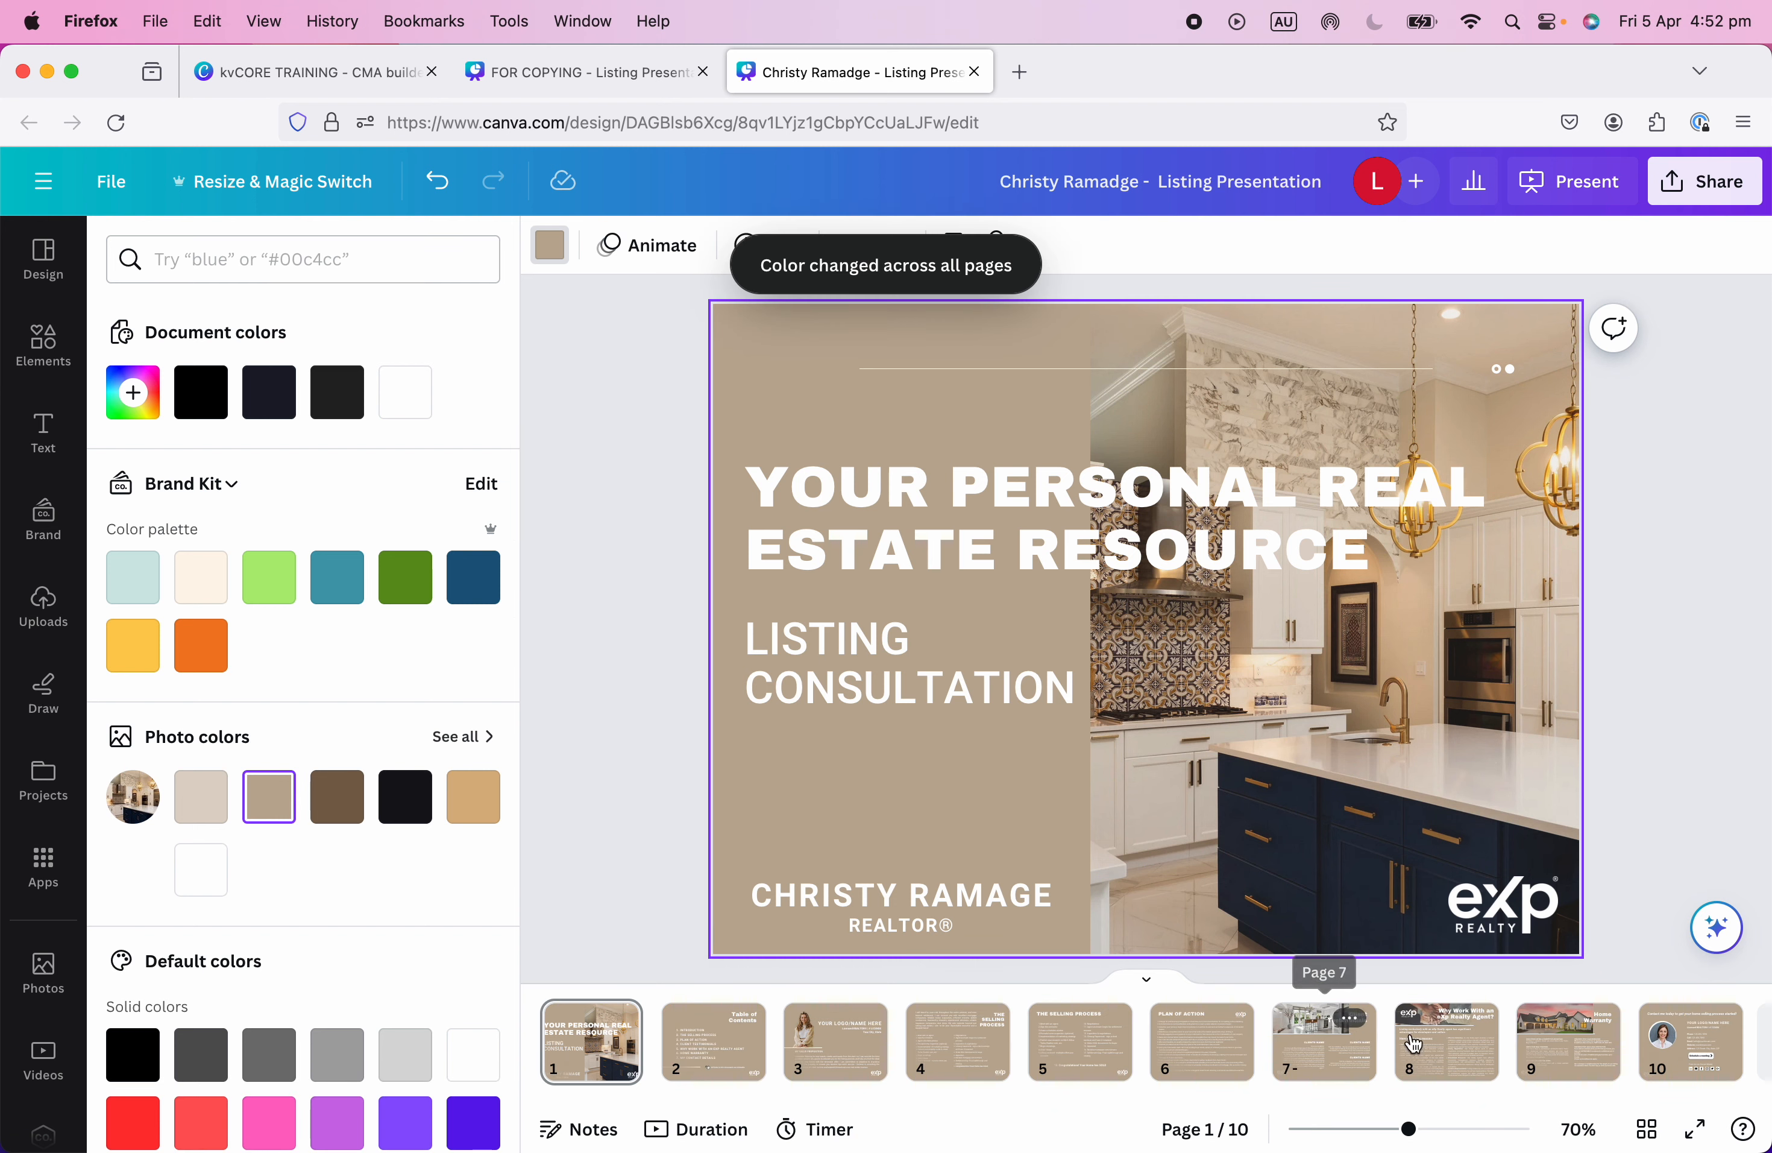
left_click(722, 1040)
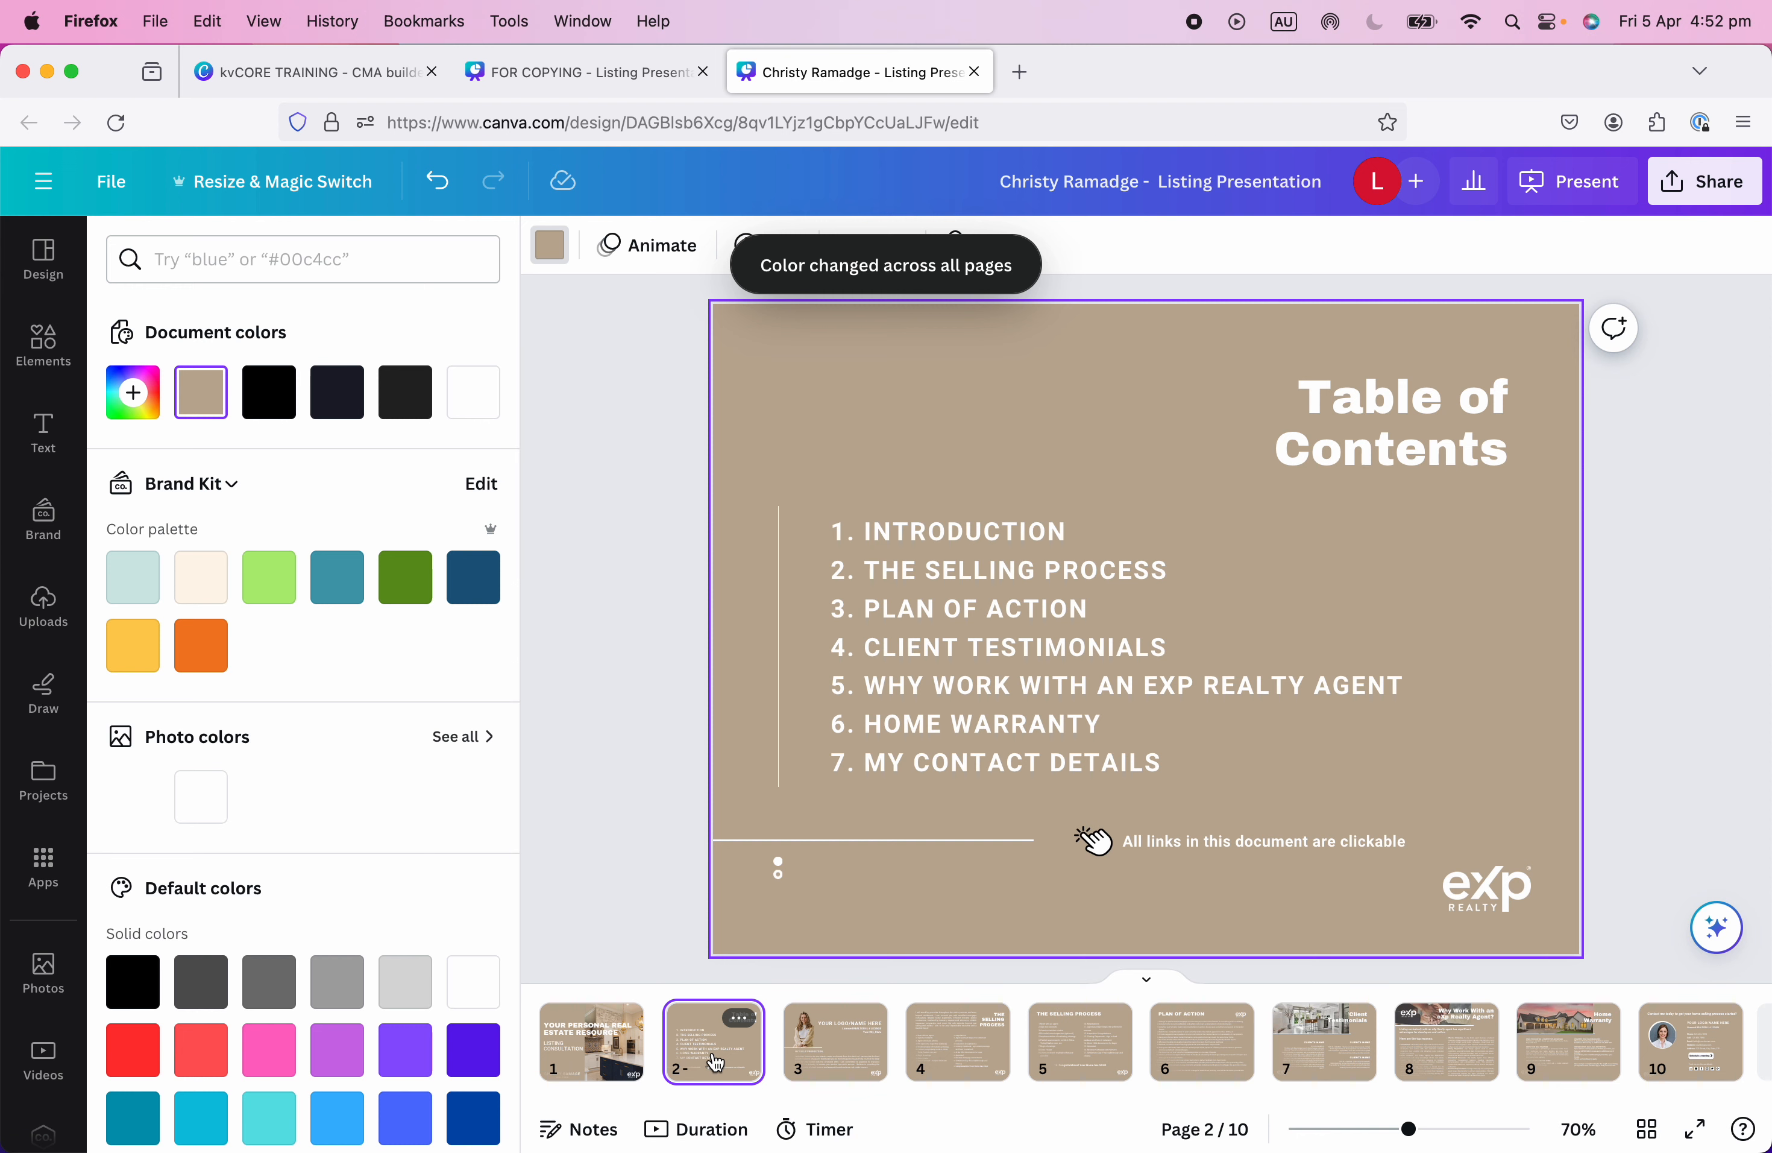
key("Right")
key("Right")
key("Right")
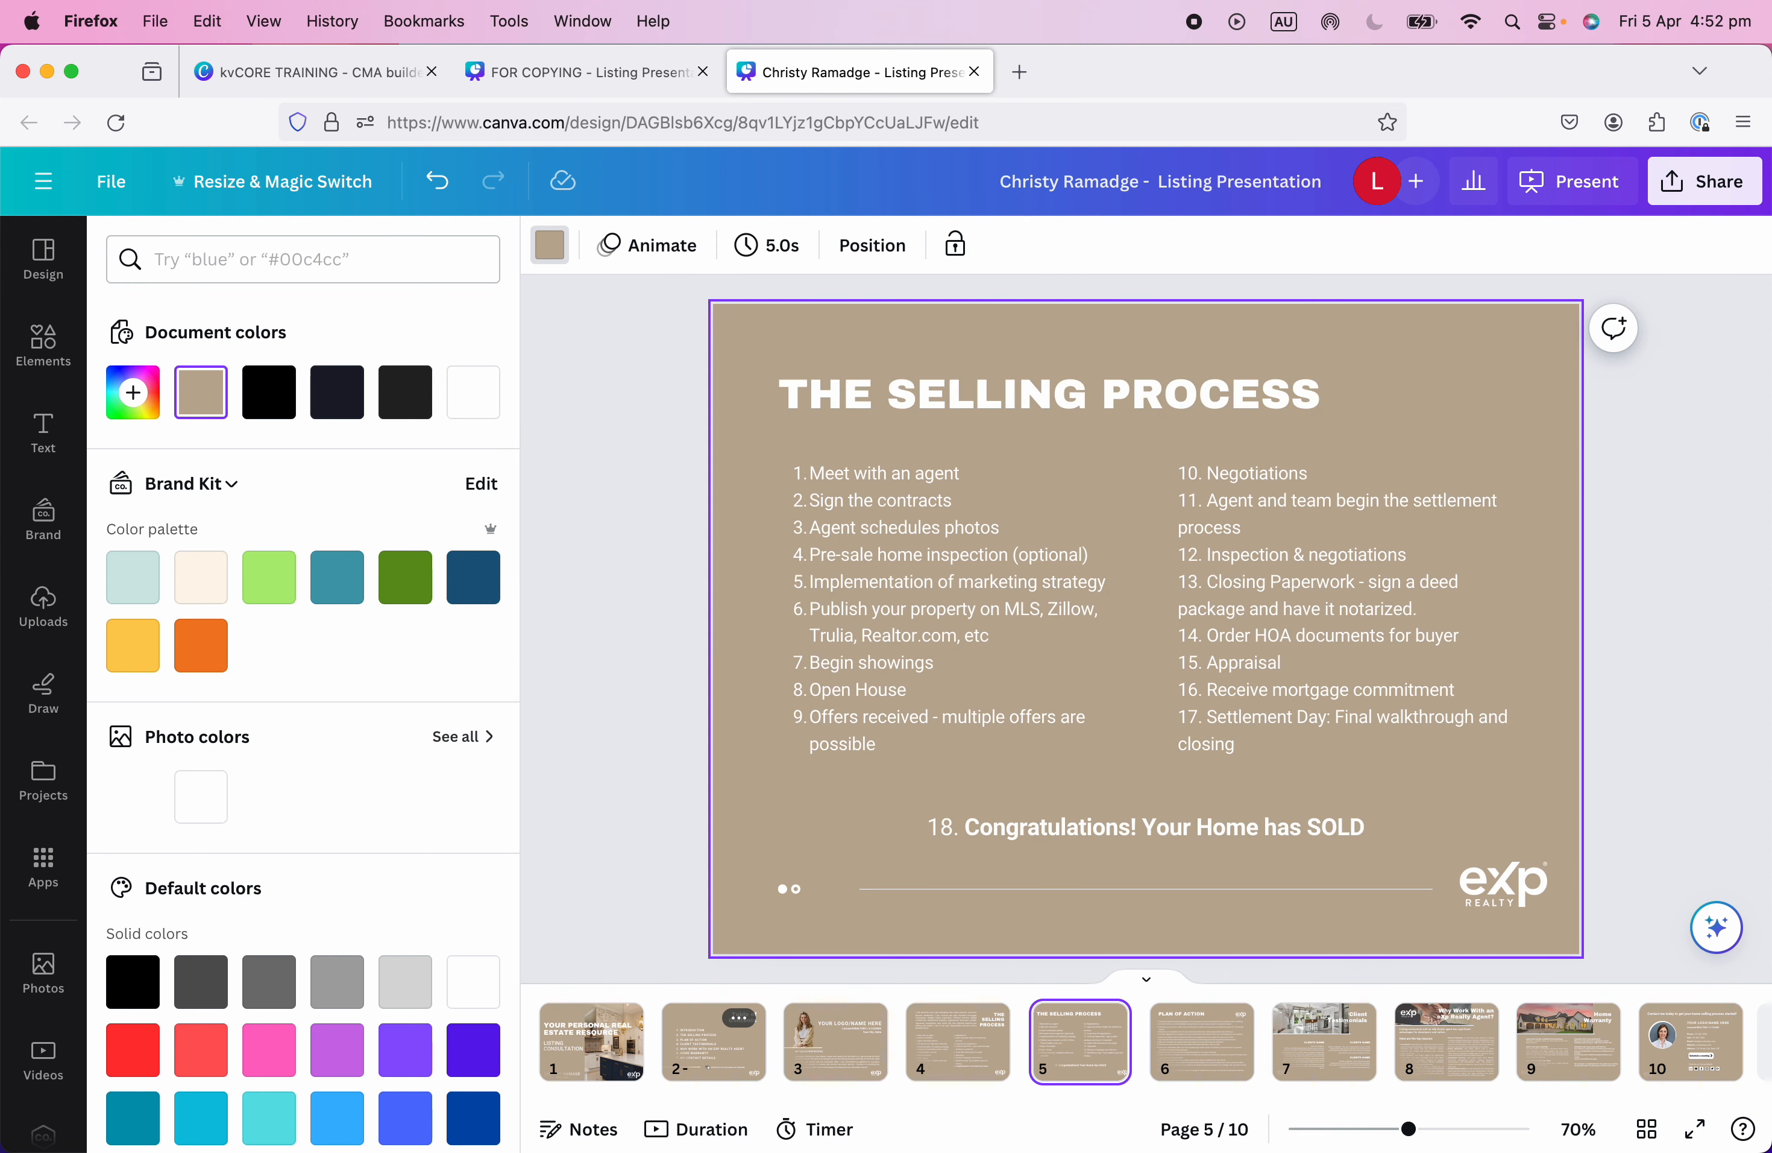
key("Left")
key("Left")
key("Left")
key("Left")
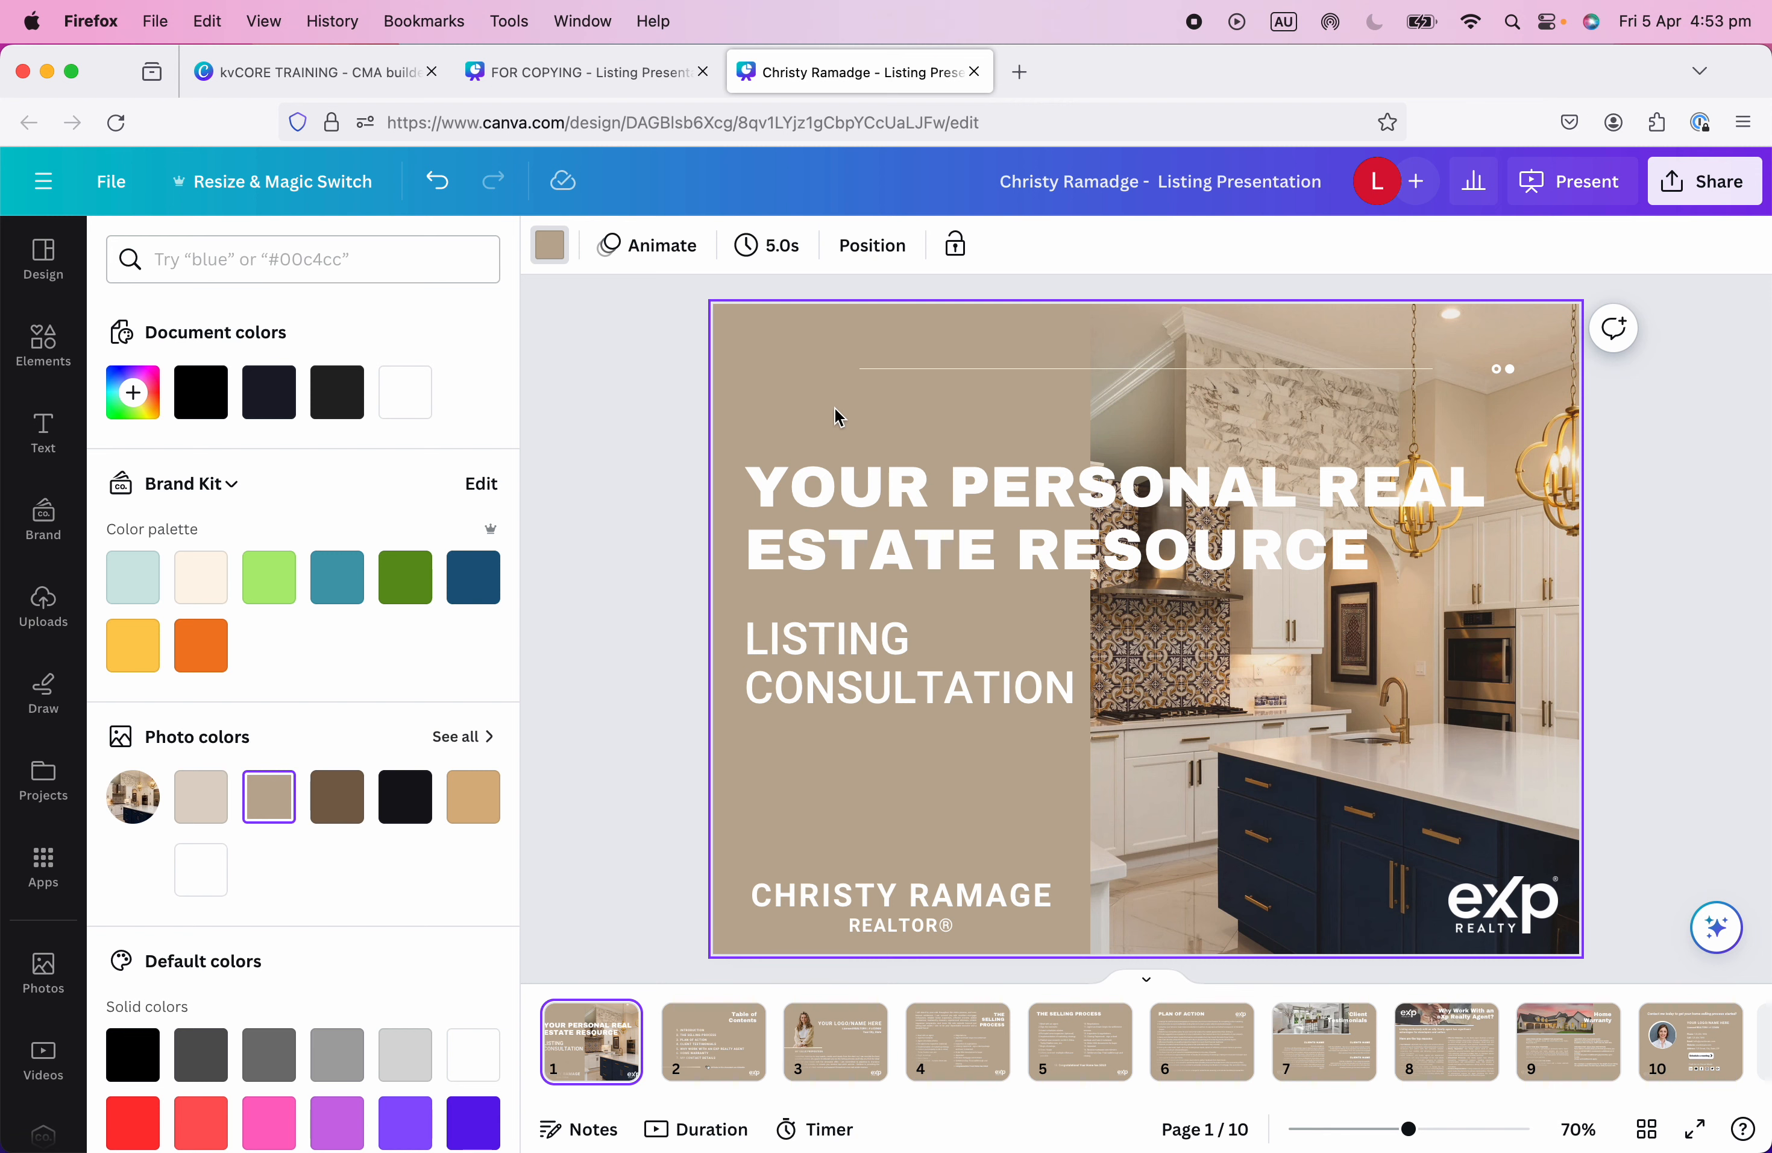
left_click(816, 528)
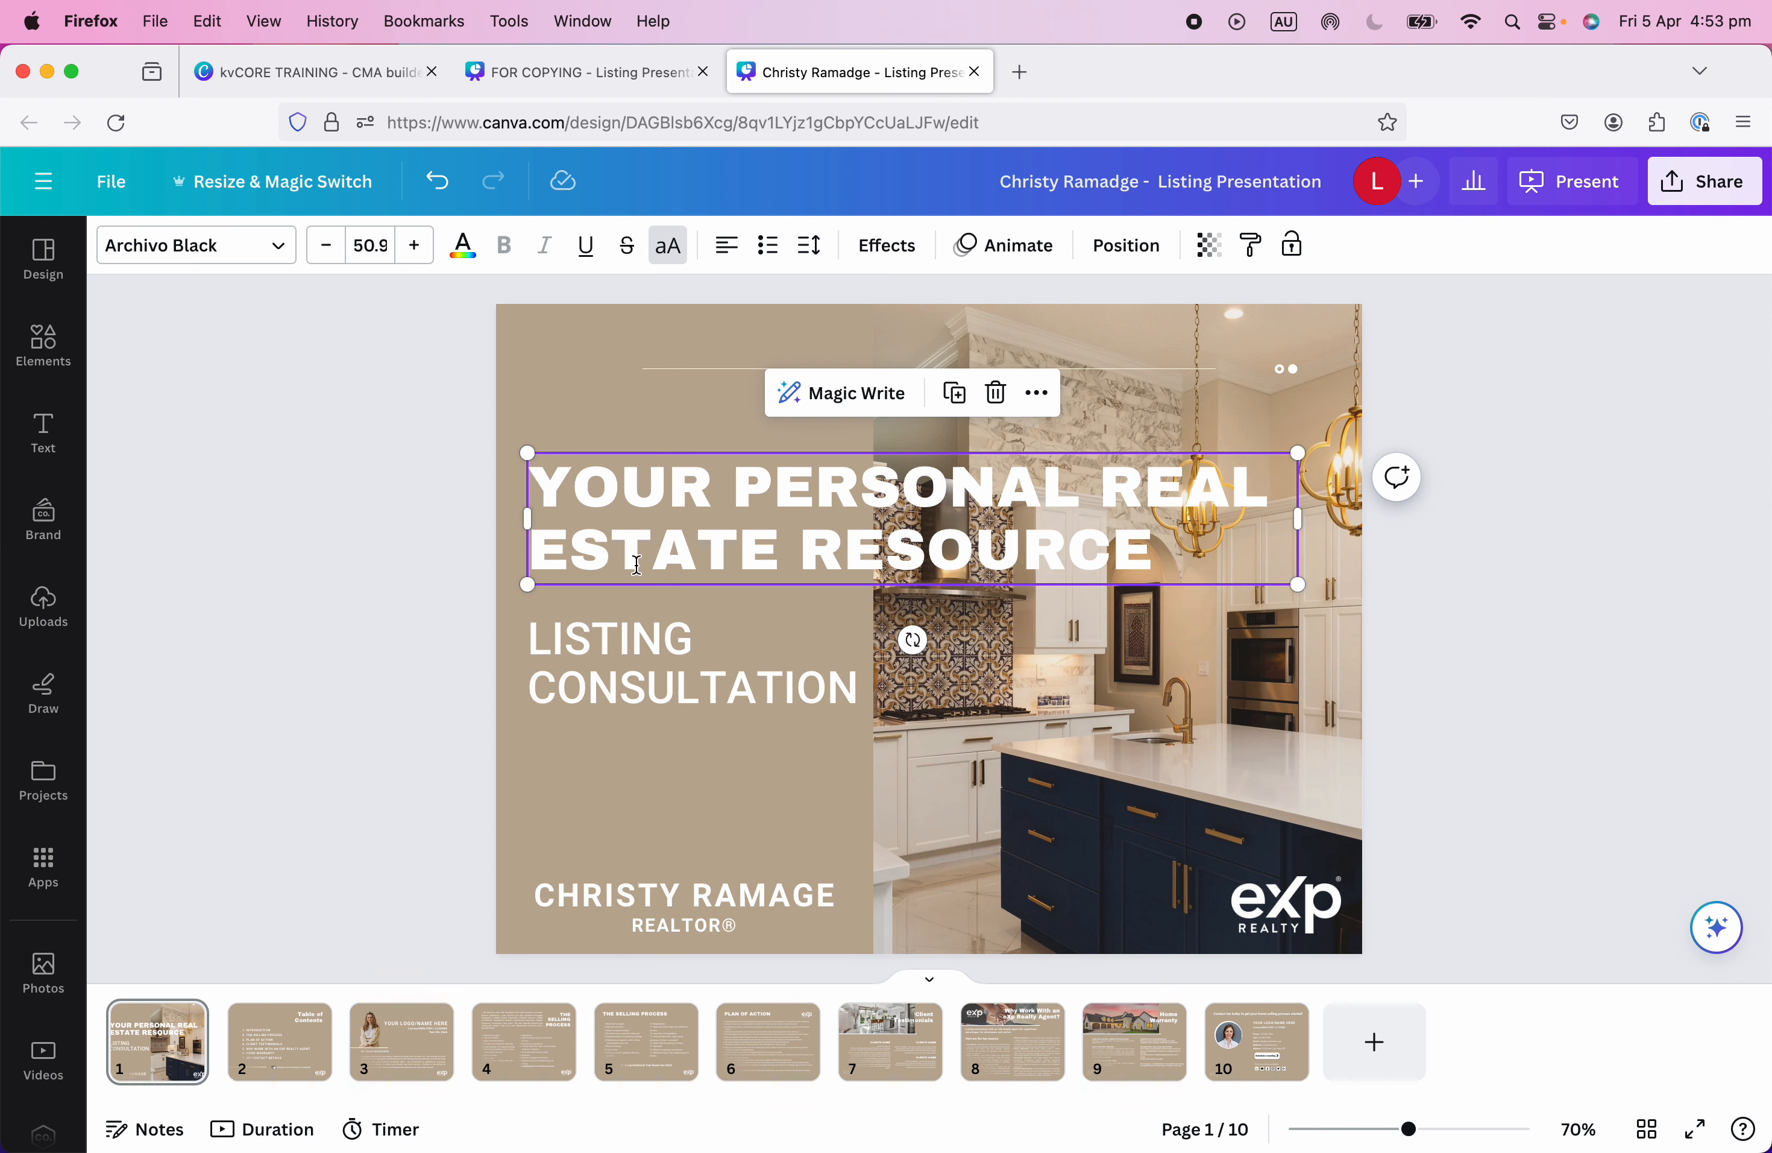
Recolour the cover heading to custom charcoal #303238 and apply it to all white text.
left_click(464, 247)
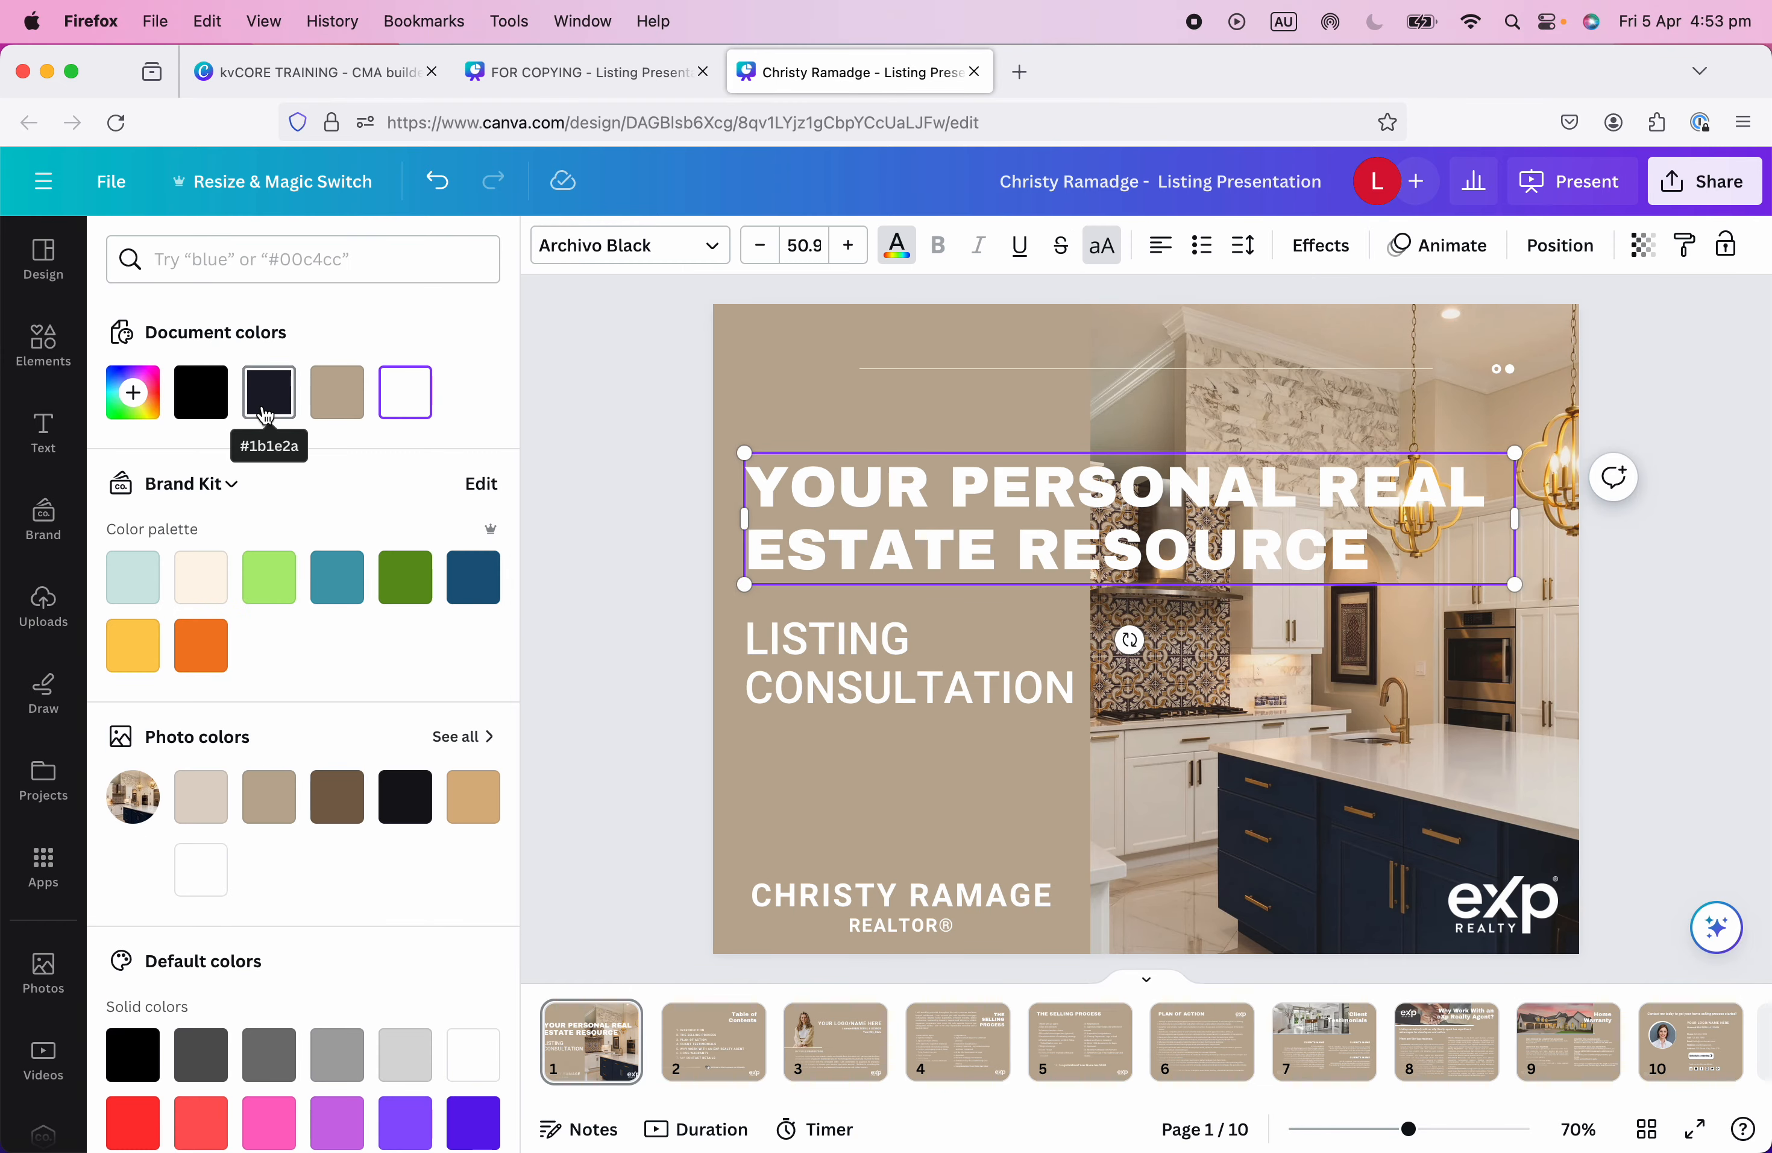
left_click(268, 397)
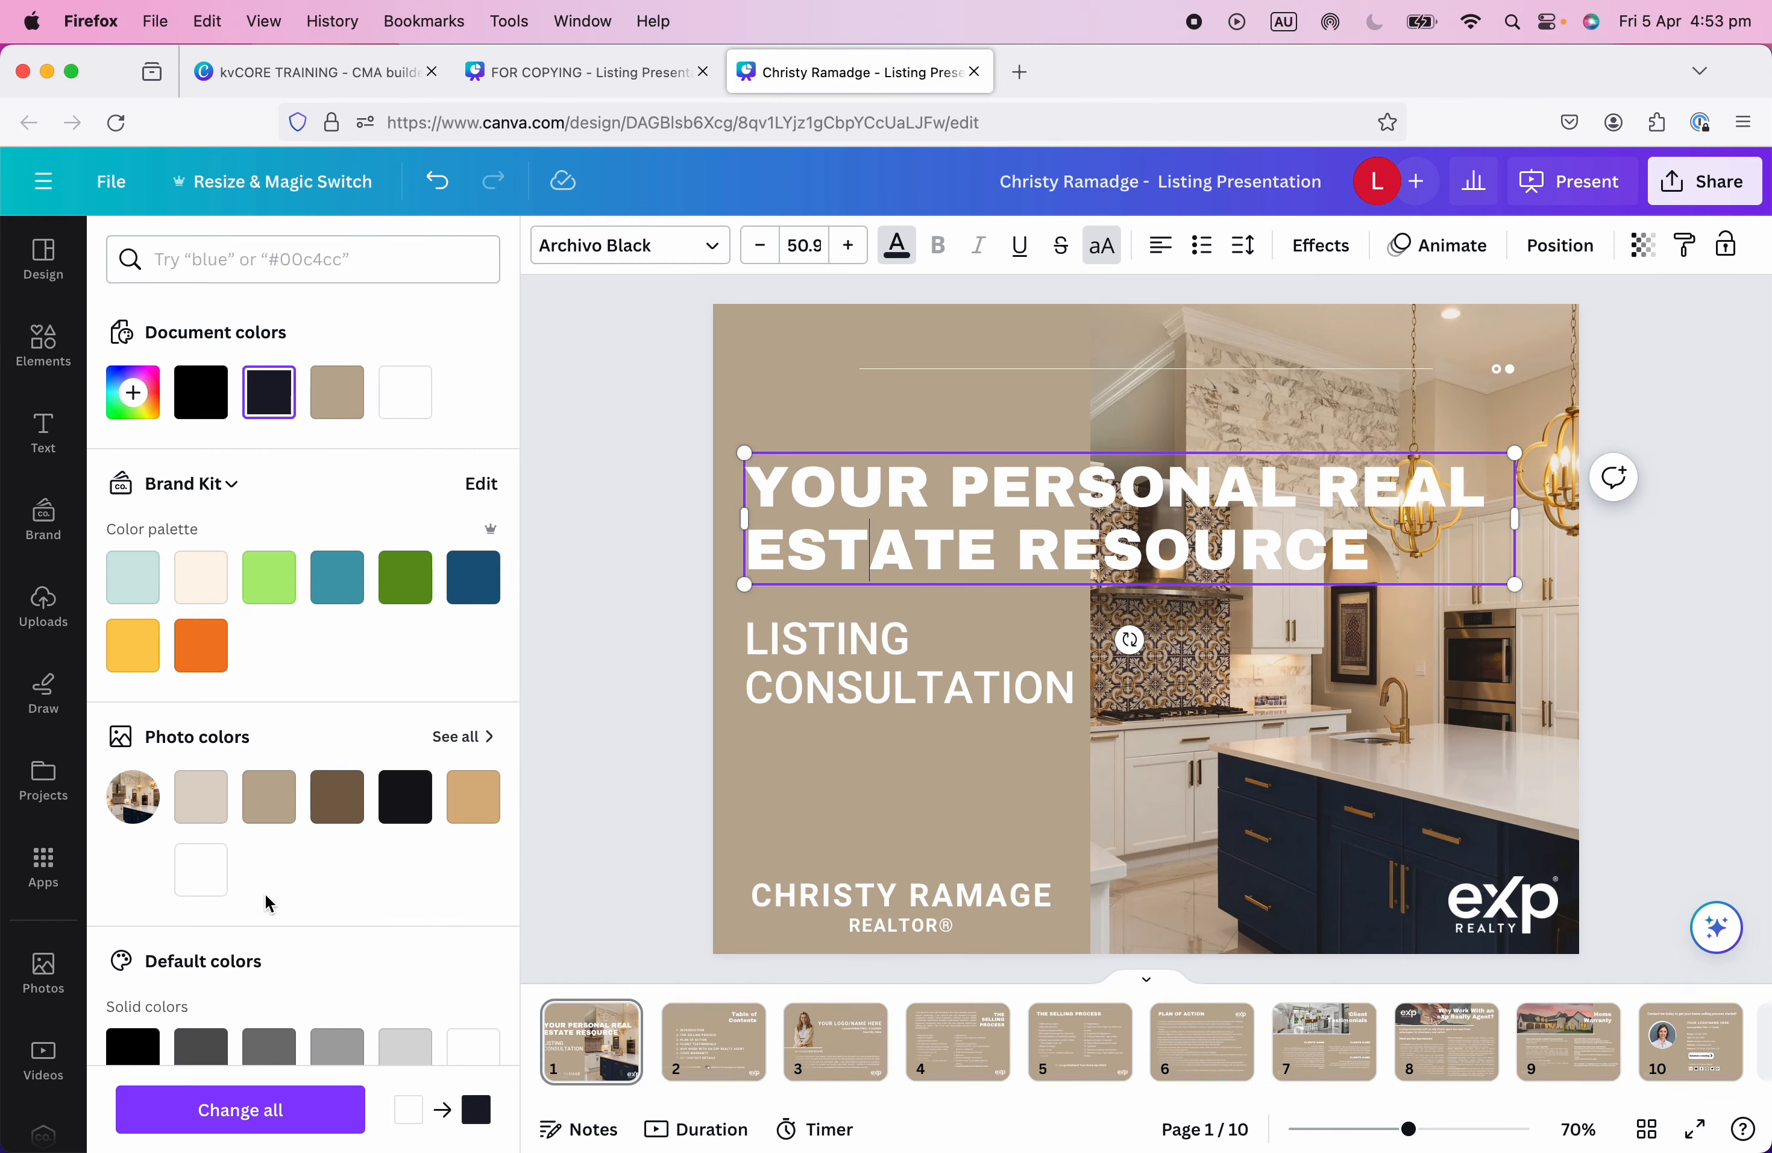
triple_click(917, 563)
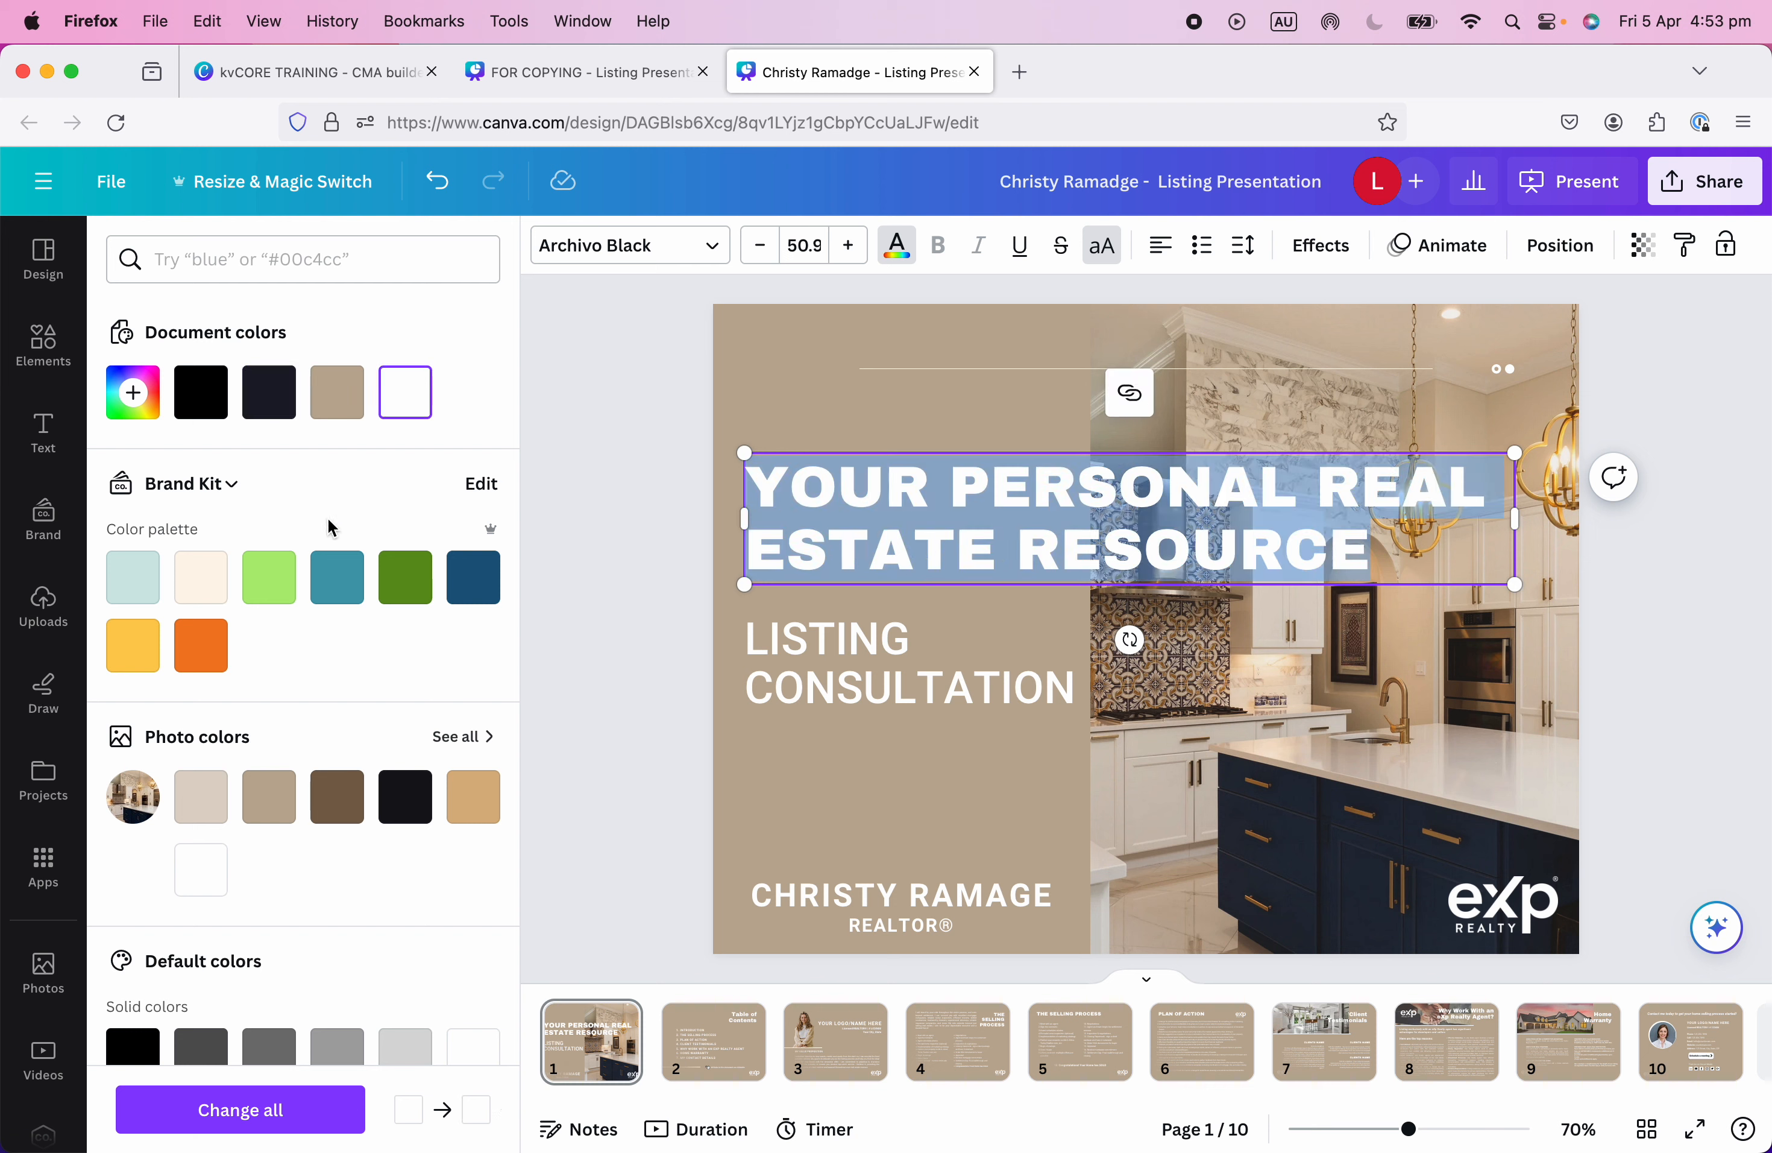
left_click(202, 414)
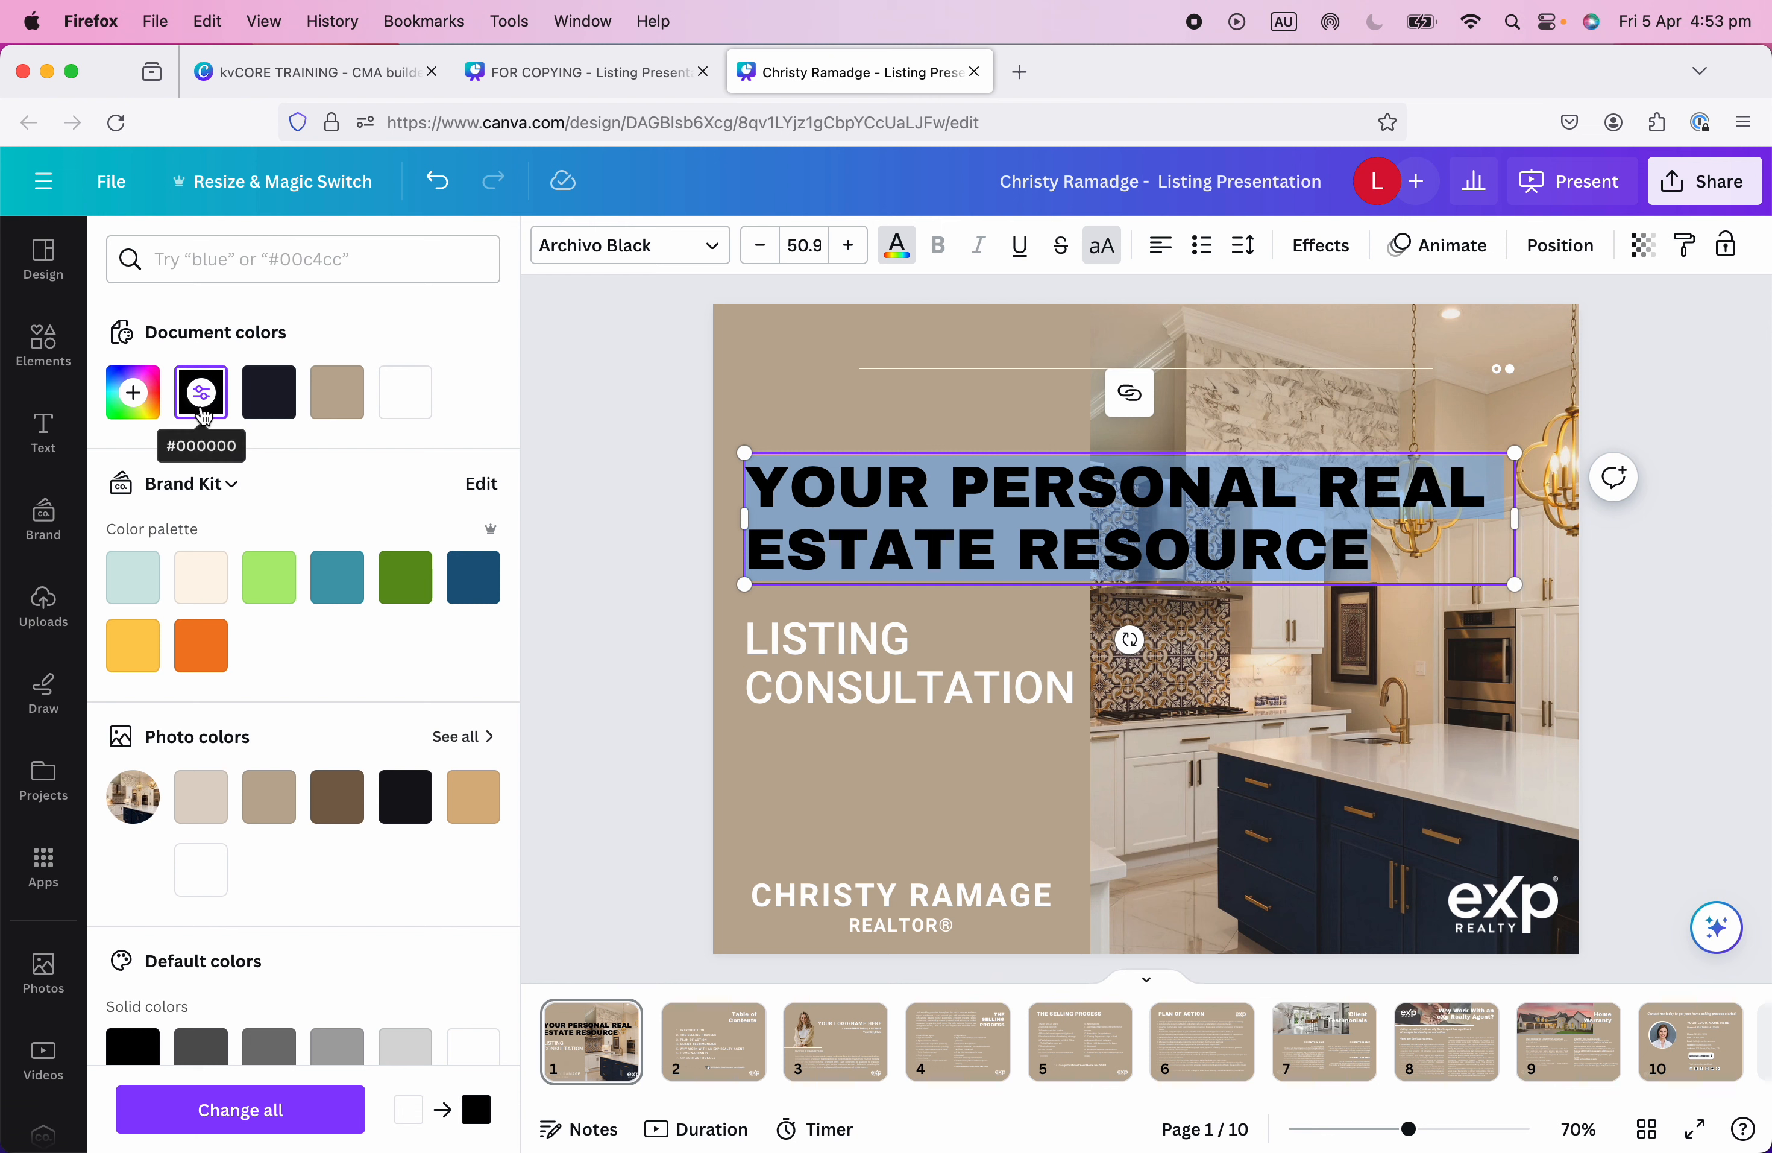
left_click(271, 404)
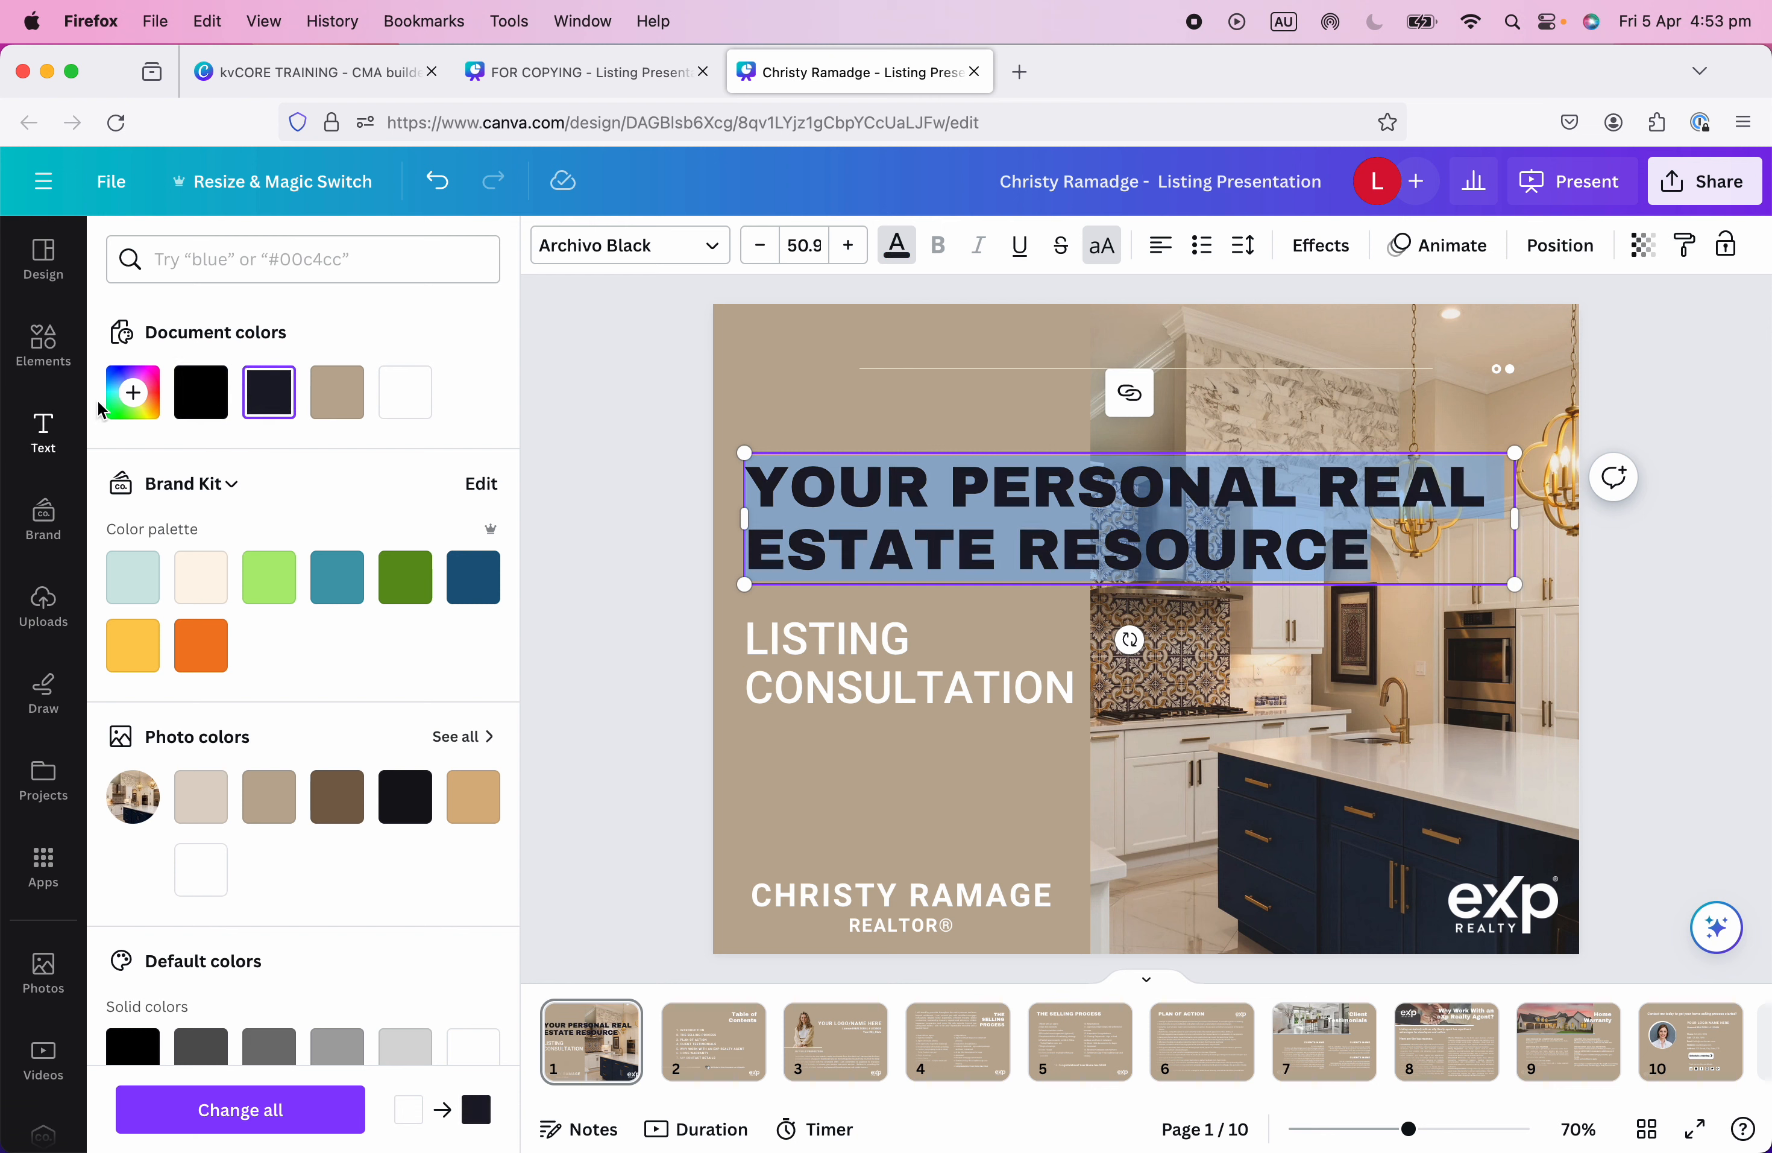
left_click(133, 403)
left_click_drag(246, 563, 176, 561)
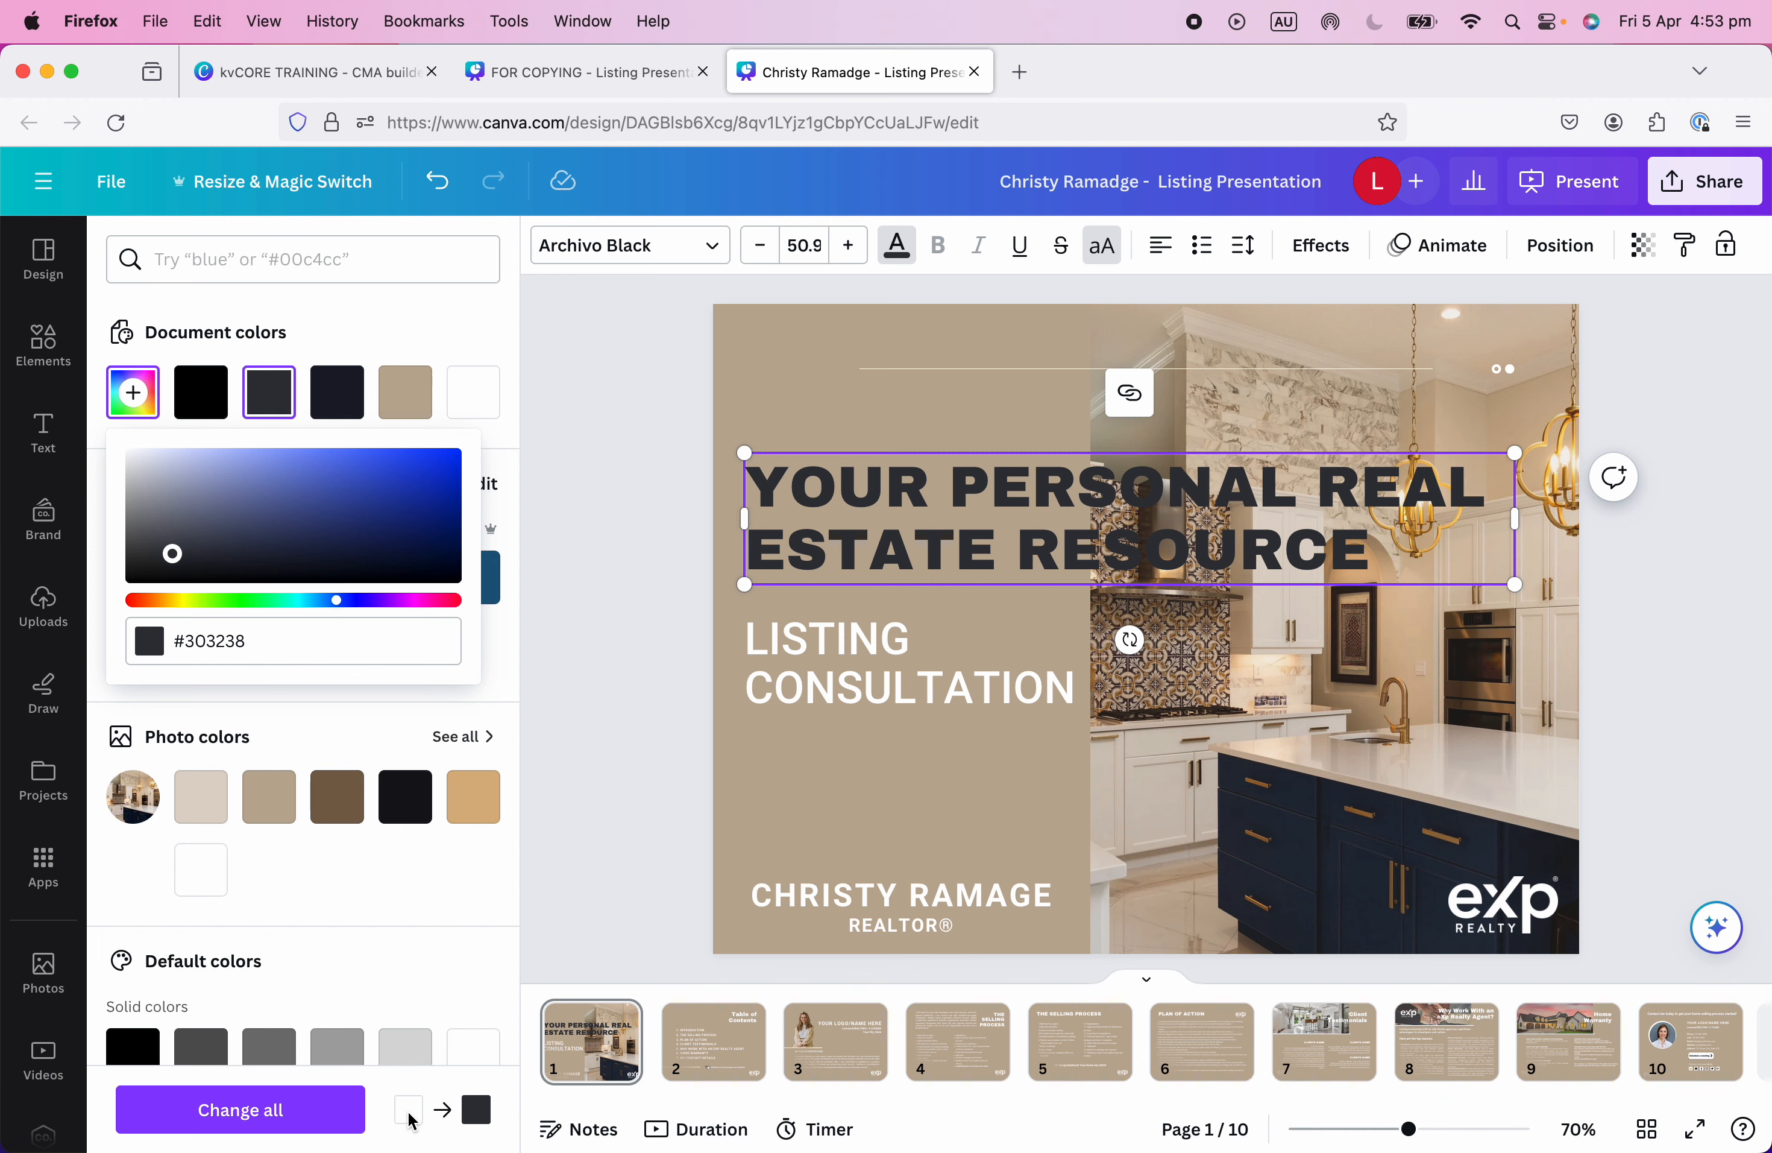
left_click(300, 1113)
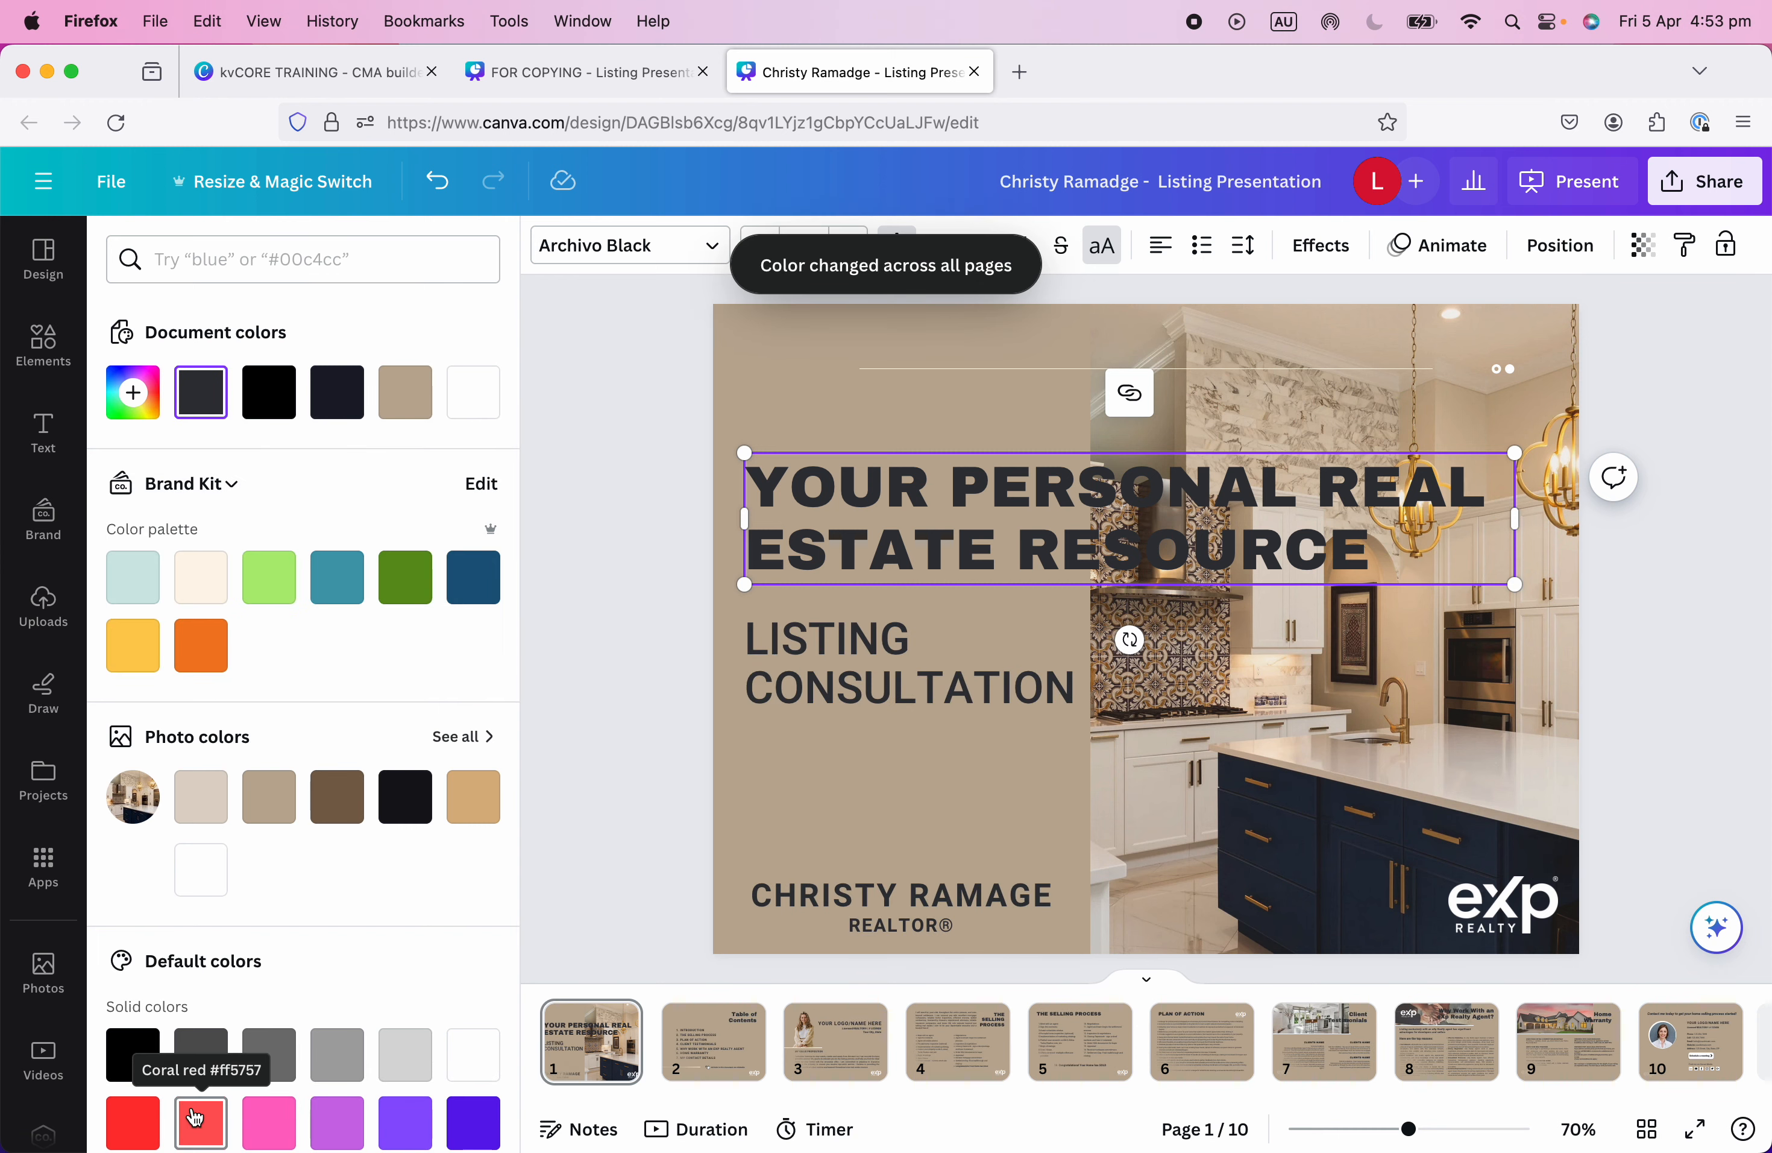
left_click(1689, 756)
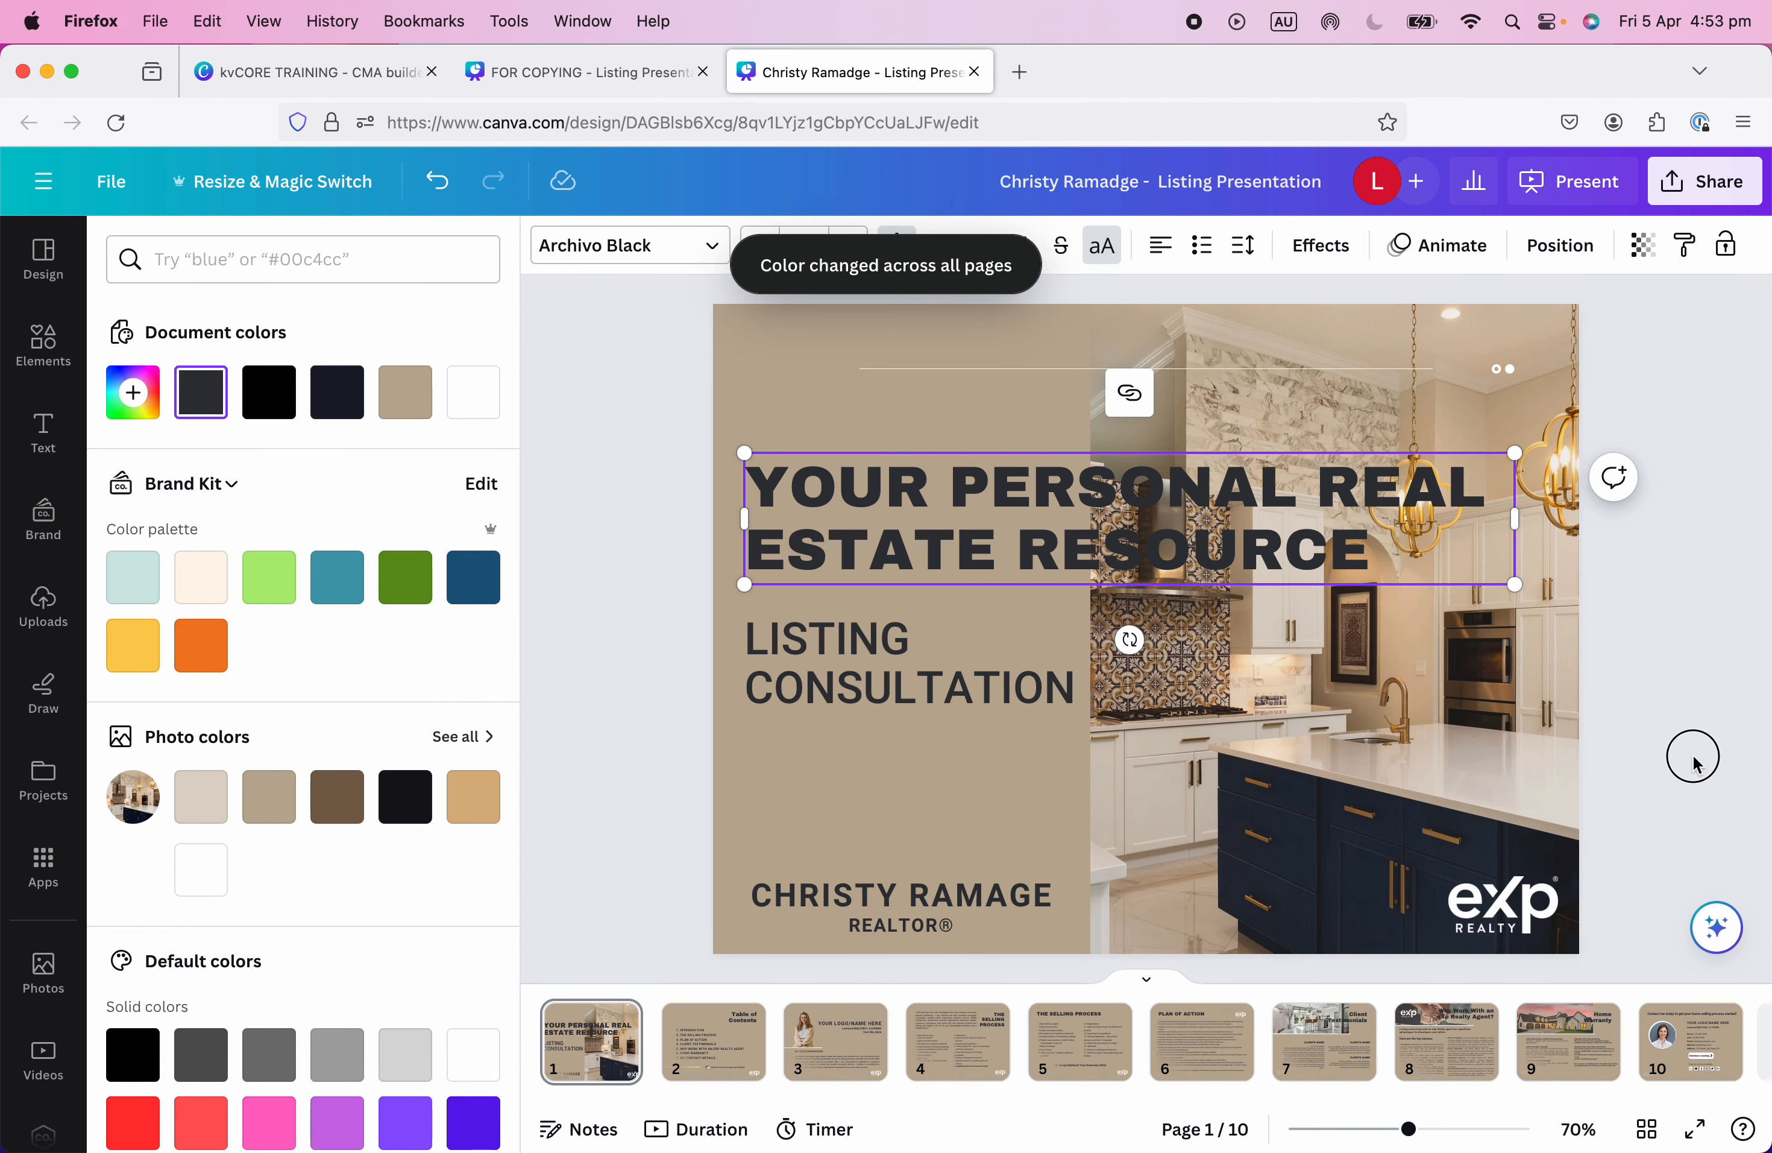
left_click(1670, 739)
left_click(664, 772)
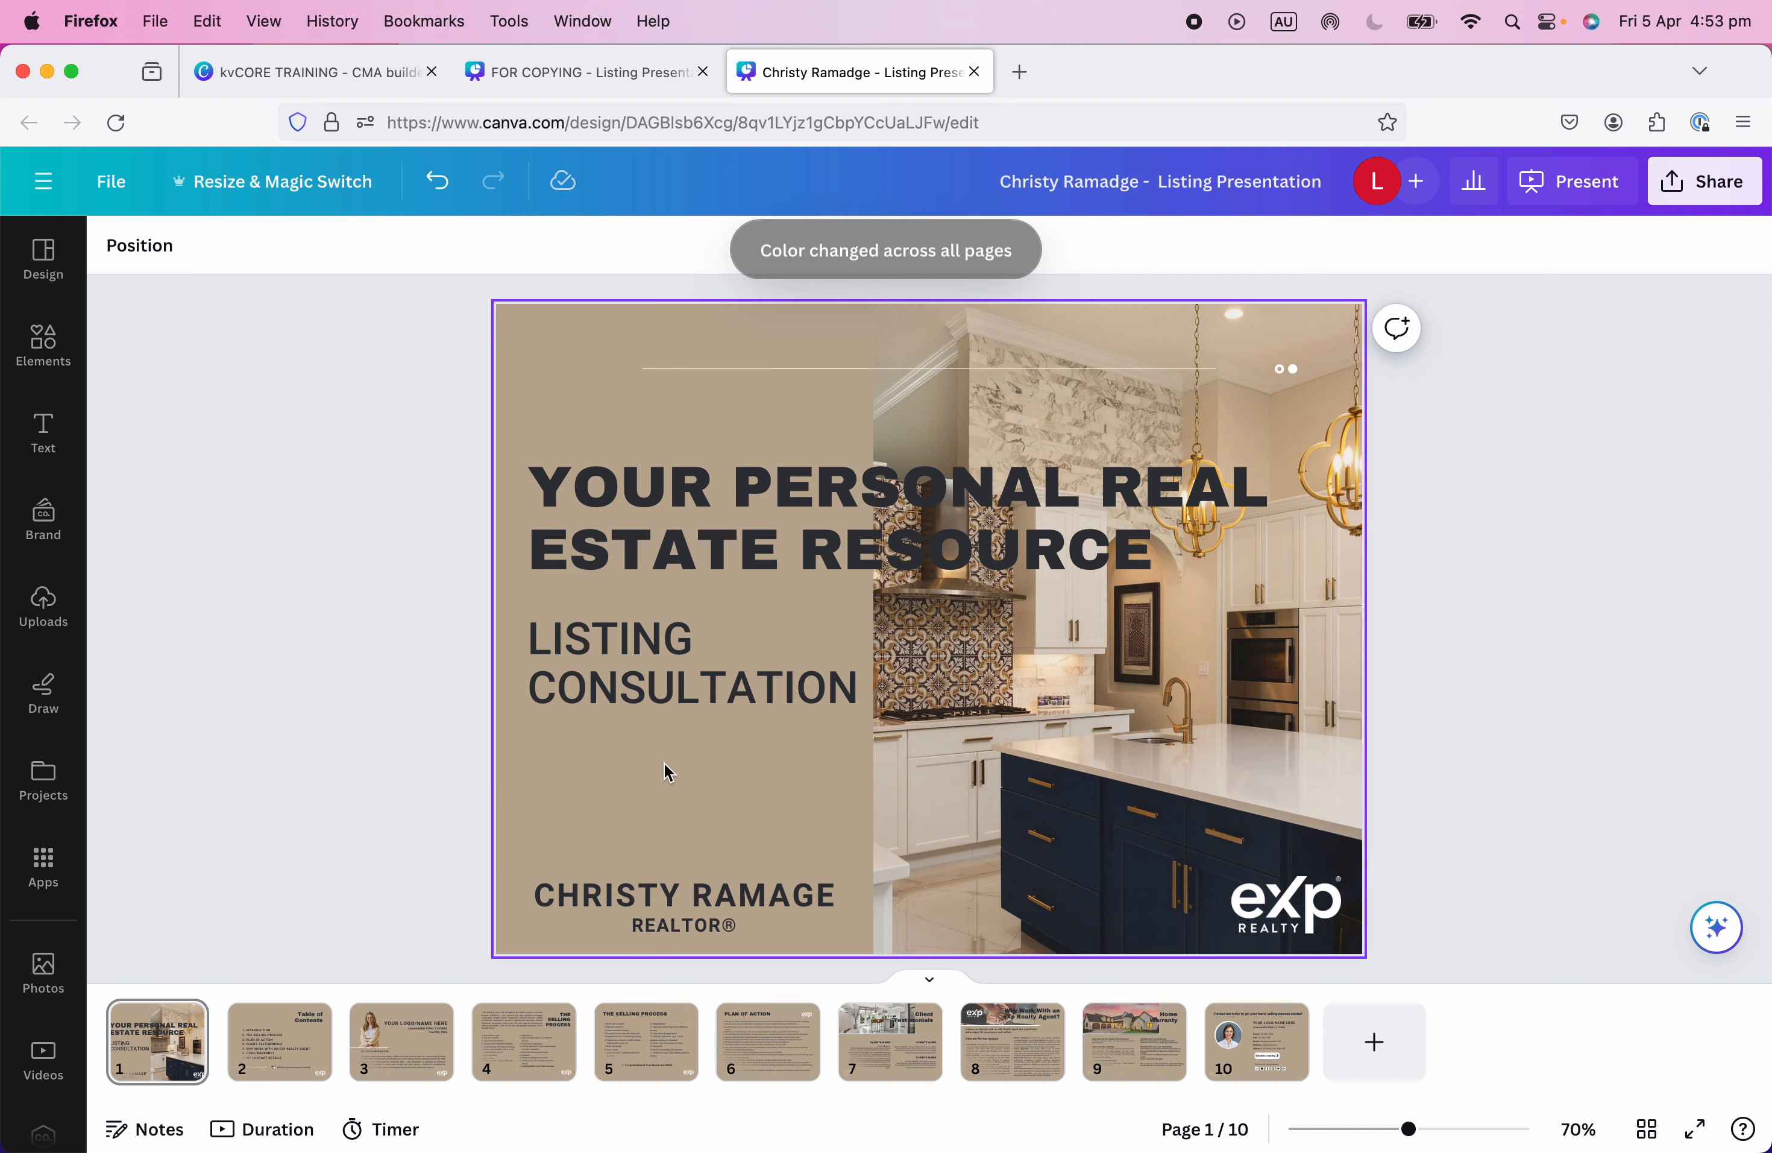
Recolour the Table of Contents divider and all matching lines to #303238, then check pages 3–4.
left_click(279, 1022)
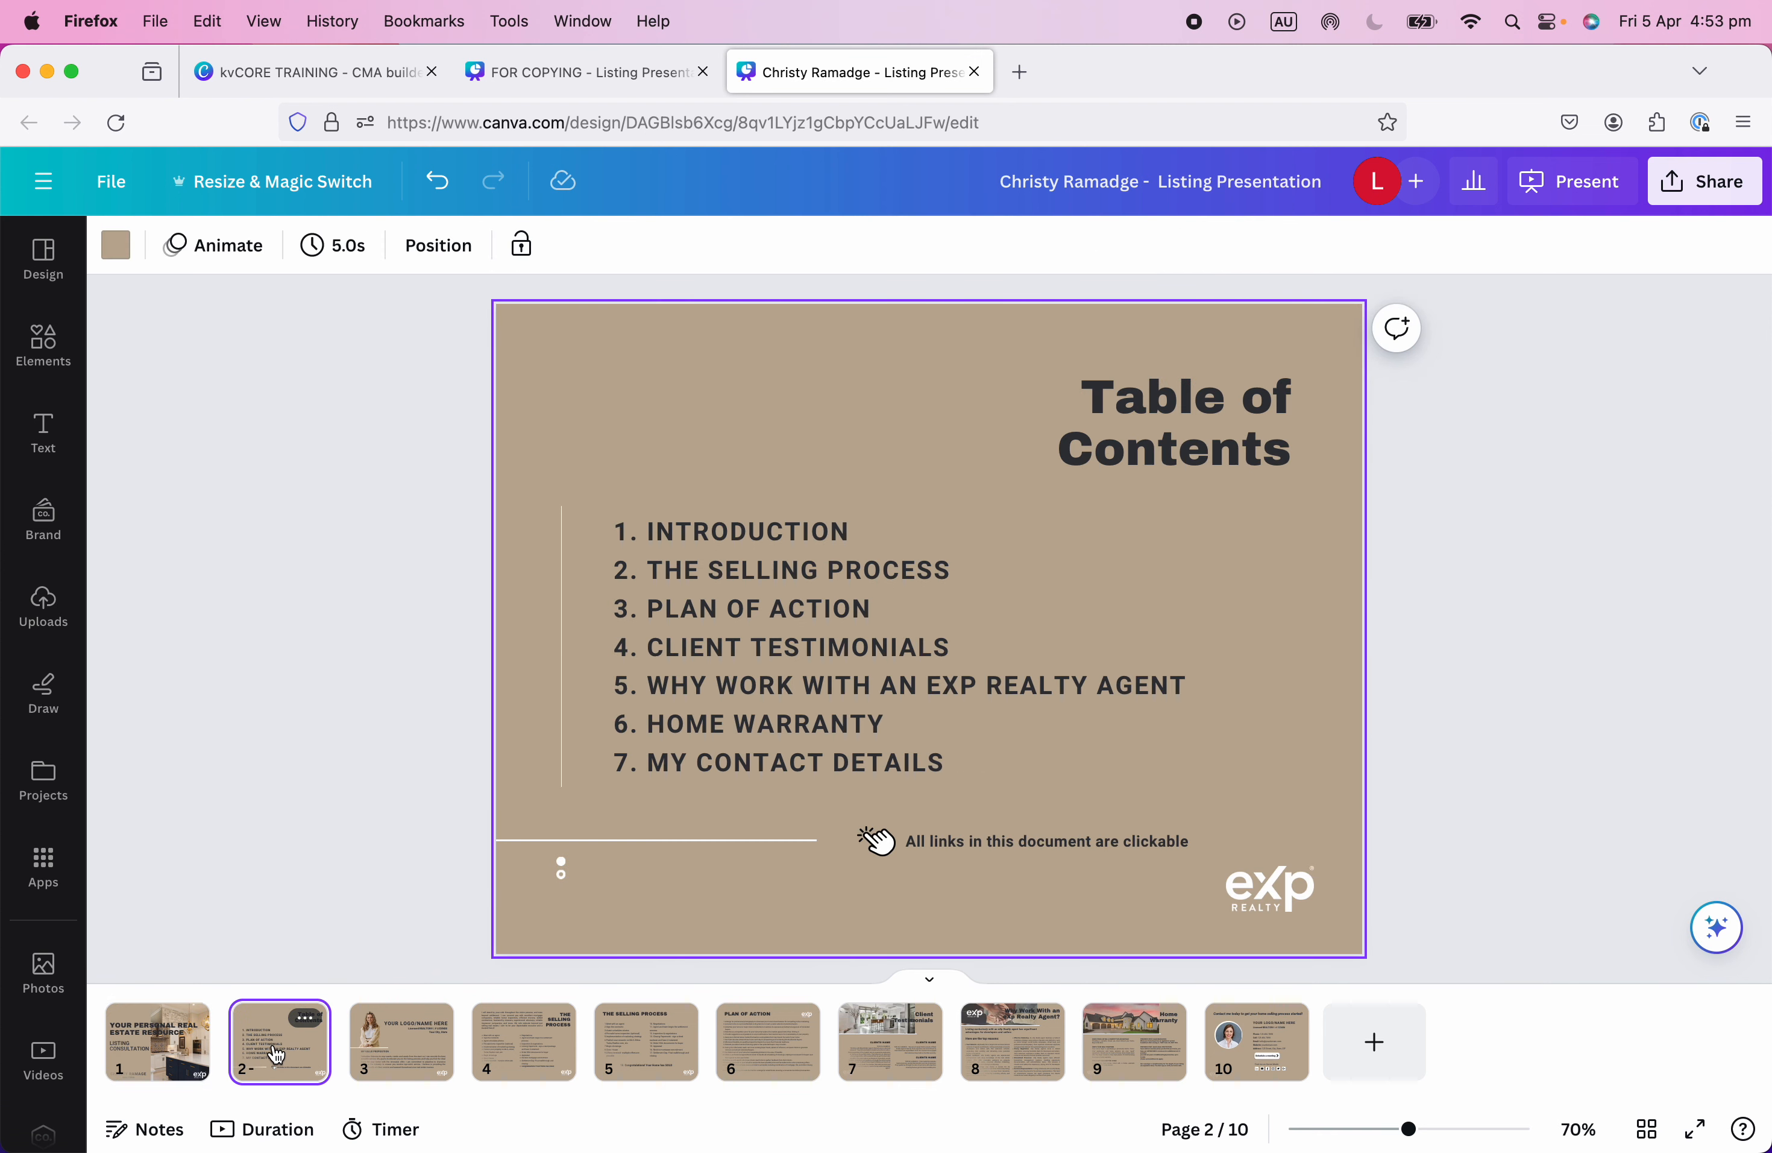
left_click(561, 741)
left_click(562, 823)
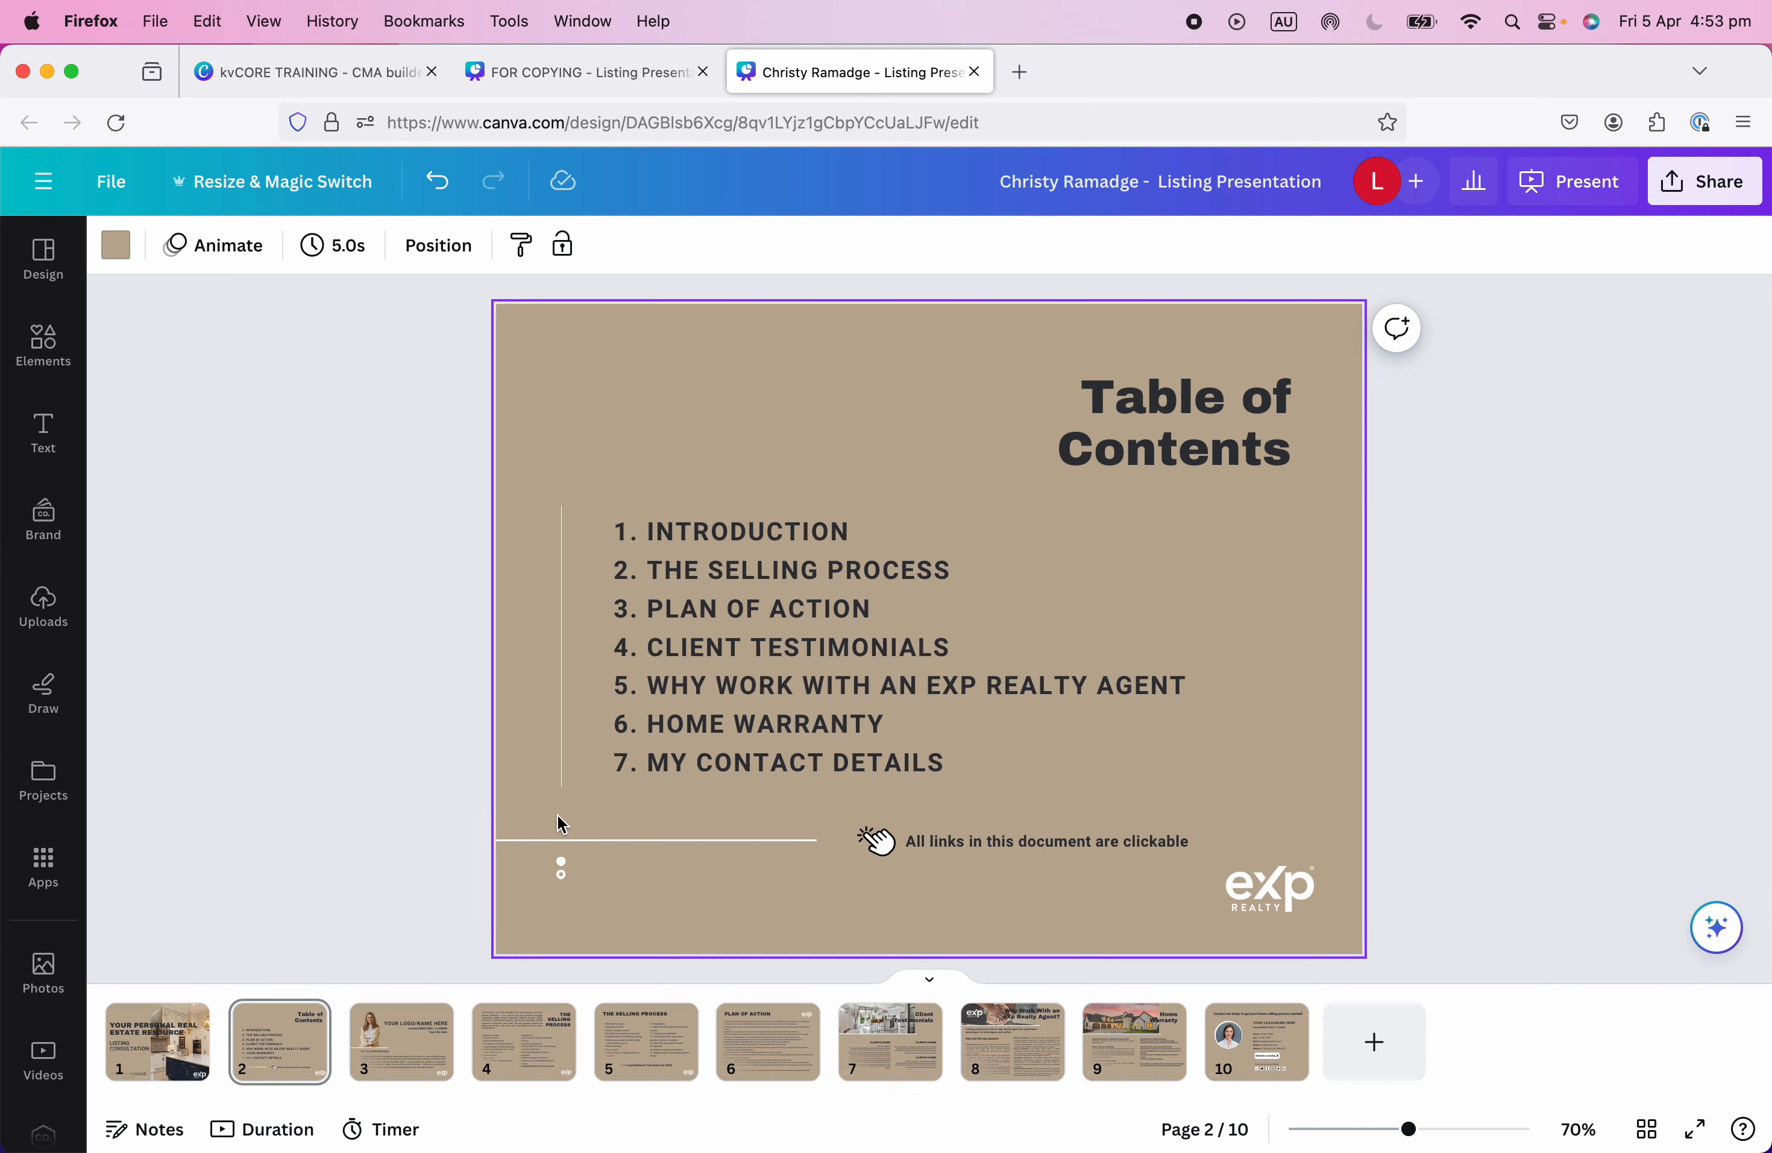
left_click(562, 765)
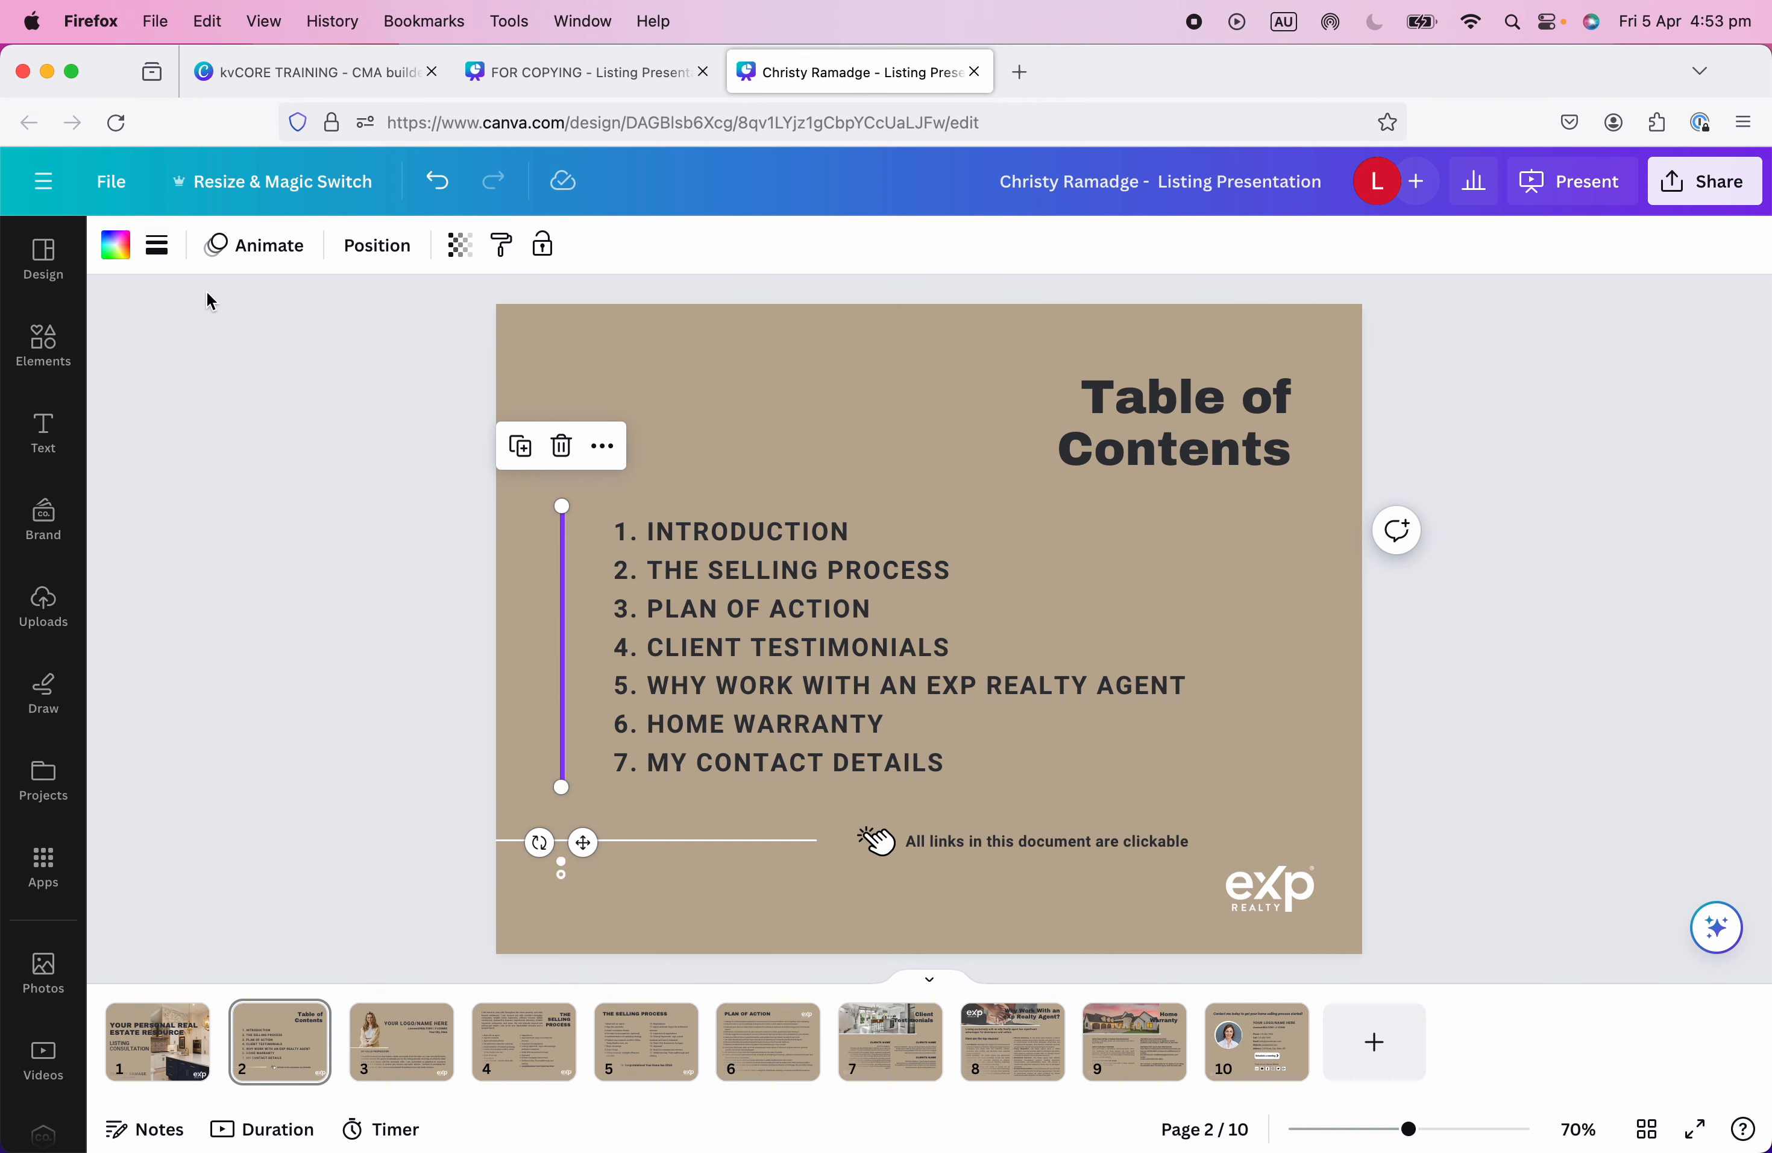
left_click(115, 244)
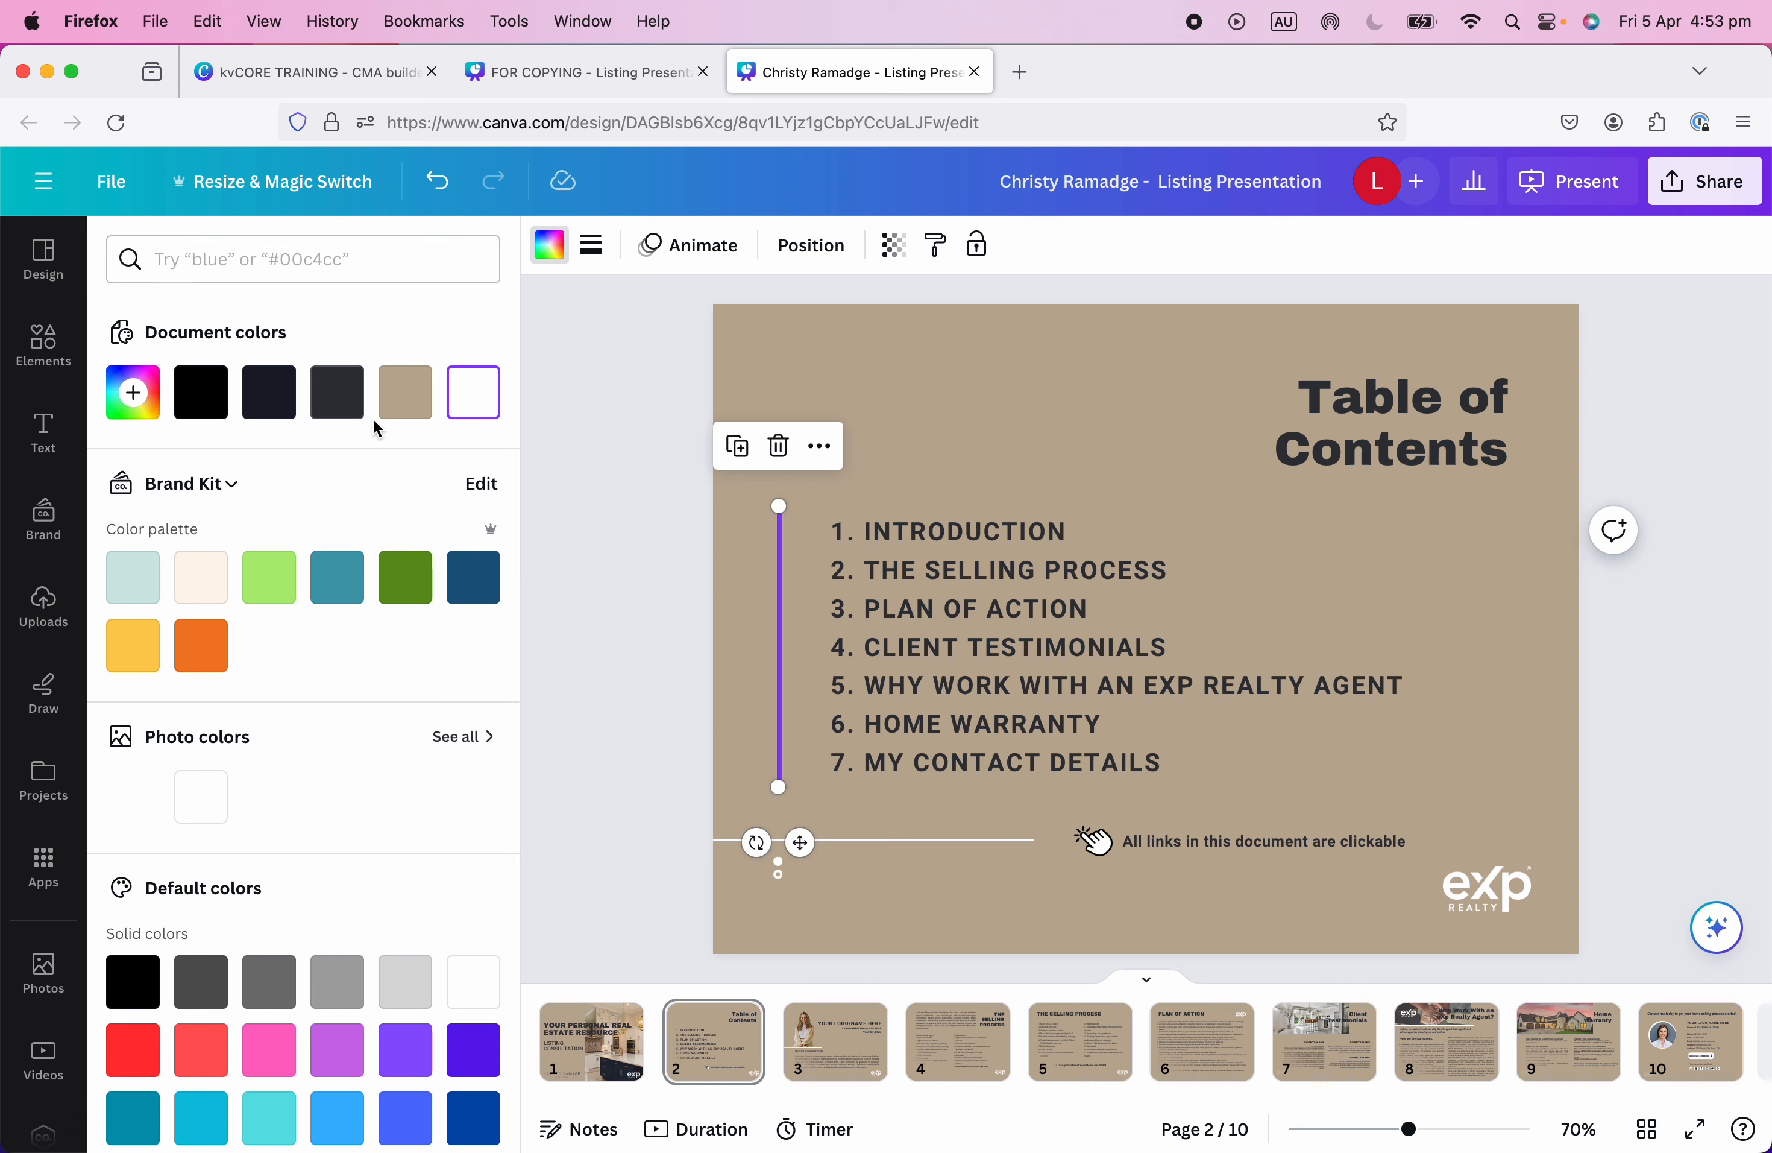
left_click(334, 410)
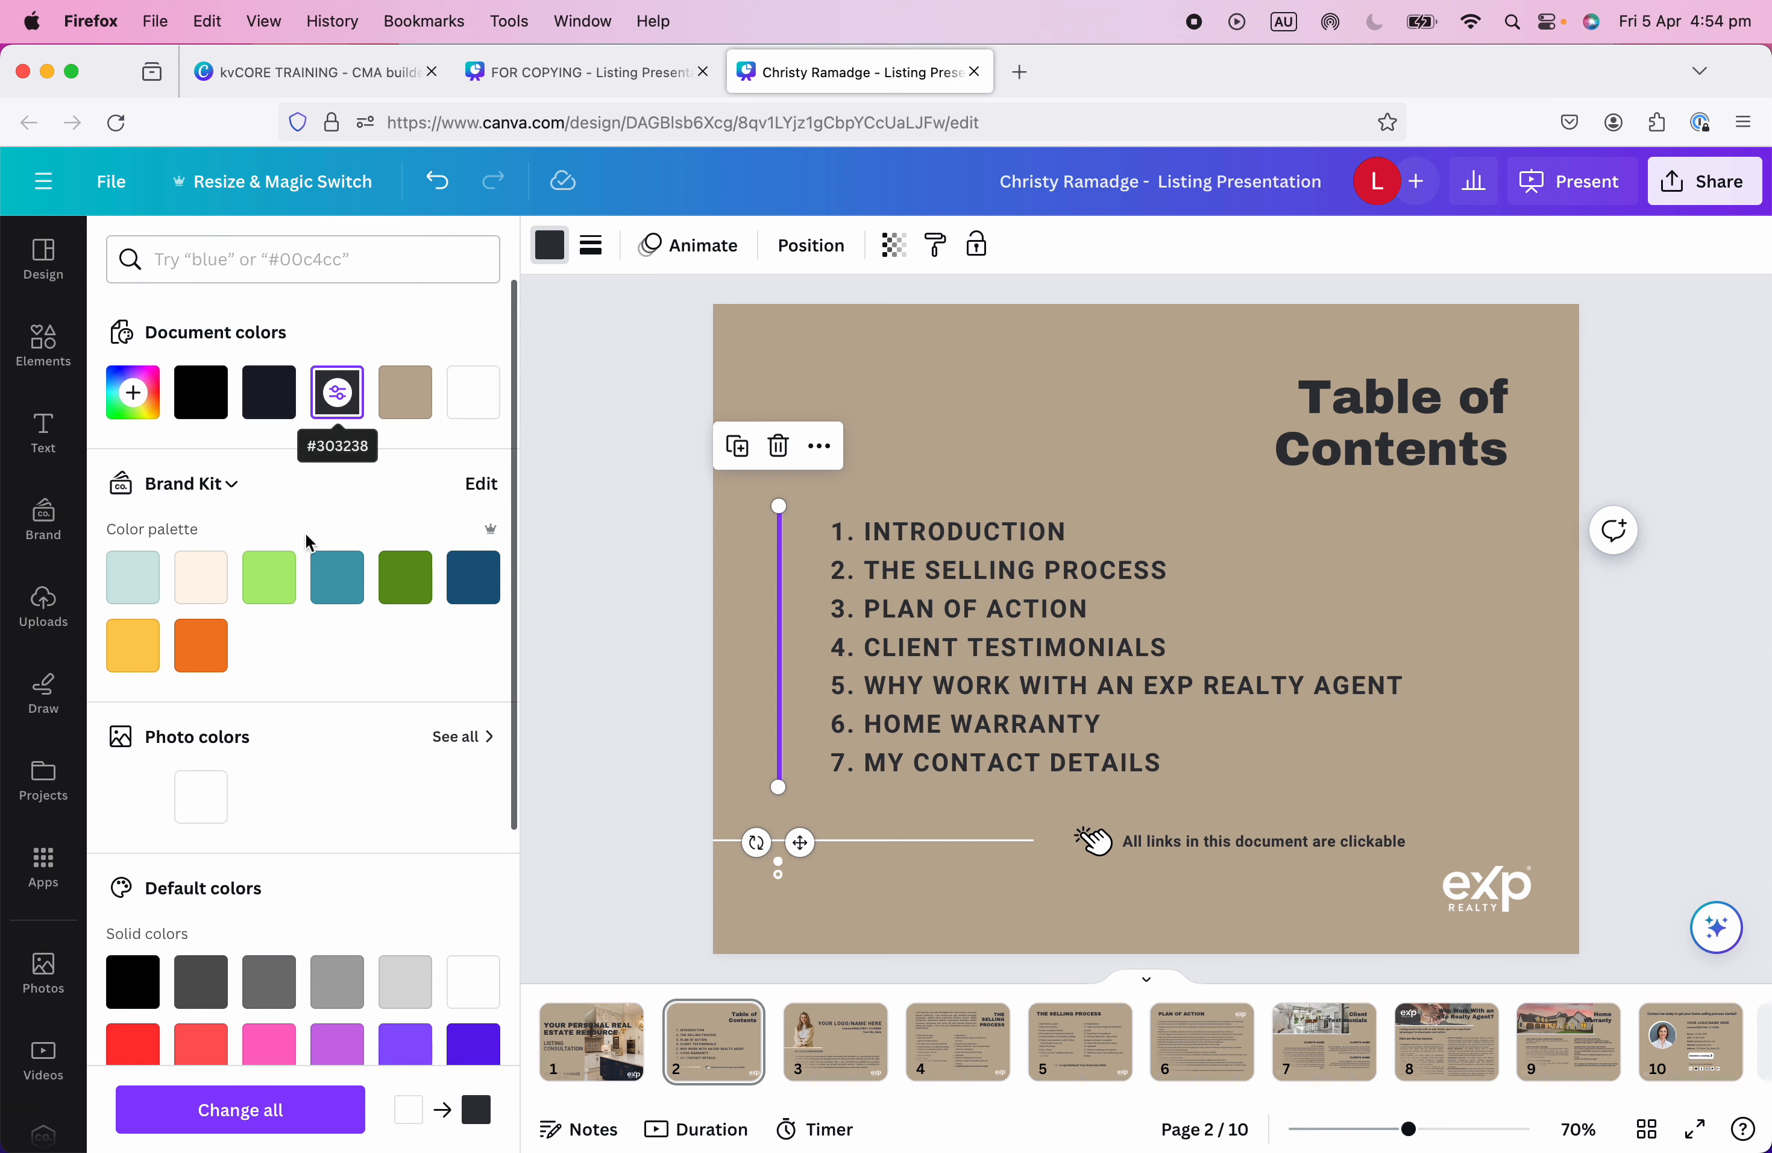
left_click(241, 1111)
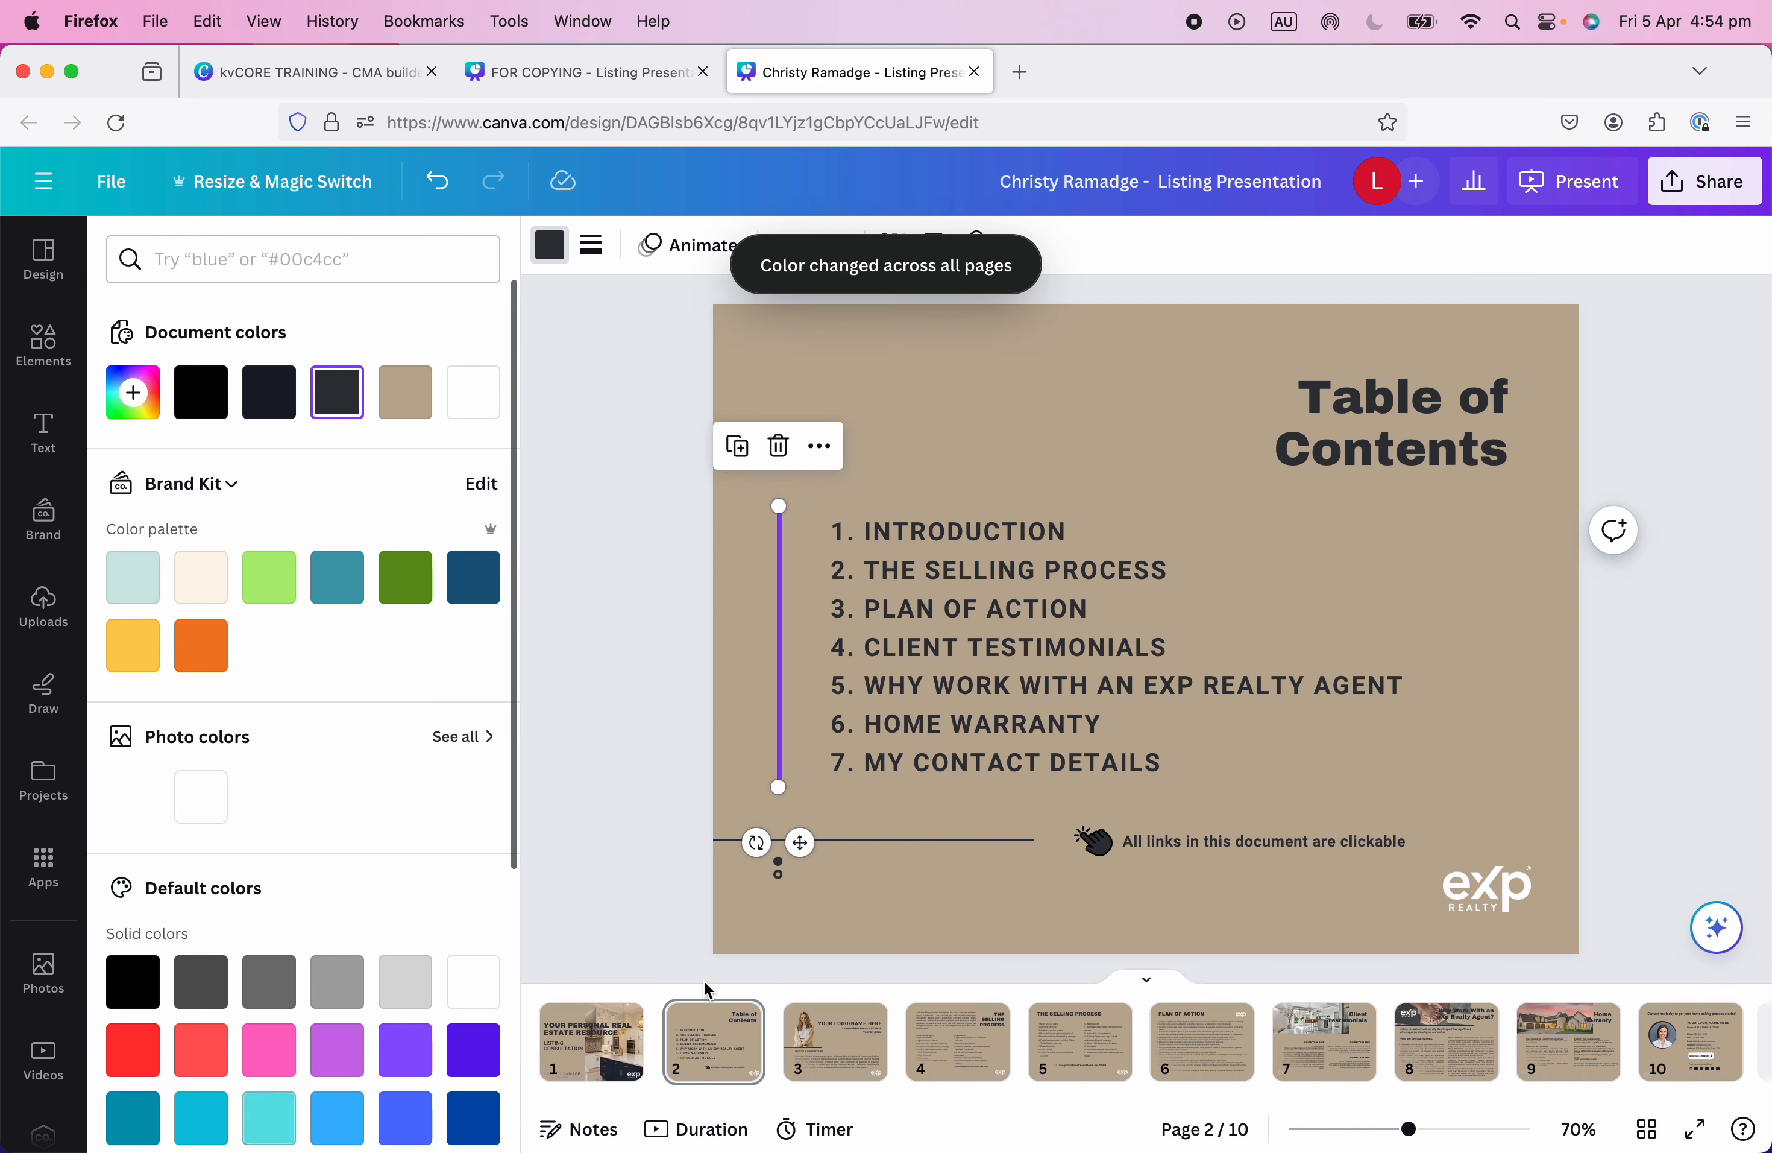
left_click(1231, 929)
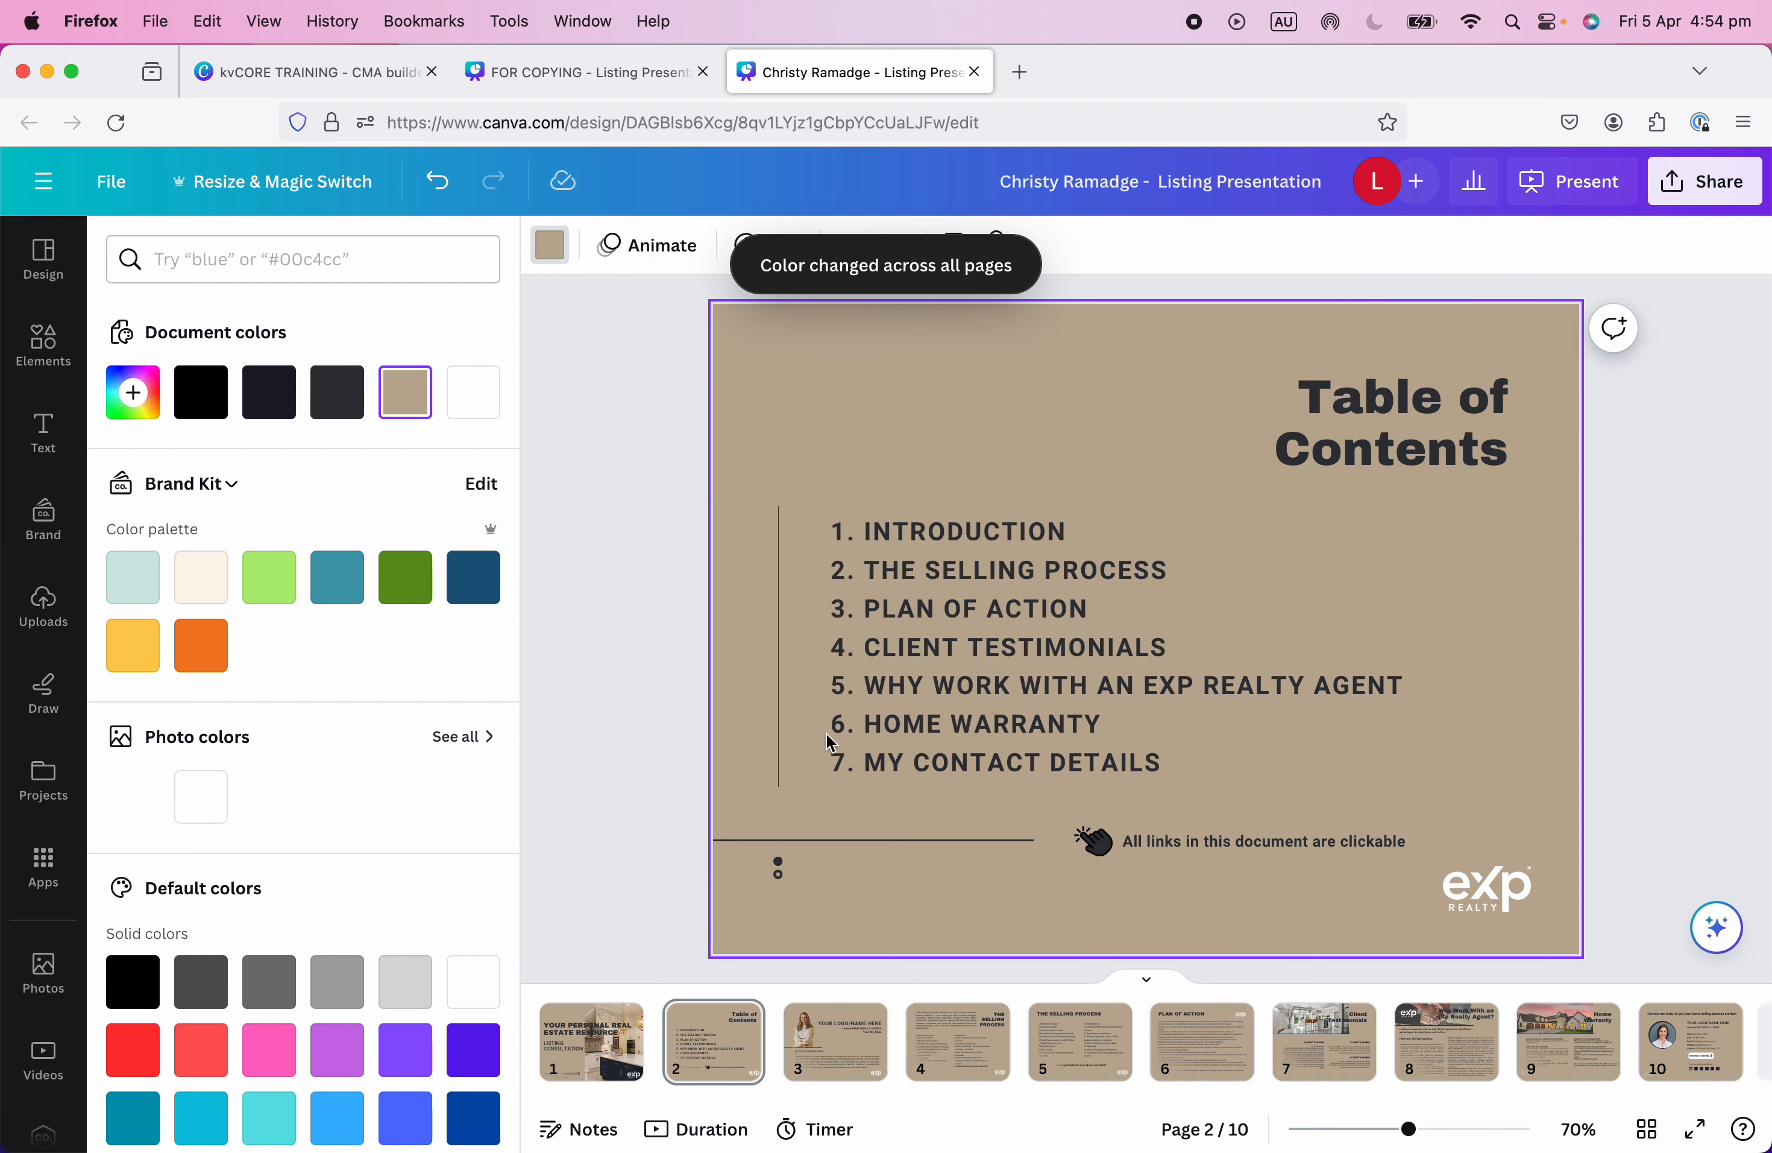
left_click(831, 1081)
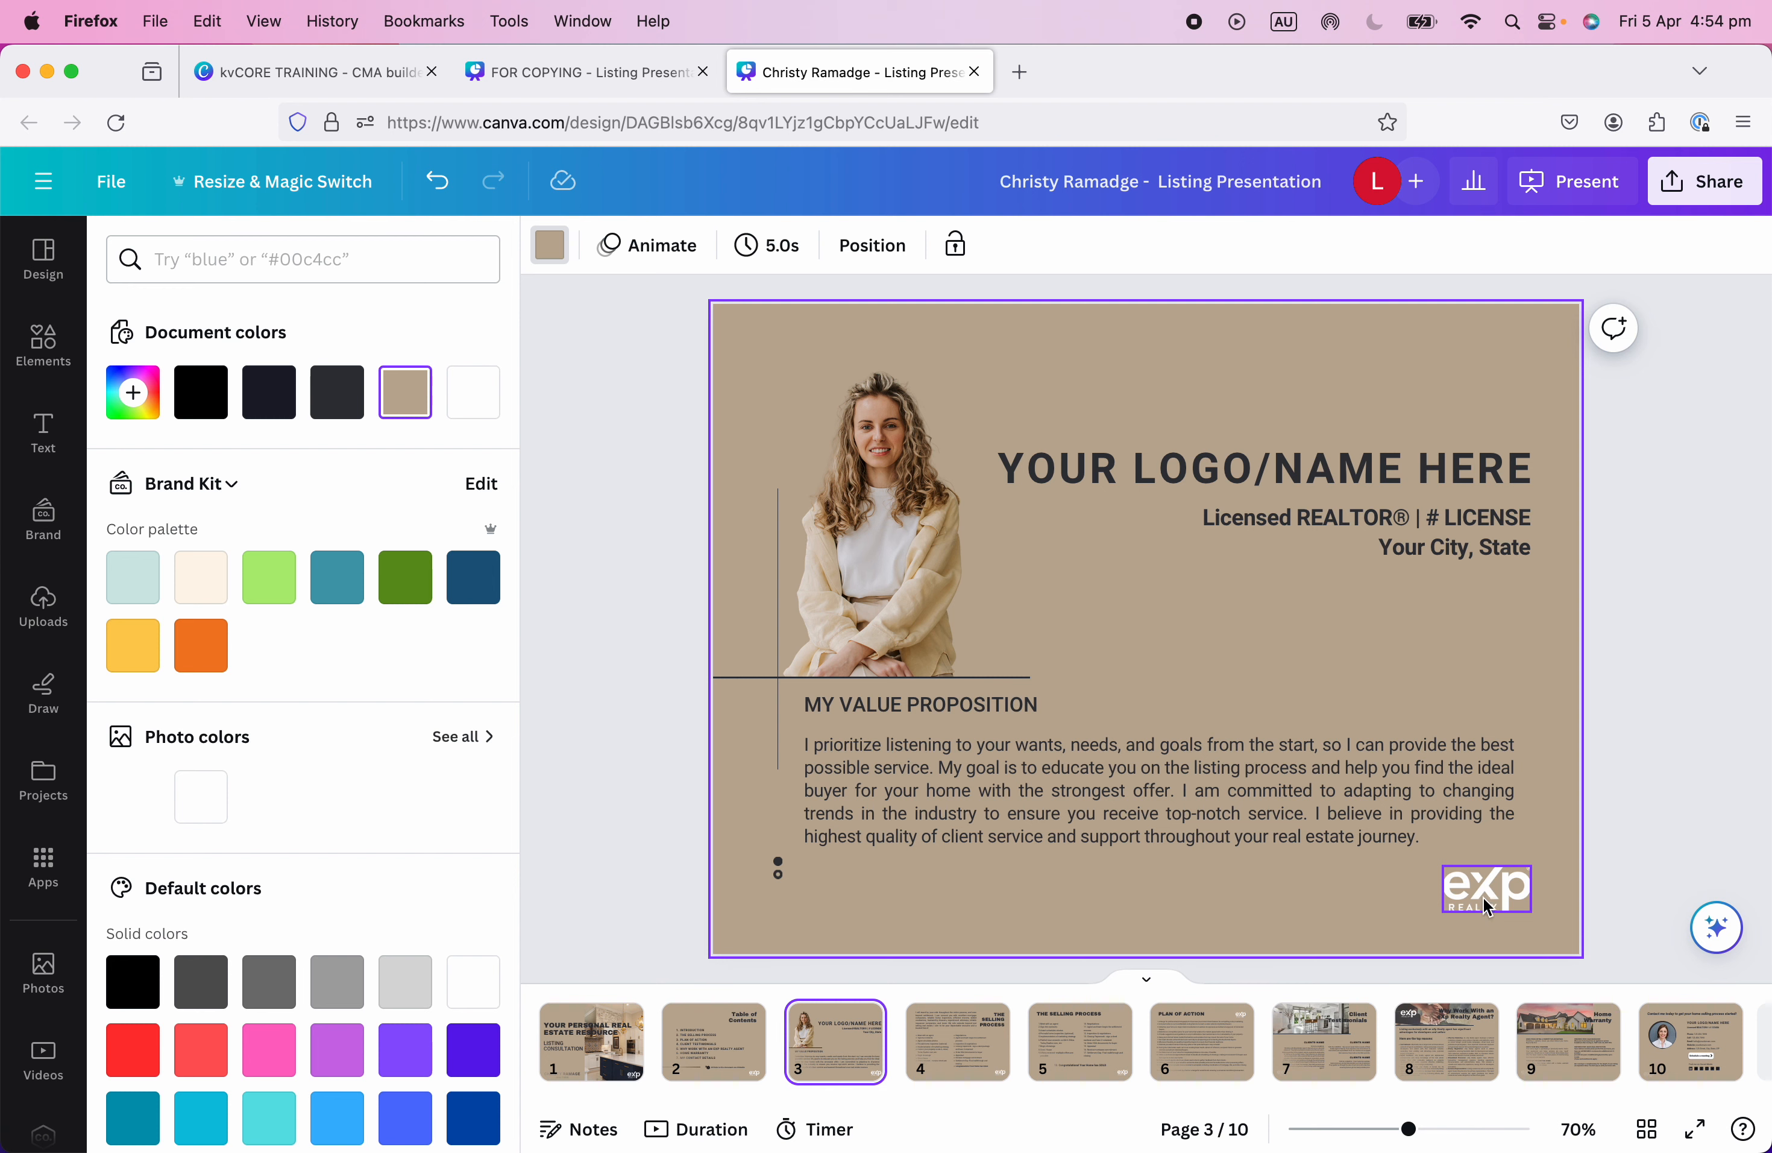
left_click(938, 1055)
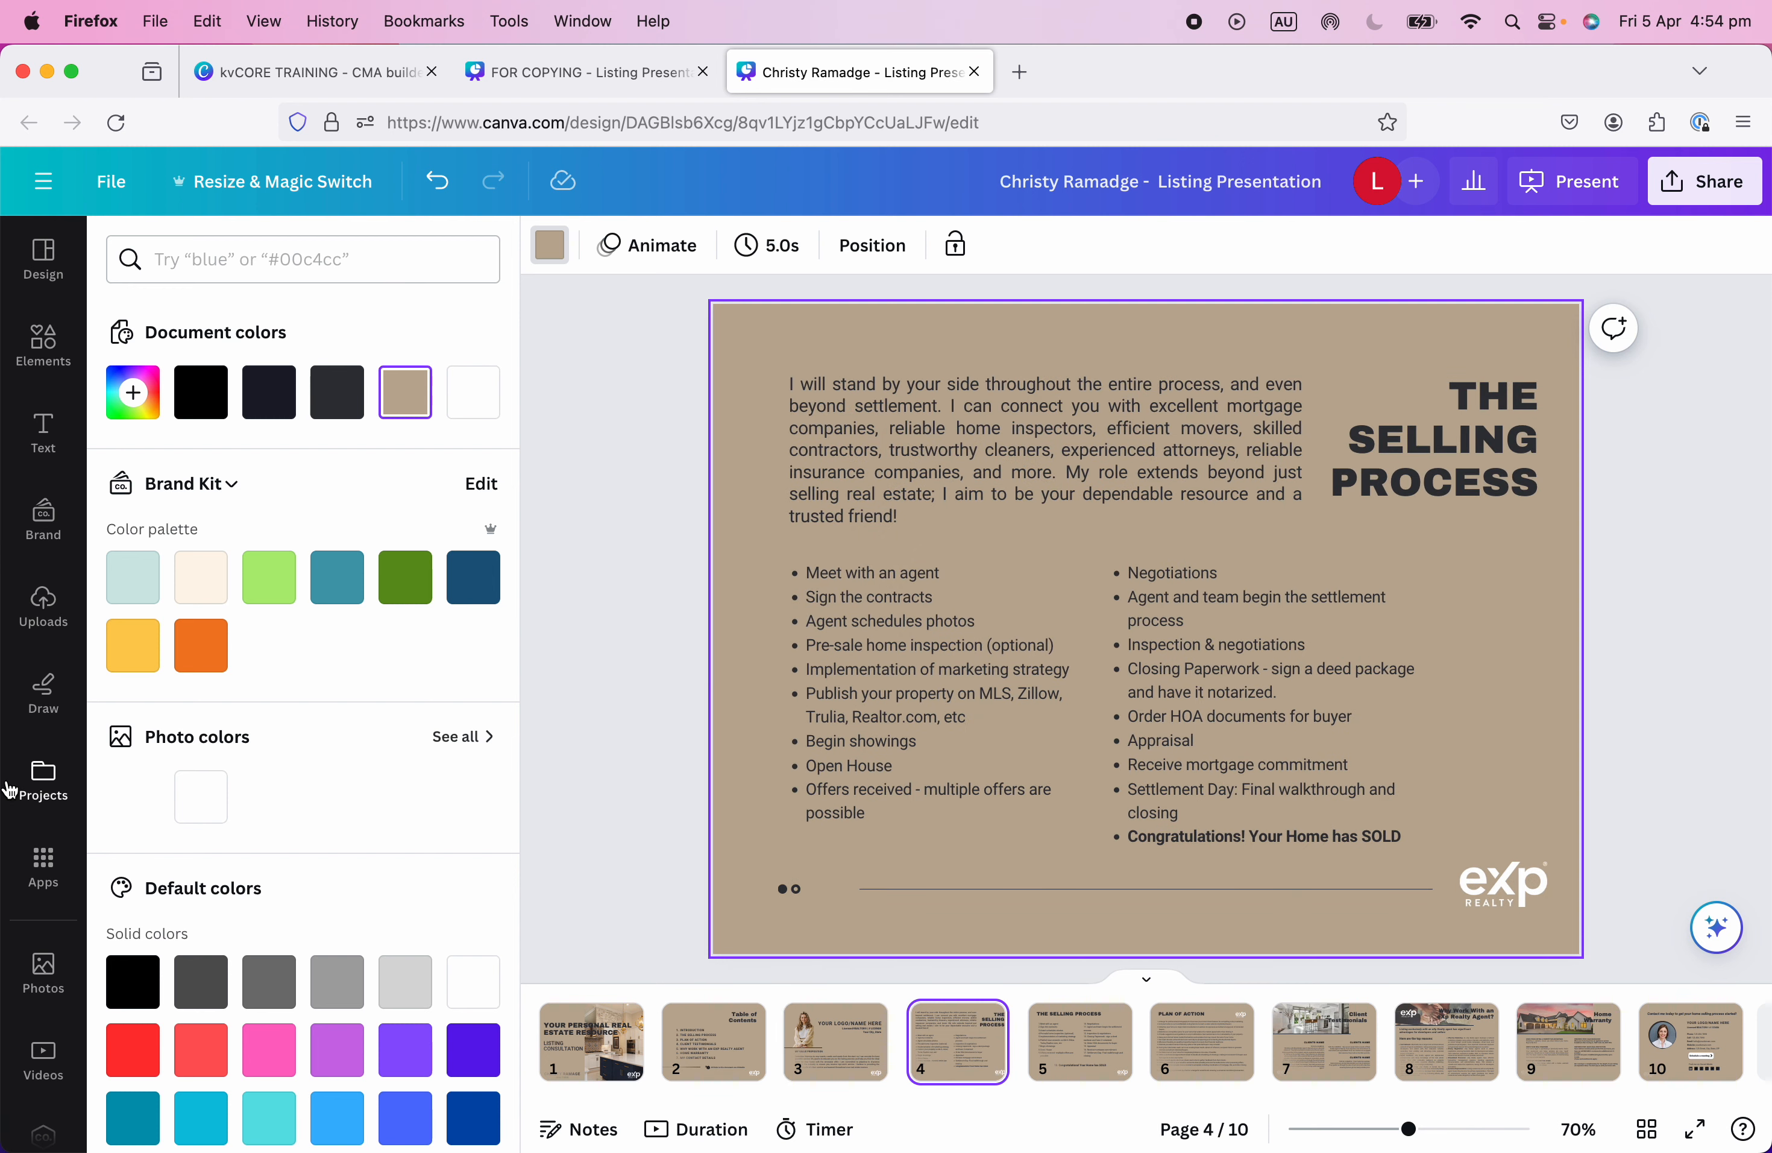
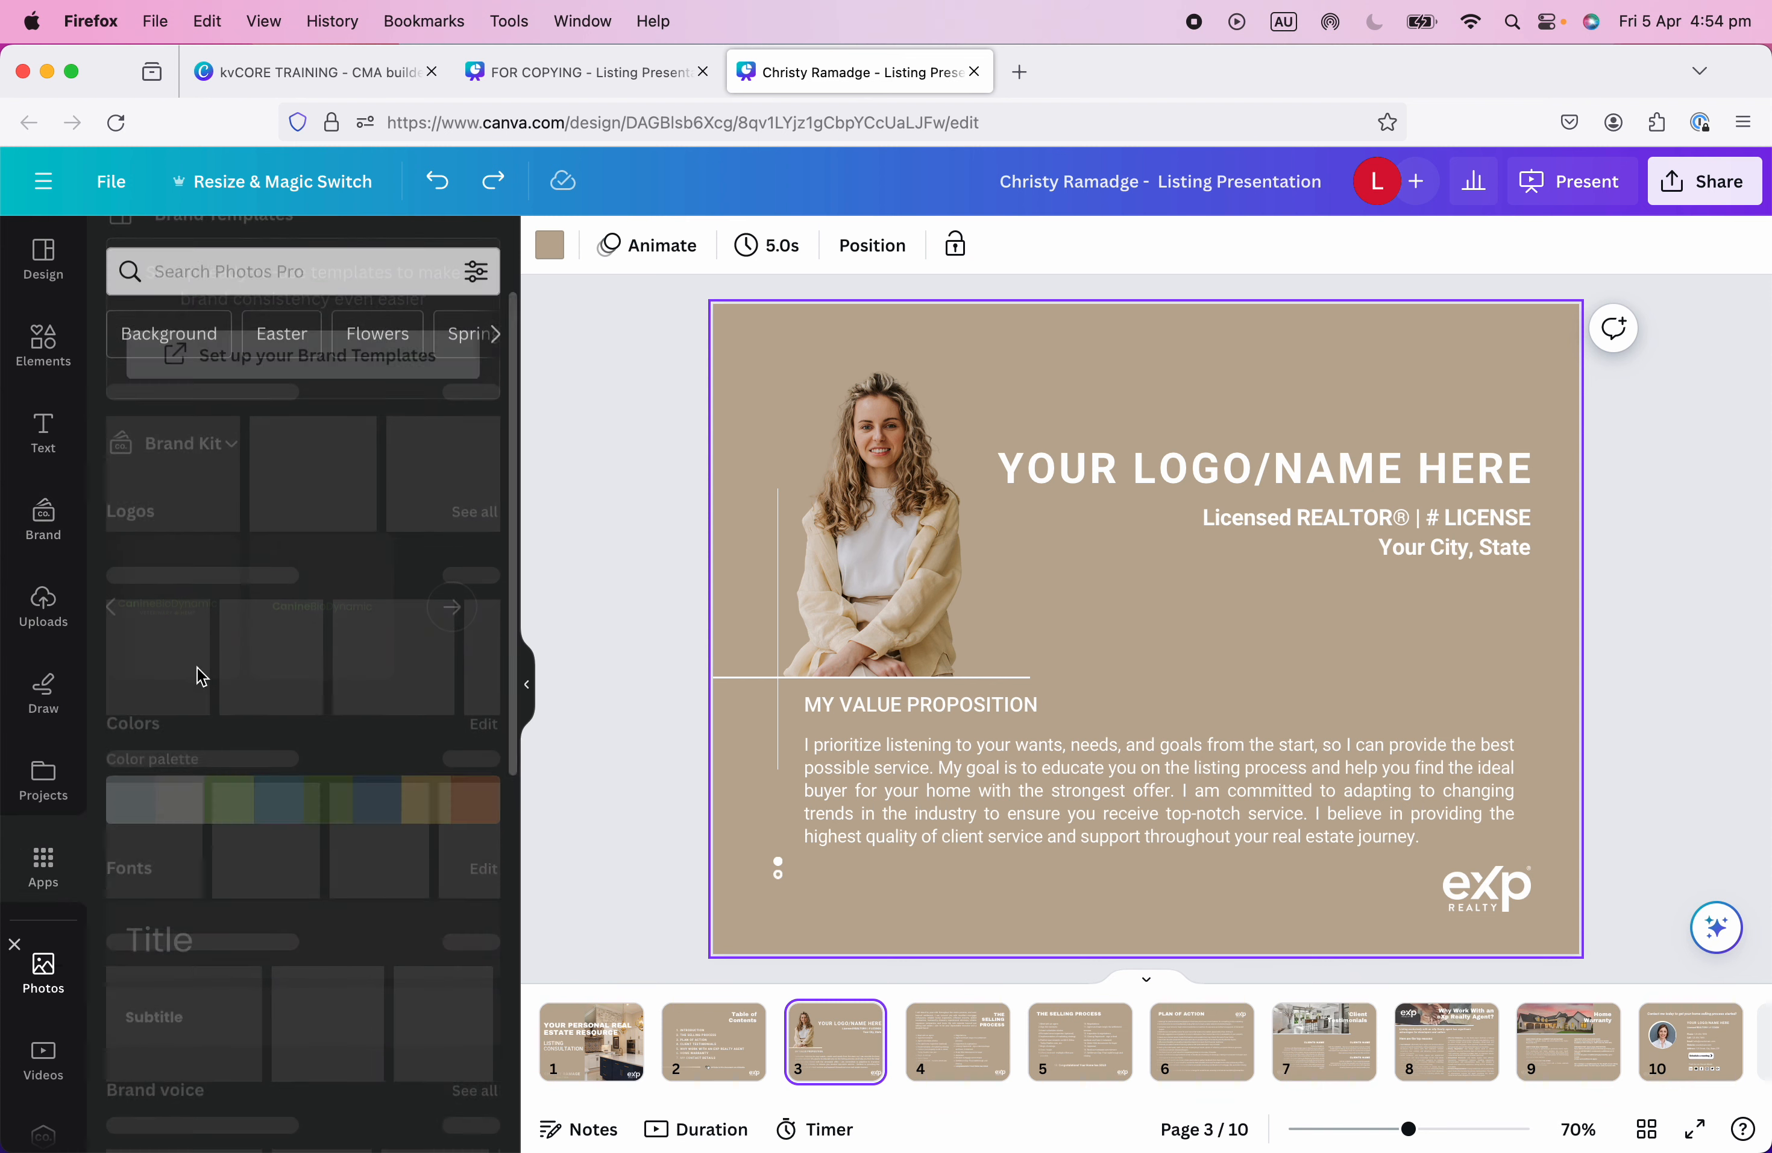
Add a stock 'headshot' photo of a smiling woman, remove its background and trim both sides.
left_click(285, 254)
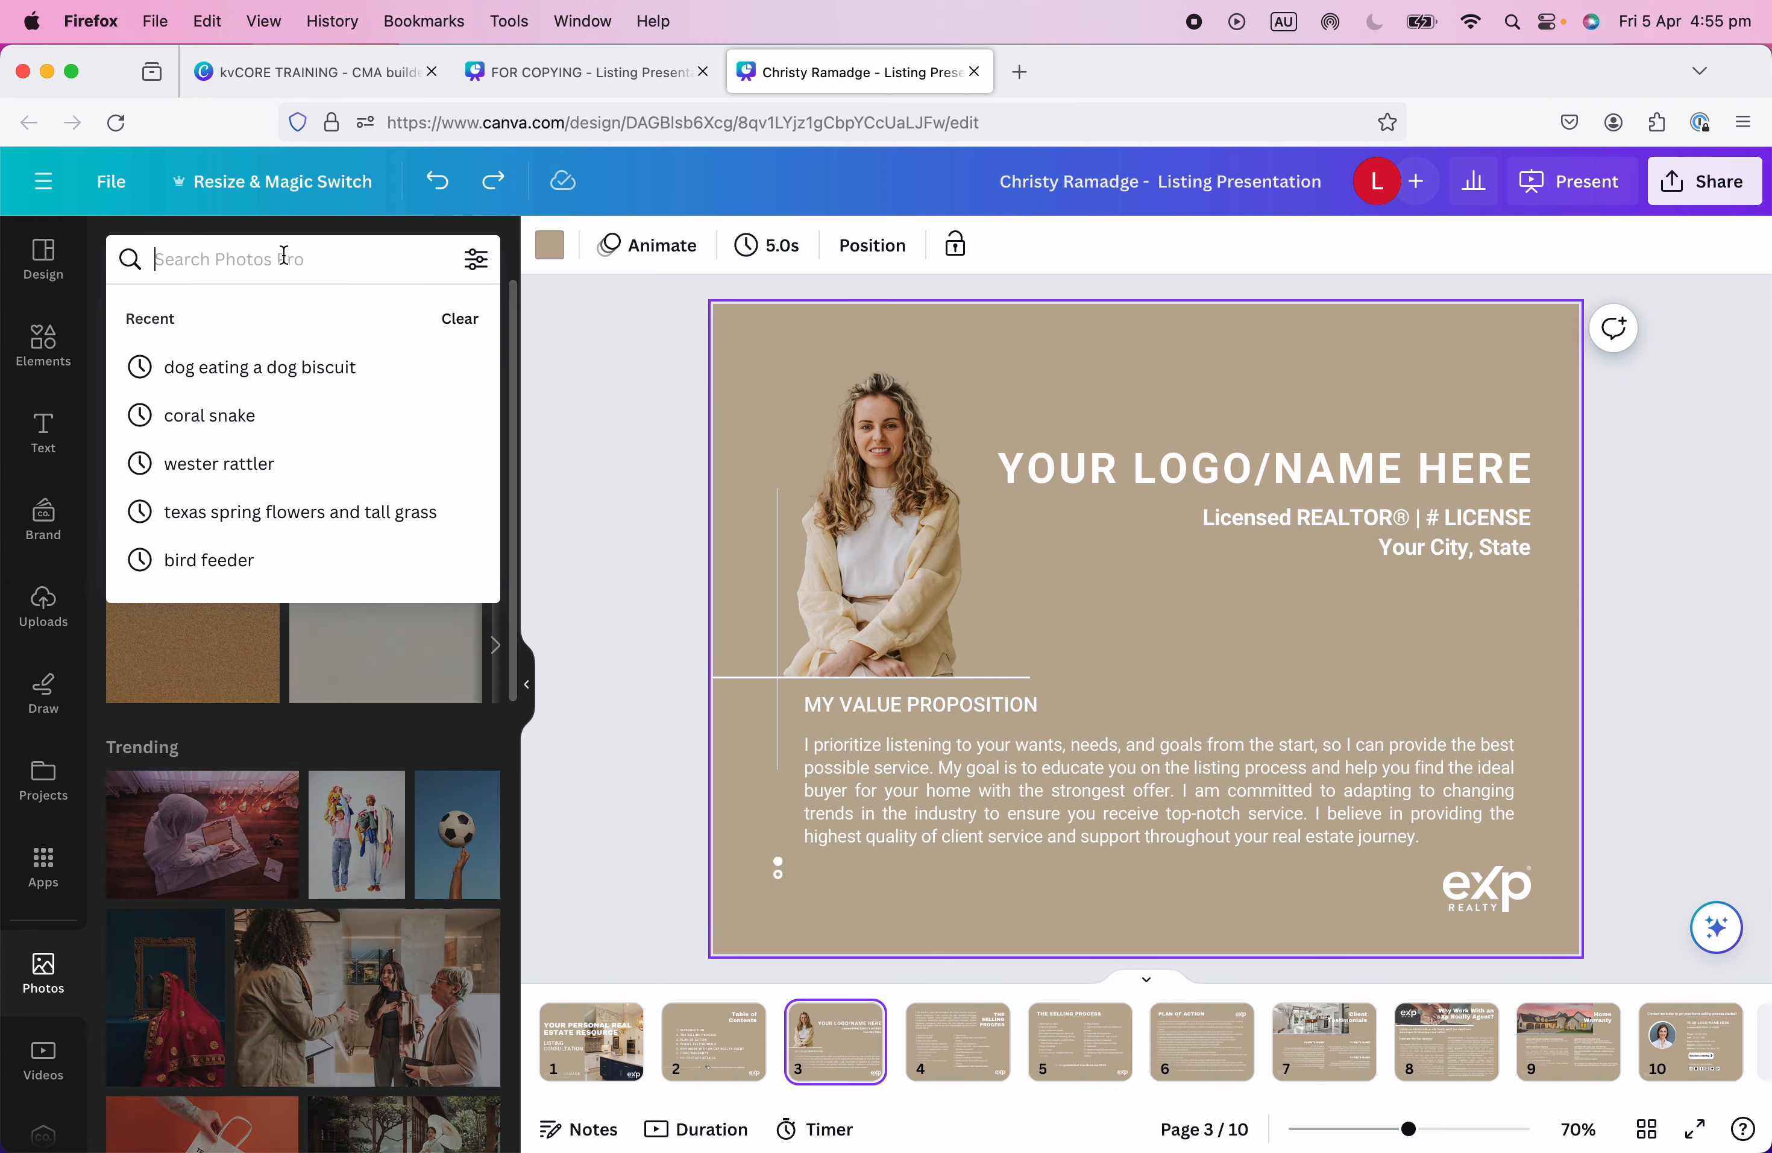
type("headshot")
key("Return")
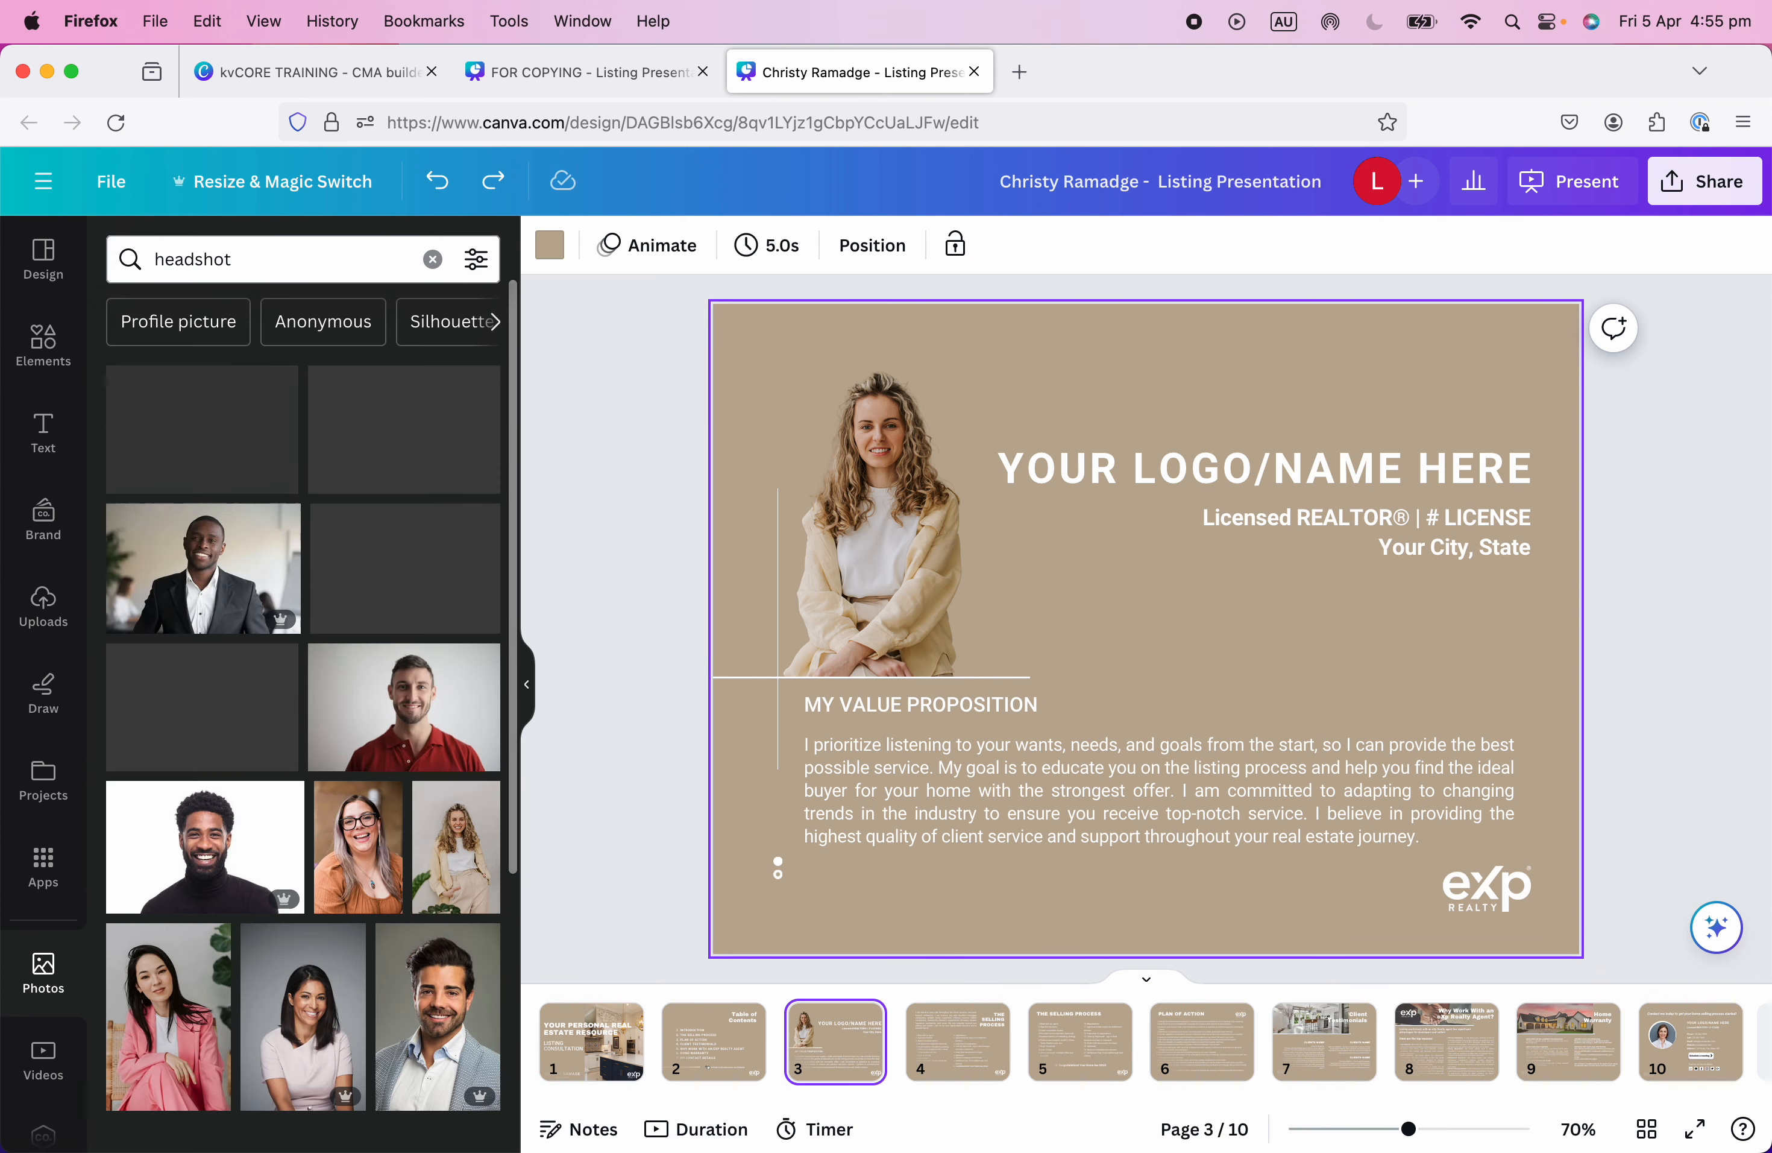
left_click(153, 434)
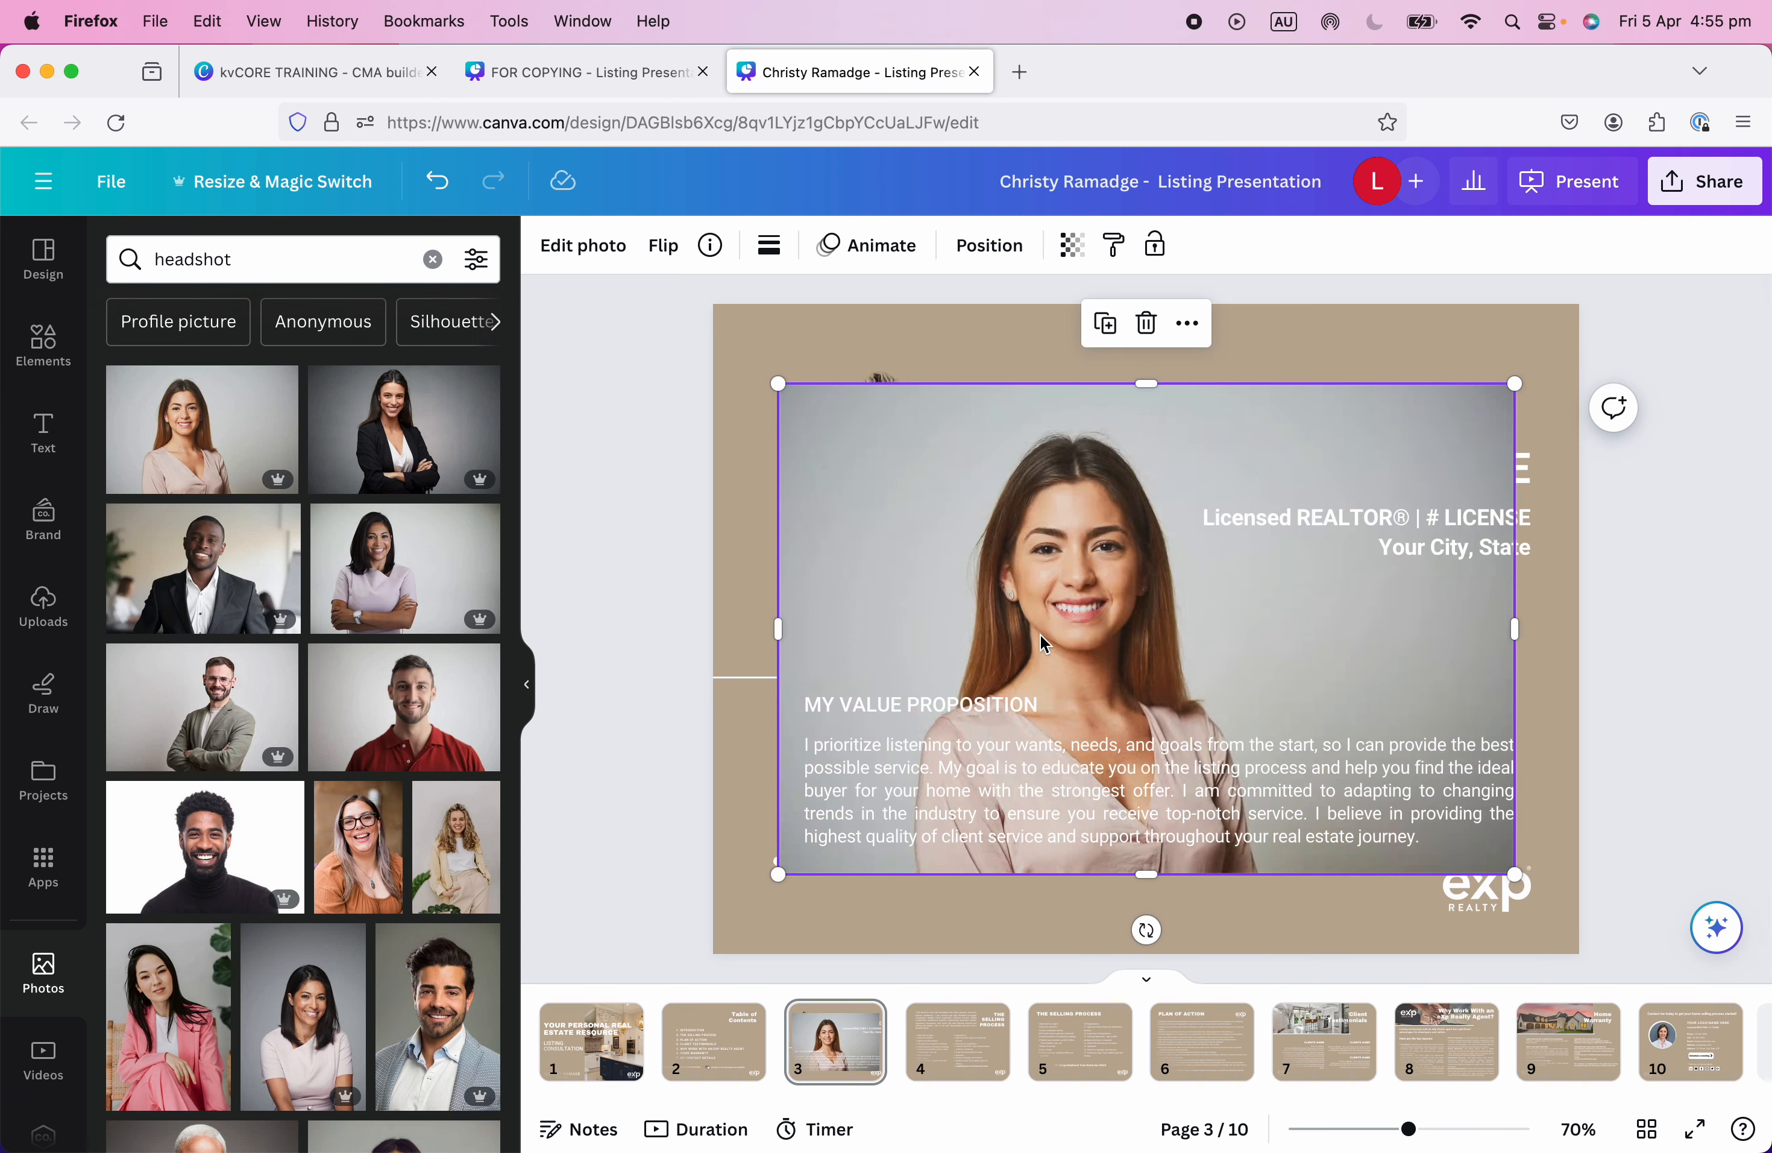
left_click(573, 246)
left_click(114, 479)
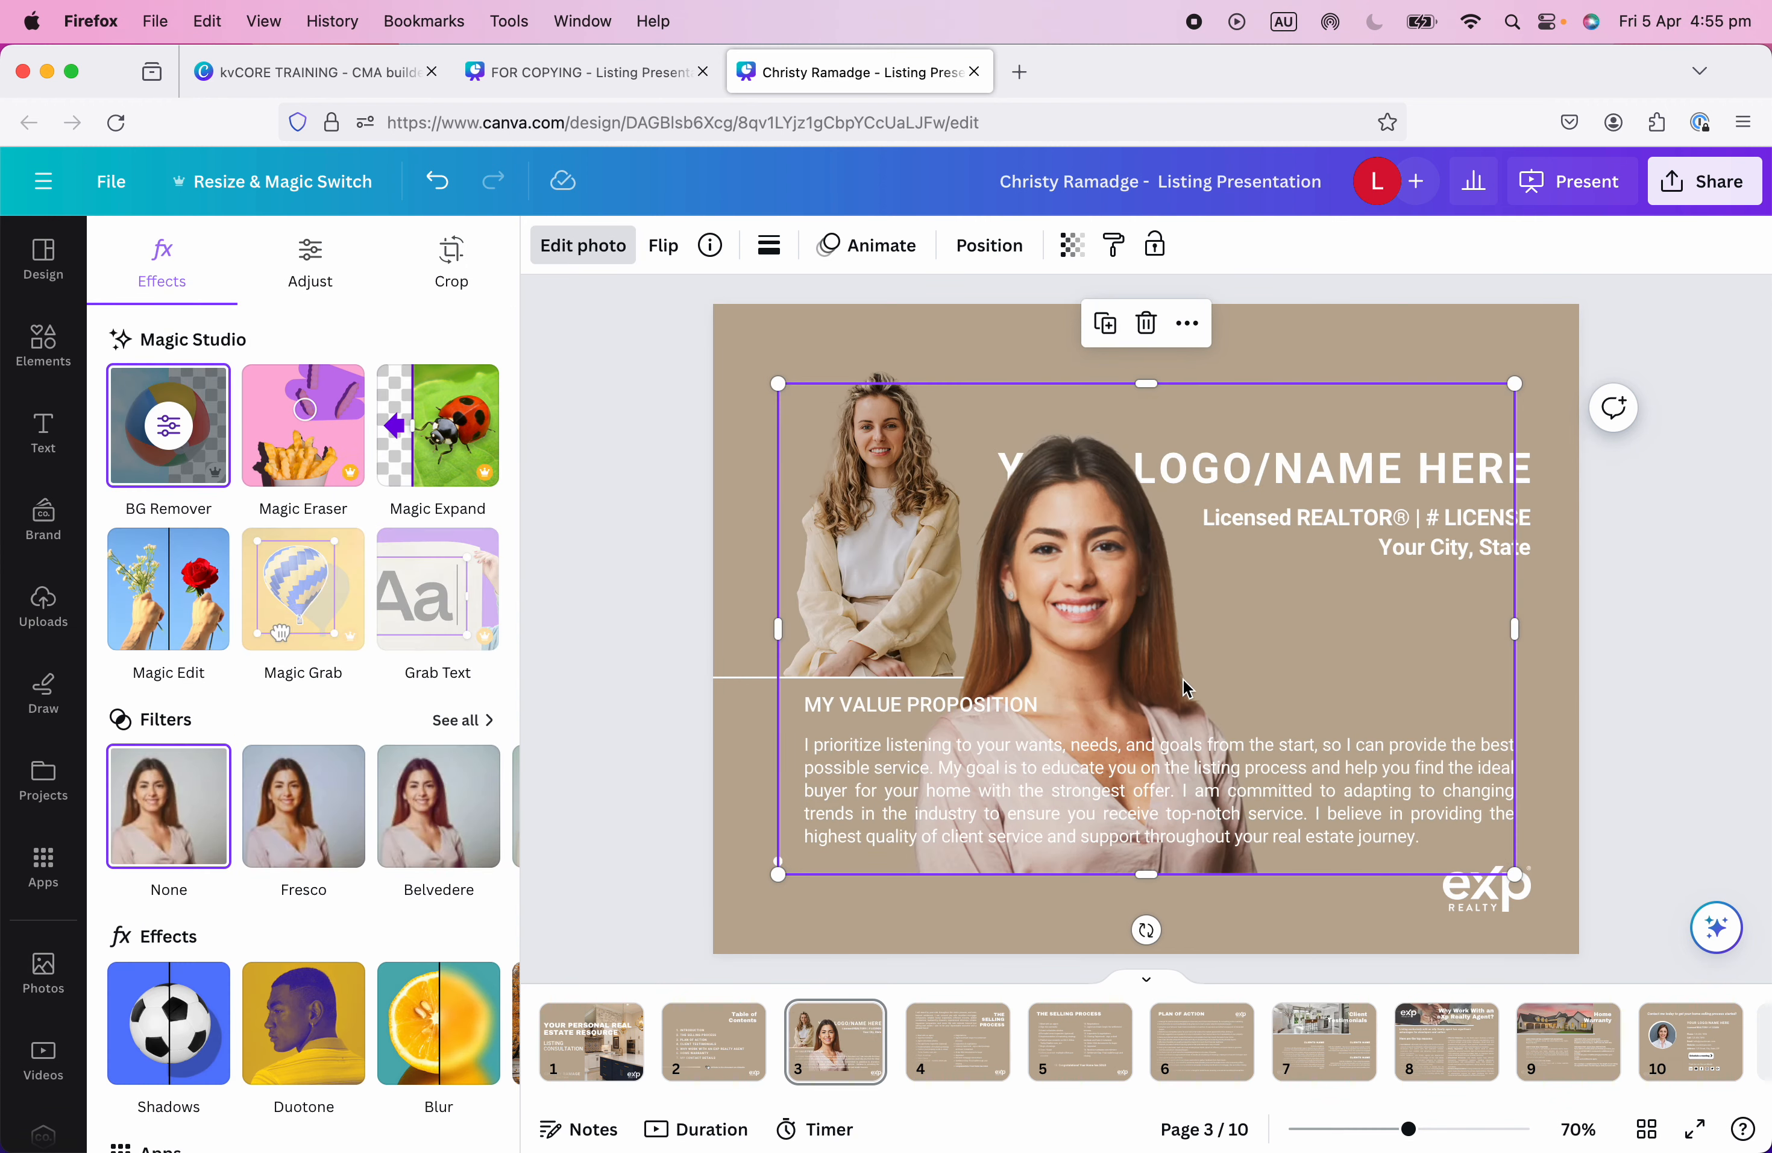
left_click_drag(778, 623, 886, 627)
left_click_drag(1494, 644, 1263, 687)
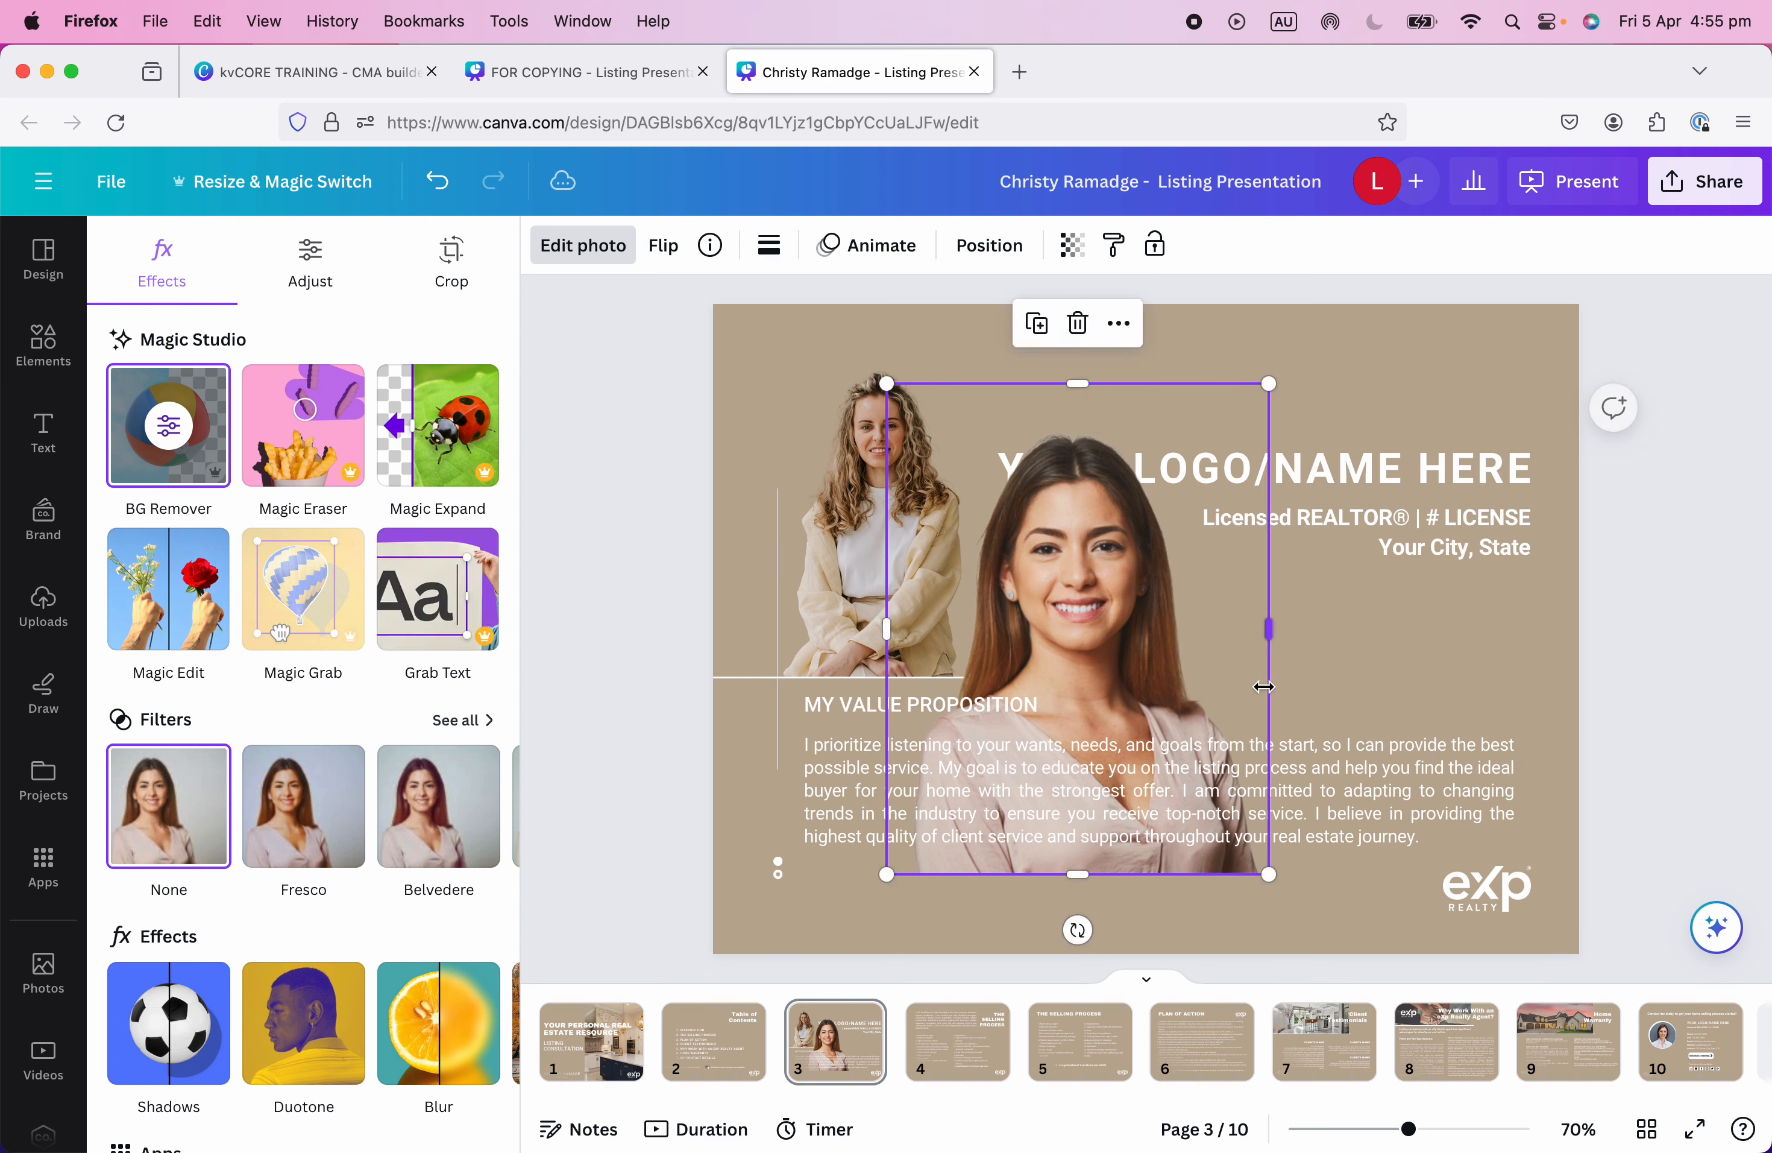
Delete the seated-woman photo and resize the headshot to sit above MY VALUE PROPOSITION.
left_click(842, 586)
key("Delete")
left_click_drag(1093, 640, 961, 443)
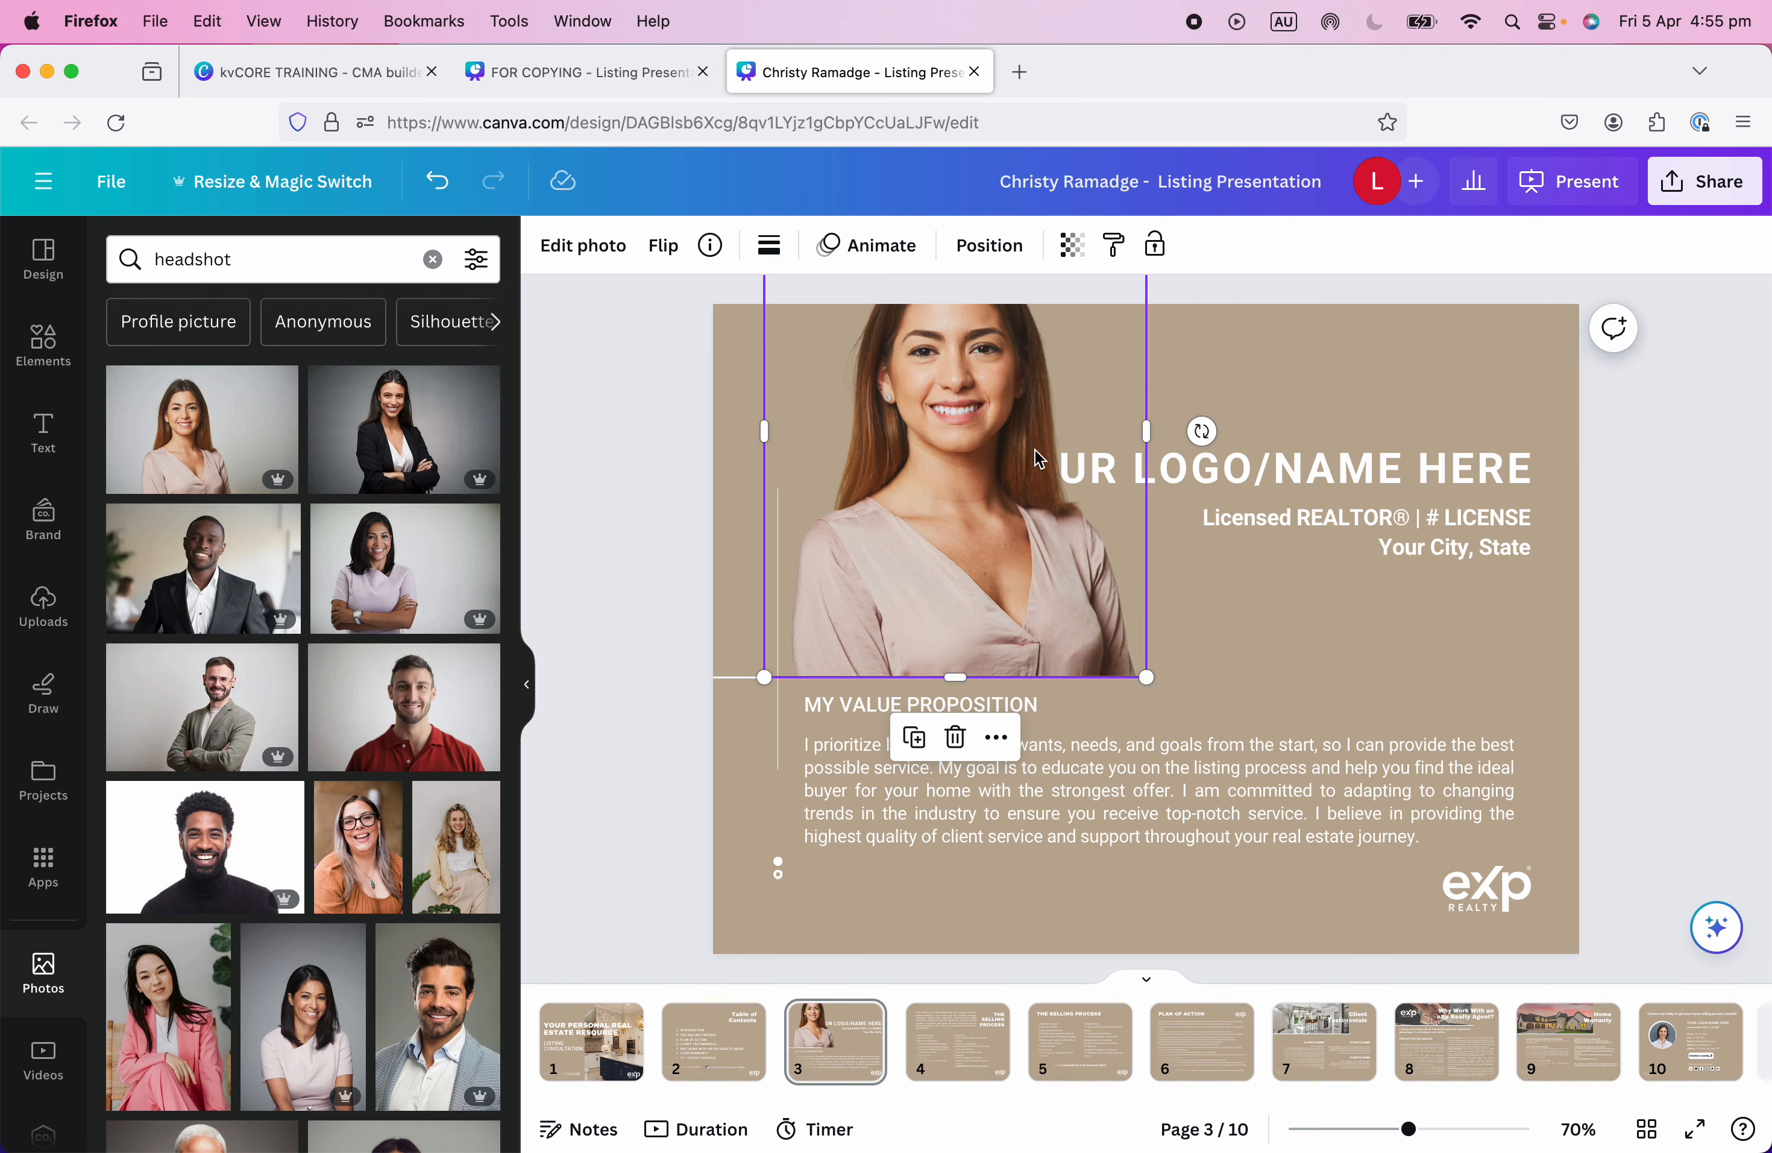
left_click_drag(1410, 1128, 1379, 1132)
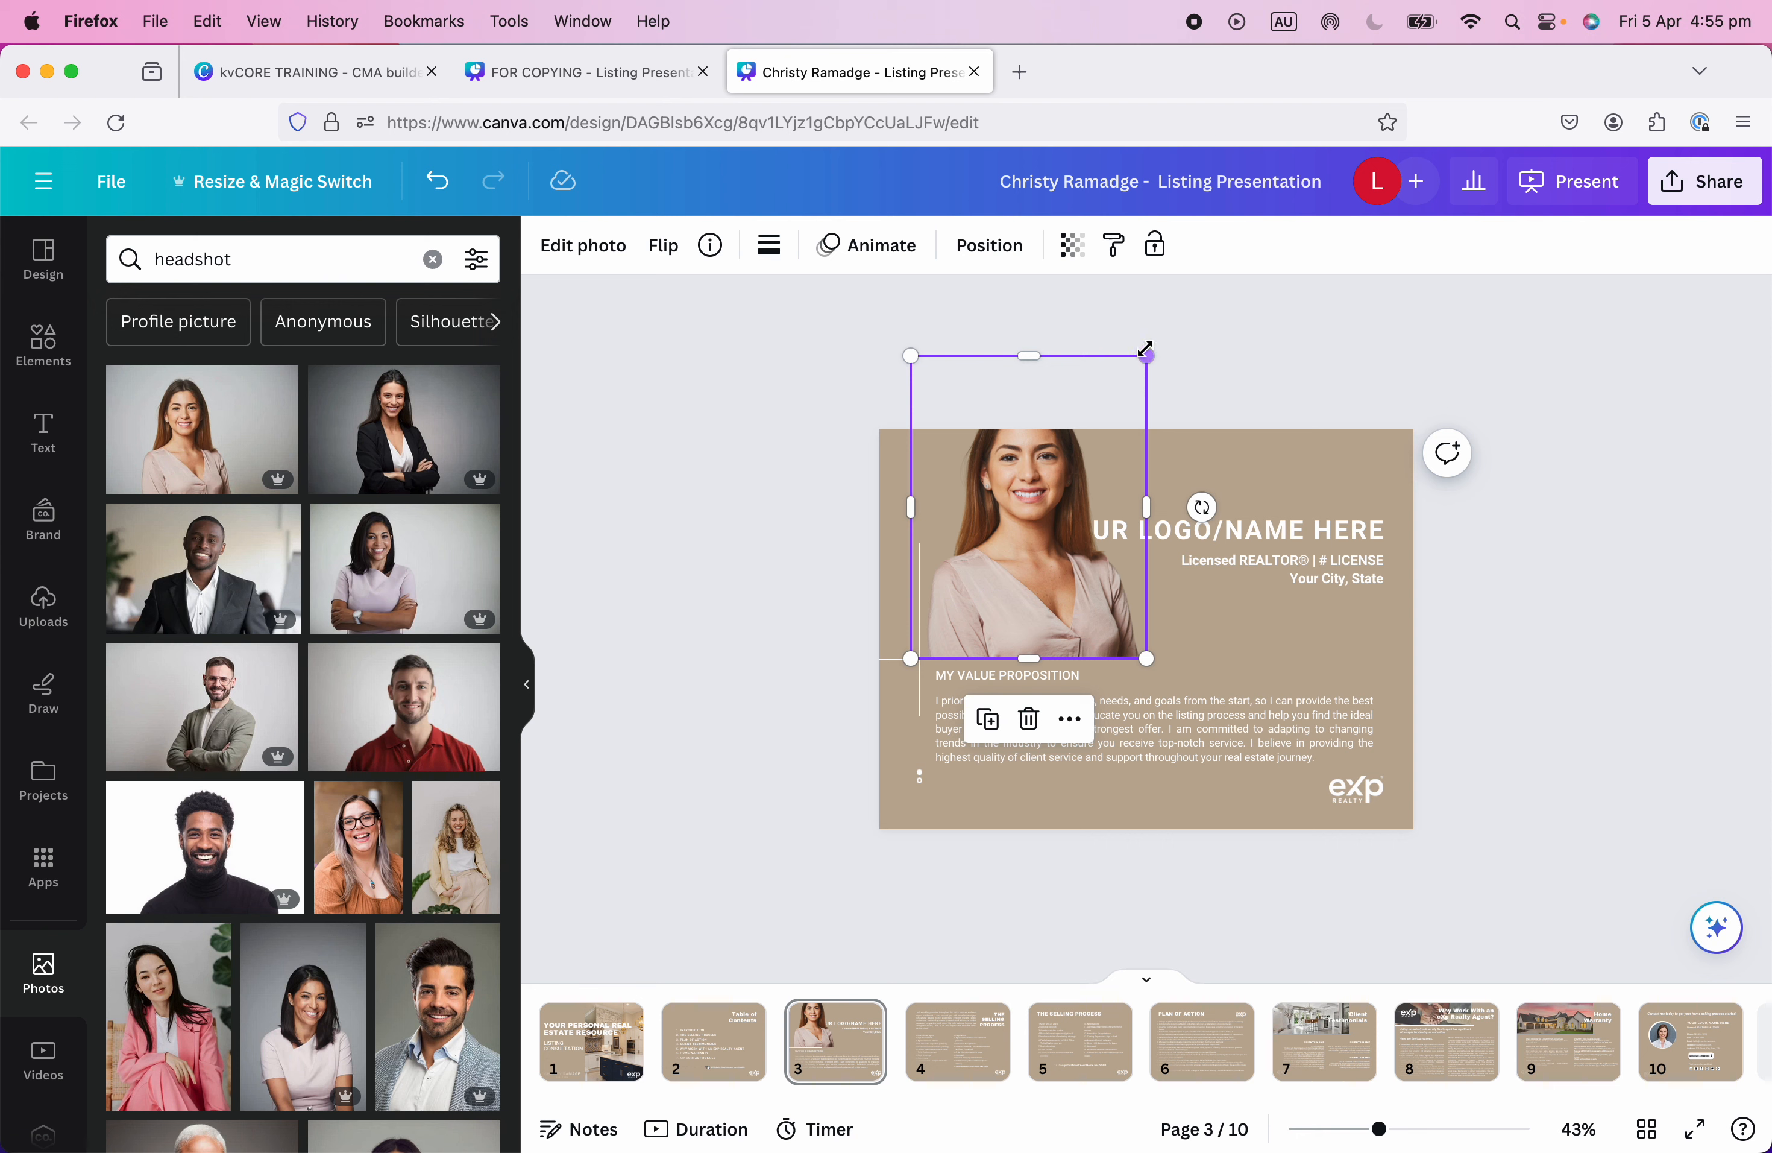
left_click_drag(1146, 350, 1023, 515)
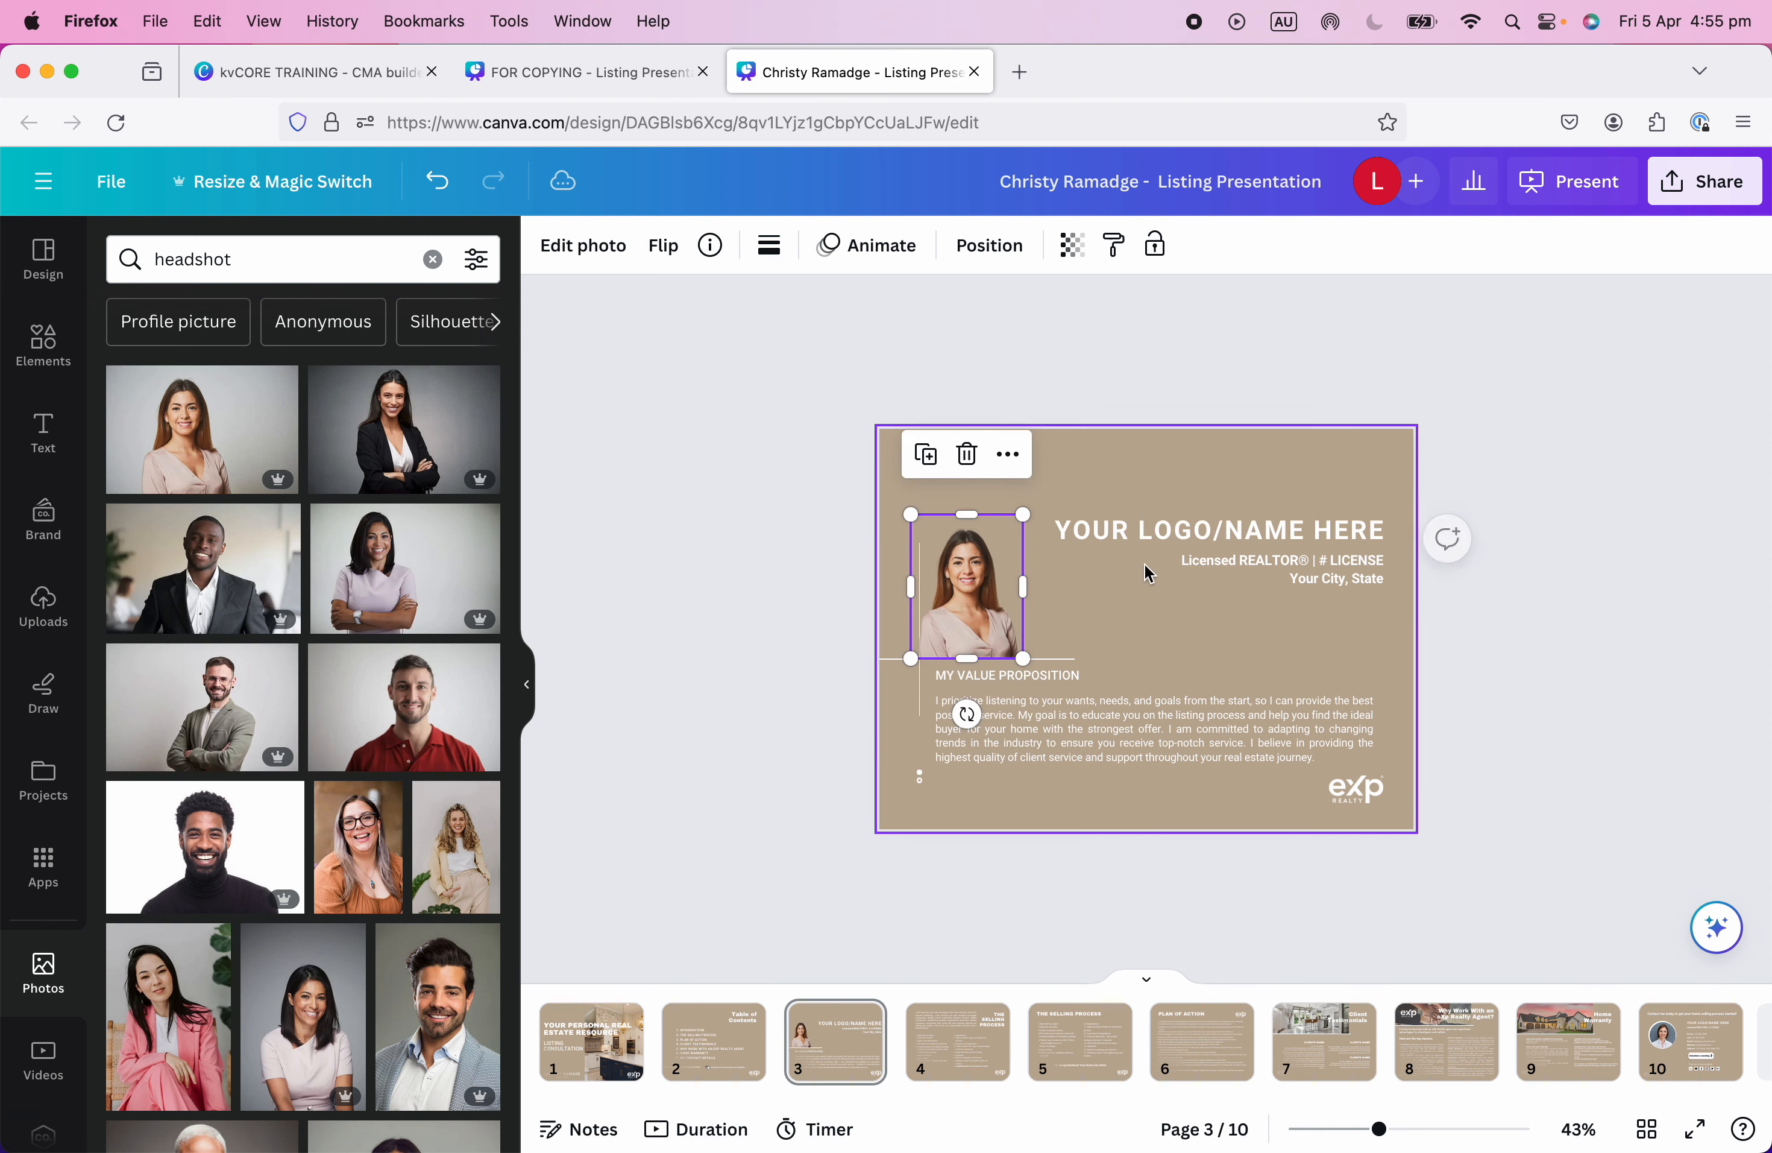
scroll(973, 613, "up", 5)
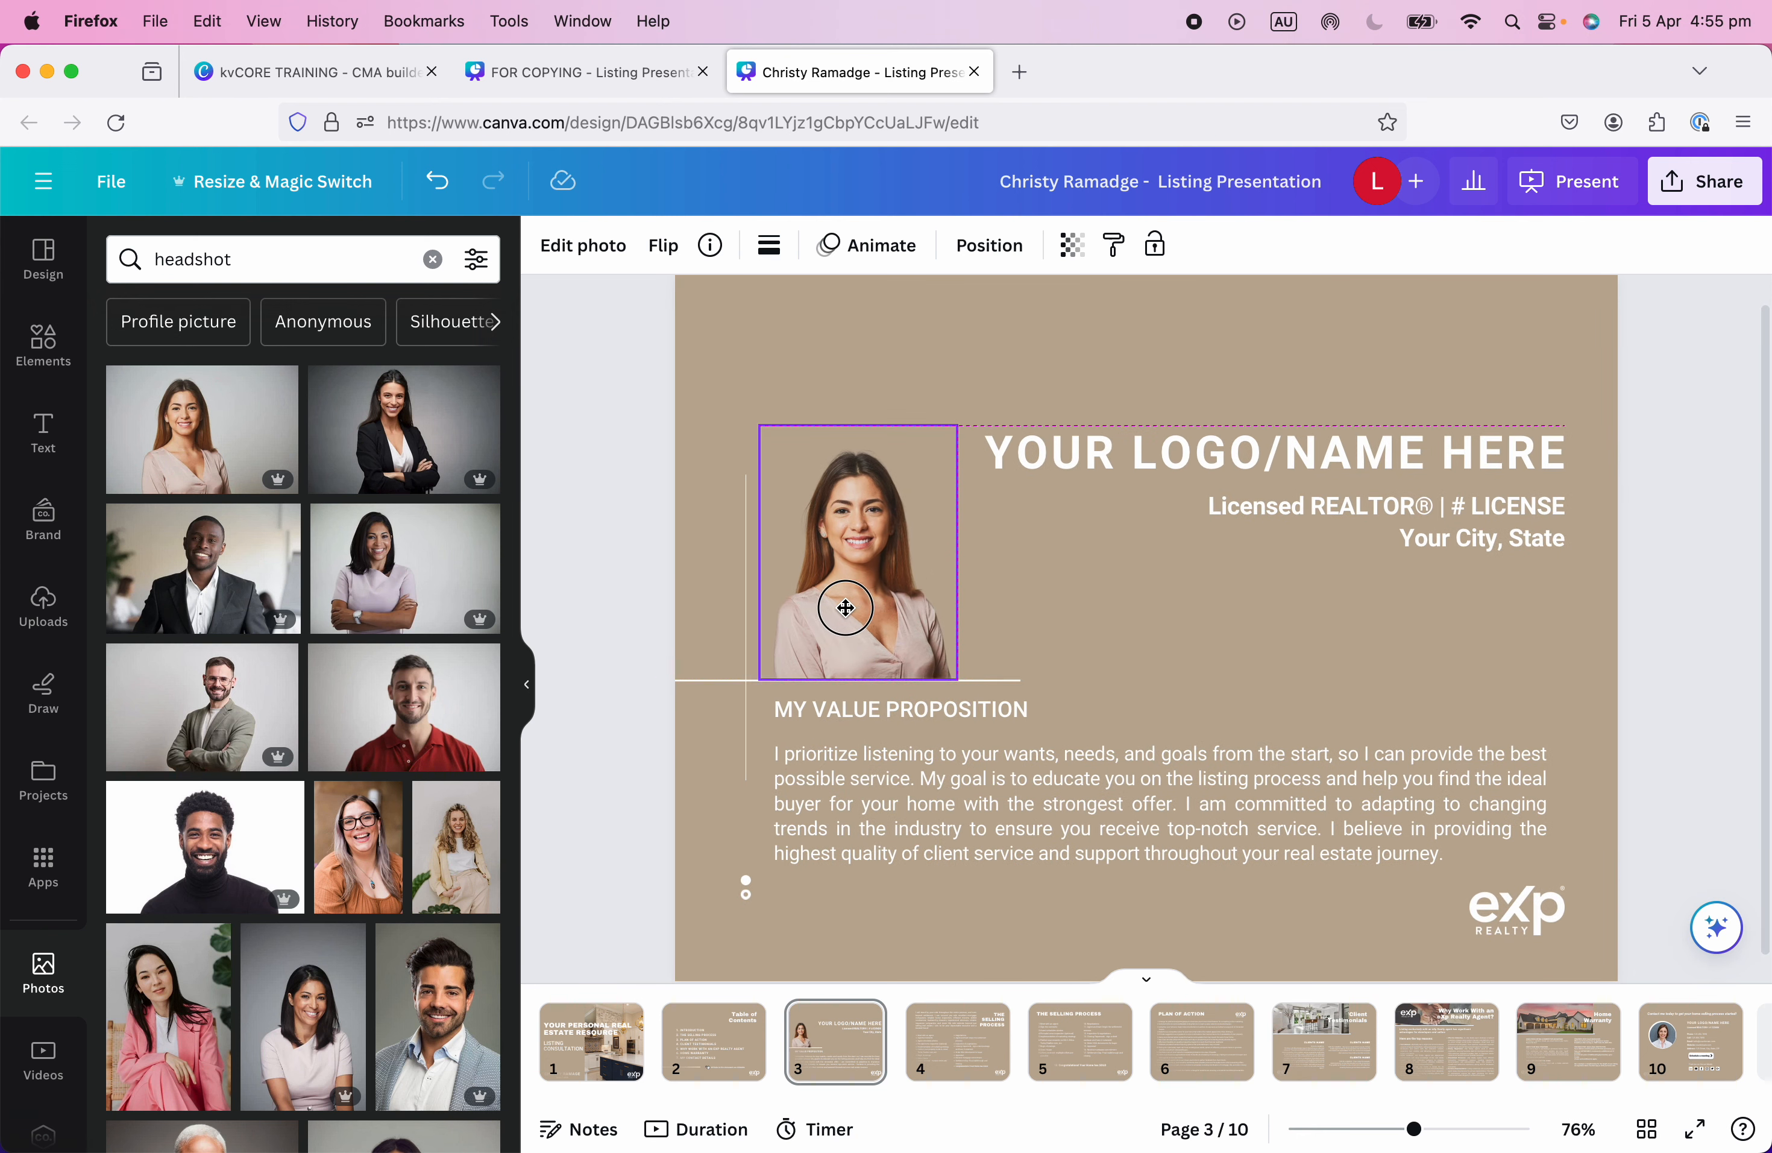
left_click(1070, 614)
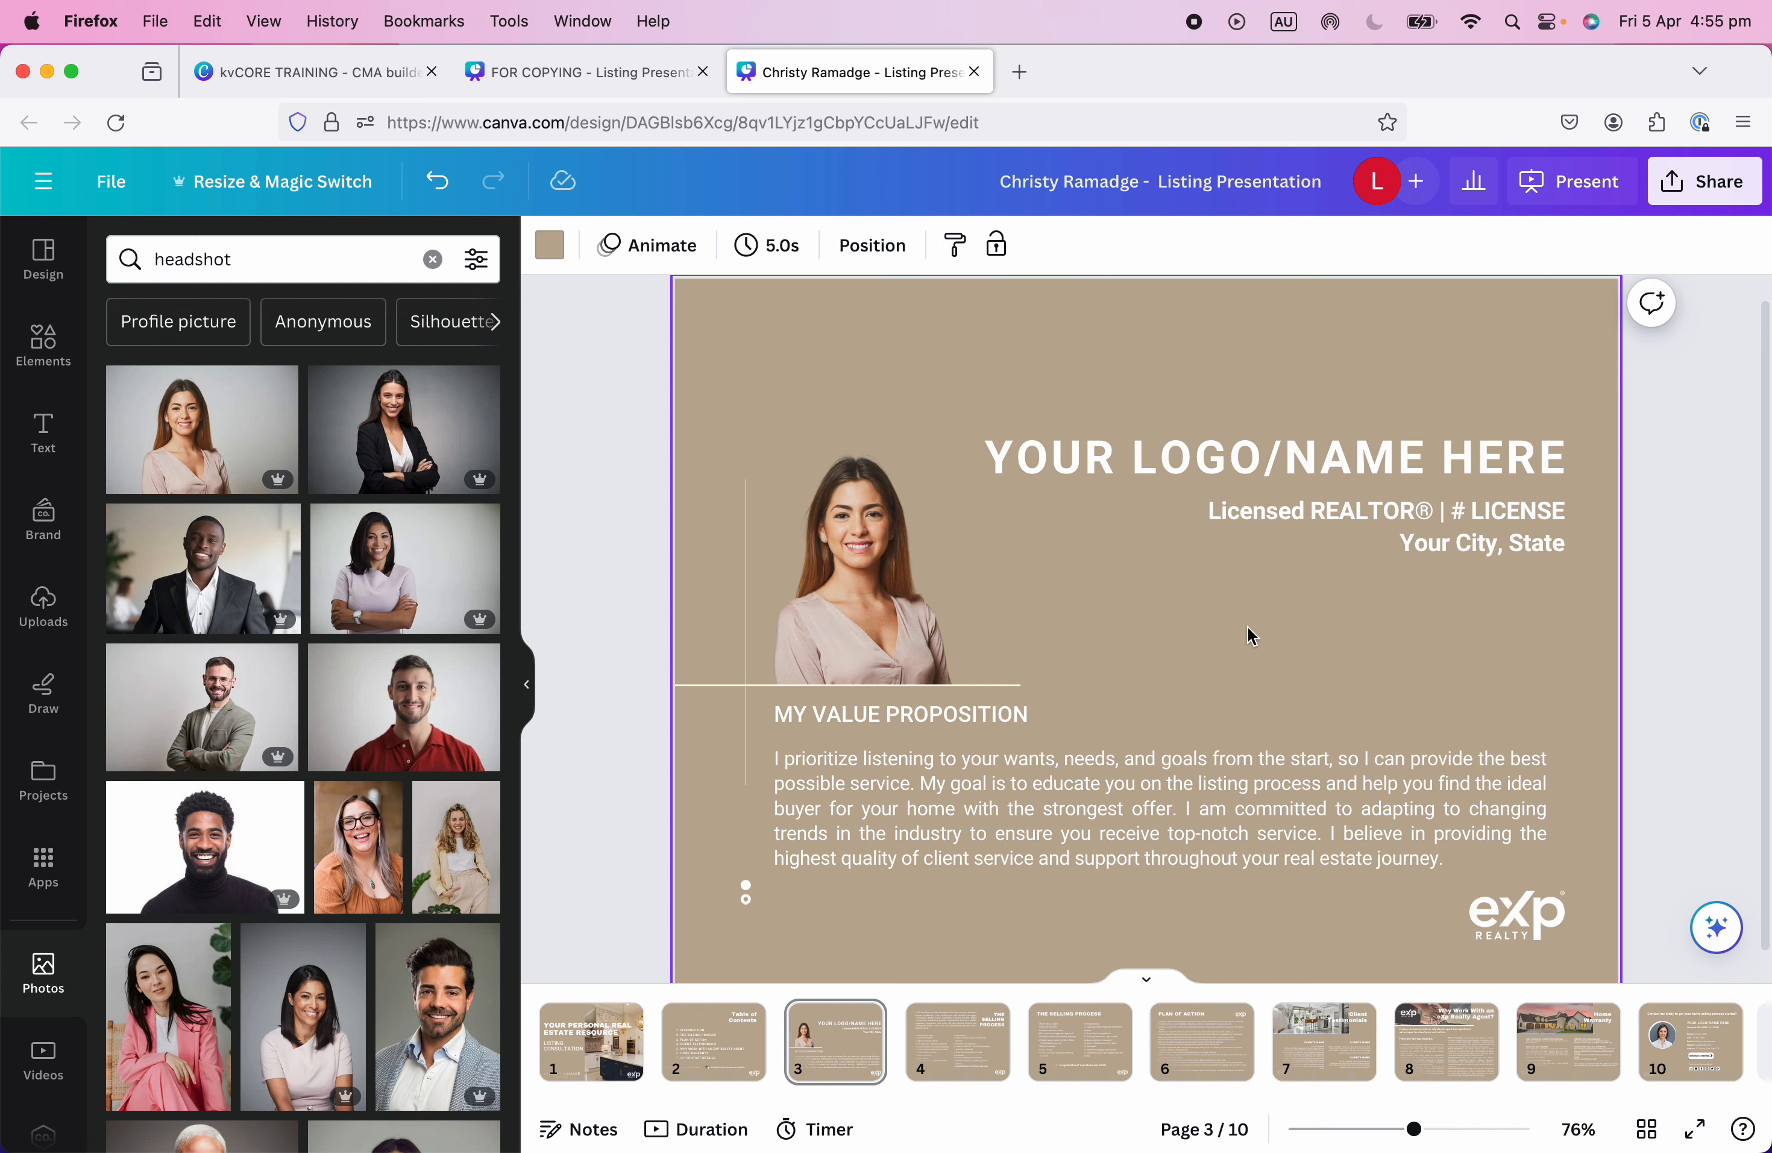
left_click(913, 541)
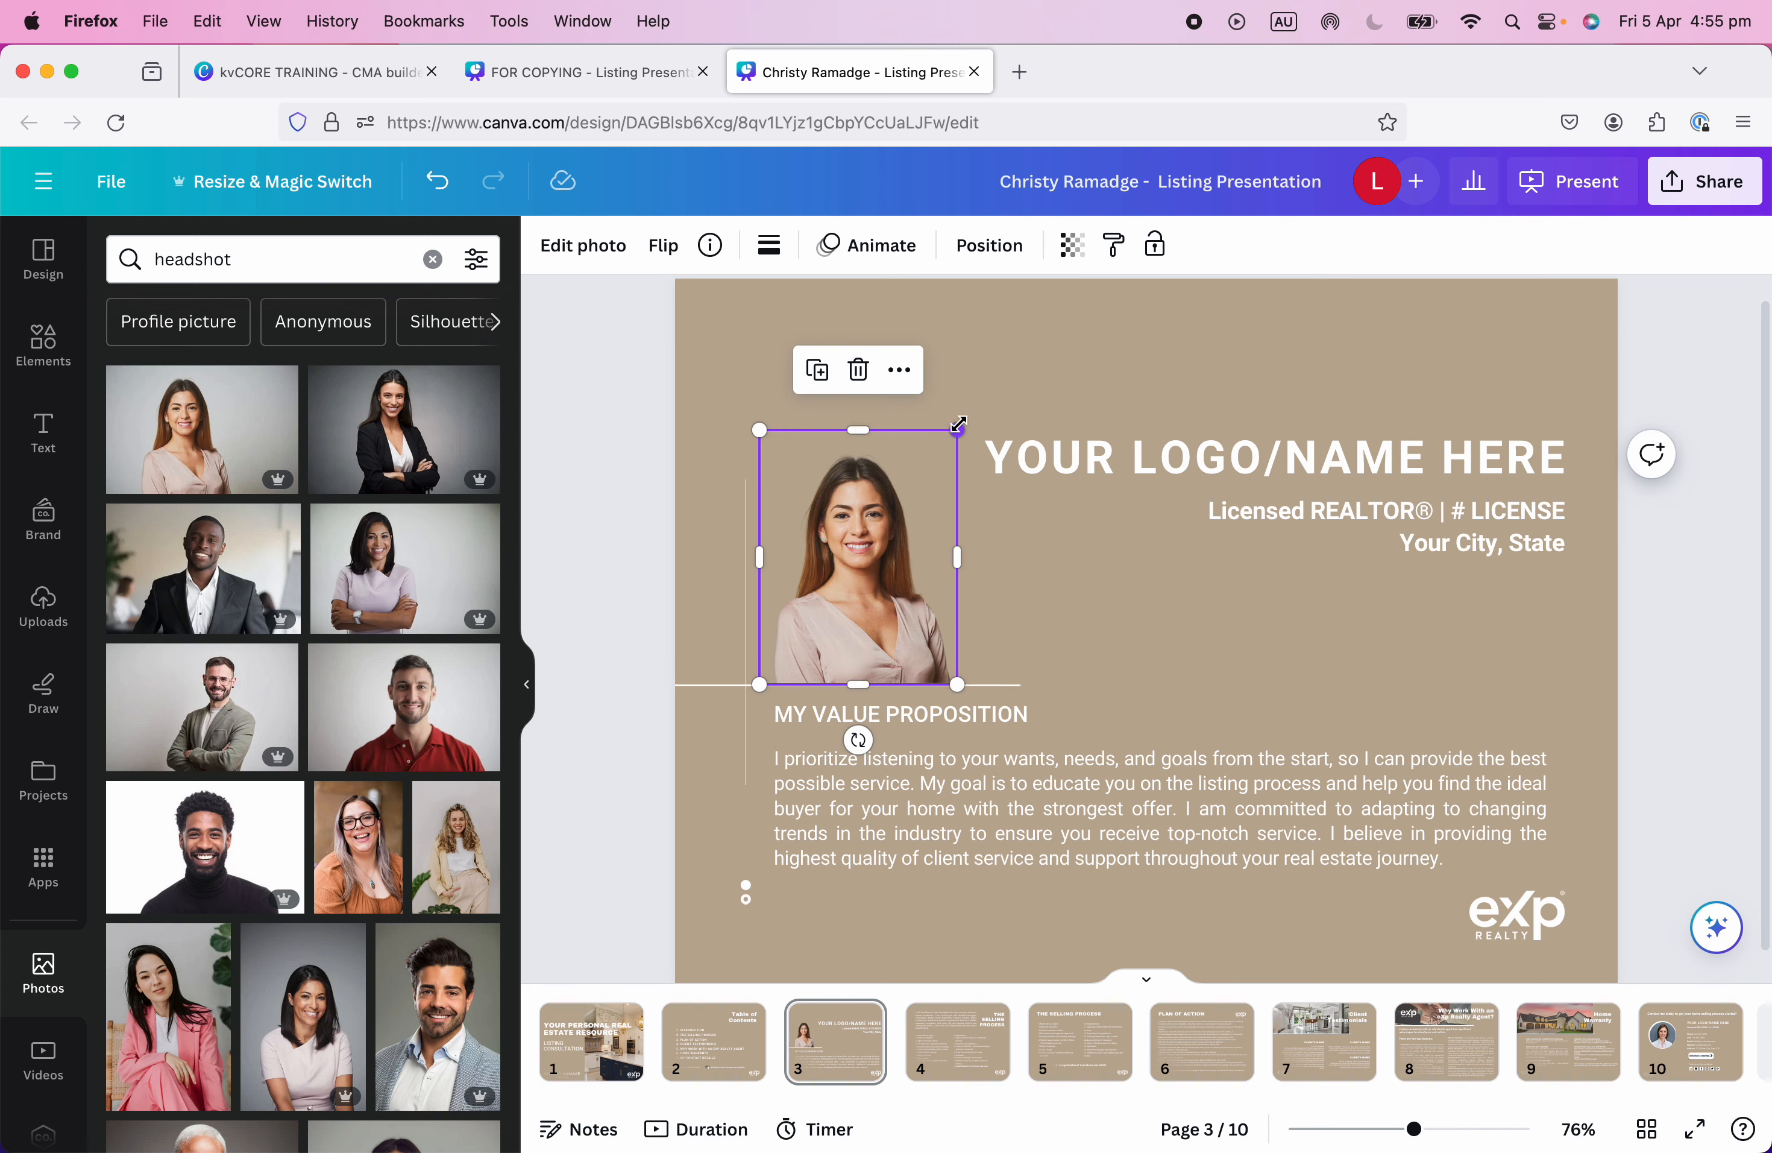
left_click_drag(961, 427, 1003, 397)
left_click_drag(911, 557, 902, 558)
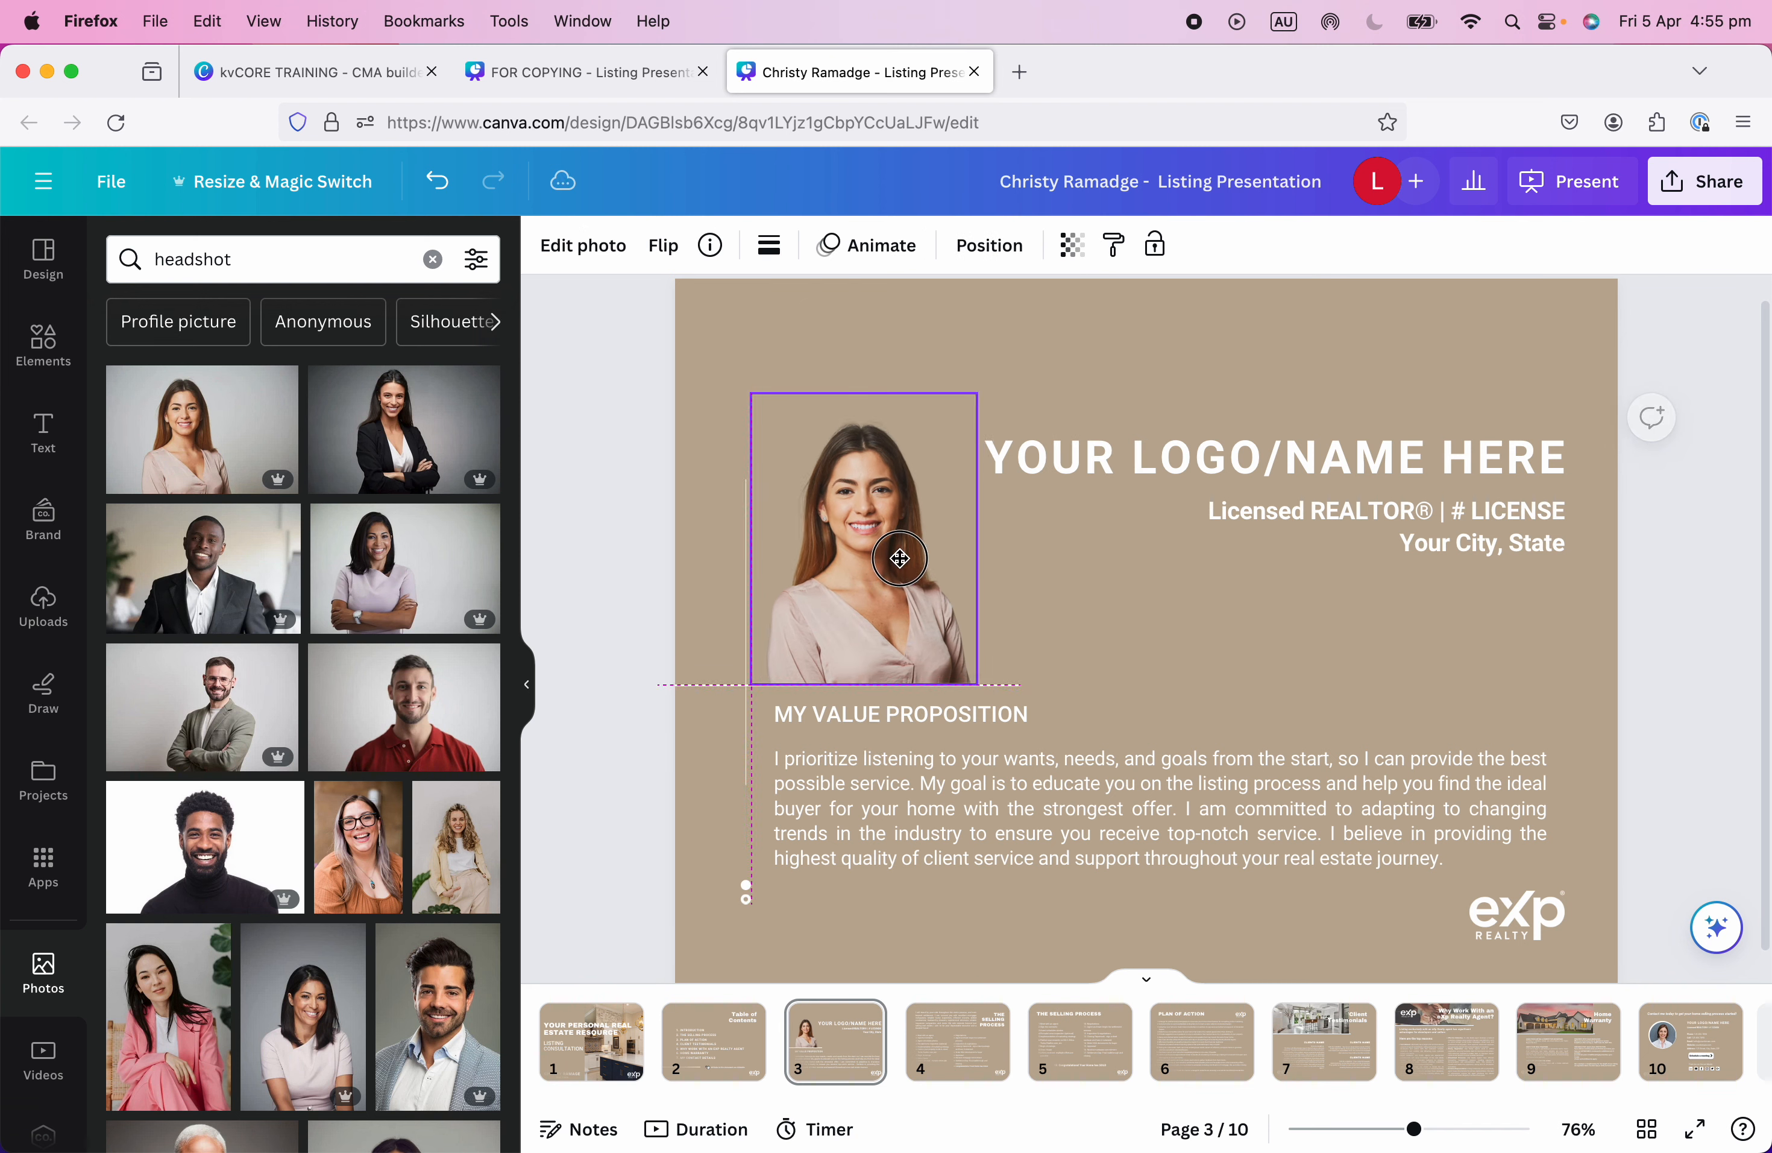
left_click(1143, 633)
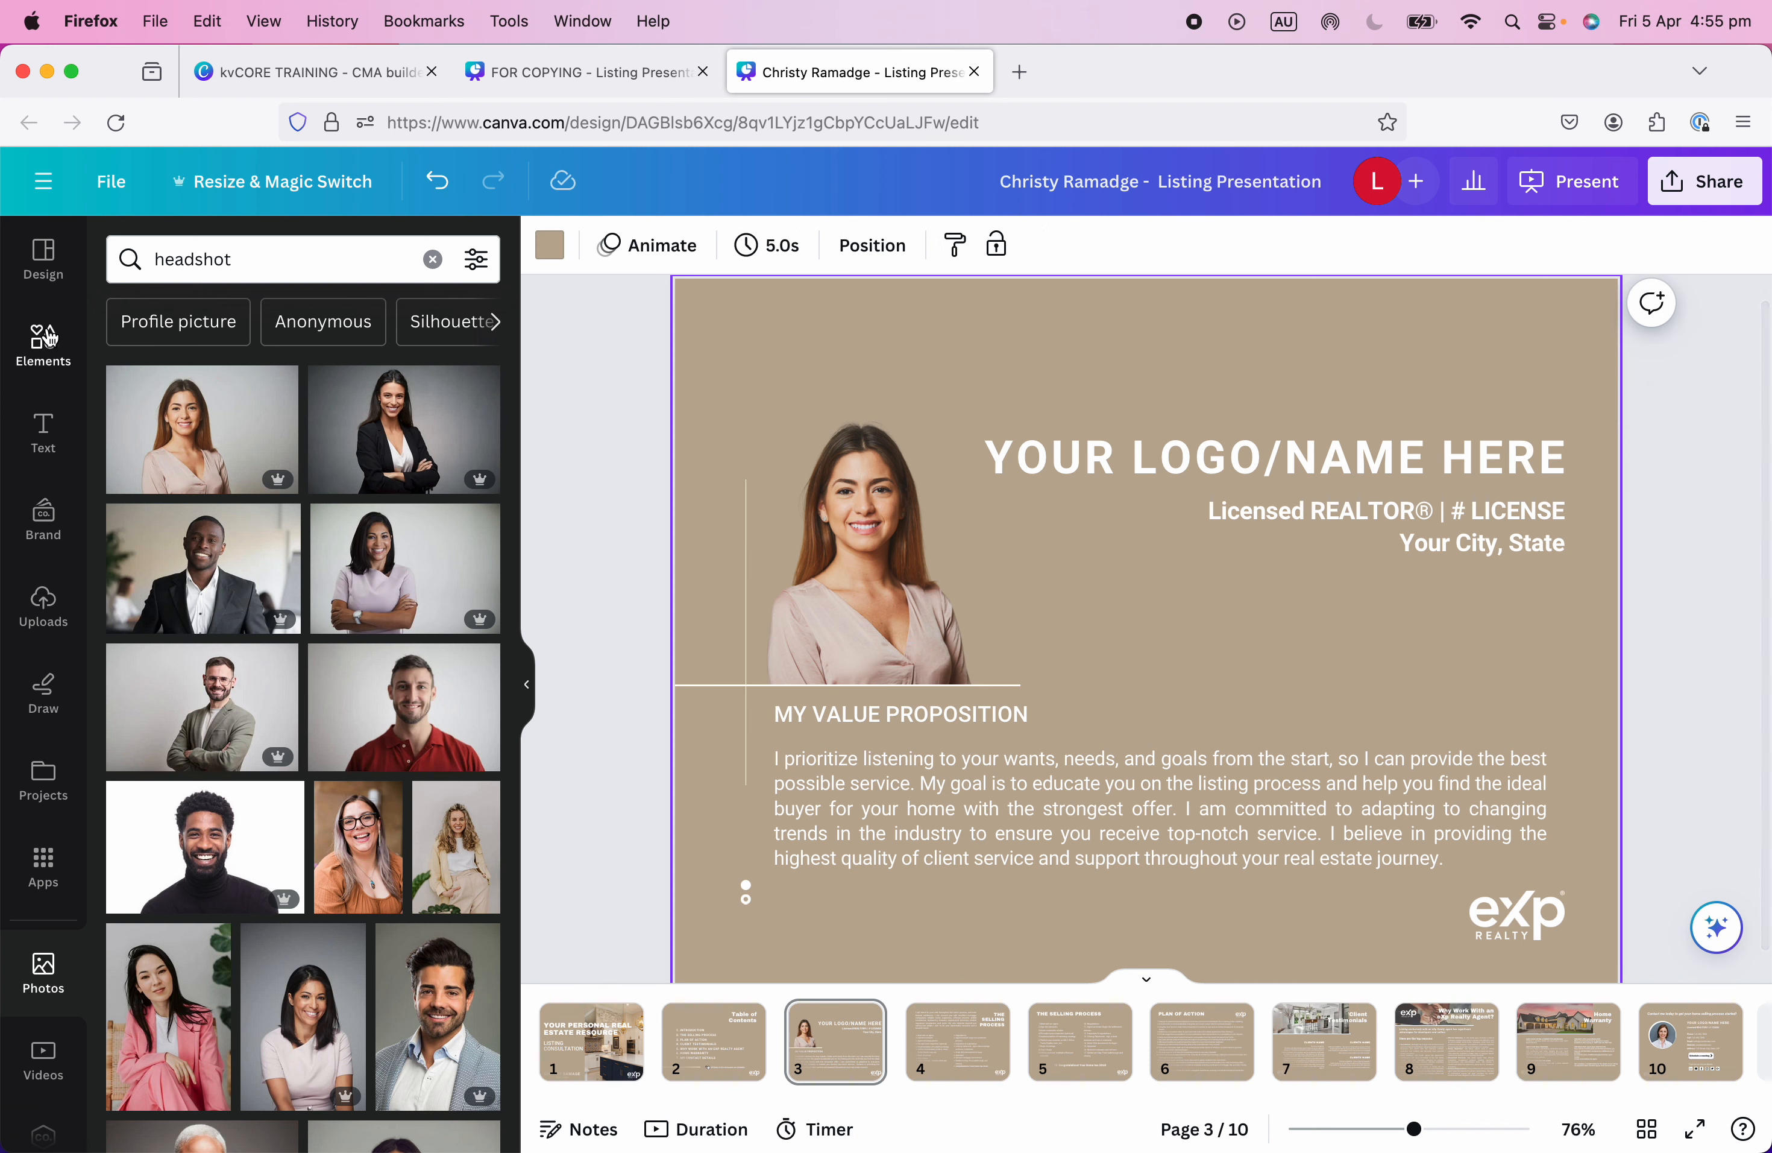
Search Elements for 'frame' and add a circle photo frame to page 3.
left_click(30, 341)
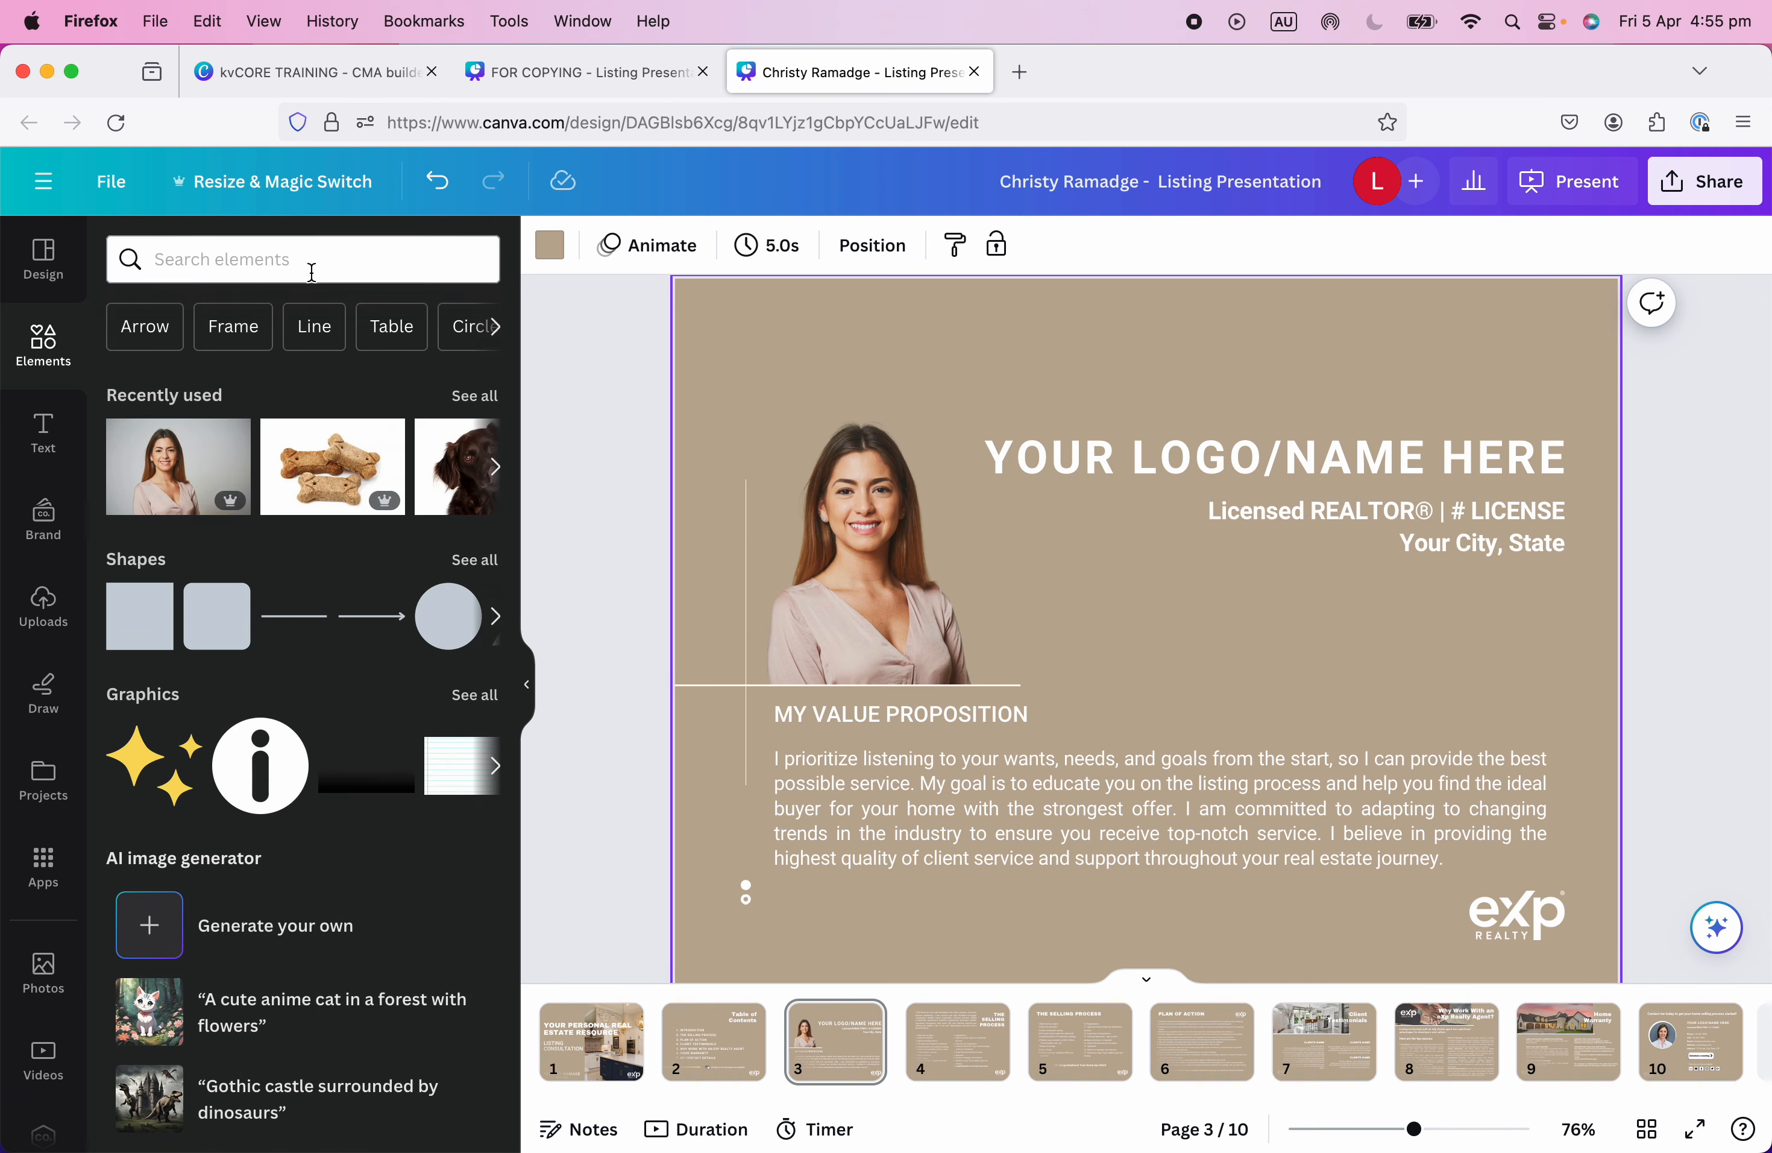
left_click(208, 335)
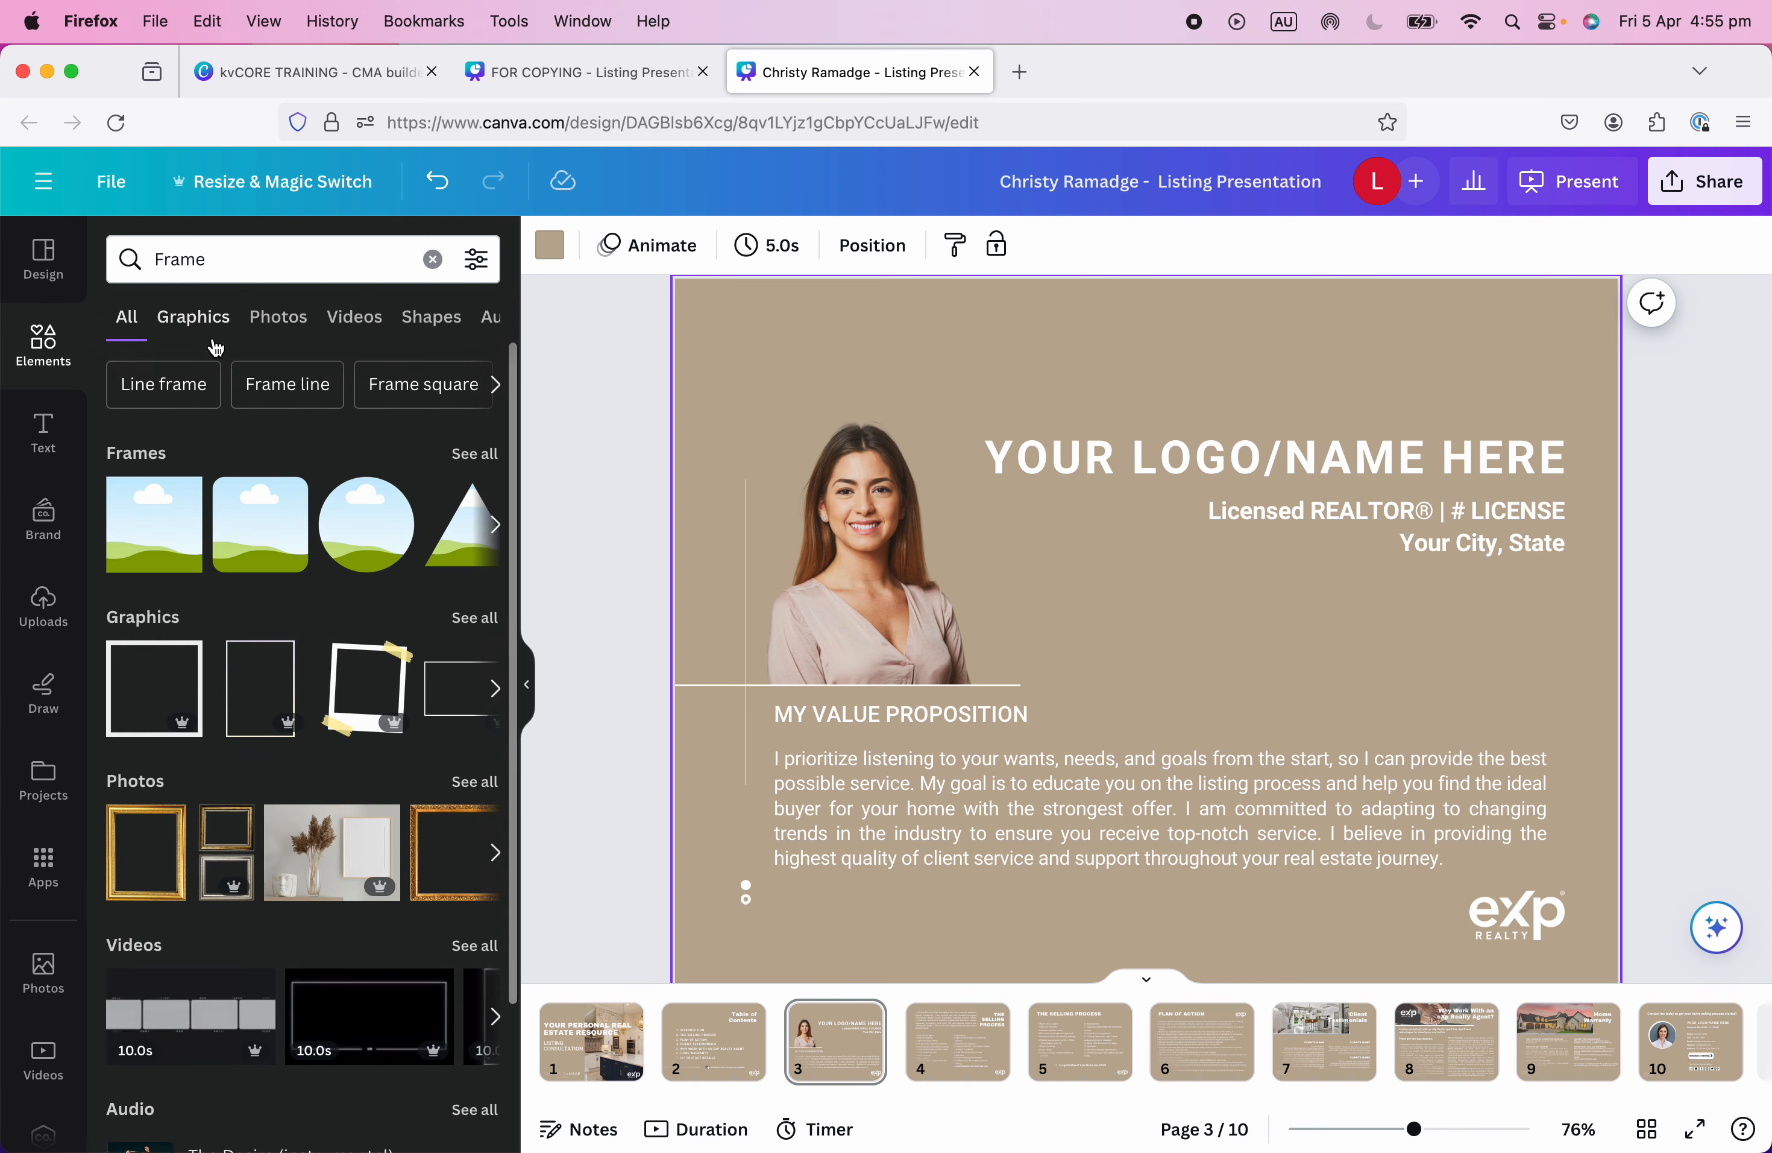
left_click(210, 259)
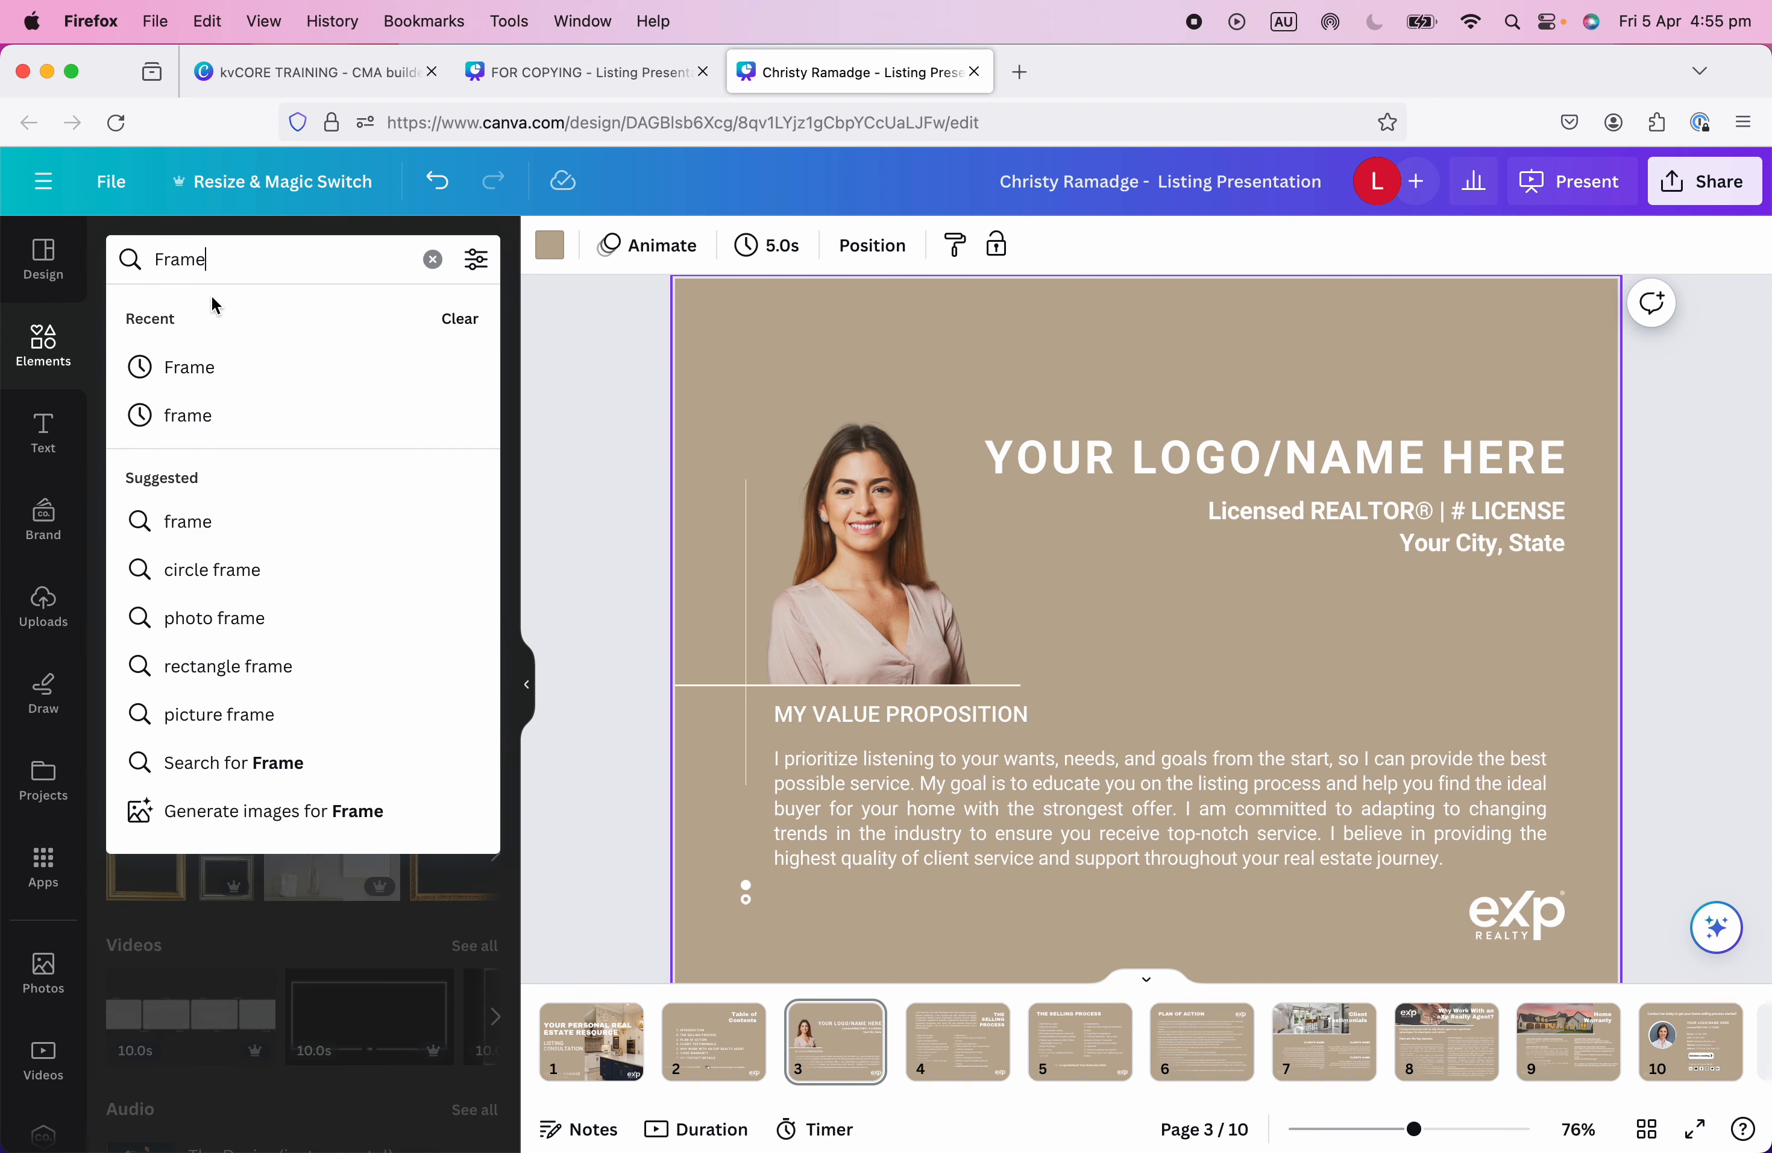
left_click(551, 330)
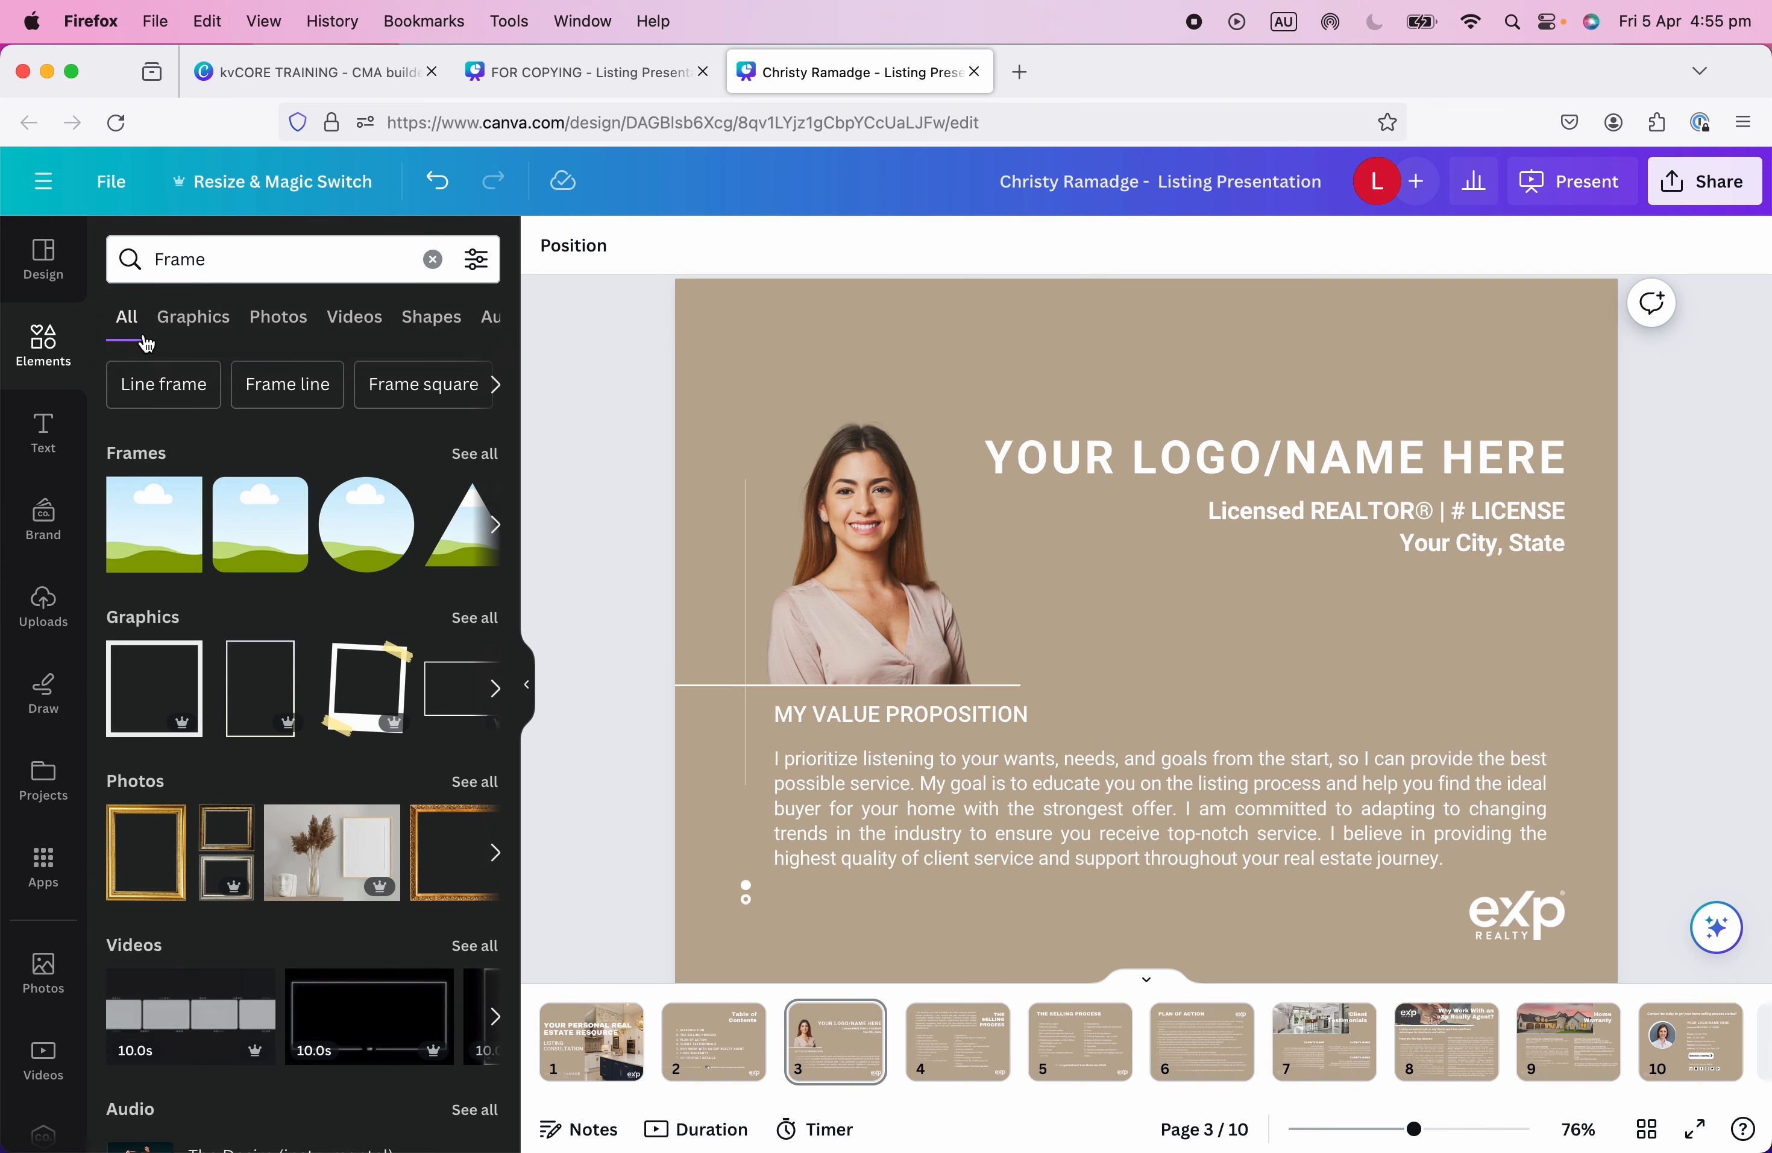
double_click(227, 245)
type("frame")
key("Return")
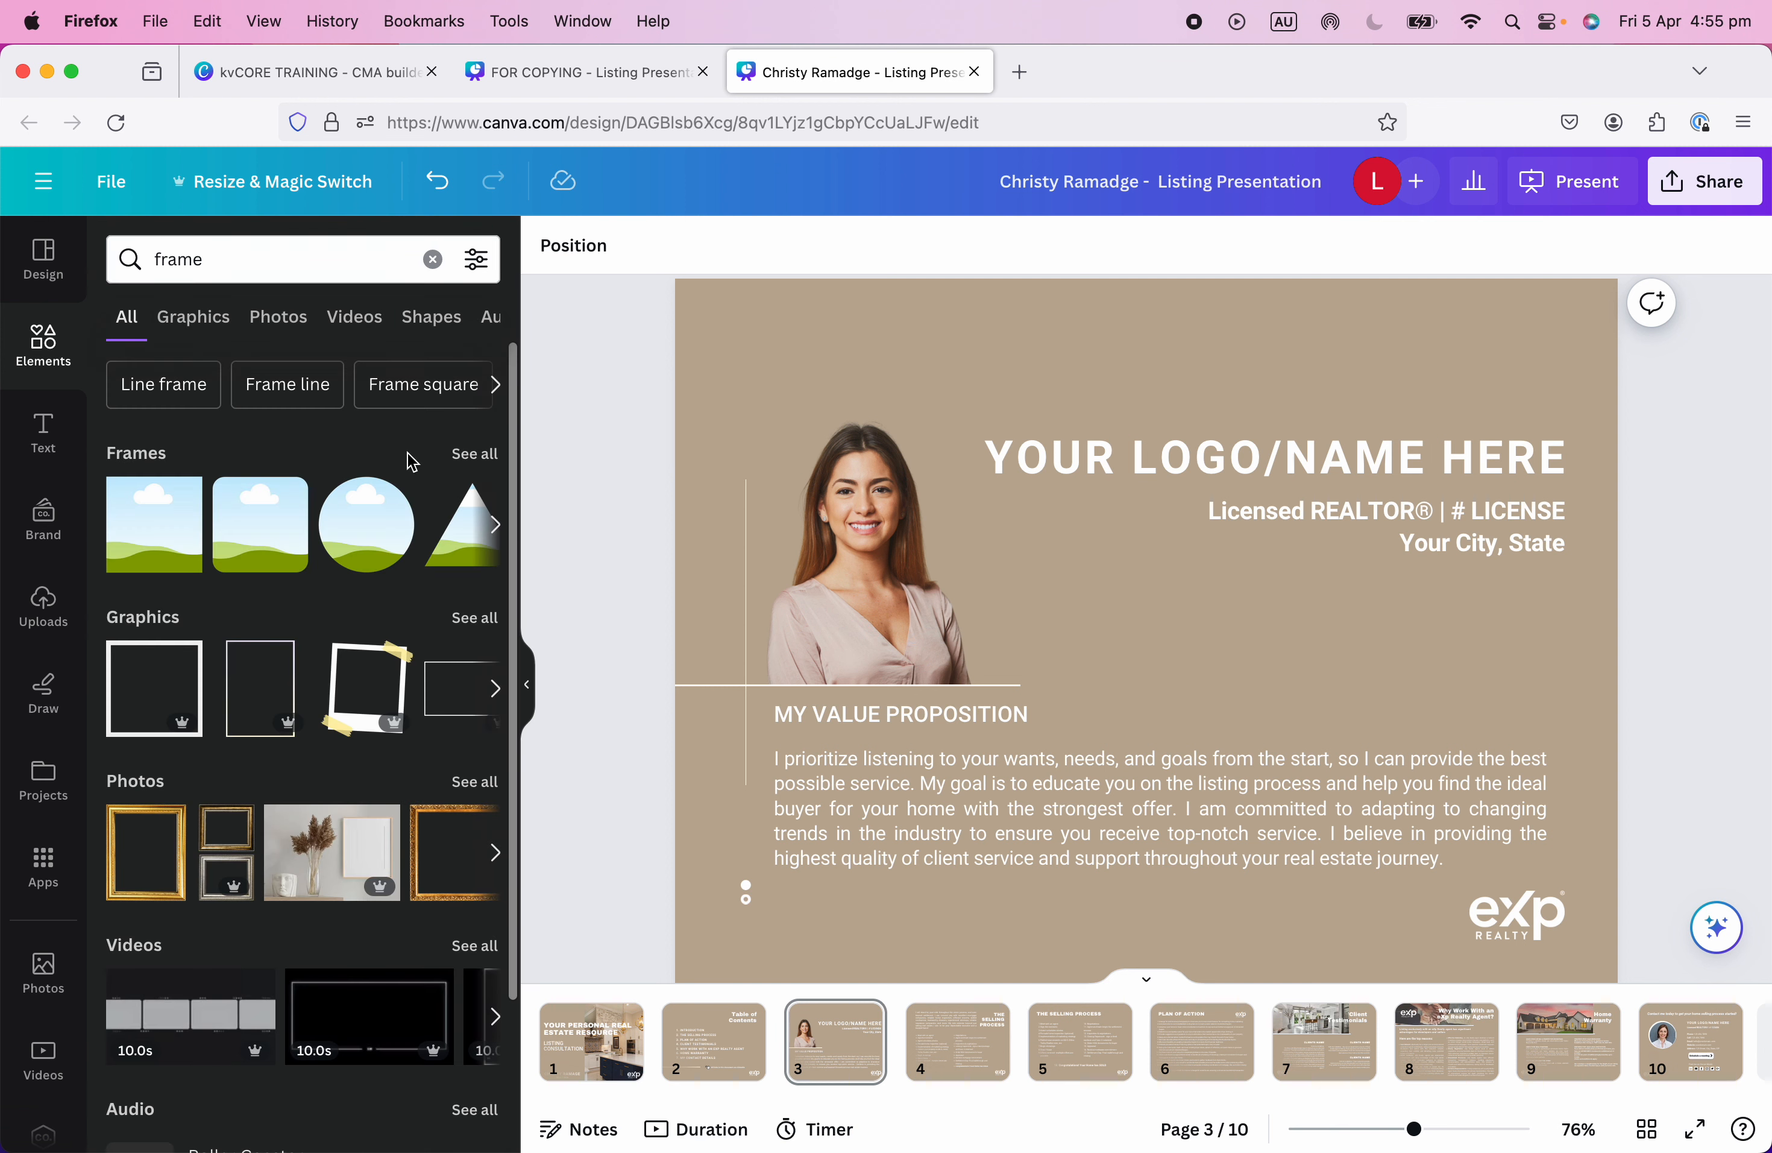
left_click(476, 454)
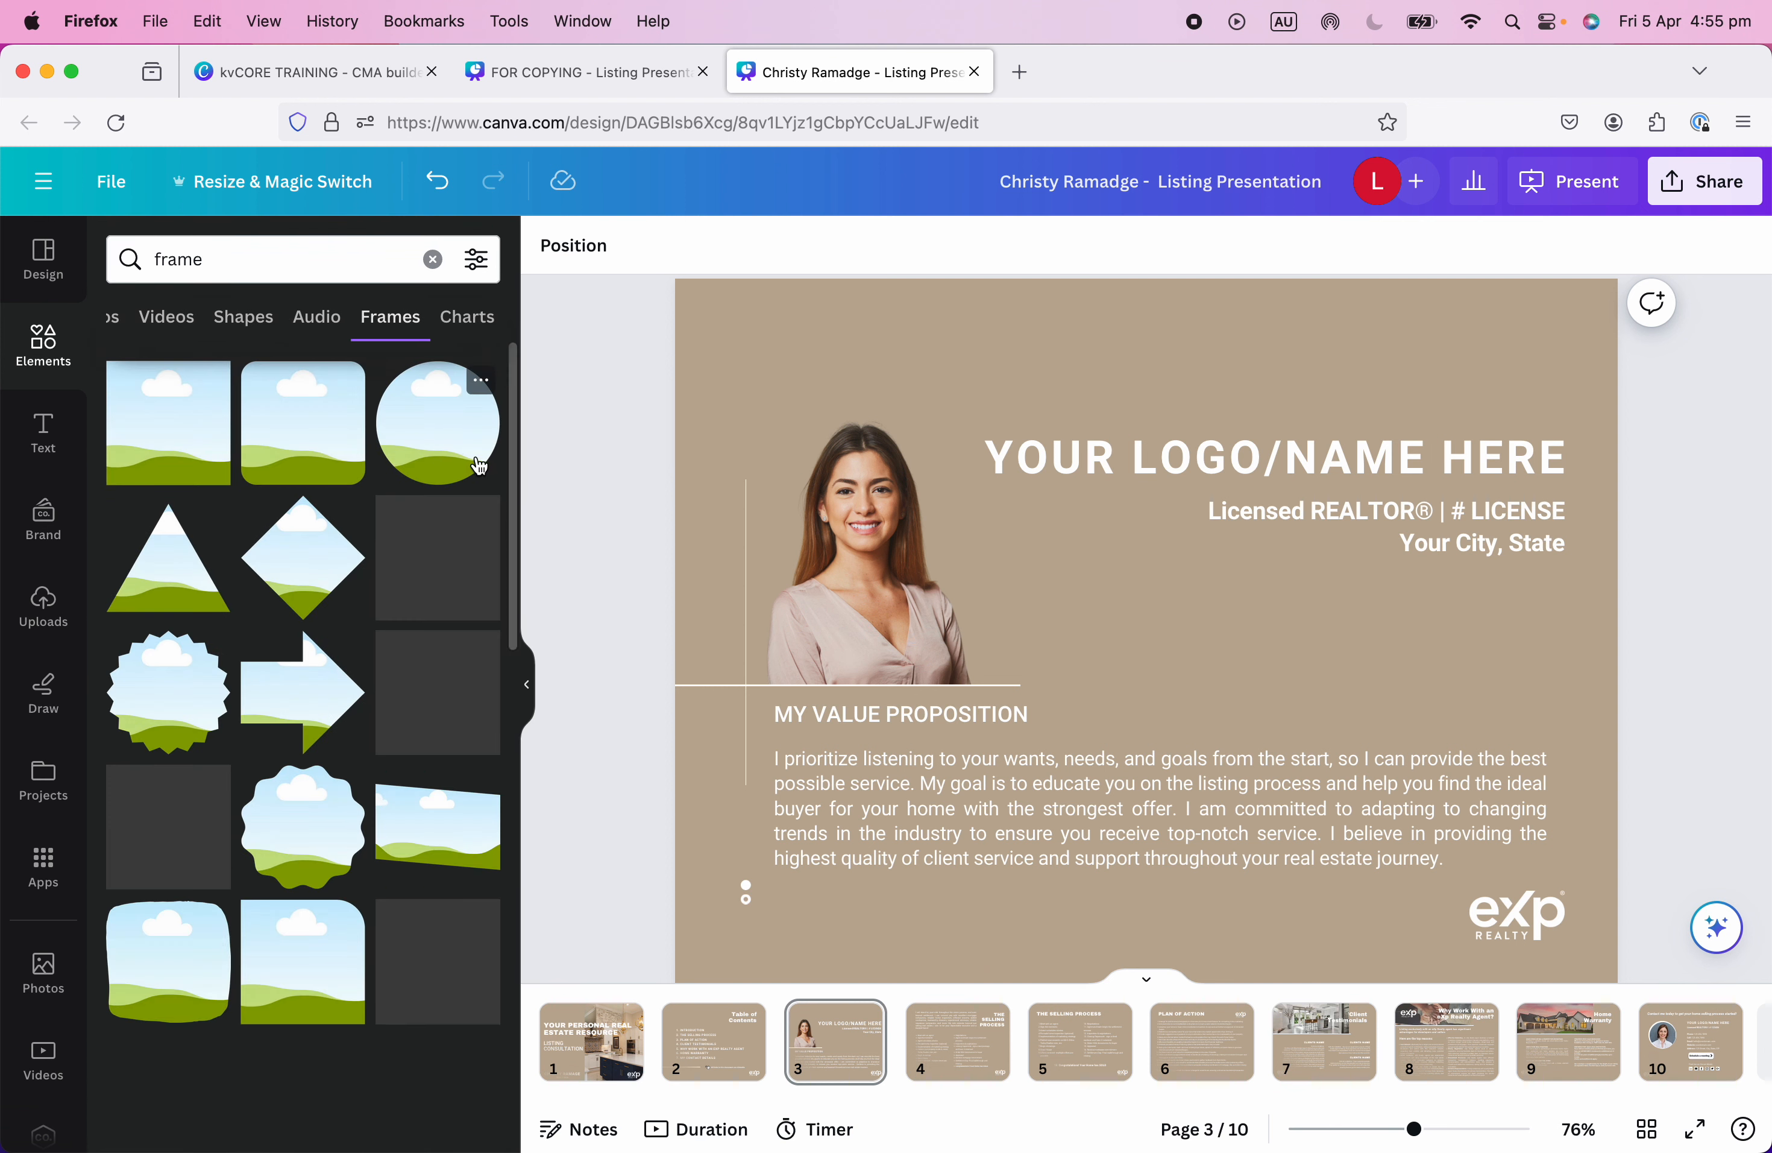
left_click(447, 410)
Drop the headshot into the circle frame, shrink it and place it above MY VALUE PROPOSITION.
left_click_drag(873, 614, 912, 533)
left_click_drag(1097, 323, 958, 455)
left_click_drag(839, 587, 862, 589)
left_click(1159, 633)
left_click(868, 616)
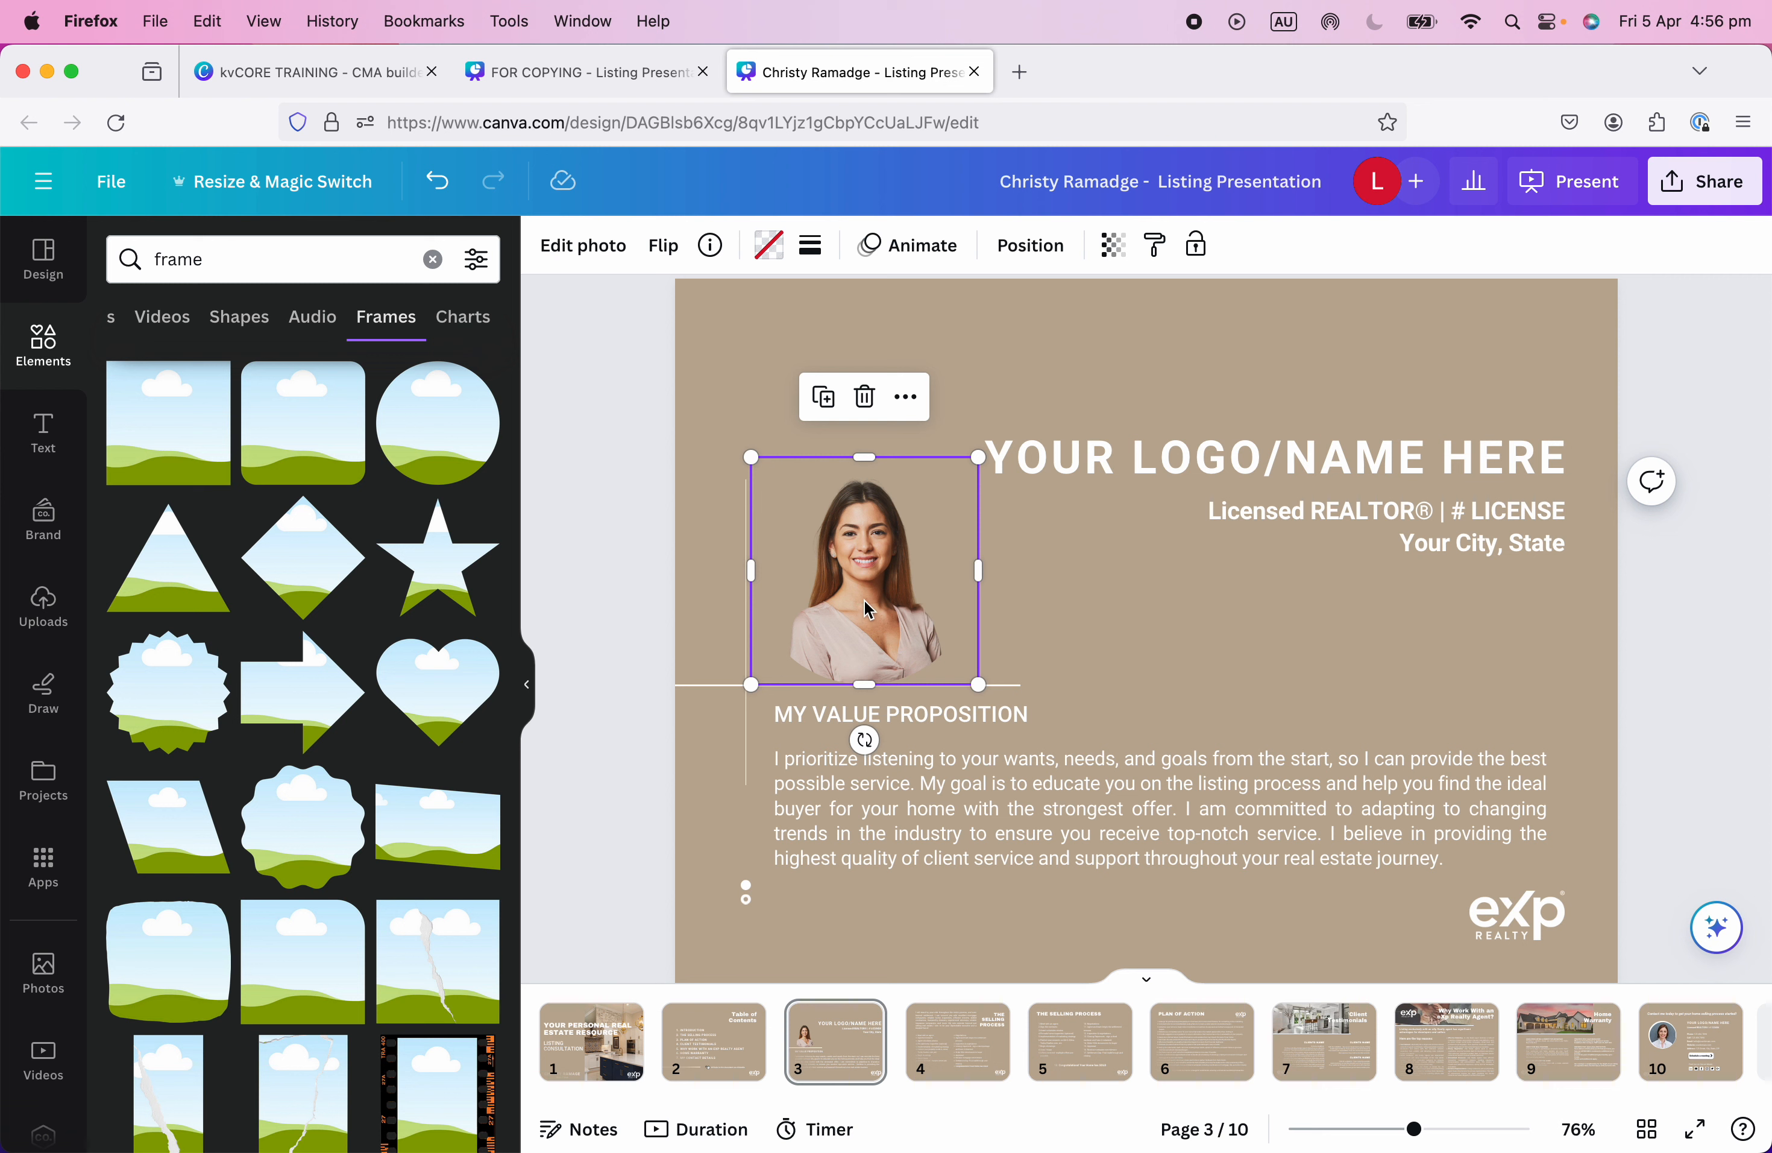
Remove the photo from the frame and swap the circle frame for a square frame.
key("Delete")
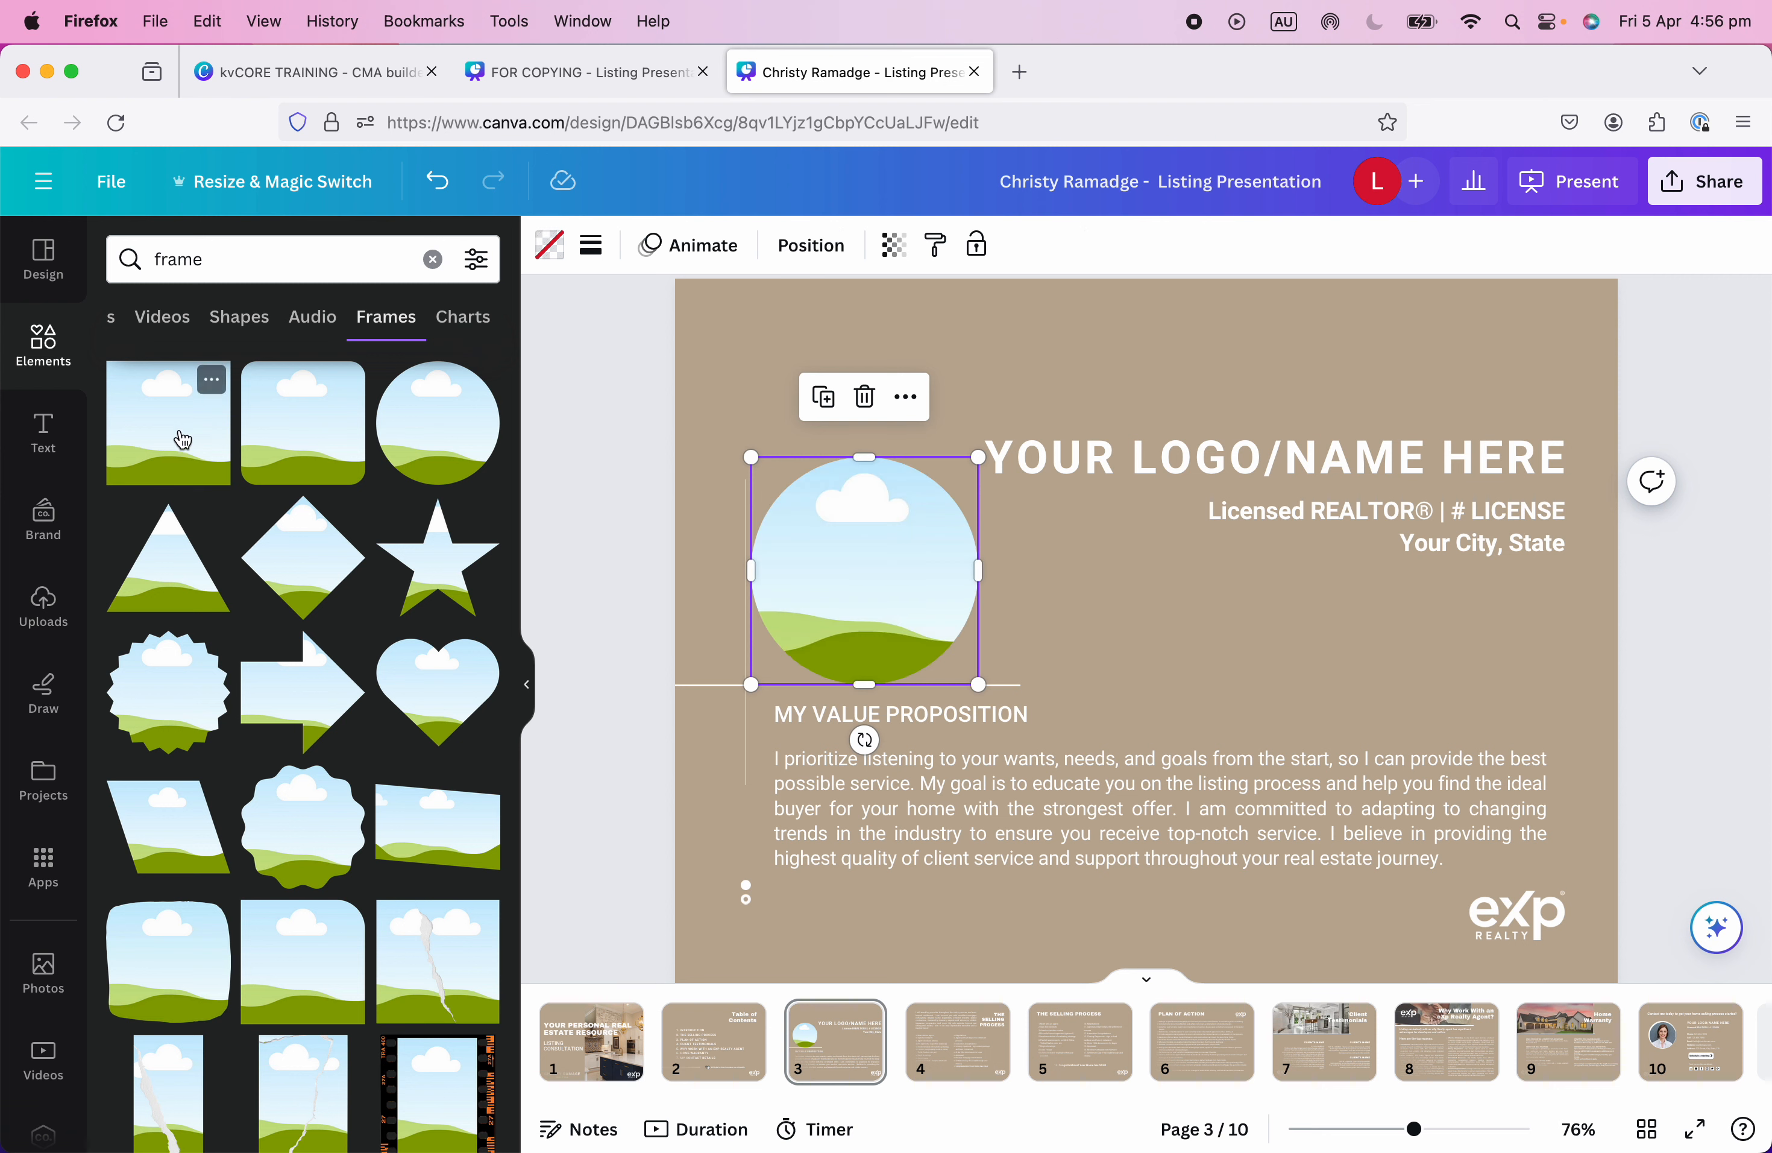
left_click(170, 448)
left_click(830, 629)
key("Delete")
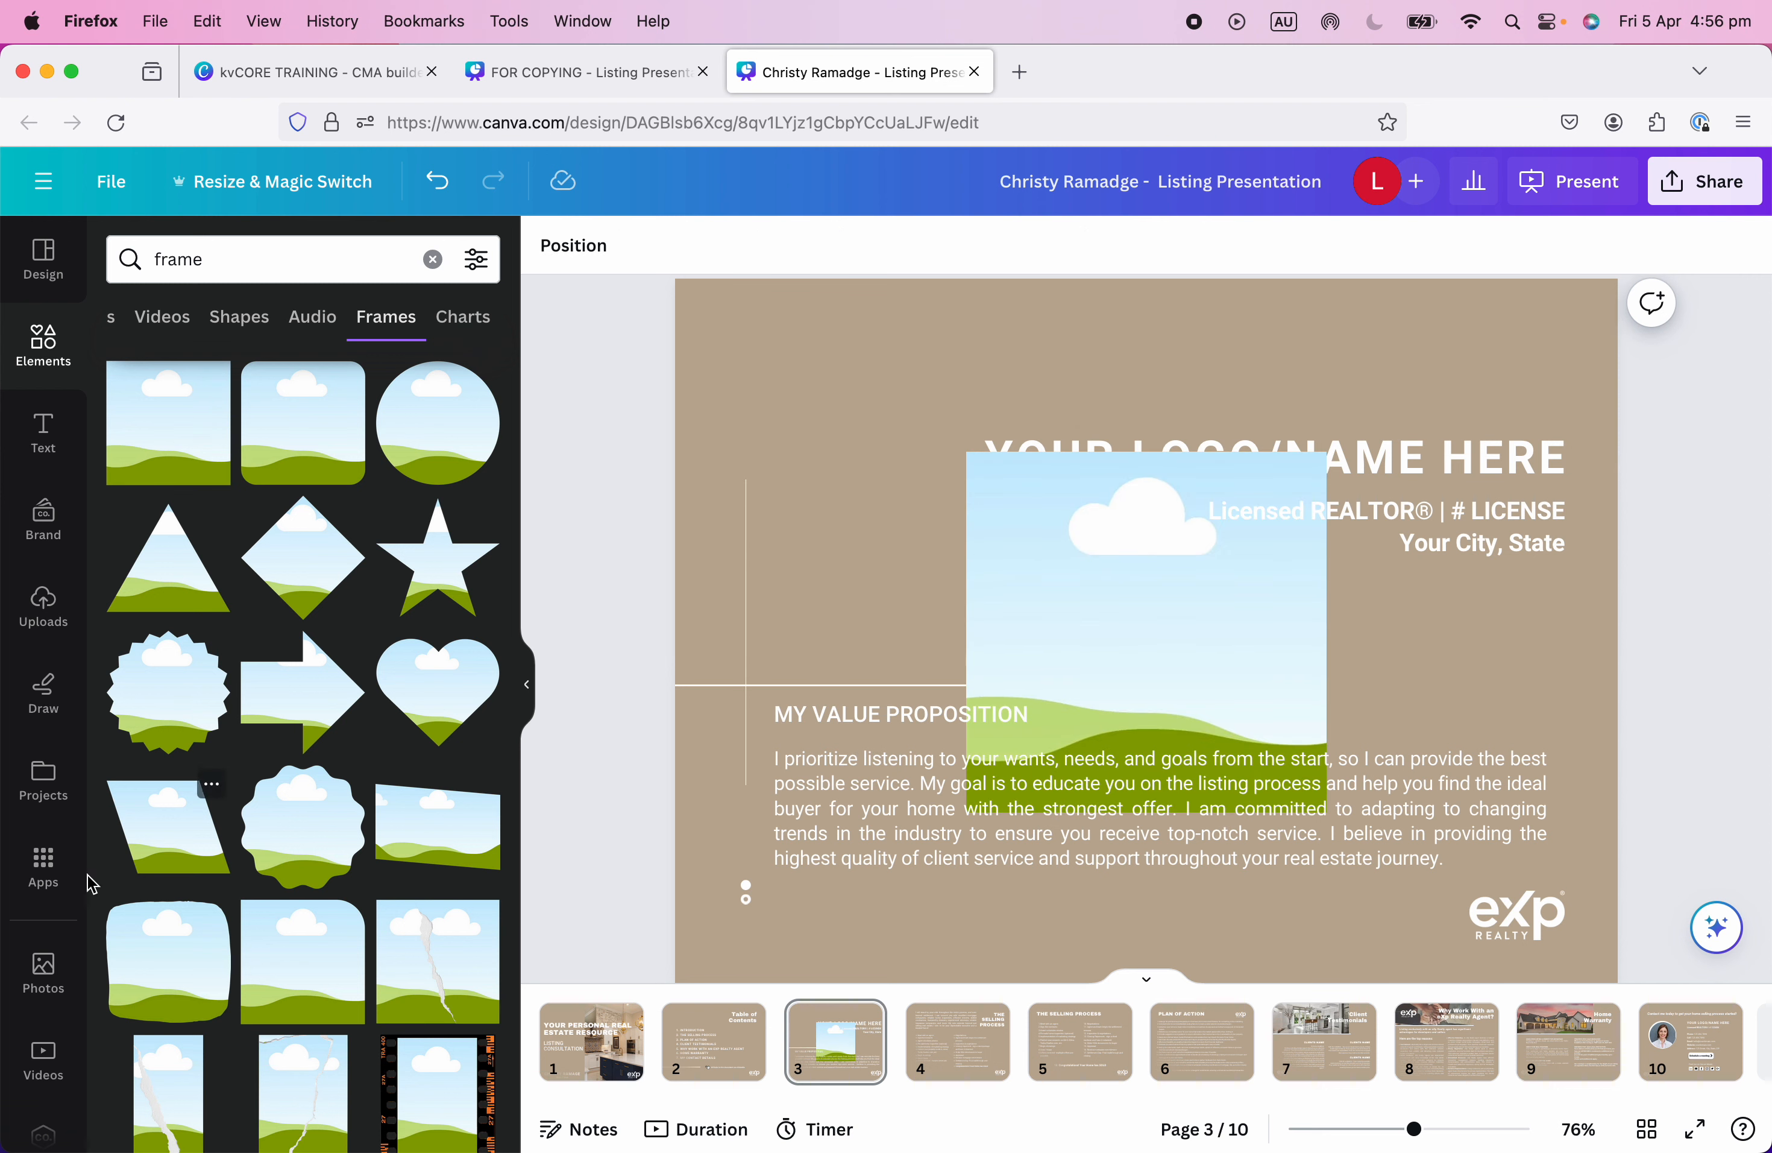
left_click(45, 960)
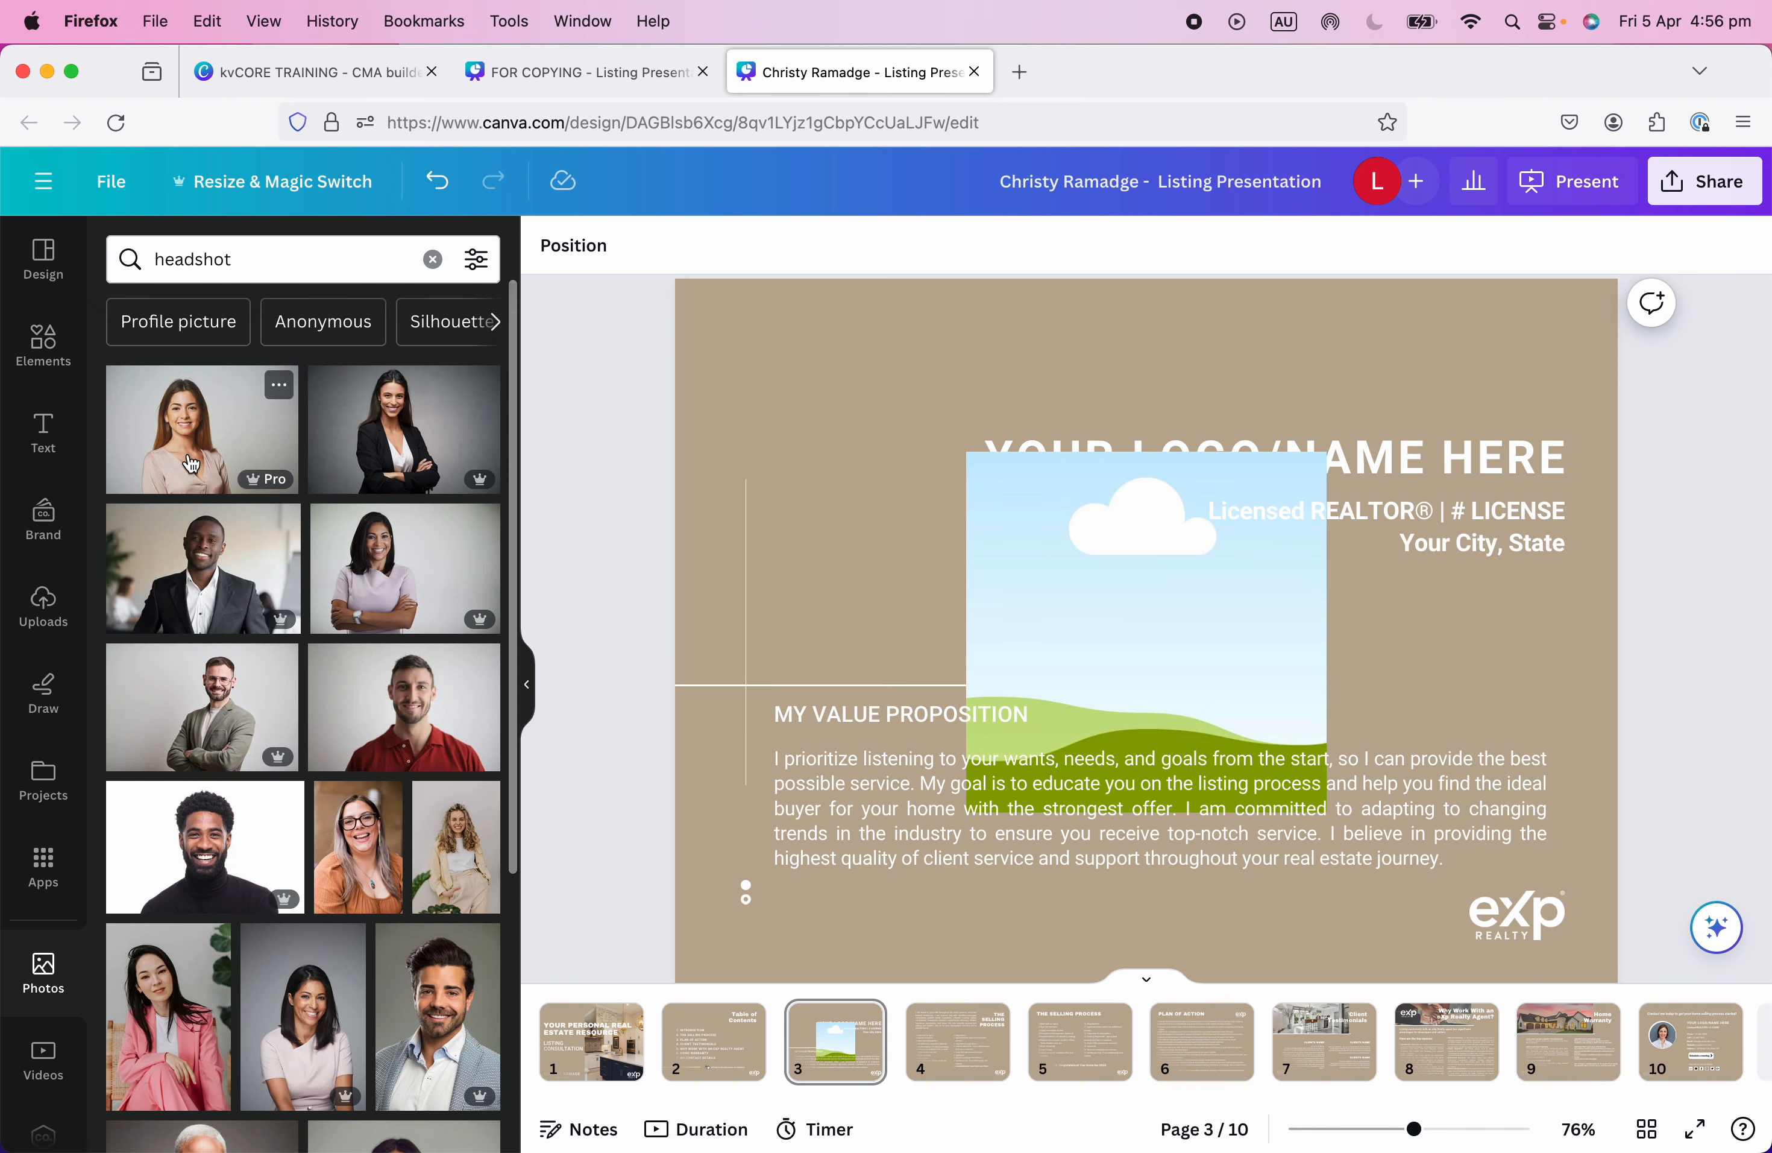
Fill the square frame with the beige-outfit headshot and shrink it to 240 by 240.
scroll(340, 704, "down", 5)
left_click_drag(502, 496, 973, 518)
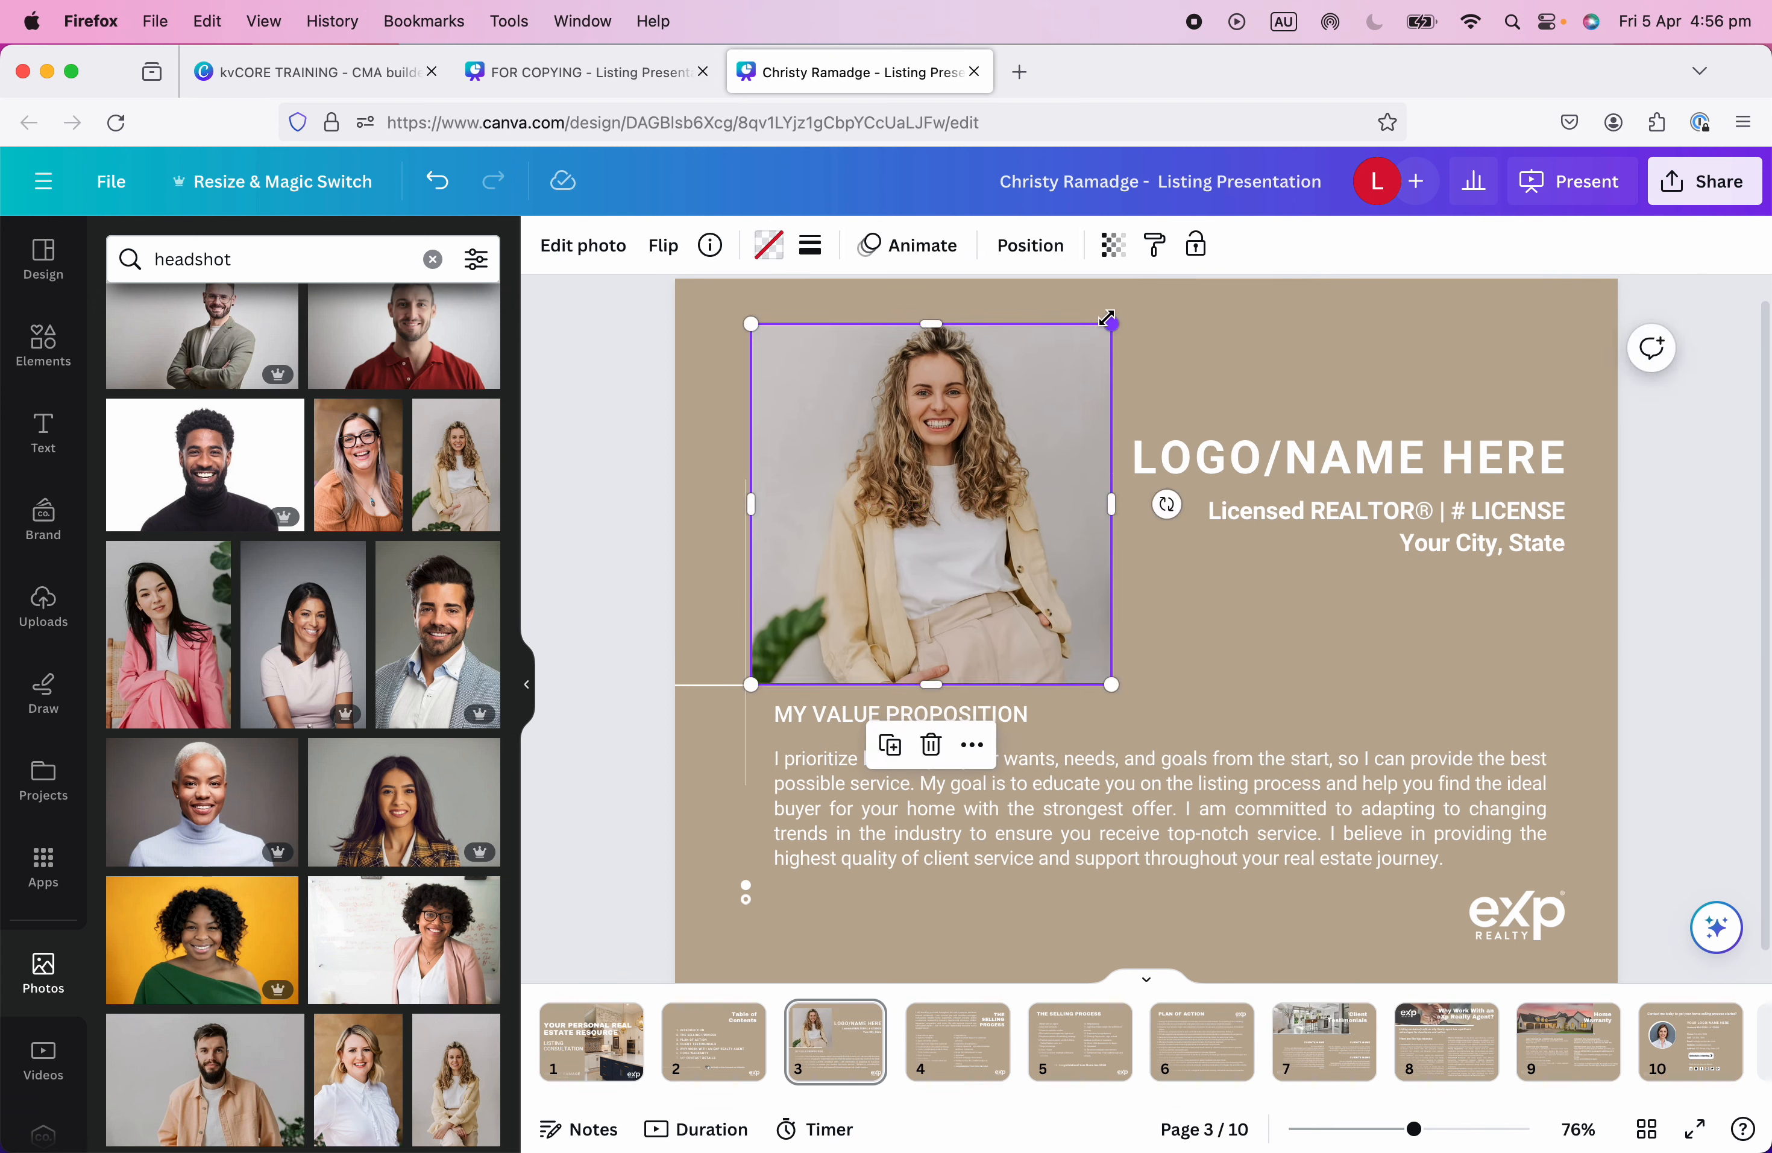
left_click_drag(1108, 320, 977, 457)
left_click_drag(855, 585, 856, 592)
left_click(1088, 613)
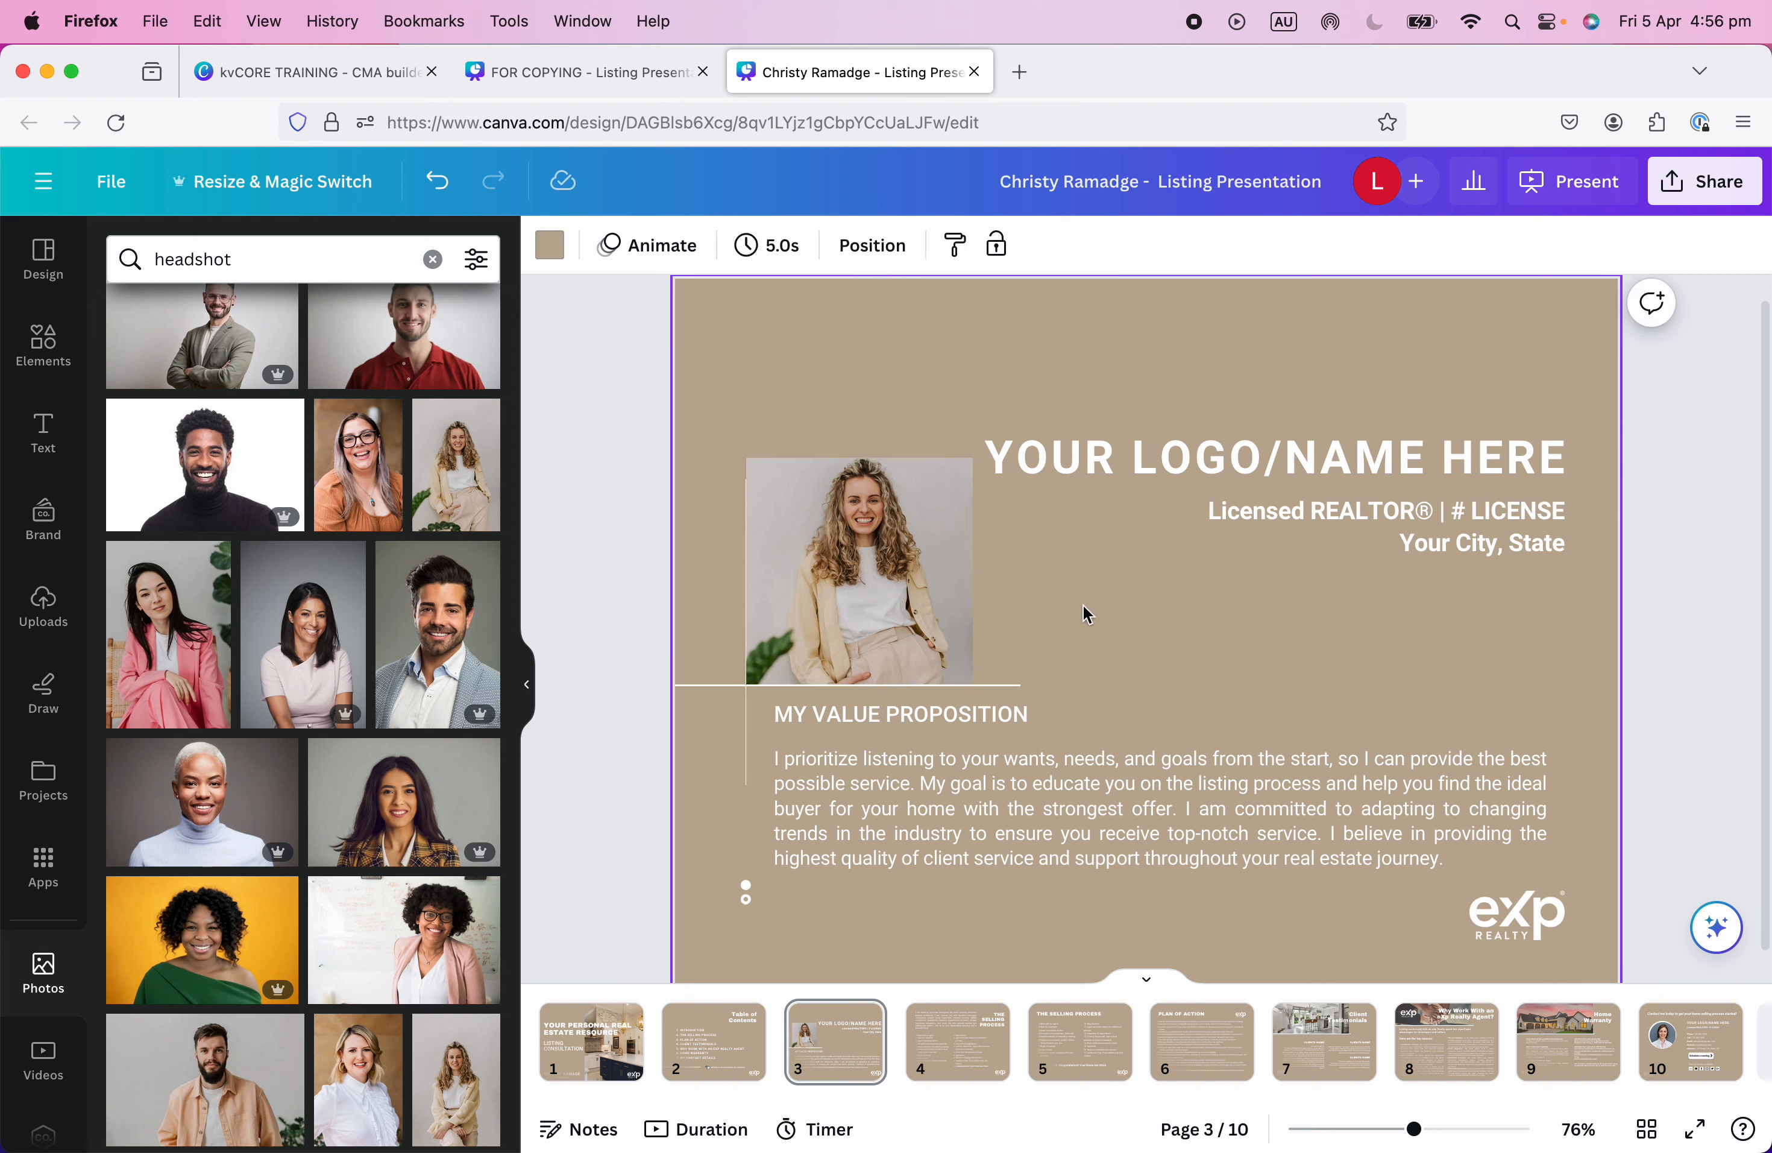
left_click(928, 602)
left_click_drag(975, 458, 951, 479)
left_click(1039, 571)
Delete the framed photo and then the empty square frame.
left_click(800, 594)
left_click(1097, 544)
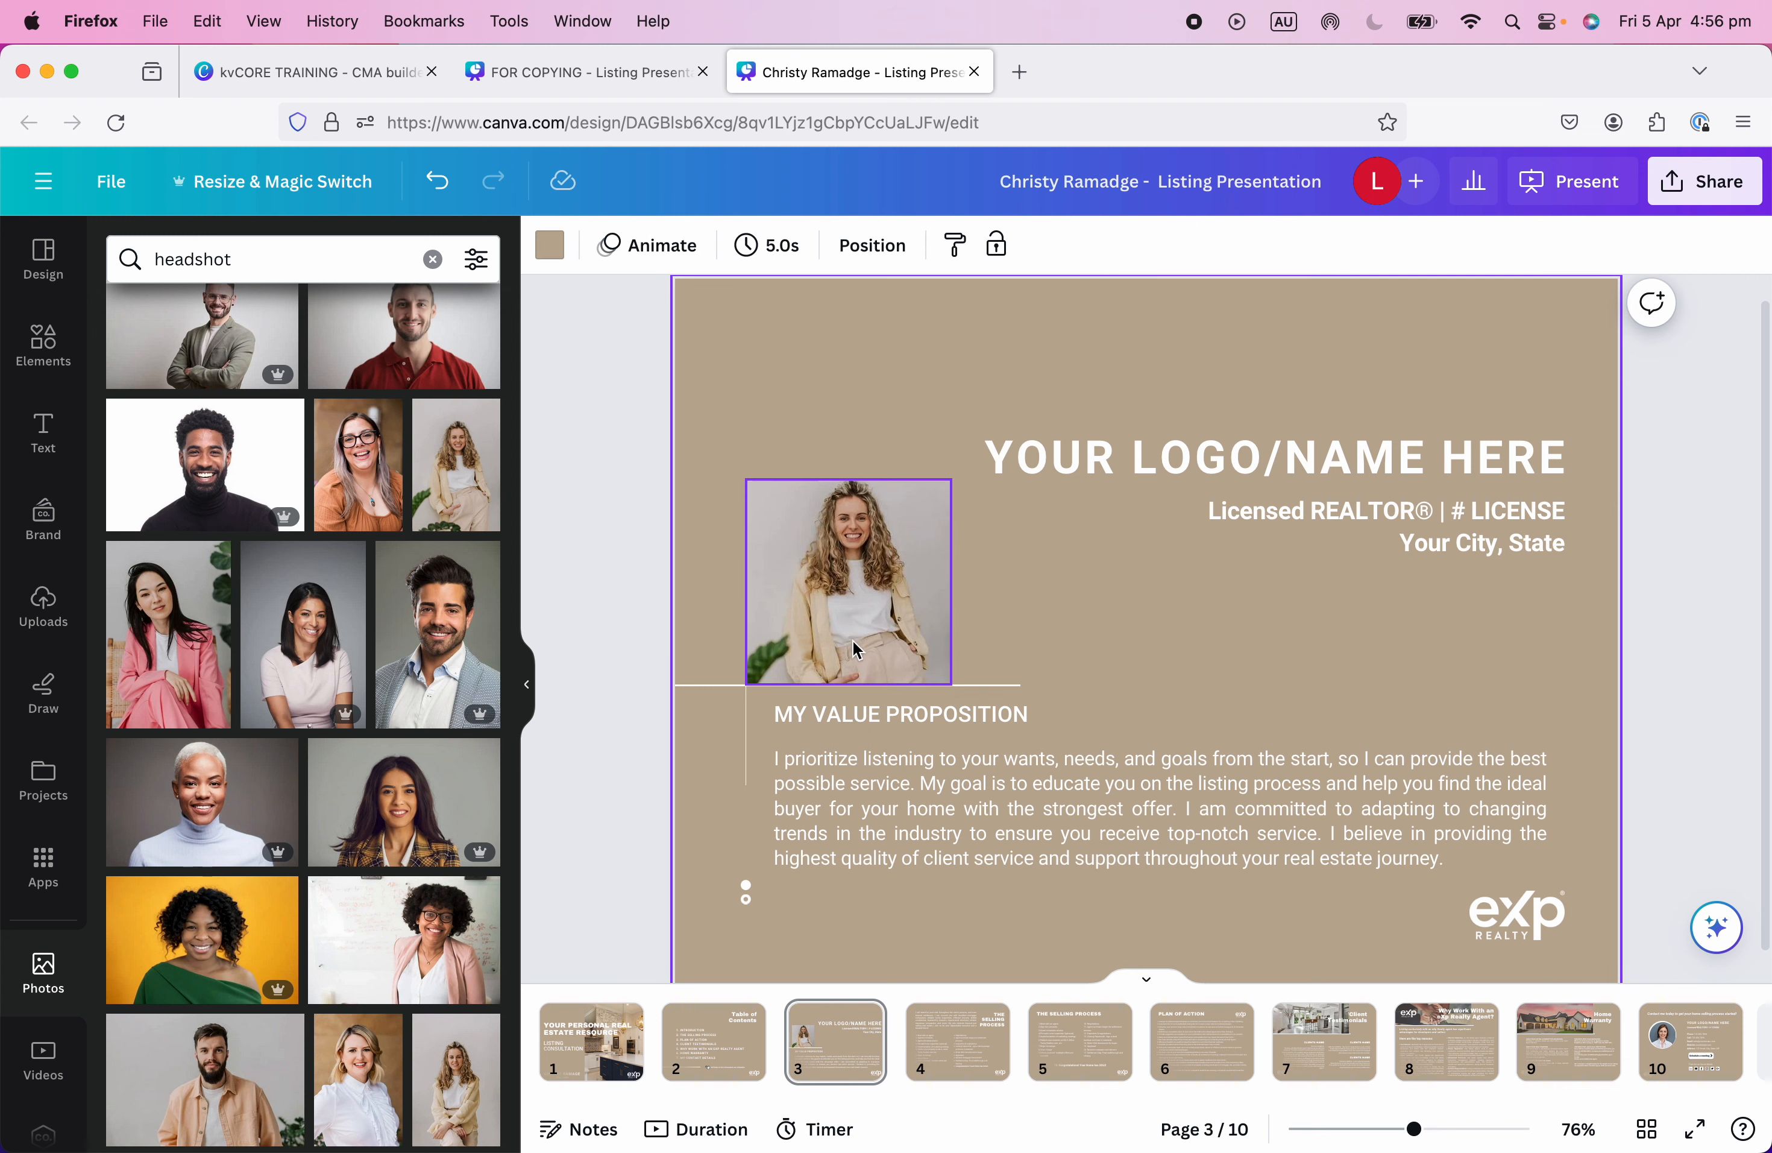
left_click(857, 650)
key("Delete")
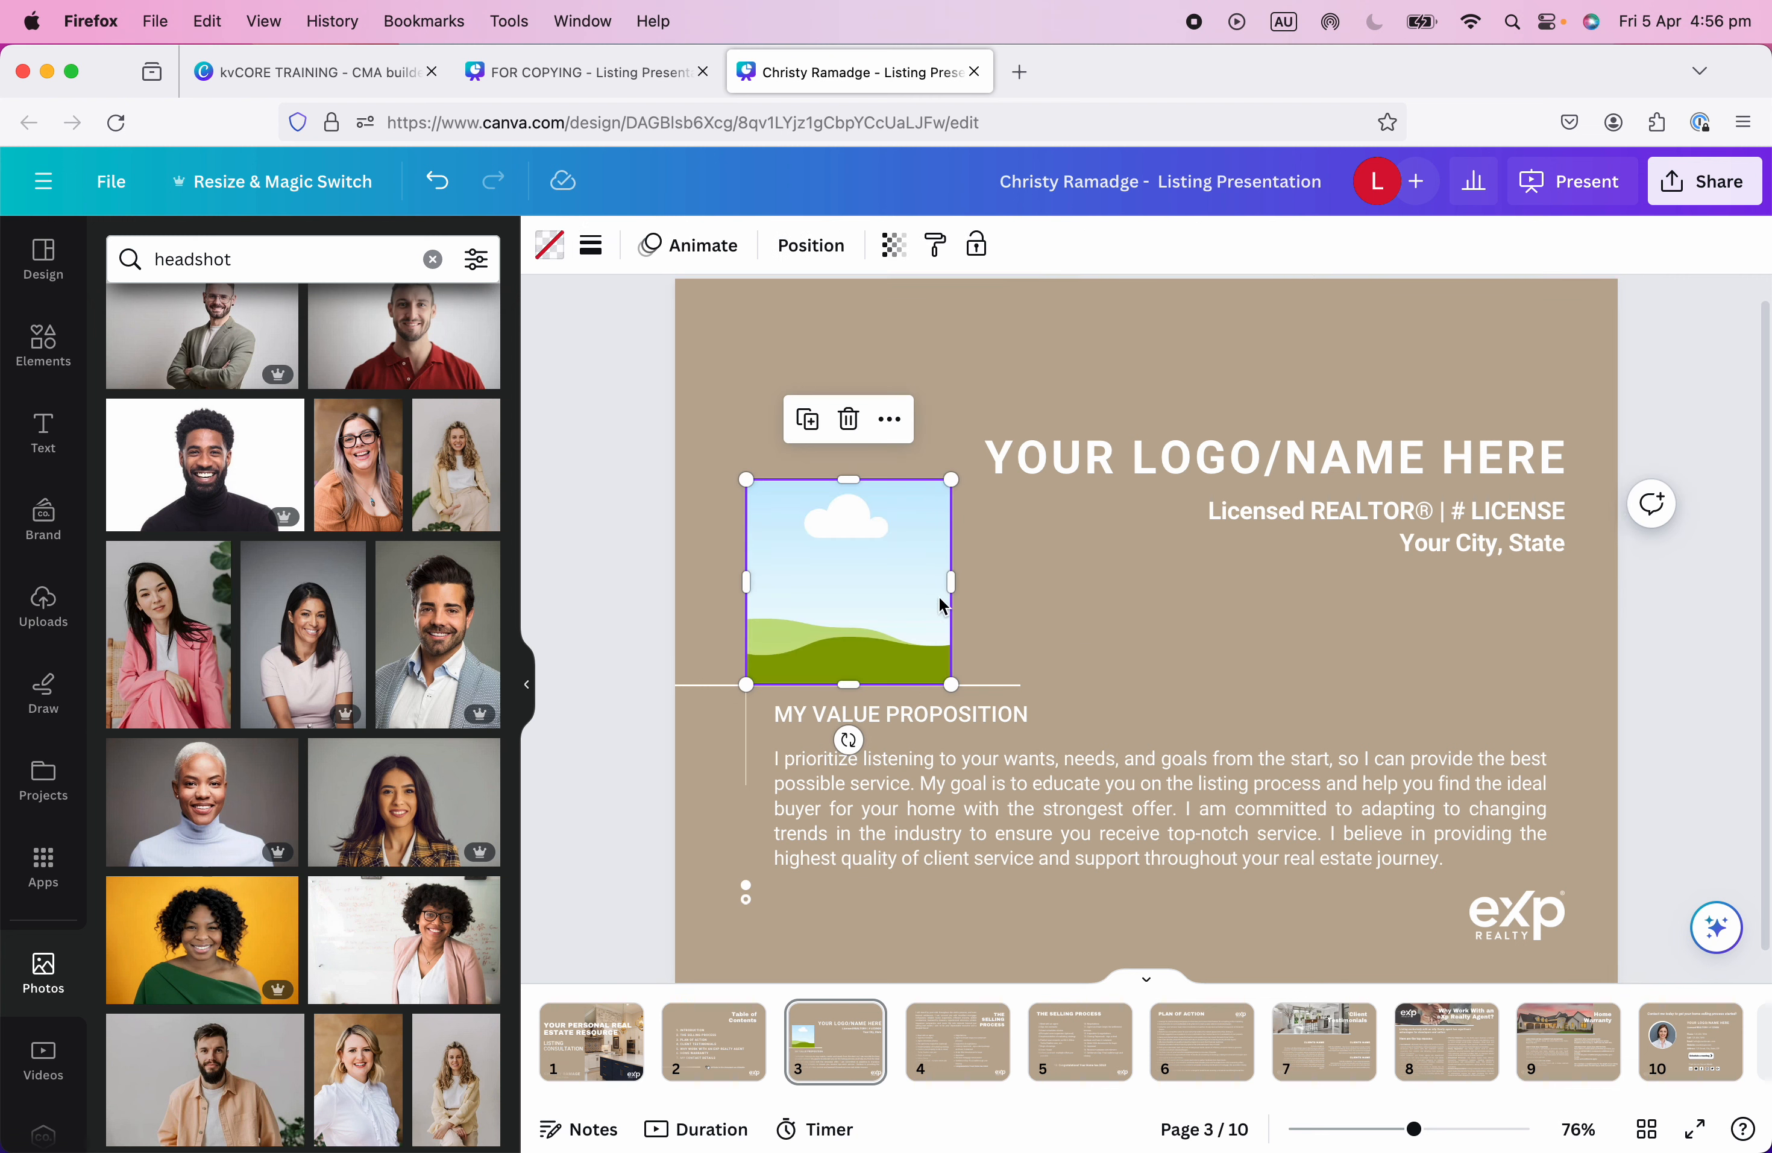
key("Delete")
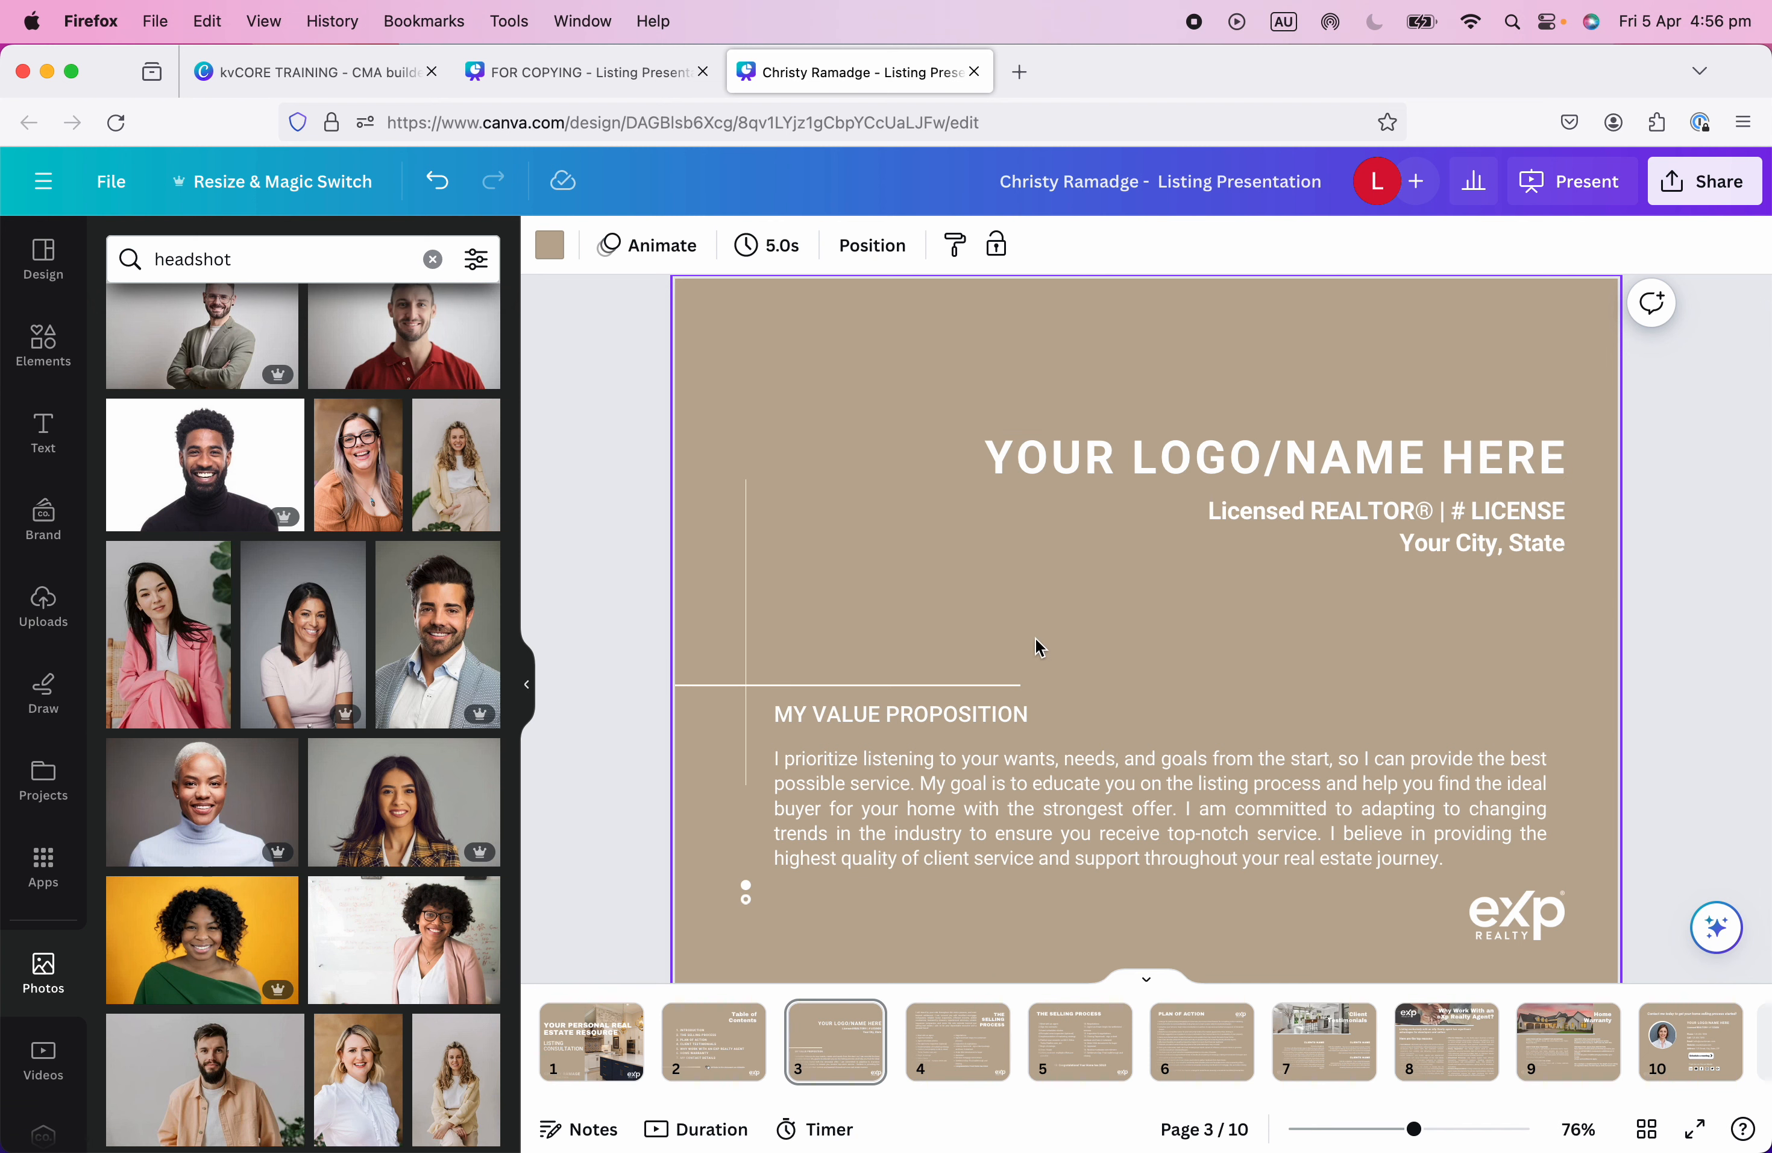
scroll(1037, 647, "up", 1)
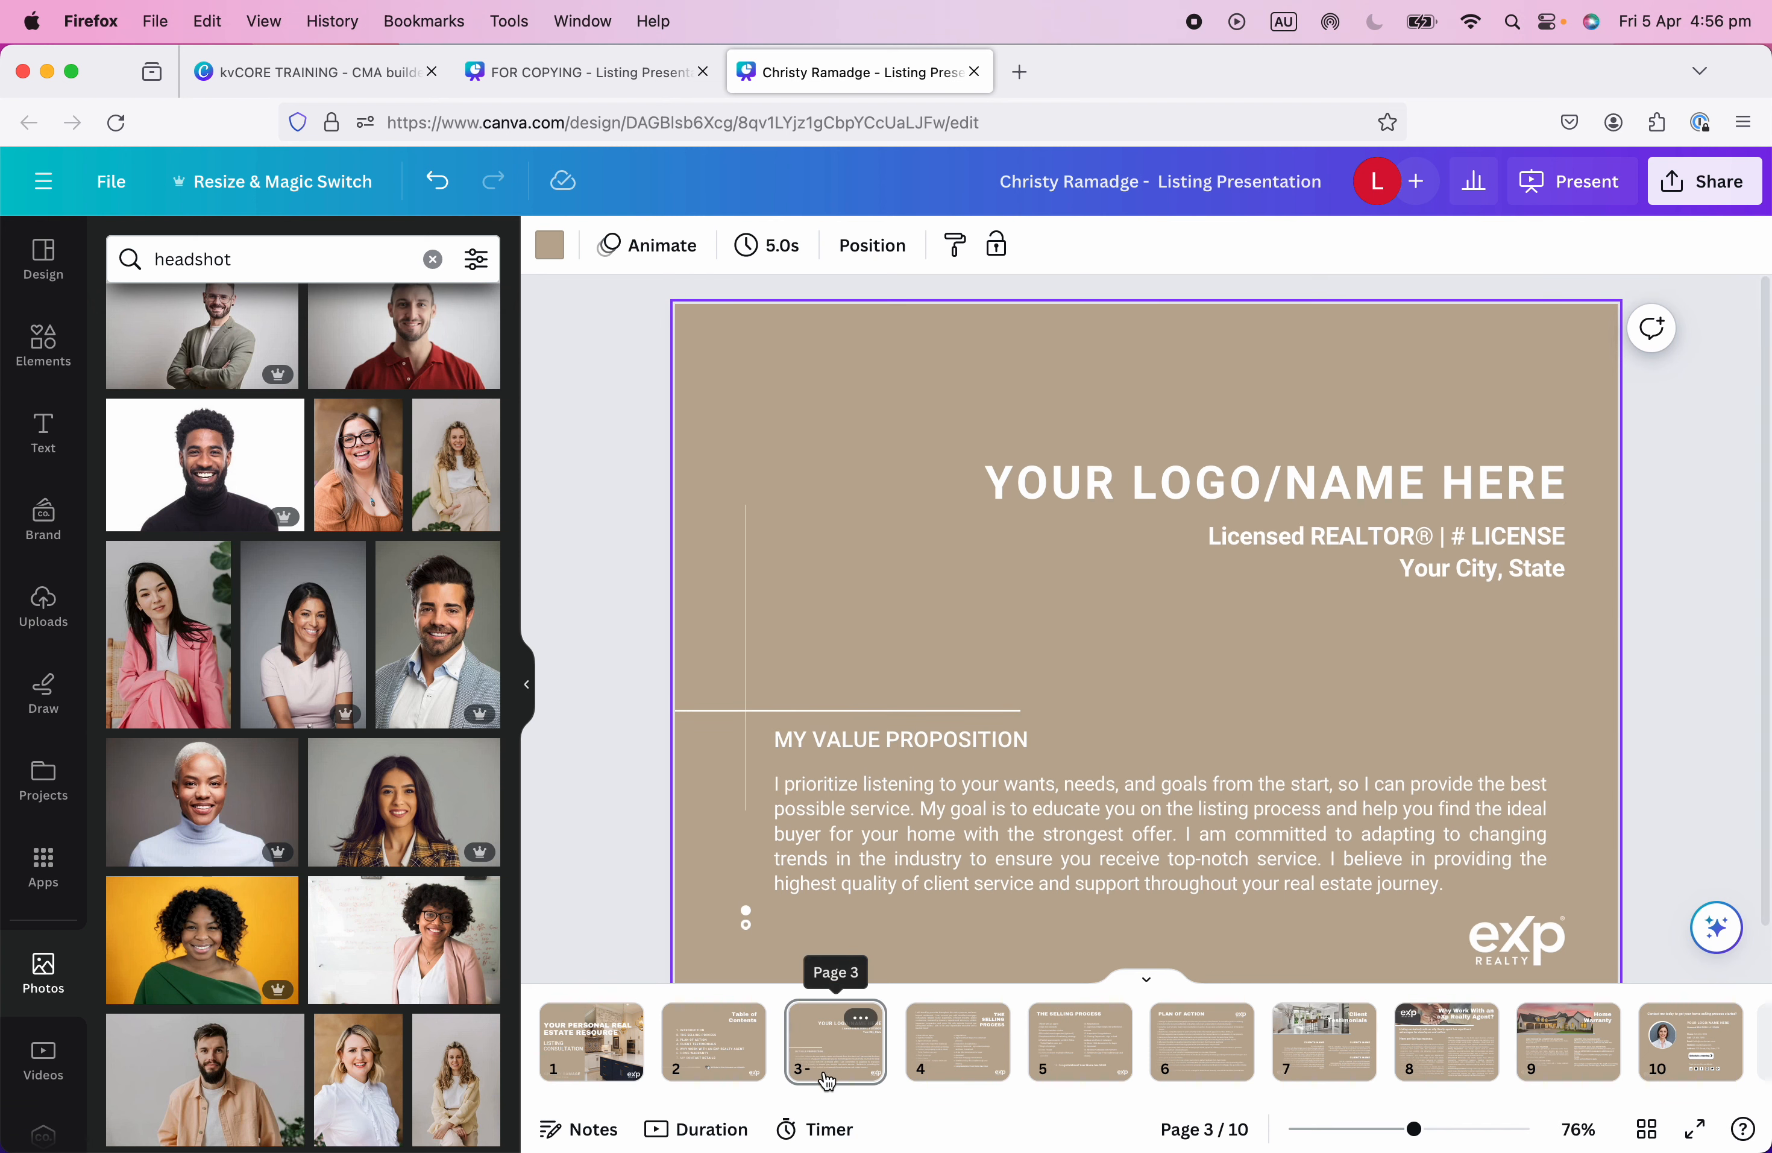
Select the YOUR LOGO/NAME HERE heading, then take the cover's name/REALTOR® block back to page 3.
left_click(1410, 471)
double_click(1403, 473)
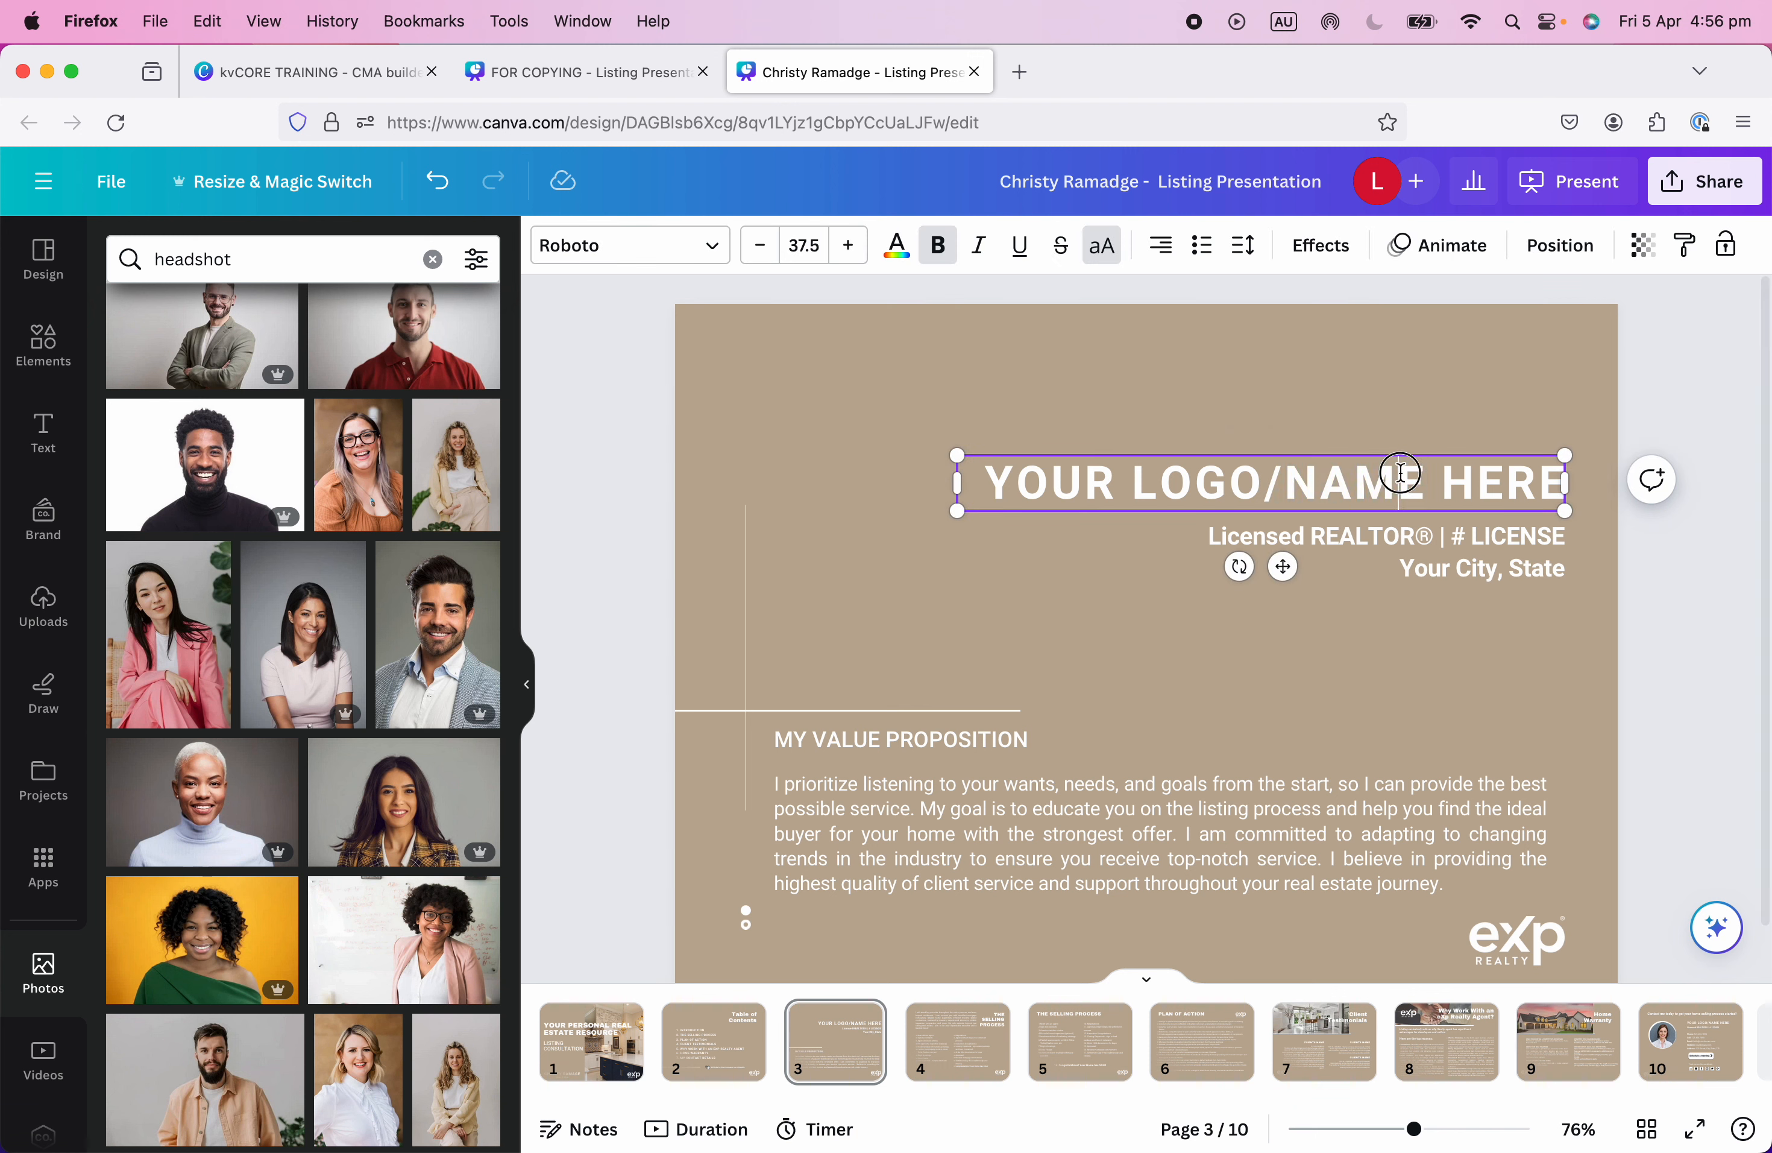
triple_click(1403, 471)
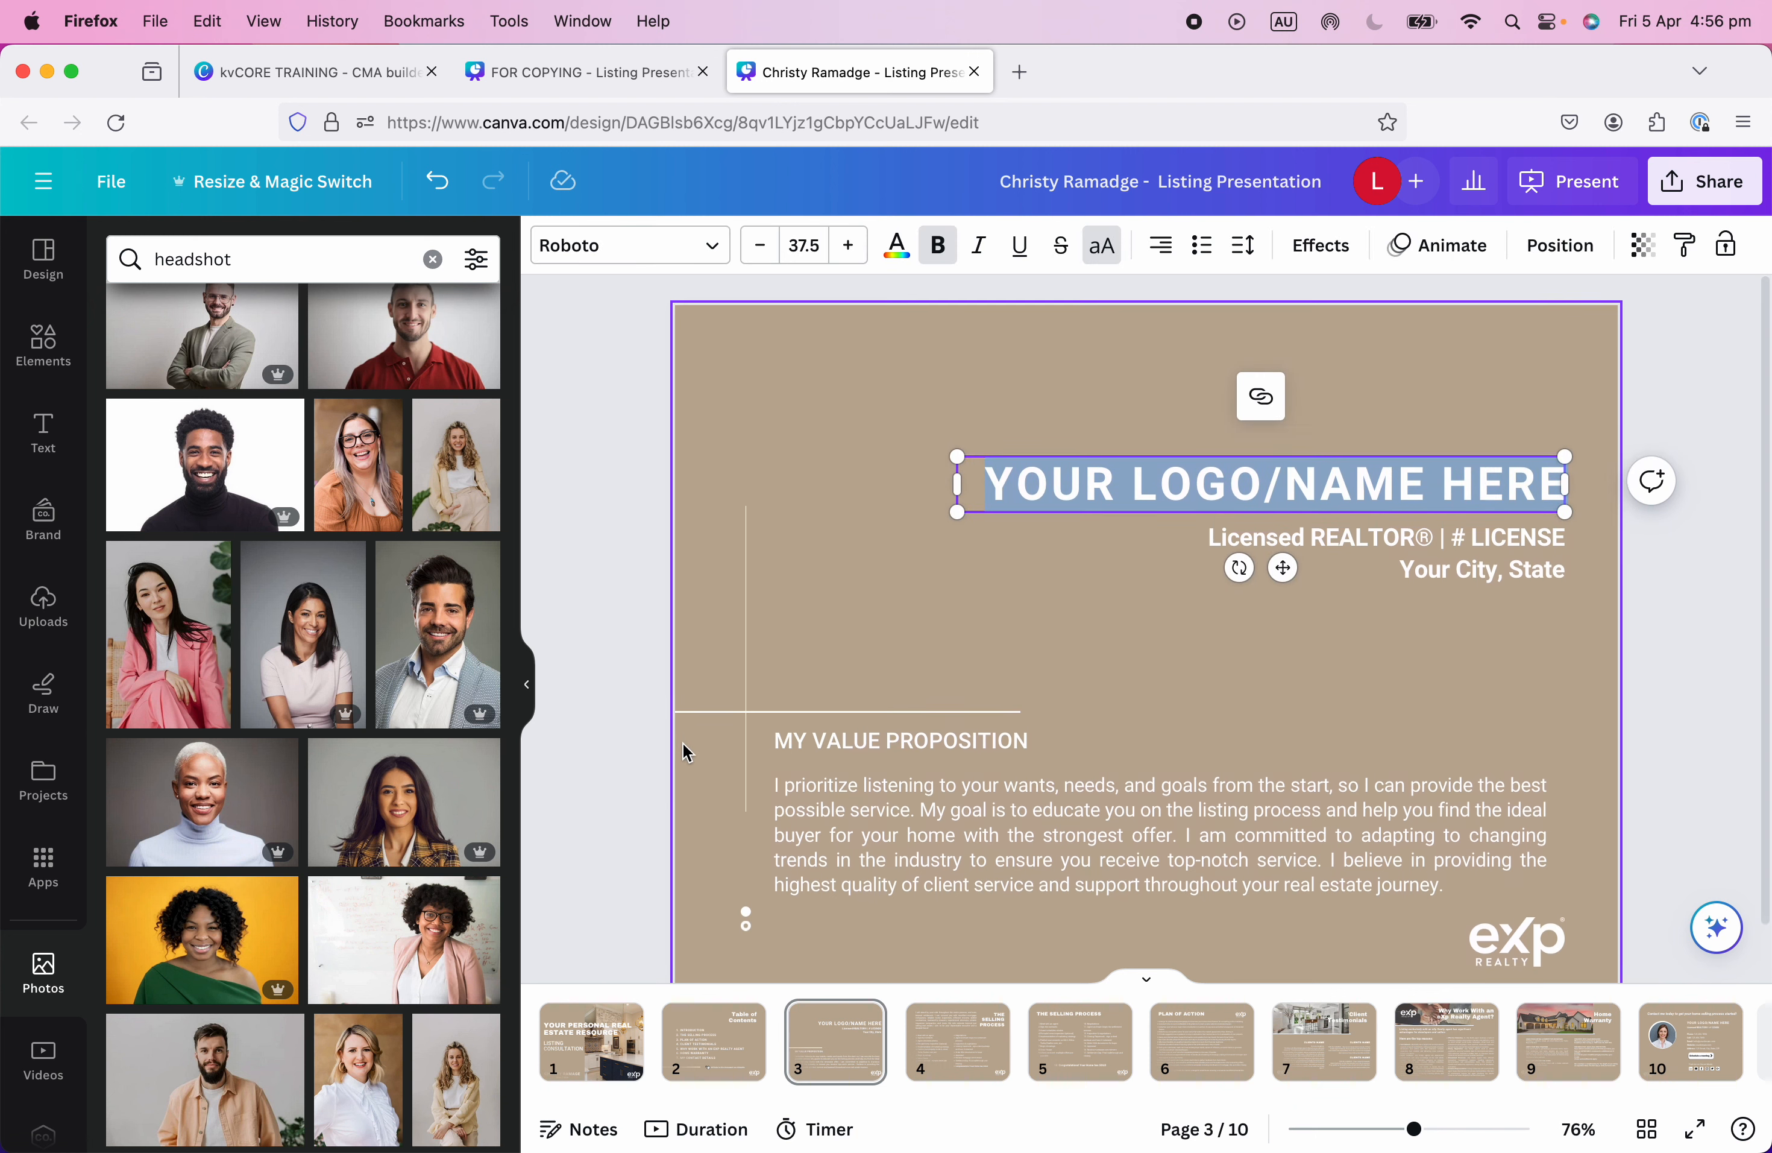
left_click(599, 1075)
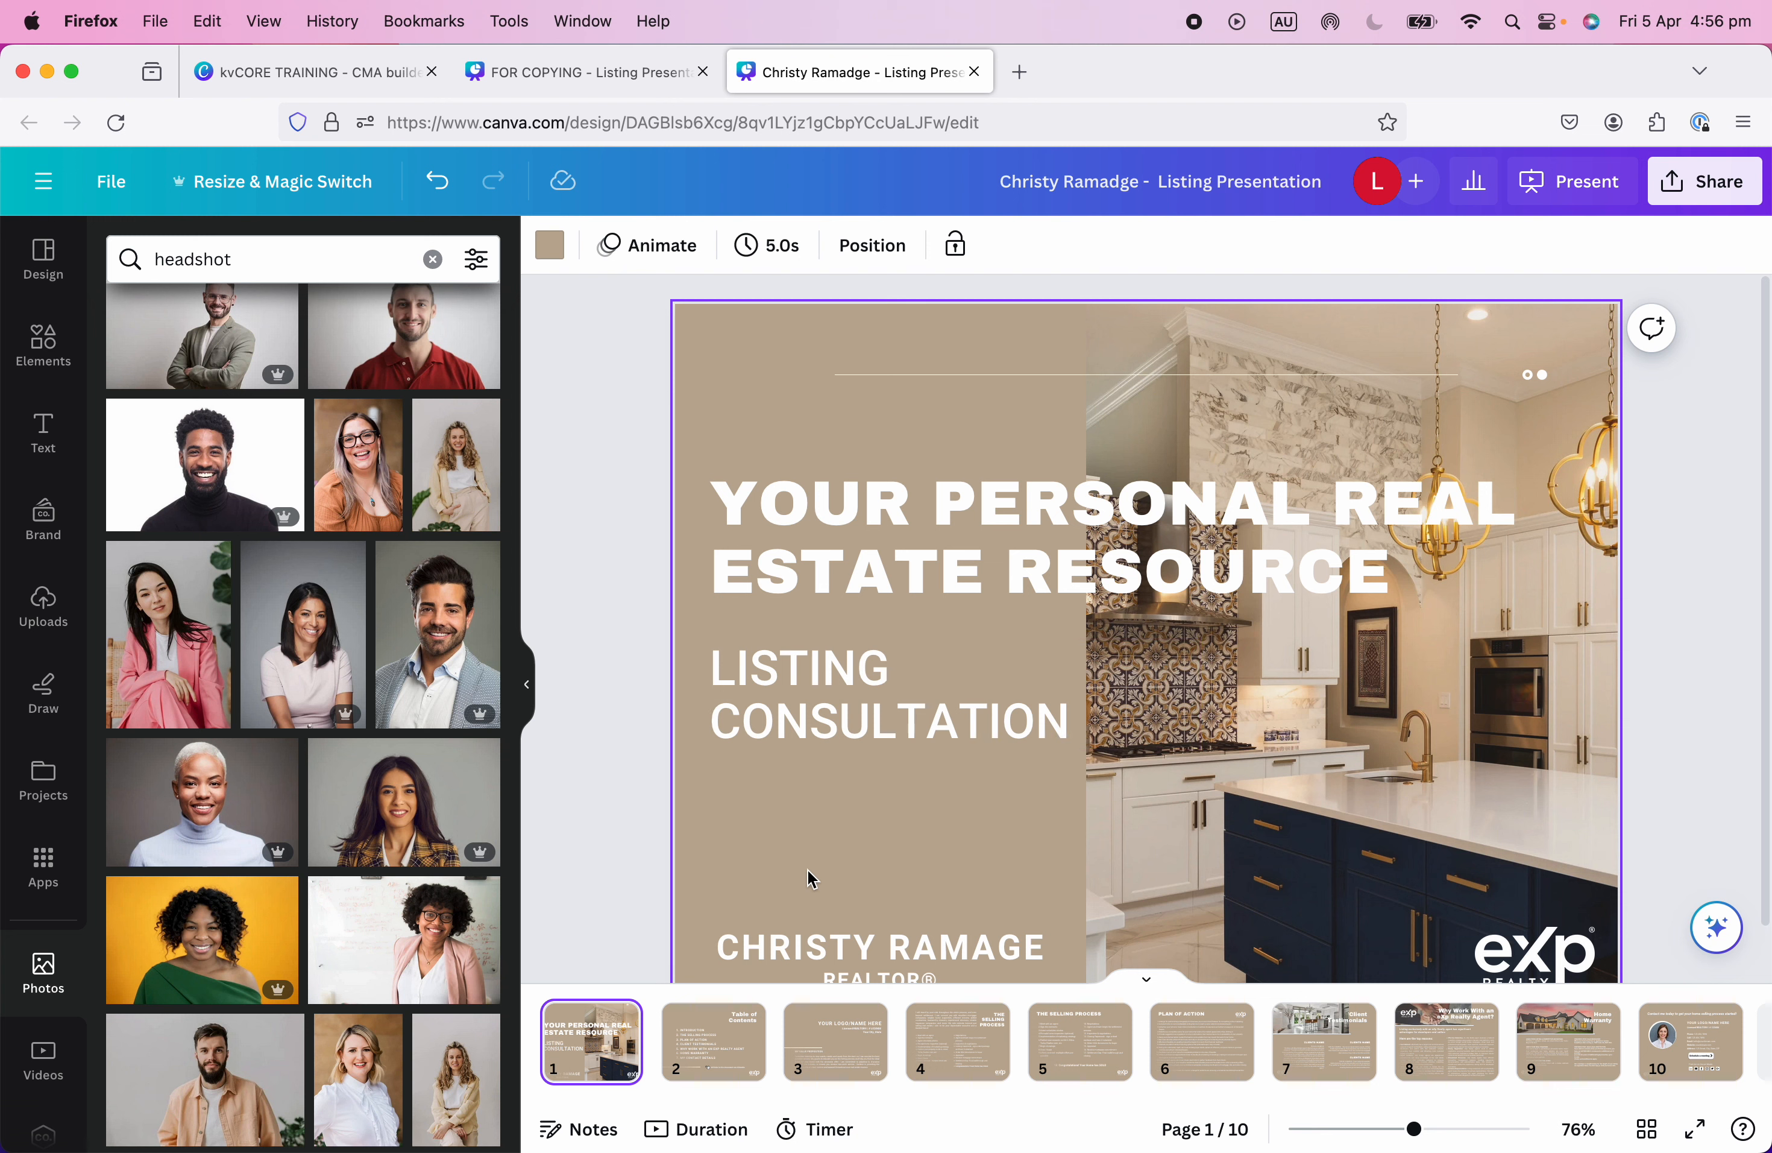
left_click(889, 951)
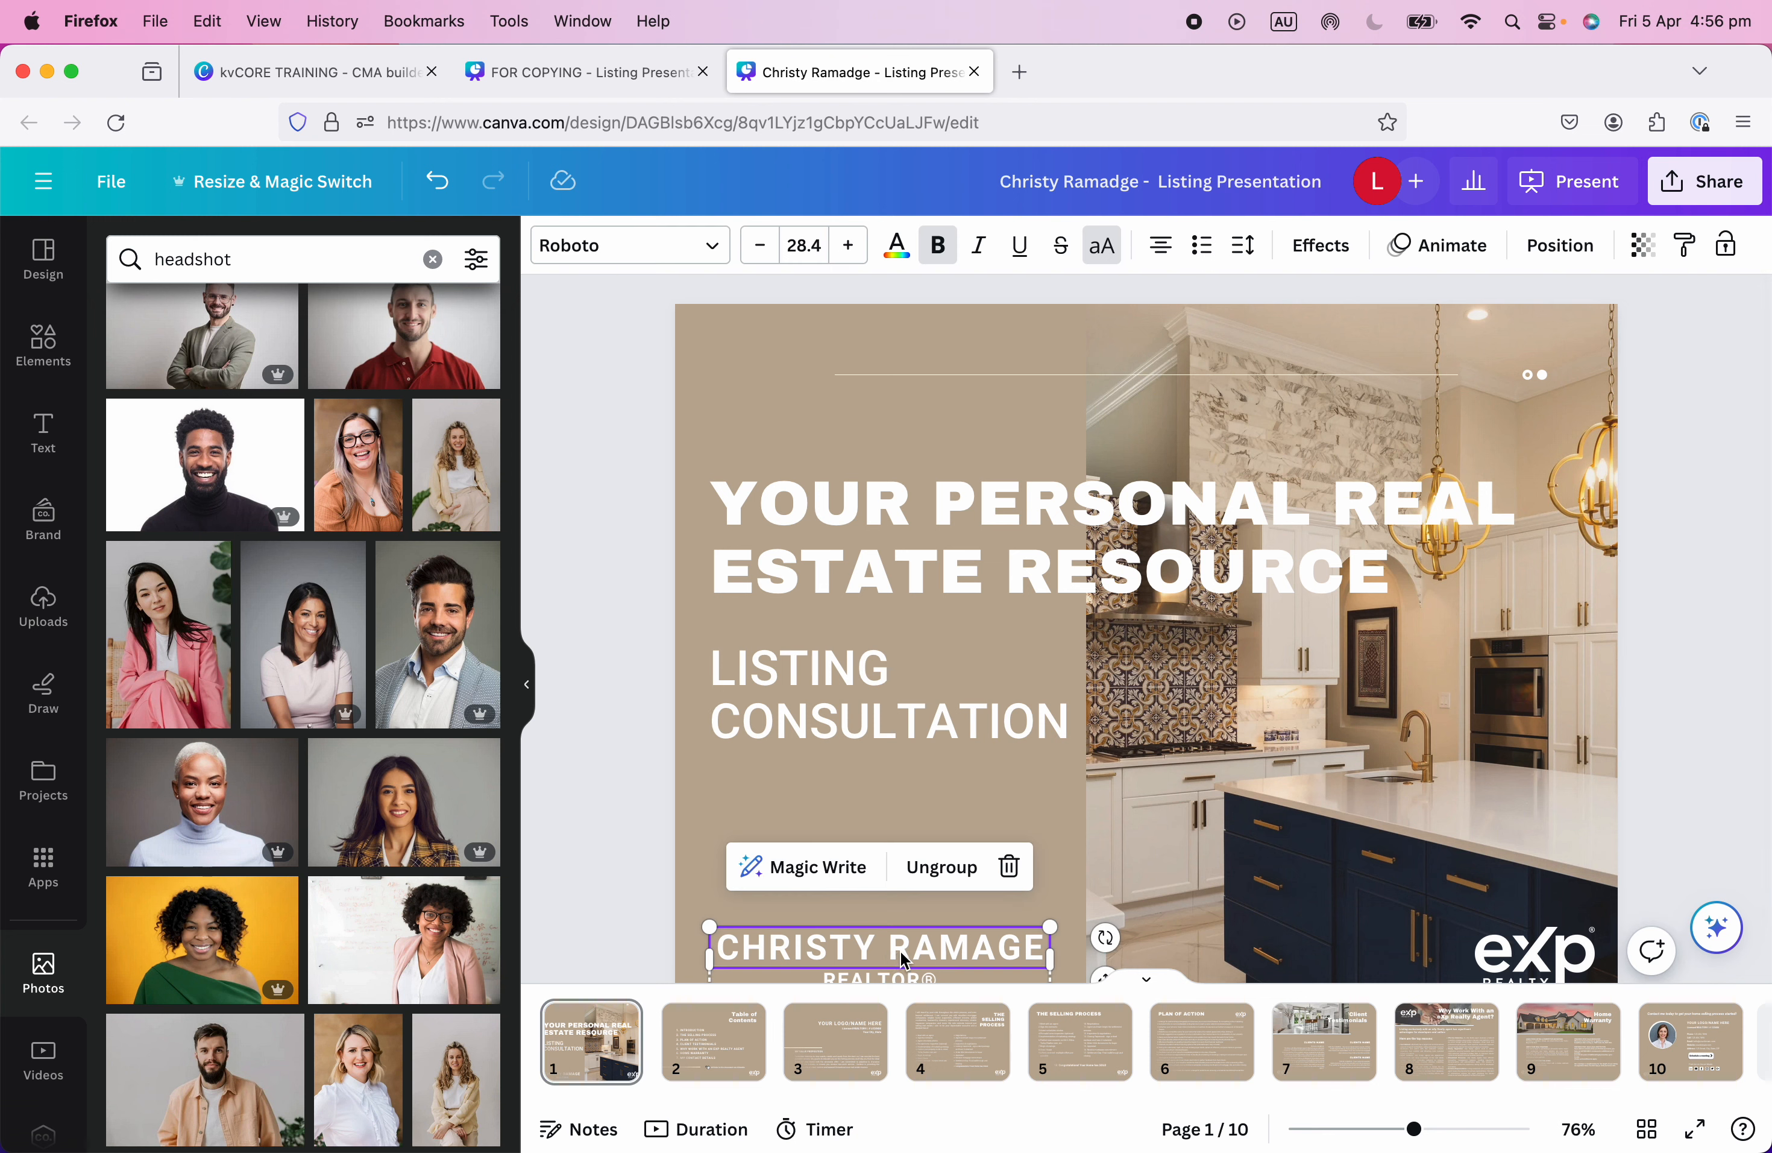
left_click(843, 1053)
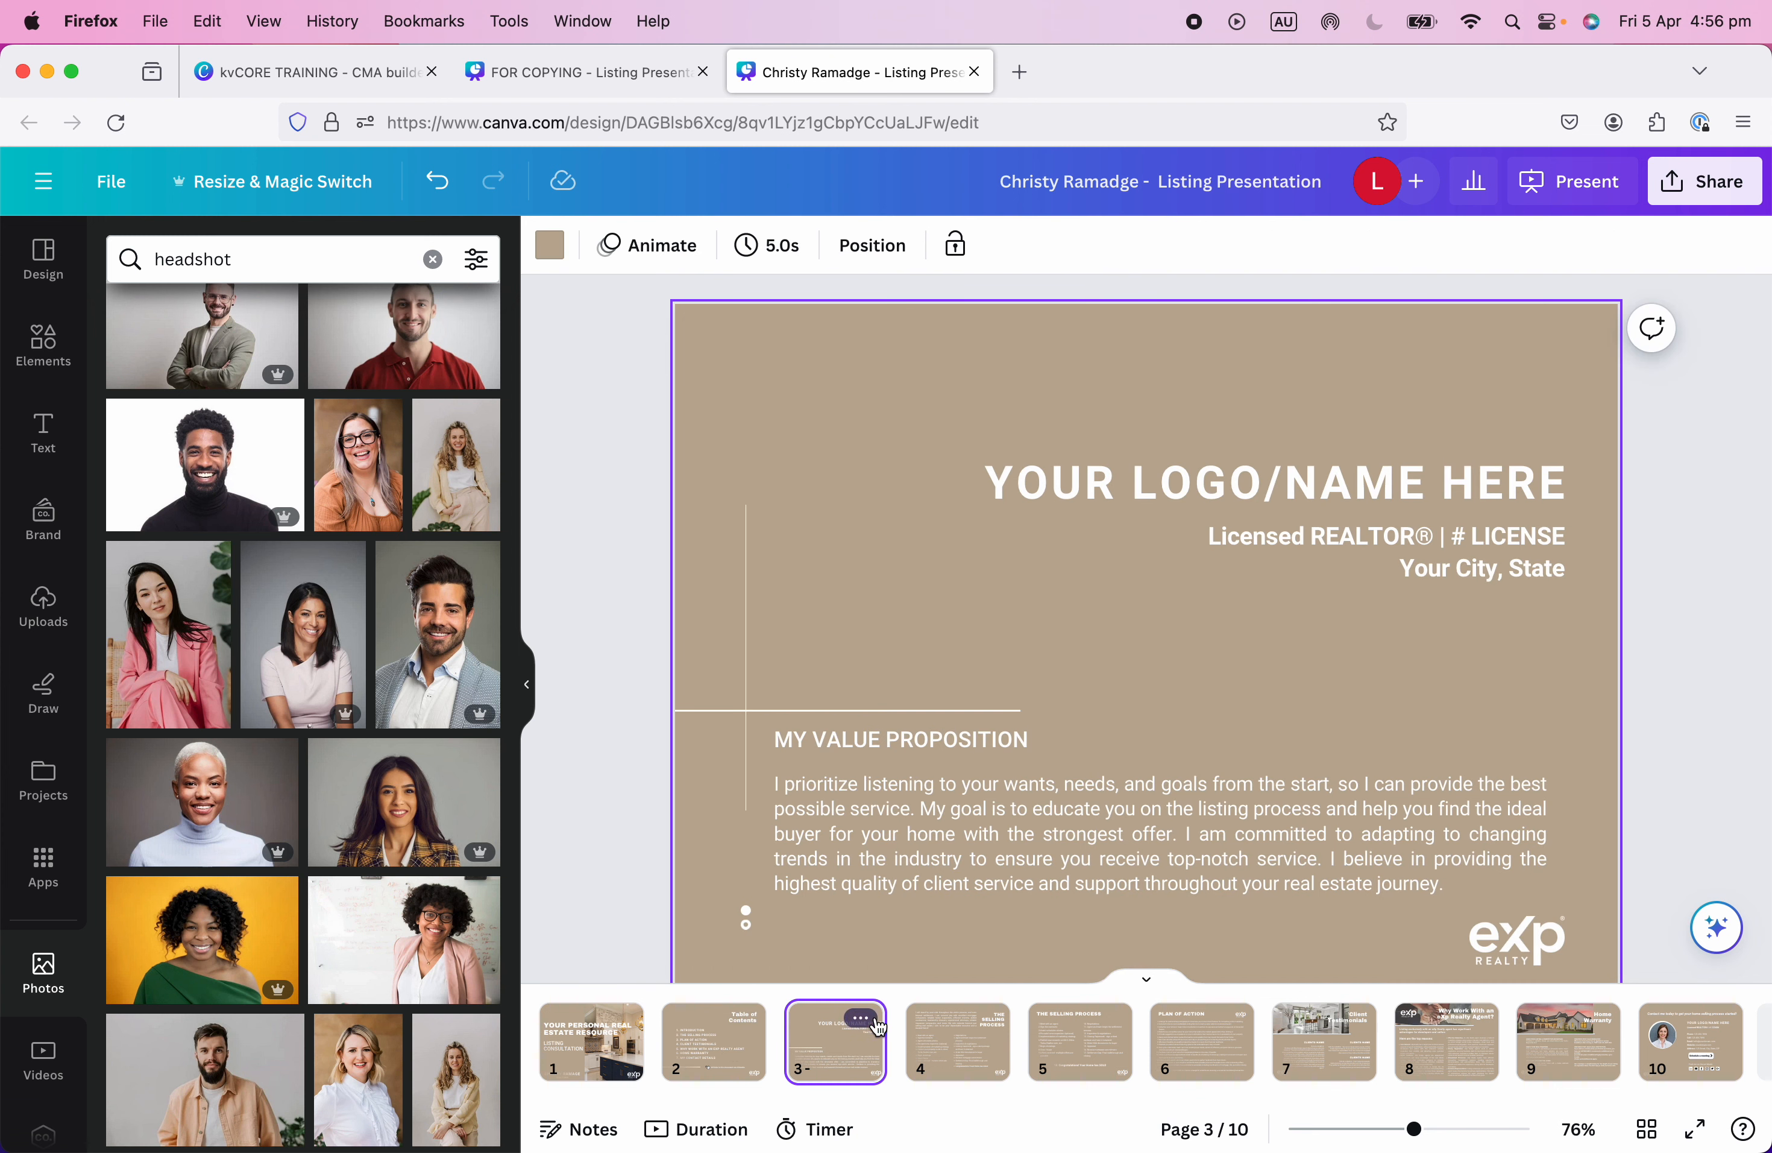
Delete the YOUR LOGO/NAME HERE placeholder and paste the name block, enlarged at top right.
left_click(1415, 485)
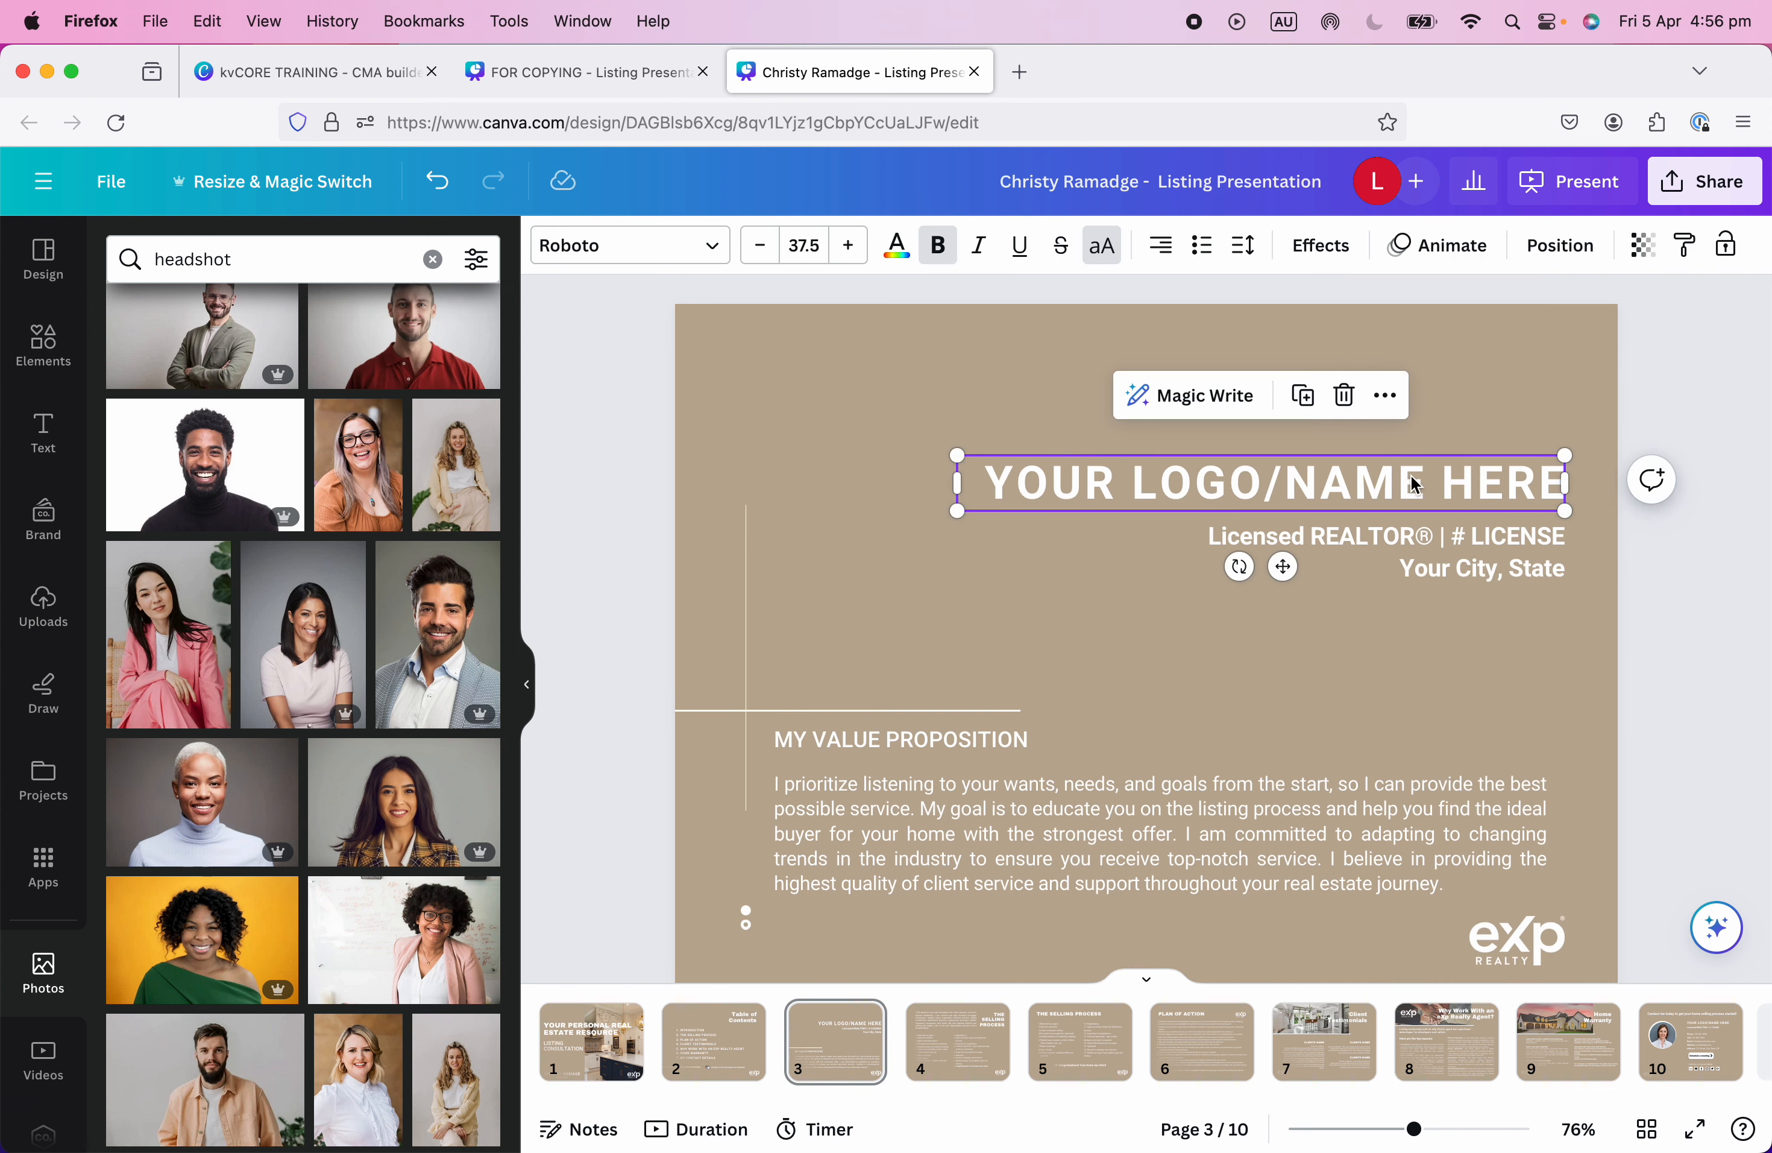
key("Delete")
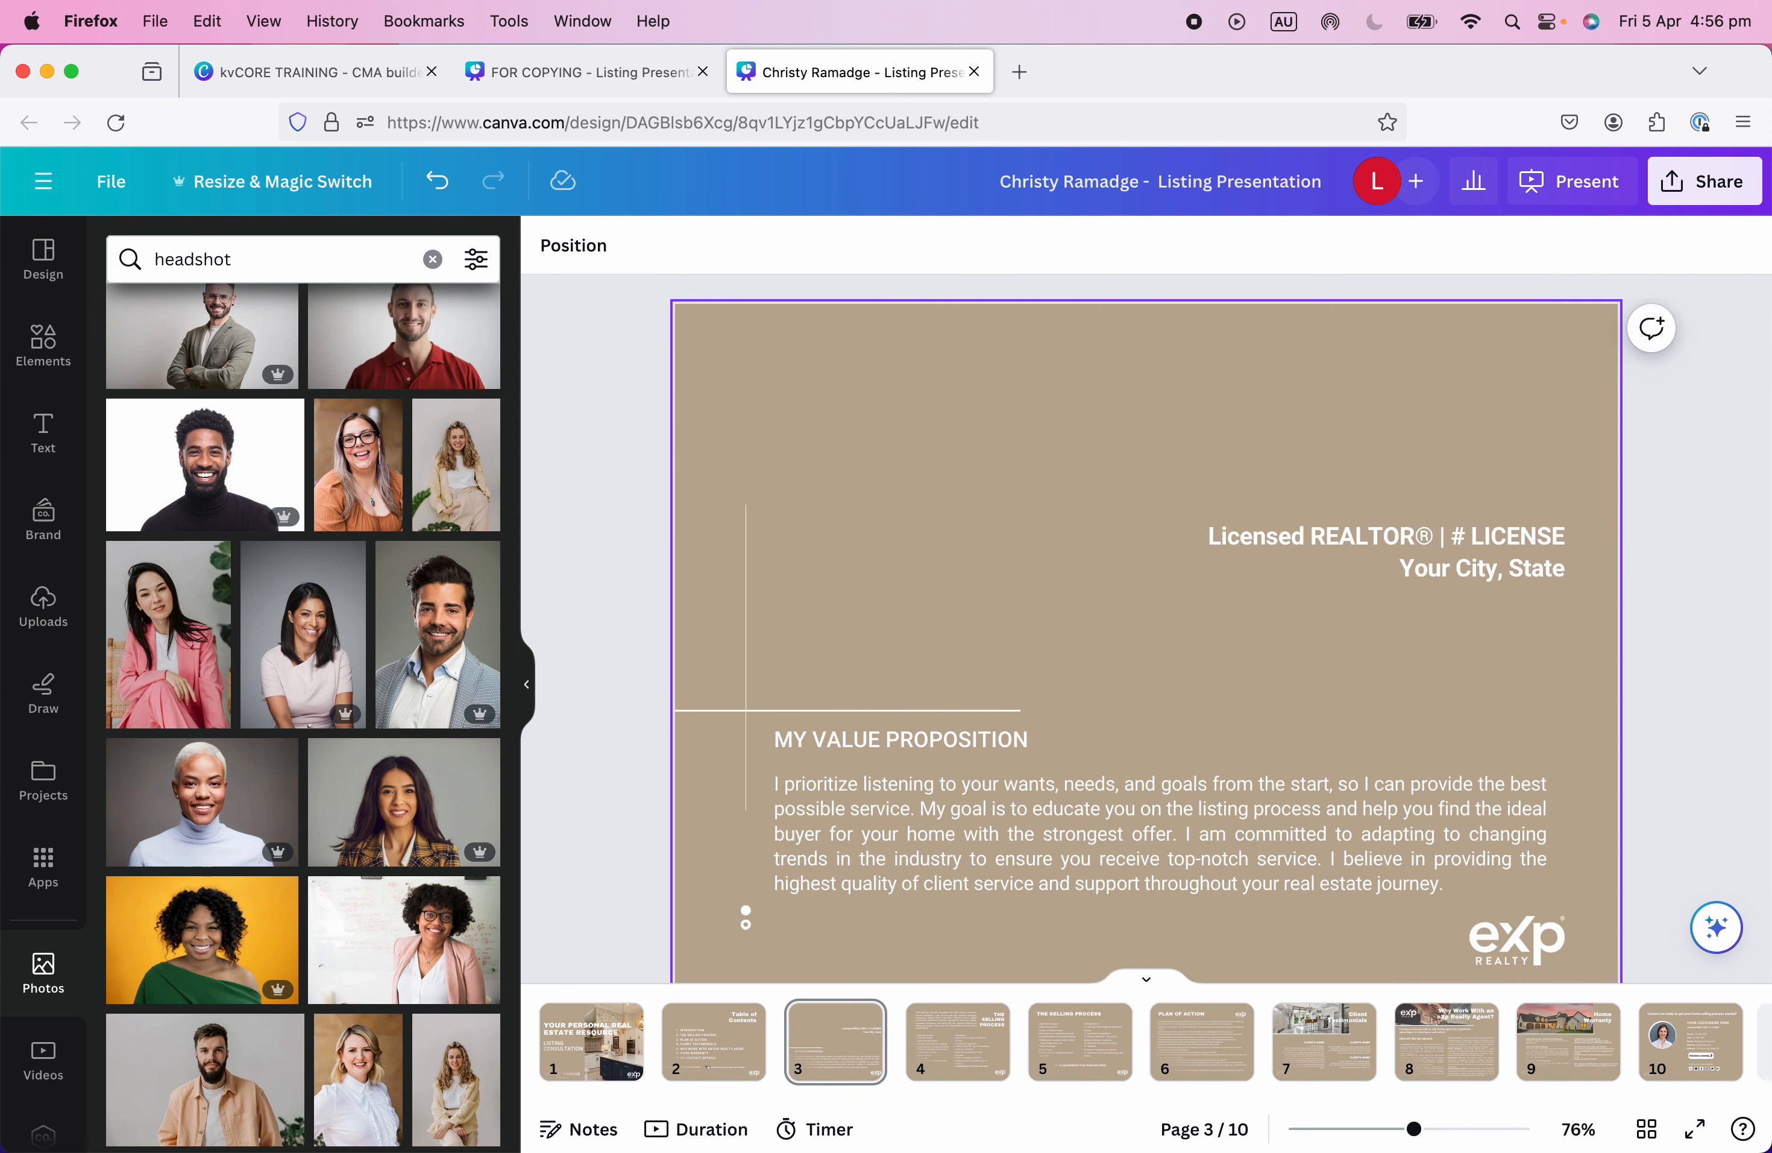
key("cmd+v")
left_click_drag(958, 966, 1463, 459)
left_click_drag(1218, 505, 1192, 509)
left_click(1464, 677)
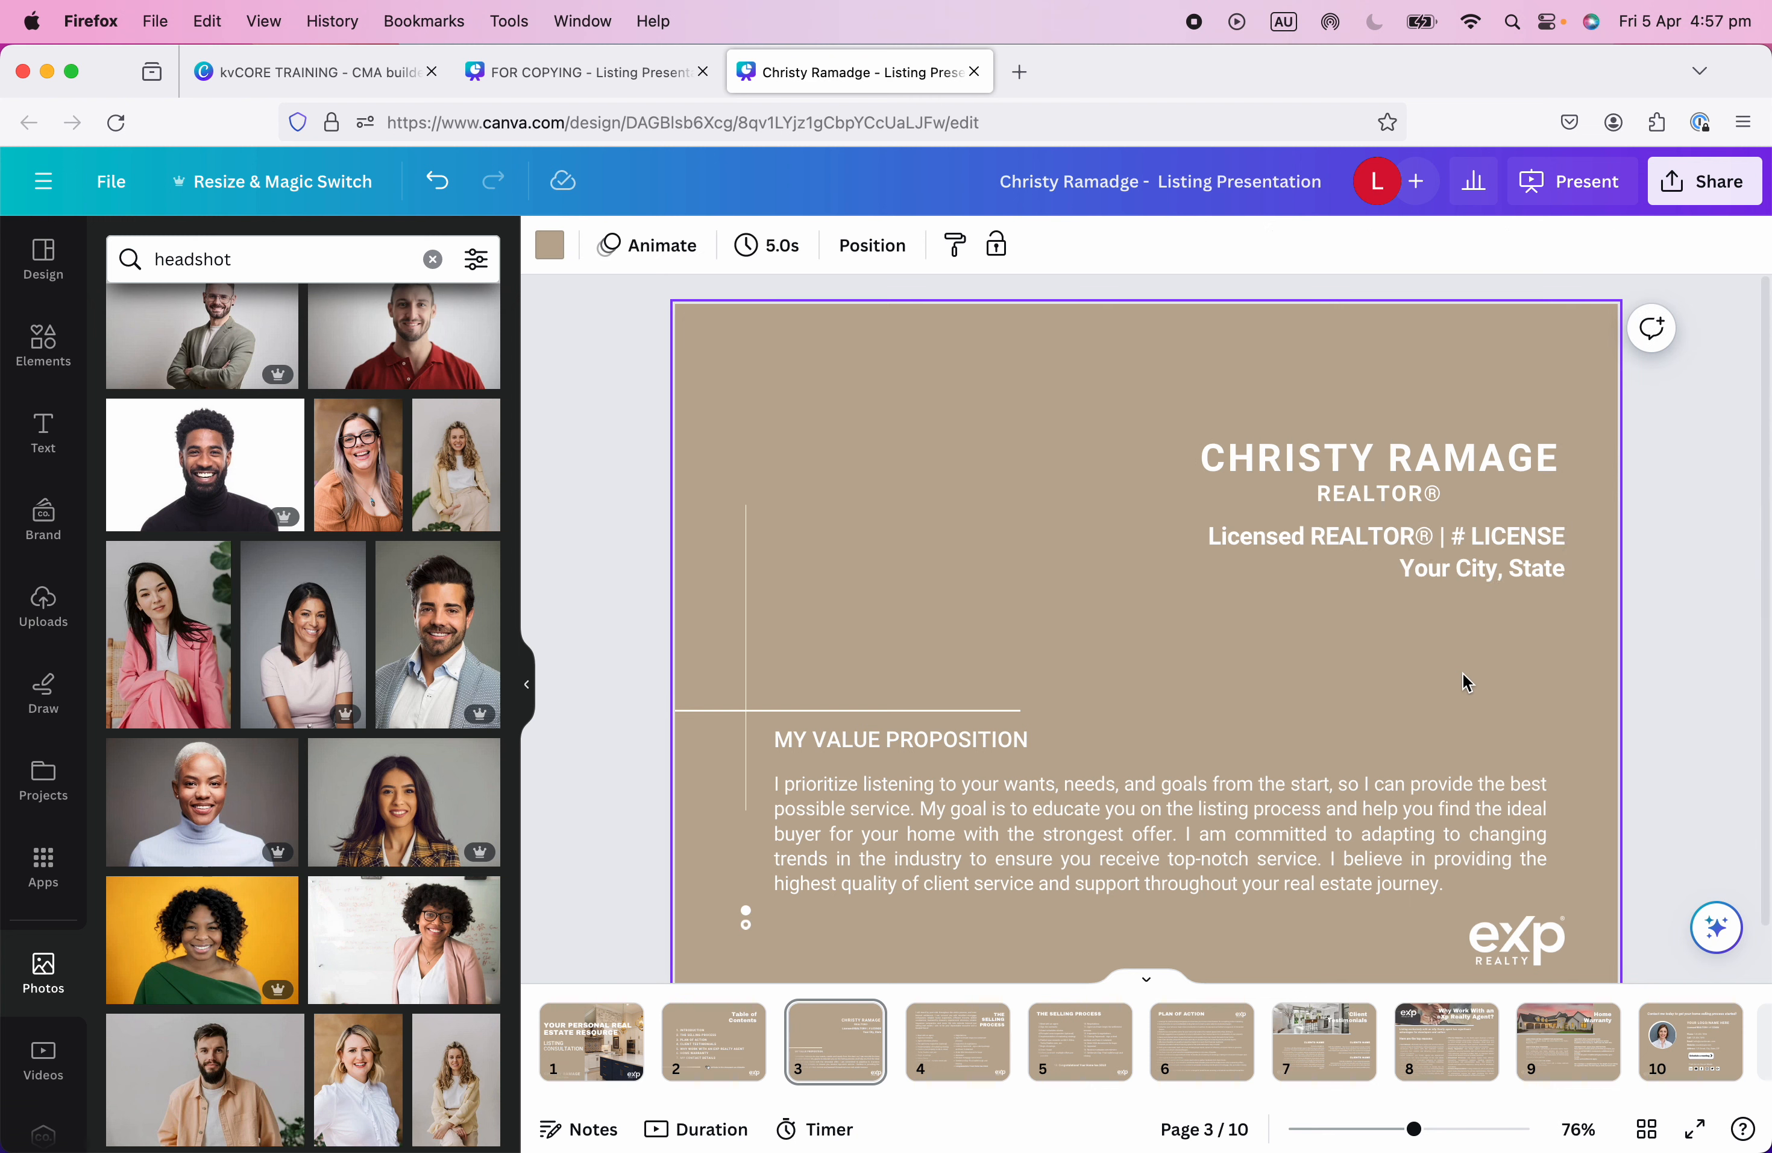
Check the agent's name text and widen the Licensed REALTOR® line's text box.
left_click(1390, 463)
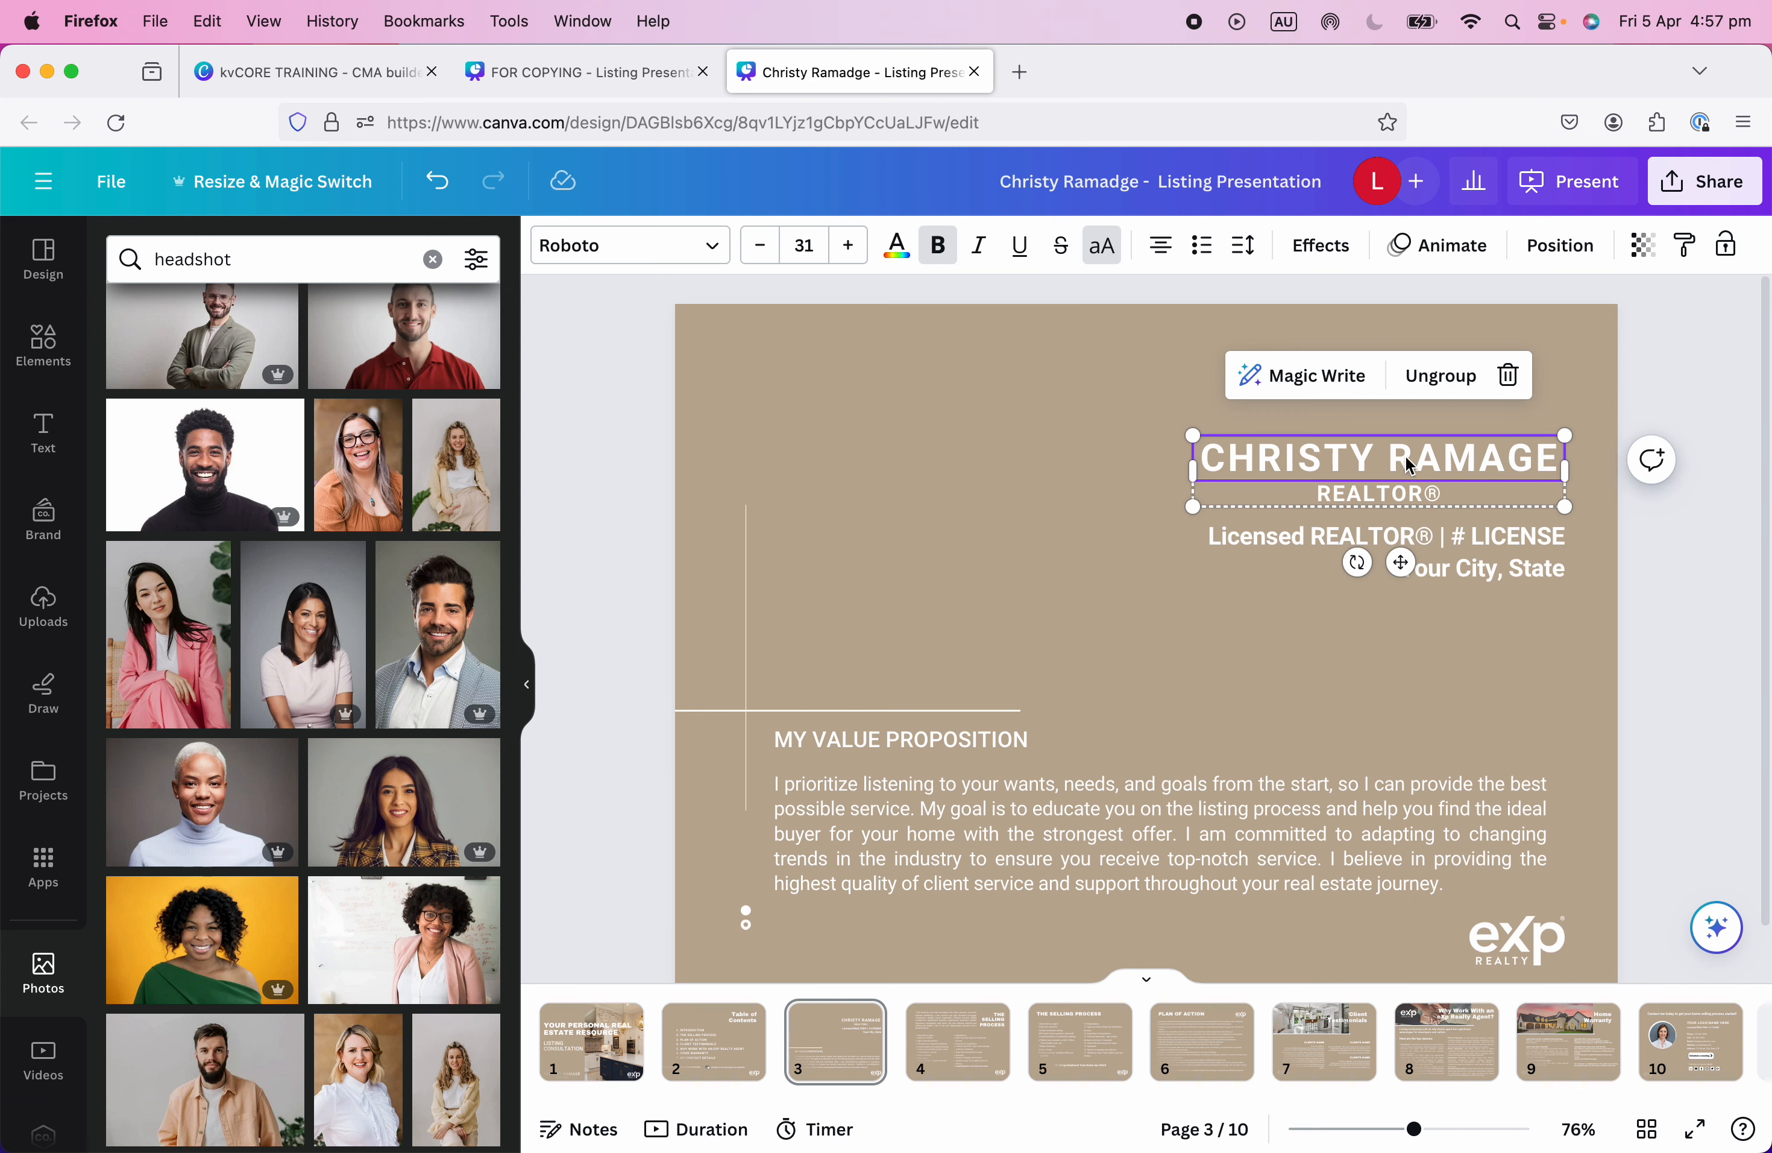
double_click(1406, 458)
left_click(1574, 506)
left_click(1605, 516)
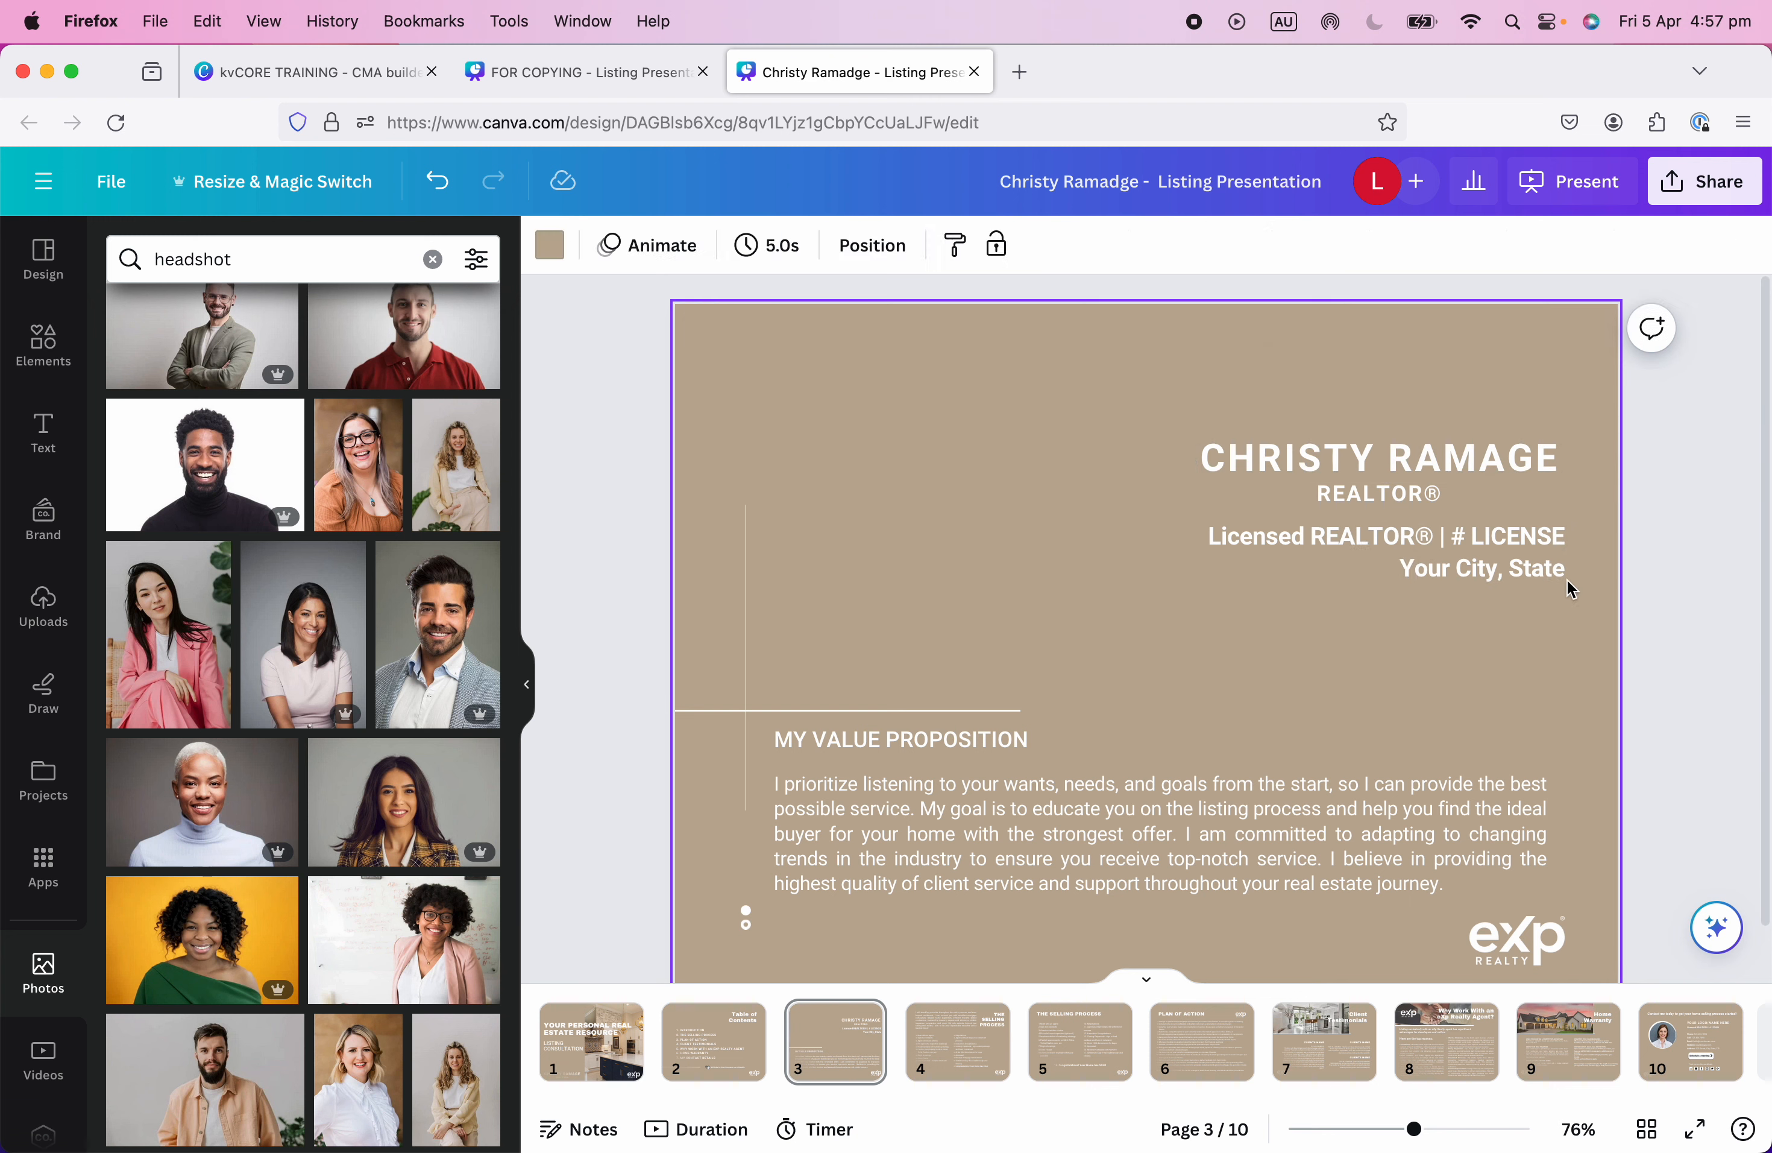
left_click(1467, 575)
left_click_drag(1178, 582, 1170, 584)
Join the licence and city lines into one, separated by a '|' character.
left_click(1464, 627)
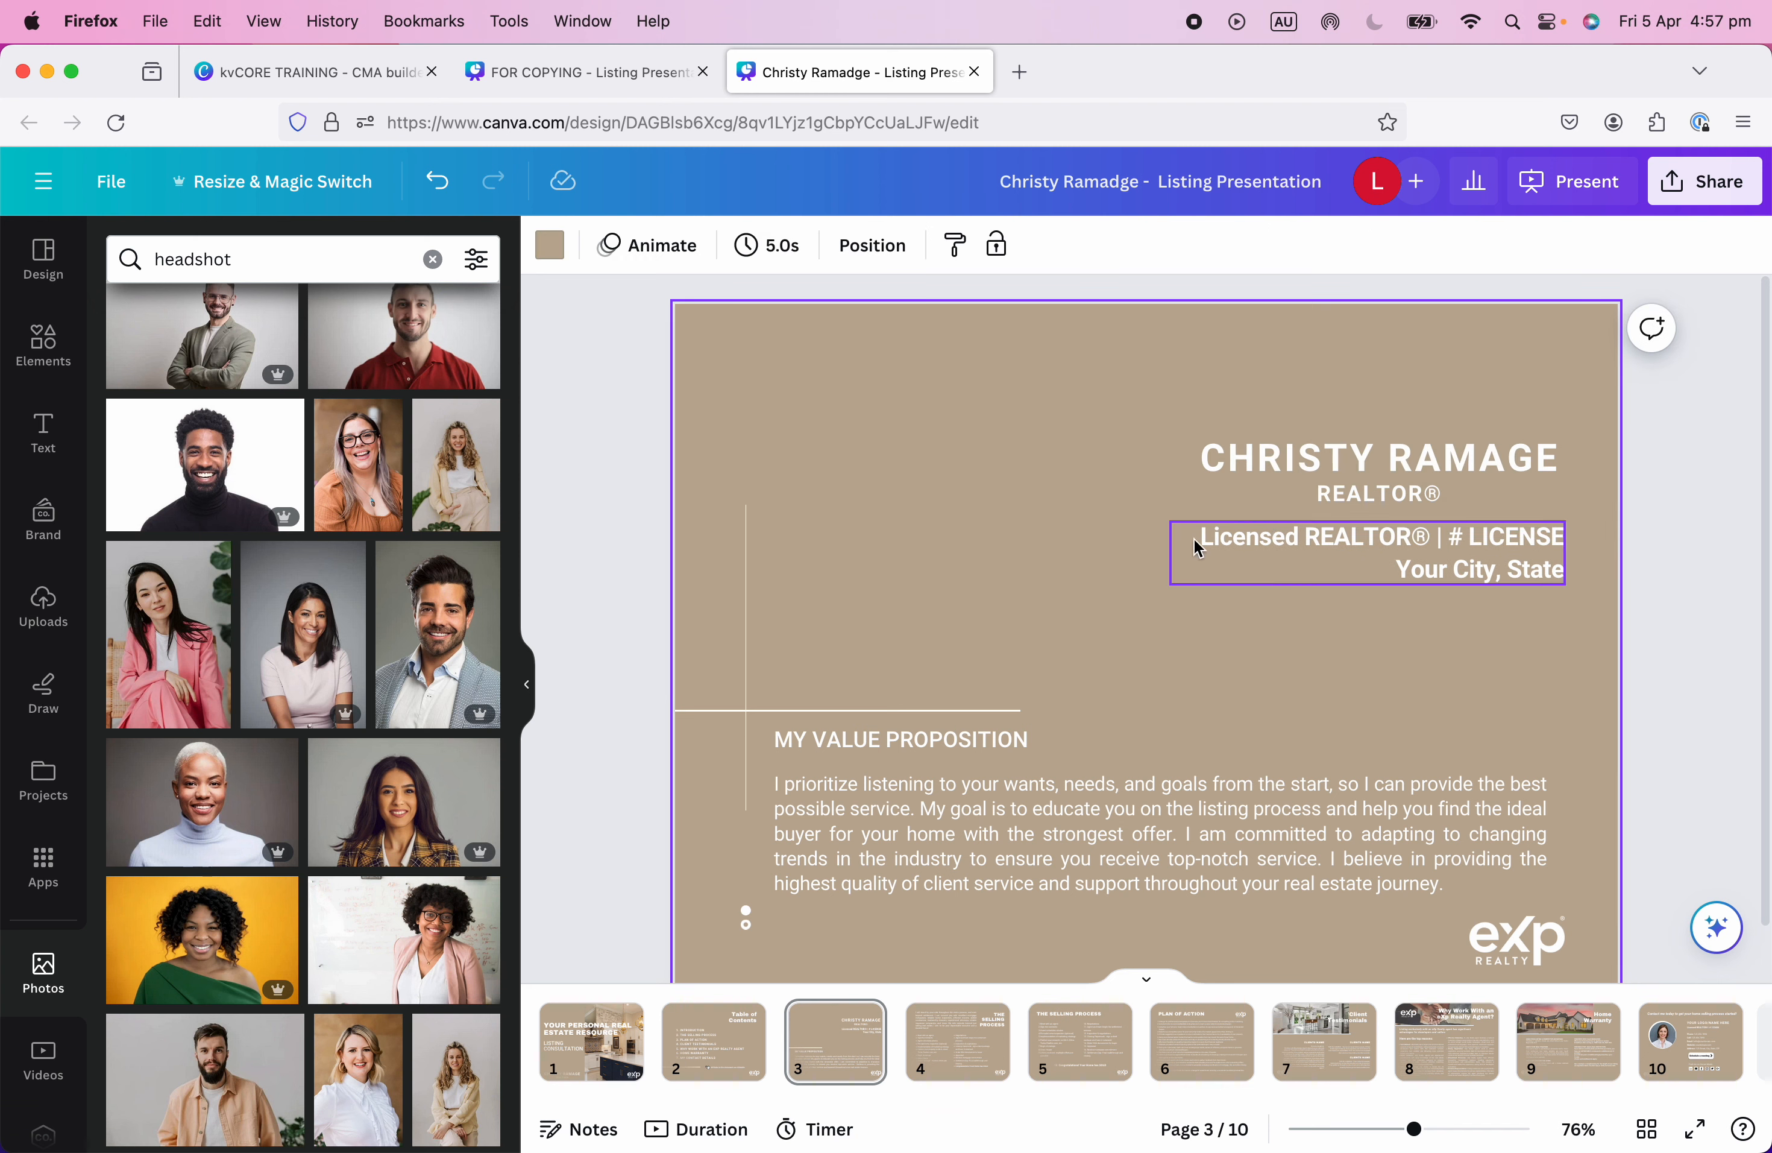
left_click(1555, 552)
double_click(1534, 536)
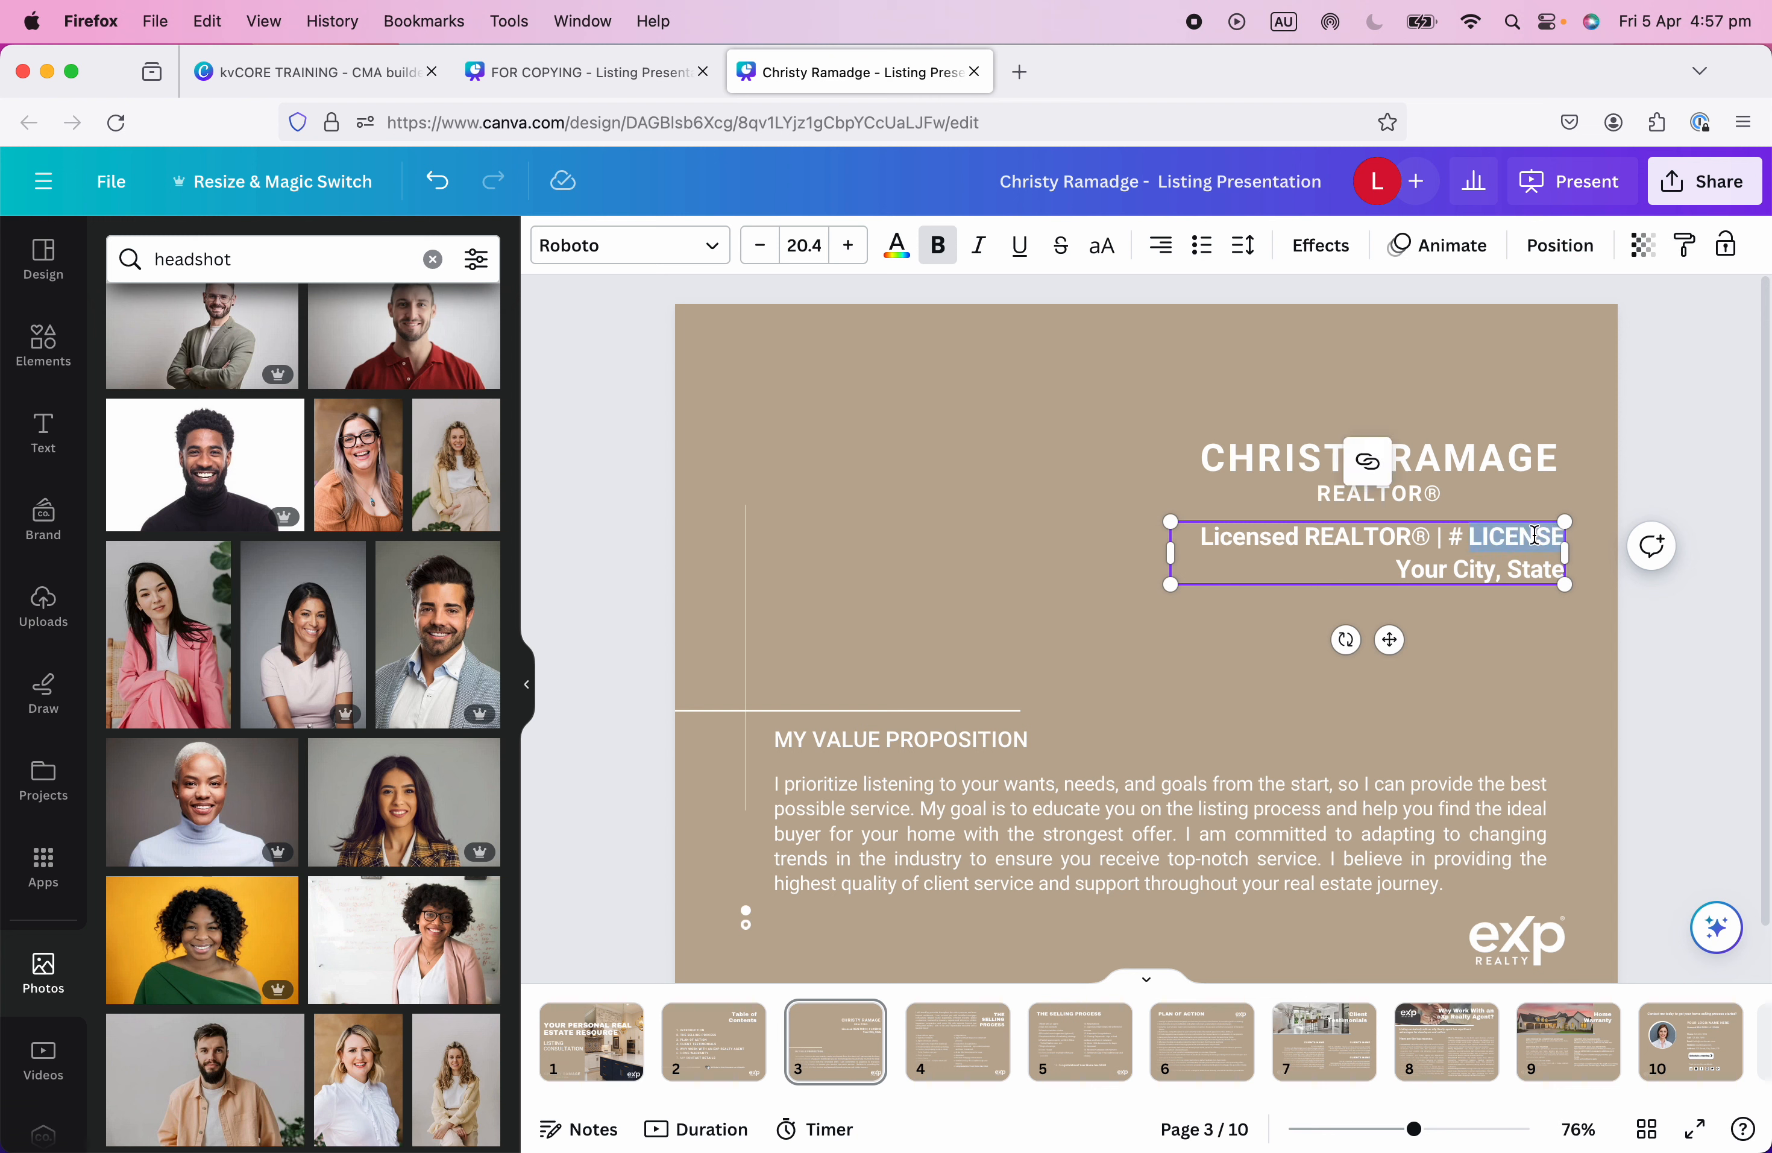
left_click(1423, 566)
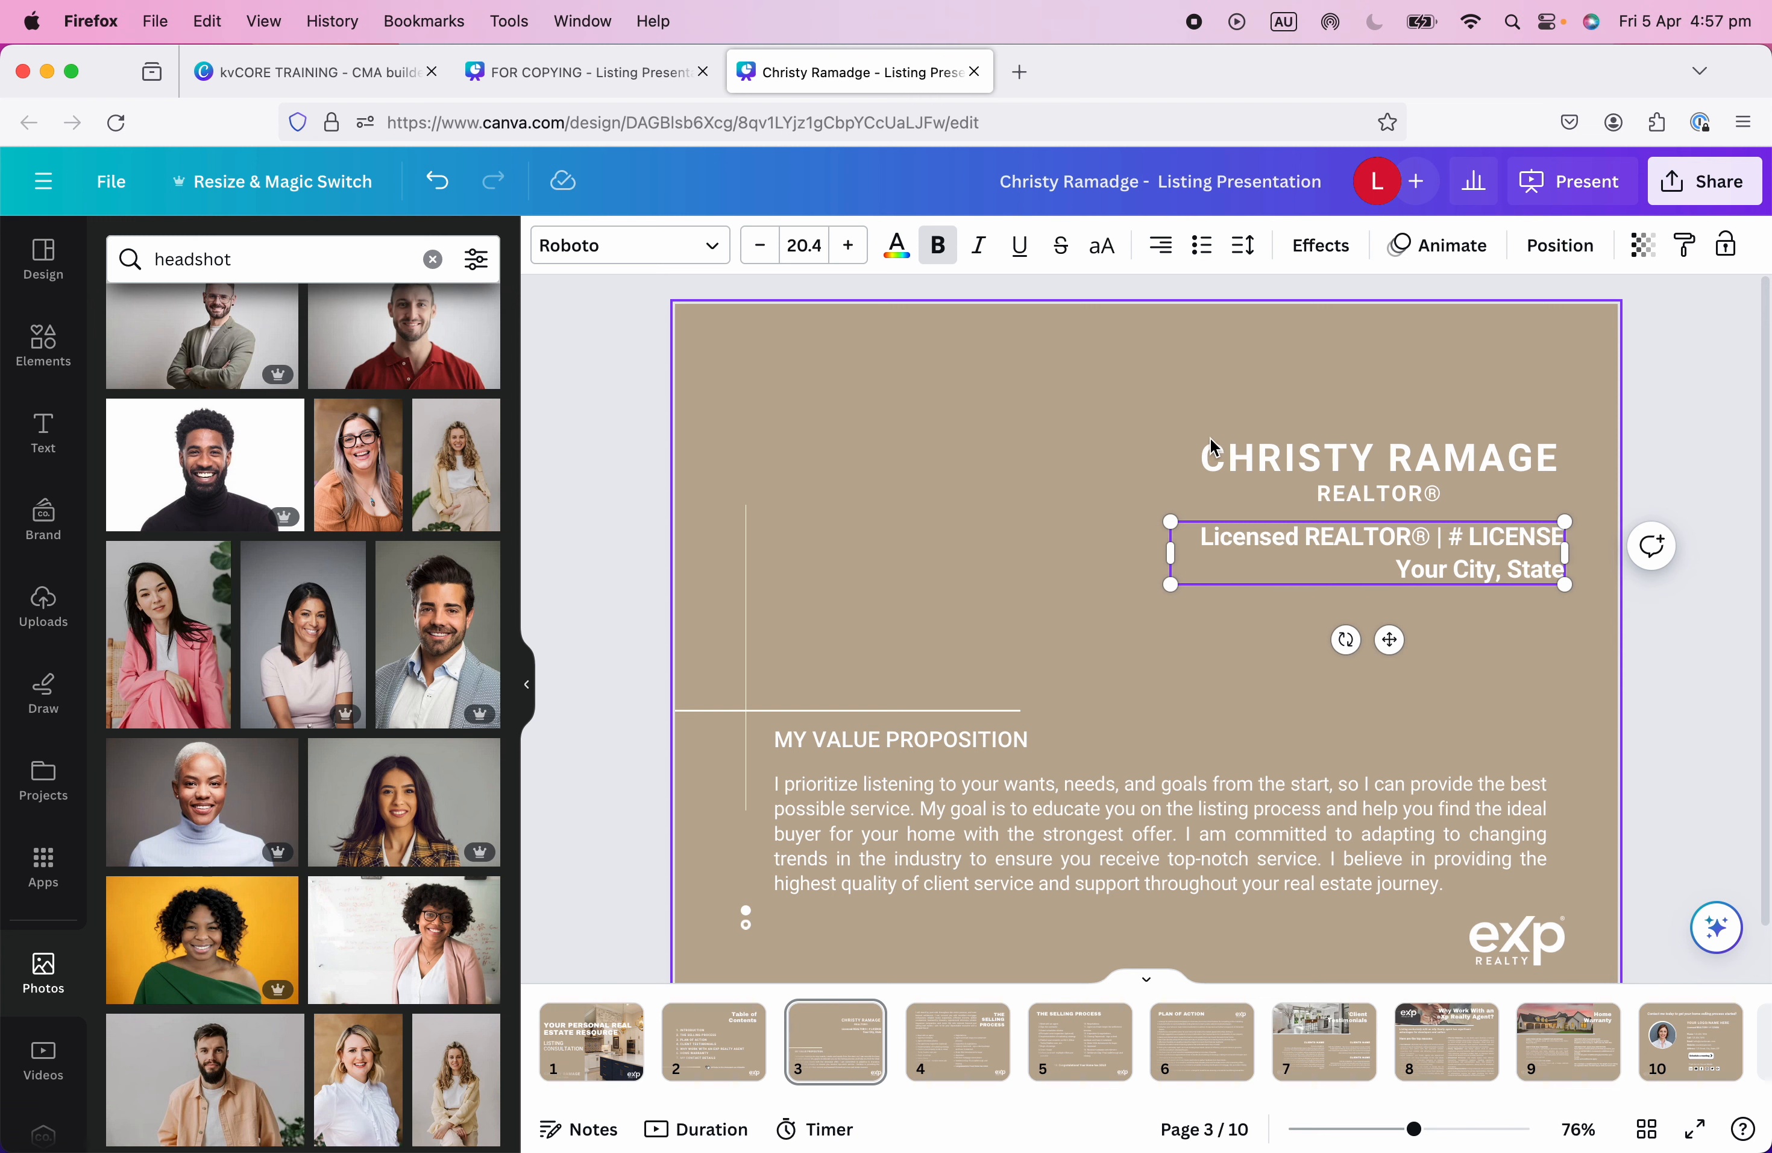
left_click(1245, 668)
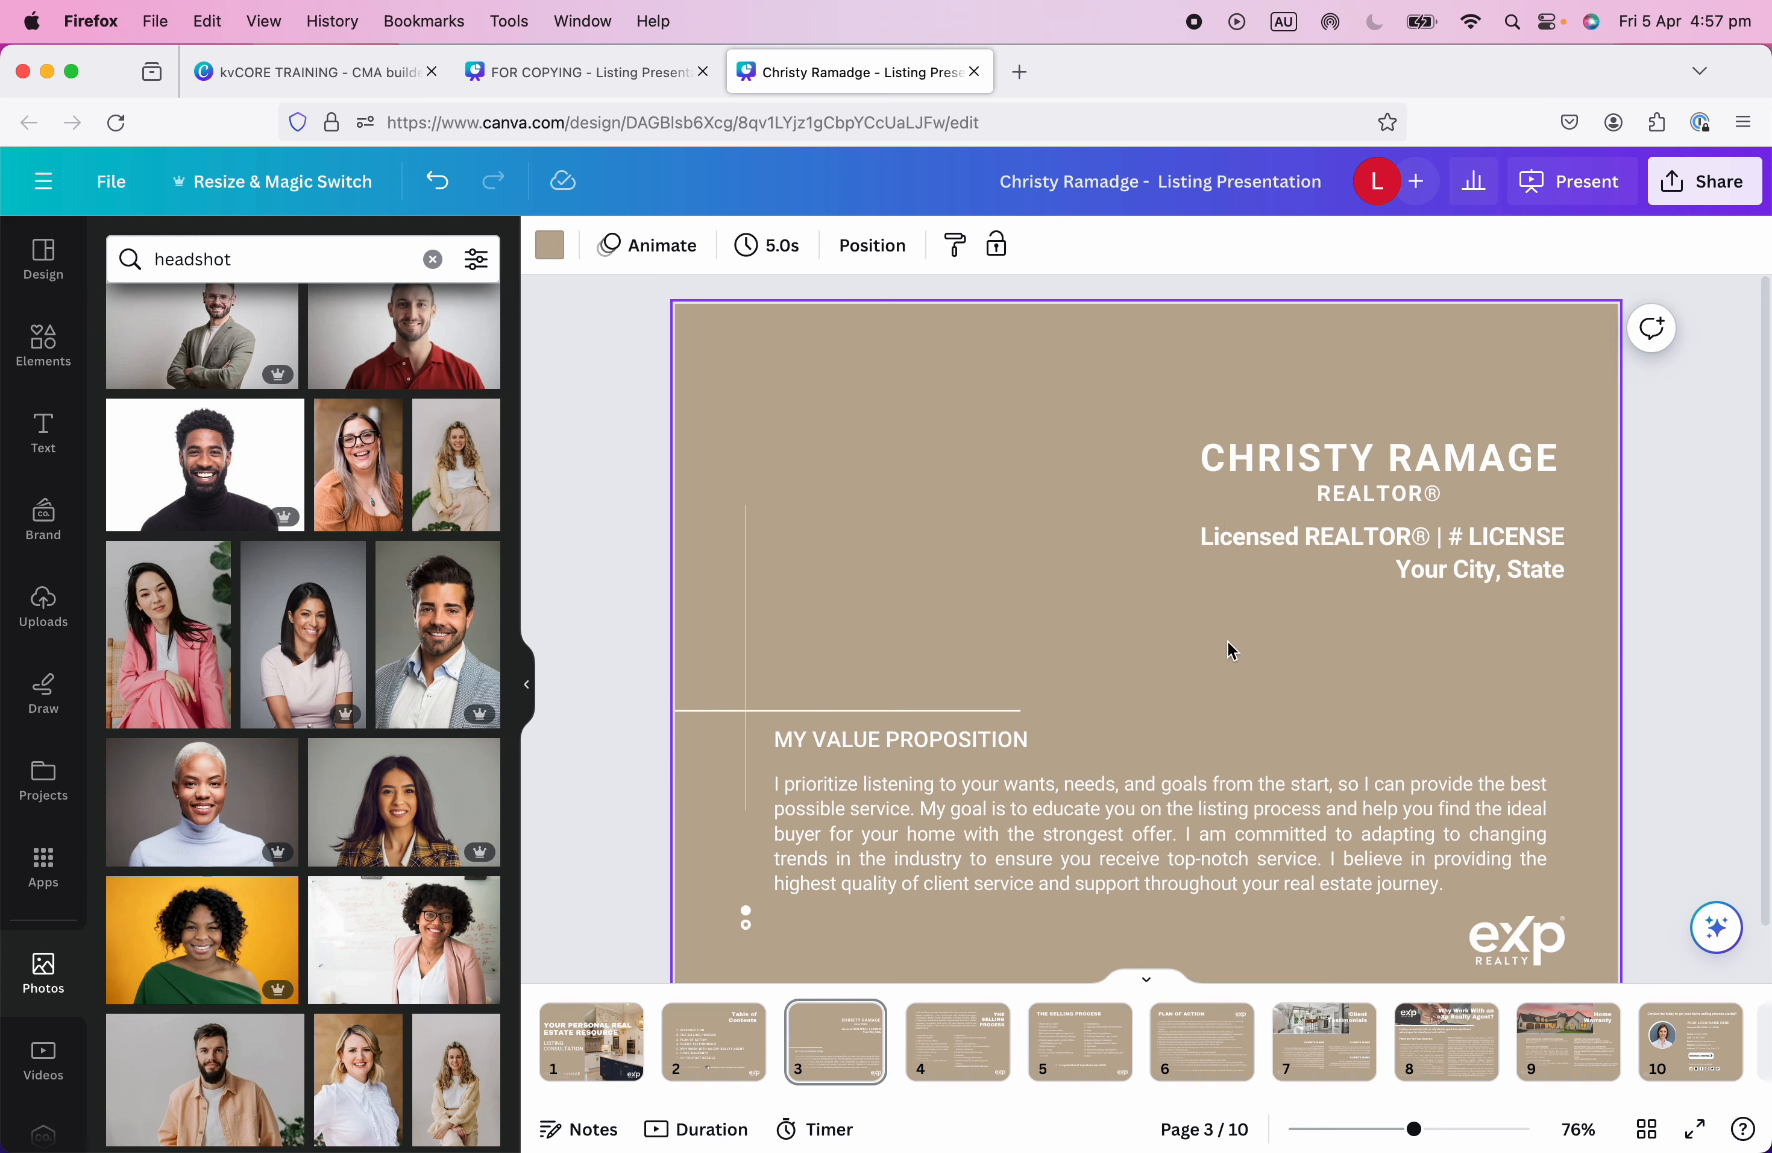
left_click(1388, 533)
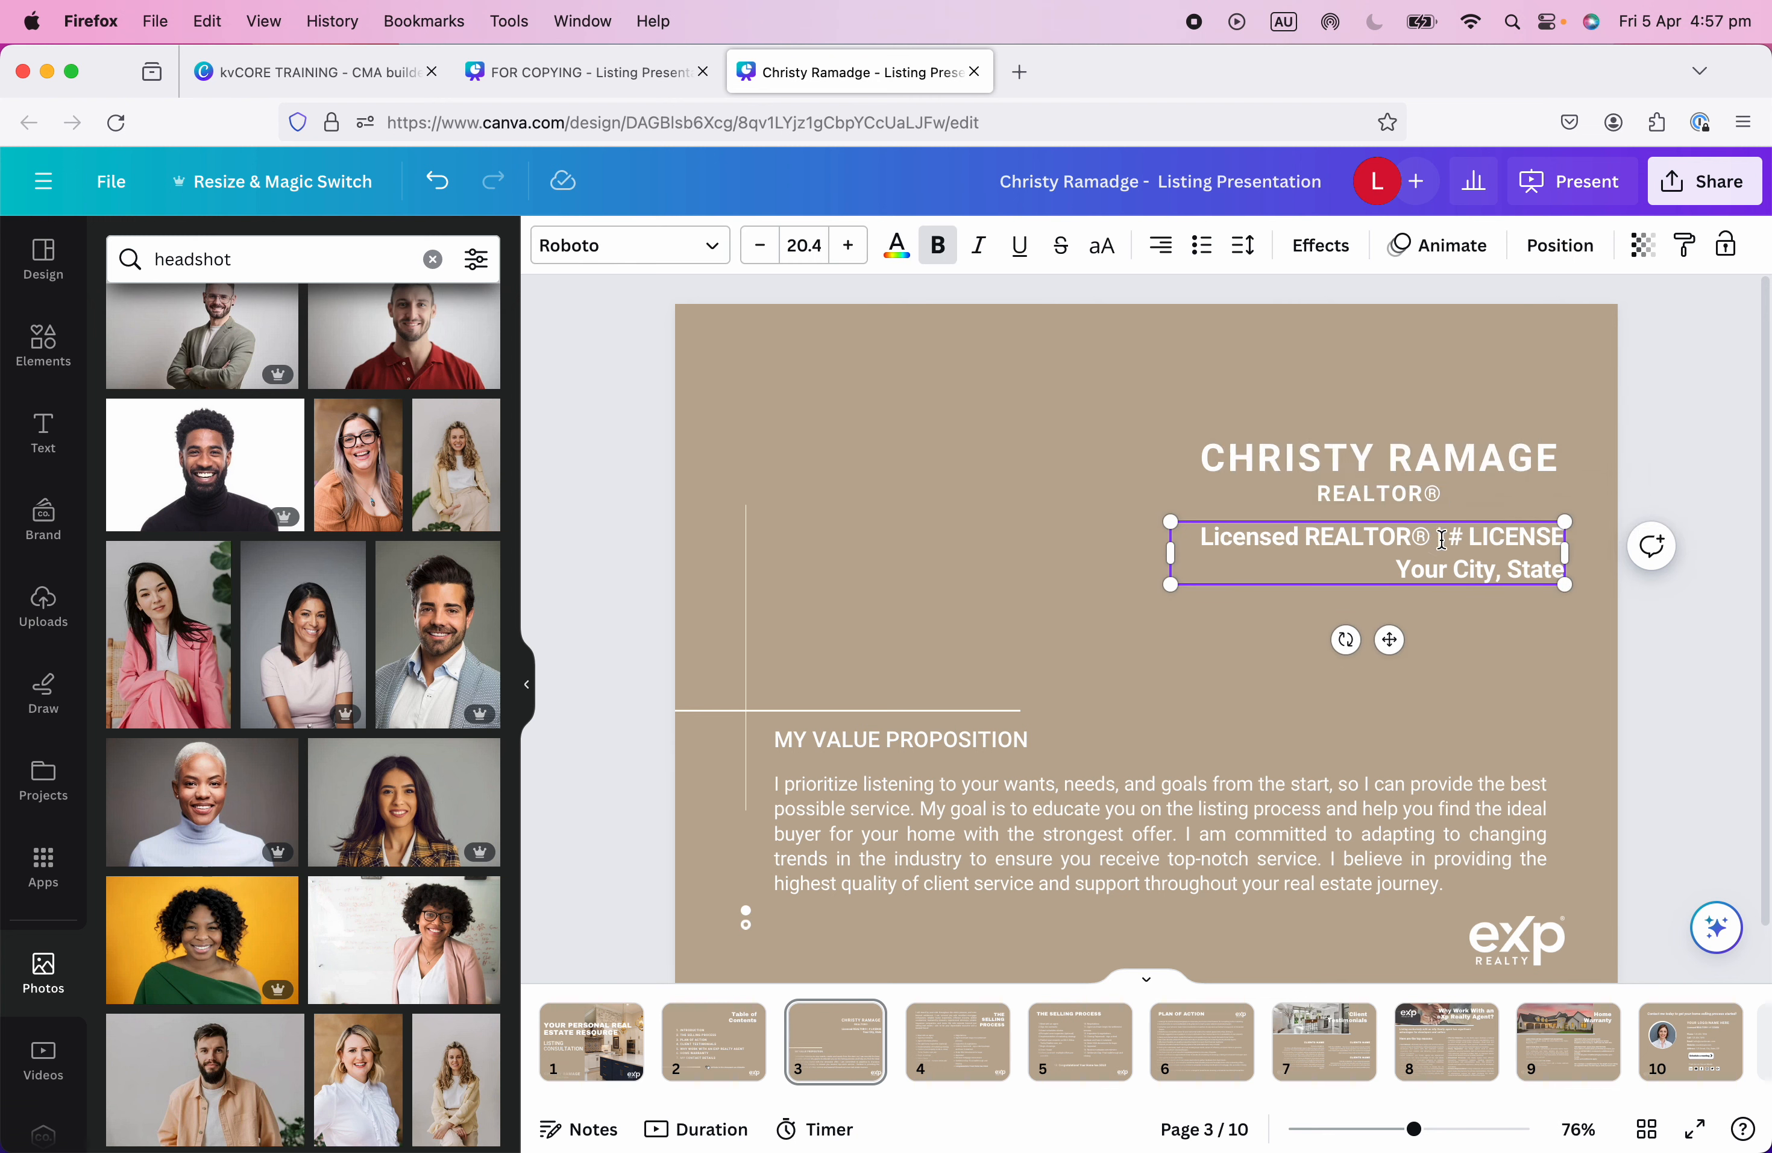
type("\\")
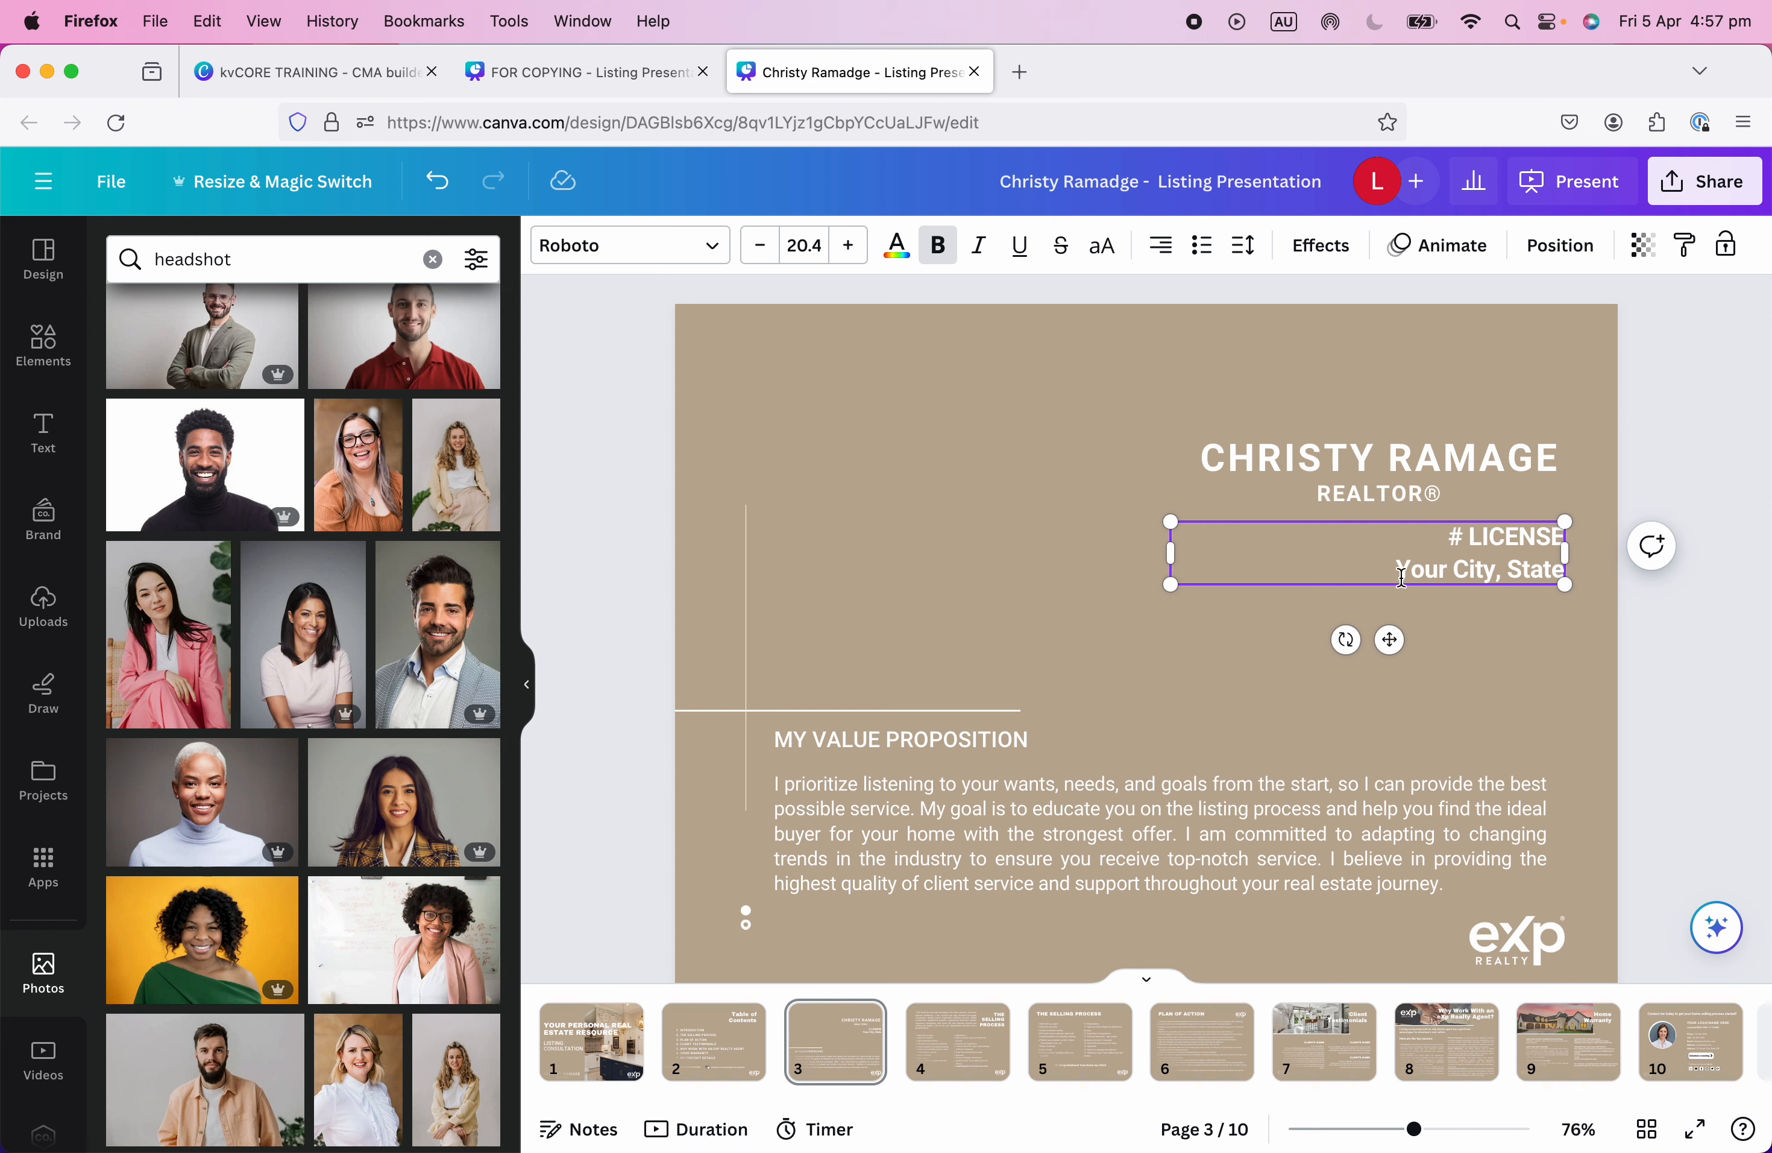
key("BackSpace")
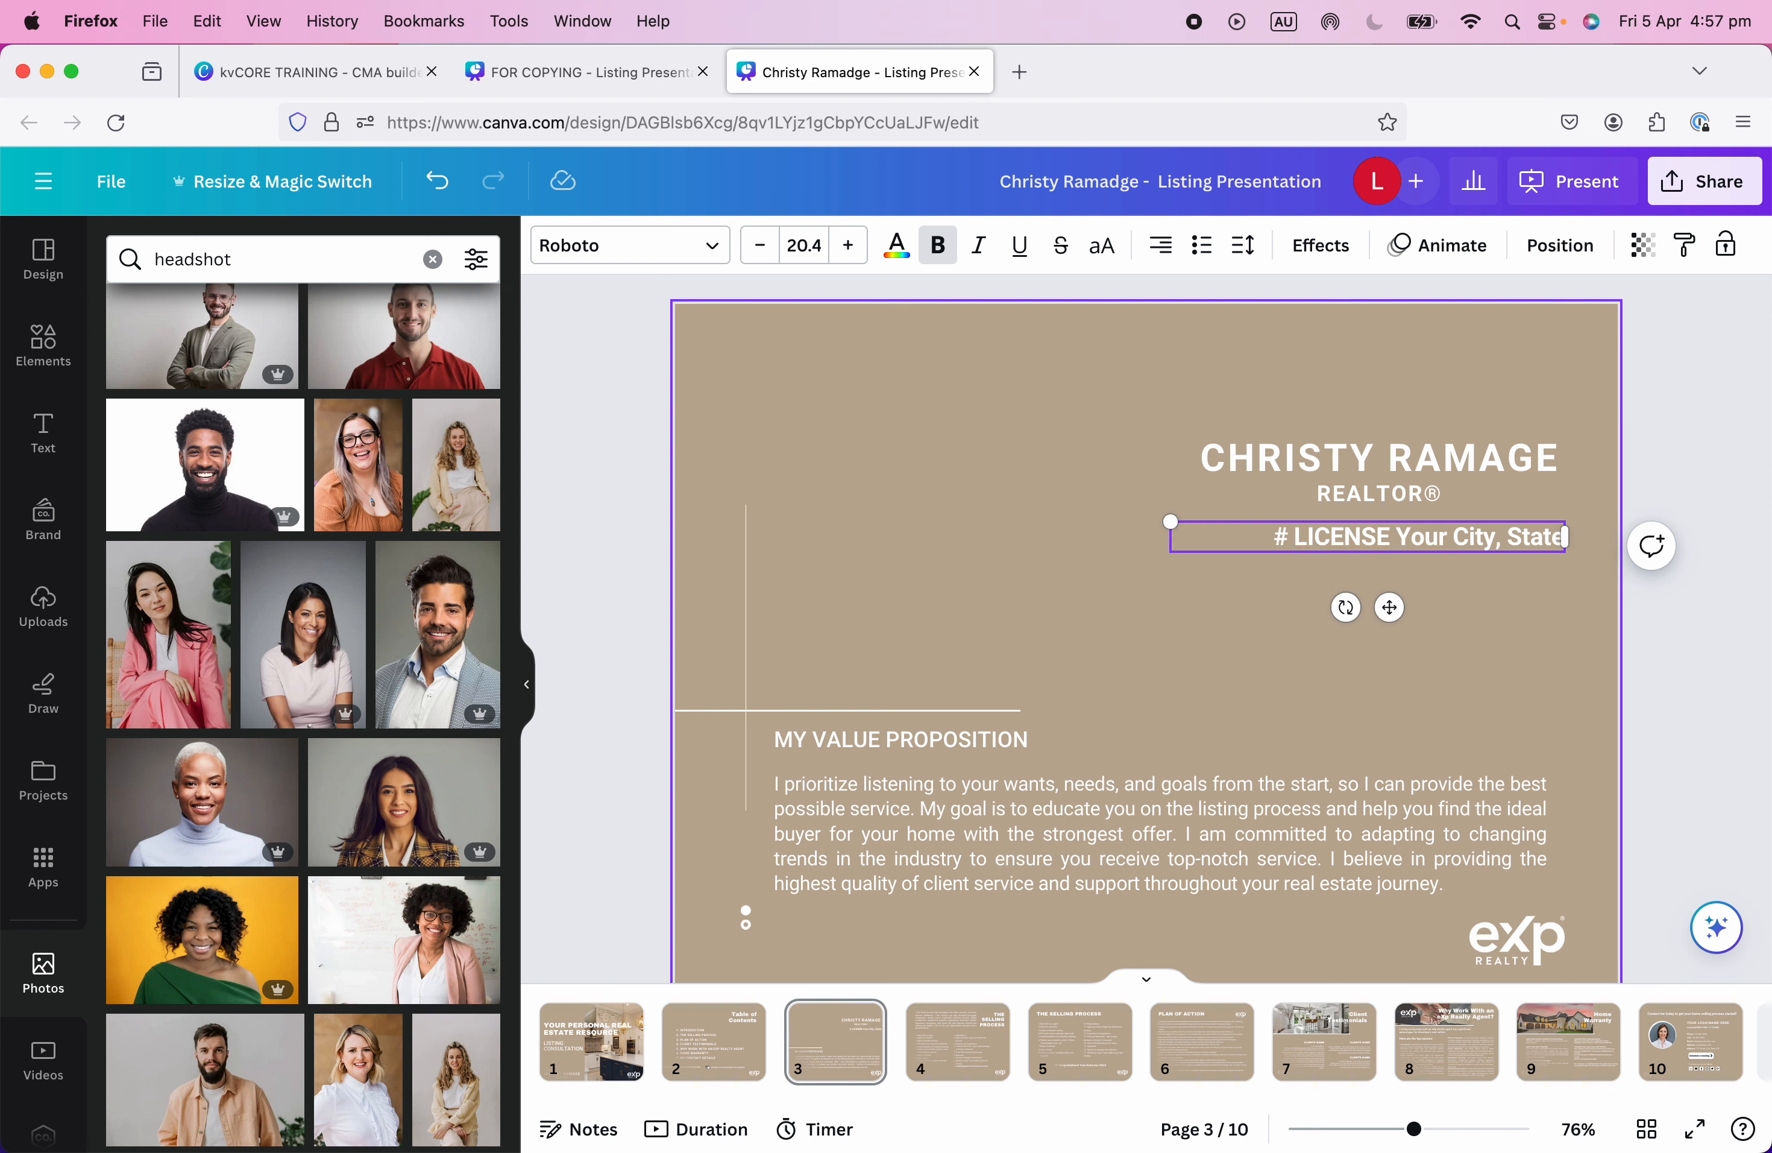
type("|")
key("BackSpace")
key("BackSpace")
type("|")
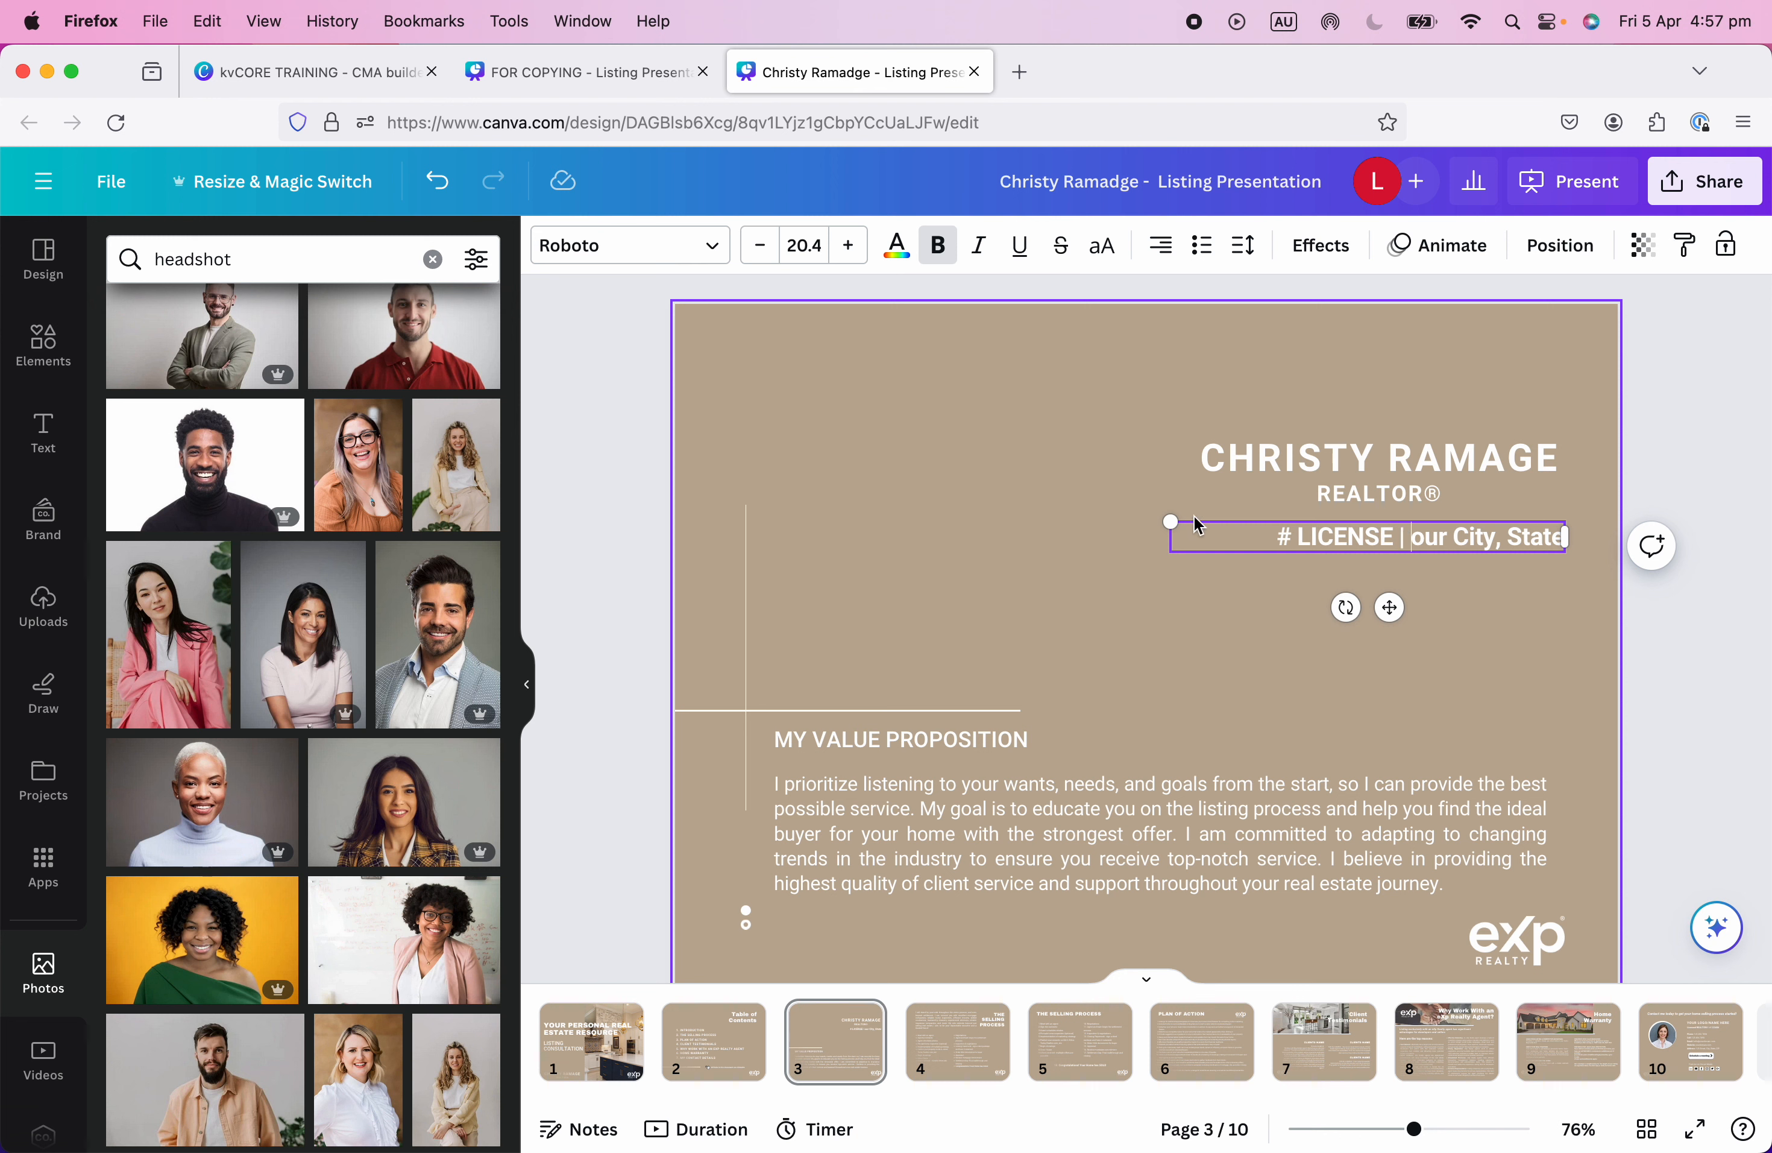
Replace the city and state placeholders with 'Melbourne' and 'VIC'.
double_click(1431, 537)
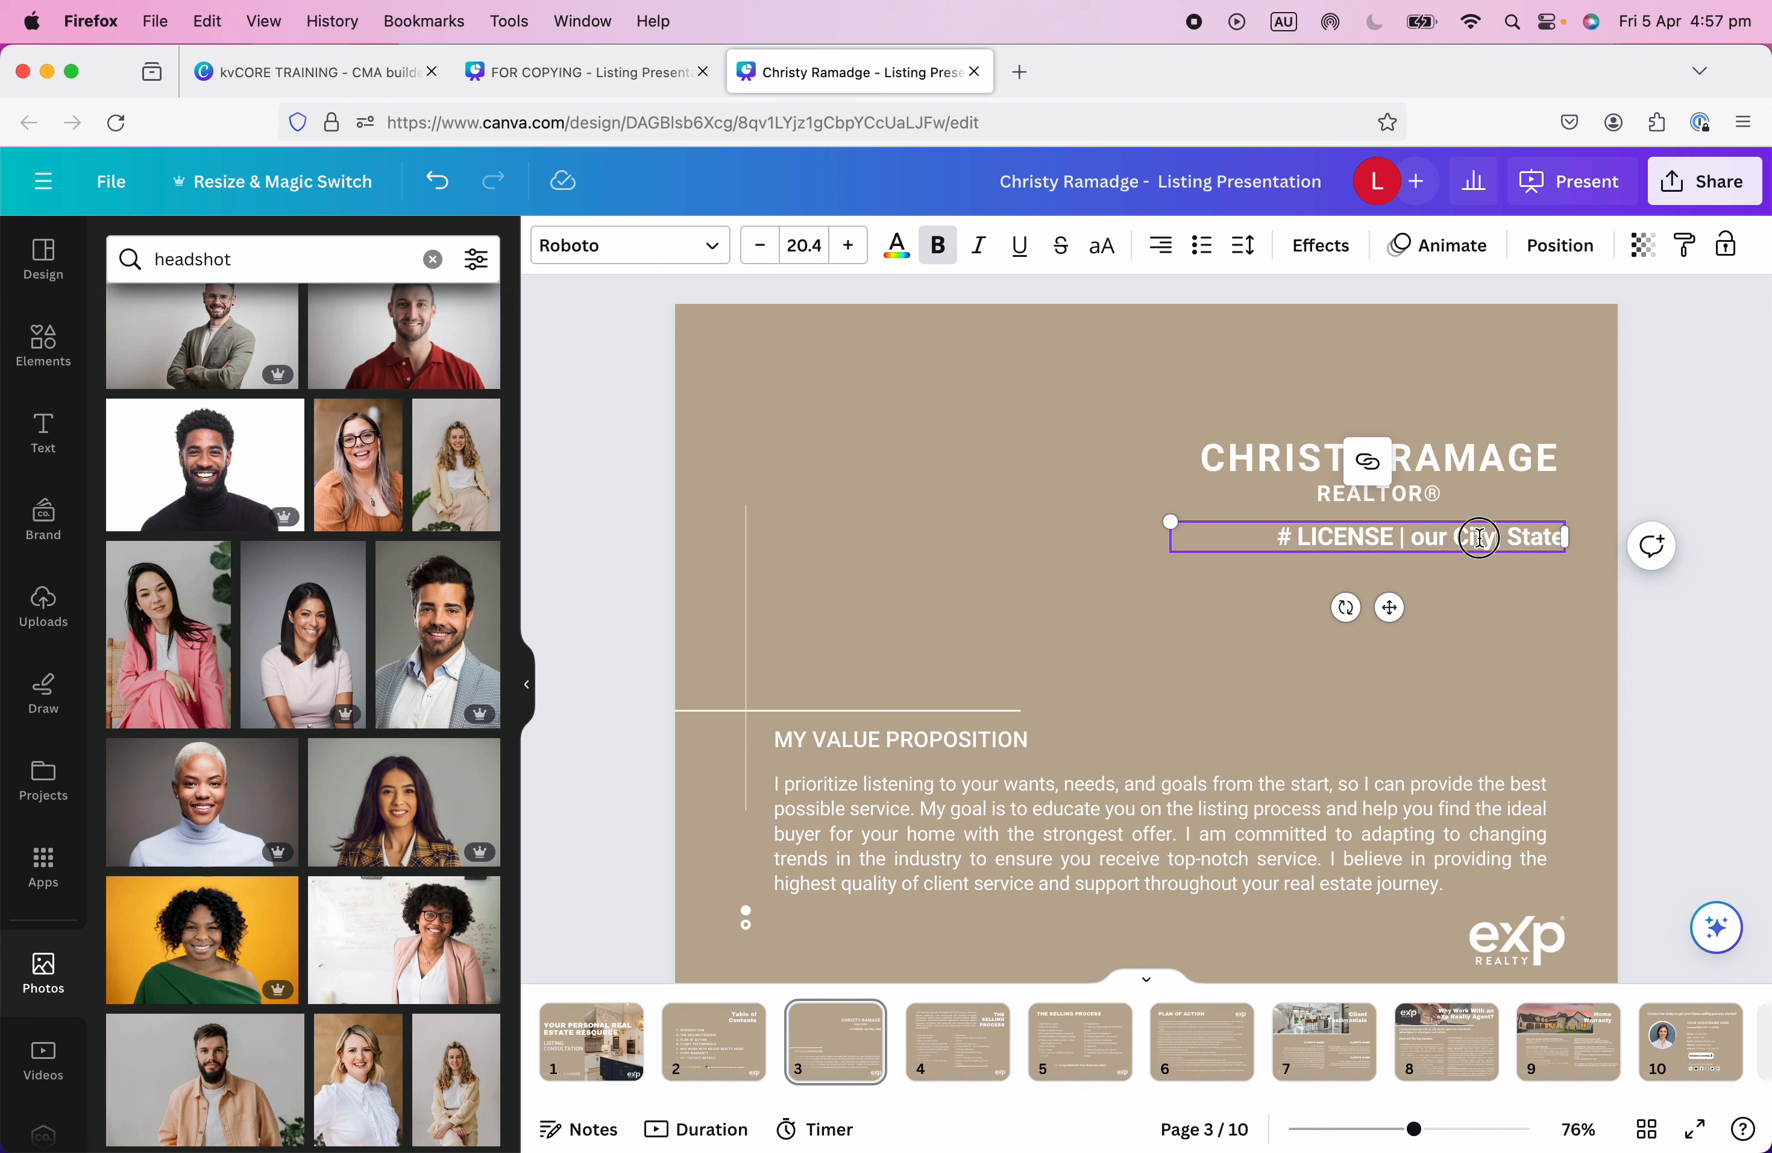
type("Melbourne")
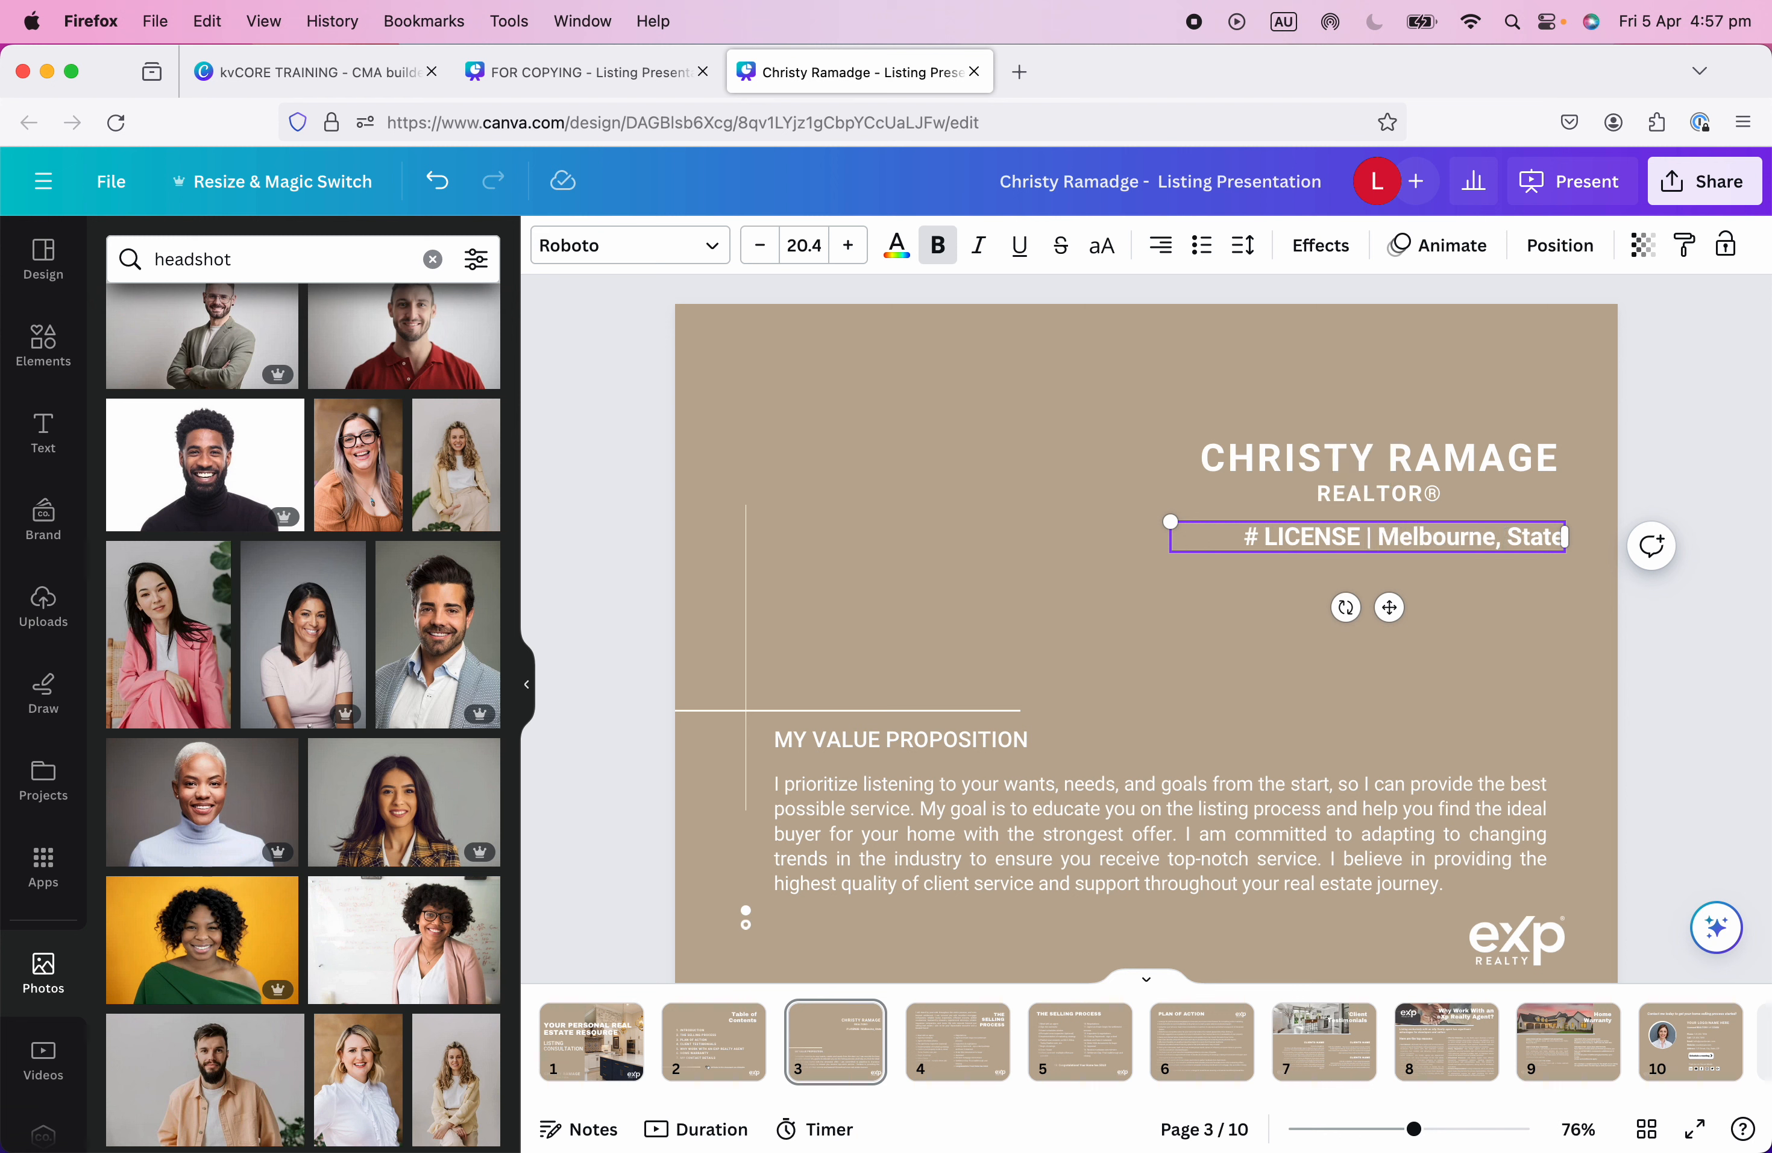
key("BackSpace")
key("BackSpace")
key("BackSpace")
key("BackSpace")
key("BackSpace")
type("VIC")
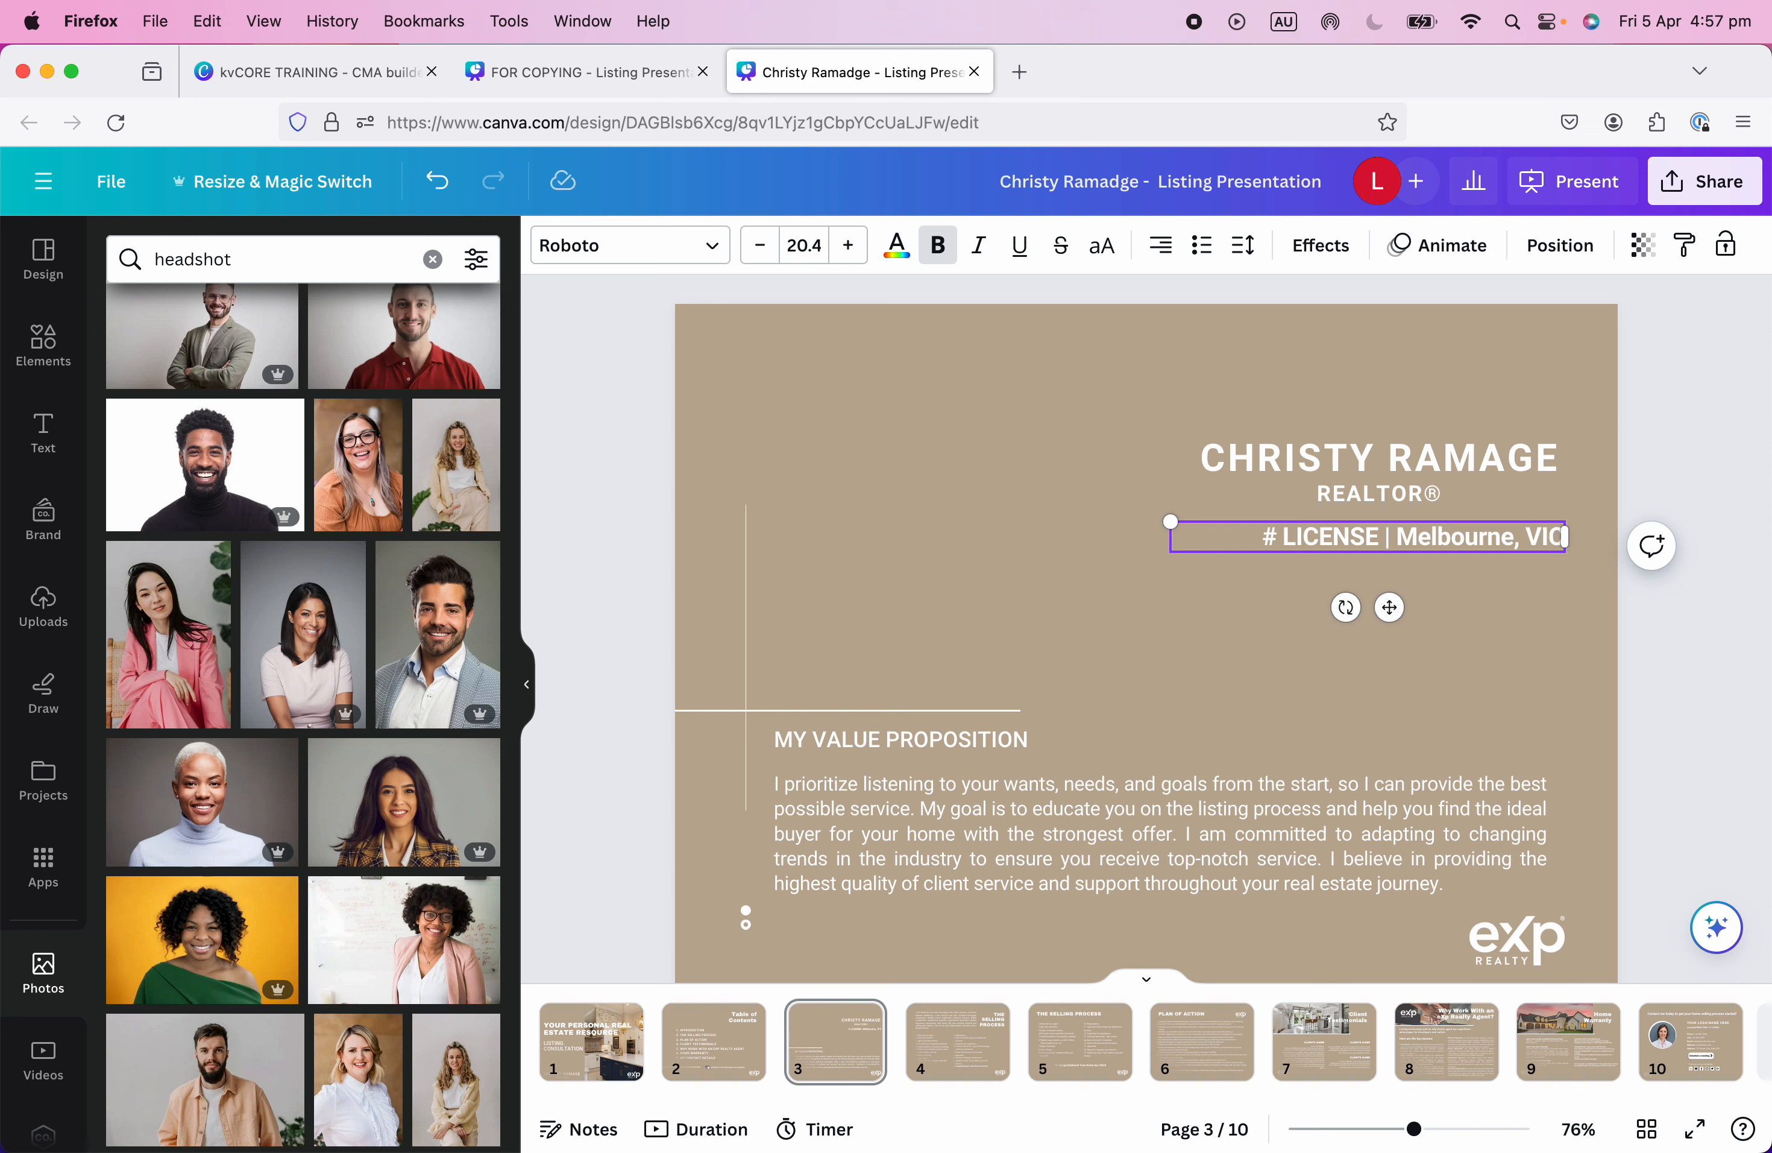
left_click(1219, 692)
Enter the licence number after the # sign, remove the extra LICENSE word and widen the box.
left_click(1196, 530)
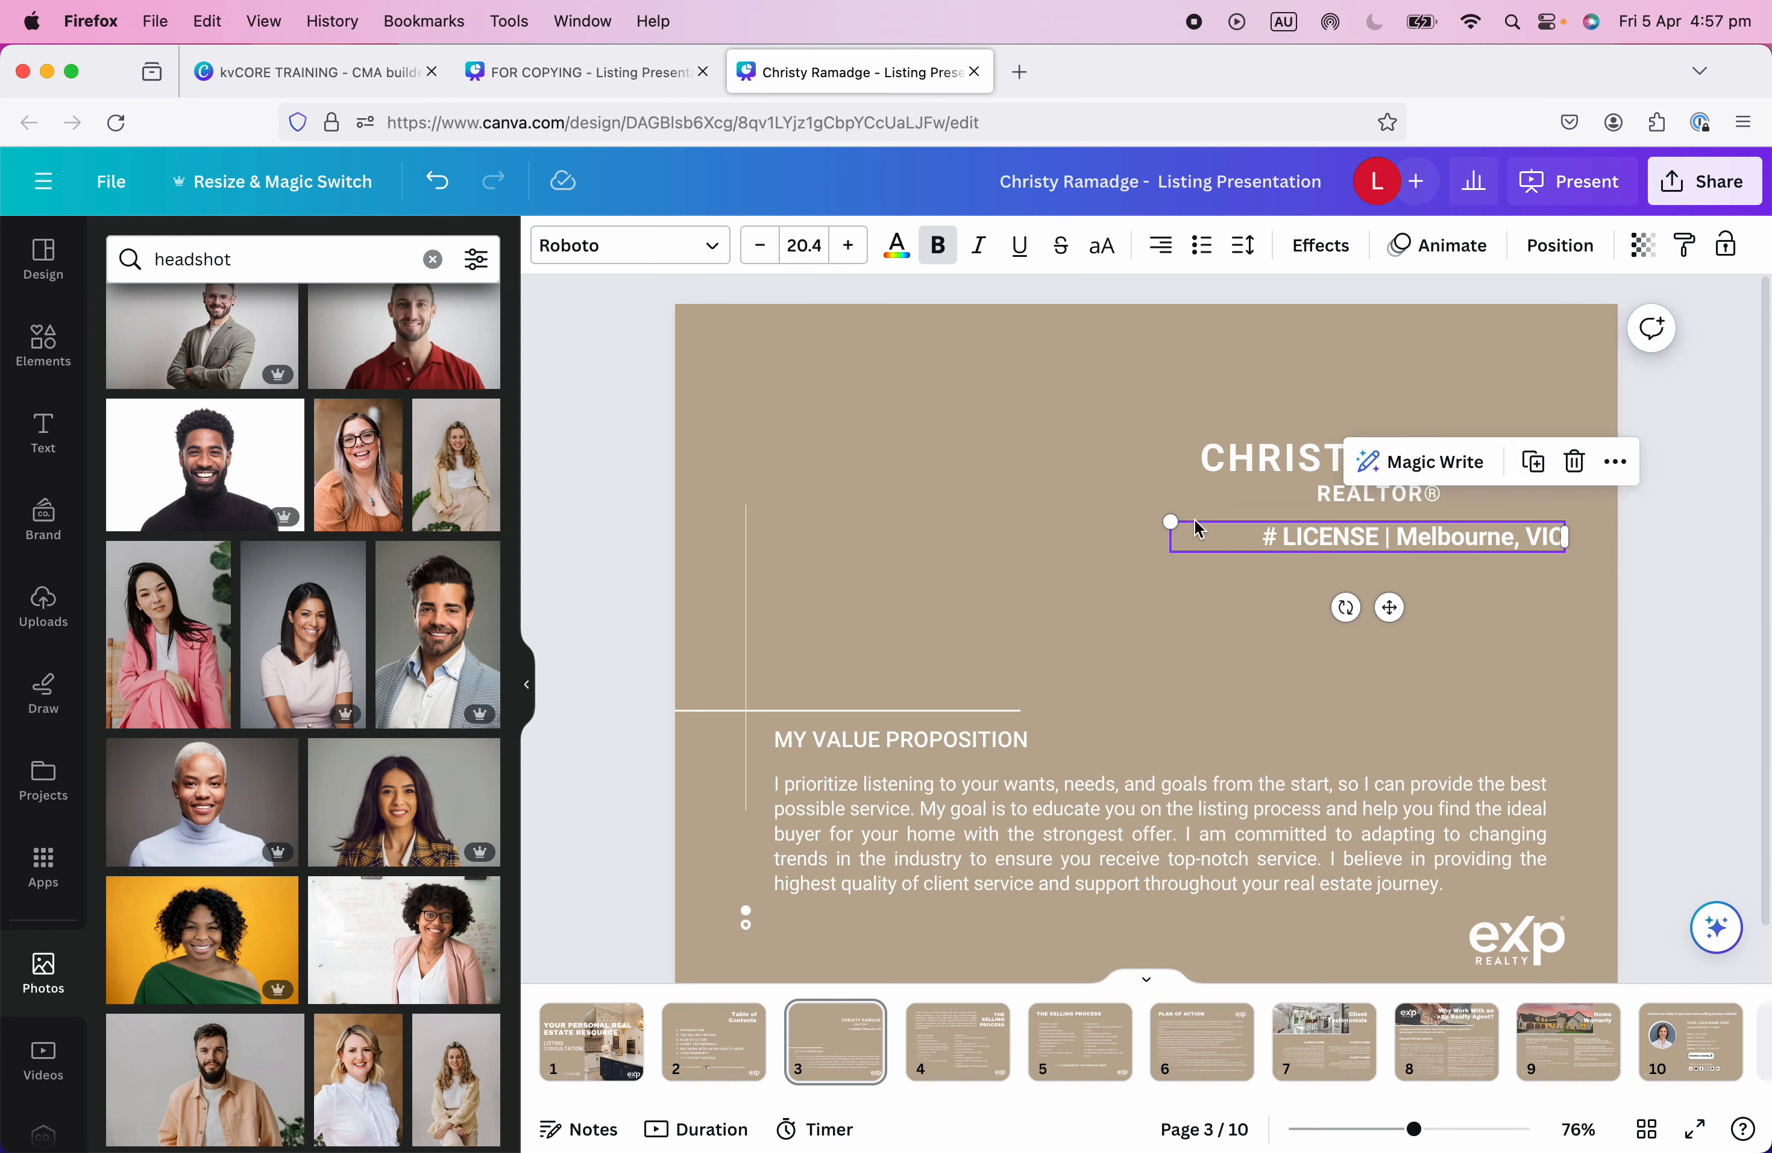
left_click(1267, 536)
type("123")
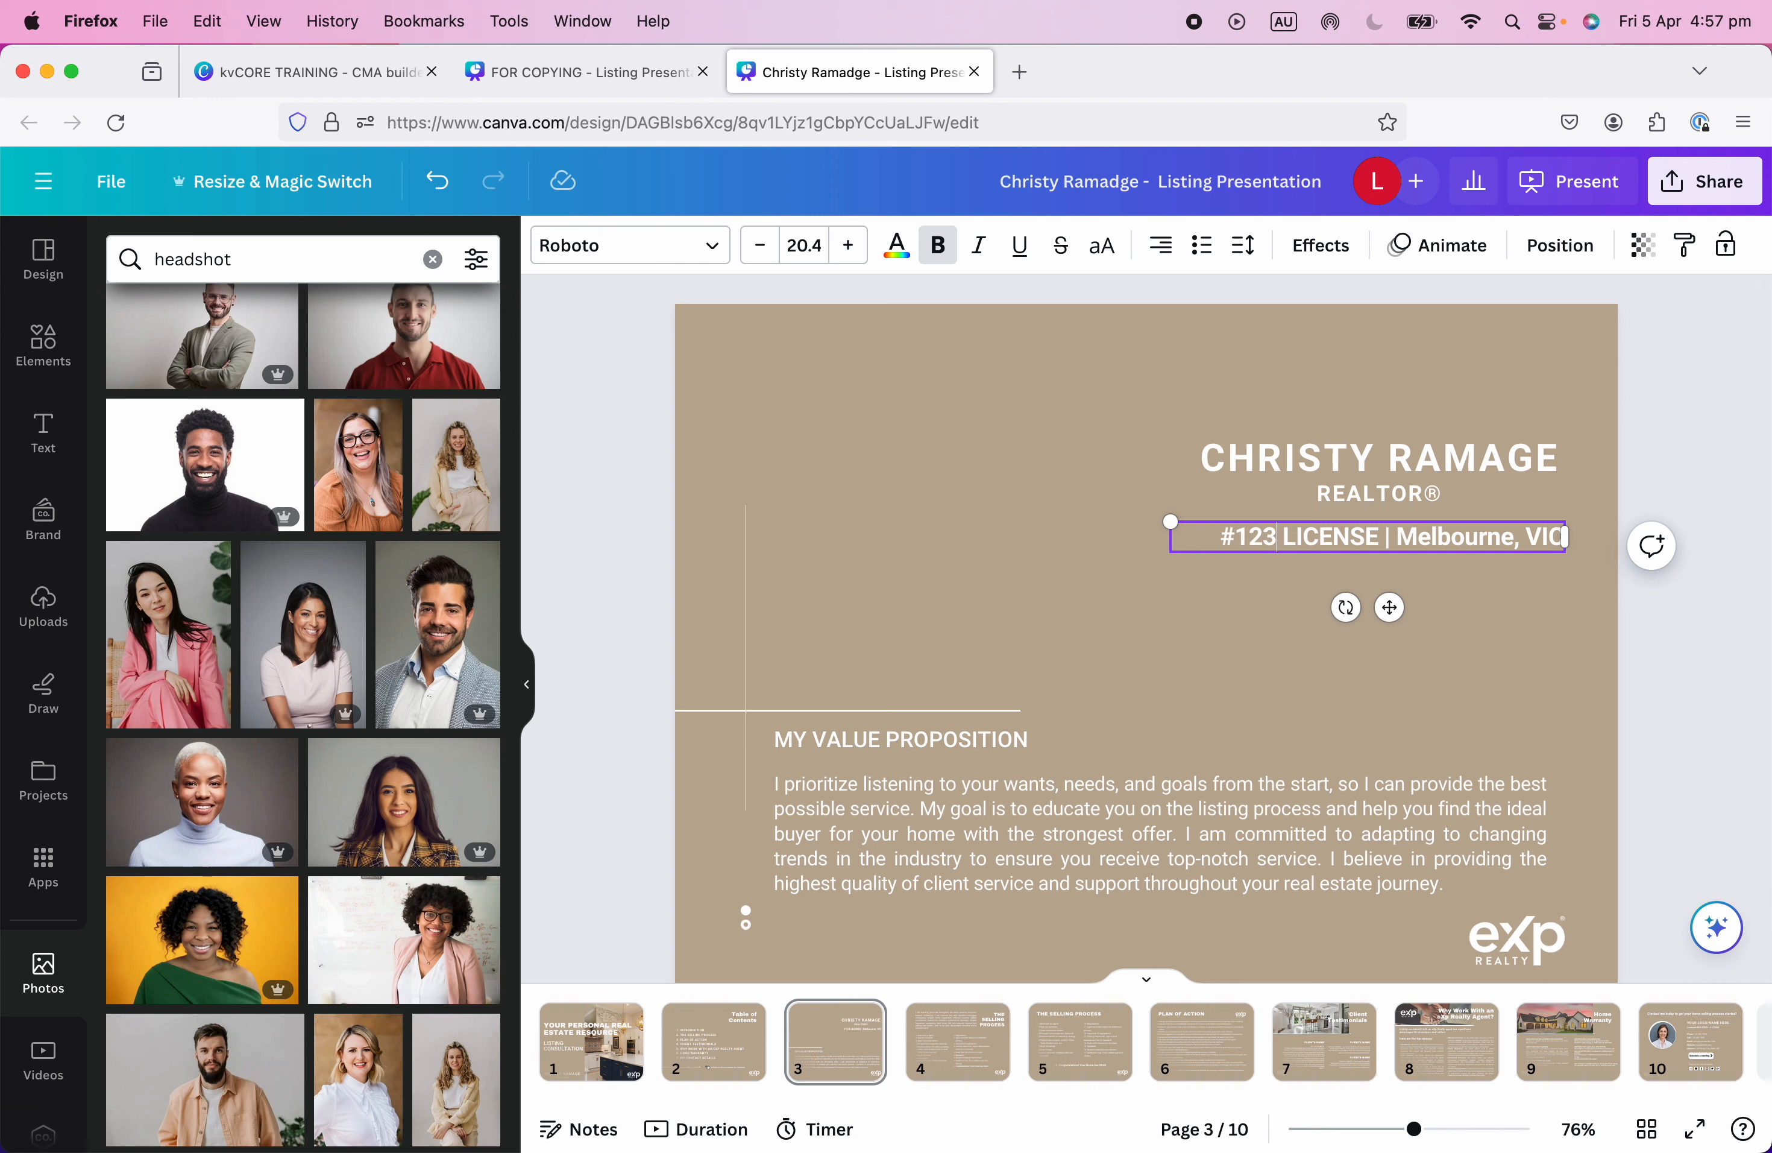
type("45")
double_click(1350, 536)
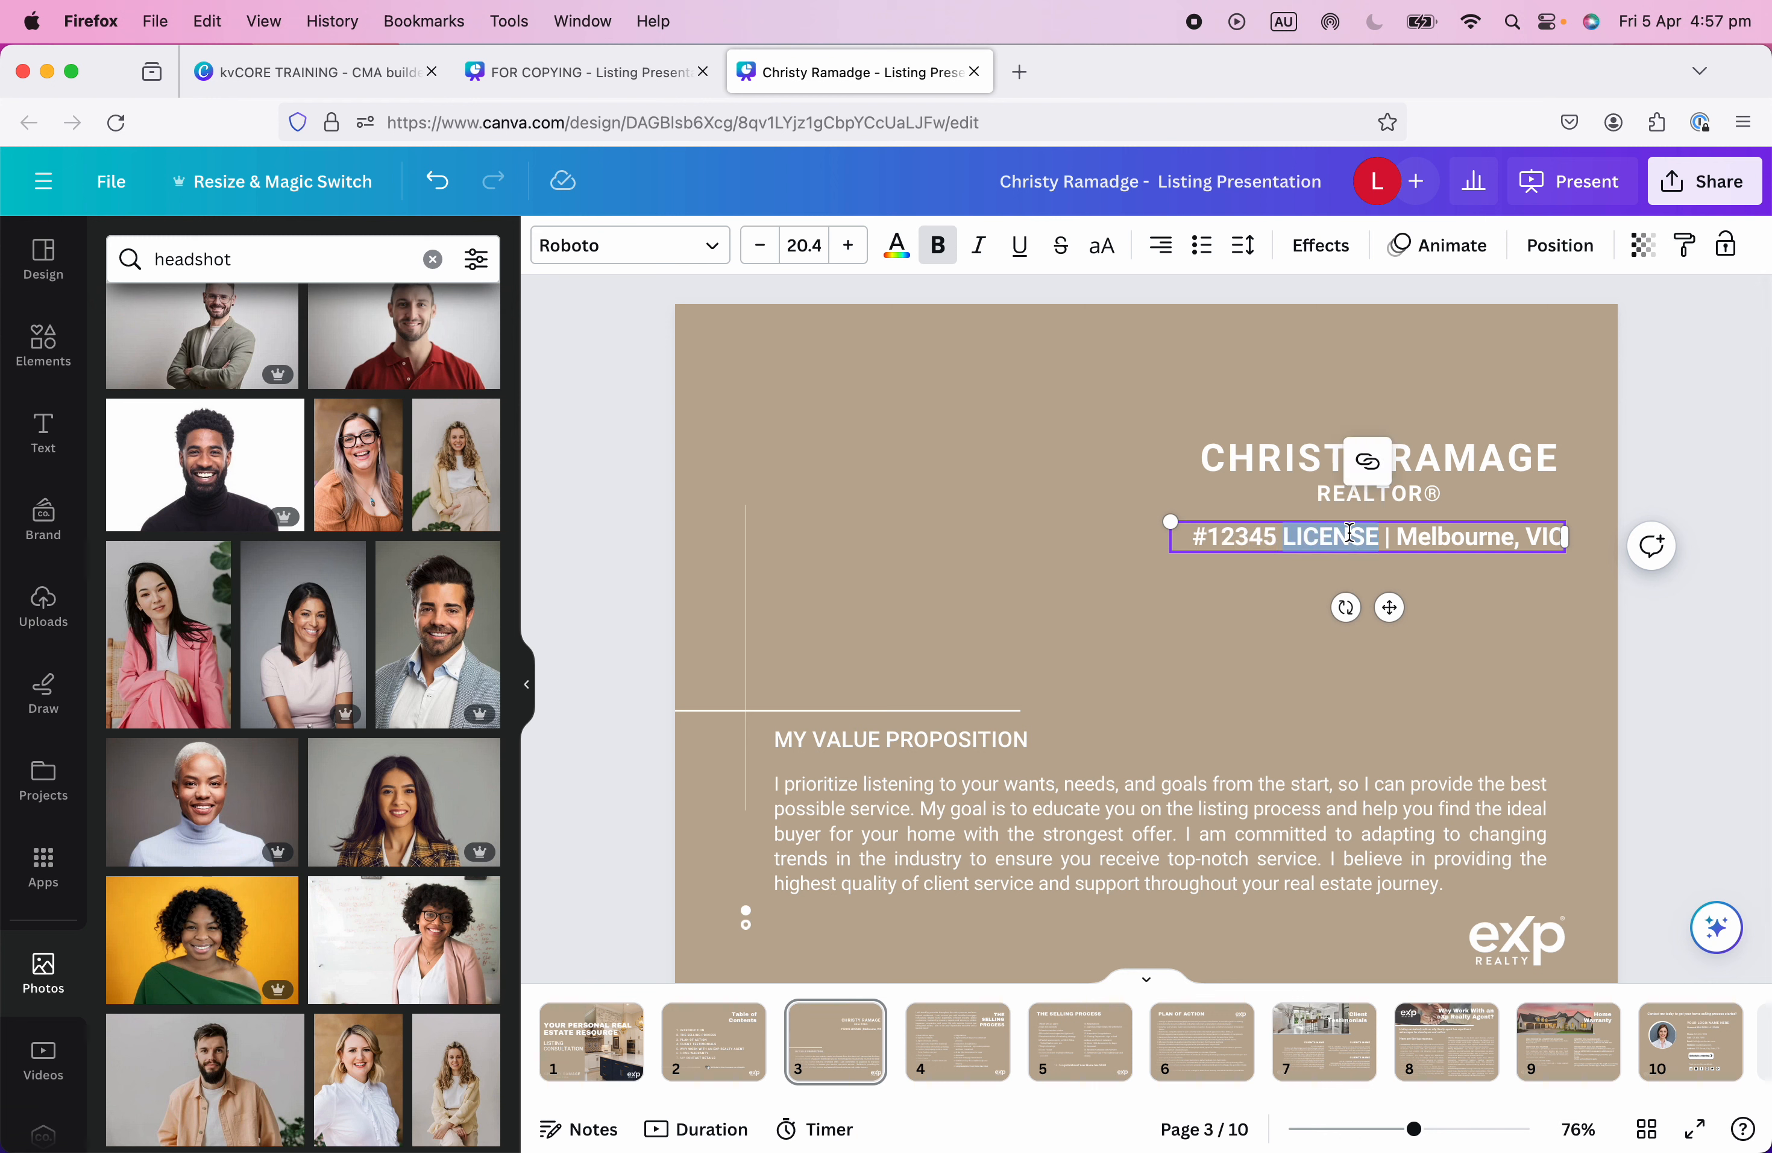
key("BackSpace")
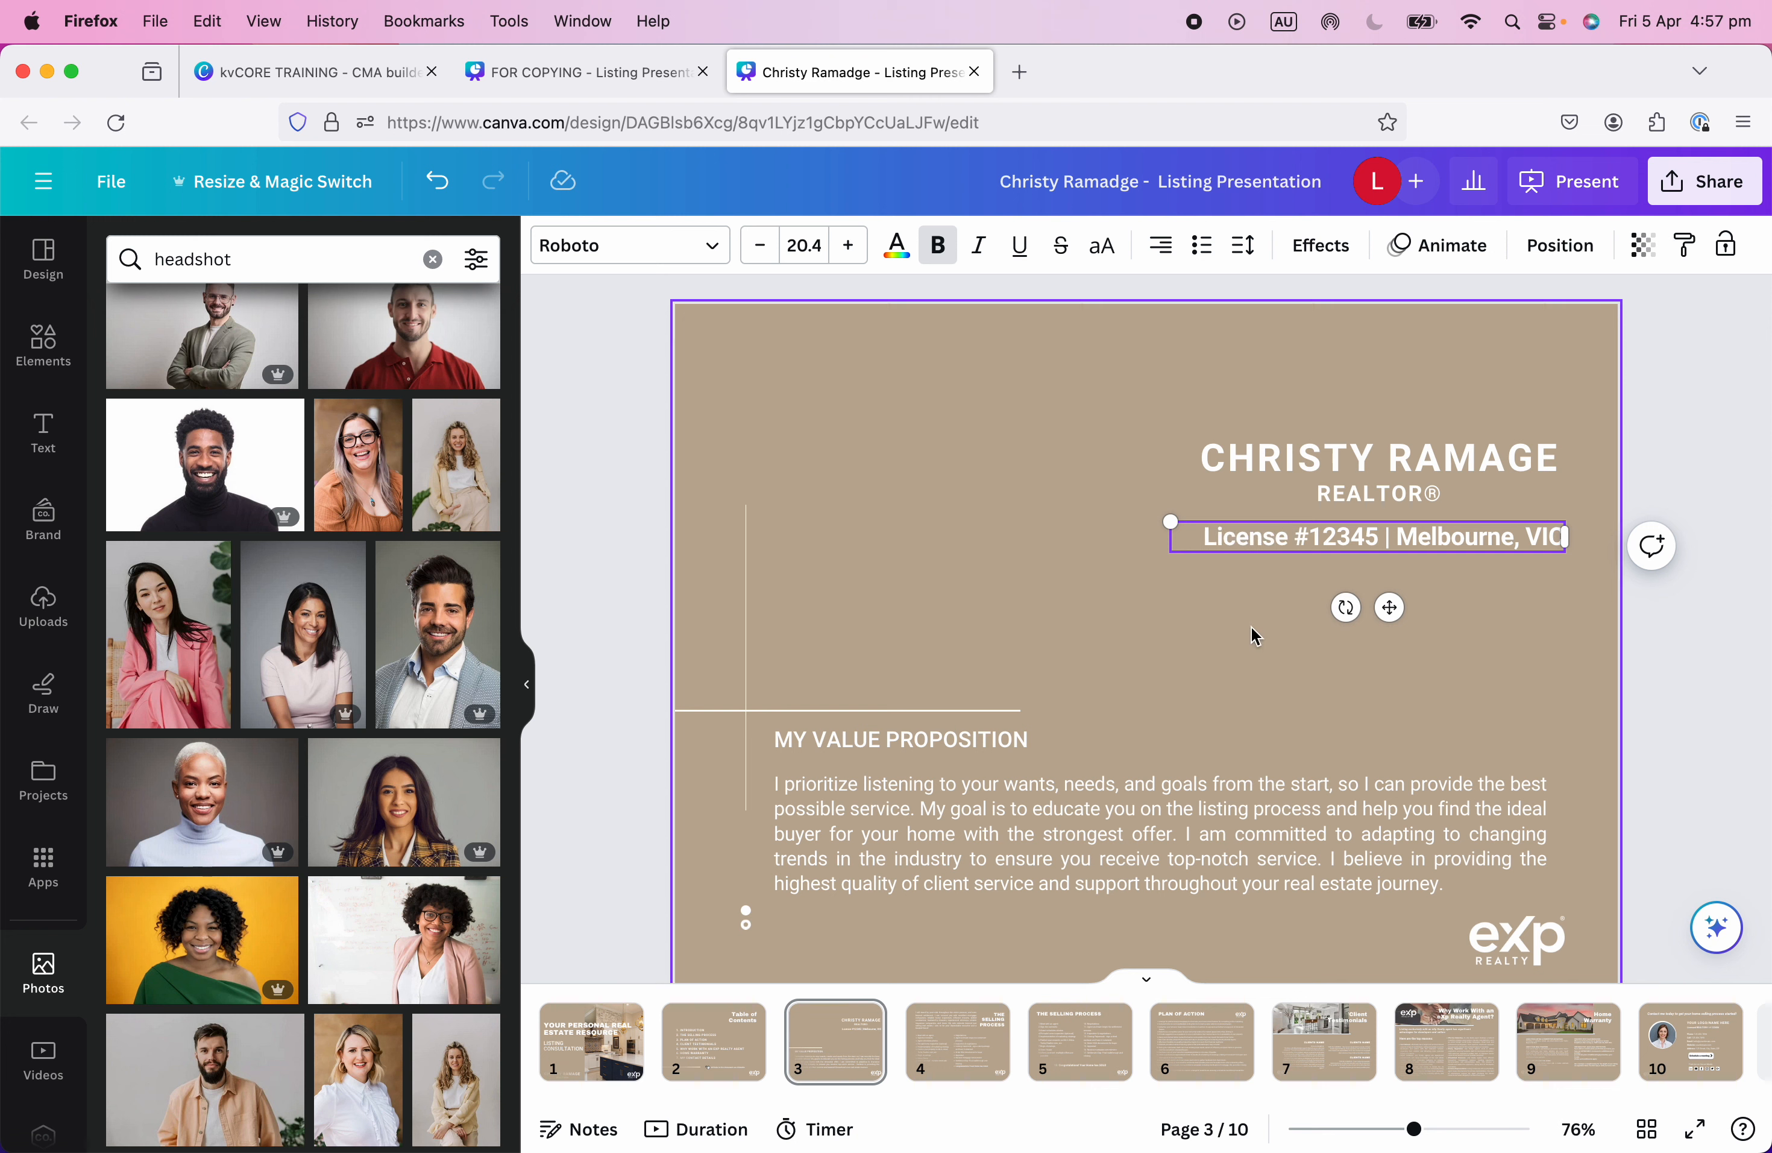
left_click(1210, 671)
left_click(1227, 536)
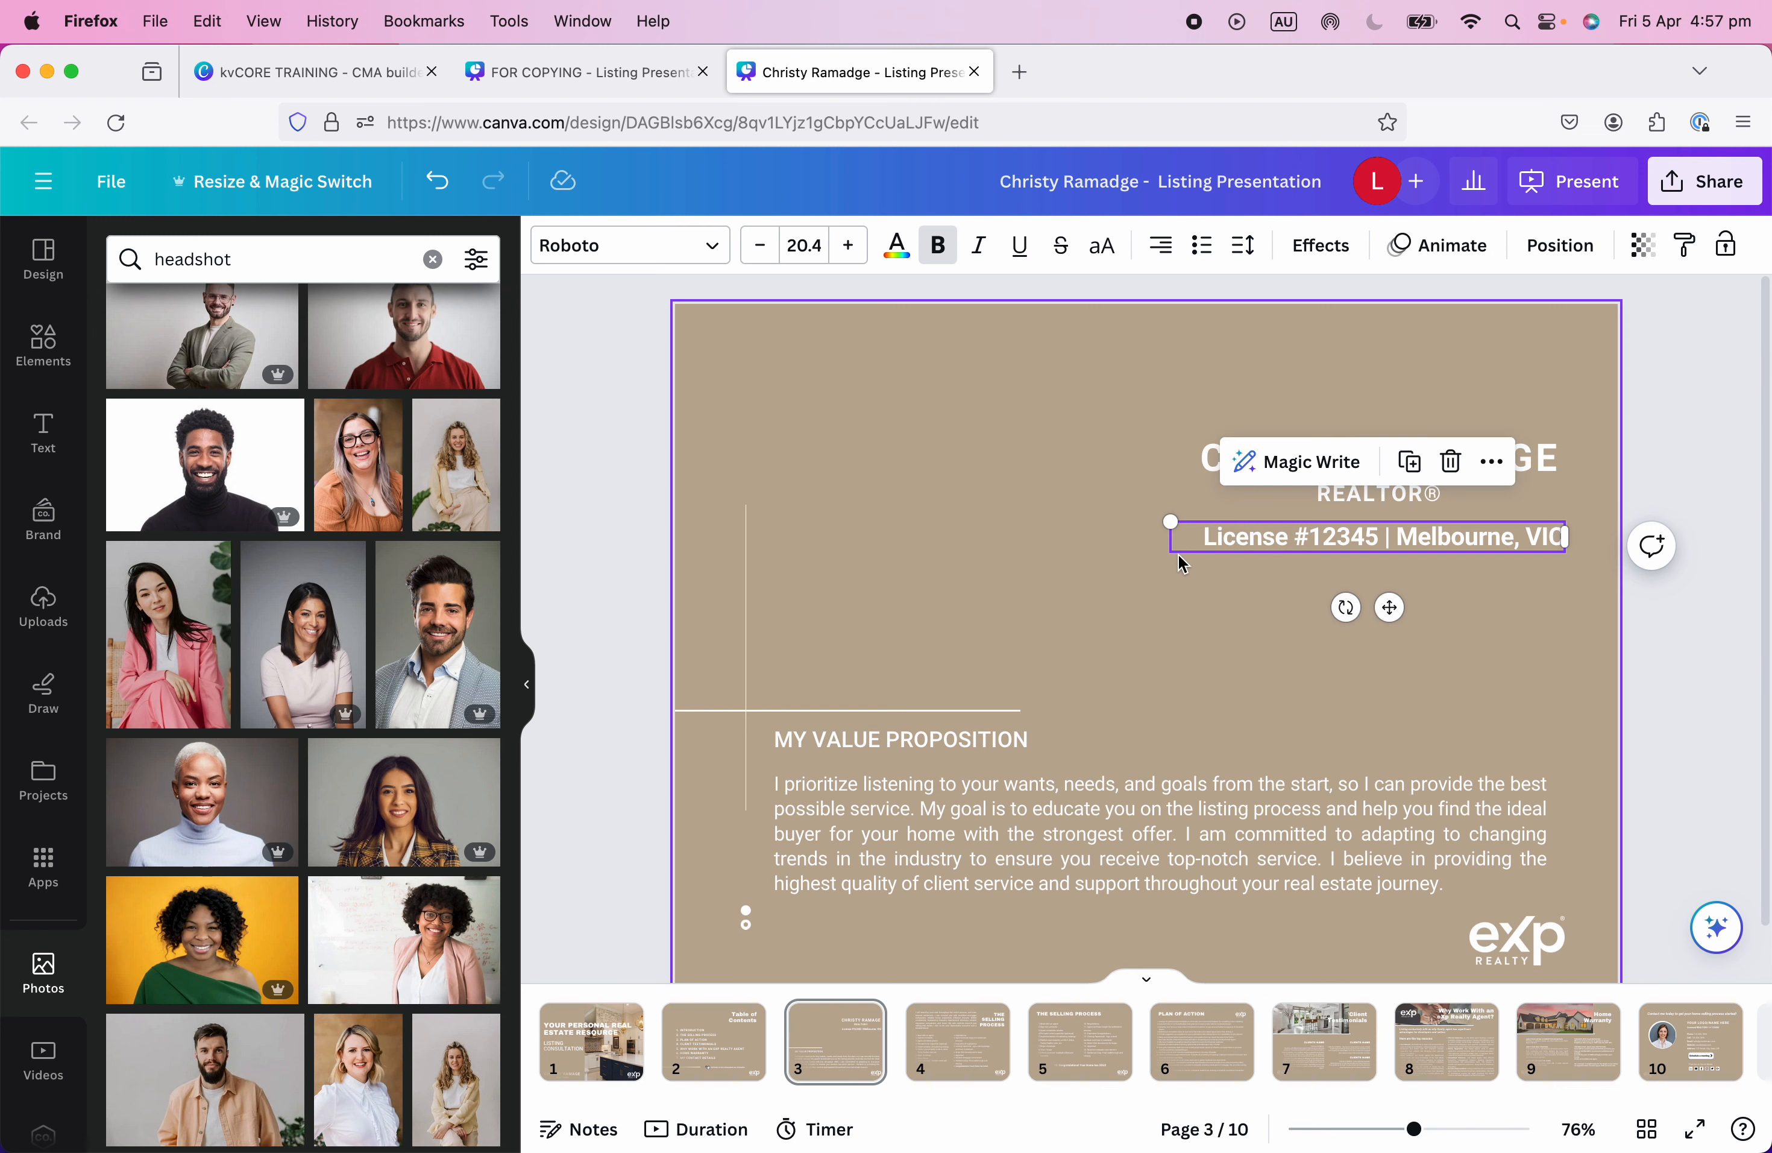
left_click_drag(1171, 554, 1168, 557)
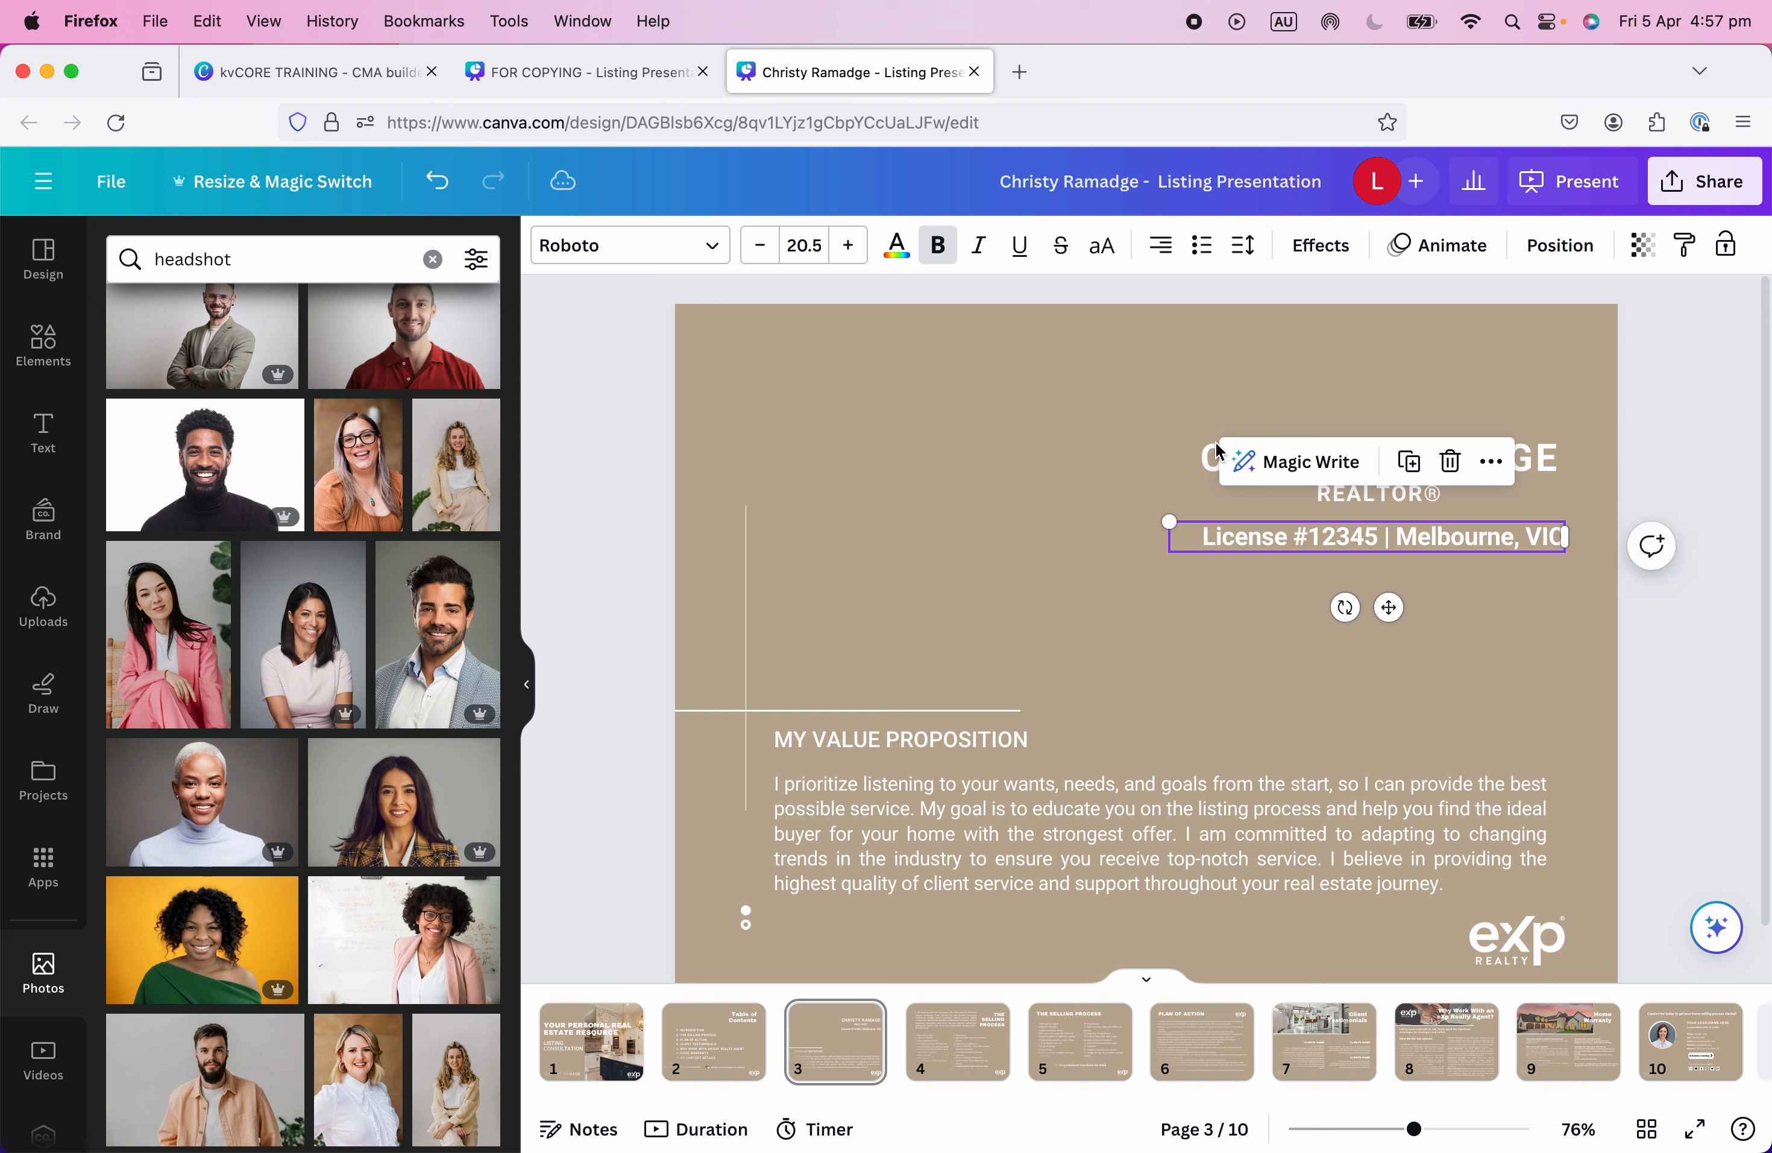
left_click(1243, 566)
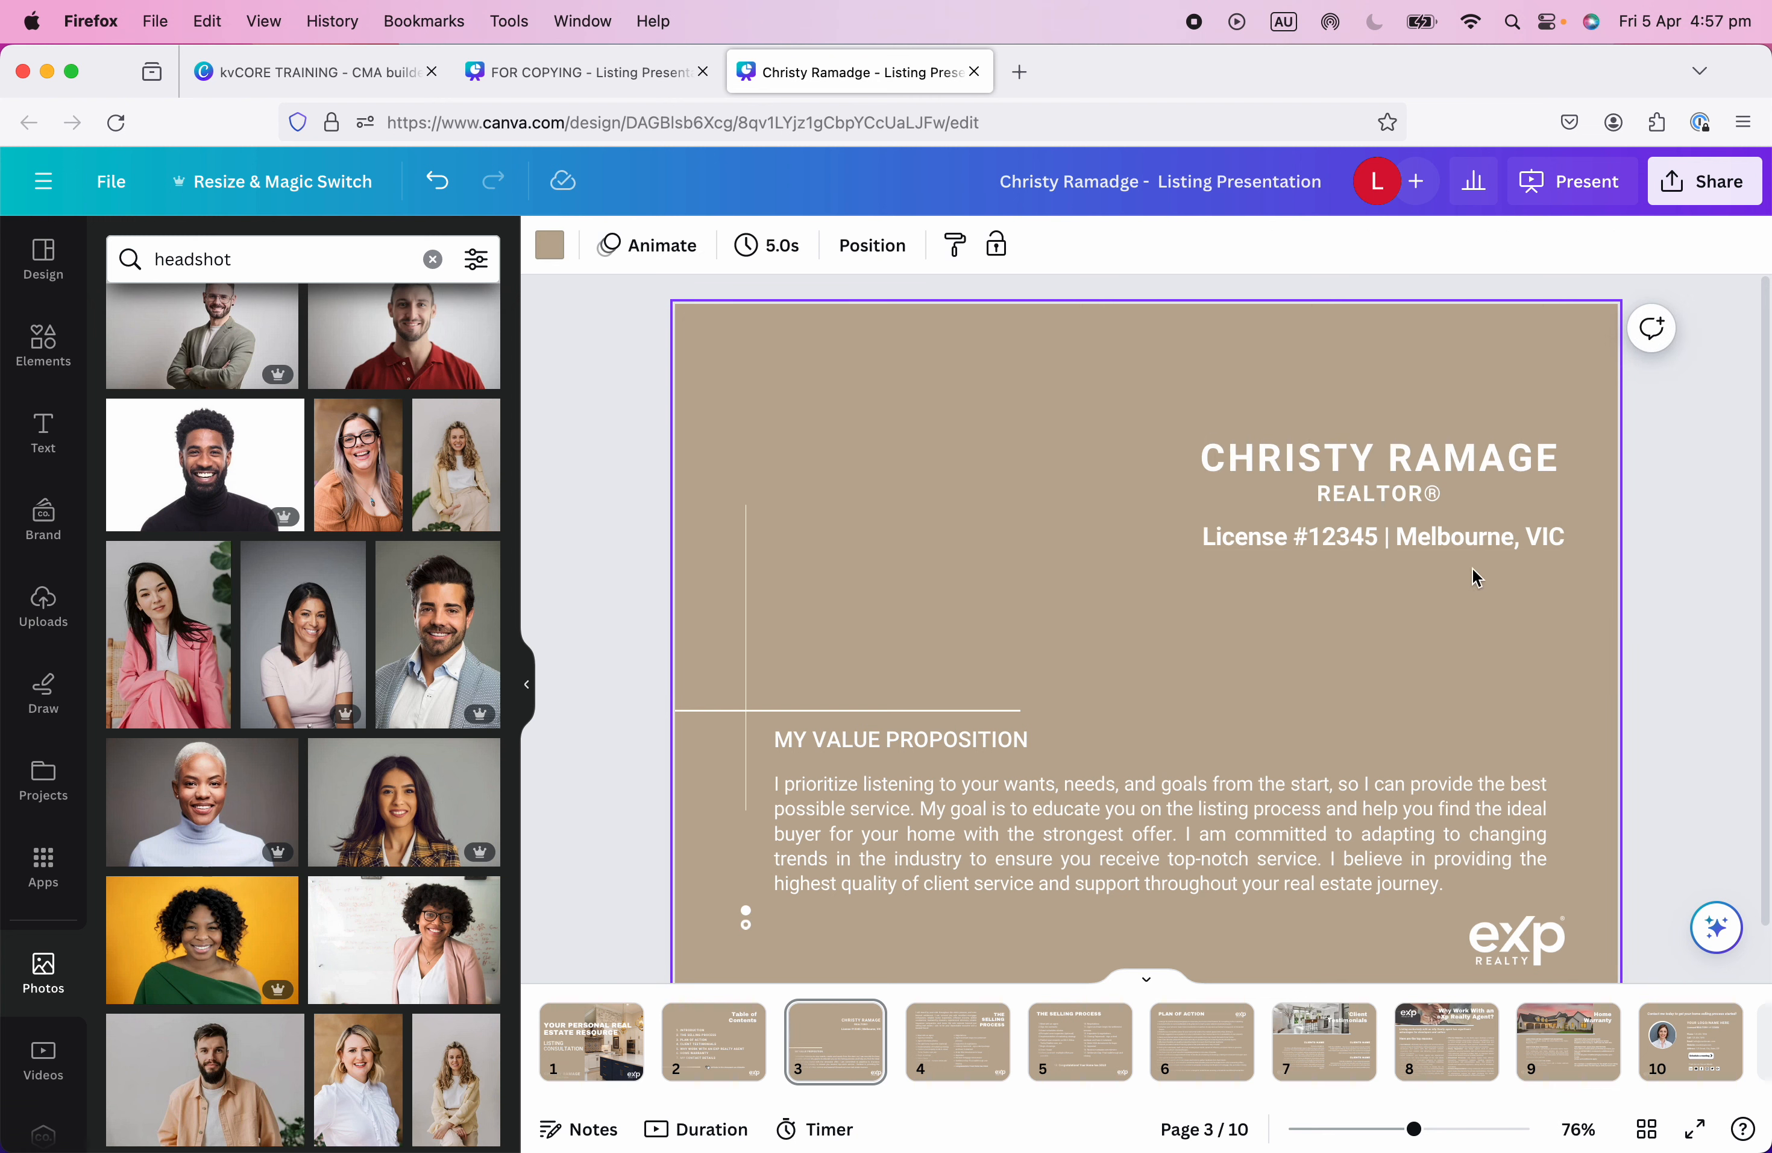
Collapse the Photos side panel and switch to page 4, The Selling Process slide.
left_click(1089, 839)
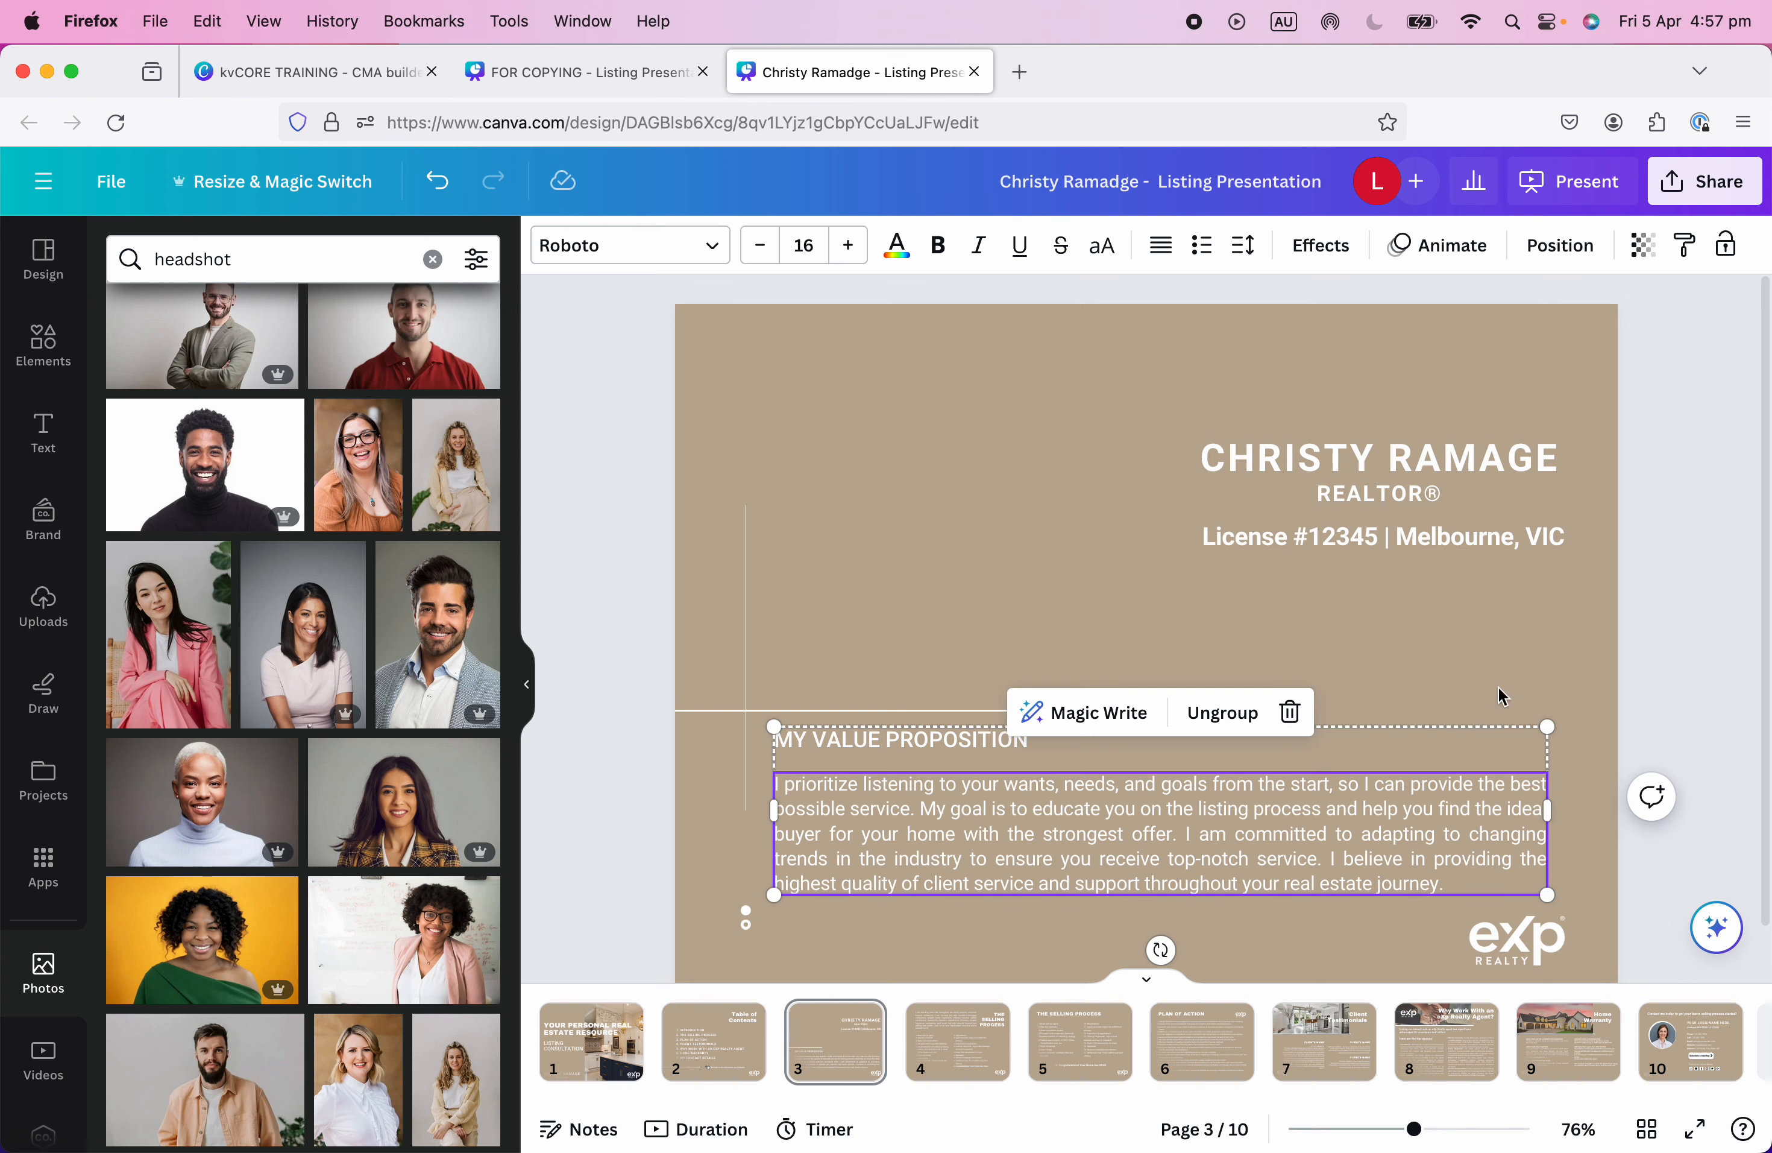
left_click(1472, 672)
scroll(1471, 673, "down", 2)
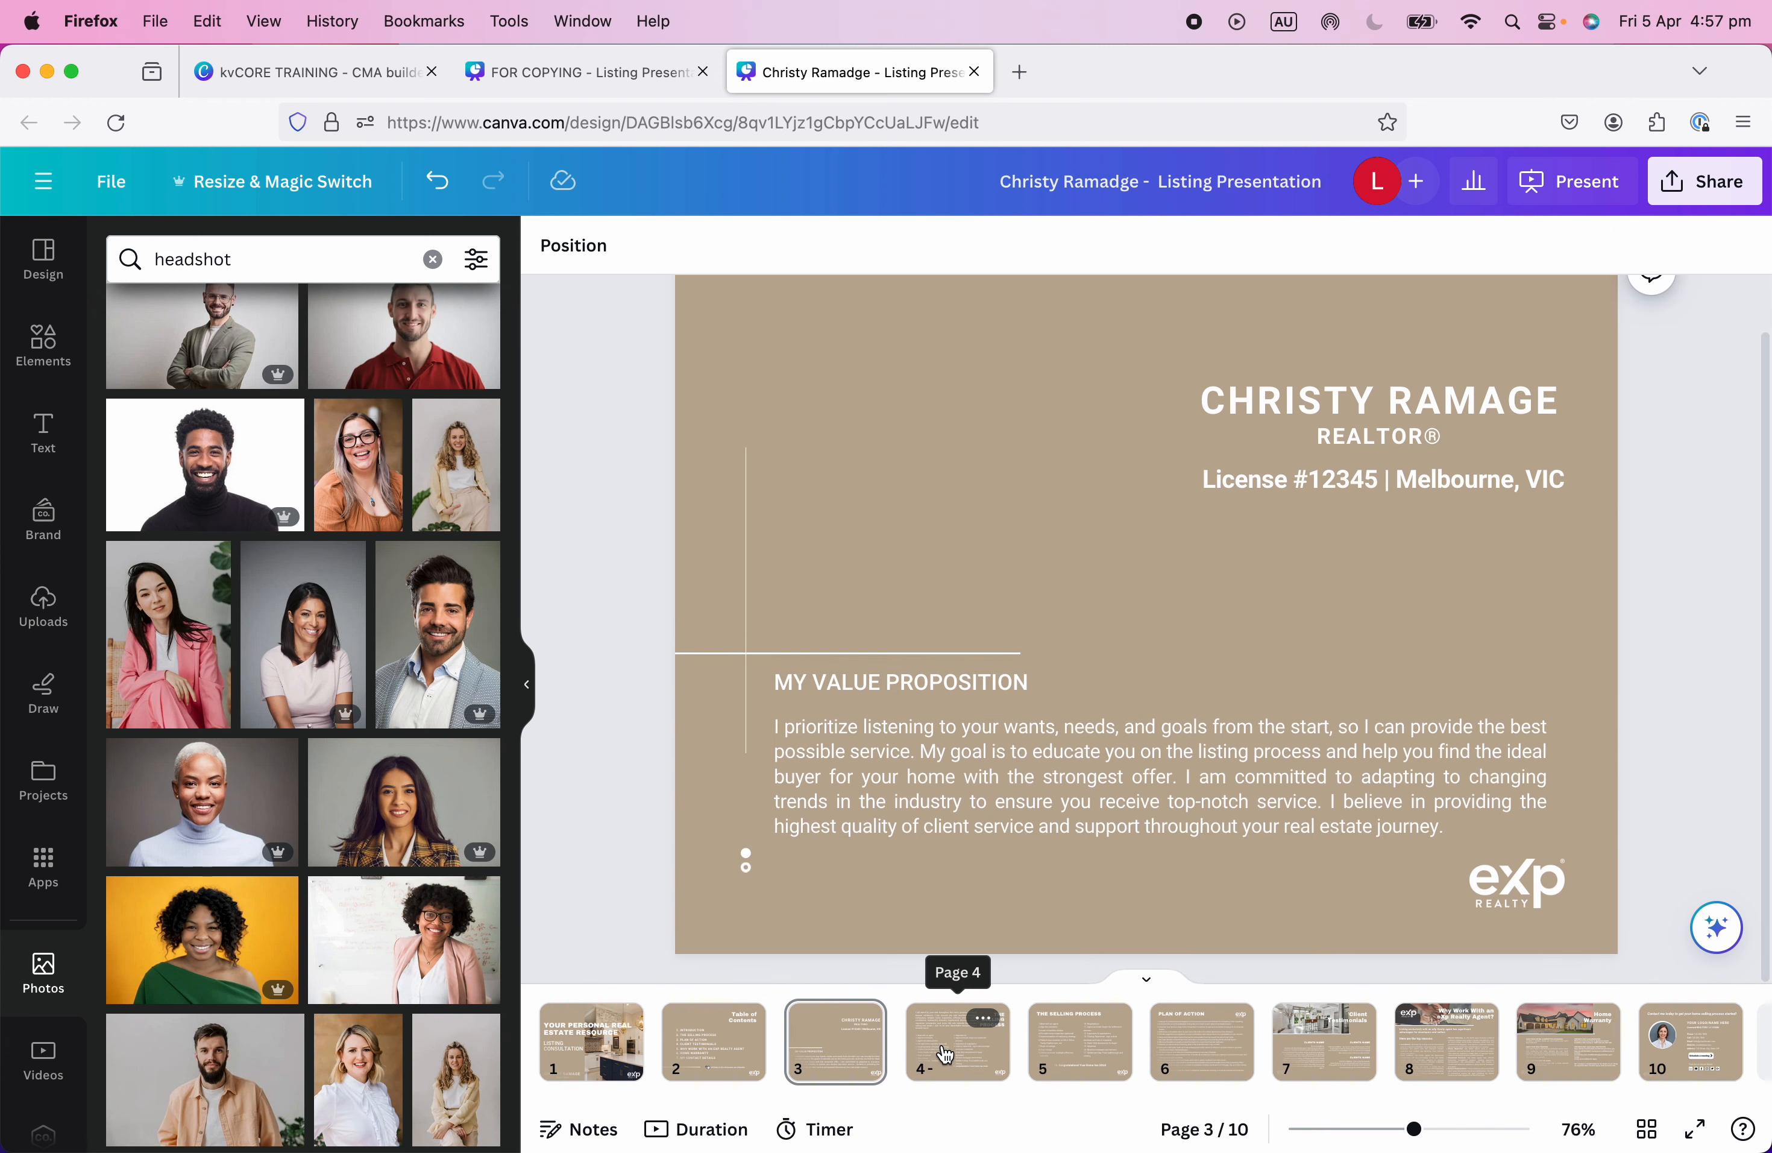
left_click(526, 684)
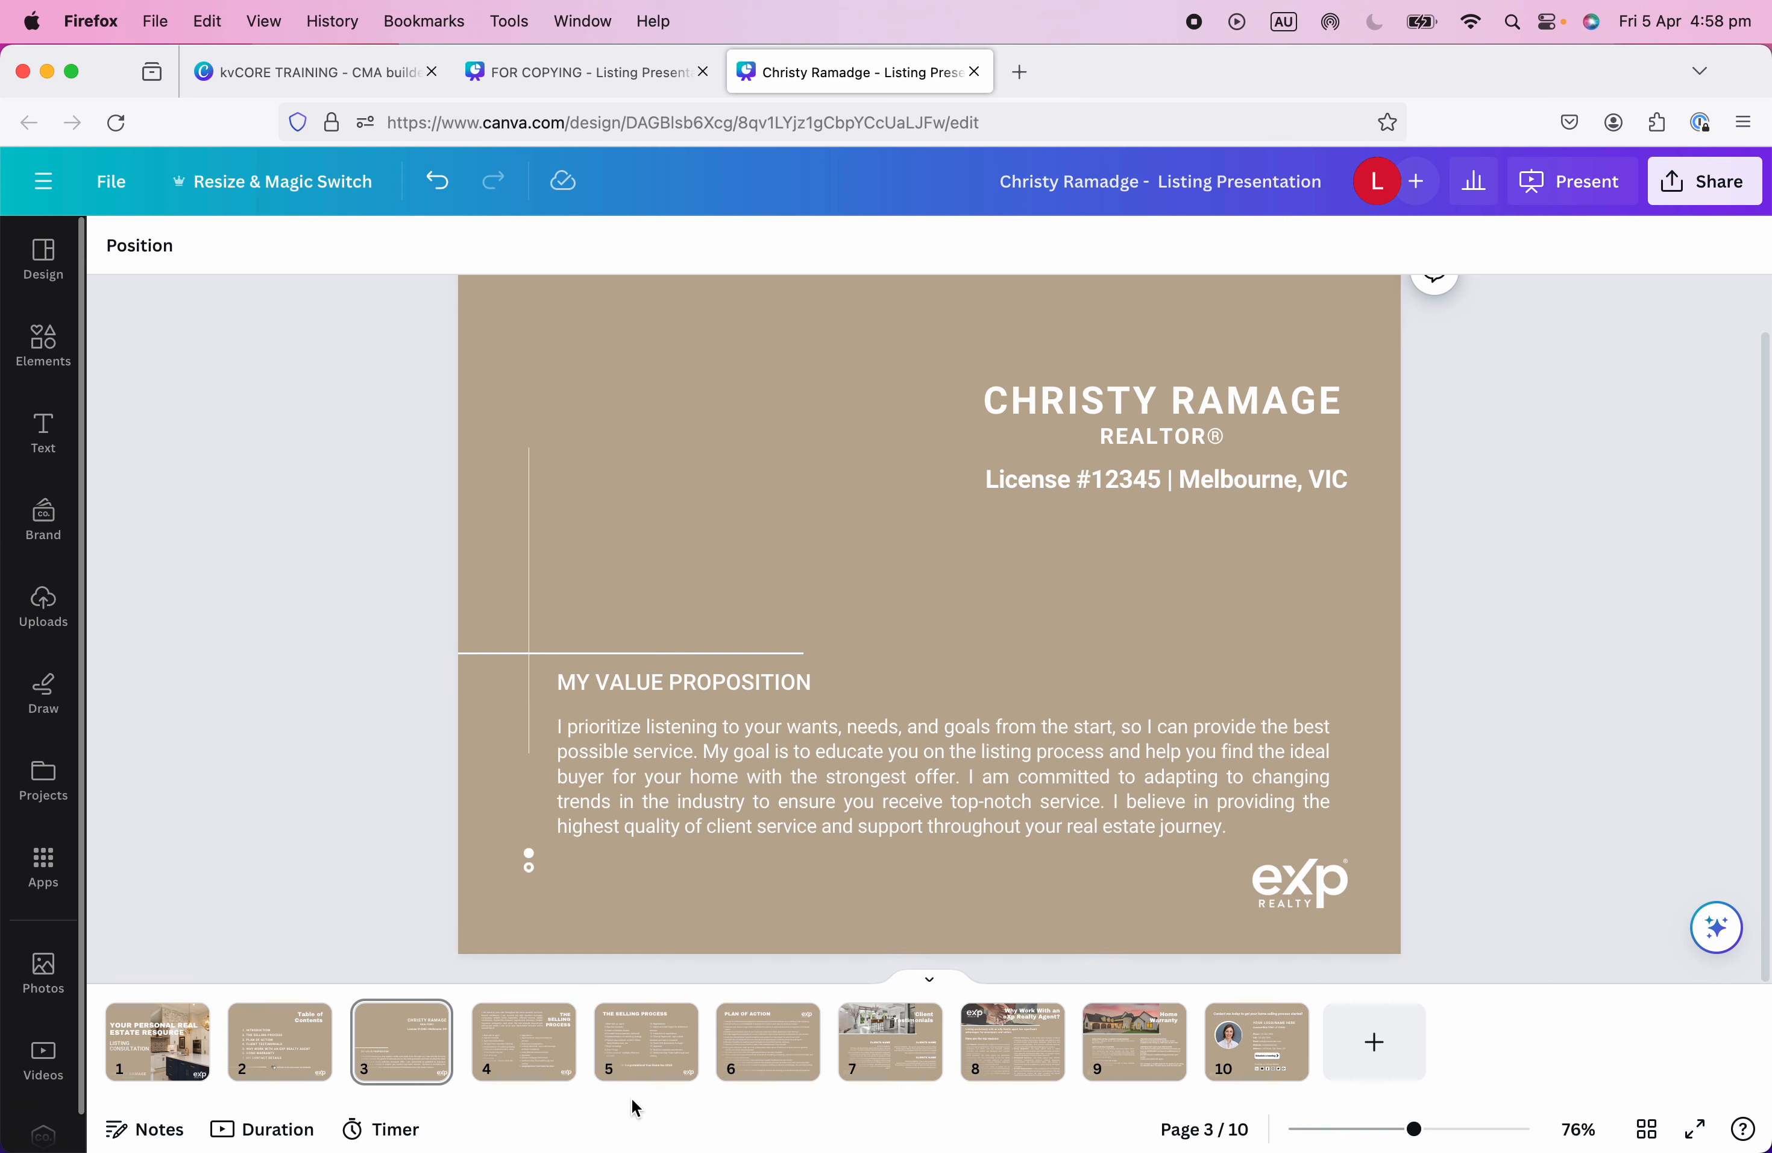
left_click(508, 1047)
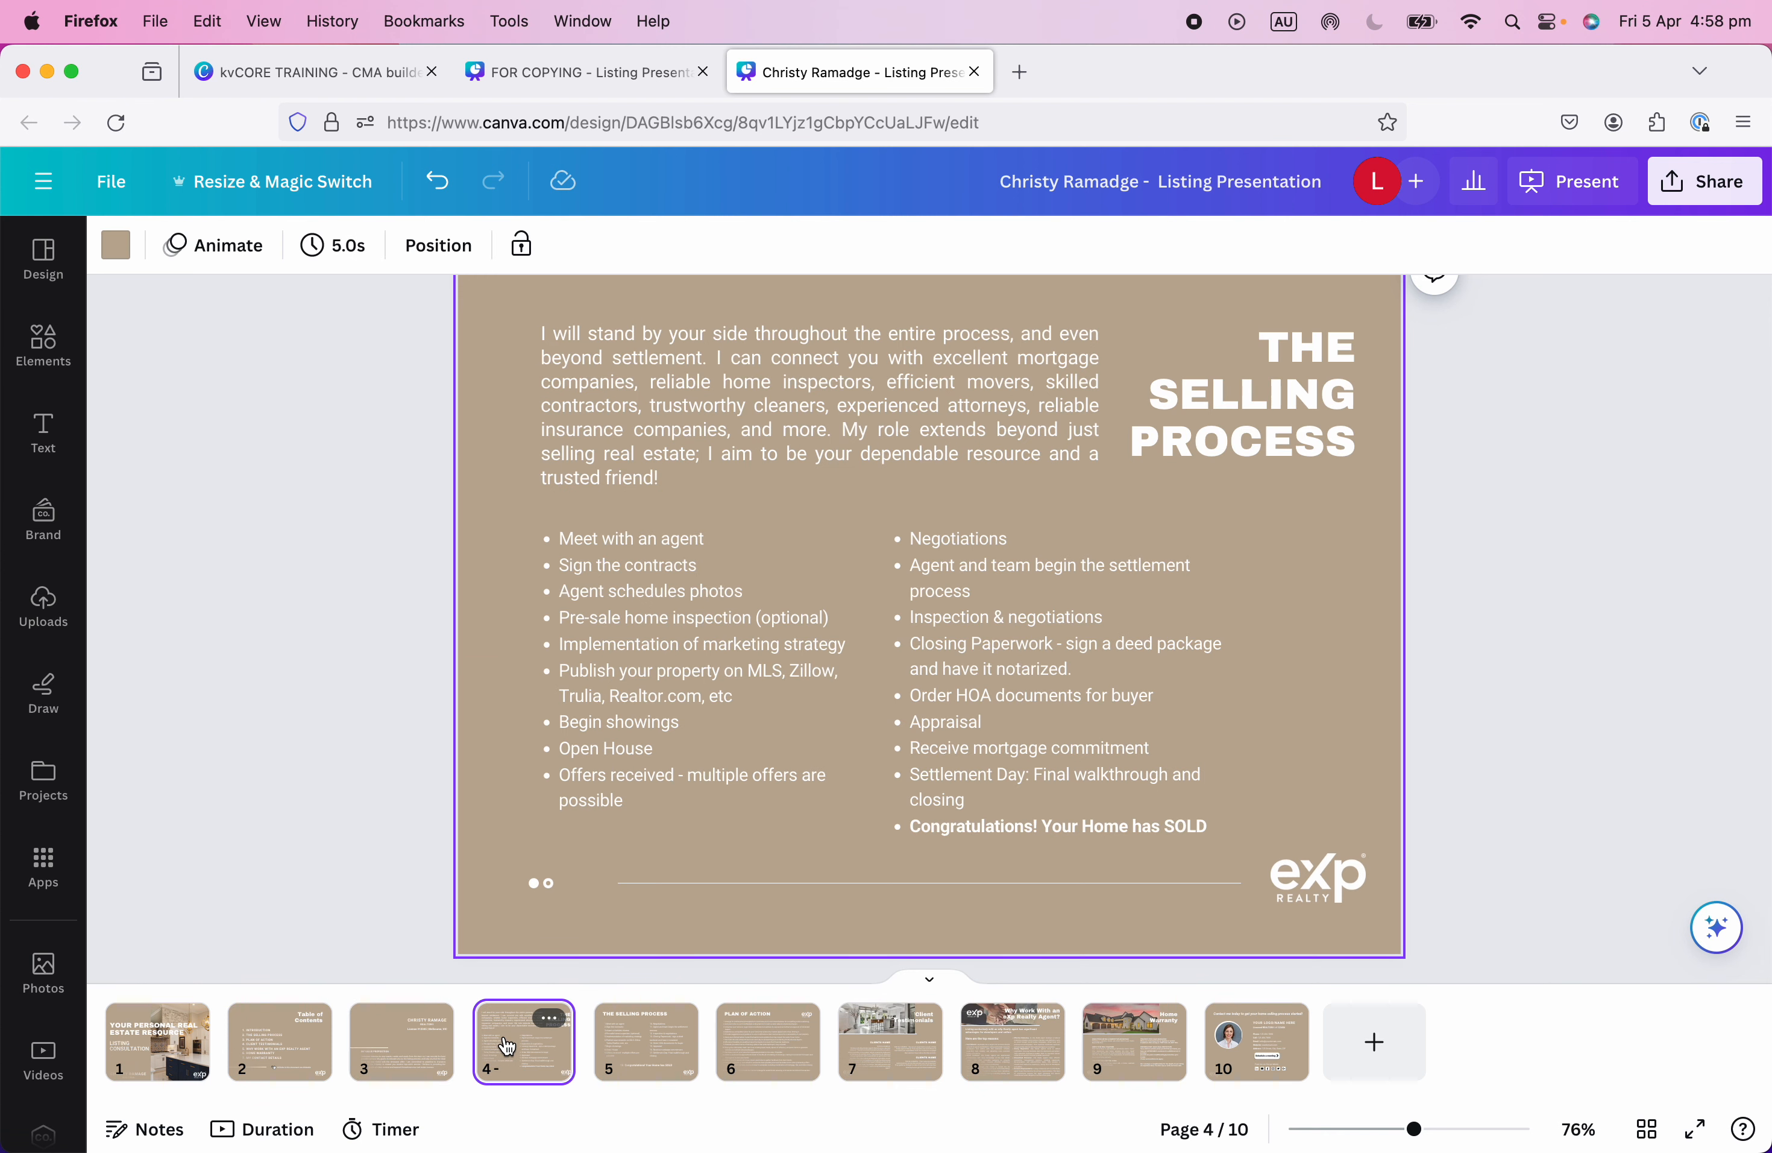
scroll(1440, 836, "up", 2)
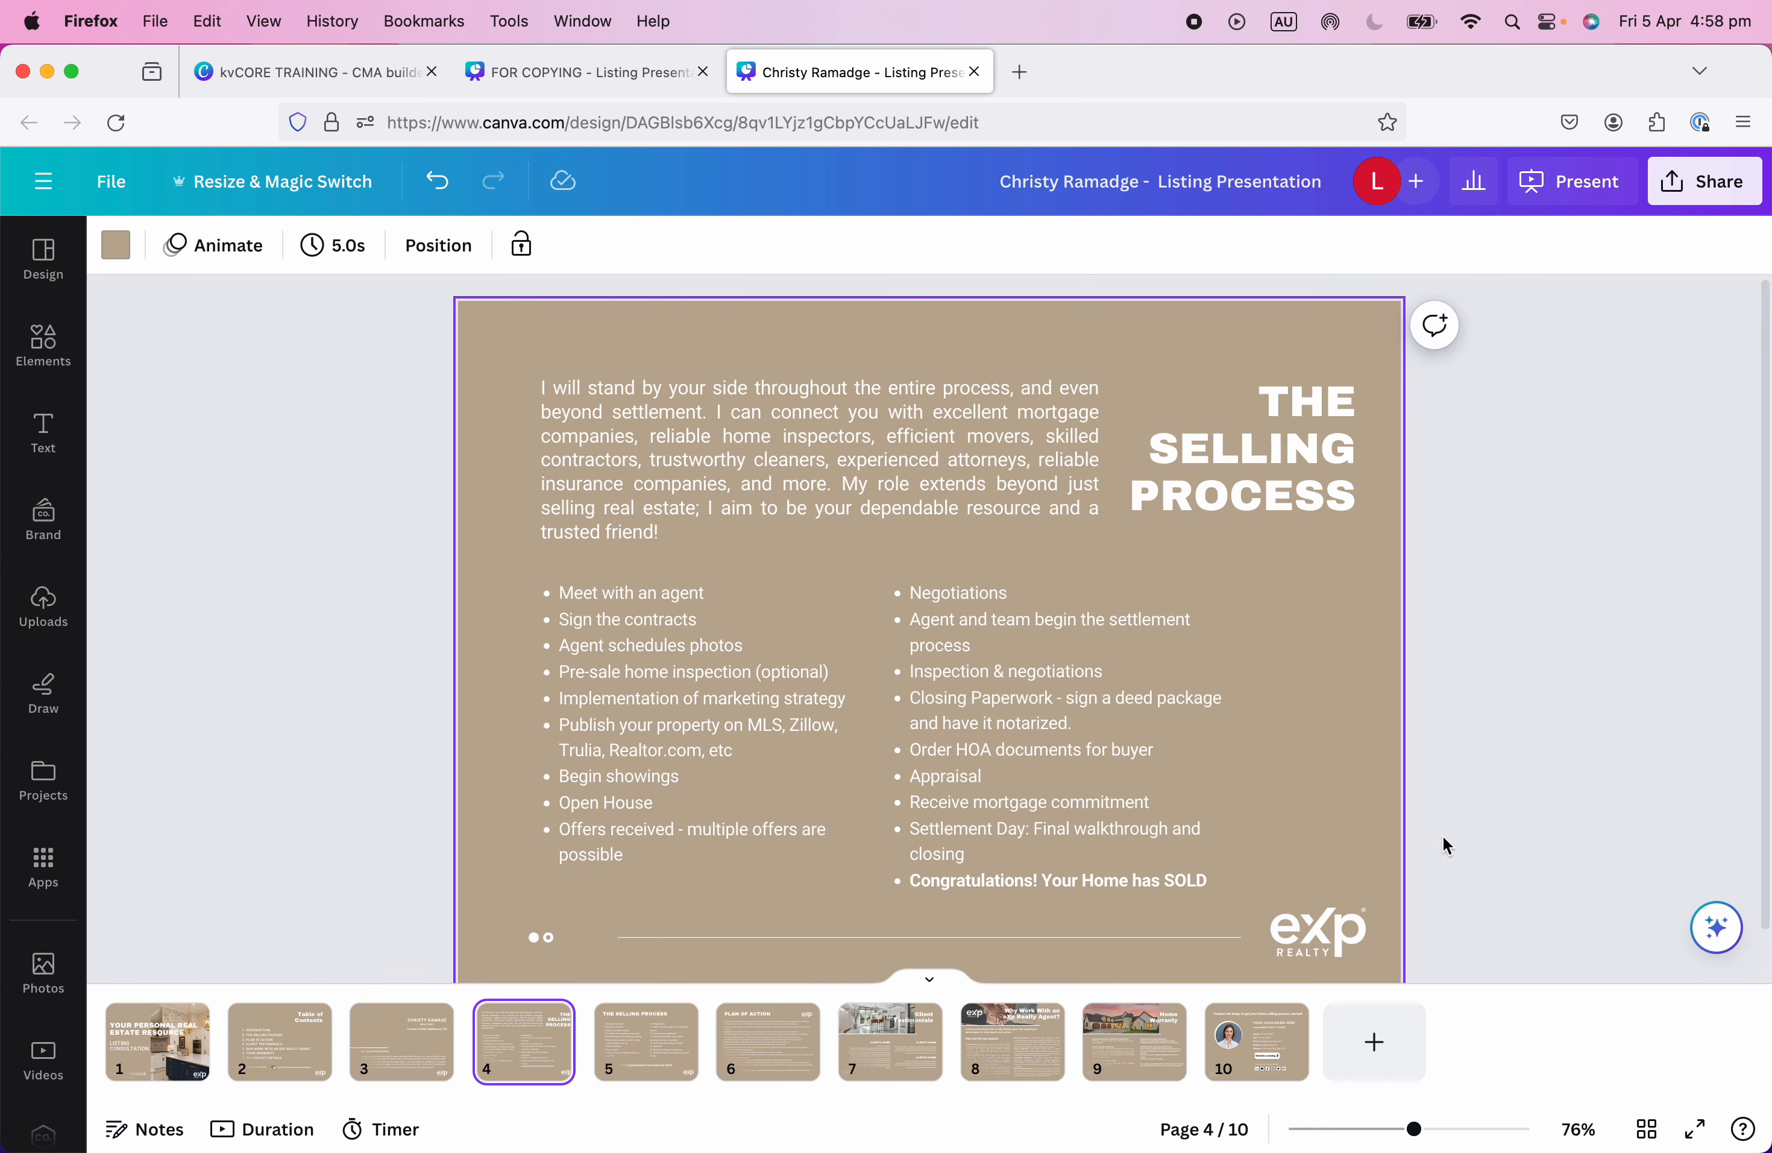
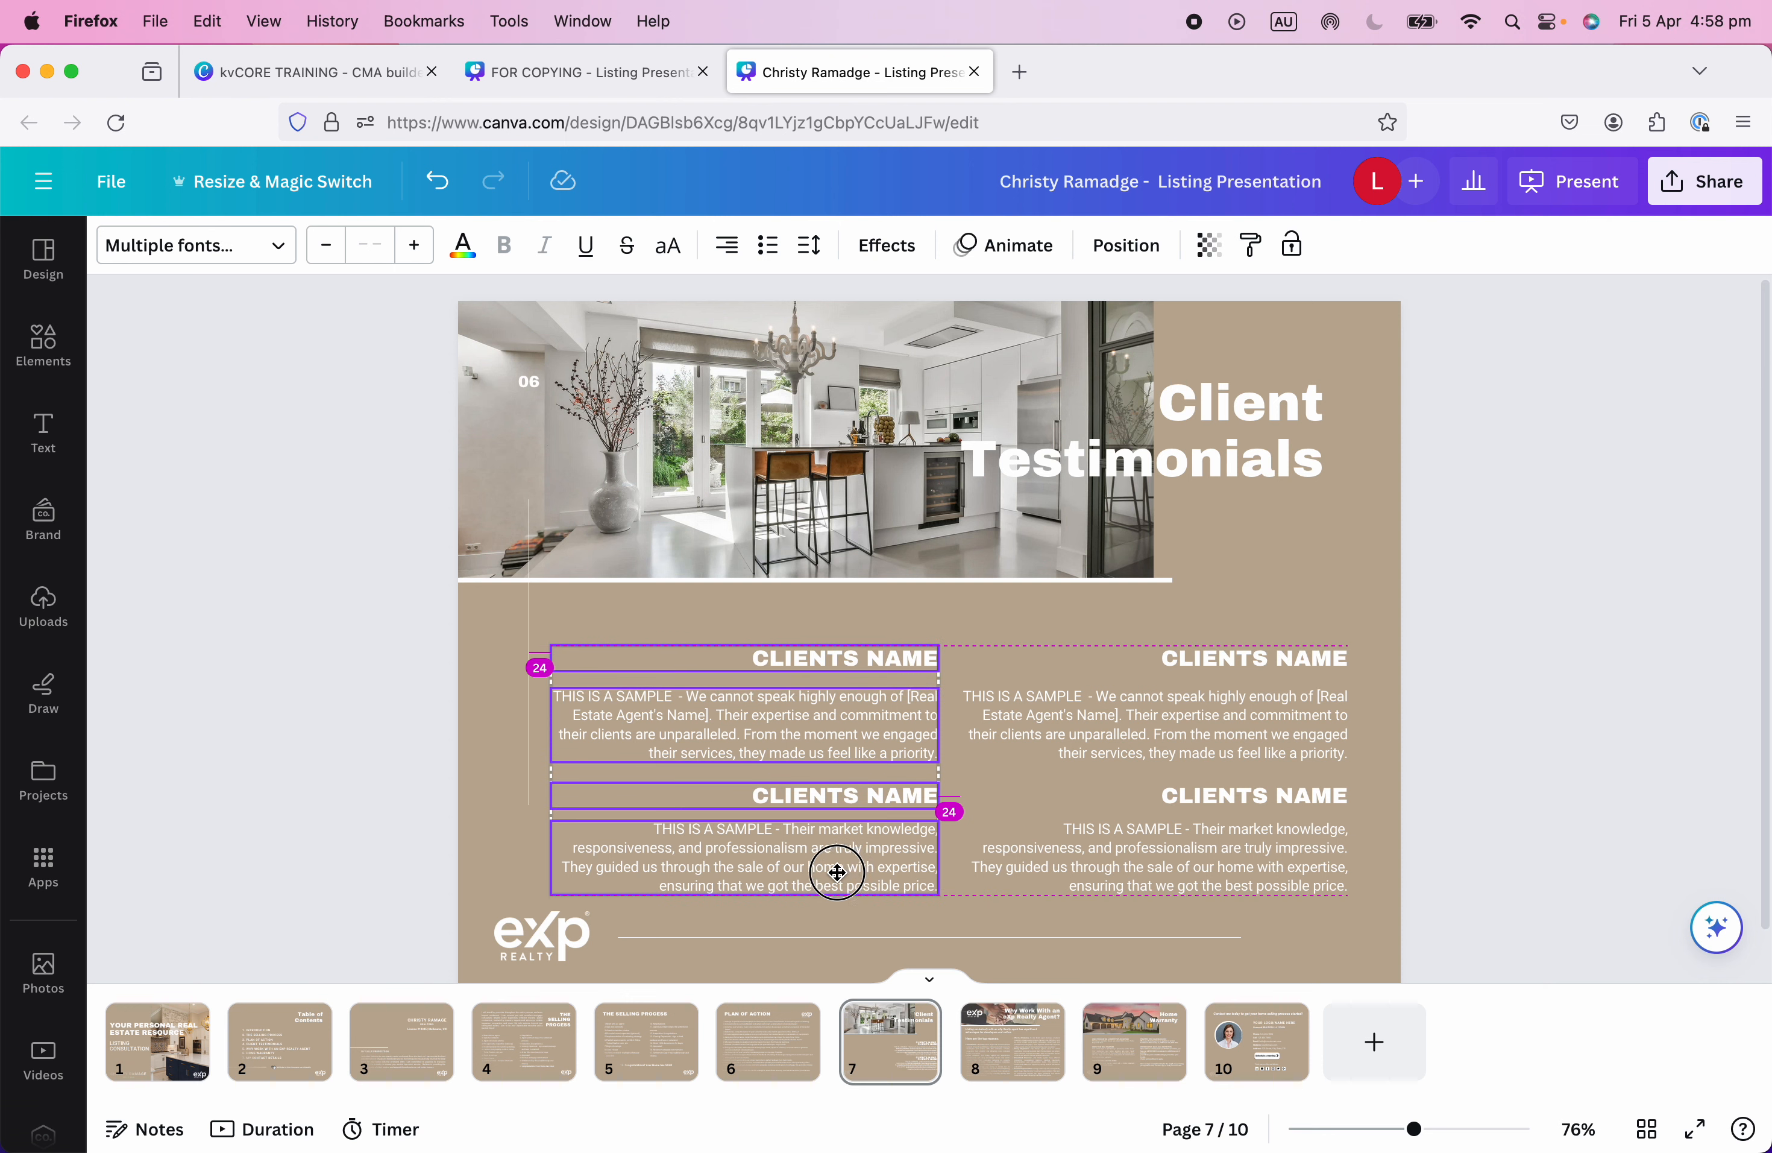
Search the stock photo library for 'homes'.
left_click(1495, 805)
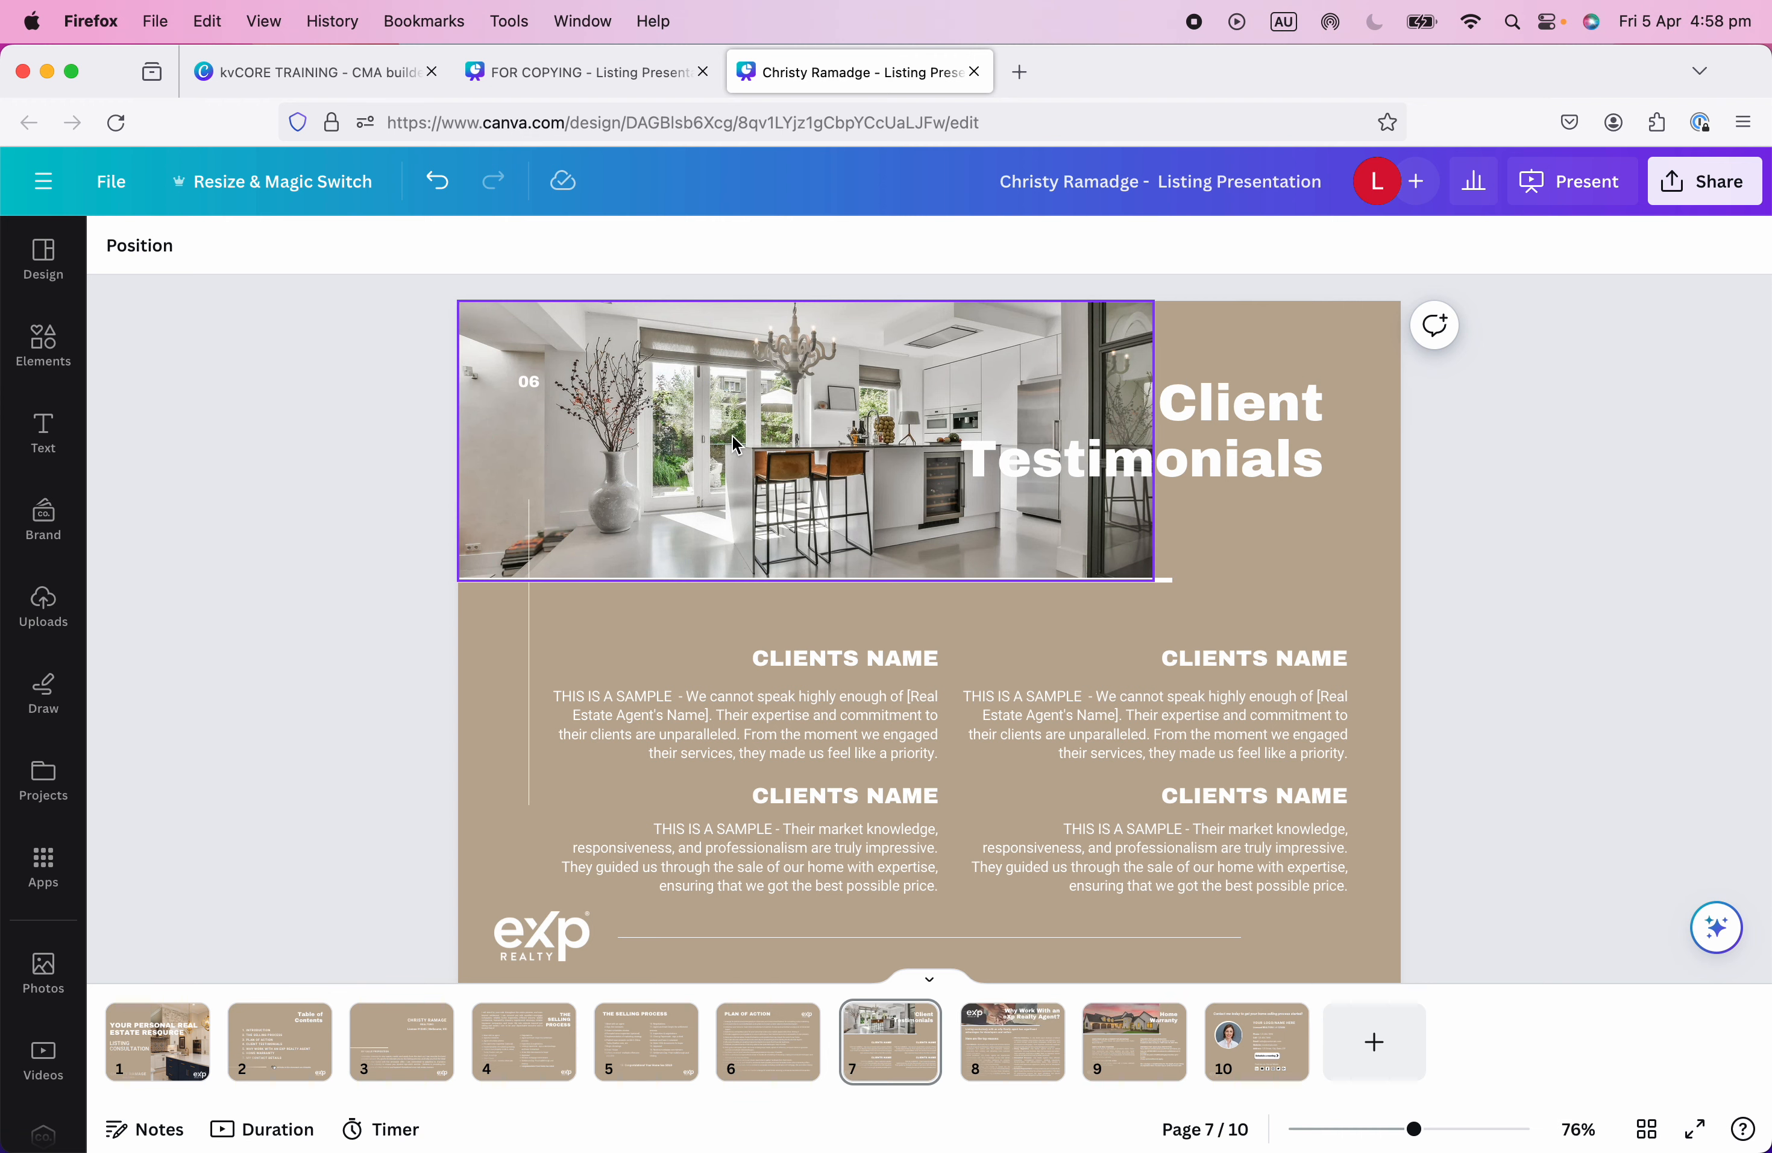
left_click(43, 970)
left_click(222, 262)
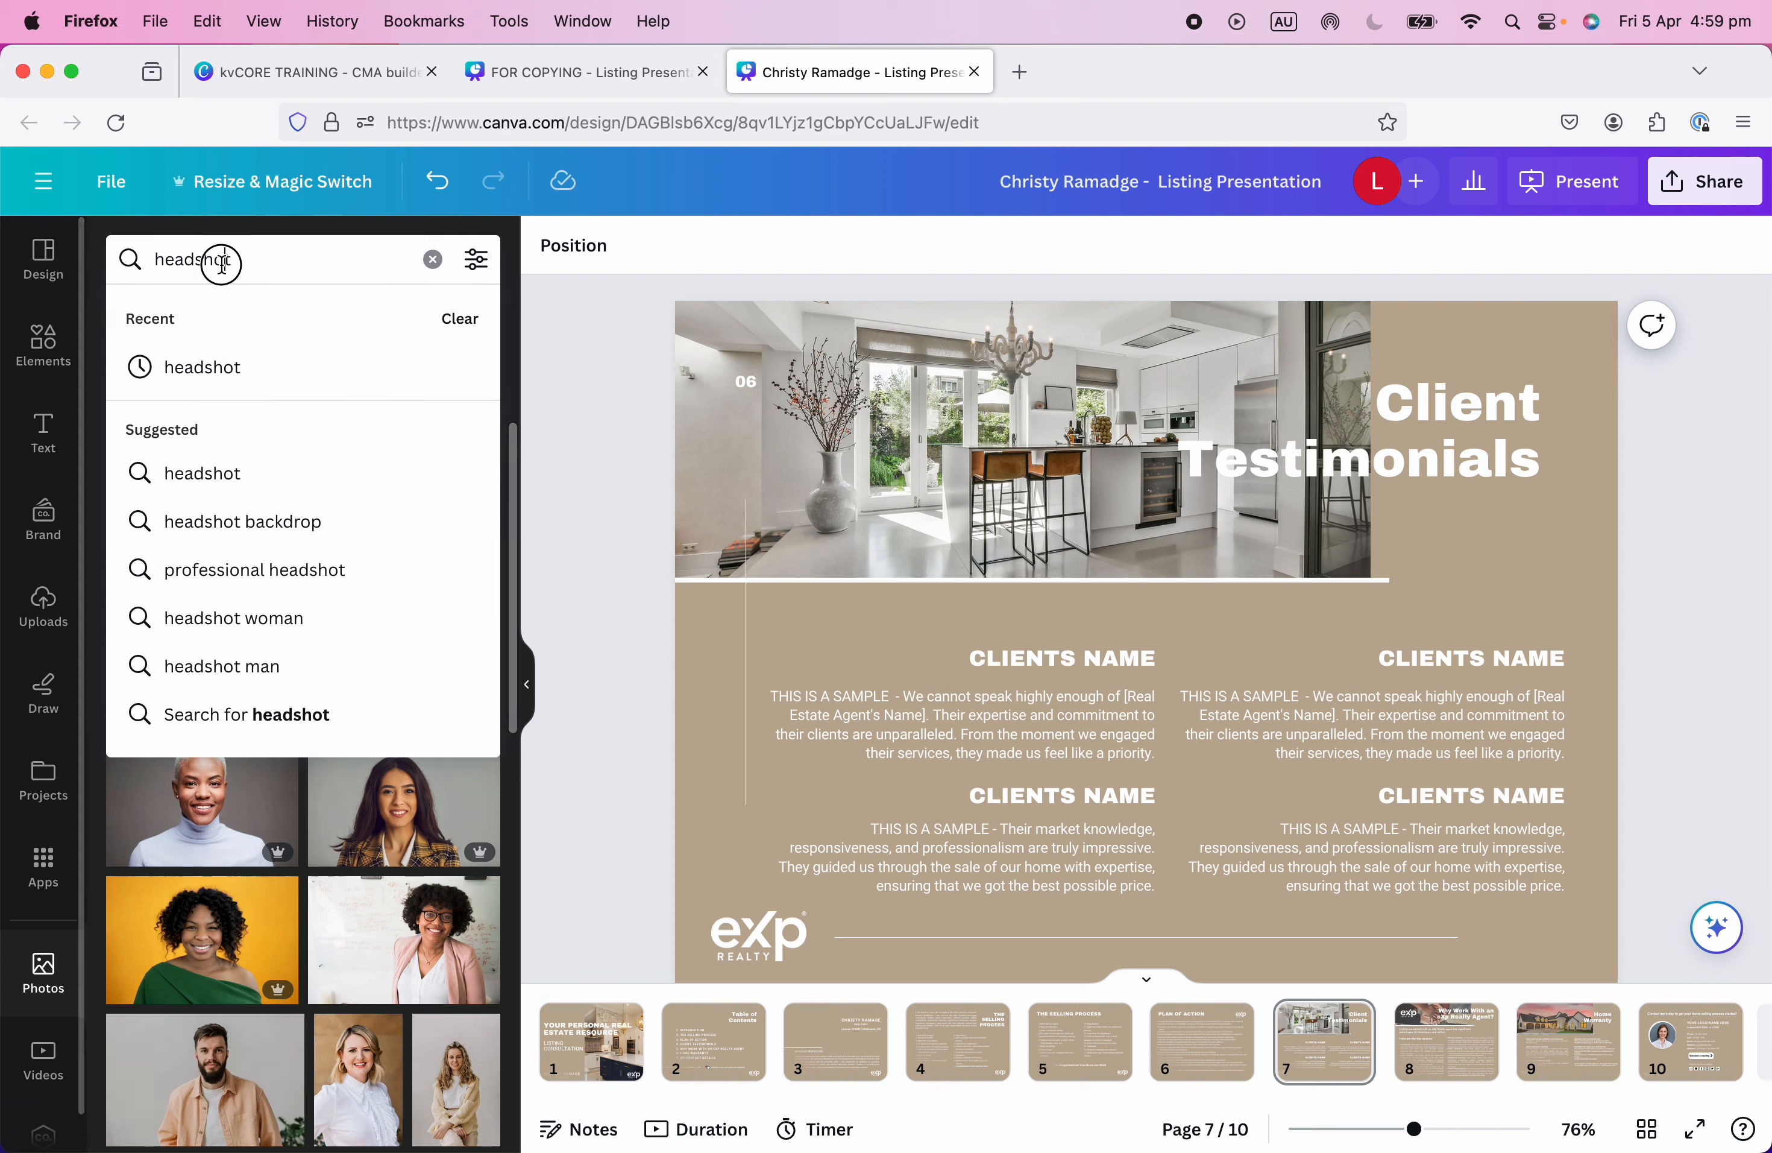
double_click(223, 263)
type("homes")
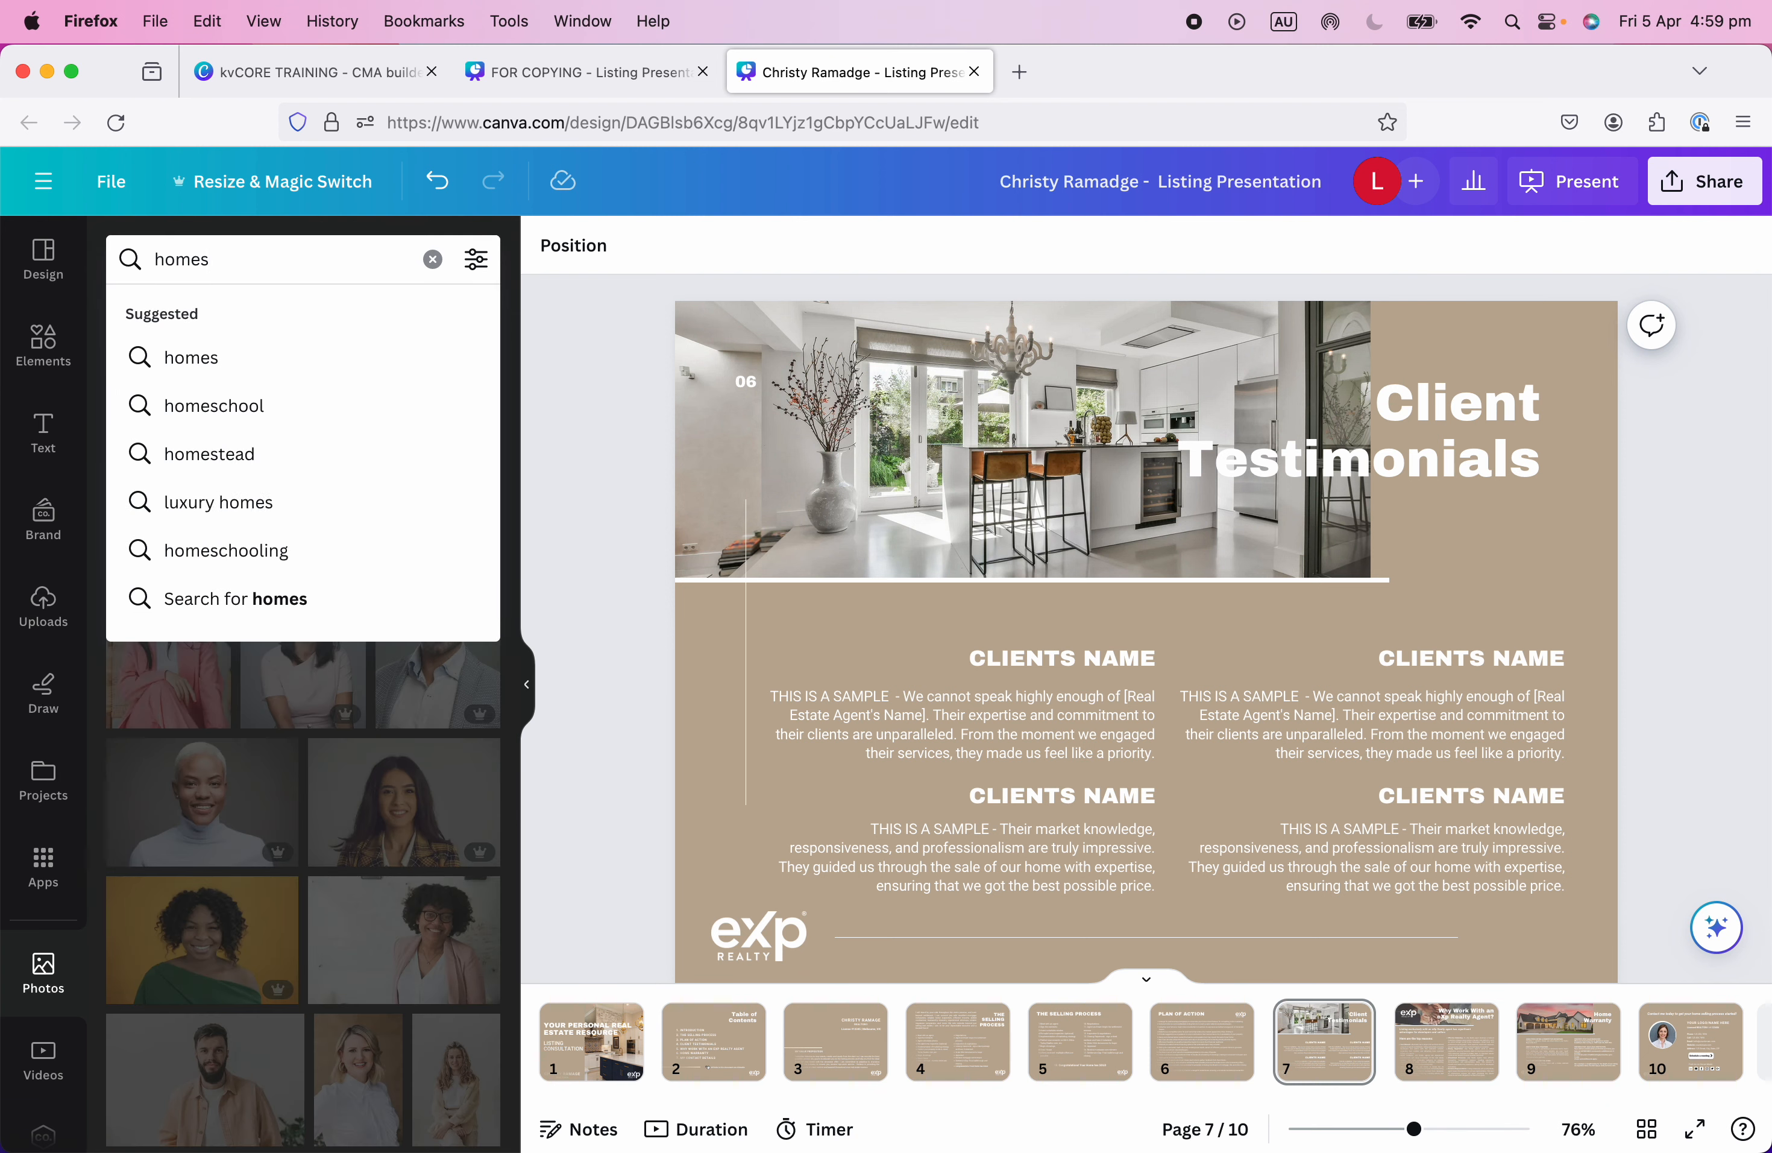
key("Return")
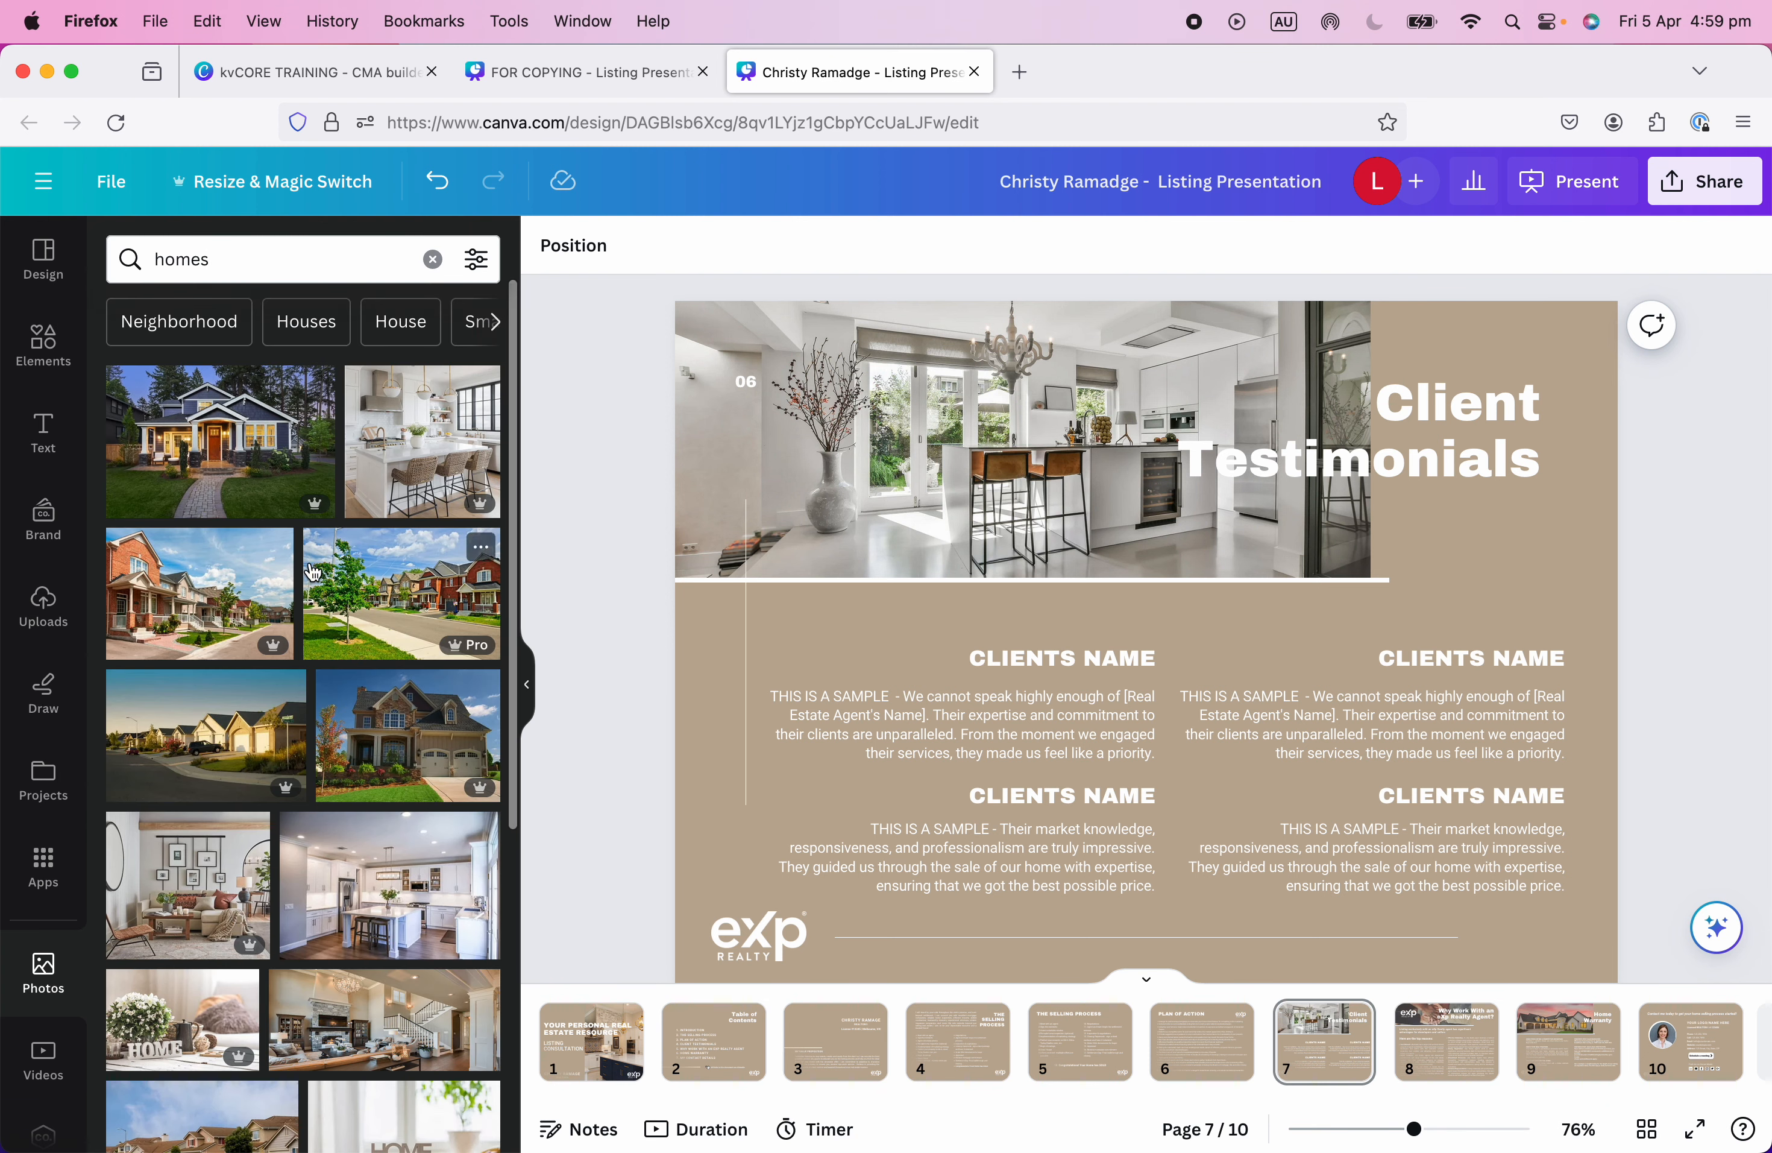
Drop the white kitchen photo into the Client Testimonials header and shift it up in the crop.
left_click_drag(419, 485, 713, 455)
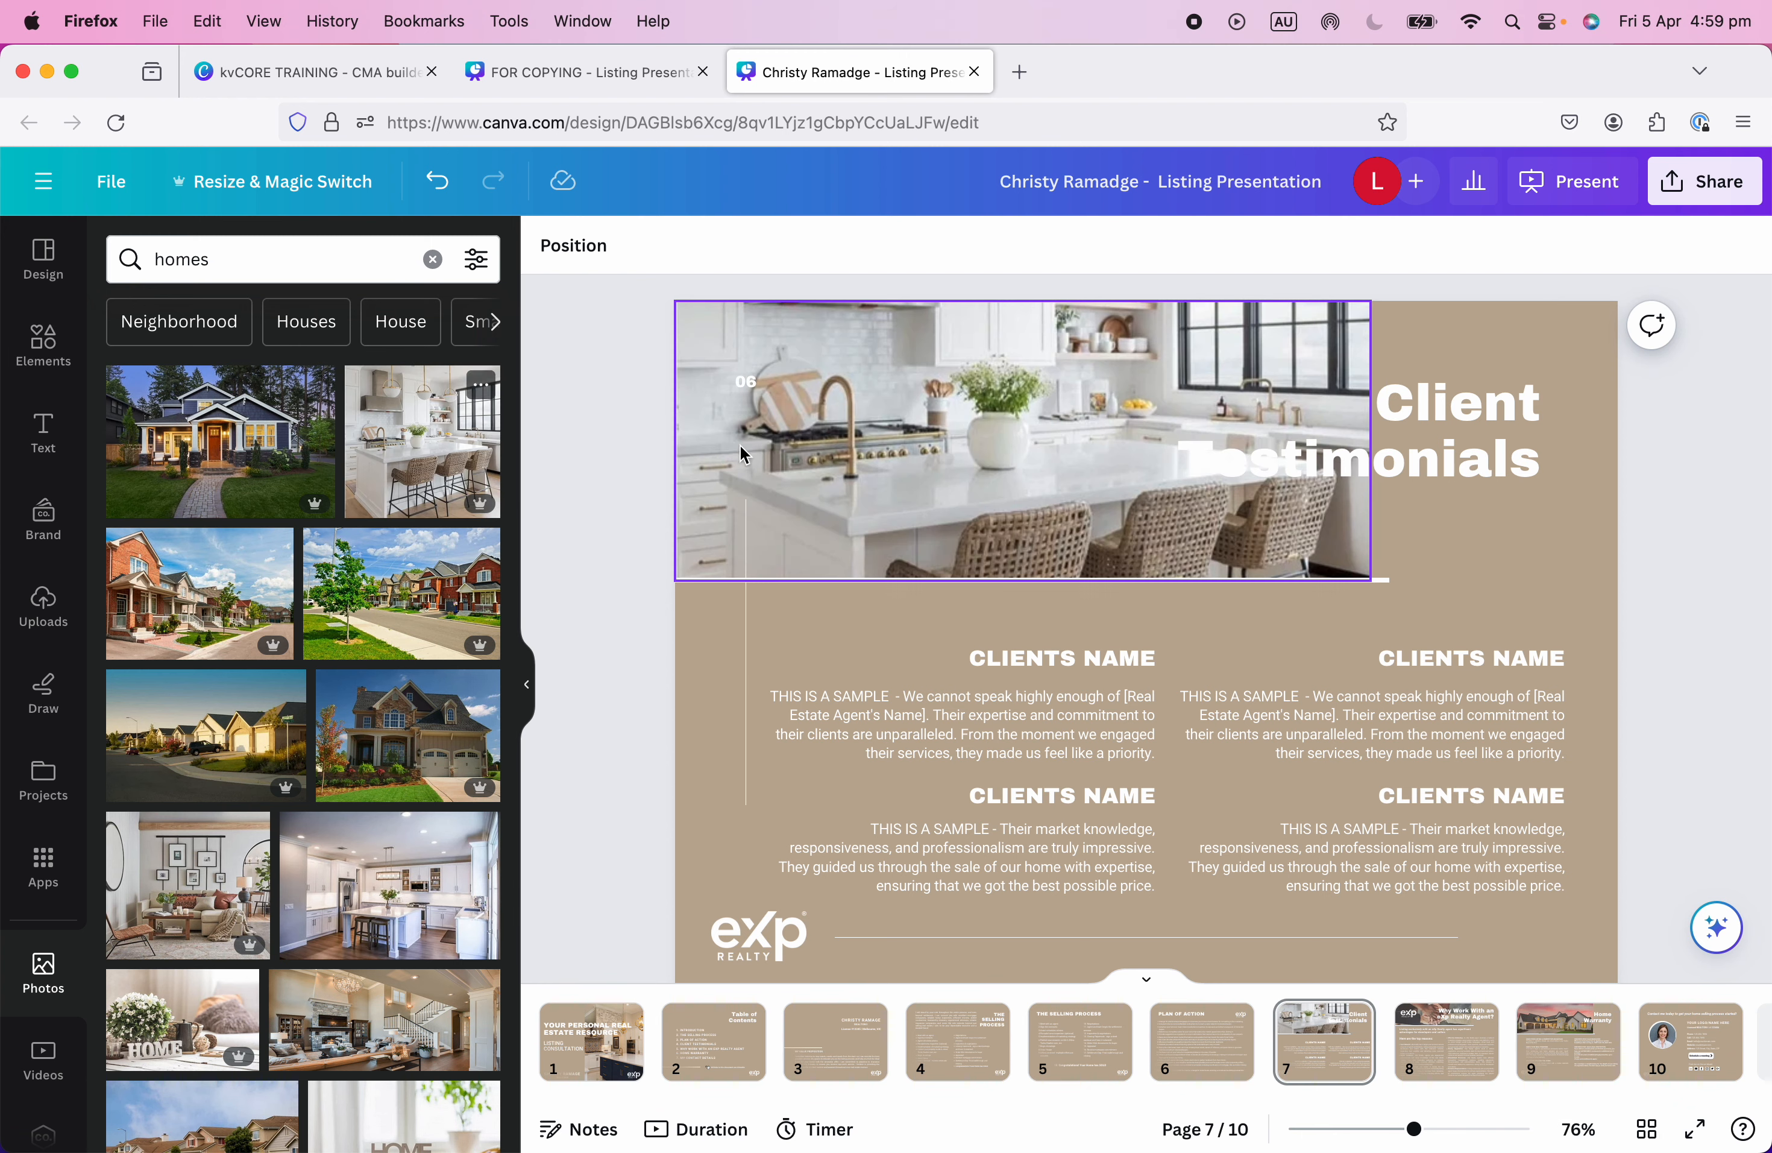
double_click(1028, 462)
left_click_drag(1078, 530, 1078, 494)
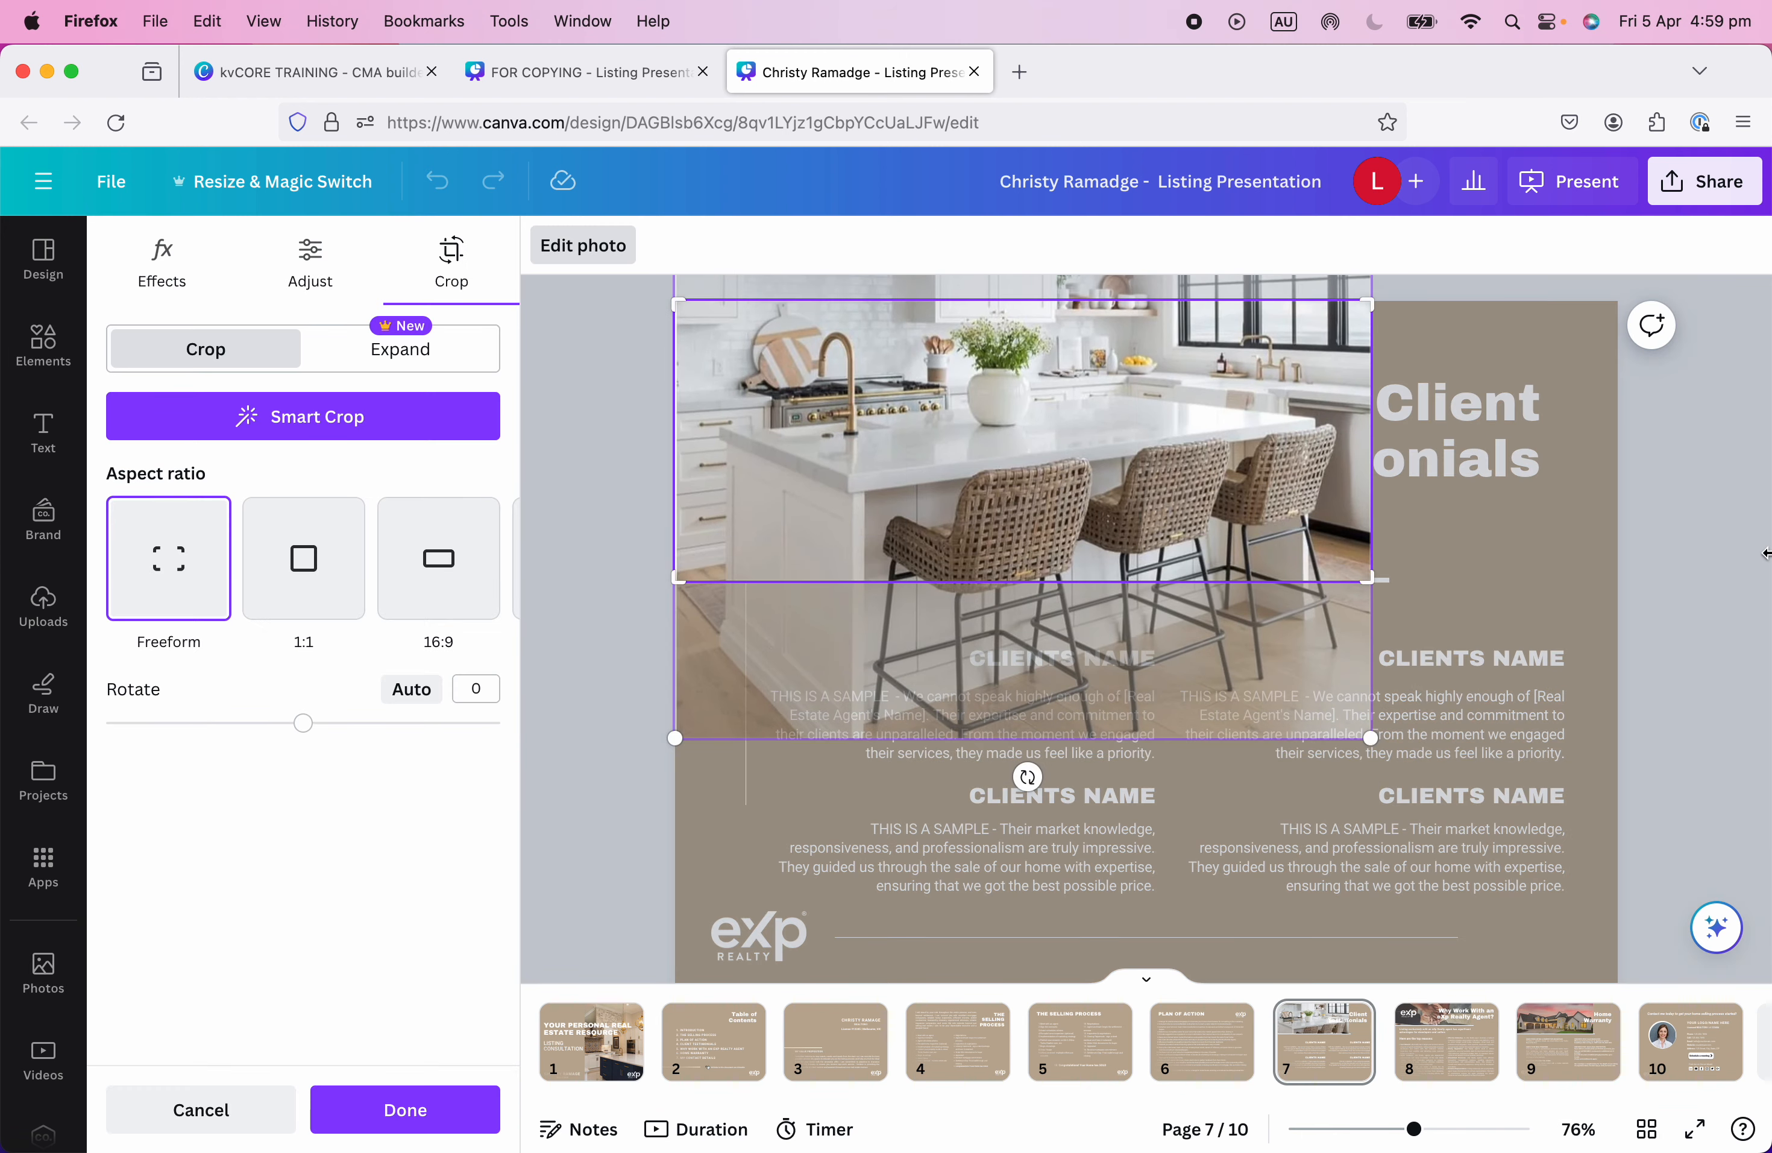
left_click(405, 1109)
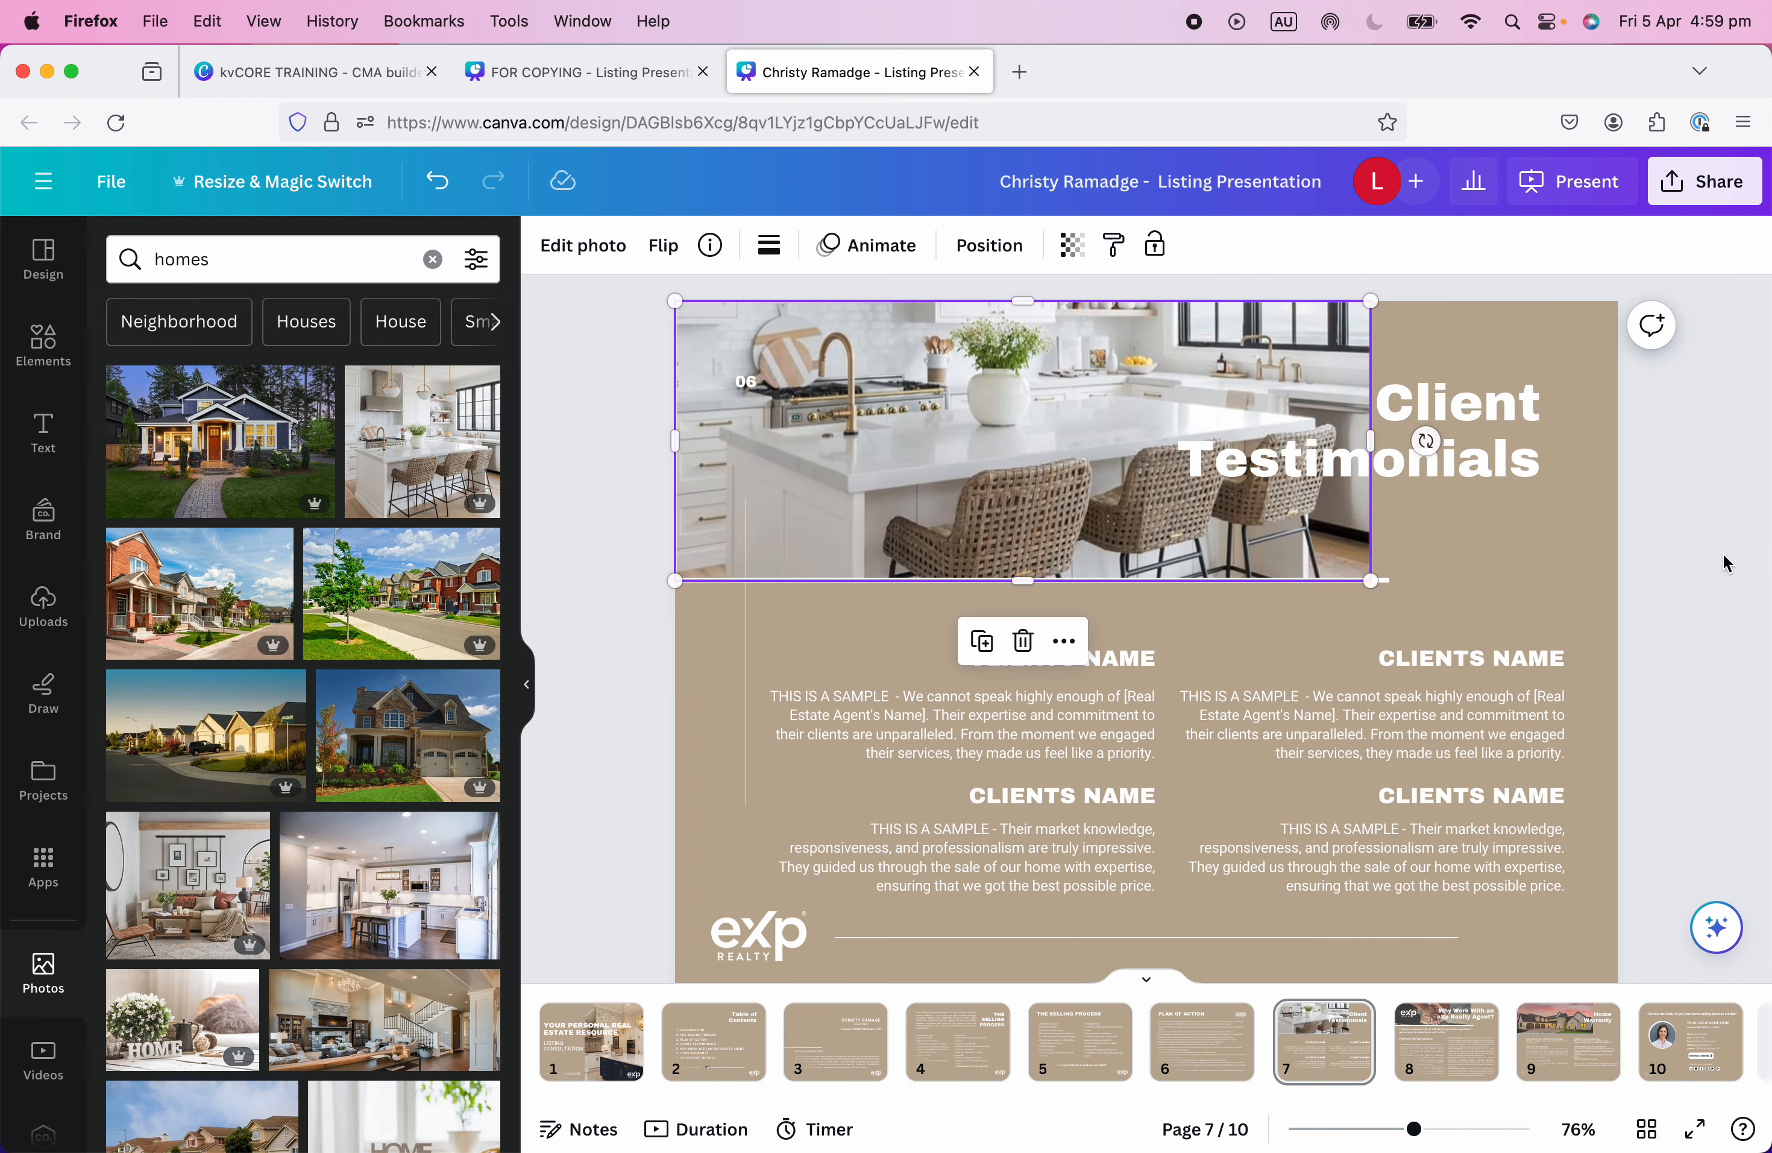
left_click(43, 977)
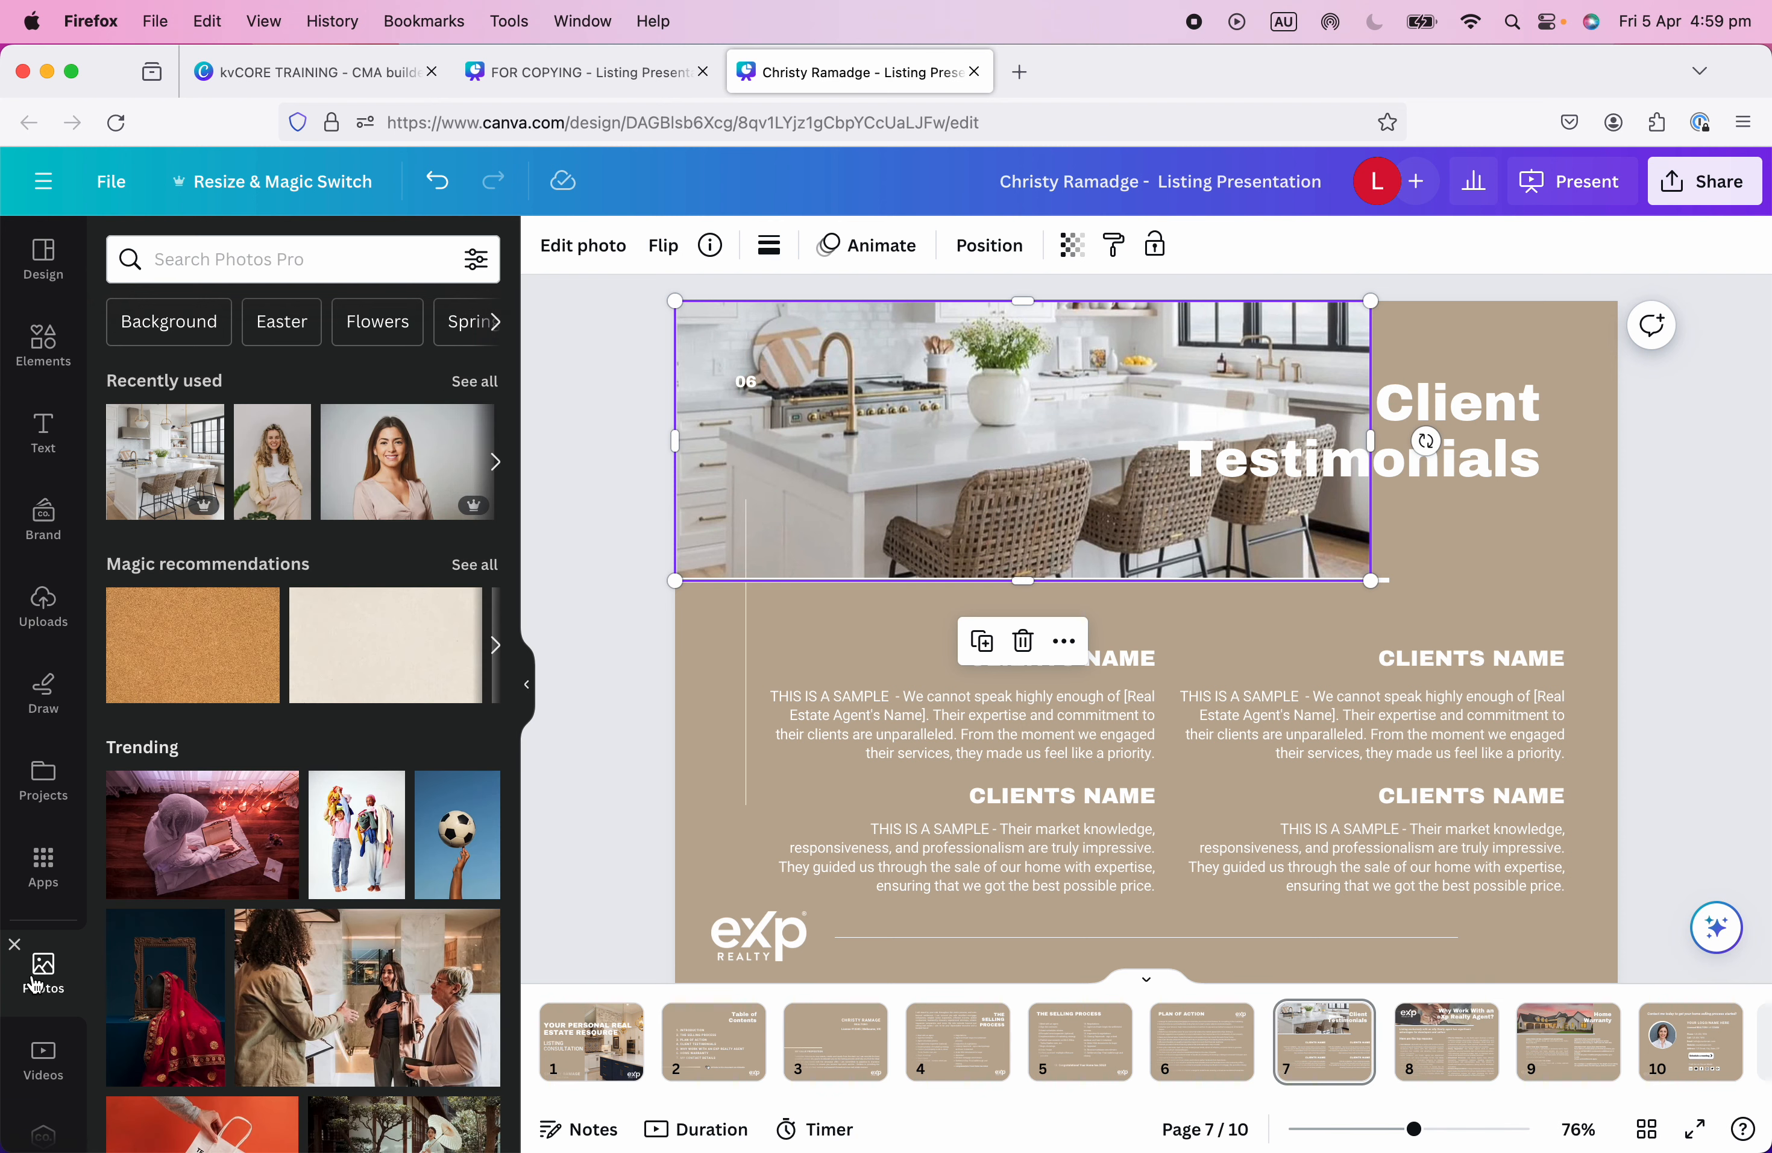
left_click(44, 867)
left_click(224, 259)
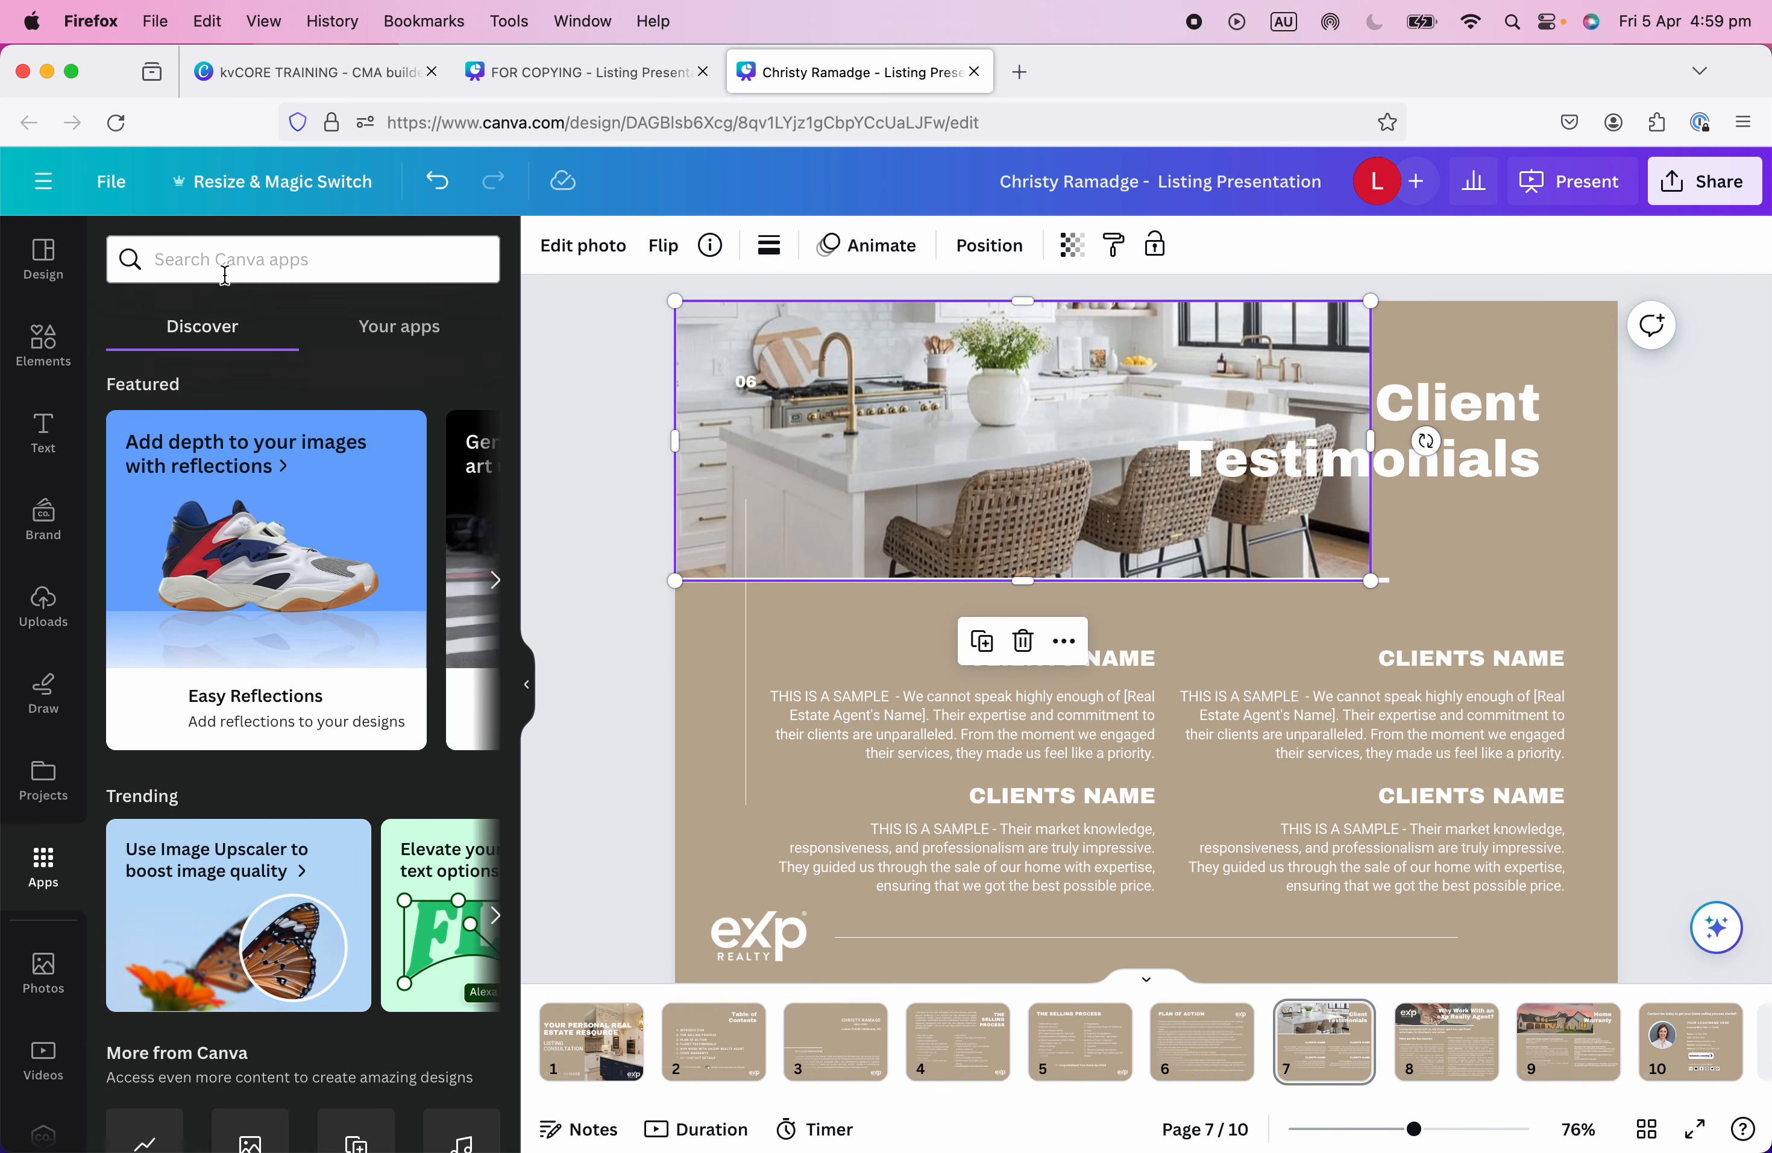
type("photo")
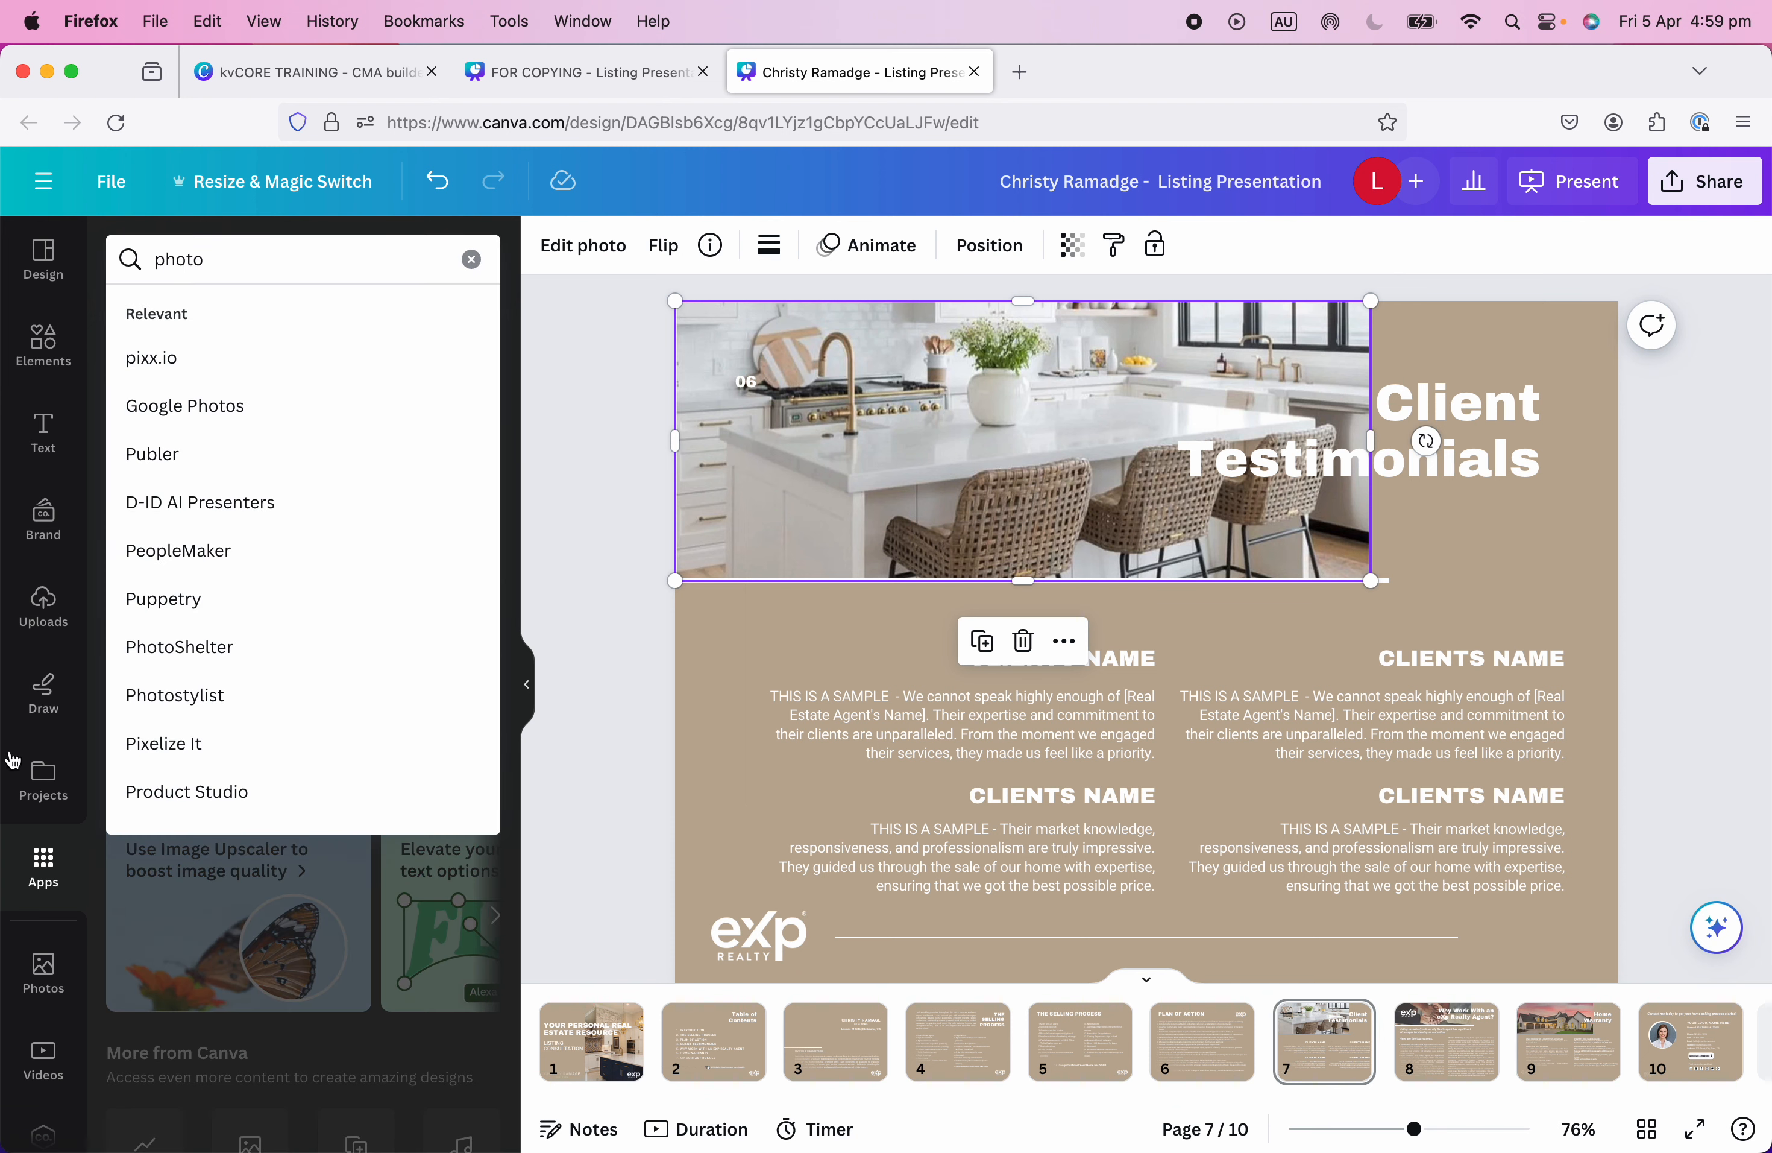
type("s")
key("Return")
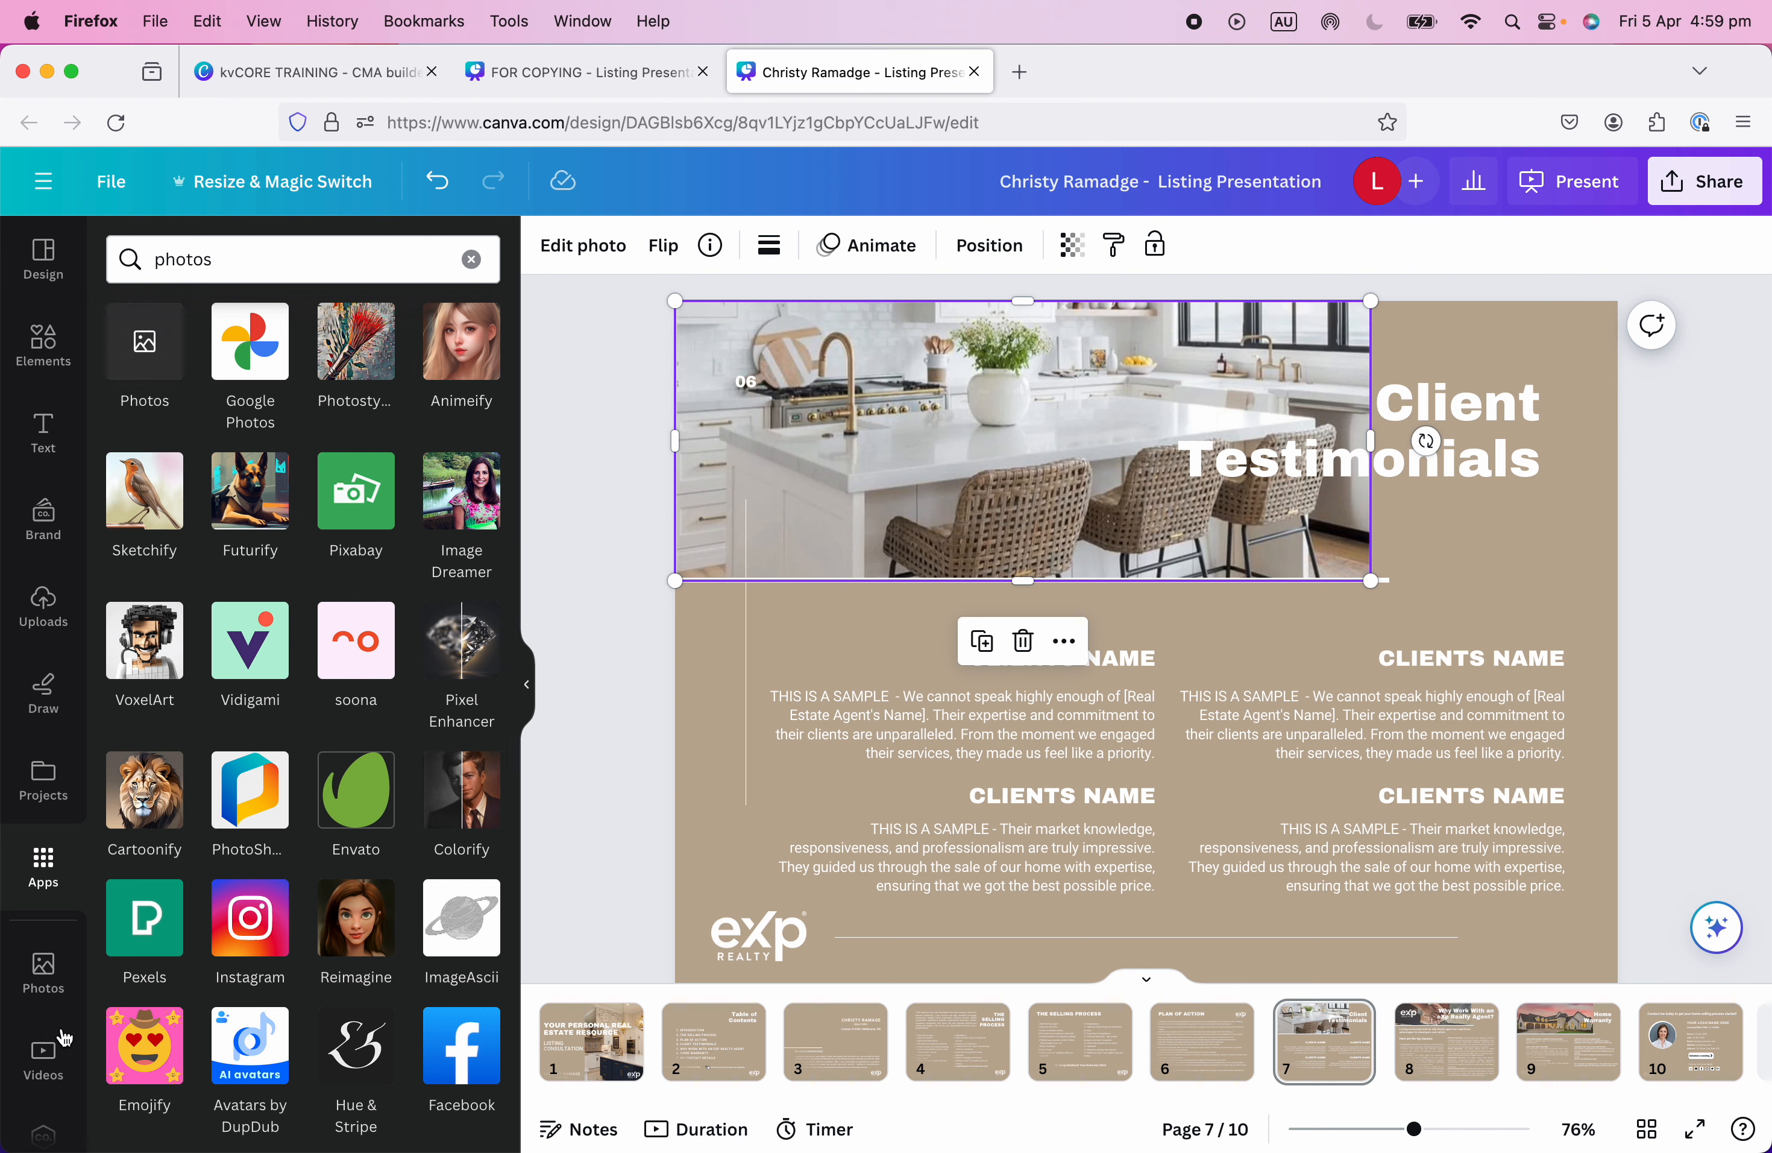
scroll(50, 1037, "down", 1)
scroll(34, 924, "up", 1)
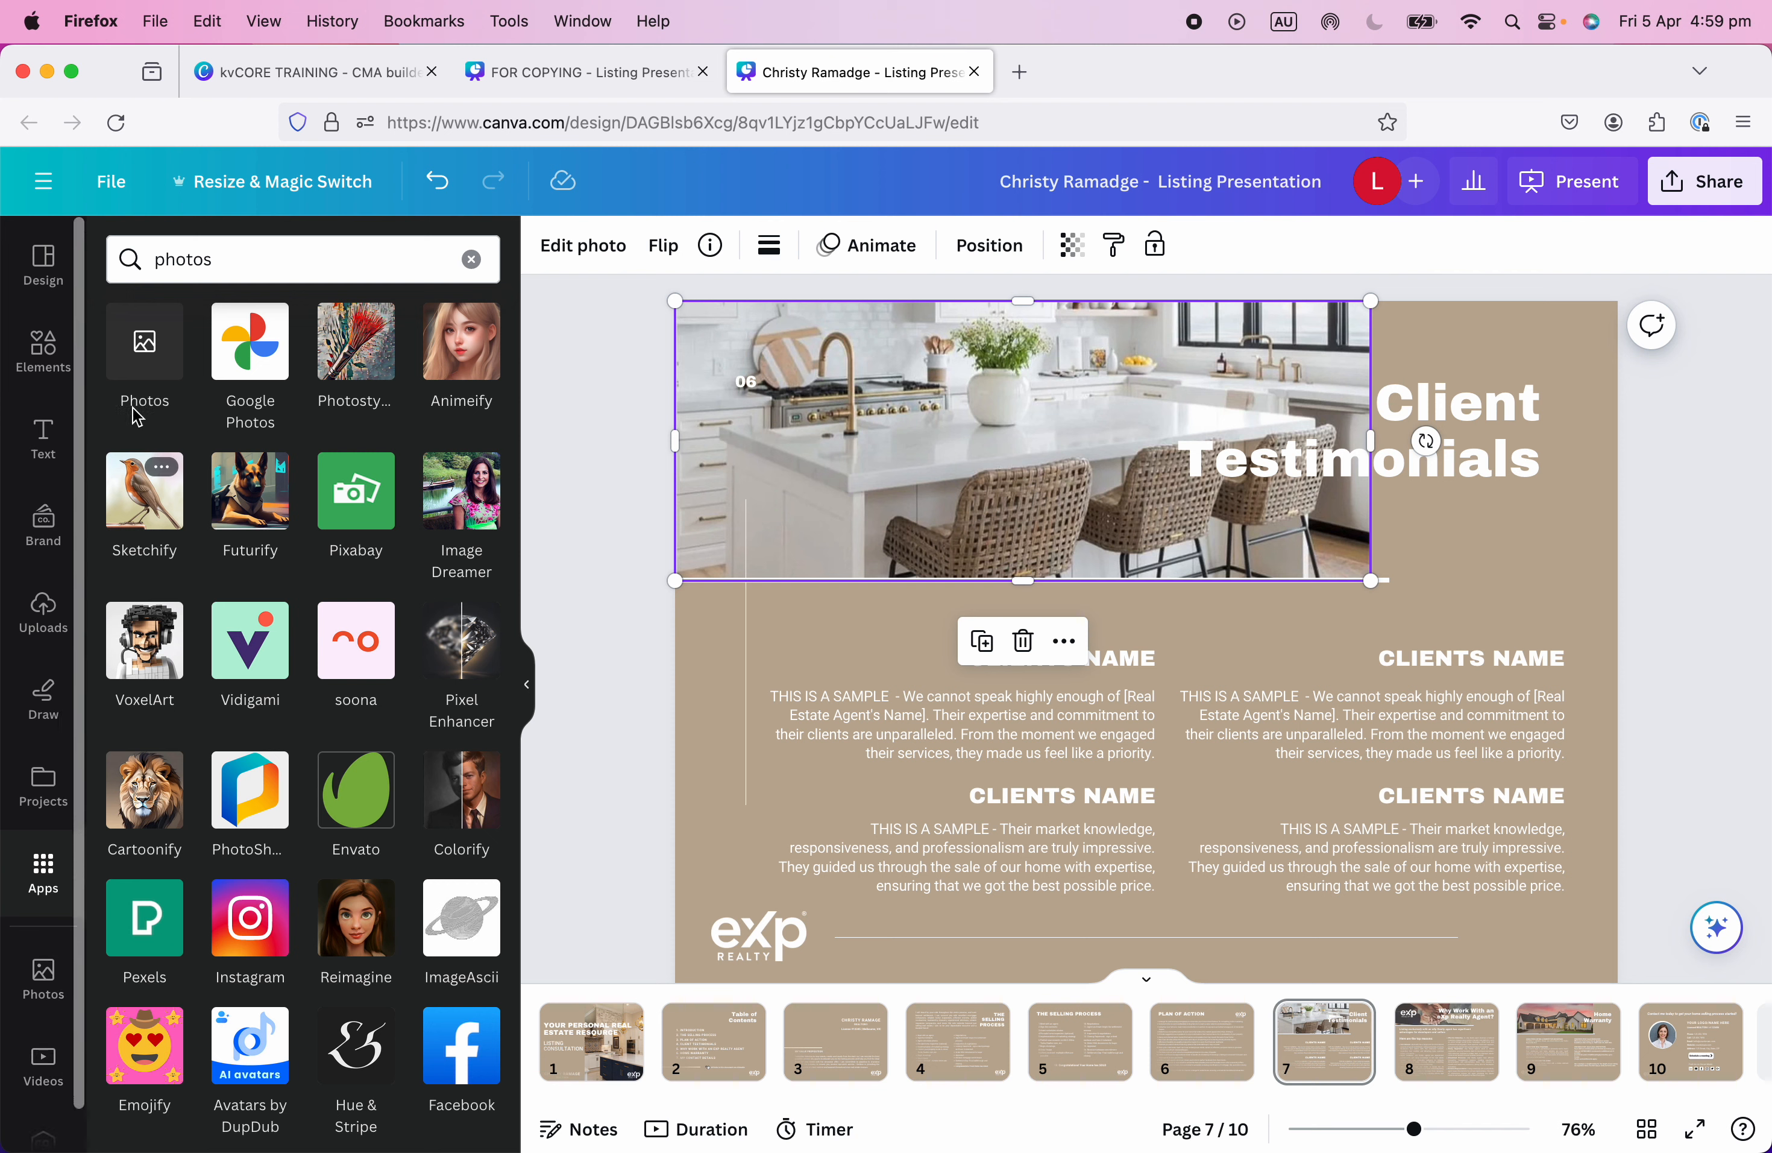
left_click(44, 971)
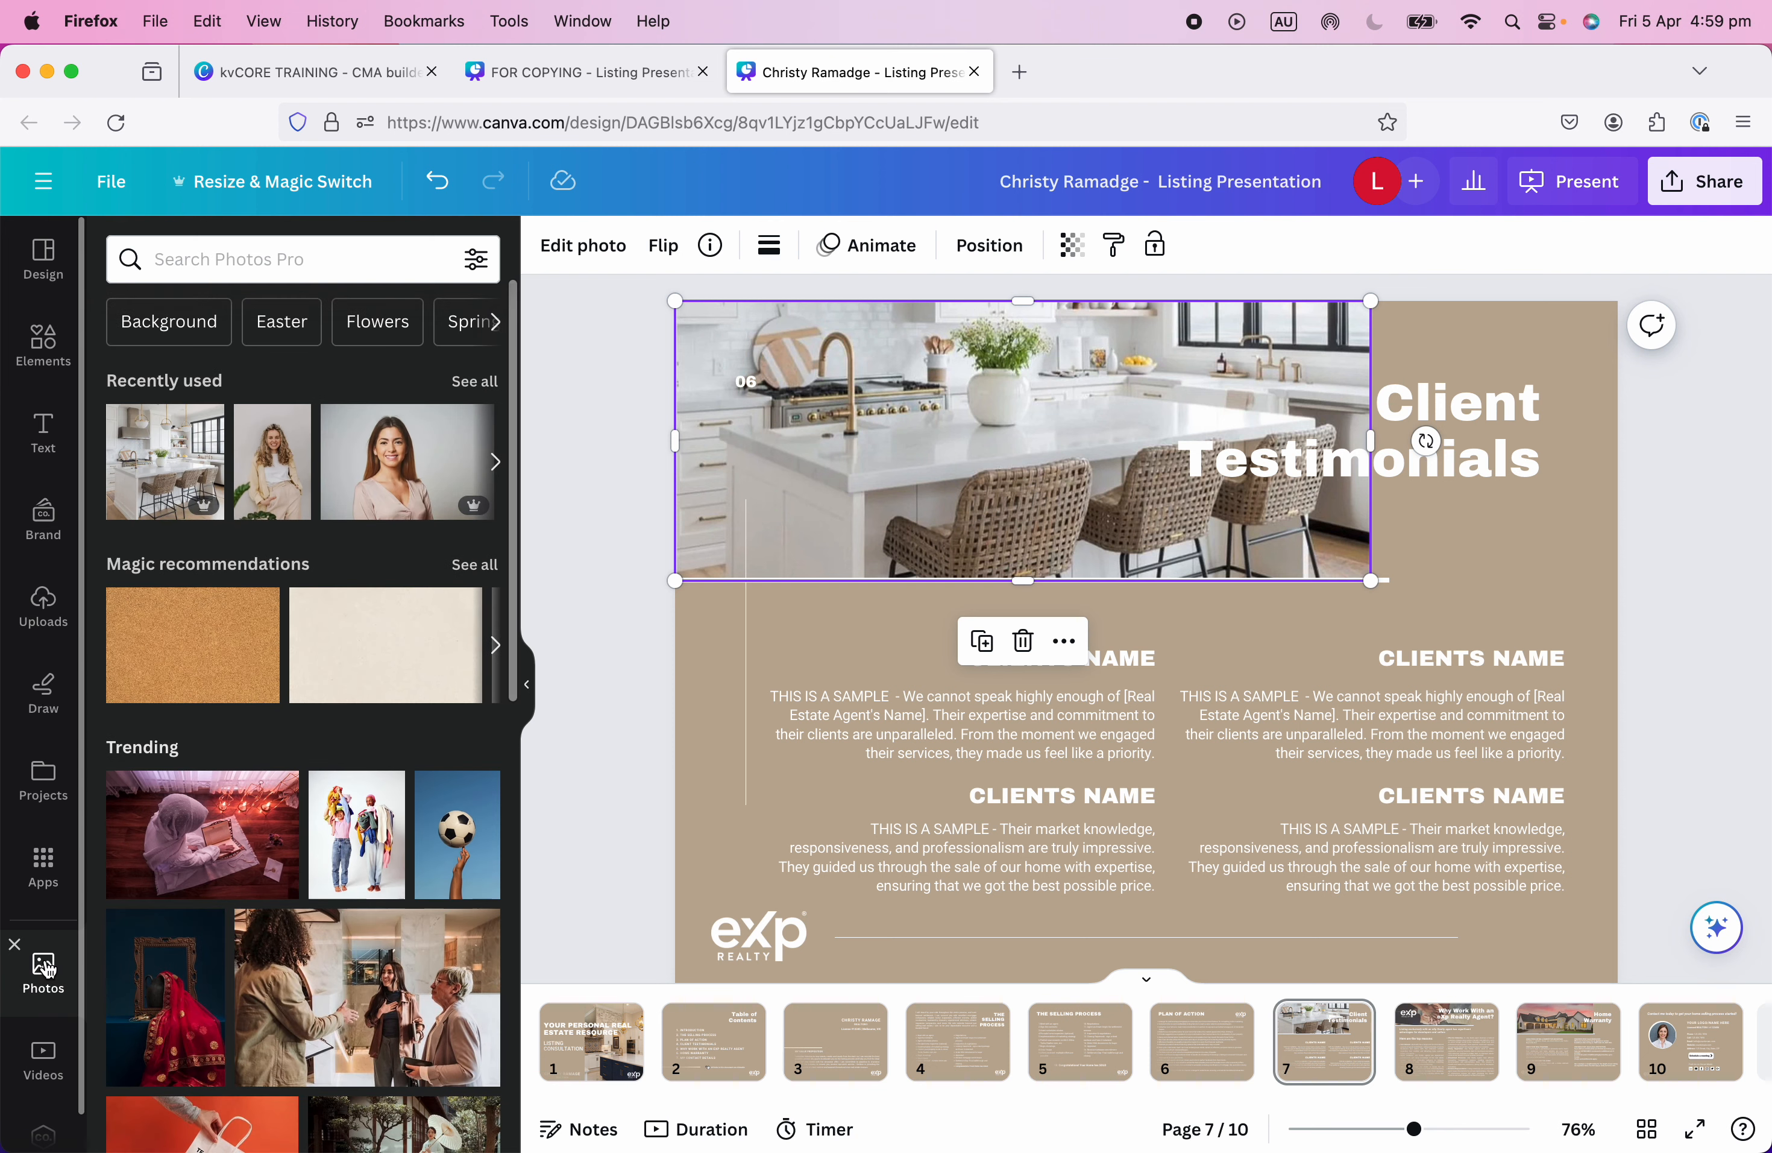
left_click(1693, 661)
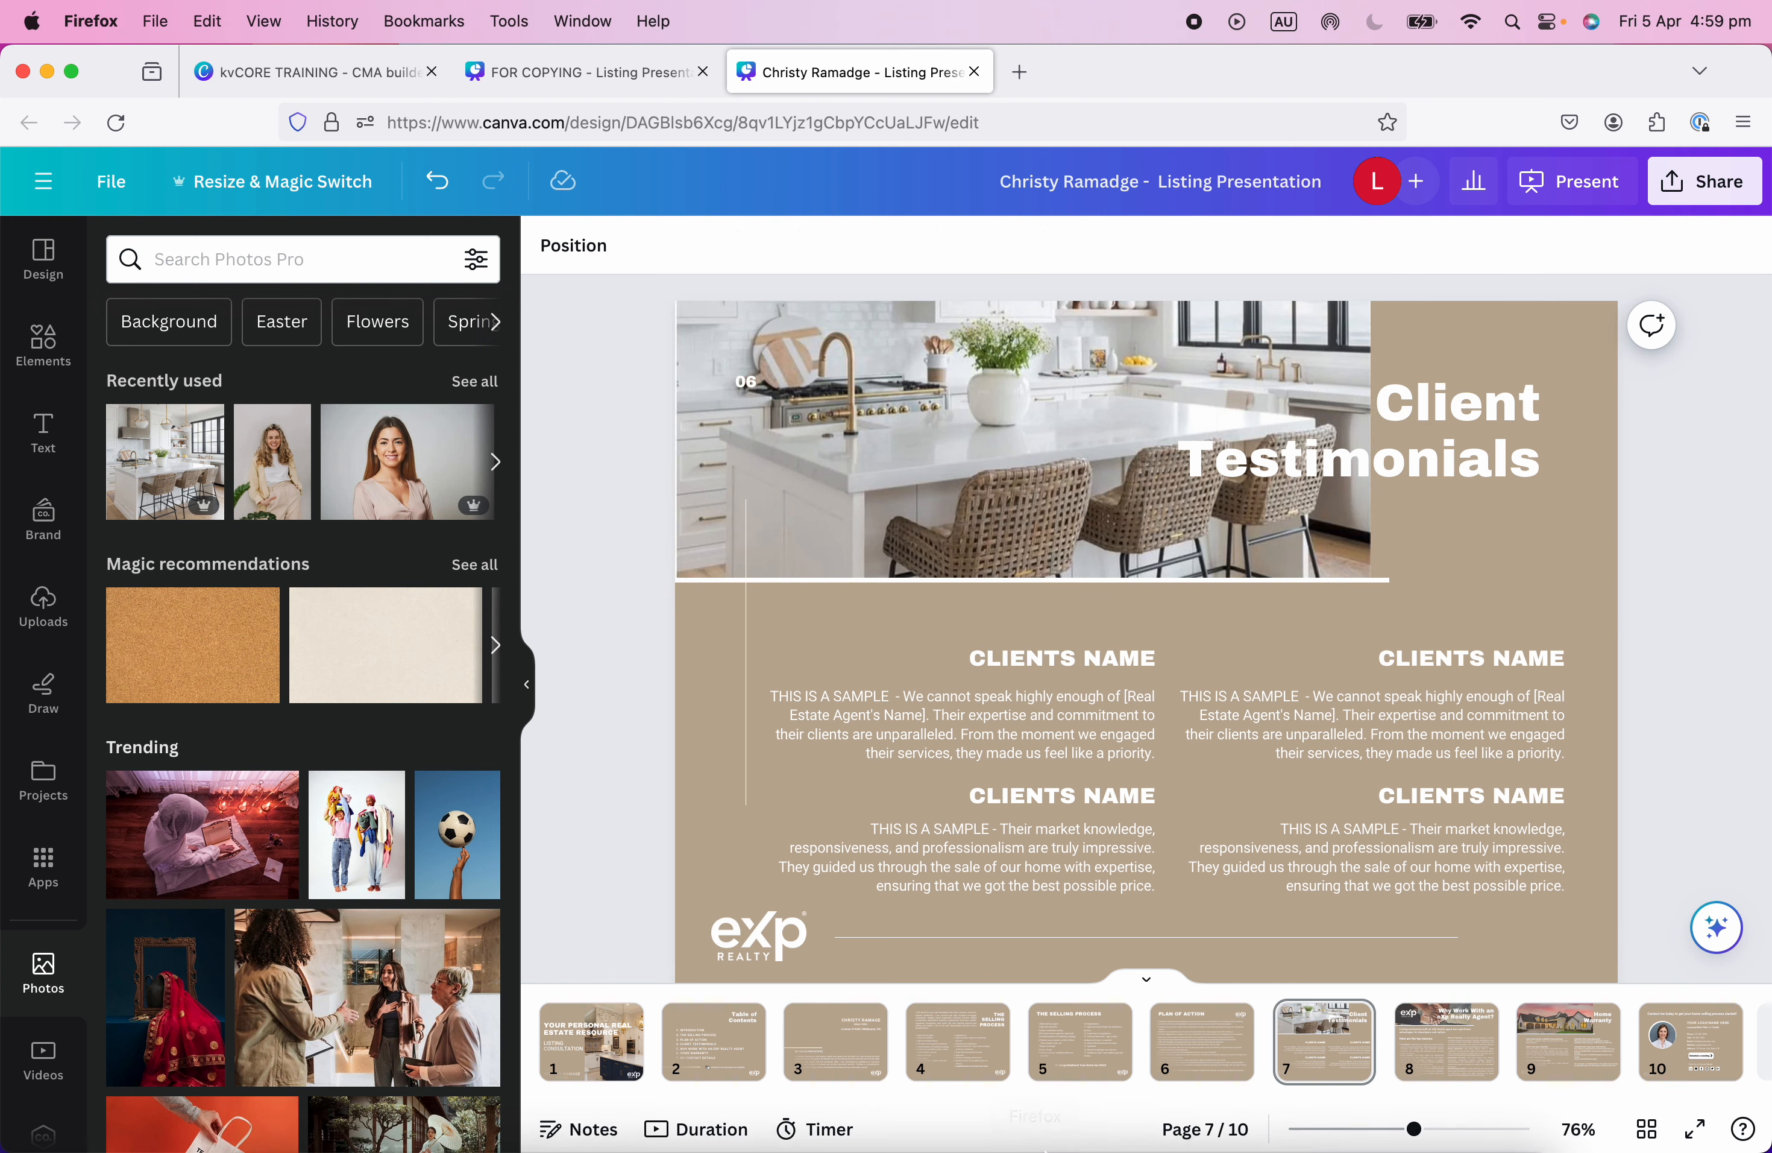
Go to the Why Work With an eXp Realty Agent? slide and search photos for 'team'.
left_click(1431, 1044)
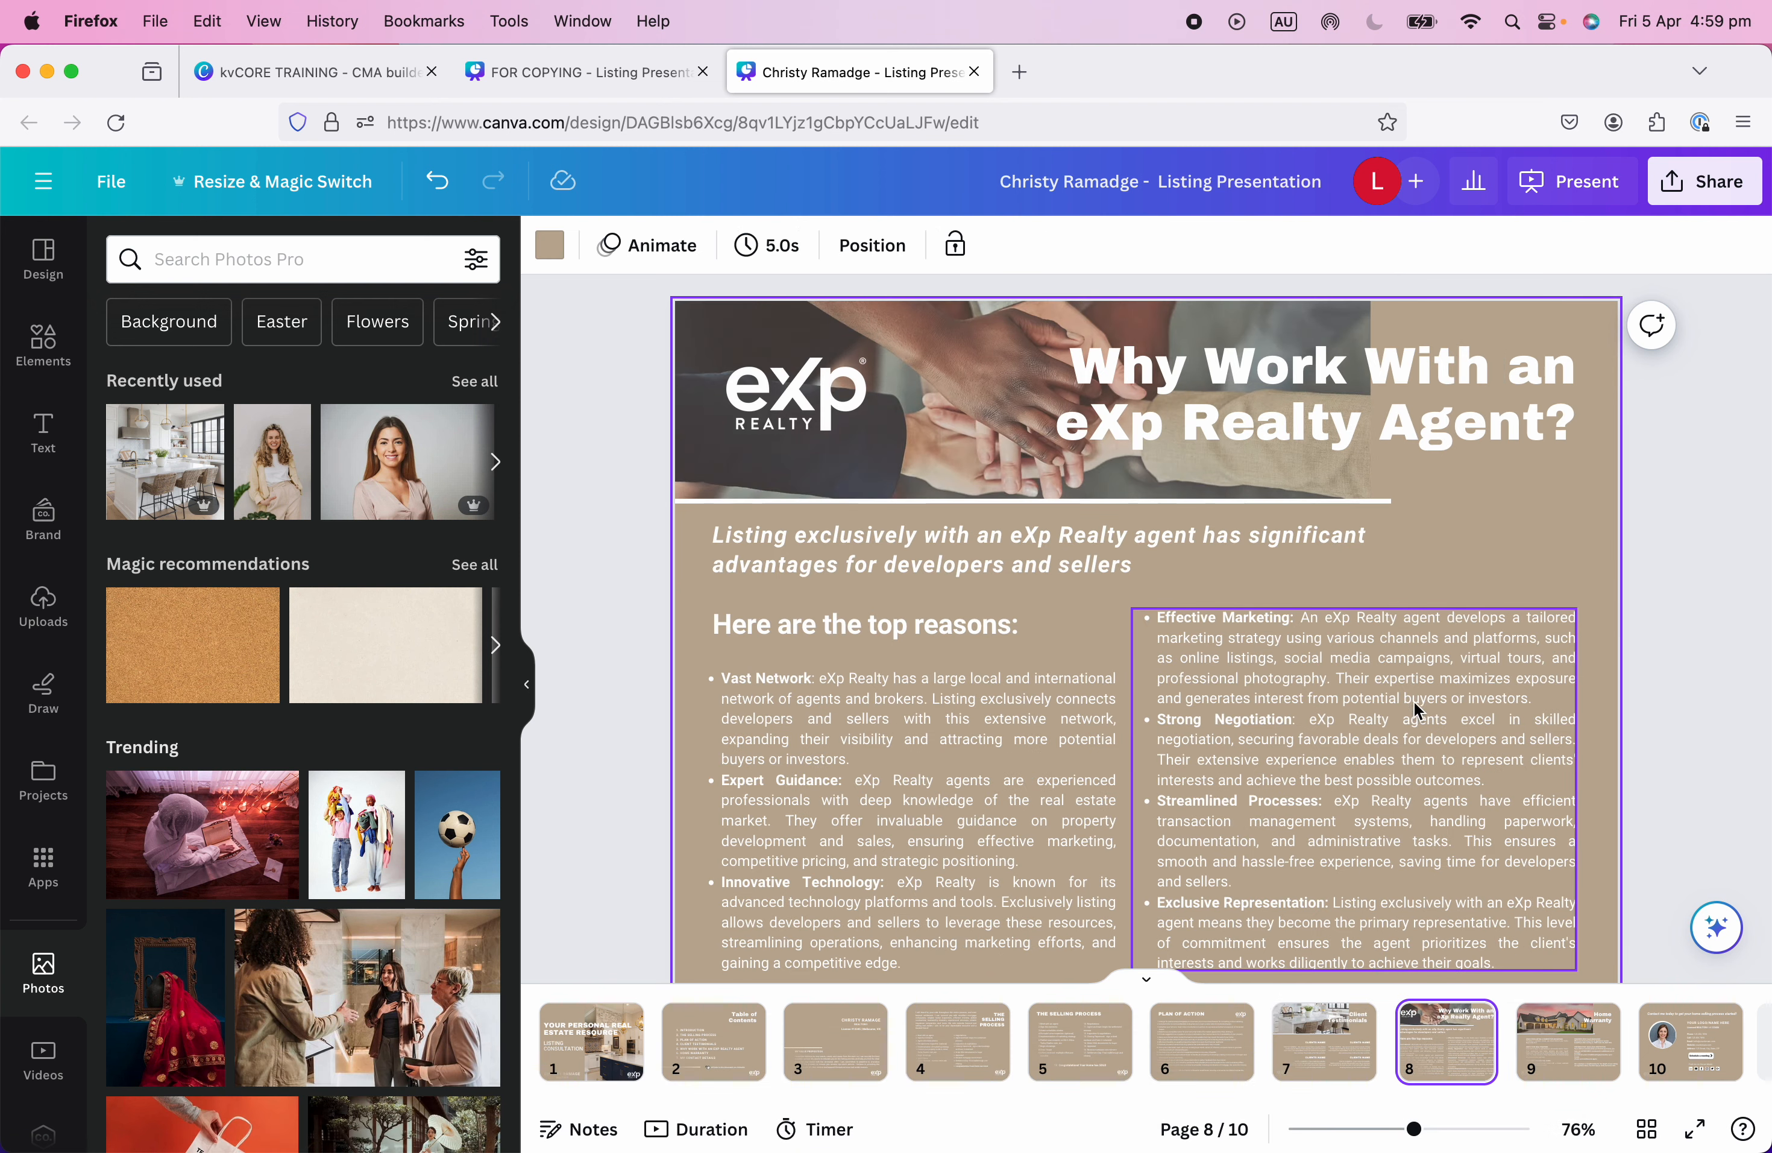
scroll(1655, 634, "down", 1)
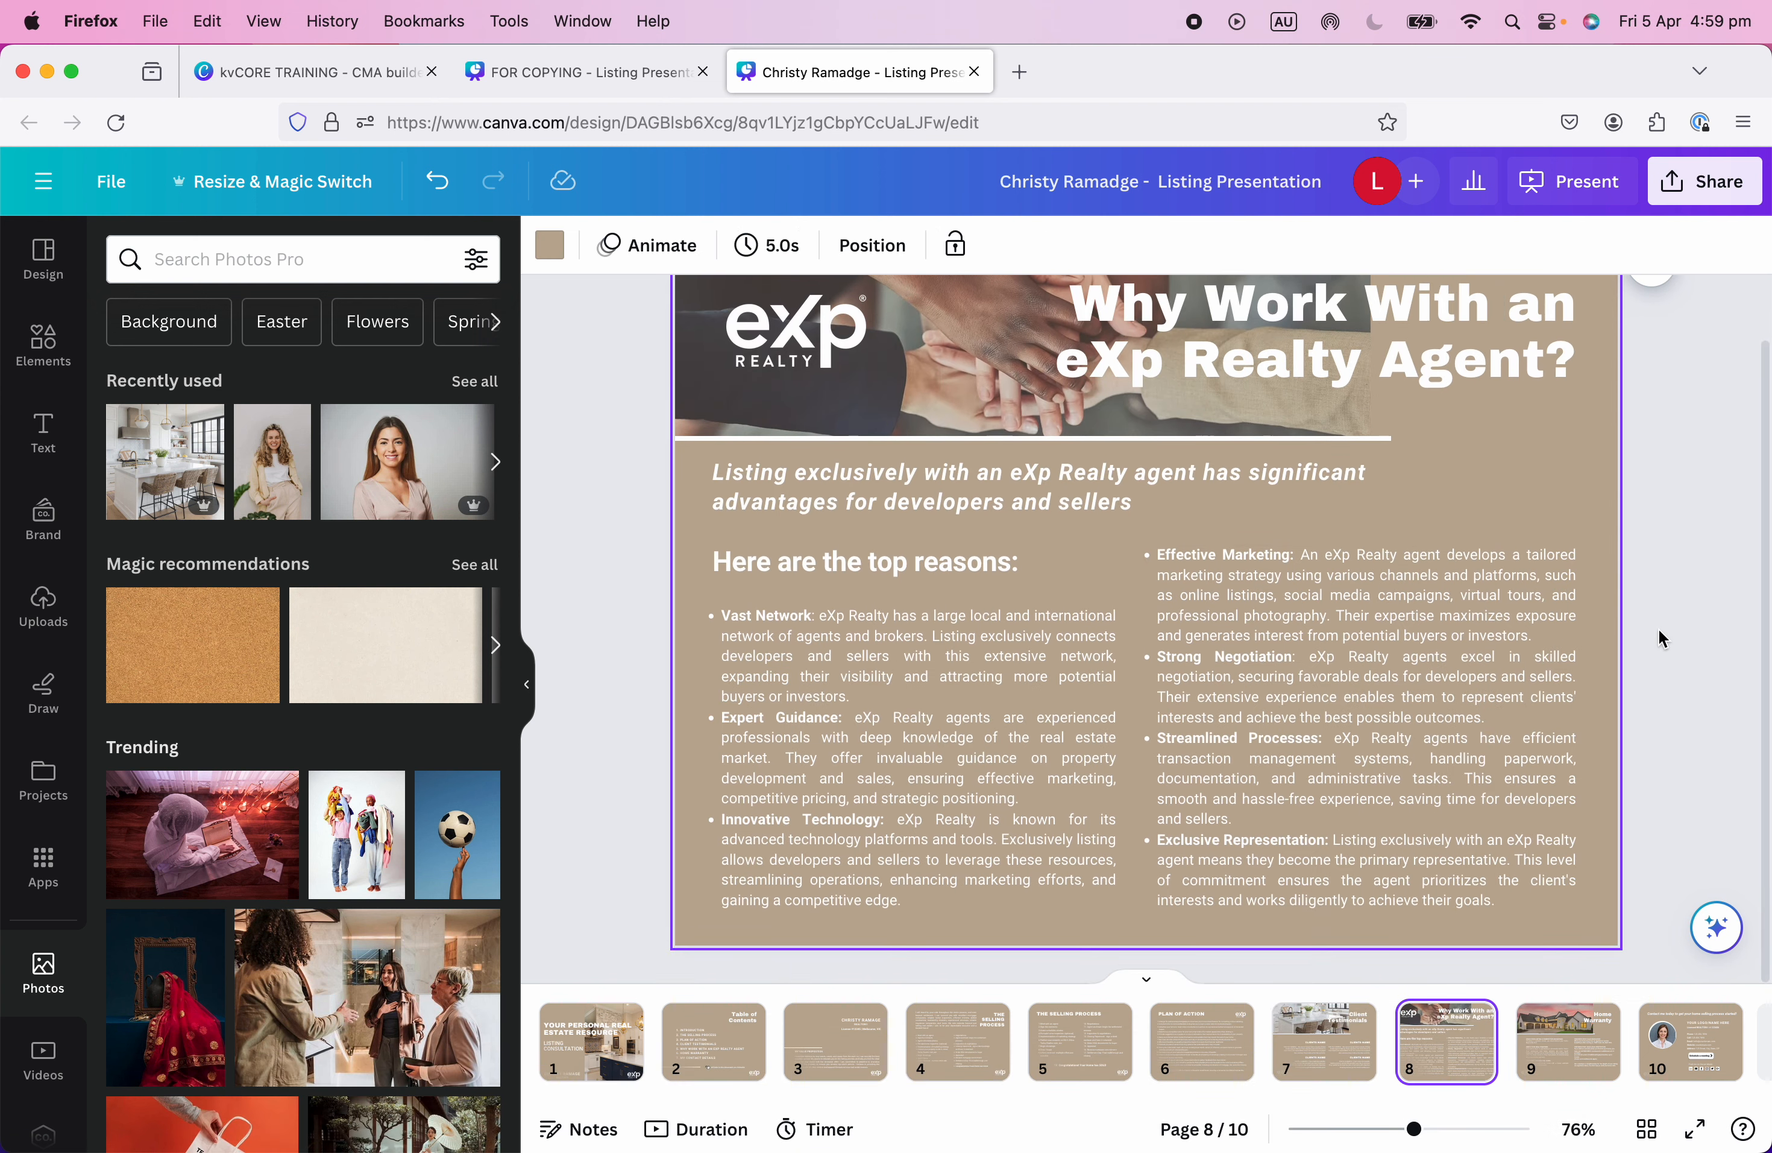
scroll(1656, 634, "up", 1)
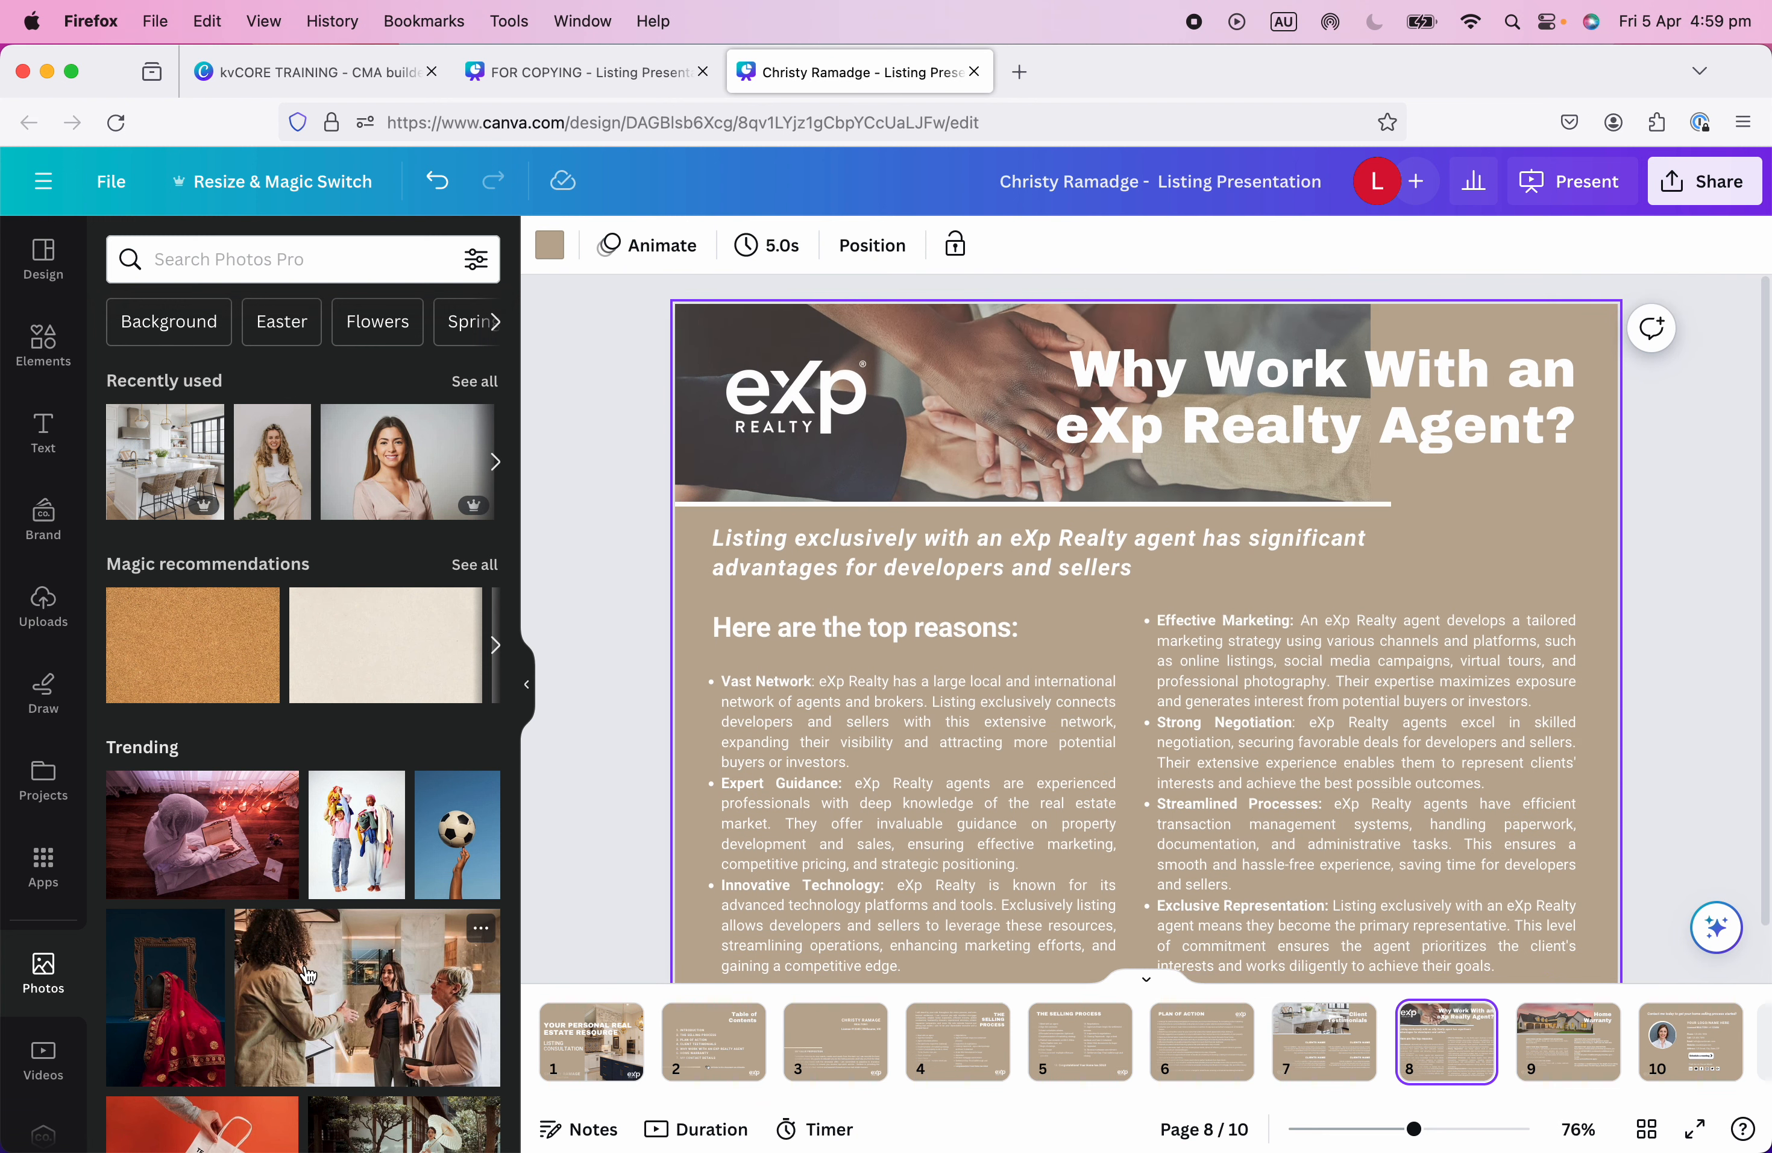
left_click(279, 260)
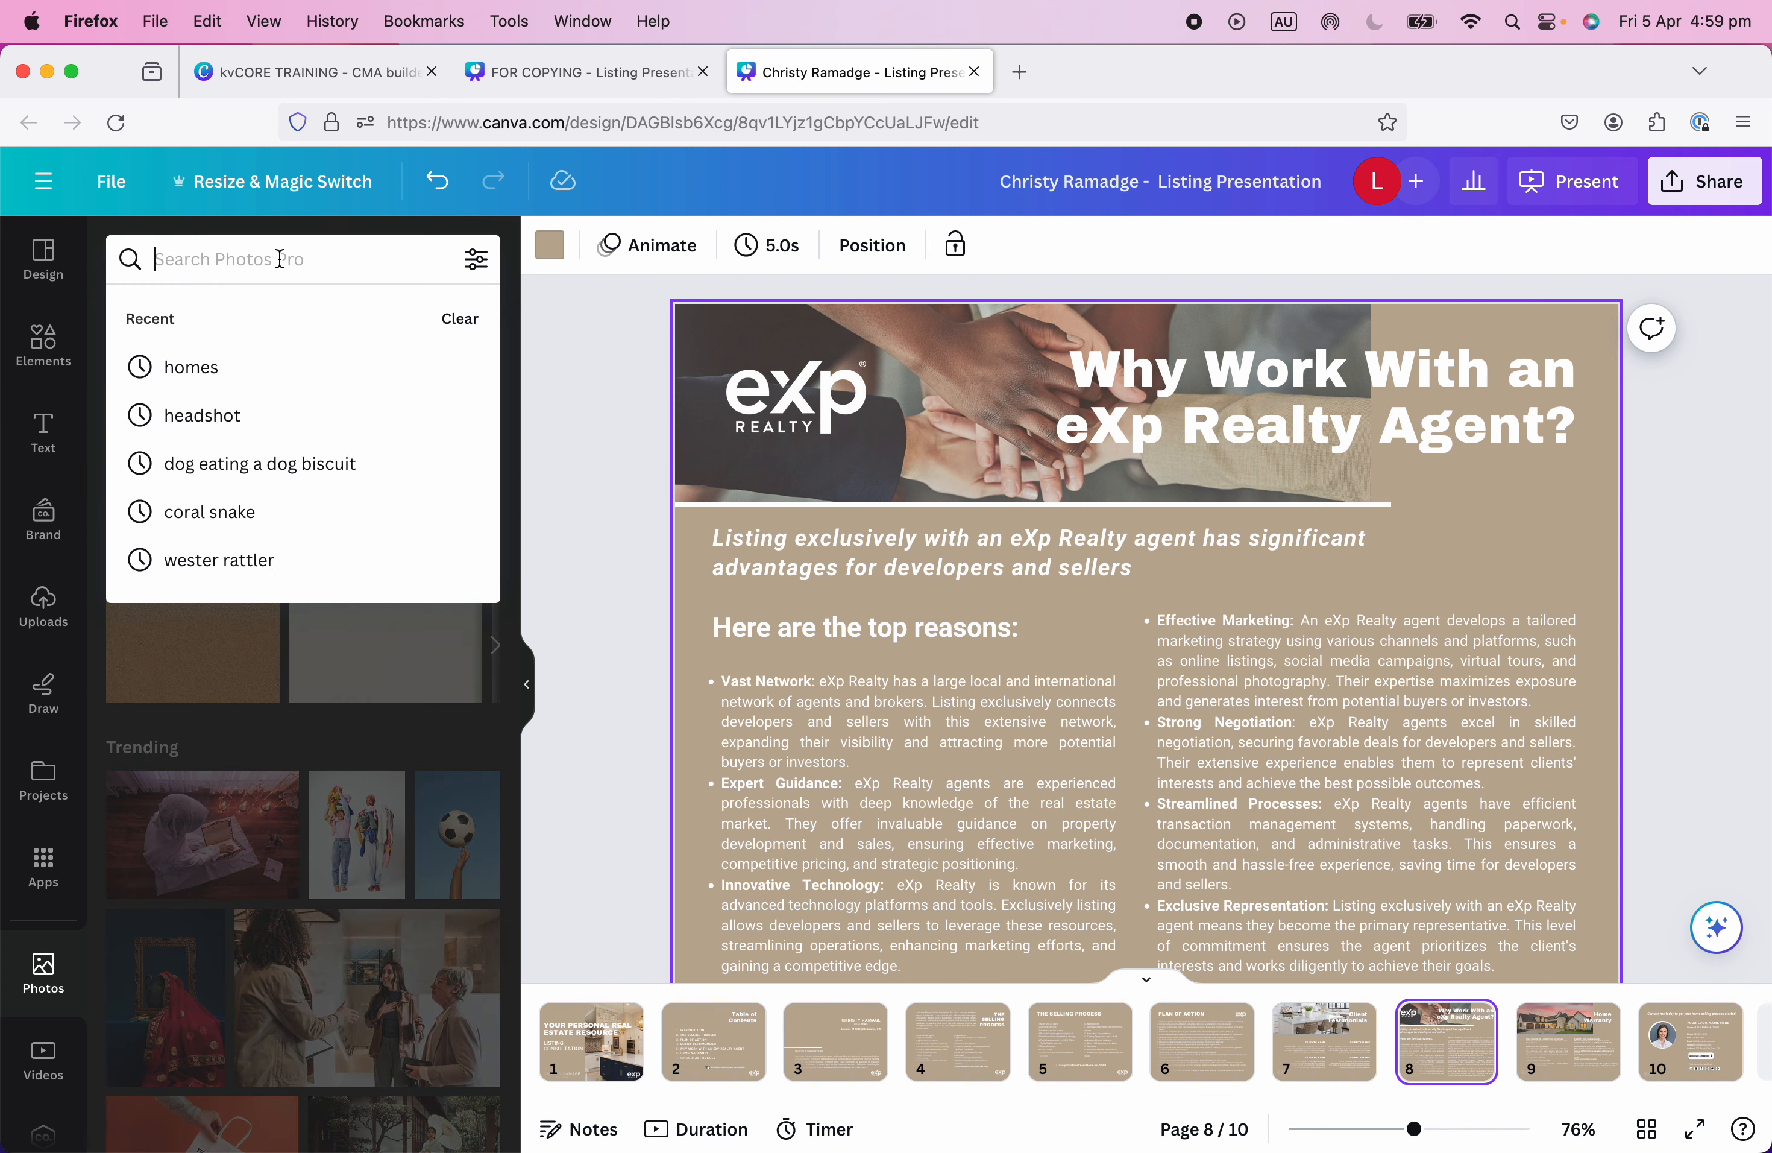
type("team")
key("Return")
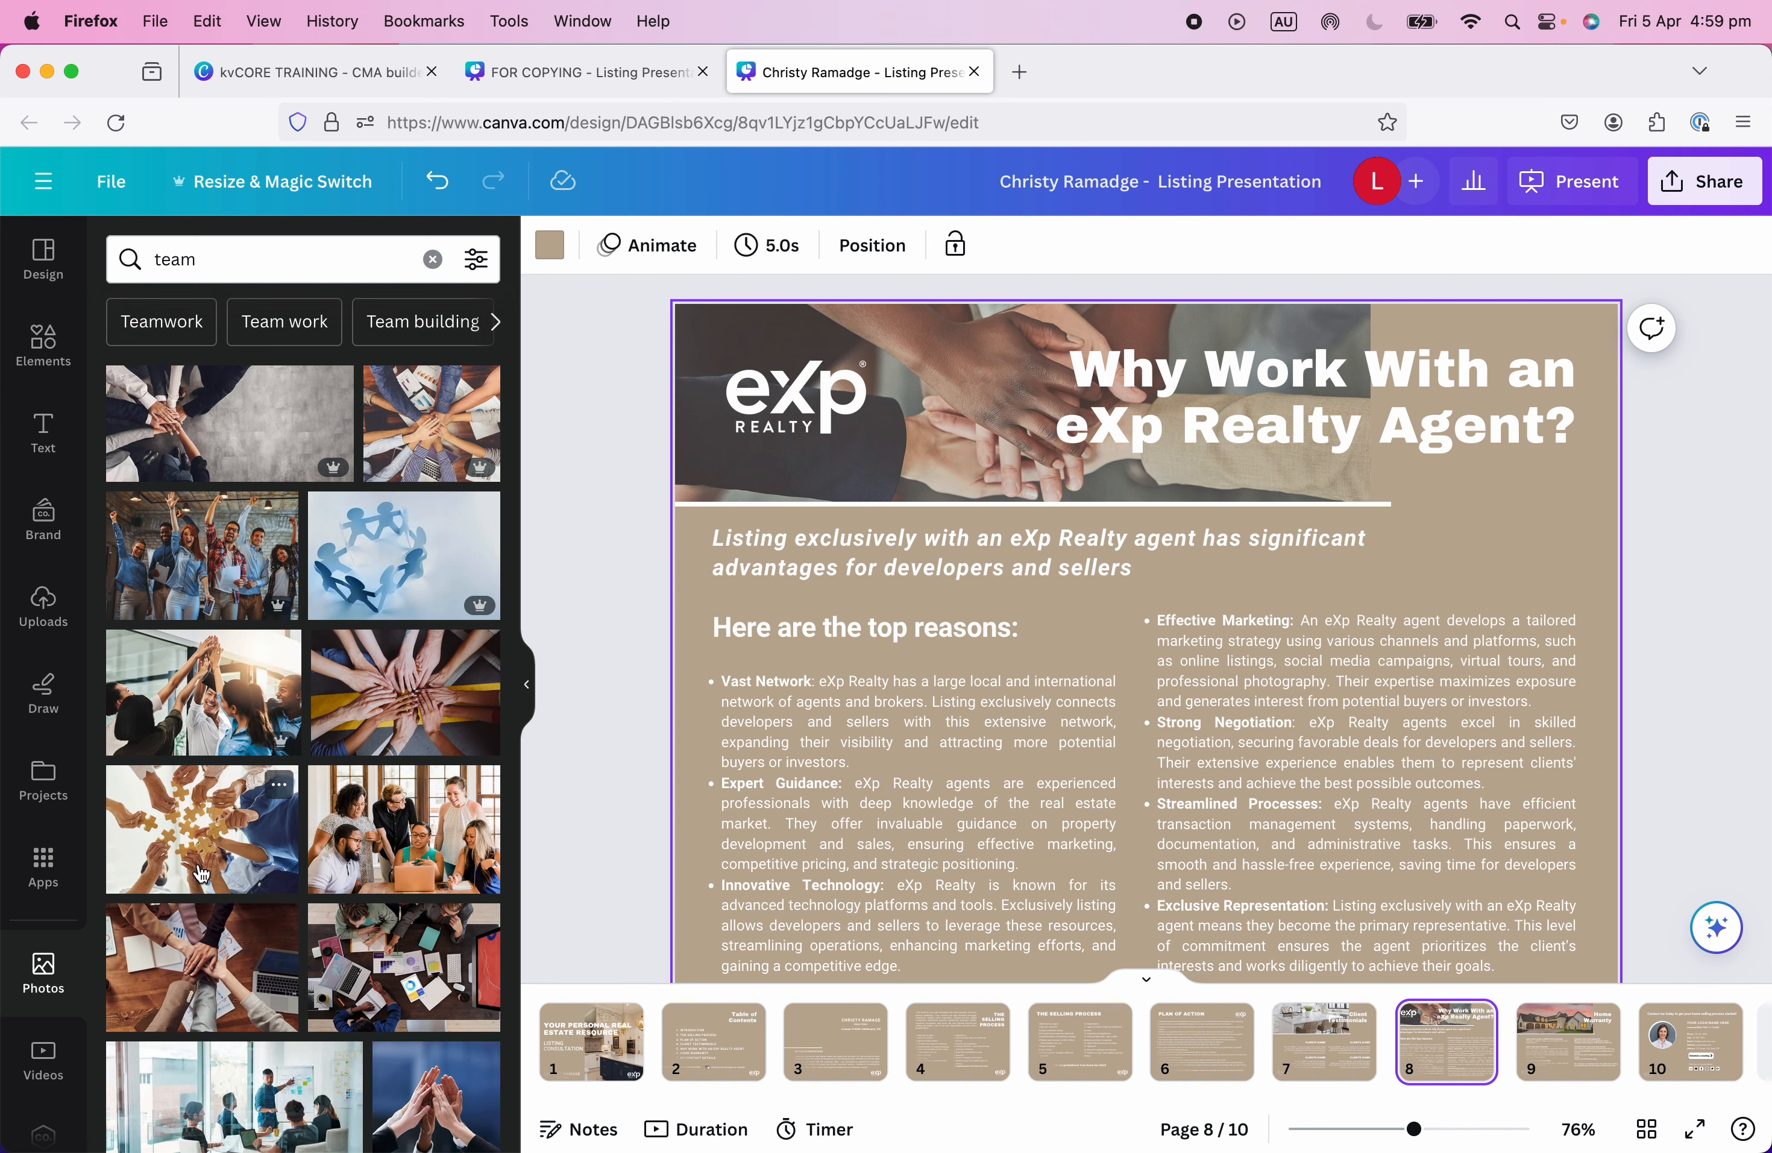
Place the desk-and-laptop team photo into the slide's header frame.
mouse_move(215, 965)
left_mouse_down()
mouse_move(713, 310)
mouse_move(692, 308)
mouse_move(135, 961)
mouse_move(356, 737)
mouse_move(612, 331)
mouse_move(712, 316)
mouse_move(233, 986)
left_mouse_up()
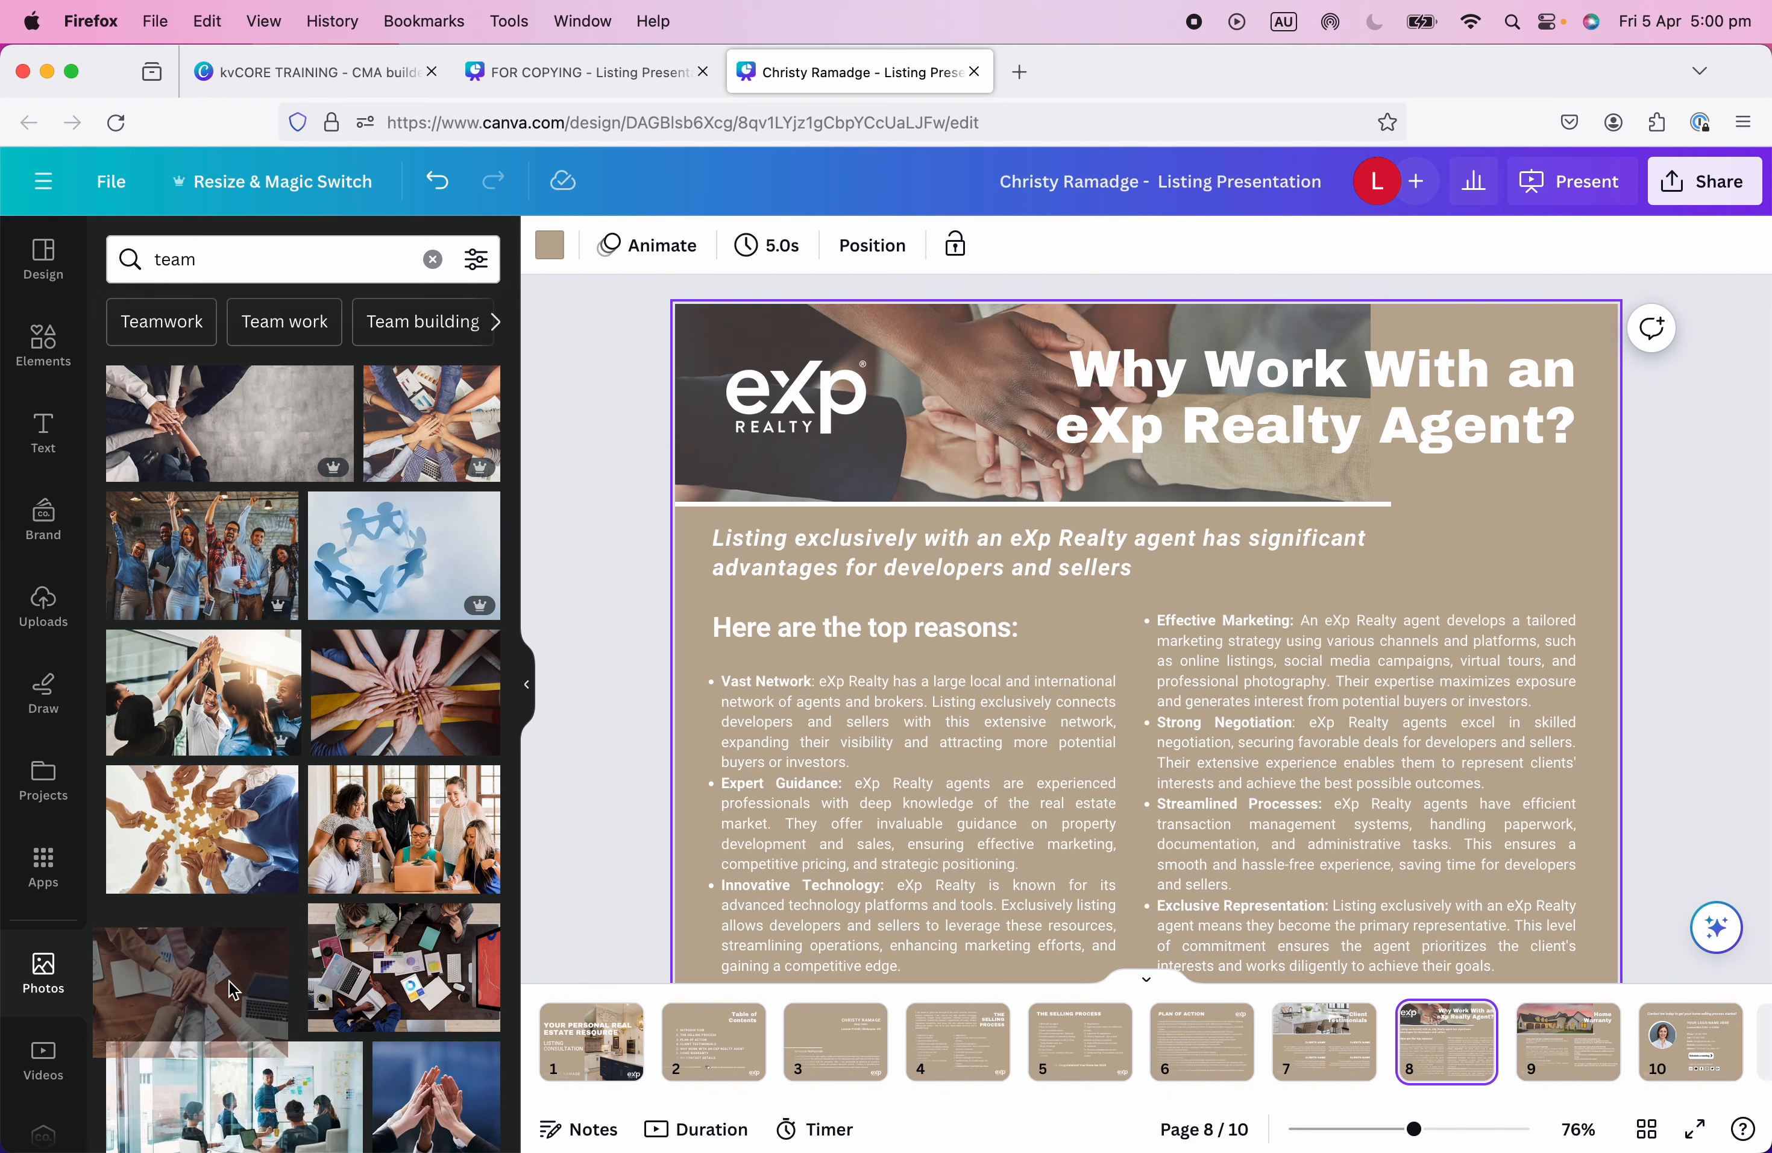
left_click(161, 941)
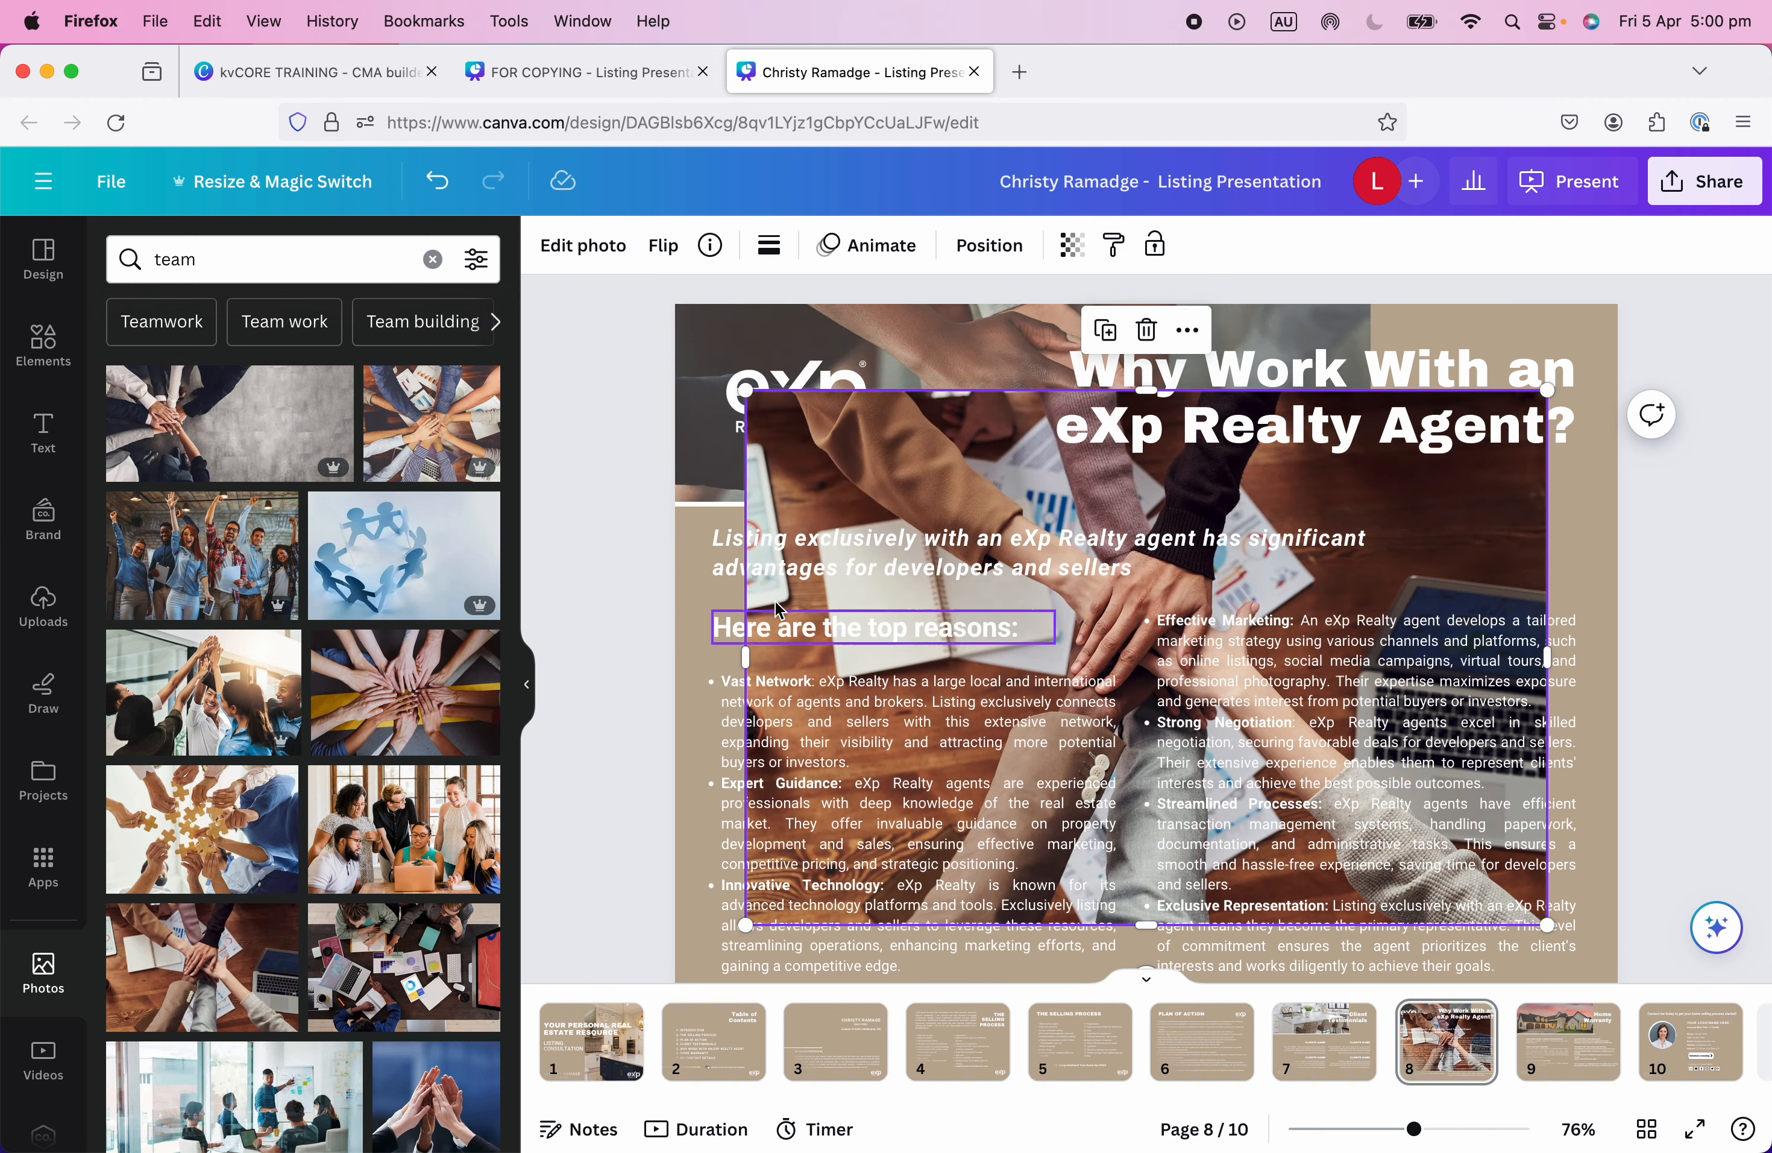
mouse_move(894, 462)
left_mouse_down()
mouse_move(693, 345)
mouse_move(755, 433)
mouse_move(914, 449)
left_mouse_up()
left_click(793, 509)
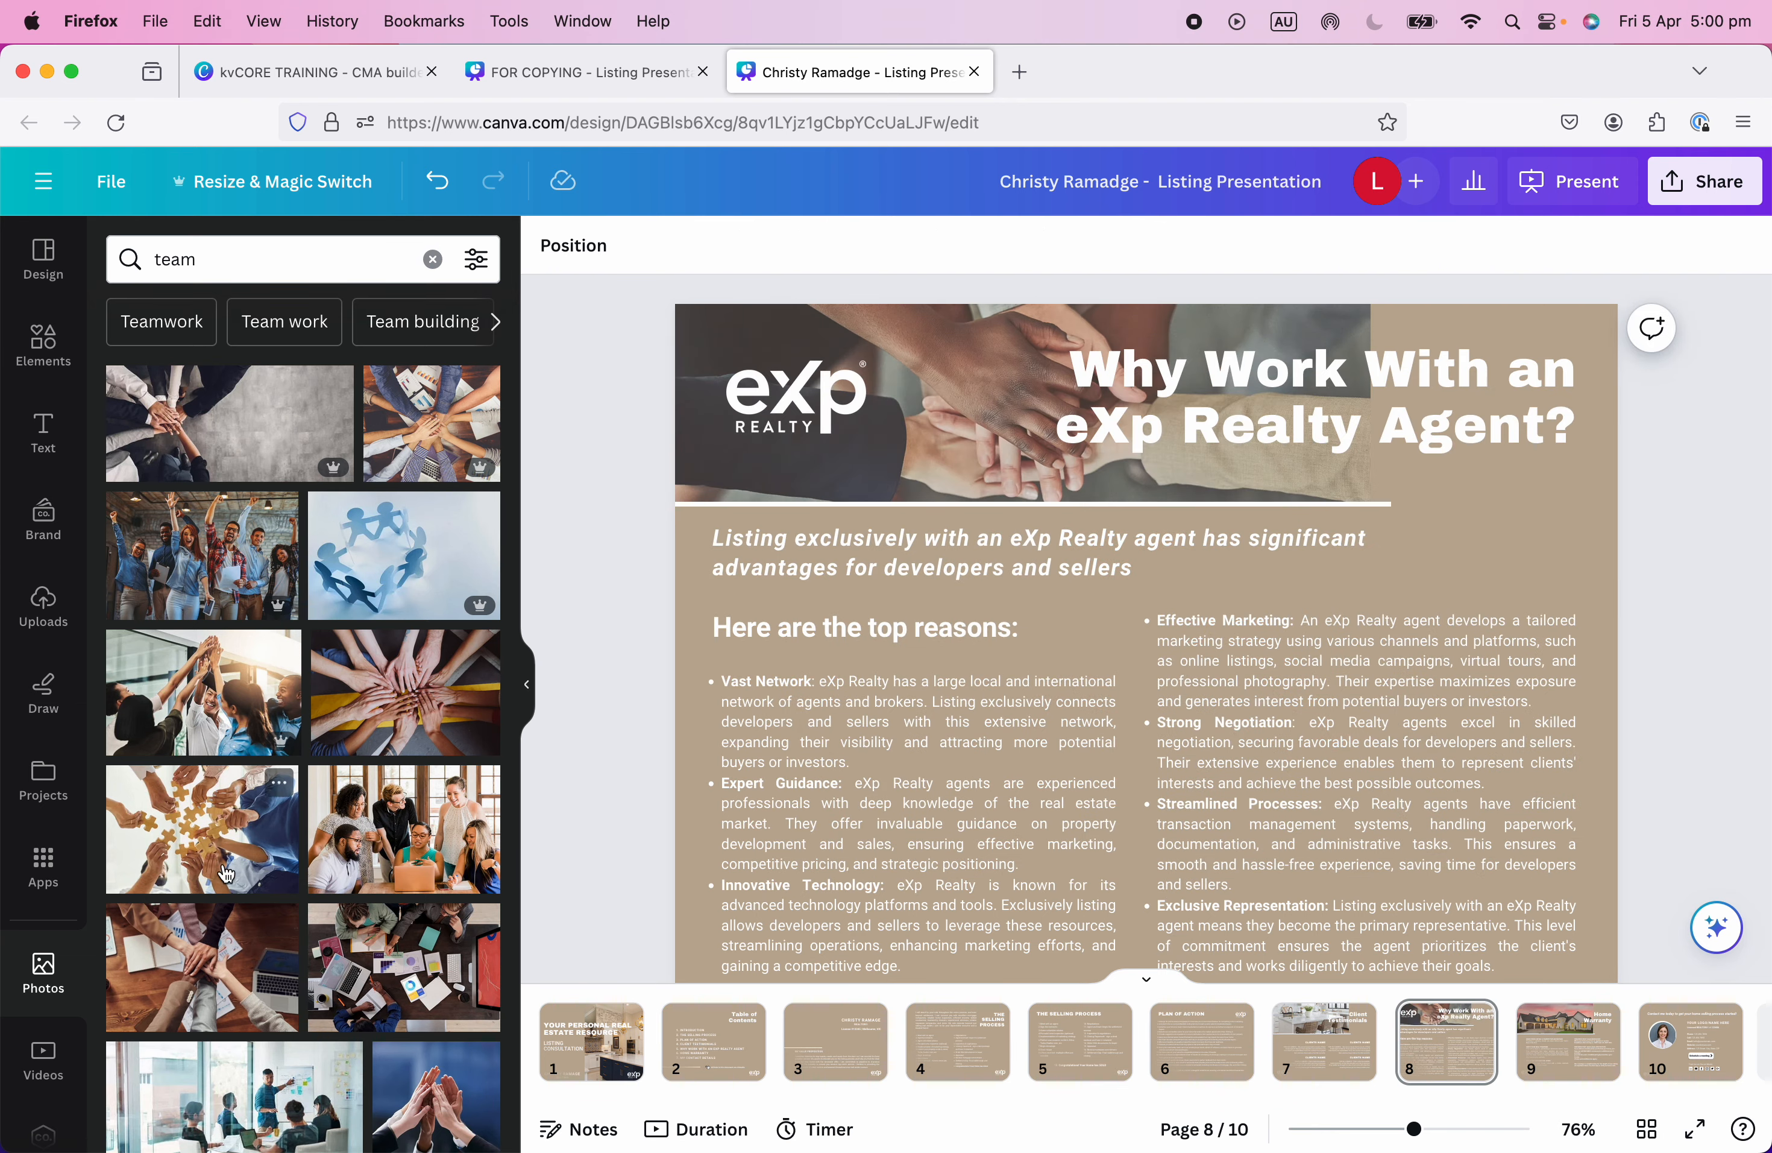
left_click_drag(180, 966, 716, 407)
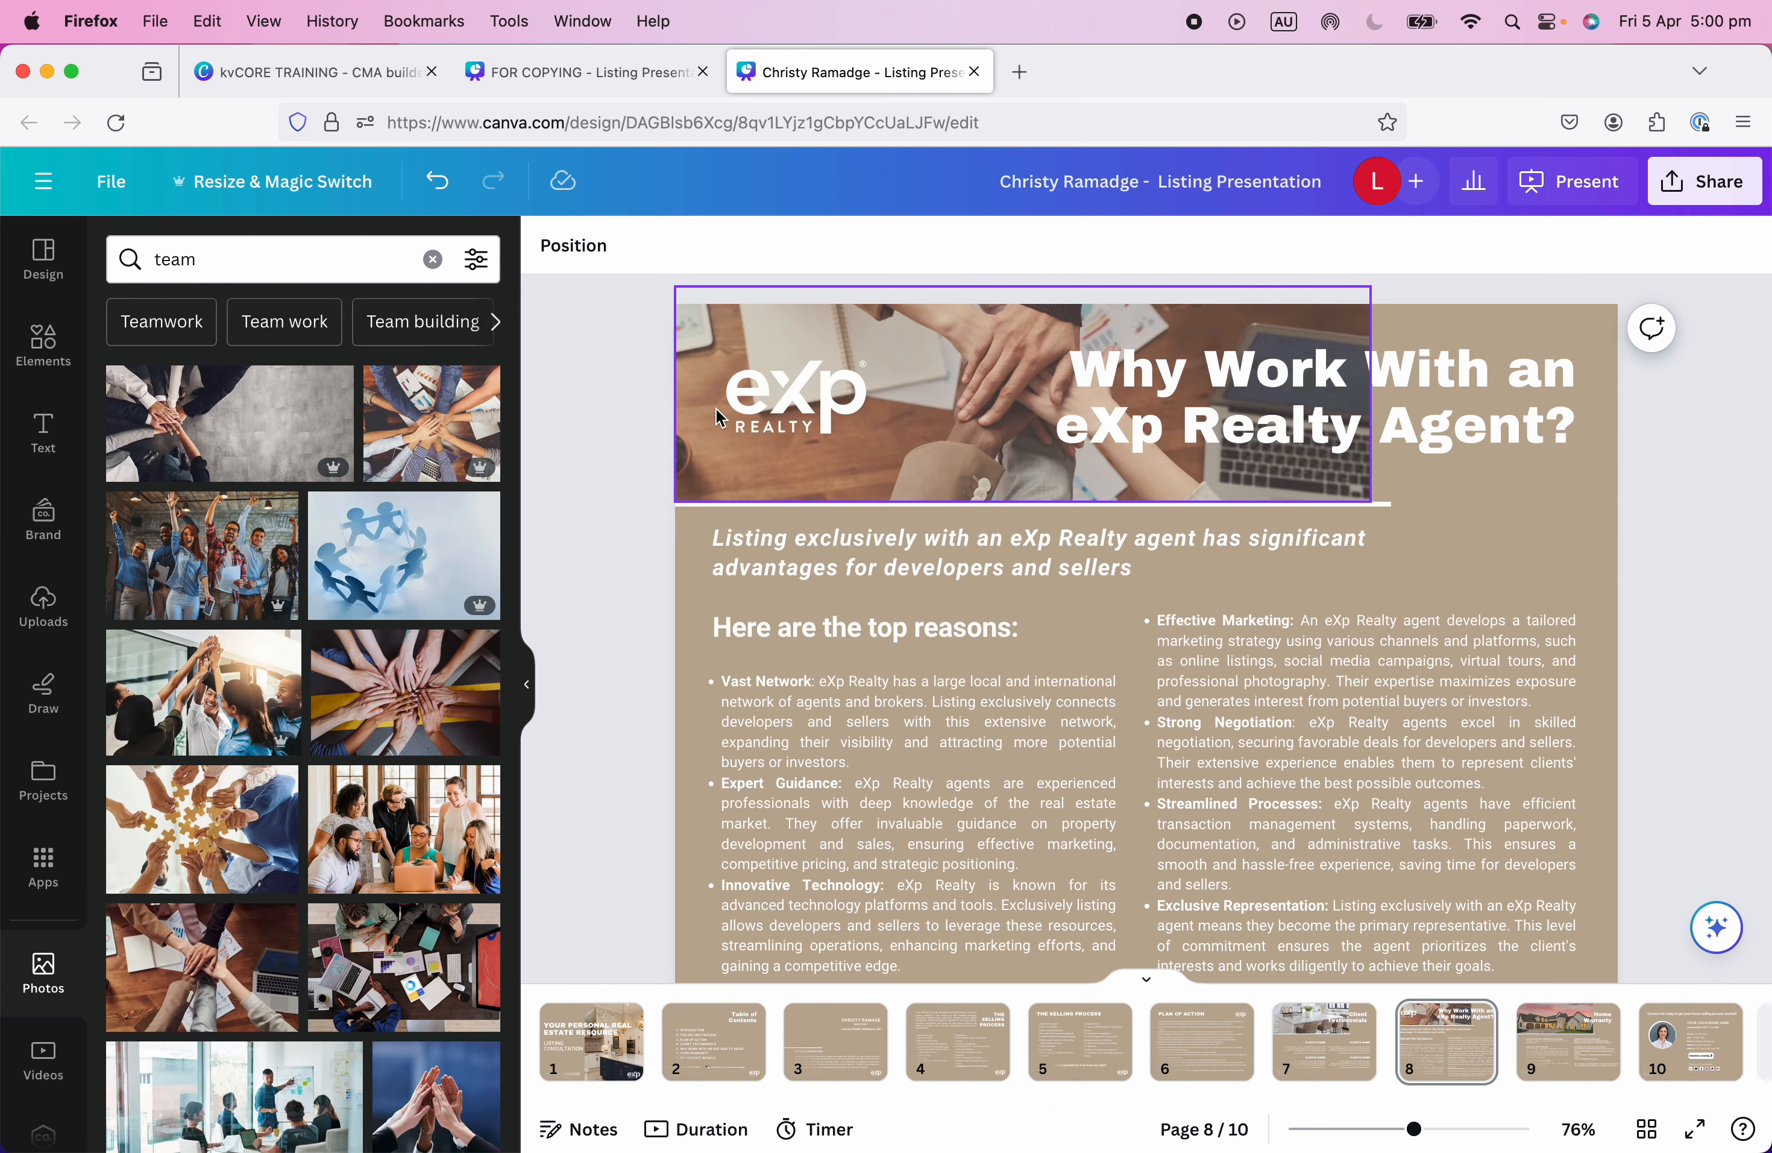
Recrop the header photo to show the stacked hands, then move to the Home Warranty slide.
double_click(980, 397)
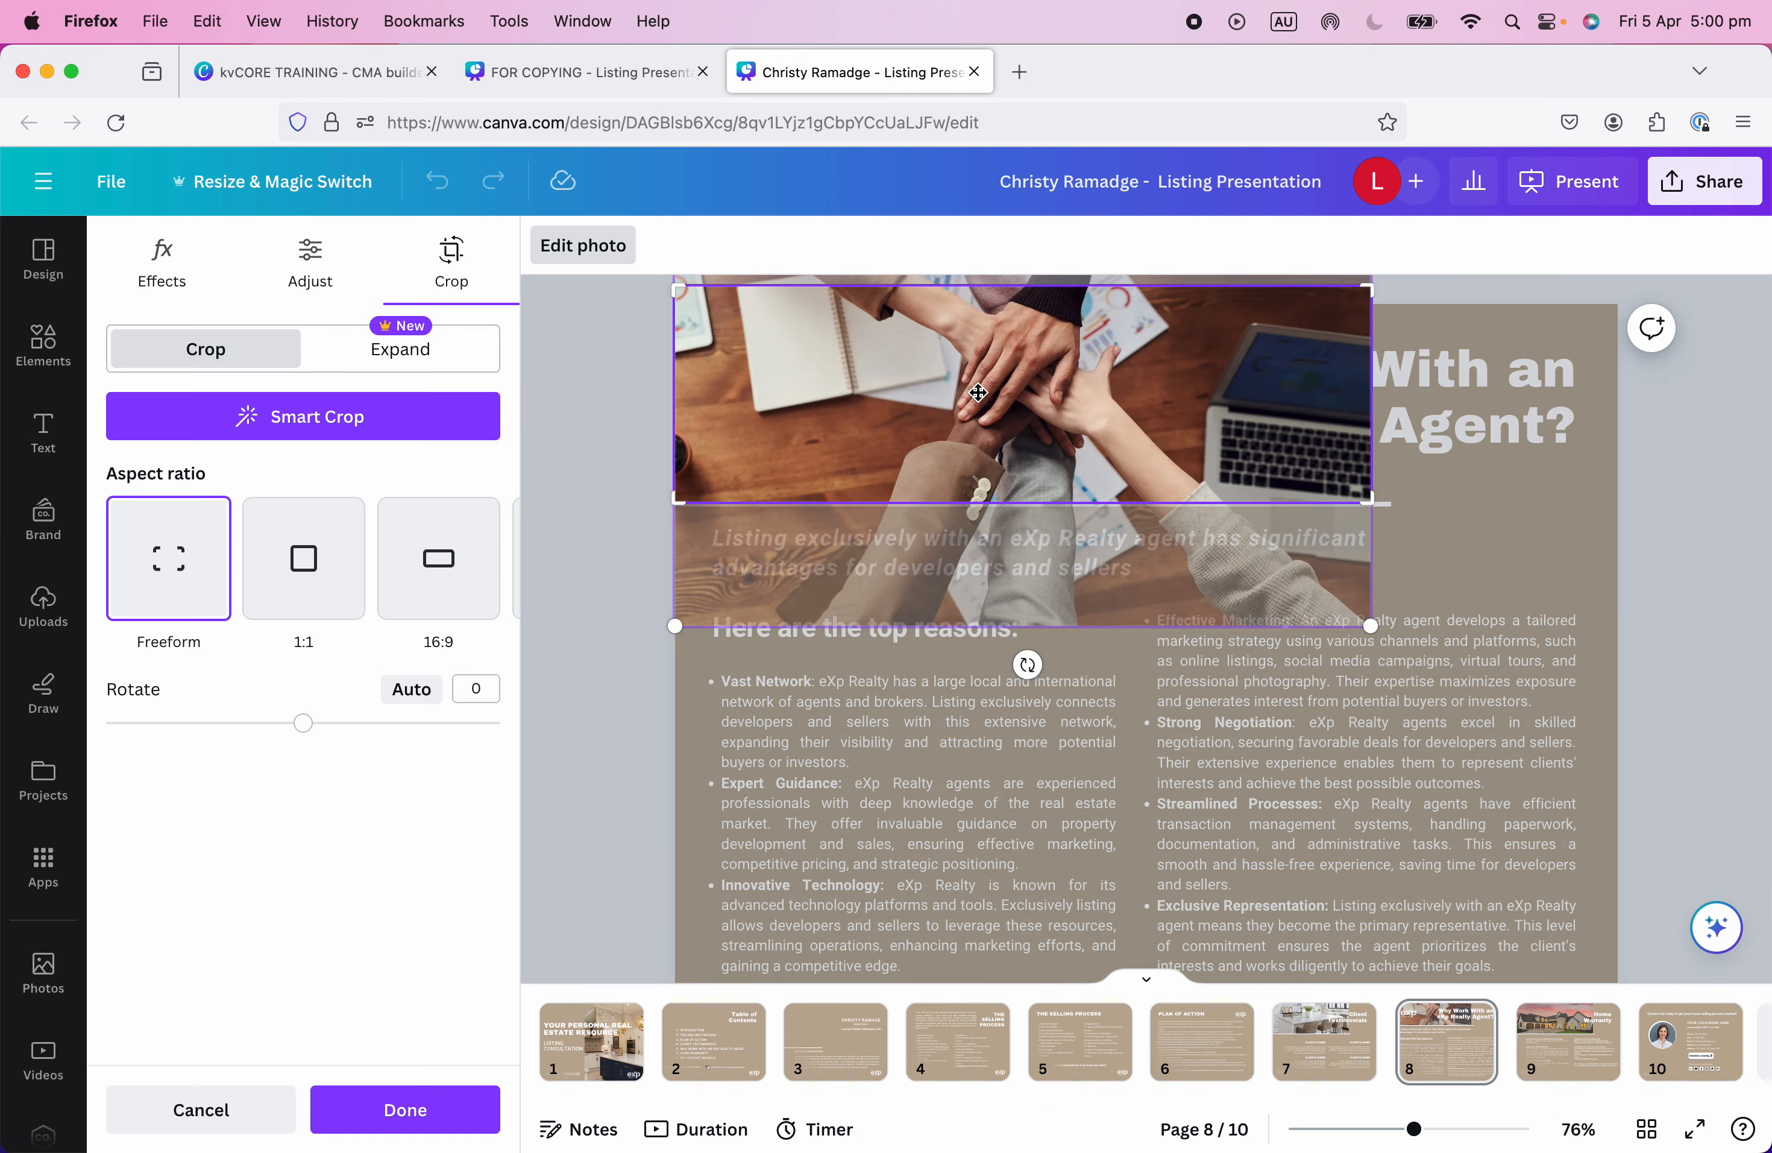
left_click_drag(980, 397, 1060, 577)
left_click(1736, 592)
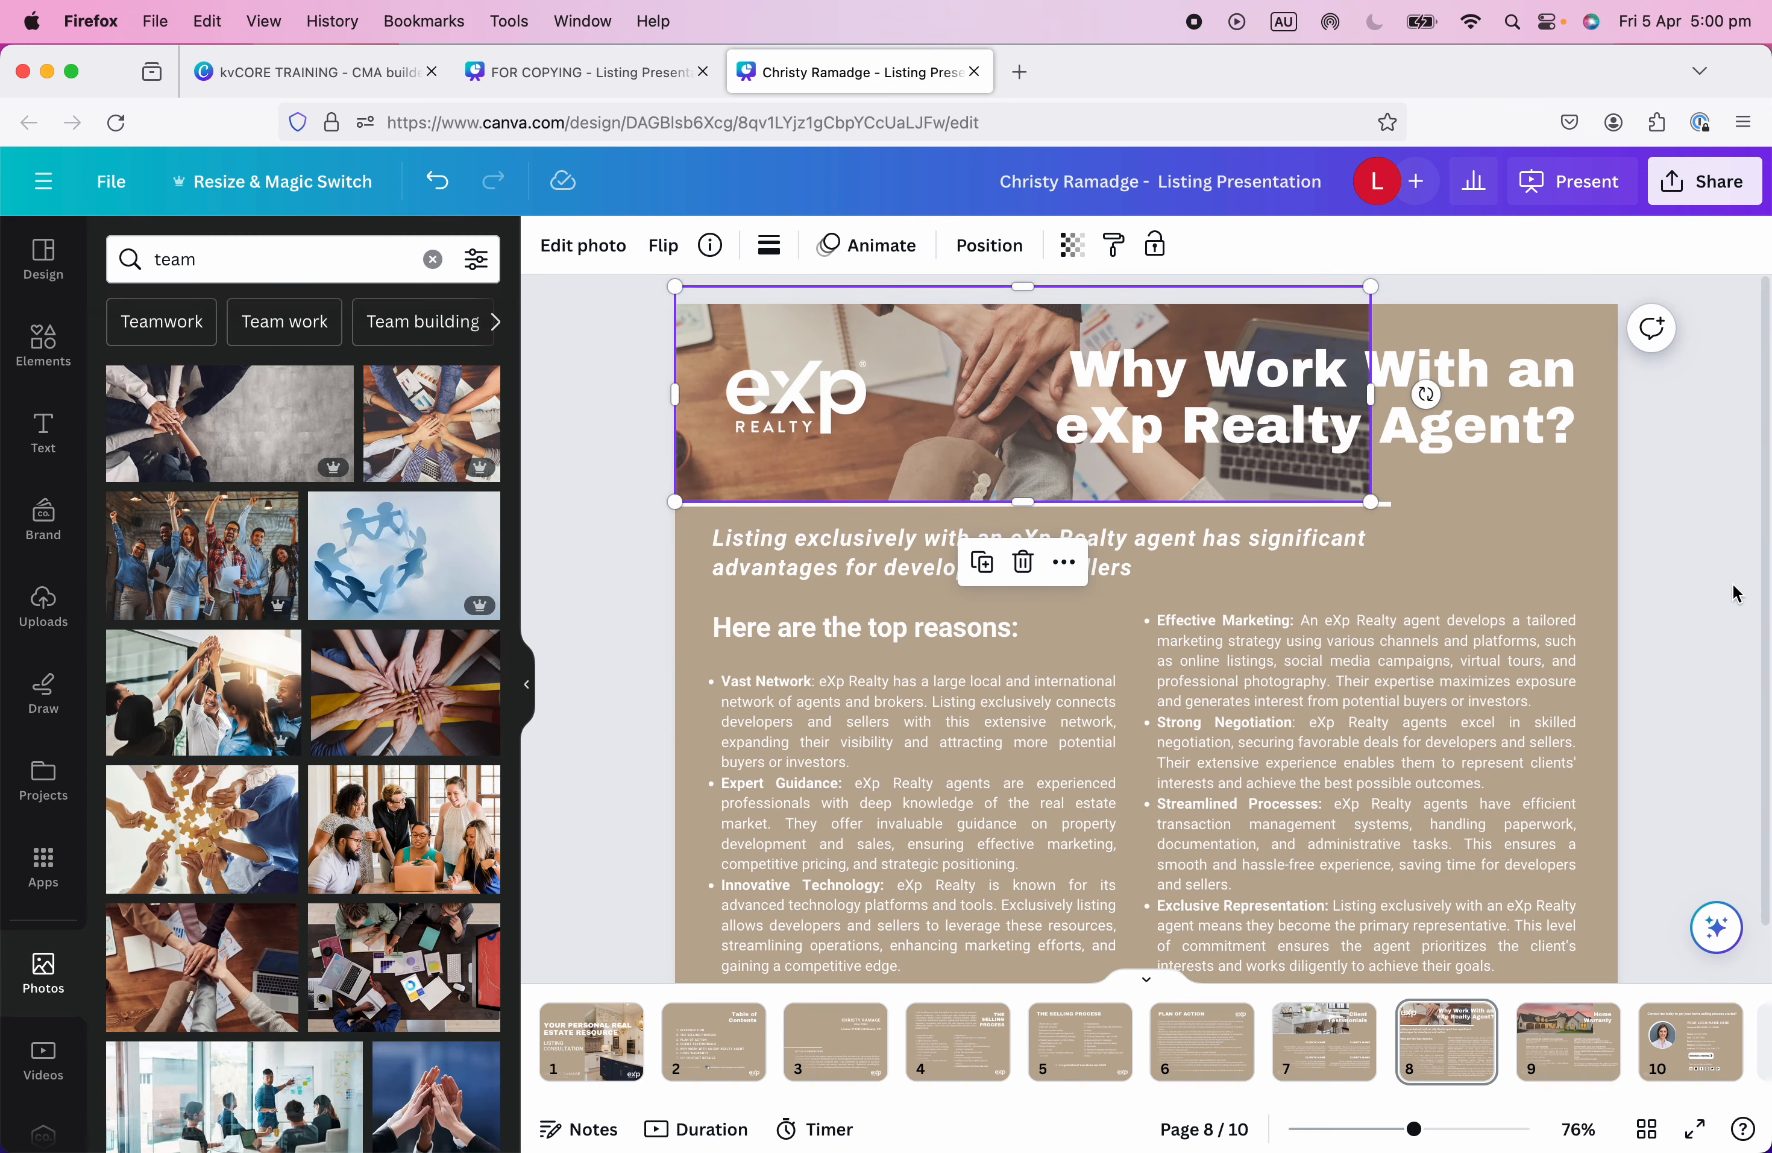
left_click(1672, 621)
scroll(1160, 877, "down", 2)
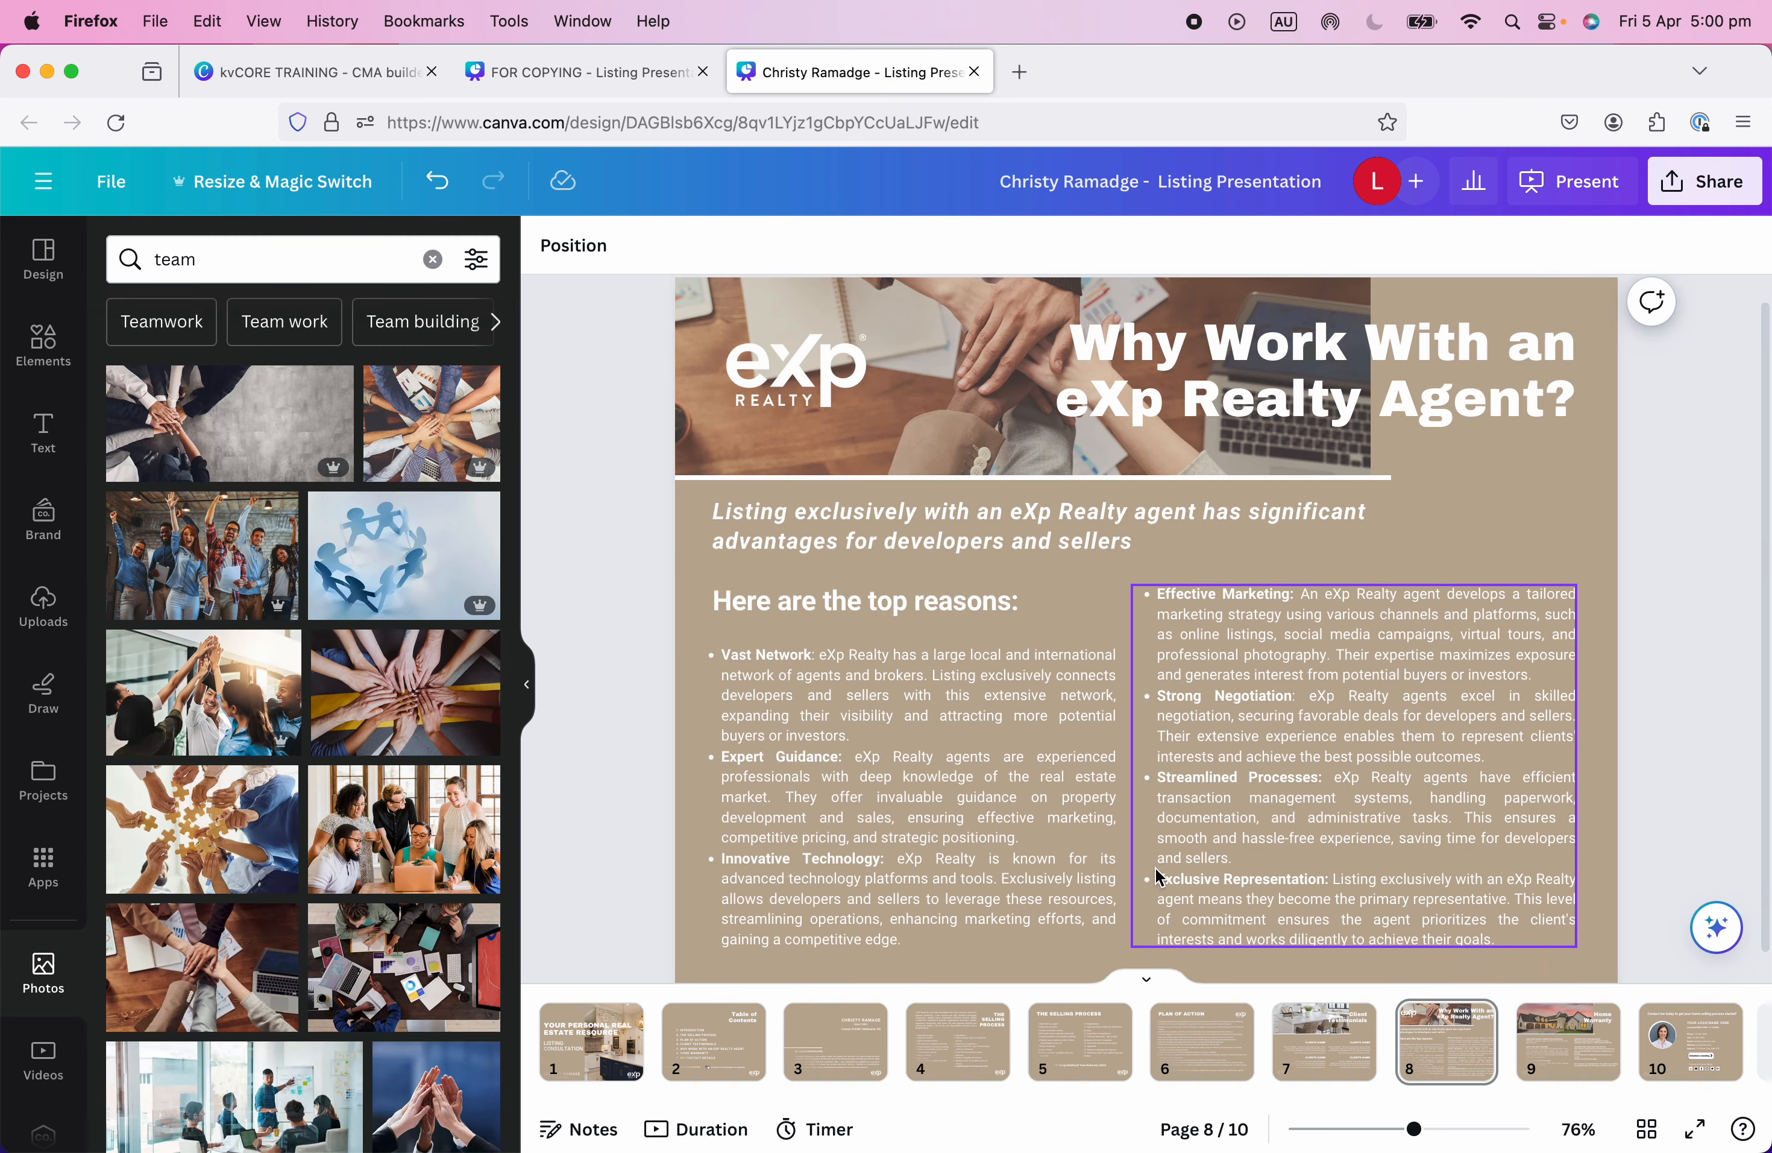
scroll(1159, 877, "up", 1)
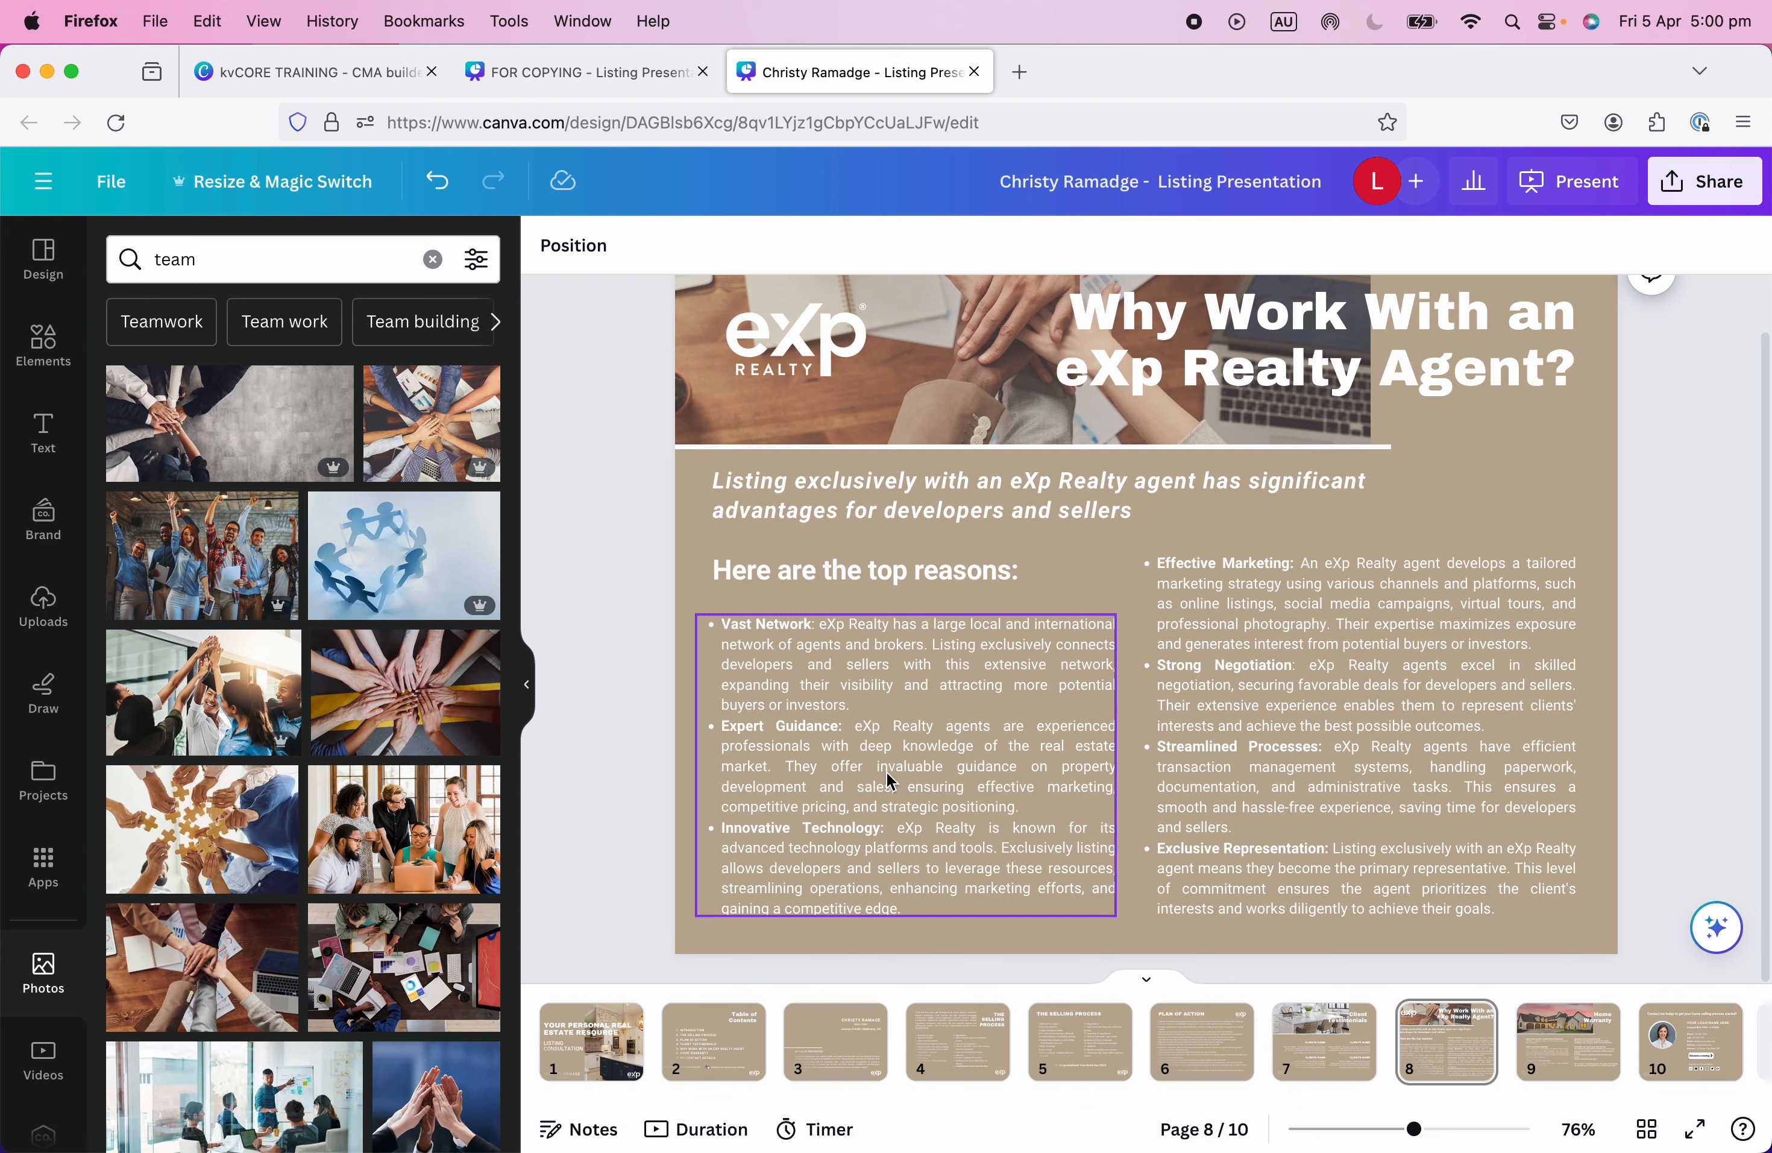
left_click(1575, 494)
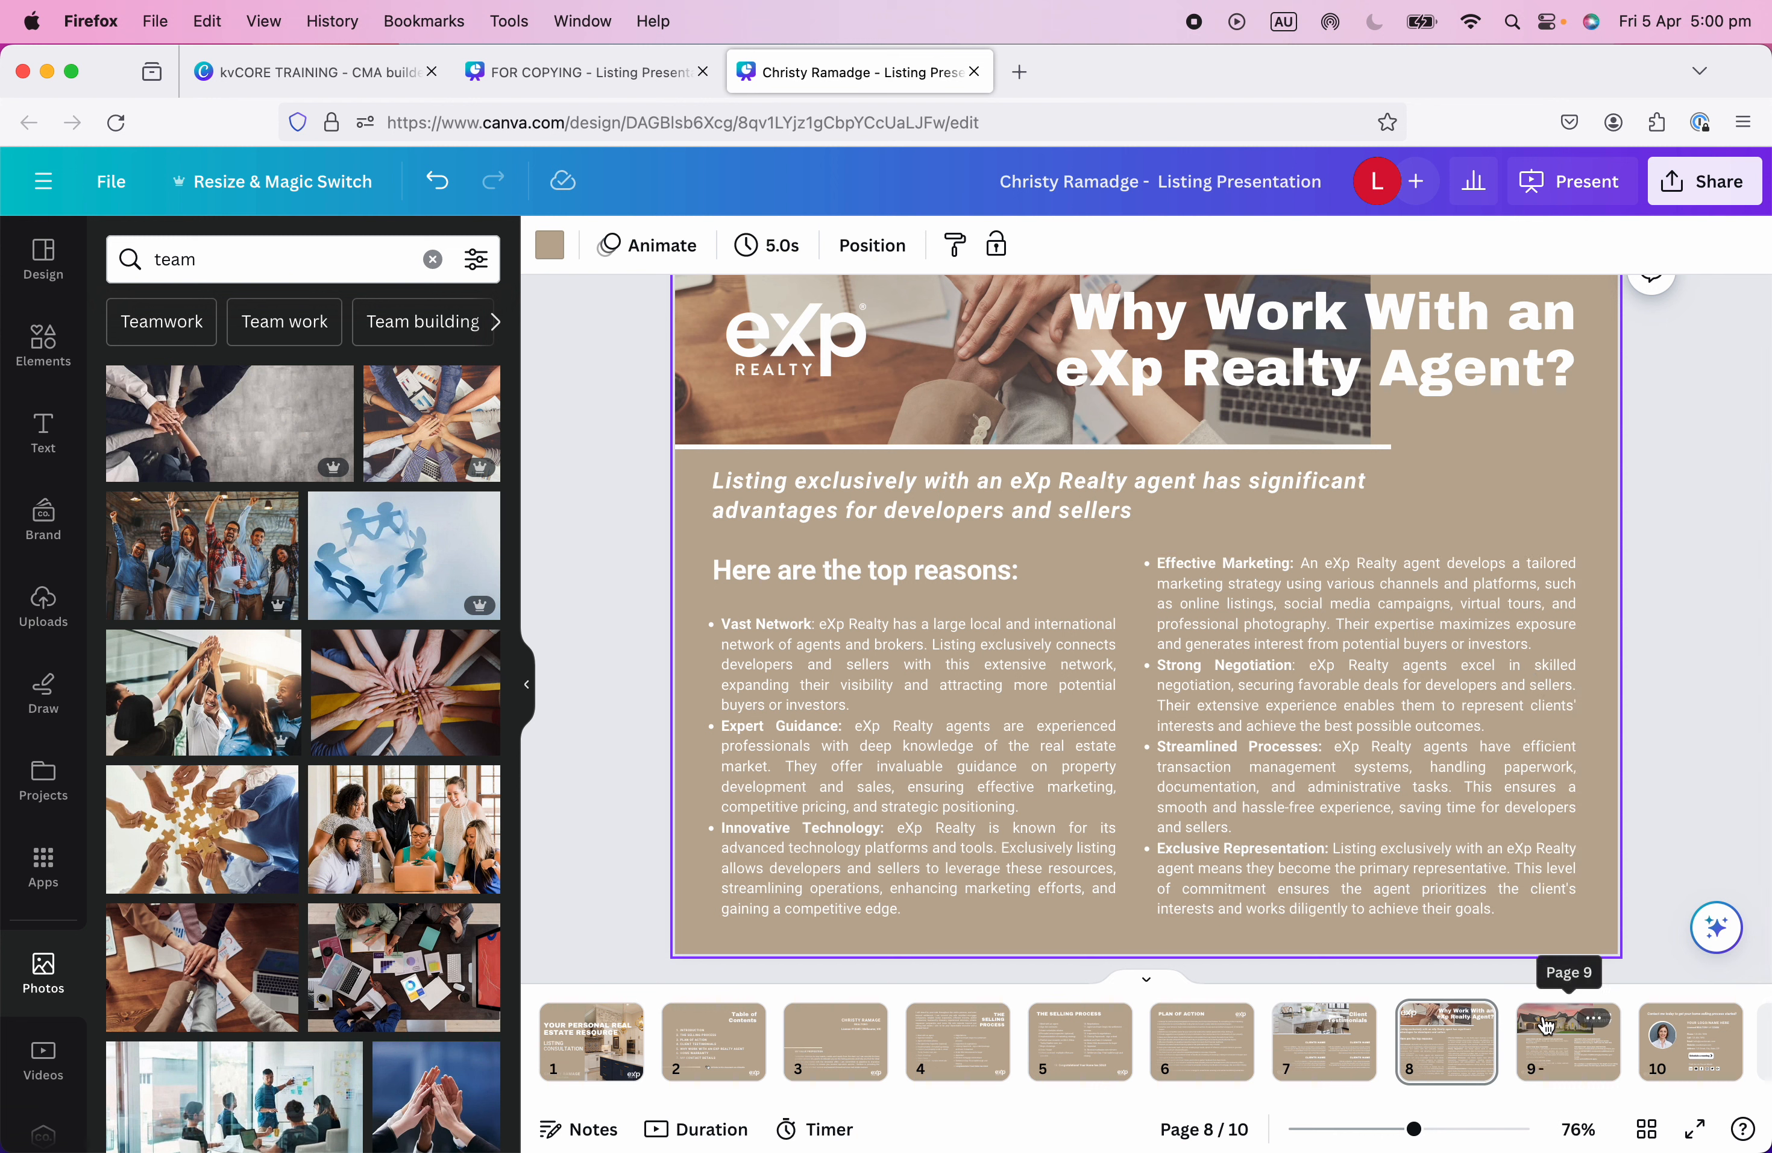
left_click(1560, 1050)
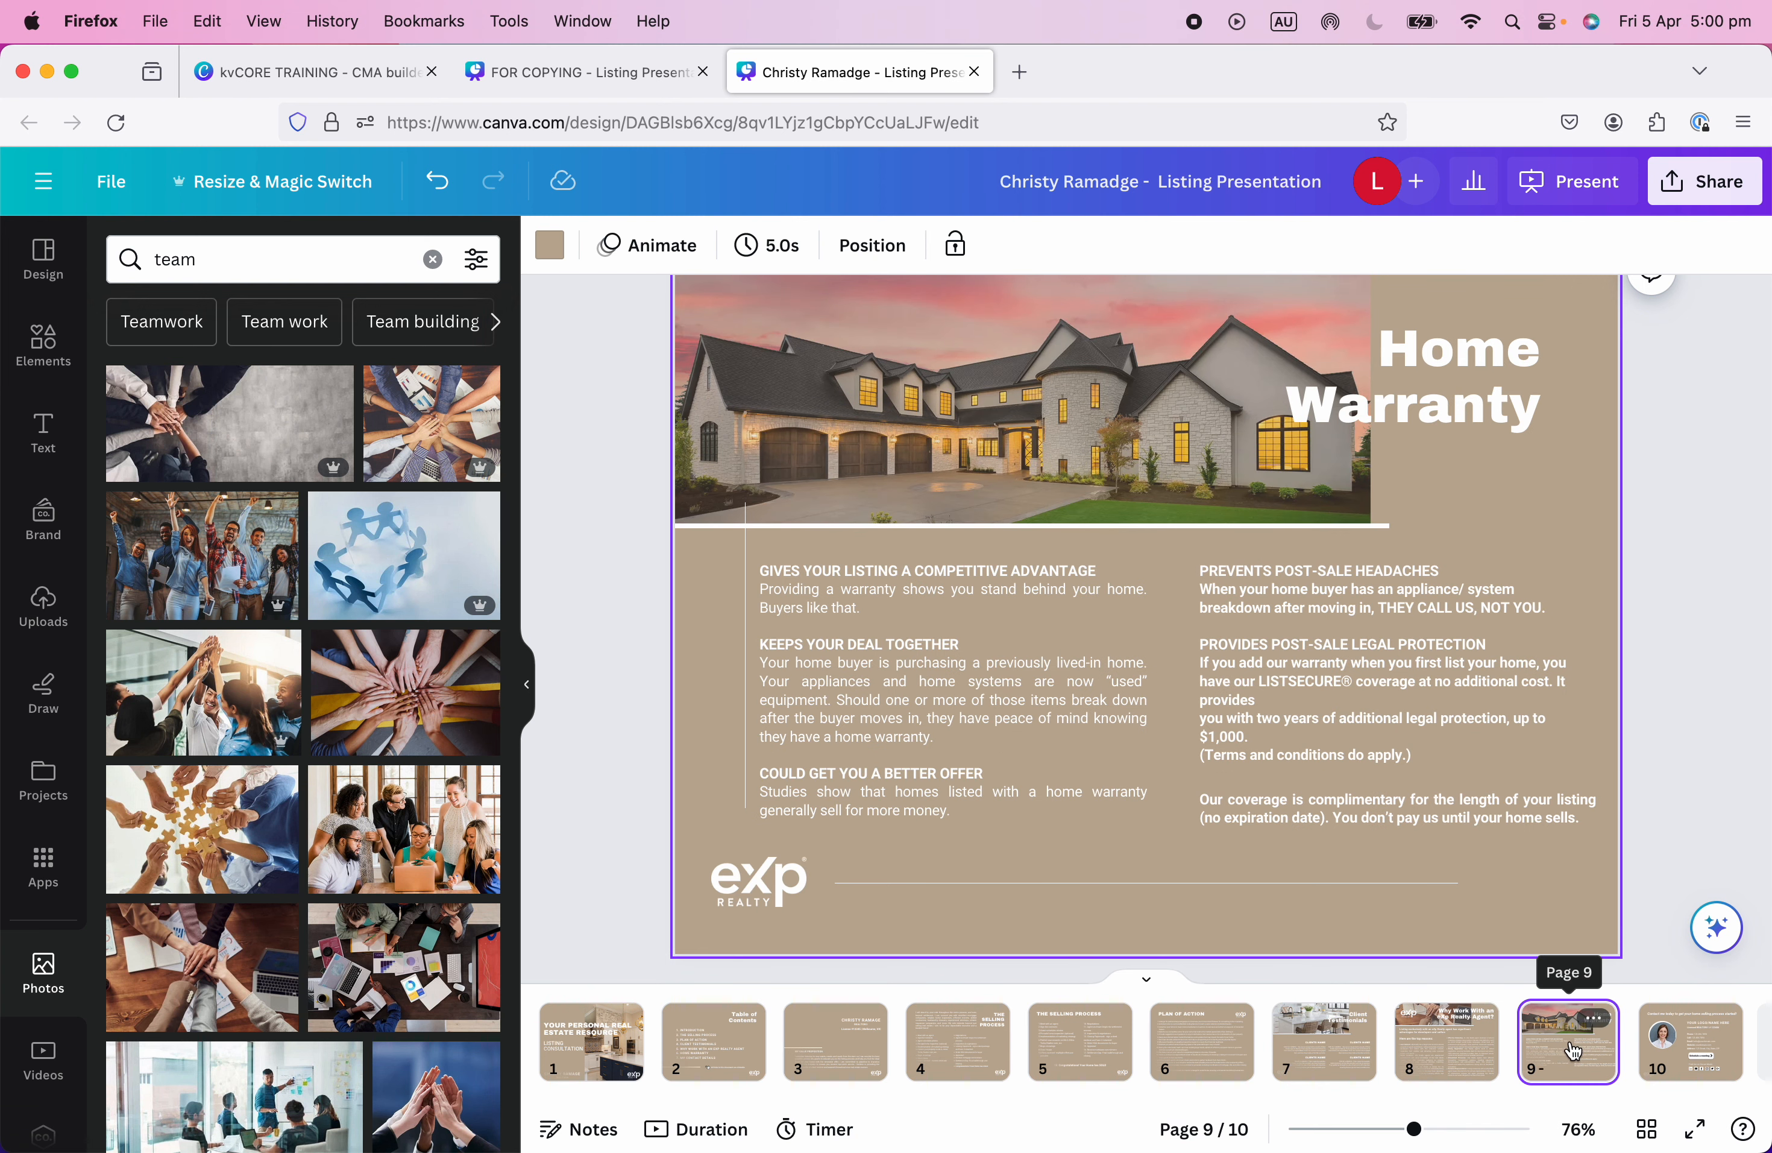
Prefix the presentation's title with 'TEMPLATE'.
scroll(1176, 929, "up", 2)
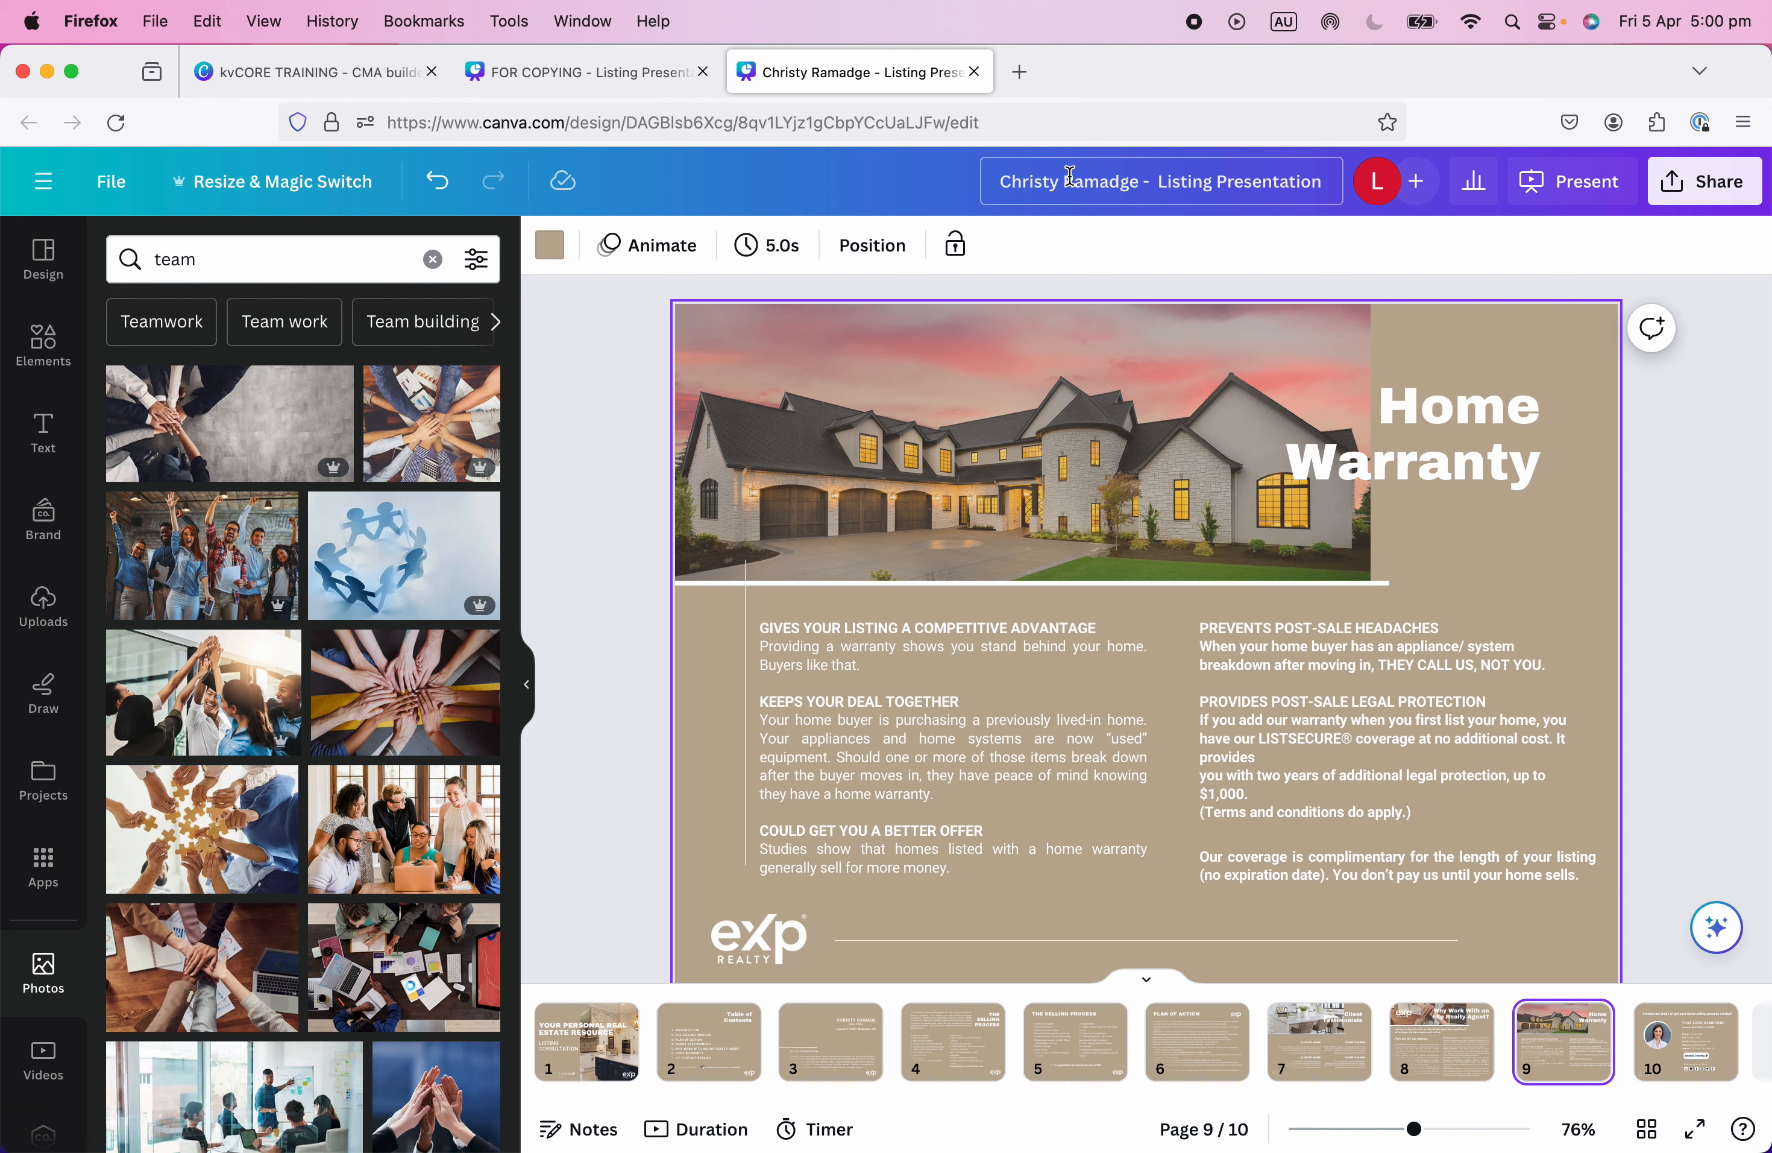
left_click(1000, 181)
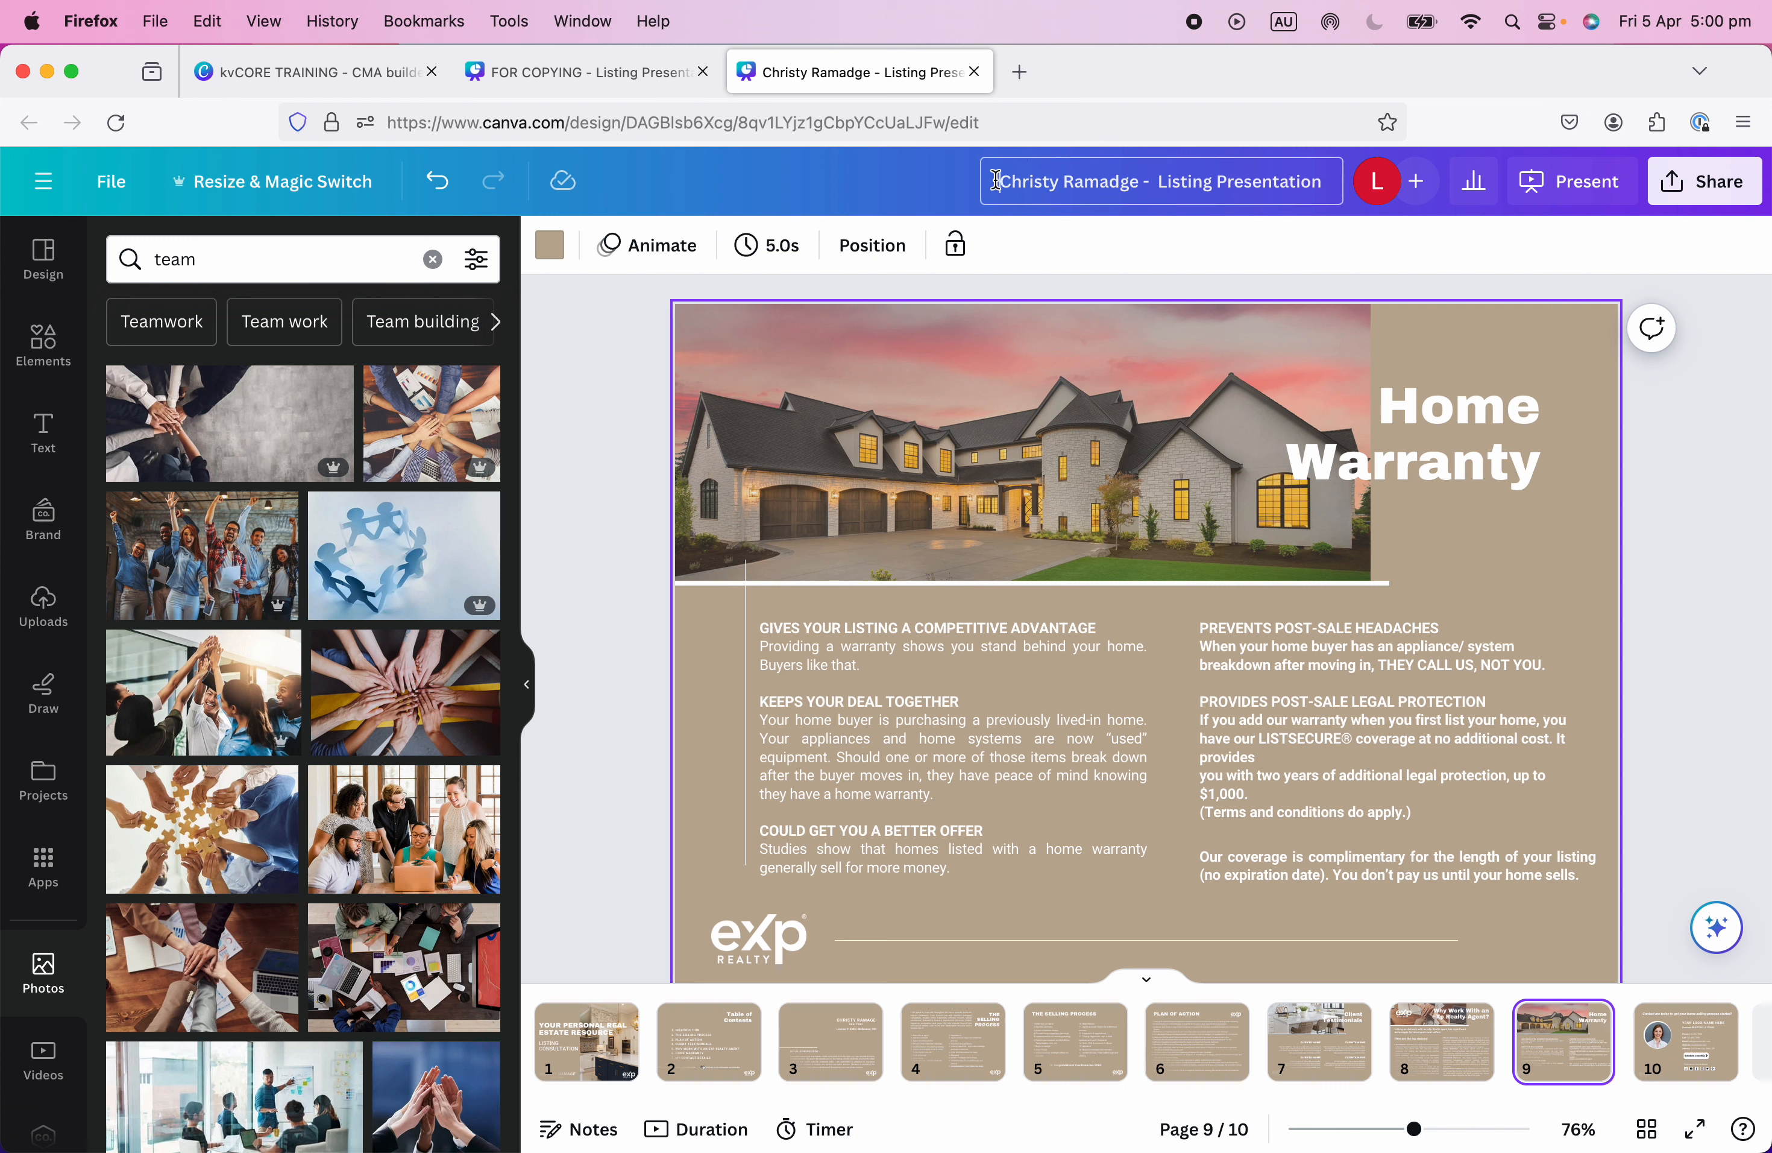
type("TEMPLATE")
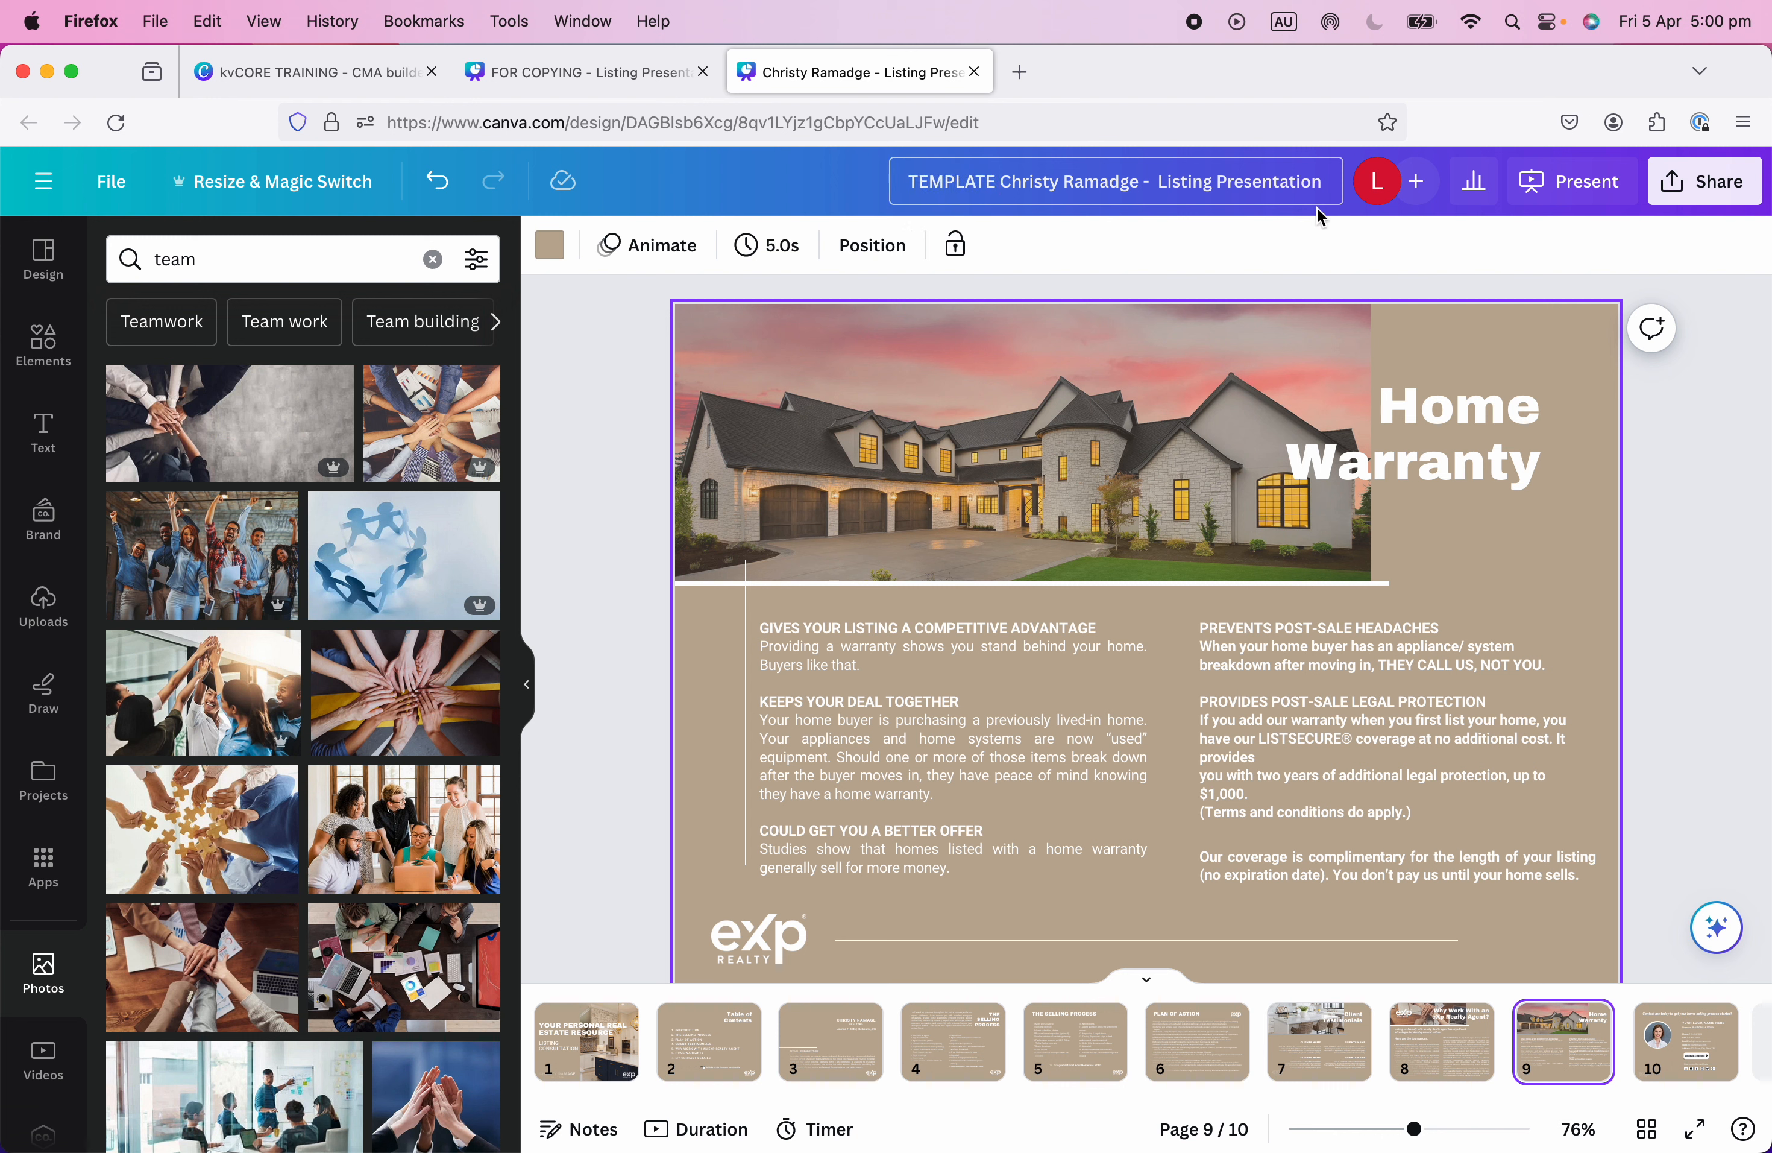
left_click(1322, 182)
left_click(1703, 651)
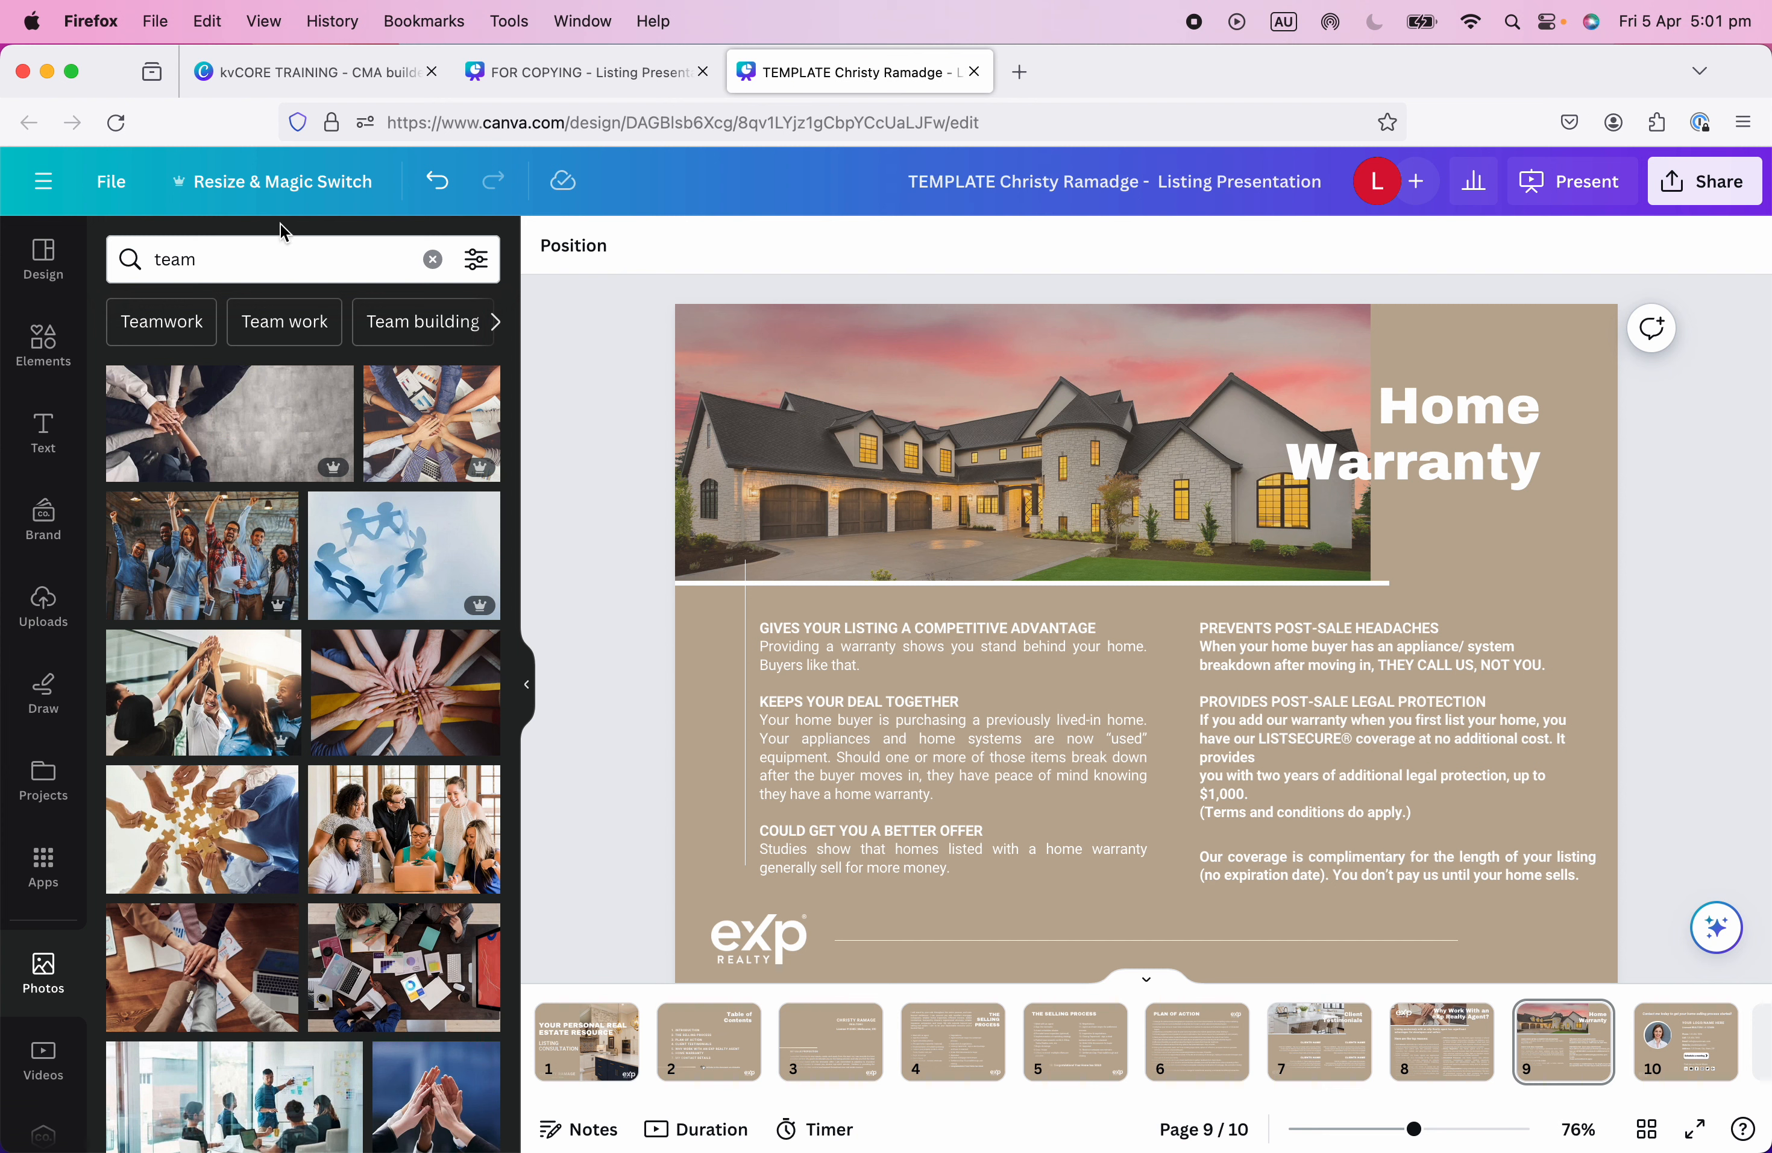
Delete page 9, Home Warranty, using its page options menu.
left_click(114, 186)
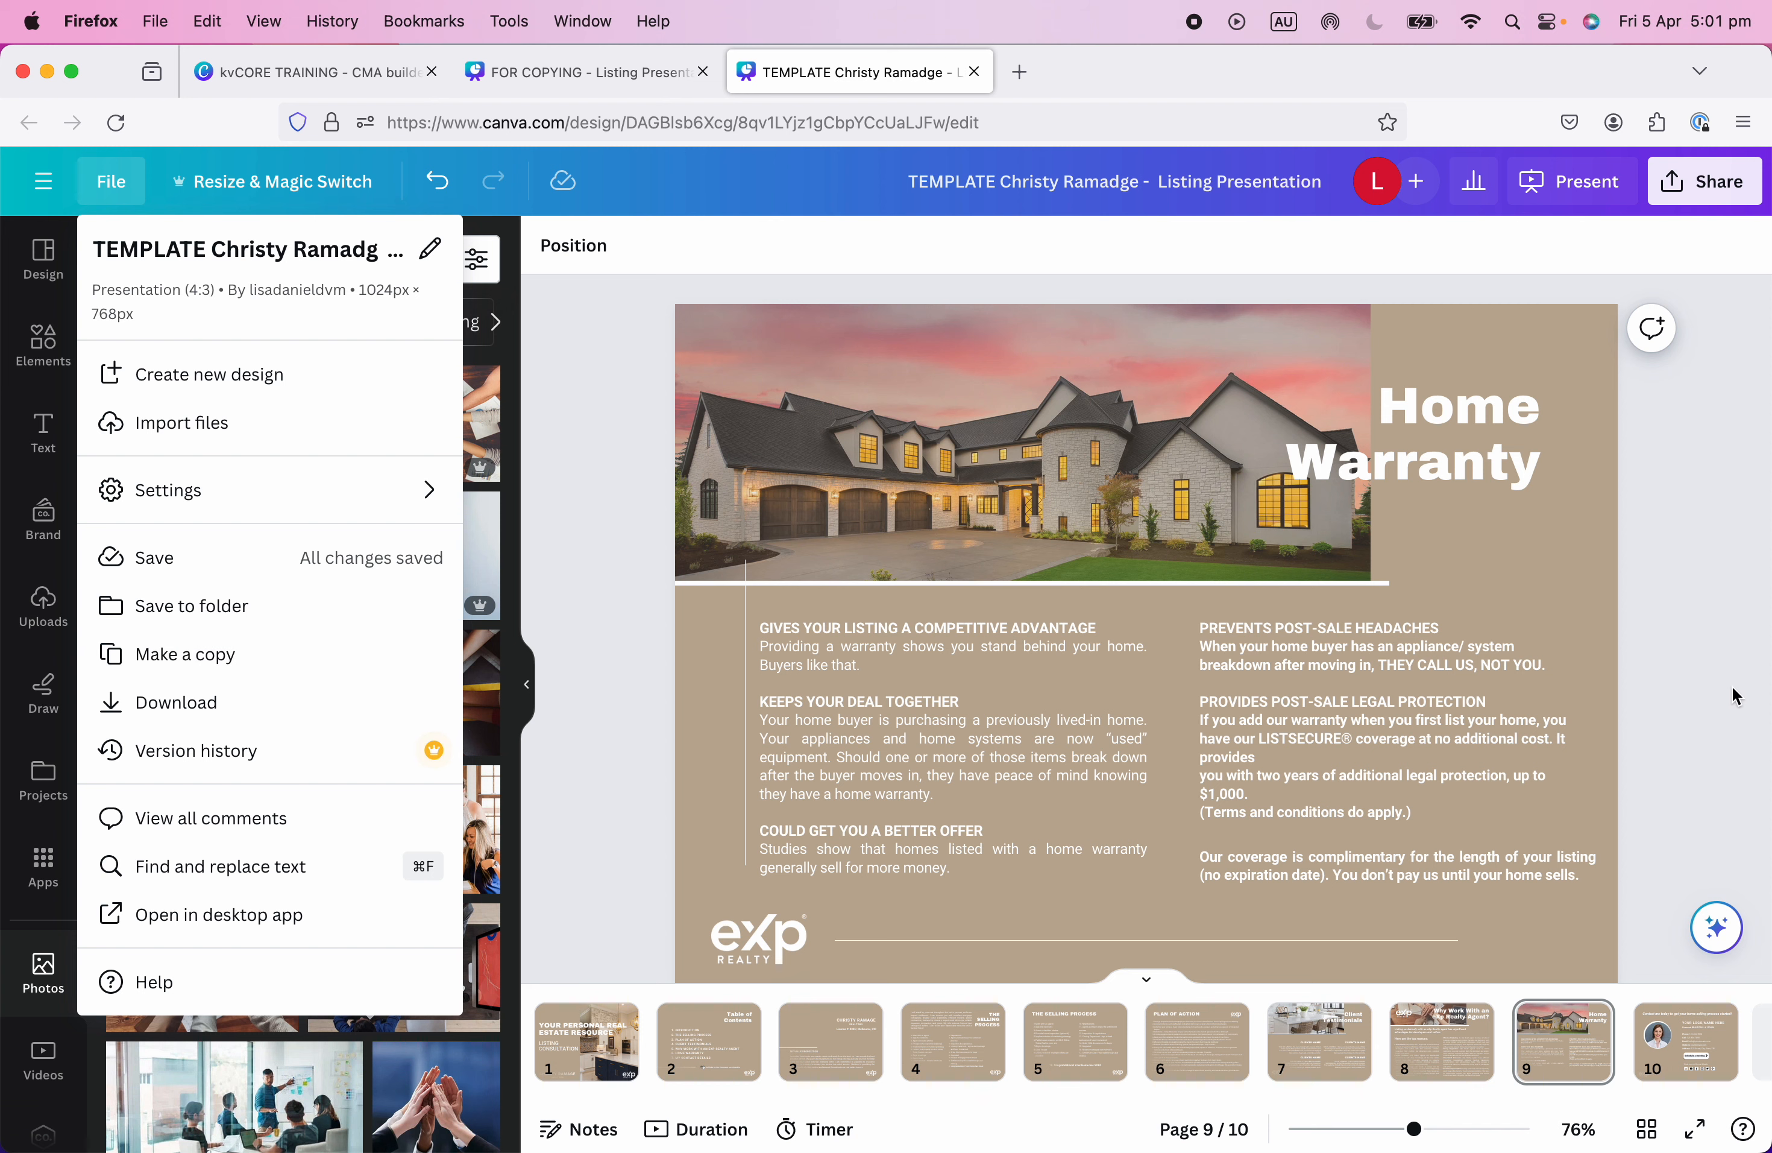
left_click(1674, 824)
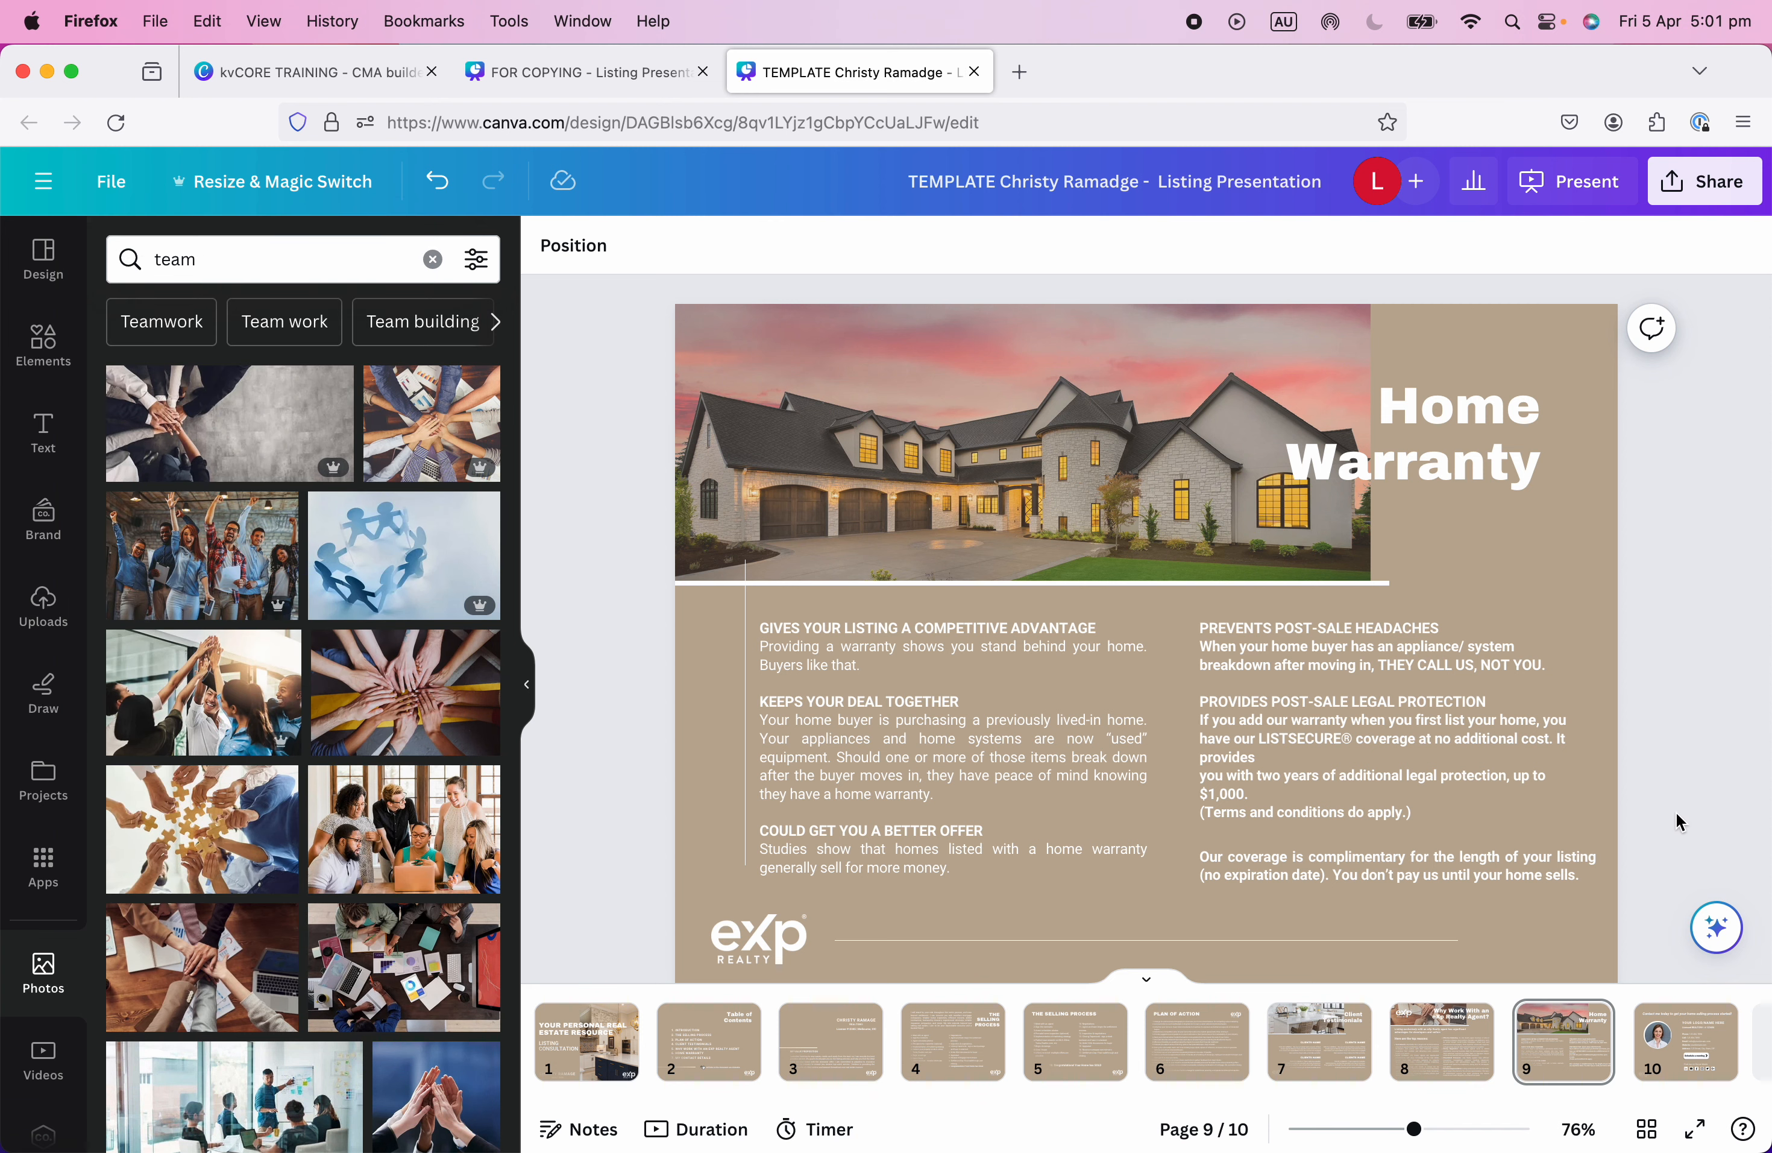
left_click(1558, 1071)
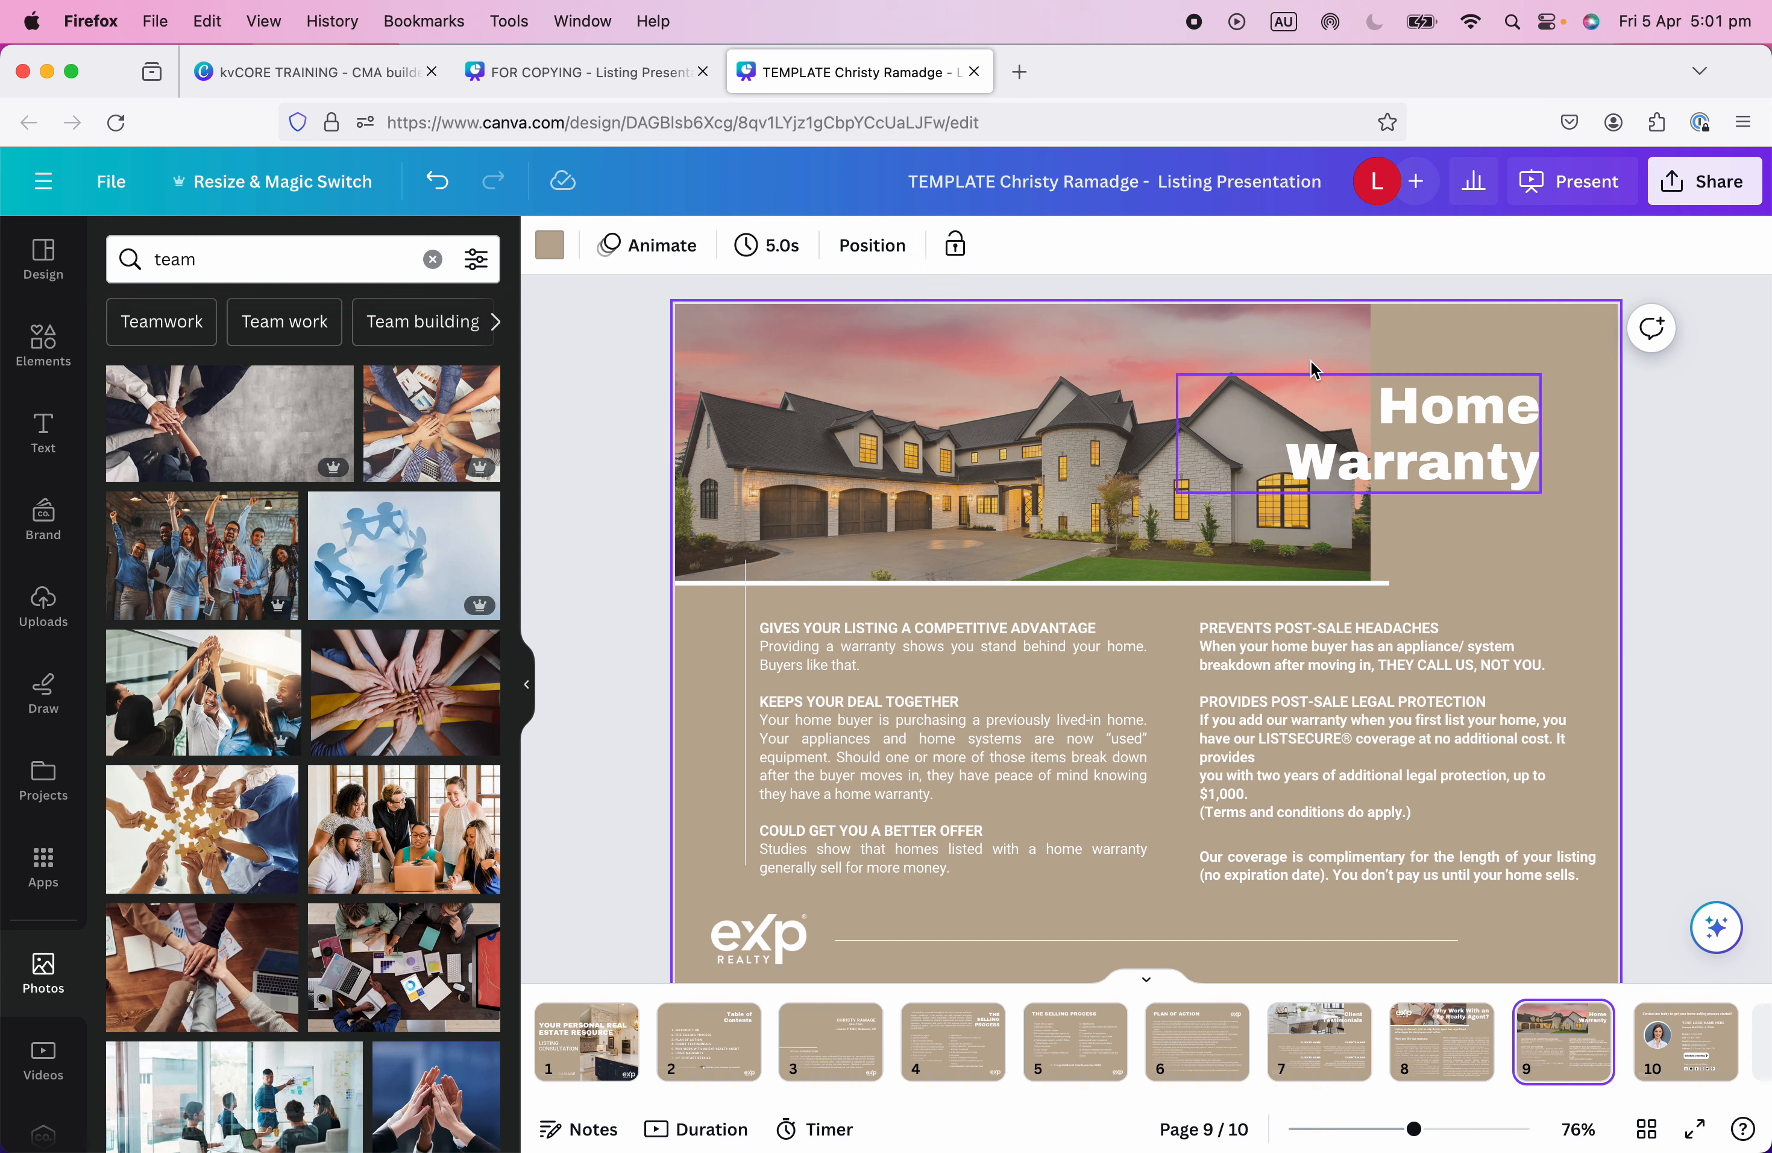
left_click(1588, 1019)
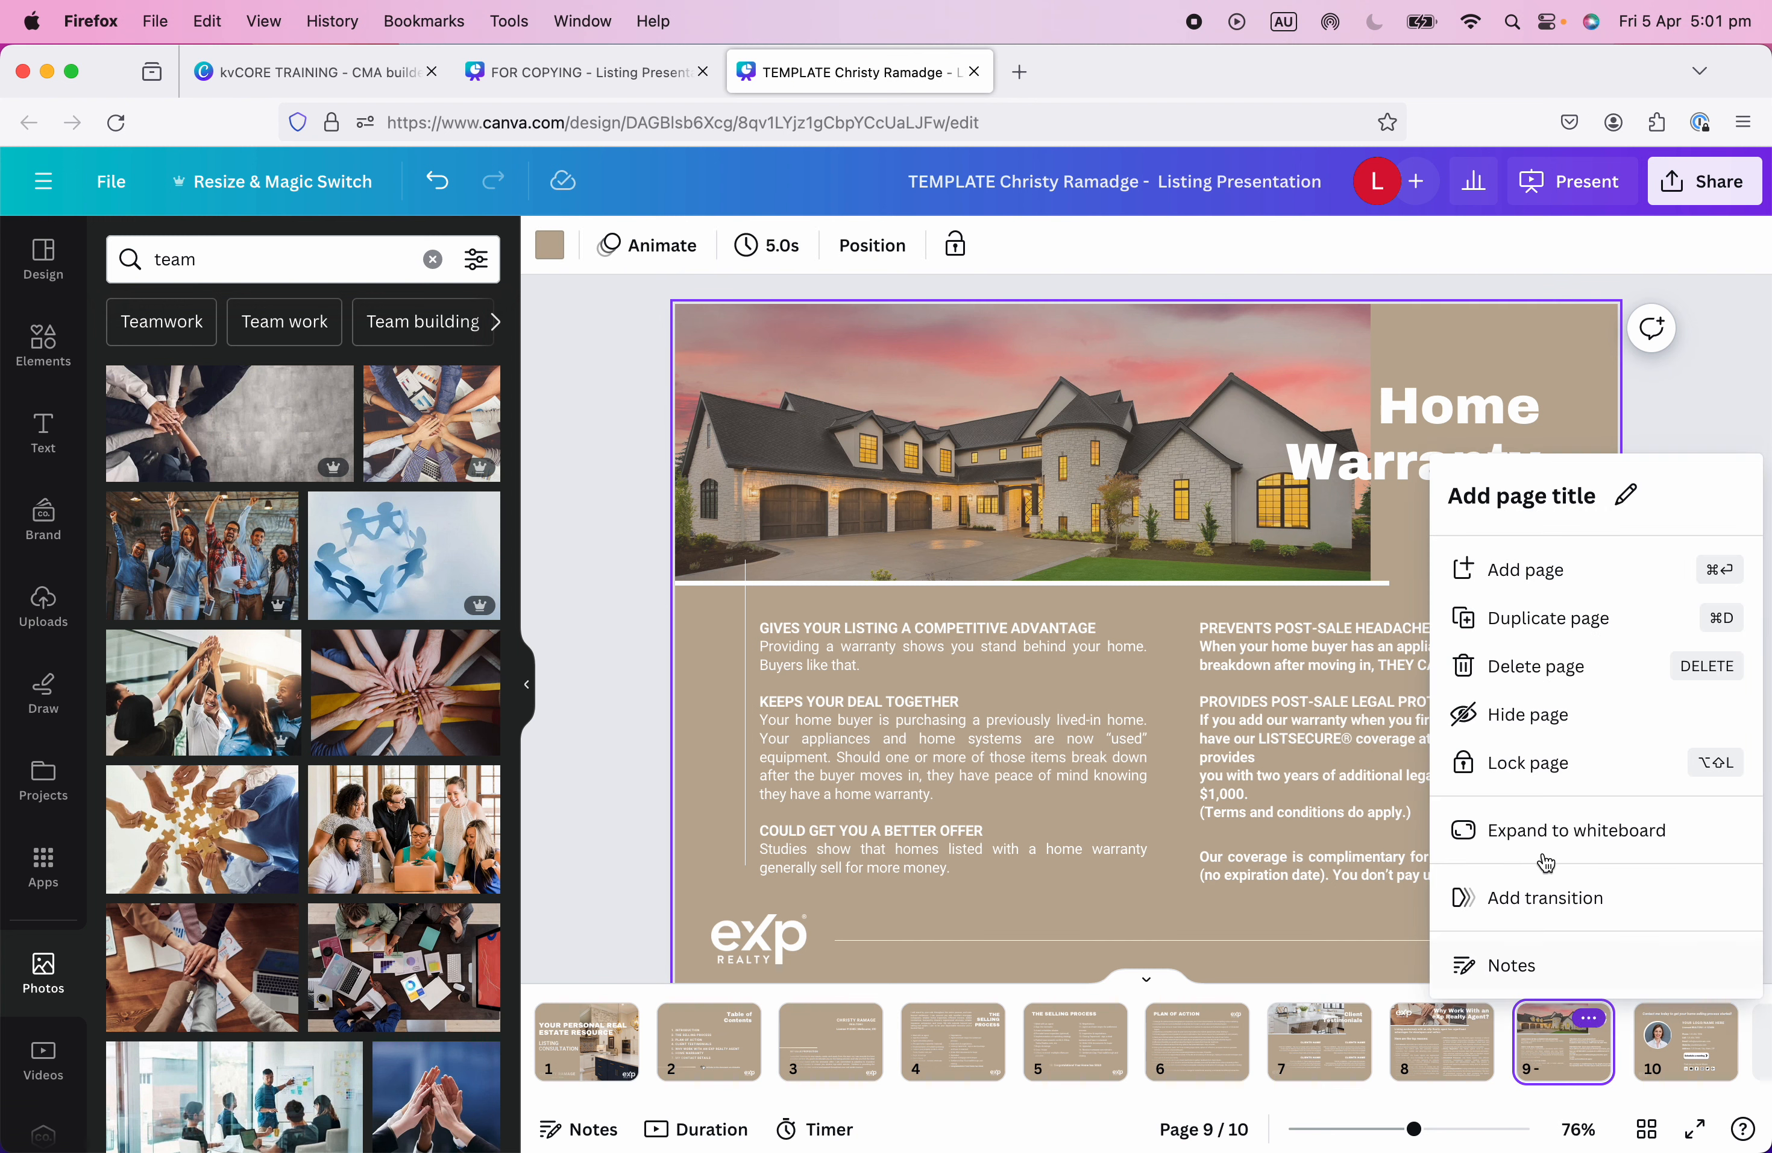
left_click(1527, 664)
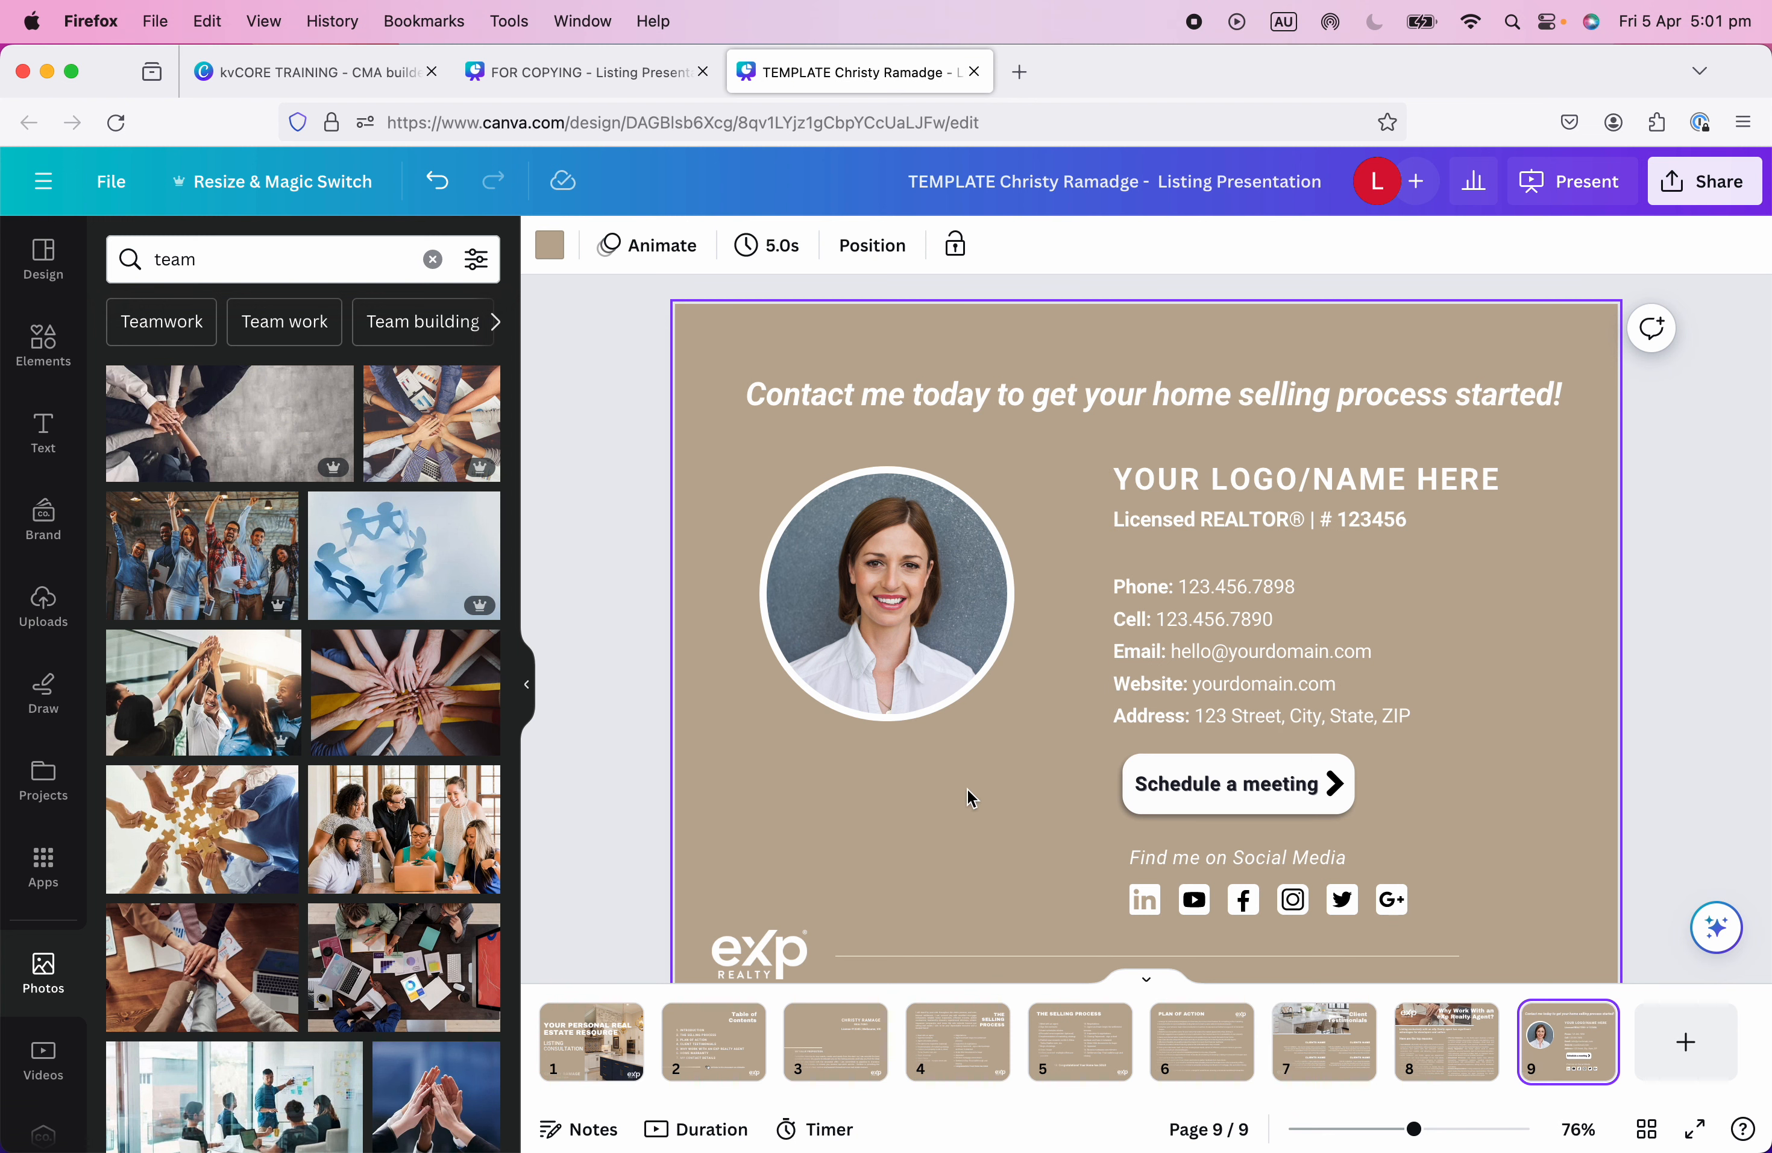
Check the Schedule a meeting button link and the LinkedIn icon on the contact page.
scroll(971, 798, "down", 2)
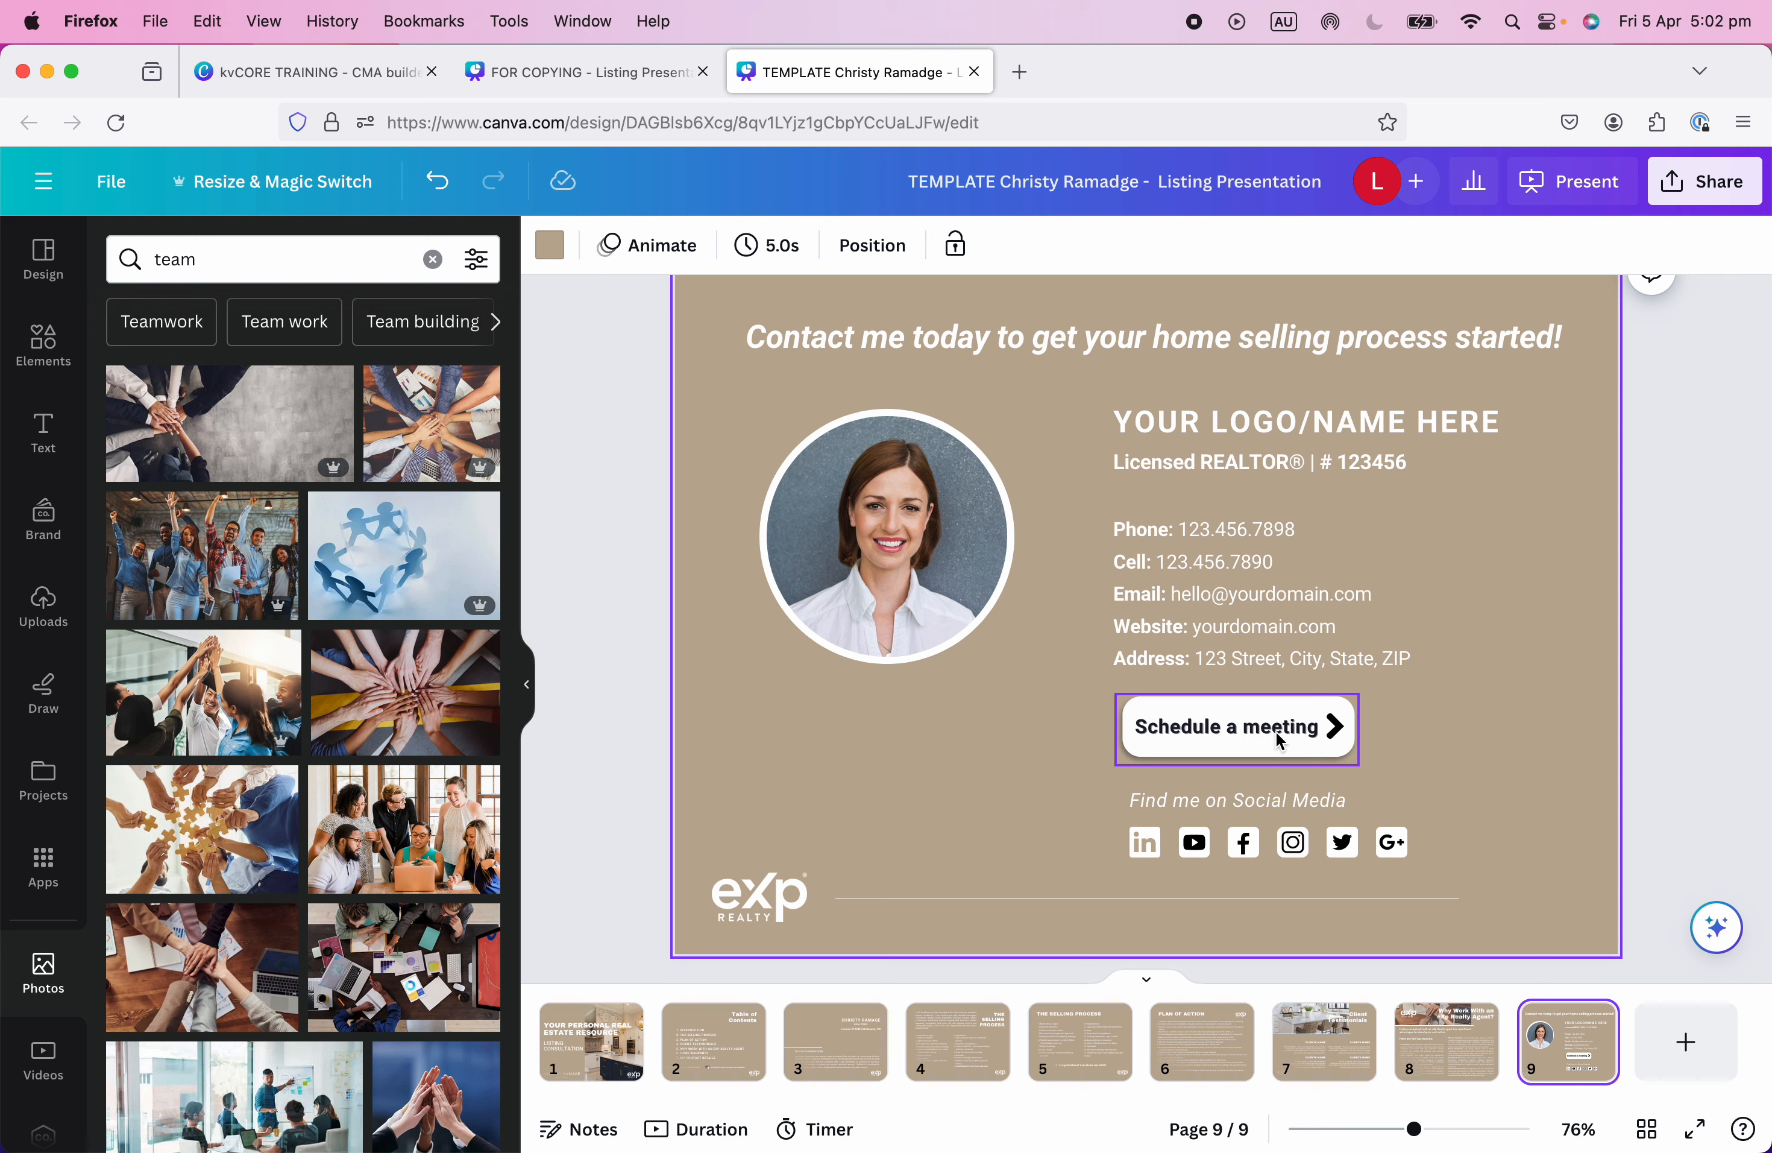
left_click(1308, 735)
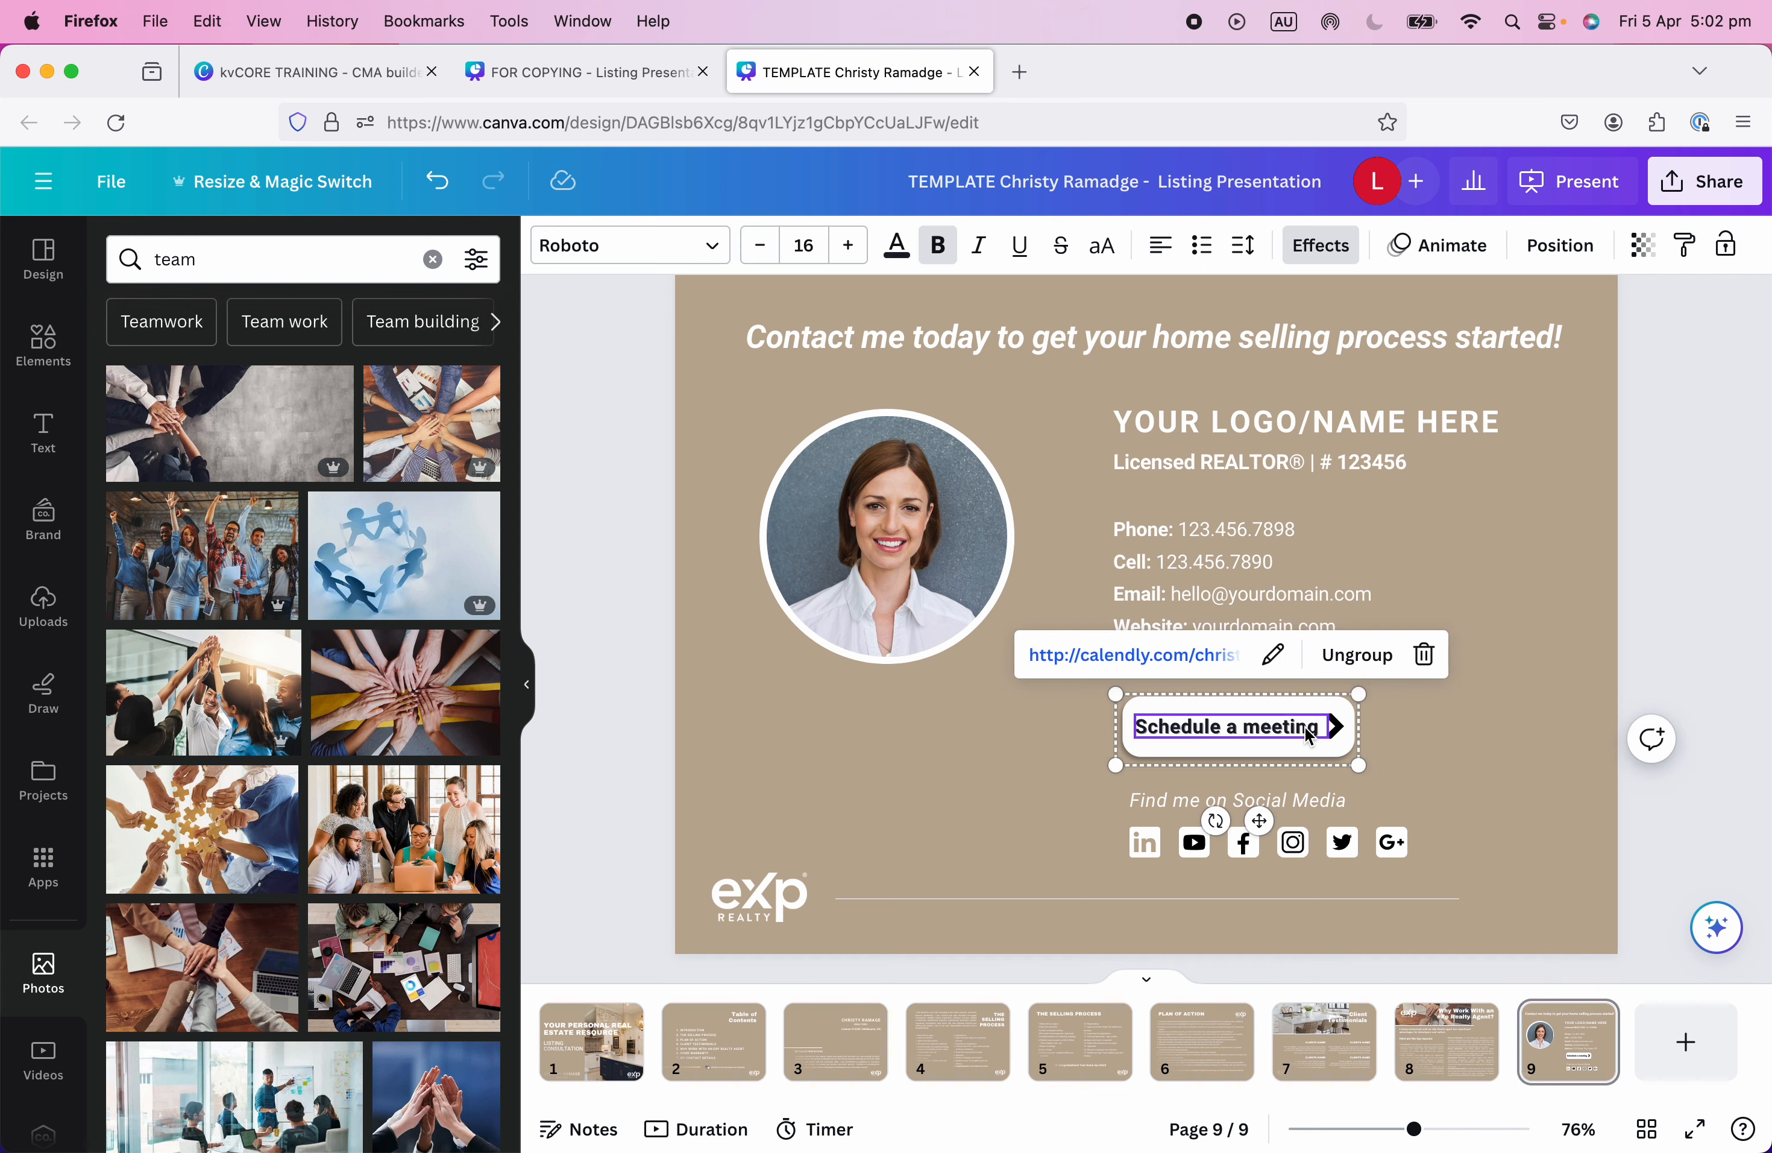
left_click(1476, 732)
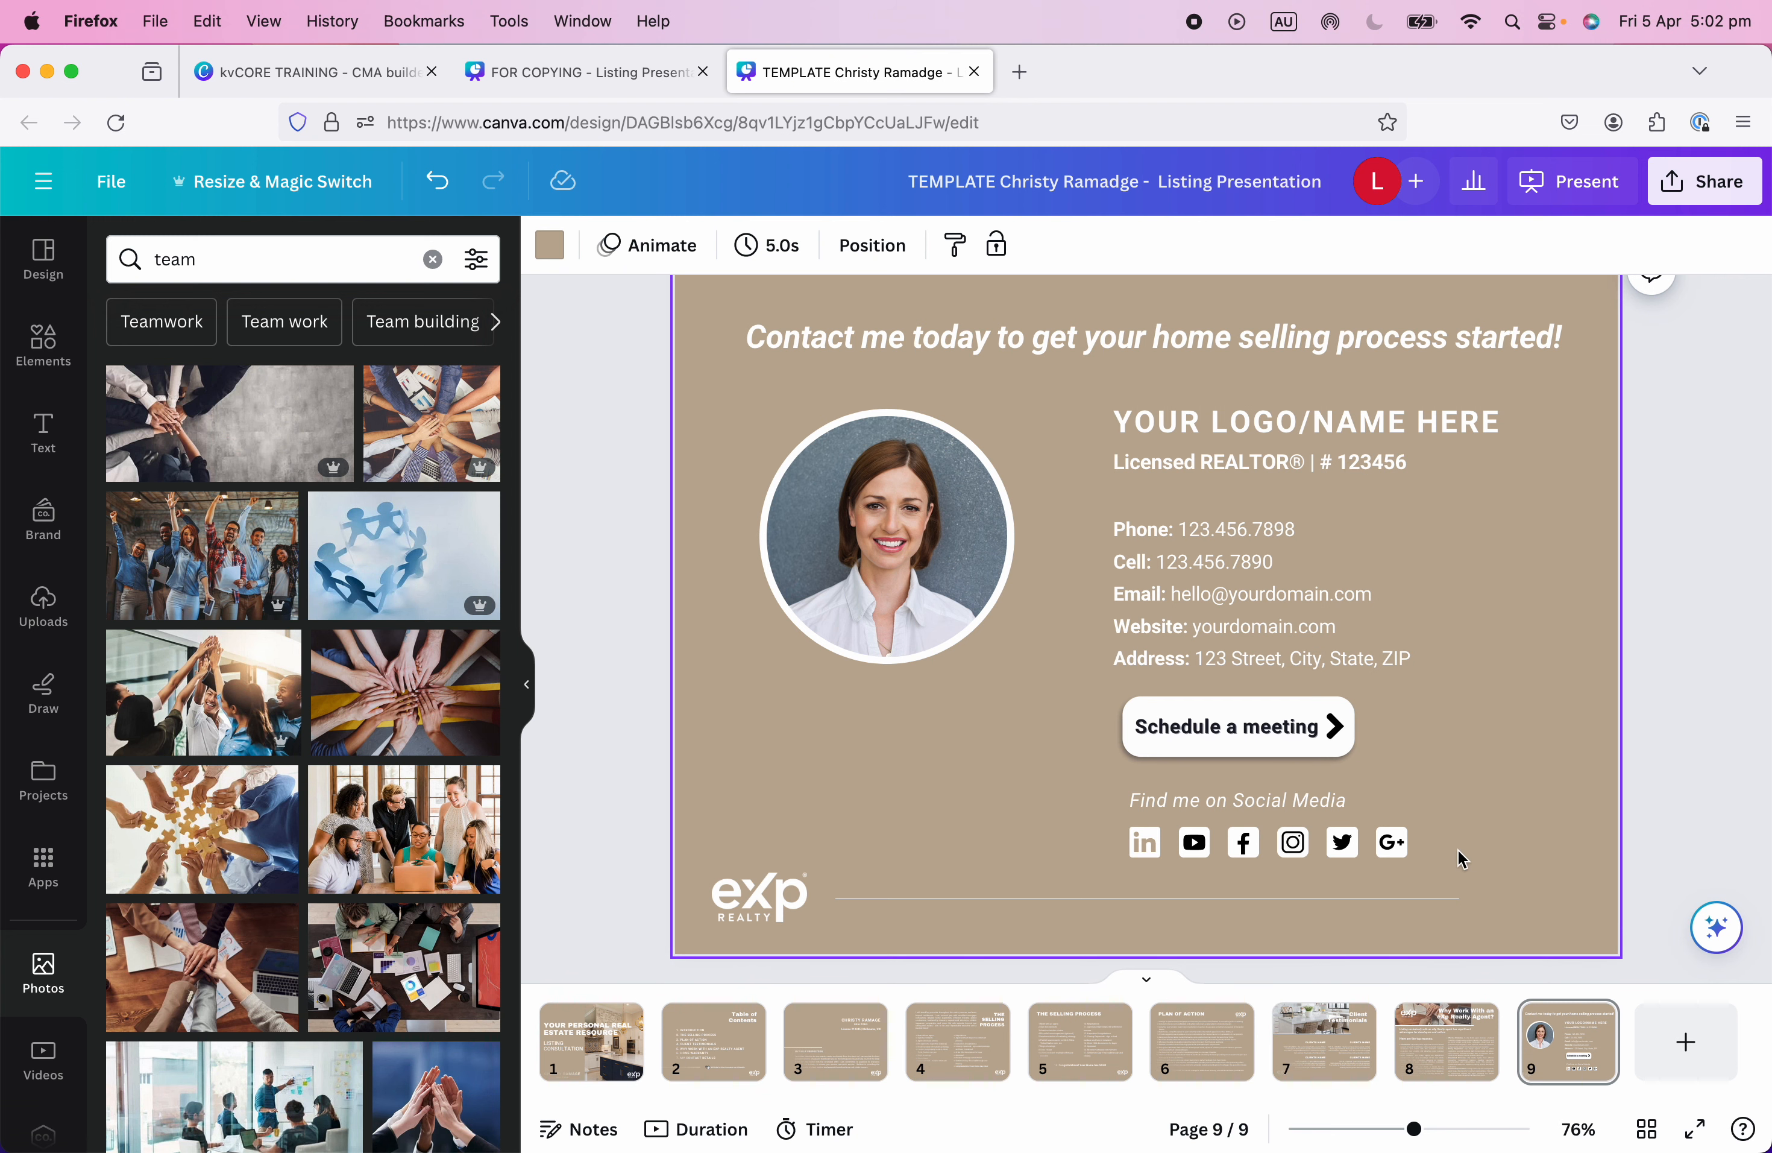
scroll(1463, 856, "up", 2)
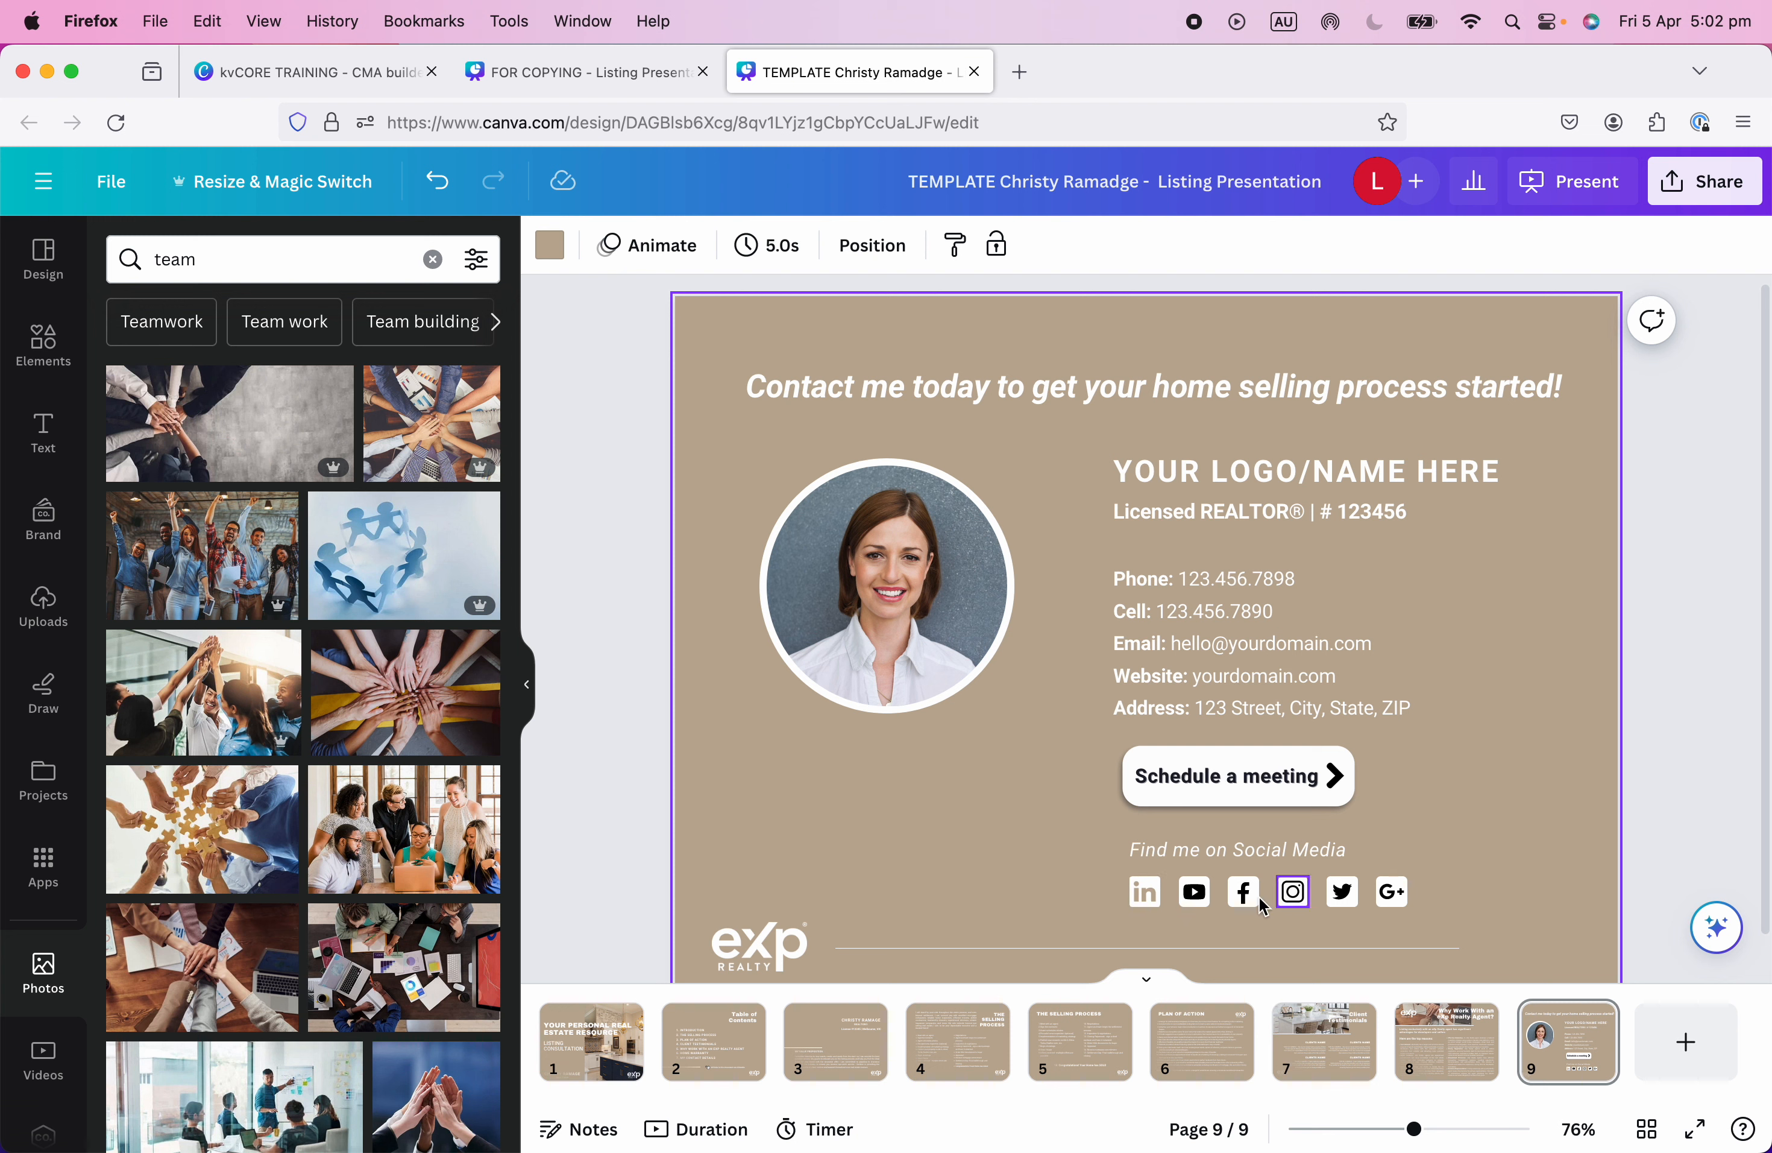
left_click(1144, 896)
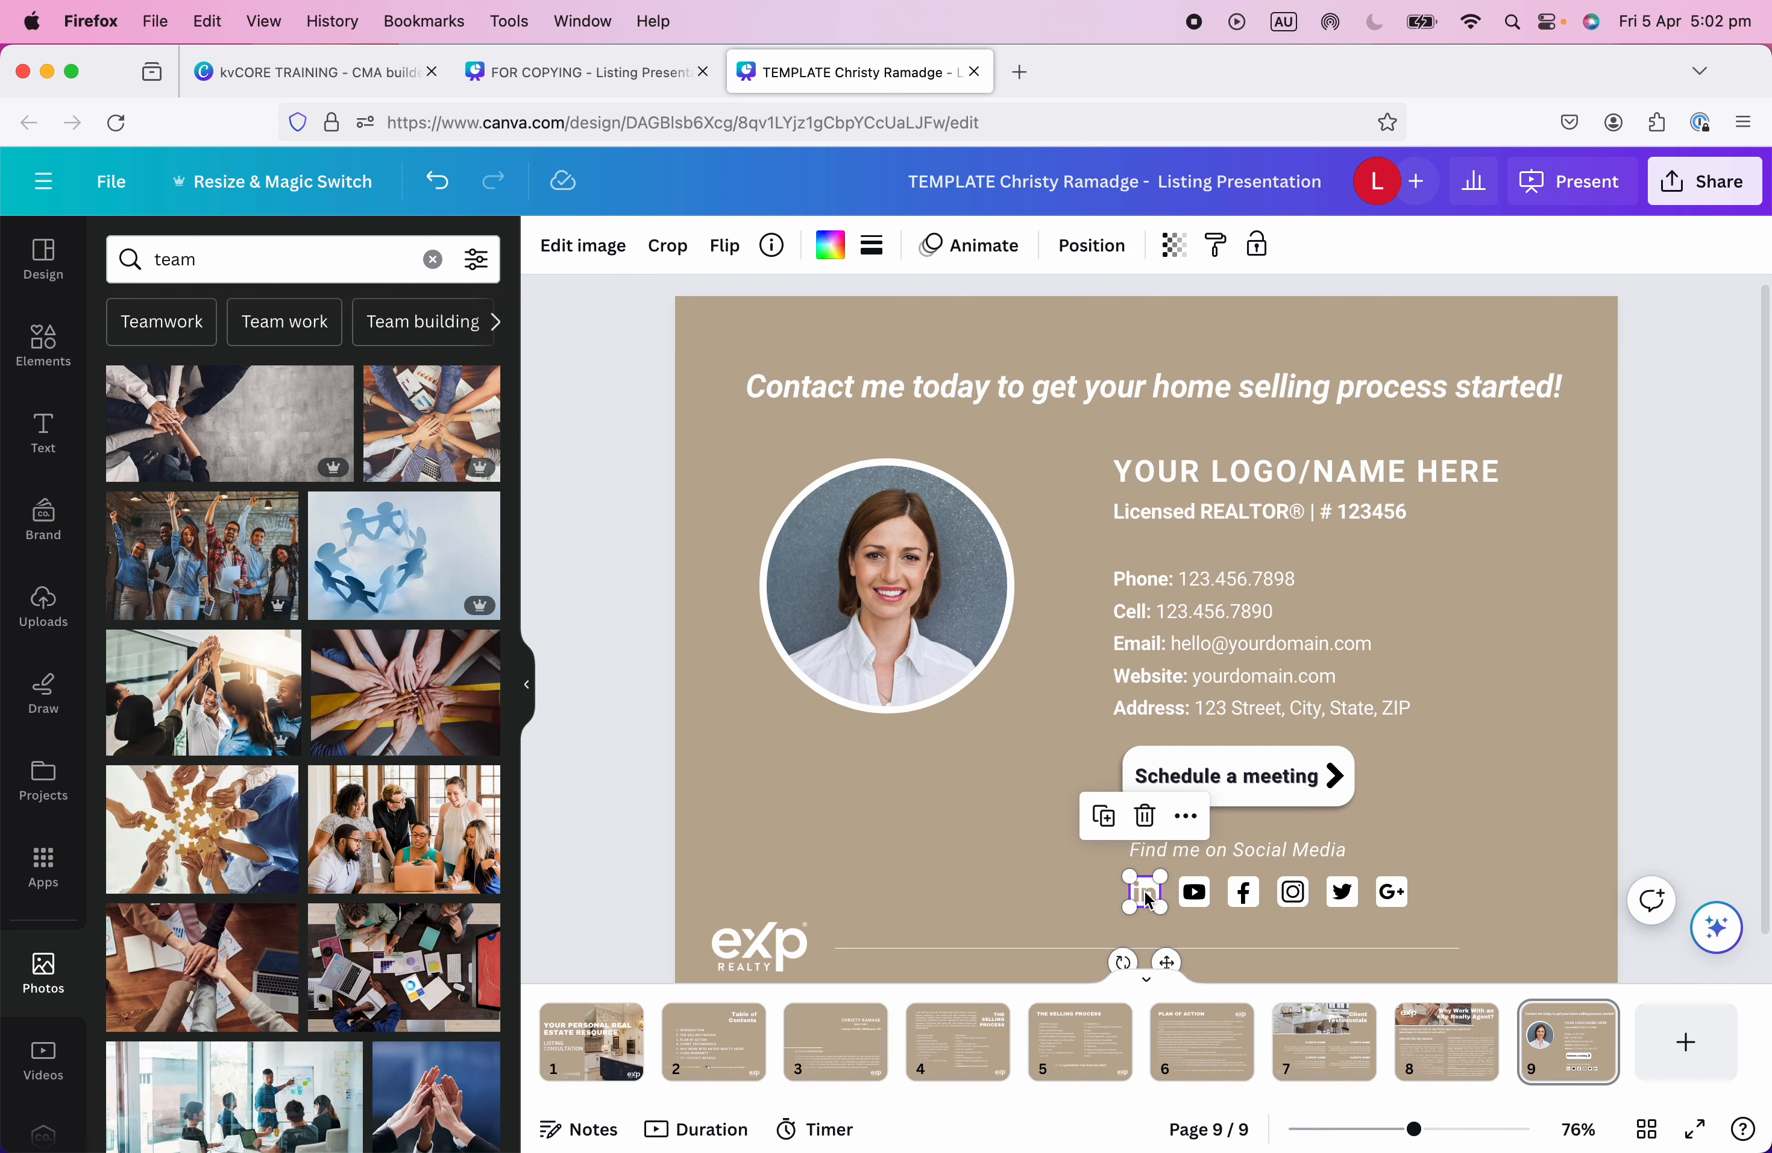
left_click(1059, 881)
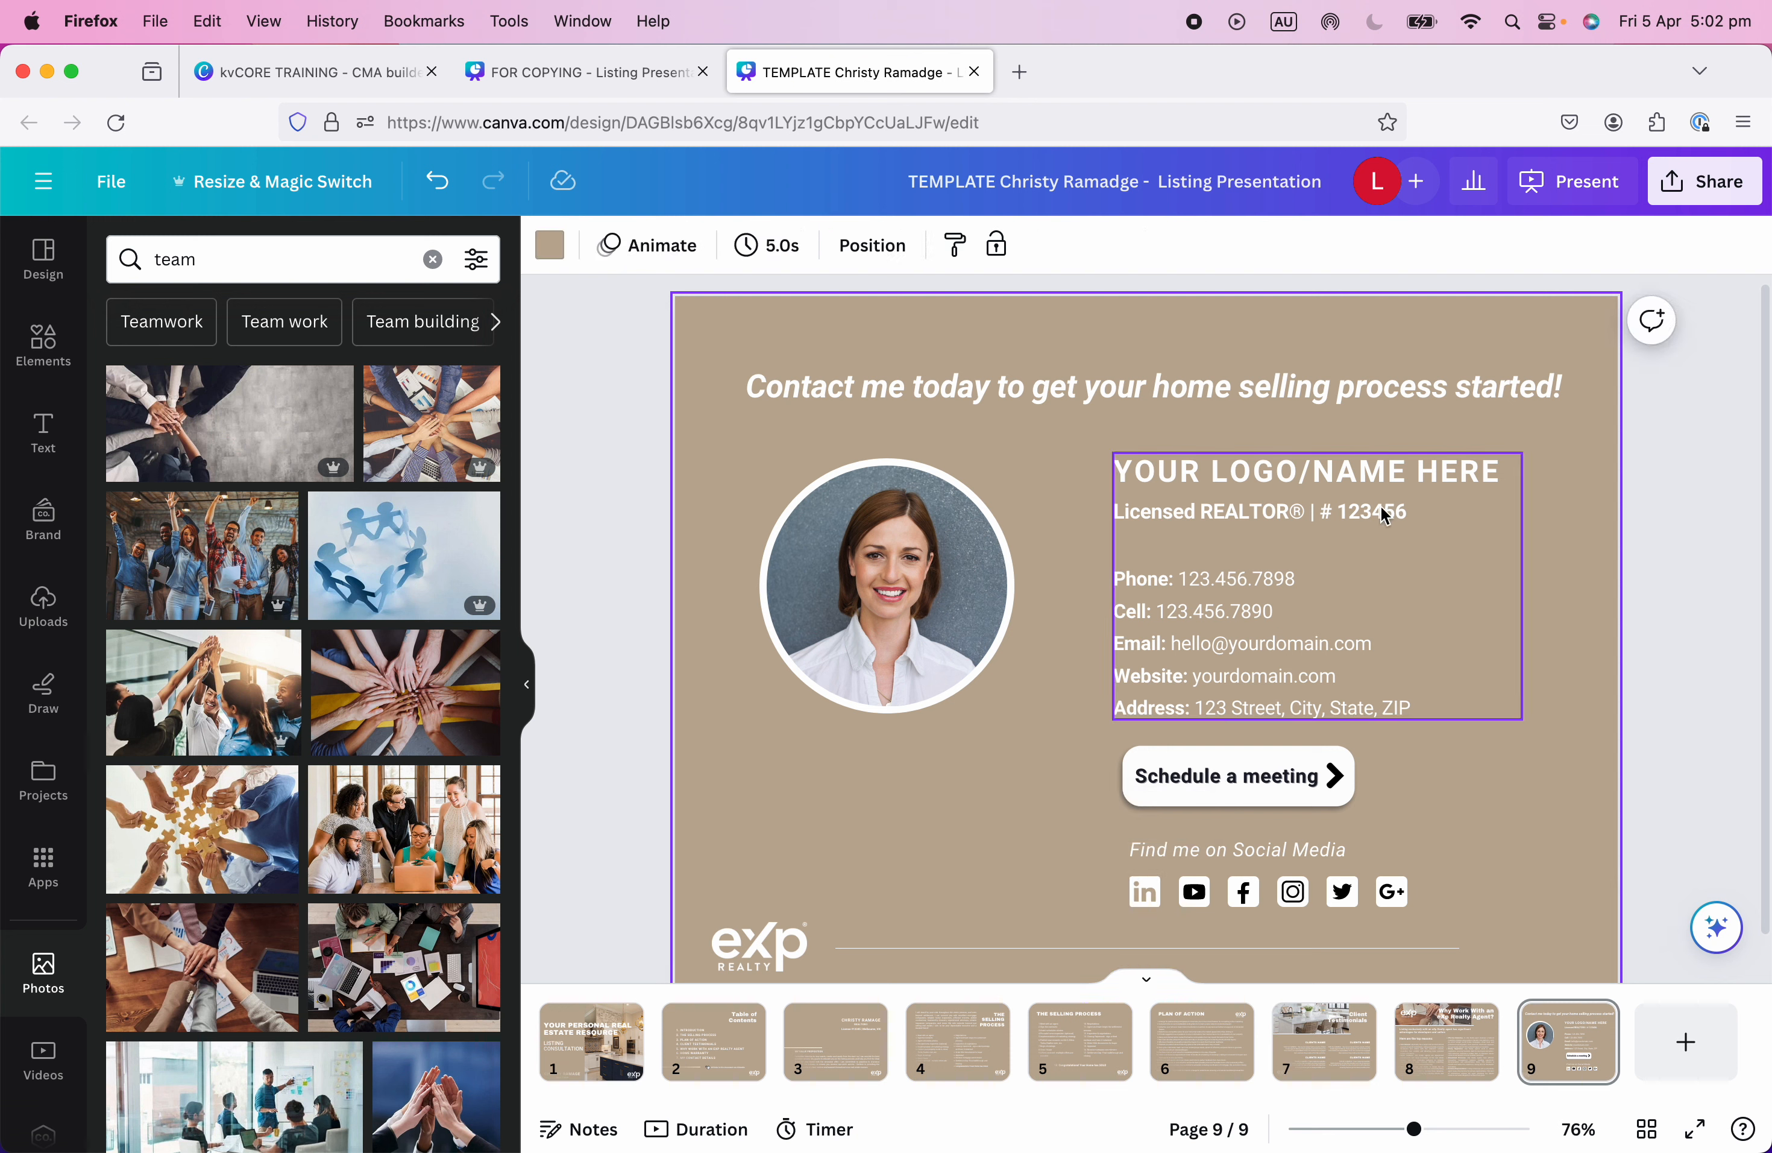
Go to the title page and select the agent's name and REALTOR® text.
left_click(1352, 477)
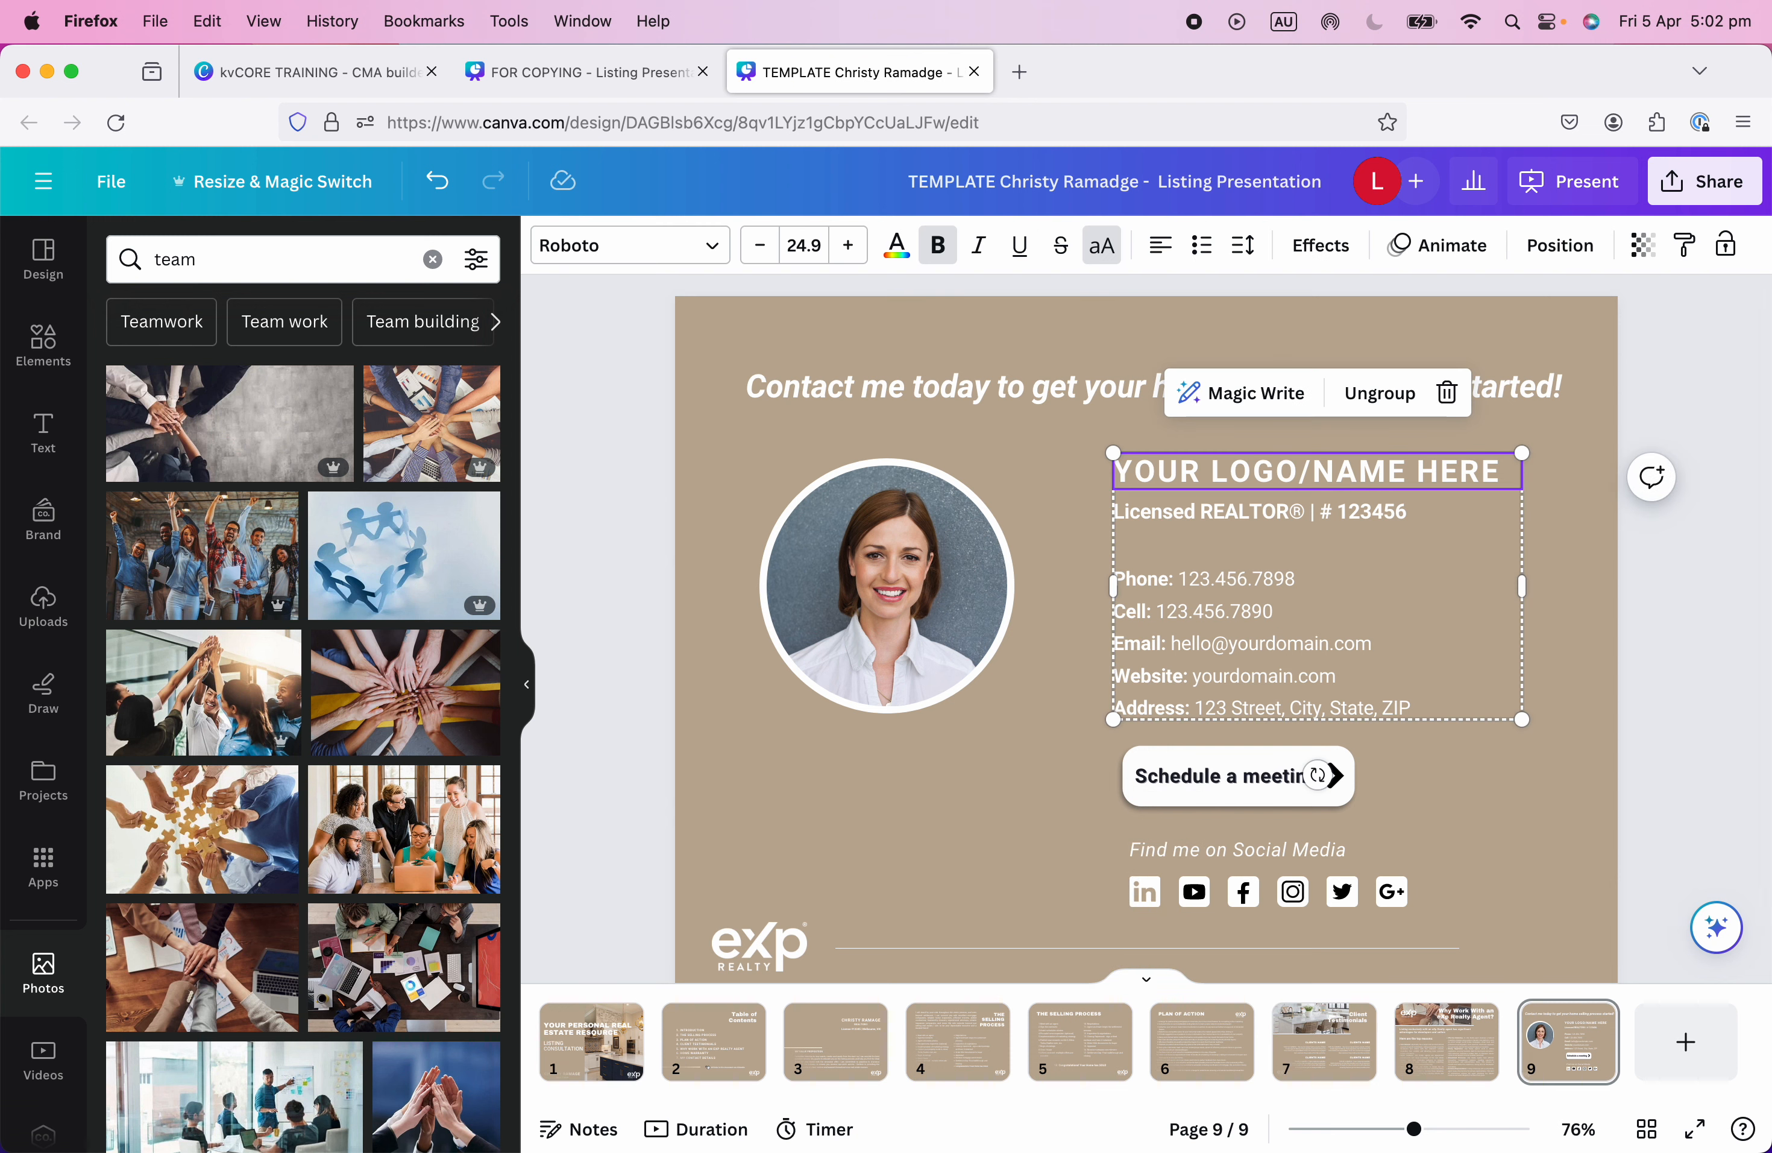
left_click(588, 1041)
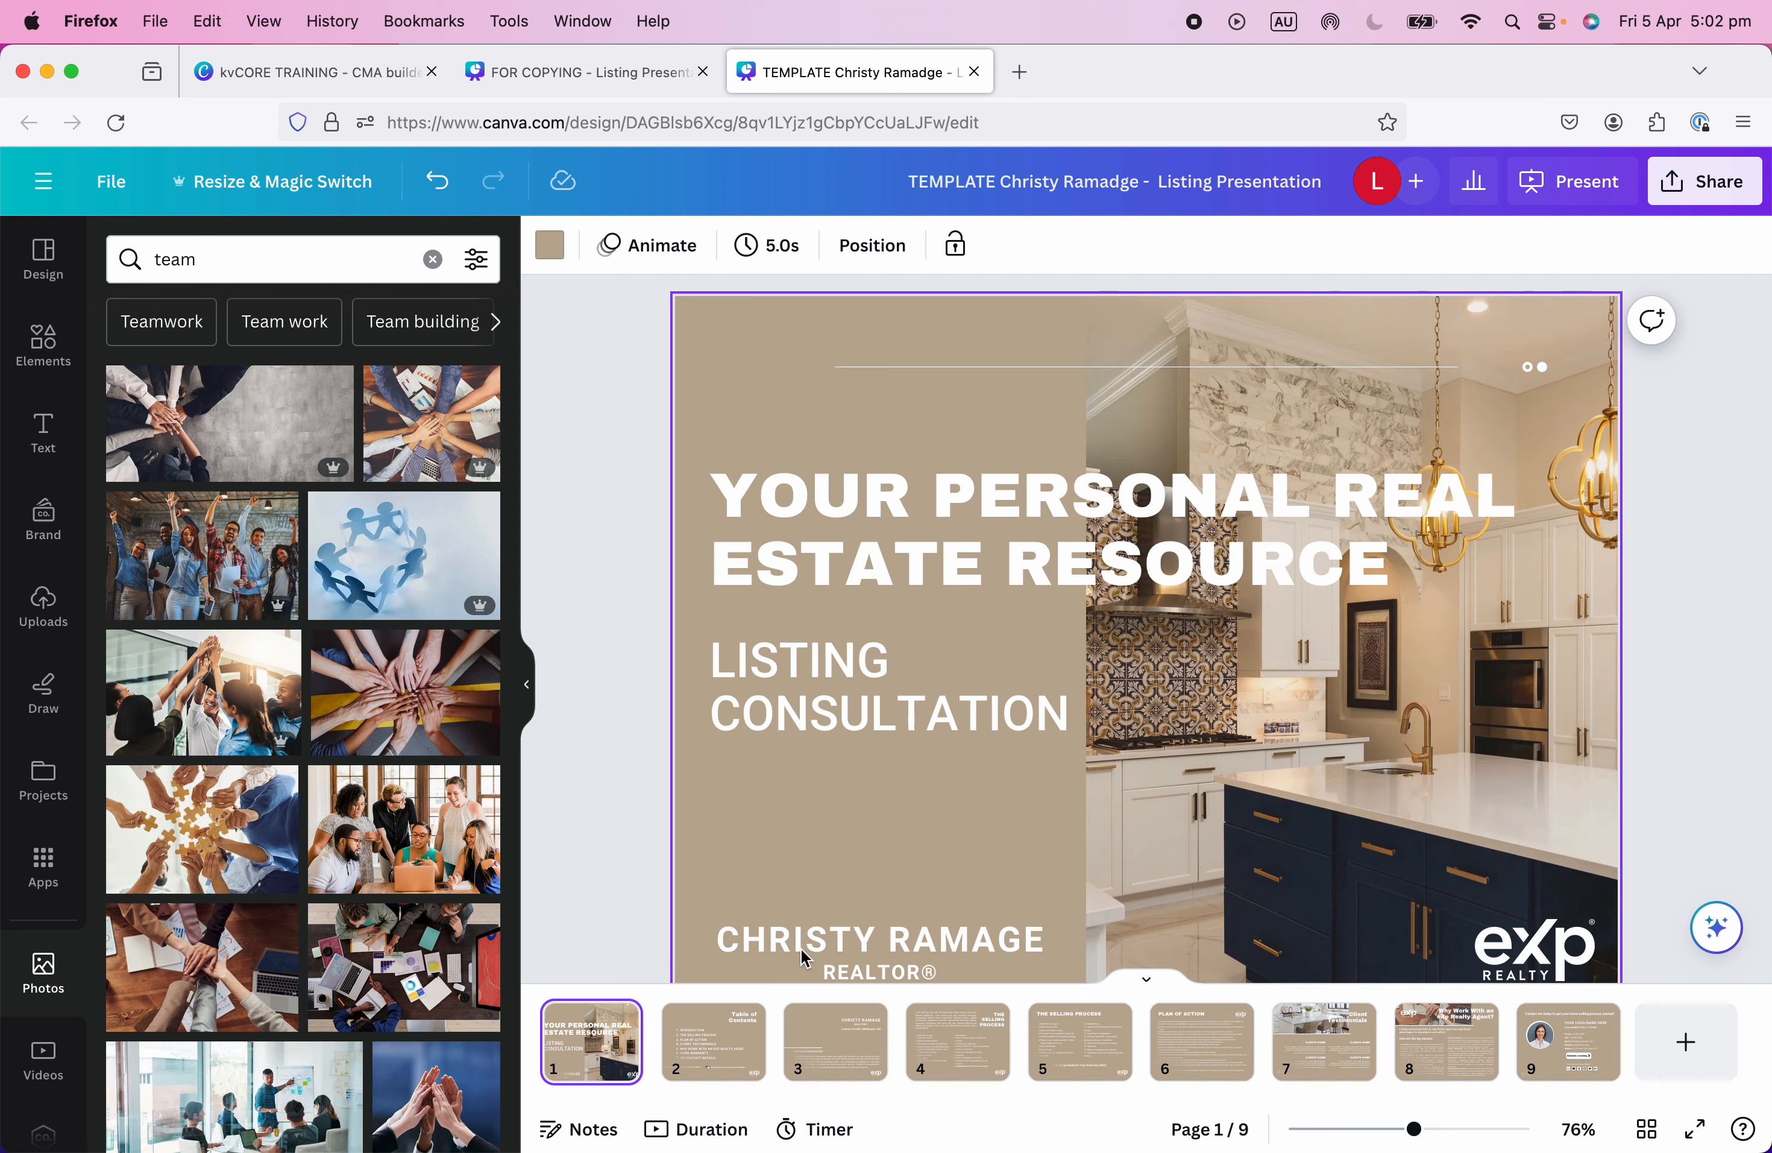
left_click(861, 939)
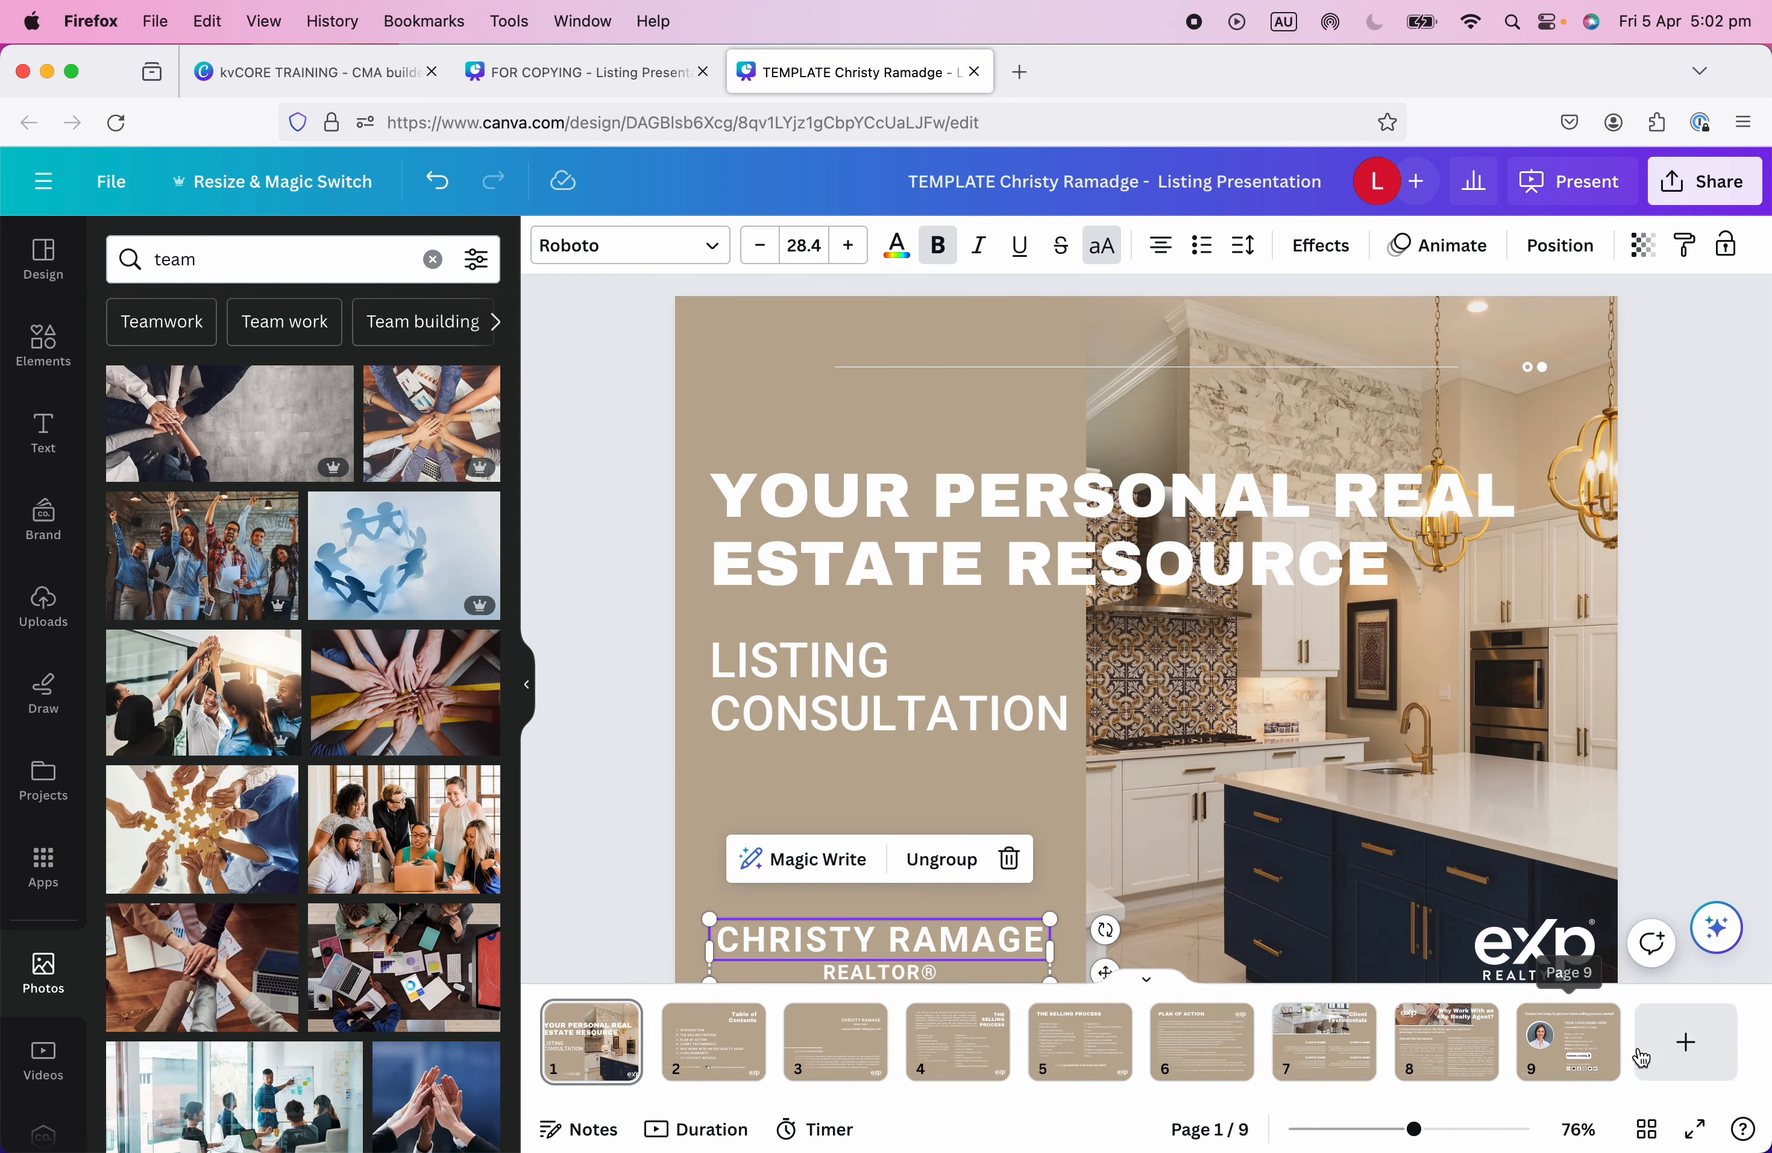
Ungroup the contact text, delete YOUR LOGO/NAME HERE, and paste the agent's name group.
left_click(1584, 1064)
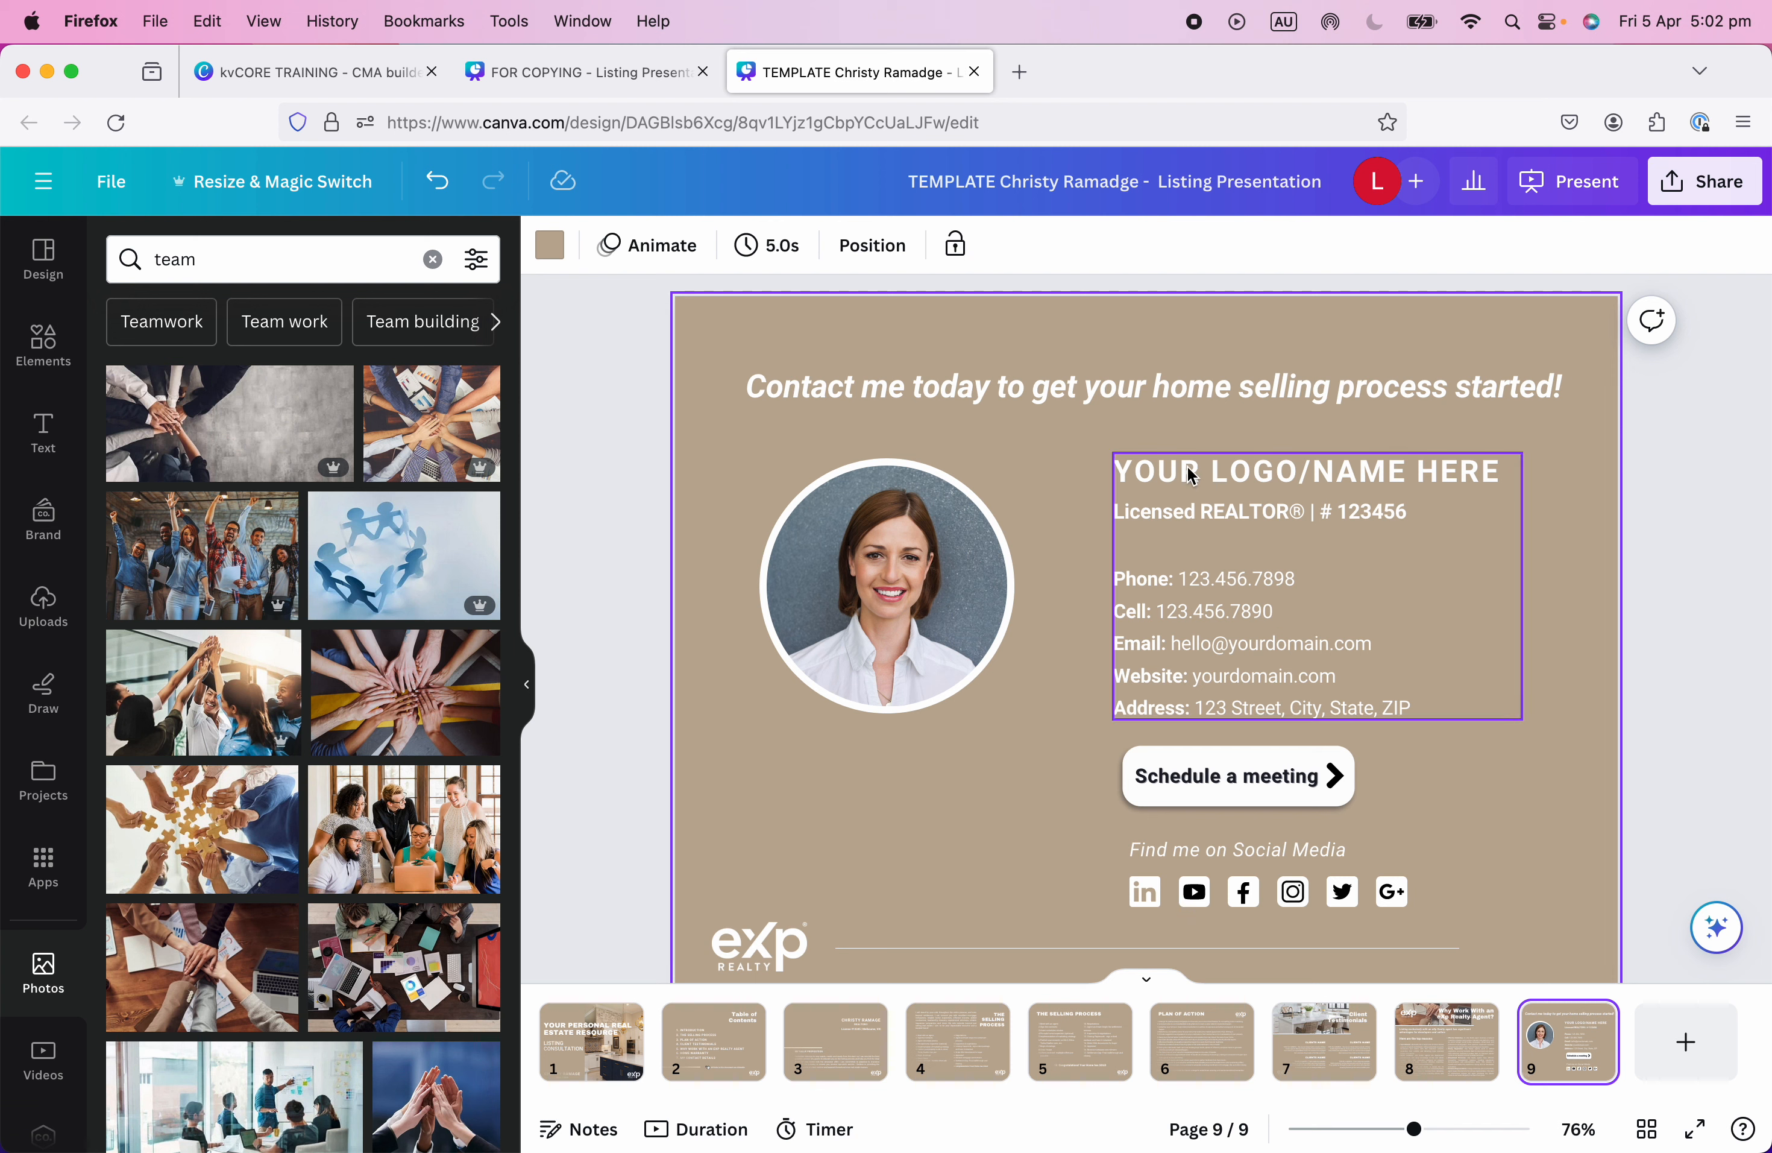
left_click(1347, 486)
left_click(1381, 394)
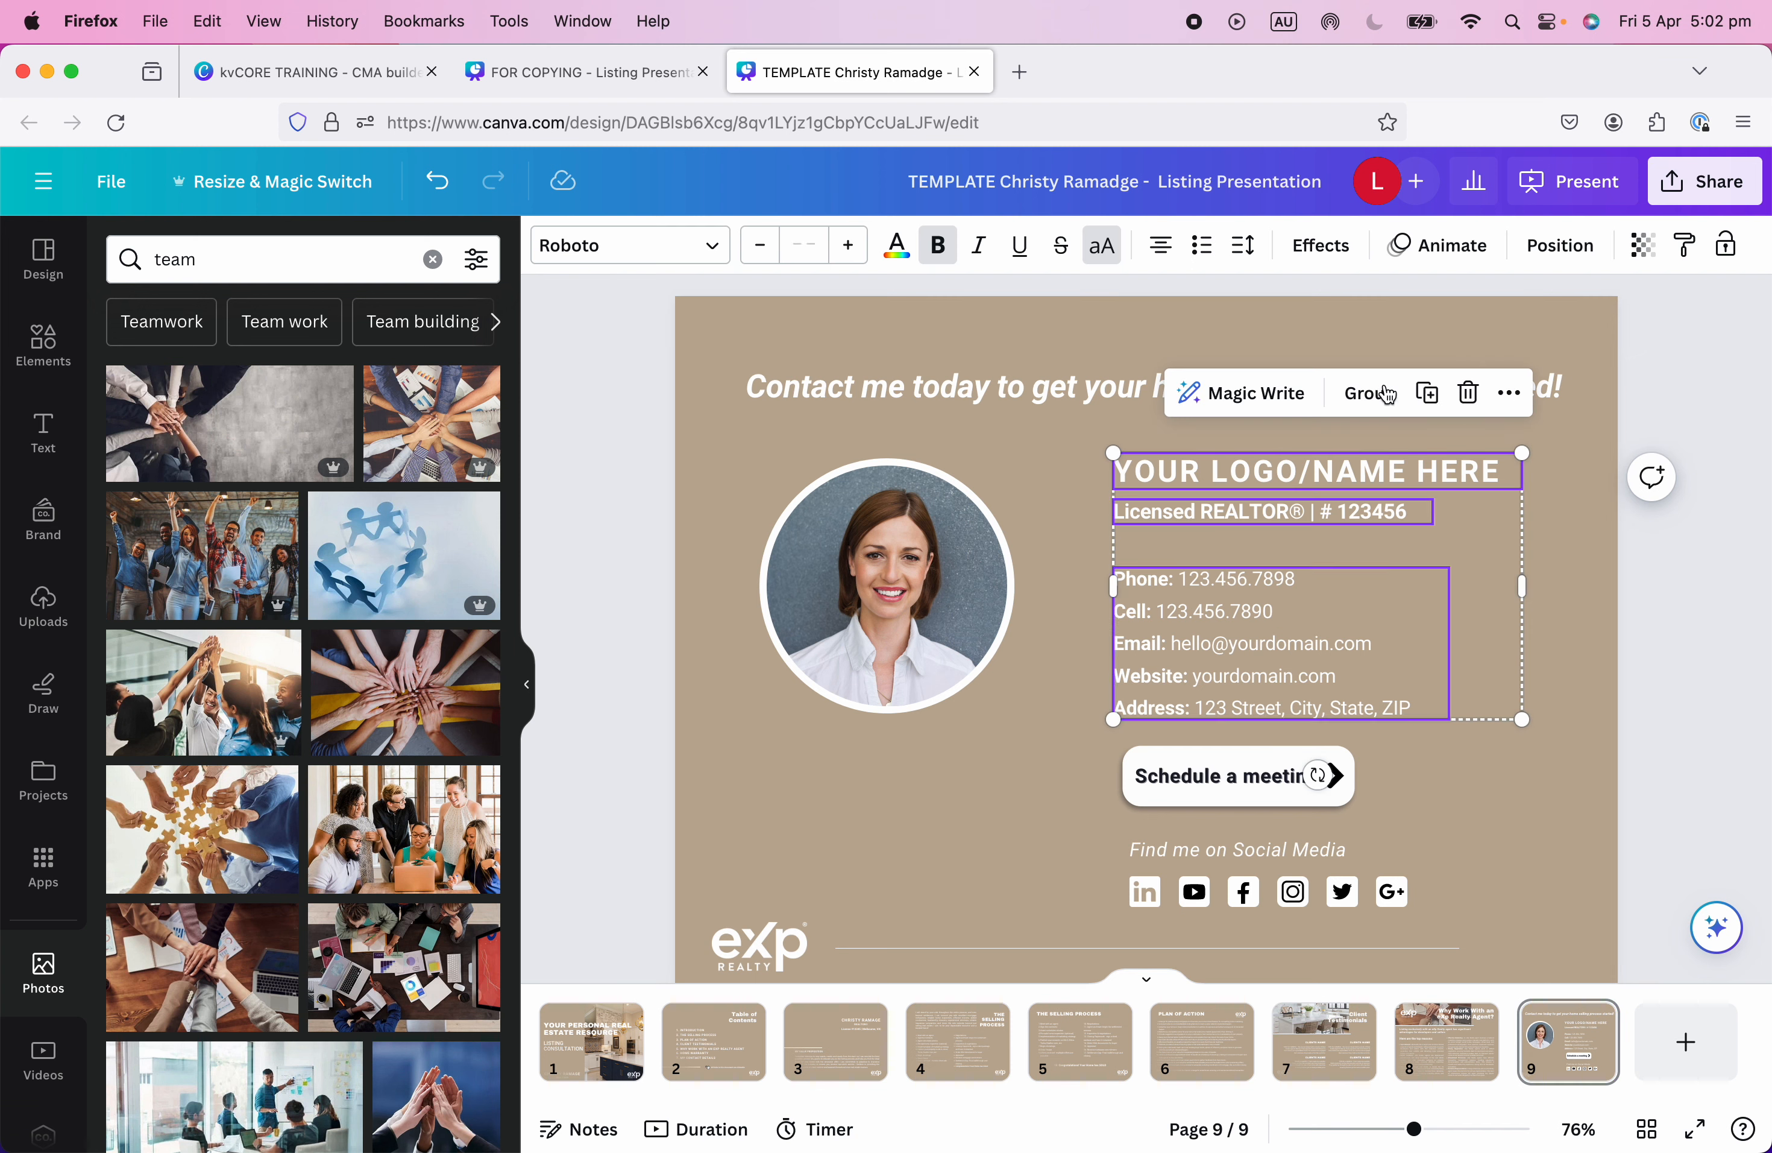
left_click(1579, 505)
left_click(1467, 475)
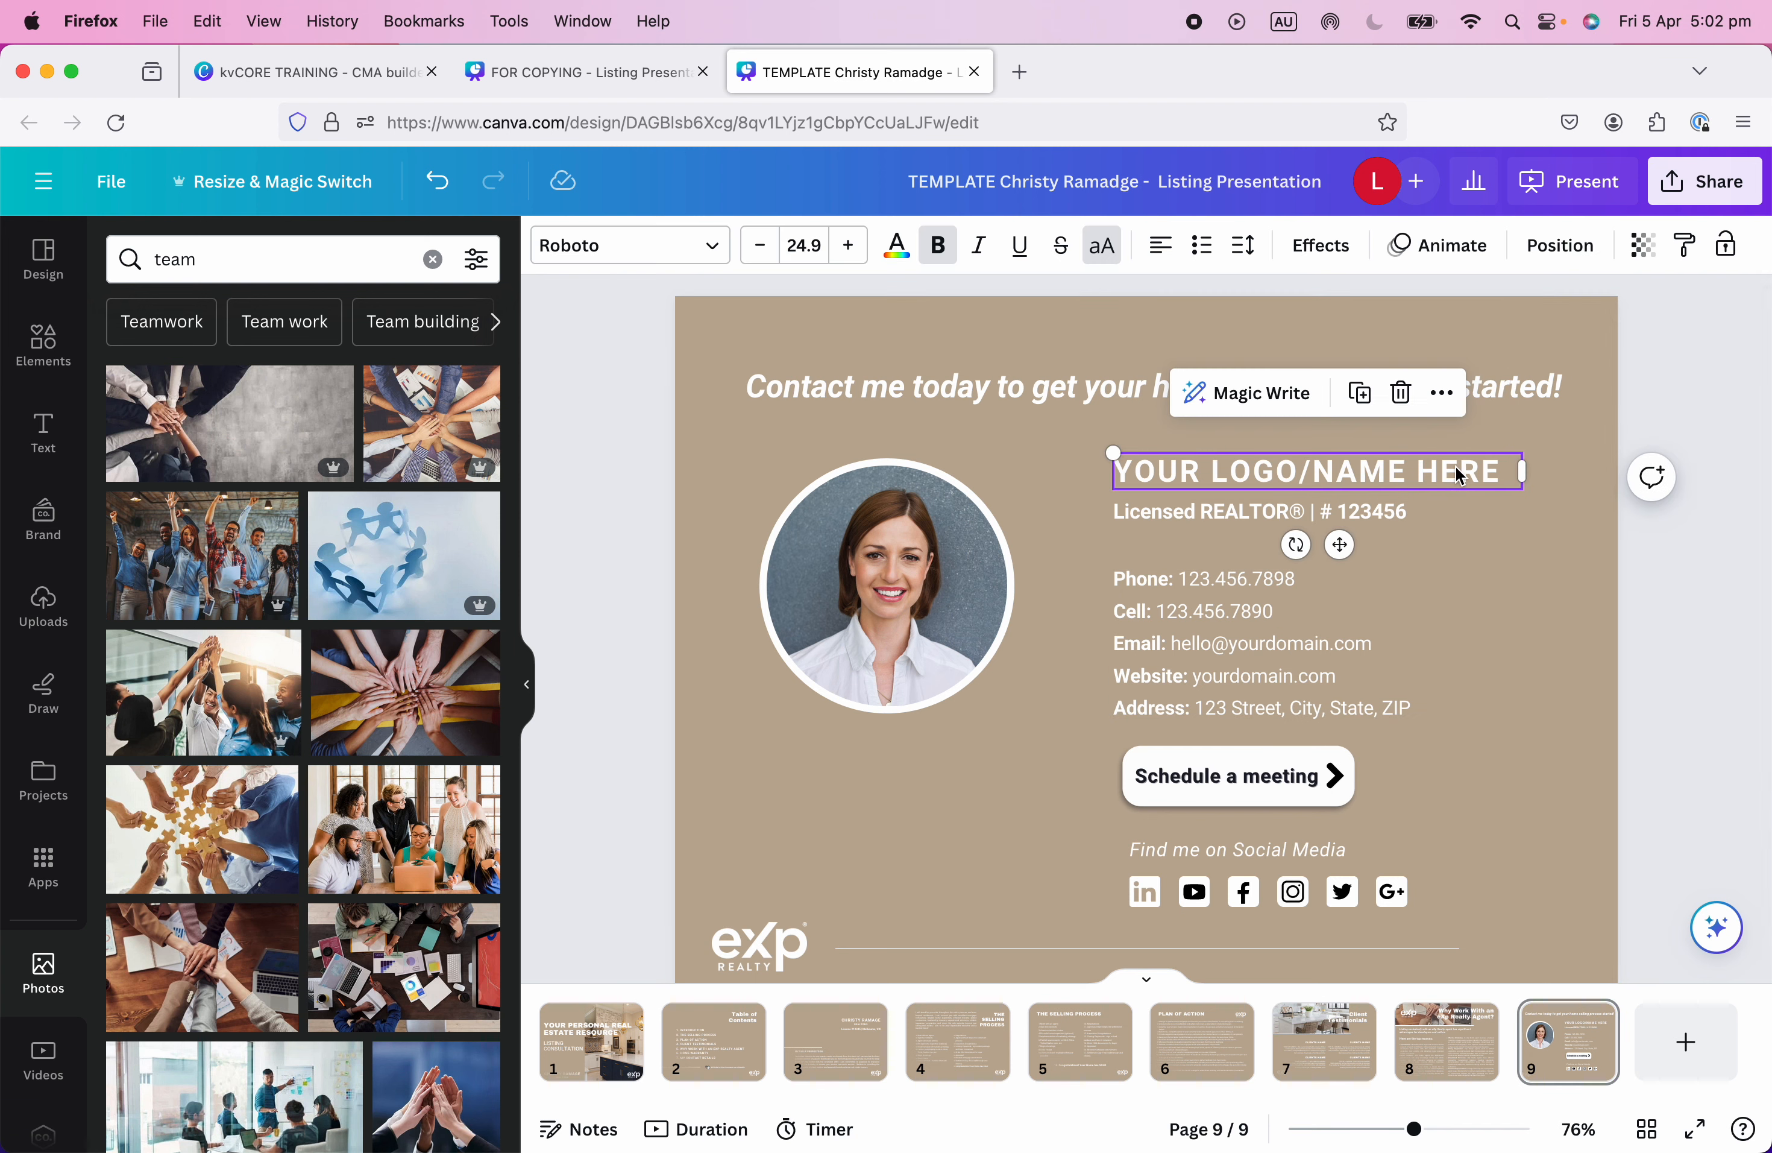
key("BackSpace")
key("super+v")
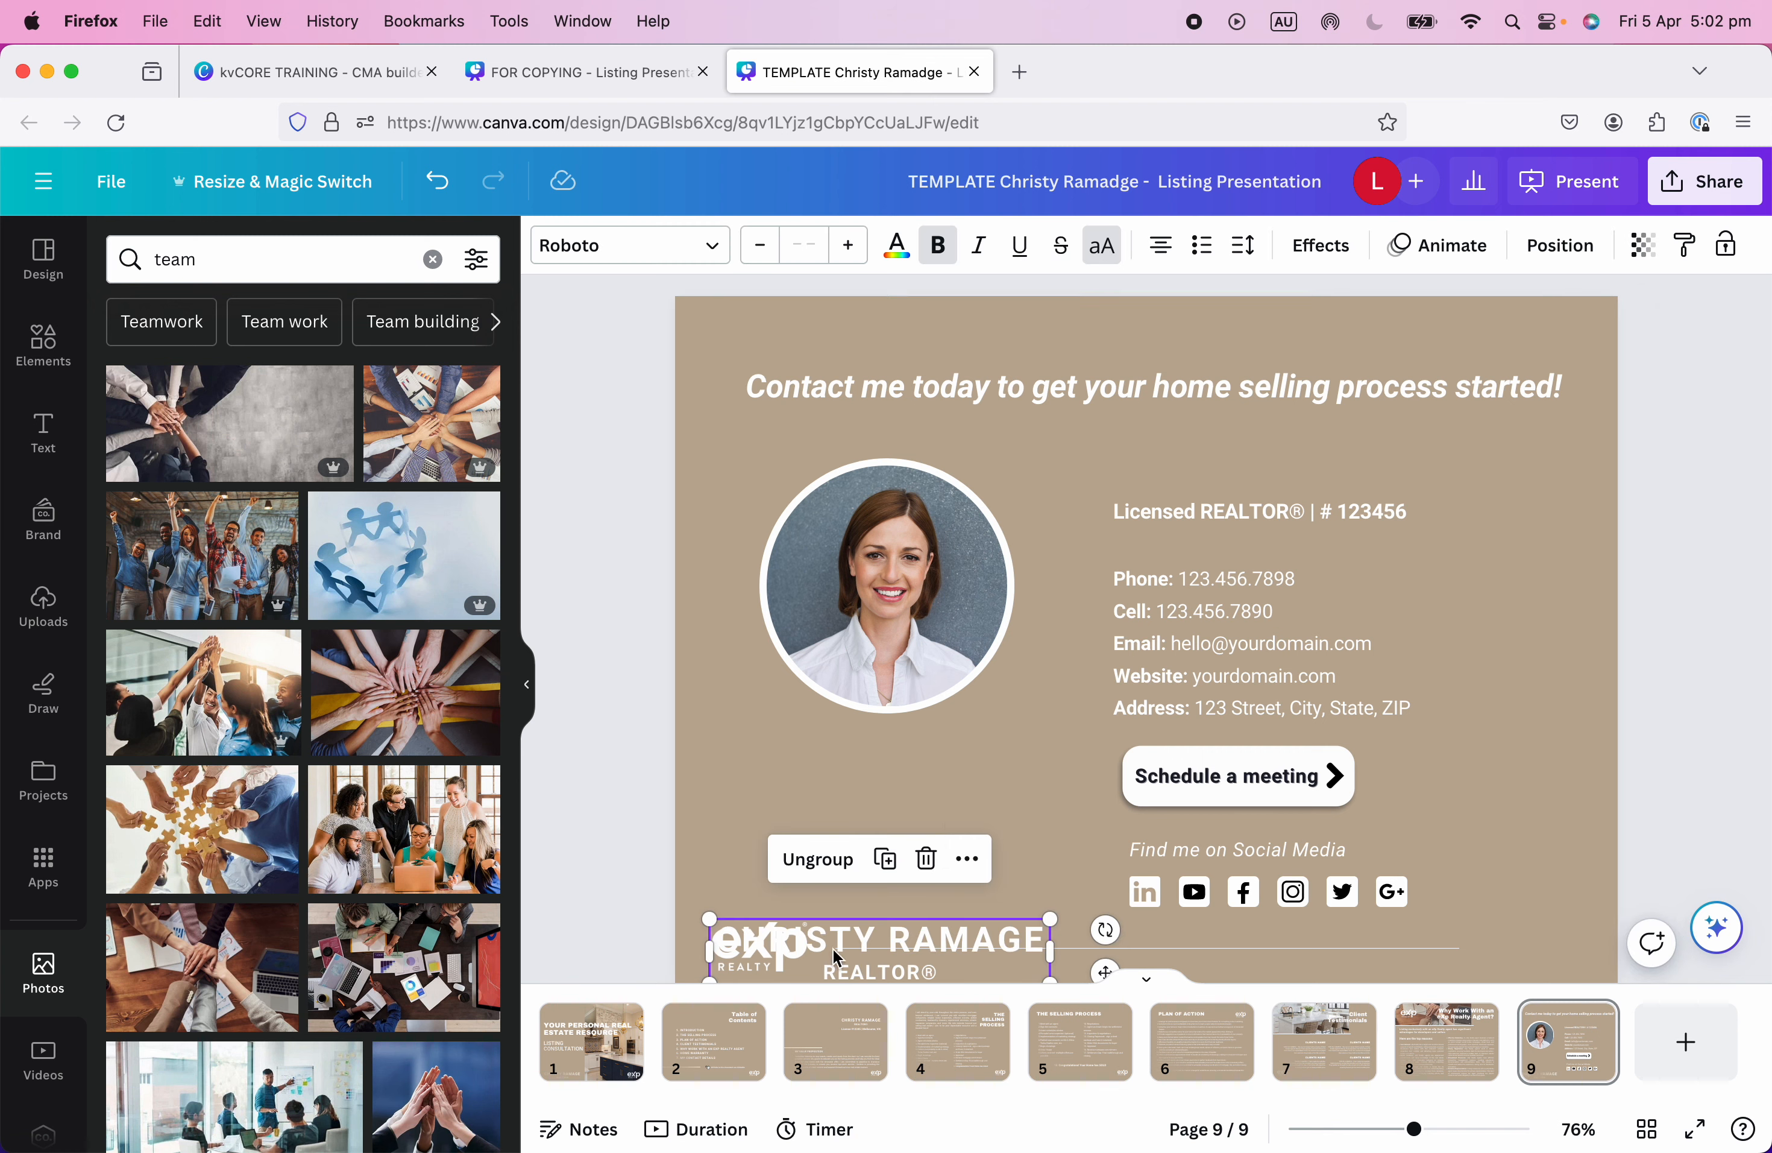
Move the name above the Licensed REALTOR® line and shift the contact details down.
left_click_drag(841, 945, 1238, 451)
left_click(1533, 554)
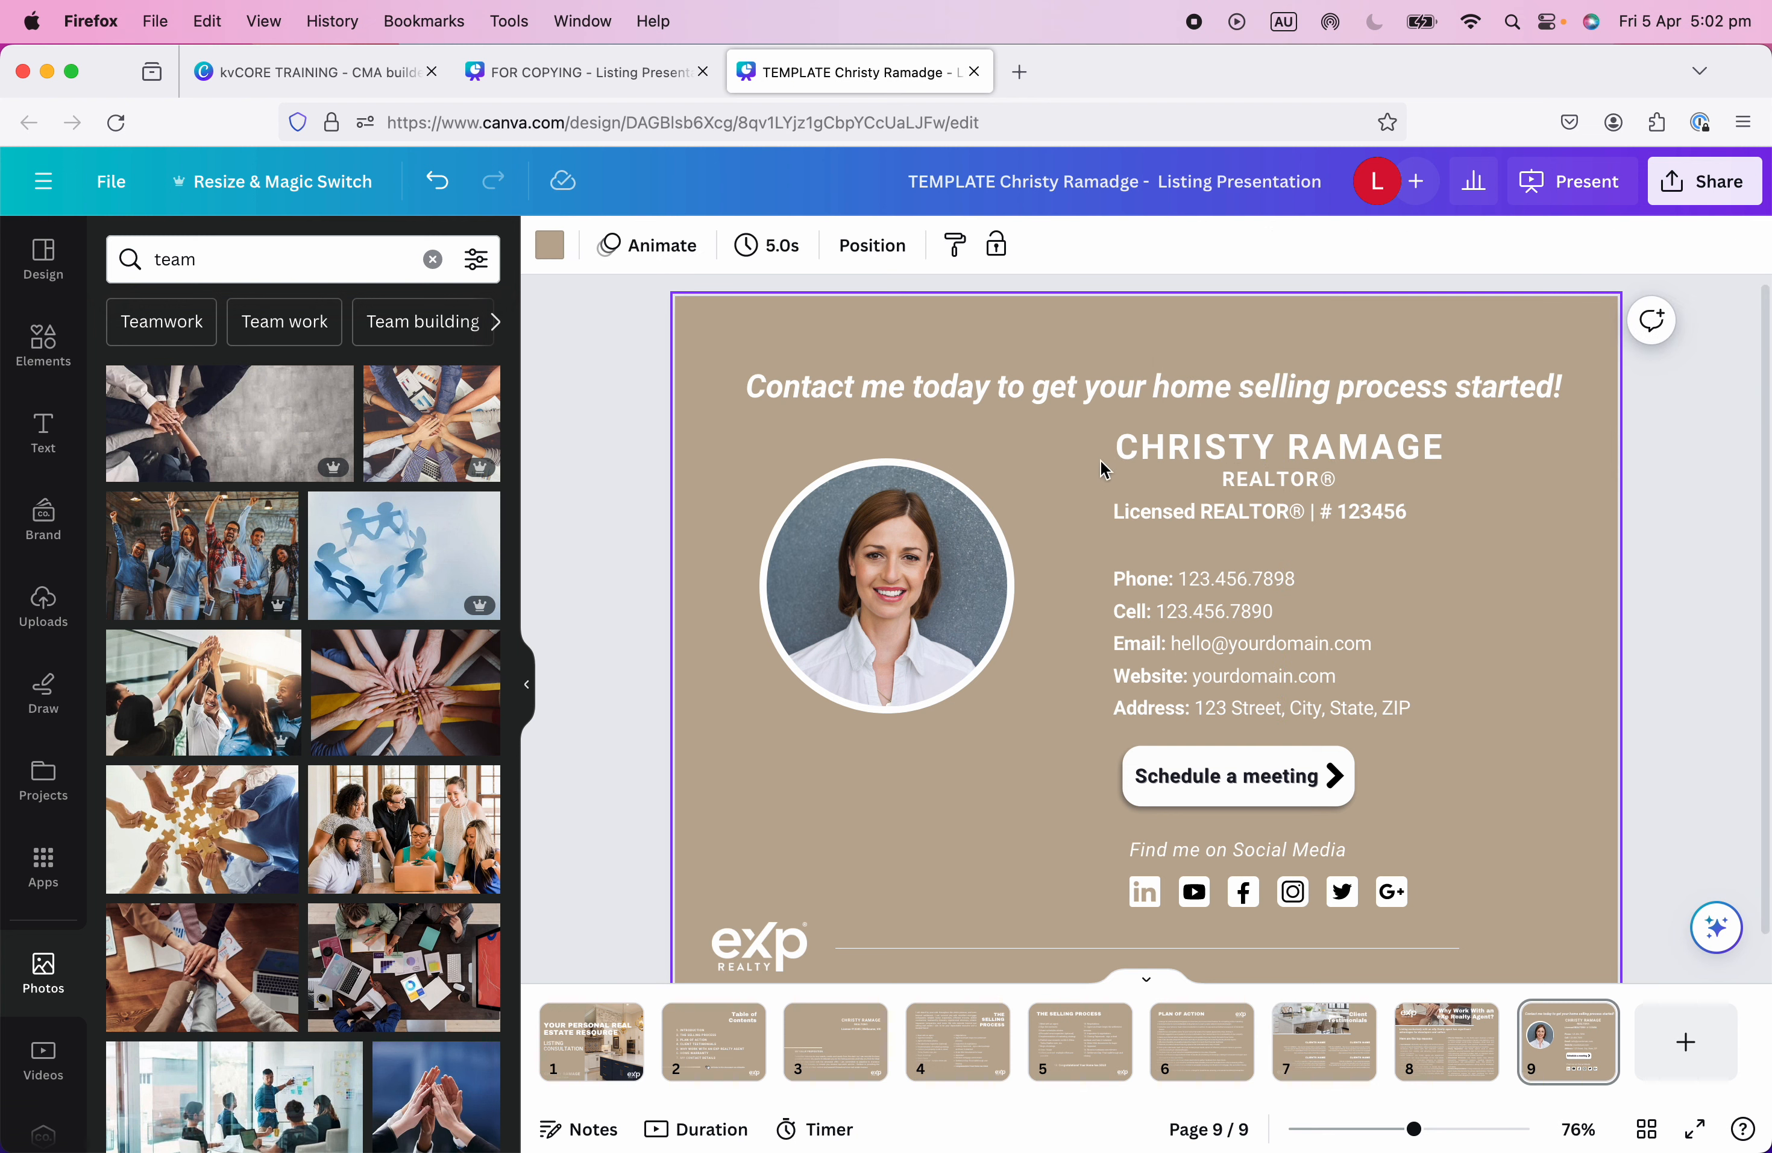
left_click_drag(1084, 437, 1582, 945)
left_click_drag(1238, 737, 1243, 757)
left_click(1511, 654)
Shrink the name slightly and place the Licensed REALTOR® line beside it.
left_click(1448, 498)
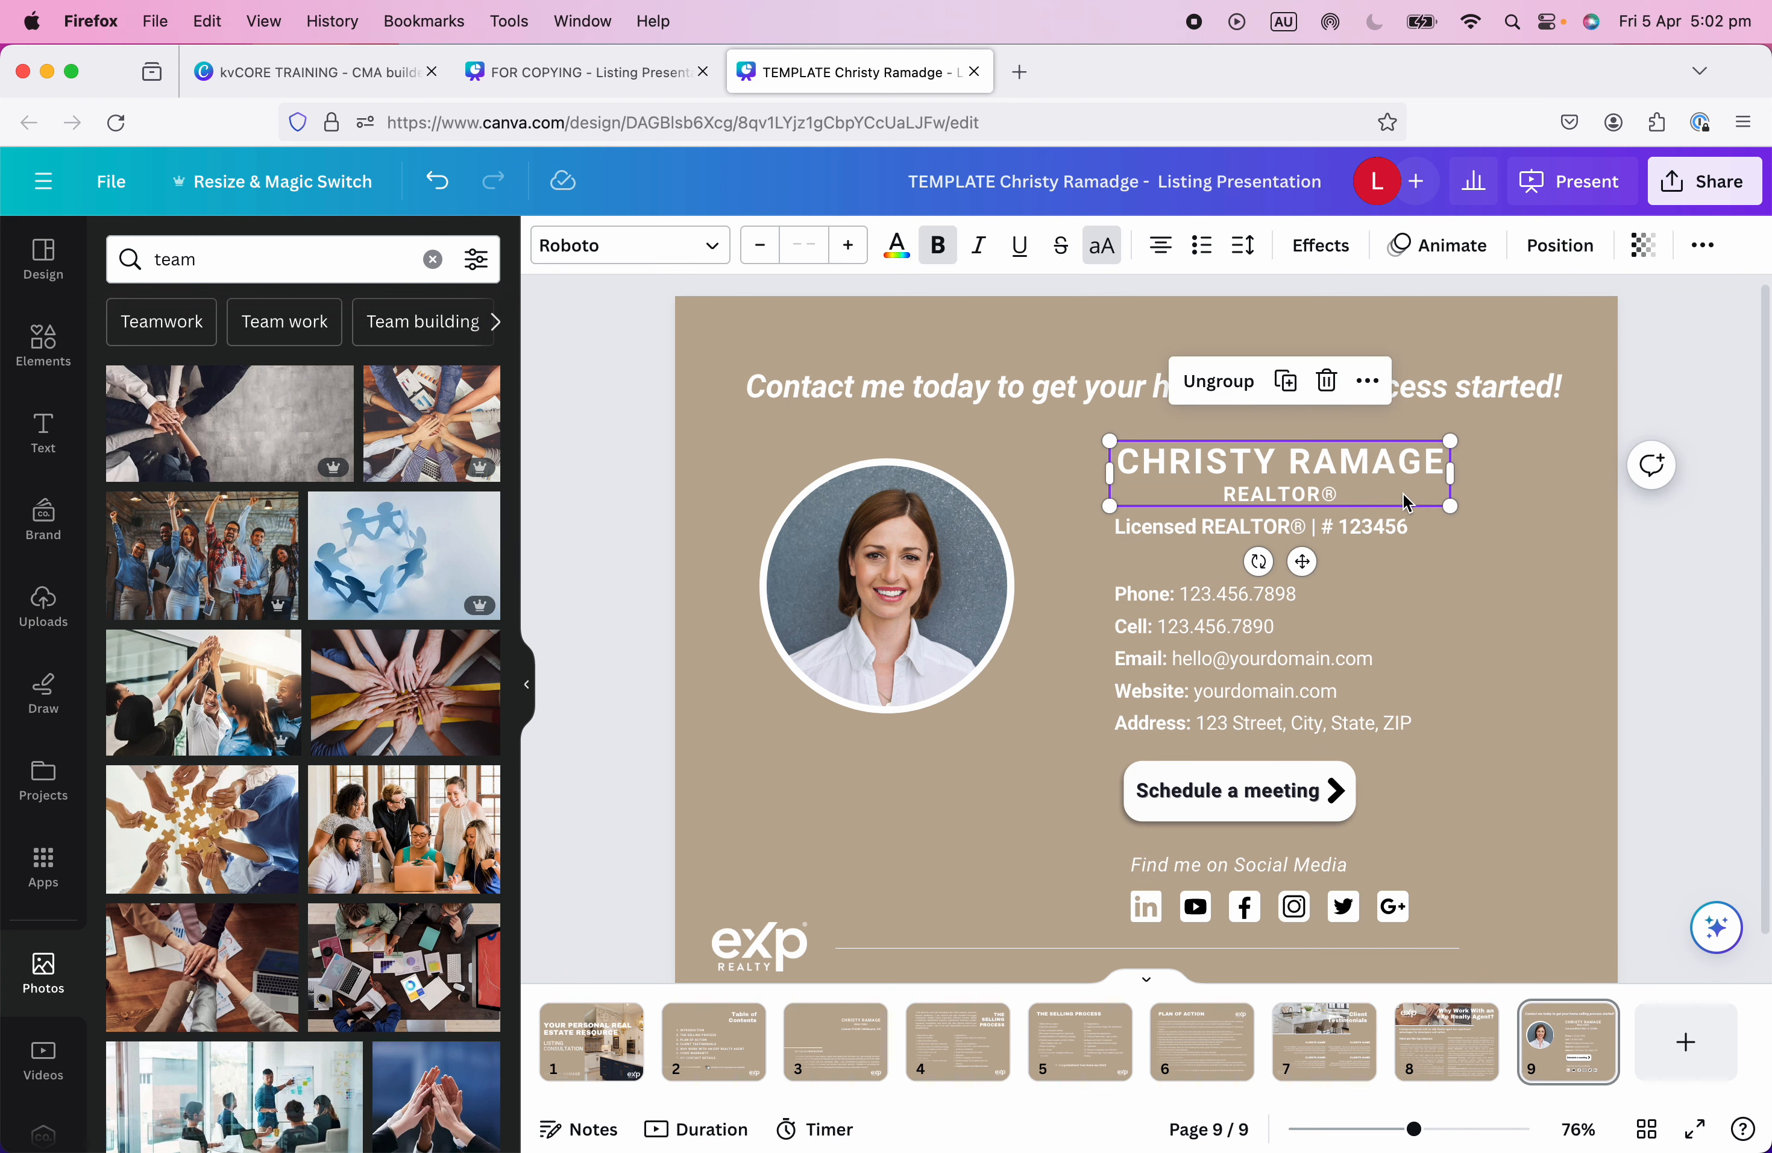
left_click_drag(1453, 507, 1407, 499)
left_click(1432, 511)
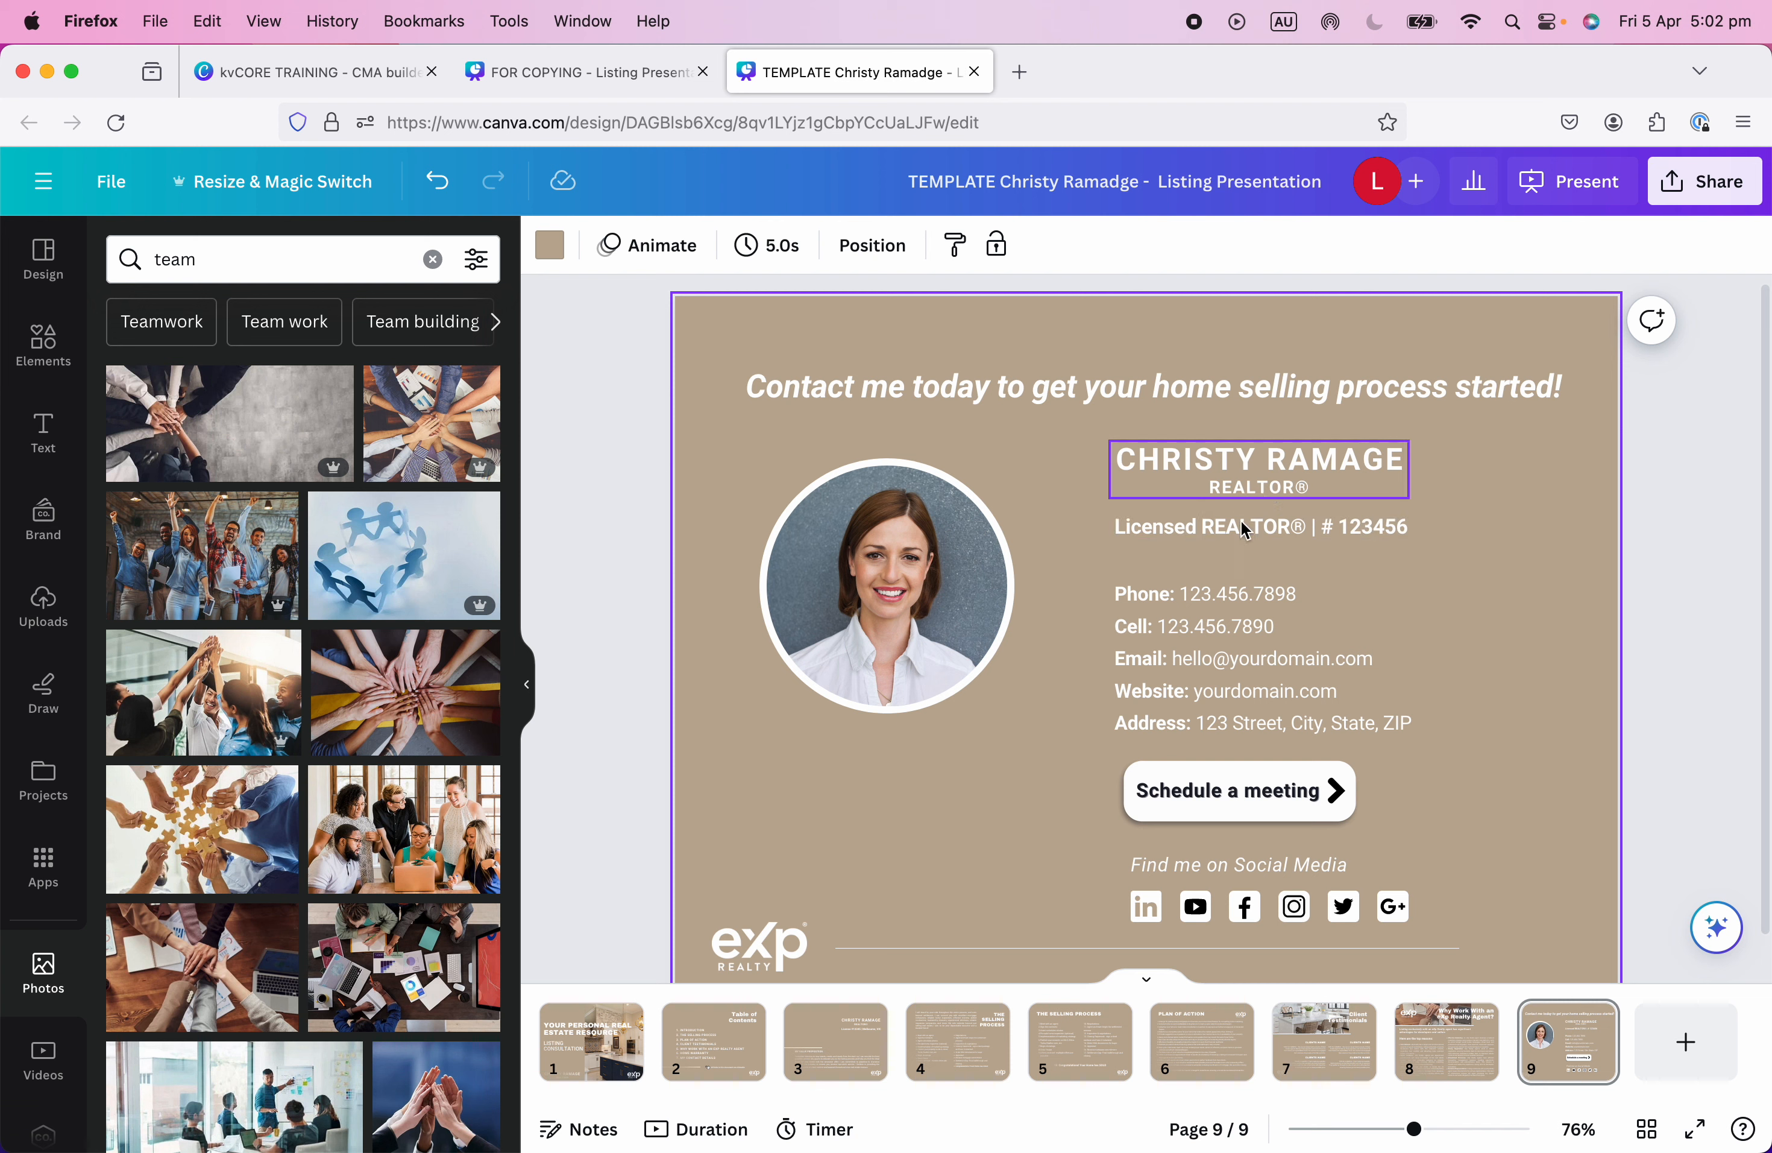
left_click_drag(1243, 529, 1366, 471)
left_click_drag(1181, 461, 1089, 483)
left_click_drag(1382, 482, 1446, 494)
Move the licence line below the agent's photo and pull the contact block up under the name.
left_click(1483, 488)
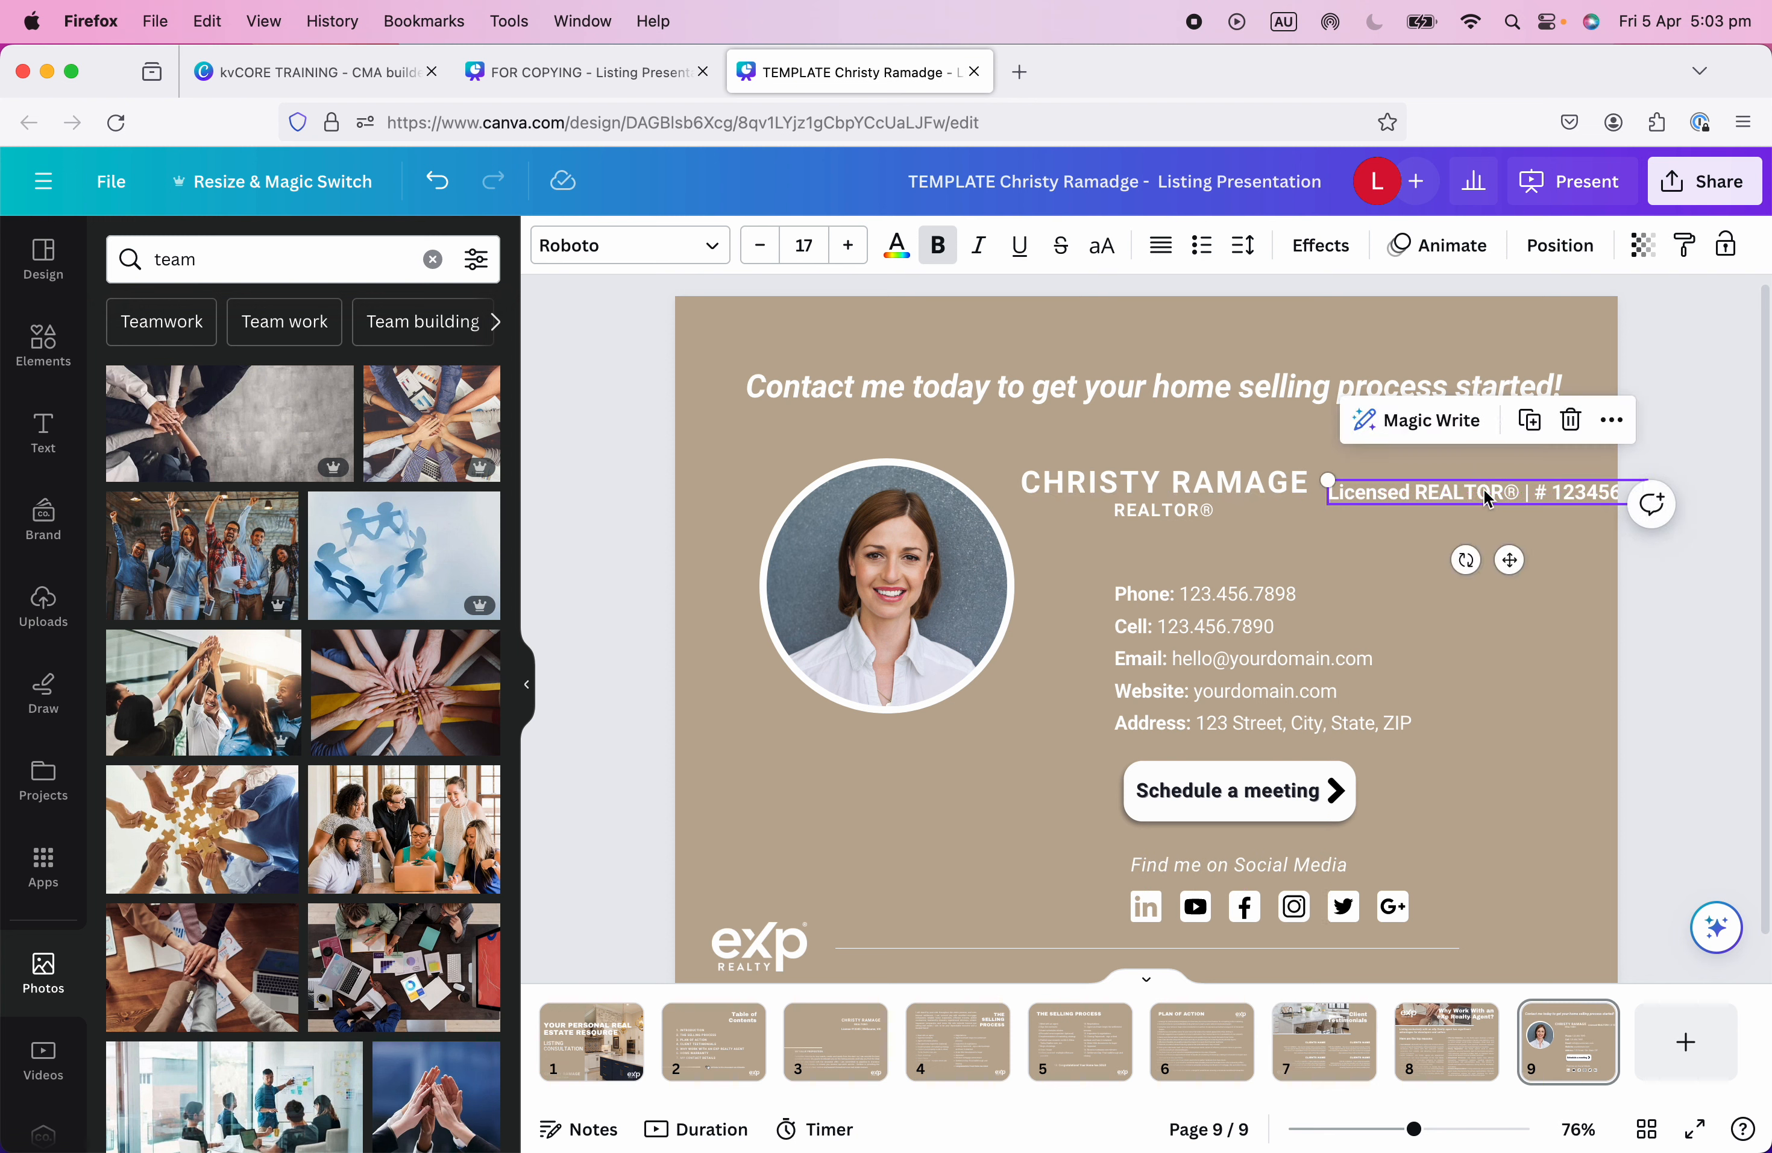
key("Delete")
left_click(1146, 495)
left_click_drag(1145, 496, 1234, 502)
key("super+z")
key("super+z")
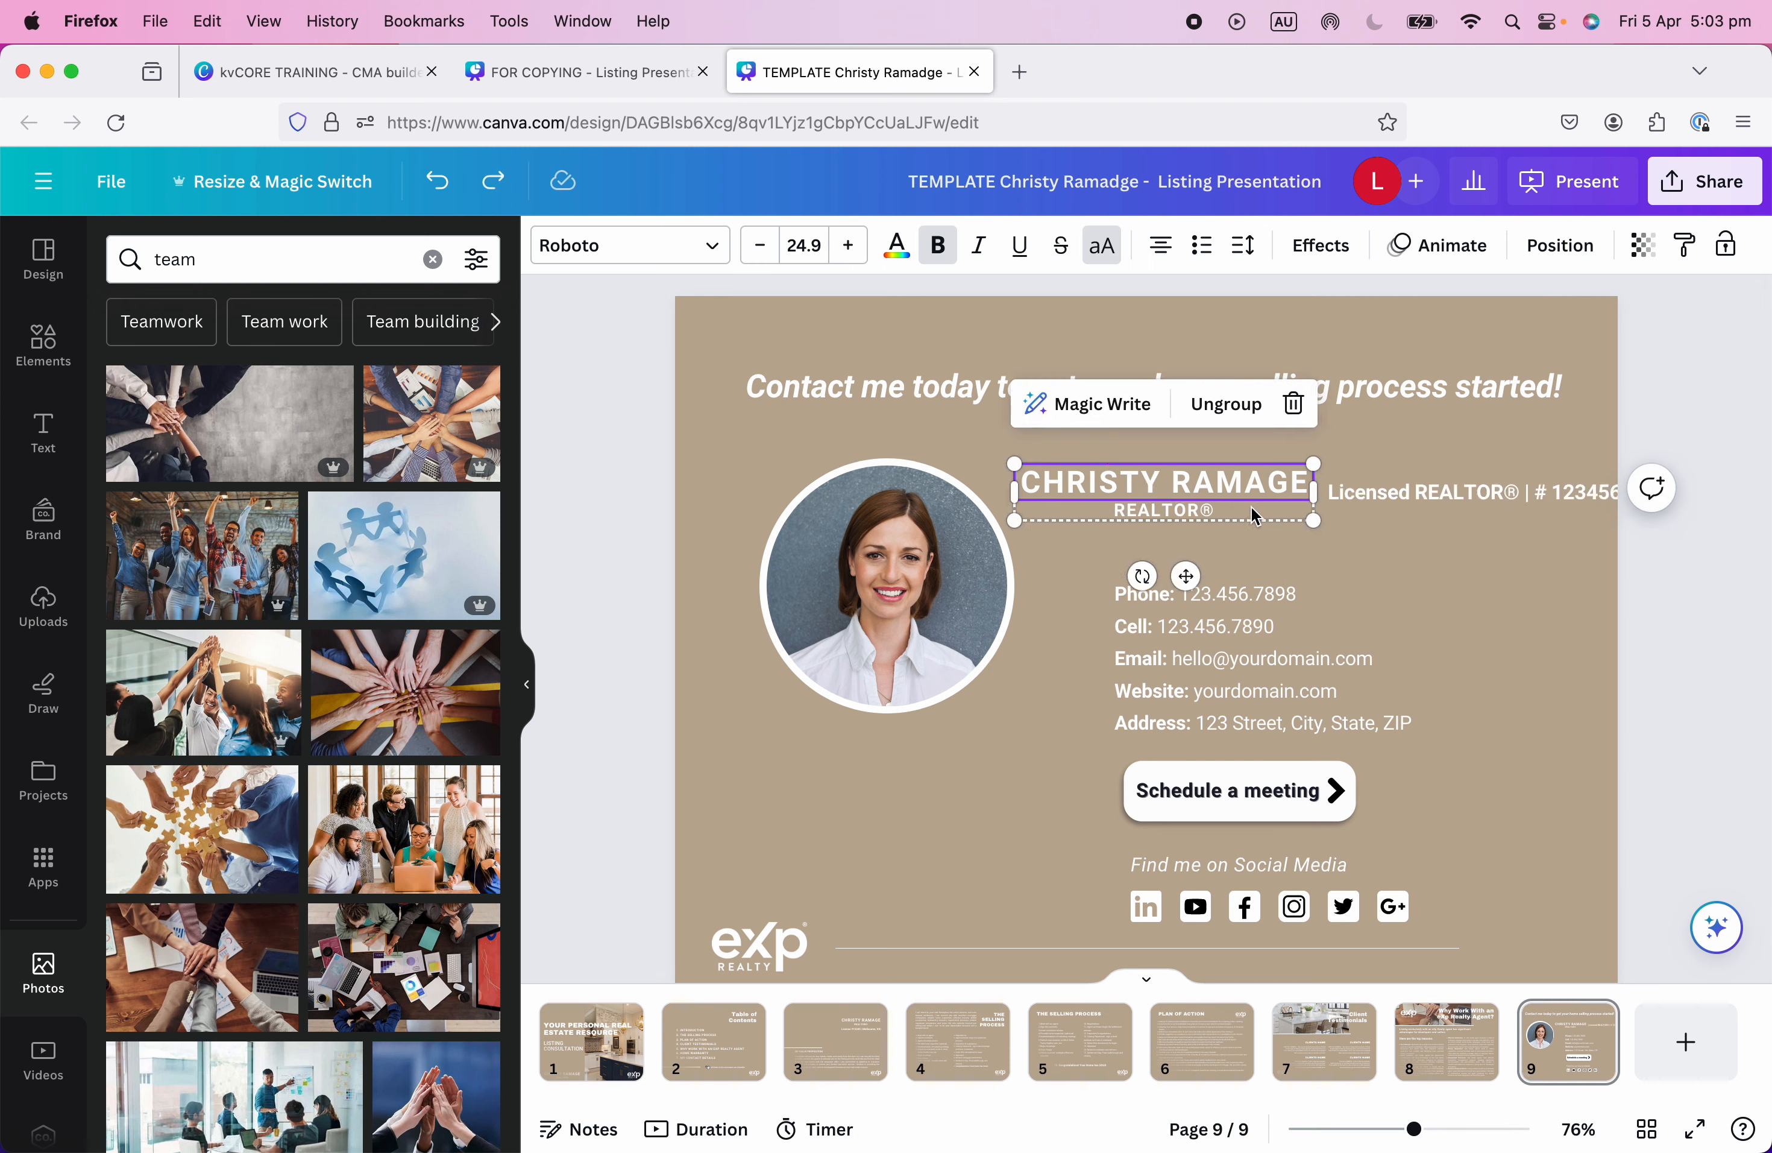
left_click_drag(1434, 492, 828, 749)
left_click_drag(1118, 503, 1206, 499)
left_click_drag(1096, 562, 1468, 912)
left_click_drag(1365, 864, 1360, 827)
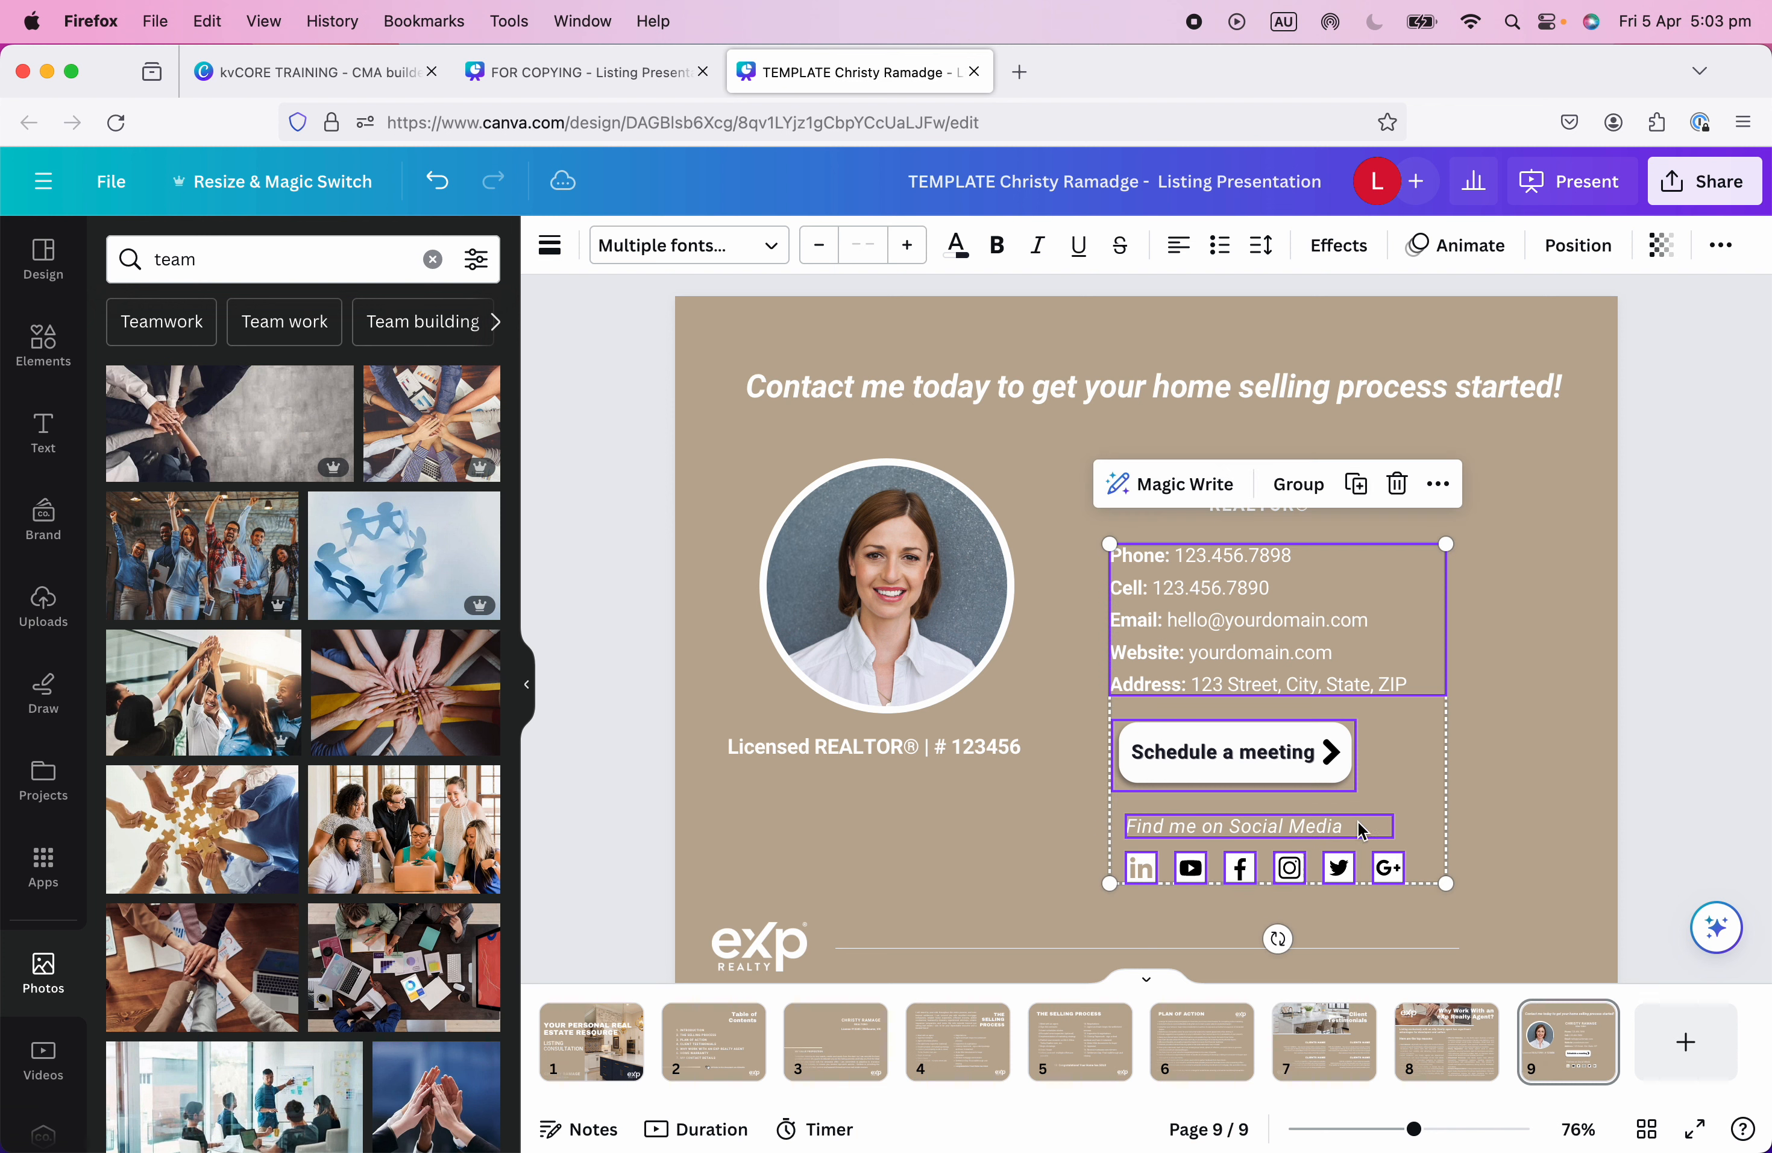
left_click(1571, 752)
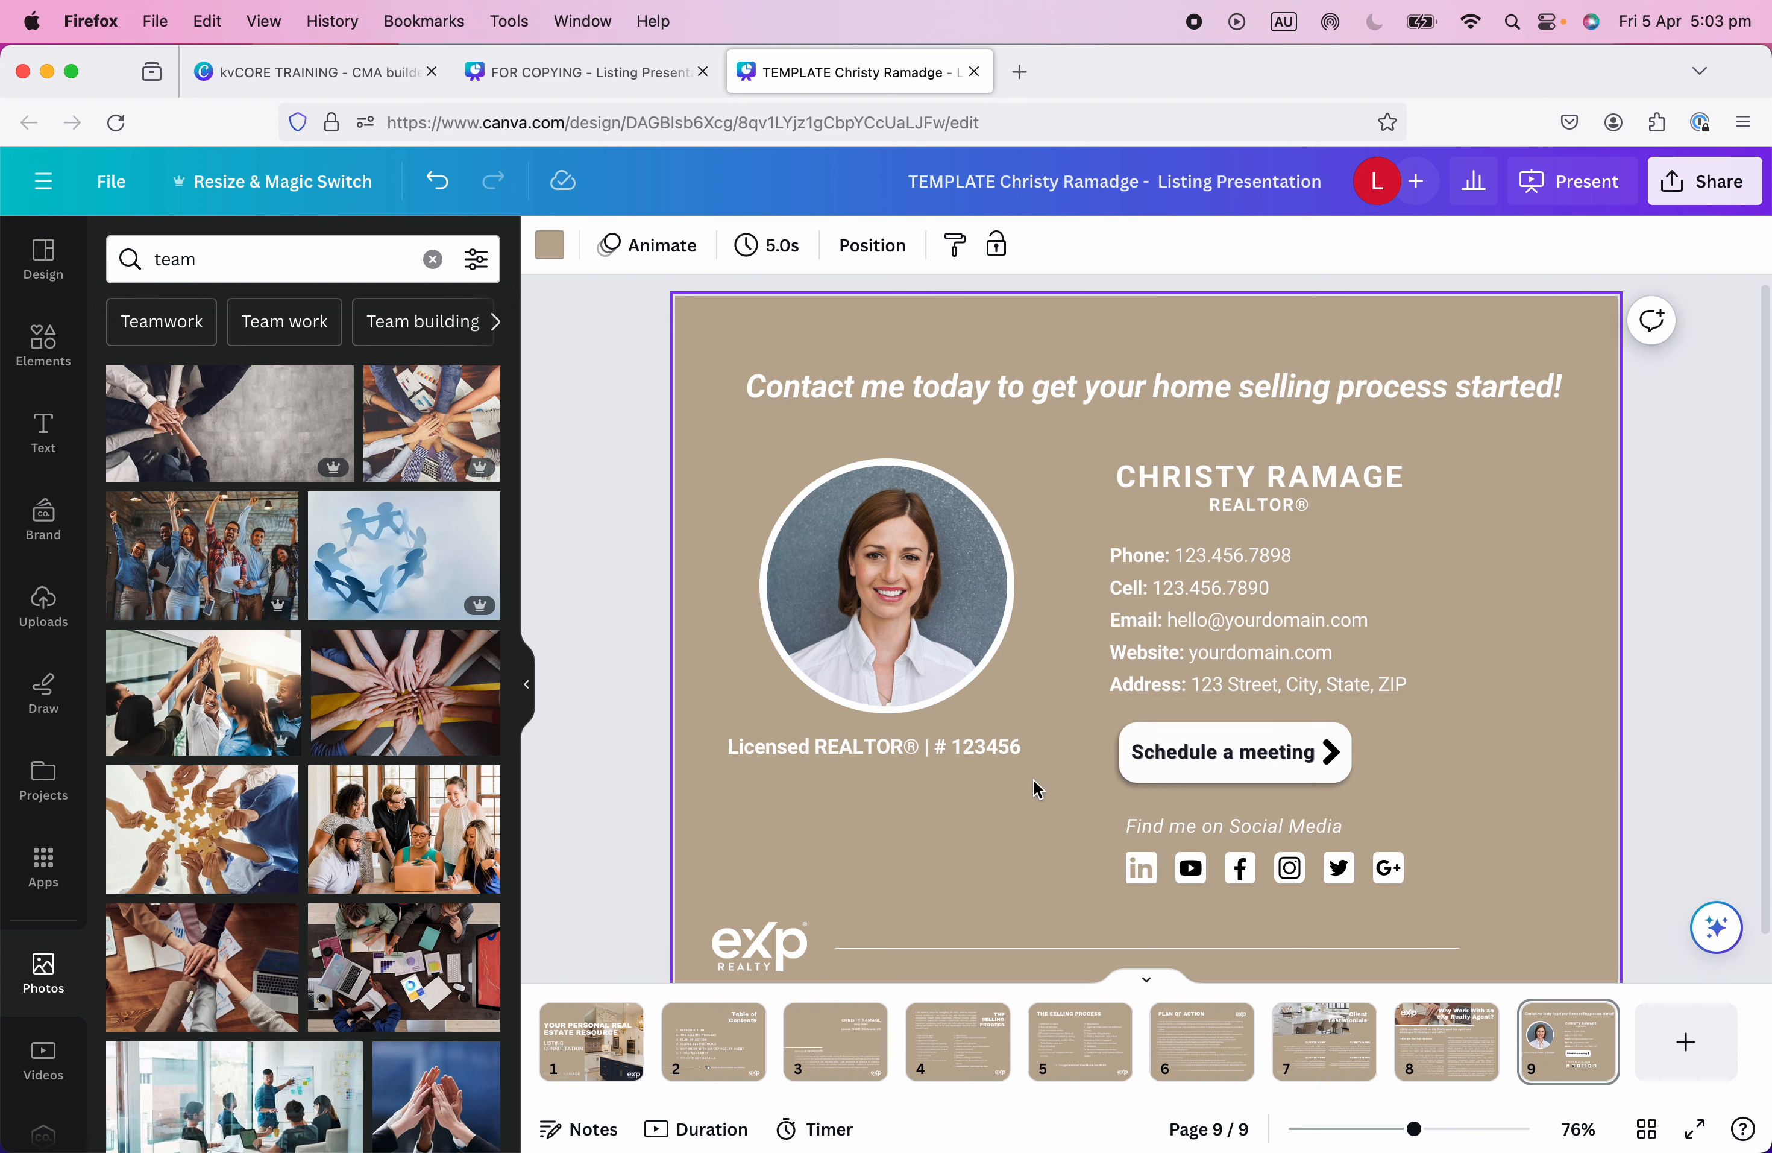
Centre-align the licence line text and nudge it onto the photo's centre.
left_click(894, 747)
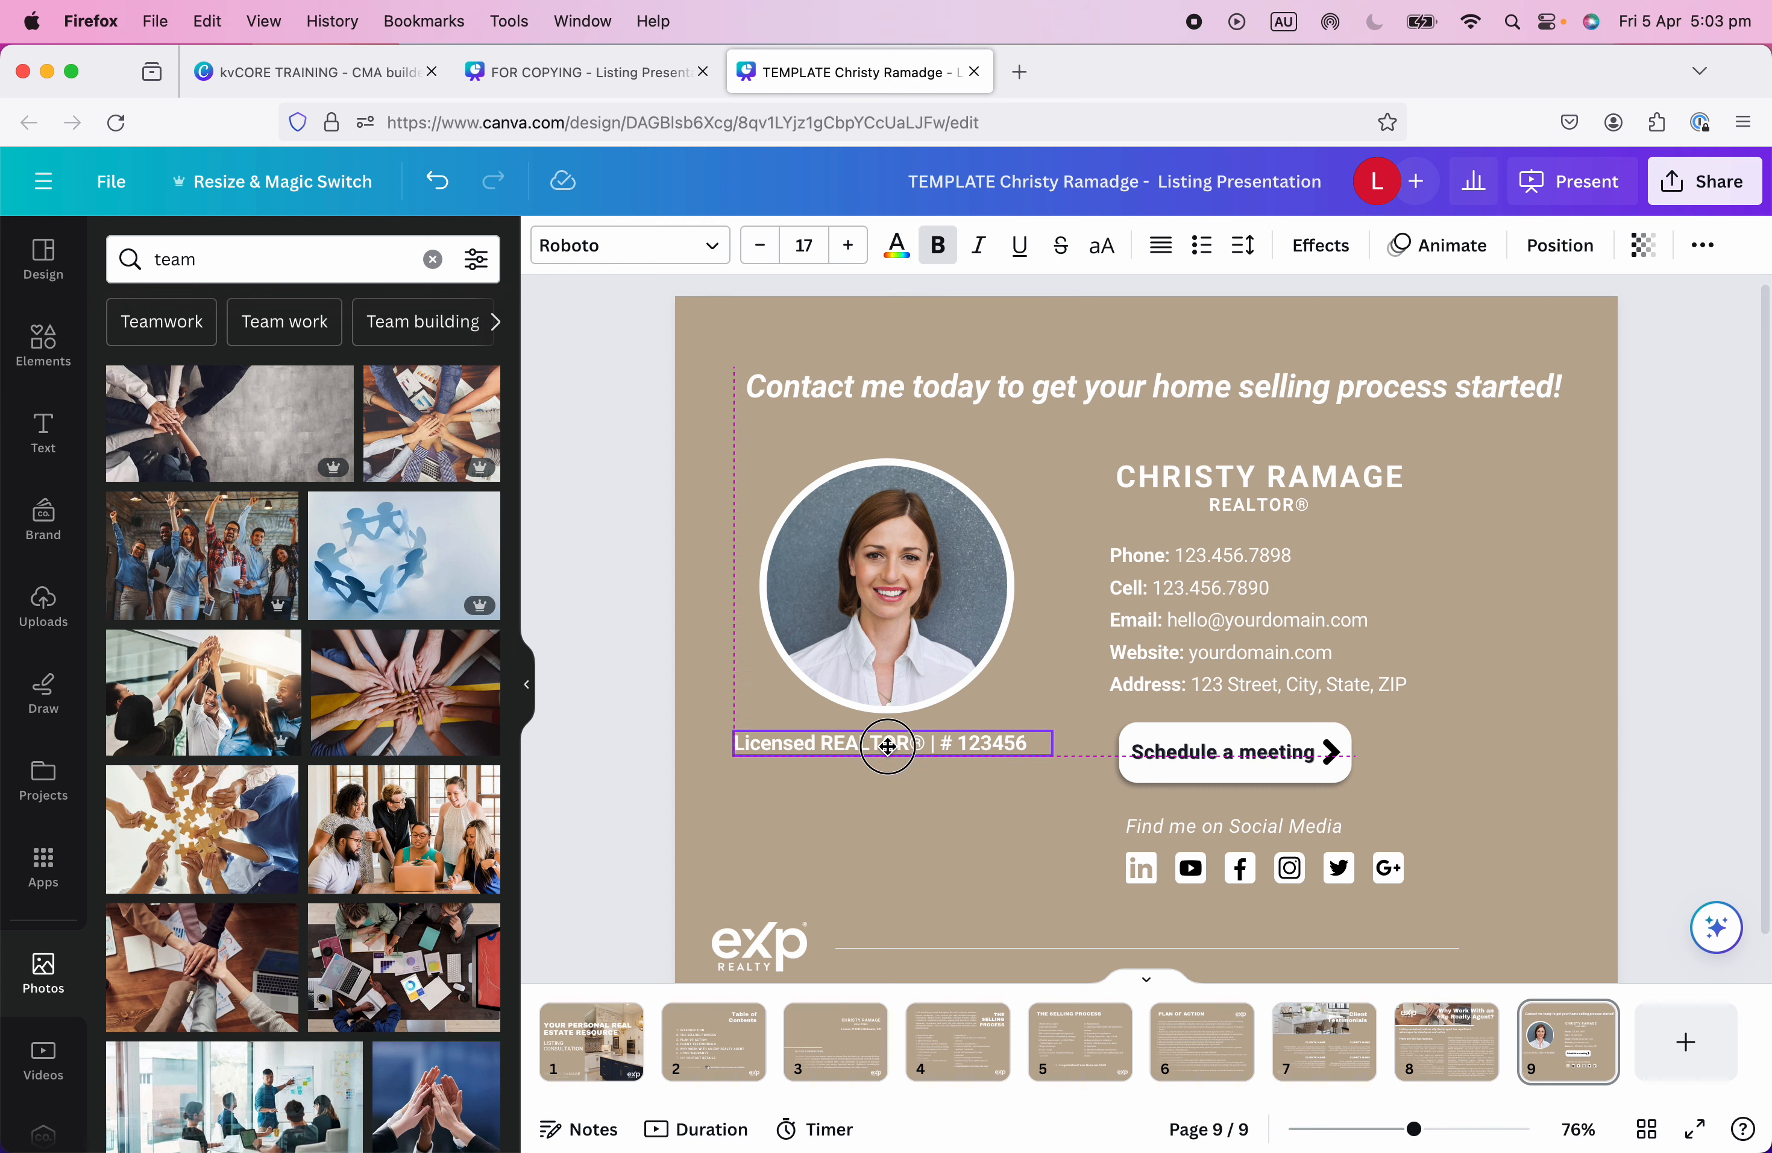
left_click(1162, 255)
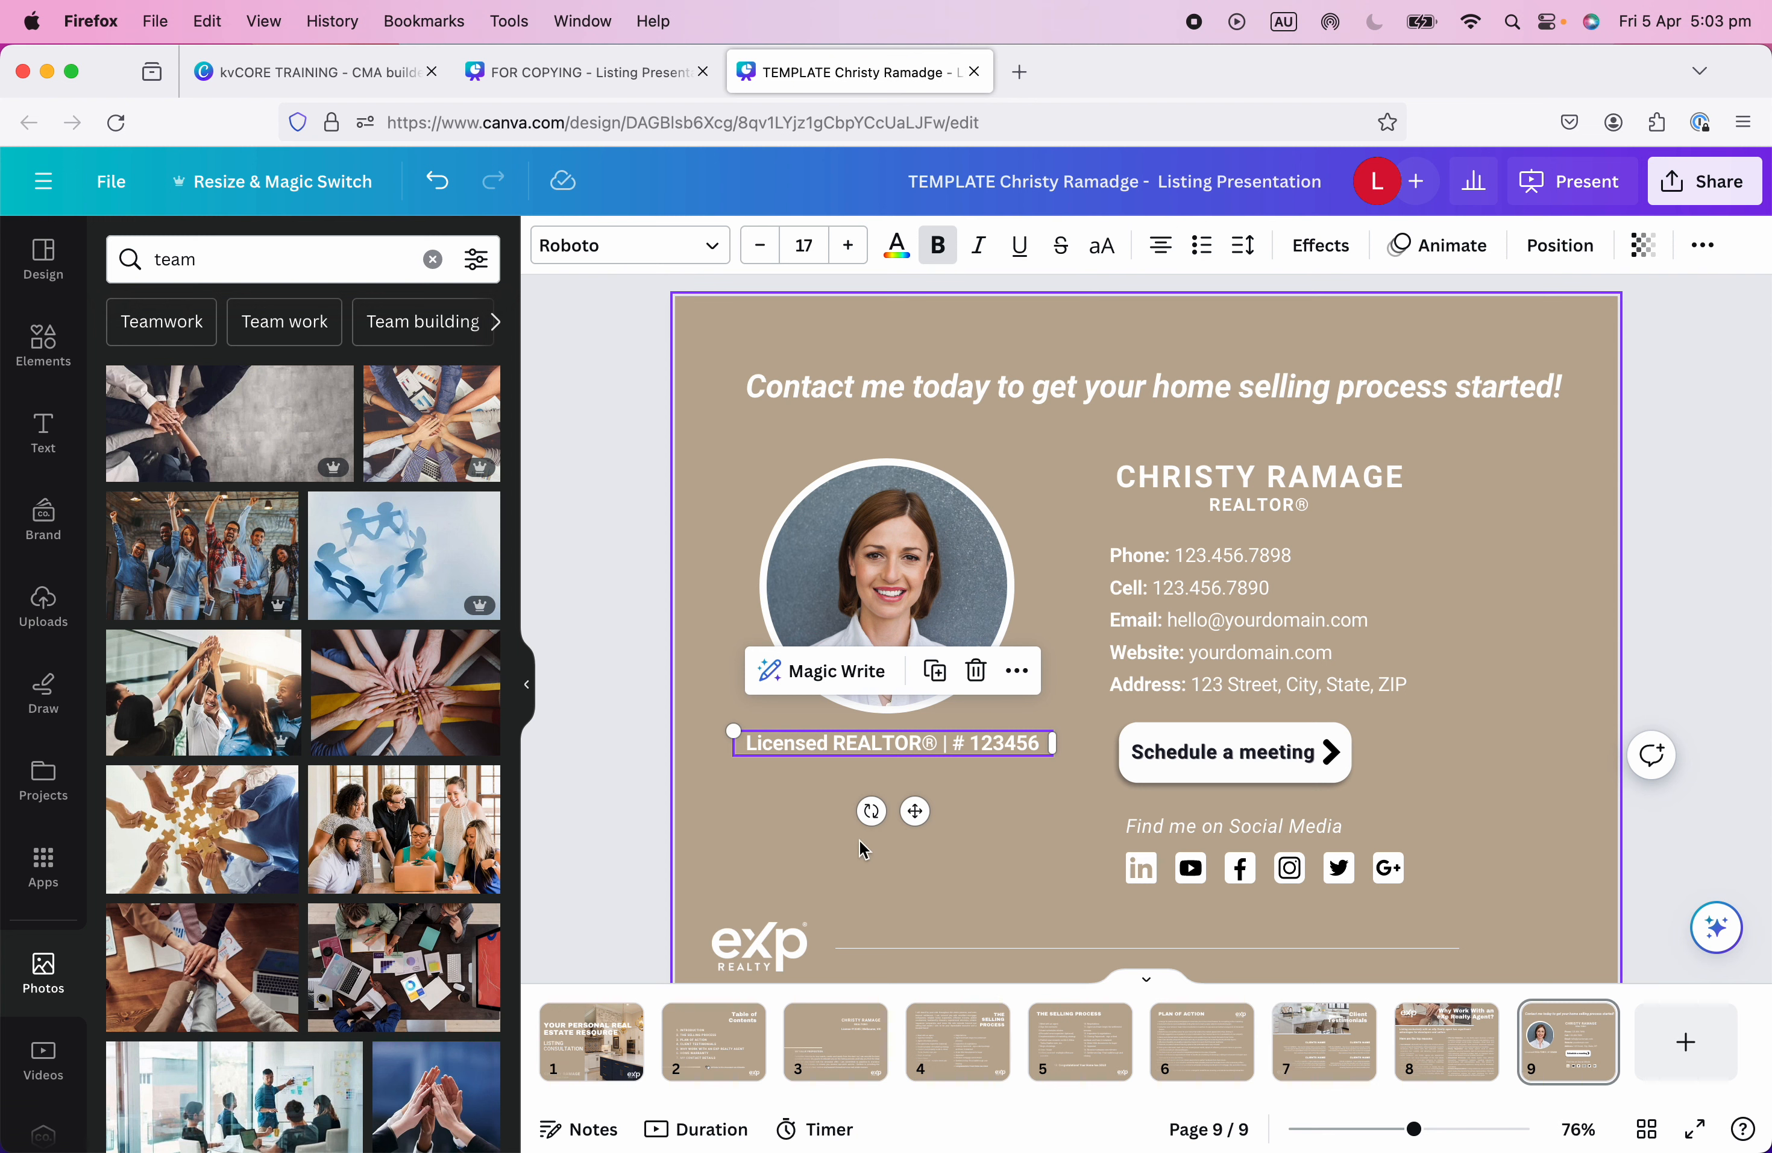
left_click_drag(918, 741, 910, 747)
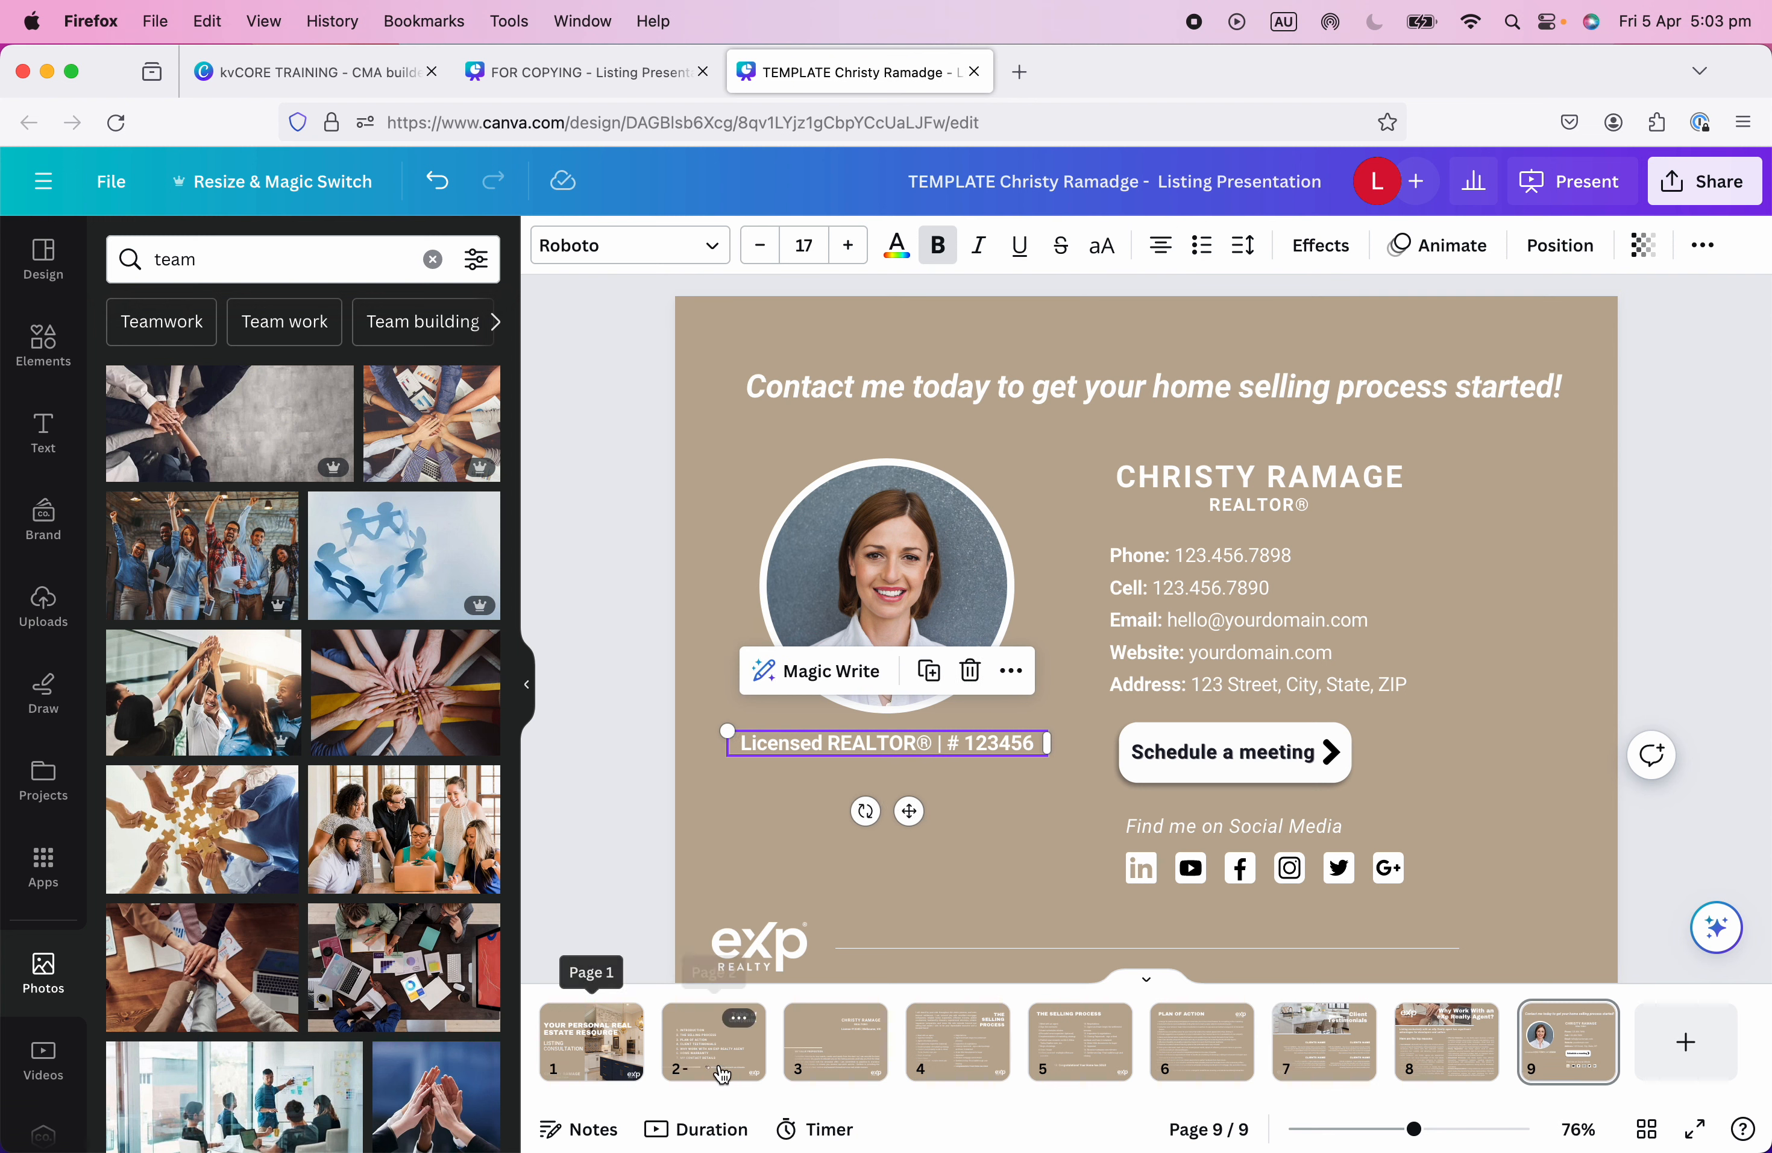
Replace the Phone number in the contact details with the new number.
left_click(1213, 568)
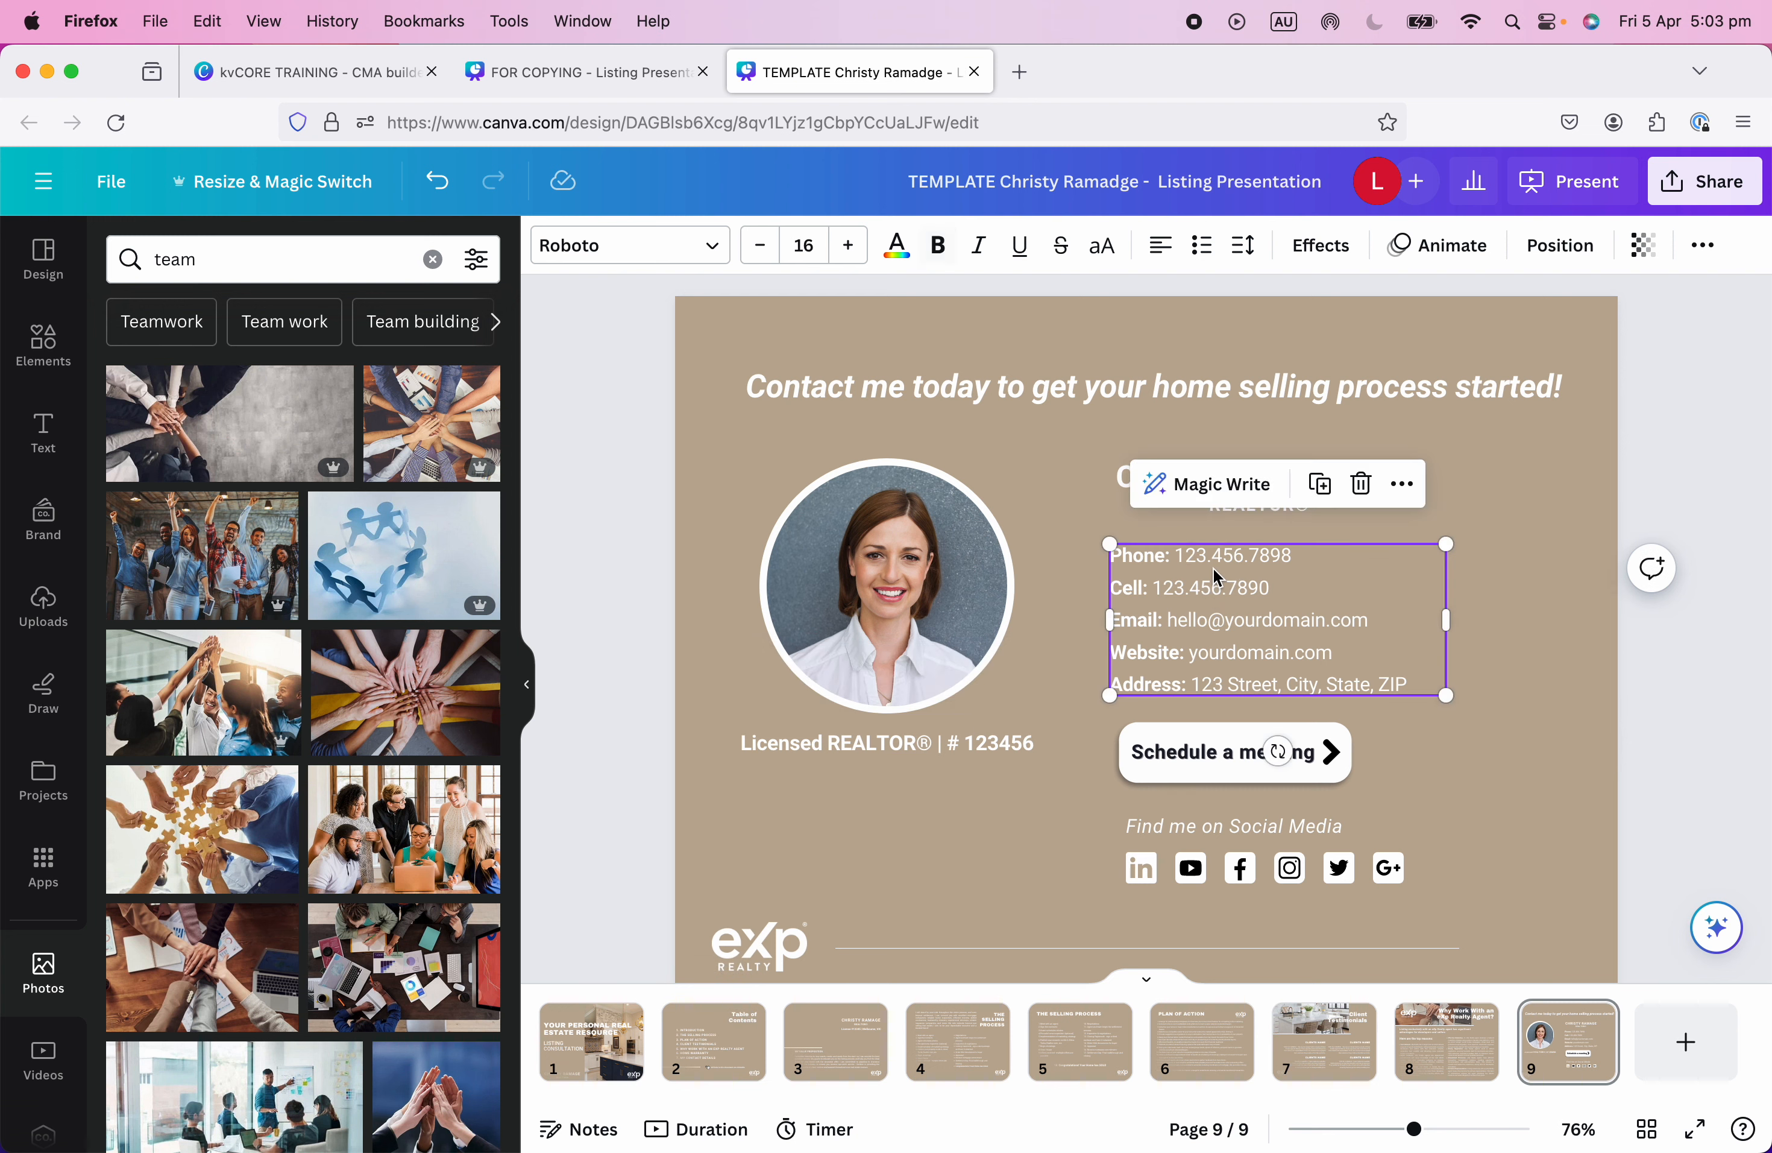
left_click(1177, 557)
left_click_drag(1177, 558, 1366, 554)
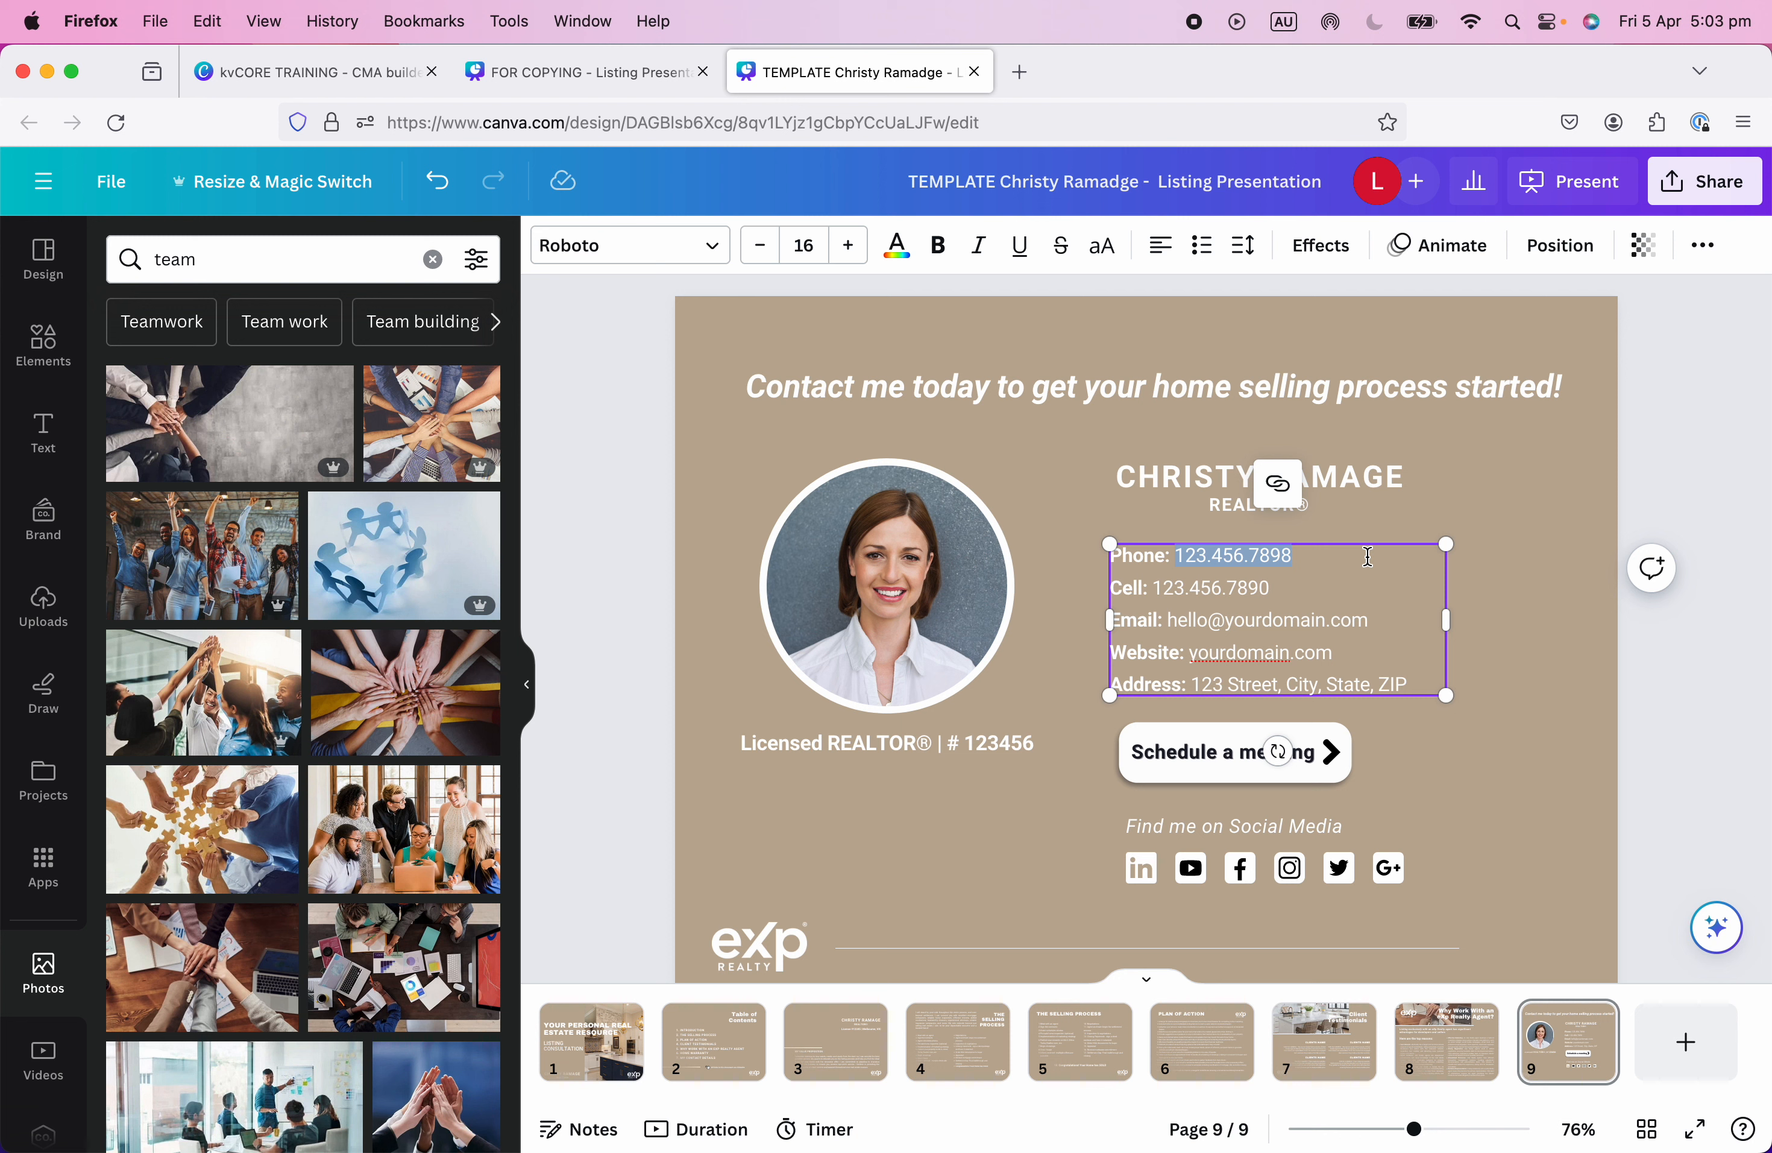
type("987.098.0098")
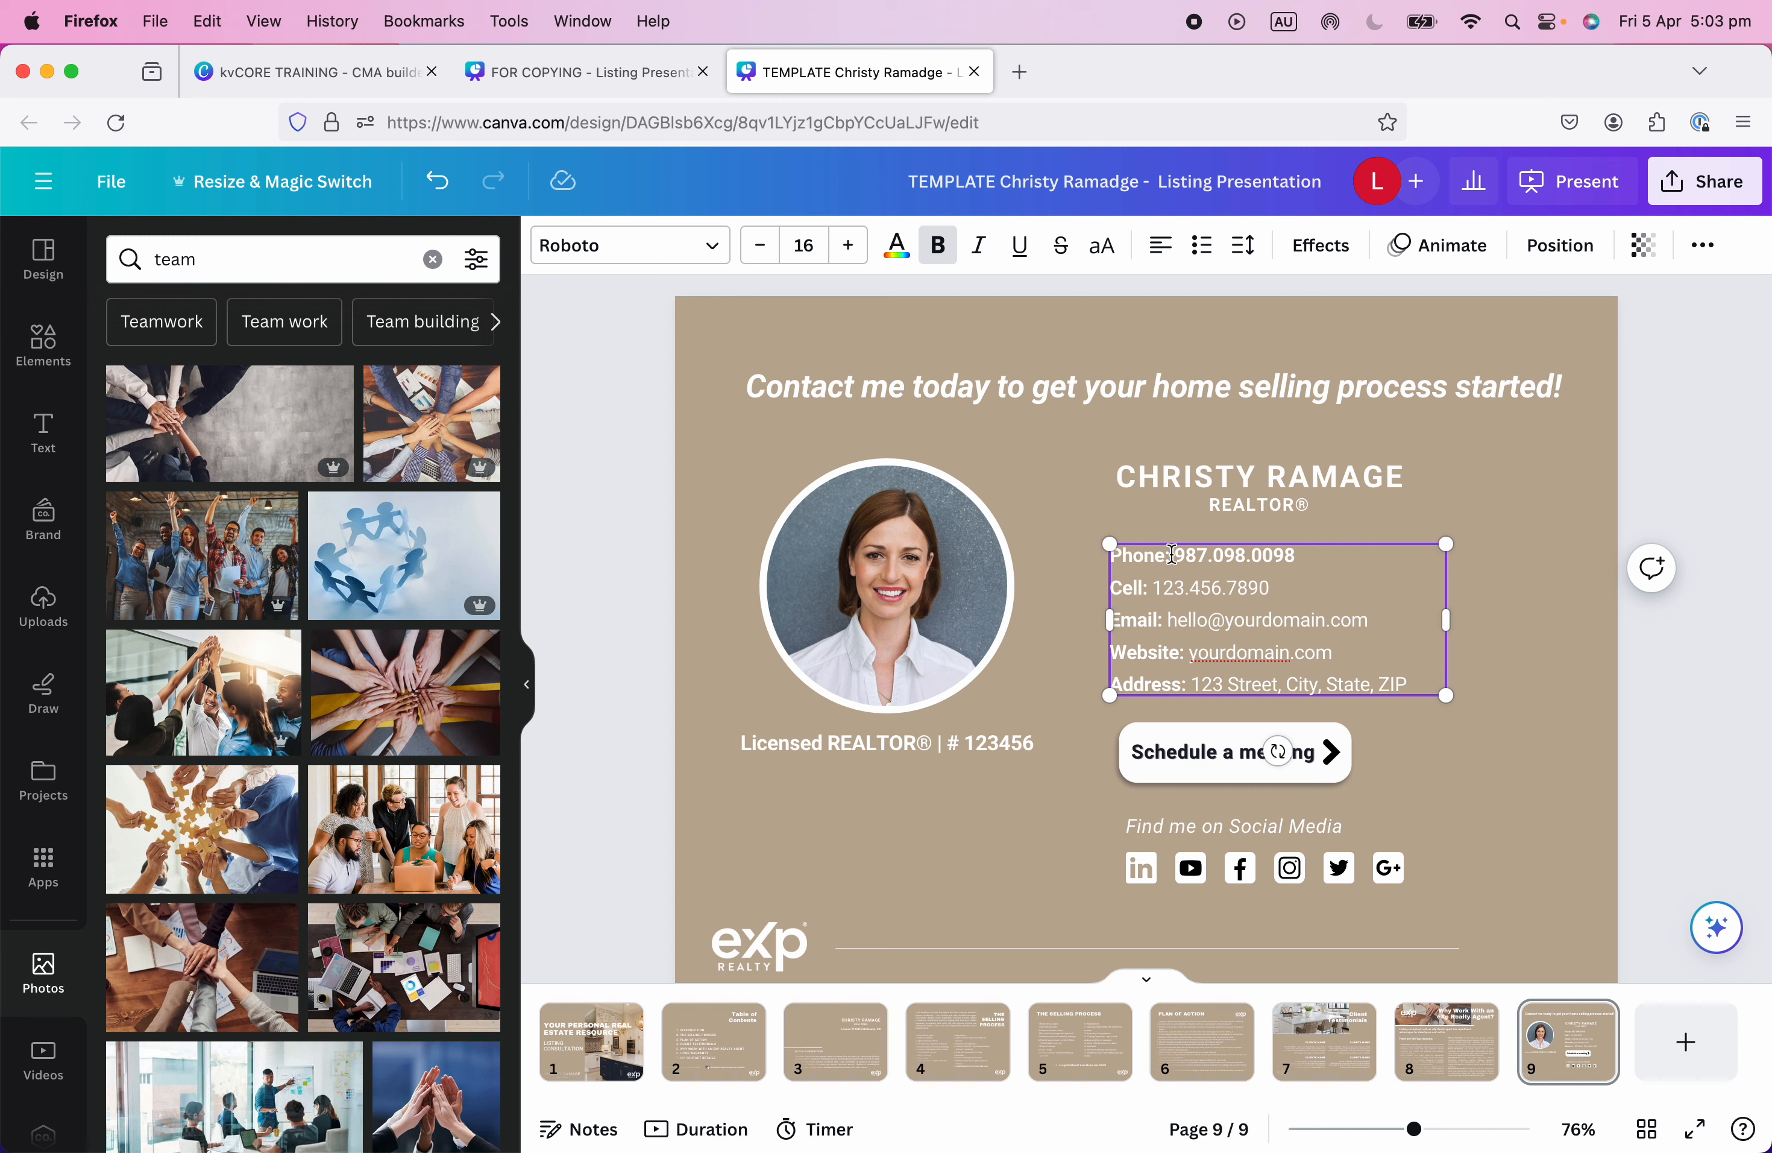
left_click_drag(1176, 556, 1296, 555)
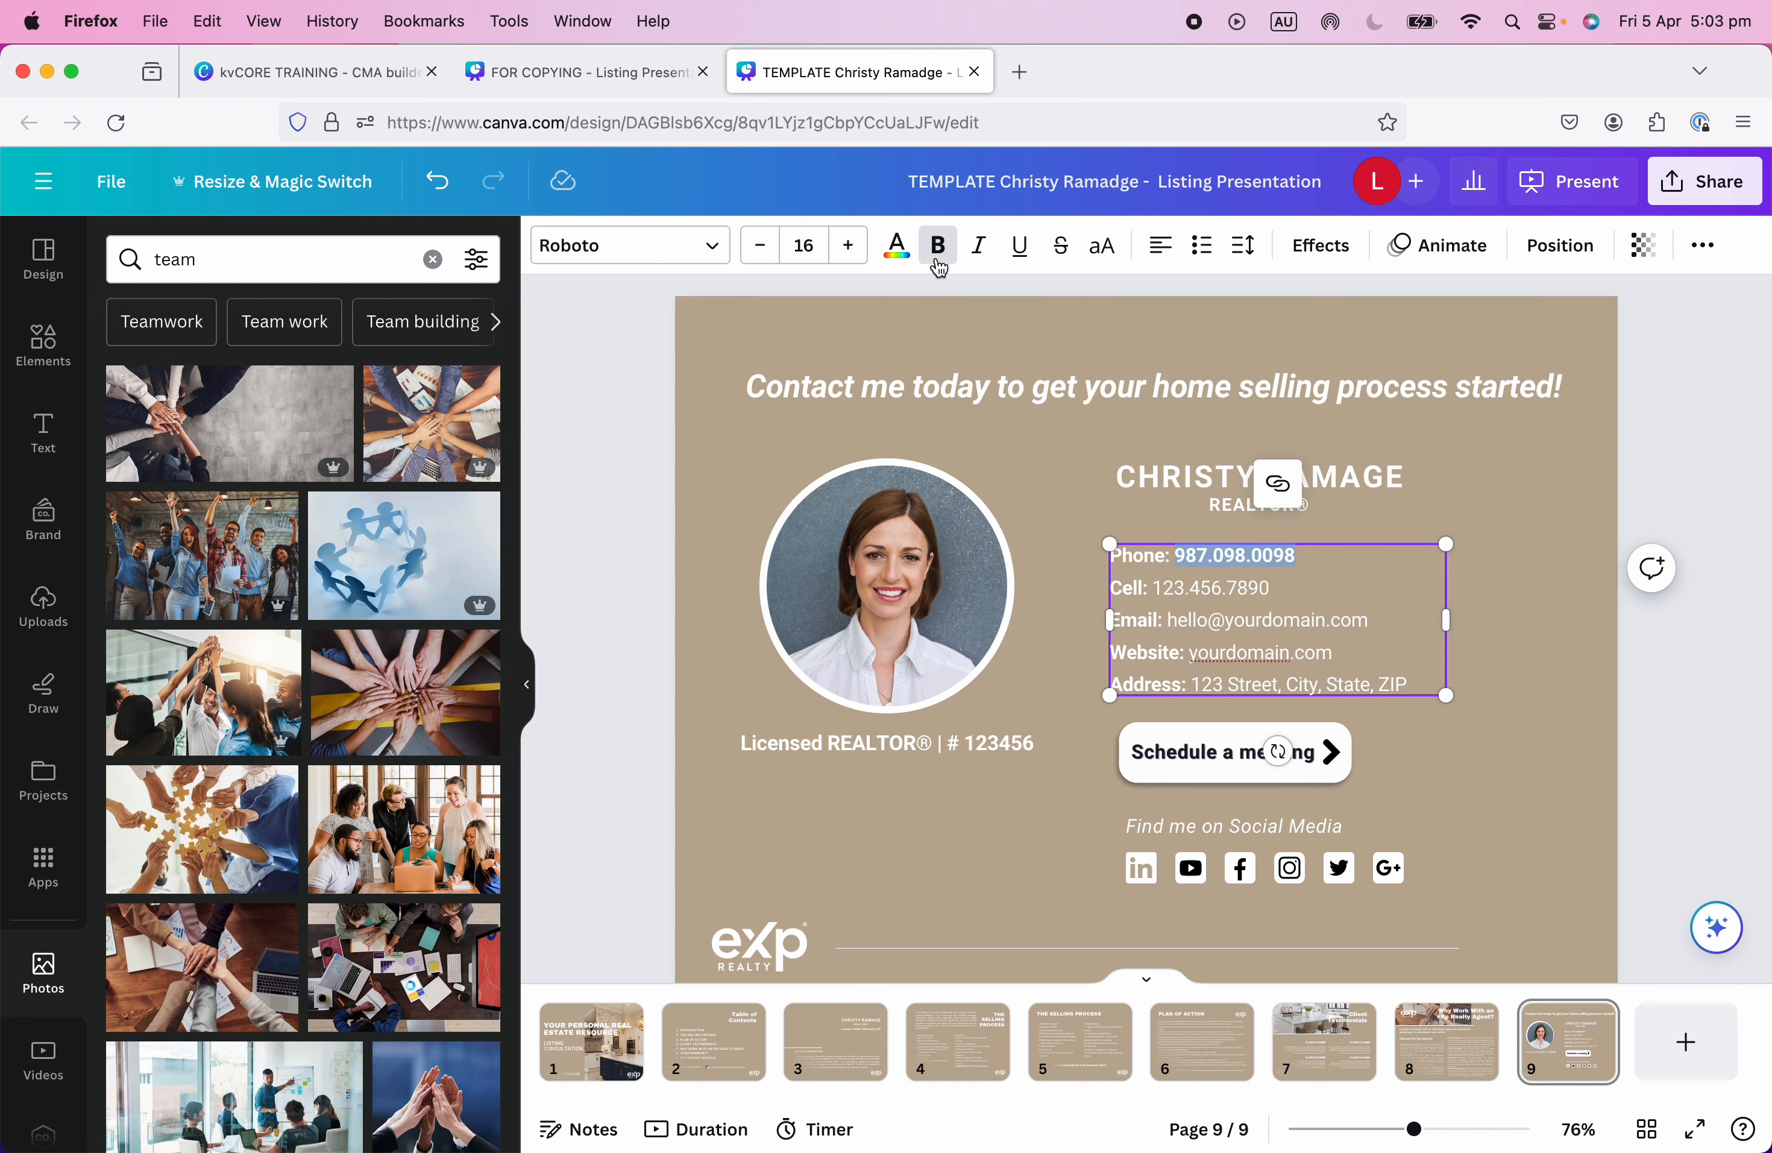
left_click(1385, 589)
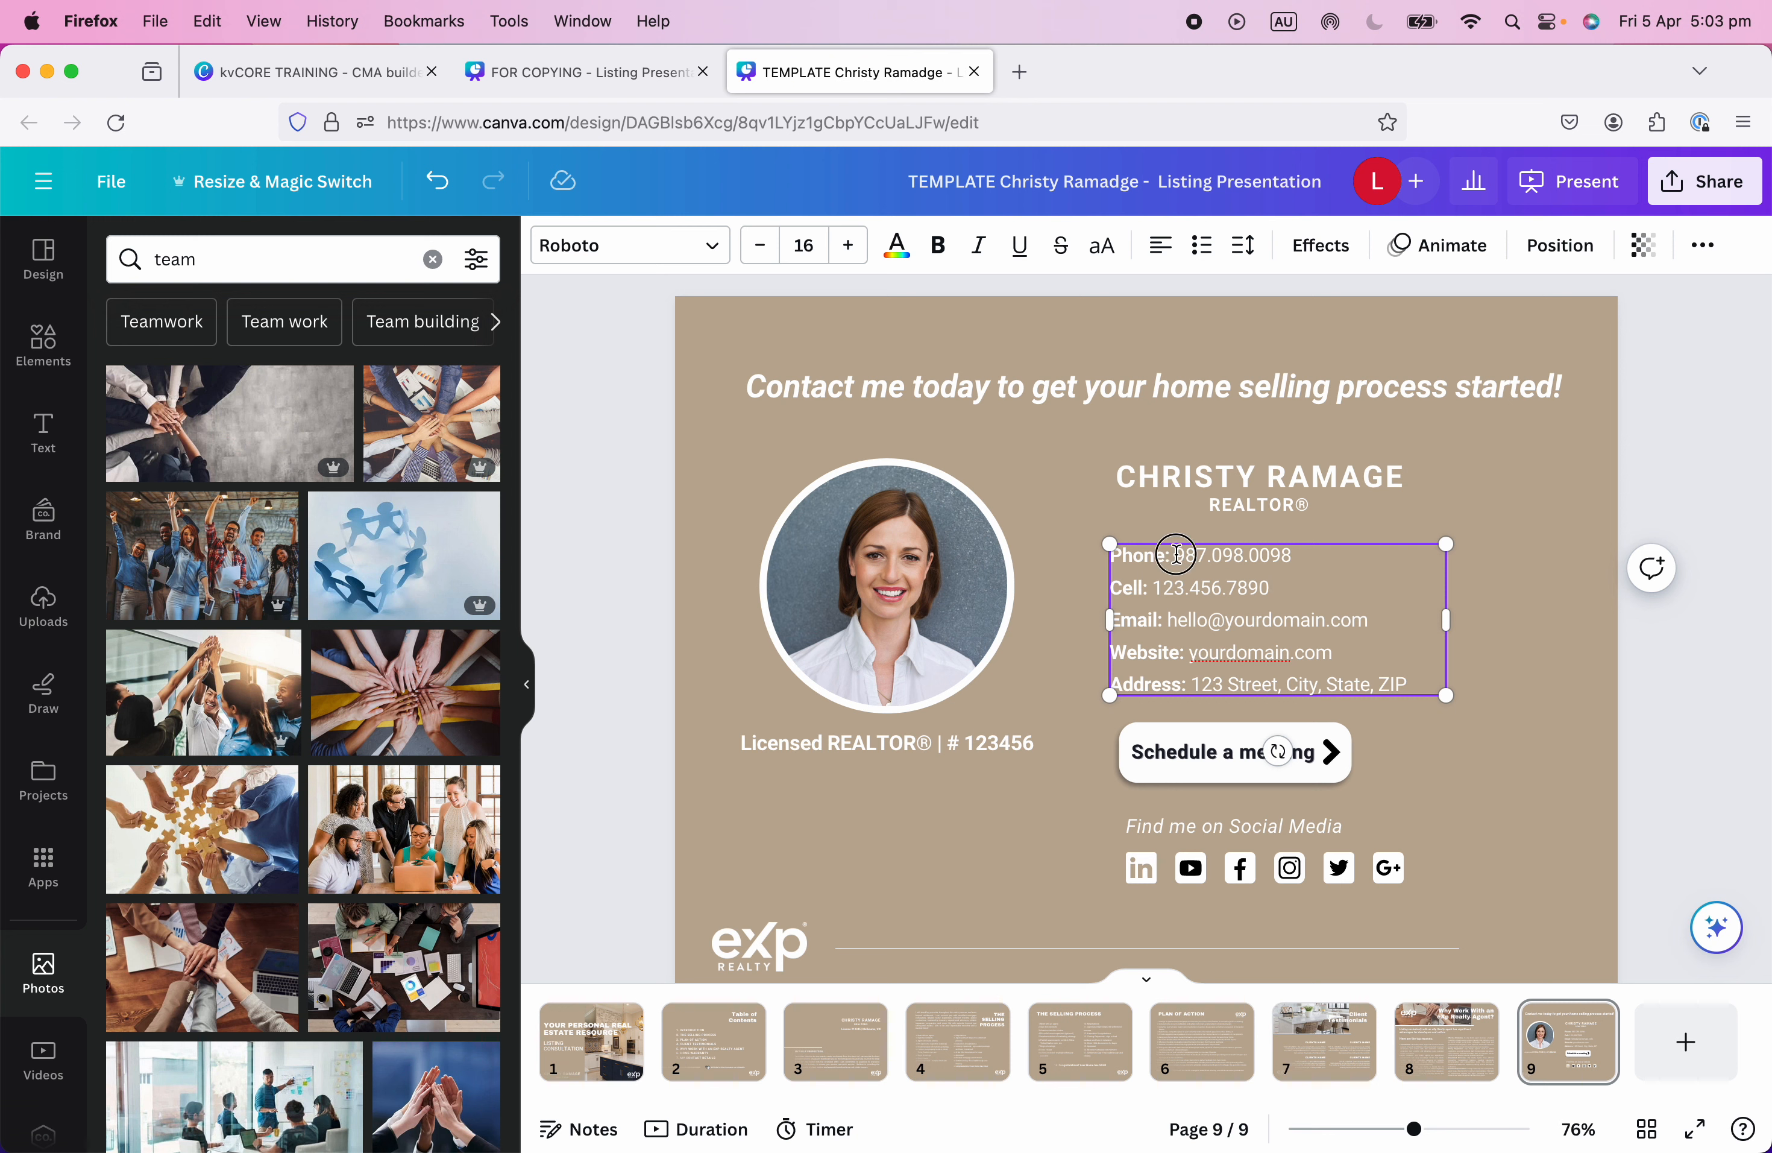
Link the phone number with a tel: address of that number.
left_click_drag(1176, 554, 1307, 553)
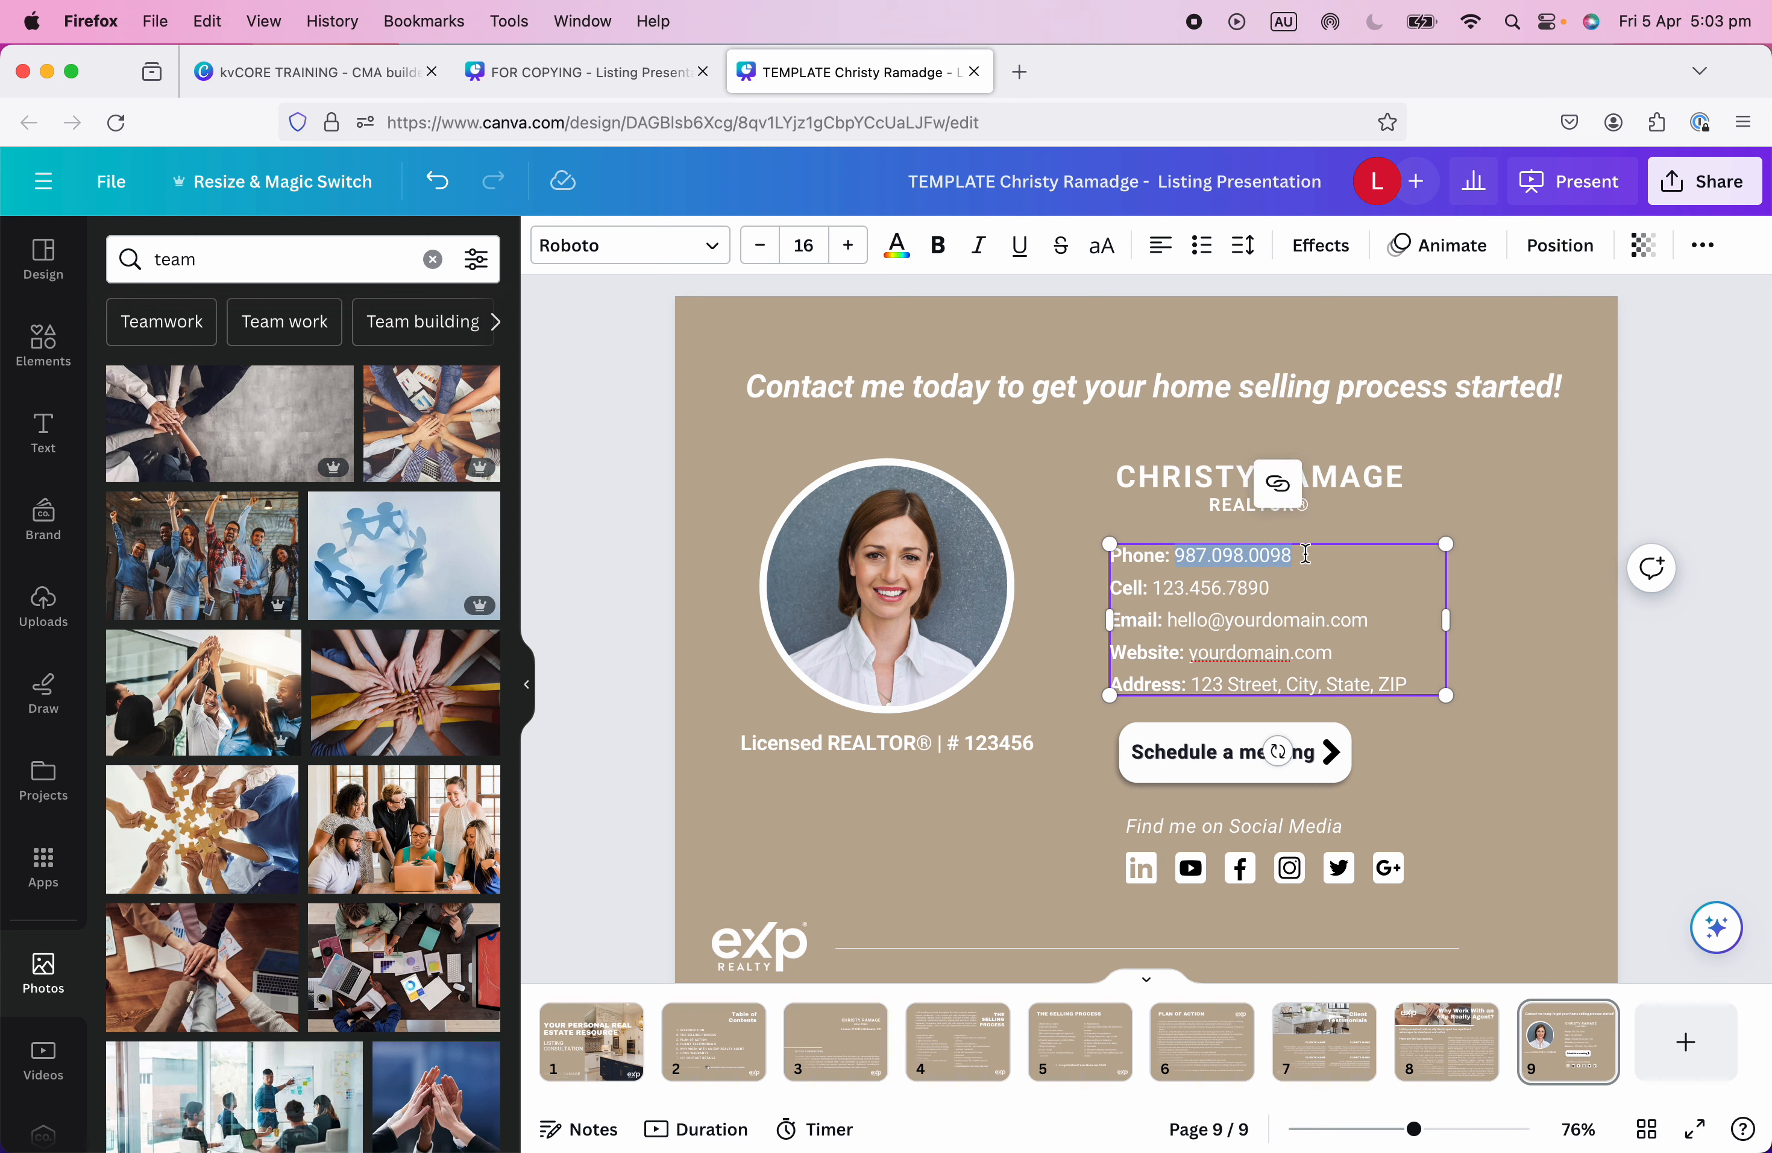
left_click(1285, 487)
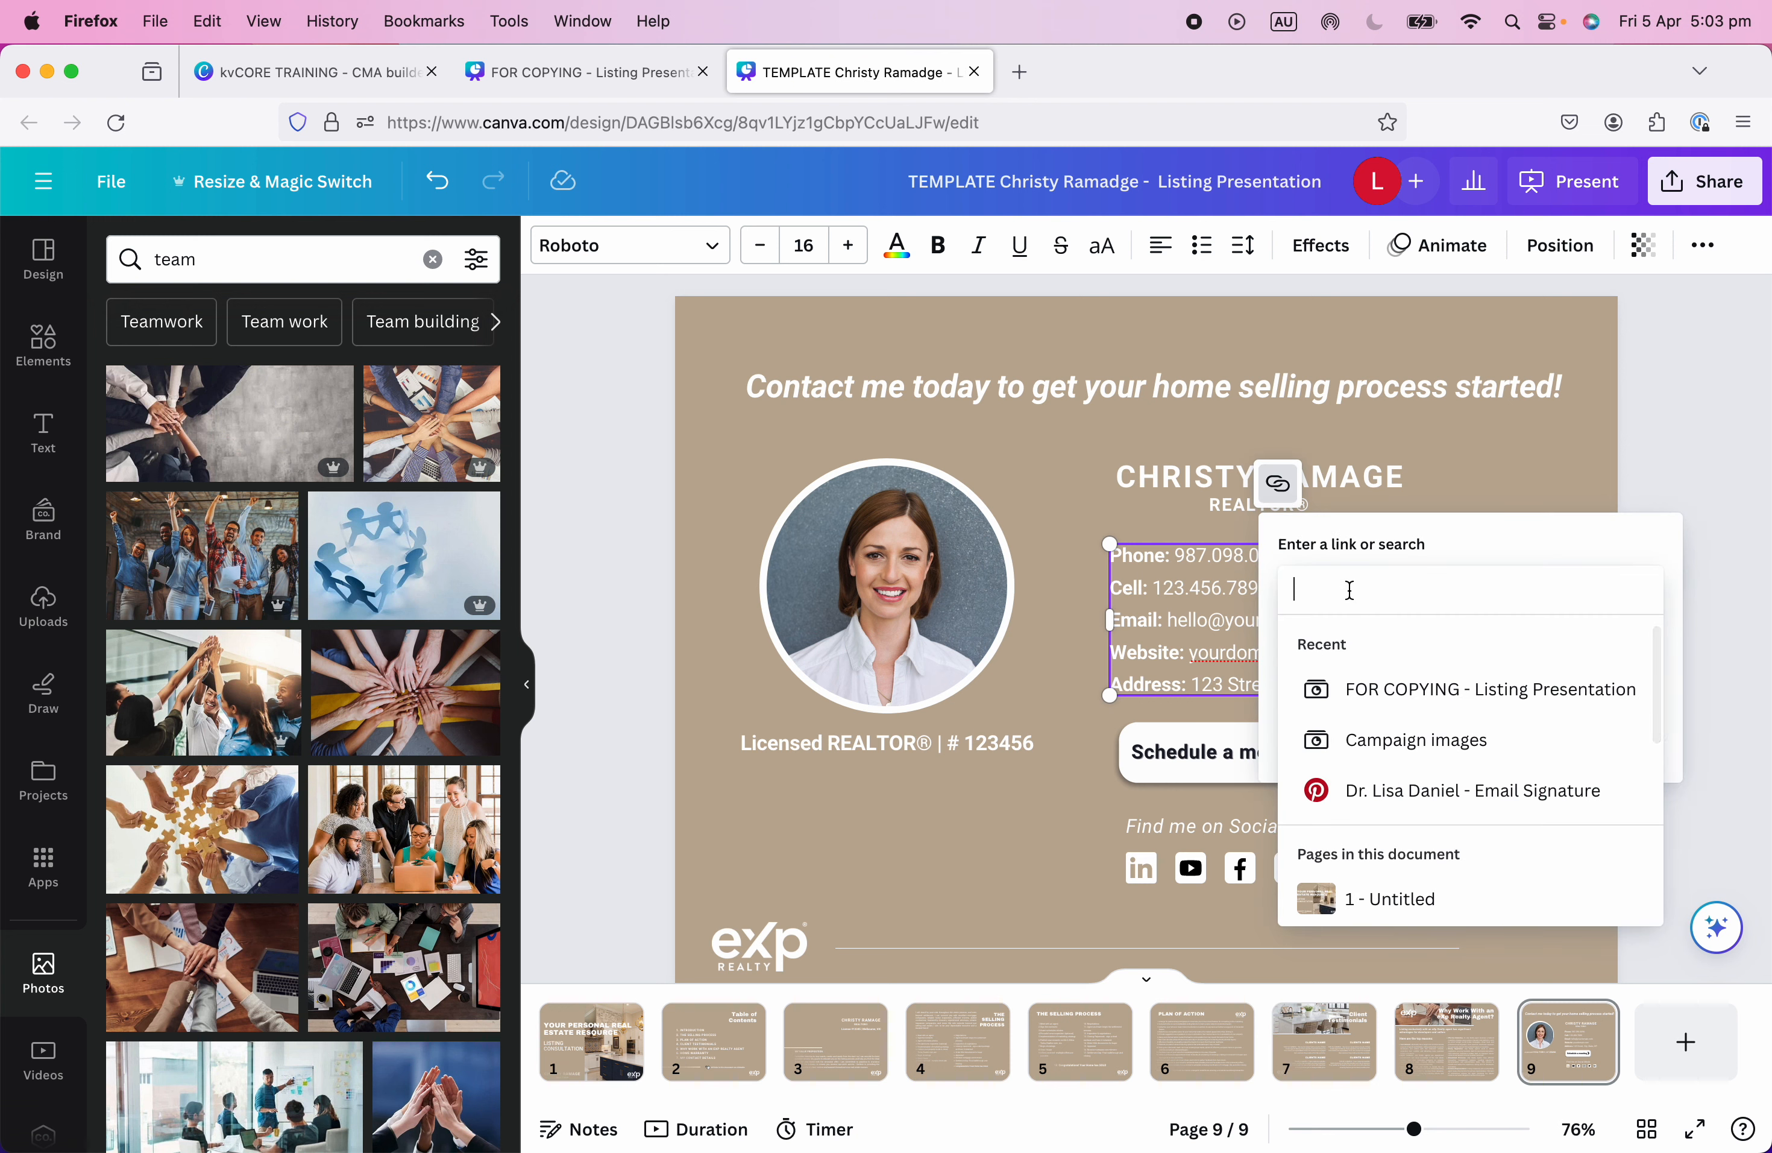
type("tel:")
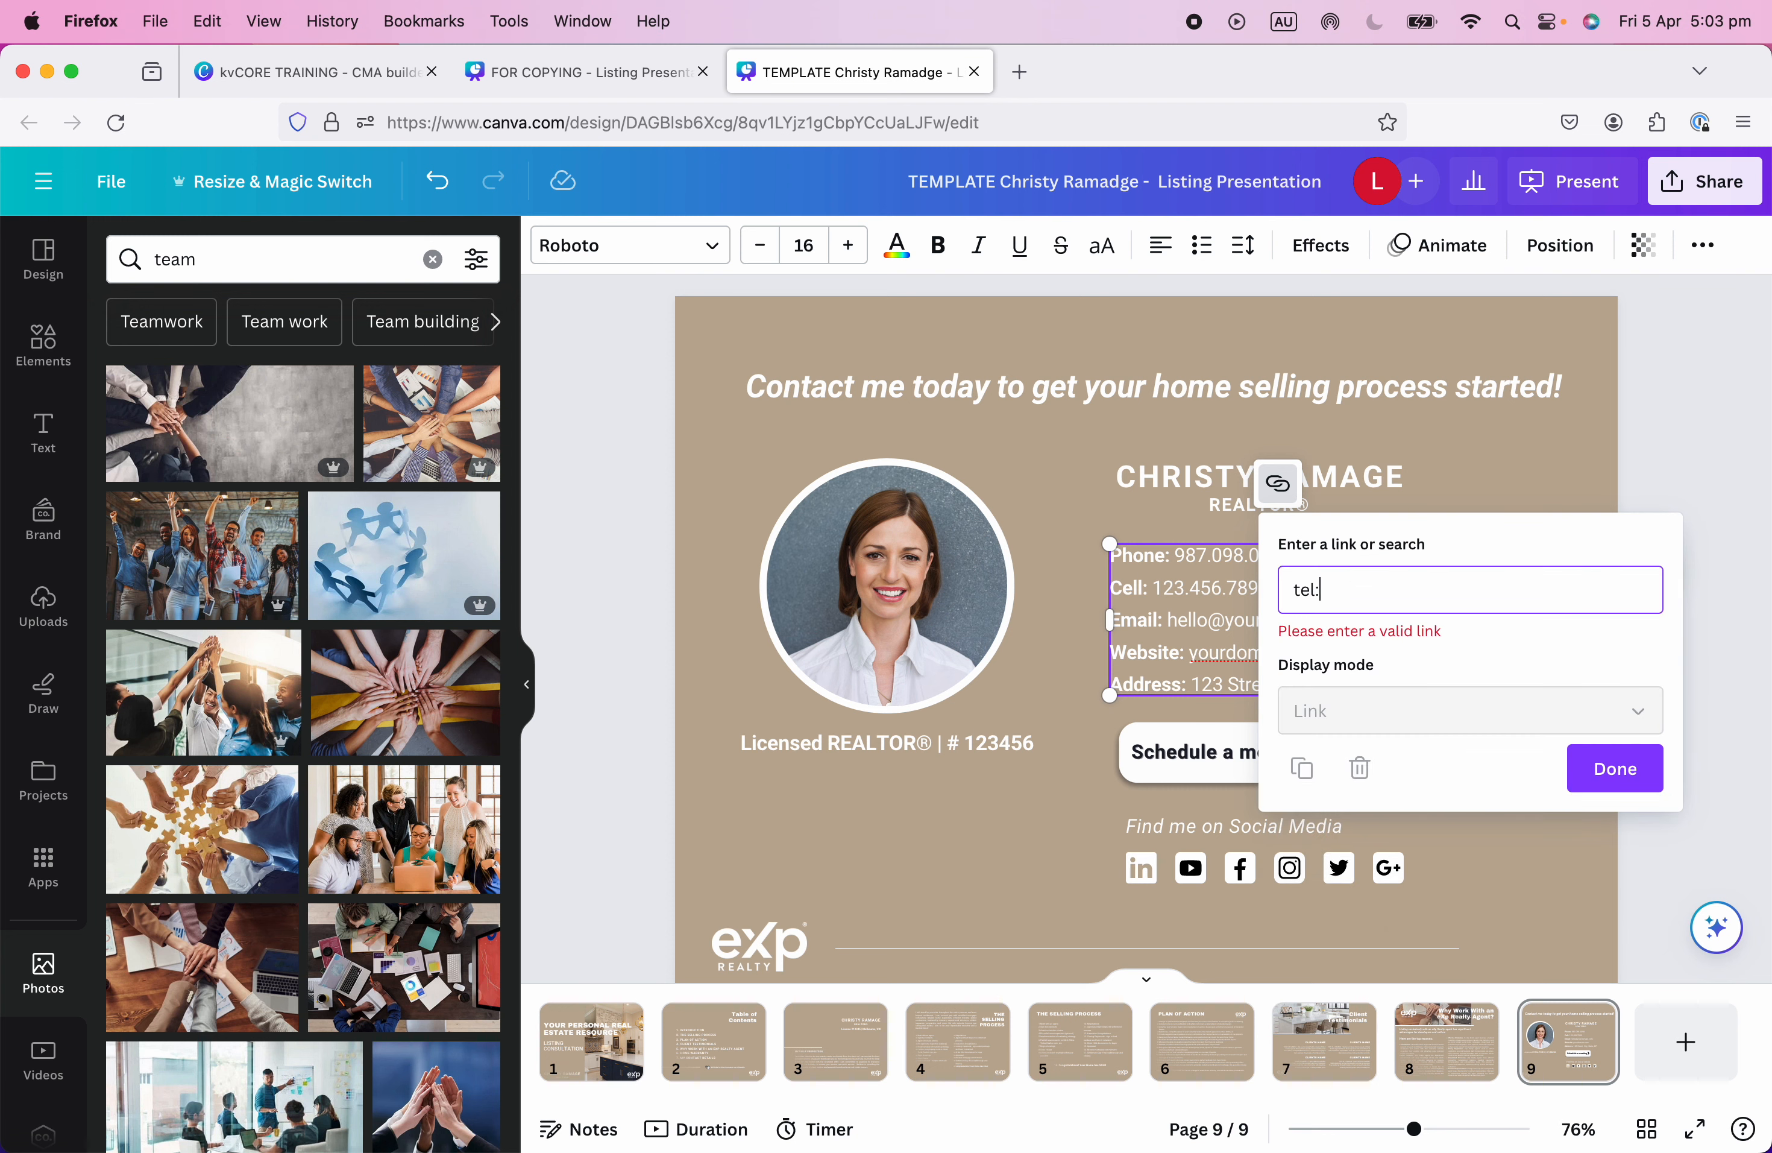
type("Christy Ramage realtor®")
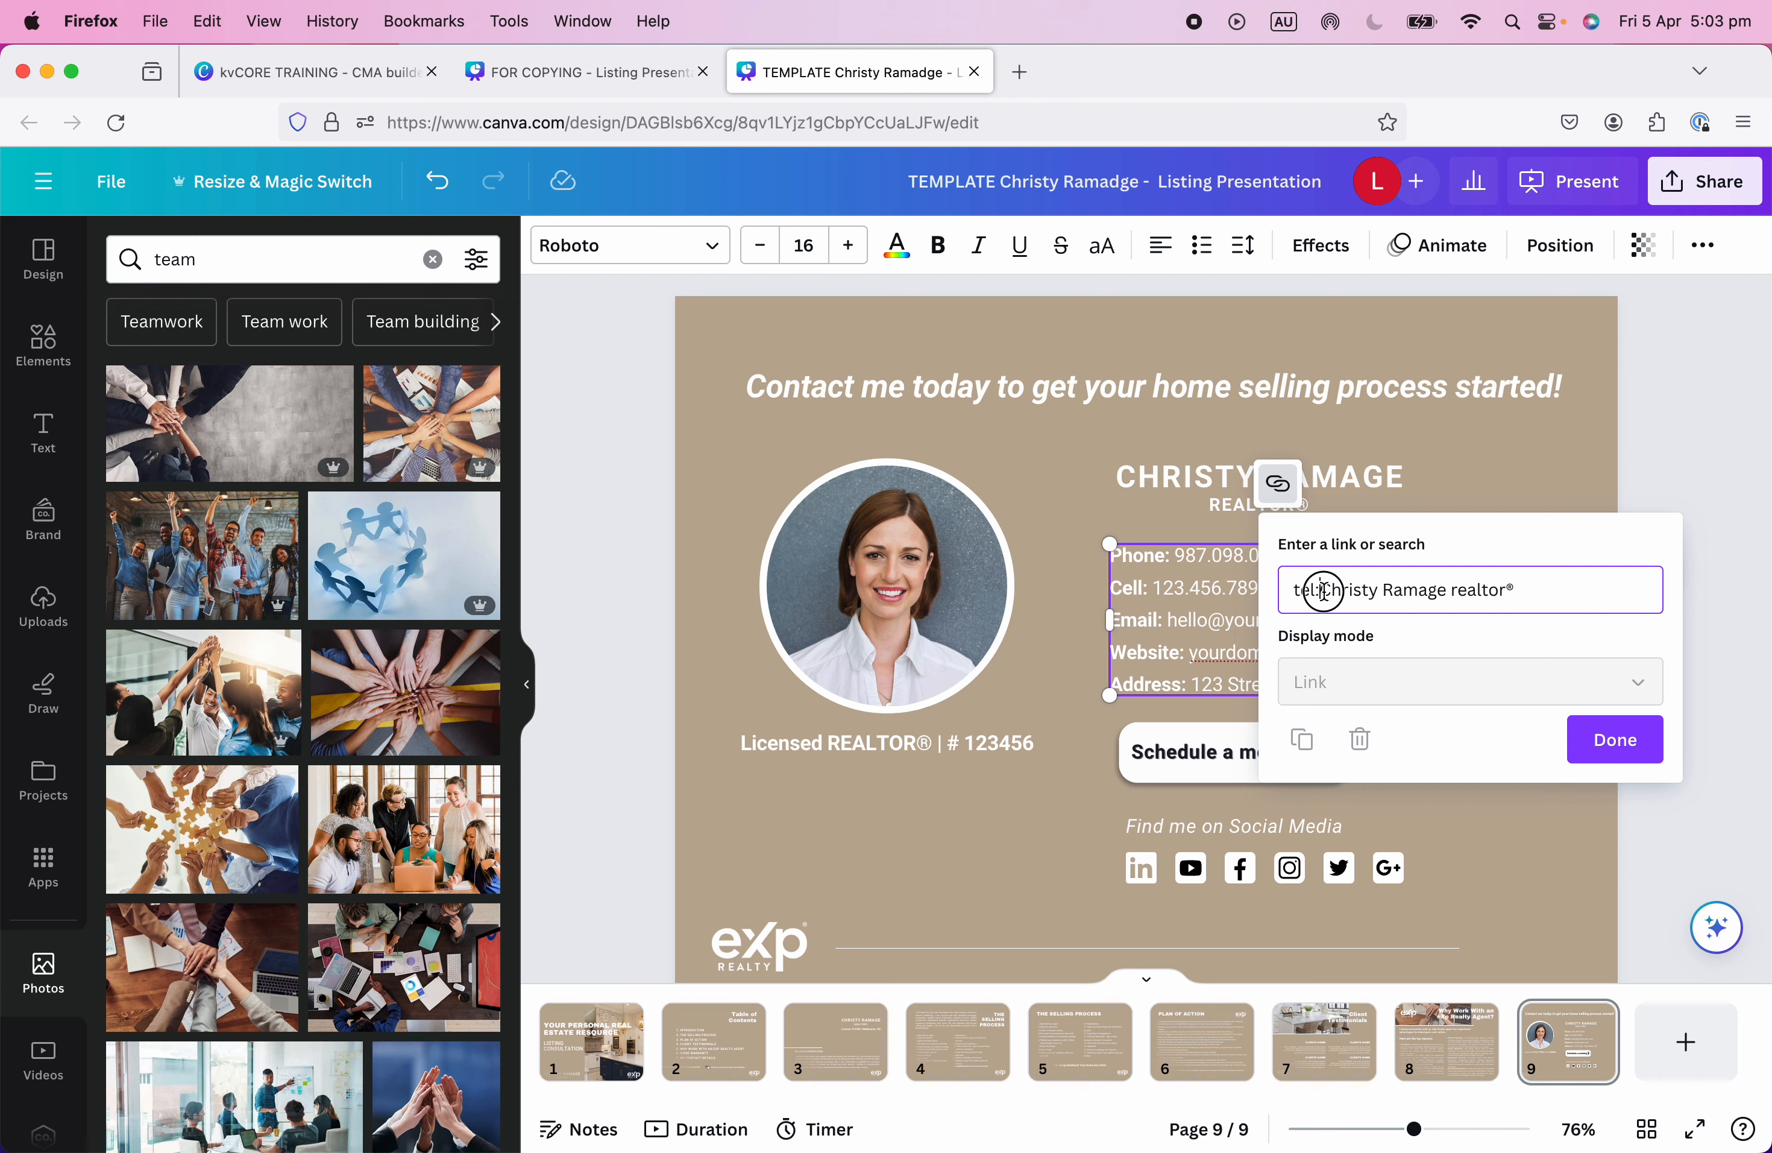
left_click_drag(1321, 591, 1551, 595)
key("BackSpace")
type("987.009.0090")
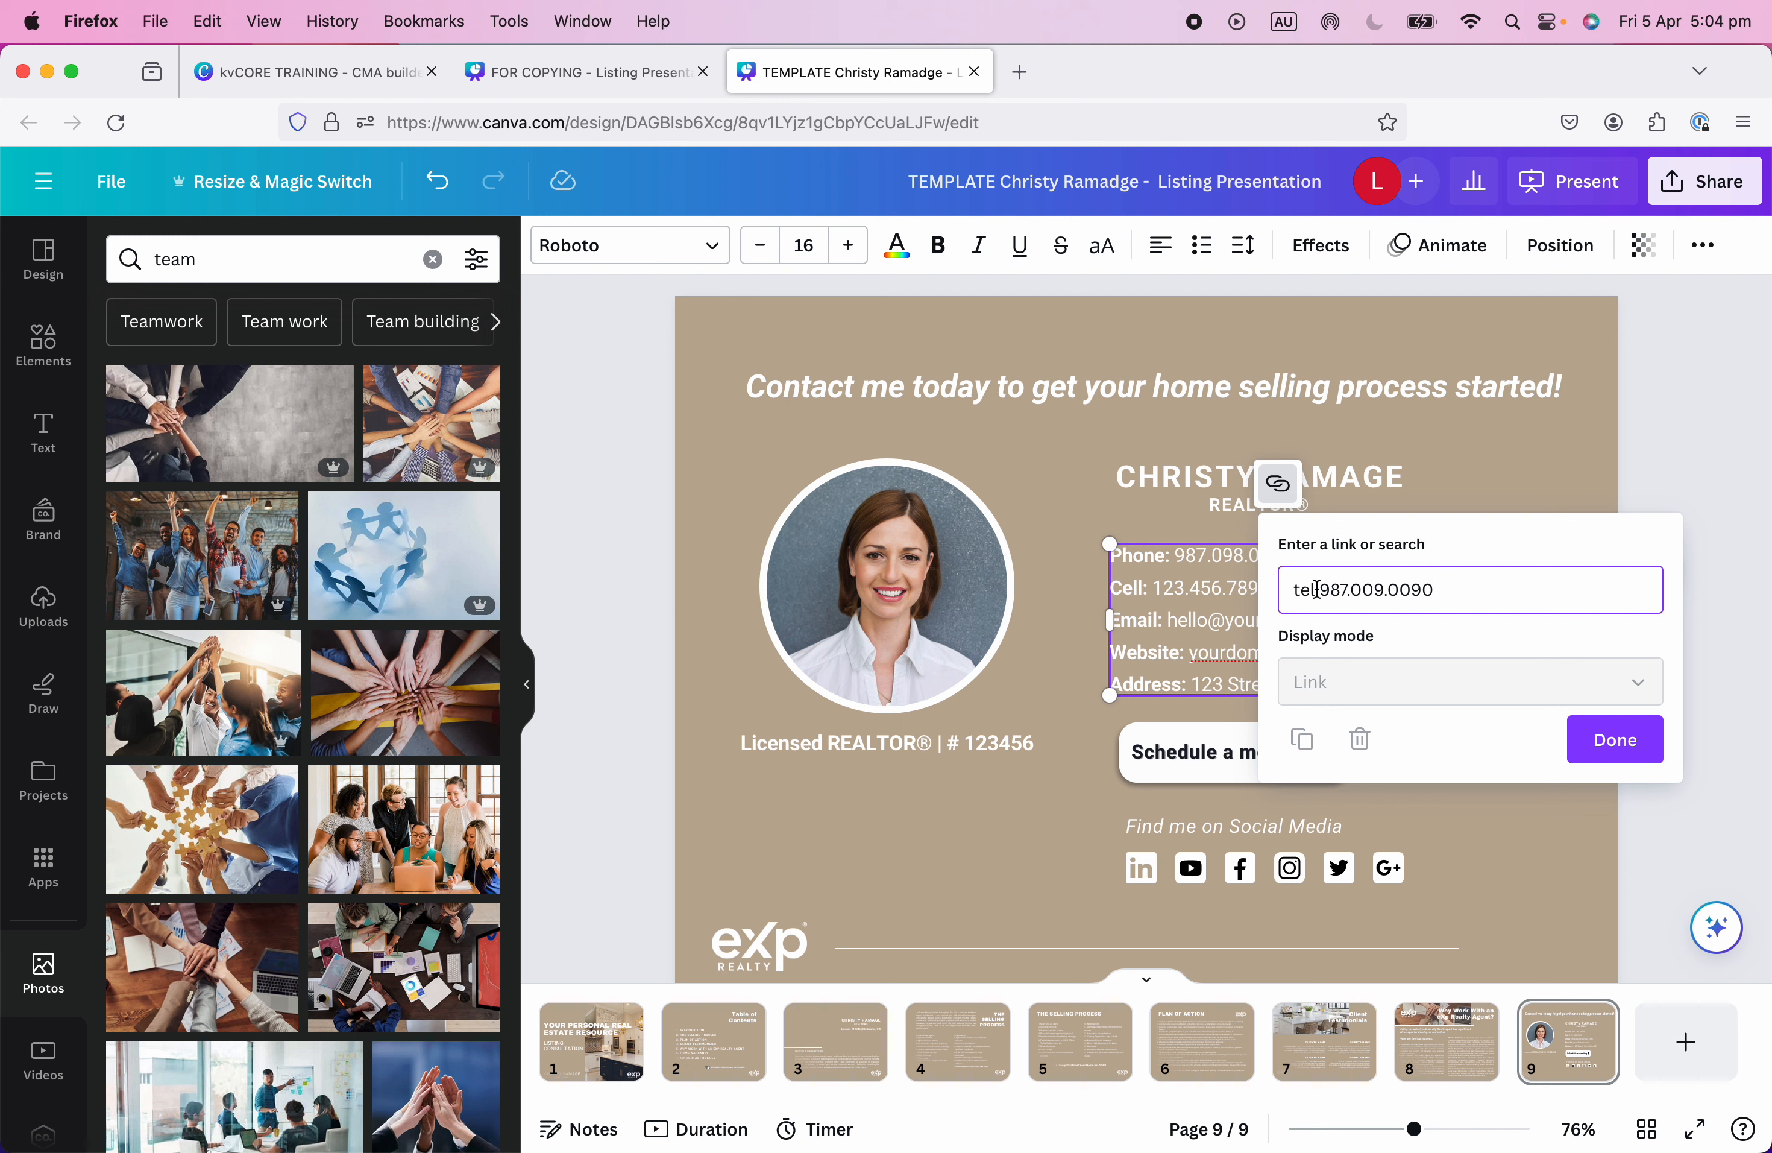
left_click_drag(1317, 591, 1286, 590)
left_click(1614, 740)
left_click(1695, 831)
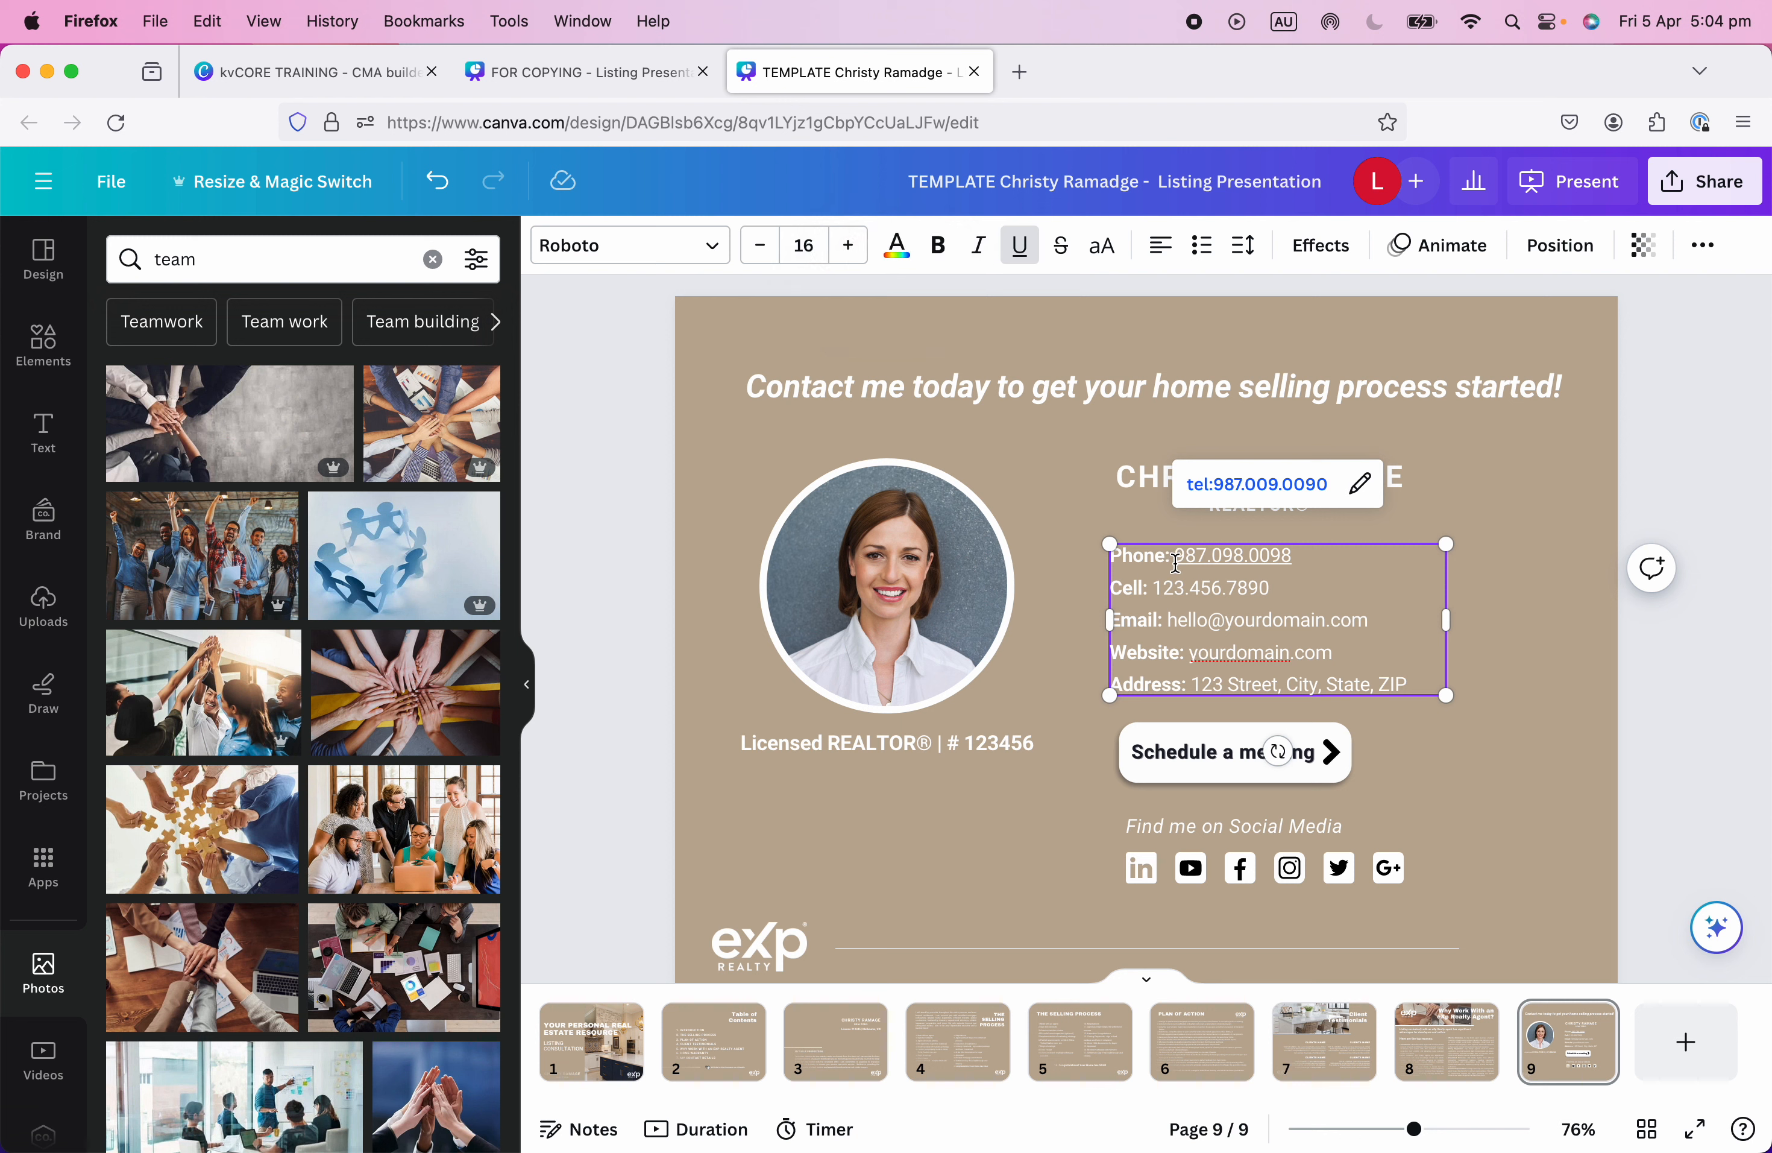
Remove the underline from the linked phone number.
left_click_drag(1183, 556, 1338, 561)
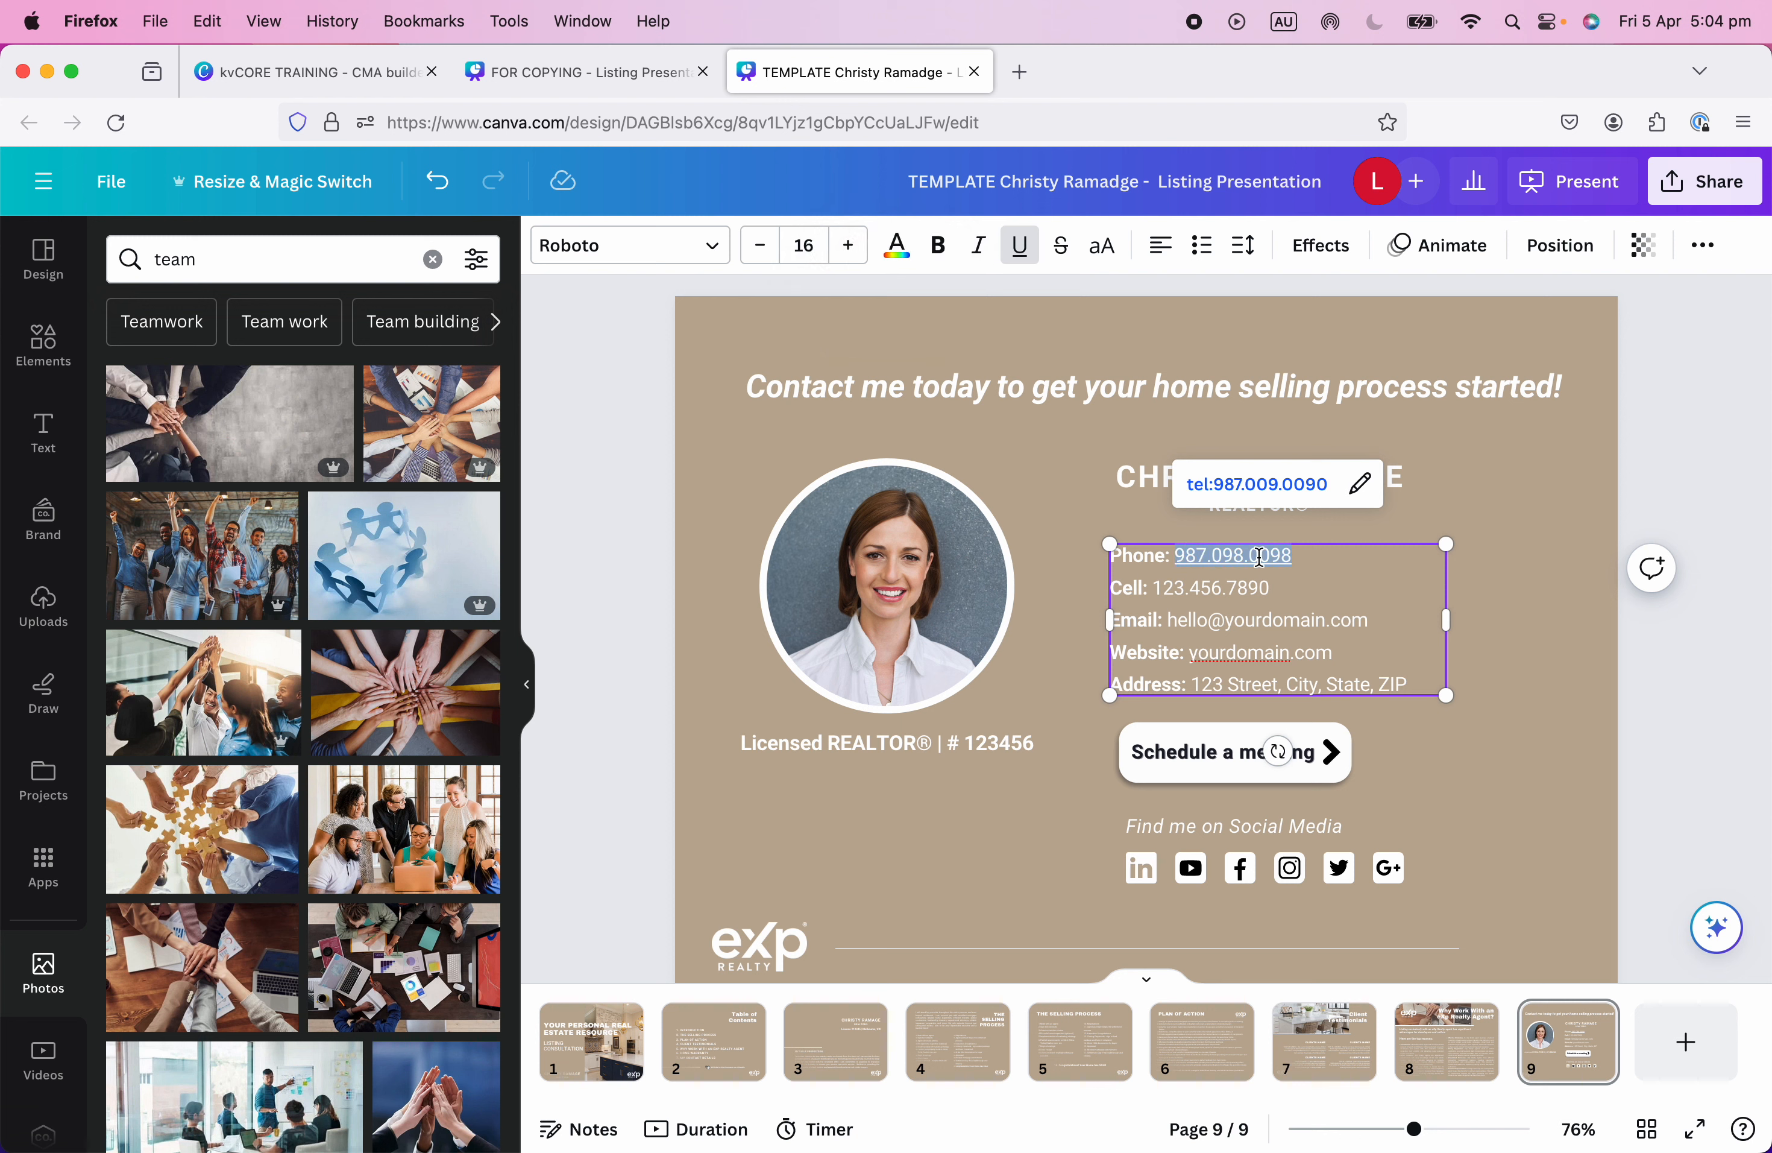
left_click(1020, 249)
left_click(1085, 538)
Highlight the Cell number and copy it.
left_click(1147, 585)
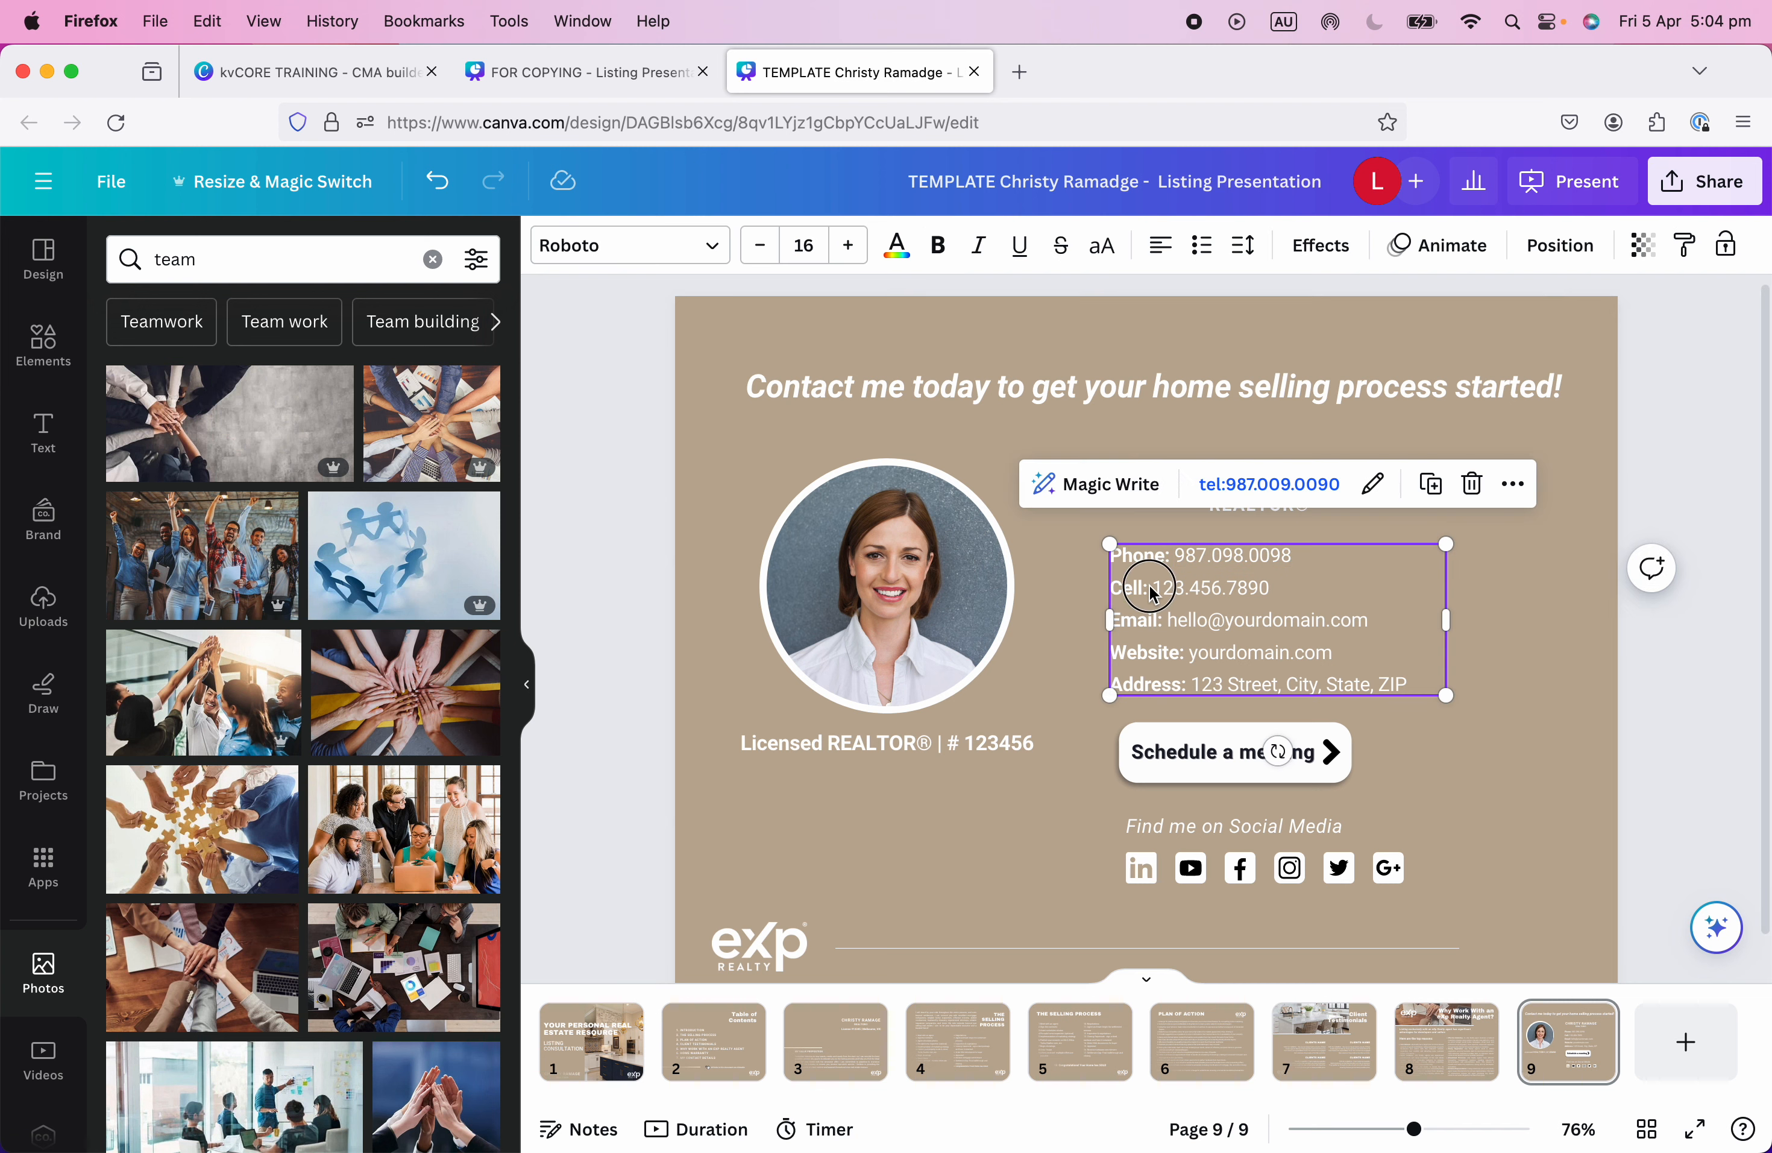
left_click(1154, 589)
left_click_drag(1154, 588, 1275, 592)
key("super+c")
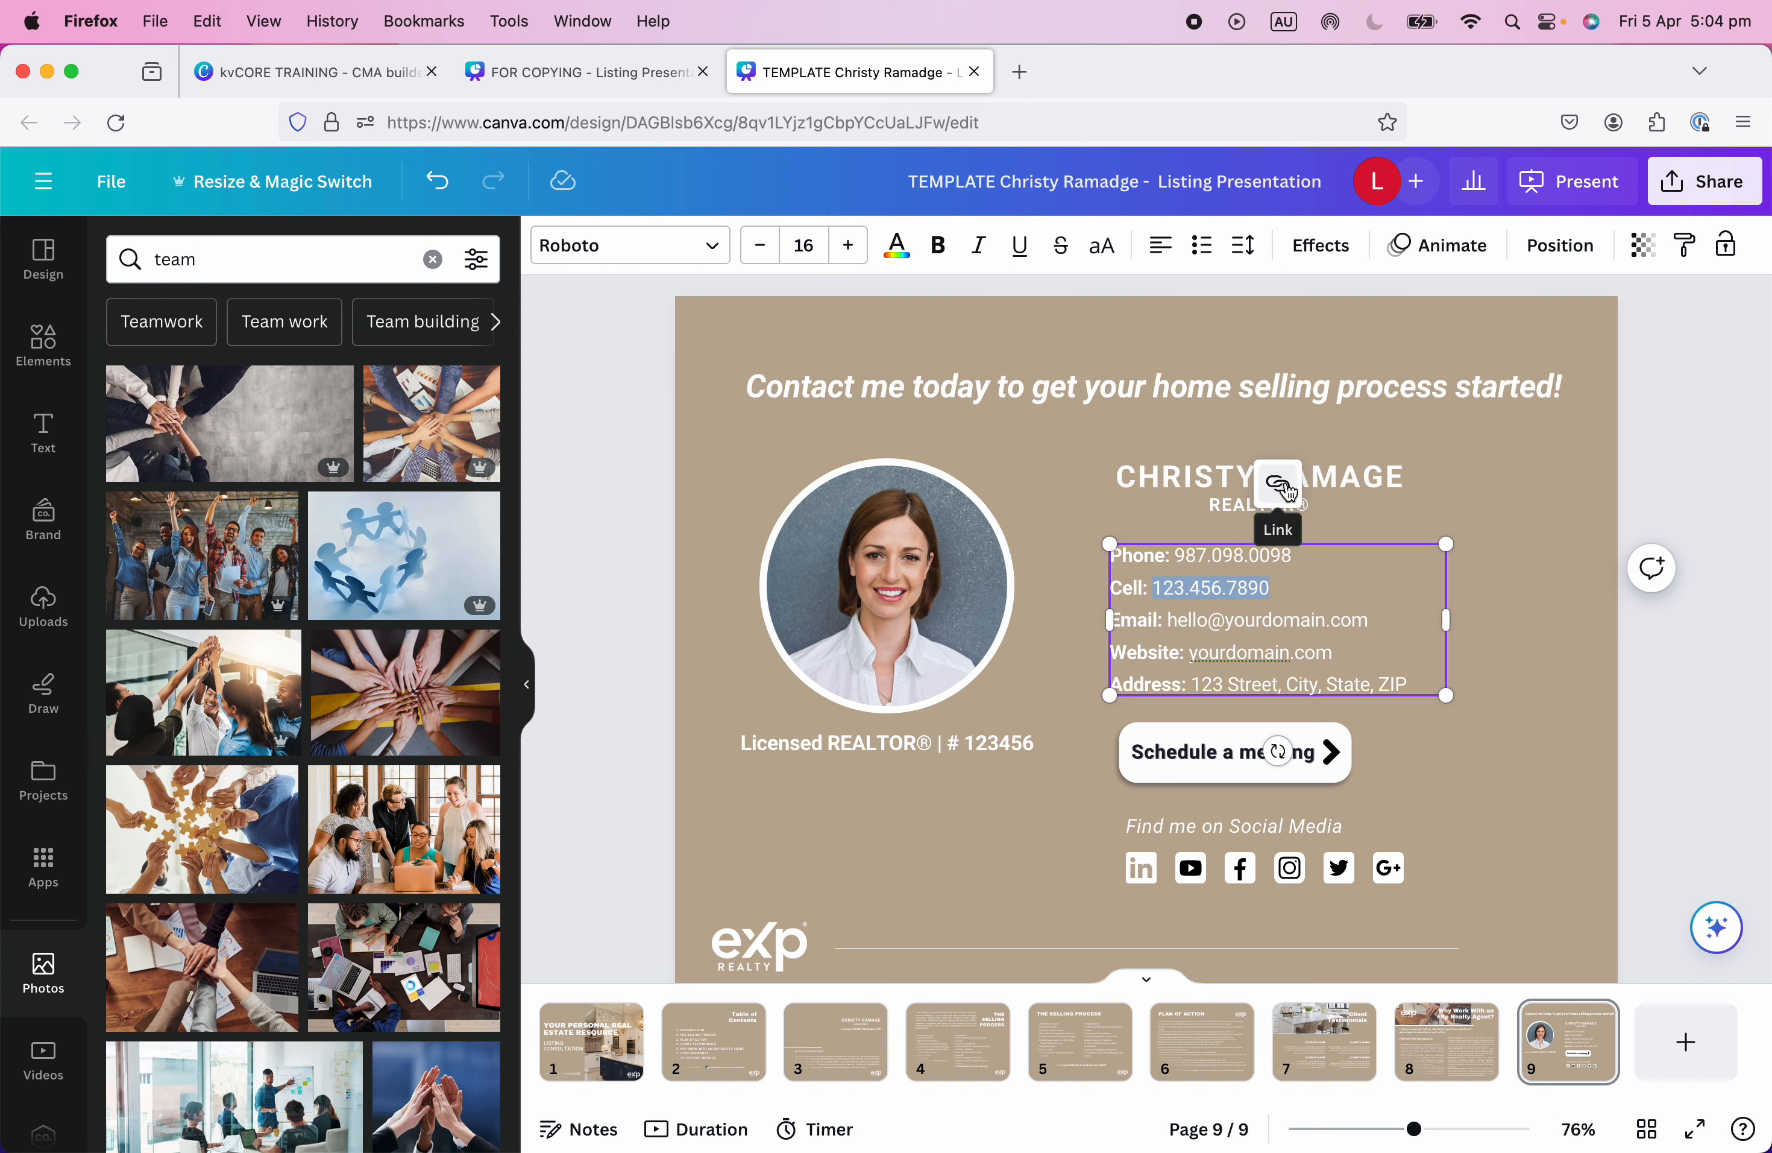
right_click(1186, 585)
right_click(1223, 592)
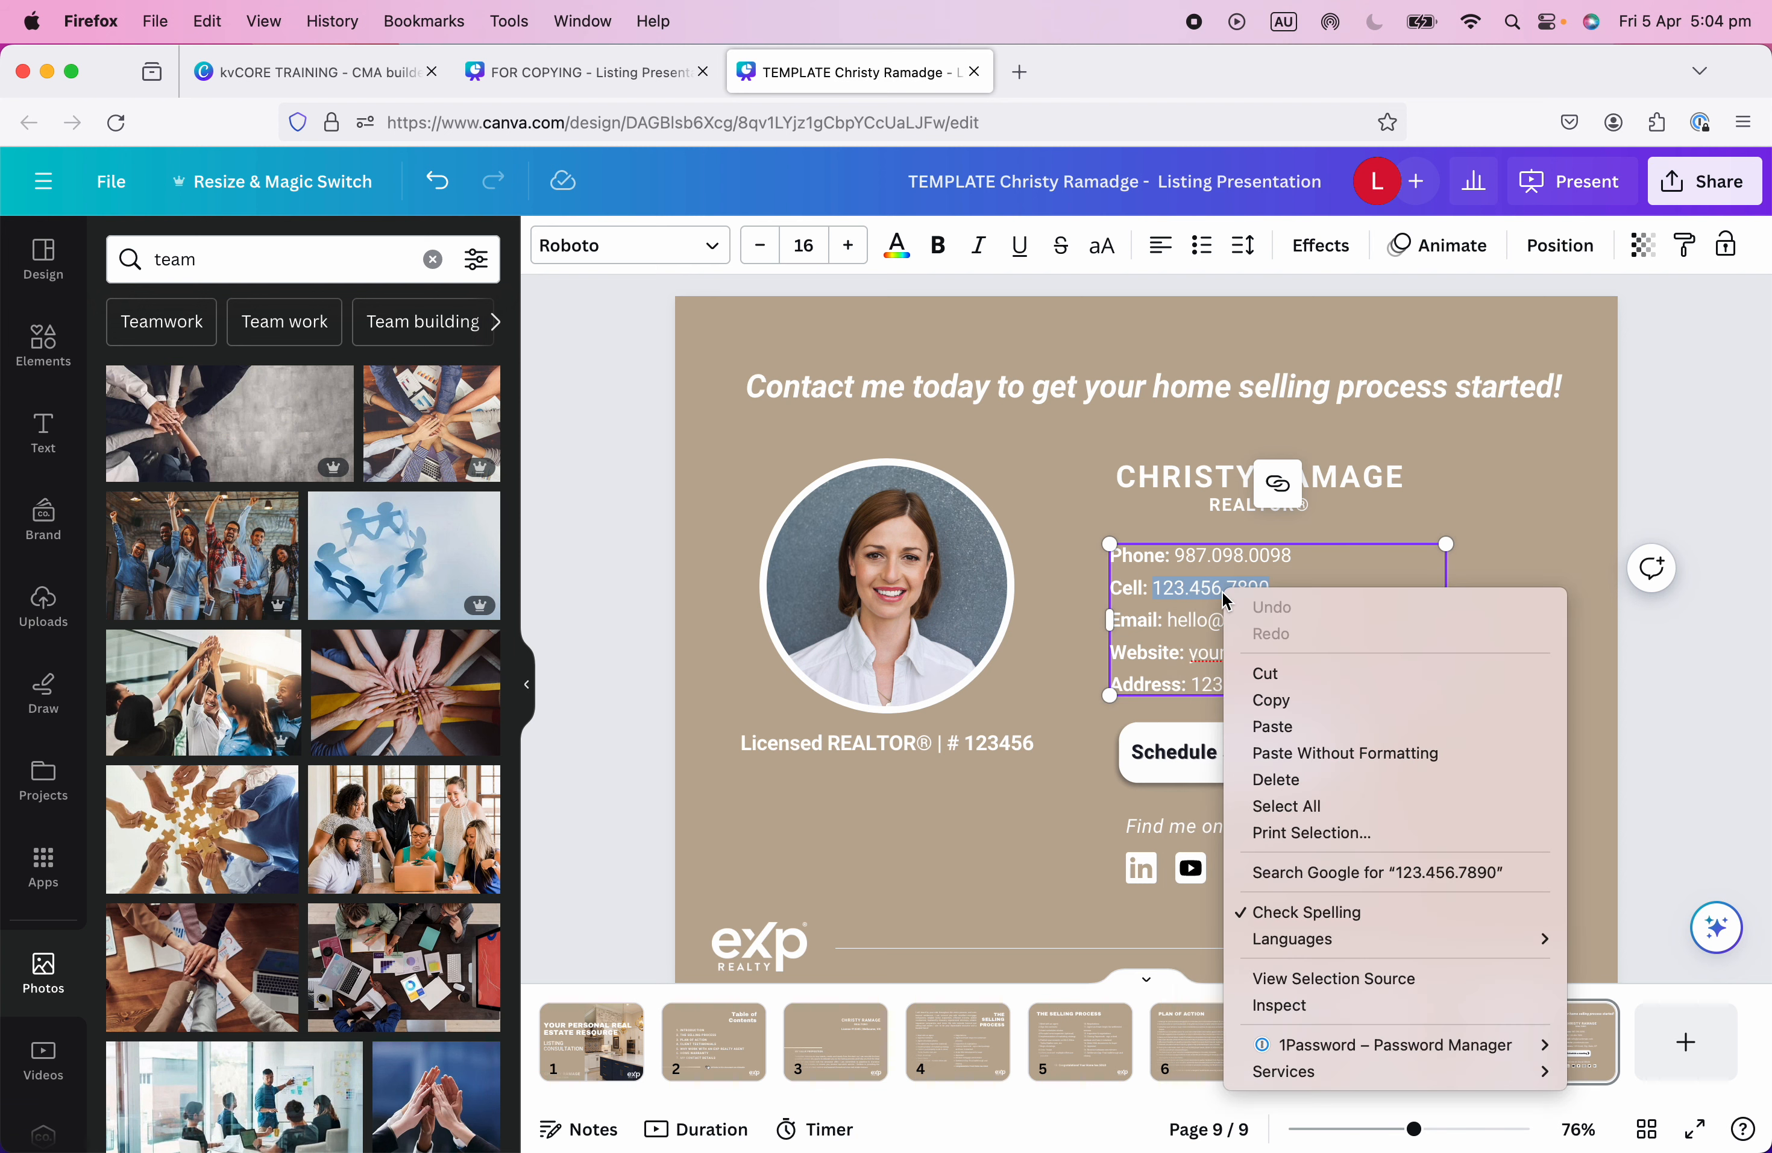
left_click(1186, 588)
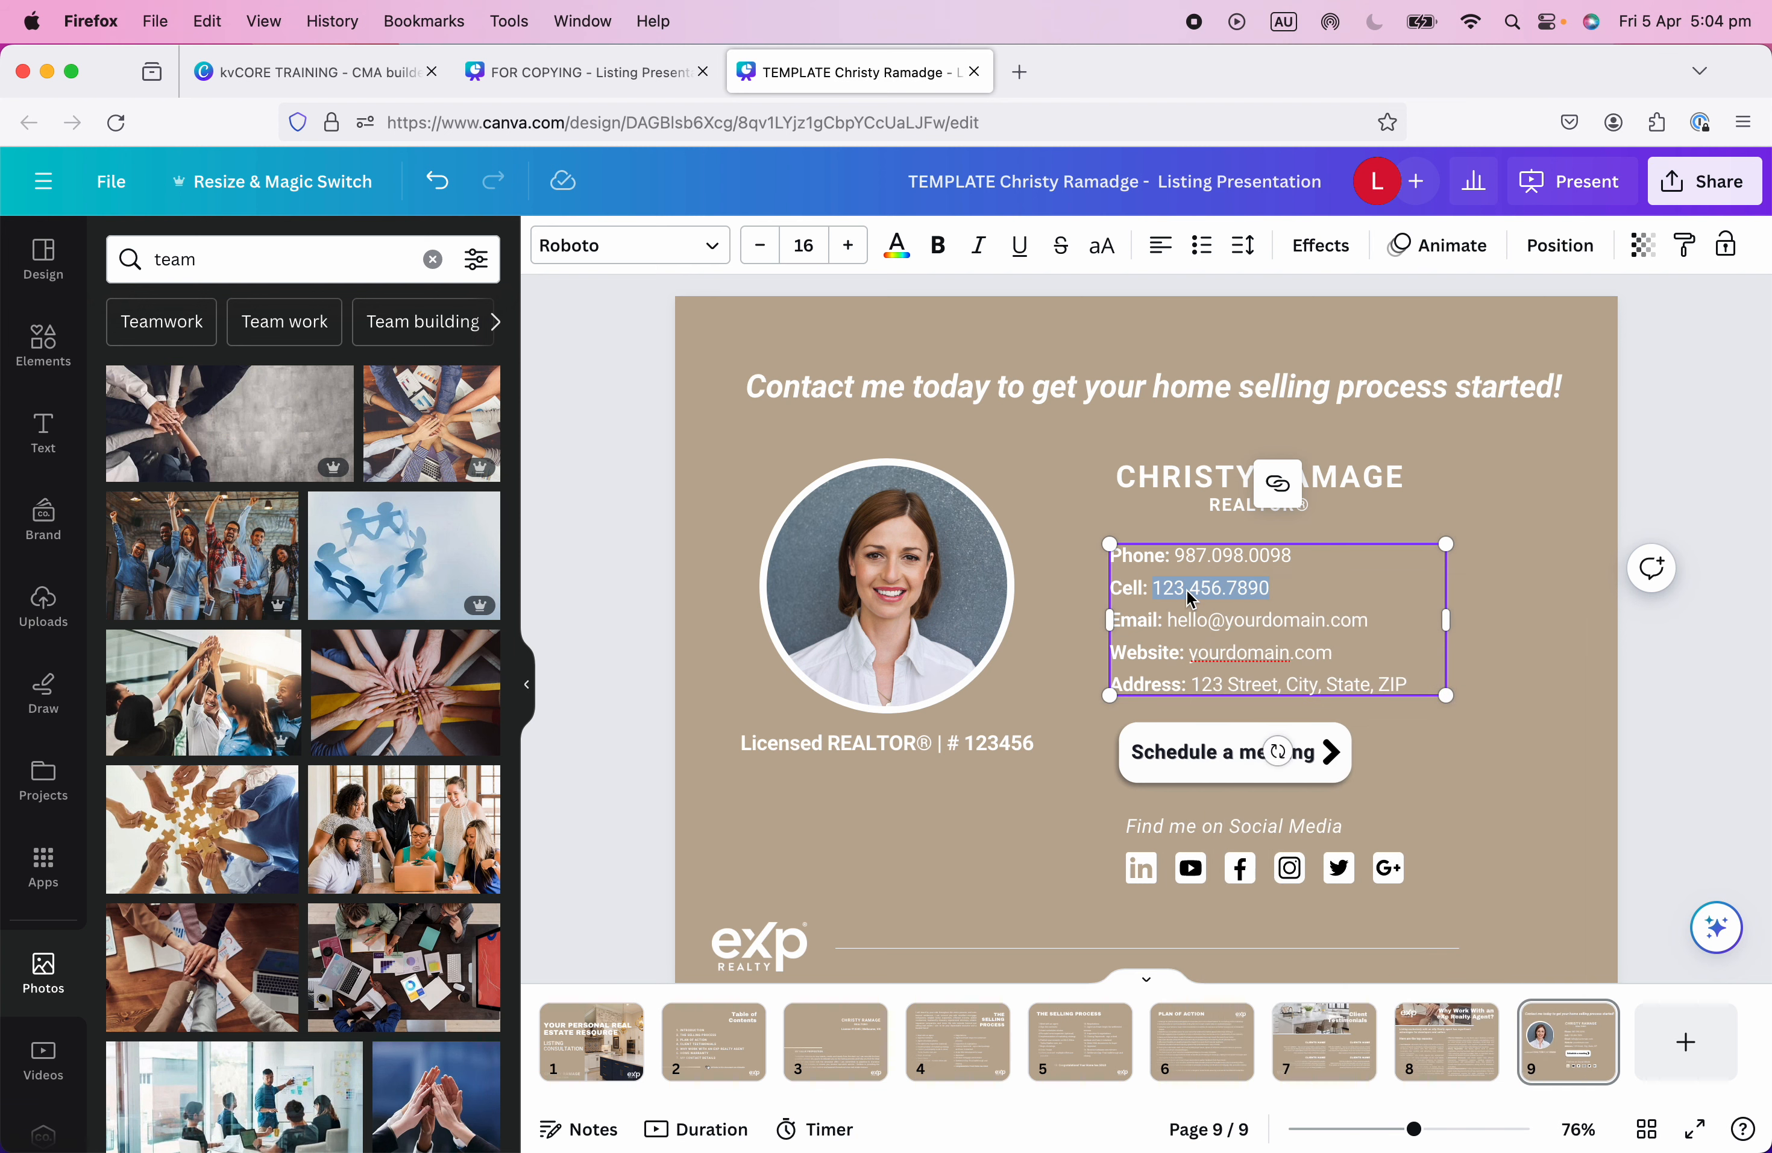
Link the Cell number to tel: followed by the copied number.
left_click(1279, 487)
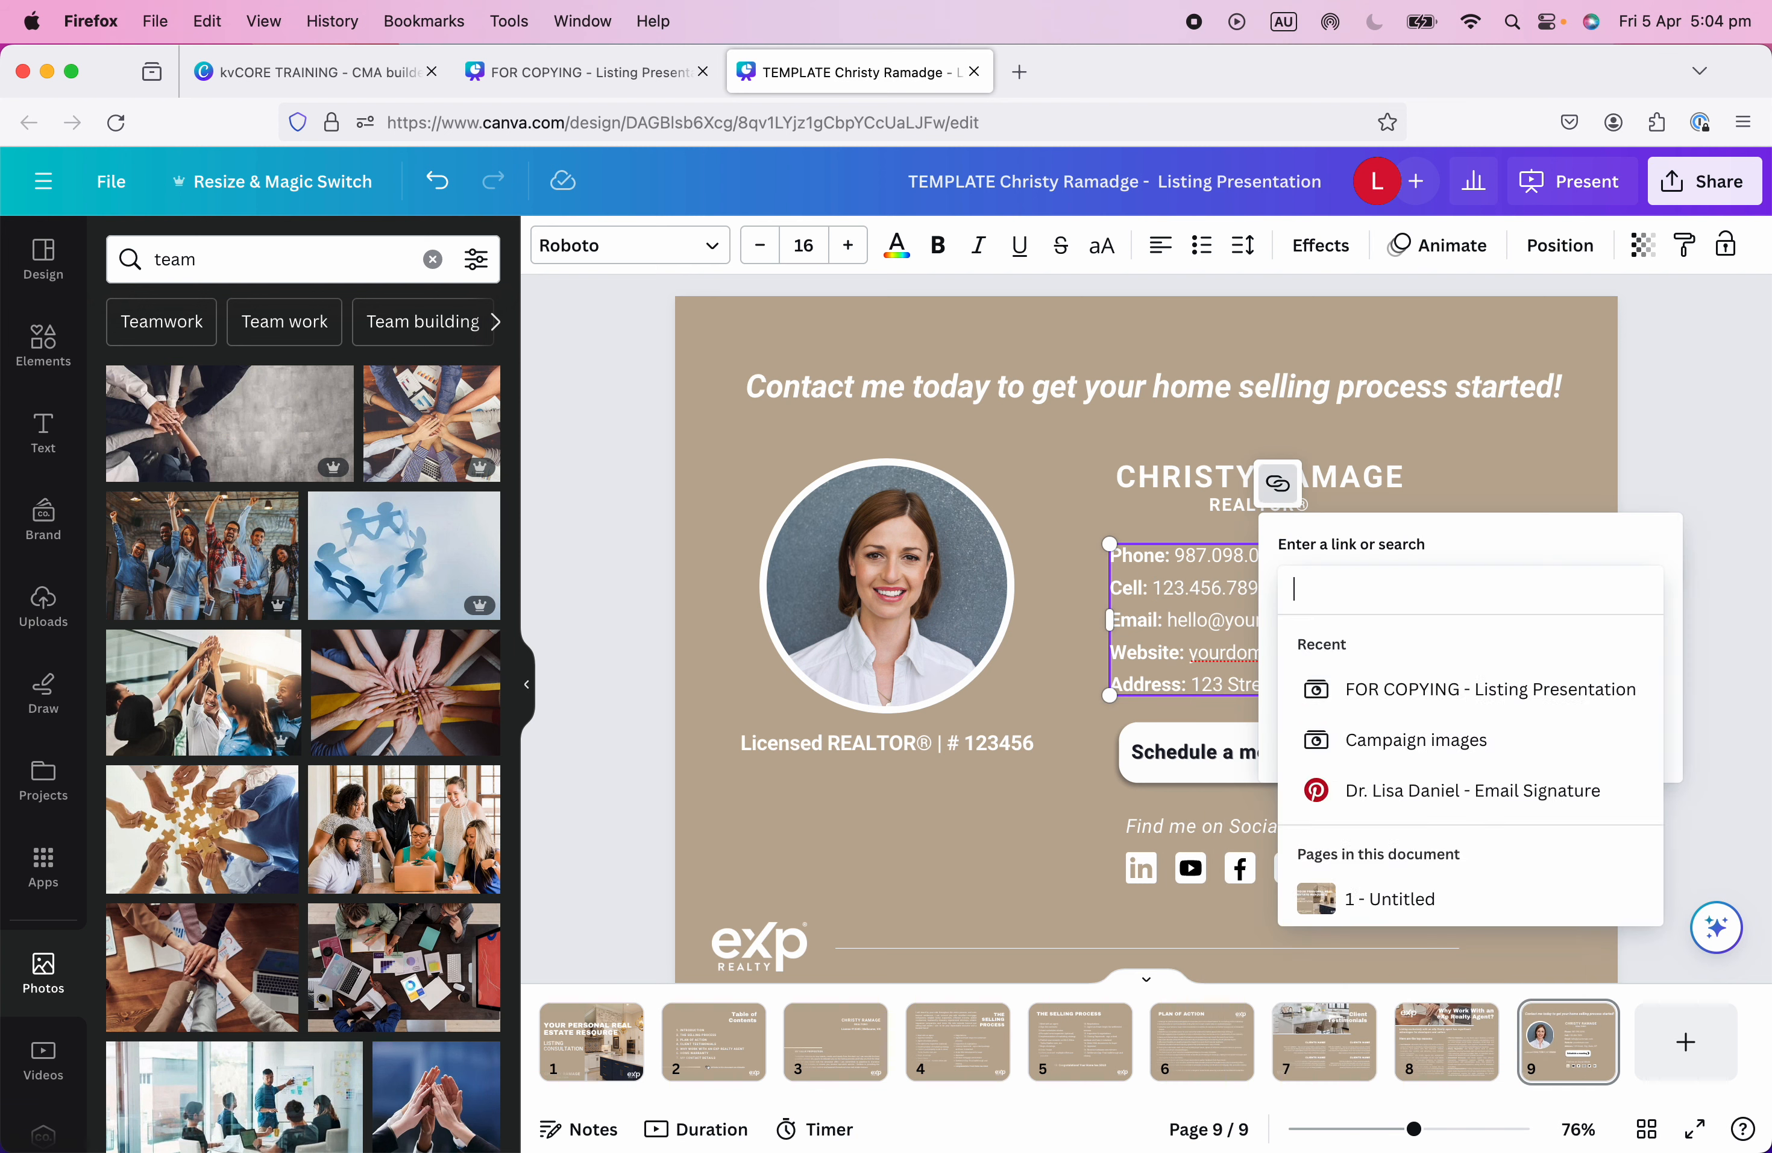
type("tel:")
key("super+v")
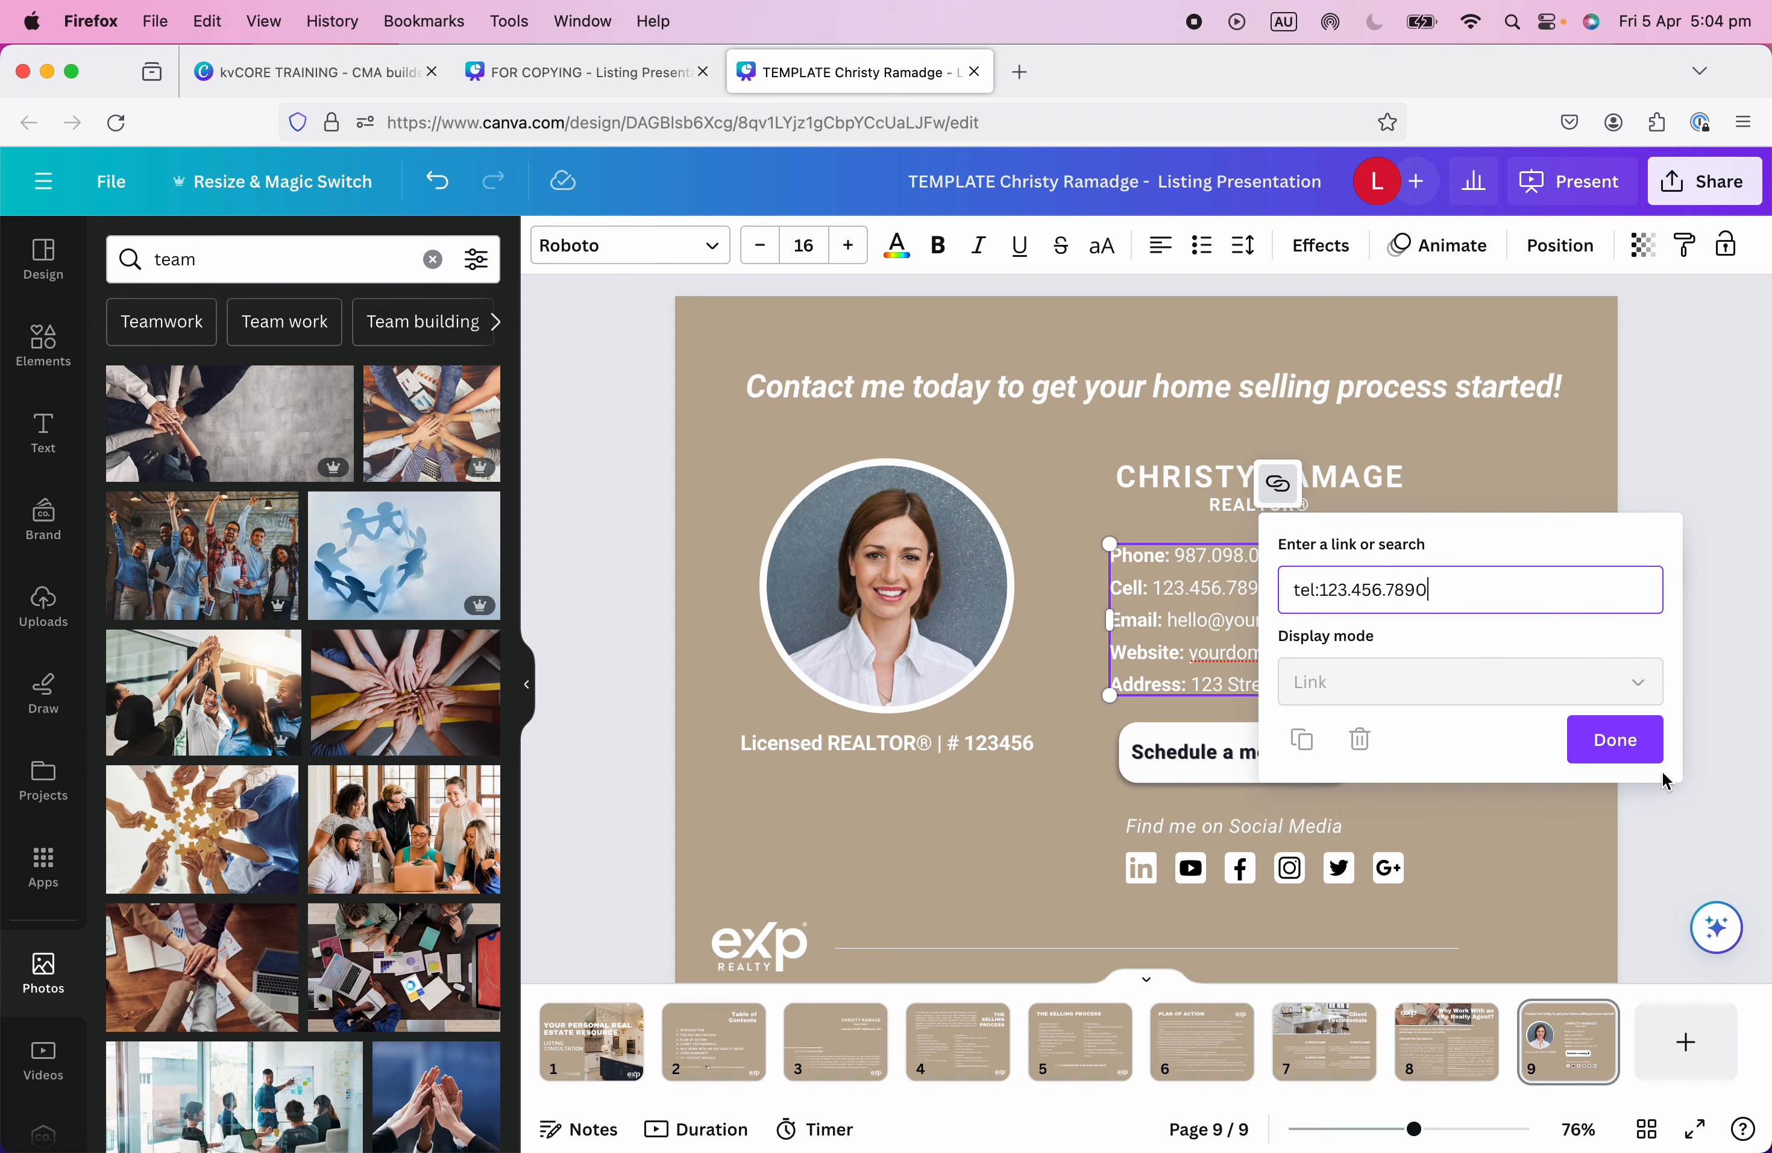
left_click(1616, 739)
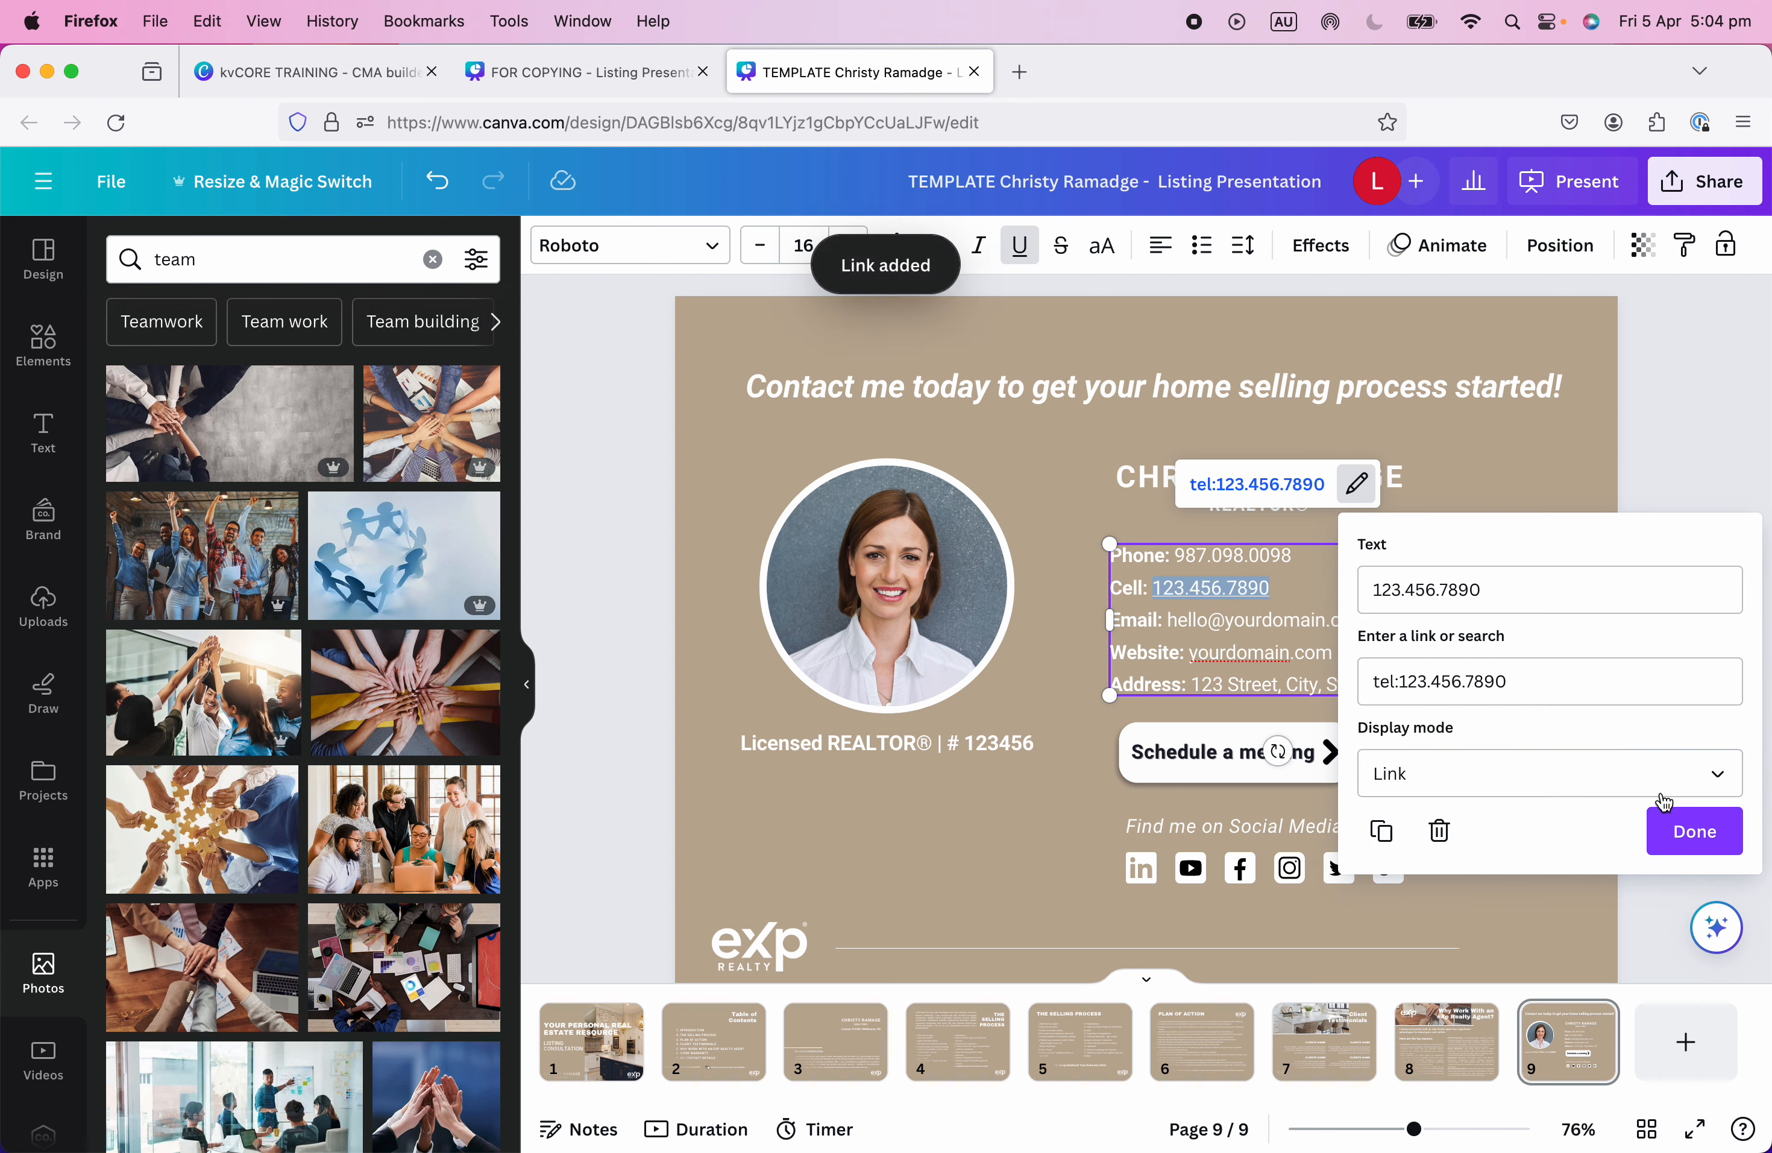
left_click(1692, 829)
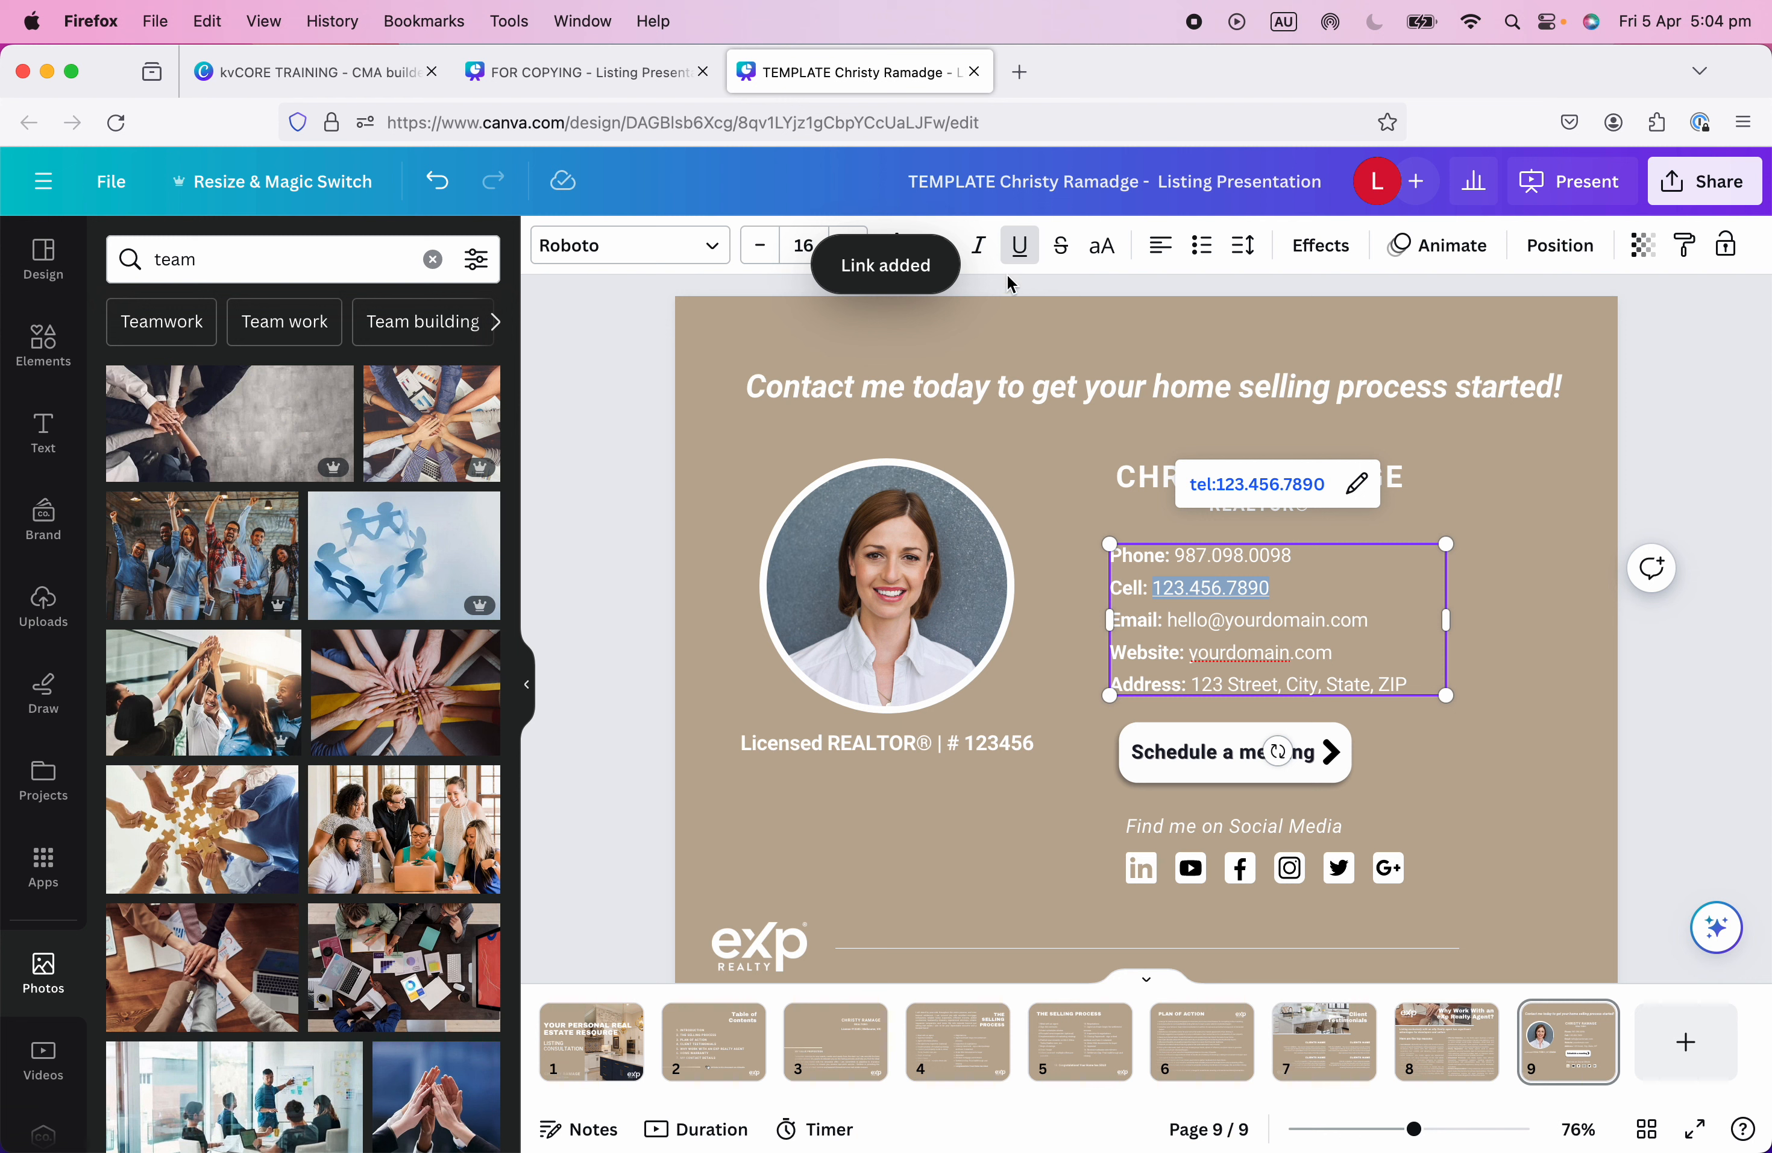
left_click(1344, 650)
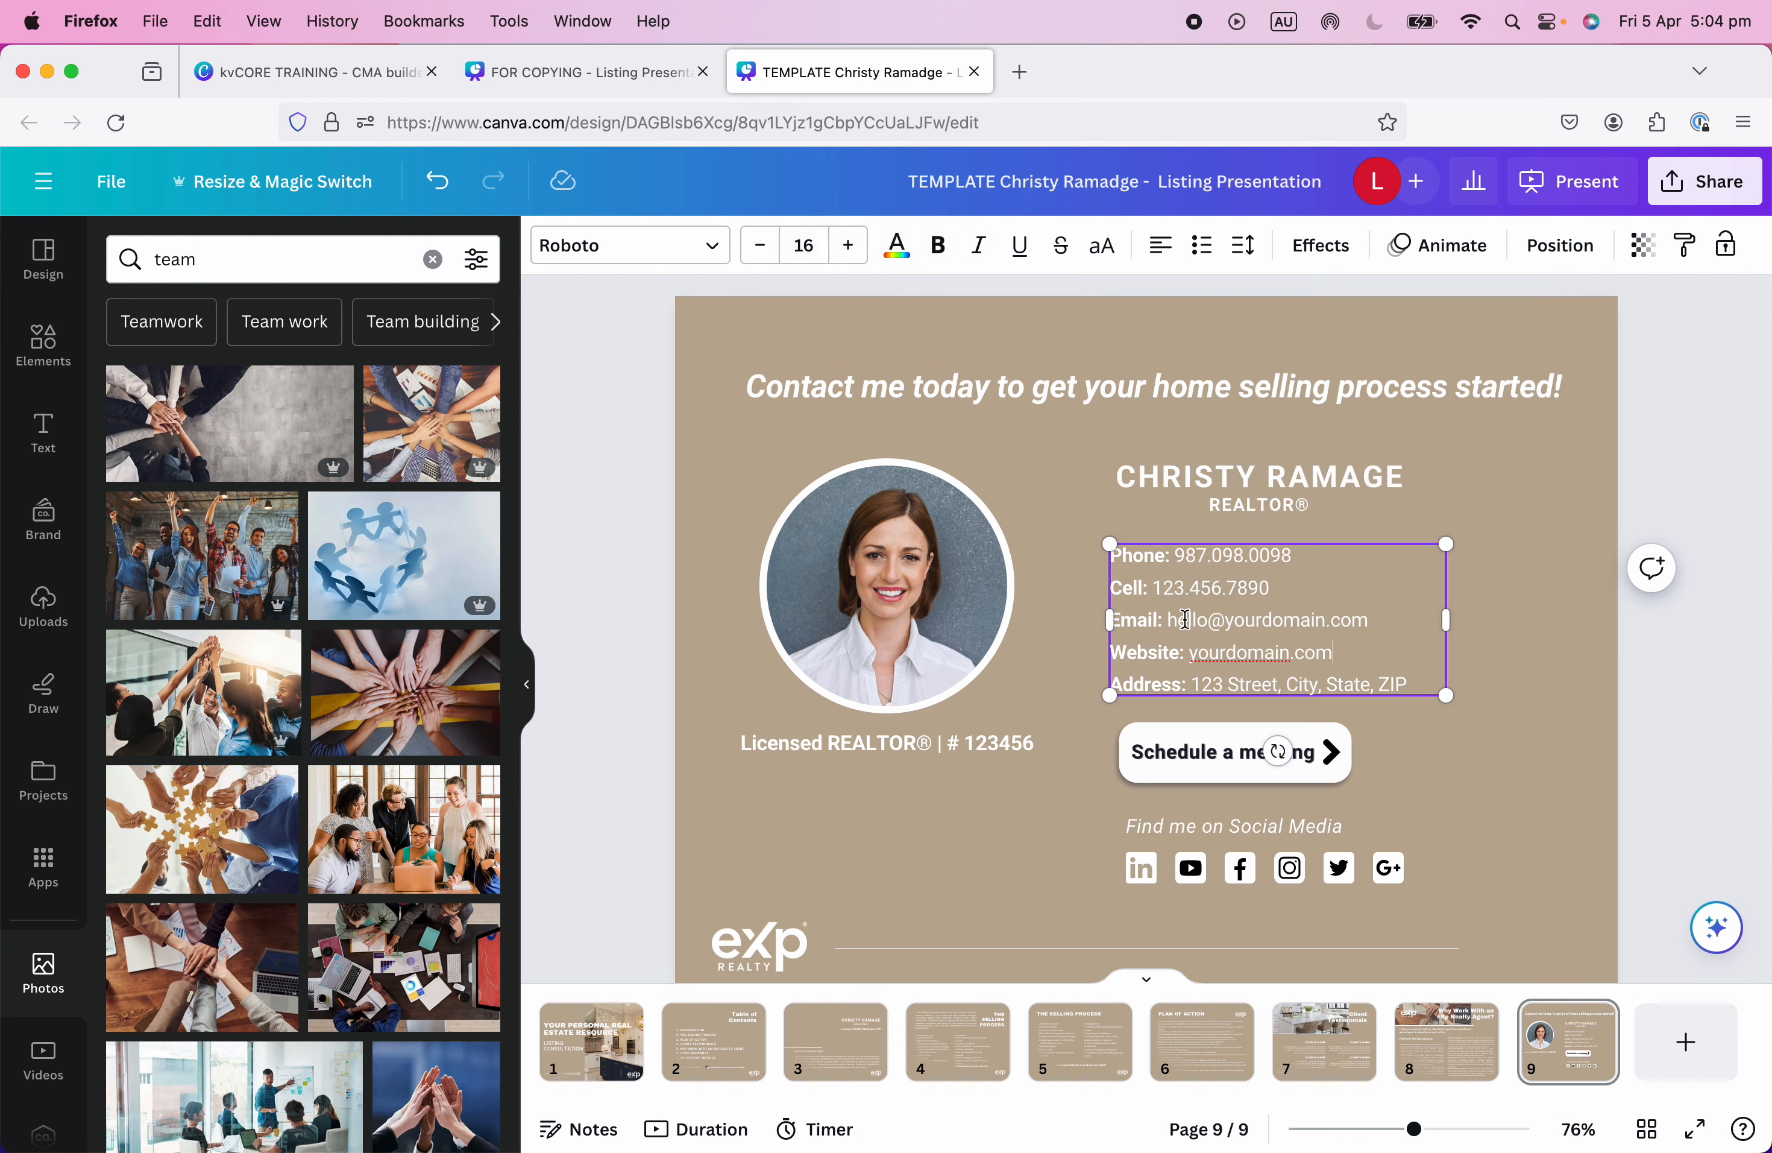
left_click_drag(1169, 619, 1381, 619)
key("super+c")
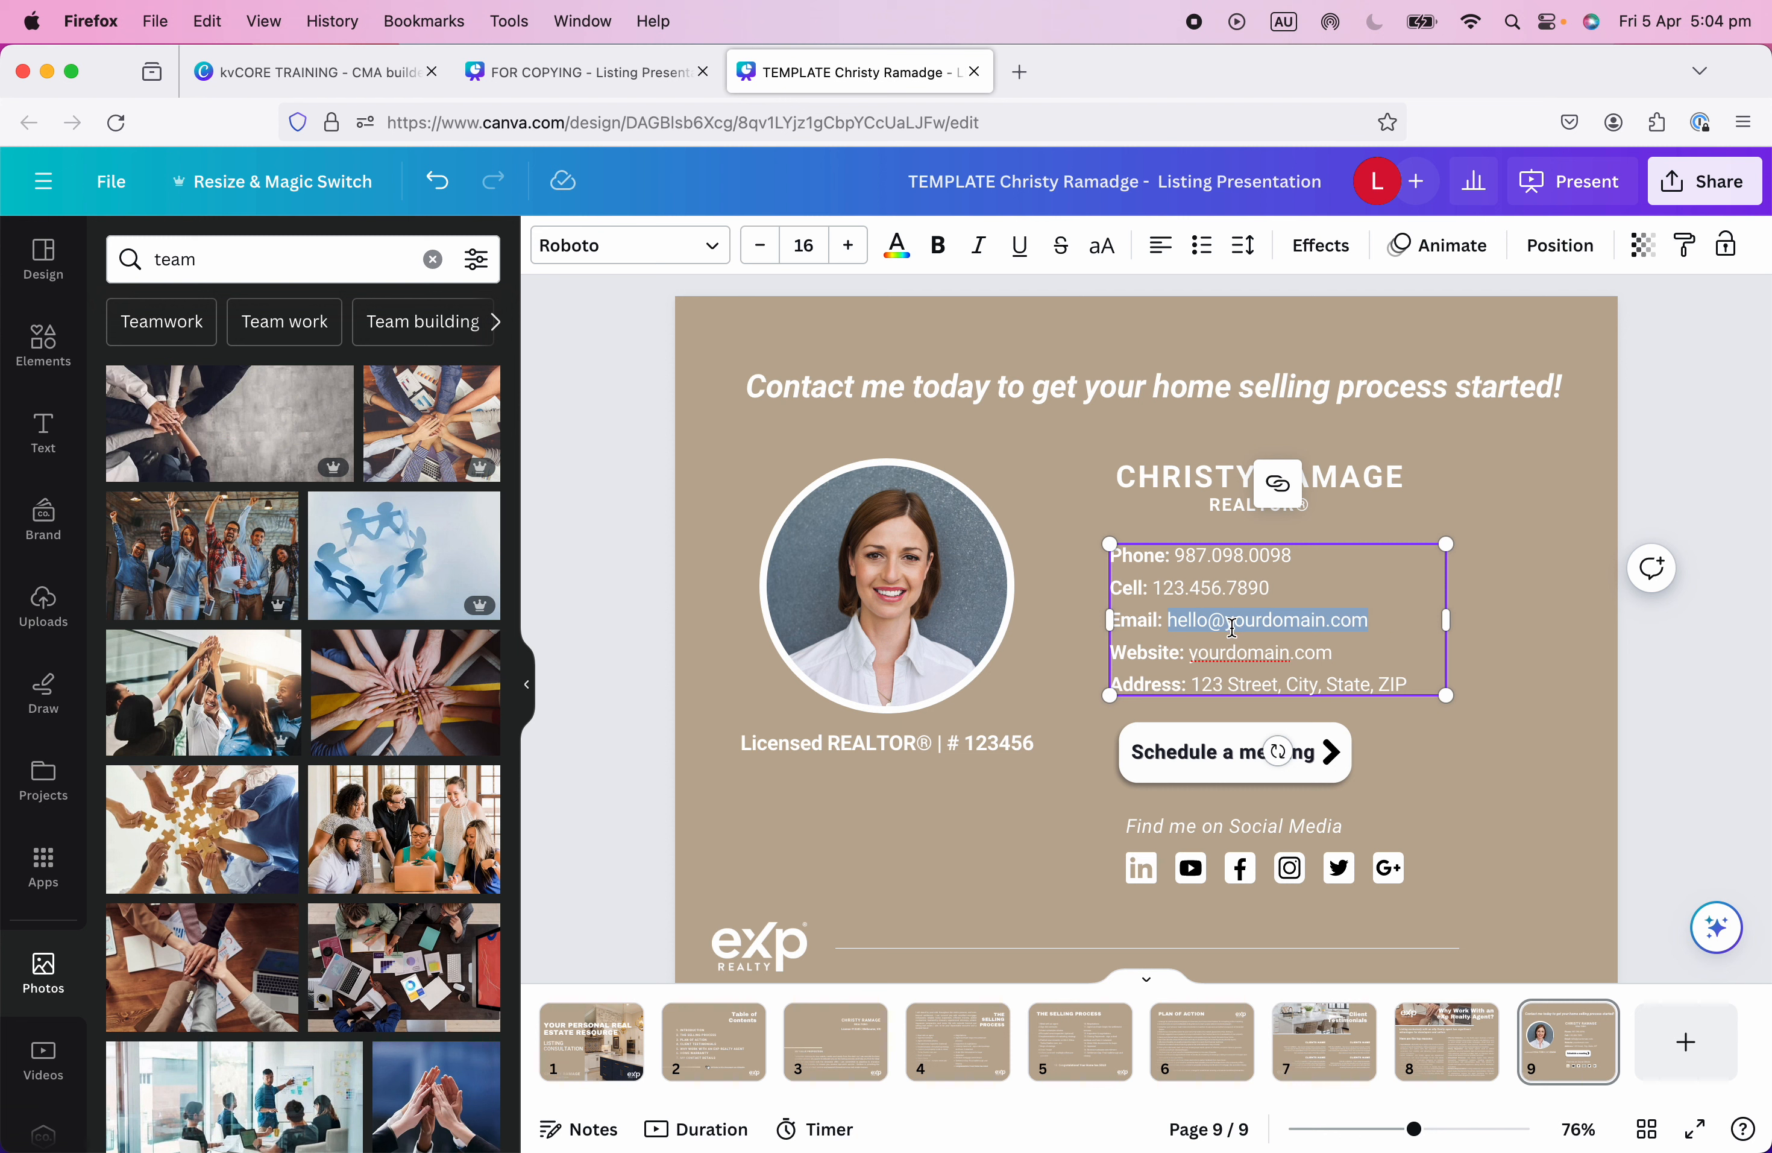
Link the email address as mailto: plus the pasted address, with underline removed.
left_click(1279, 482)
left_click(1349, 592)
type("ma")
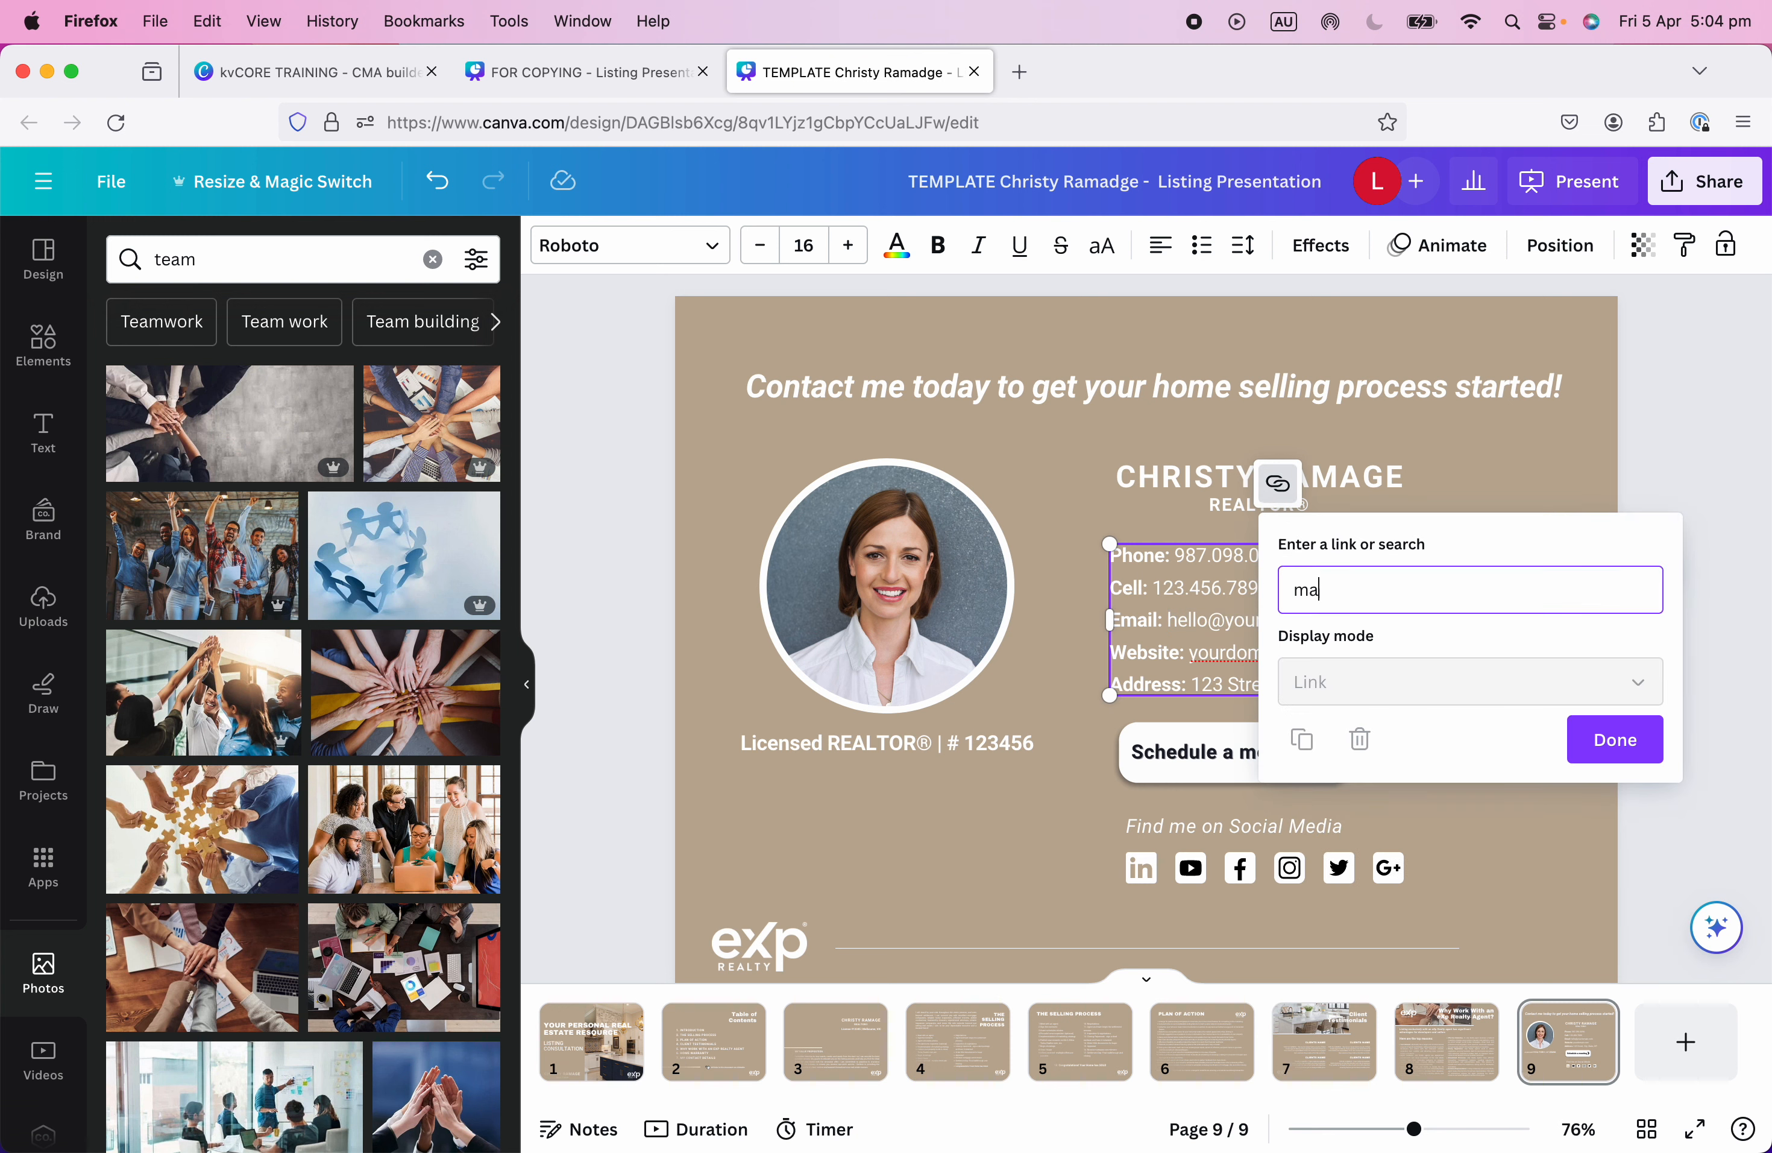
type("ilto:")
key("super+v")
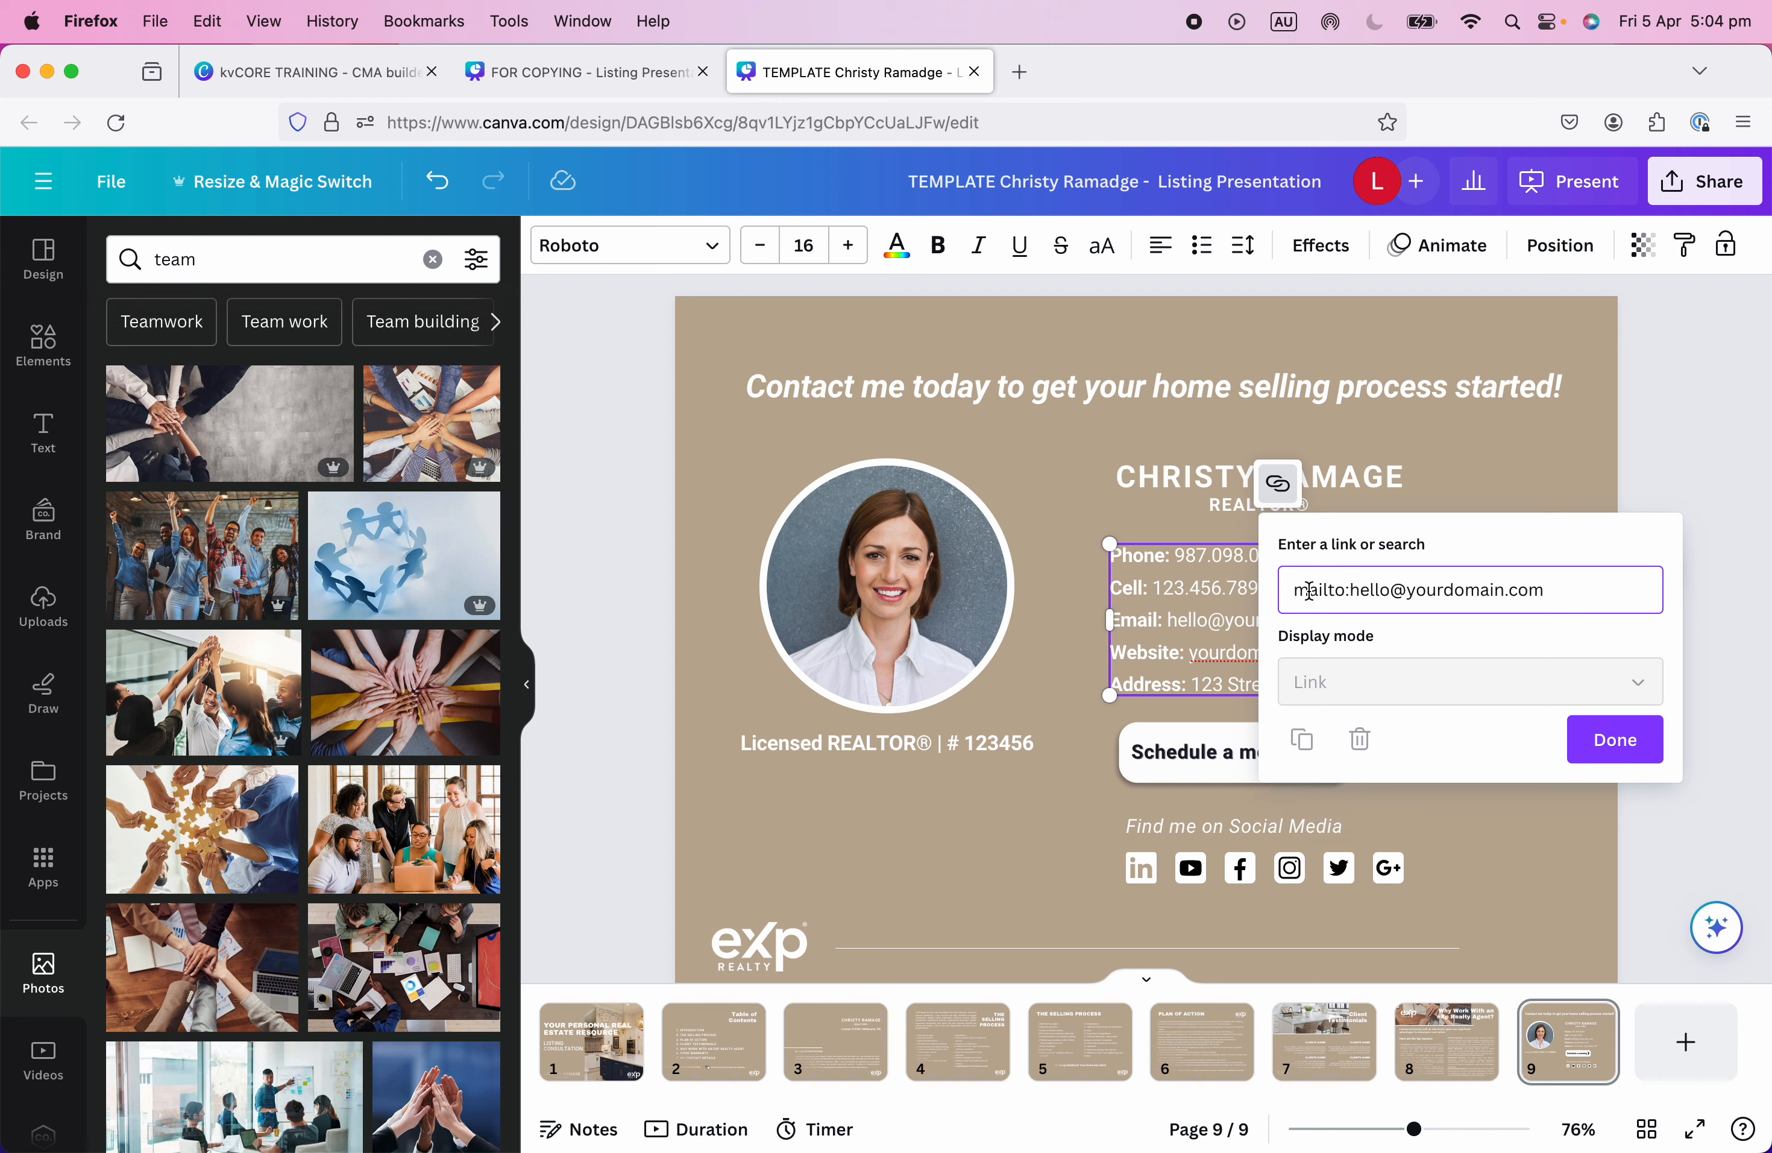
double_click(1351, 591)
left_click(1620, 588)
left_click(1617, 743)
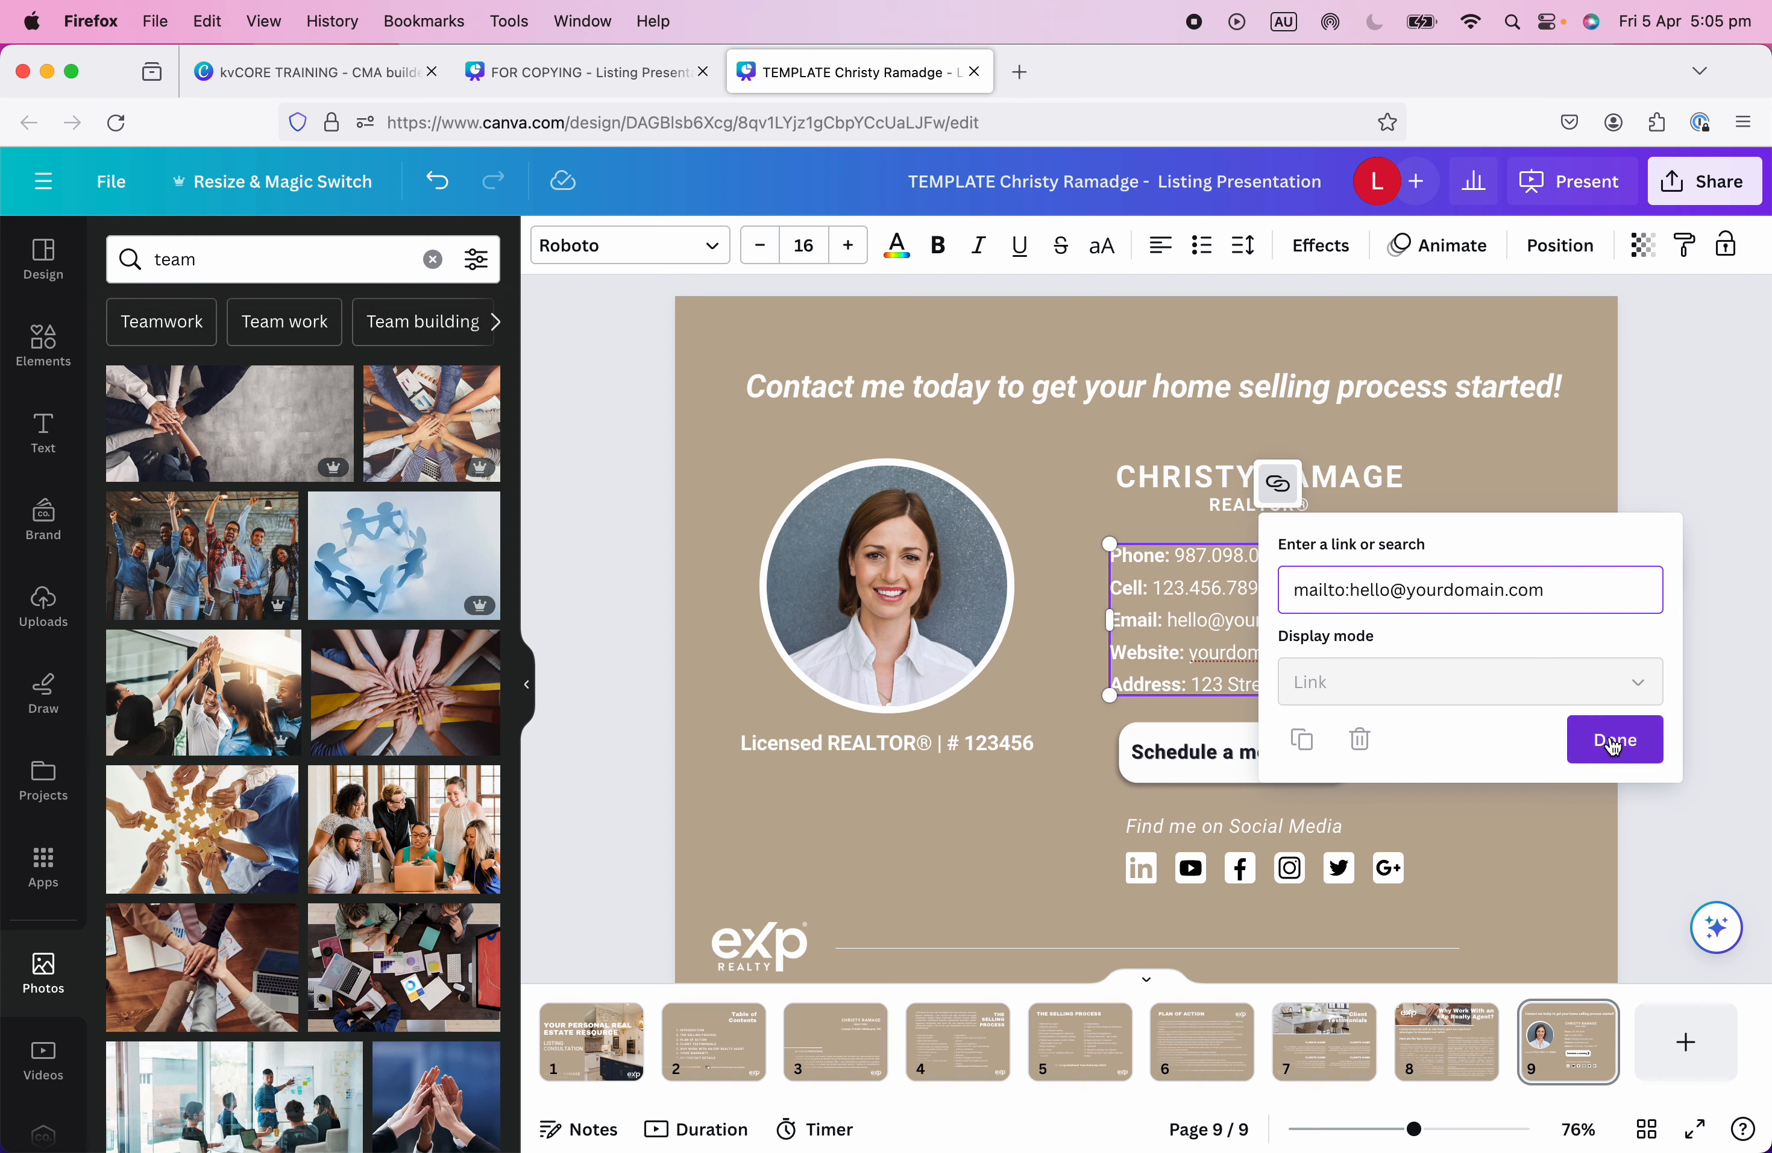
left_click(1710, 837)
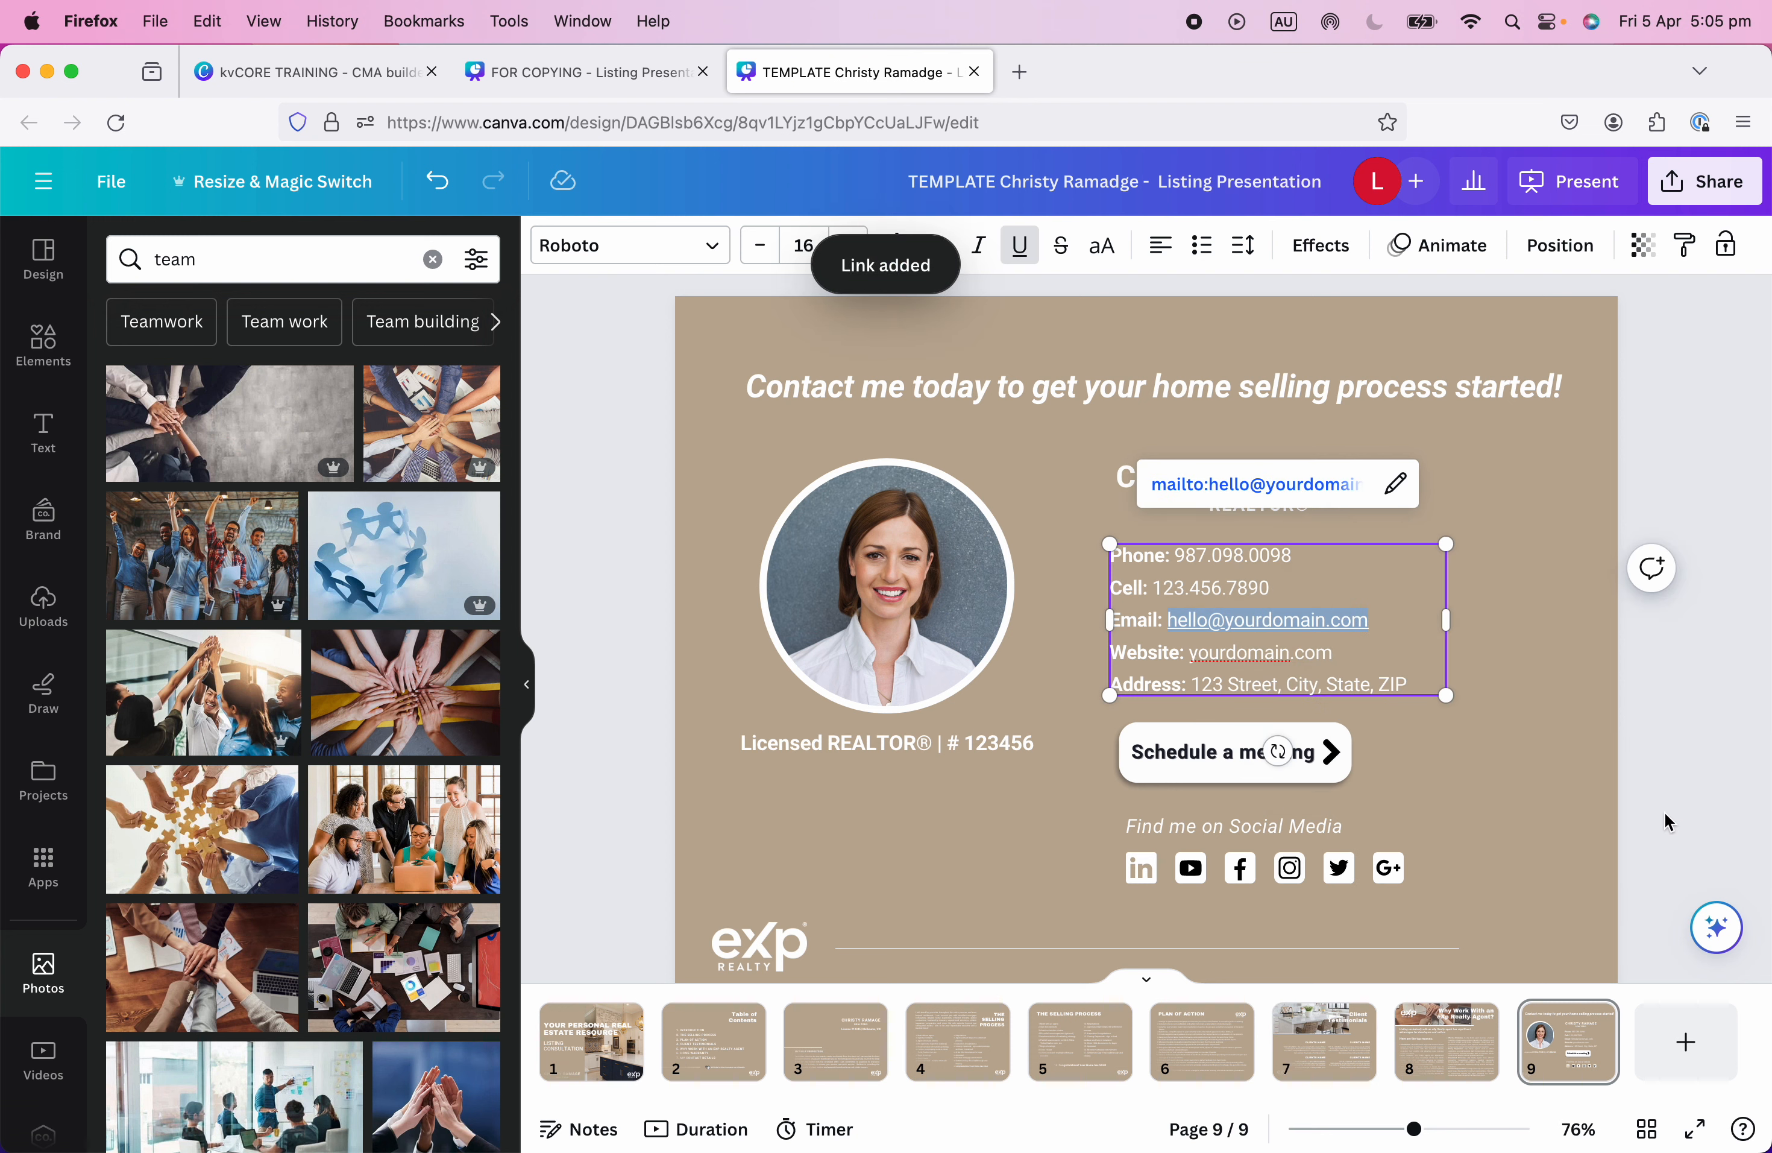
left_click(1020, 245)
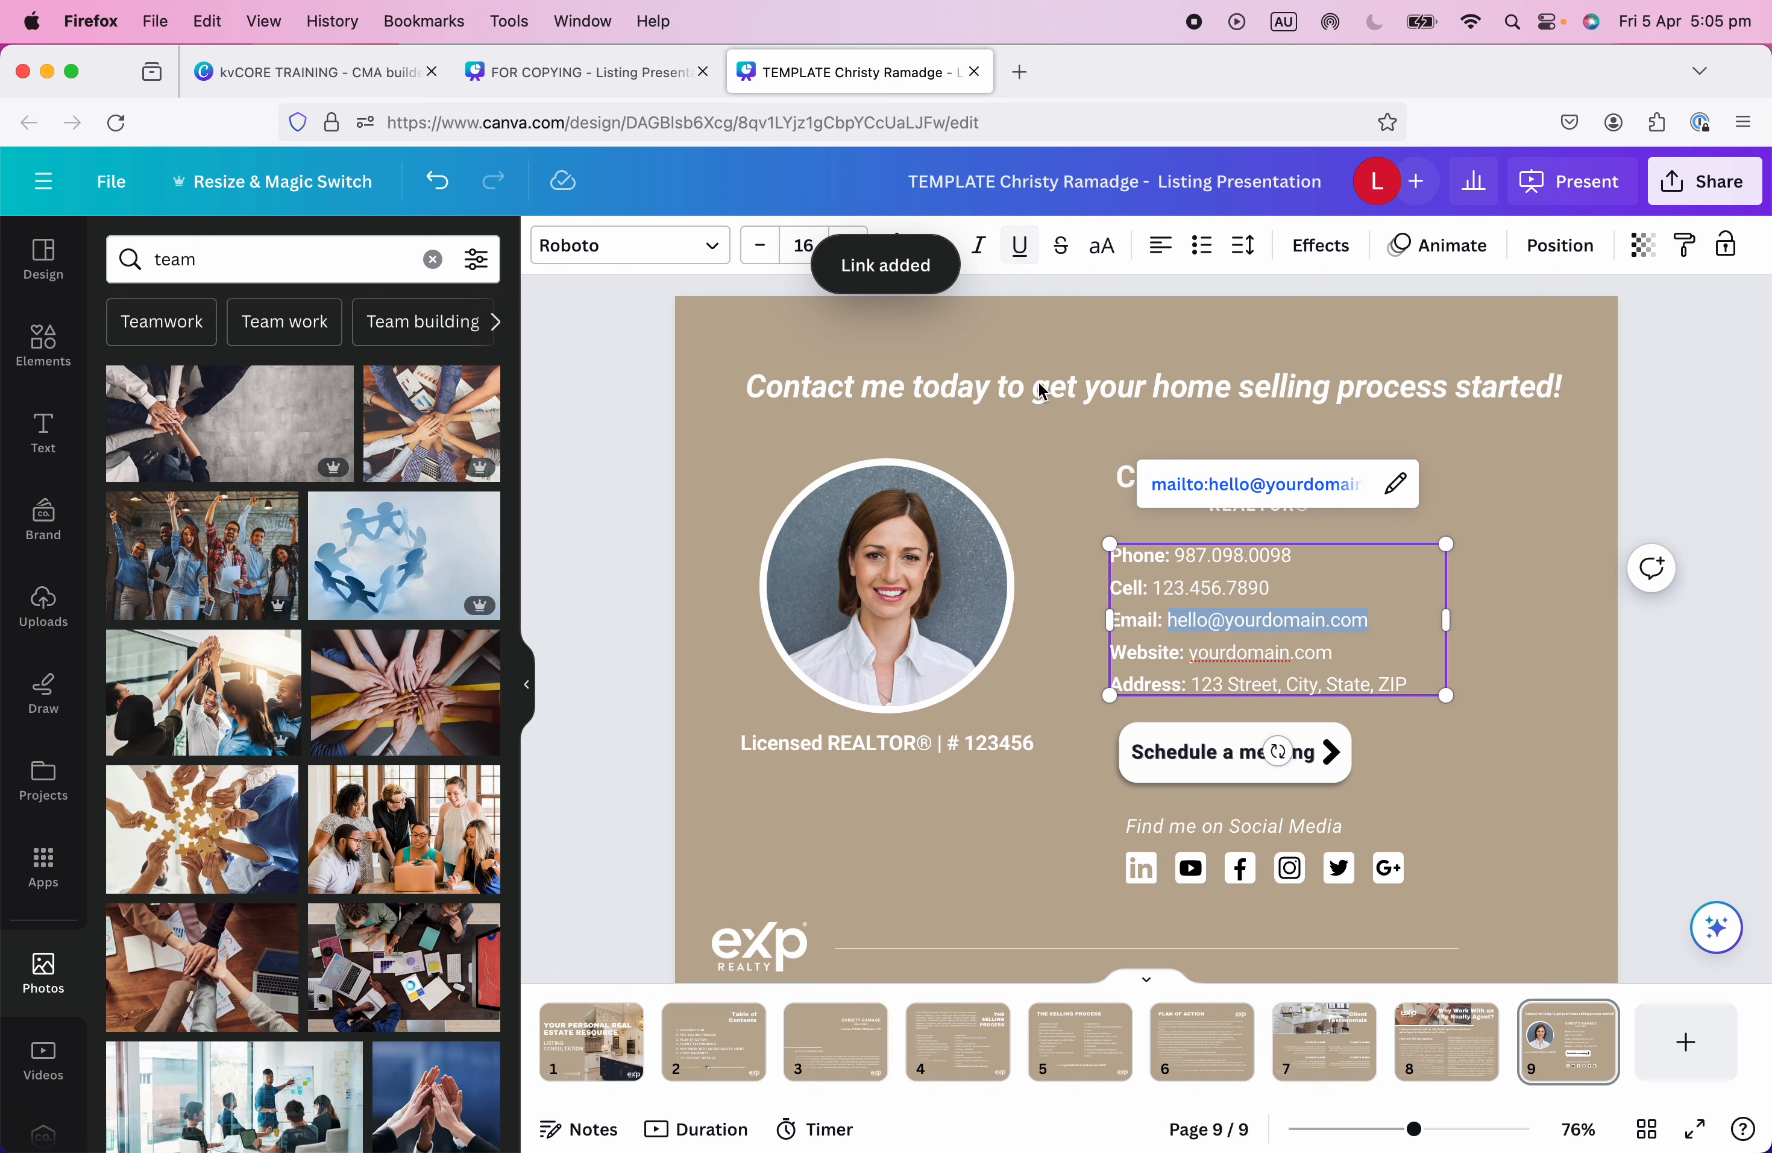
left_click_drag(1190, 659, 1344, 657)
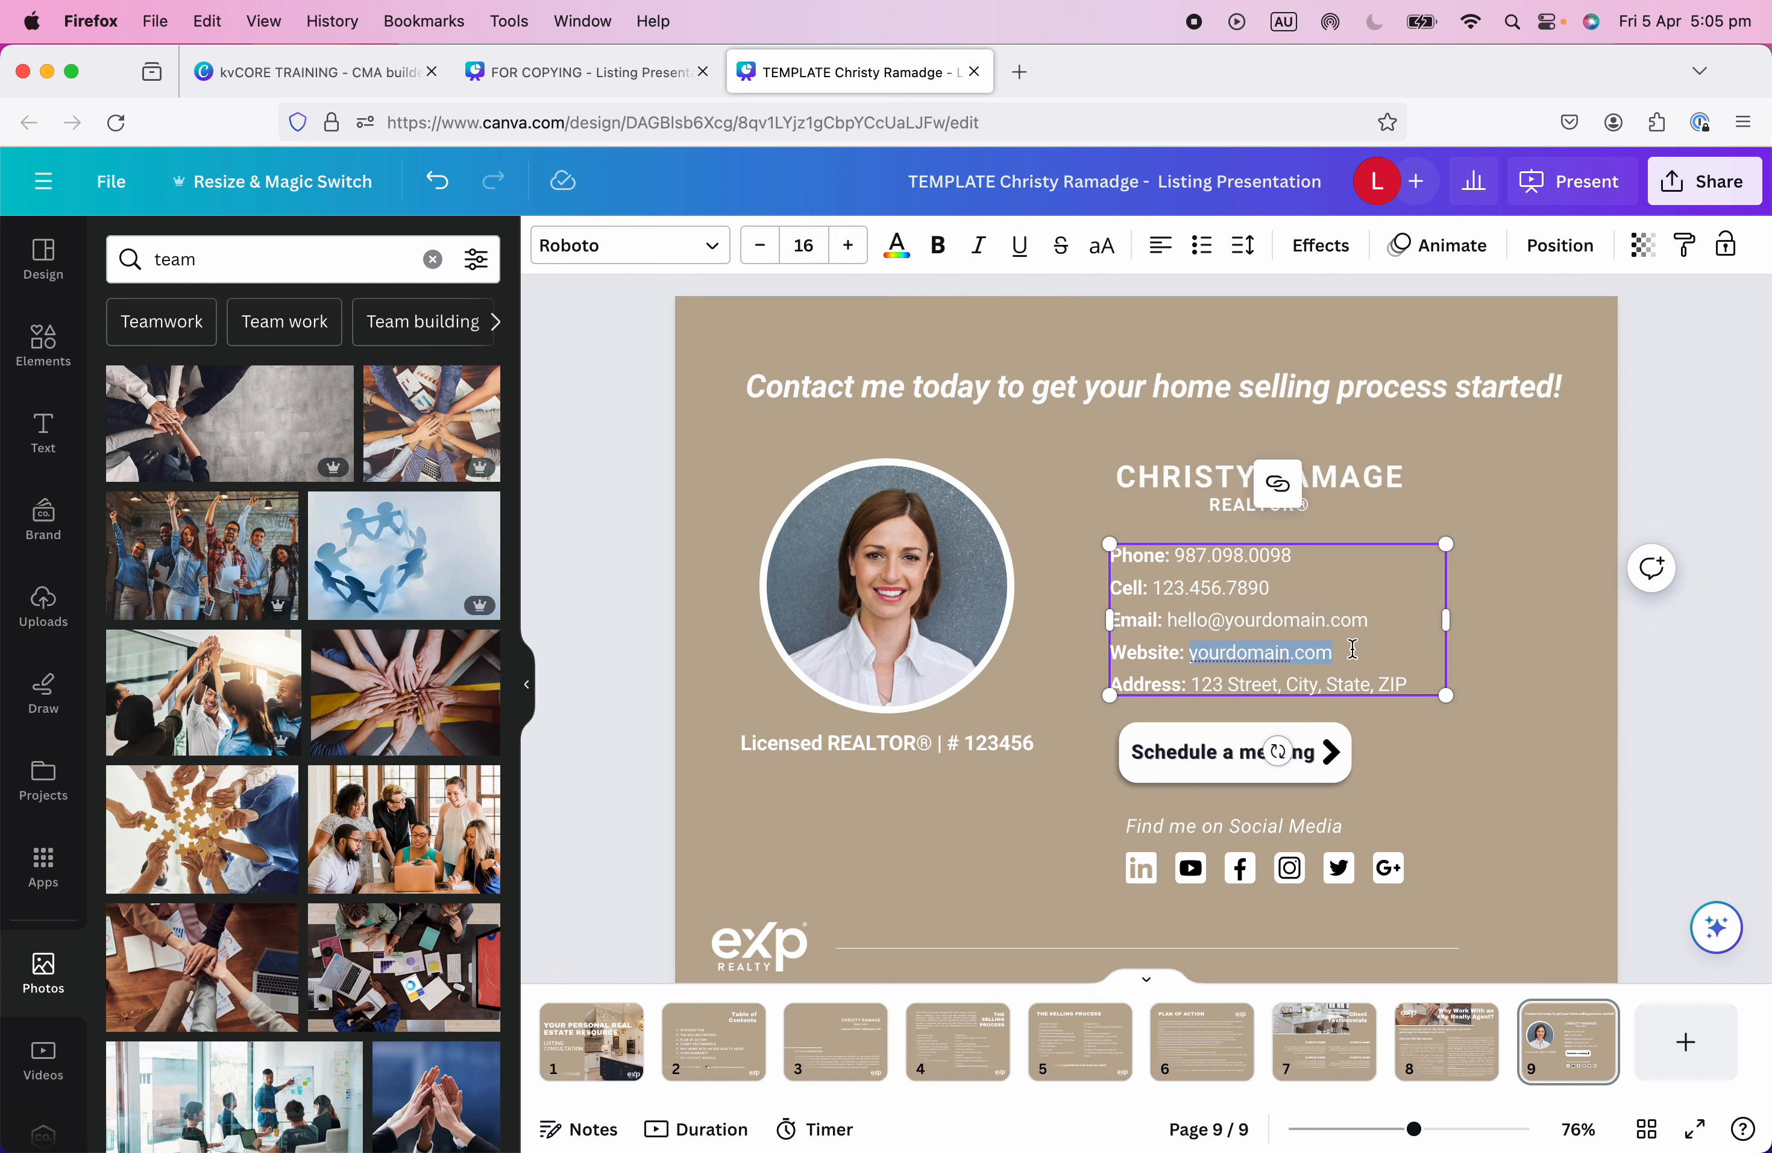
Replace yourdomain.com with the agent's web address and hyperlink the text to that site.
type("www.christyramadge")
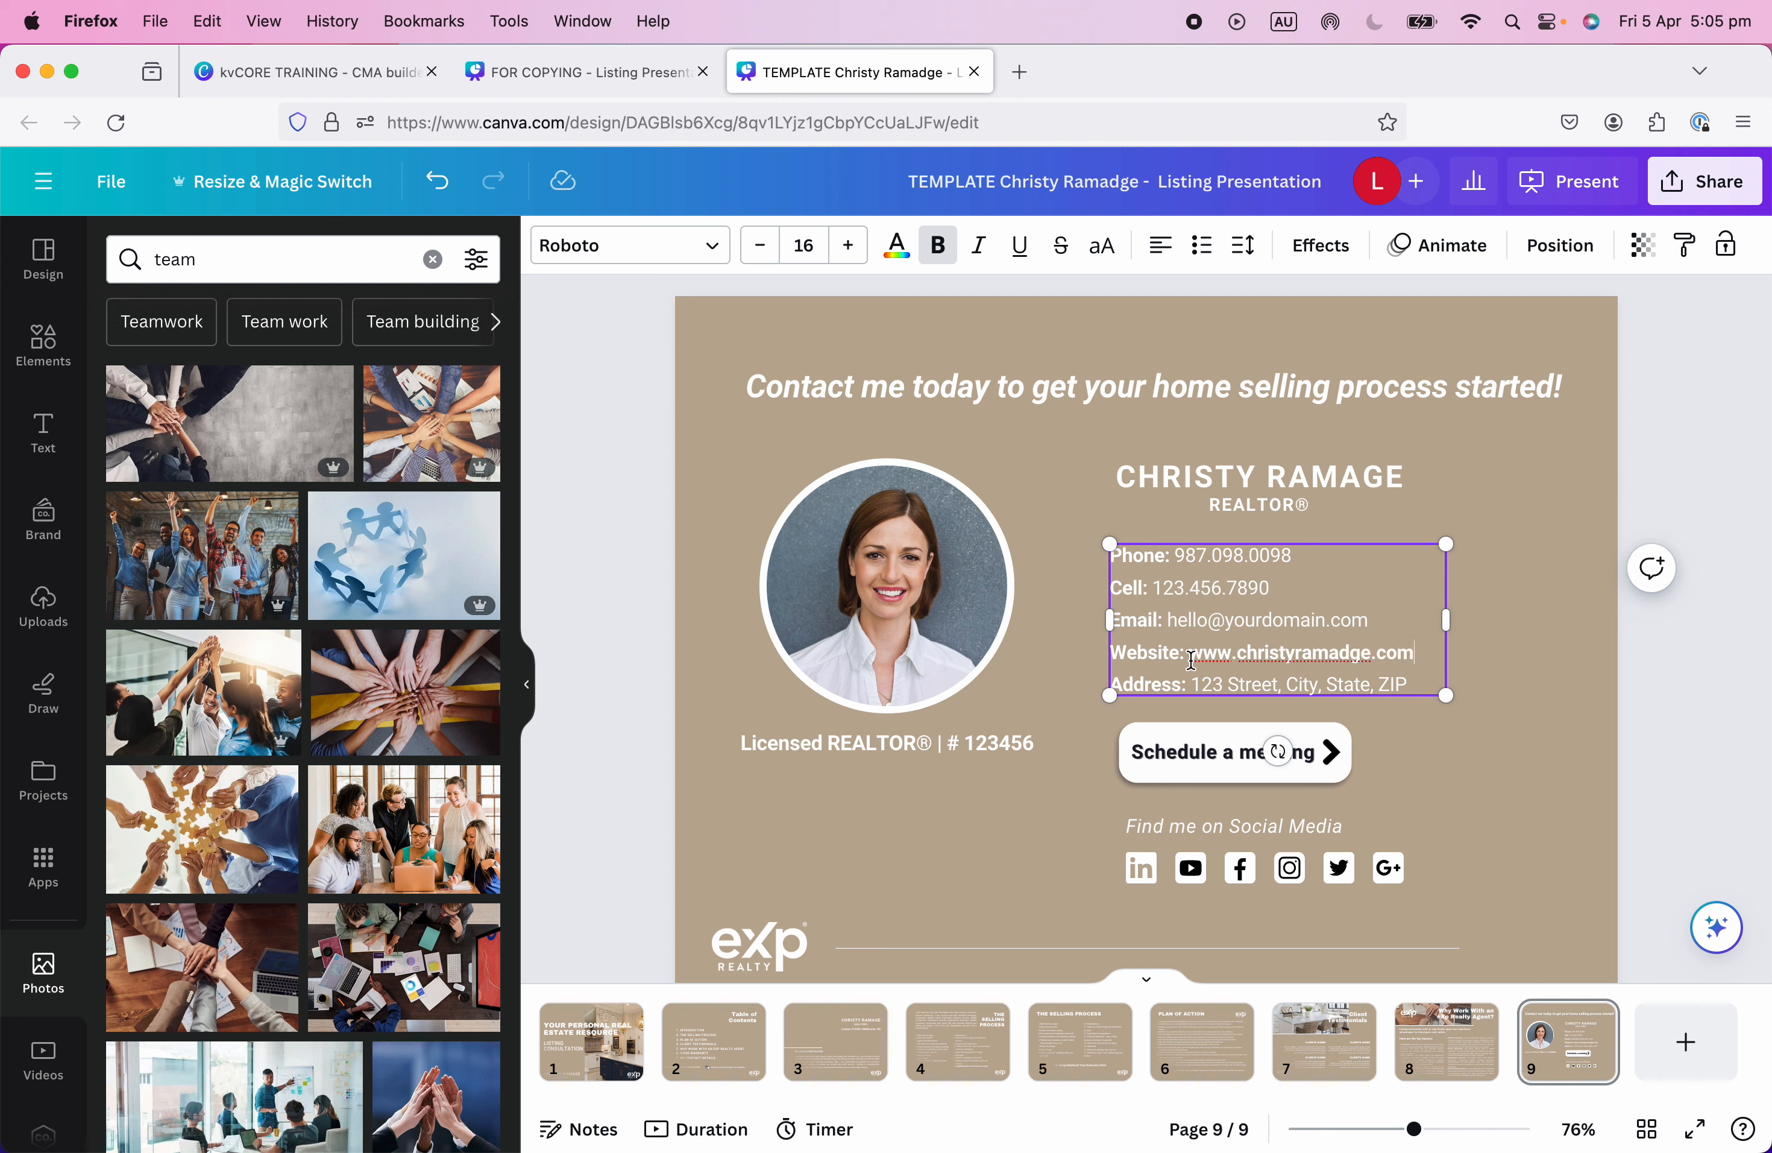
left_click_drag(1192, 659, 1411, 654)
key("super+c")
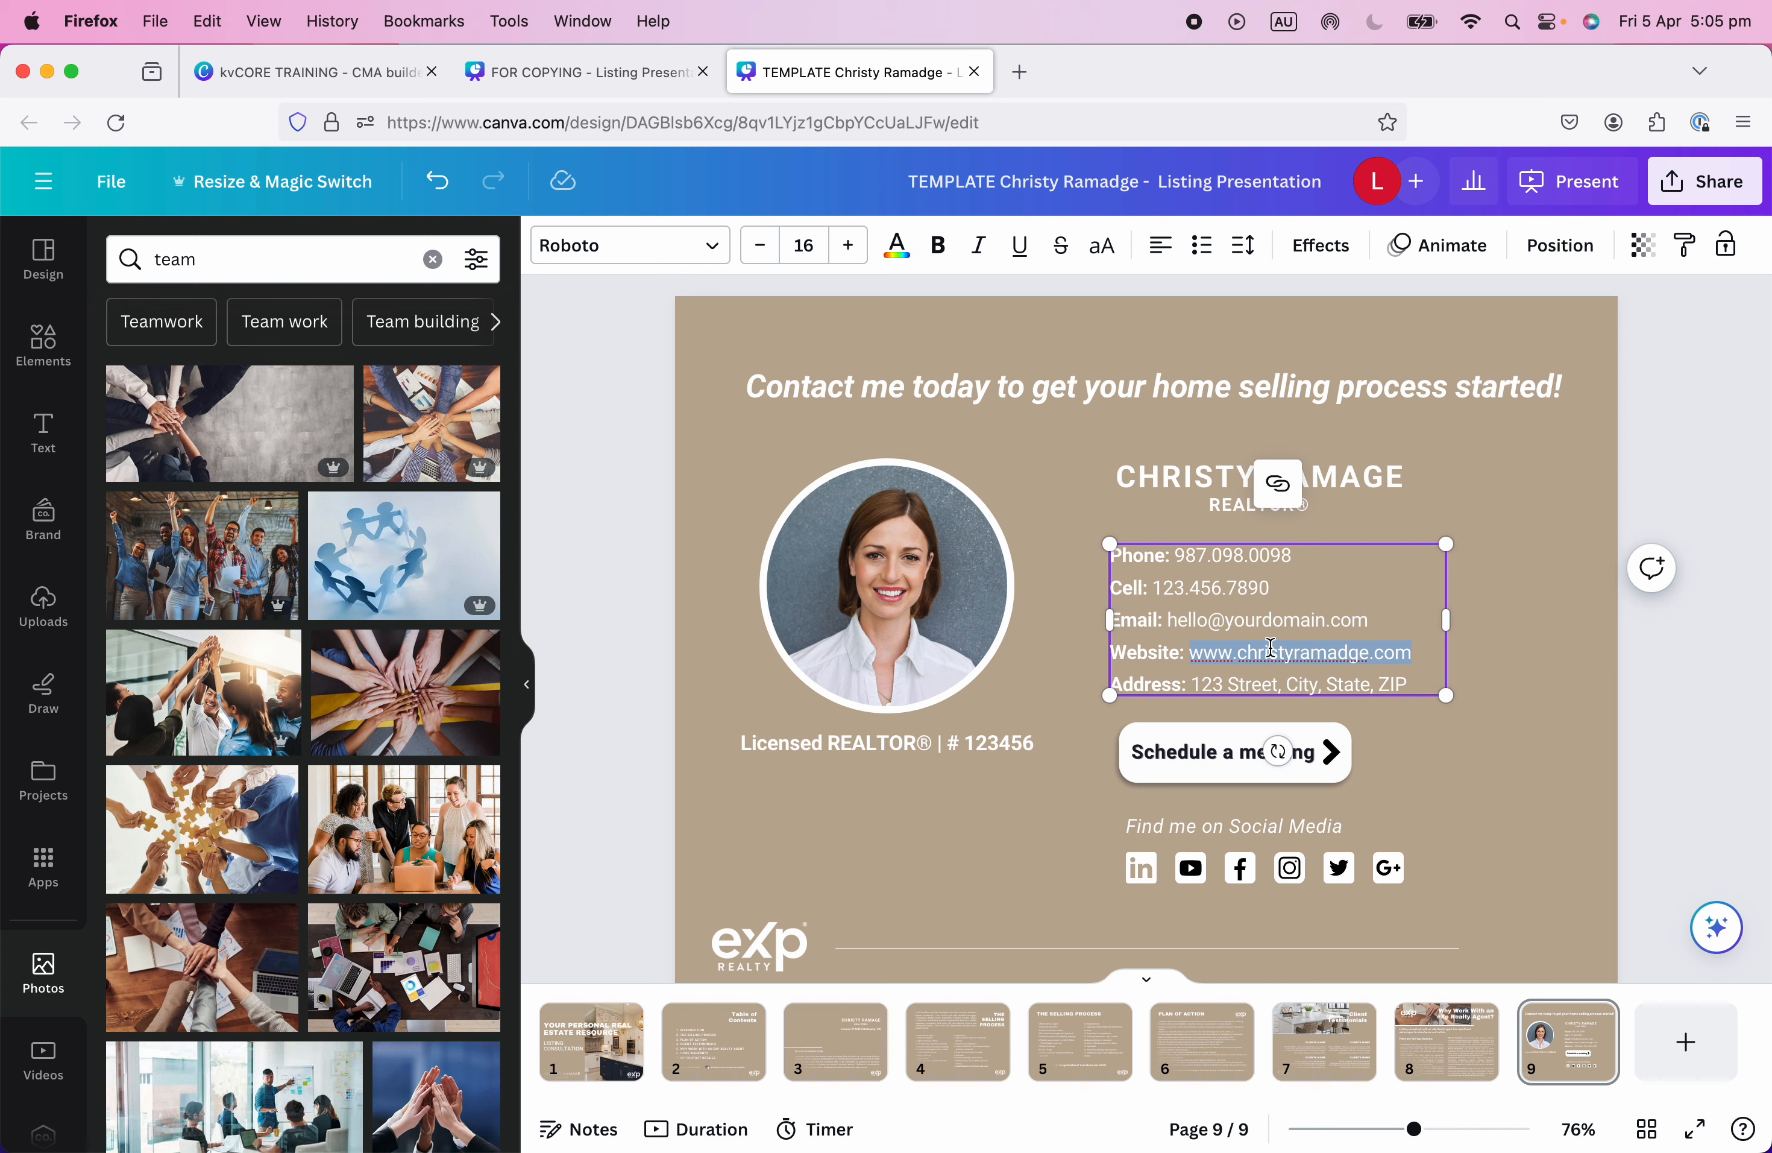
left_click(1276, 481)
key("super+v")
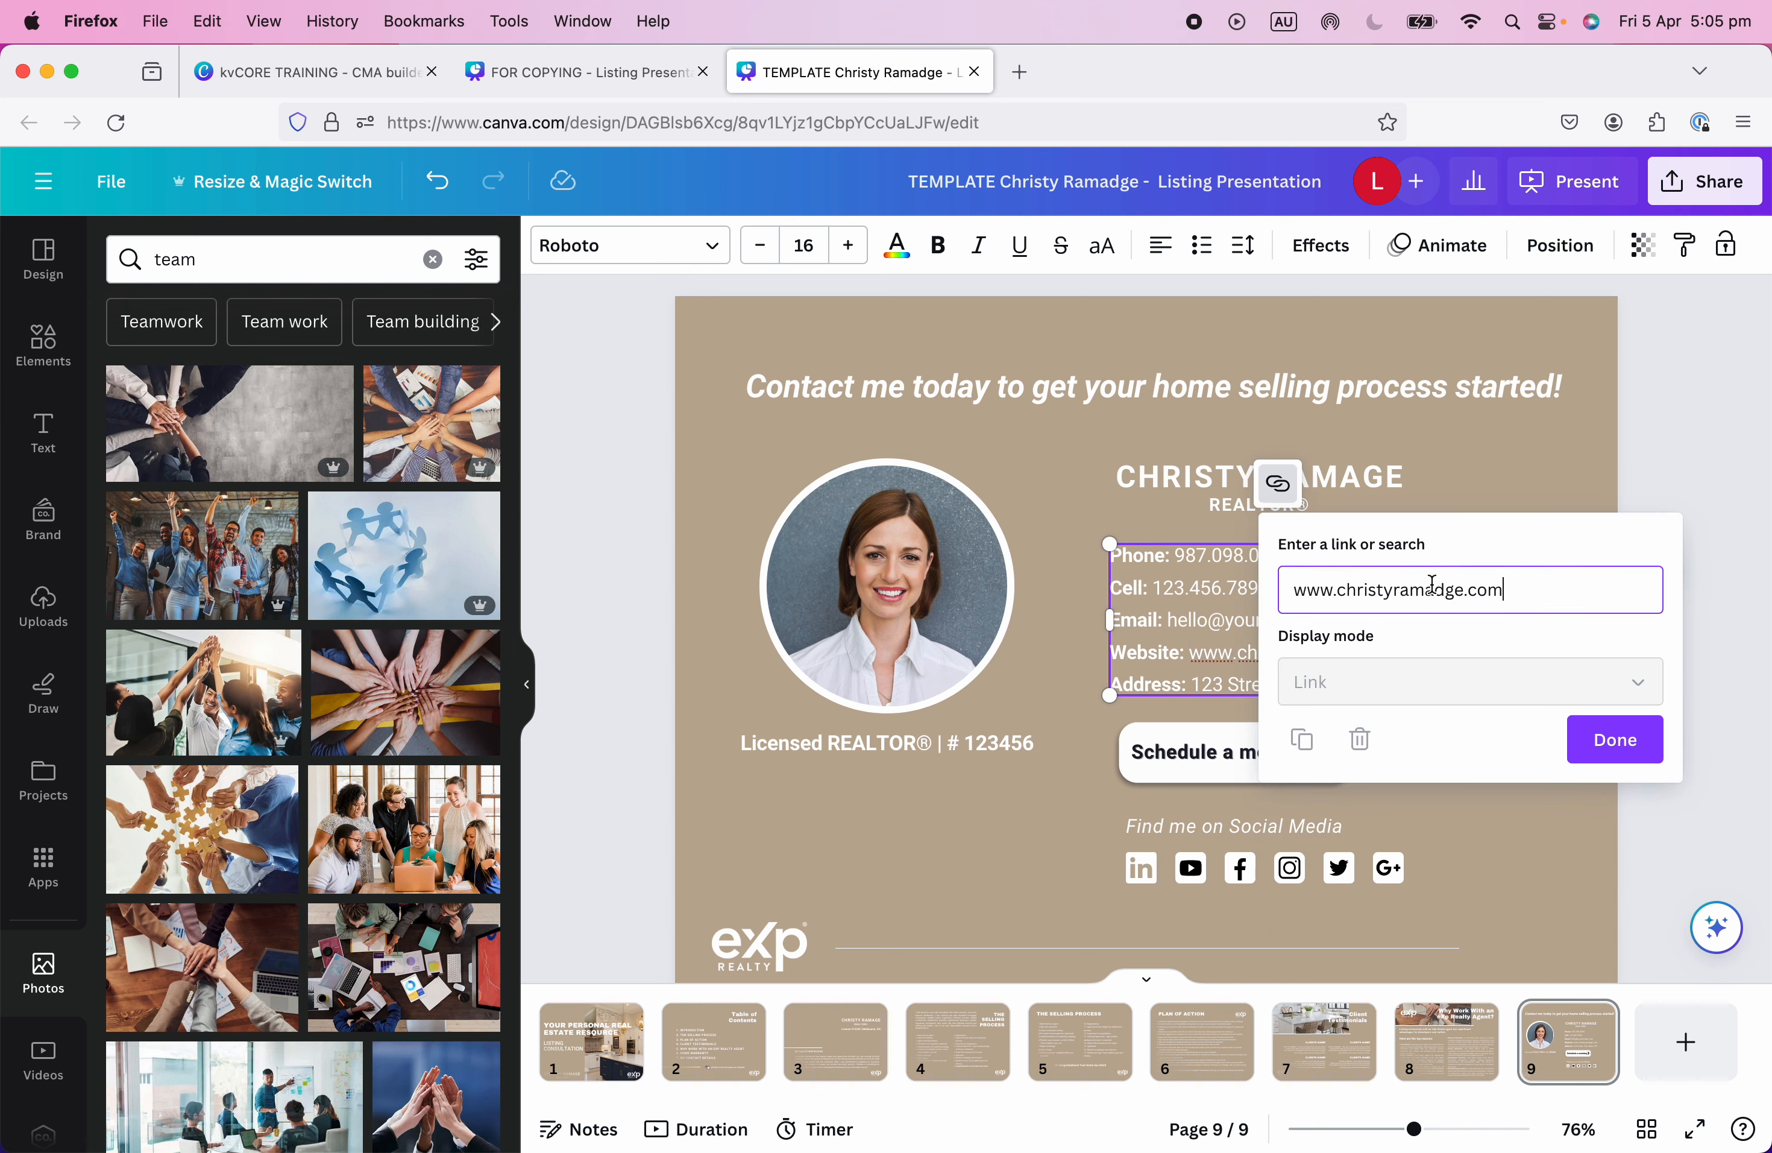
key("Return")
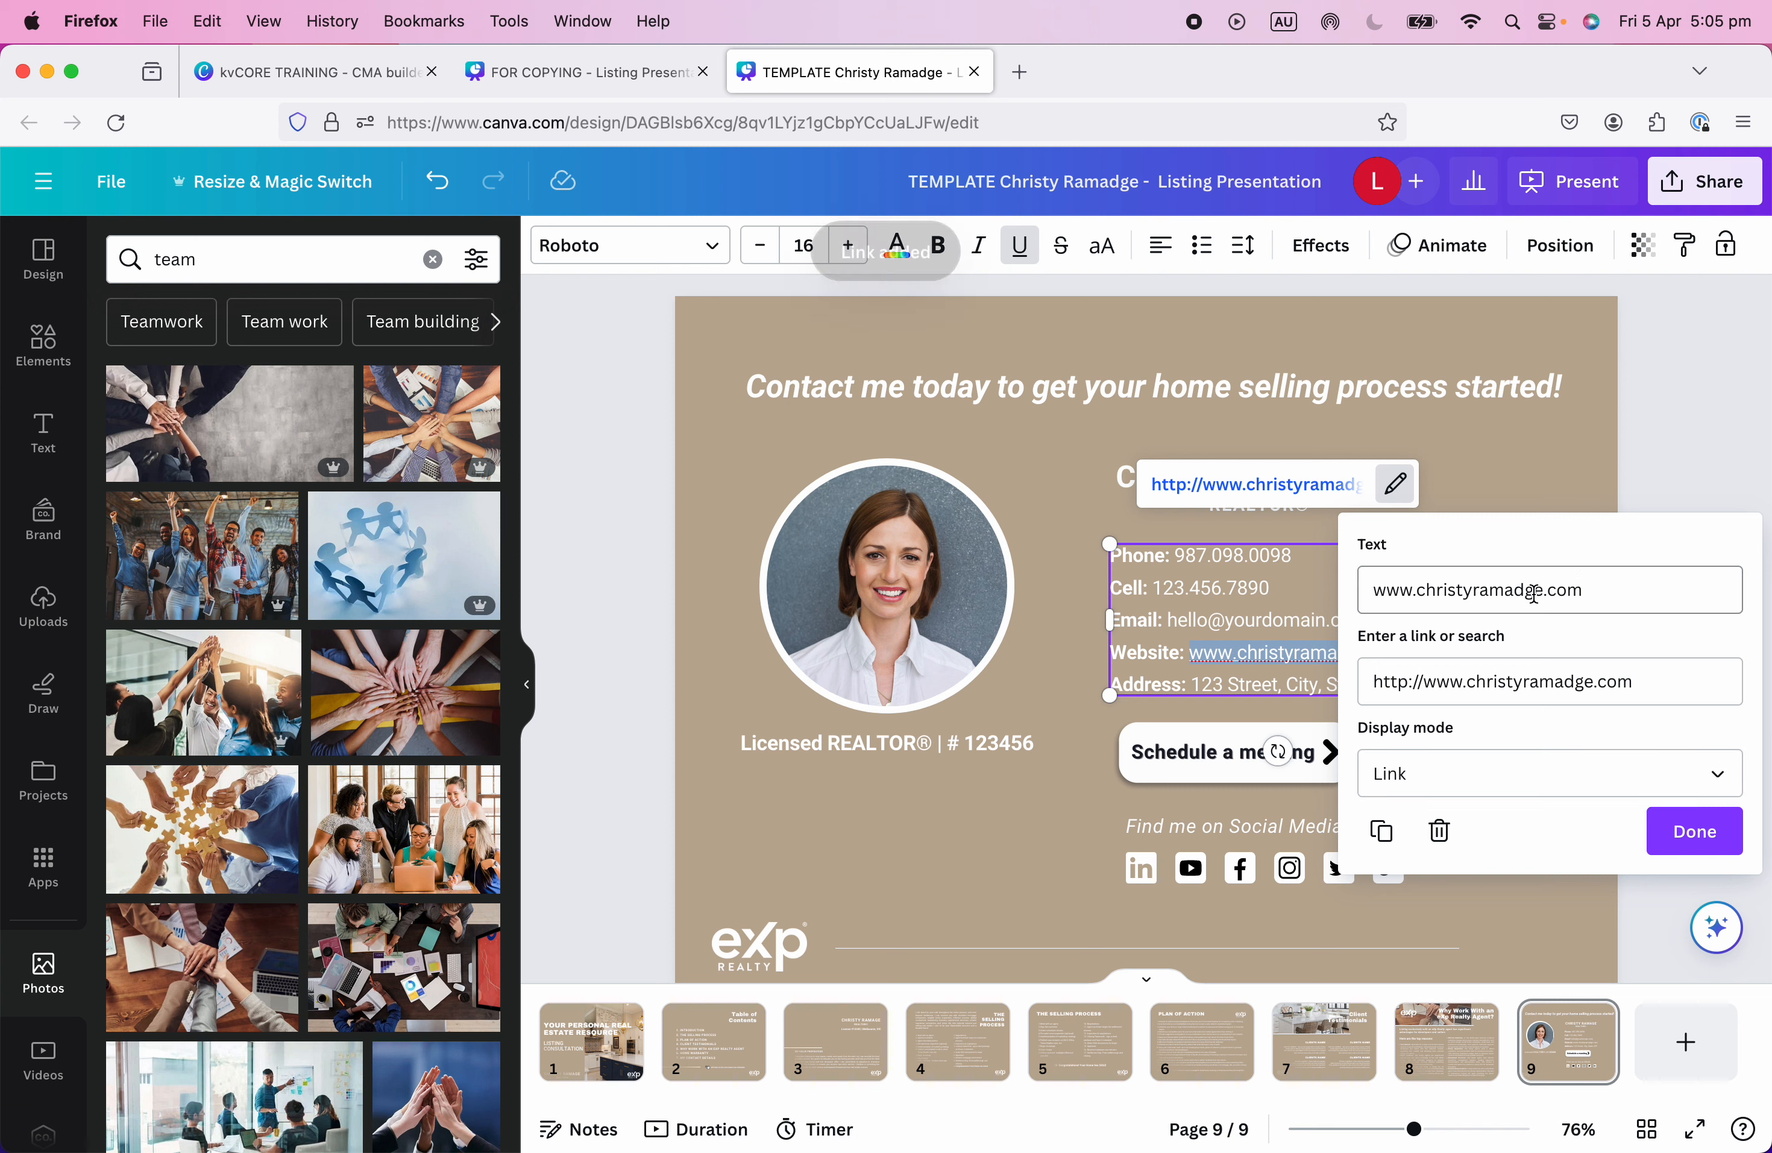
left_click(1700, 835)
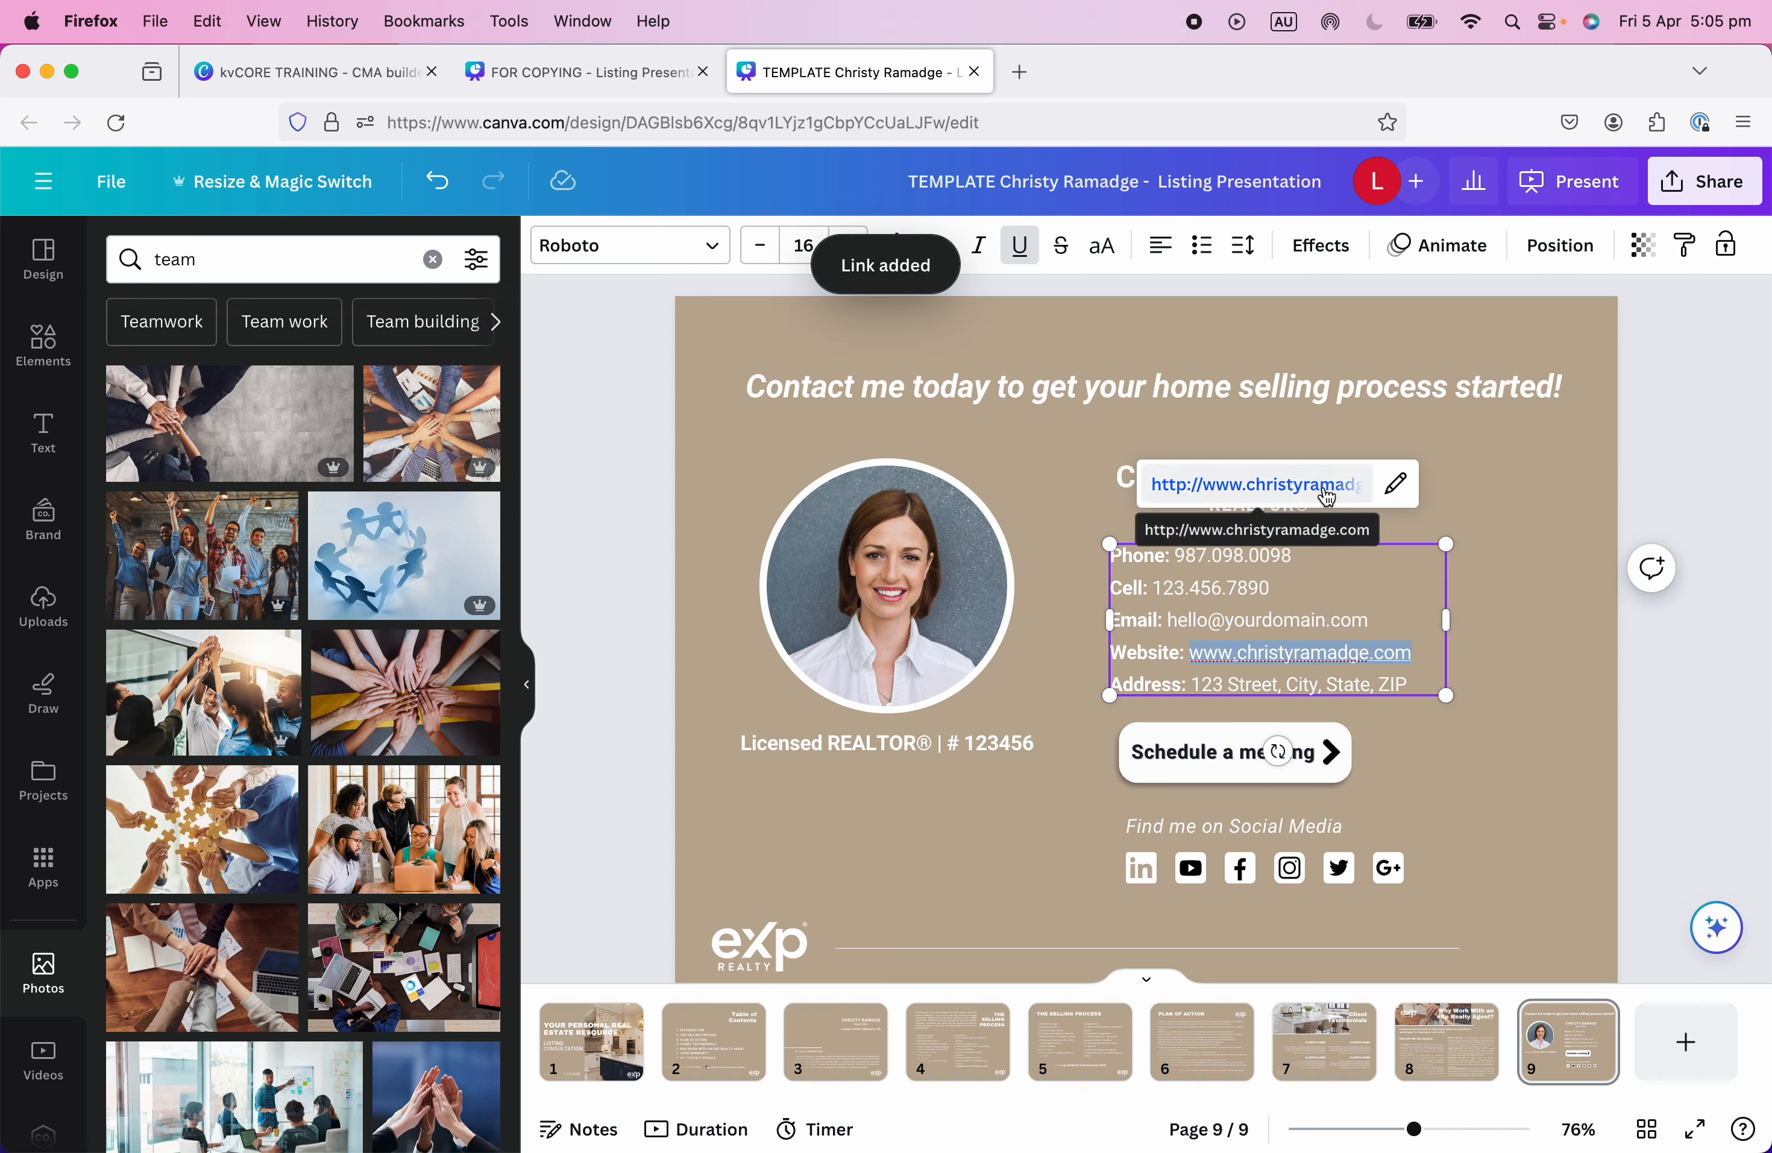
Remove the underline from the linked website address.
left_click(1434, 653)
left_click_drag(1425, 653, 1187, 653)
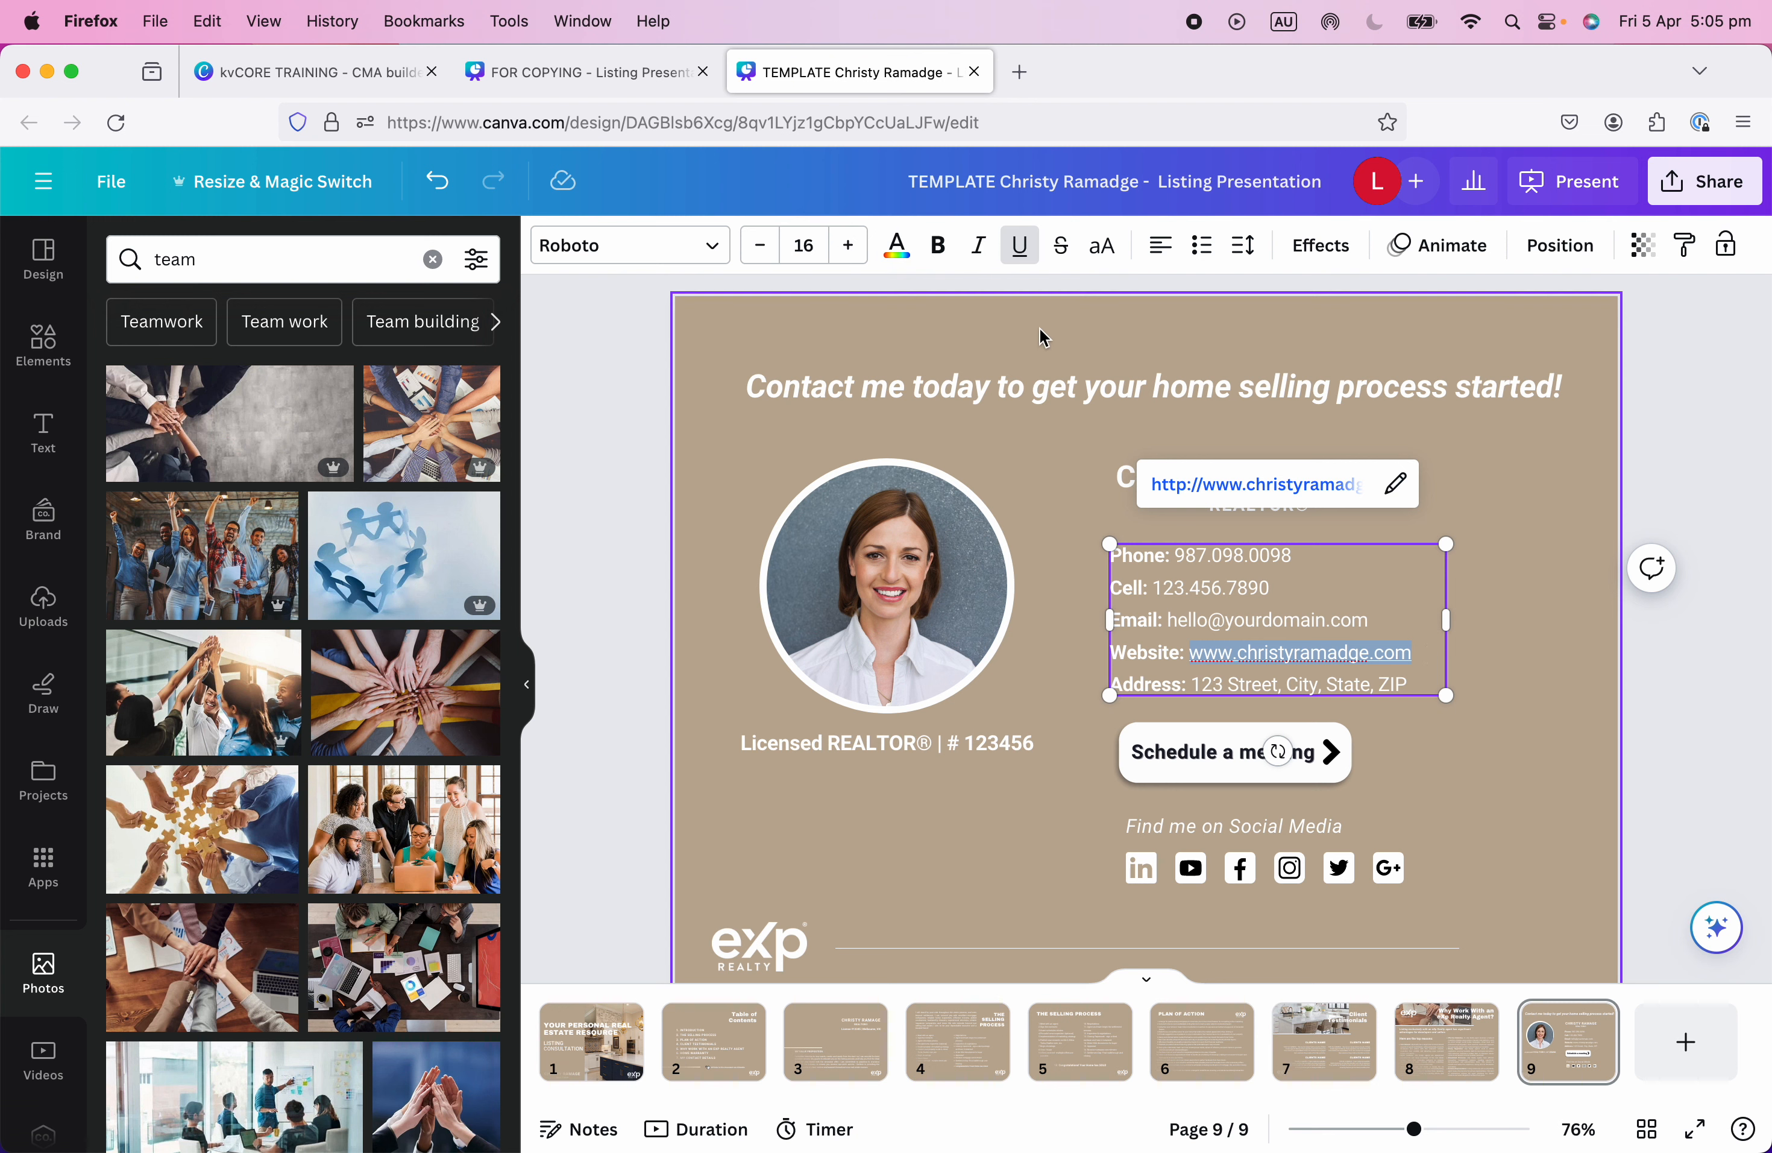
left_click(1019, 245)
Delete the Address line from the contact details text box.
left_click(1257, 681)
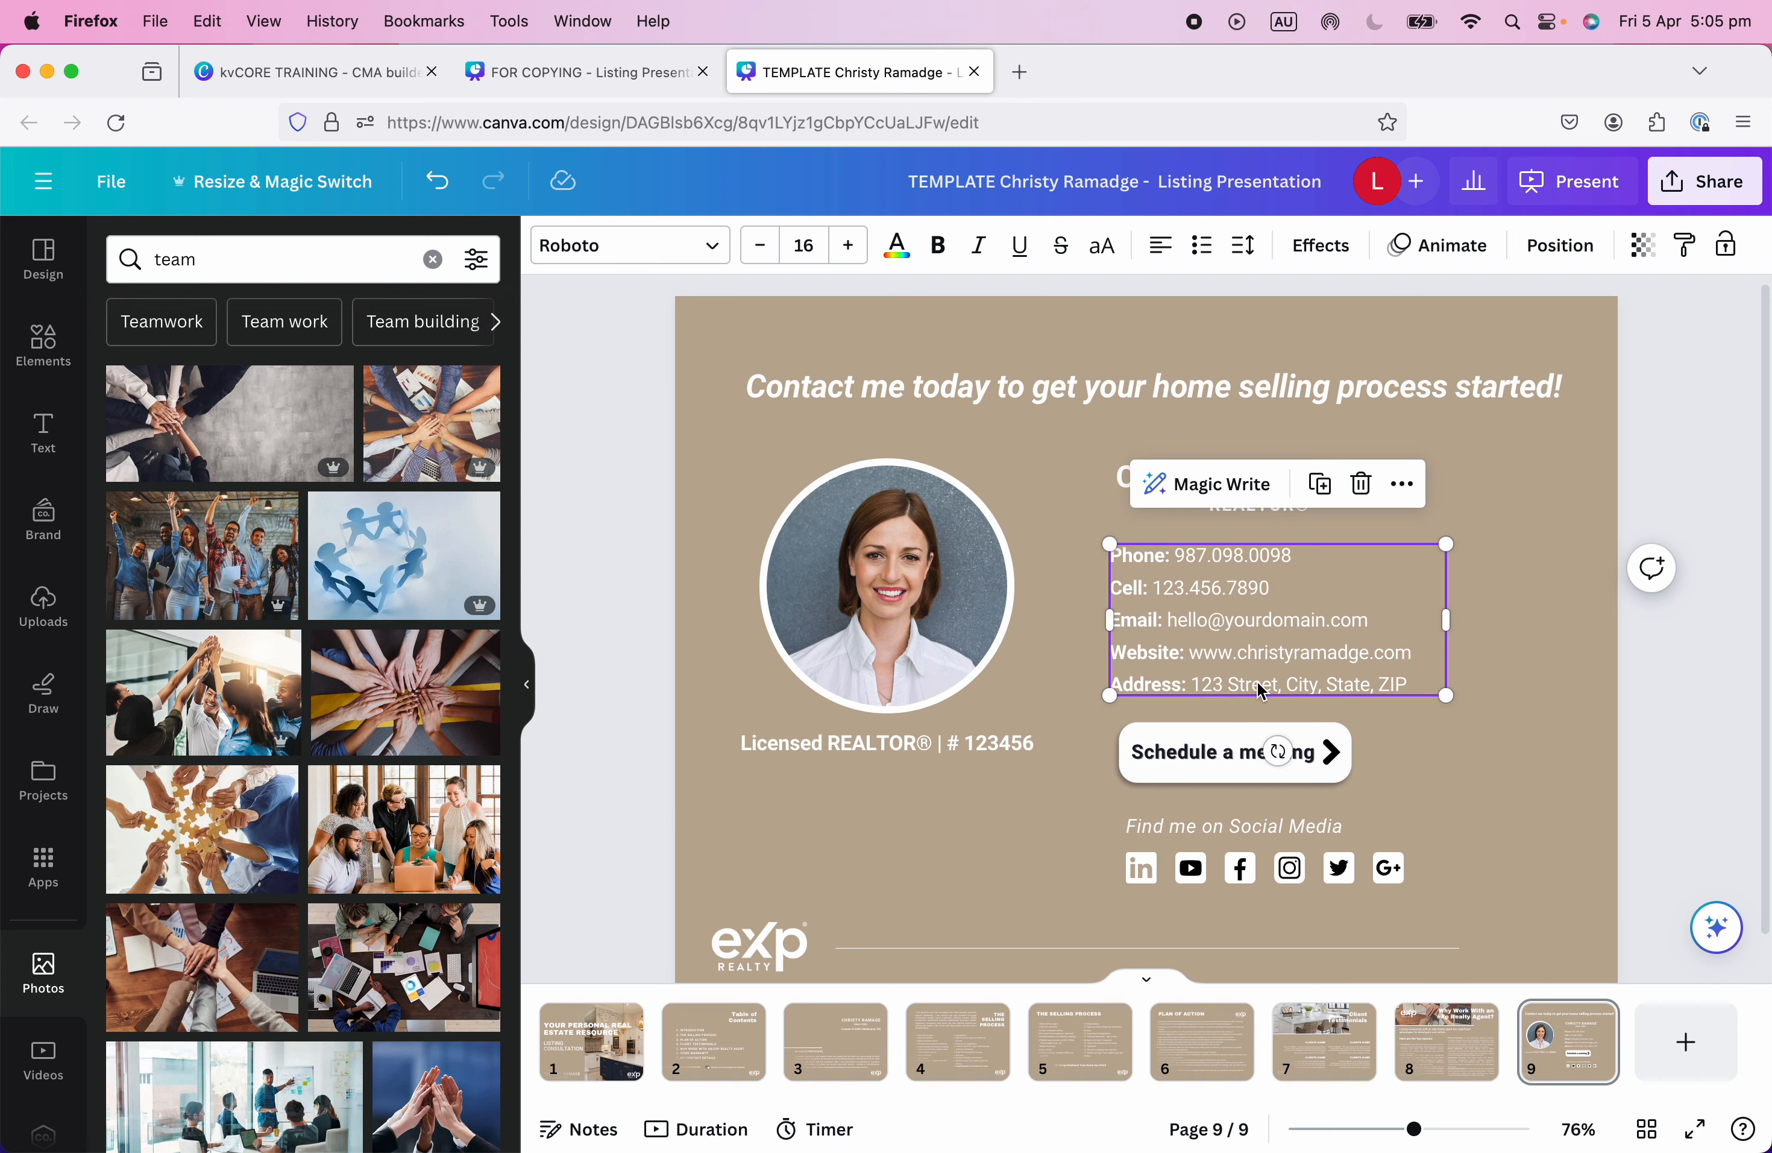
left_click(1177, 684)
triple_click(1176, 684)
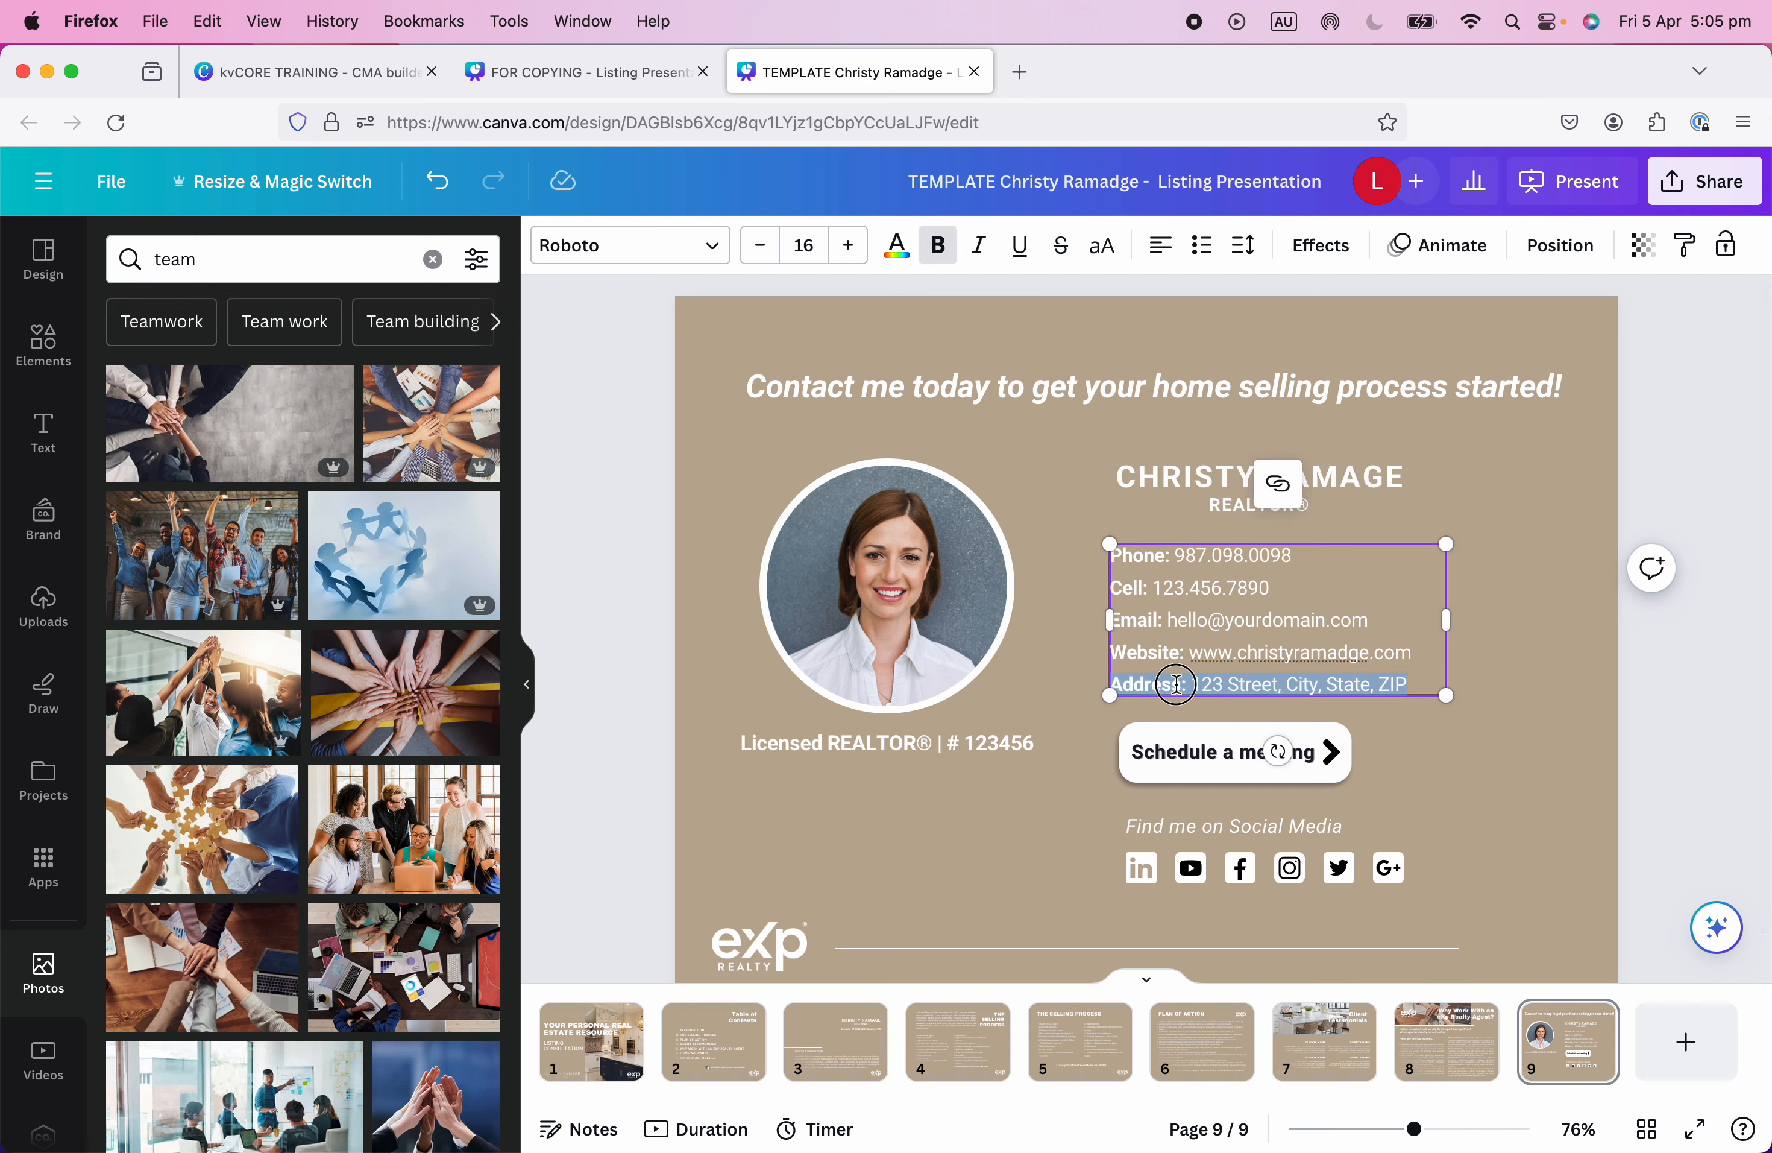
left_click(1485, 698)
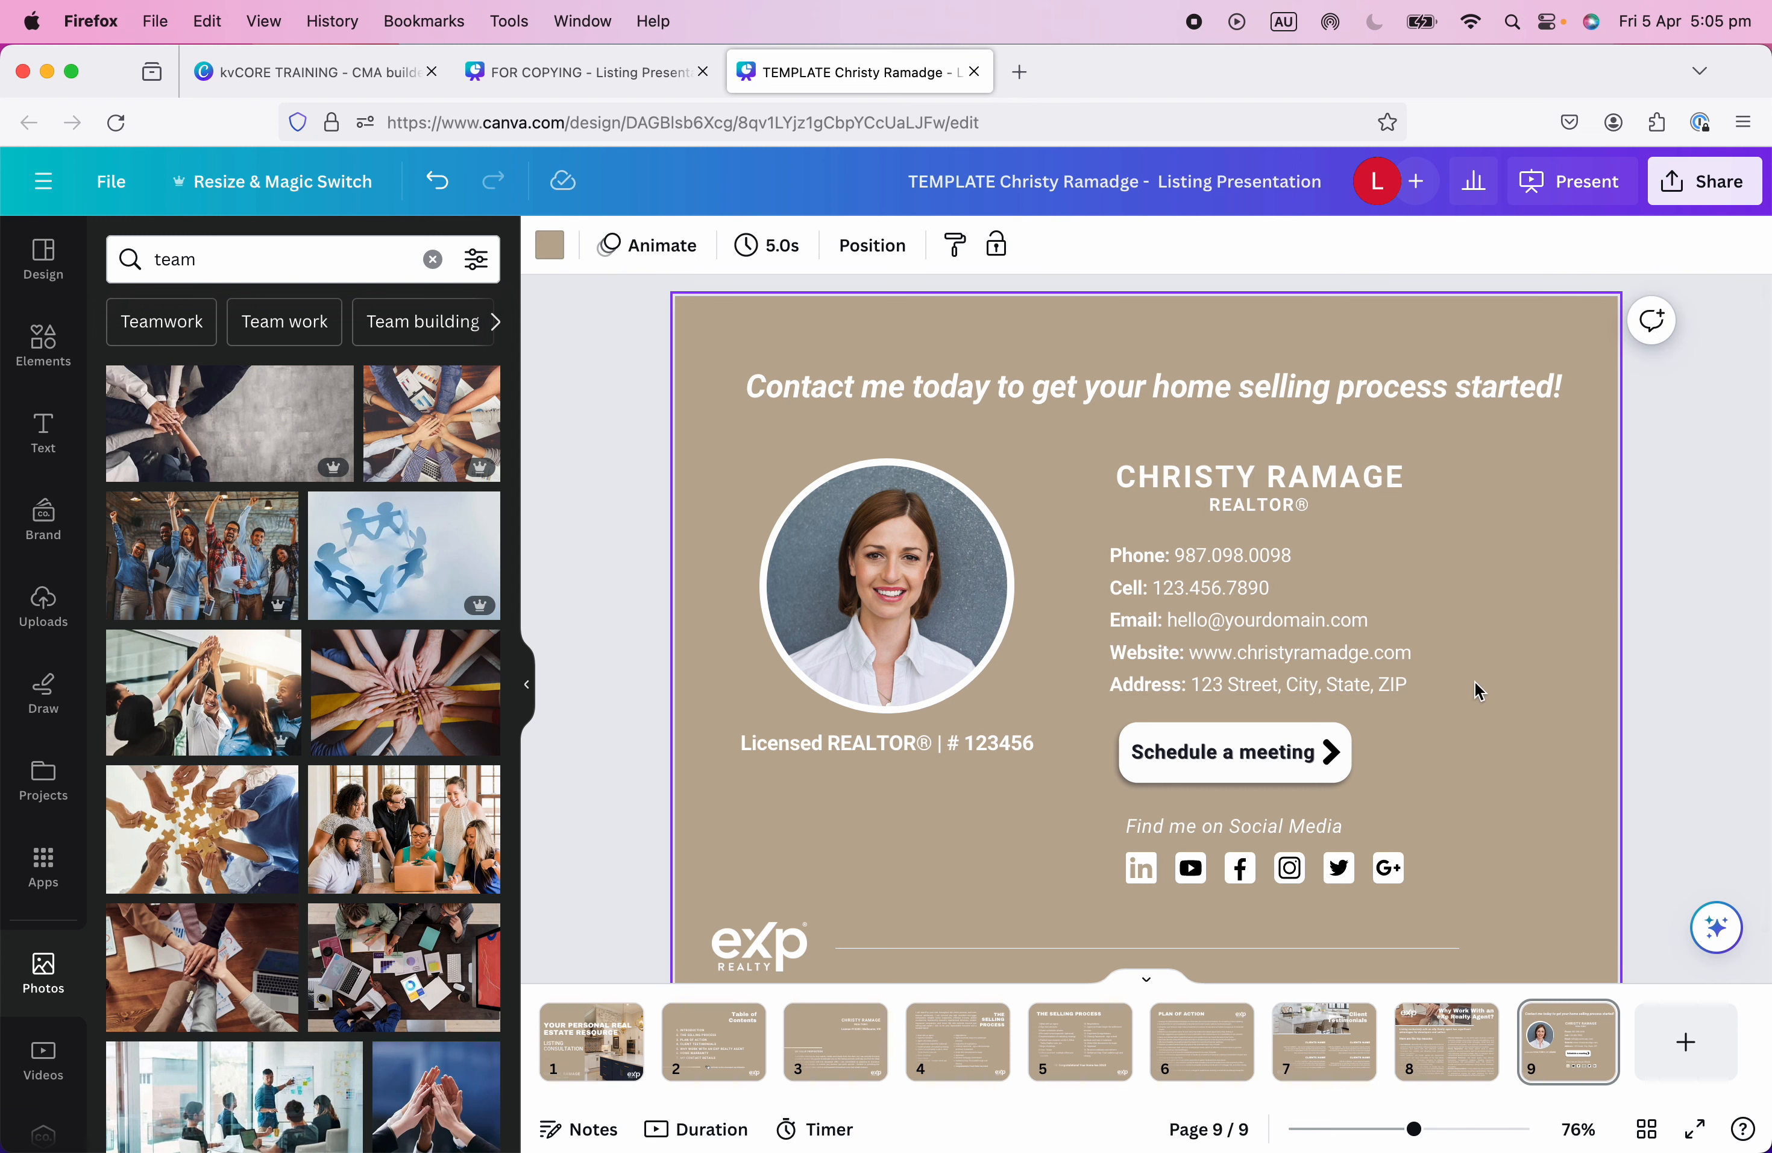
left_click(1372, 682)
triple_click(1371, 683)
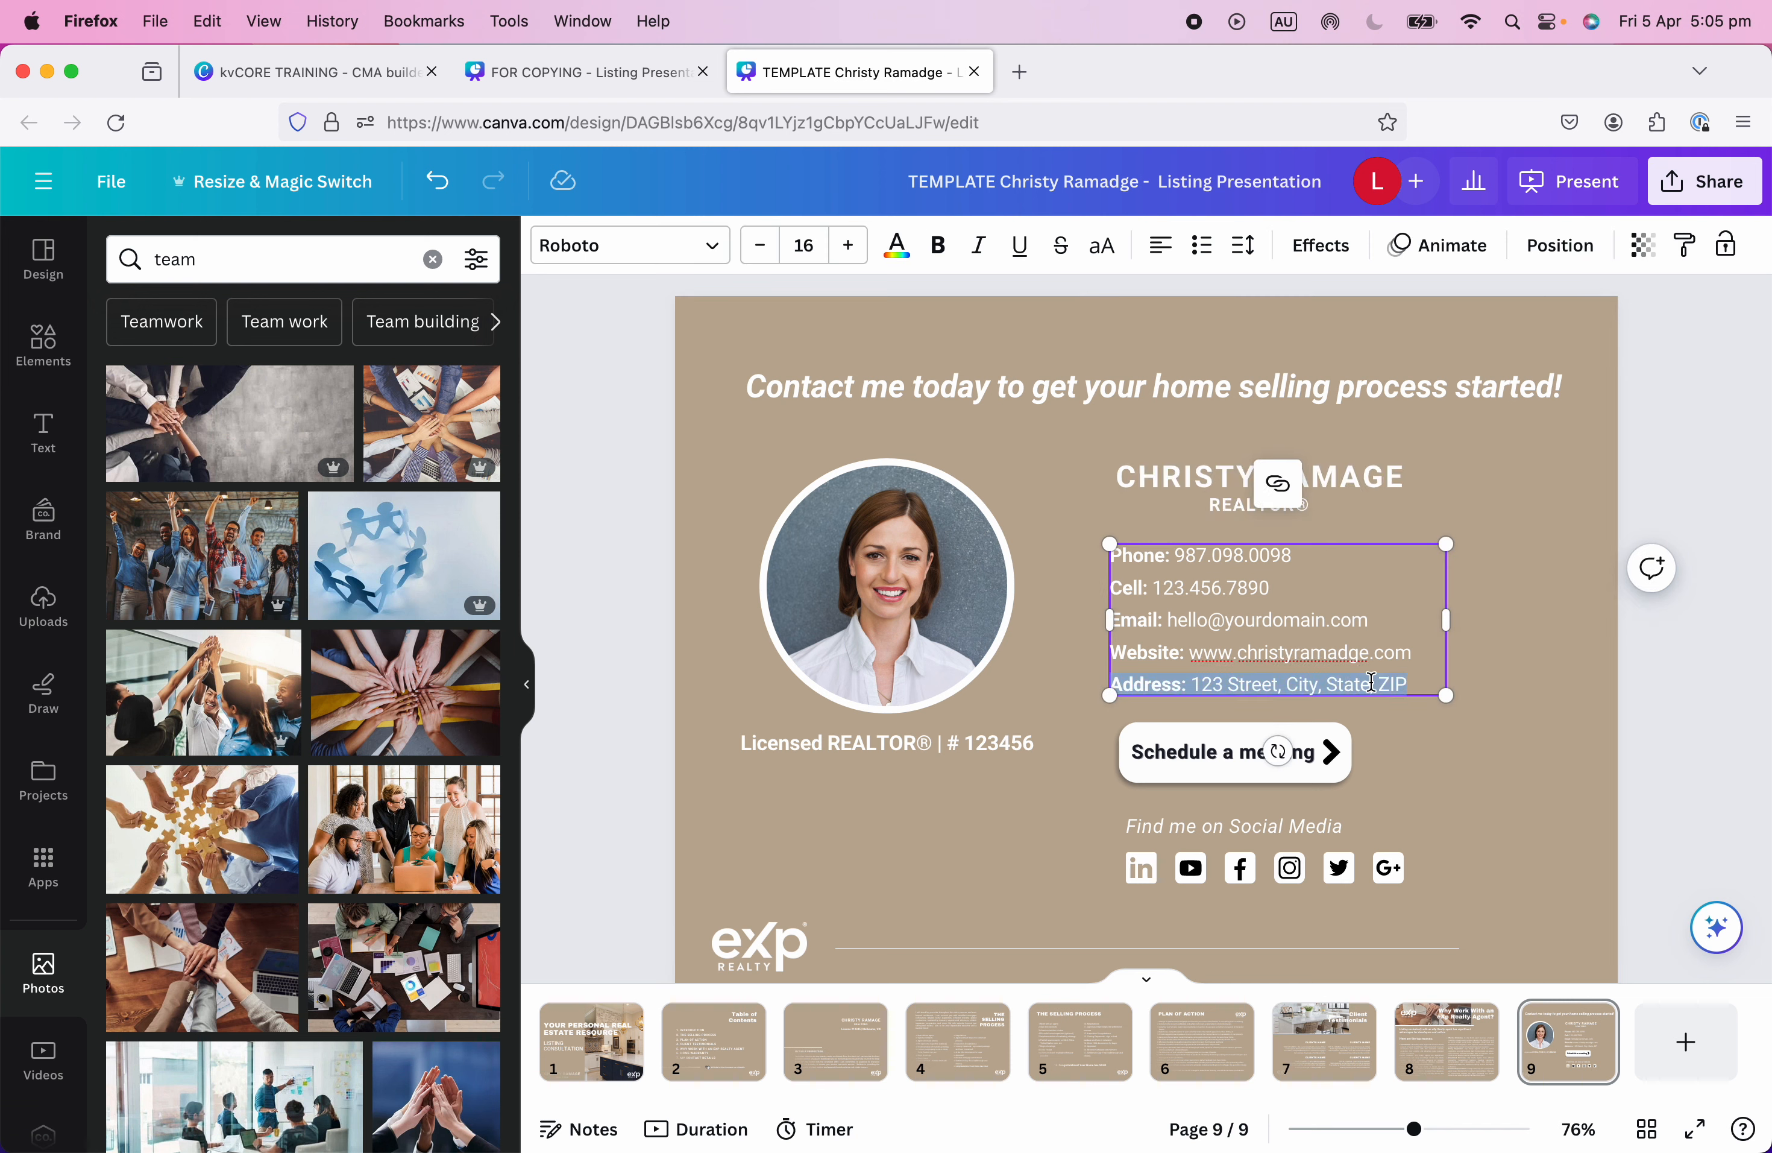
key("BackSpace")
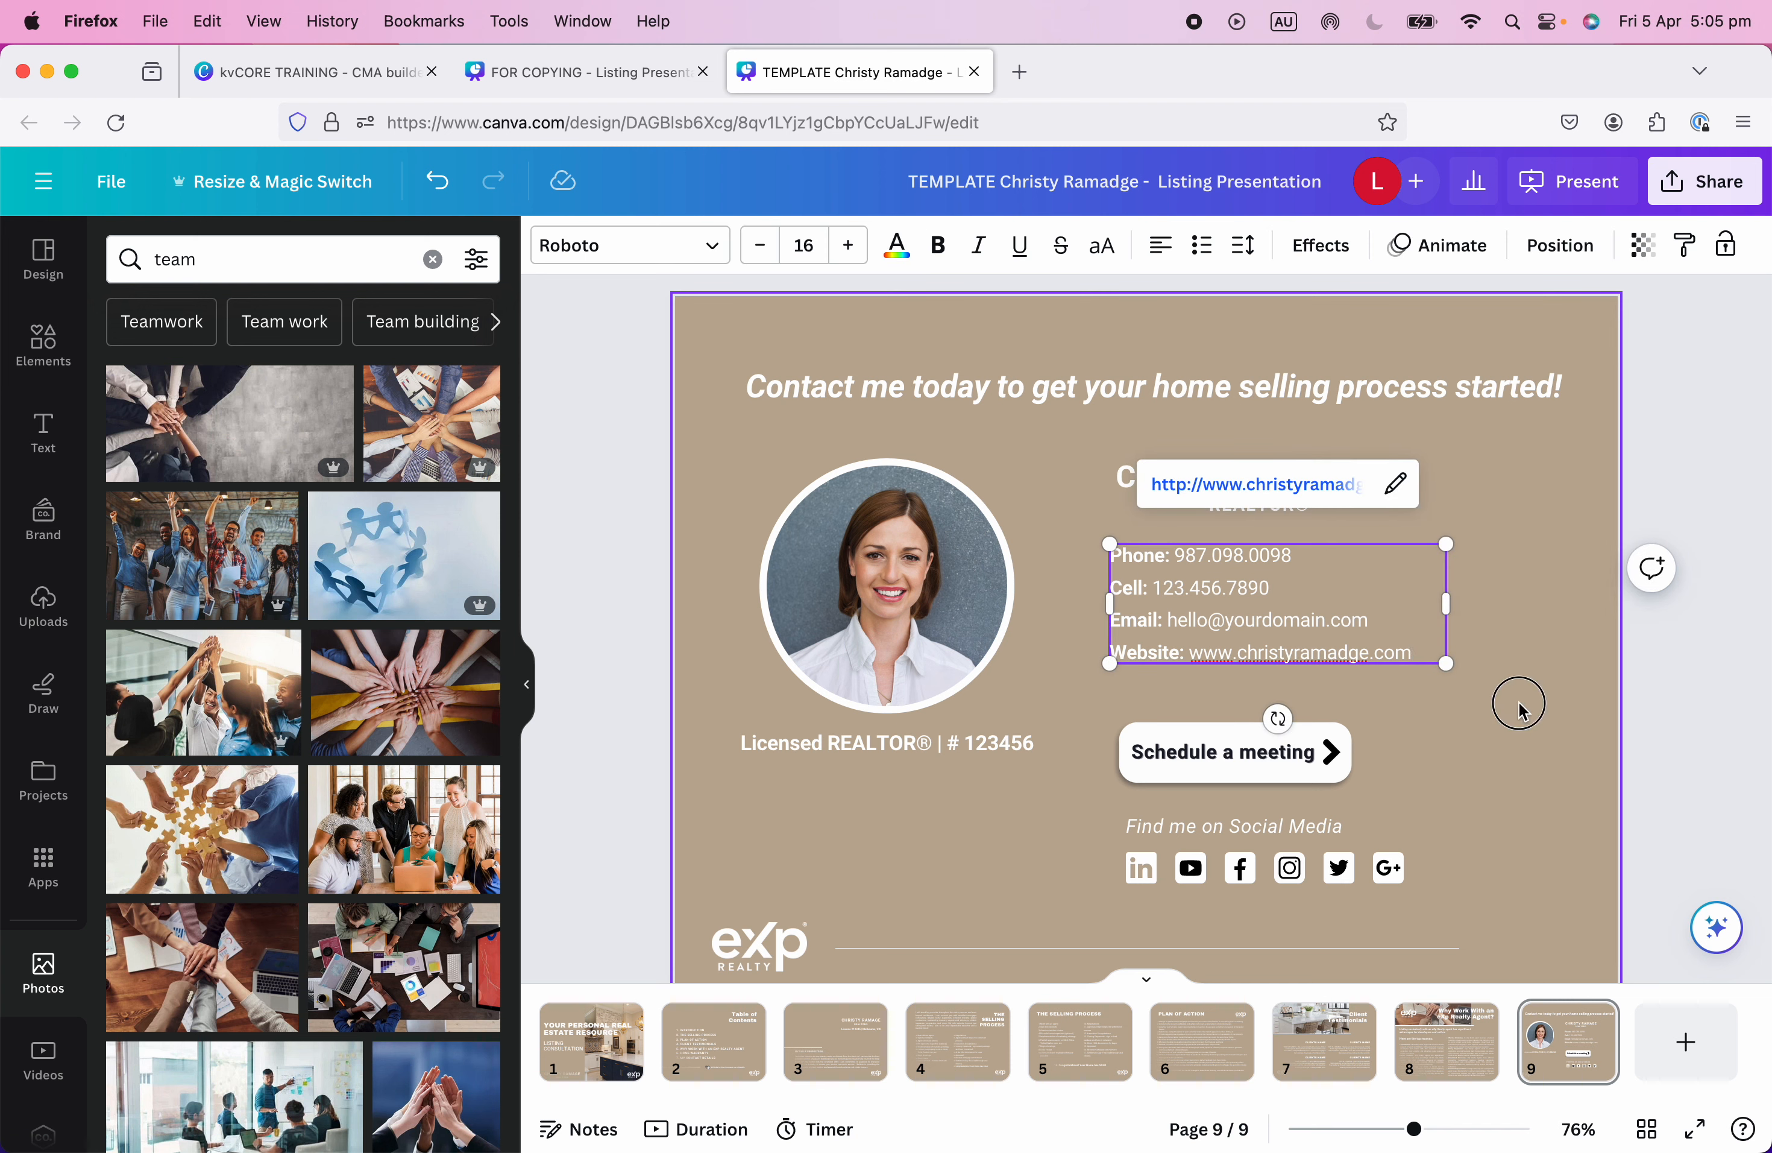
left_click(1515, 700)
Group the name heading with the contact details and shift the group slightly lower.
left_click_drag(1057, 428, 1447, 665)
left_click_drag(1250, 613, 1238, 626)
left_click(1294, 414)
left_click(1502, 566)
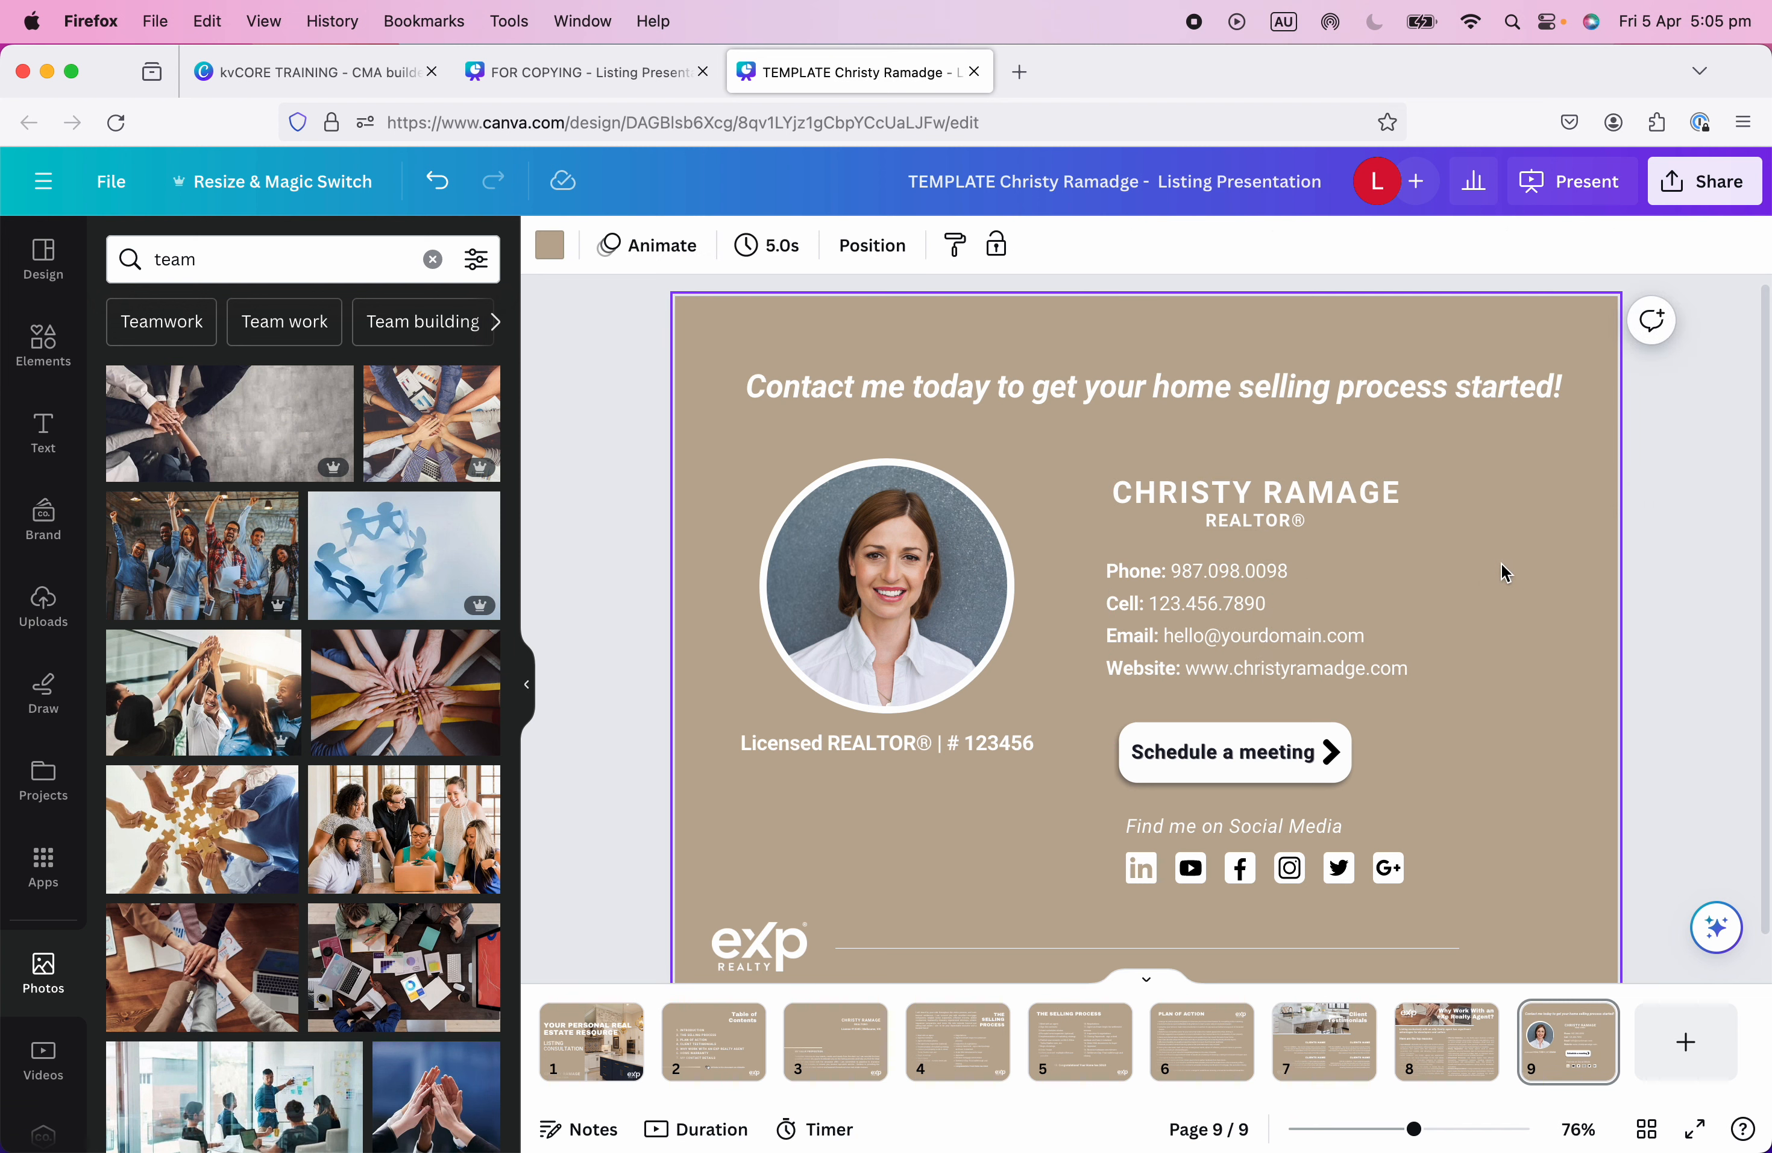
mouse_move(1331, 661)
left_mouse_down()
mouse_move(1298, 511)
mouse_move(1357, 653)
mouse_move(1340, 659)
left_mouse_up()
Change the Schedule a meeting button's link to calendly.com/agentname and remove its underline.
left_click(1503, 677)
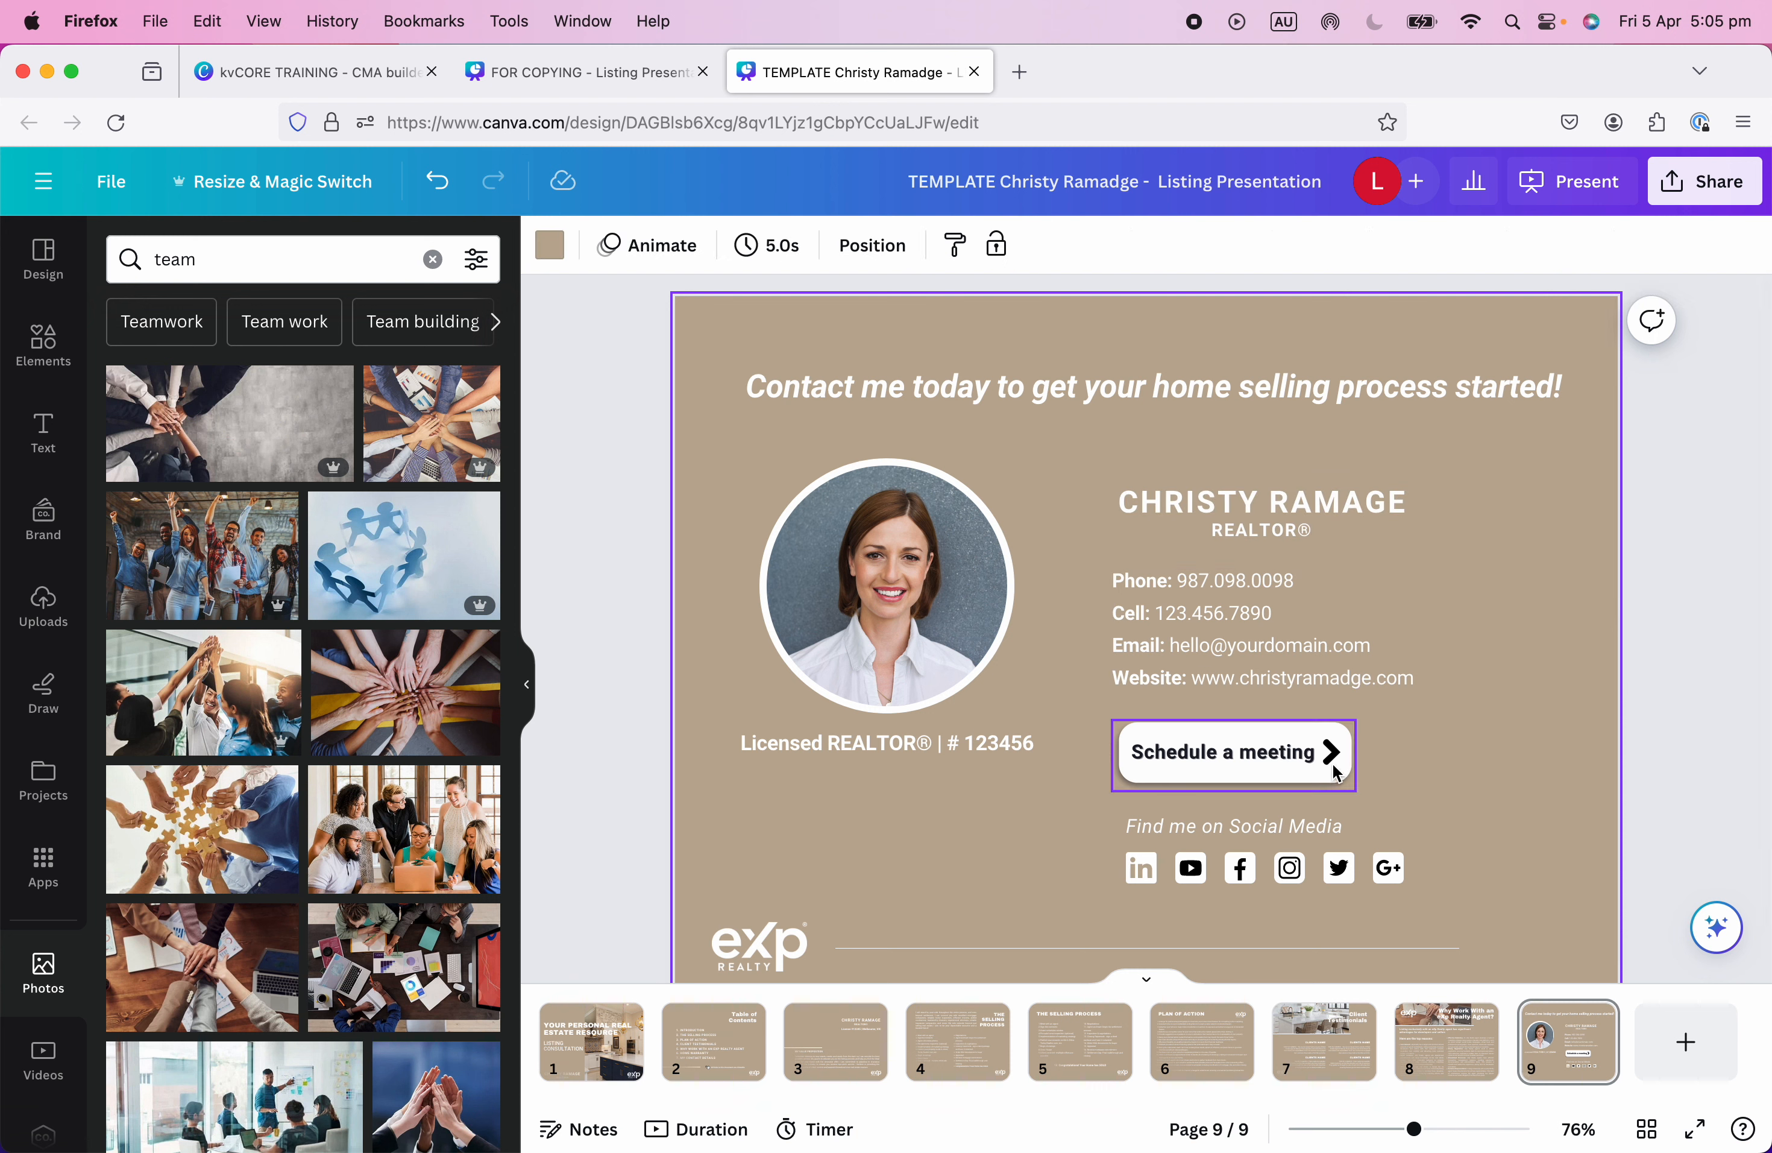
left_click(1267, 757)
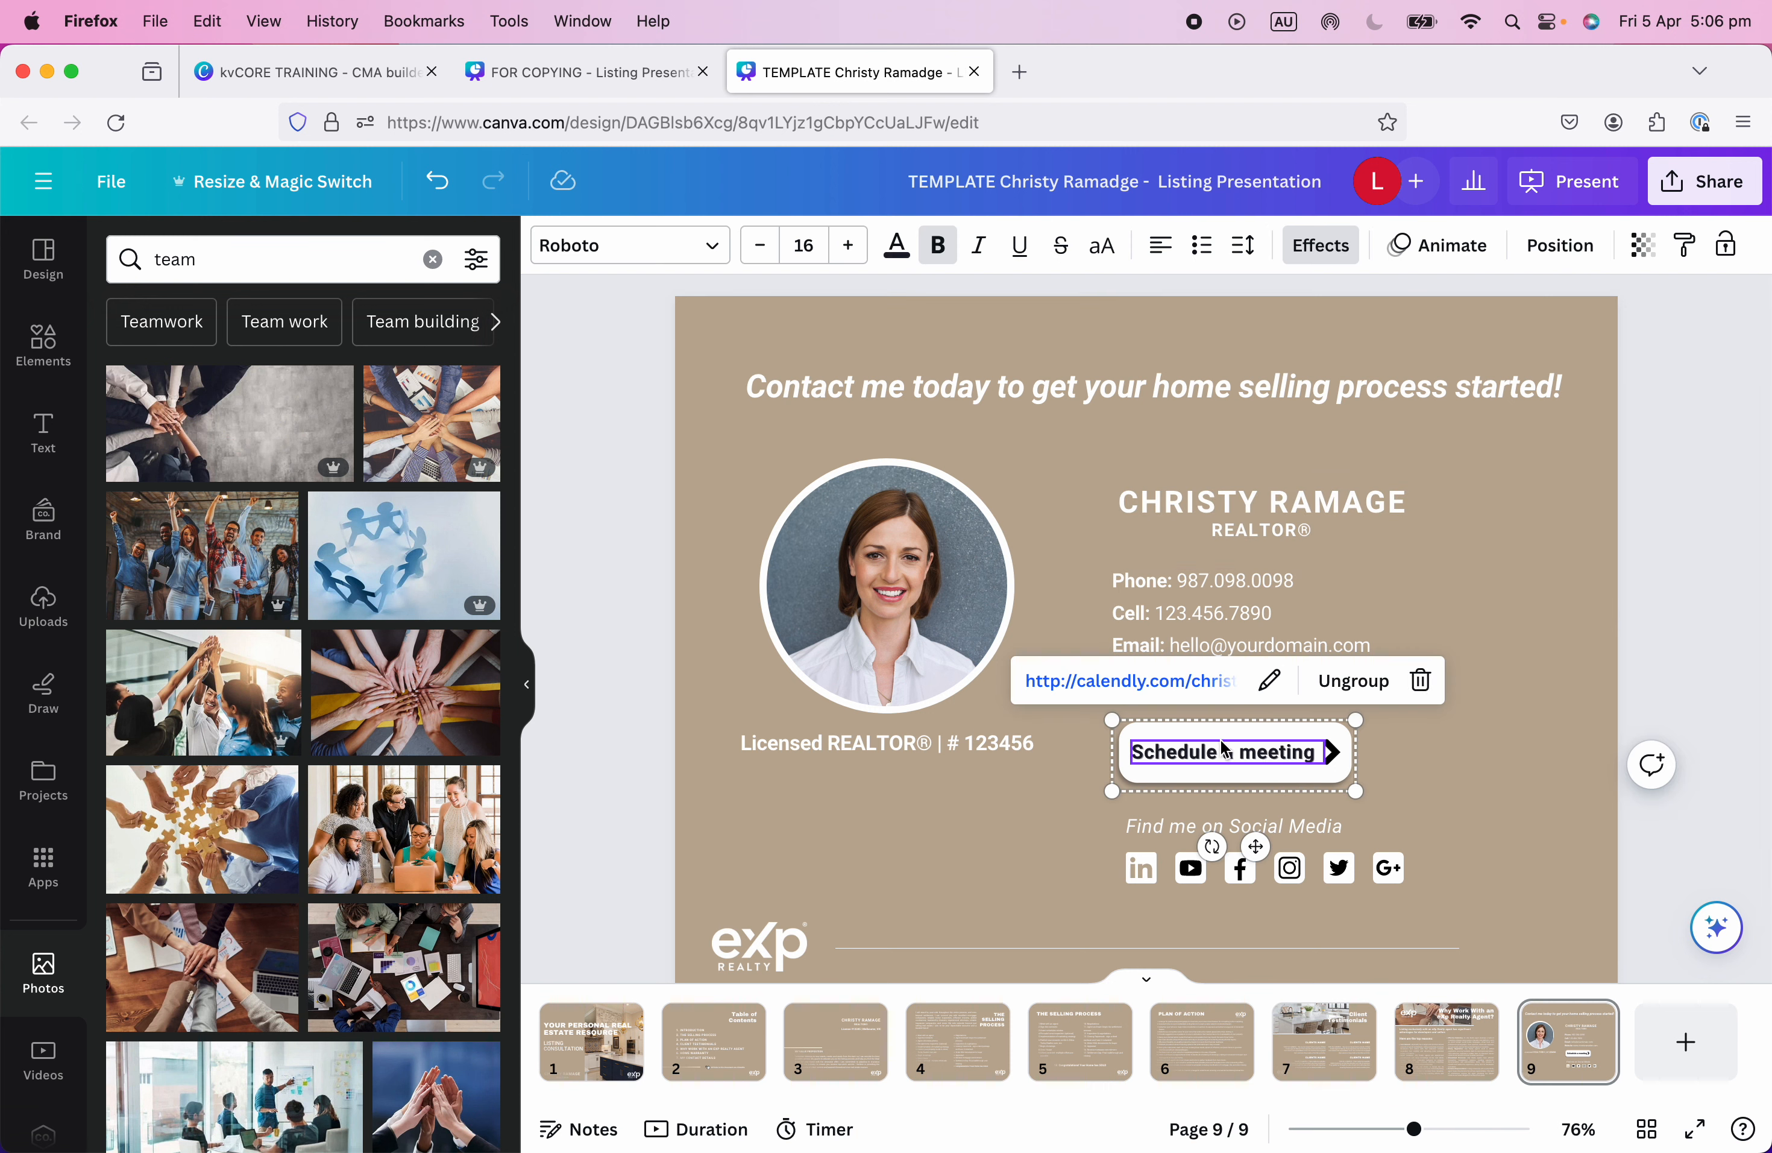
left_click(1270, 679)
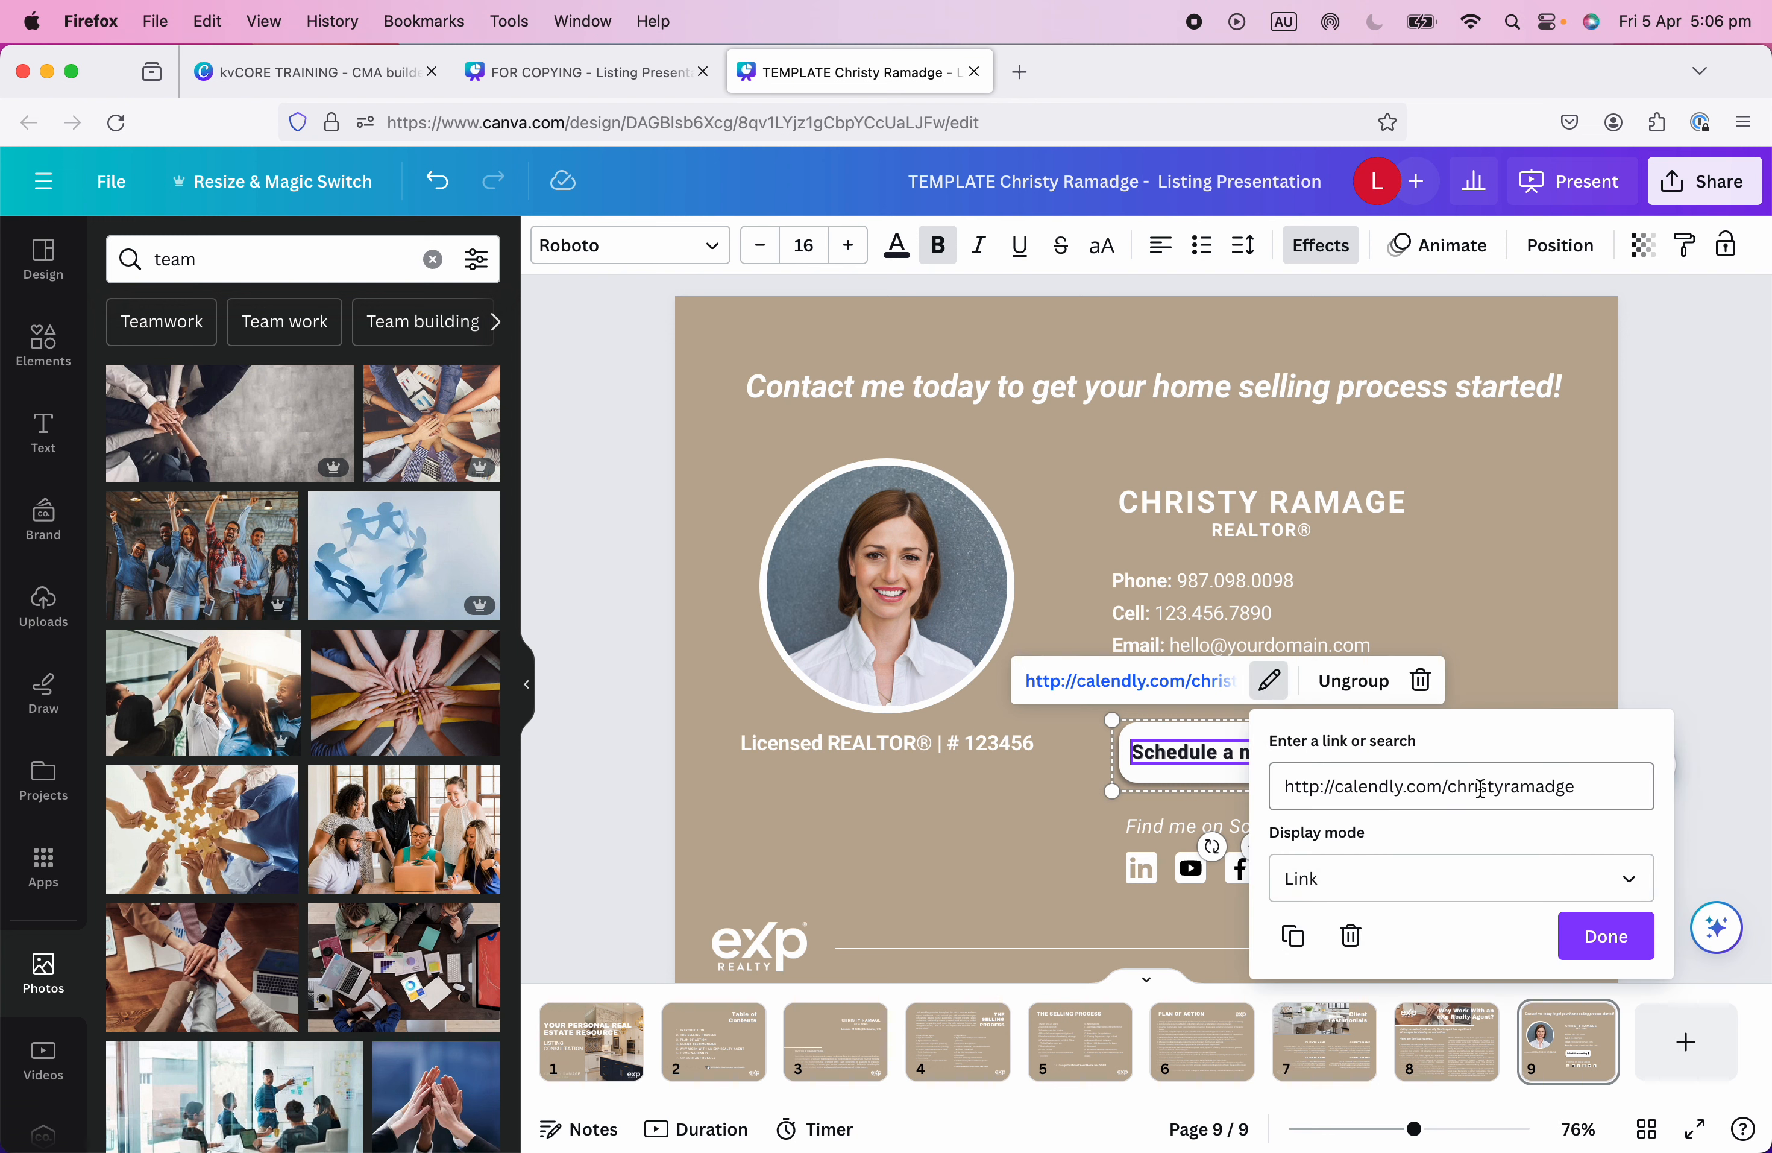
left_click_drag(1454, 788, 1658, 795)
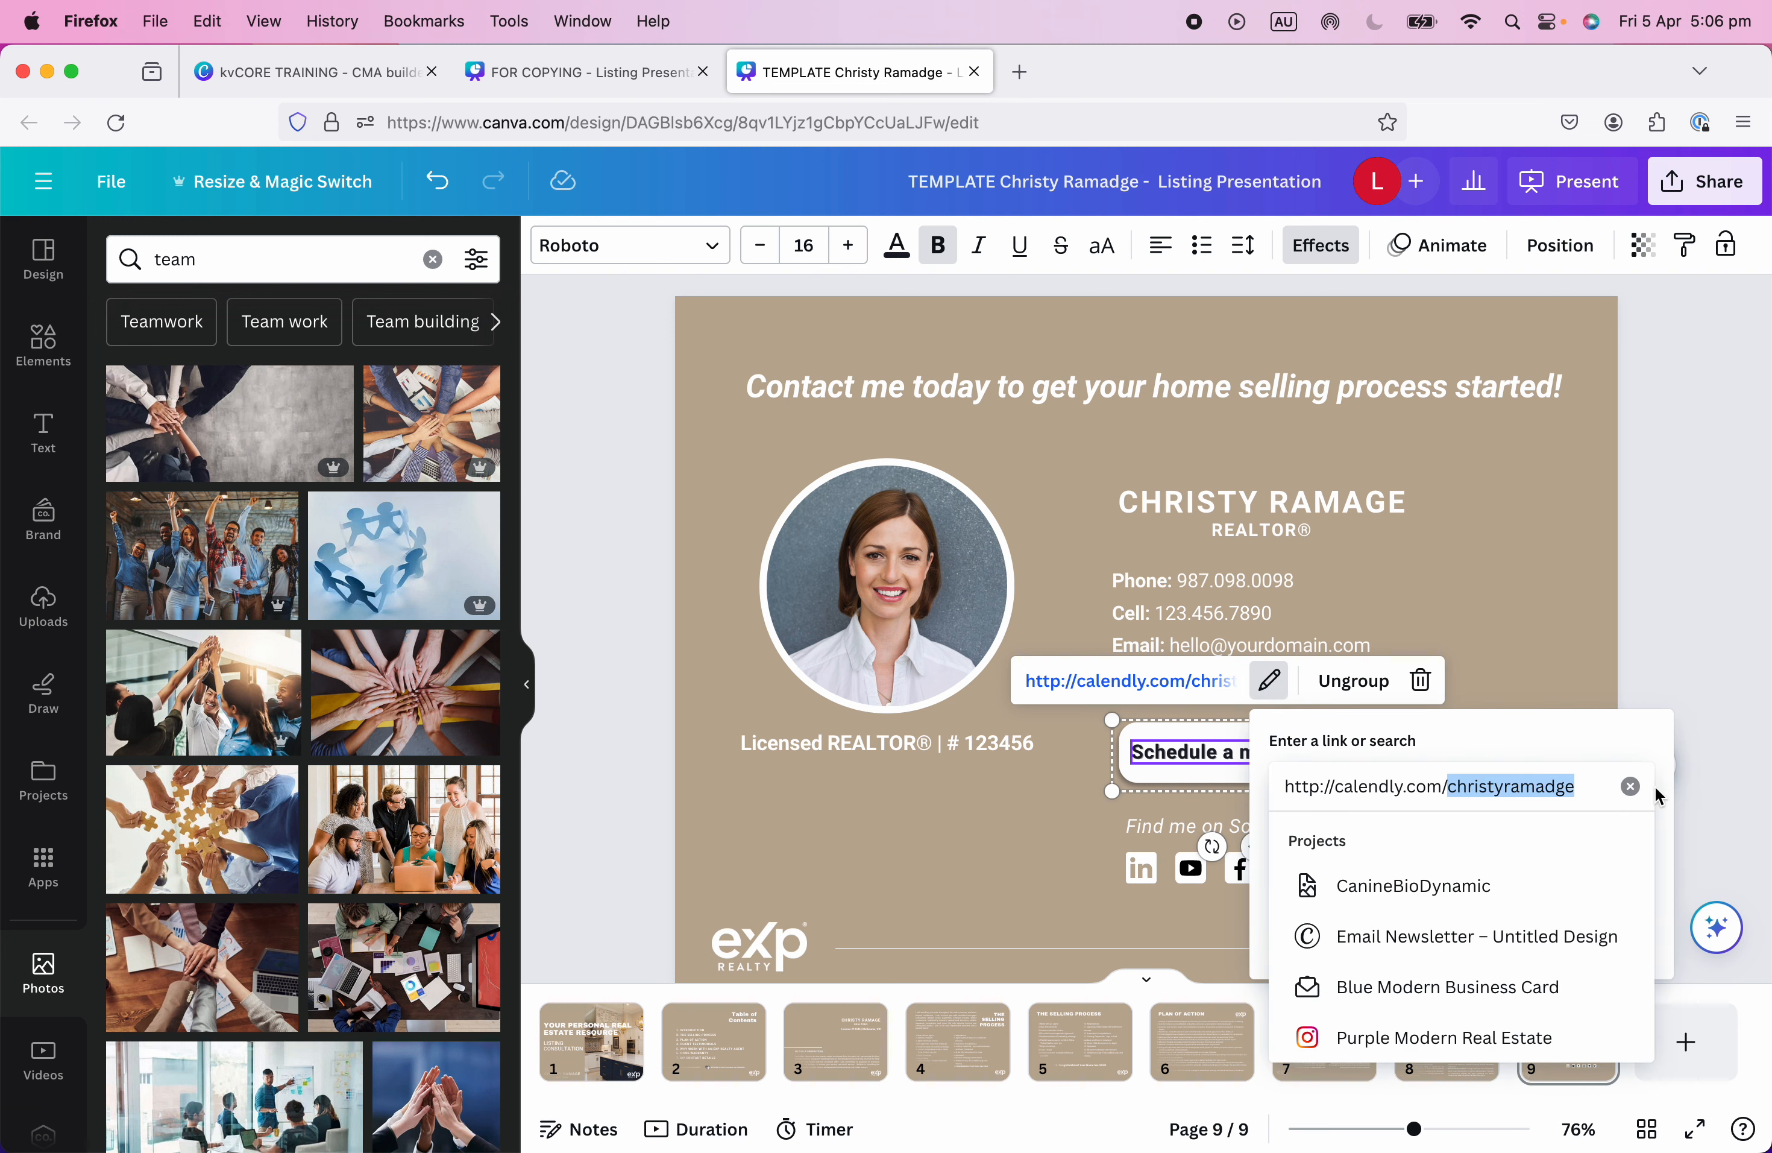
key("BackSpace")
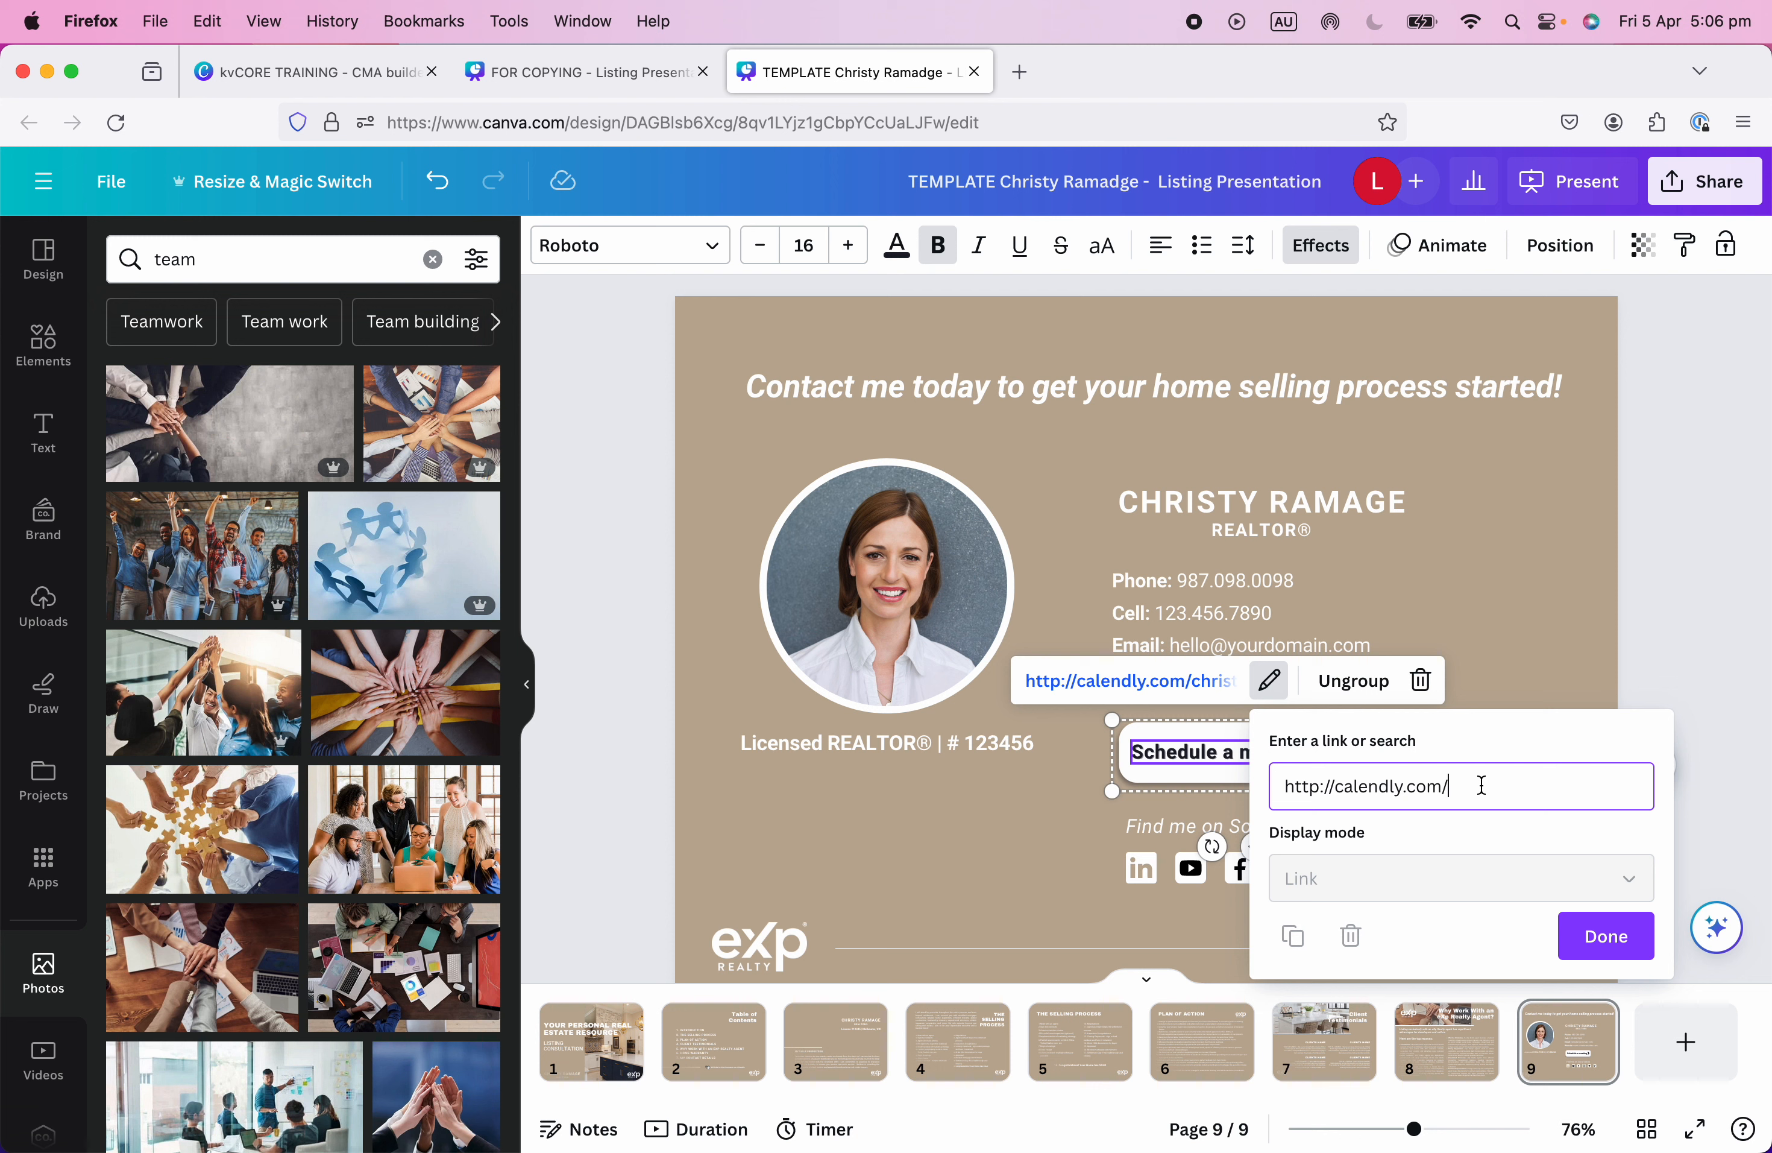
left_click_drag(1448, 782, 1237, 781)
left_click(1534, 782)
left_click(1602, 937)
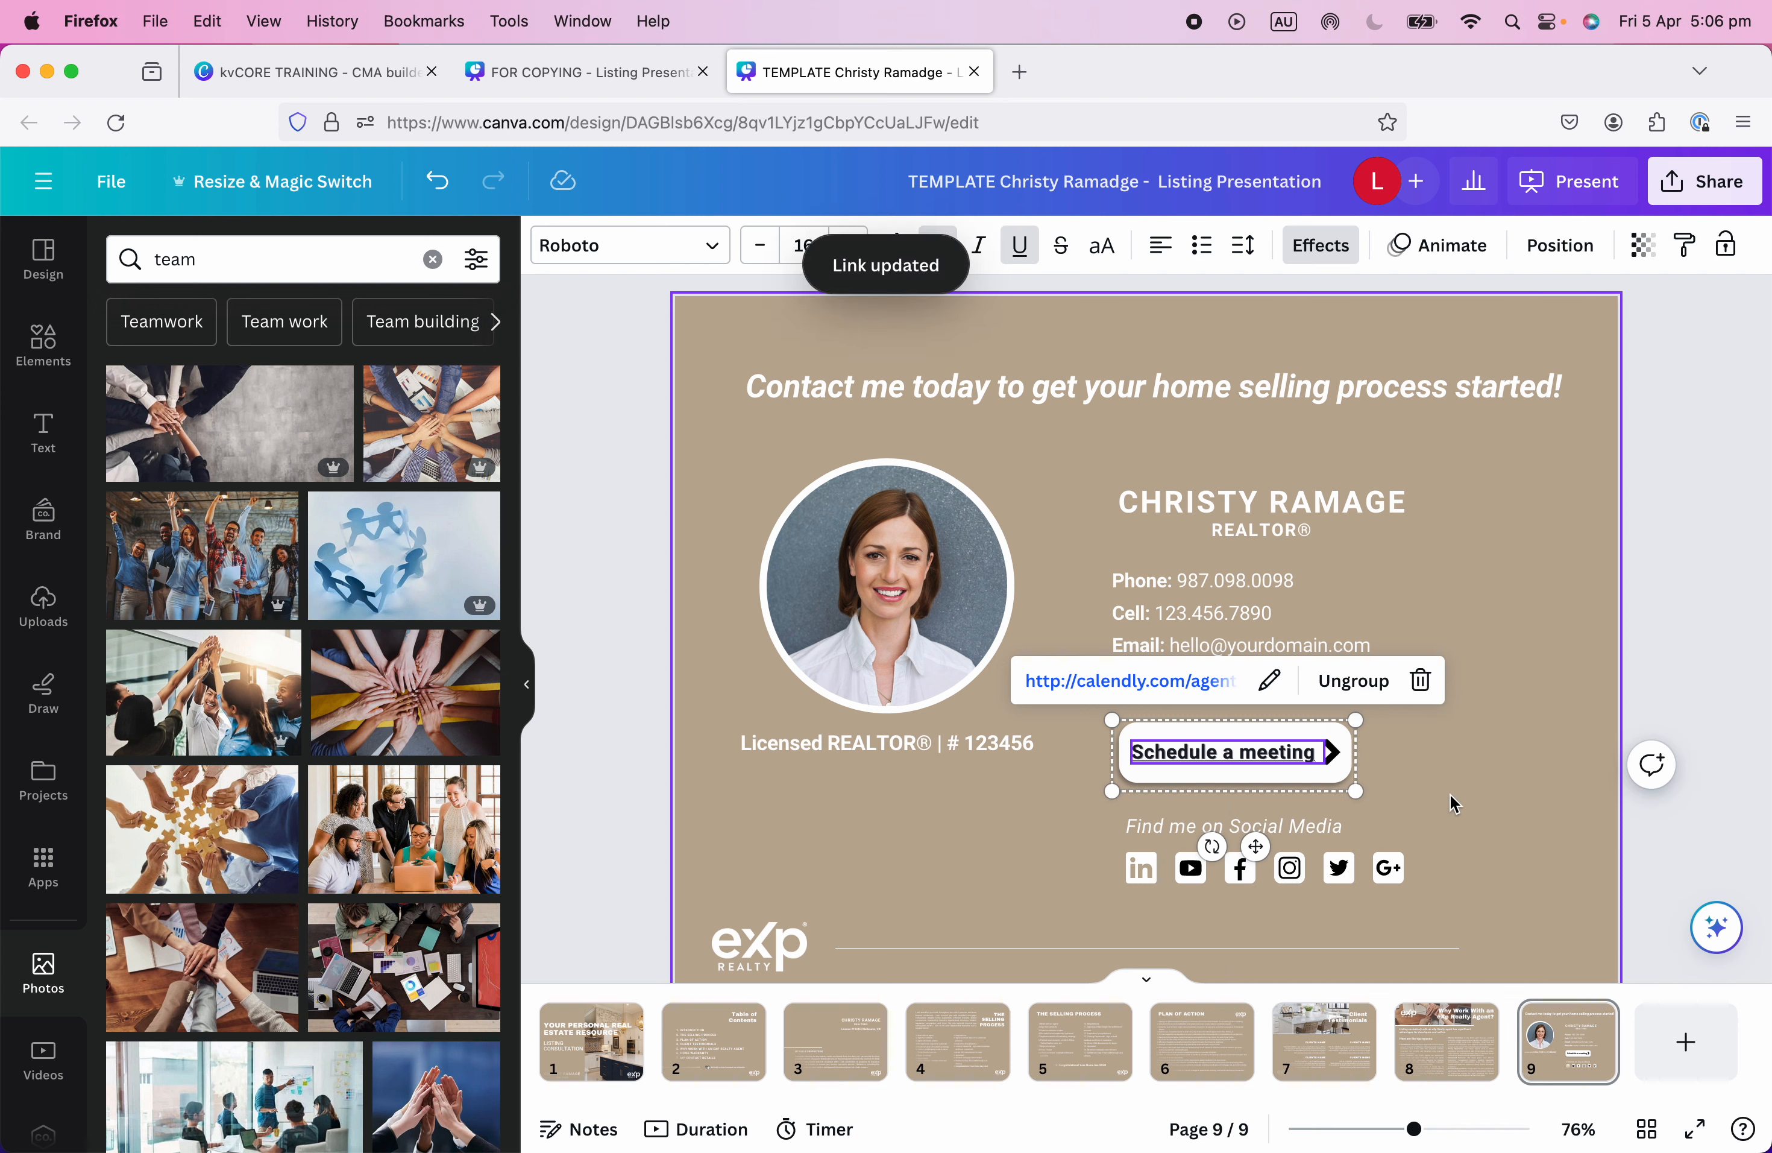
left_click(1020, 245)
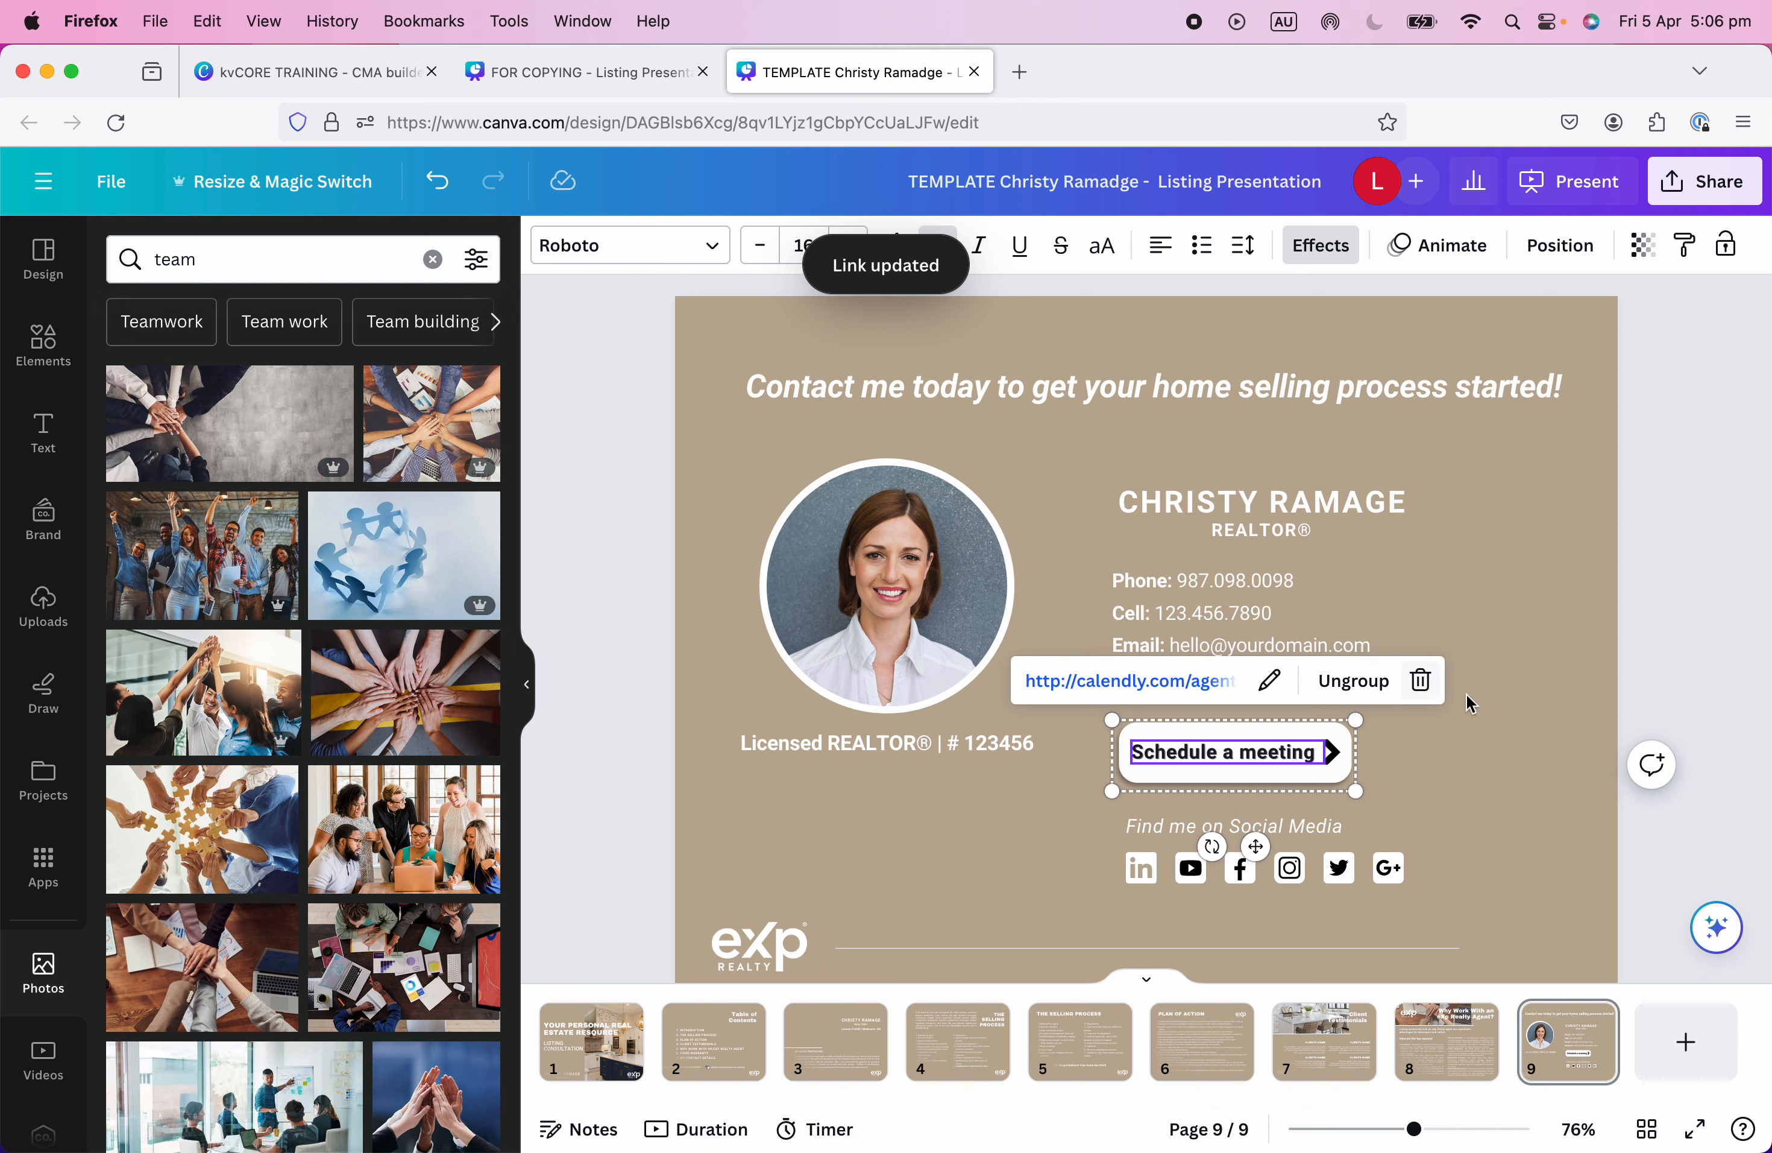
left_click(1415, 780)
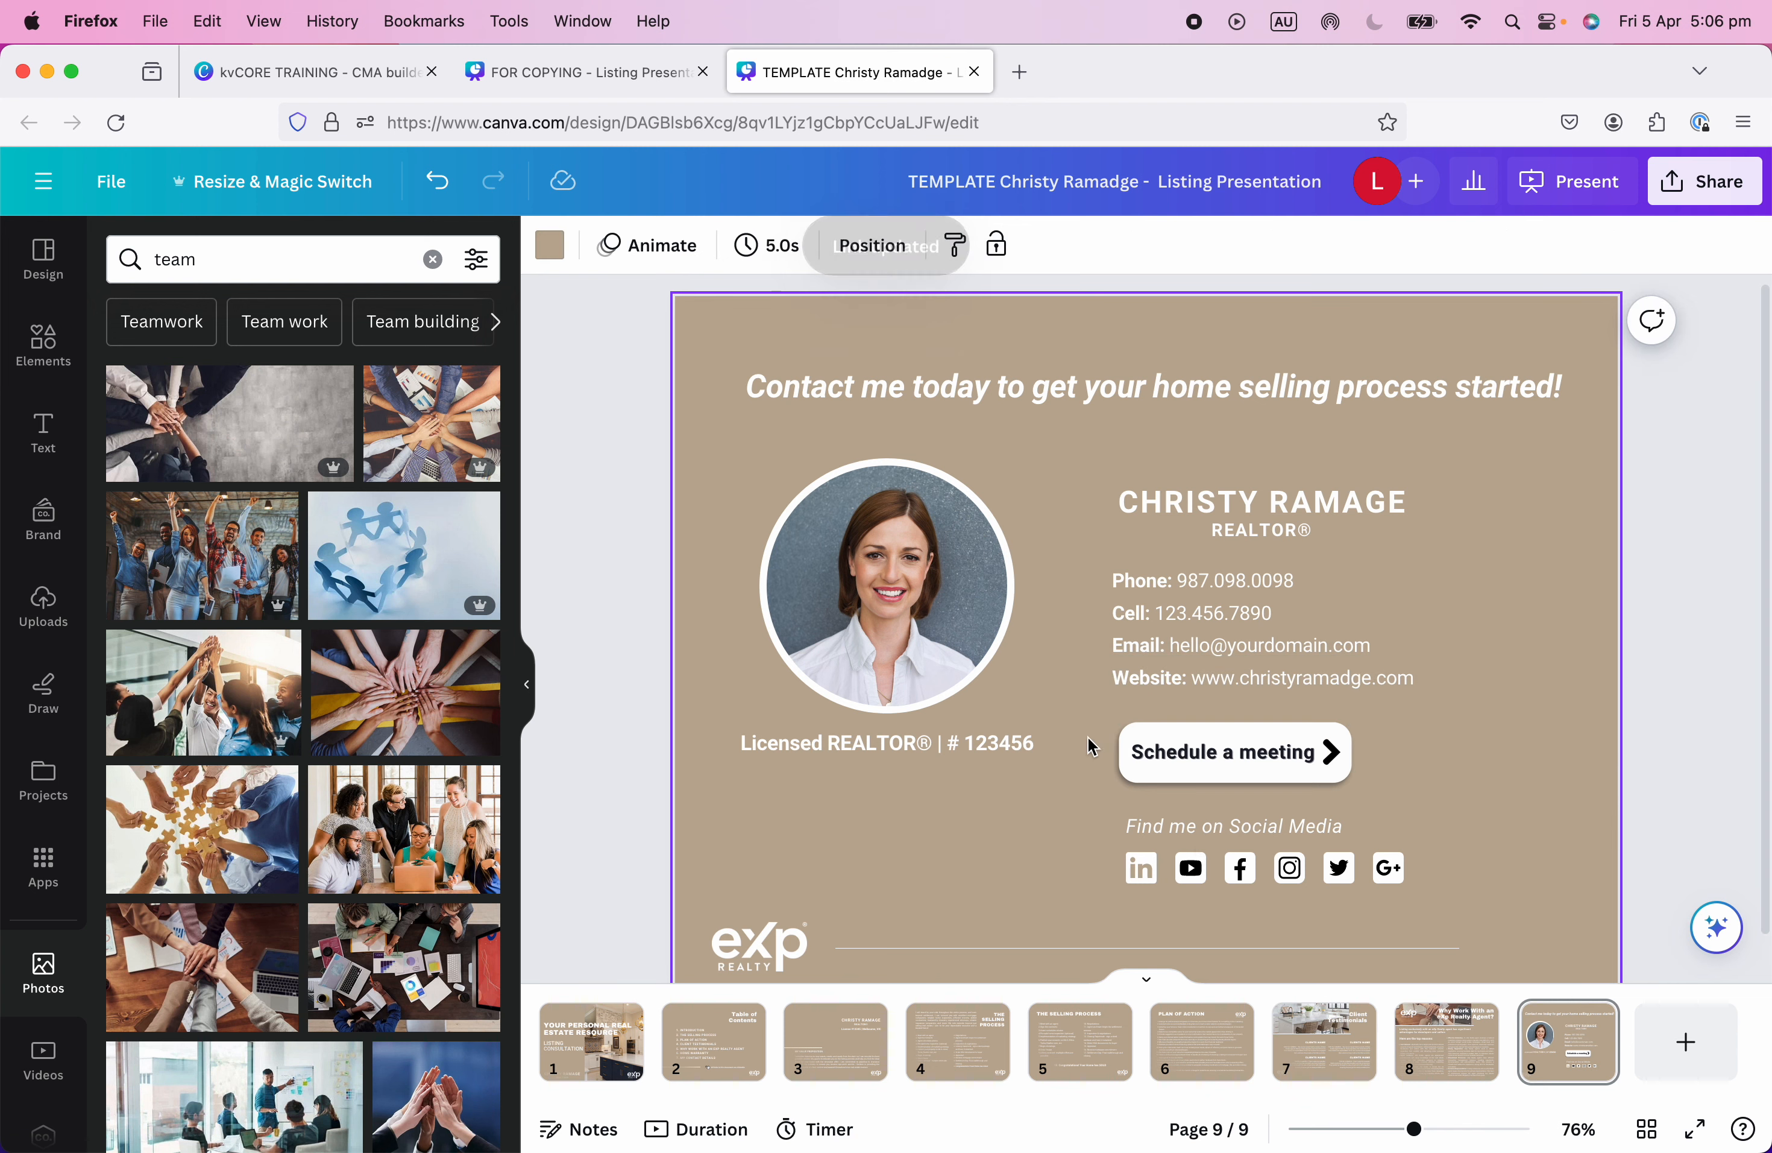
Make the Schedule a meeting button text tan.
left_click(1195, 756)
double_click(1212, 757)
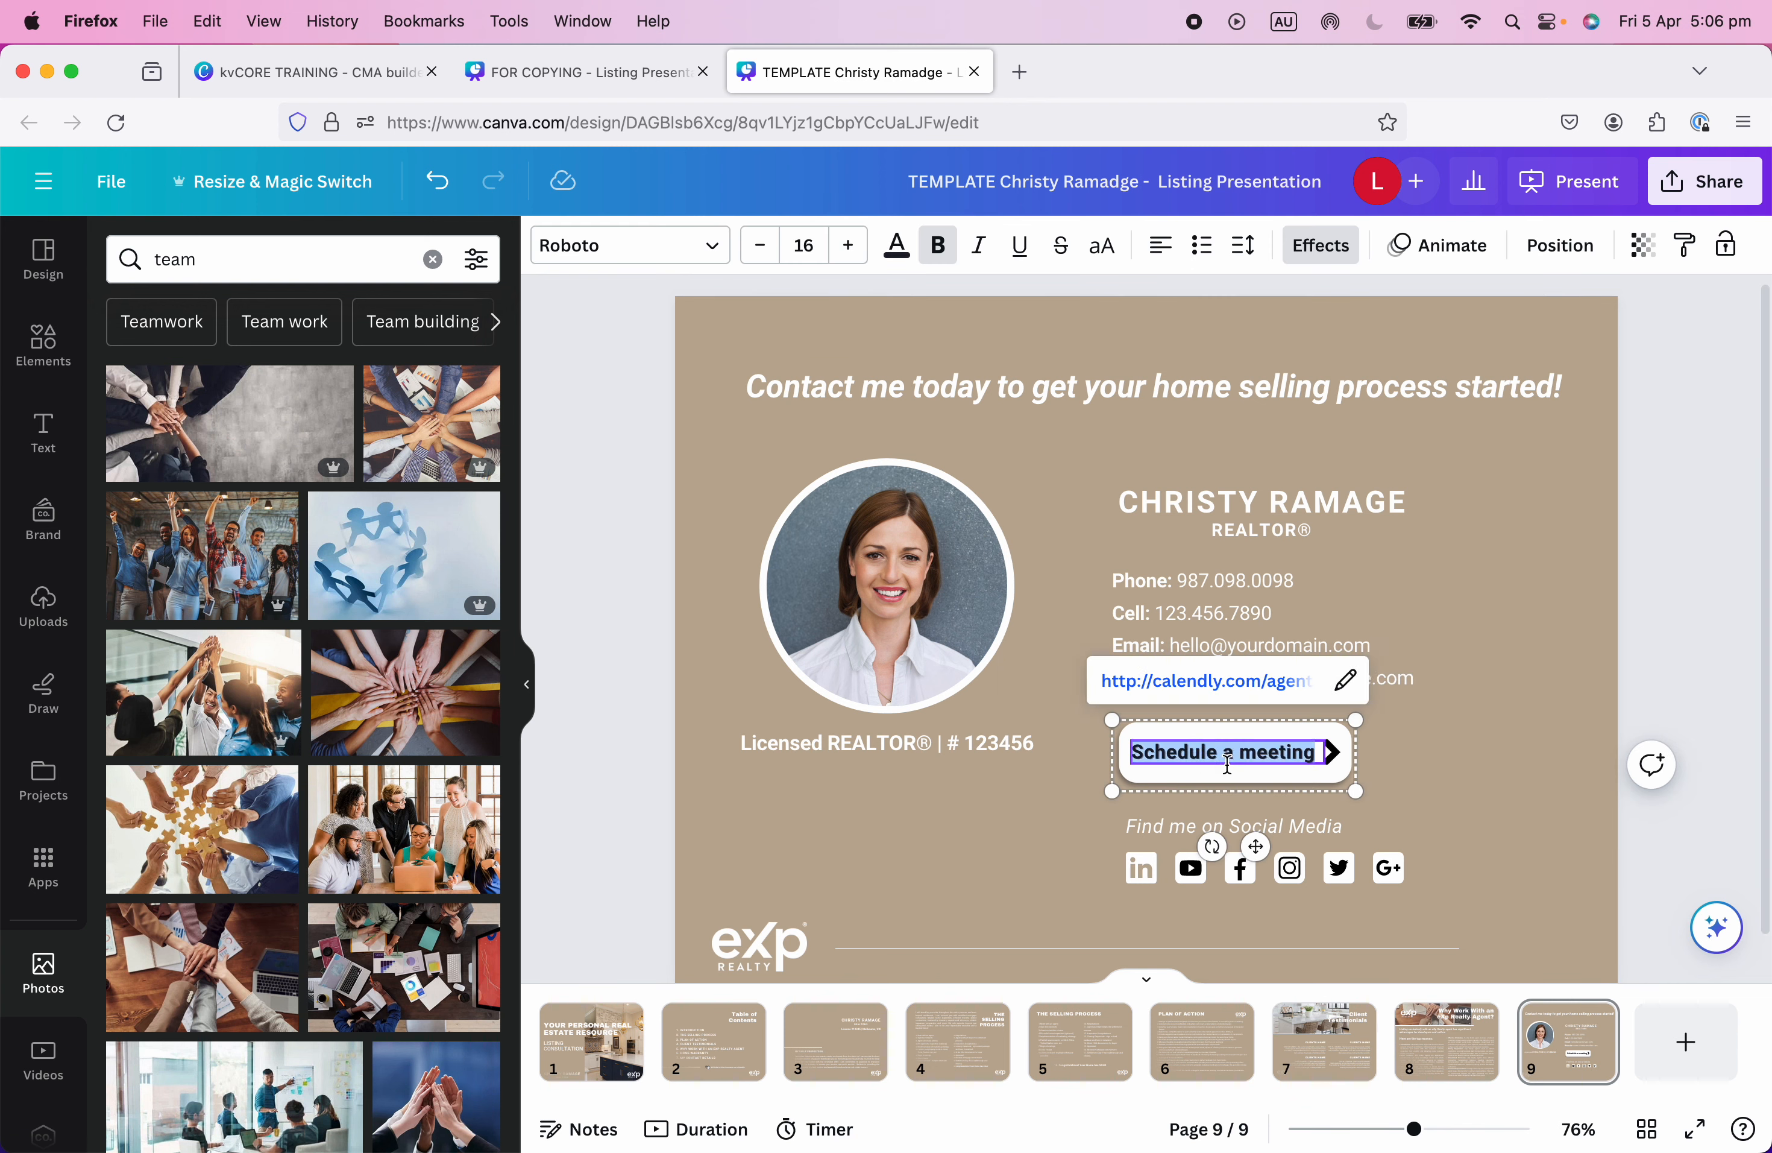
left_click(896, 244)
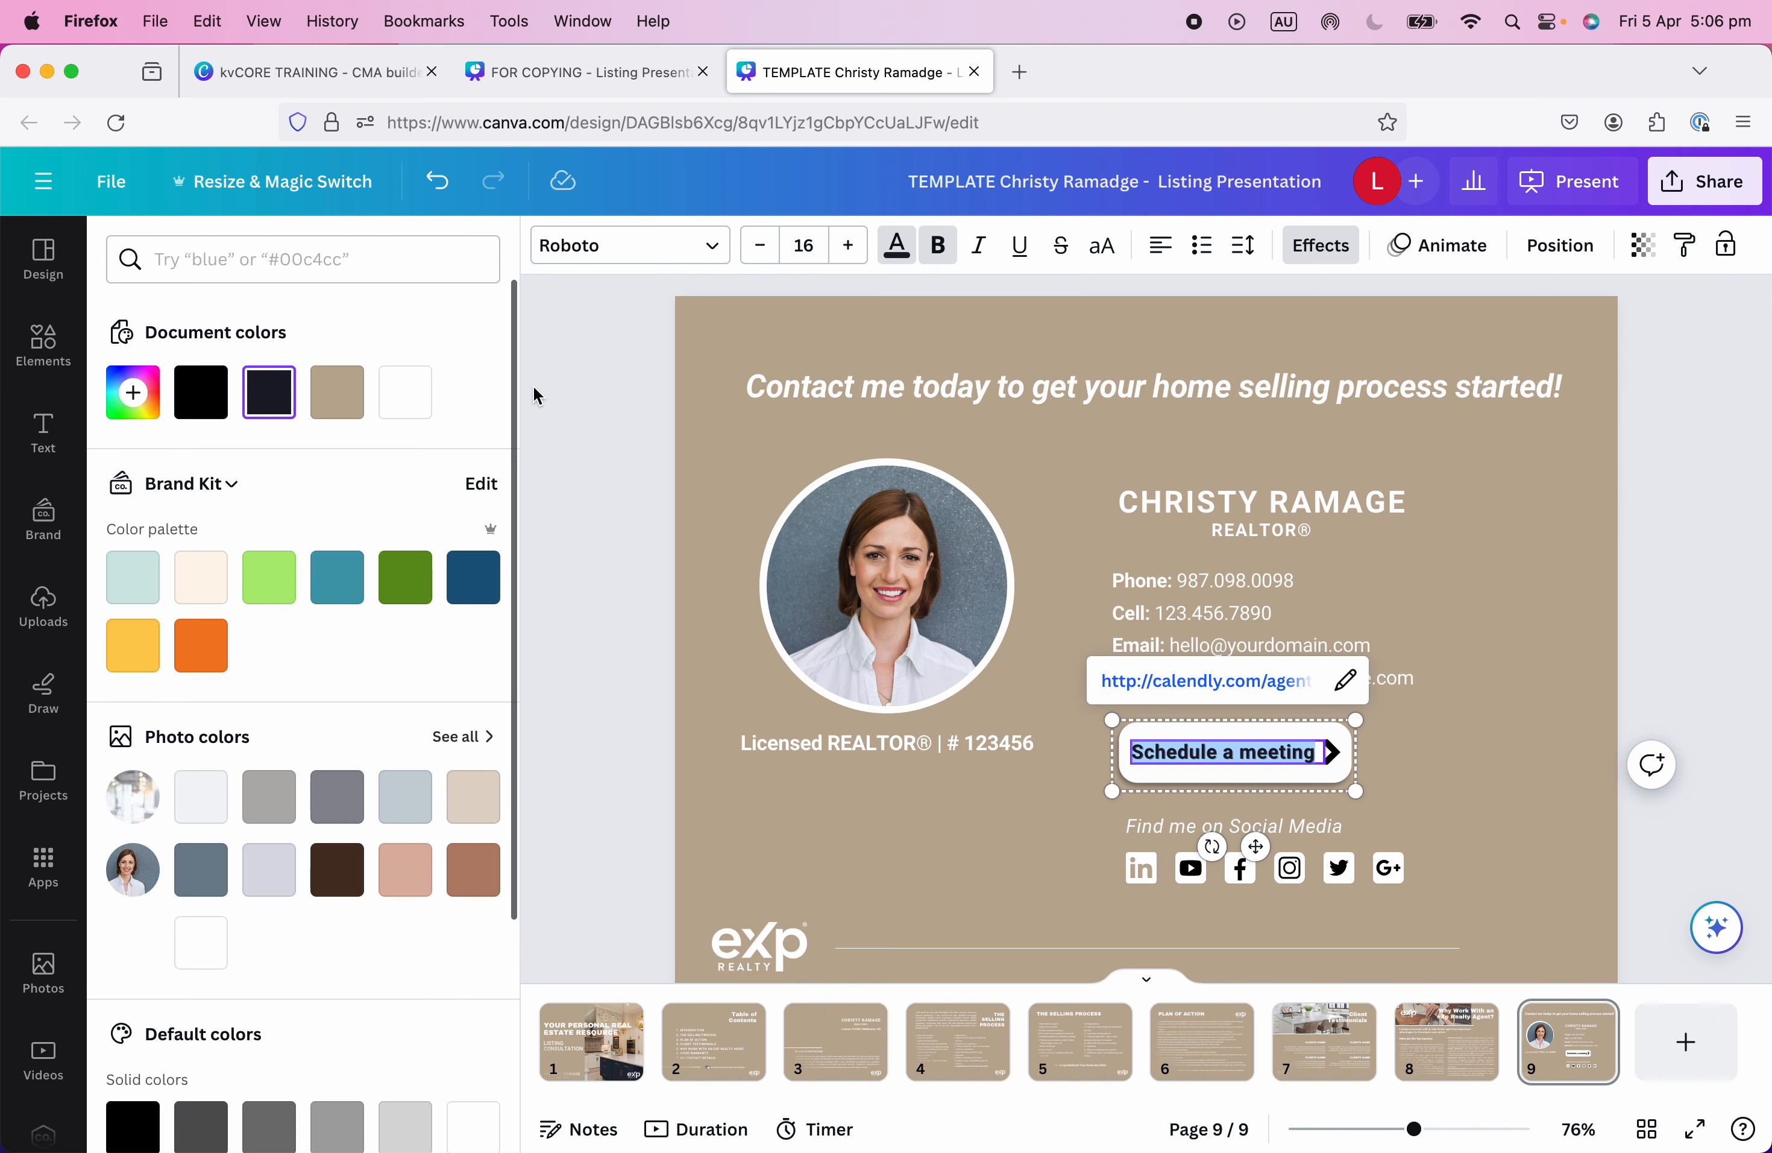
left_click(337, 392)
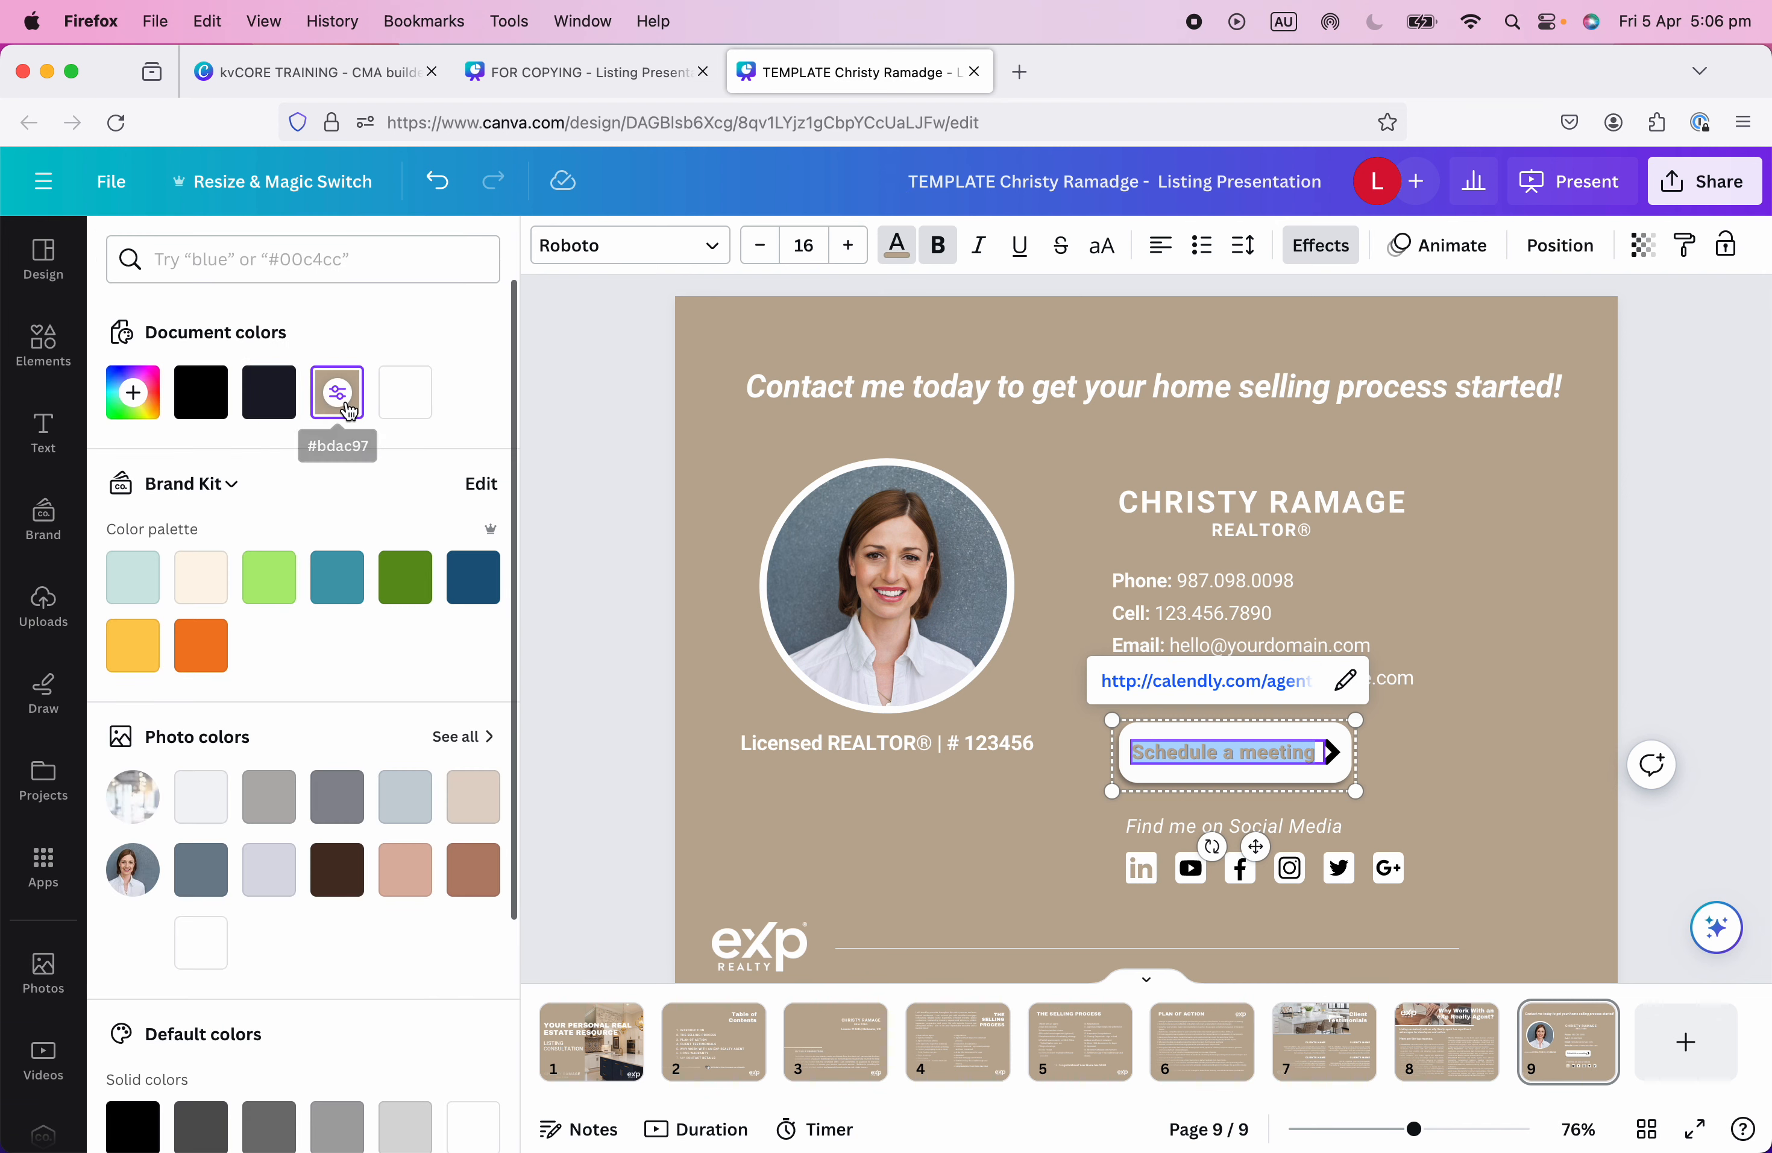
left_click(1412, 754)
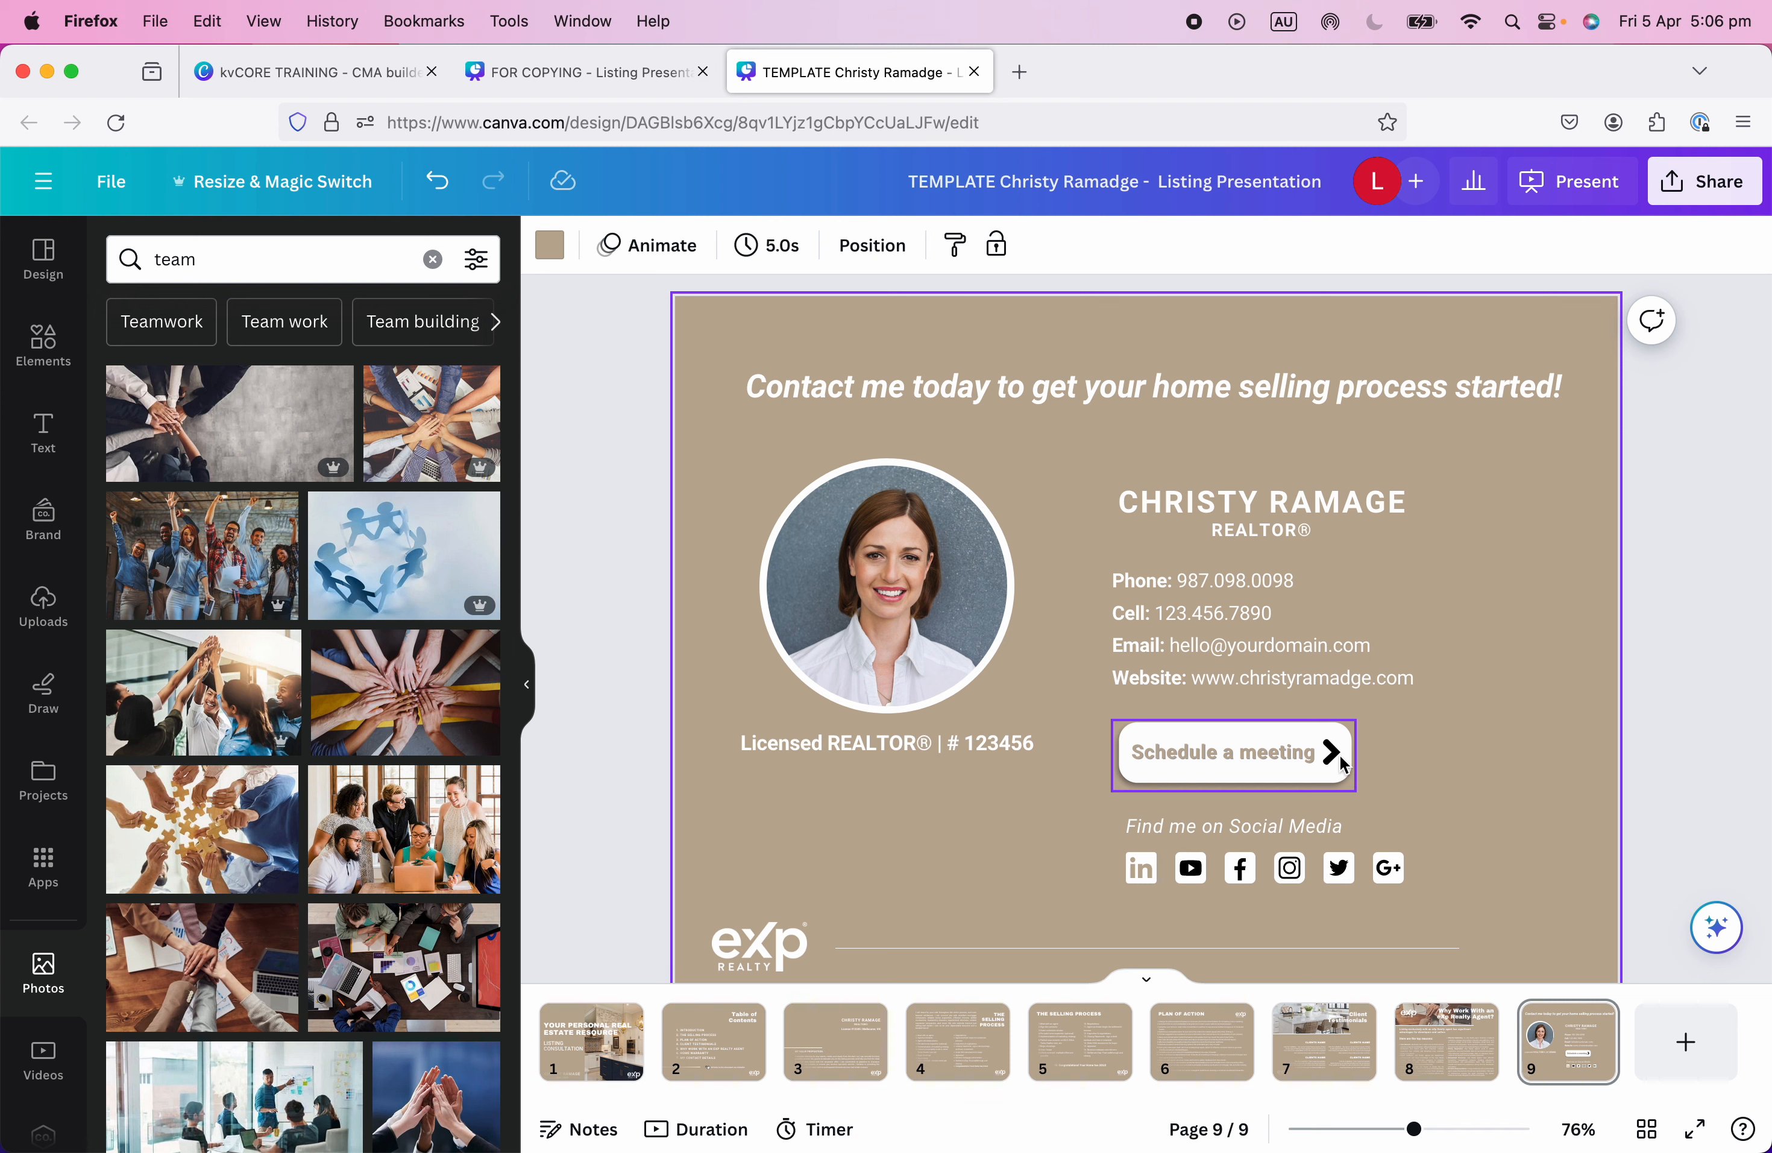
Try several photo colours on the button arrow and settle on dark grey.
left_click(1336, 753)
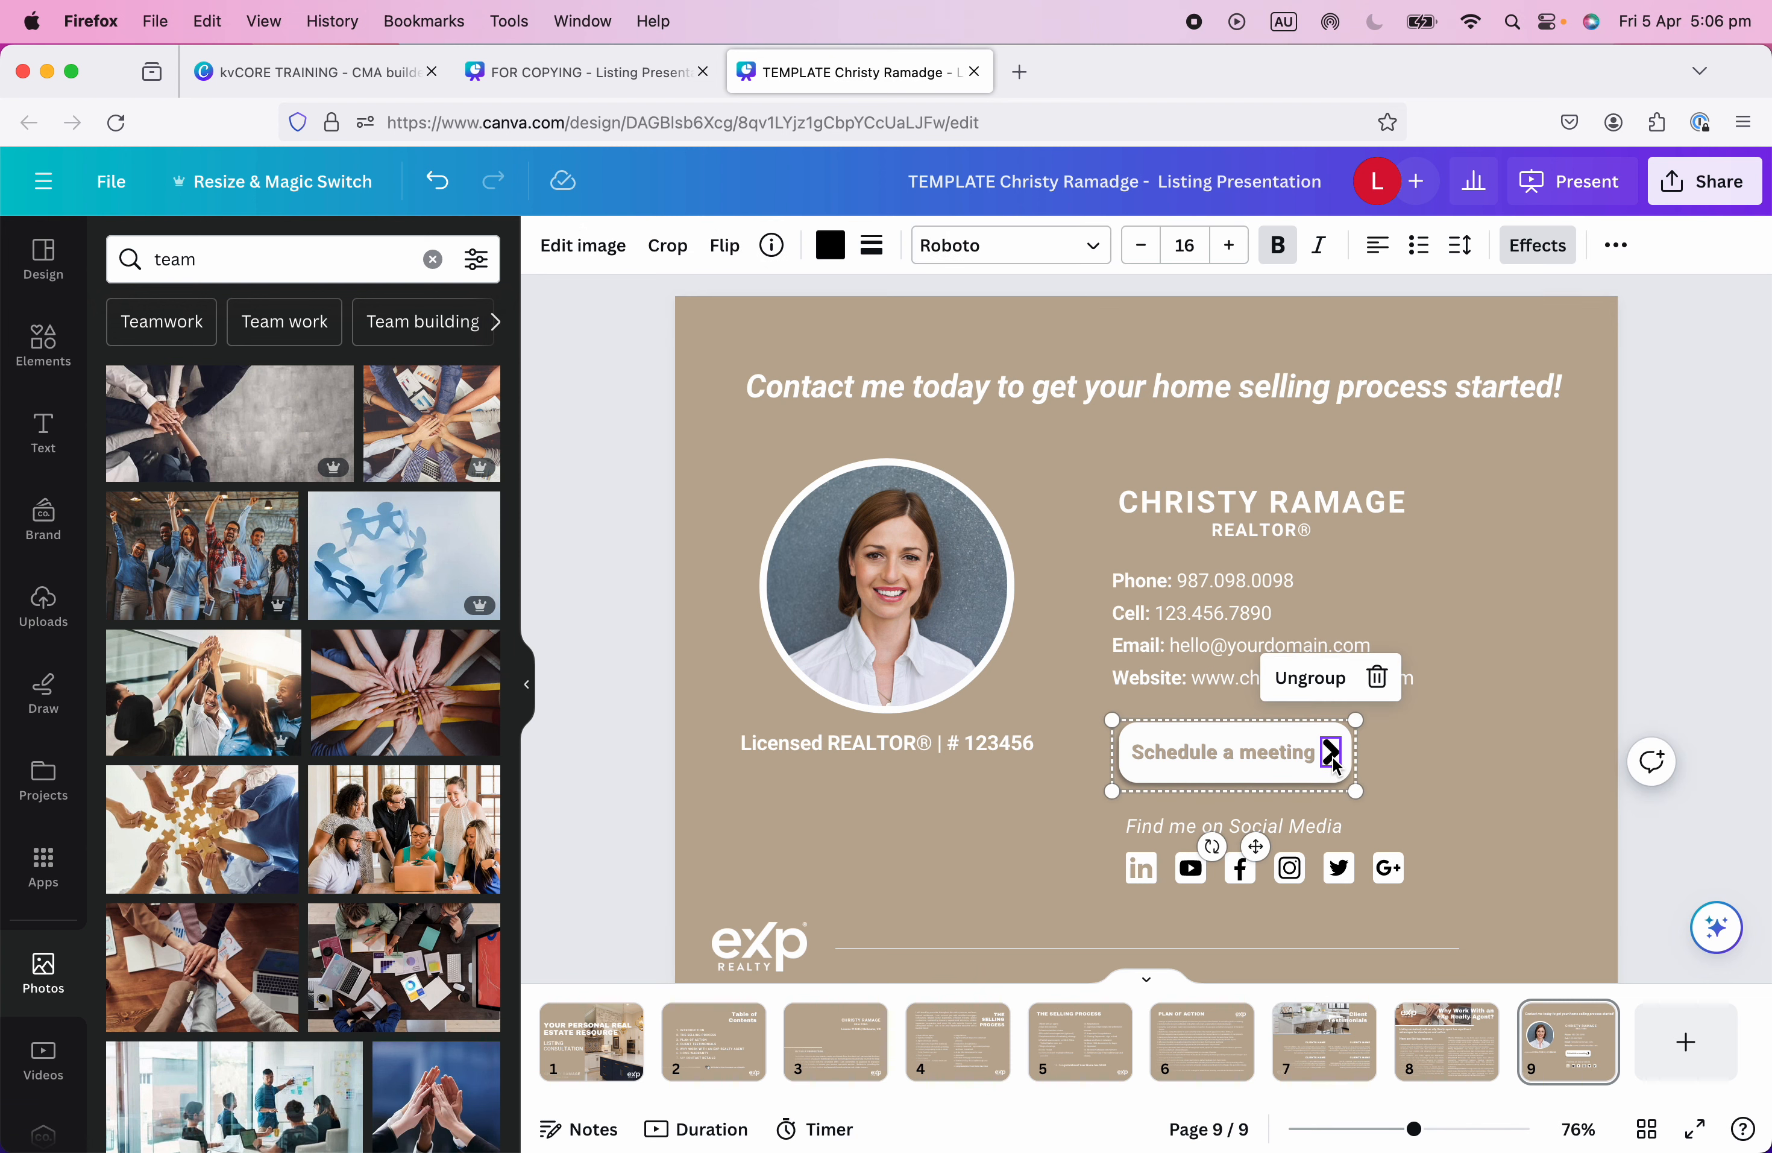
left_click(830, 245)
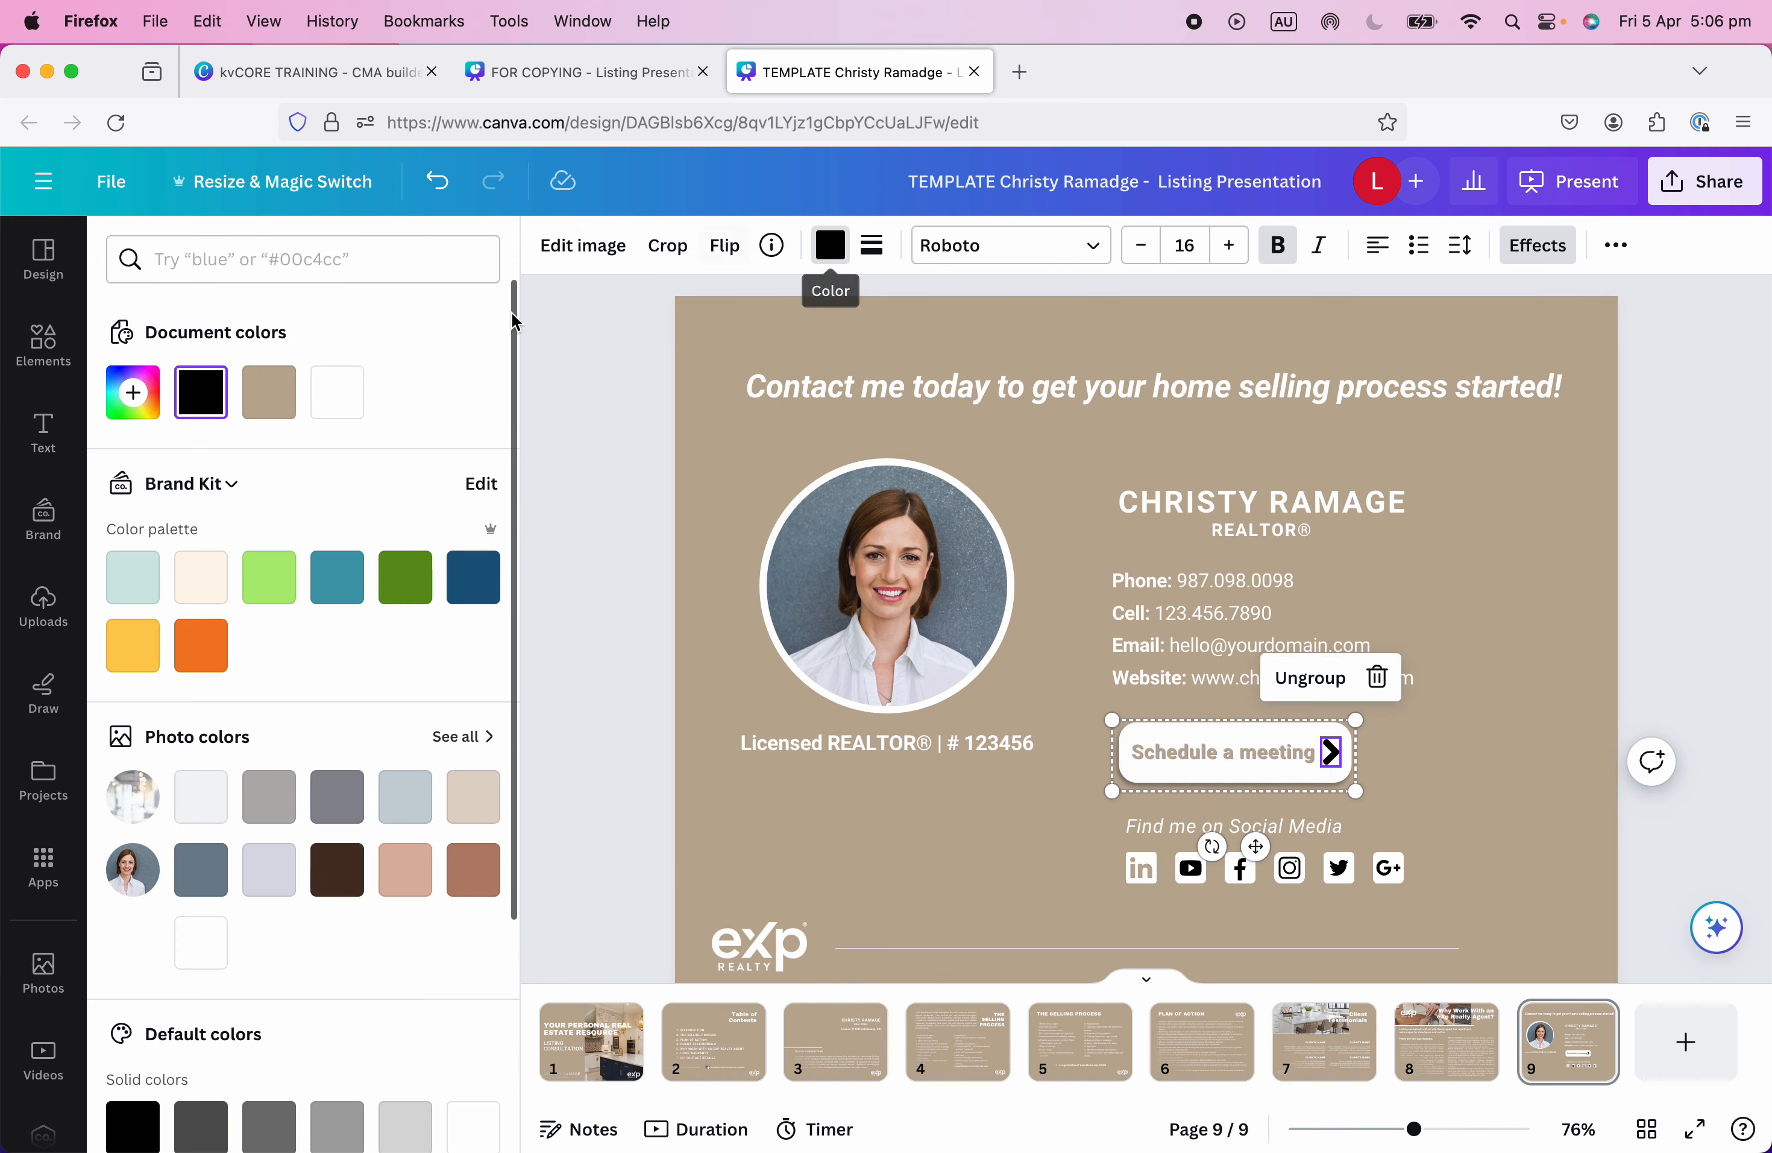
left_click(270, 392)
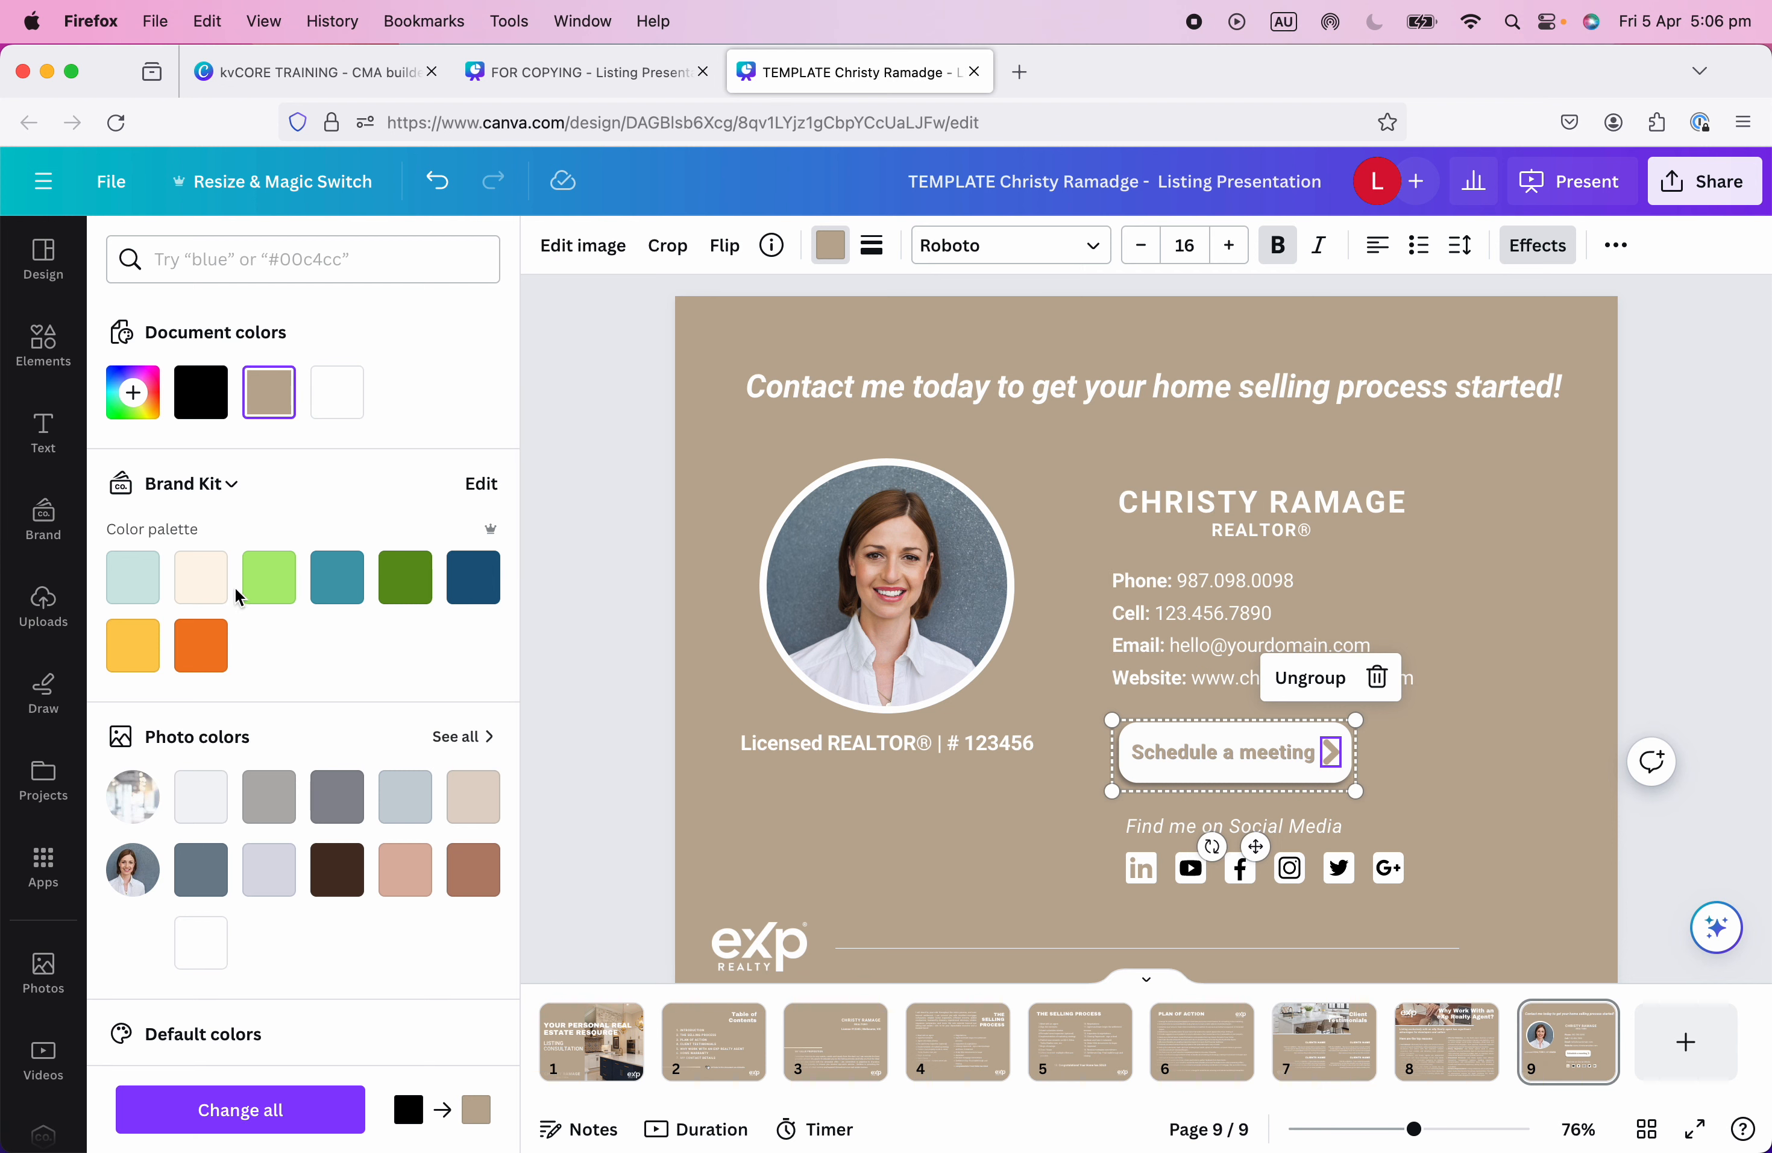
left_click(337, 796)
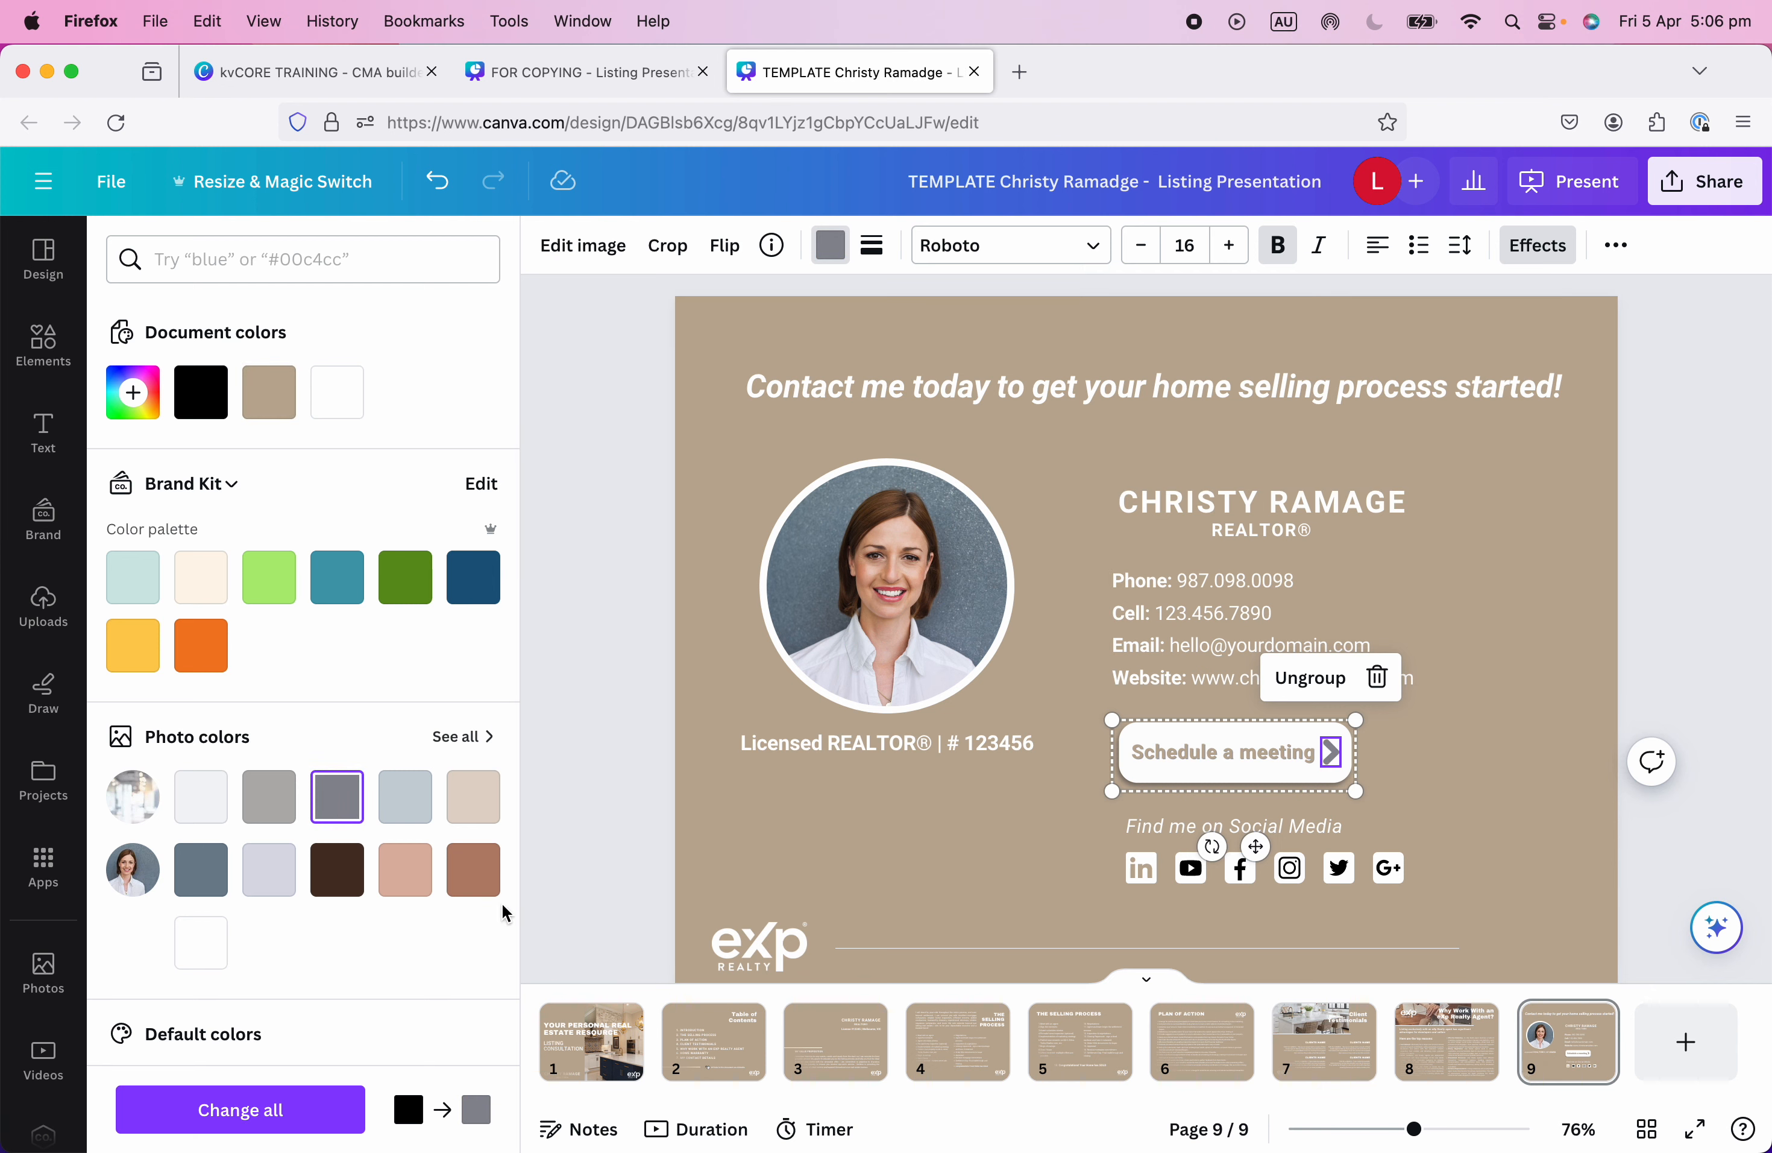
left_click(267, 811)
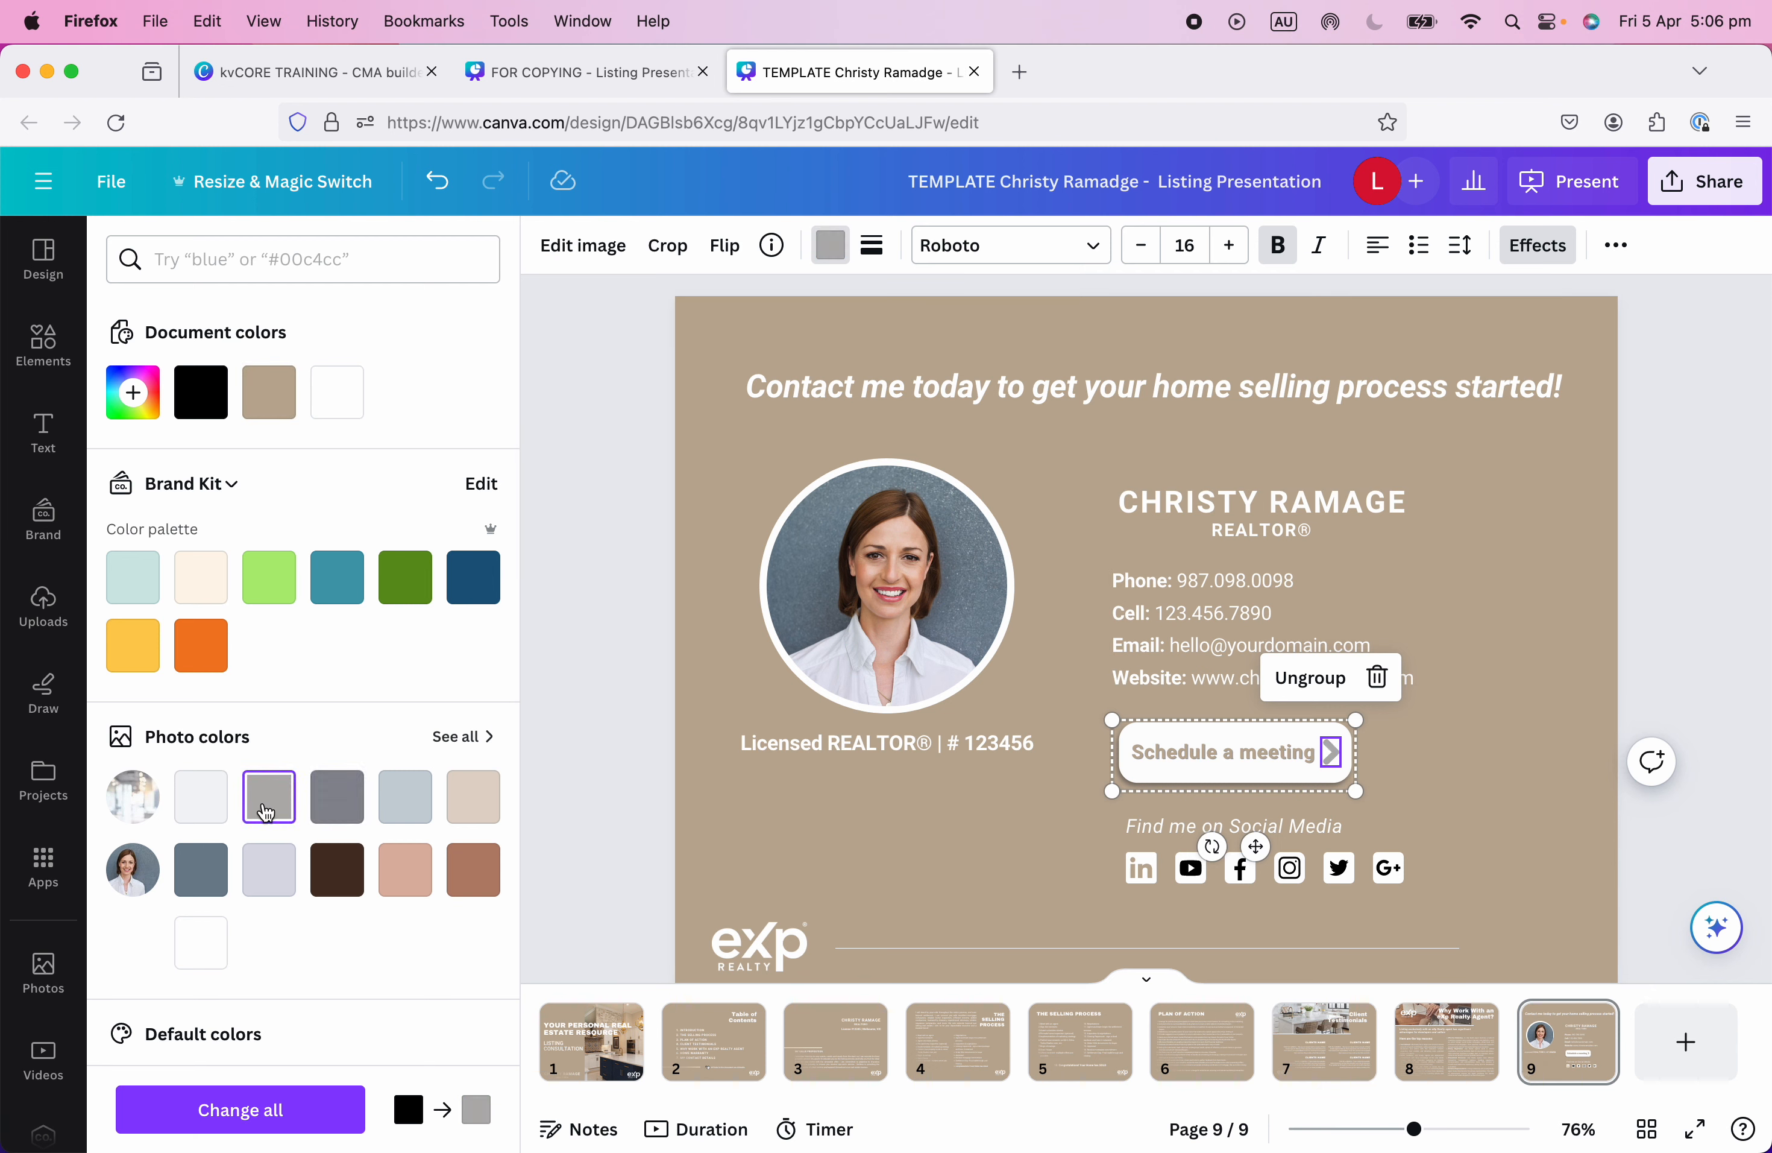
left_click(473, 798)
left_click(216, 815)
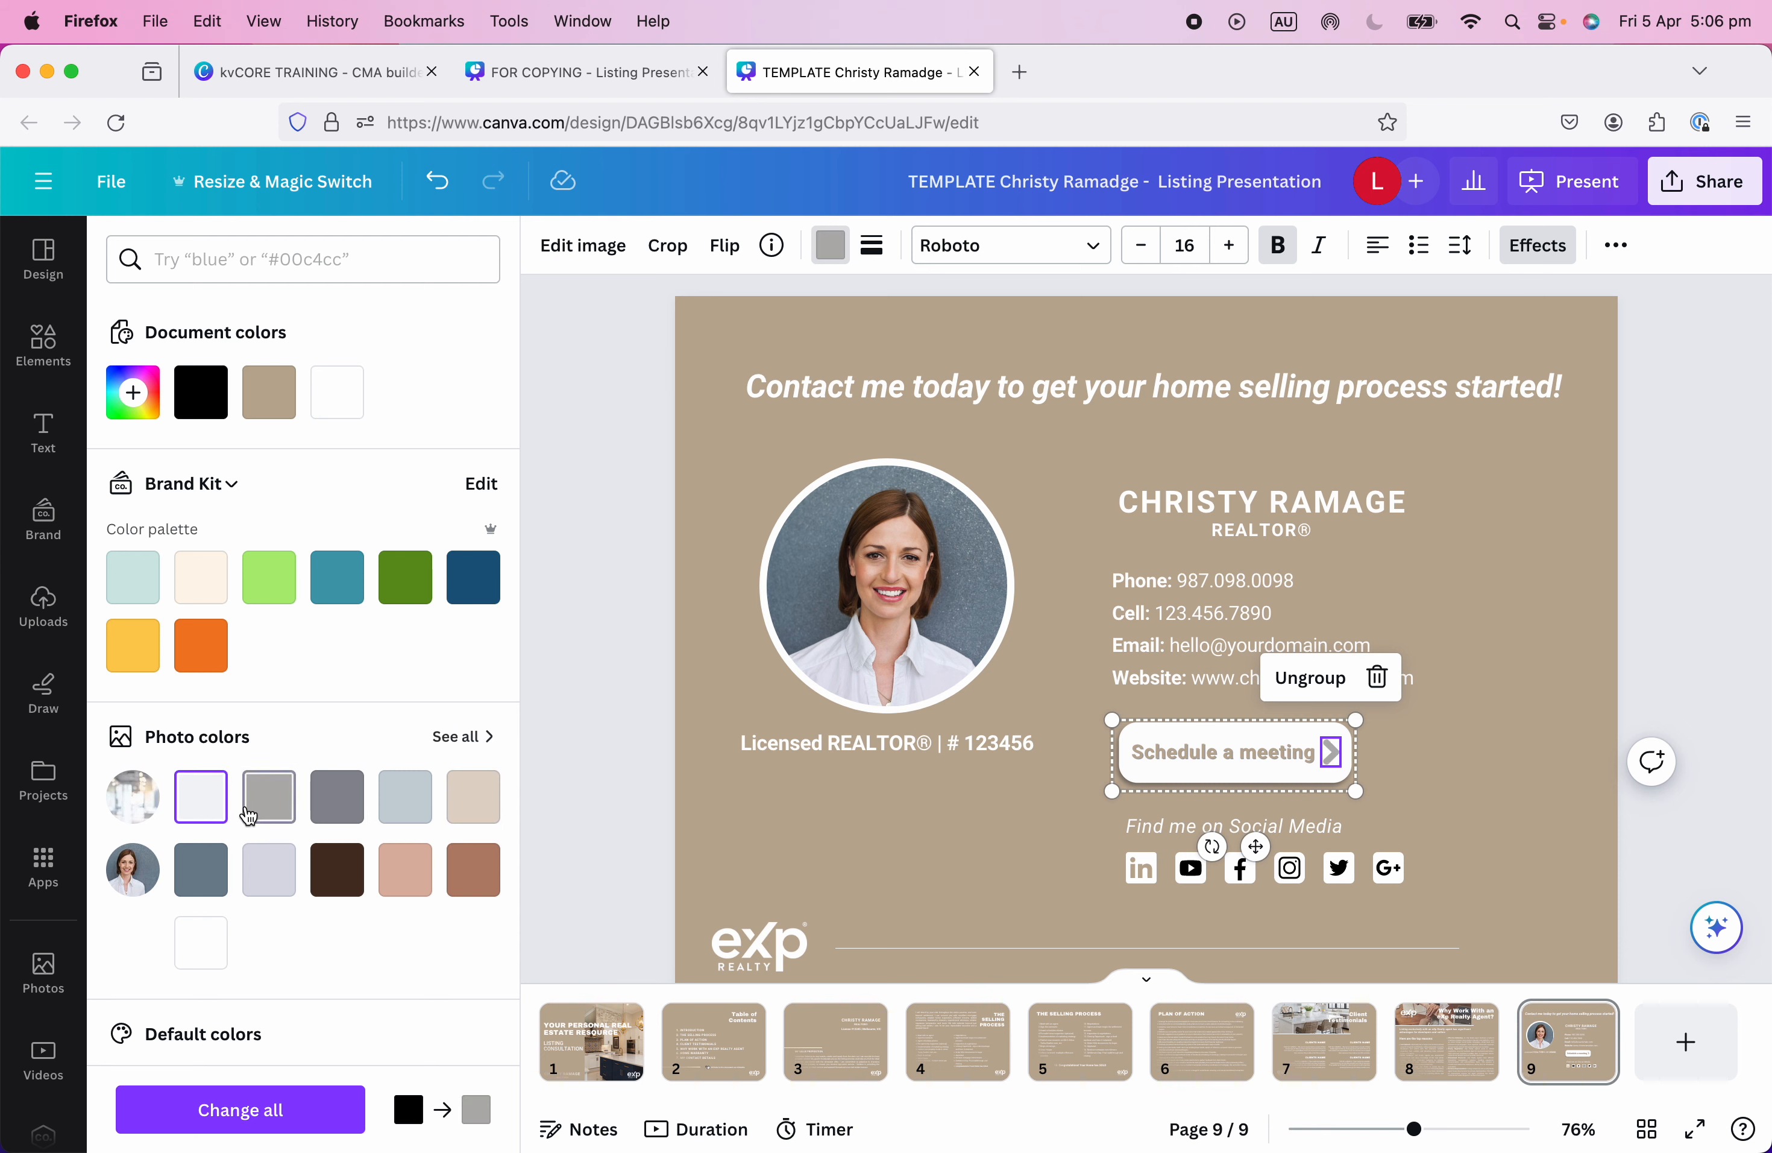
left_click(268, 799)
left_click(338, 799)
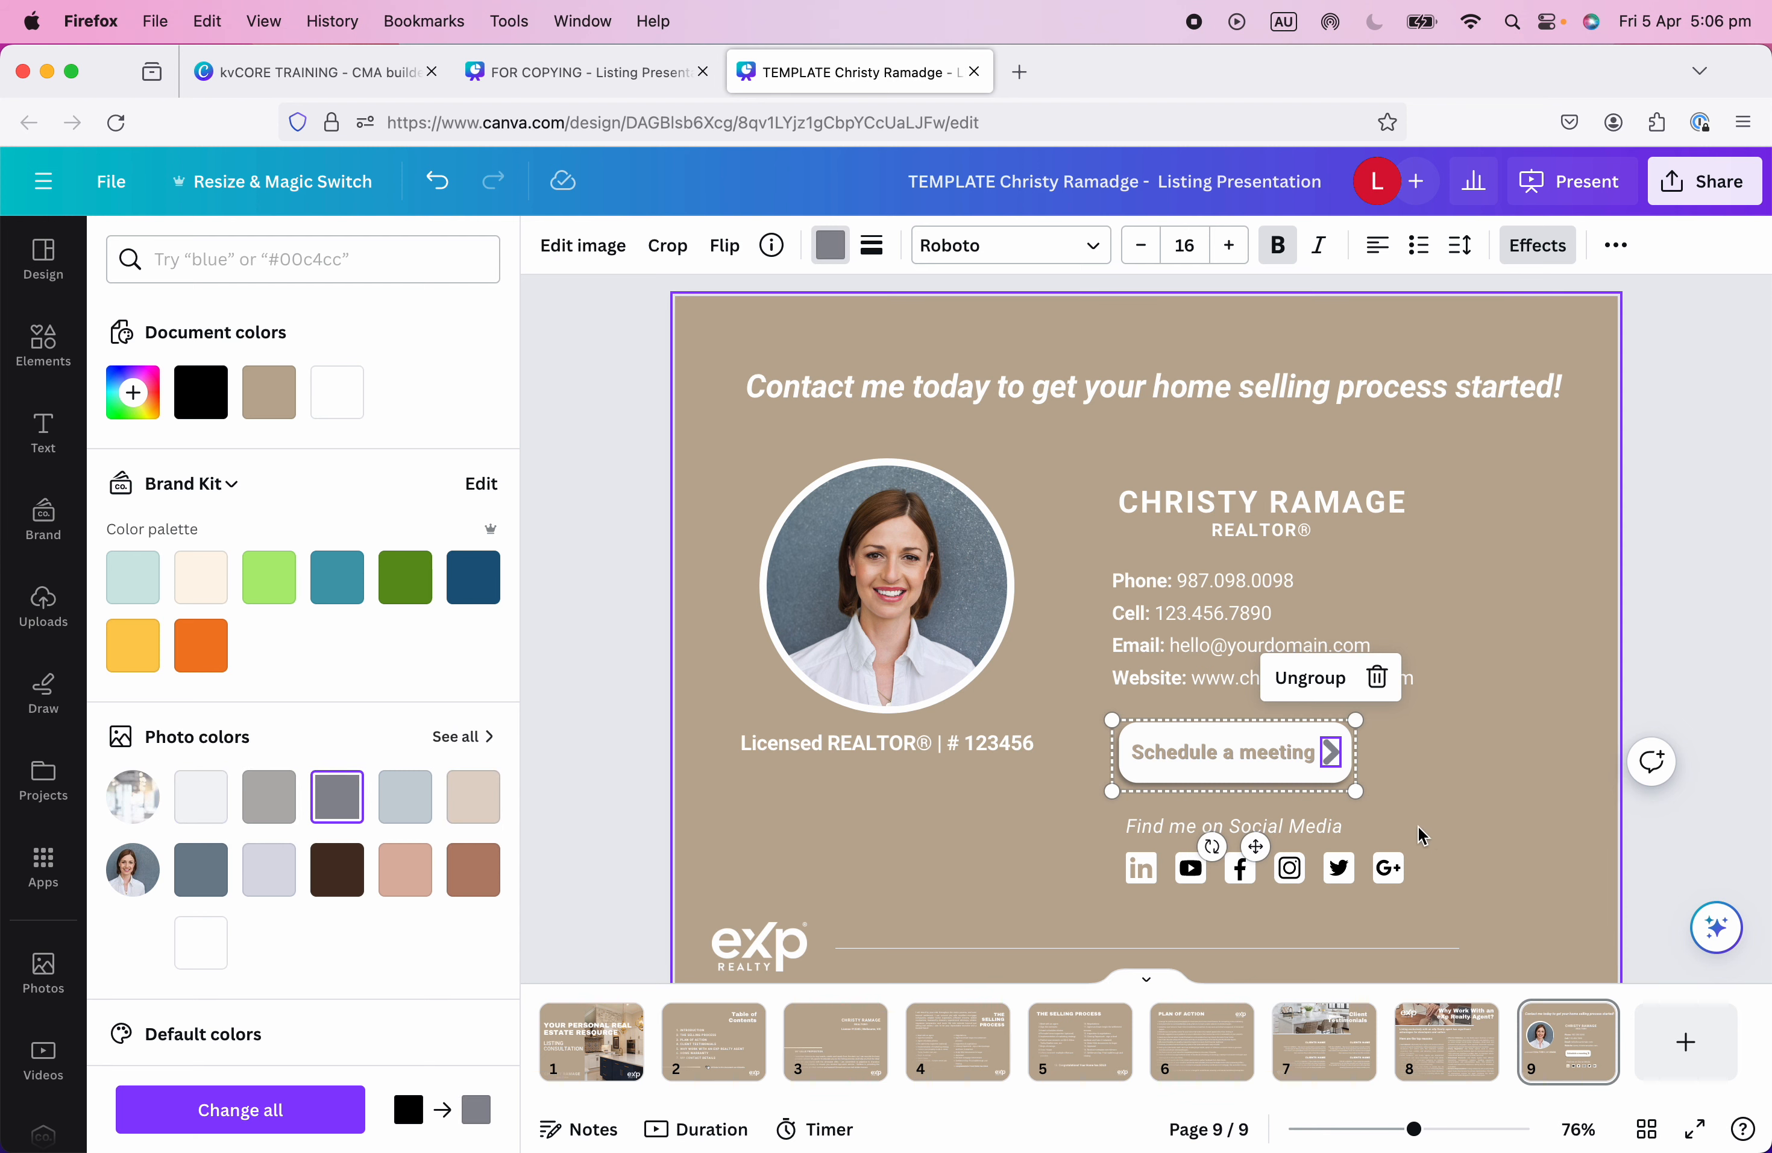
left_click(1351, 830)
left_click(1488, 793)
scroll(1512, 799, "down", 1)
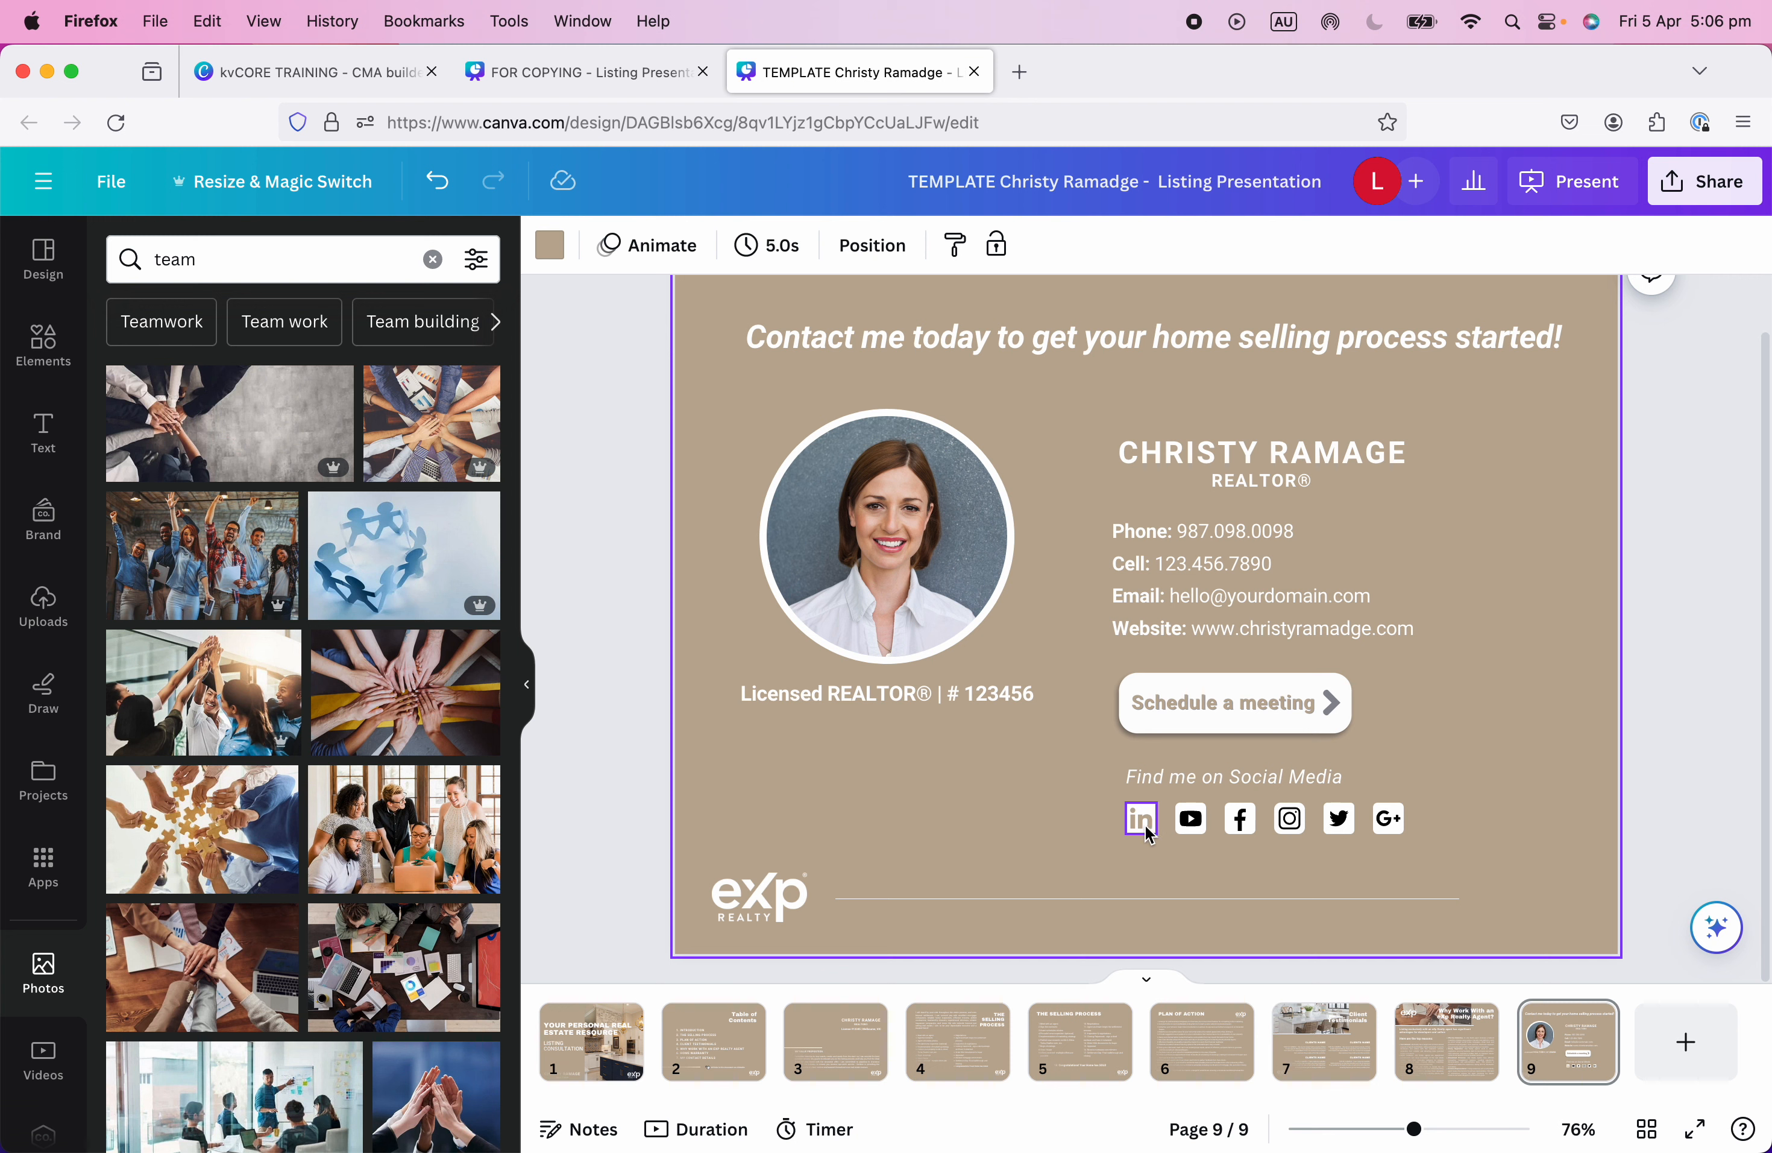
Recolour the YouTube icon with the tan document colour, changing all black to tan.
left_click(1196, 827)
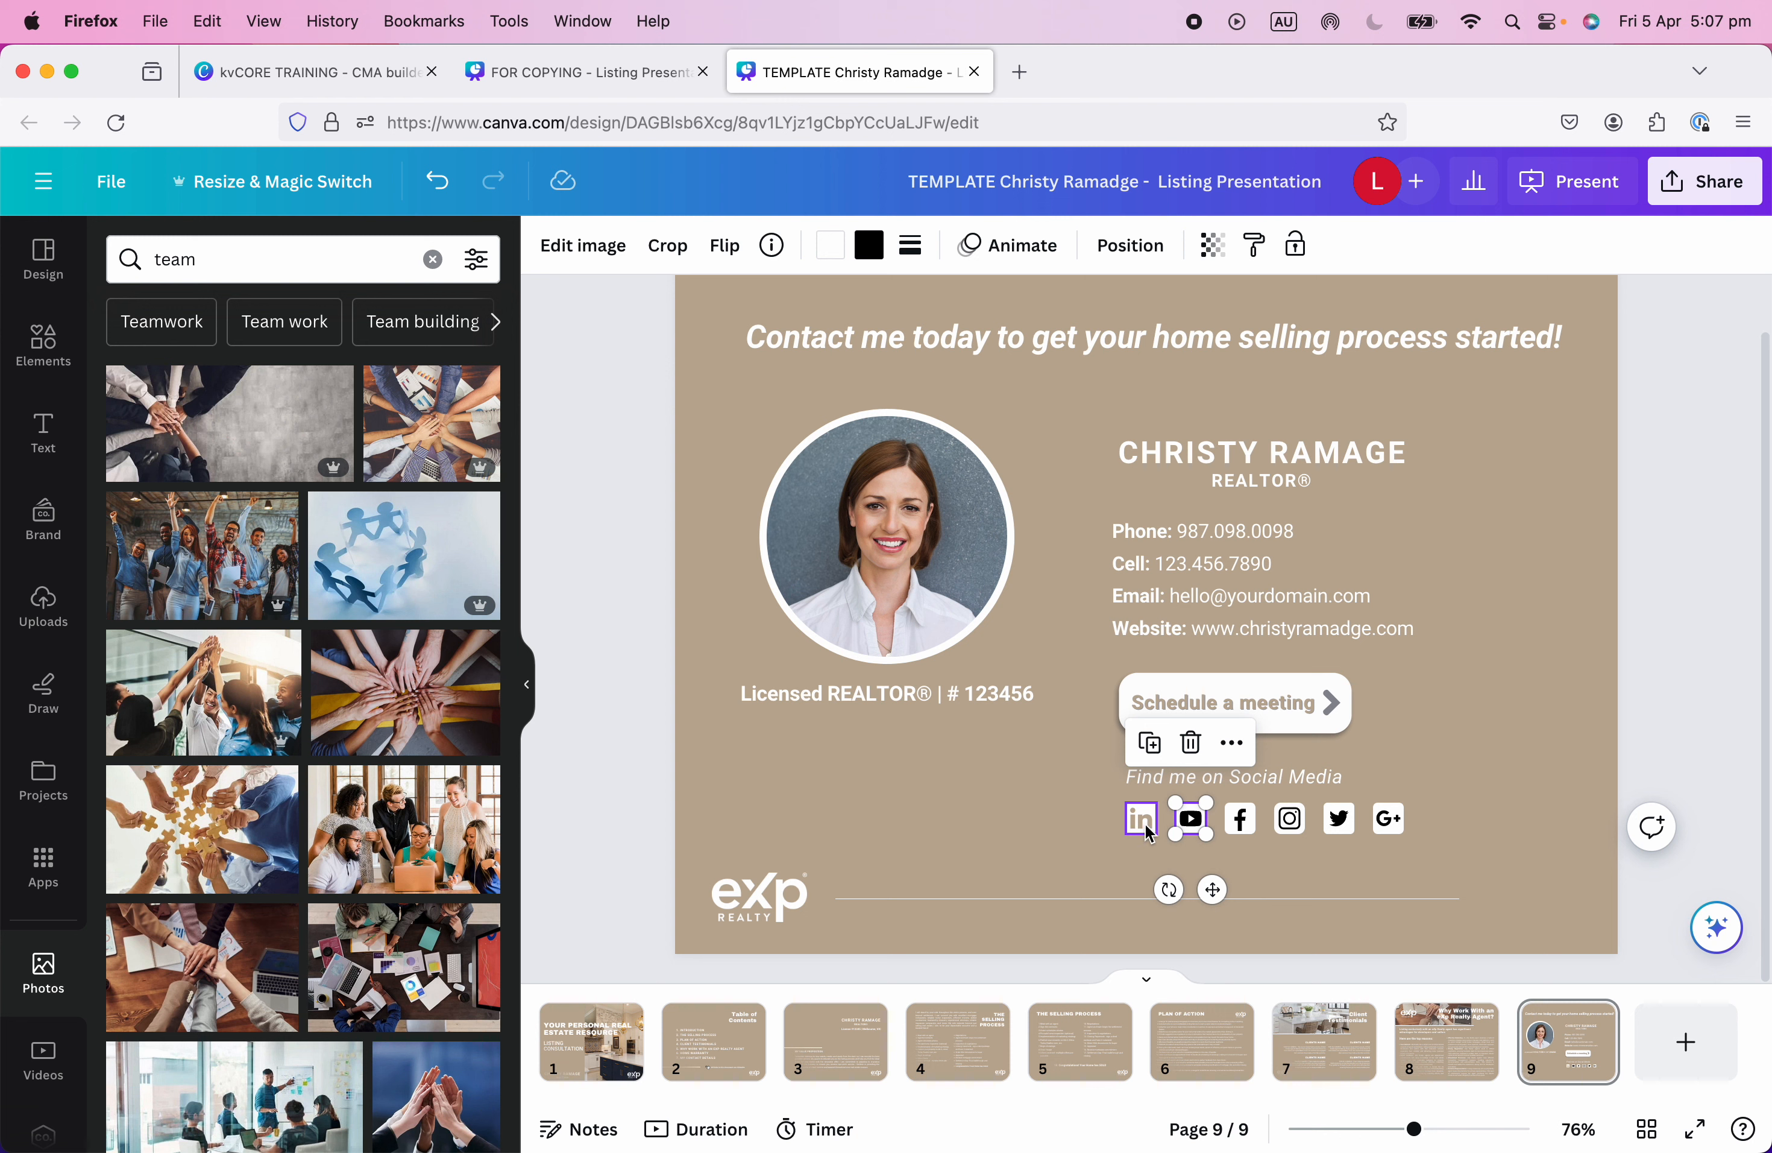
left_click(869, 245)
left_click(337, 393)
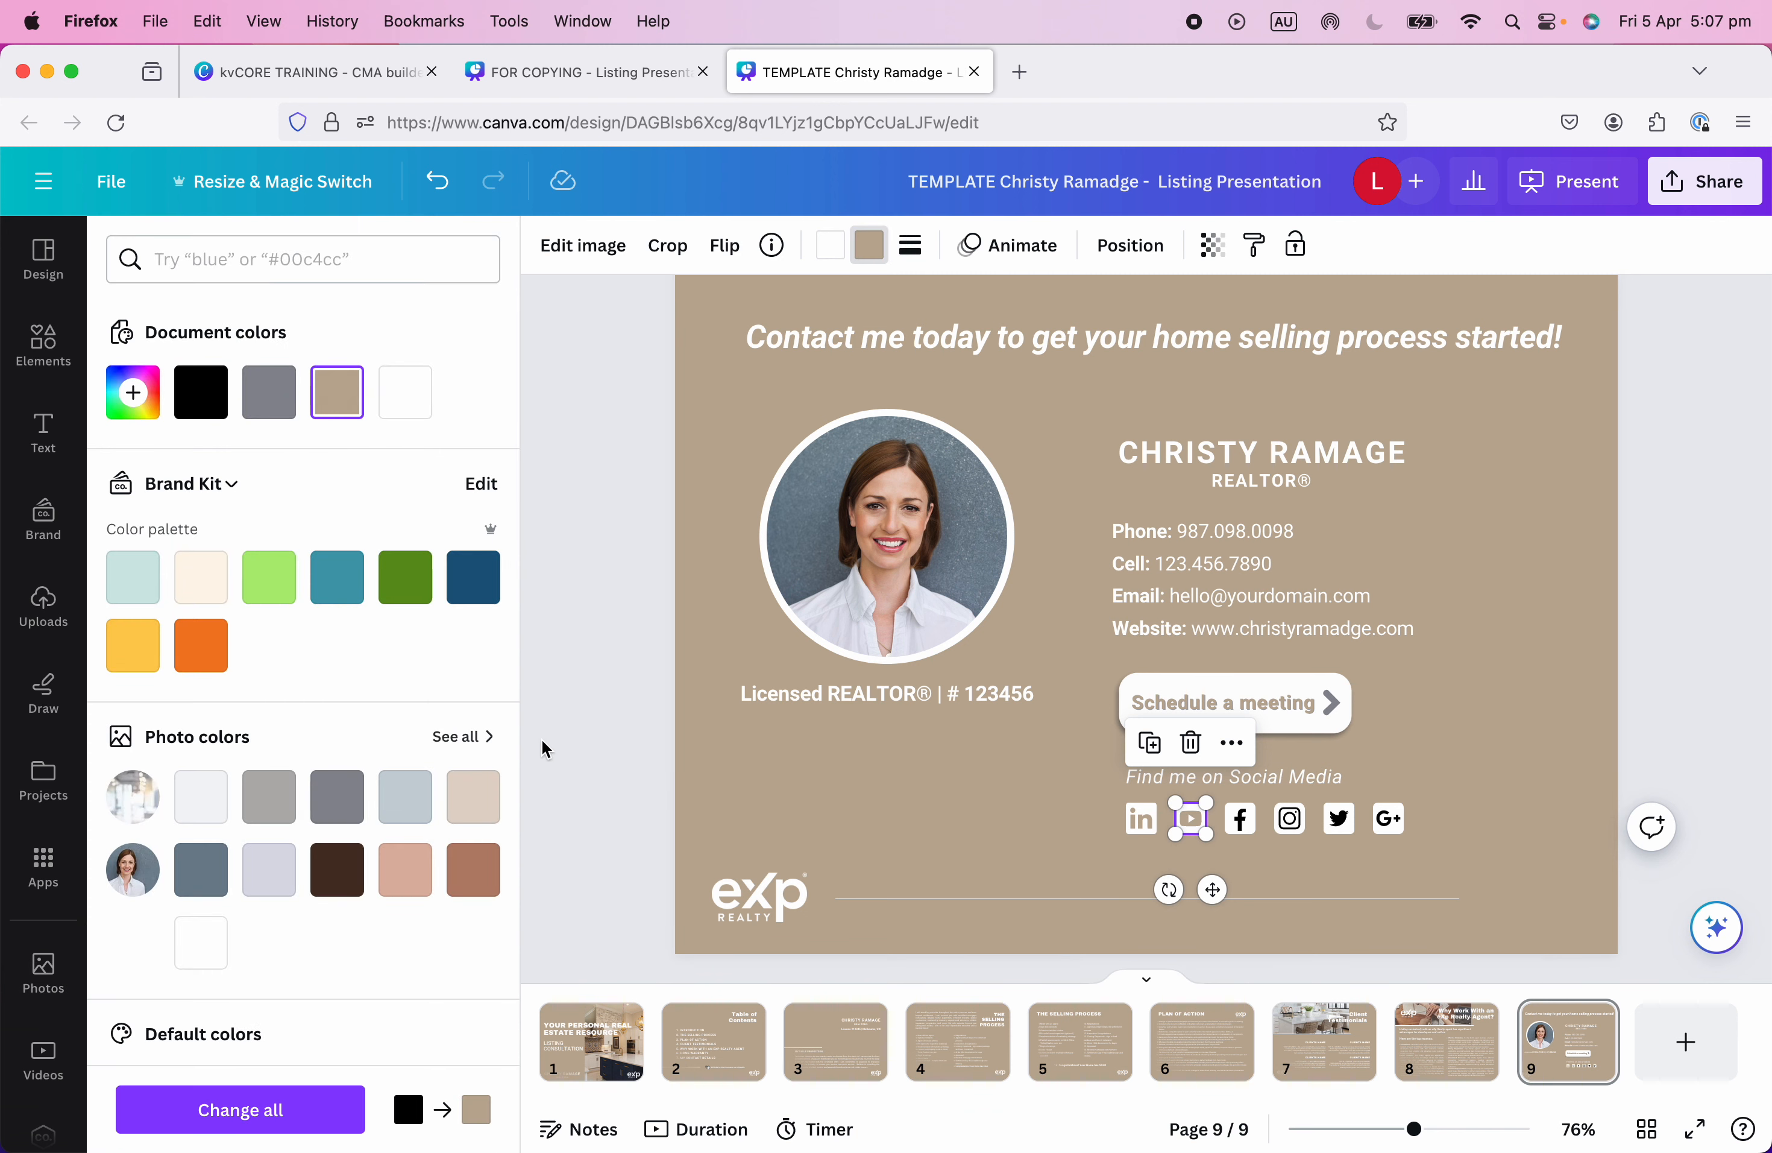
left_click(234, 1110)
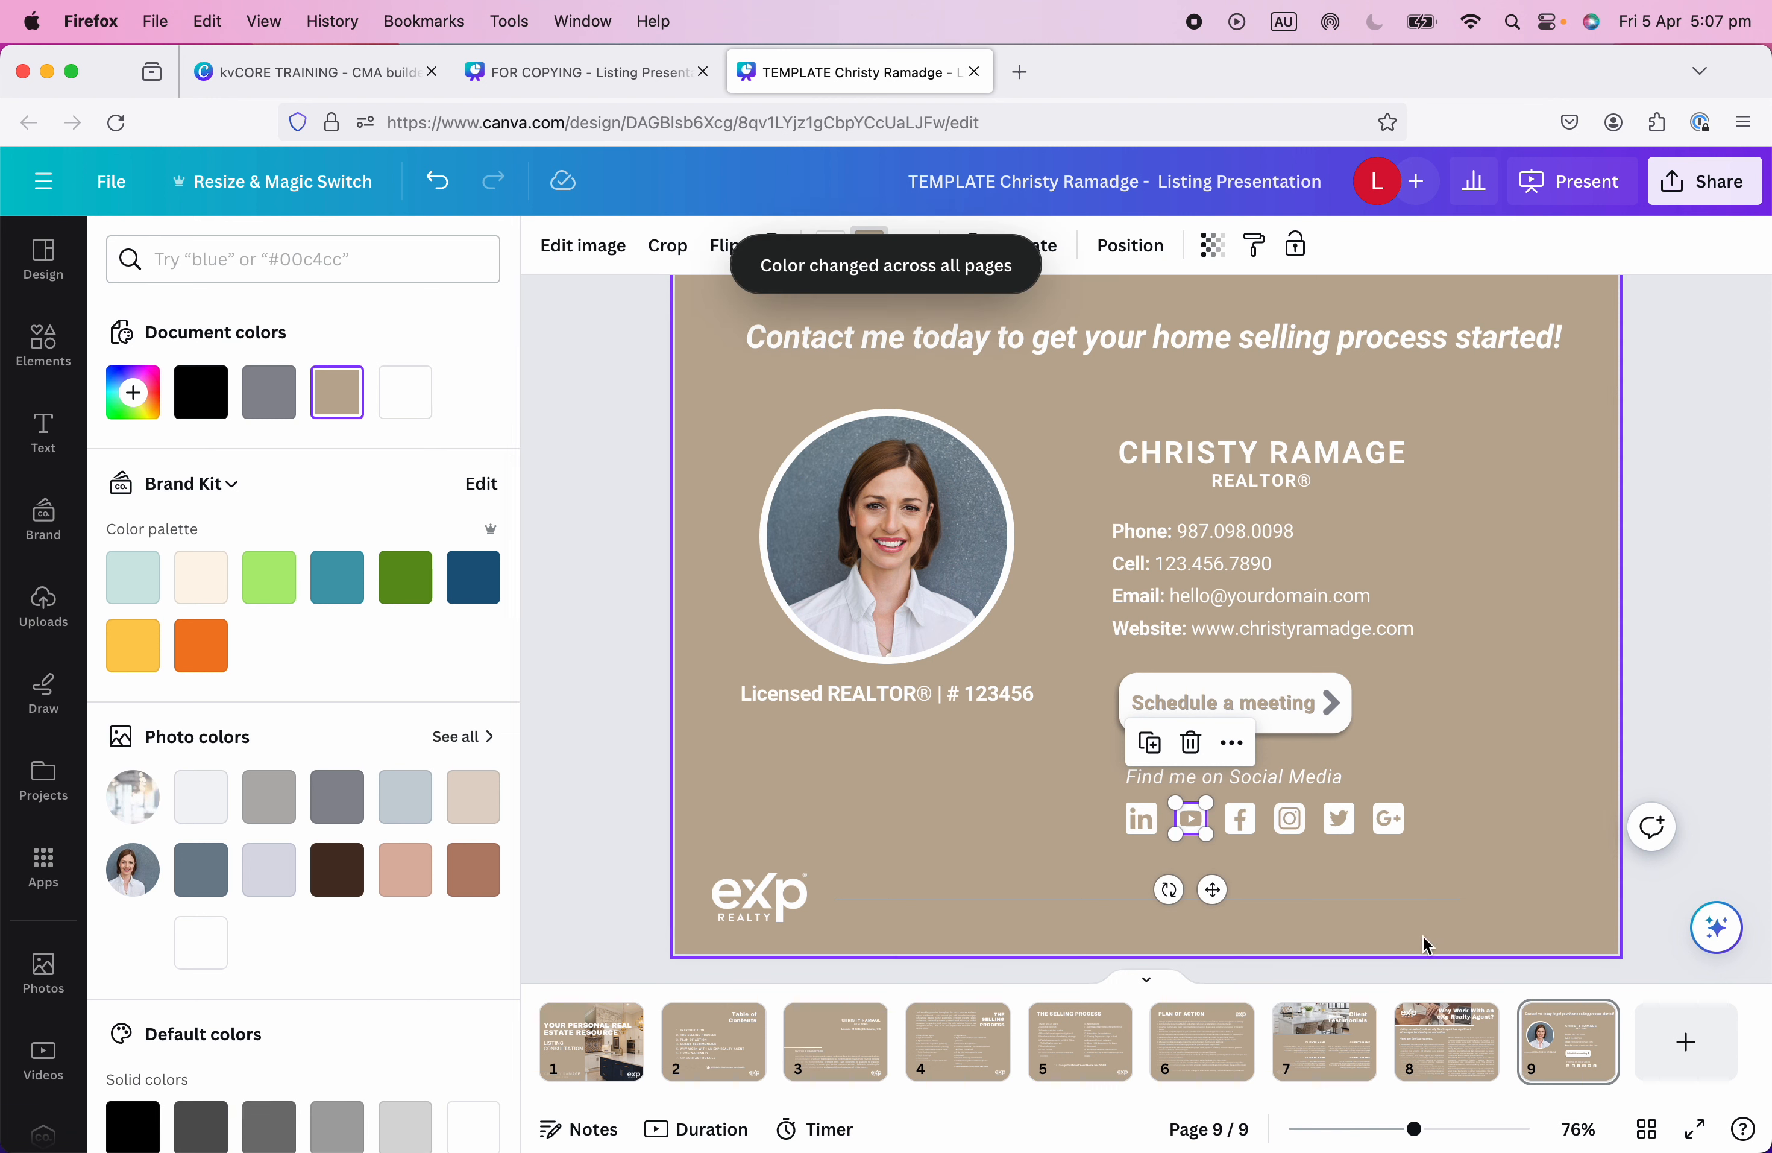
Check pages 1–4 and 8 for the colour change, then return to the contact page's social icons.
left_click(590, 1048)
left_click(733, 1054)
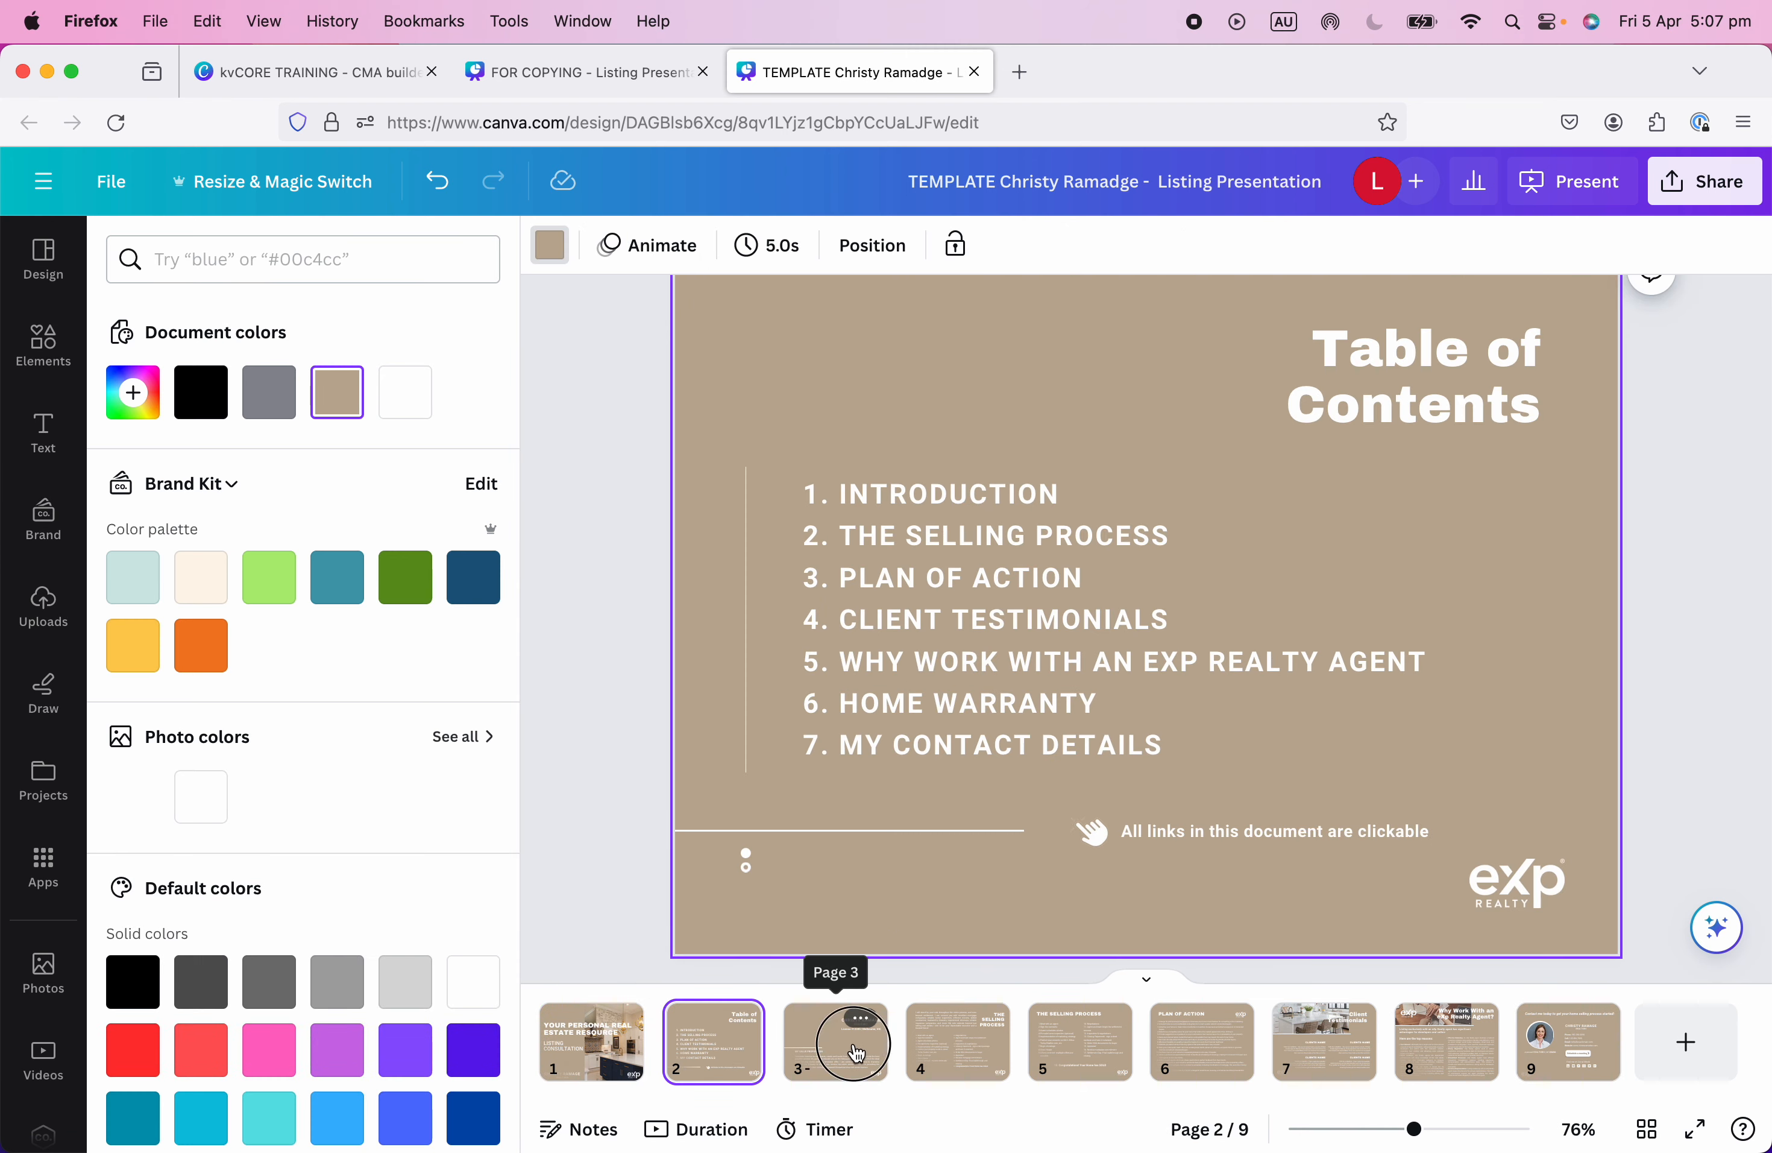
left_click(846, 1048)
left_click(966, 1047)
left_click(1440, 1051)
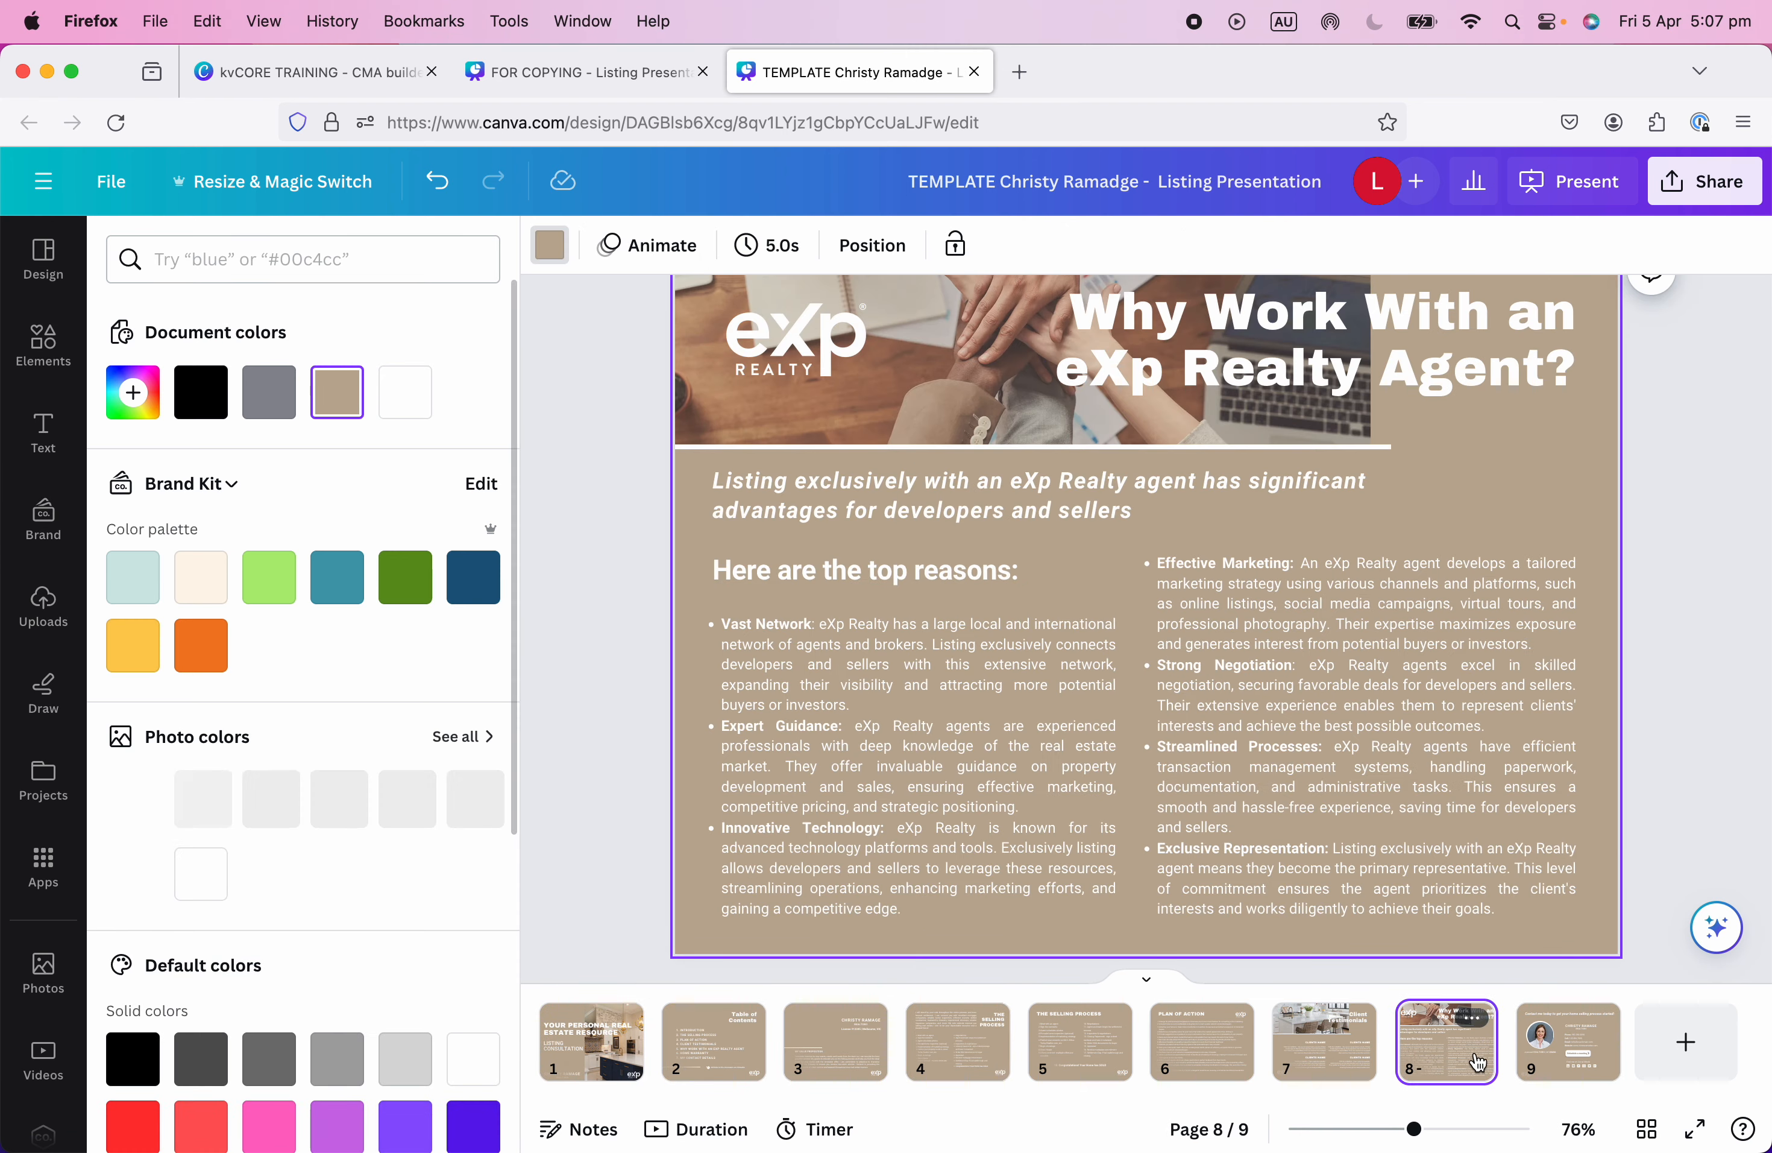
left_click(1530, 1048)
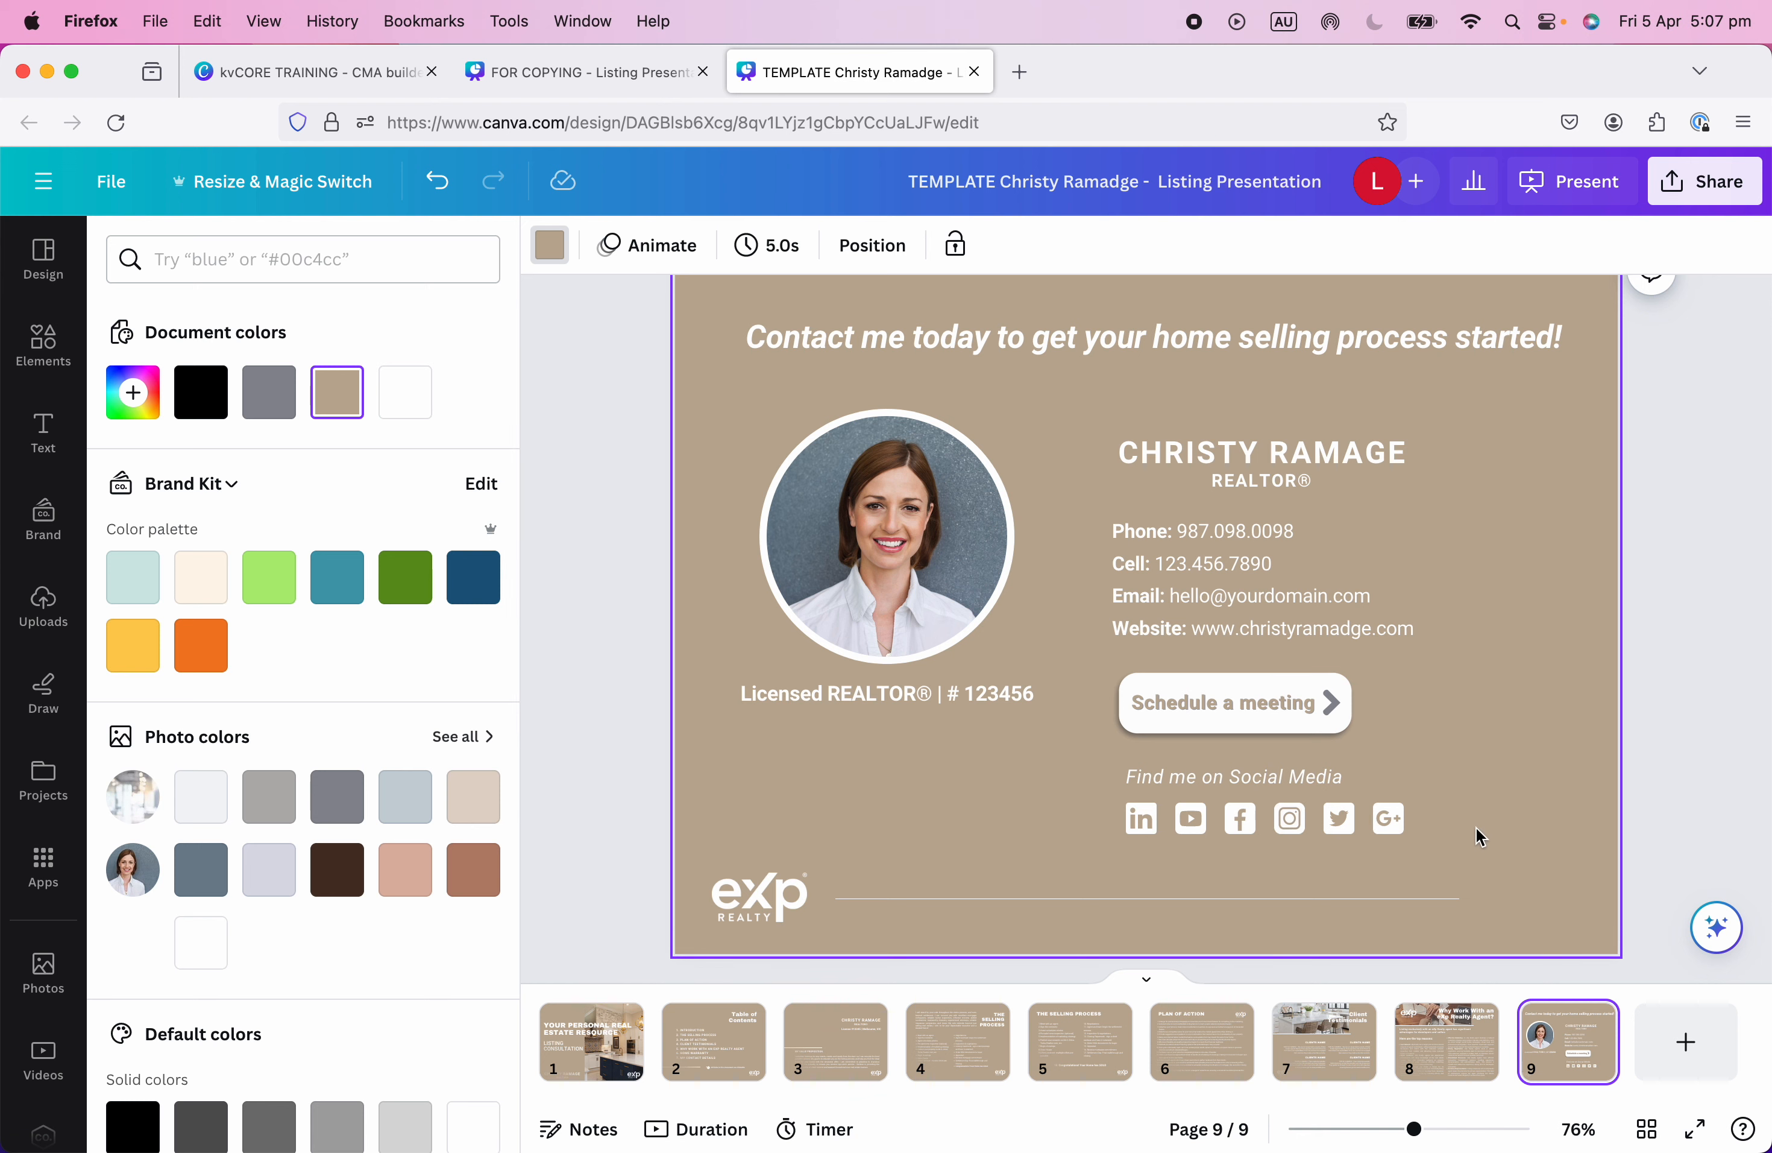
left_click_drag(1480, 836, 1087, 782)
left_click(1455, 808)
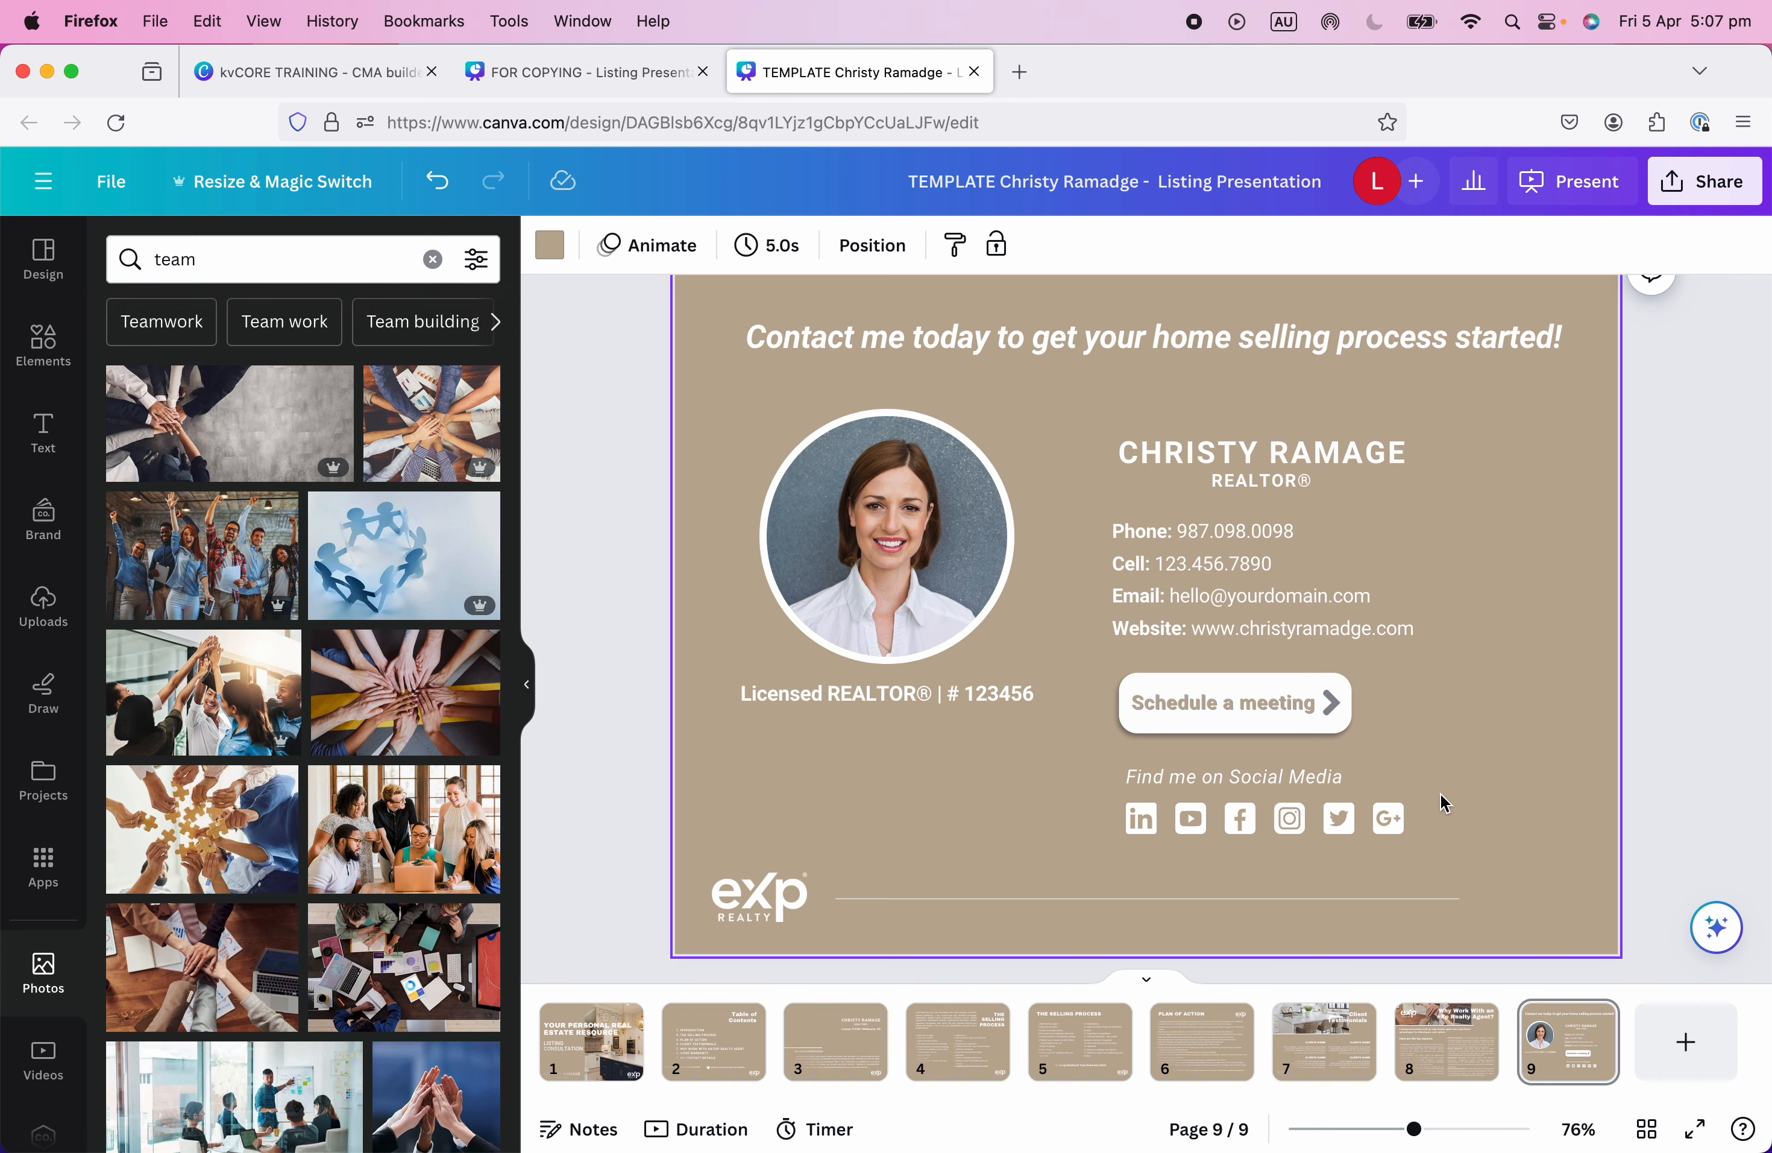
scroll(1441, 797, "up", 1)
scroll(1444, 802, "down", 2)
left_click(1190, 827)
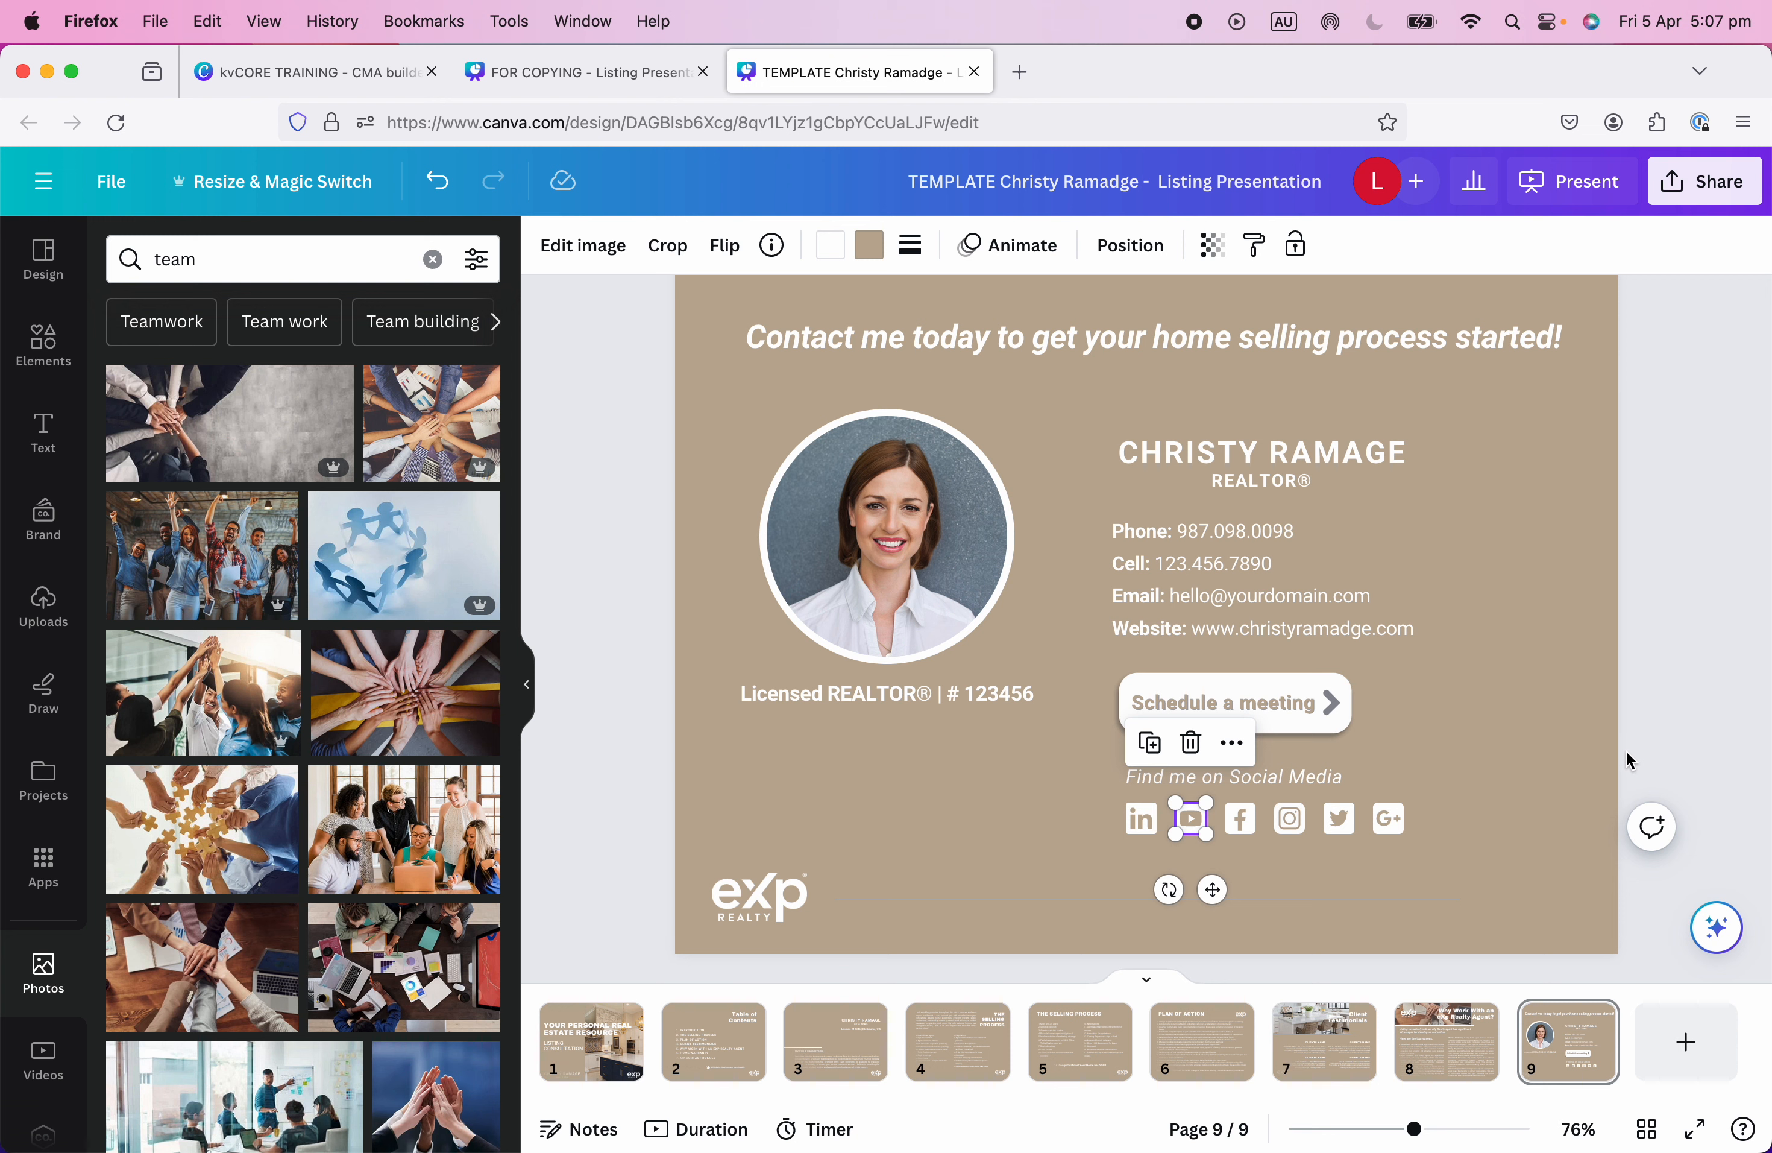
Delete the YouTube and Twitter icons and move the G+ icon beside Instagram.
key("Delete")
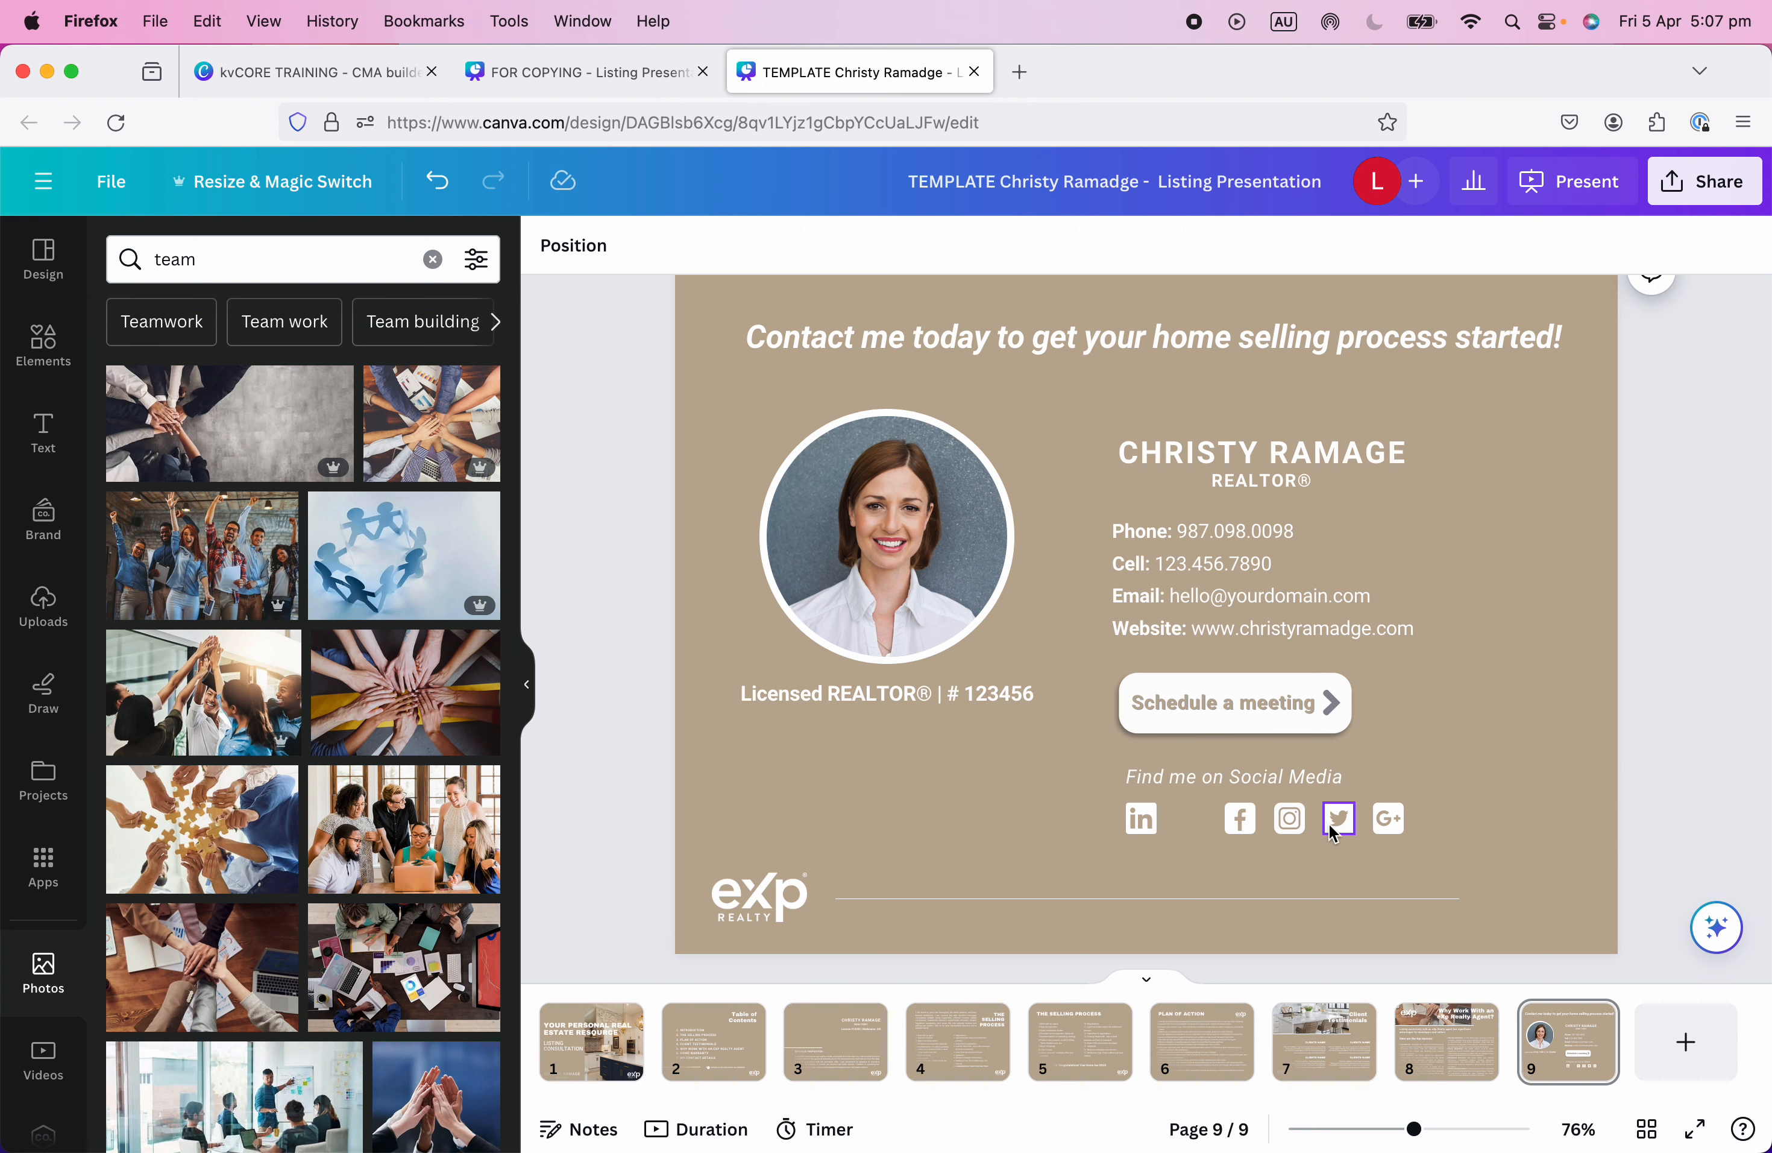
left_click(1334, 830)
key("Delete")
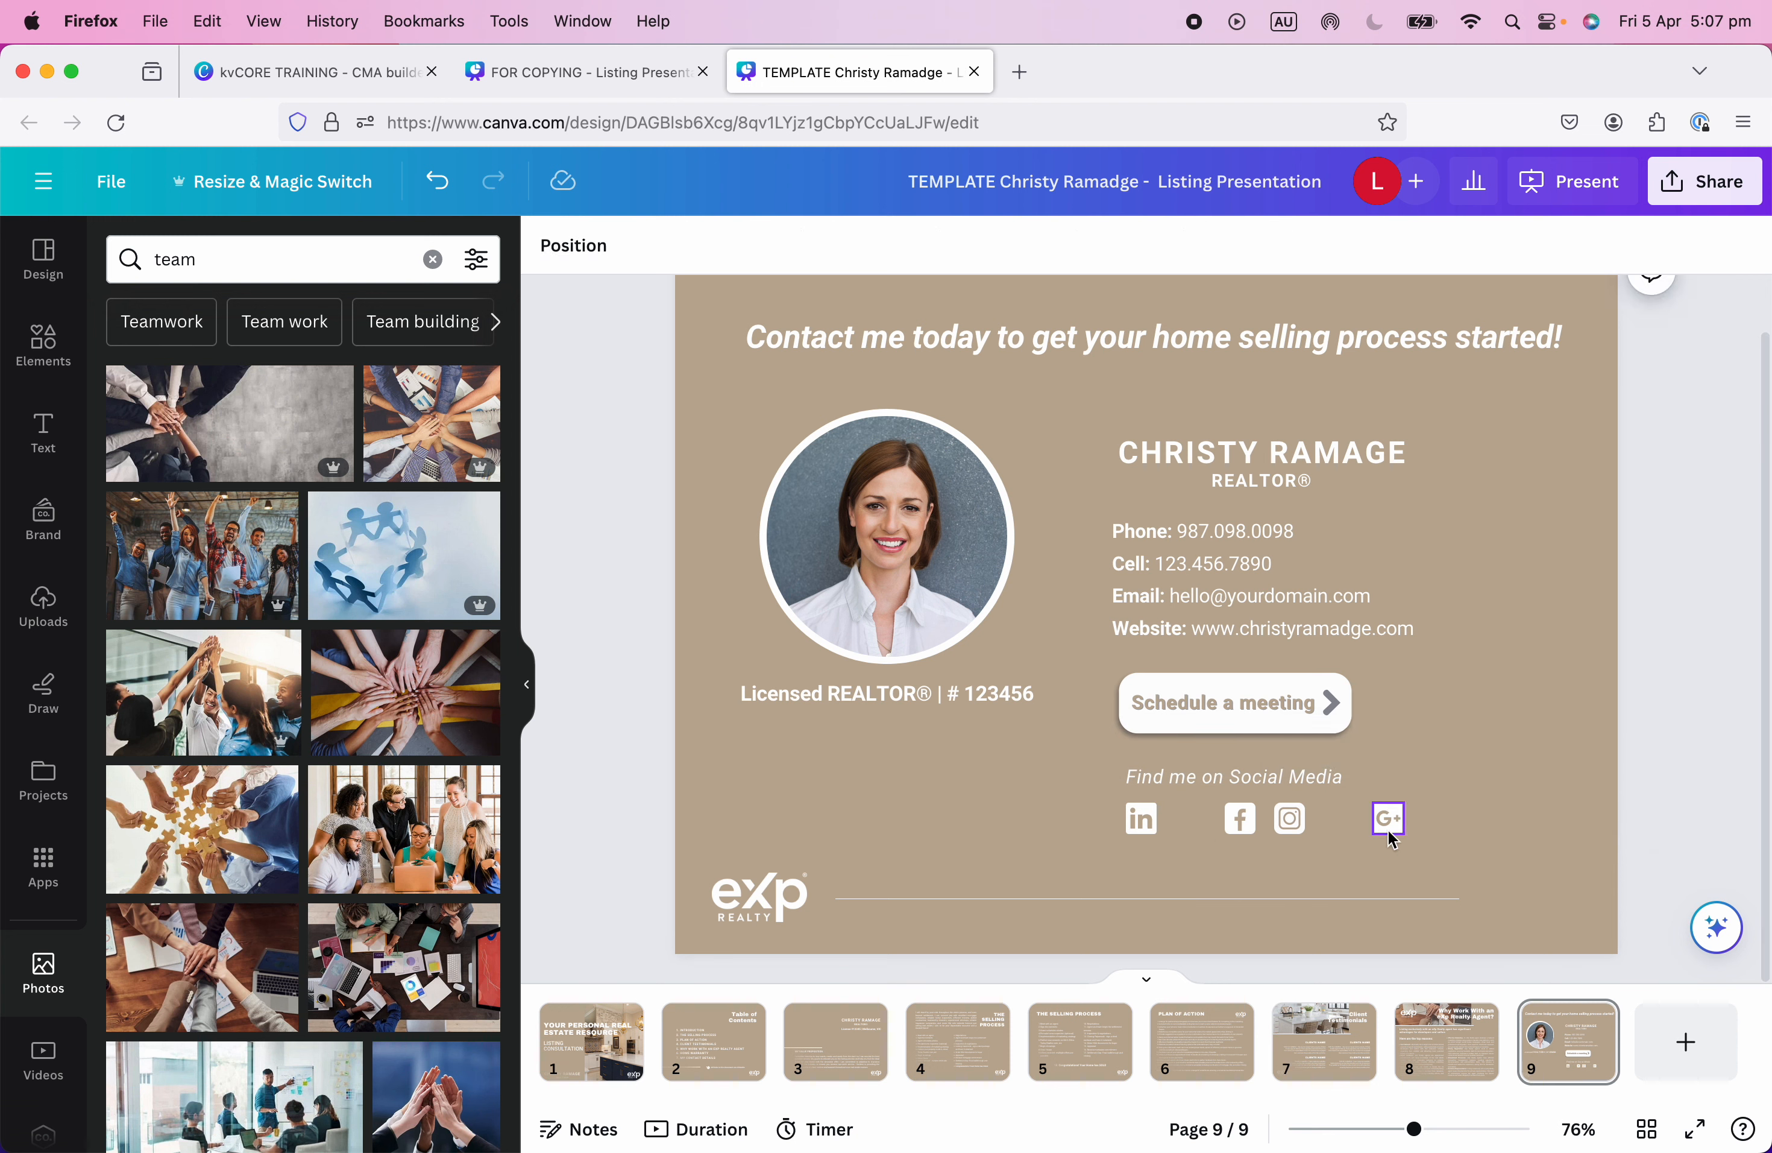
left_click_drag(1391, 827, 1335, 819)
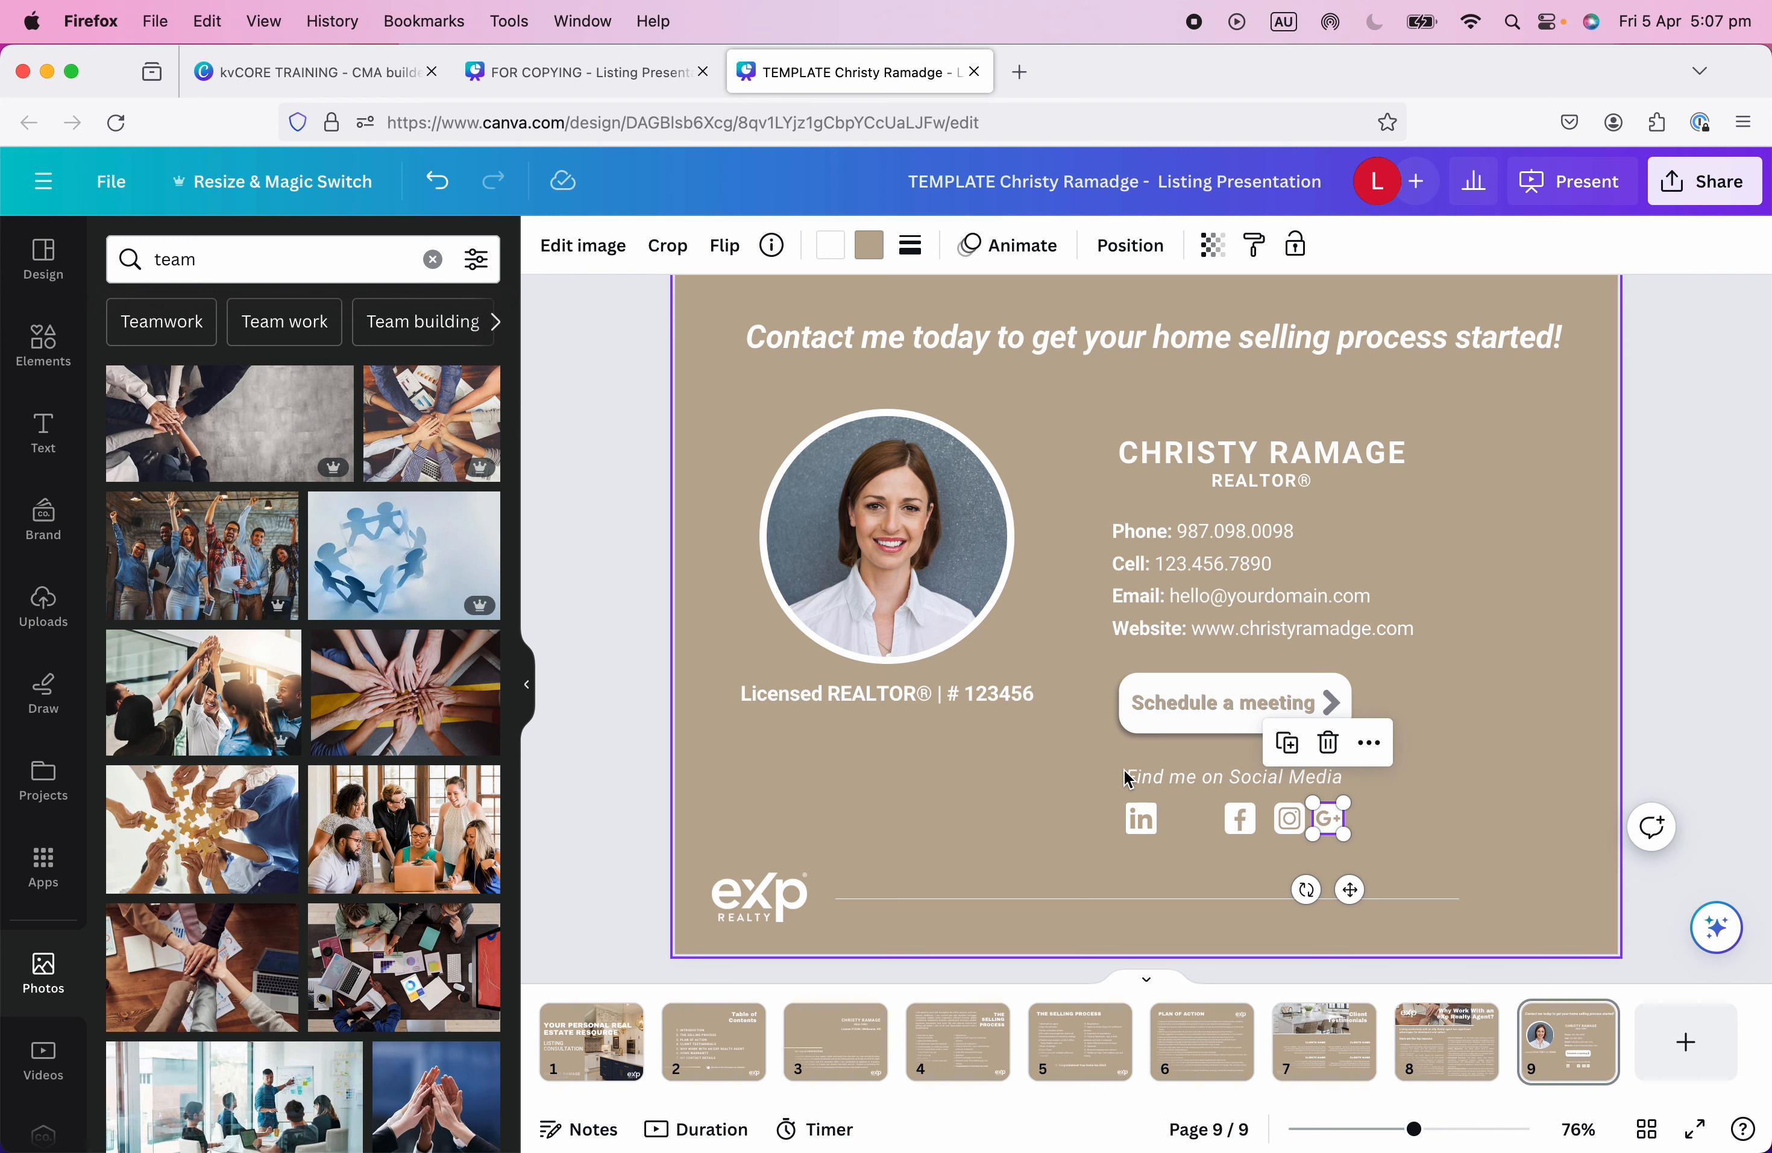
left_click(1358, 830)
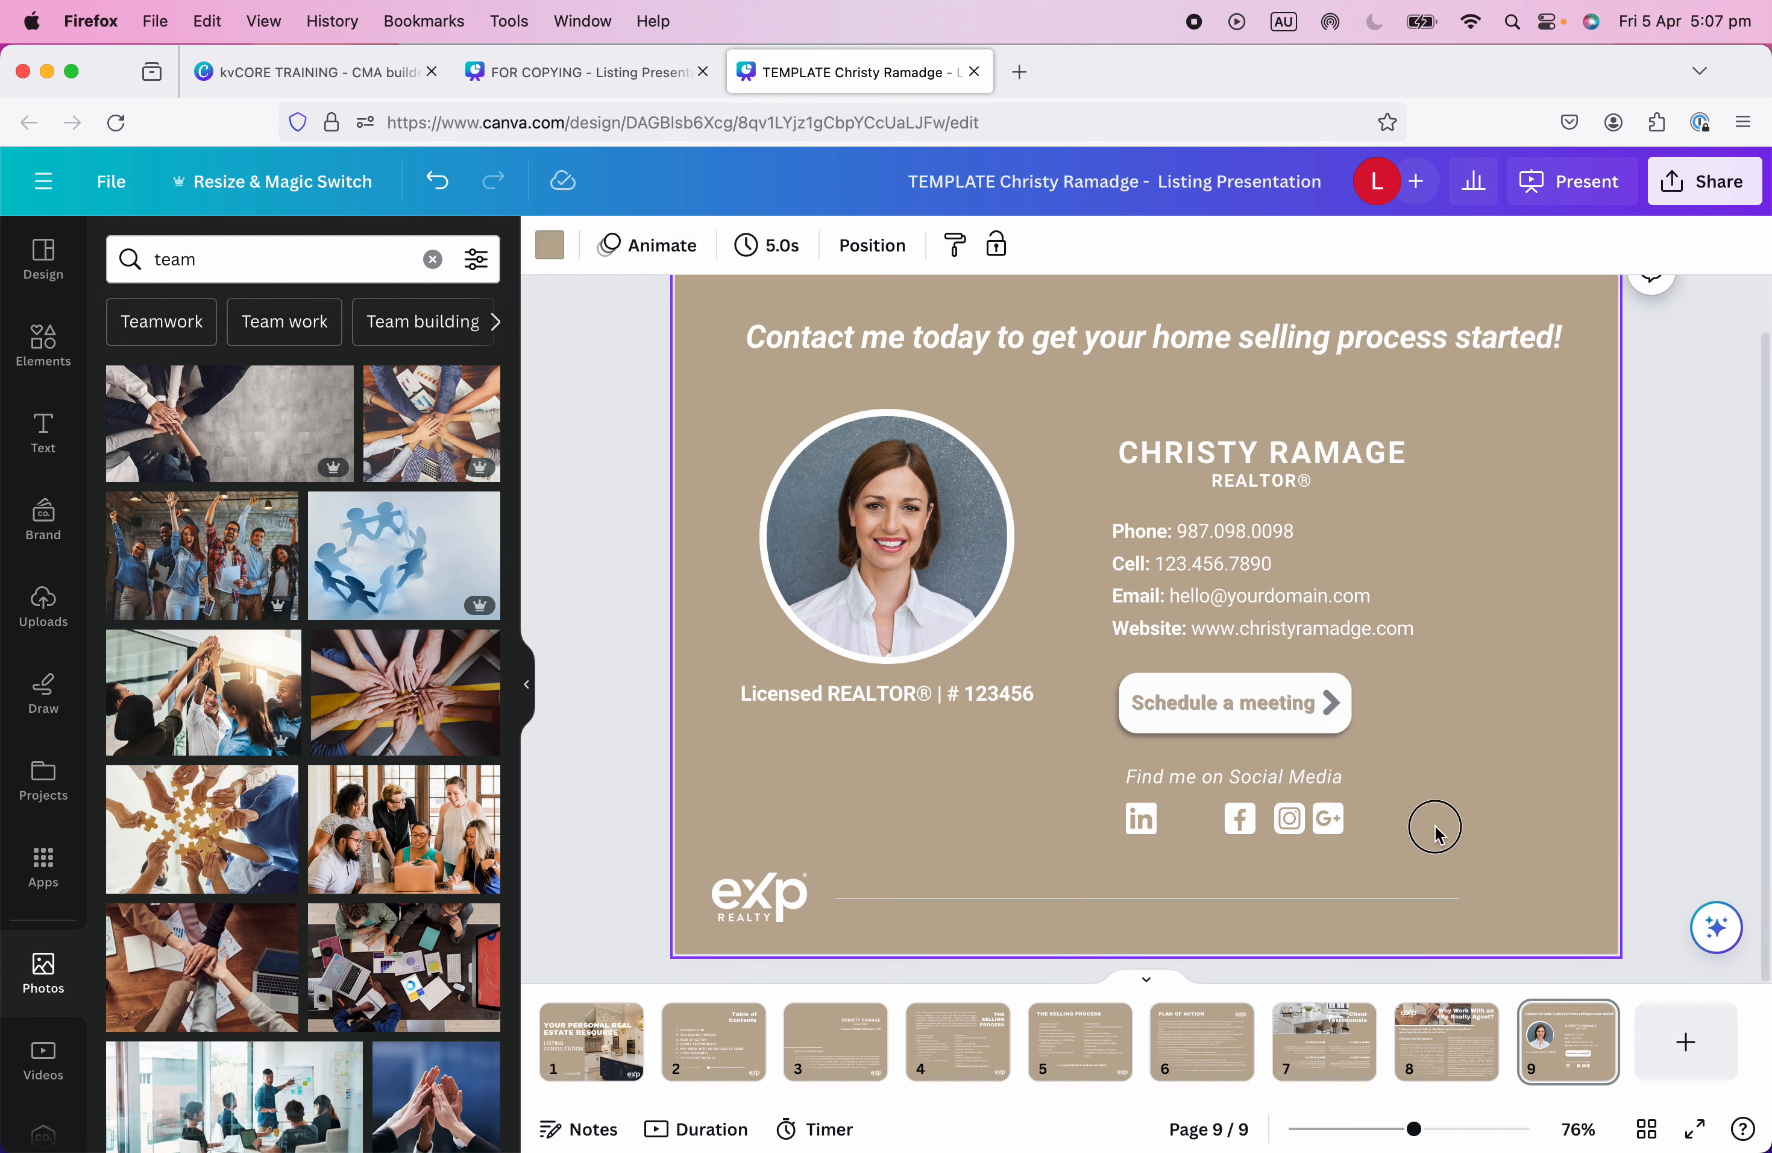
Space the four remaining social icons evenly across the row.
left_click_drag(1436, 822, 1125, 827)
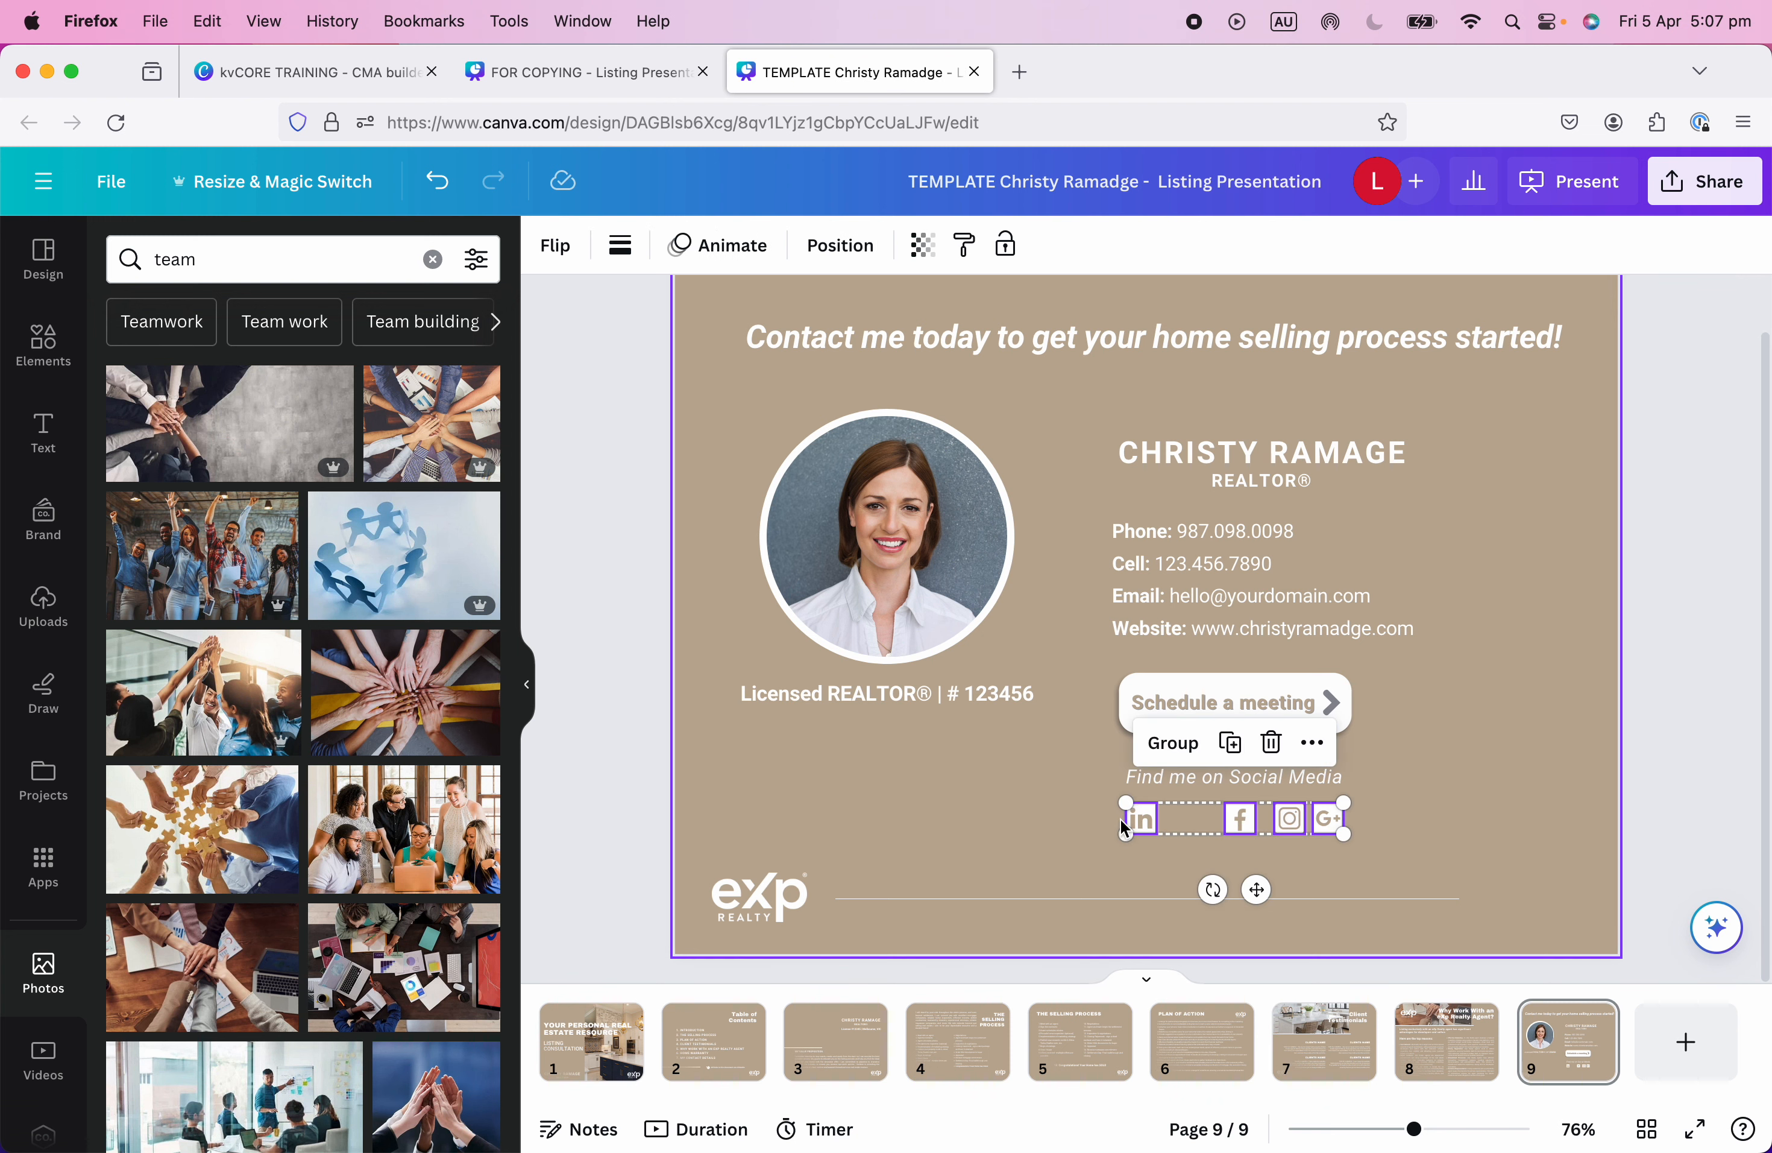
left_click(838, 251)
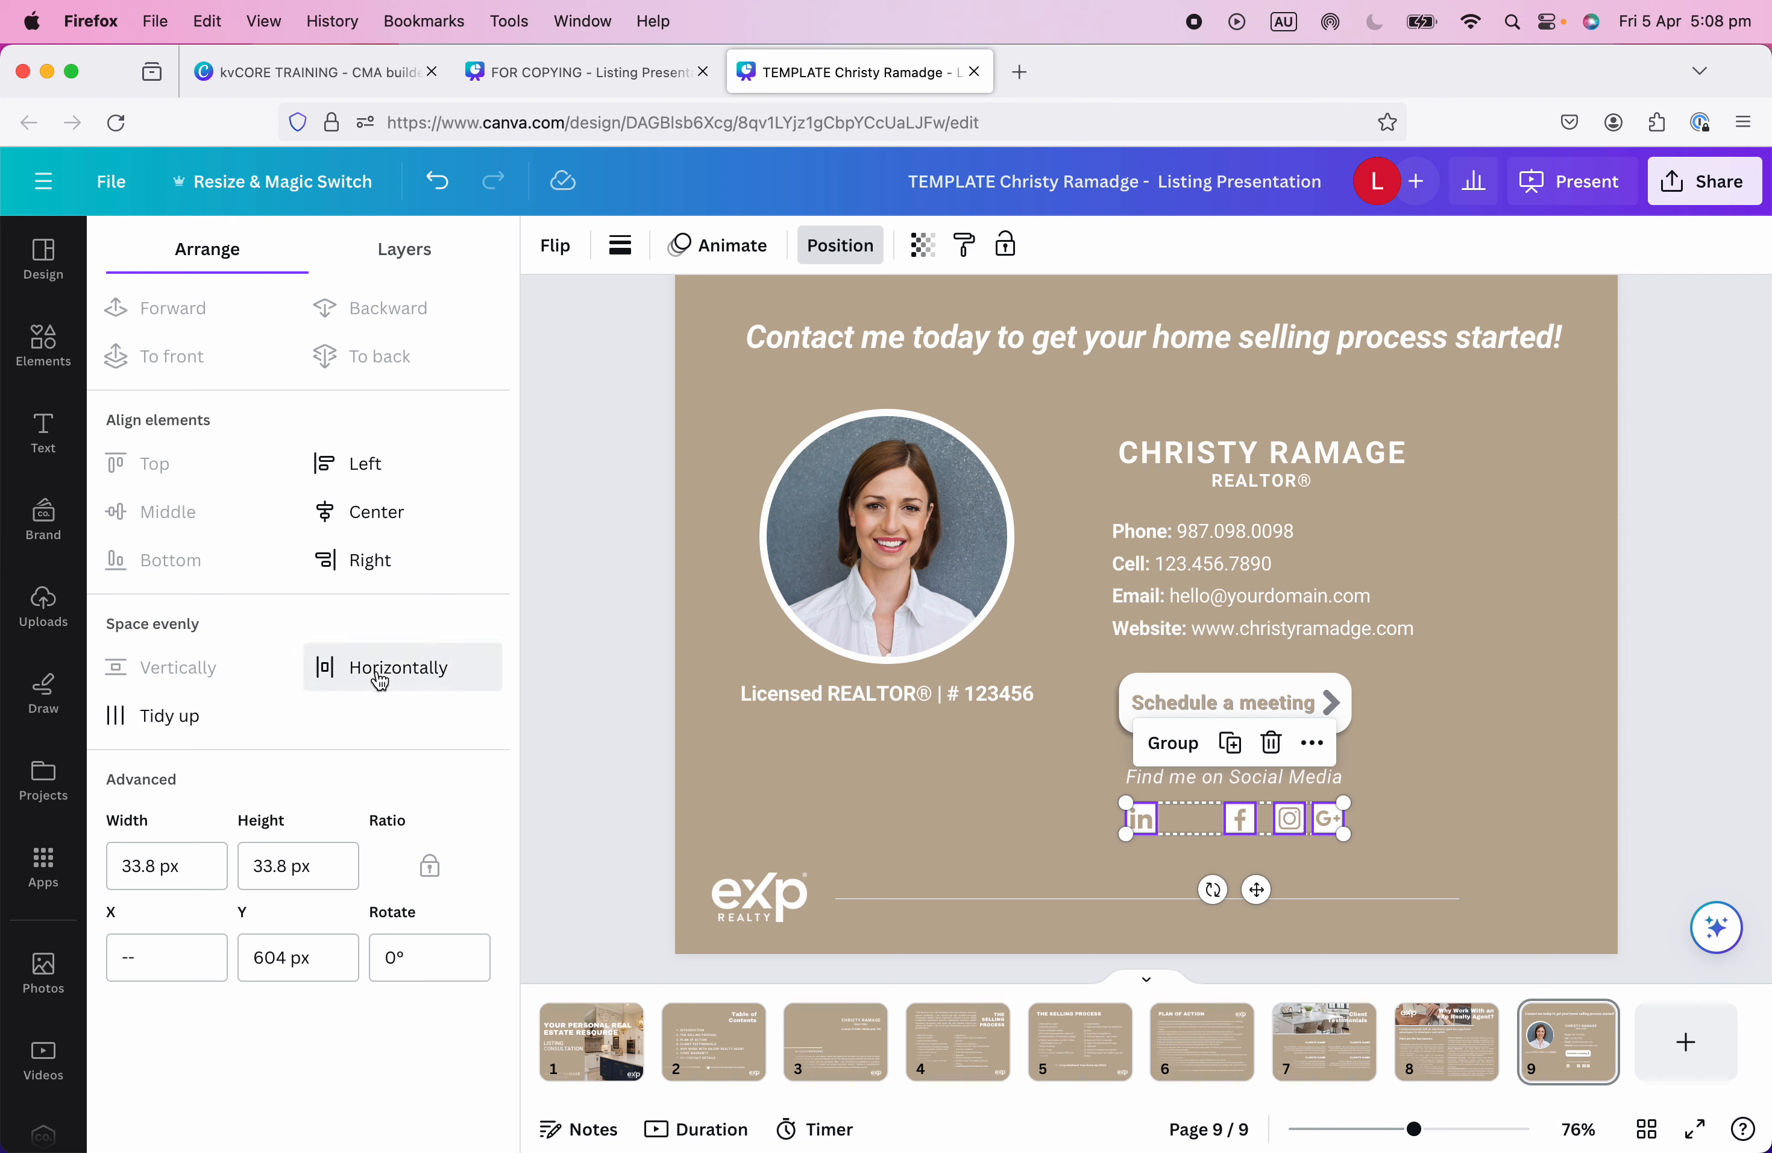
left_click(408, 251)
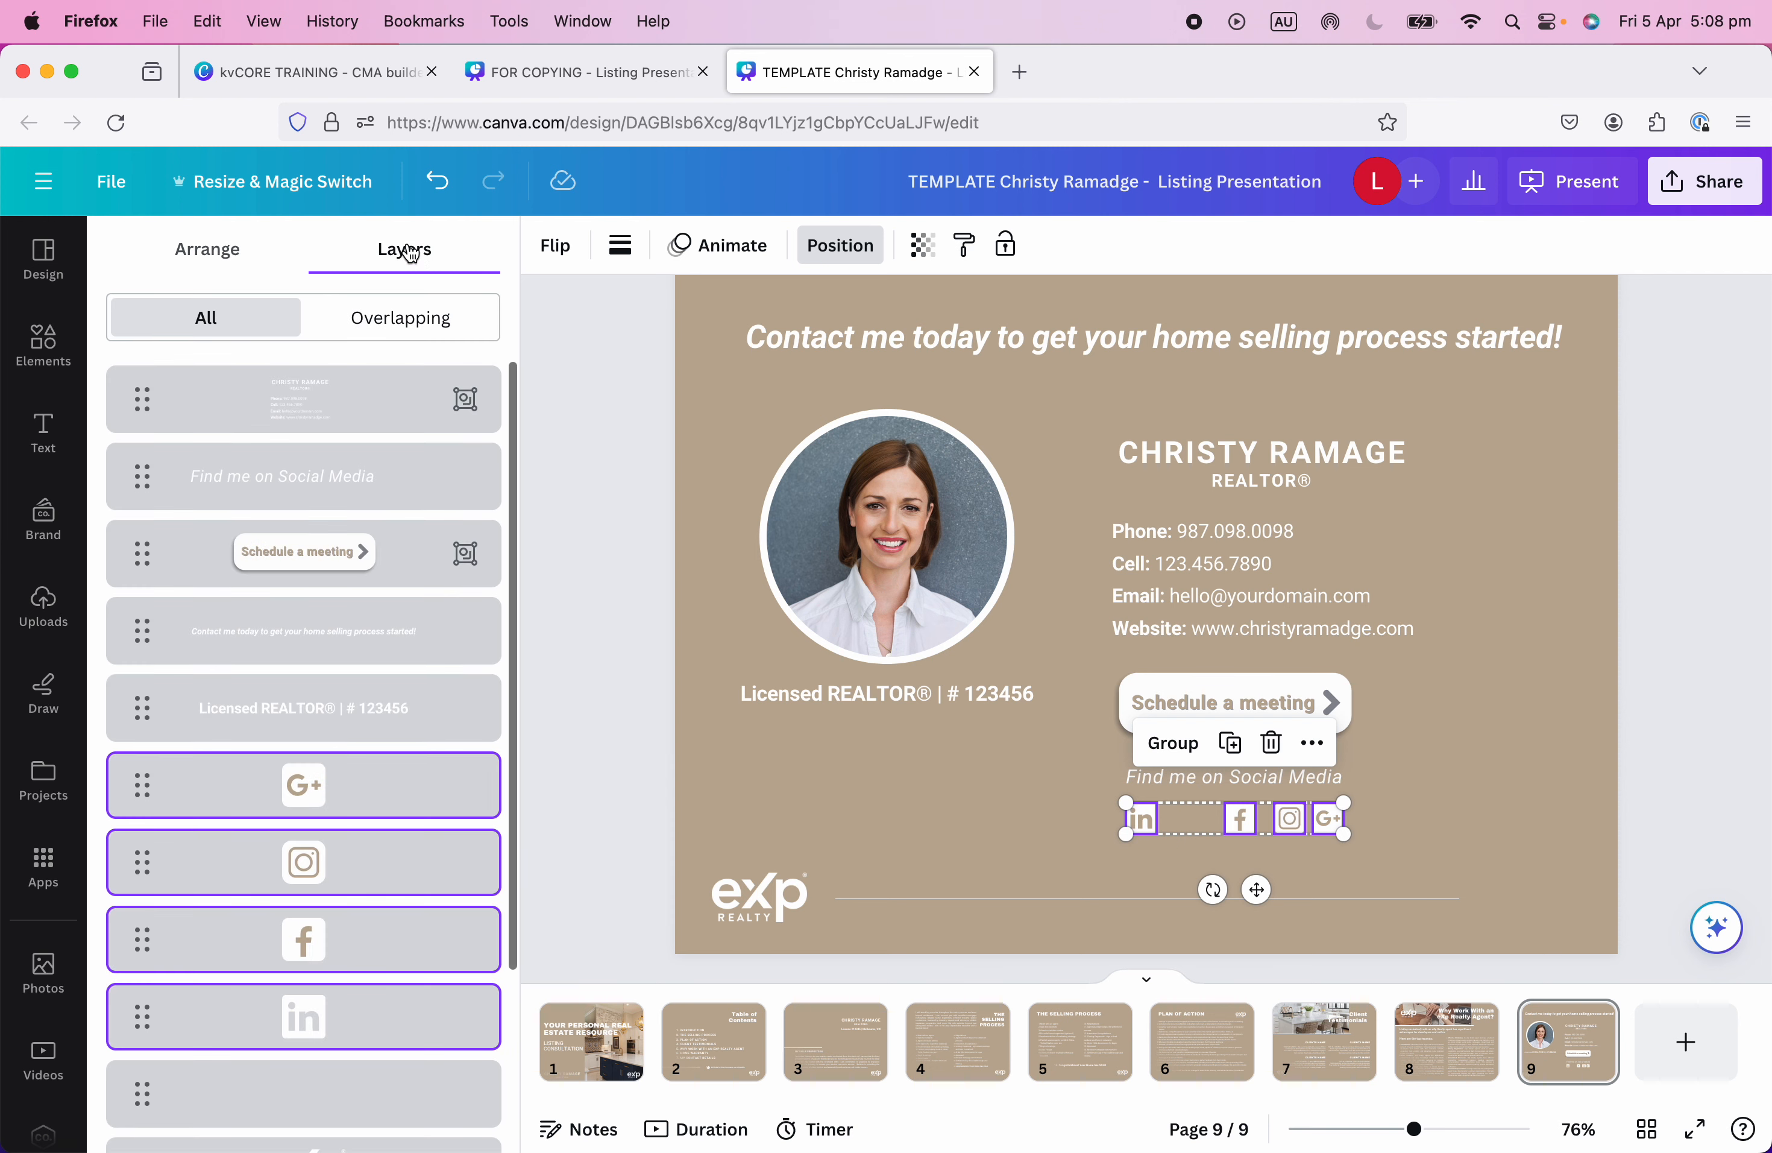
left_click(205, 249)
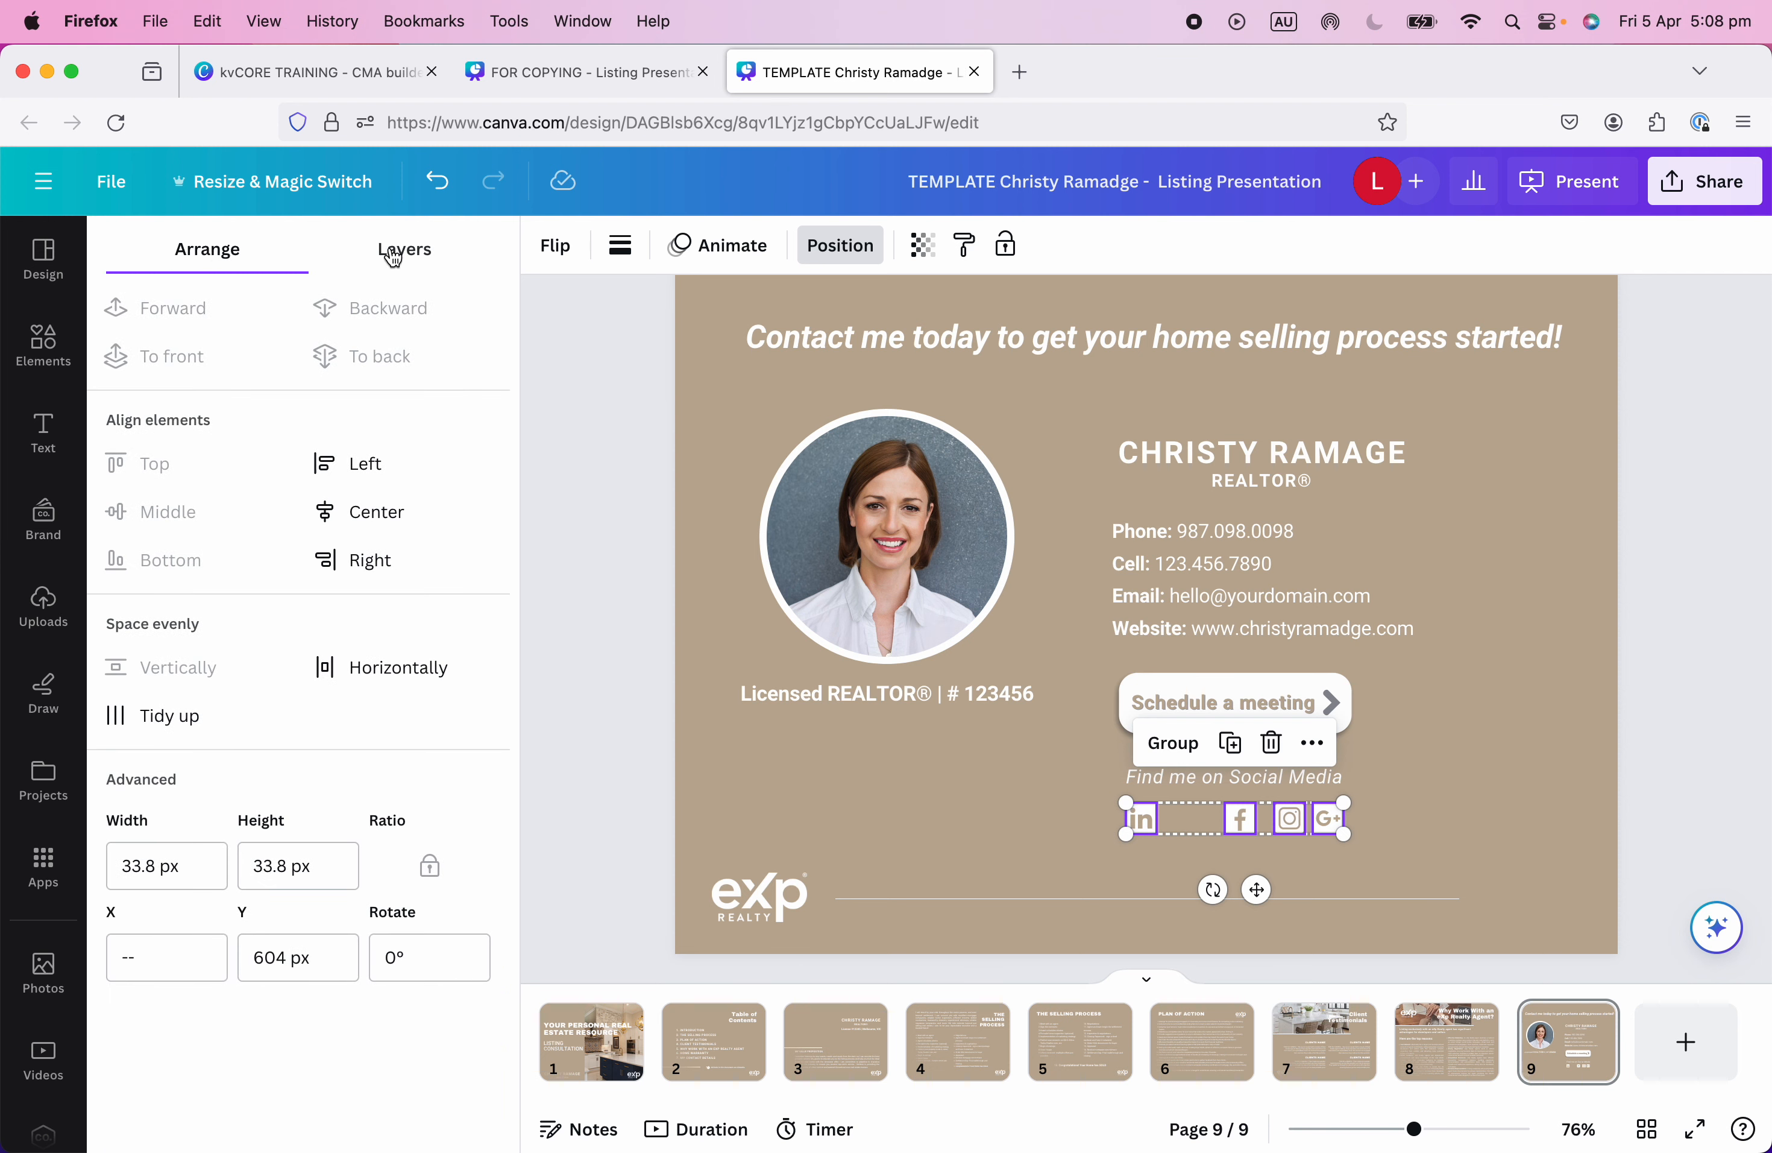
left_click(394, 254)
left_click(183, 255)
left_click(389, 685)
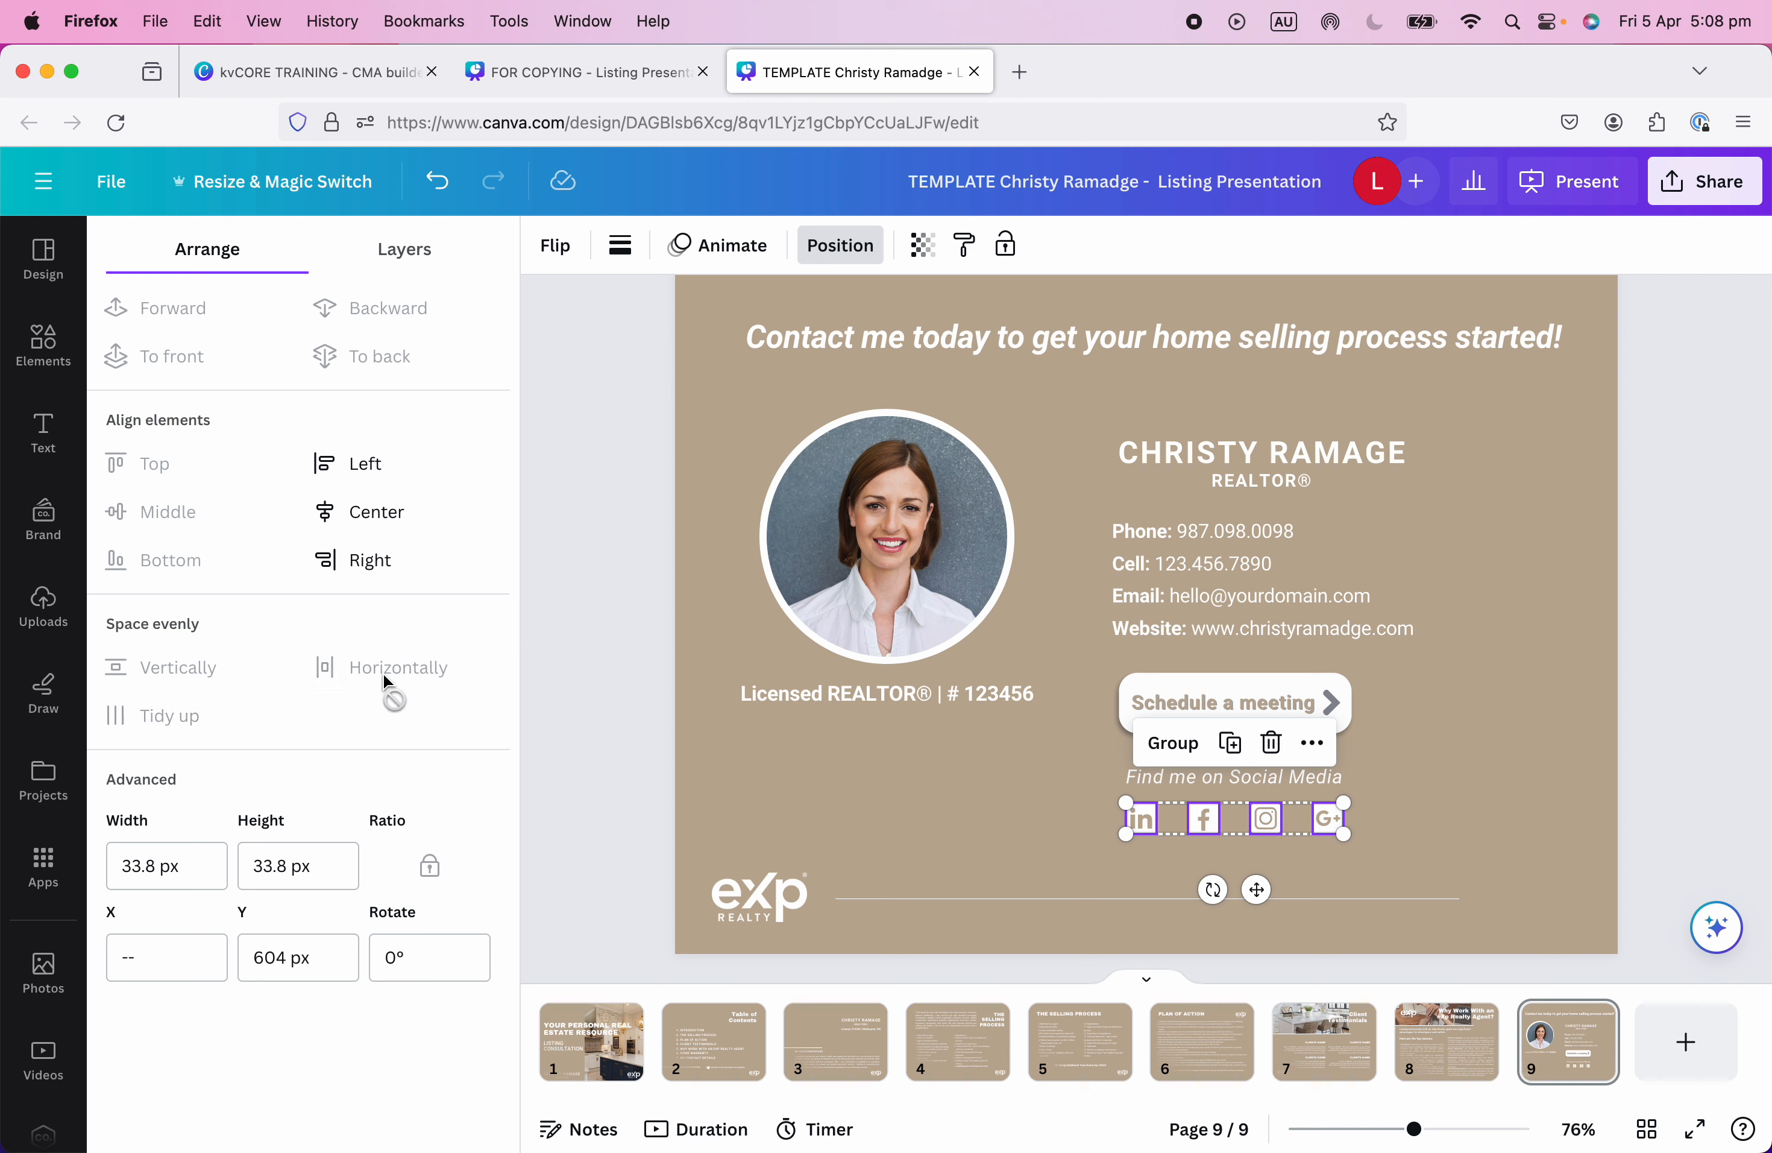
left_click(1459, 825)
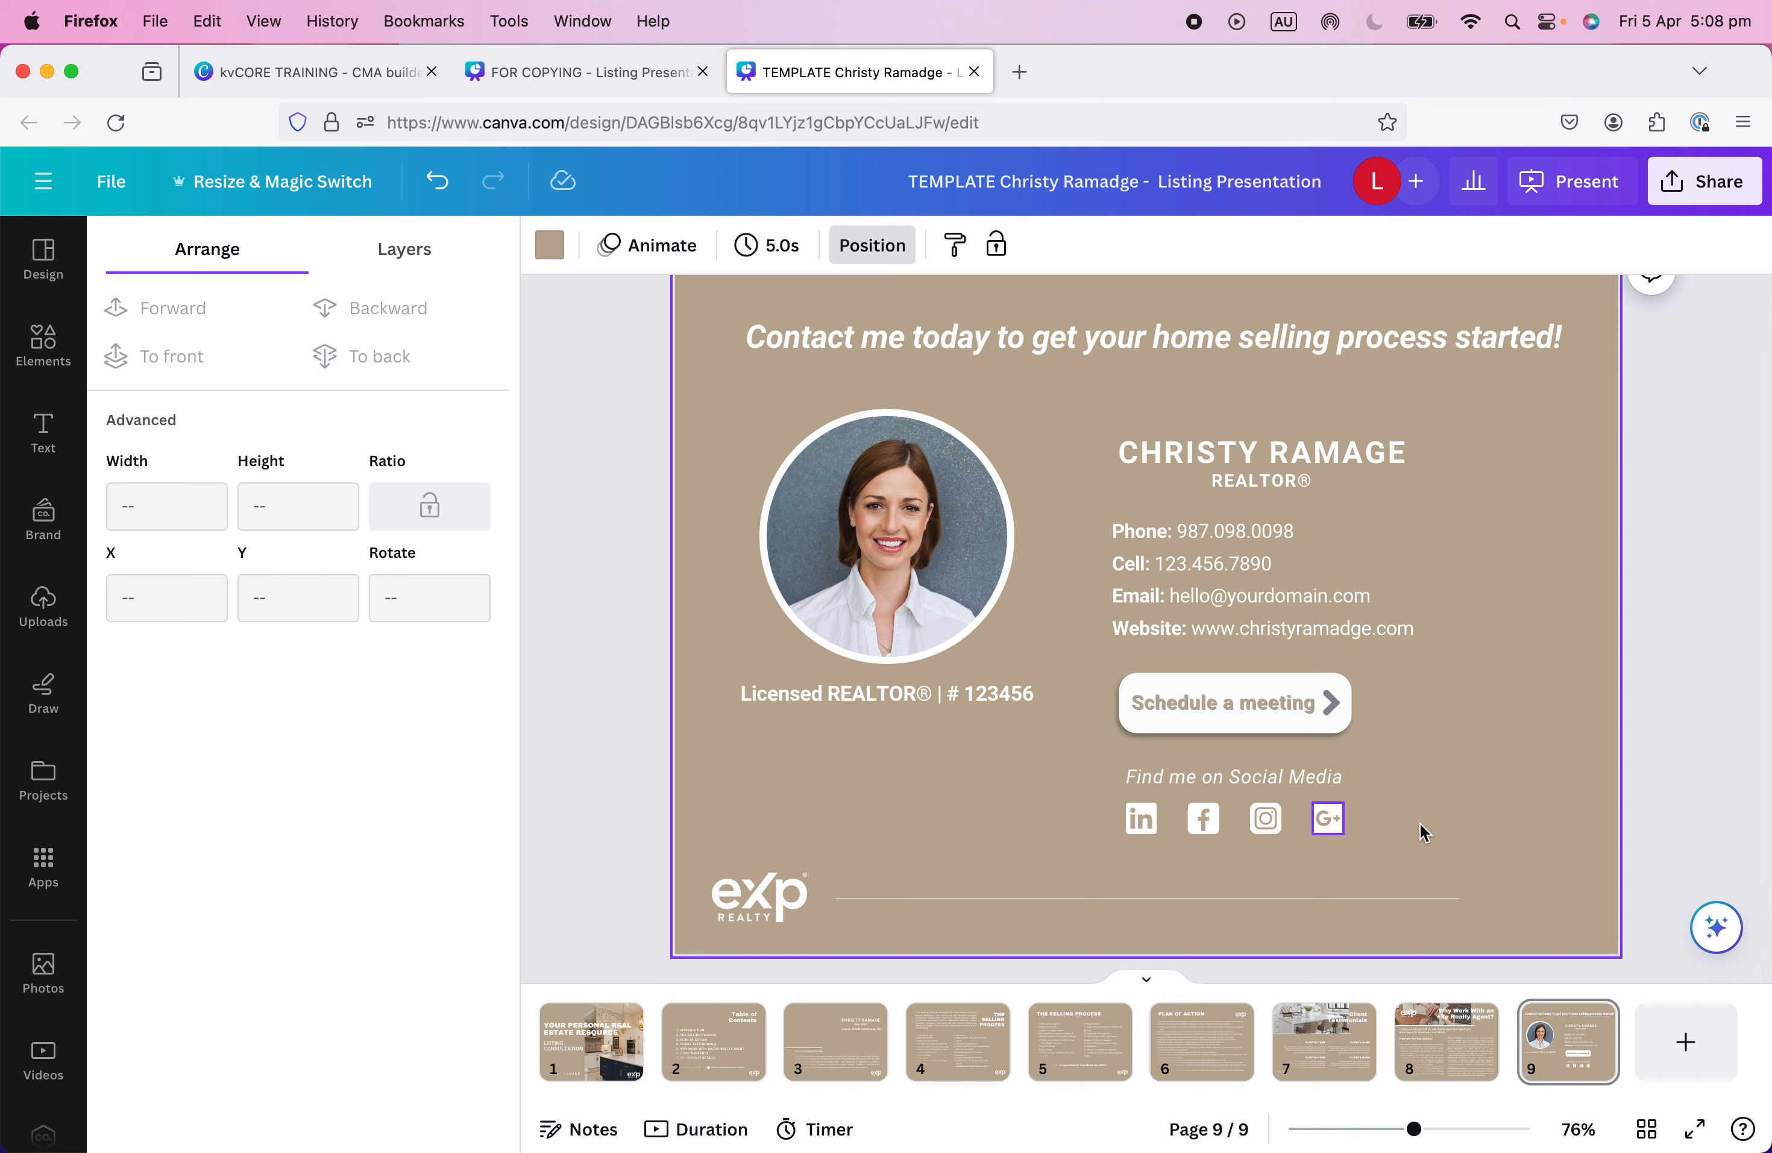
Even out and top-align the social icons, then lower the row slightly under the heading.
left_click_drag(1328, 819, 1328, 831)
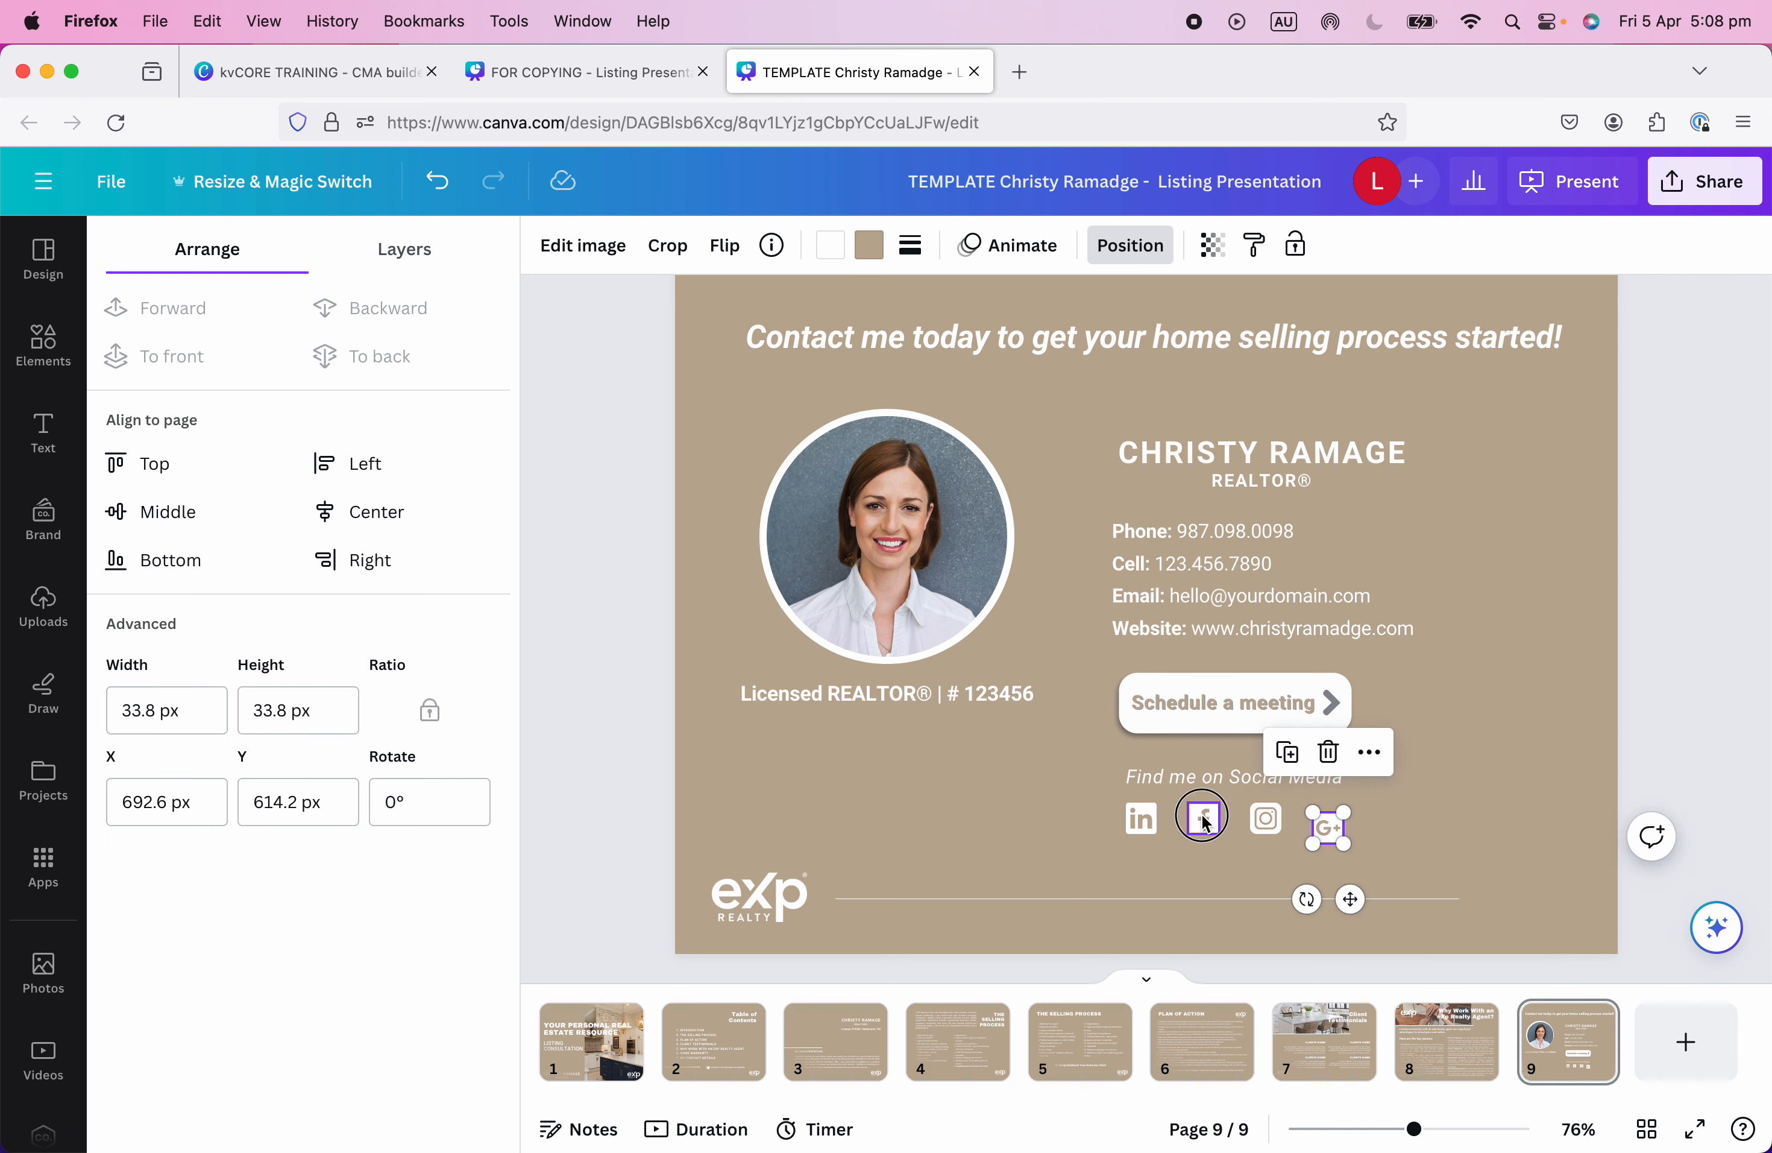
left_click_drag(1202, 822, 1203, 808)
left_click(1436, 862)
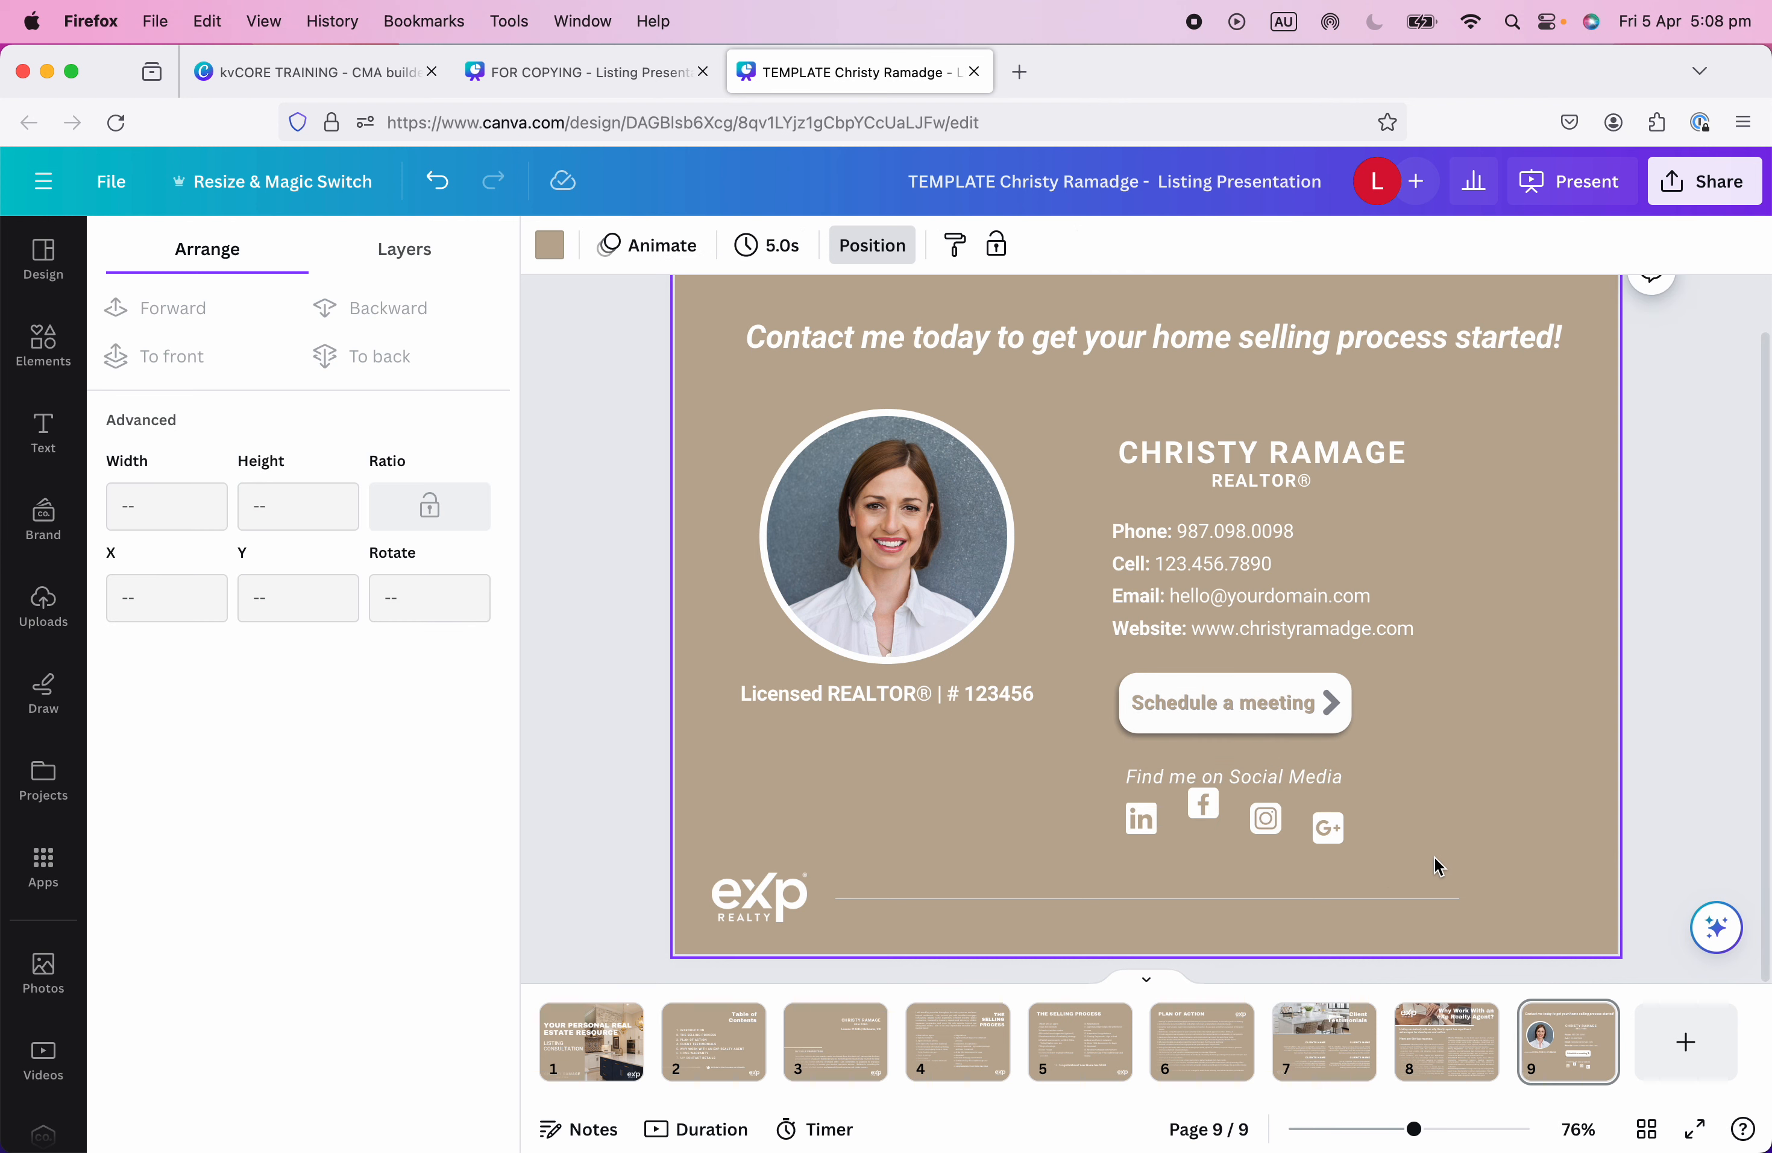
left_click_drag(1434, 856, 1097, 810)
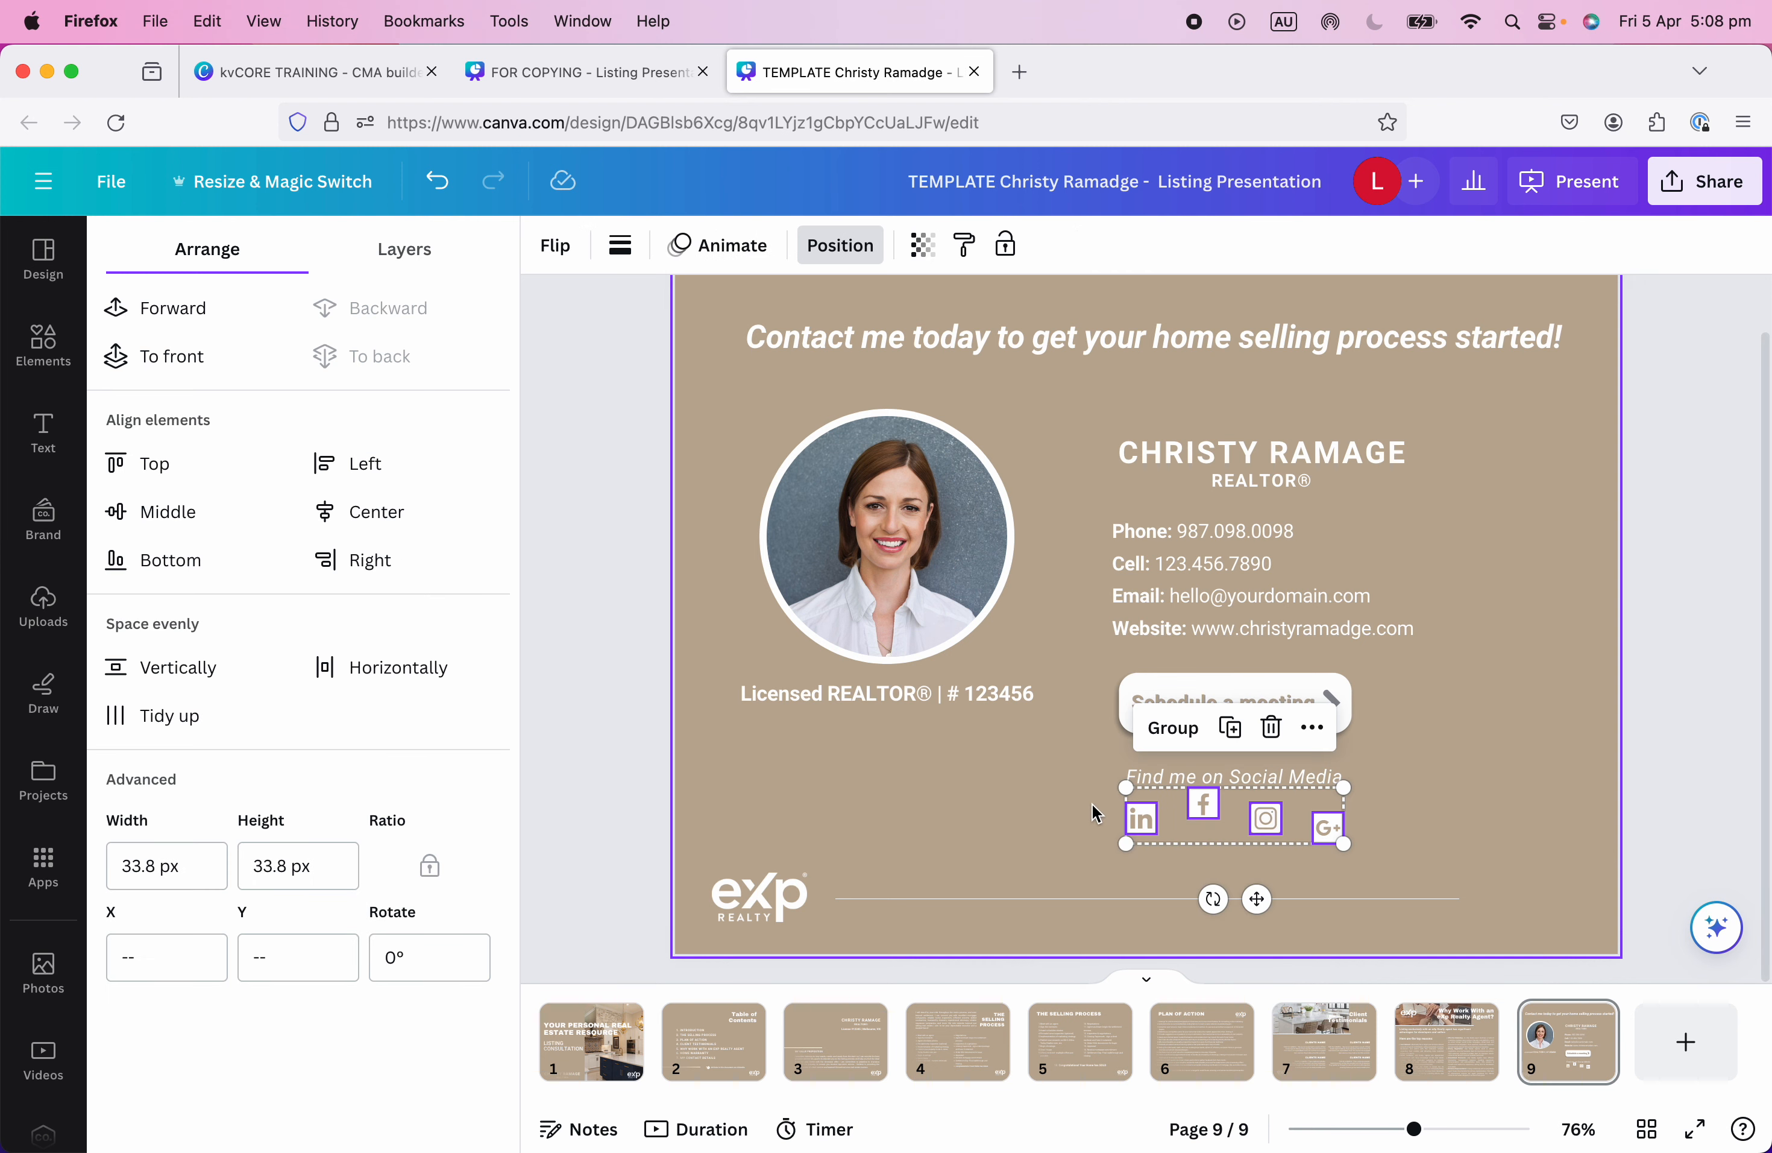
left_click(385, 668)
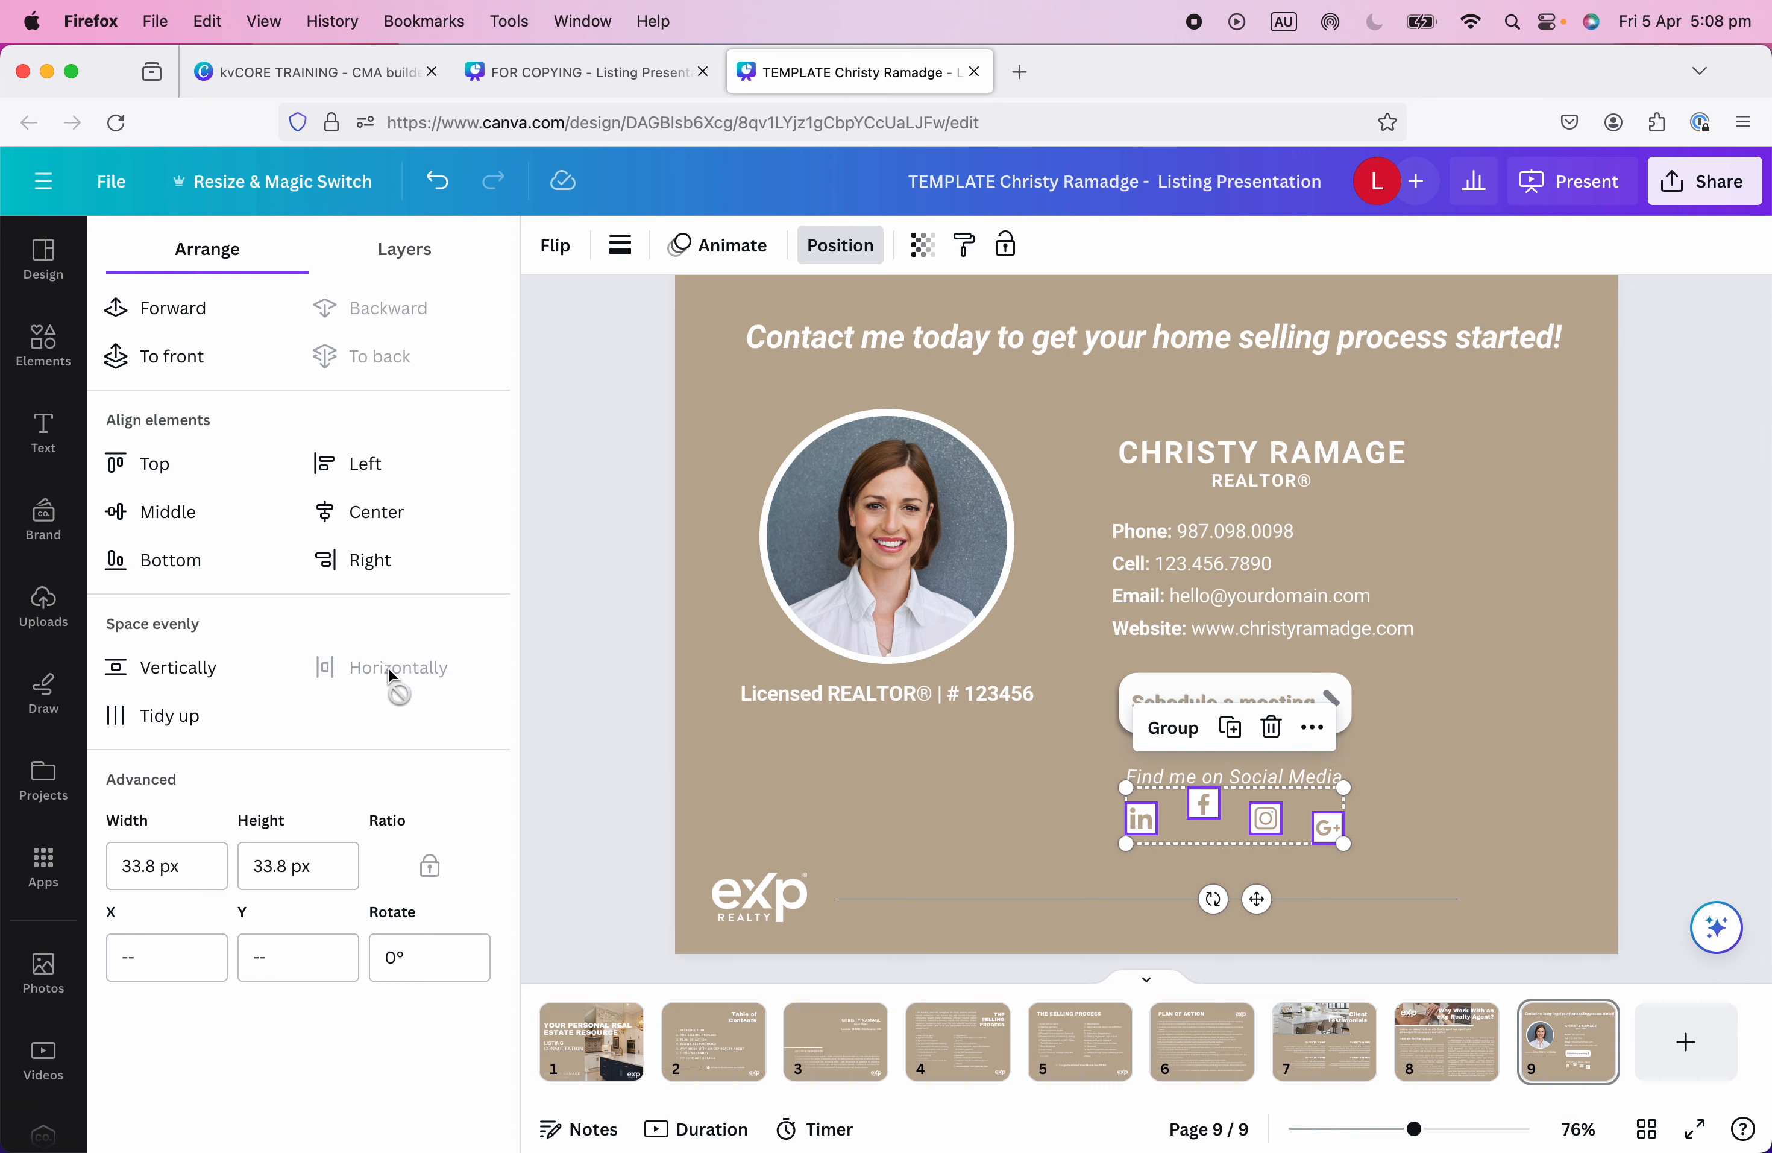
left_click(142, 671)
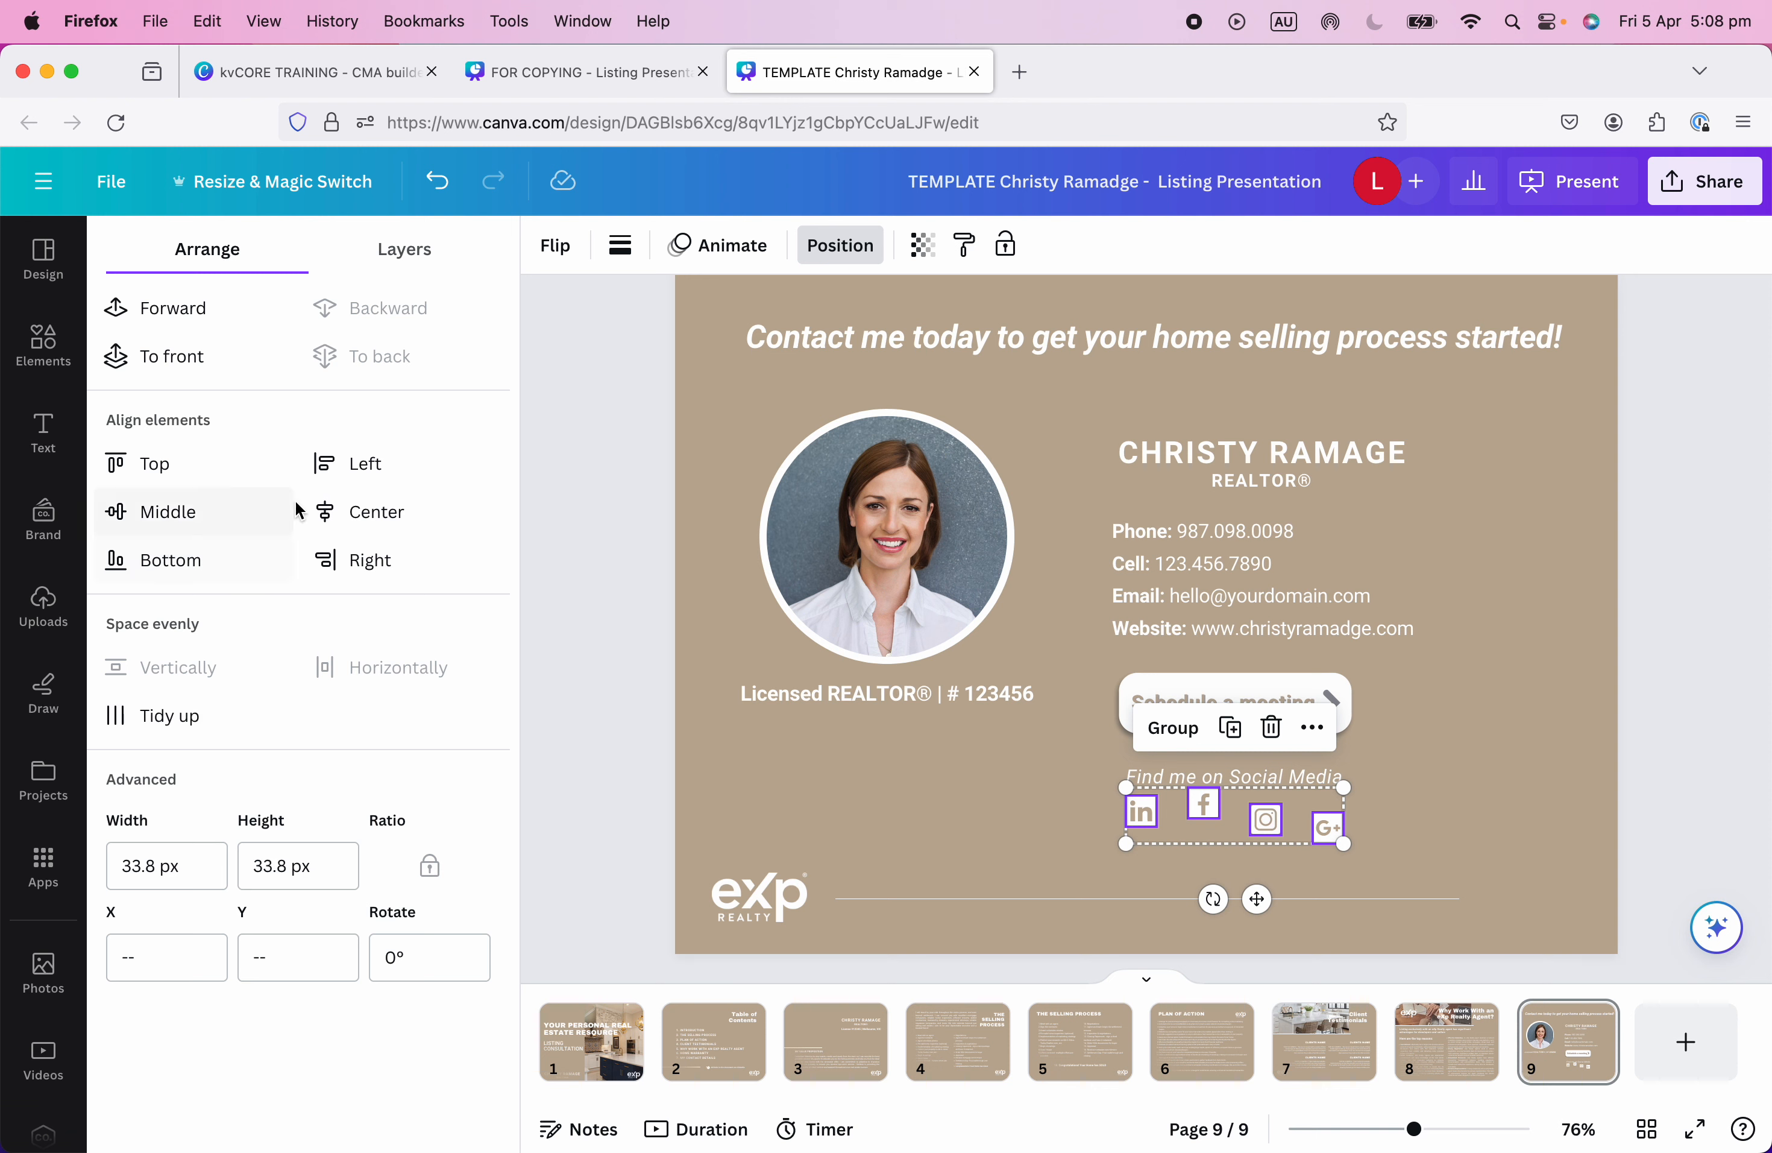
left_click(138, 469)
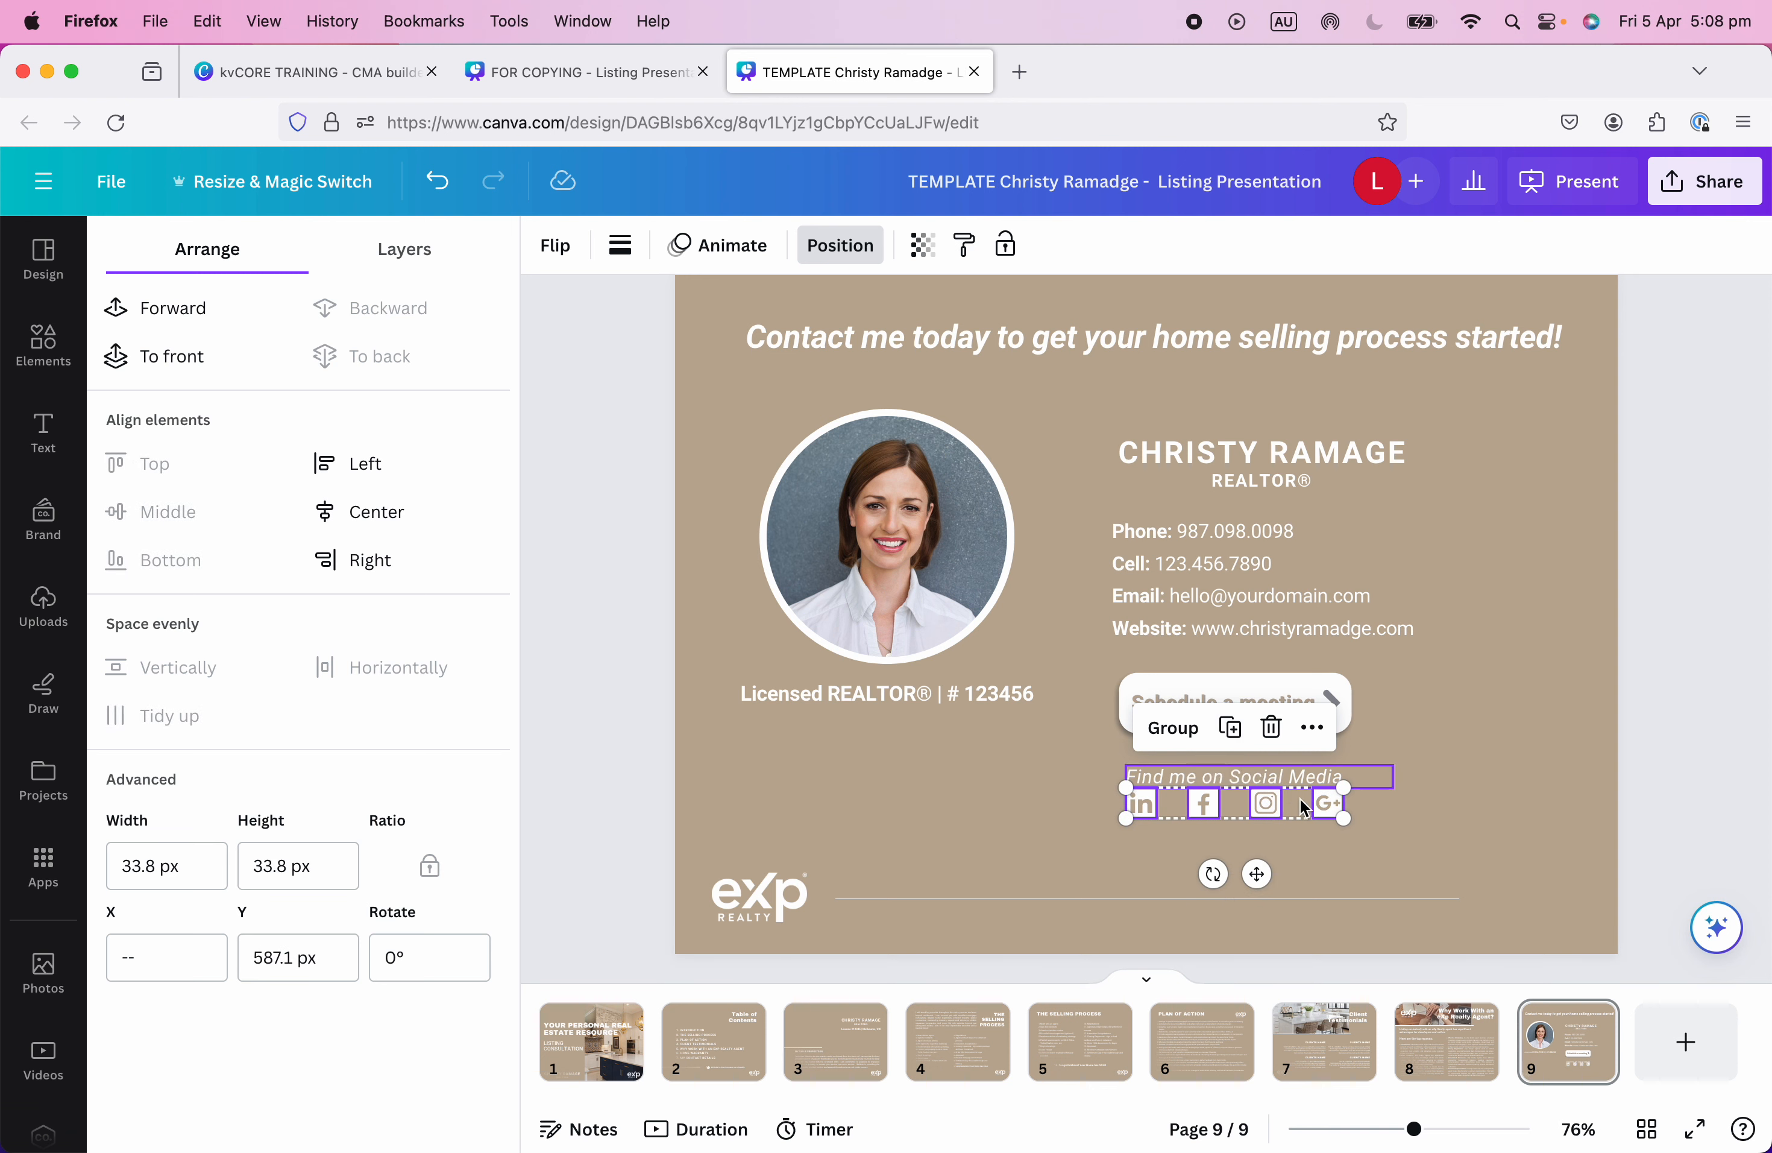
left_click_drag(1327, 808, 1329, 825)
left_click(1410, 834)
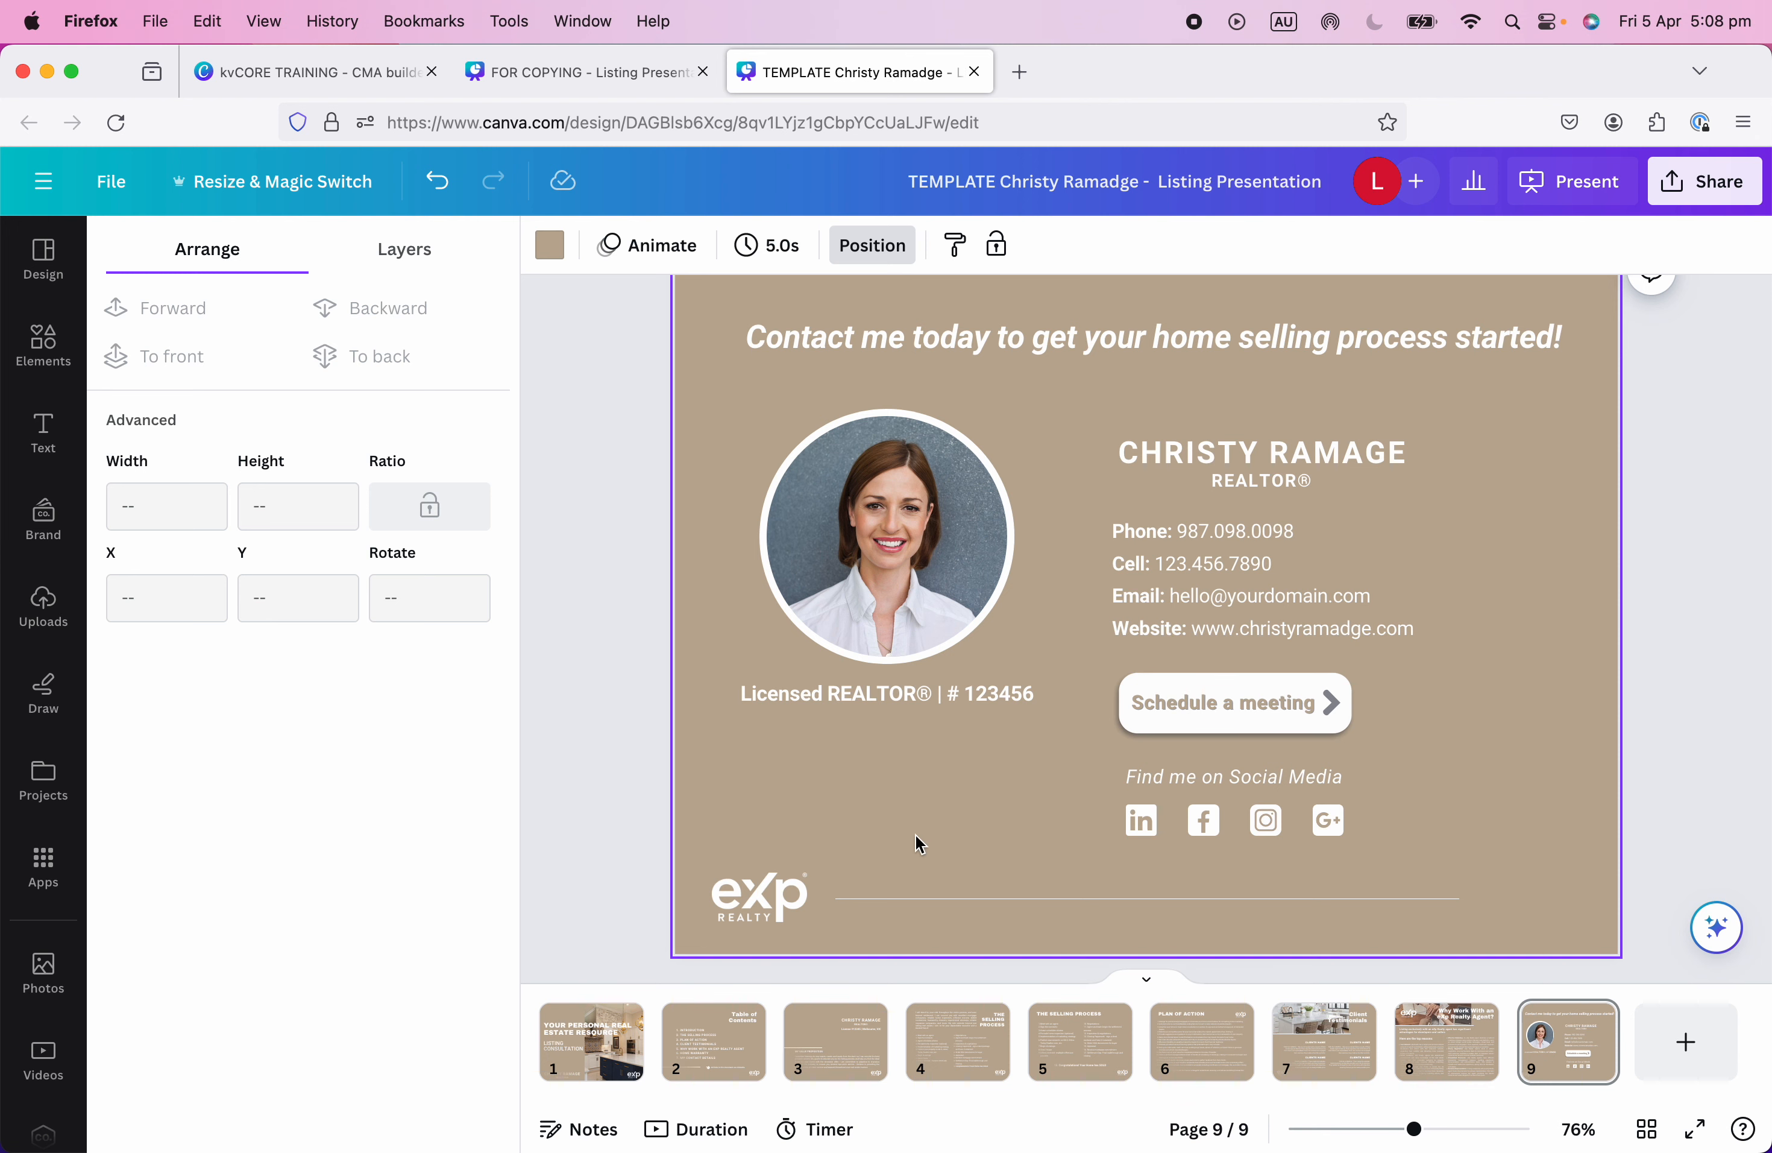
Start adding a link to the LinkedIn icon, then open a blank browser tab.
right_click(1143, 827)
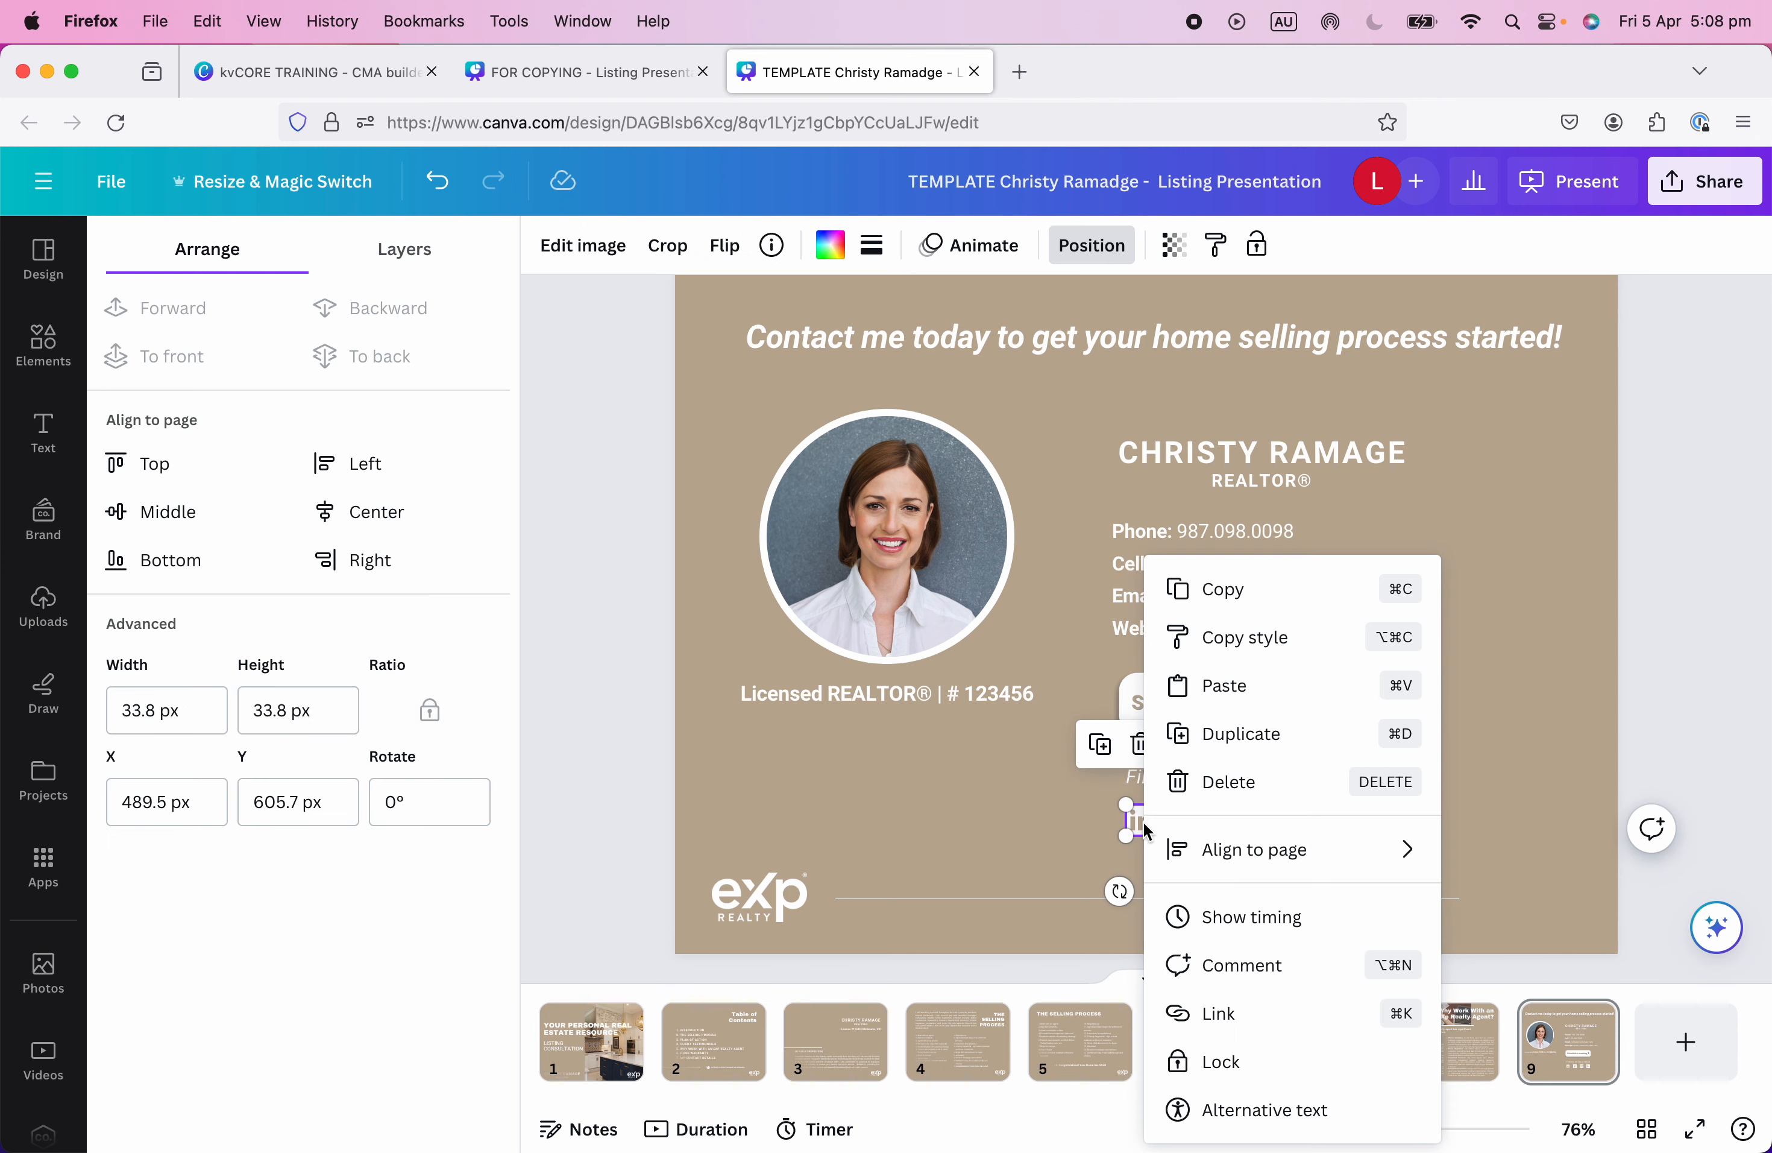
mouse_move(1155, 838)
left_click(1206, 1023)
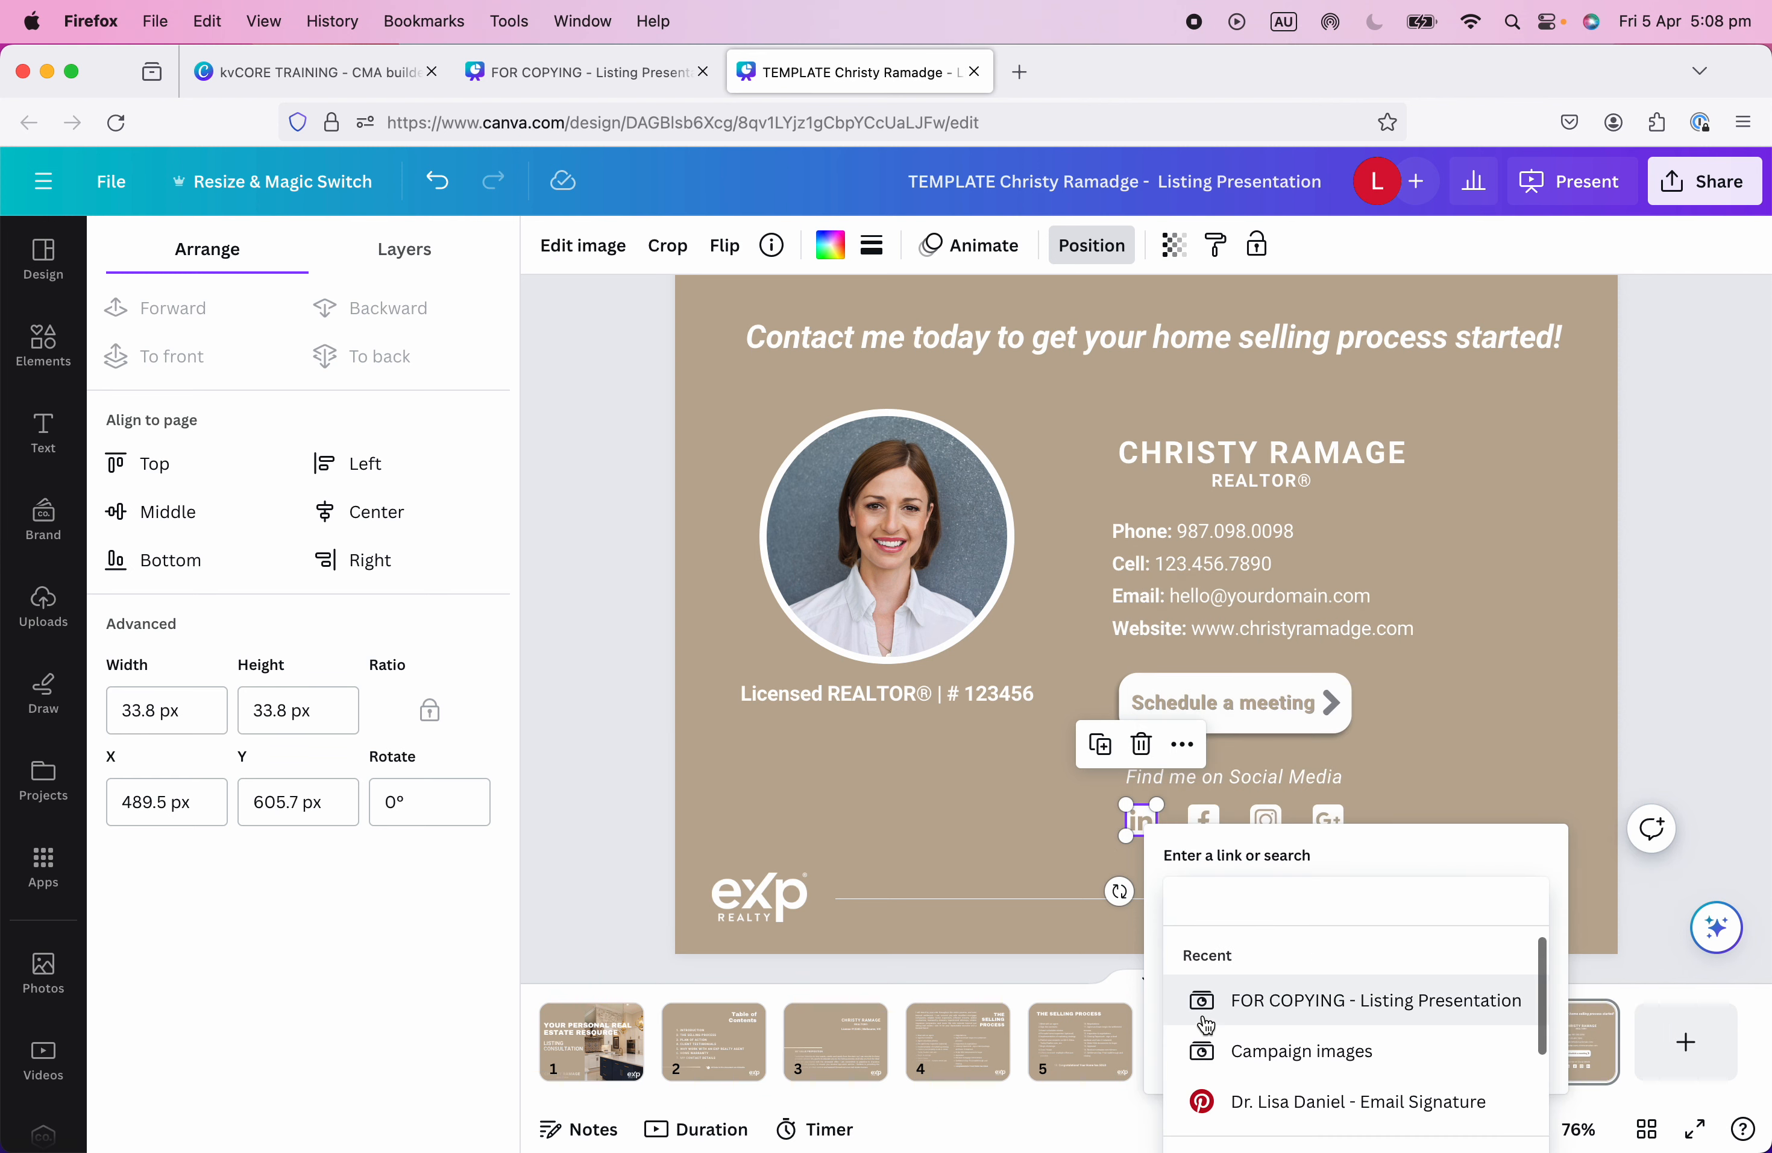
left_click(1021, 72)
Load linkedin.com in the already signed-in browser window.
left_click(821, 122)
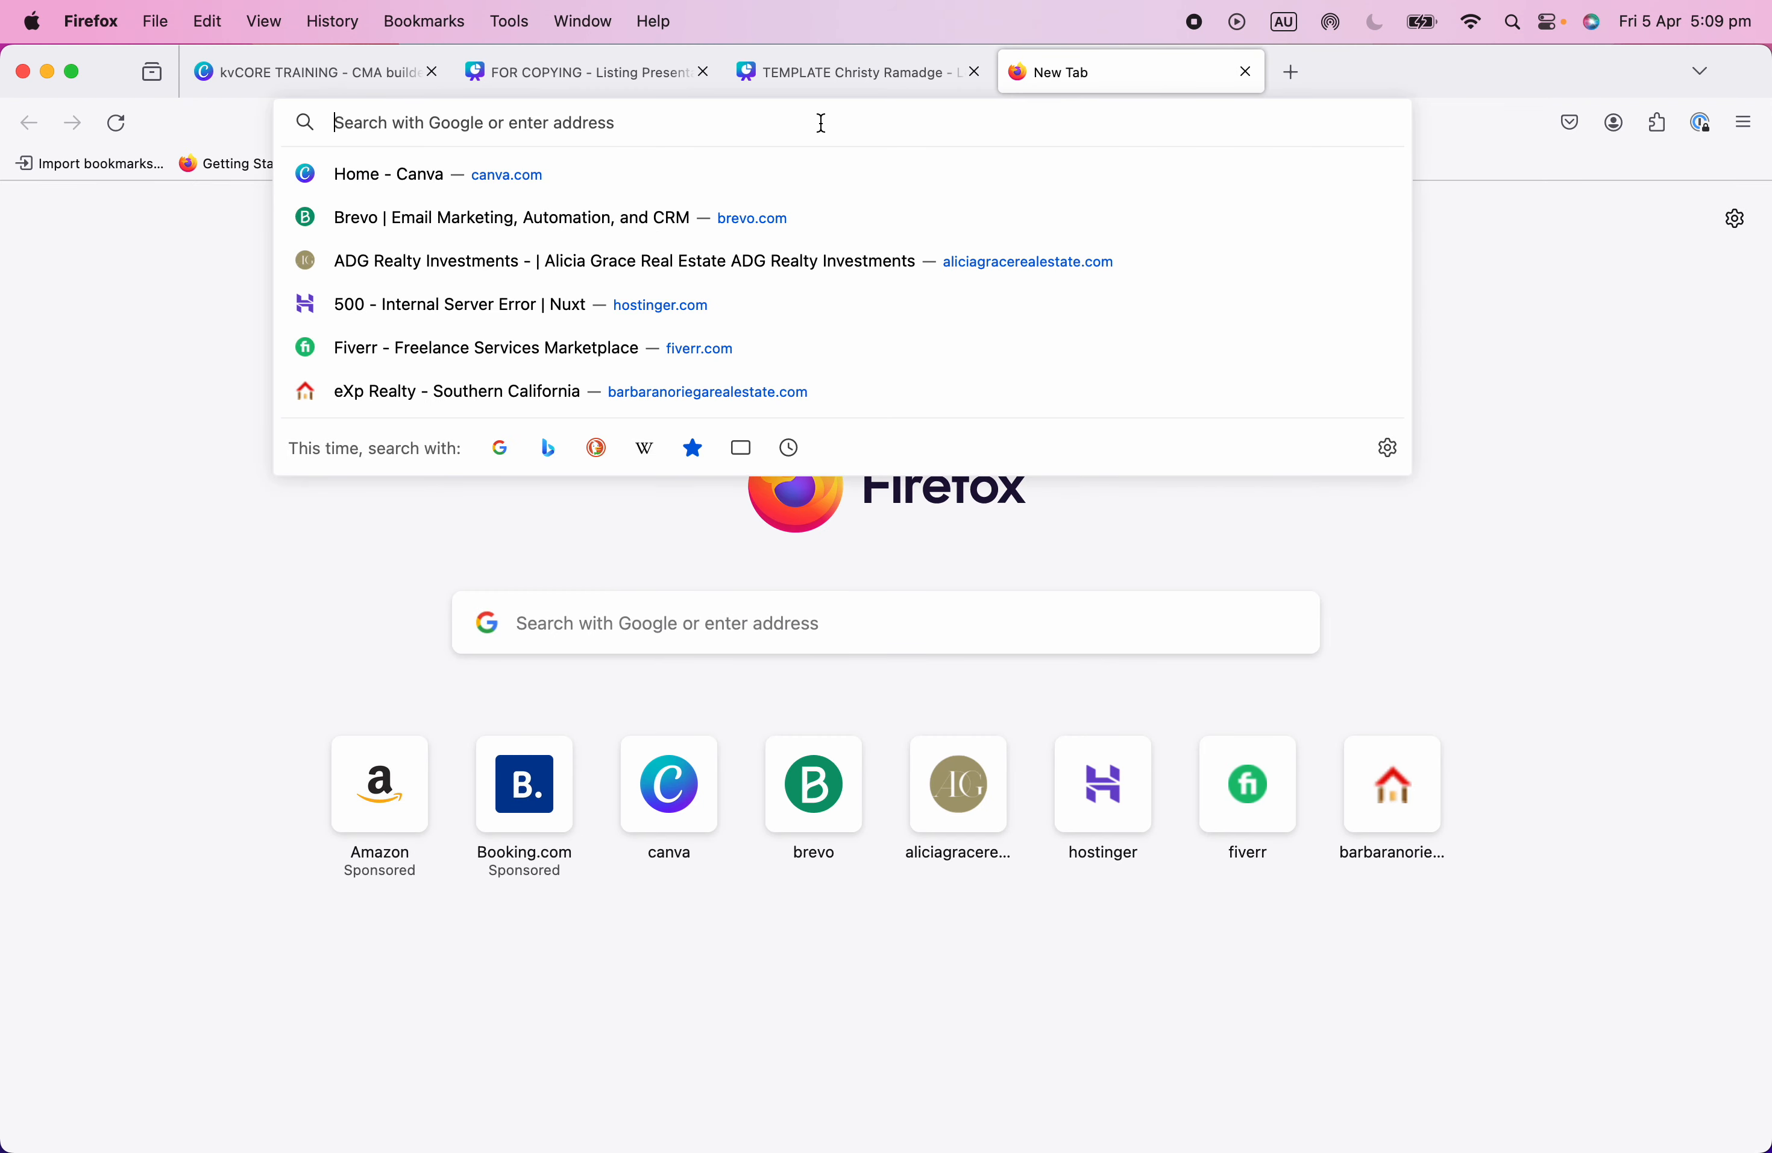
type("linkedin.com/")
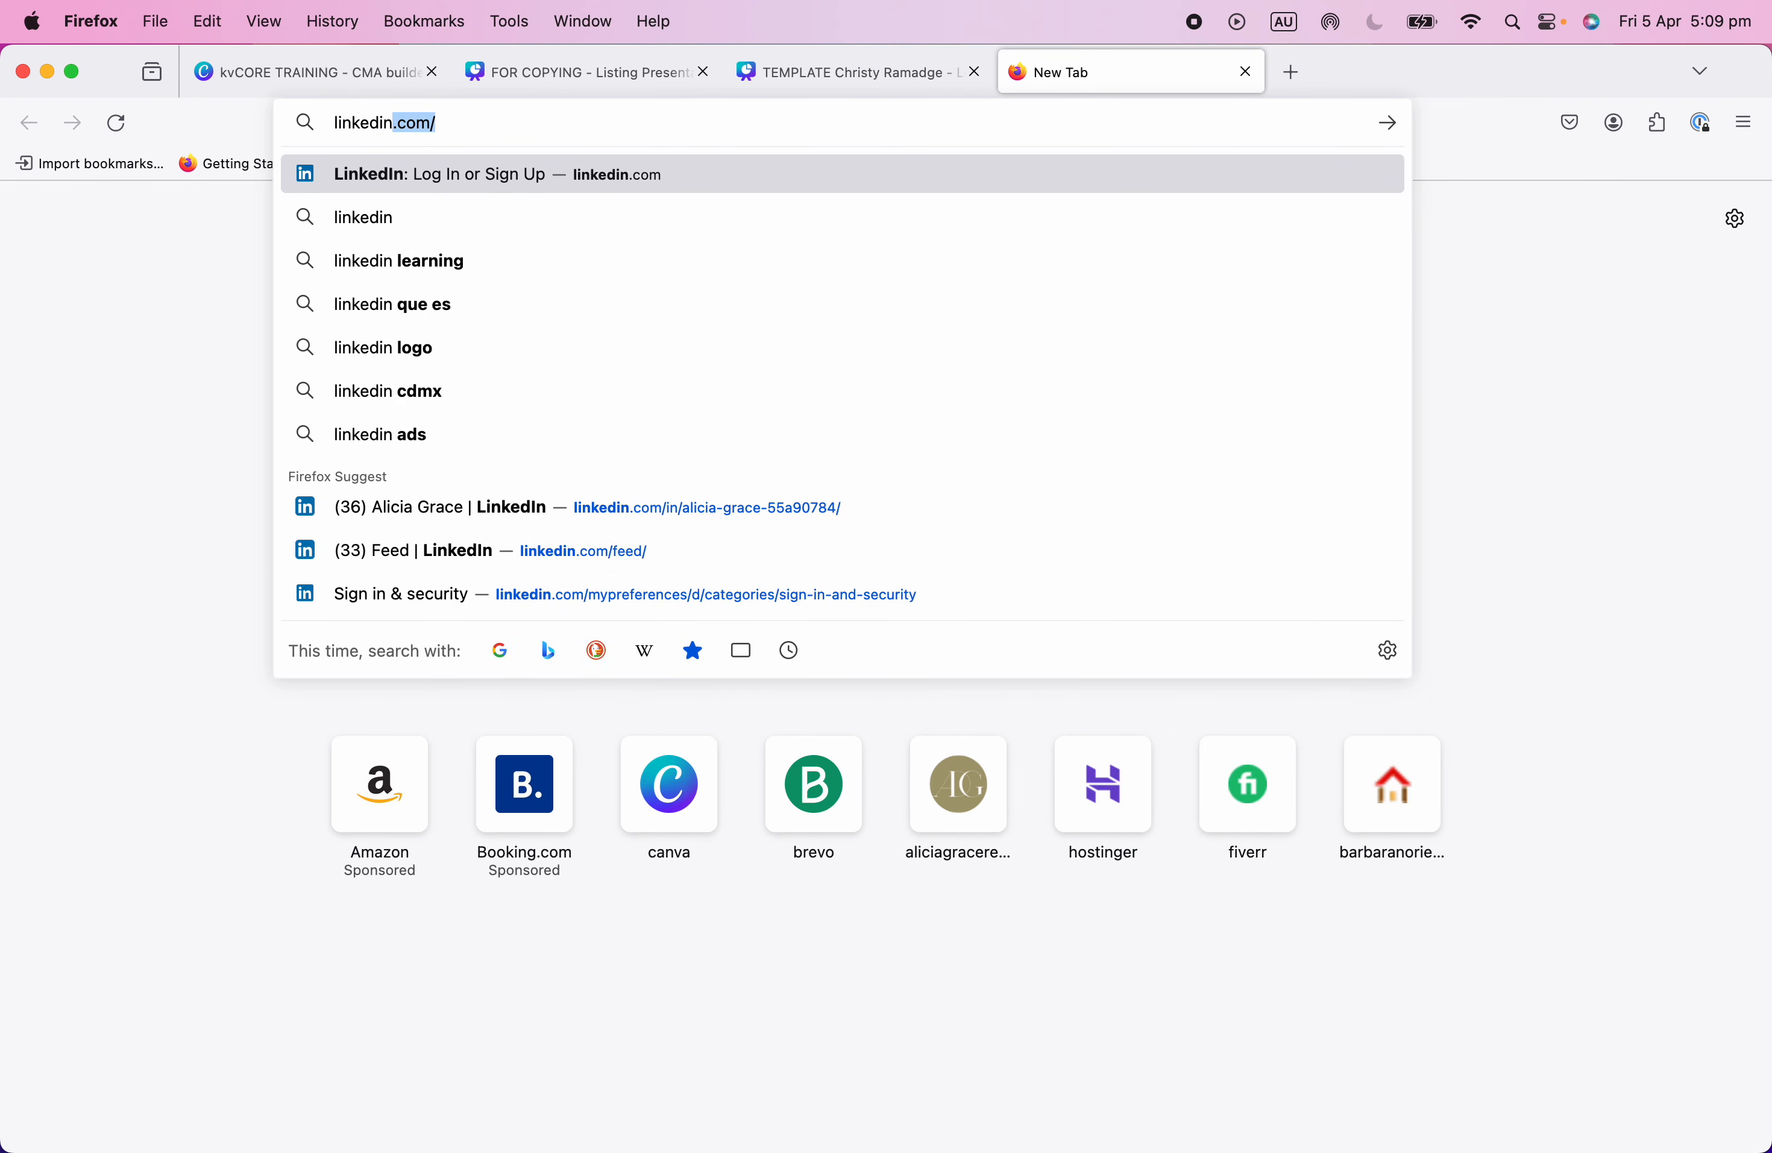
key("Return")
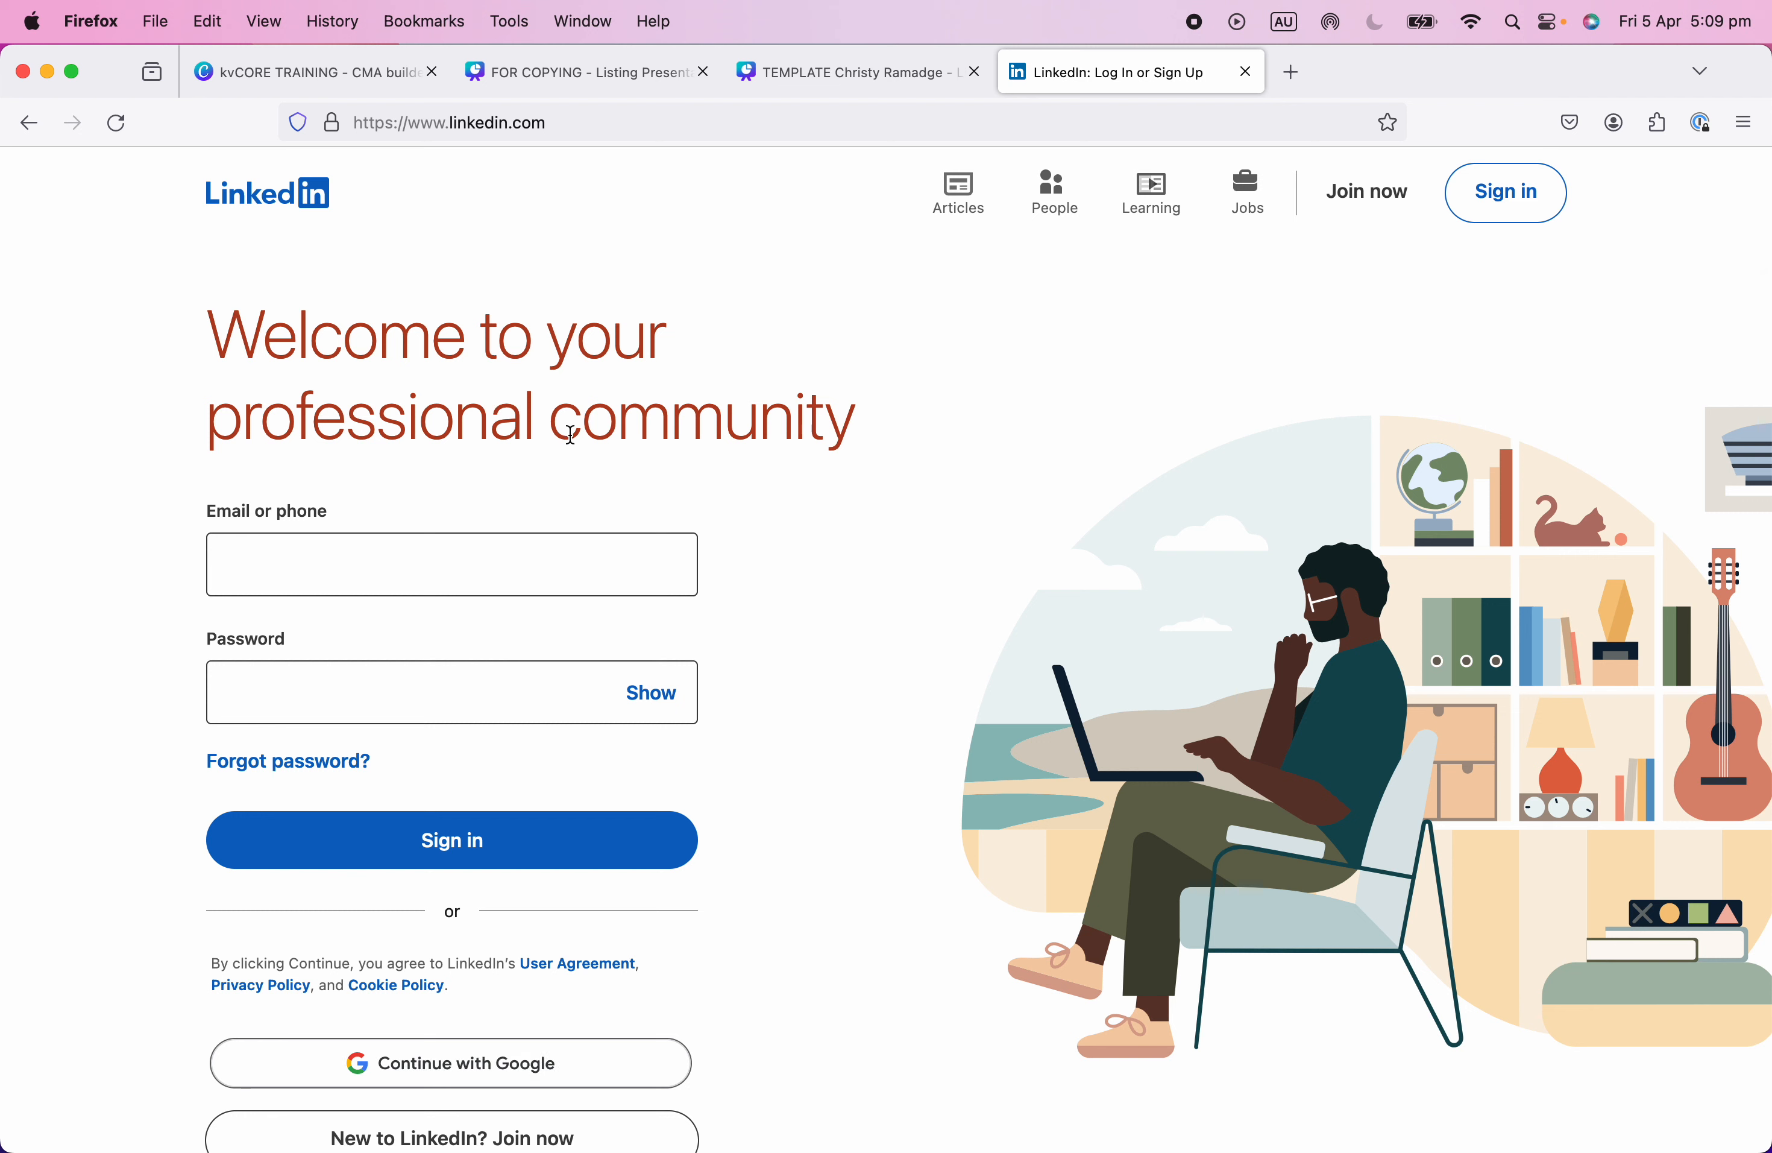
left_click(396, 562)
left_click(1046, 461)
left_click(1677, 381)
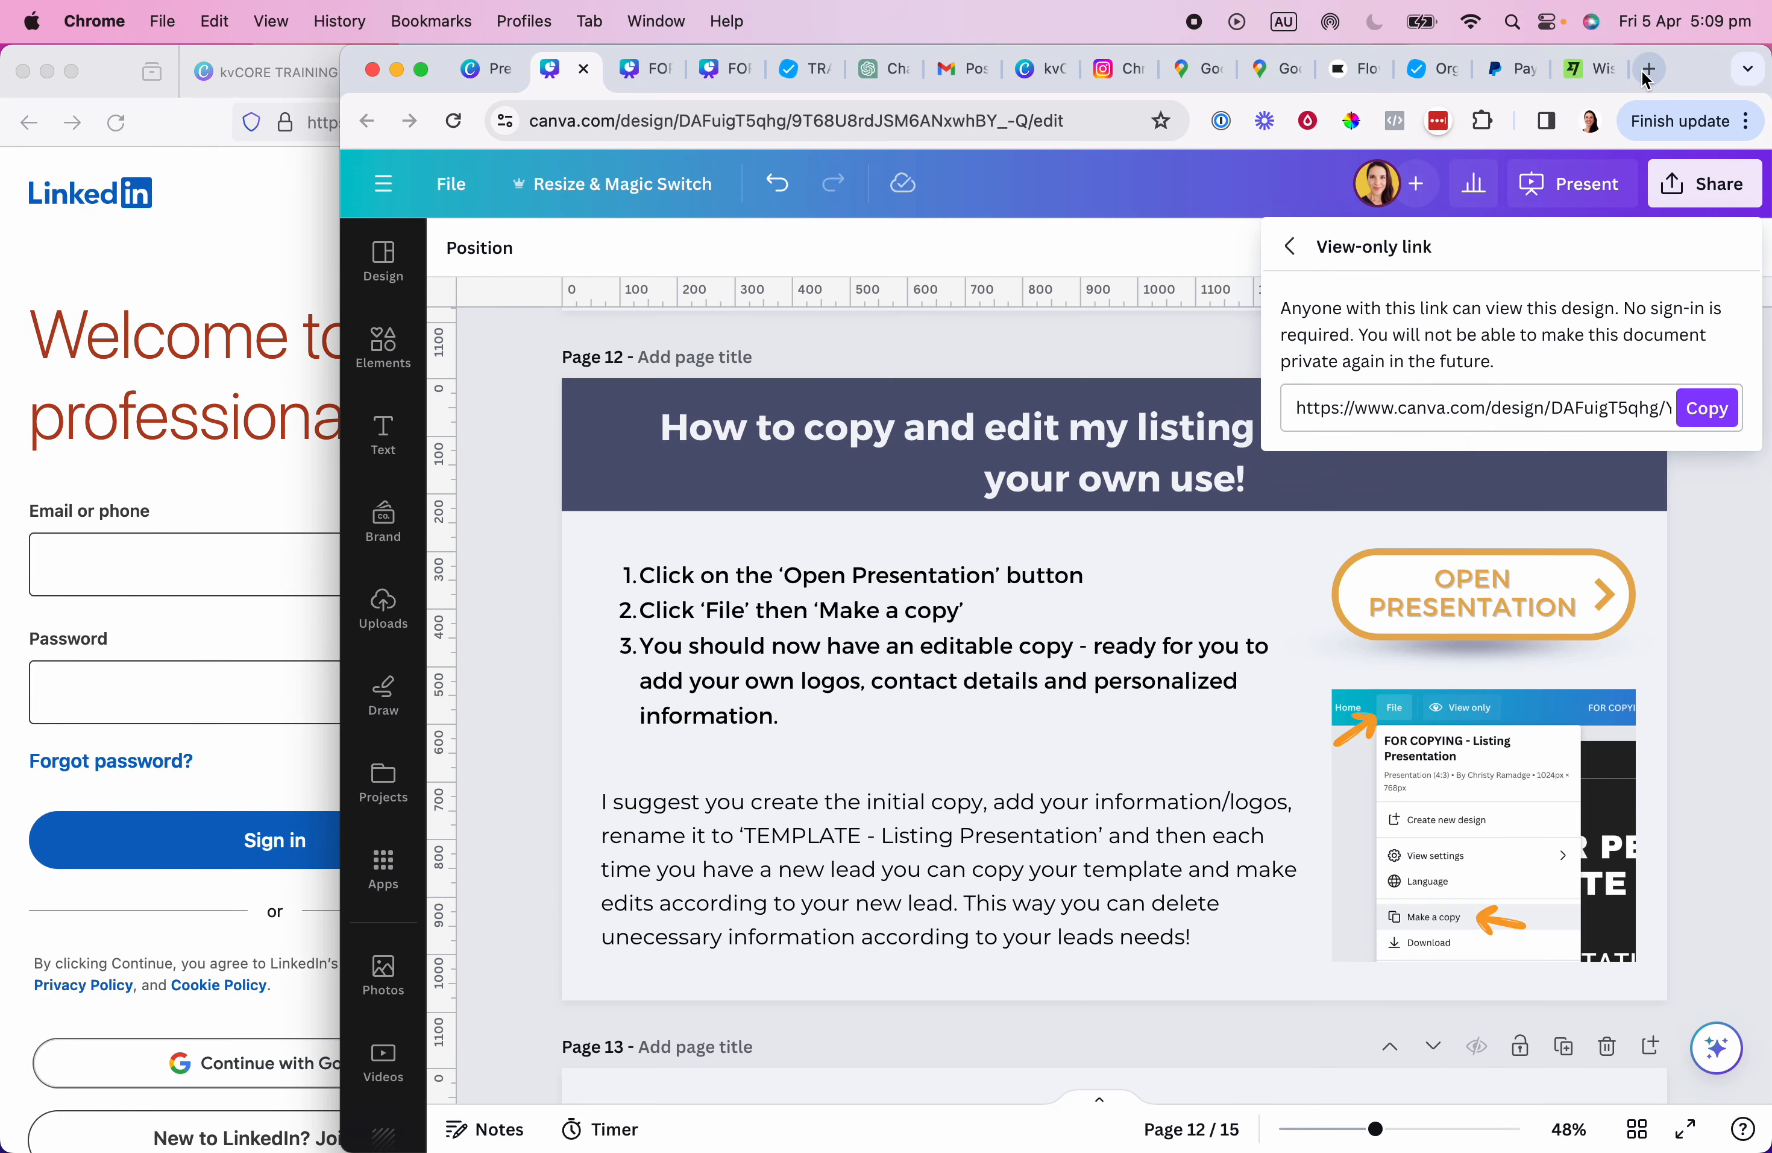
key("super+t")
left_click(994, 111)
type("linkedin.com")
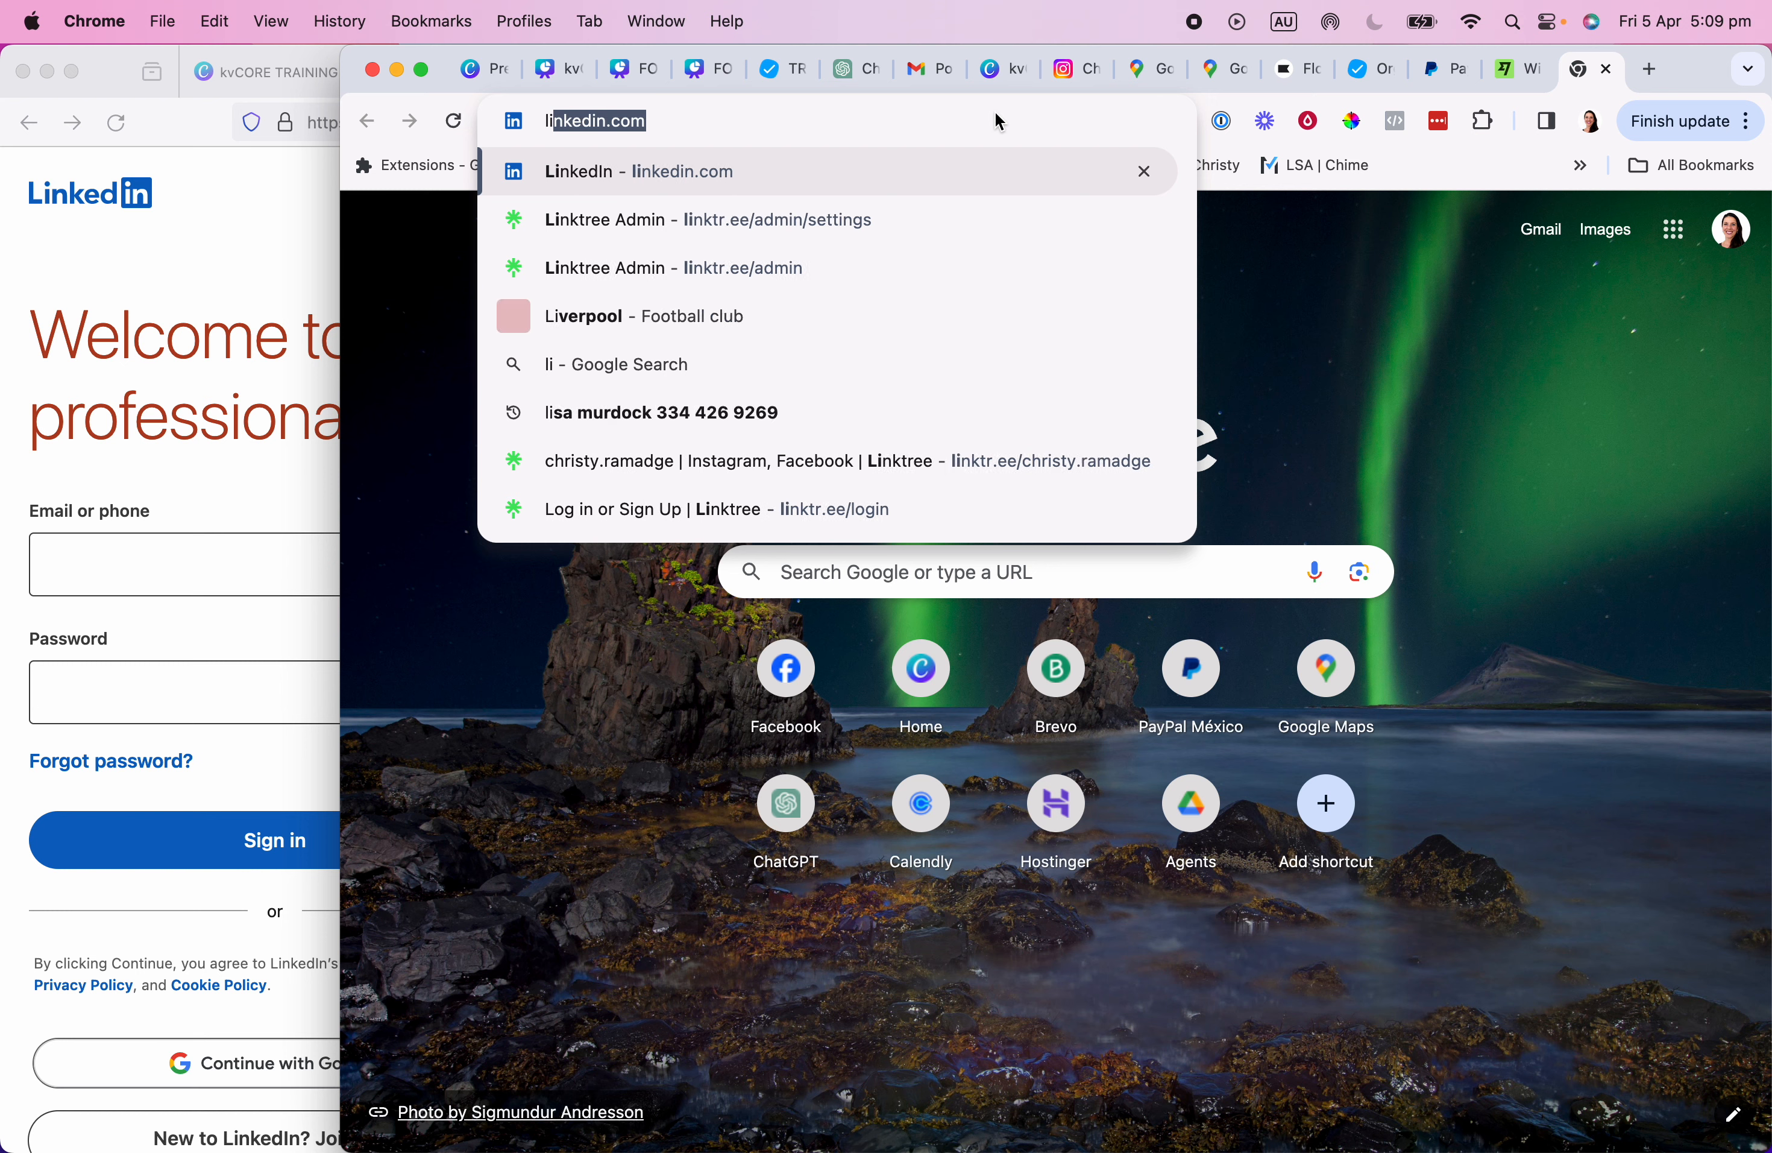
key("Return")
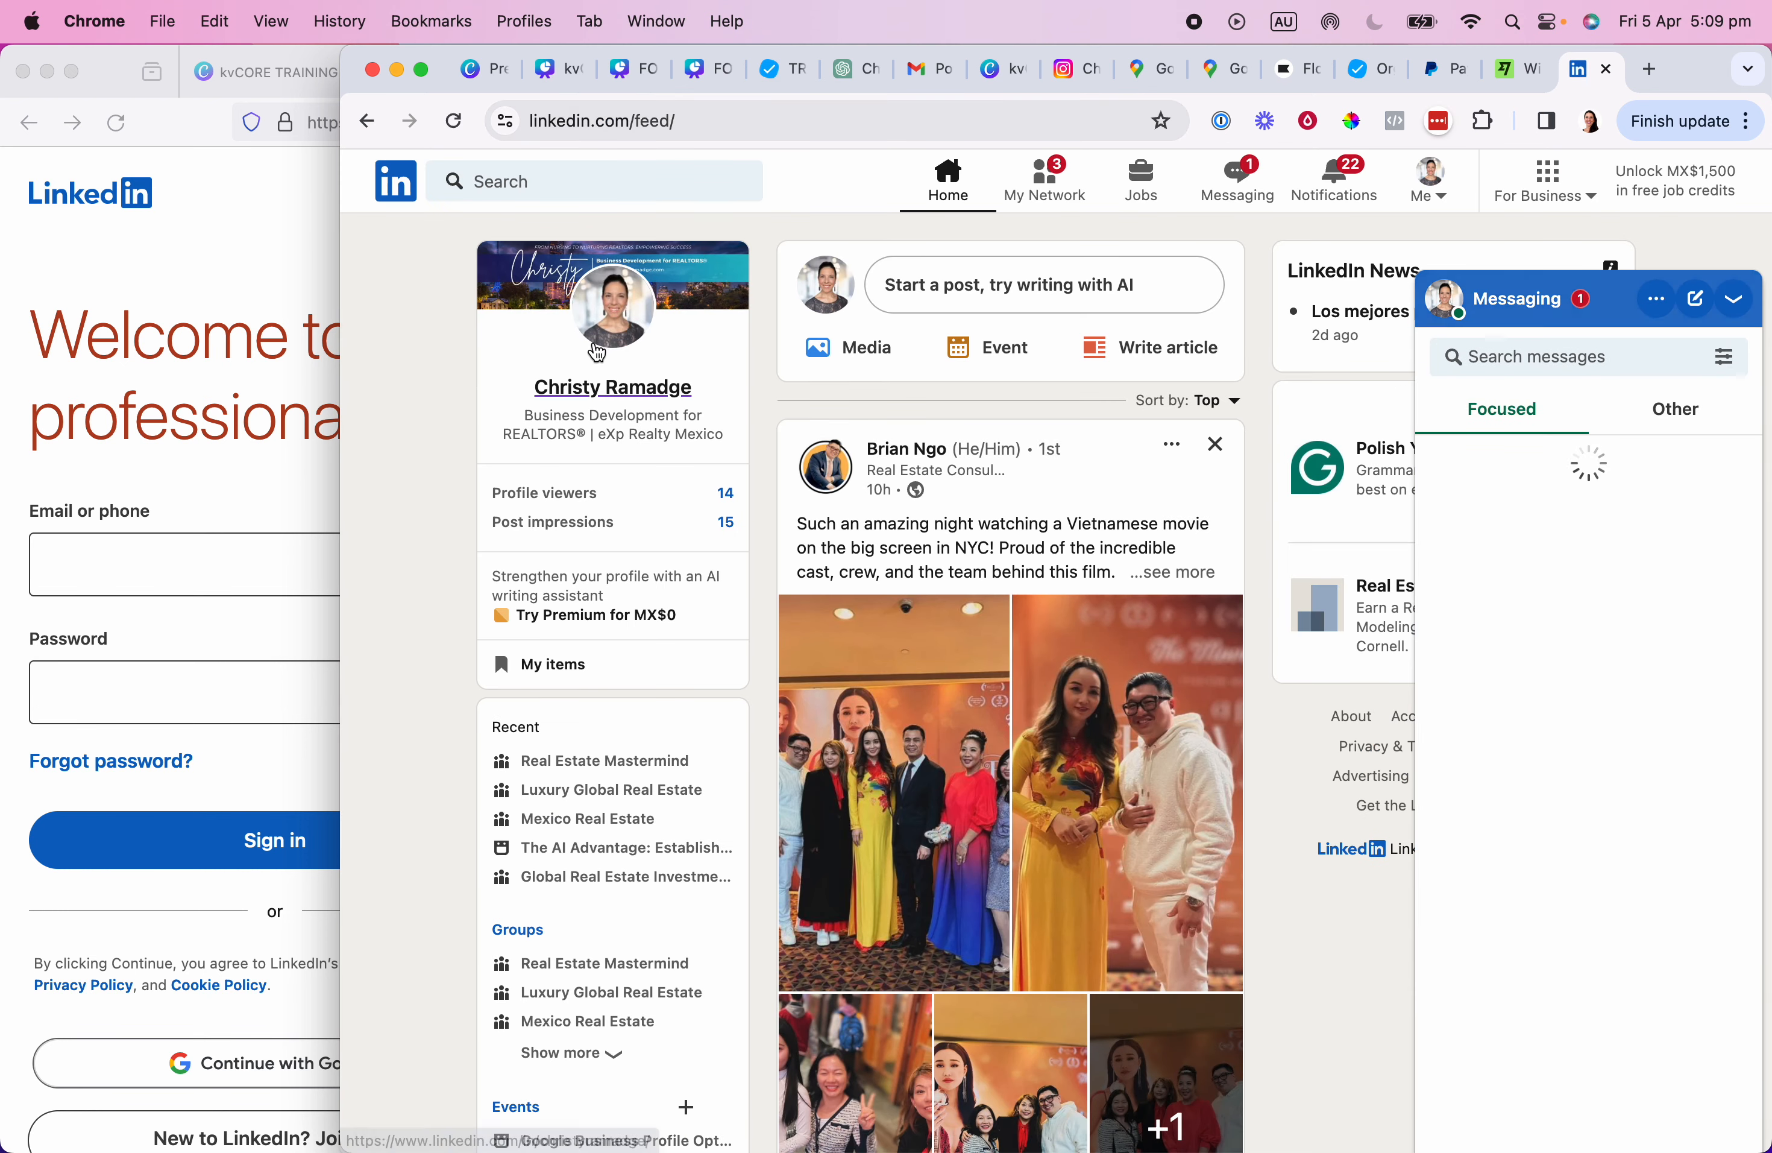
left_click(1735, 298)
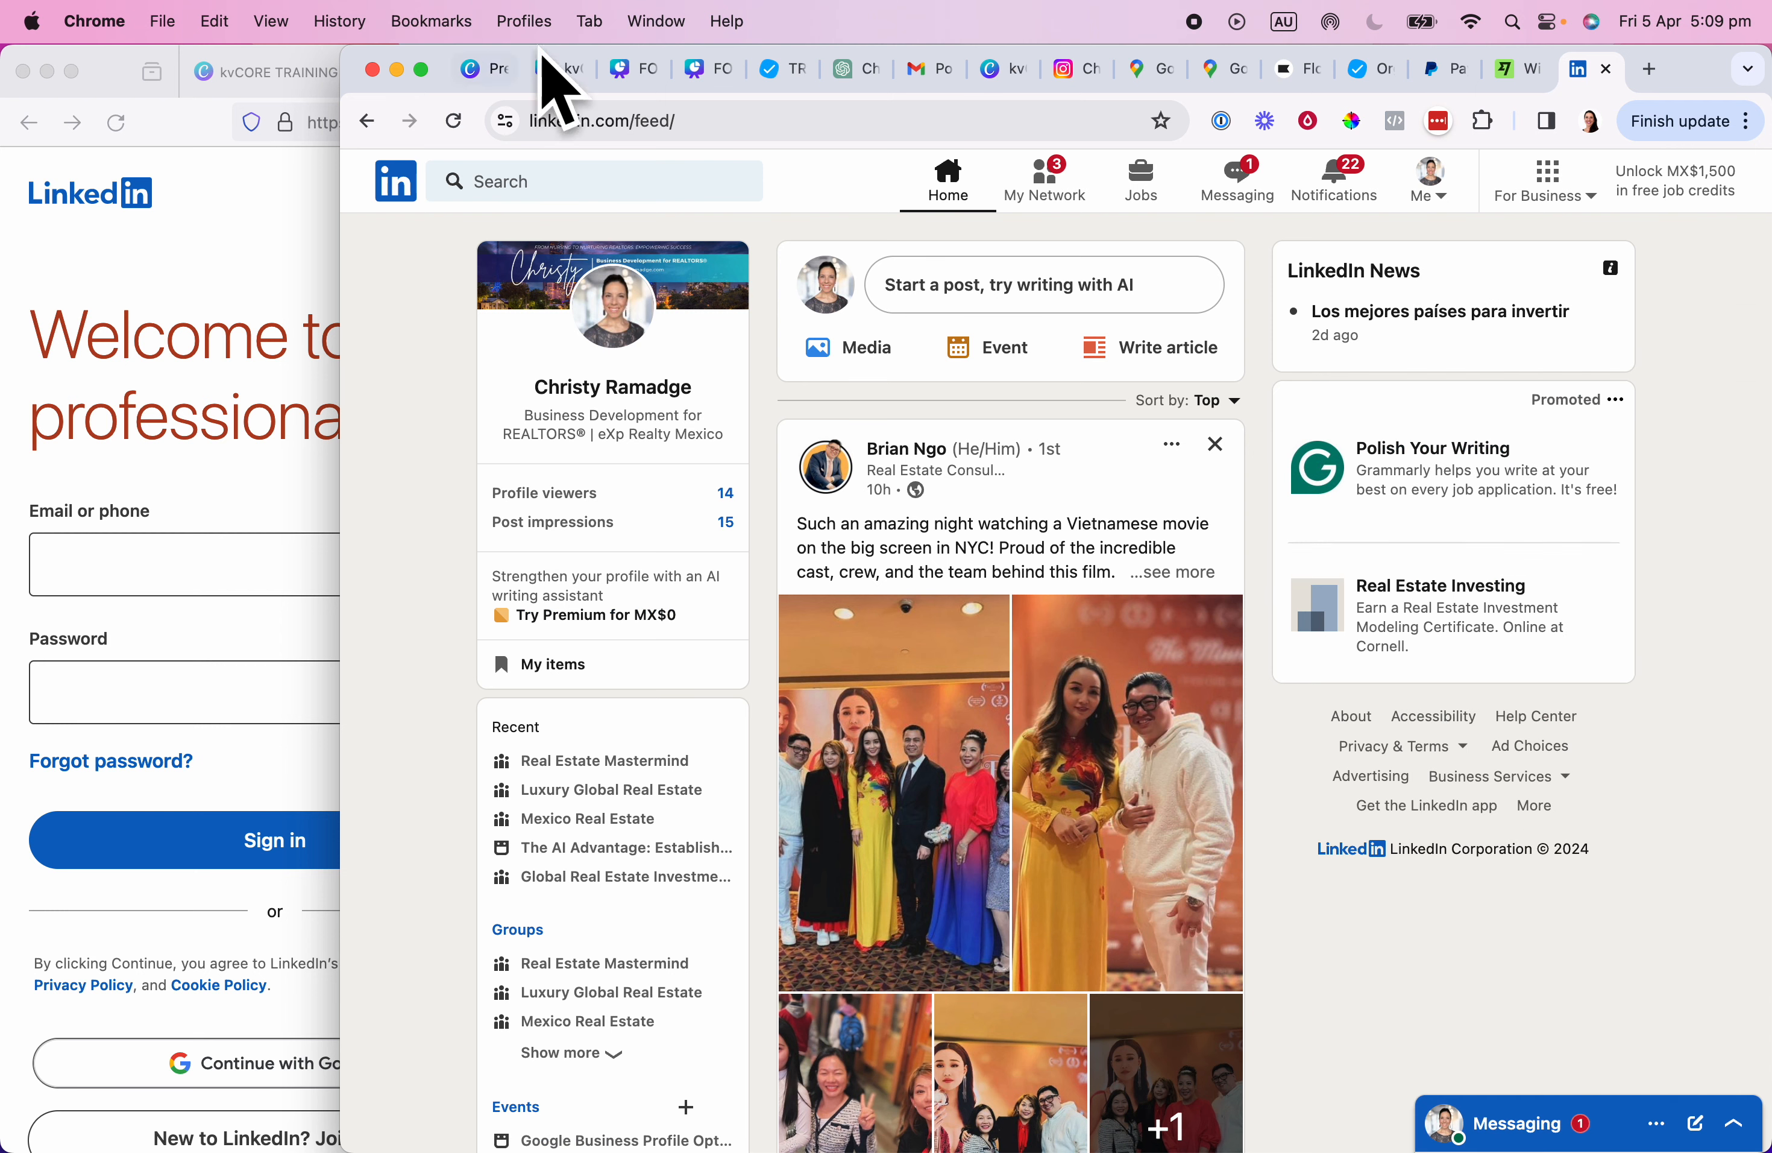
Open the agent's LinkedIn profile, copy its URL, and return to the Canva window.
left_click(663, 124)
left_click(719, 120)
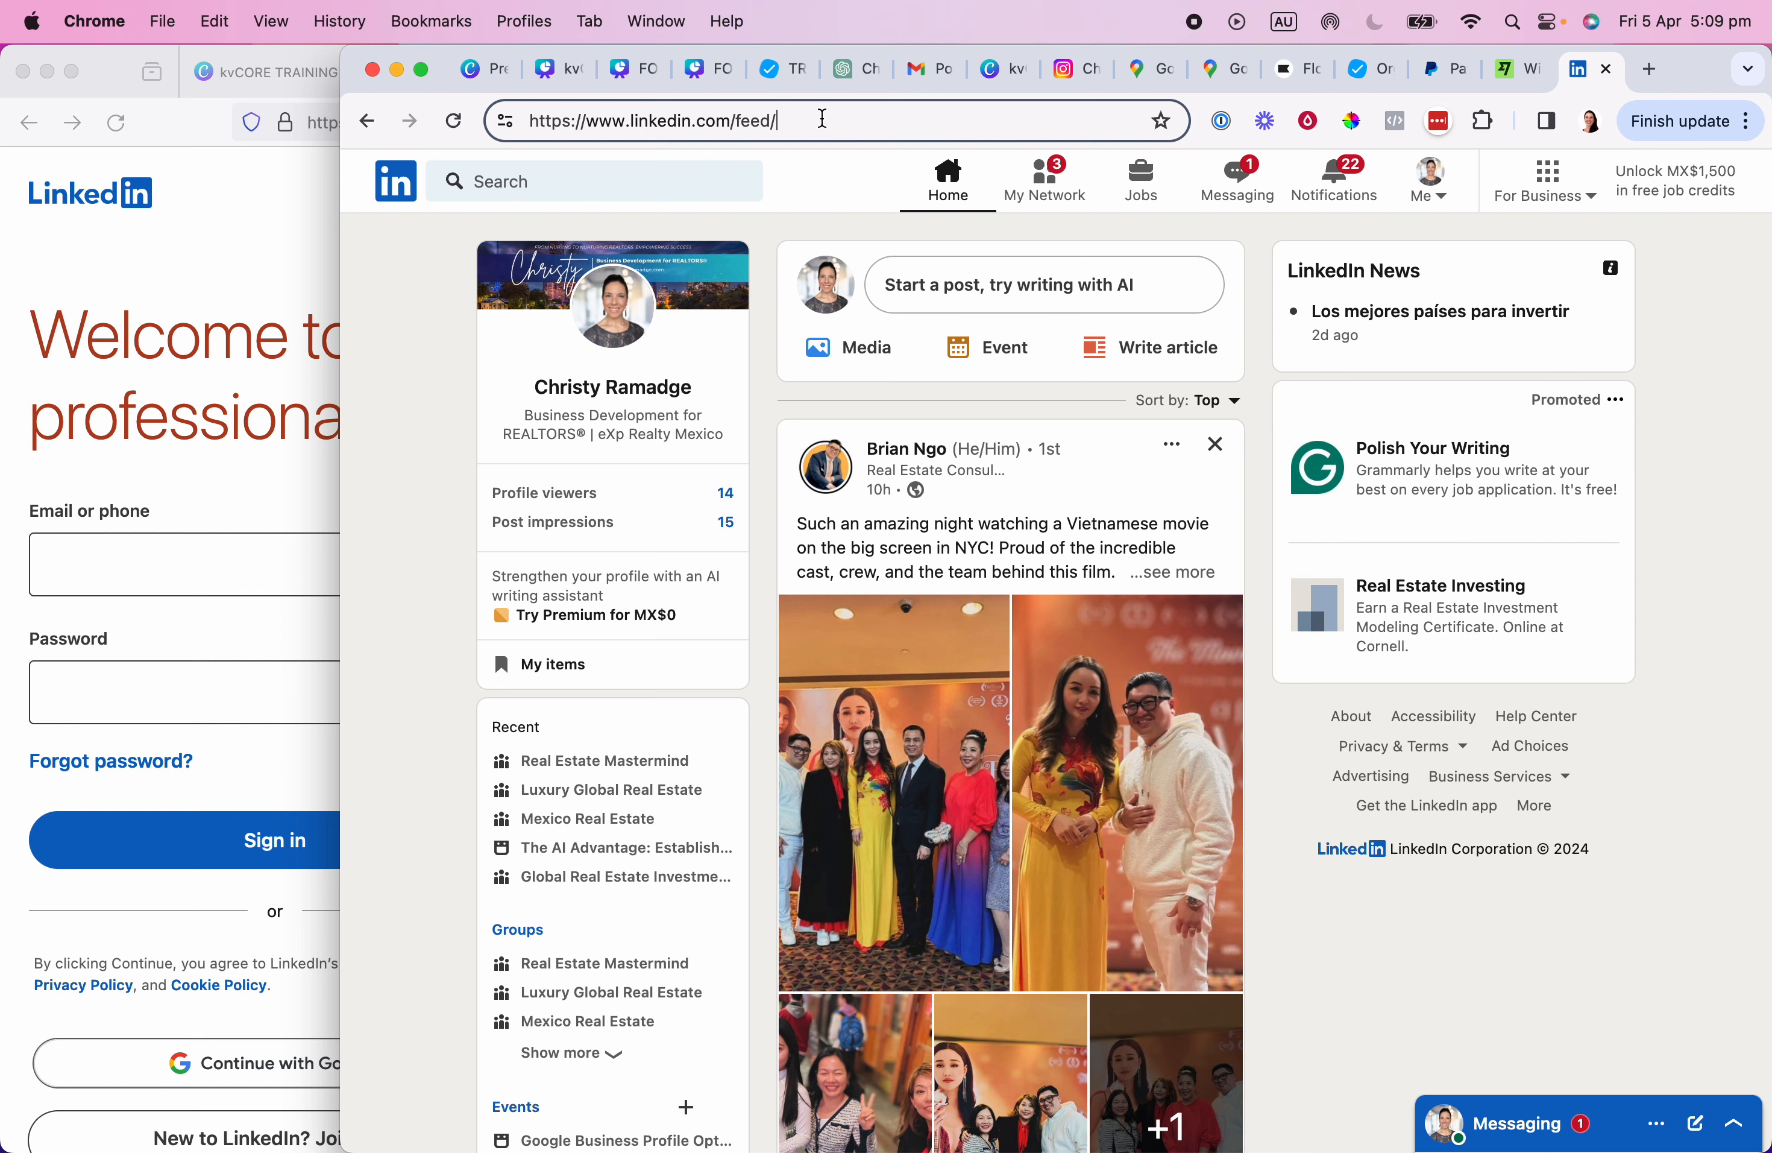
left_click(602, 389)
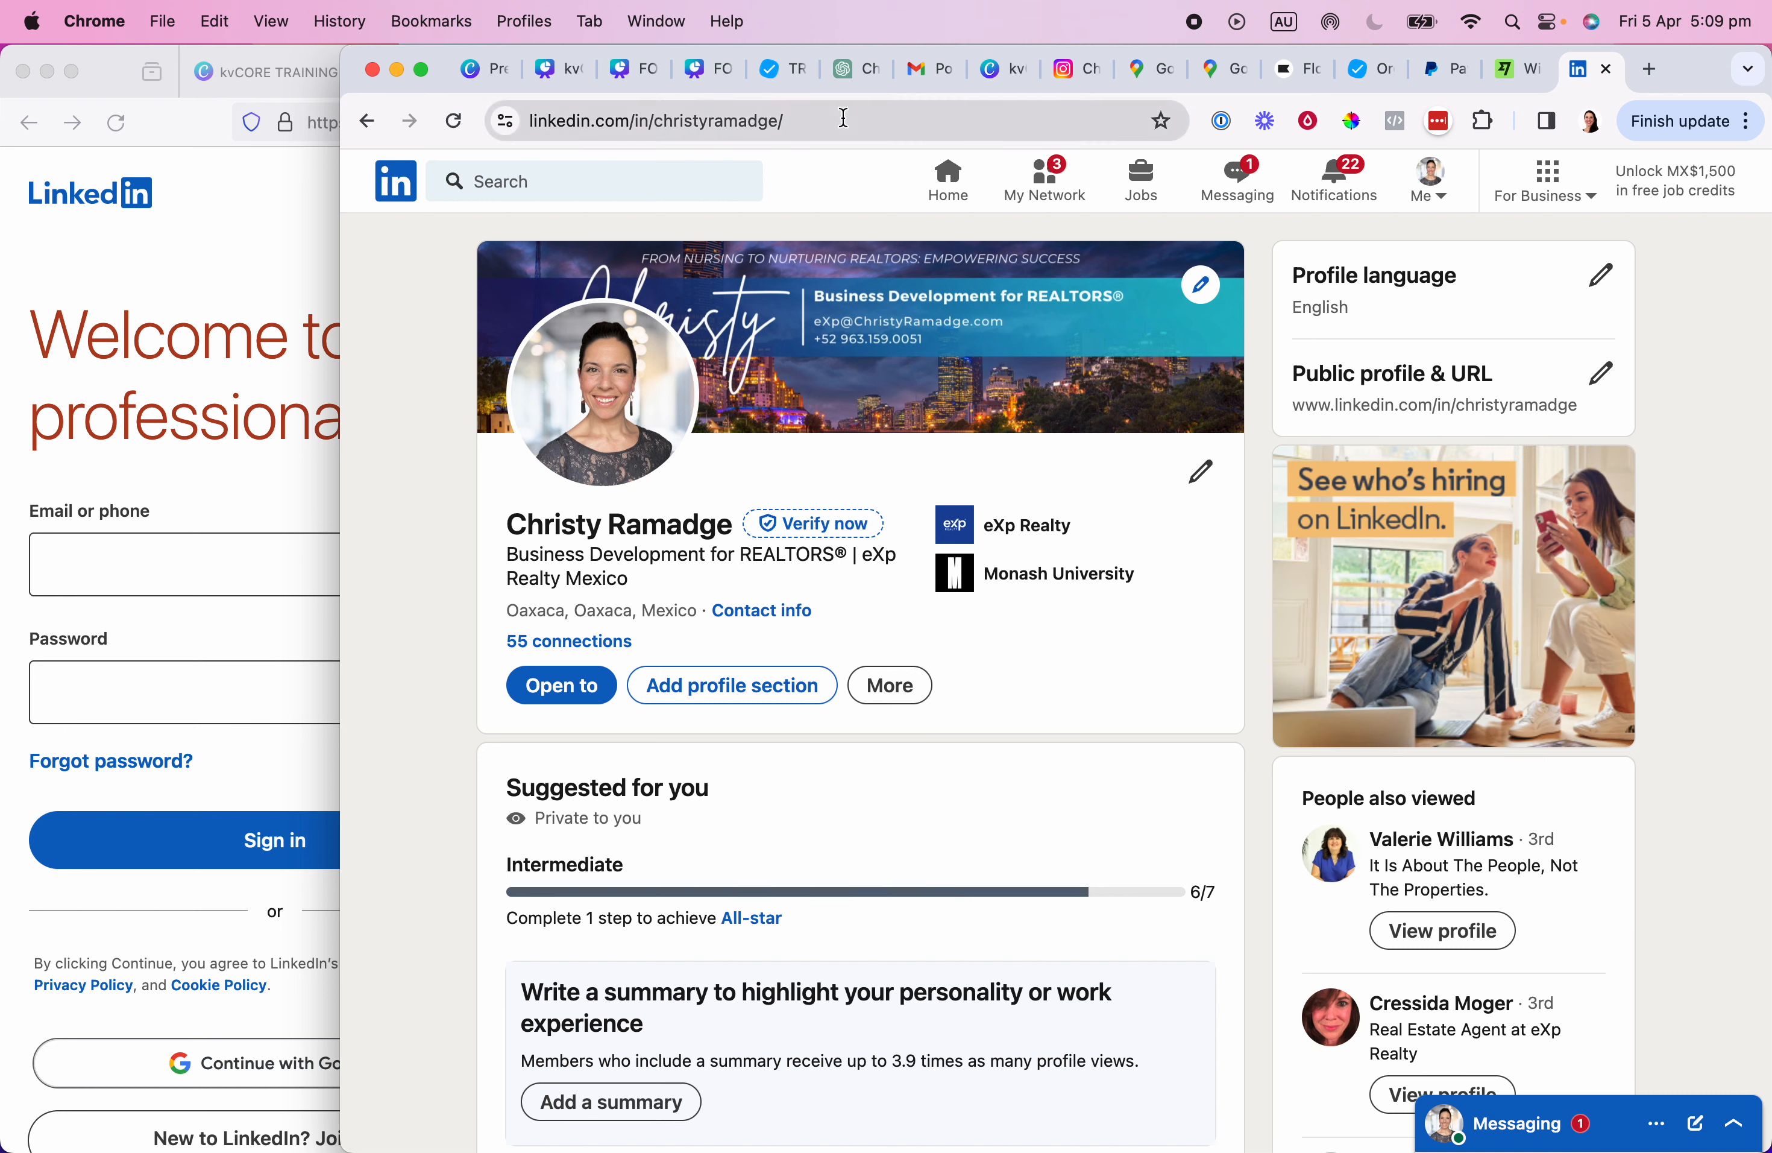
left_click(645, 120)
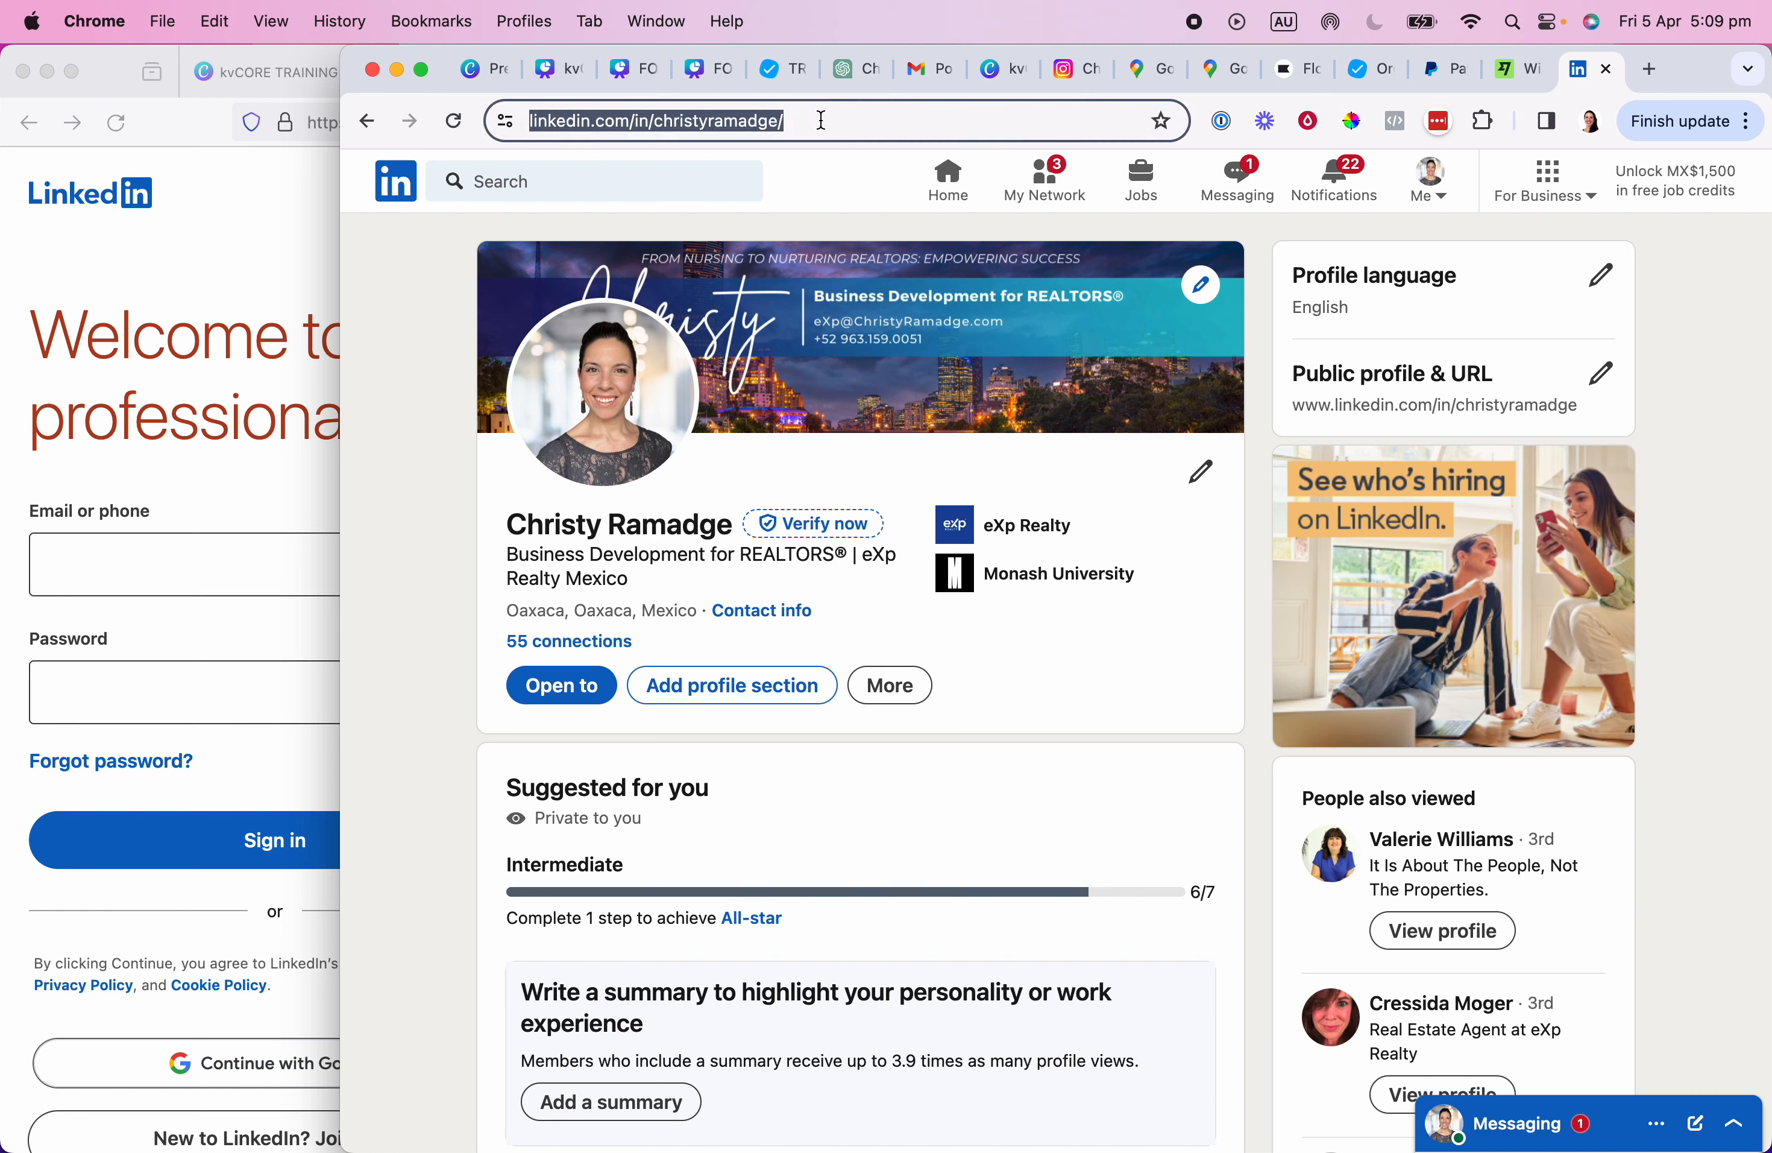
key("super+c")
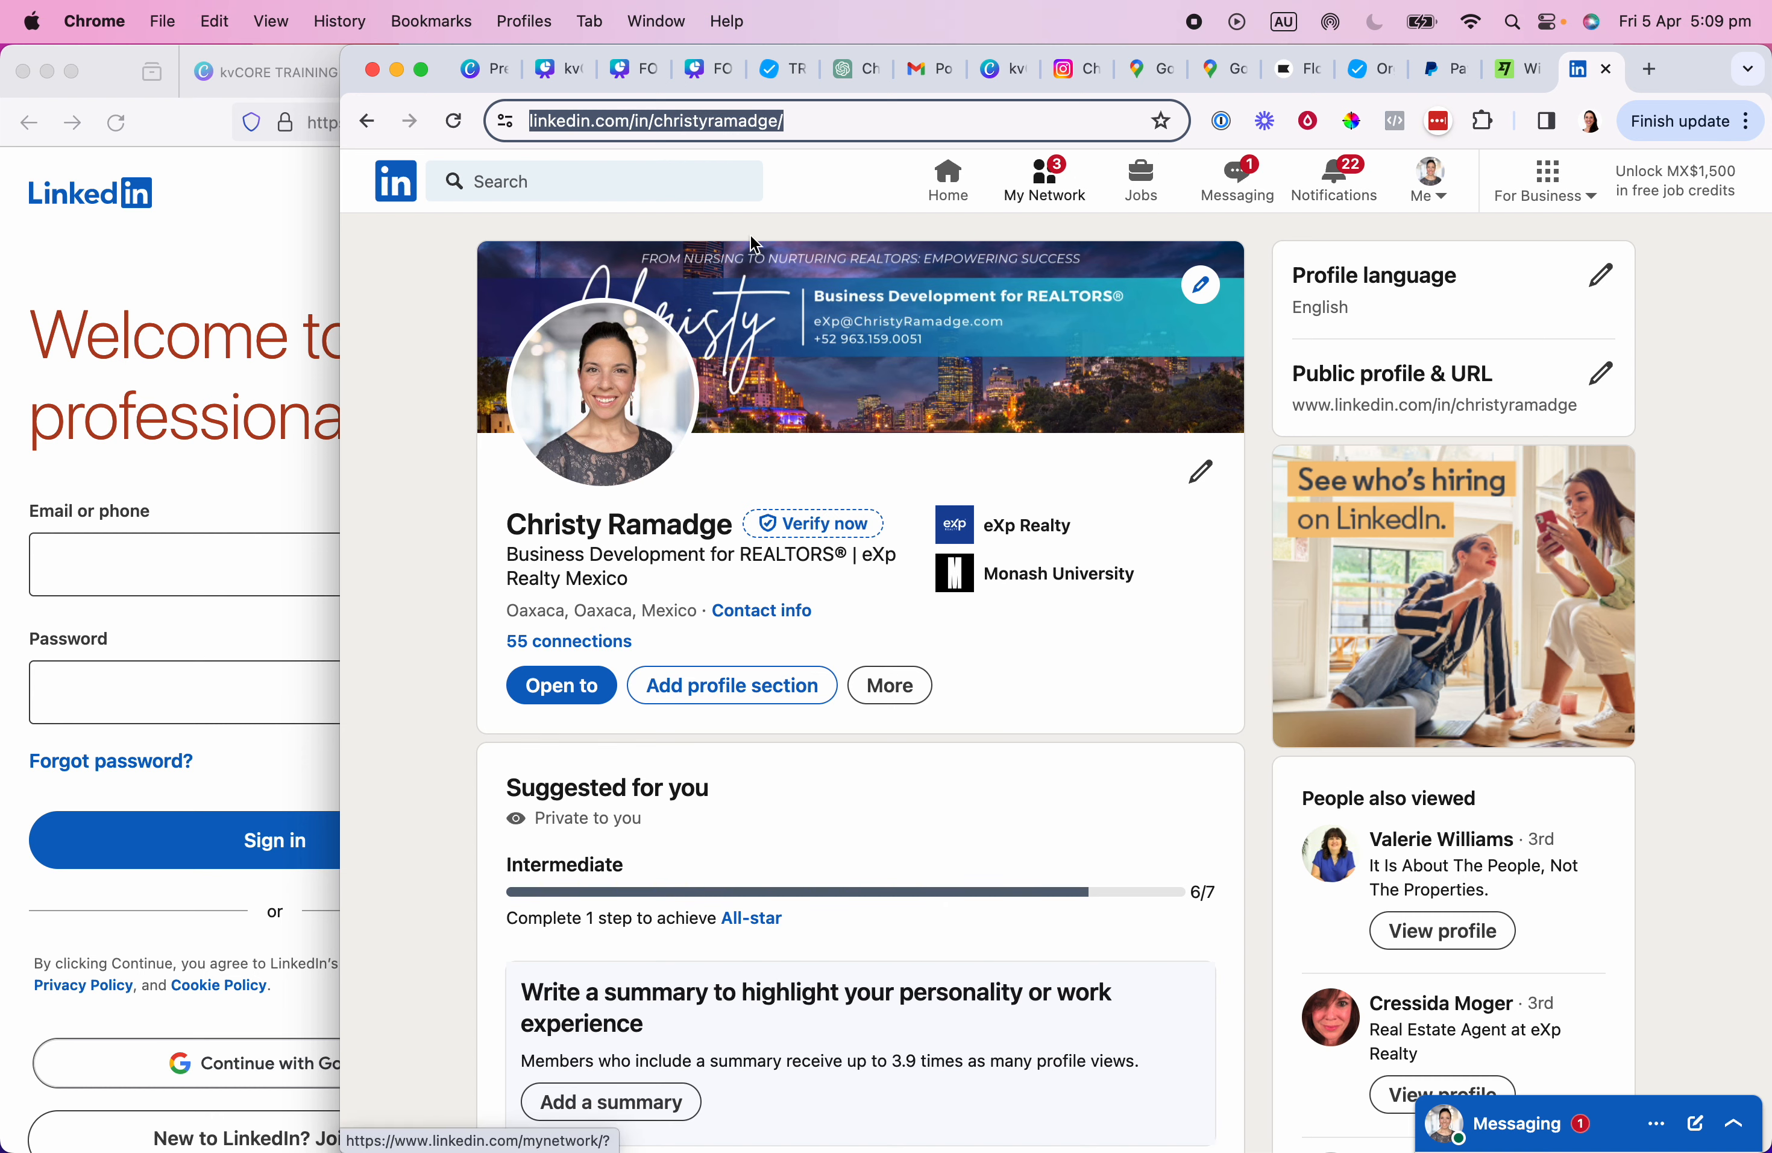
left_click(225, 225)
left_click(628, 90)
Link the LinkedIn icon to the copied LinkedIn profile URL.
left_click(834, 78)
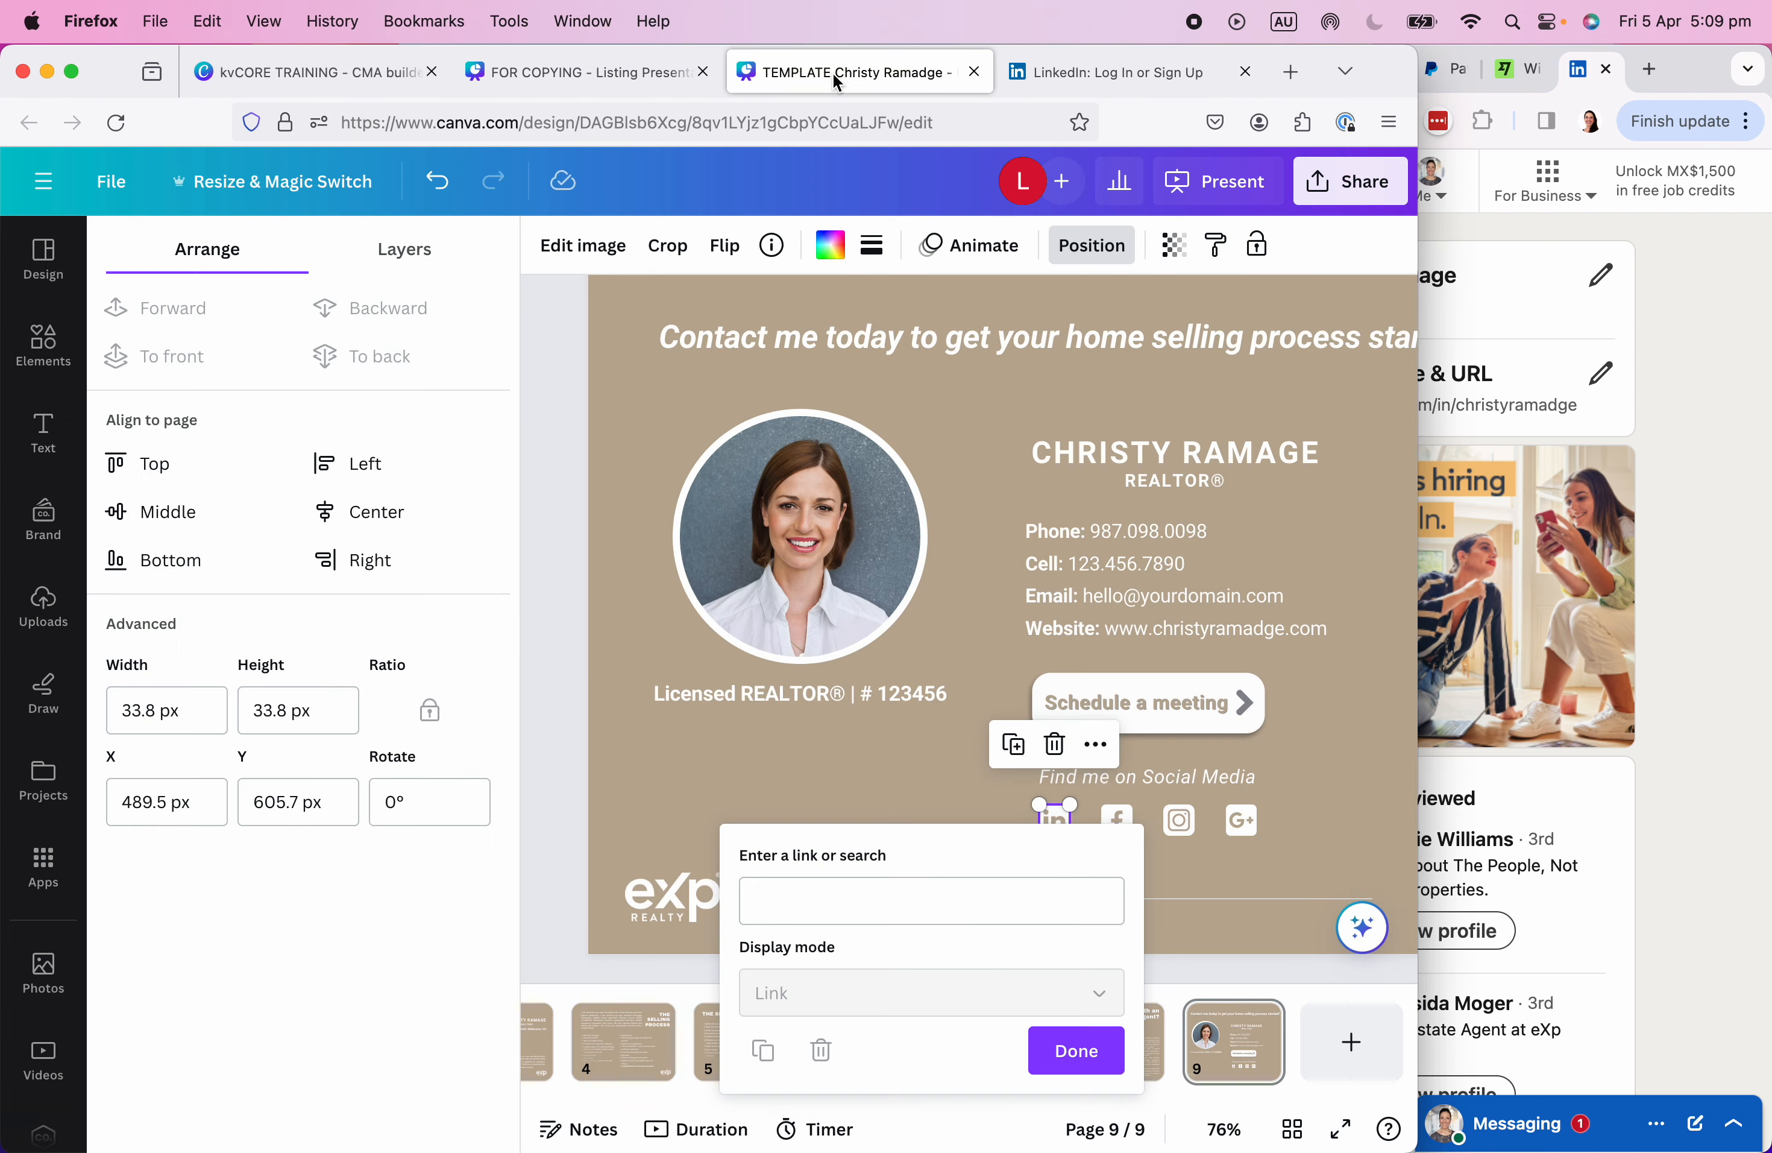
left_click(874, 797)
left_click(973, 823)
right_click(1041, 817)
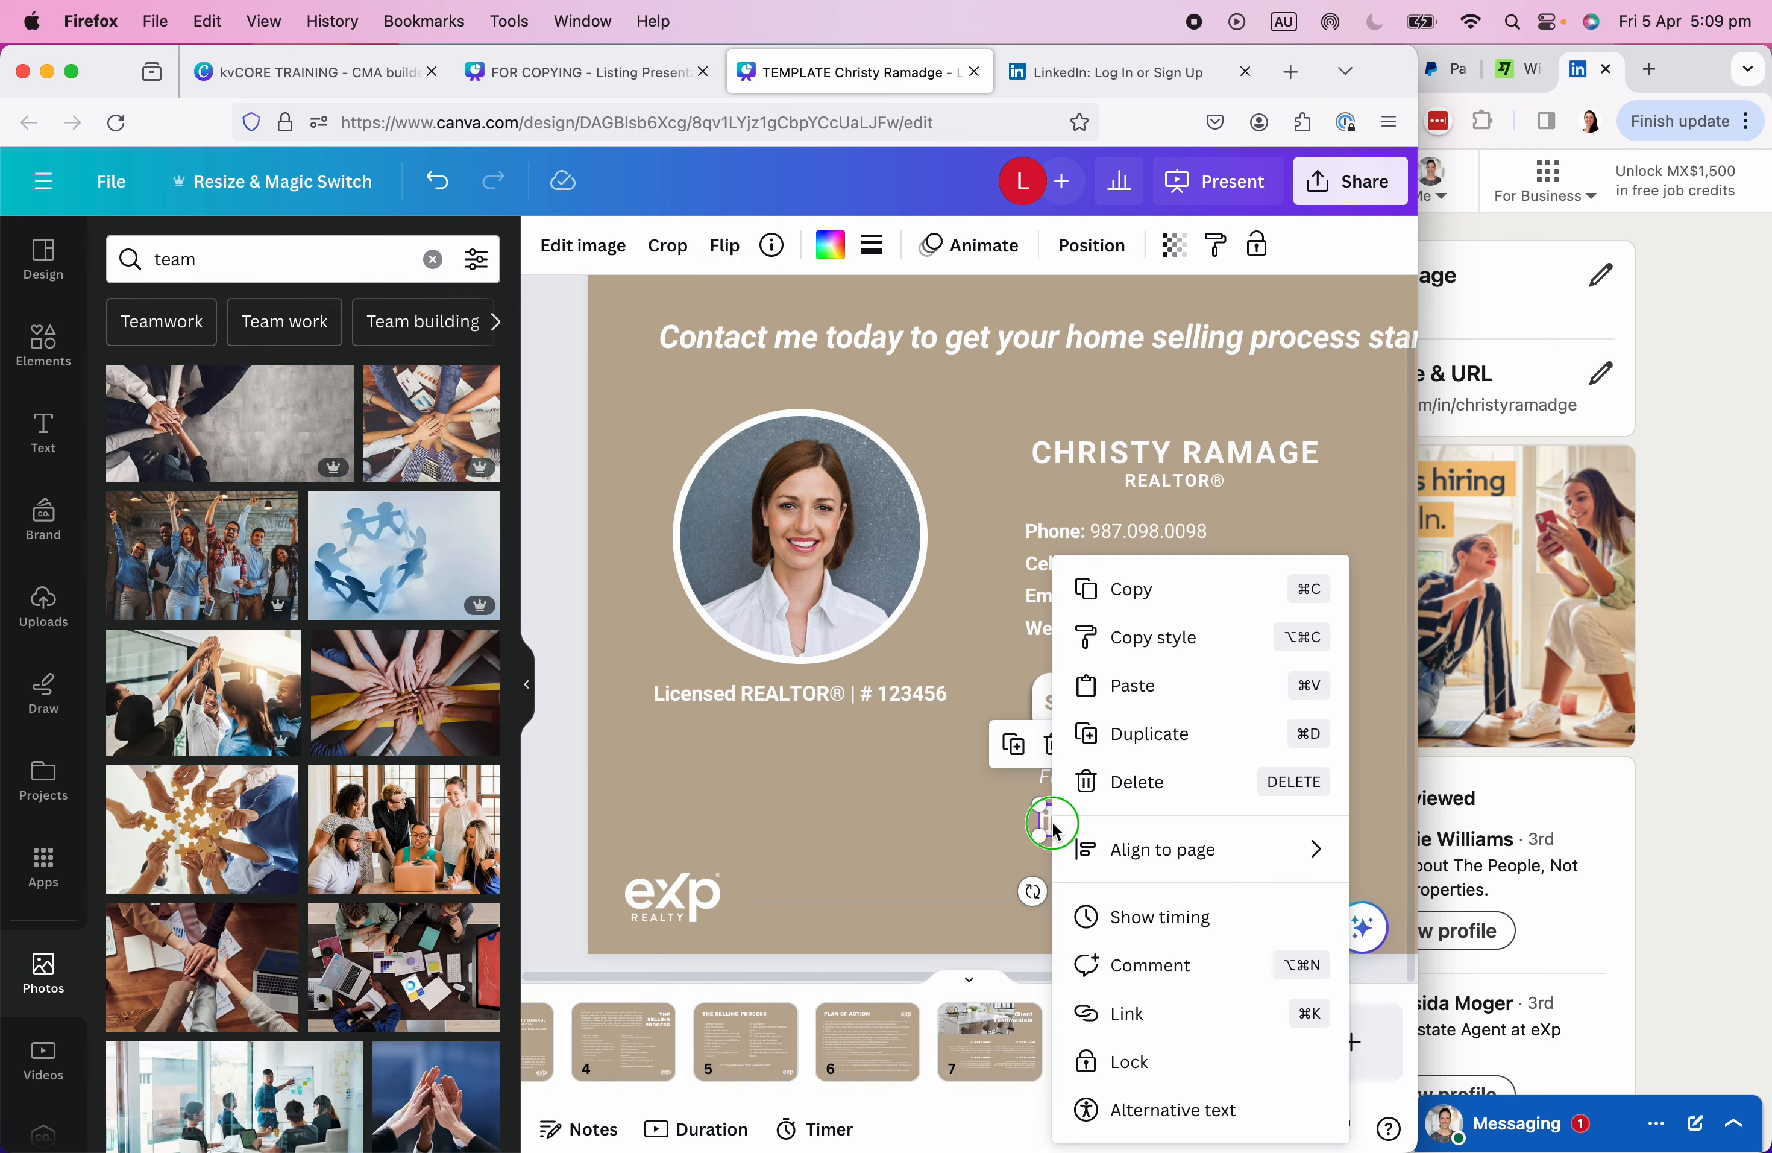
left_click(1135, 1015)
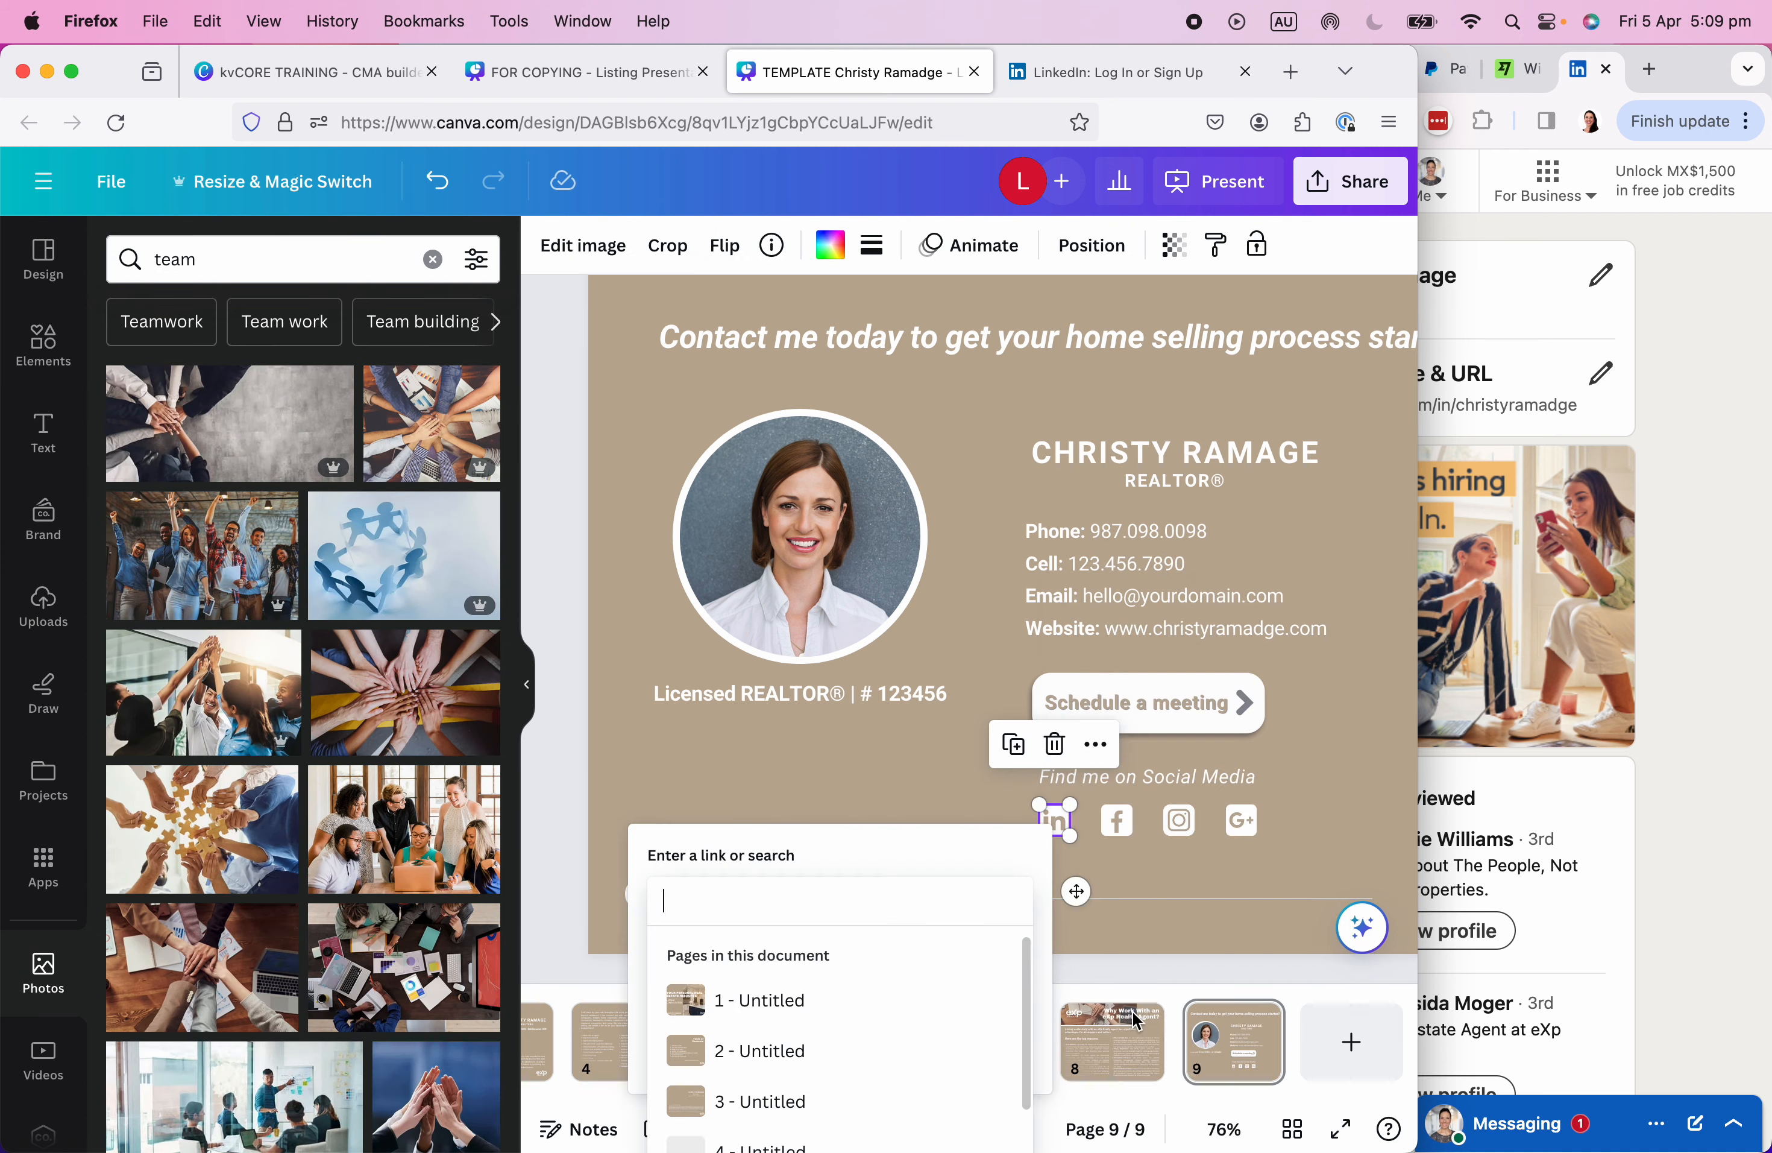
key("super+v")
left_click(976, 1048)
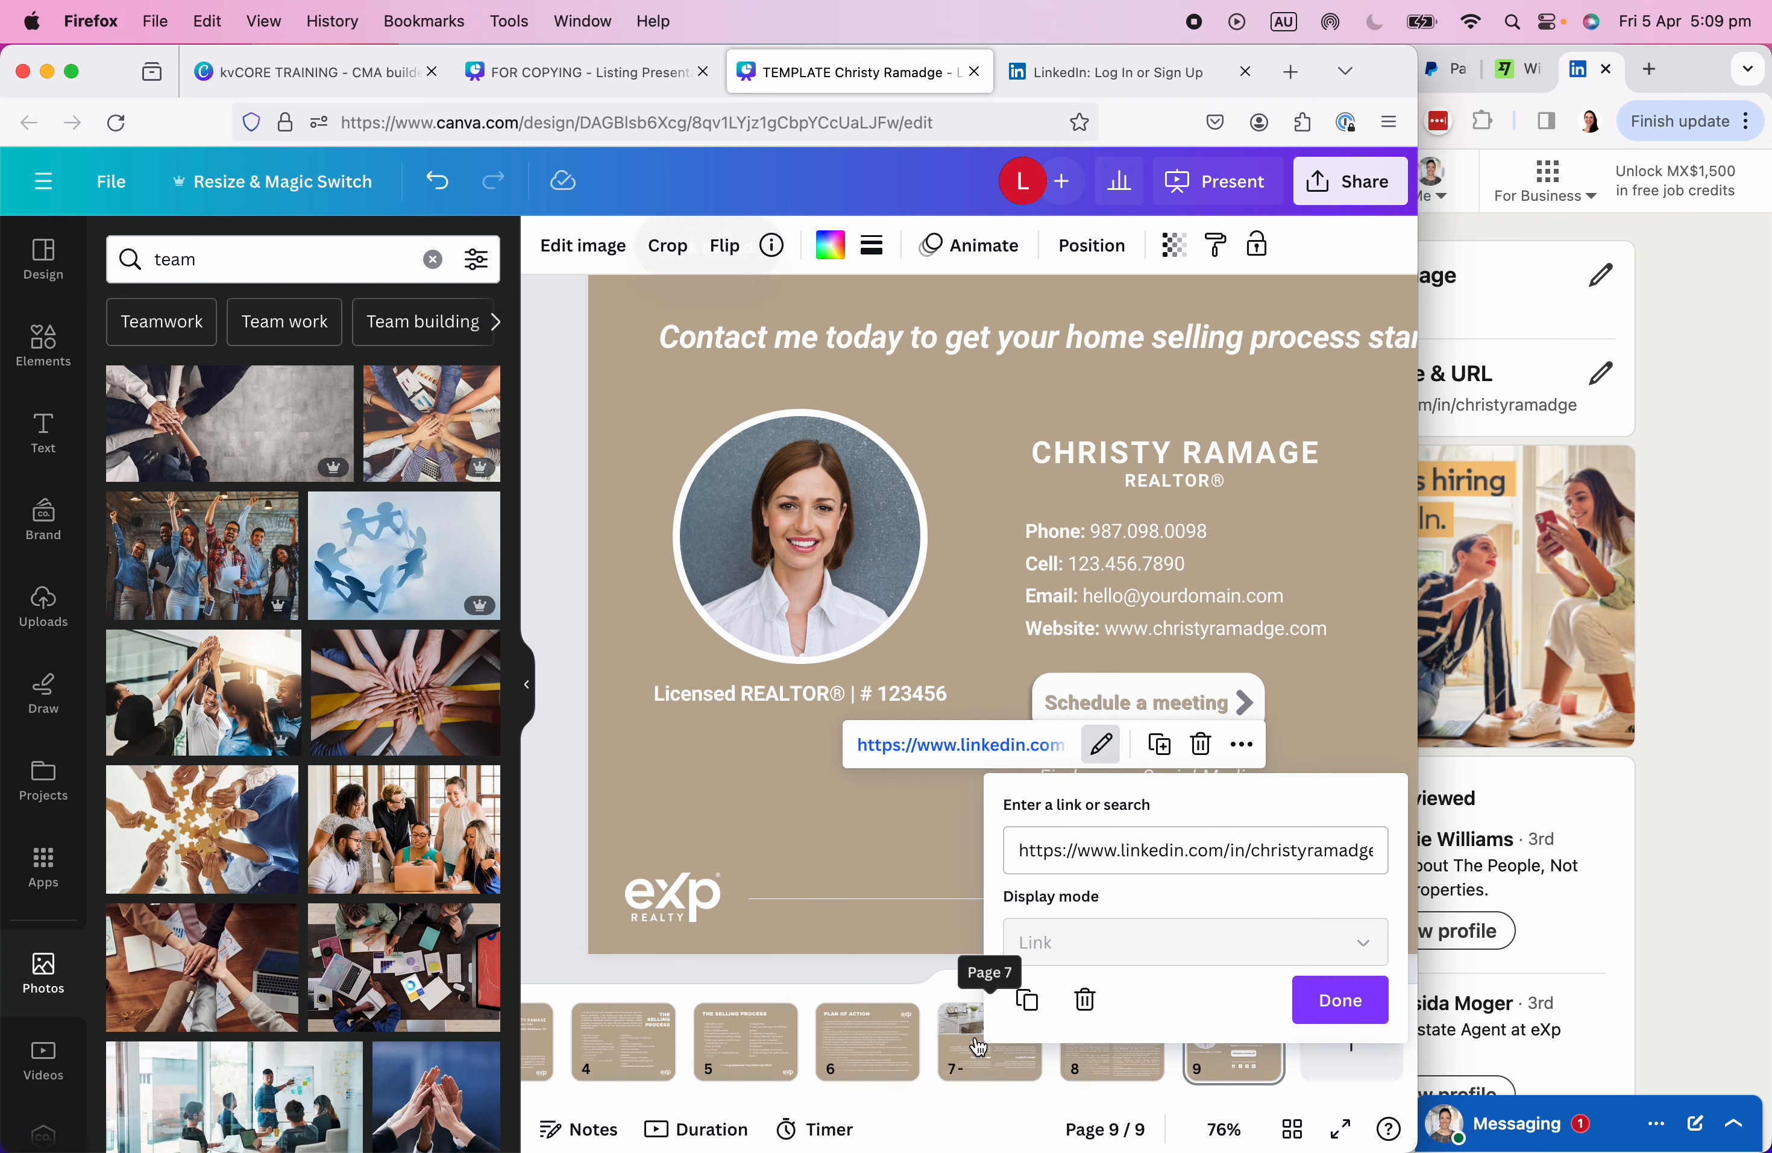
left_click(1339, 1005)
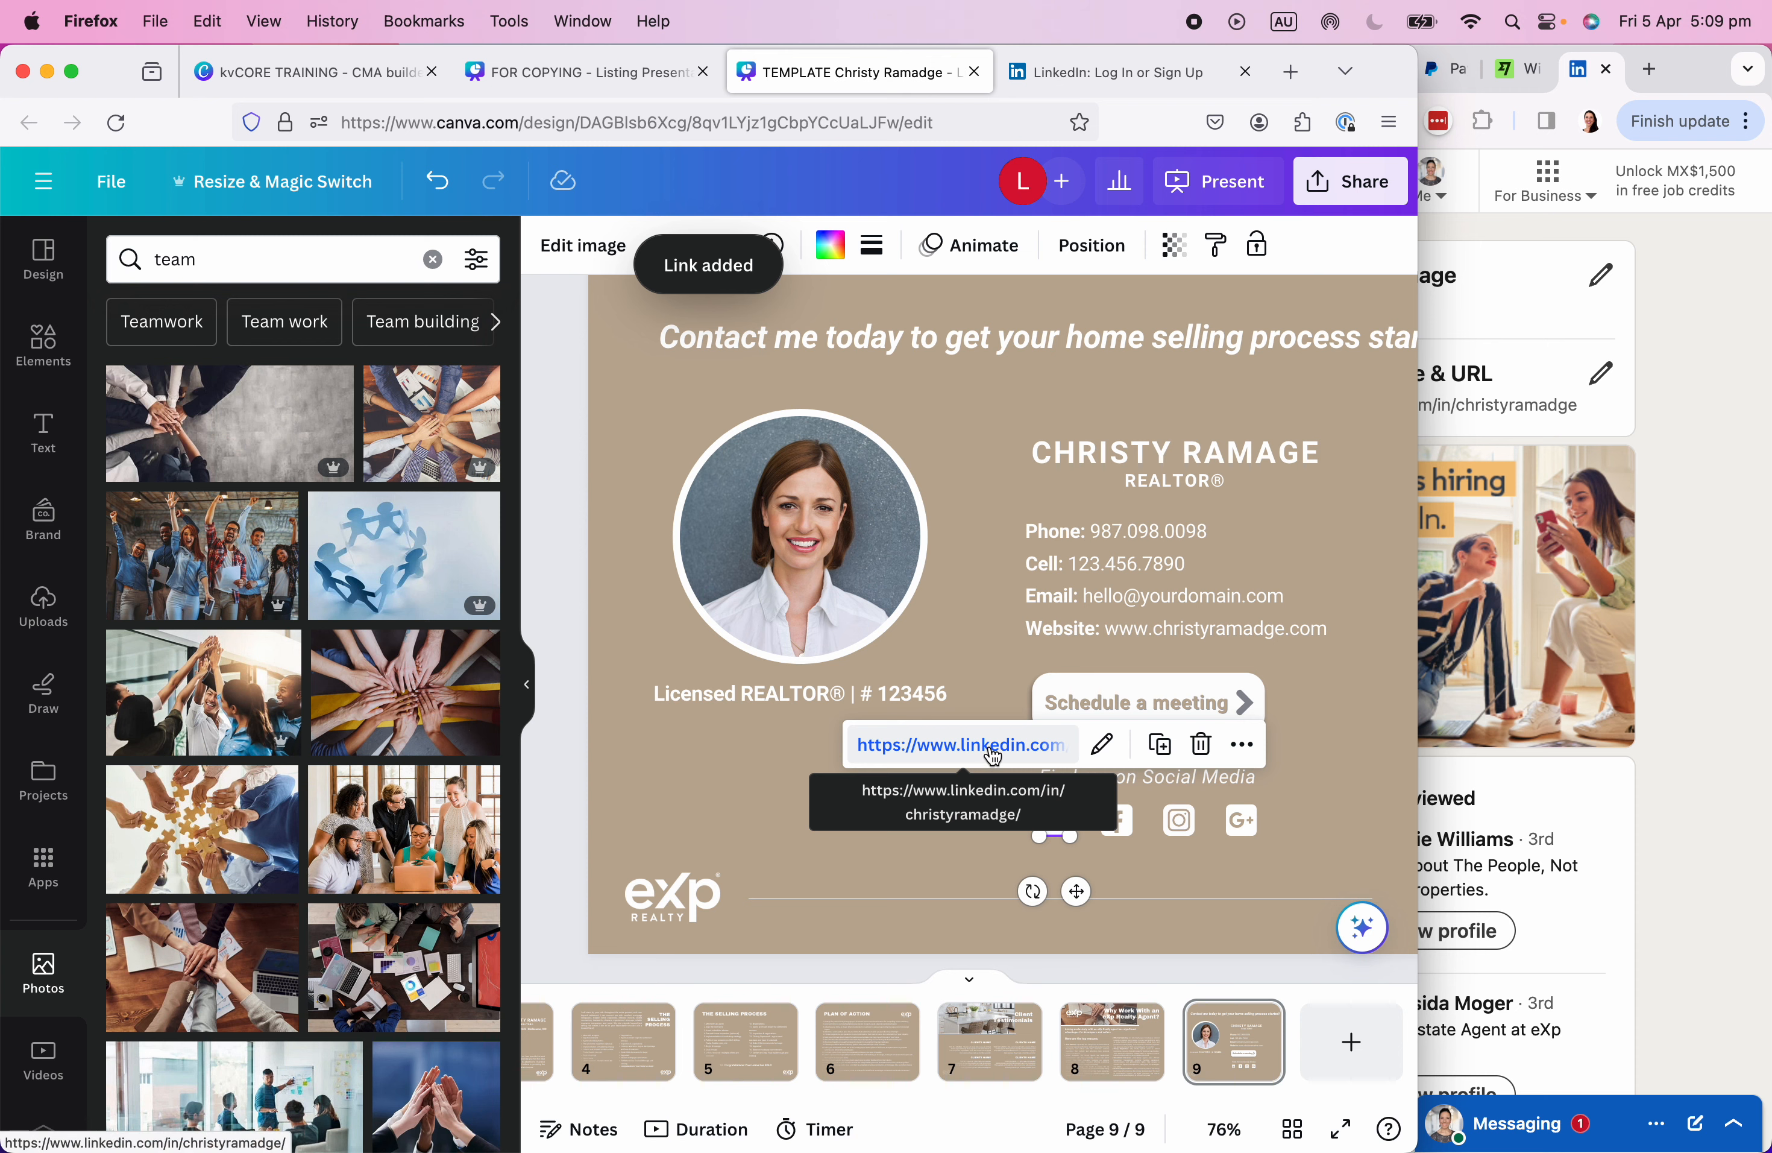
Test the LinkedIn icon's link opens the profile, then return to the design.
left_click(947, 746)
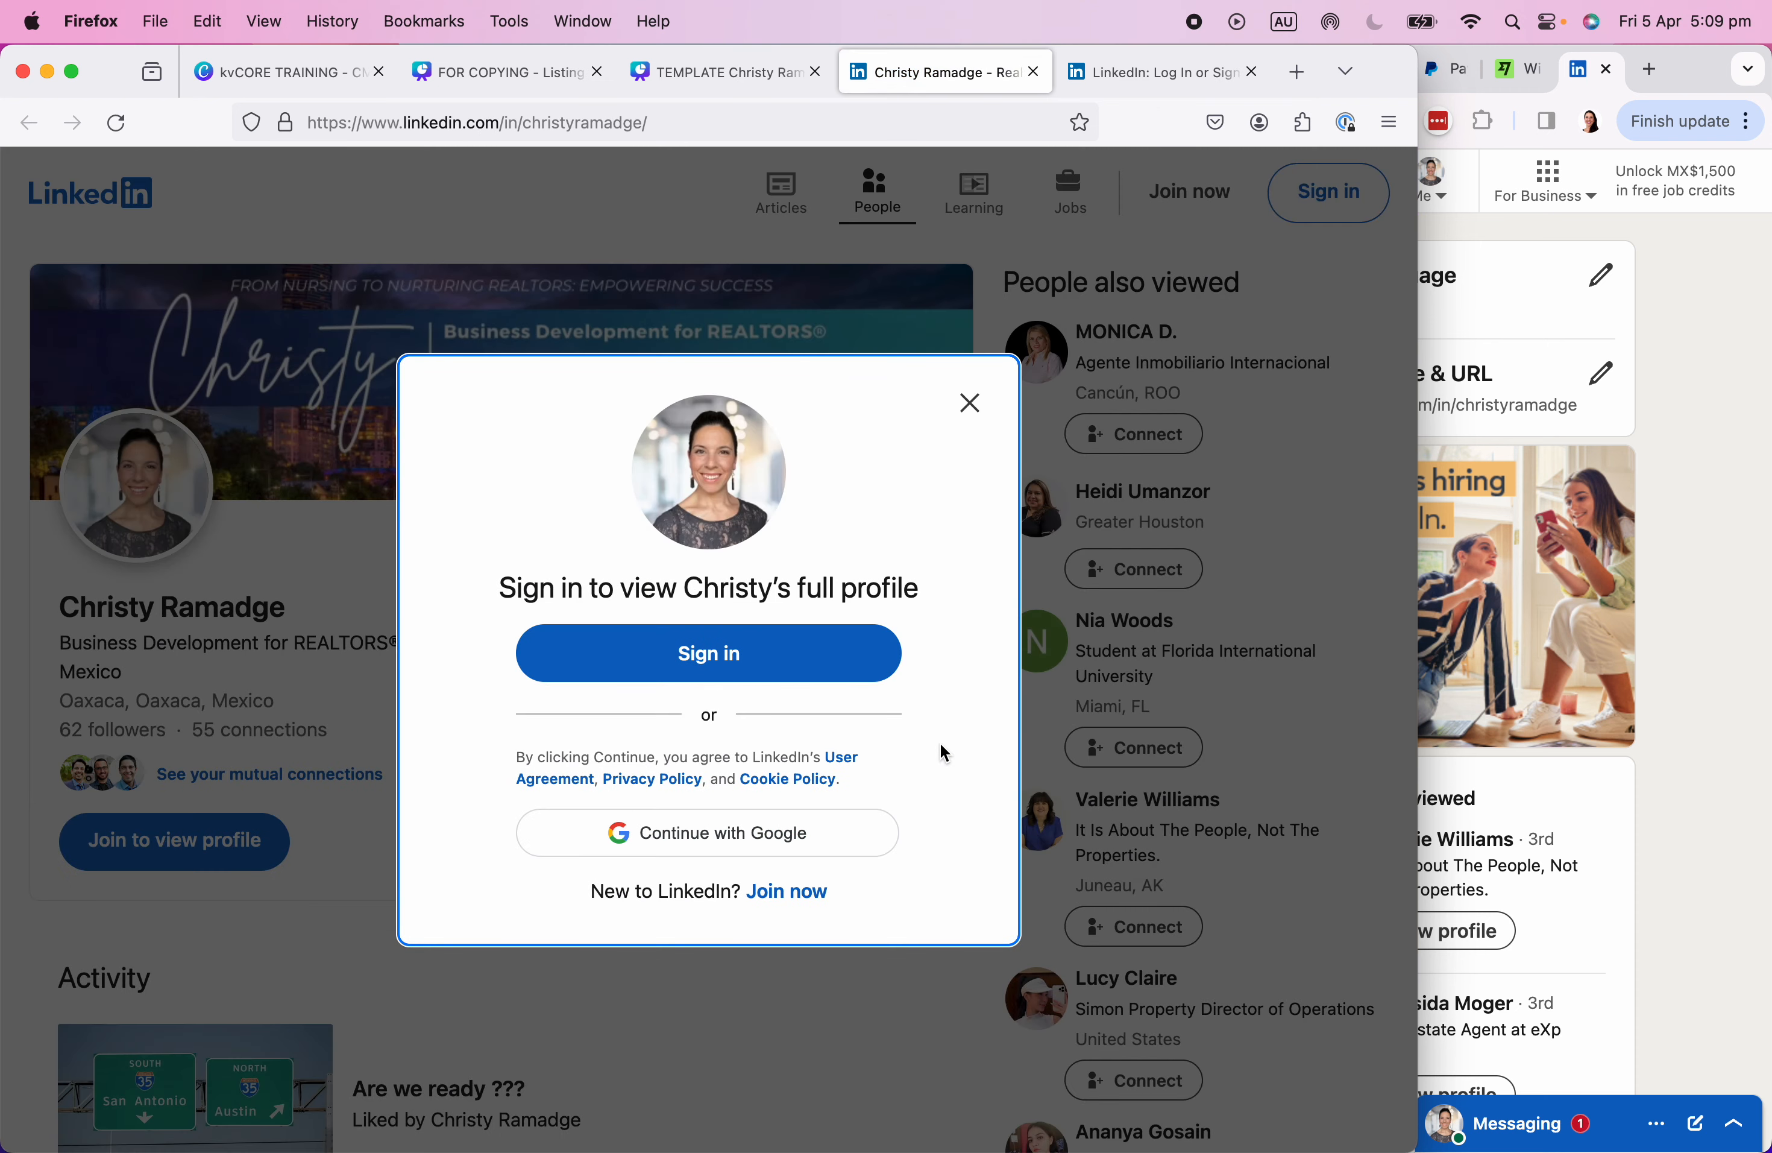
left_click(971, 403)
left_click(672, 75)
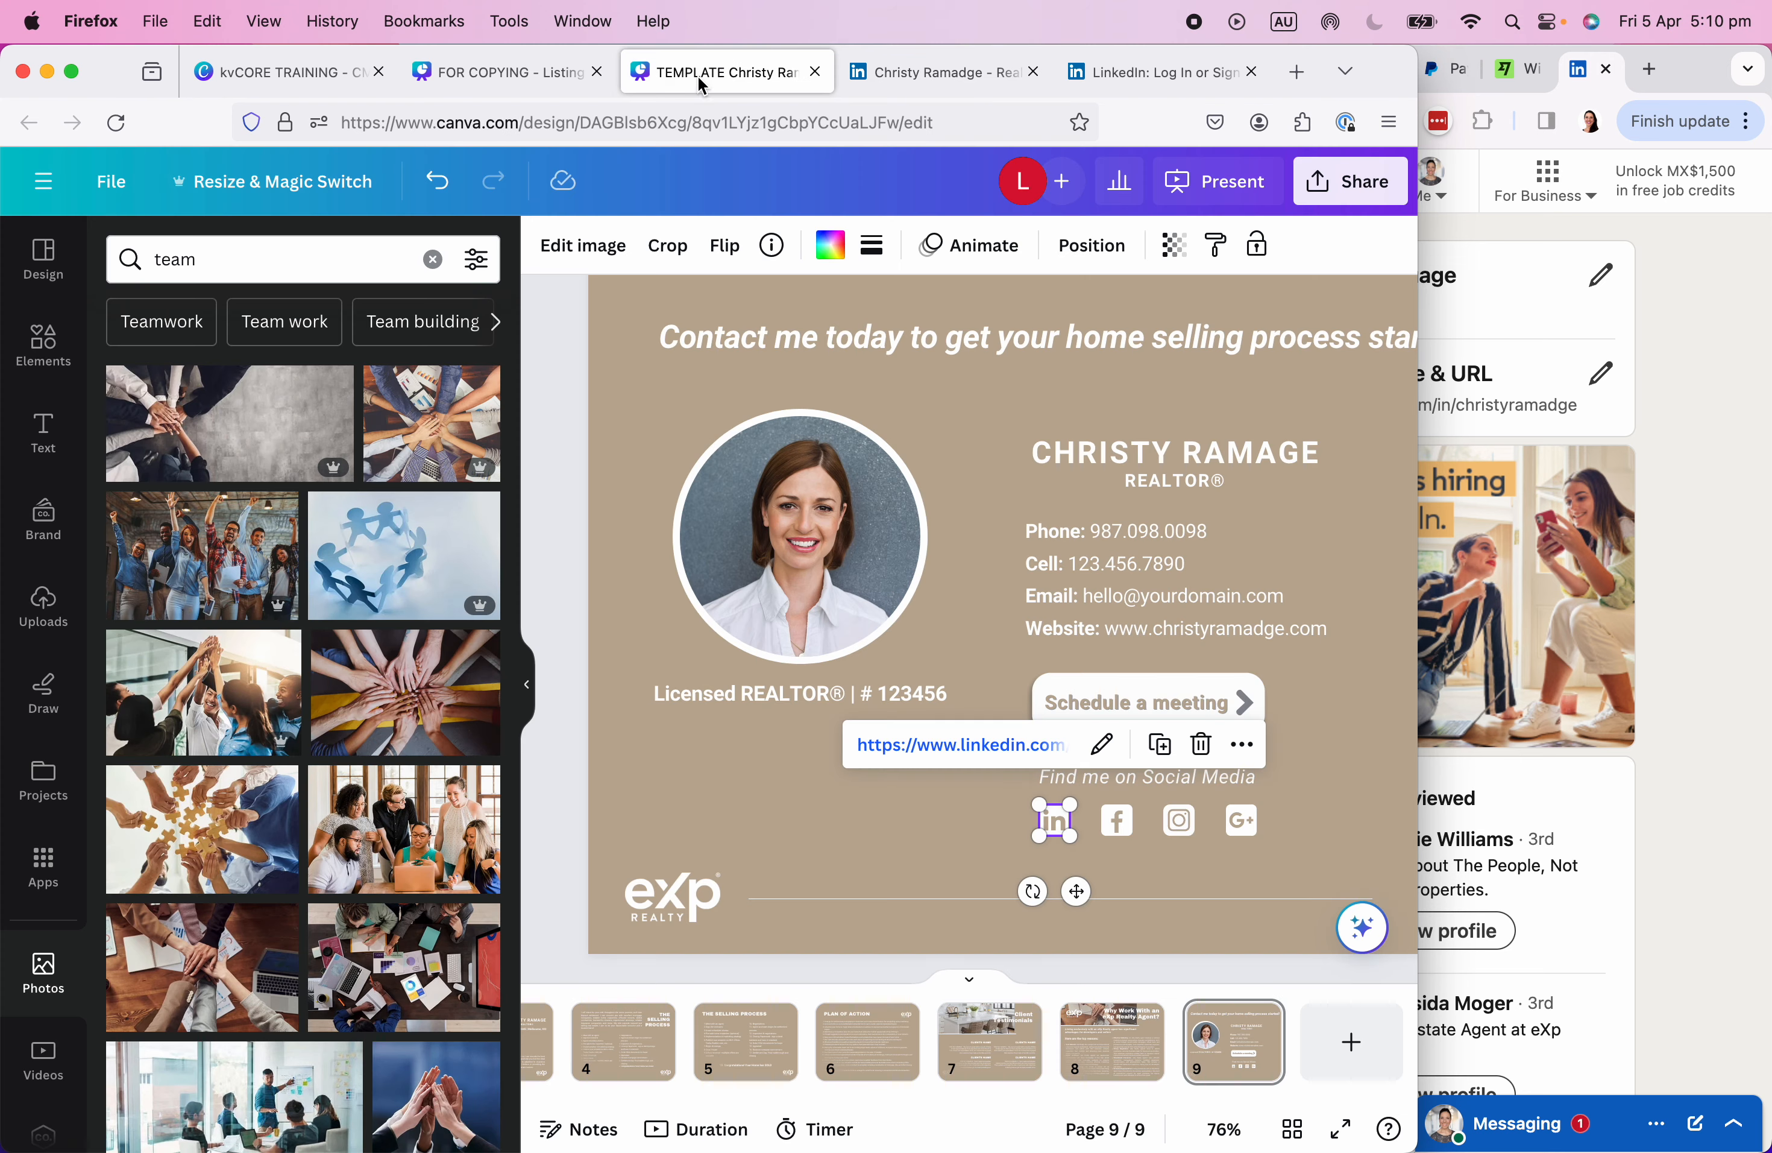
left_click(1105, 853)
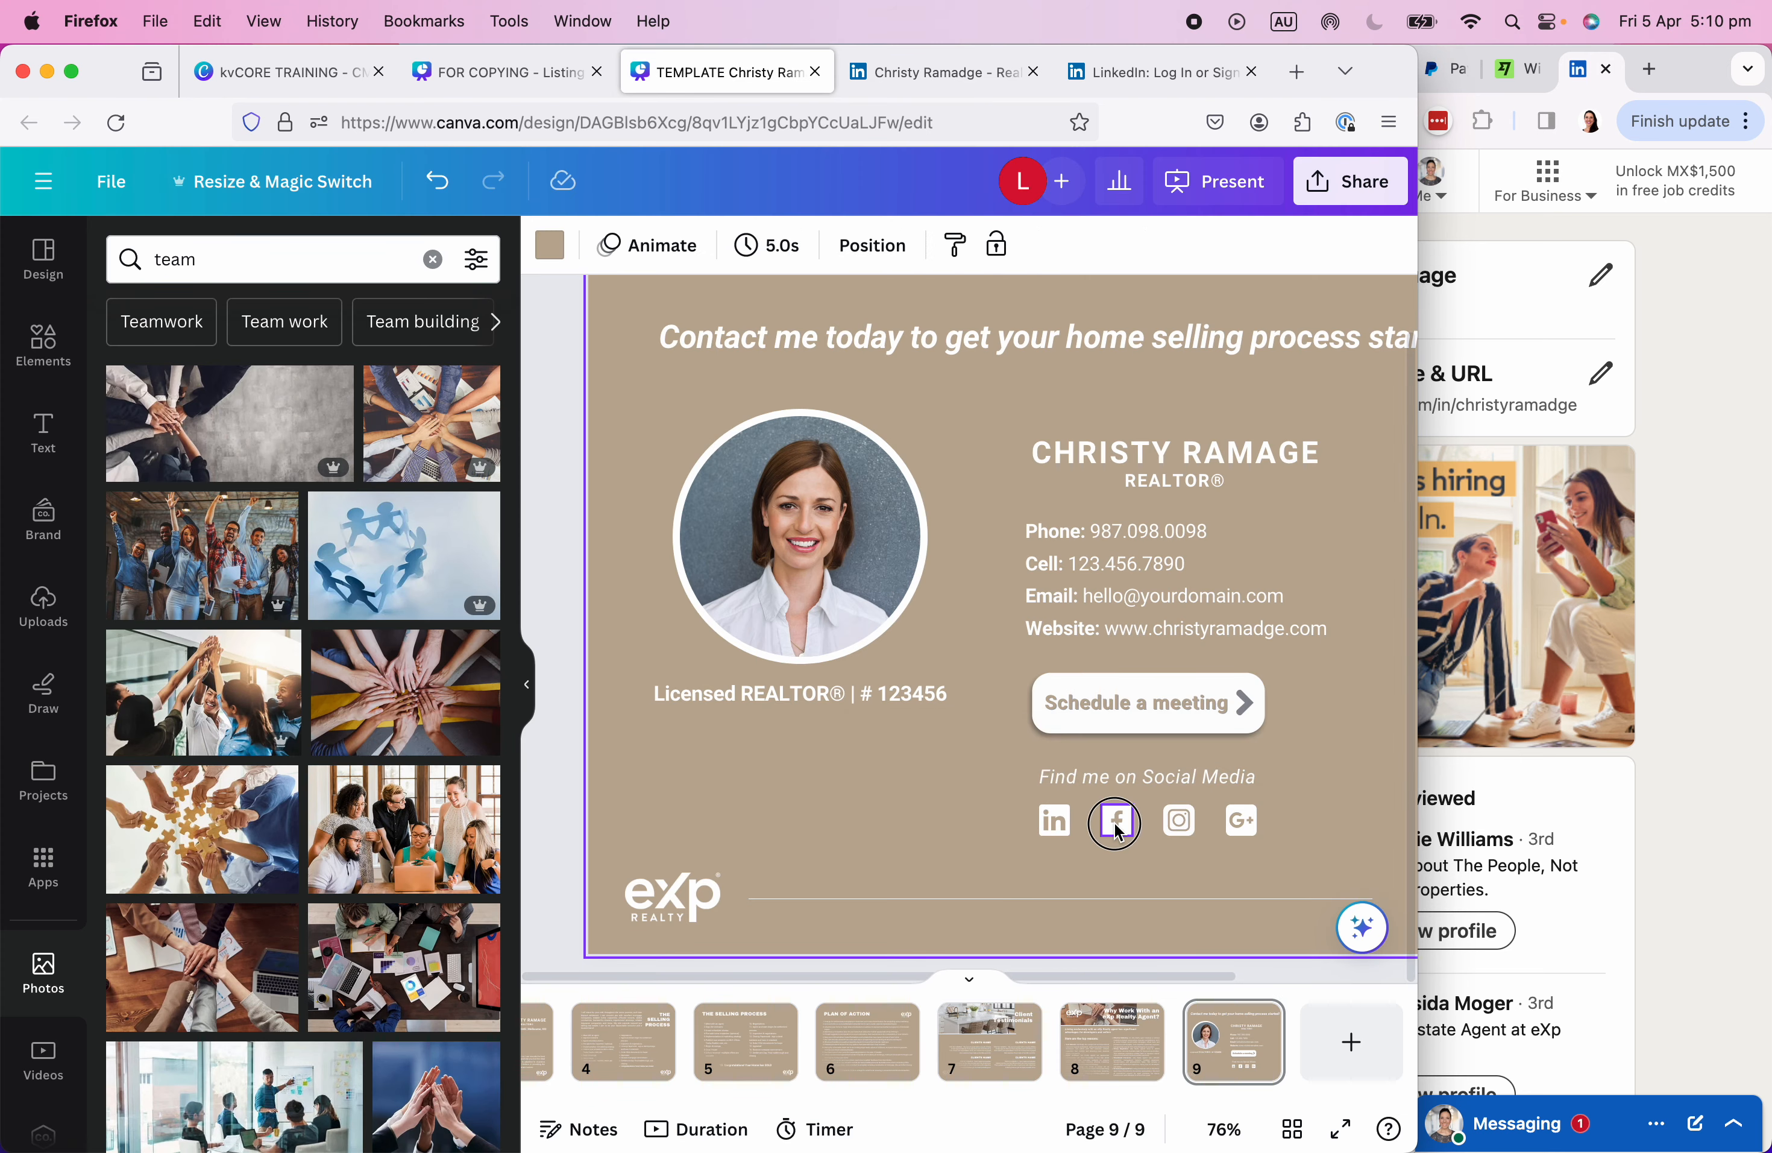
Select the Facebook icon and load facebook.com in the signed-in browser.
left_click(1116, 831)
key("super+Tab")
left_click(1056, 111)
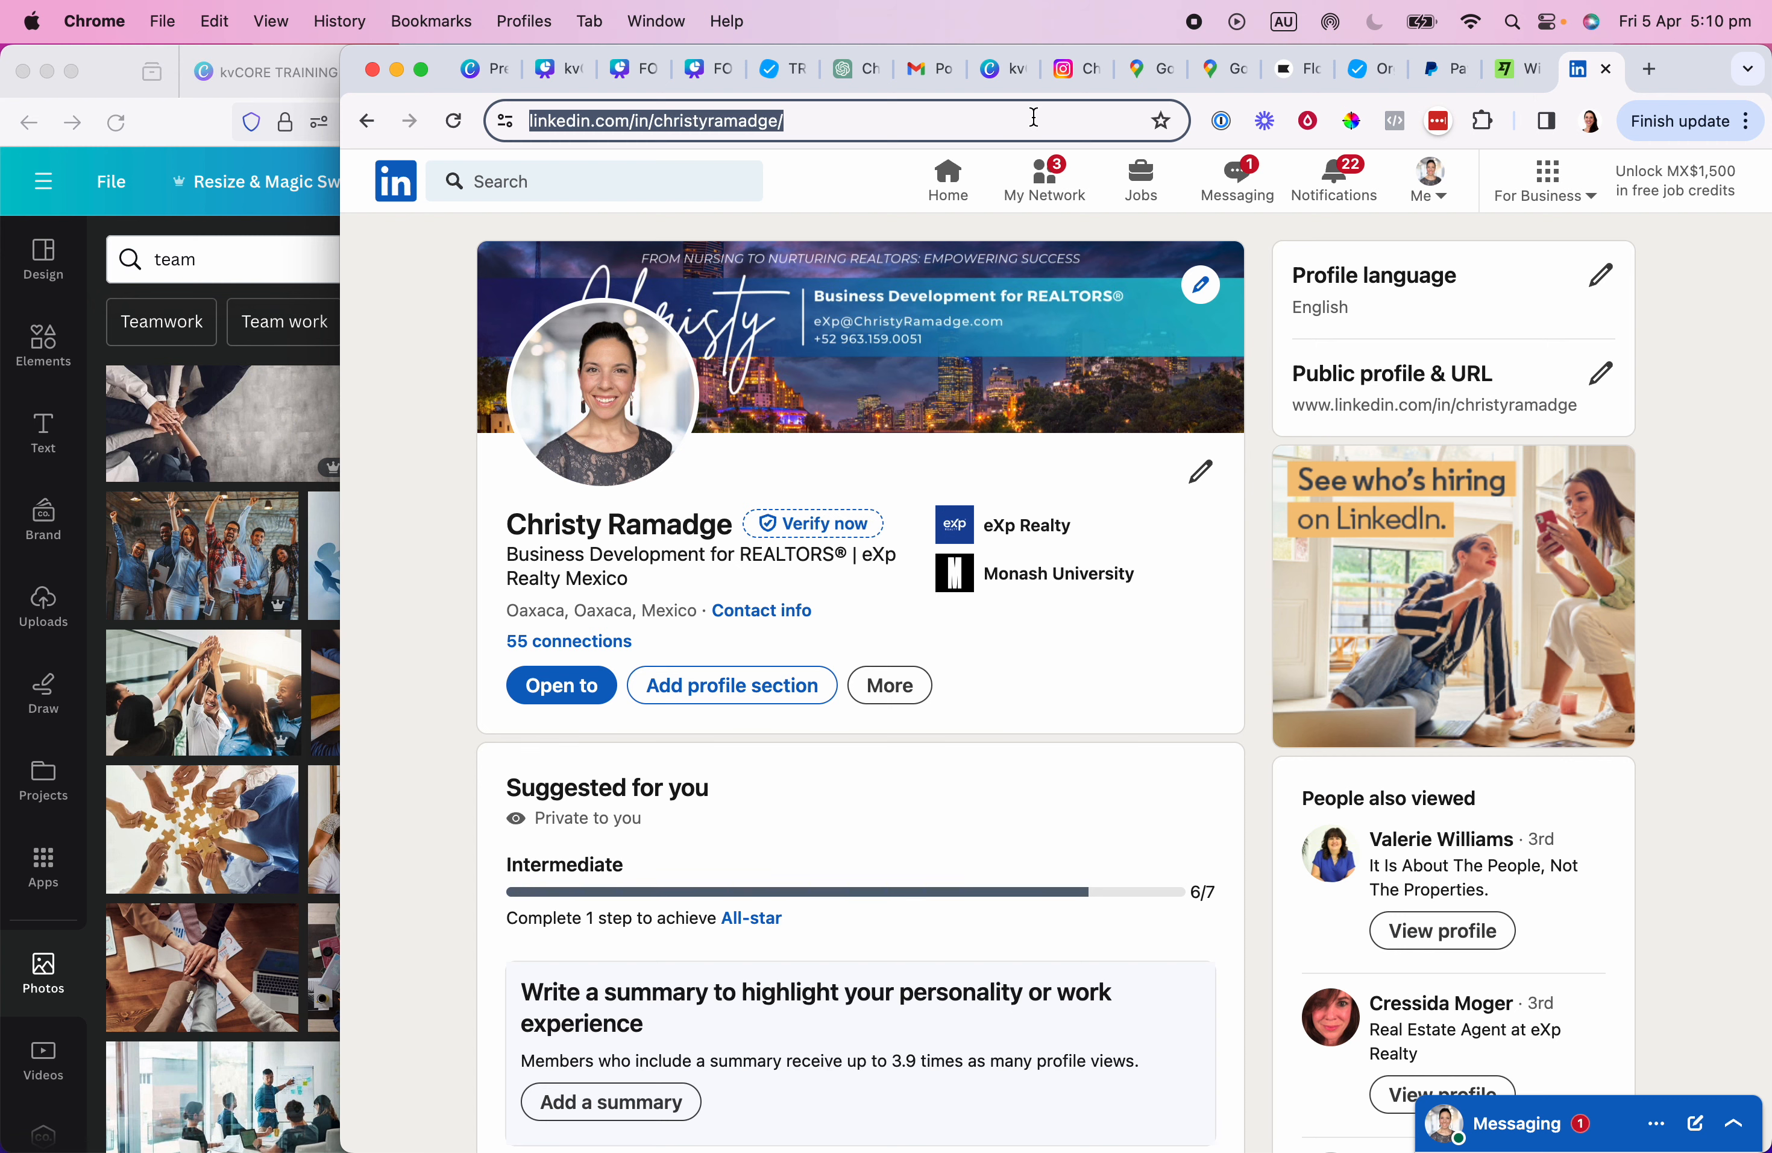
type("facebook.com")
key("Return")
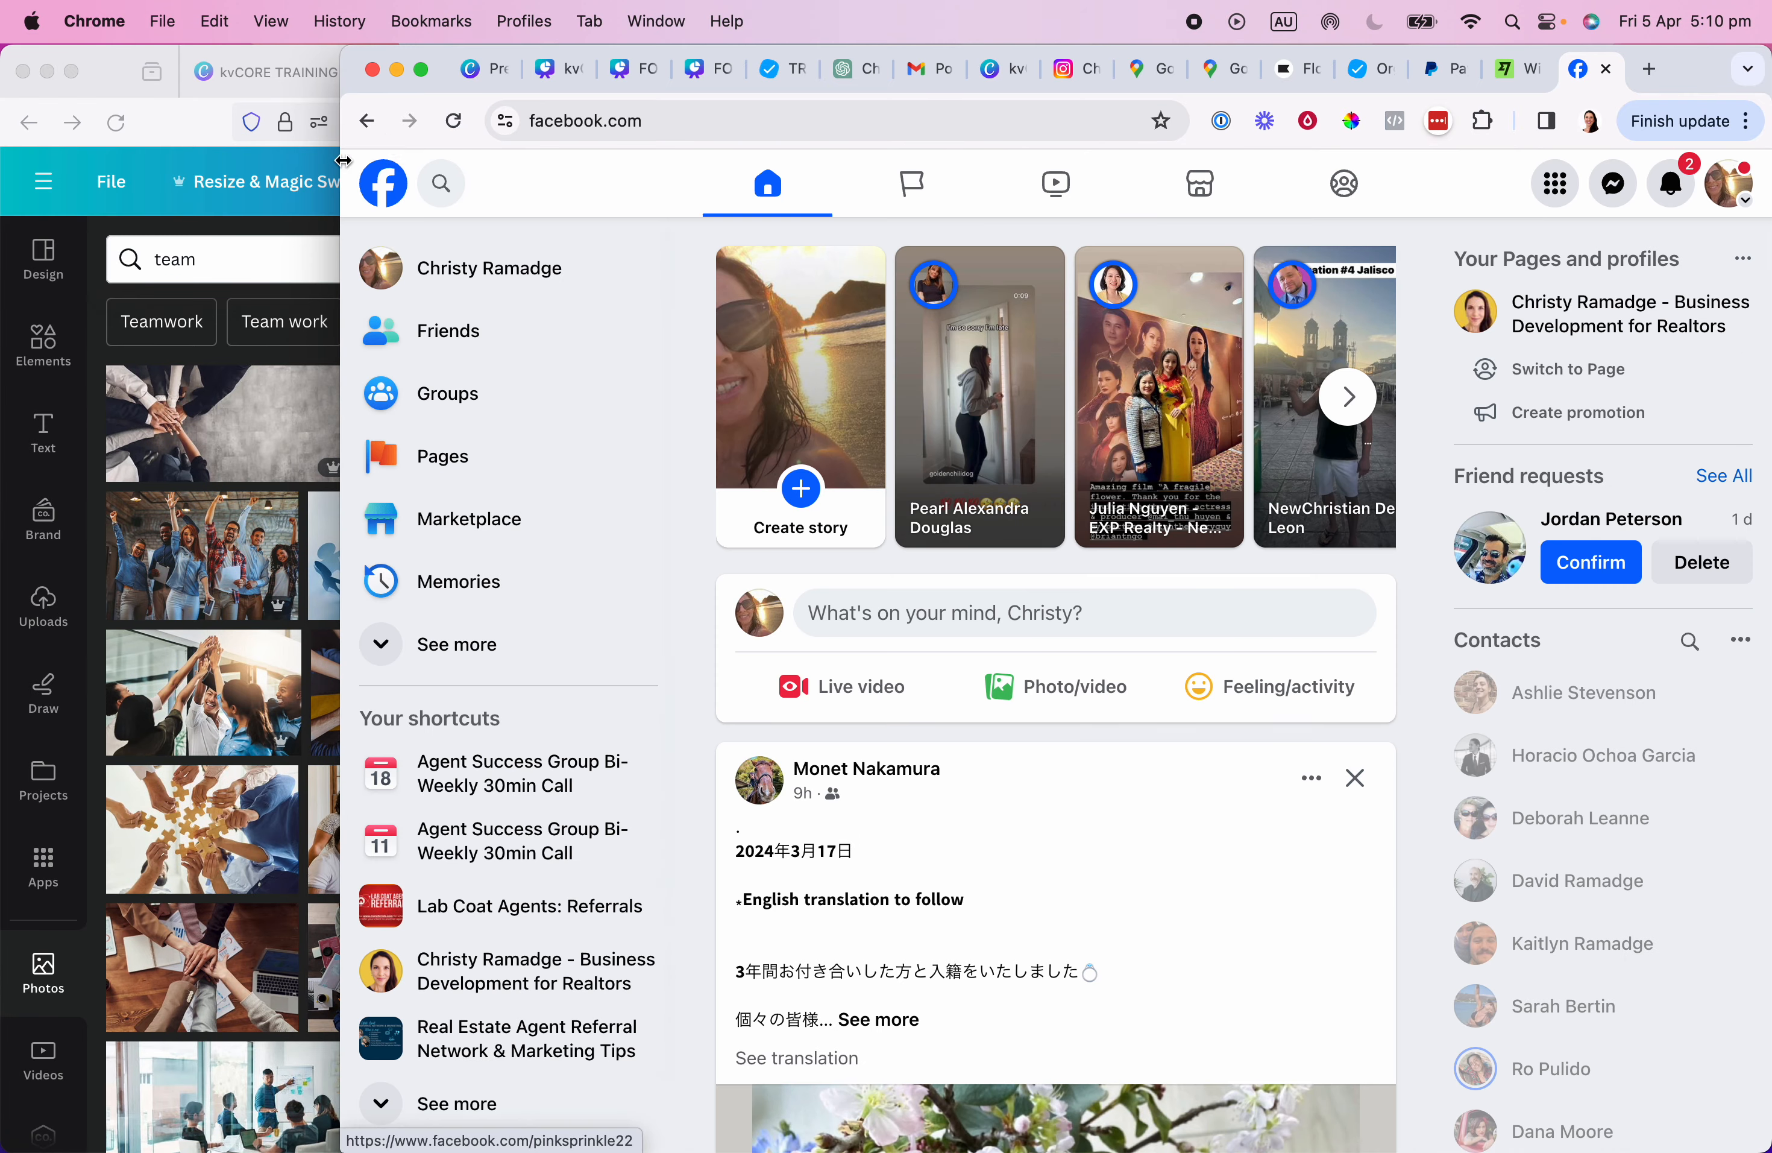
Open the agent's business development page from managed Pages and select its URL.
left_click(426, 460)
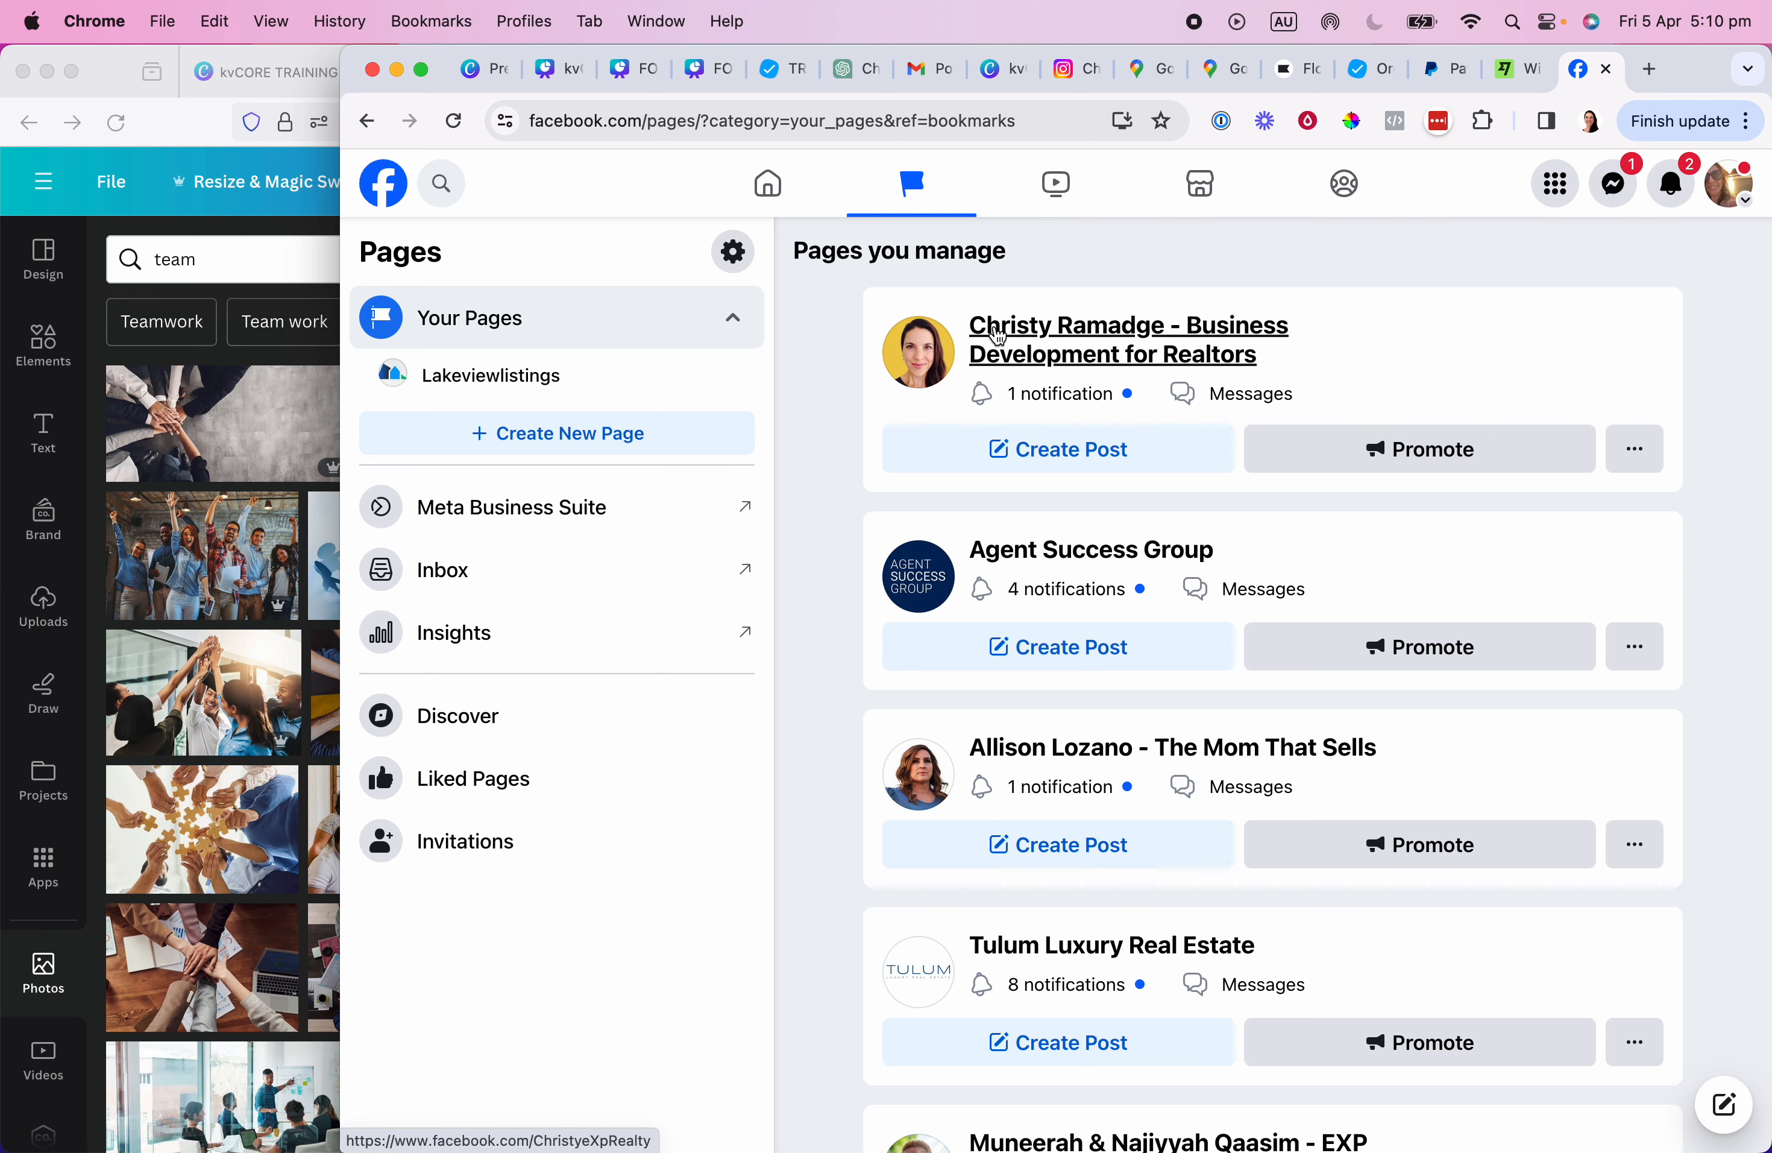
left_click(380, 192)
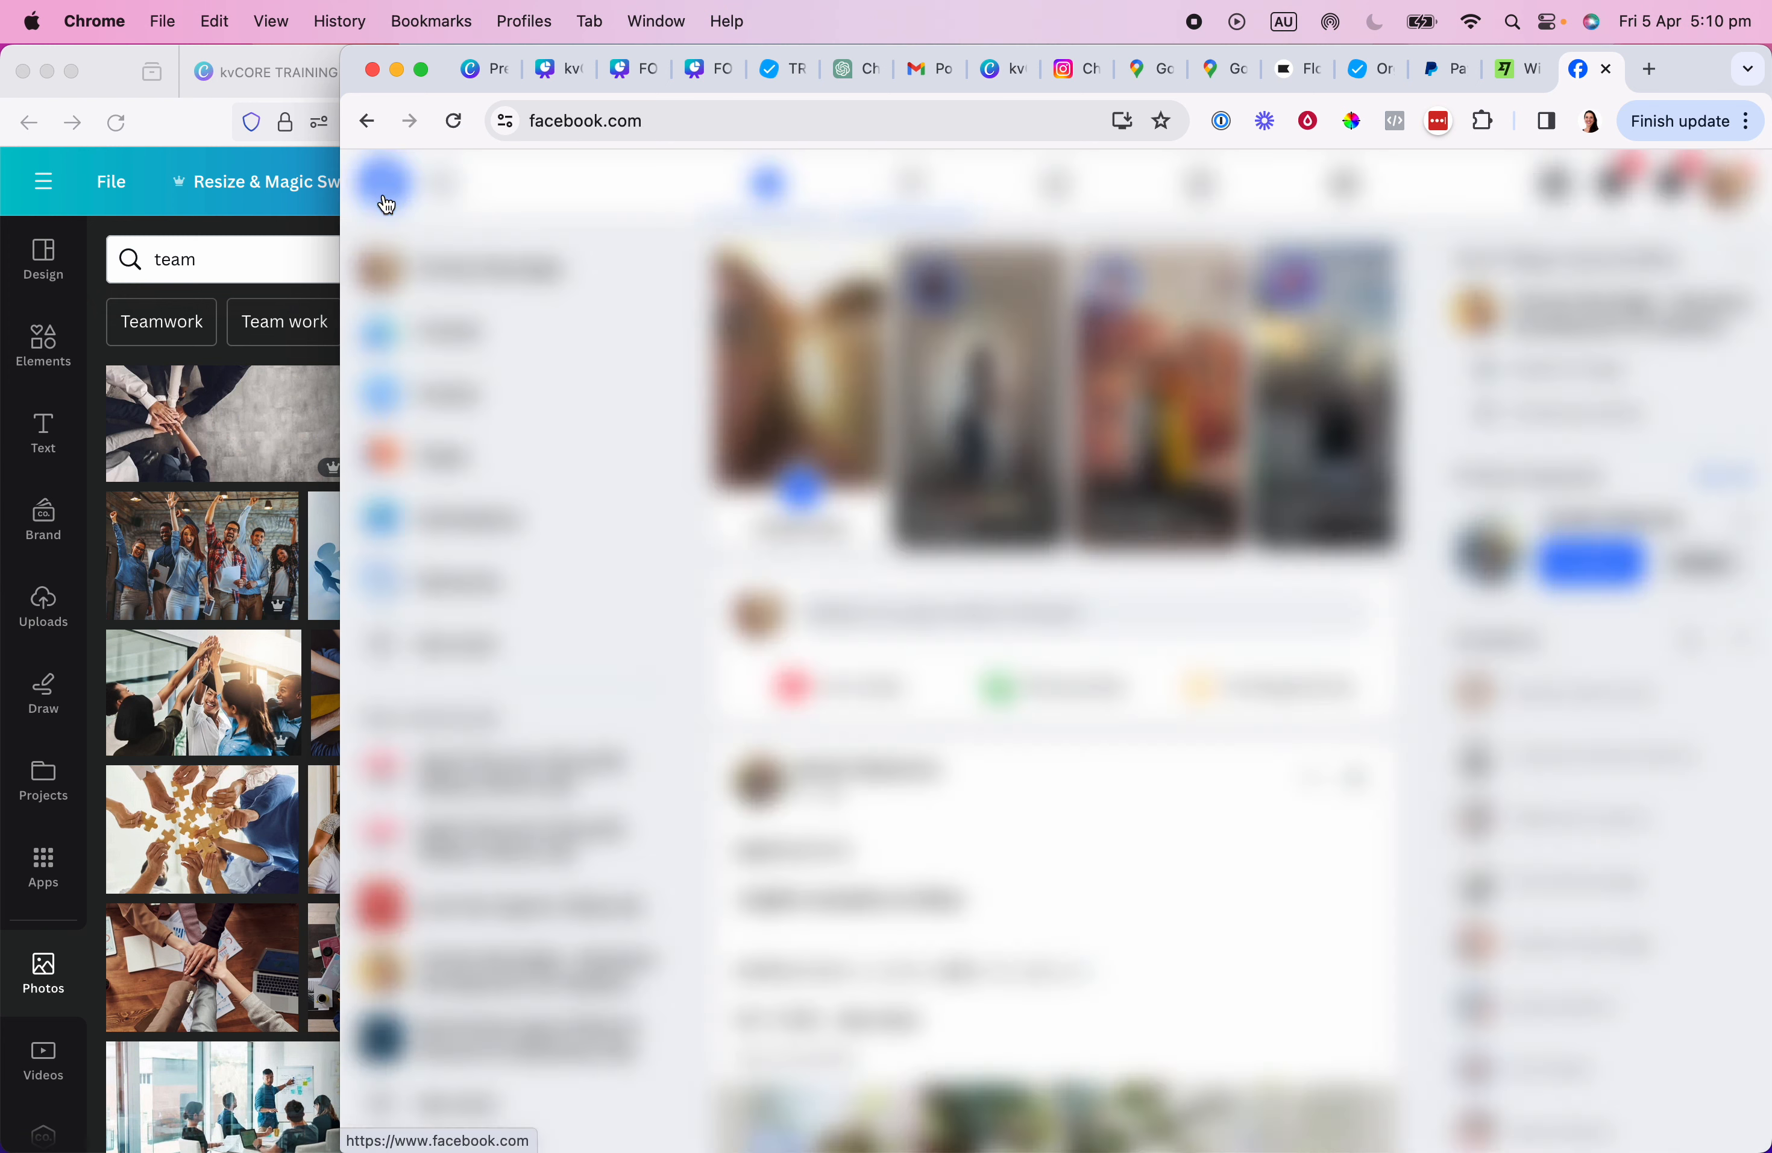
left_click(439, 464)
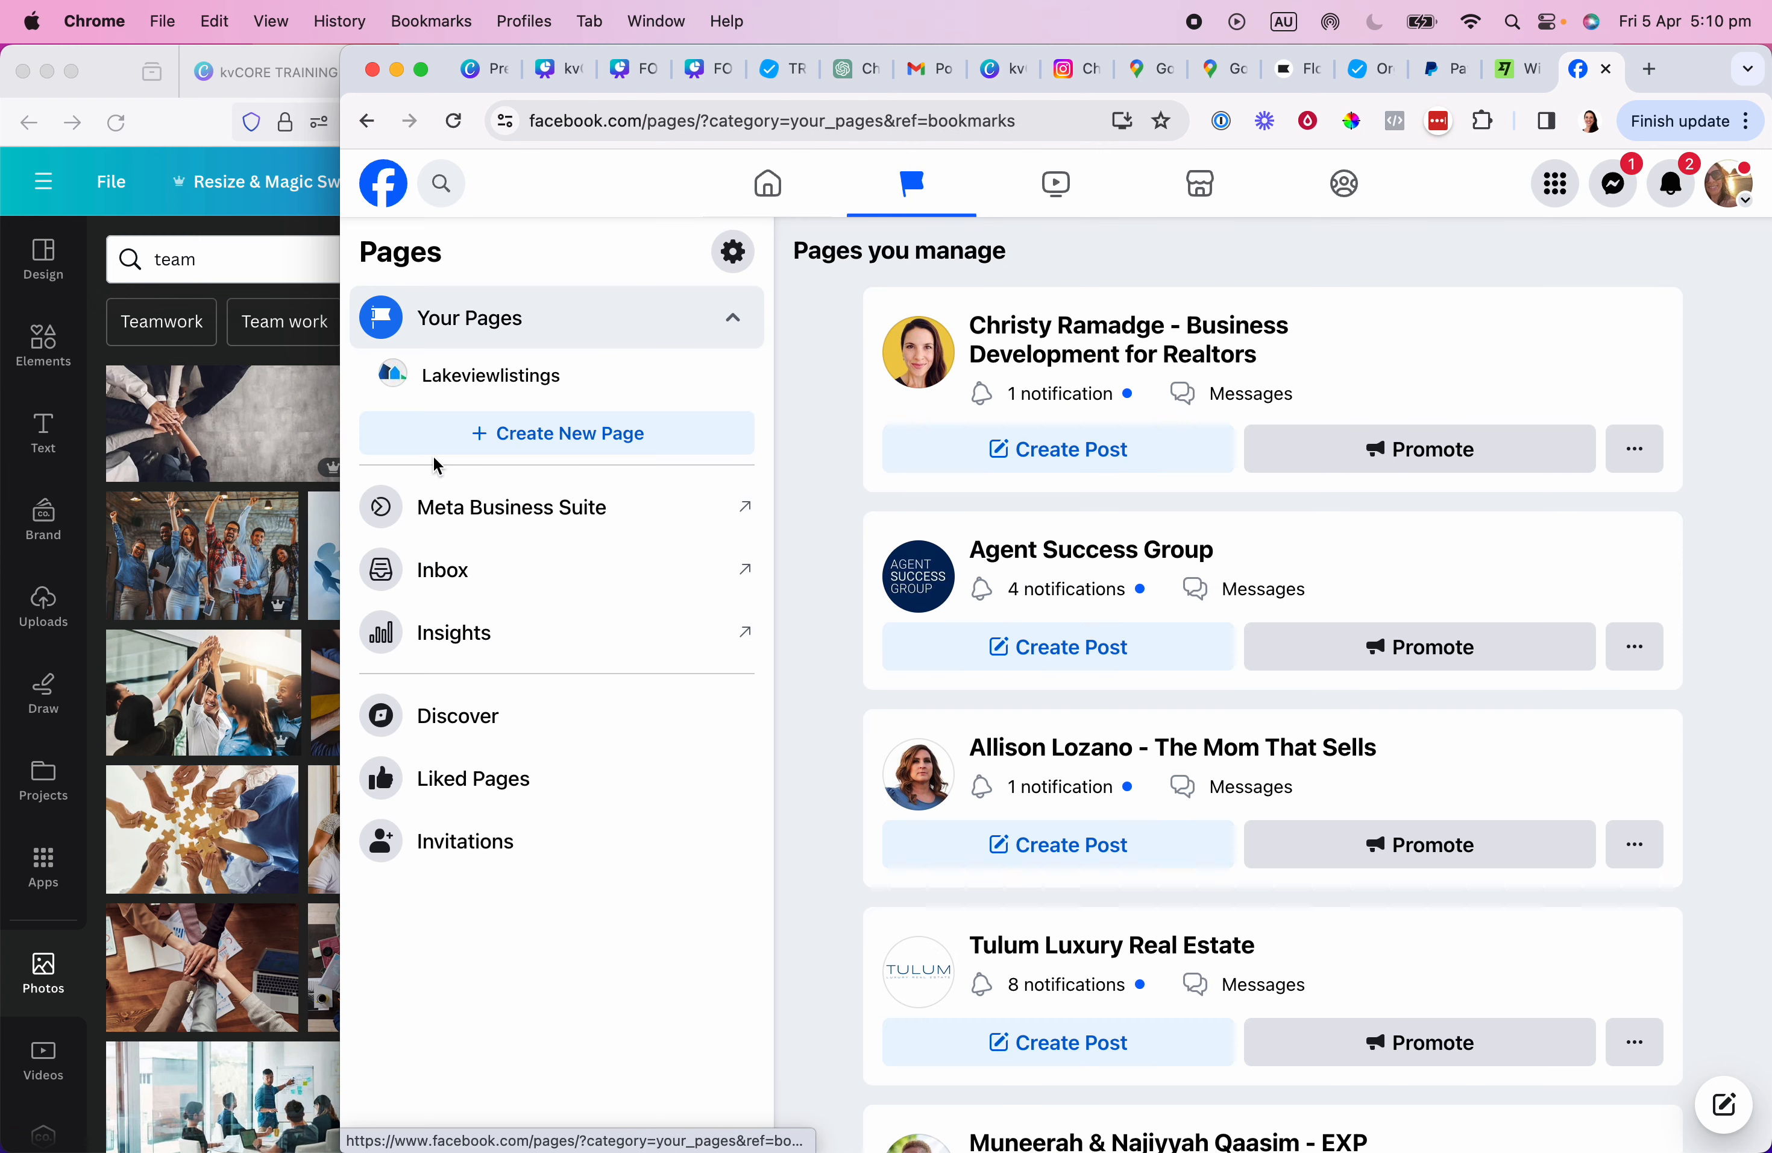
left_click(1127, 326)
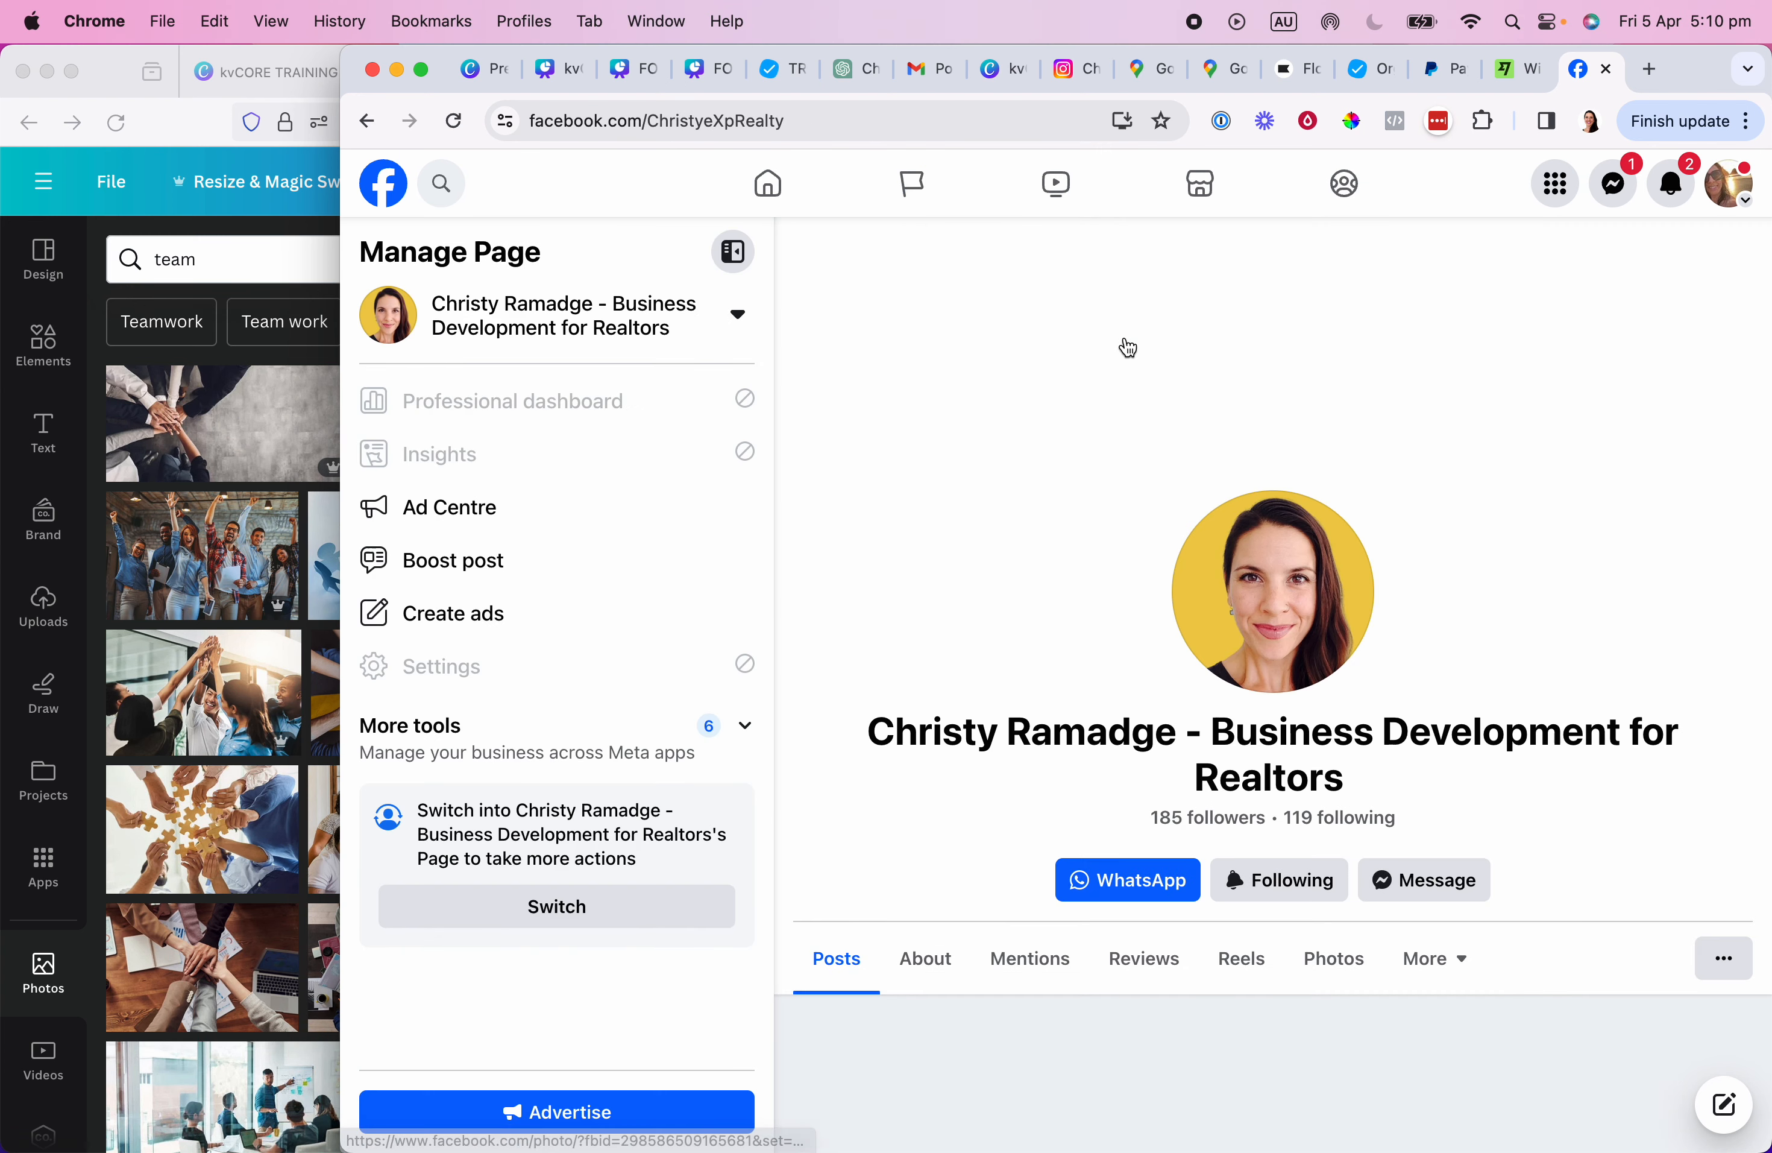
left_click(561, 122)
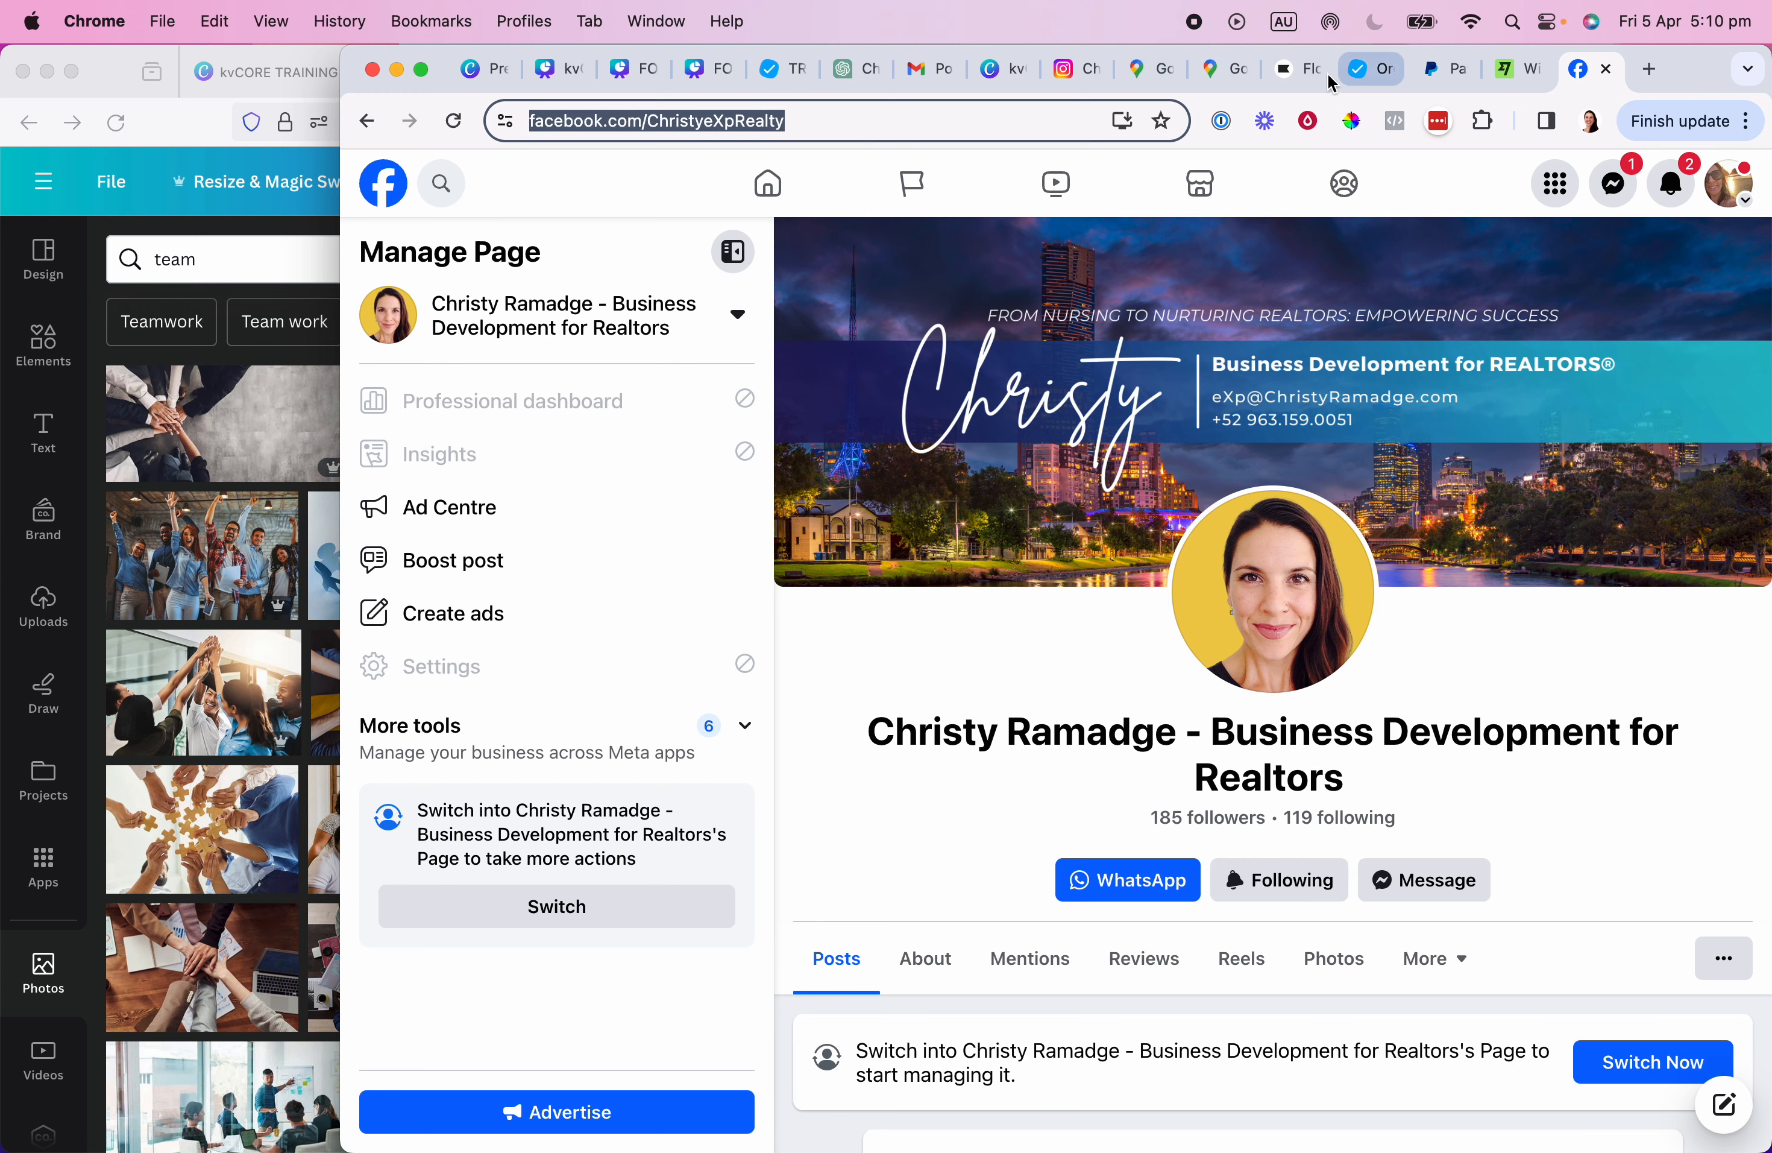
Link the contact page's Facebook icon to the pasted Facebook business page URL.
left_click(627, 68)
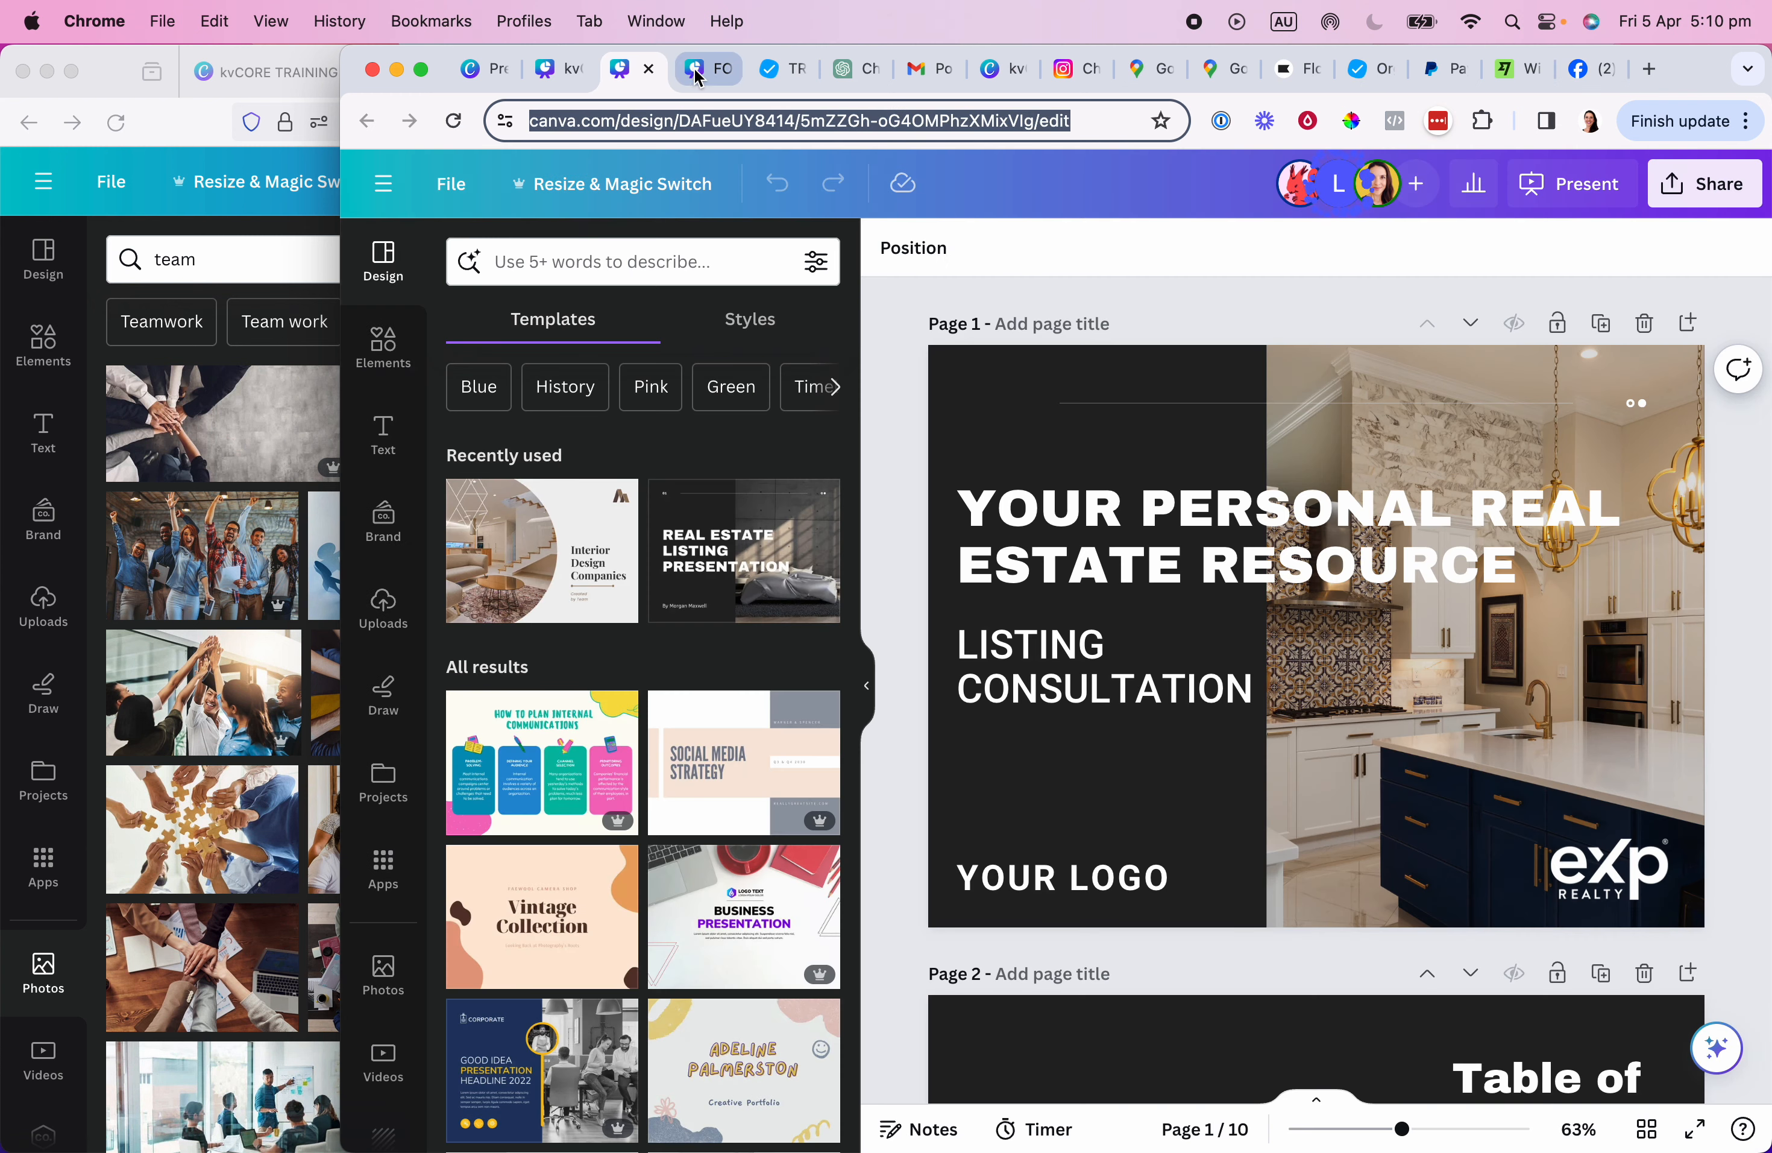
left_click(234, 80)
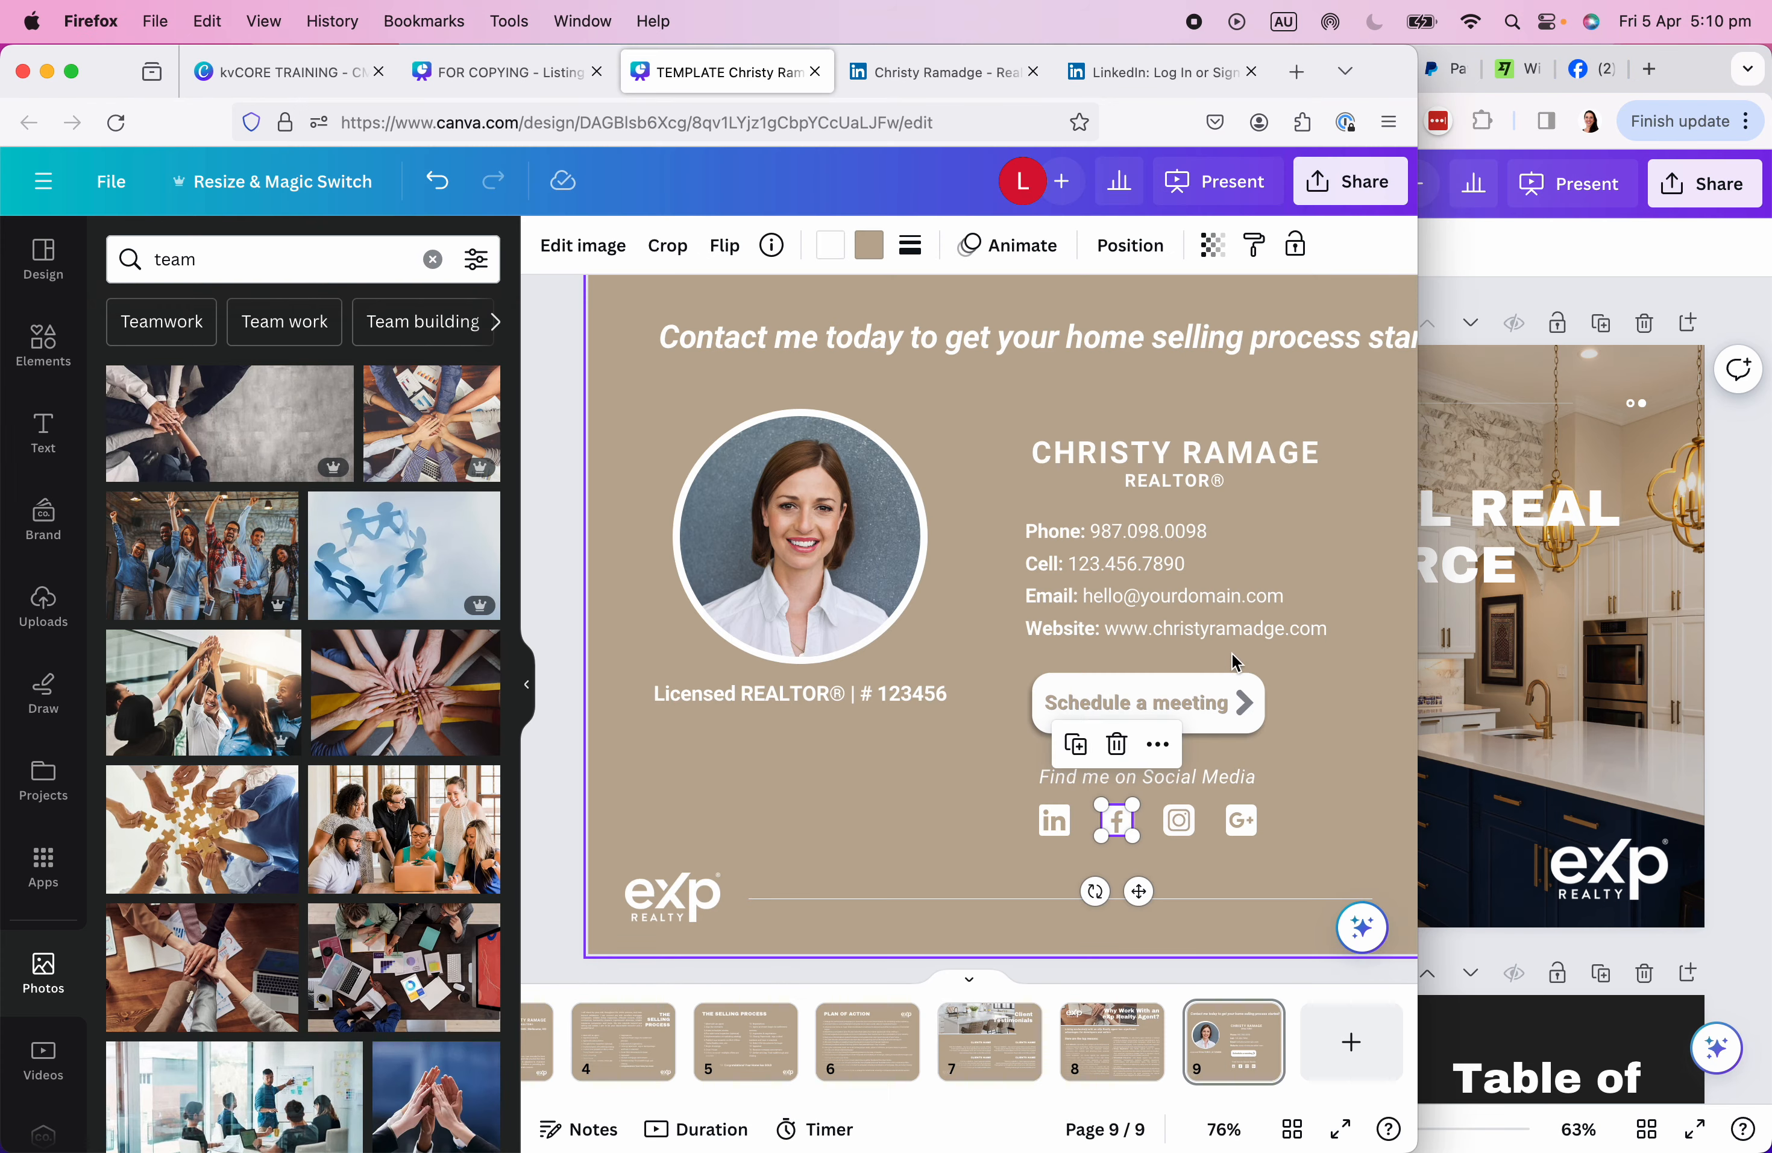
right_click(1121, 830)
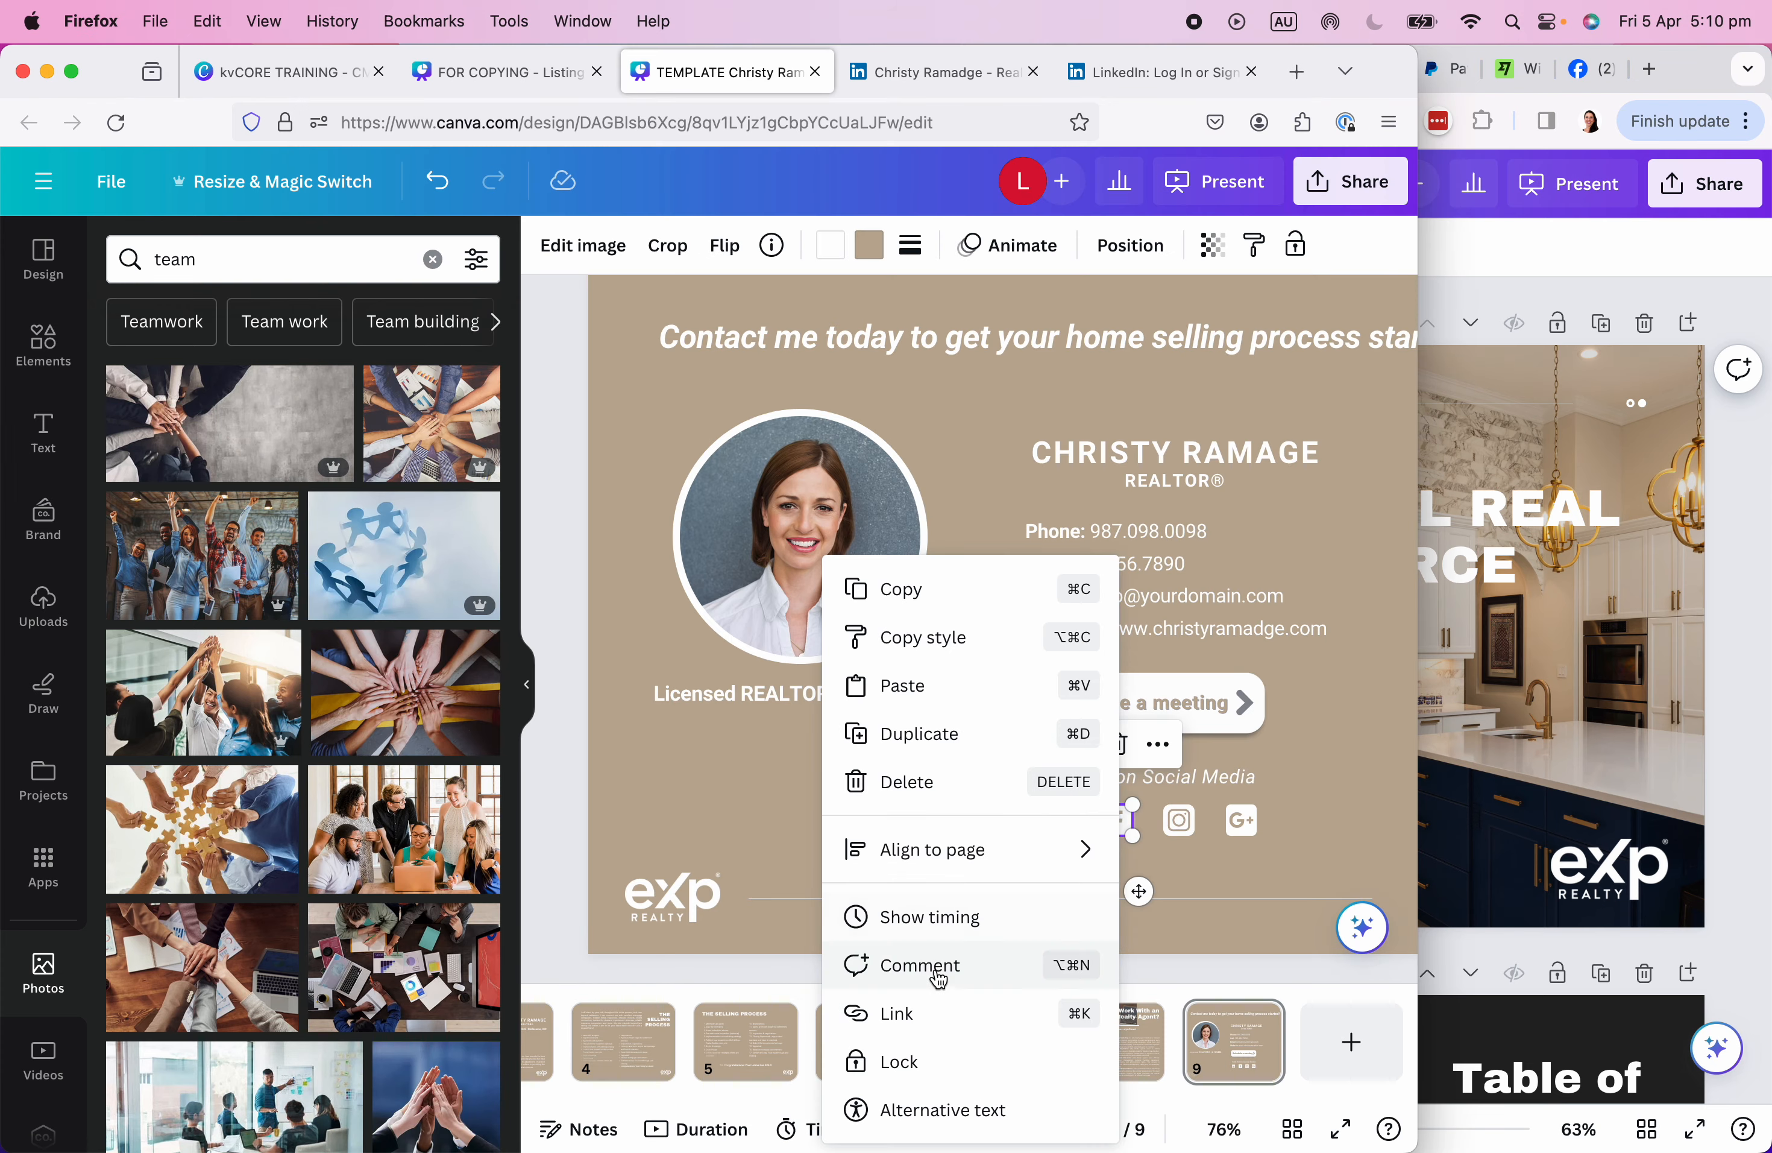
left_click(928, 1020)
key("super+v")
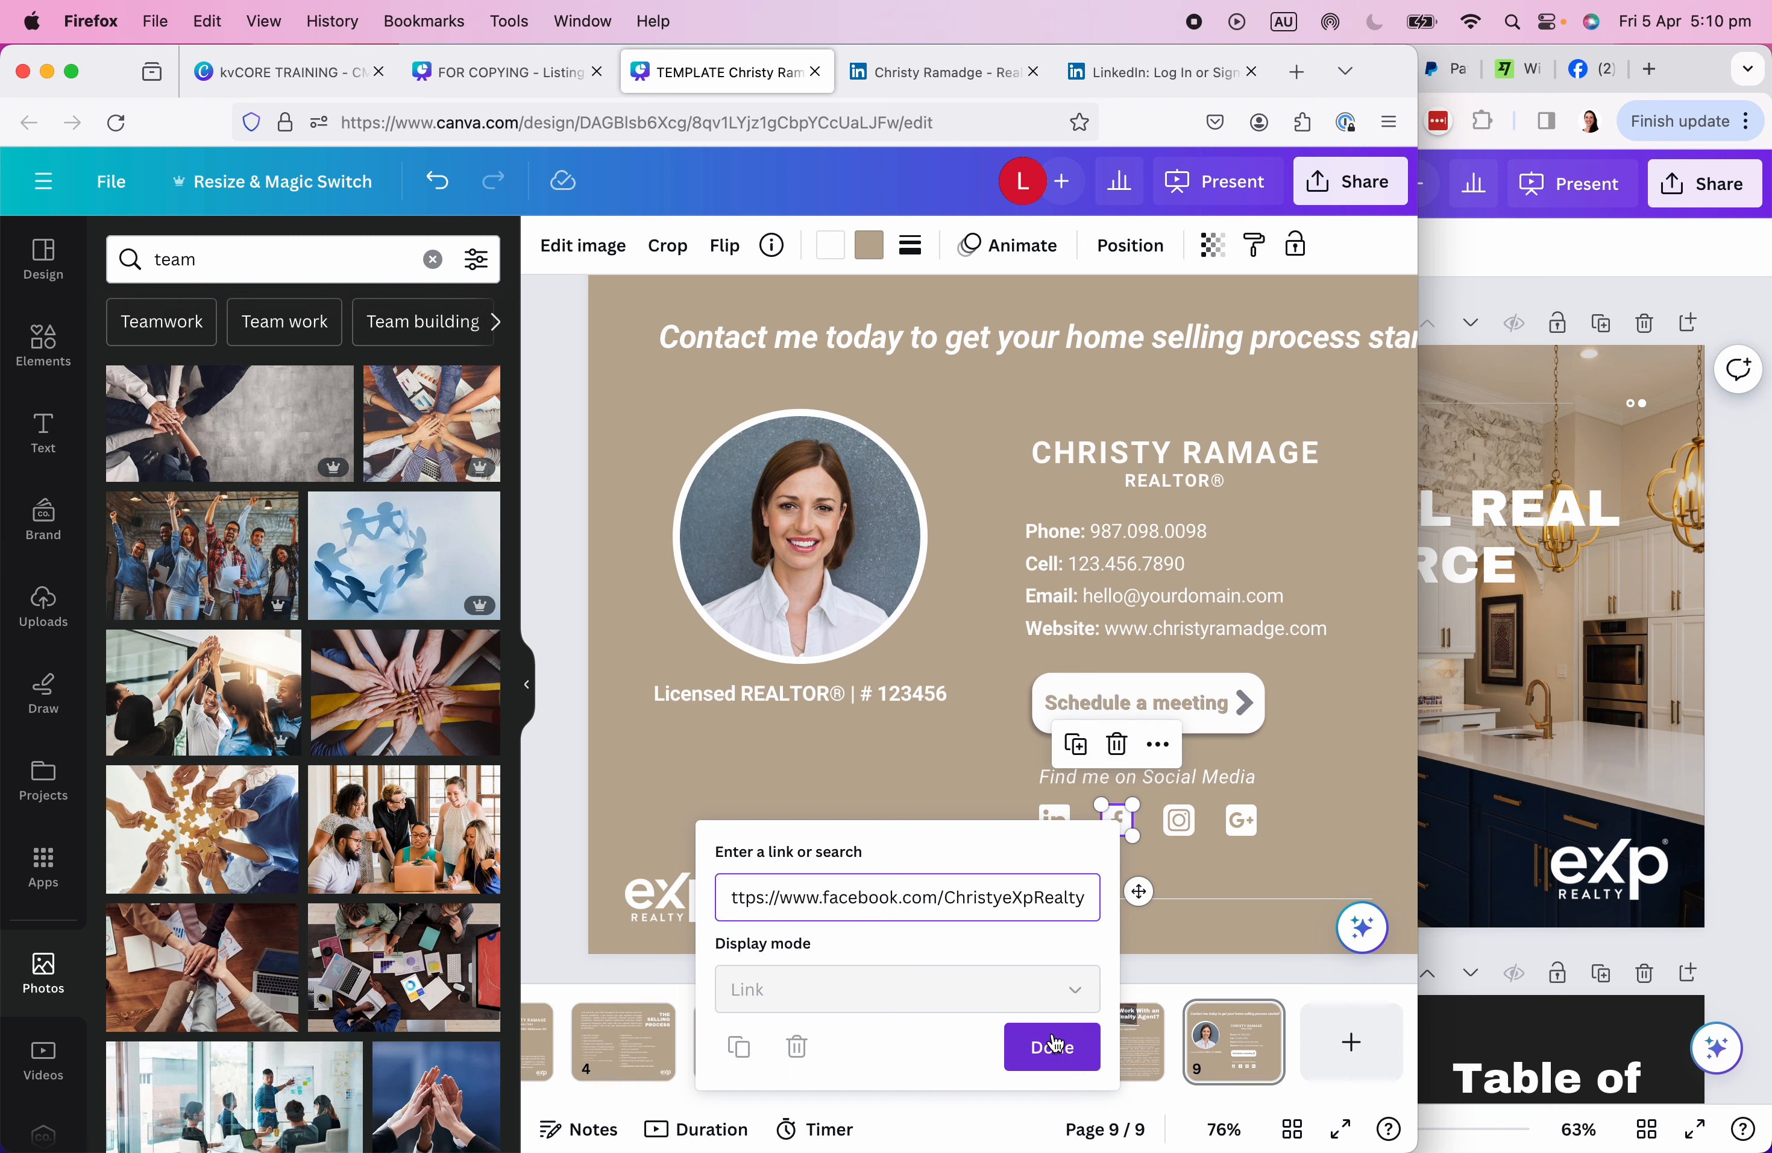
left_click(1339, 1000)
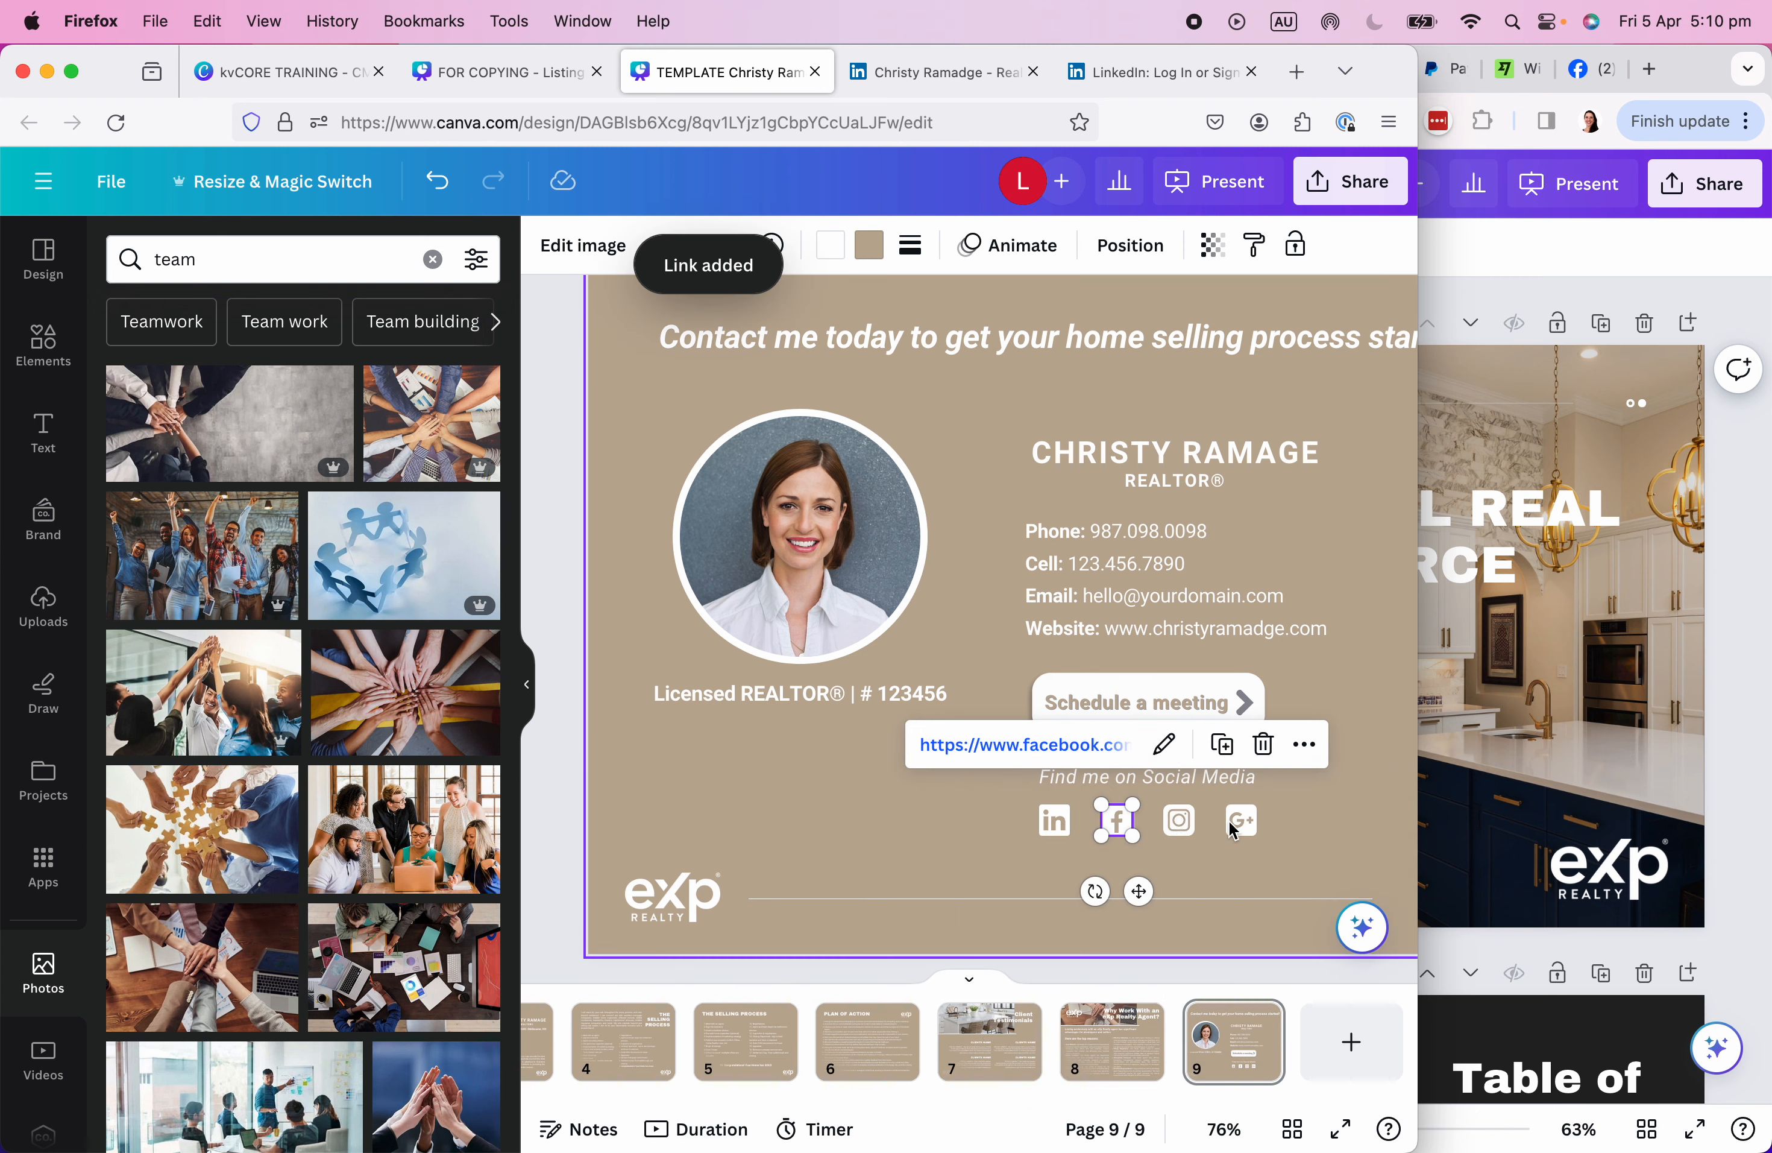
Select the Instagram icon and bring up the Instagram profile in the other browser window.
left_click(1179, 822)
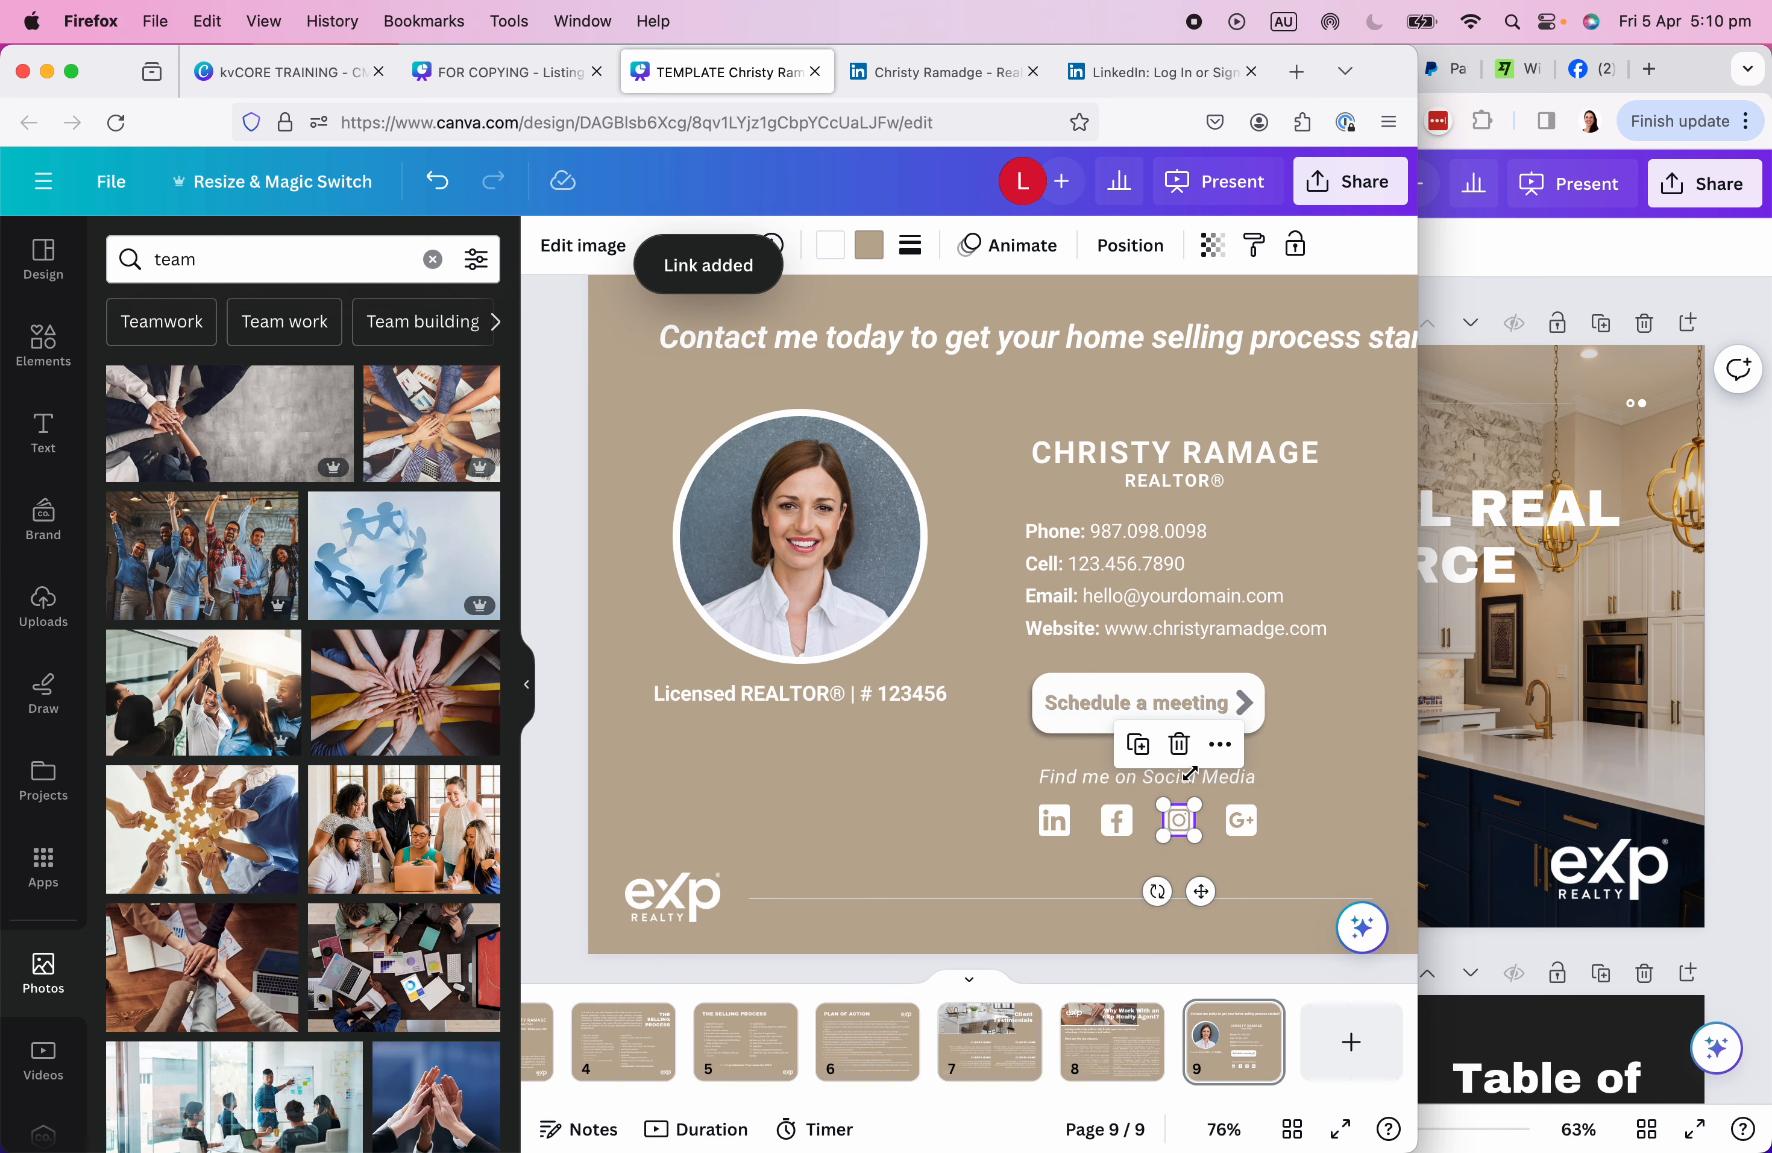
left_click(1584, 74)
left_click(1070, 68)
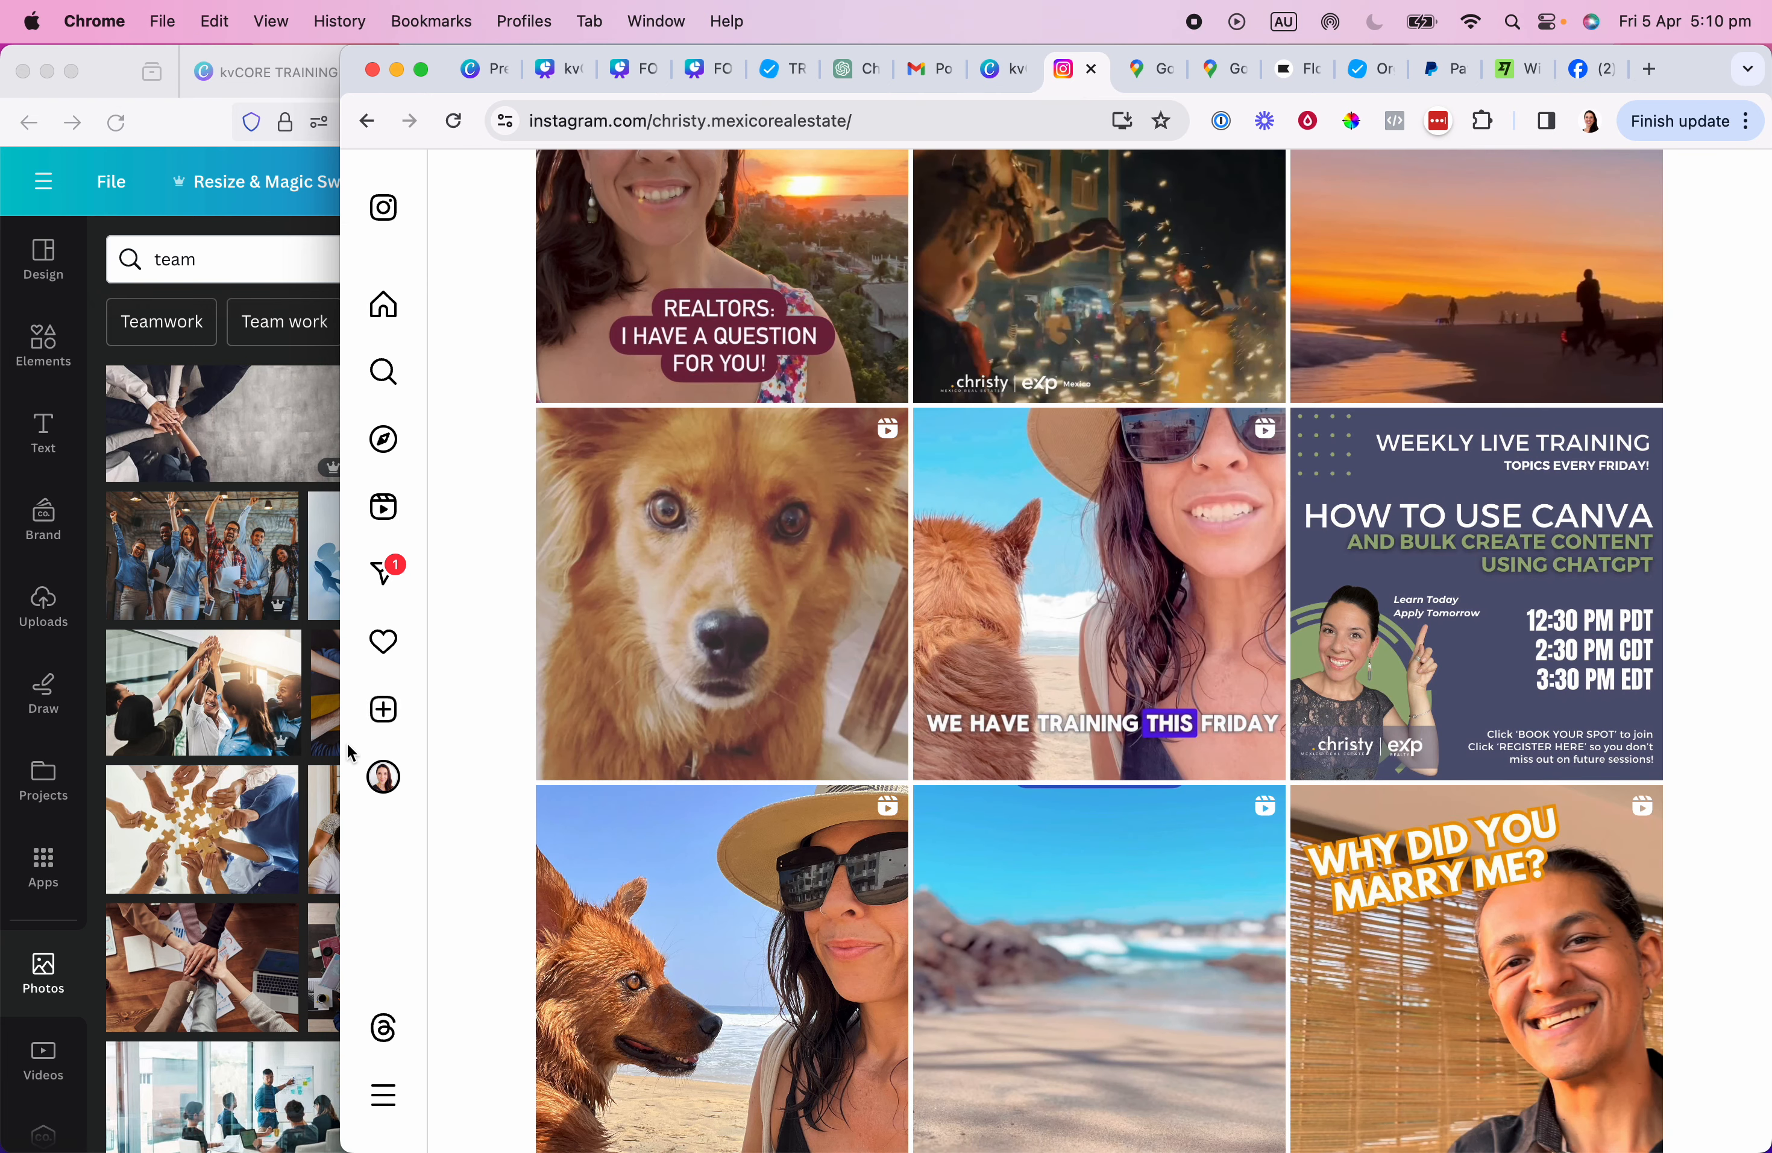
Open the agent's Instagram profile in a maximised window and select its address-bar URL to copy.
double_click(1714, 71)
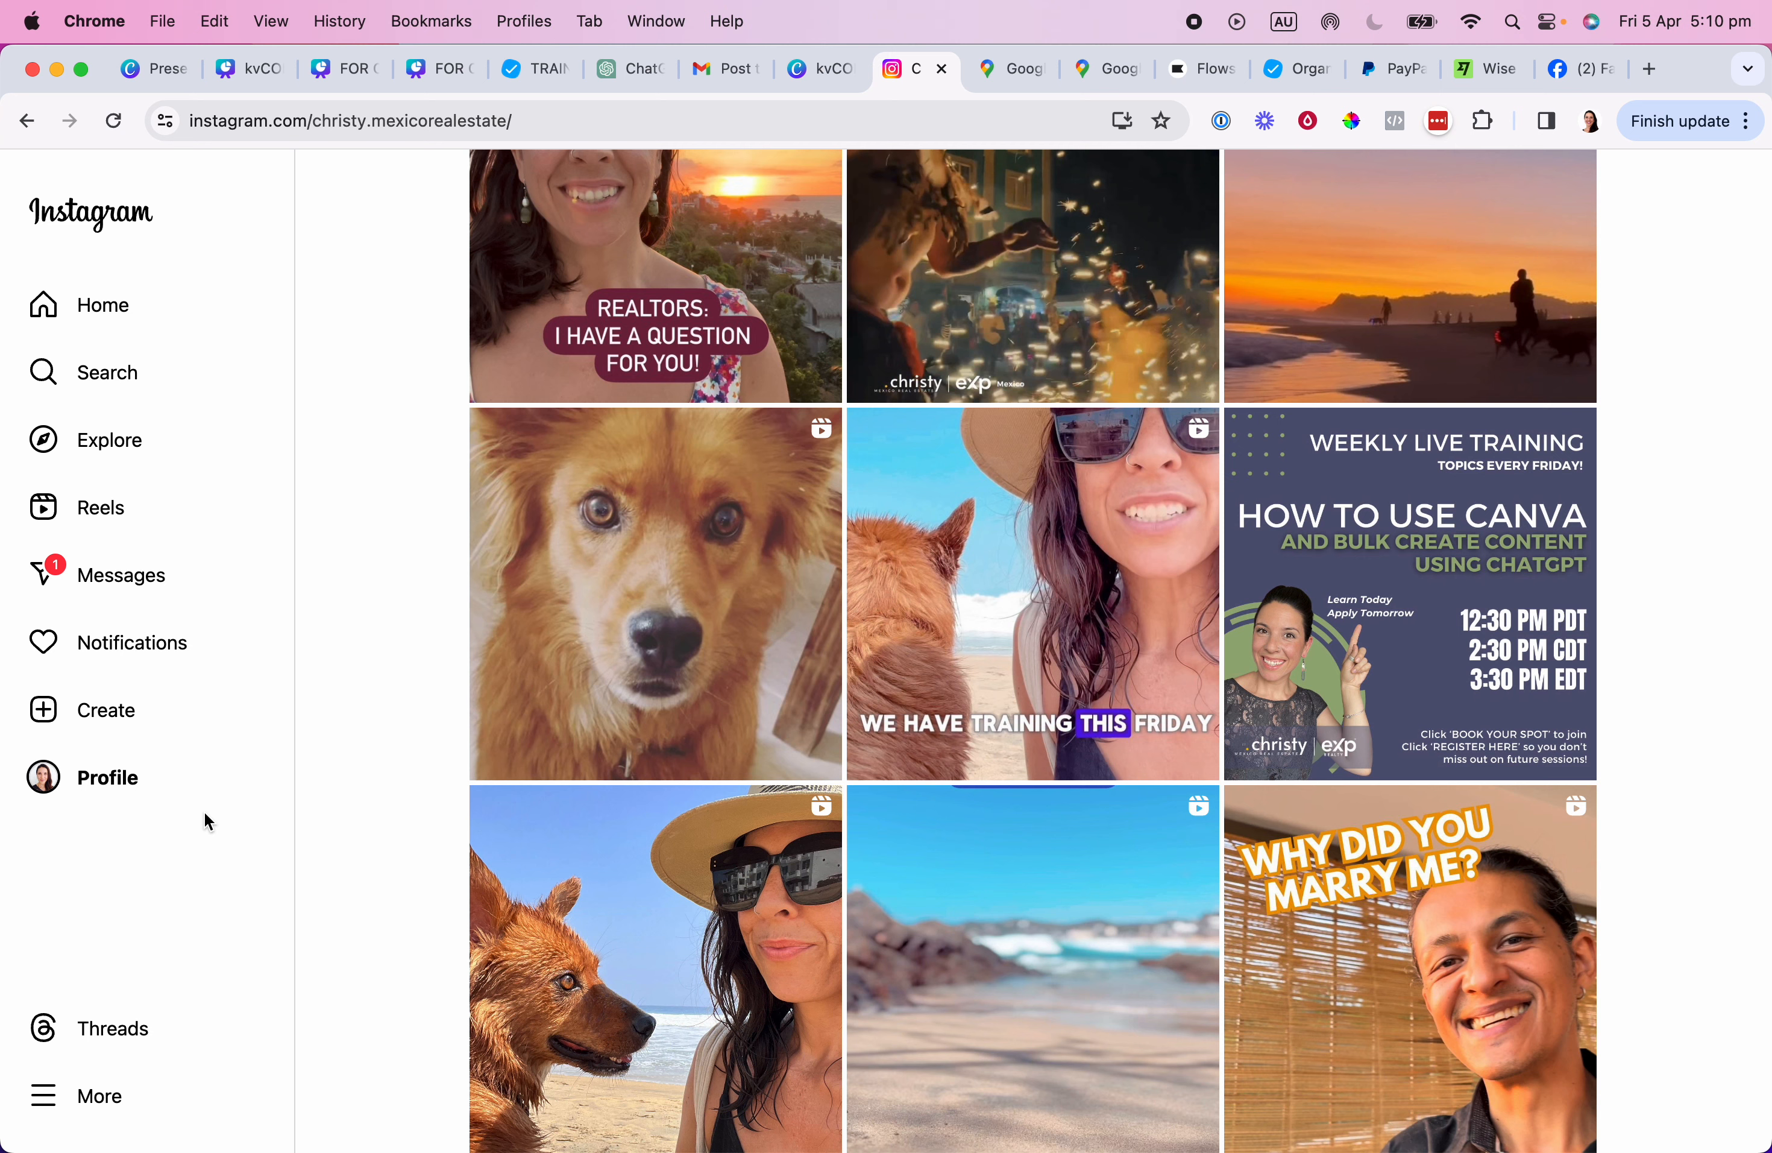
left_click(127, 781)
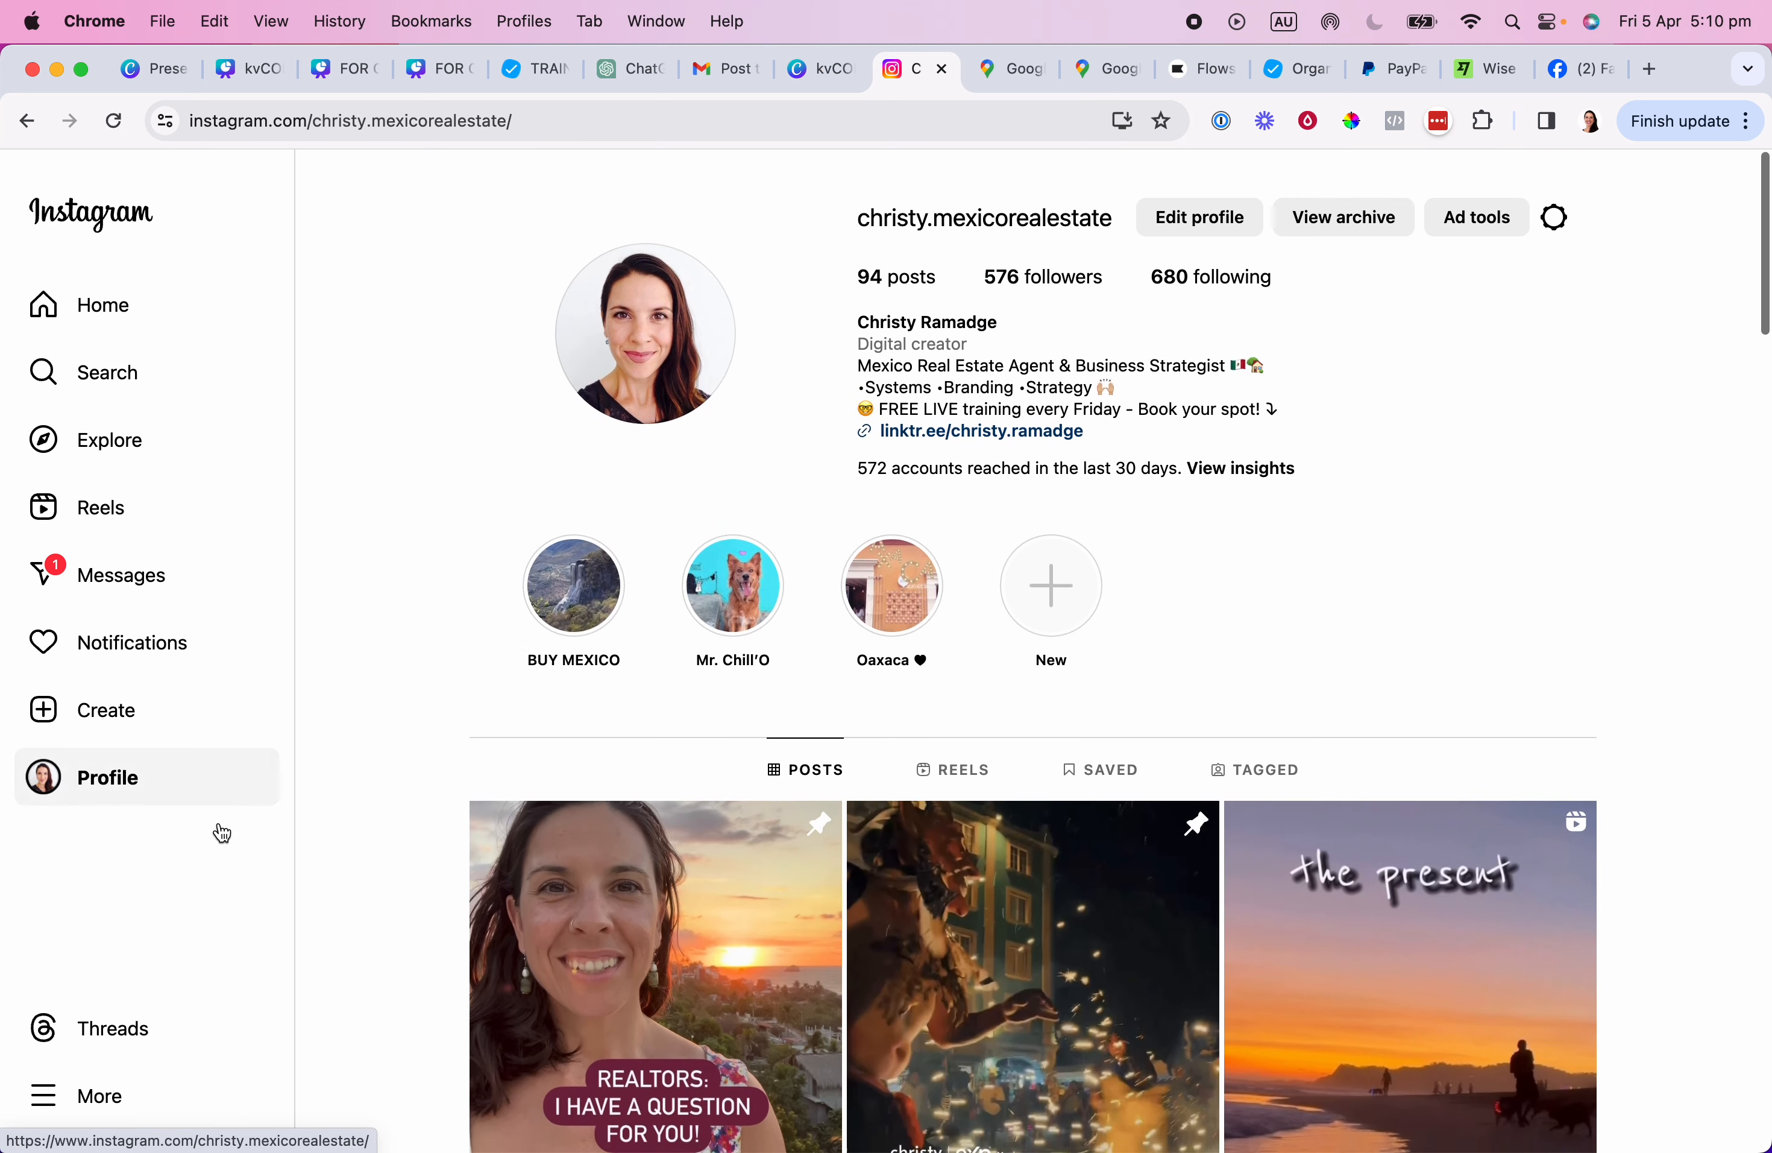
left_click(487, 109)
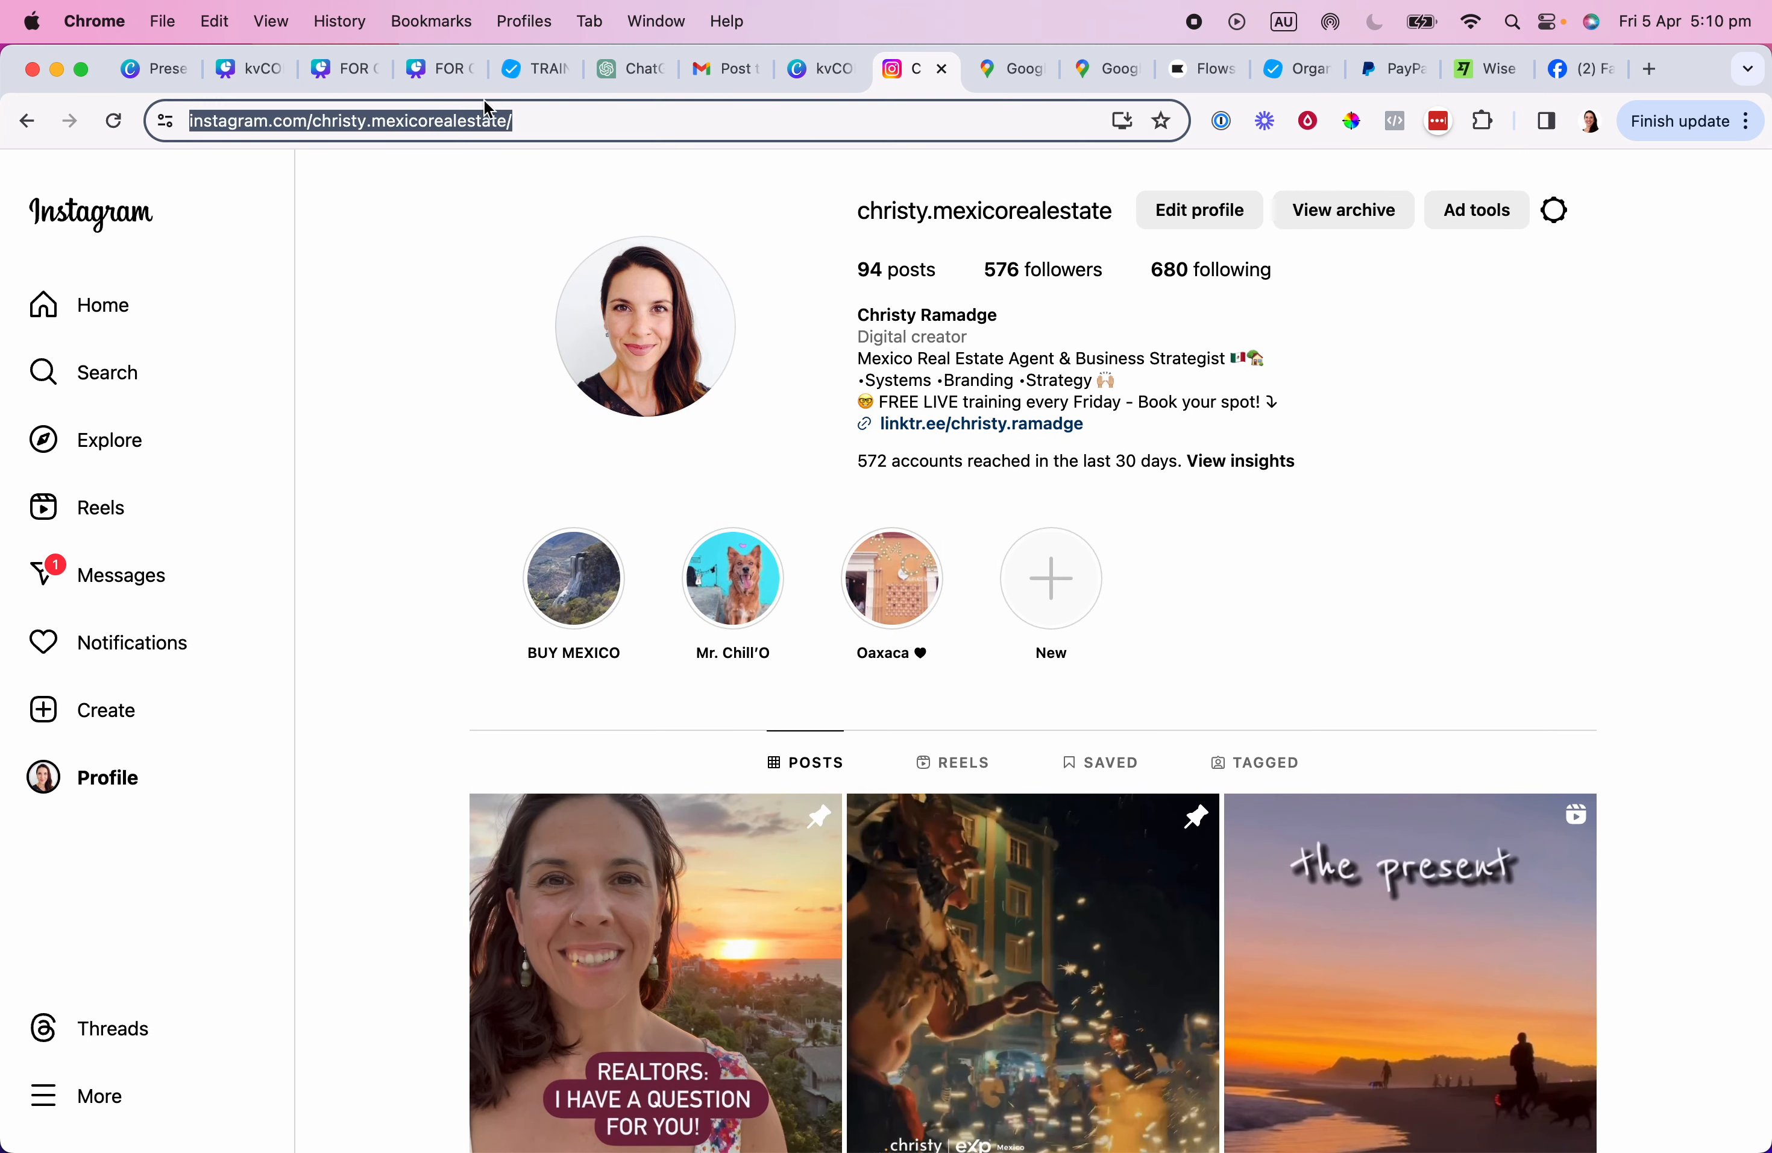
left_click(86, 304)
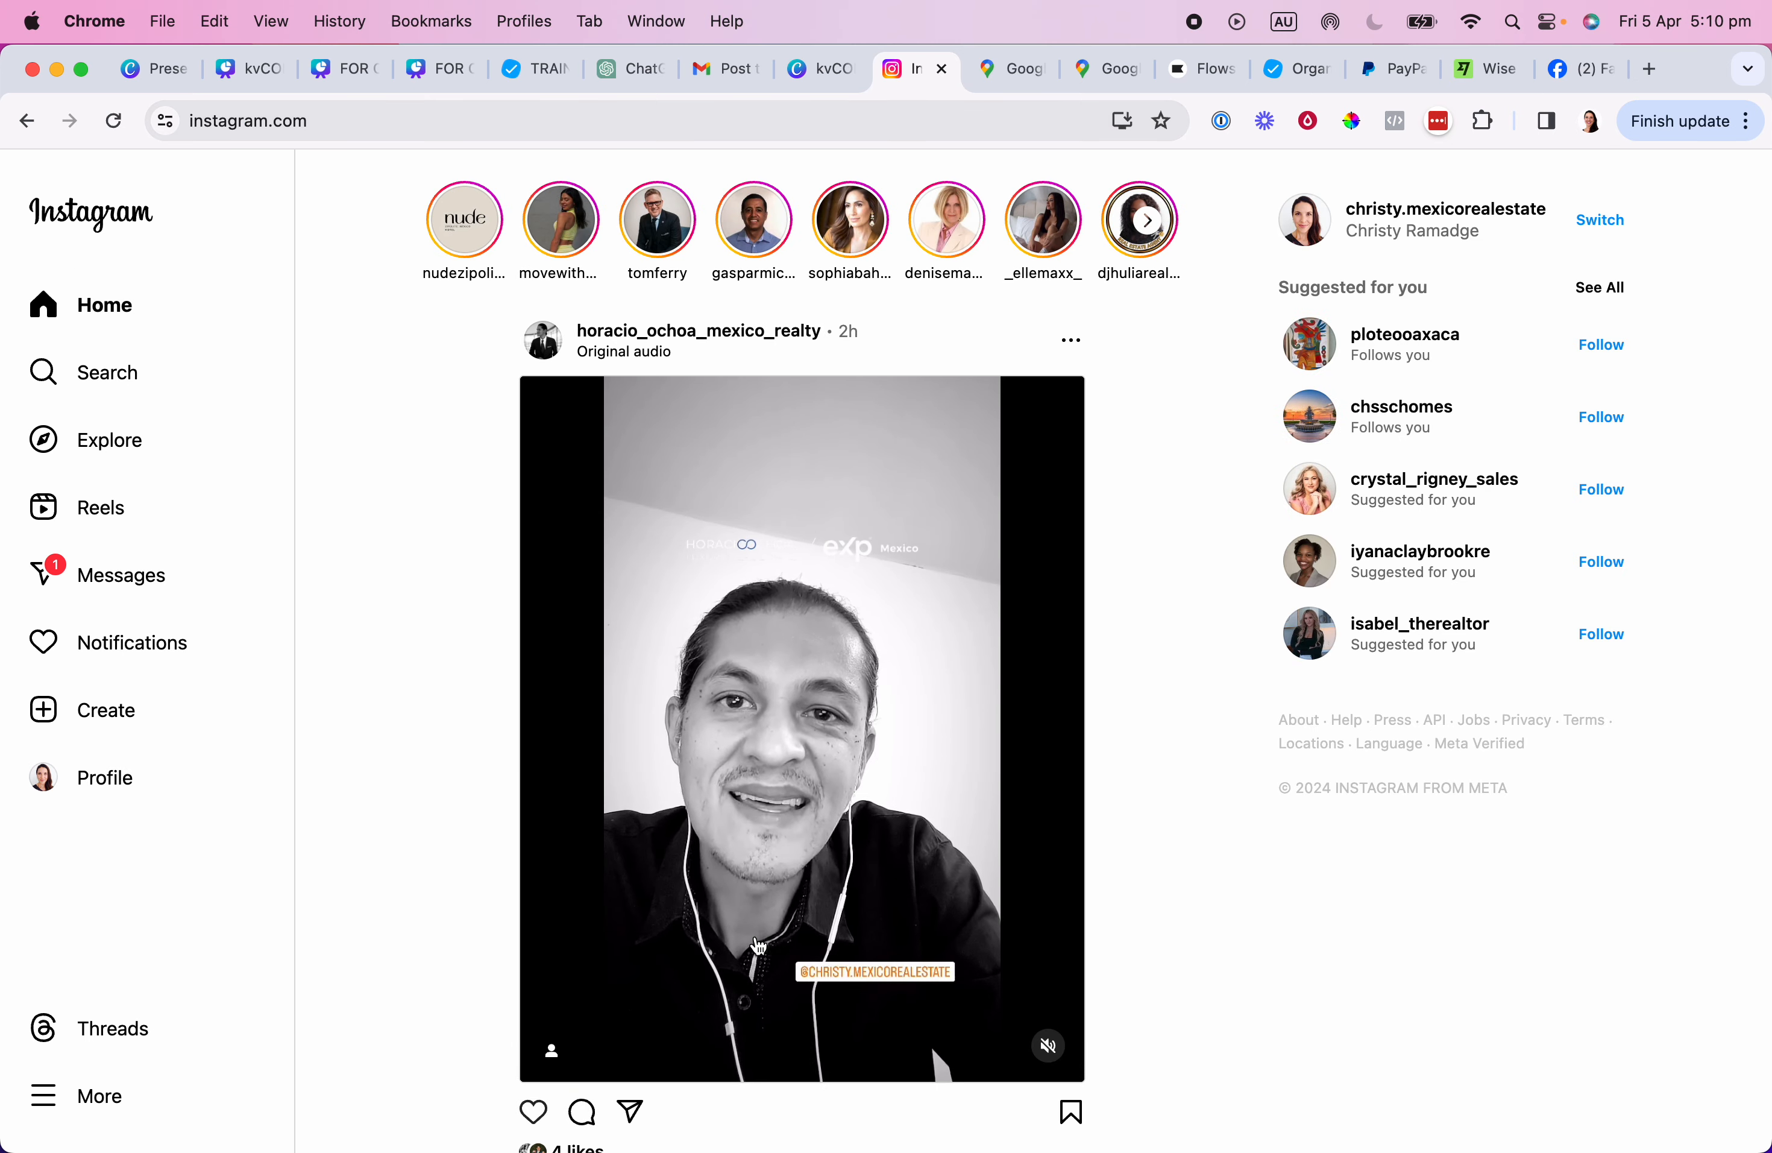
left_click(83, 778)
left_click(544, 117)
key("super+c")
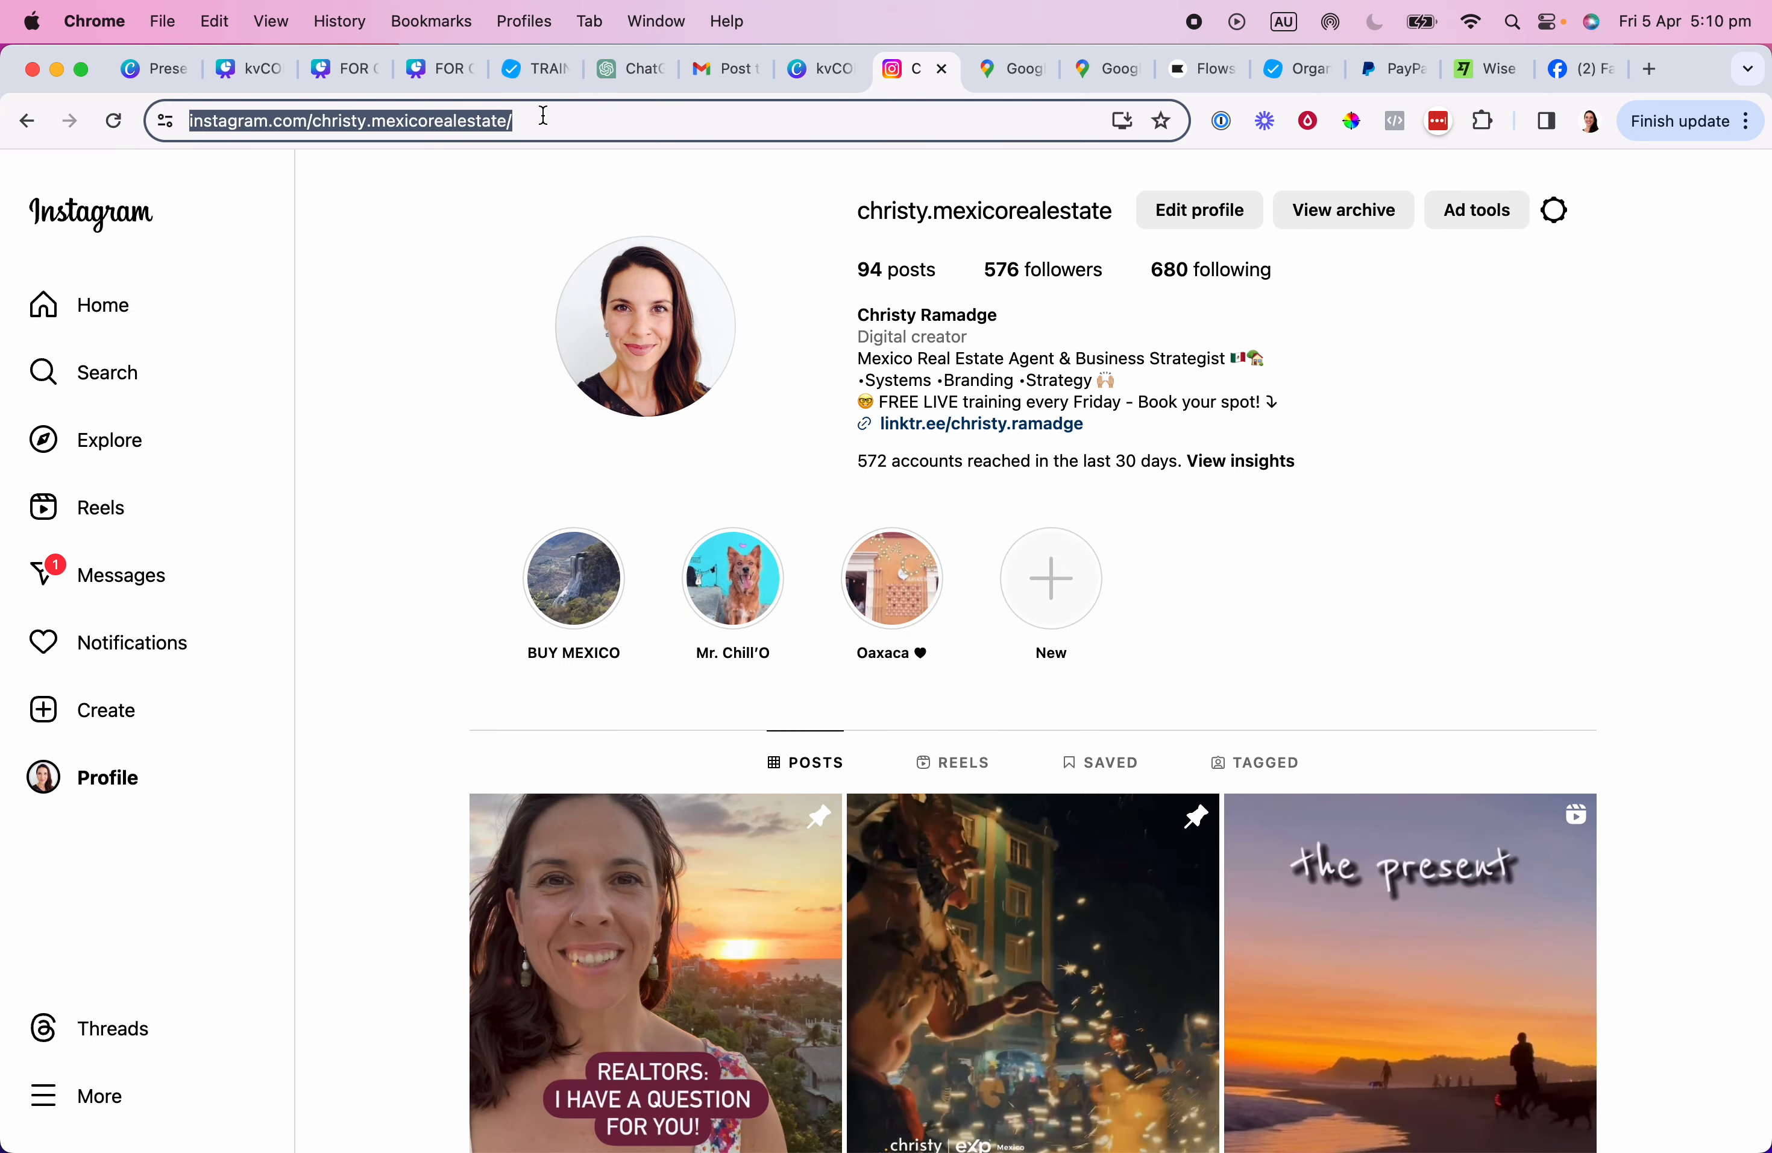
left_click_drag(166, 254, 199, 124)
Link the Instagram icon to the pasted profile URL, verify the link, then select the Google+ icon.
left_click(75, 96)
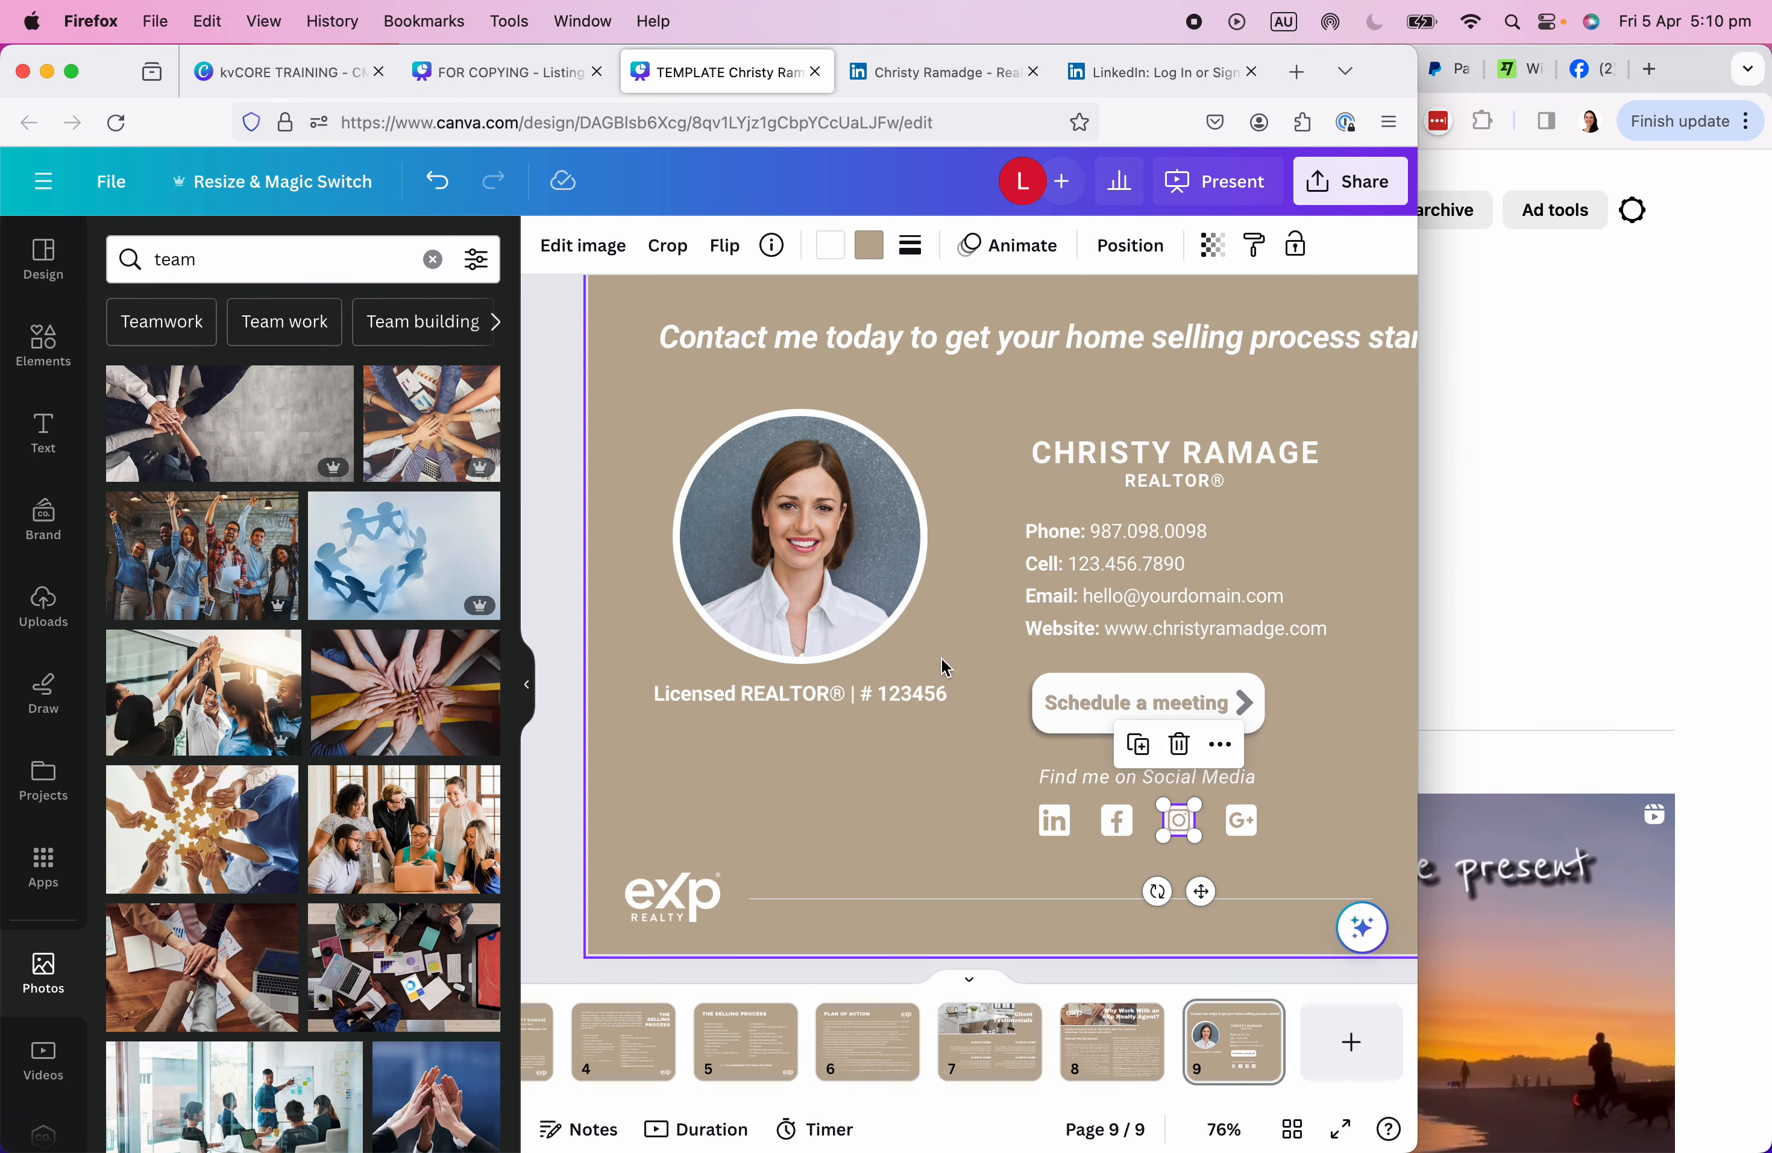
right_click(1179, 824)
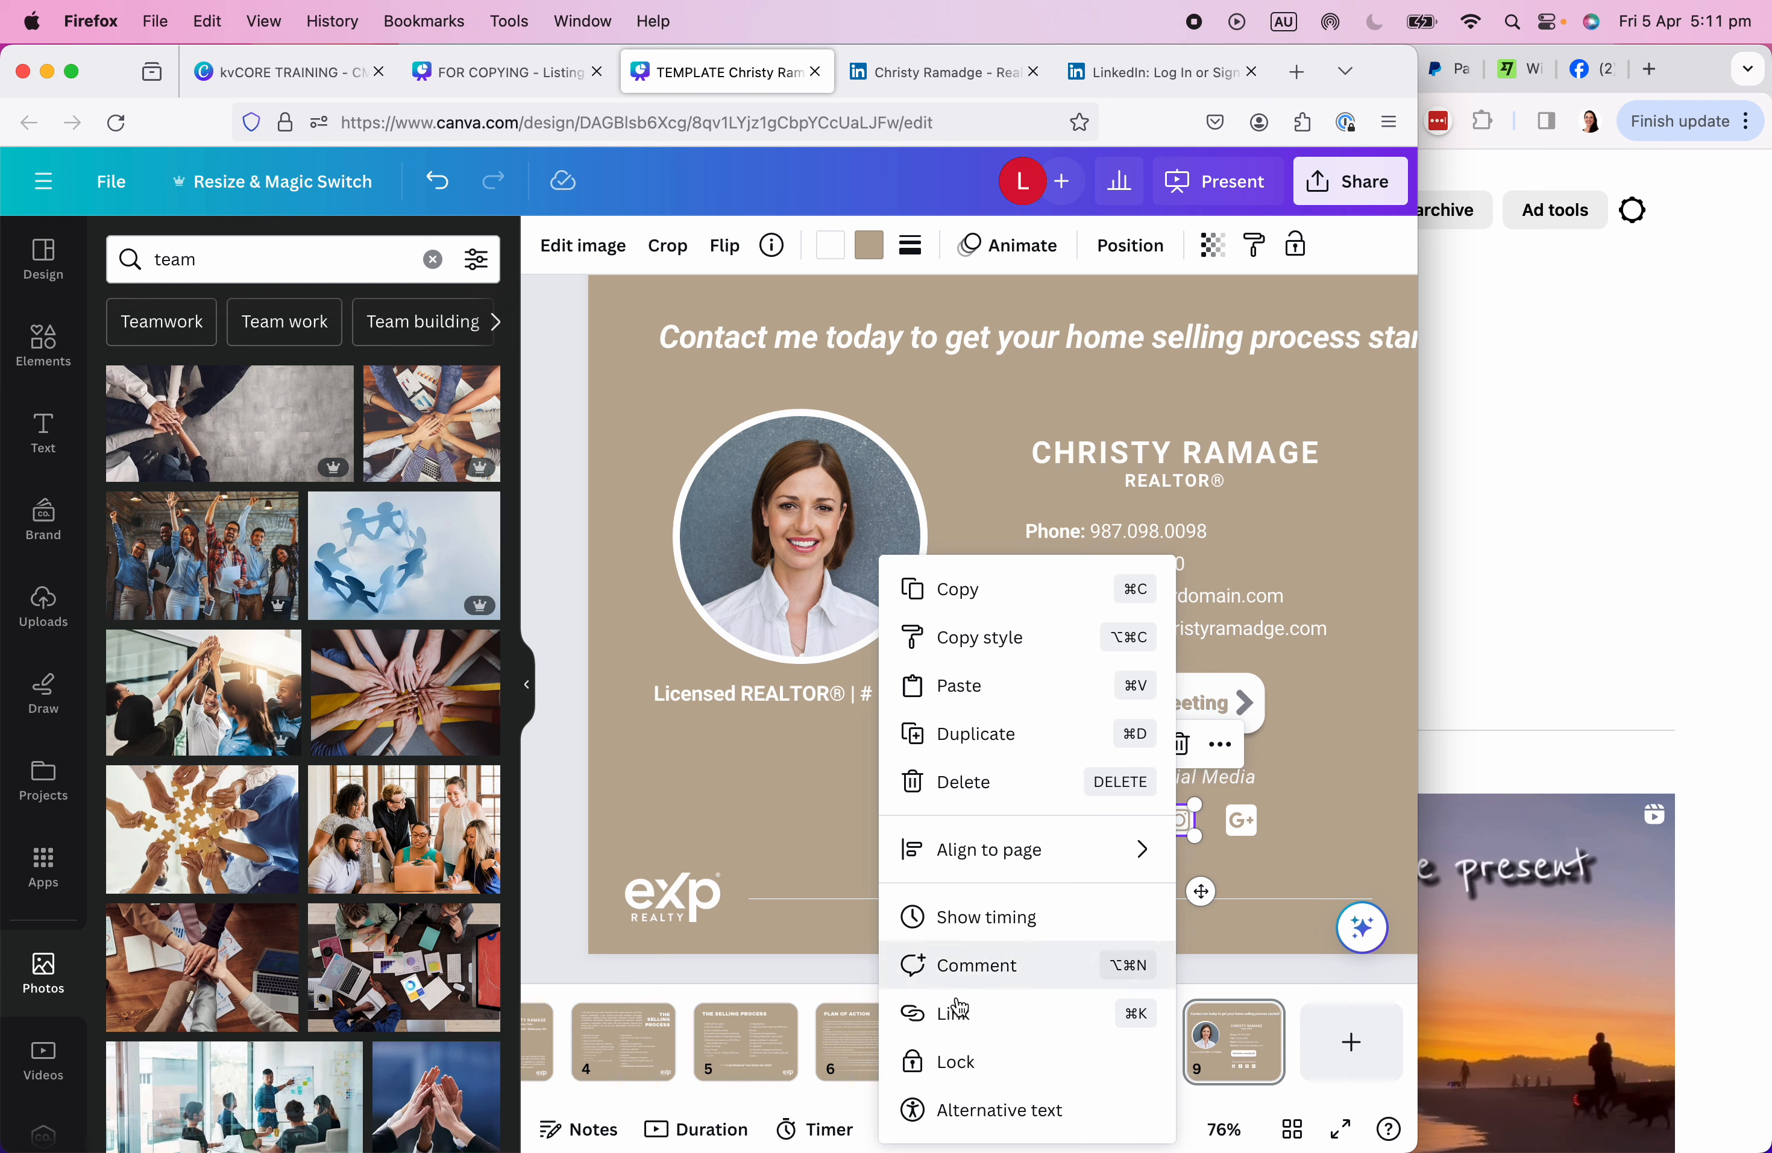
left_click(1010, 1007)
key("super+v")
left_click(1108, 1046)
left_click(1103, 1018)
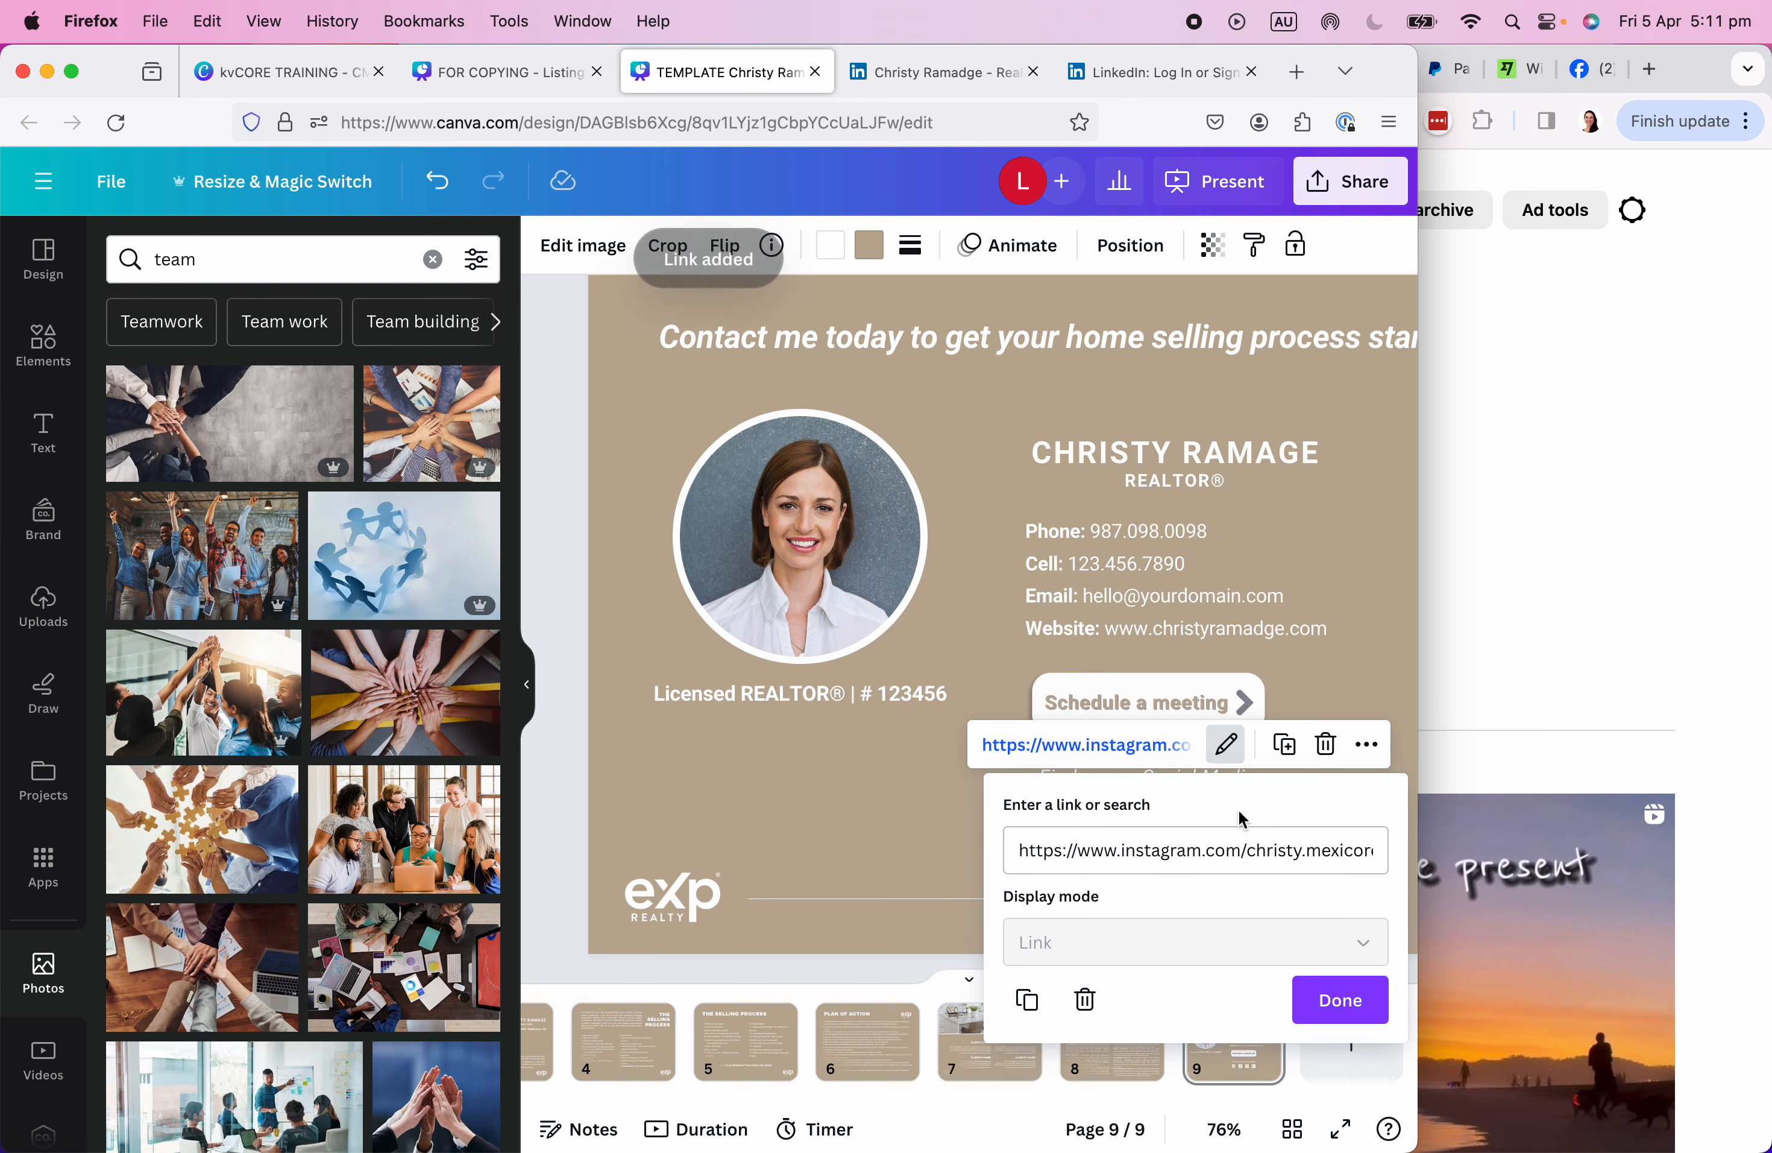
left_click(1342, 1003)
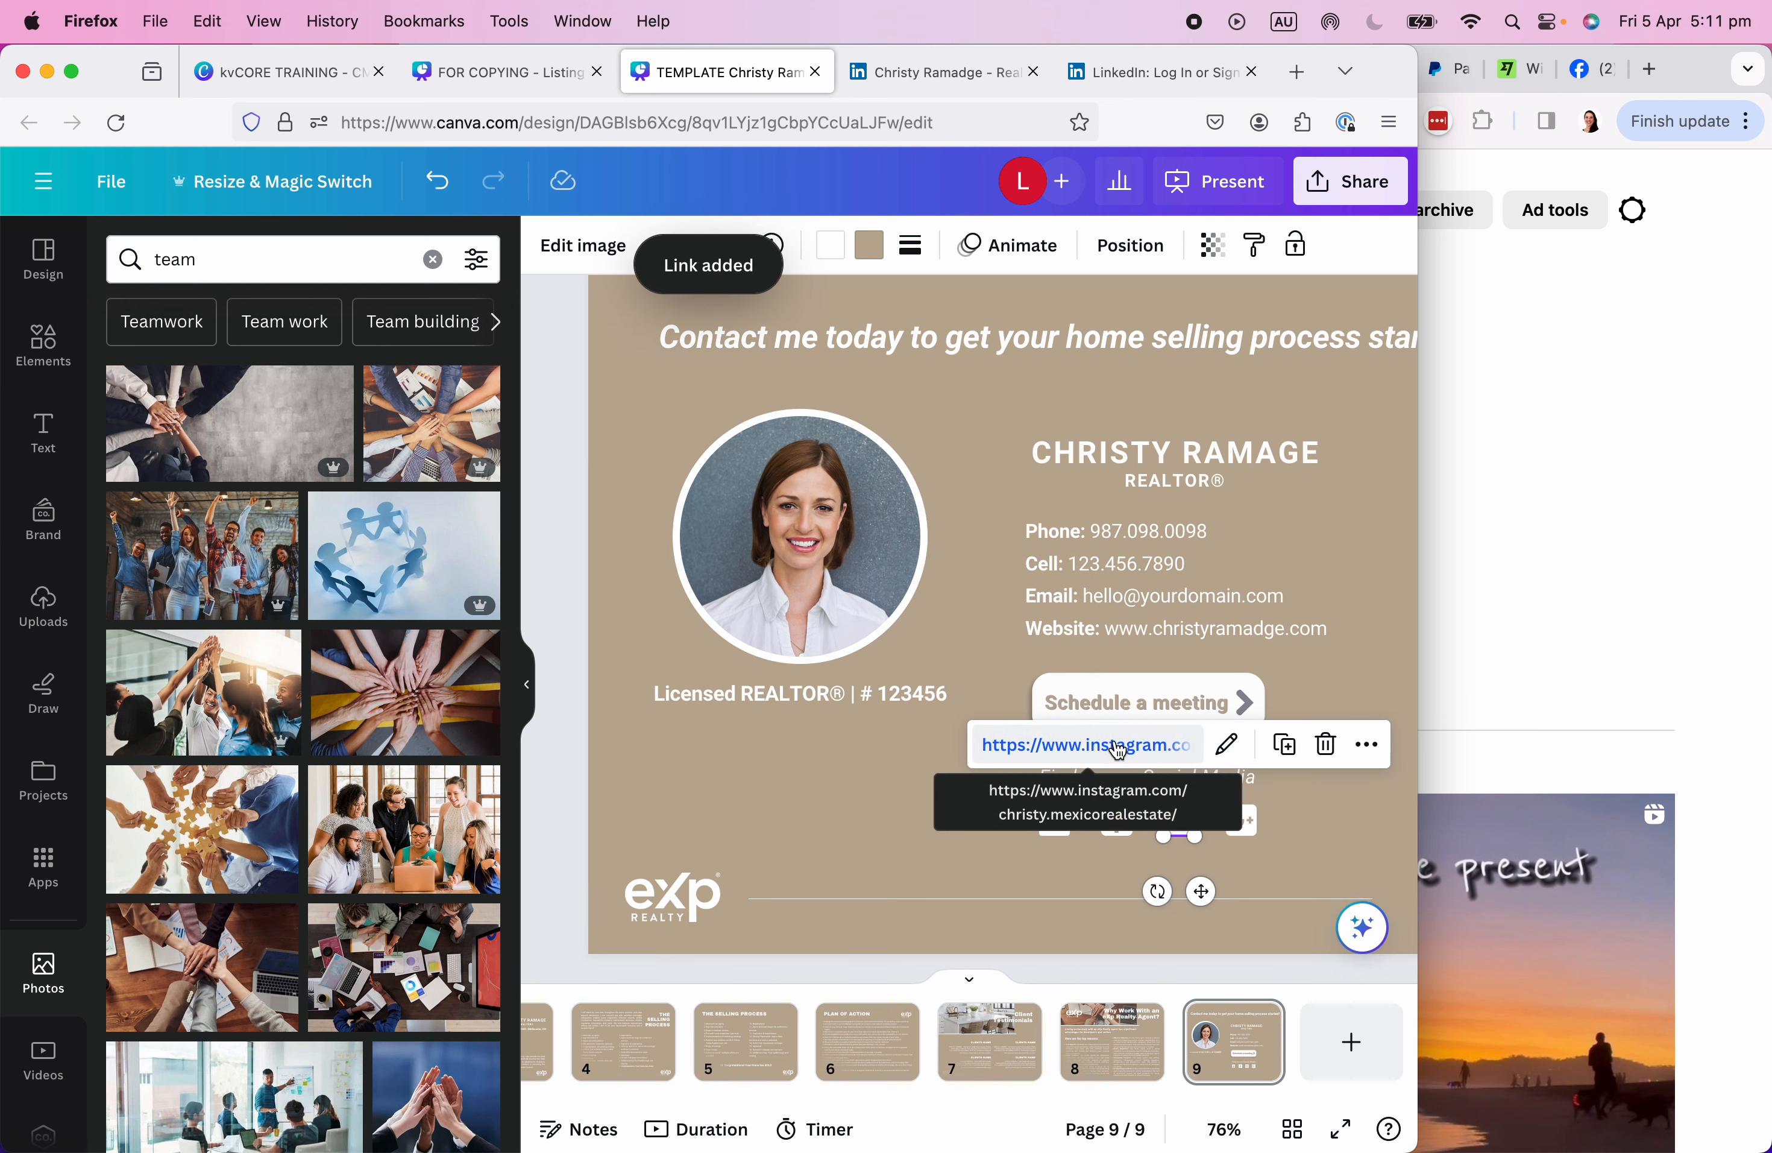
left_click(1227, 832)
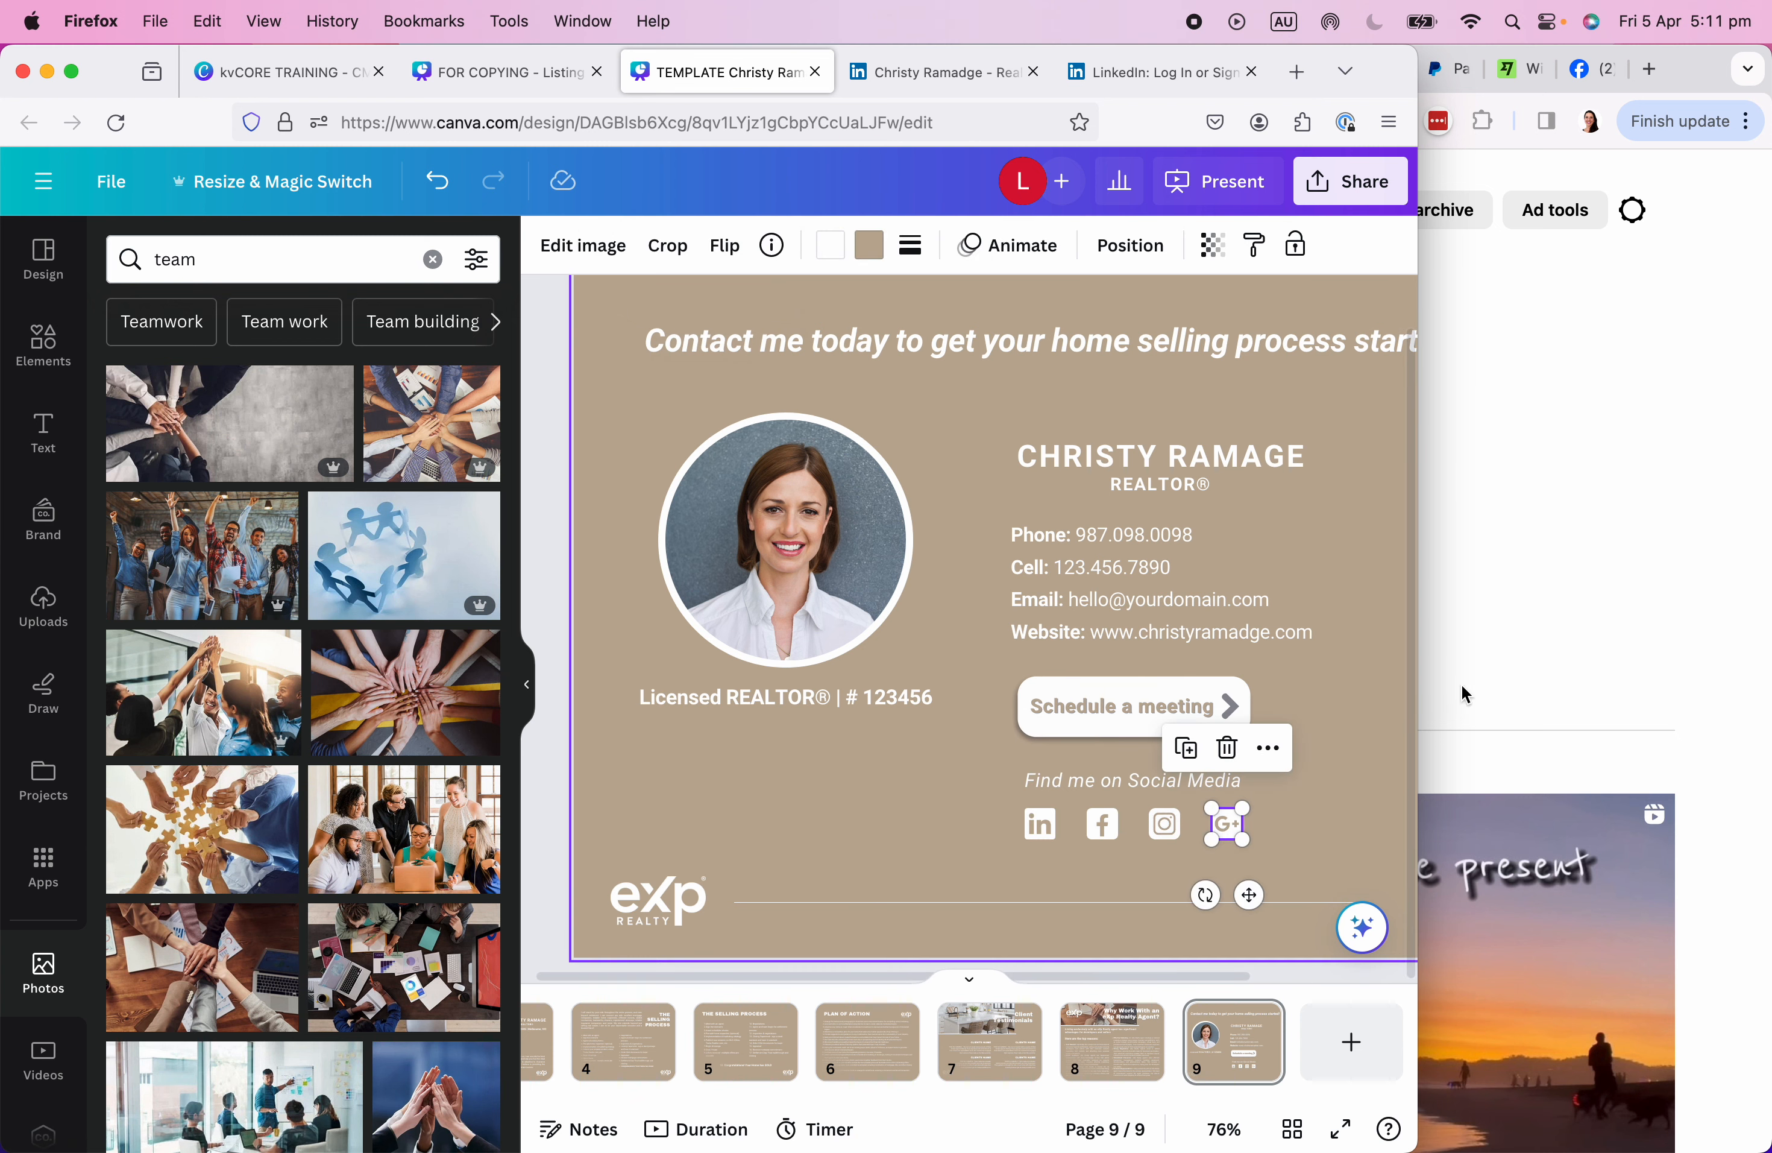
left_click(1604, 601)
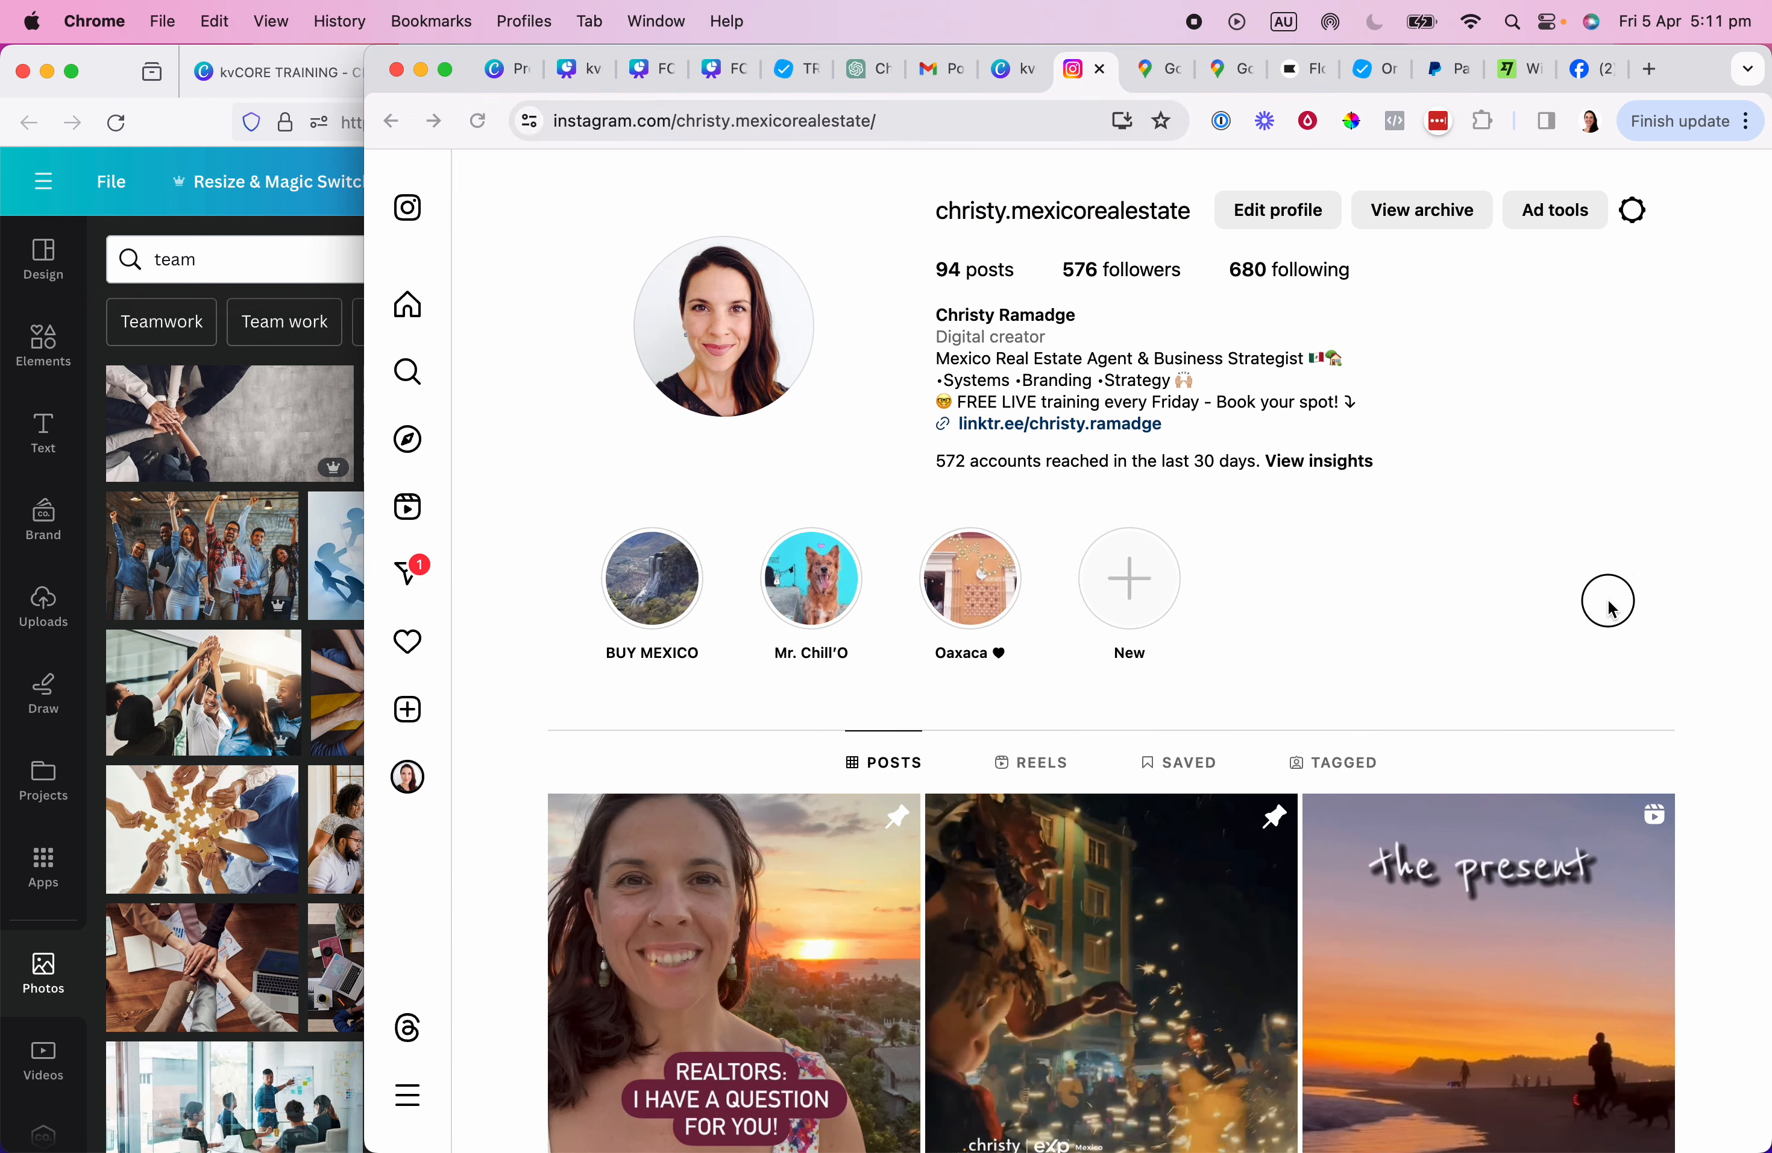
In a new tab, check which Google account is signed in via the apps and account panels.
left_click(1650, 68)
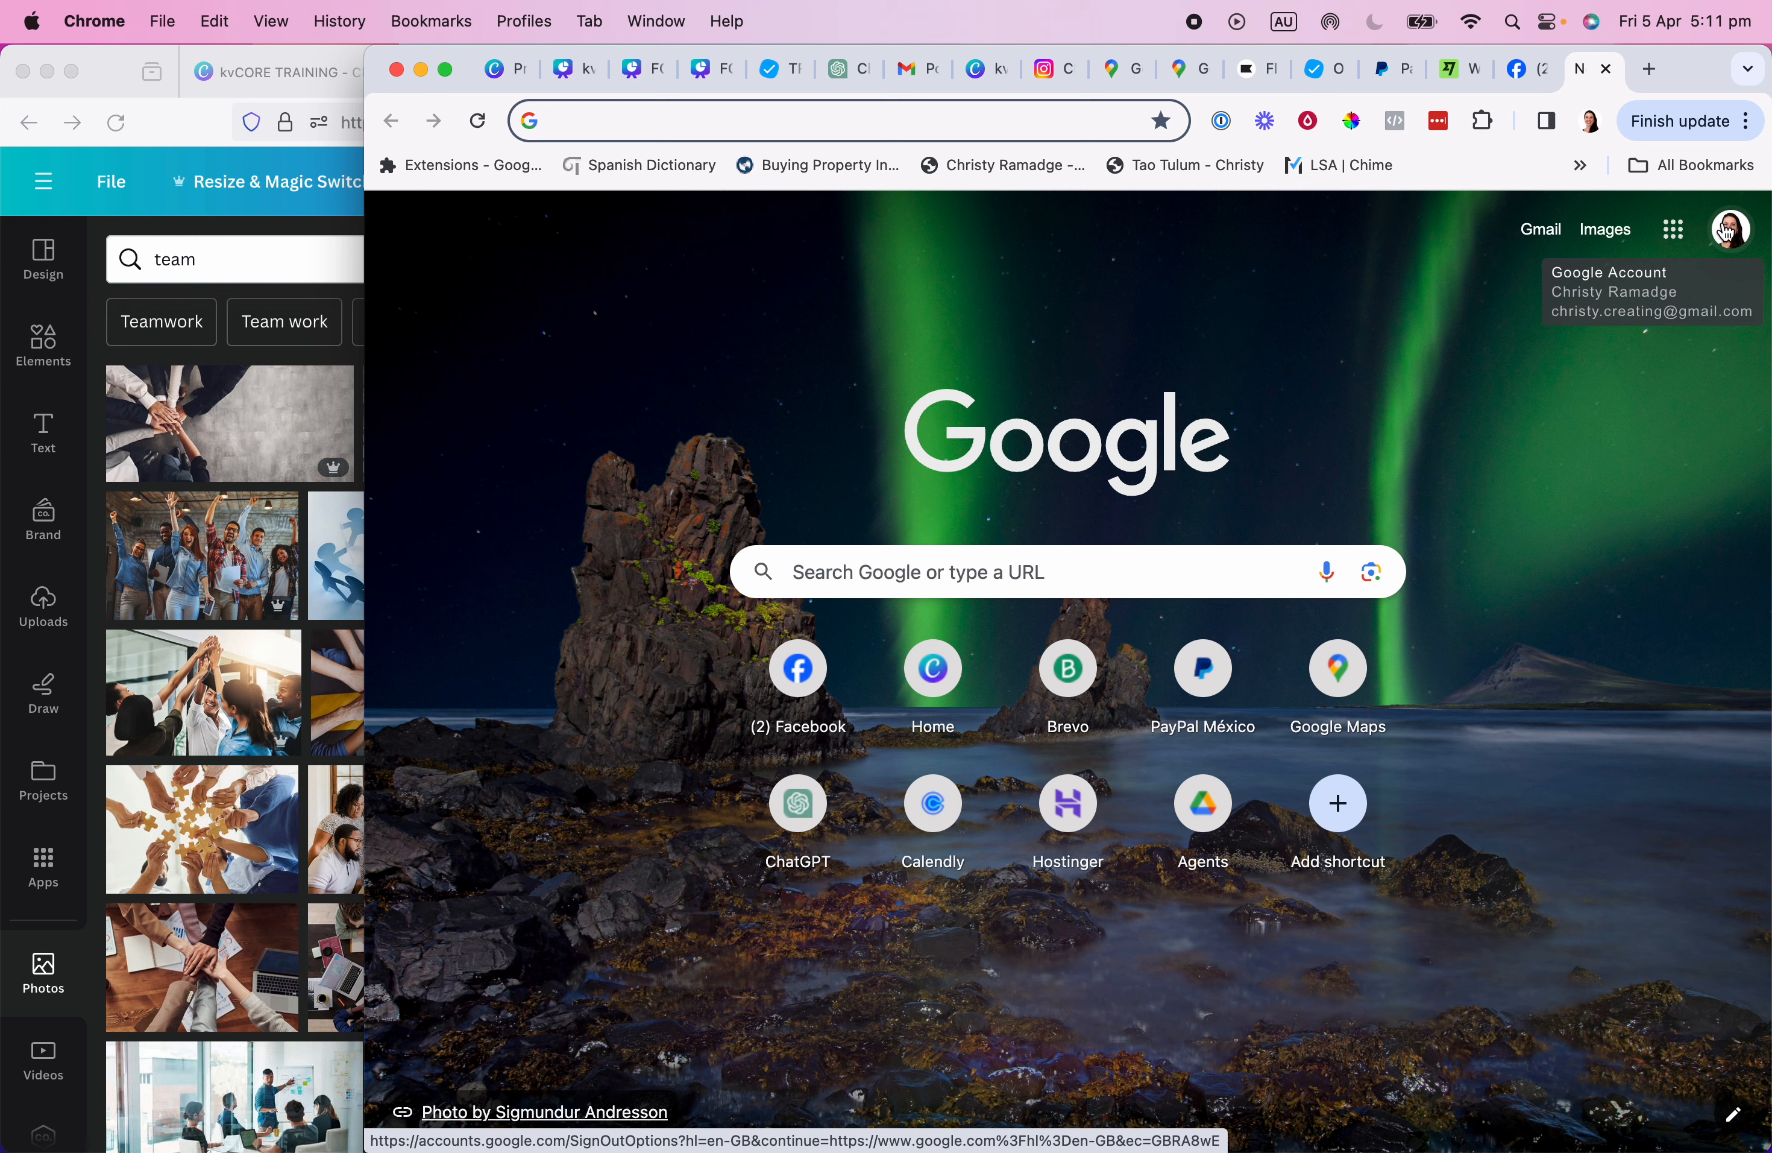
left_click(1673, 243)
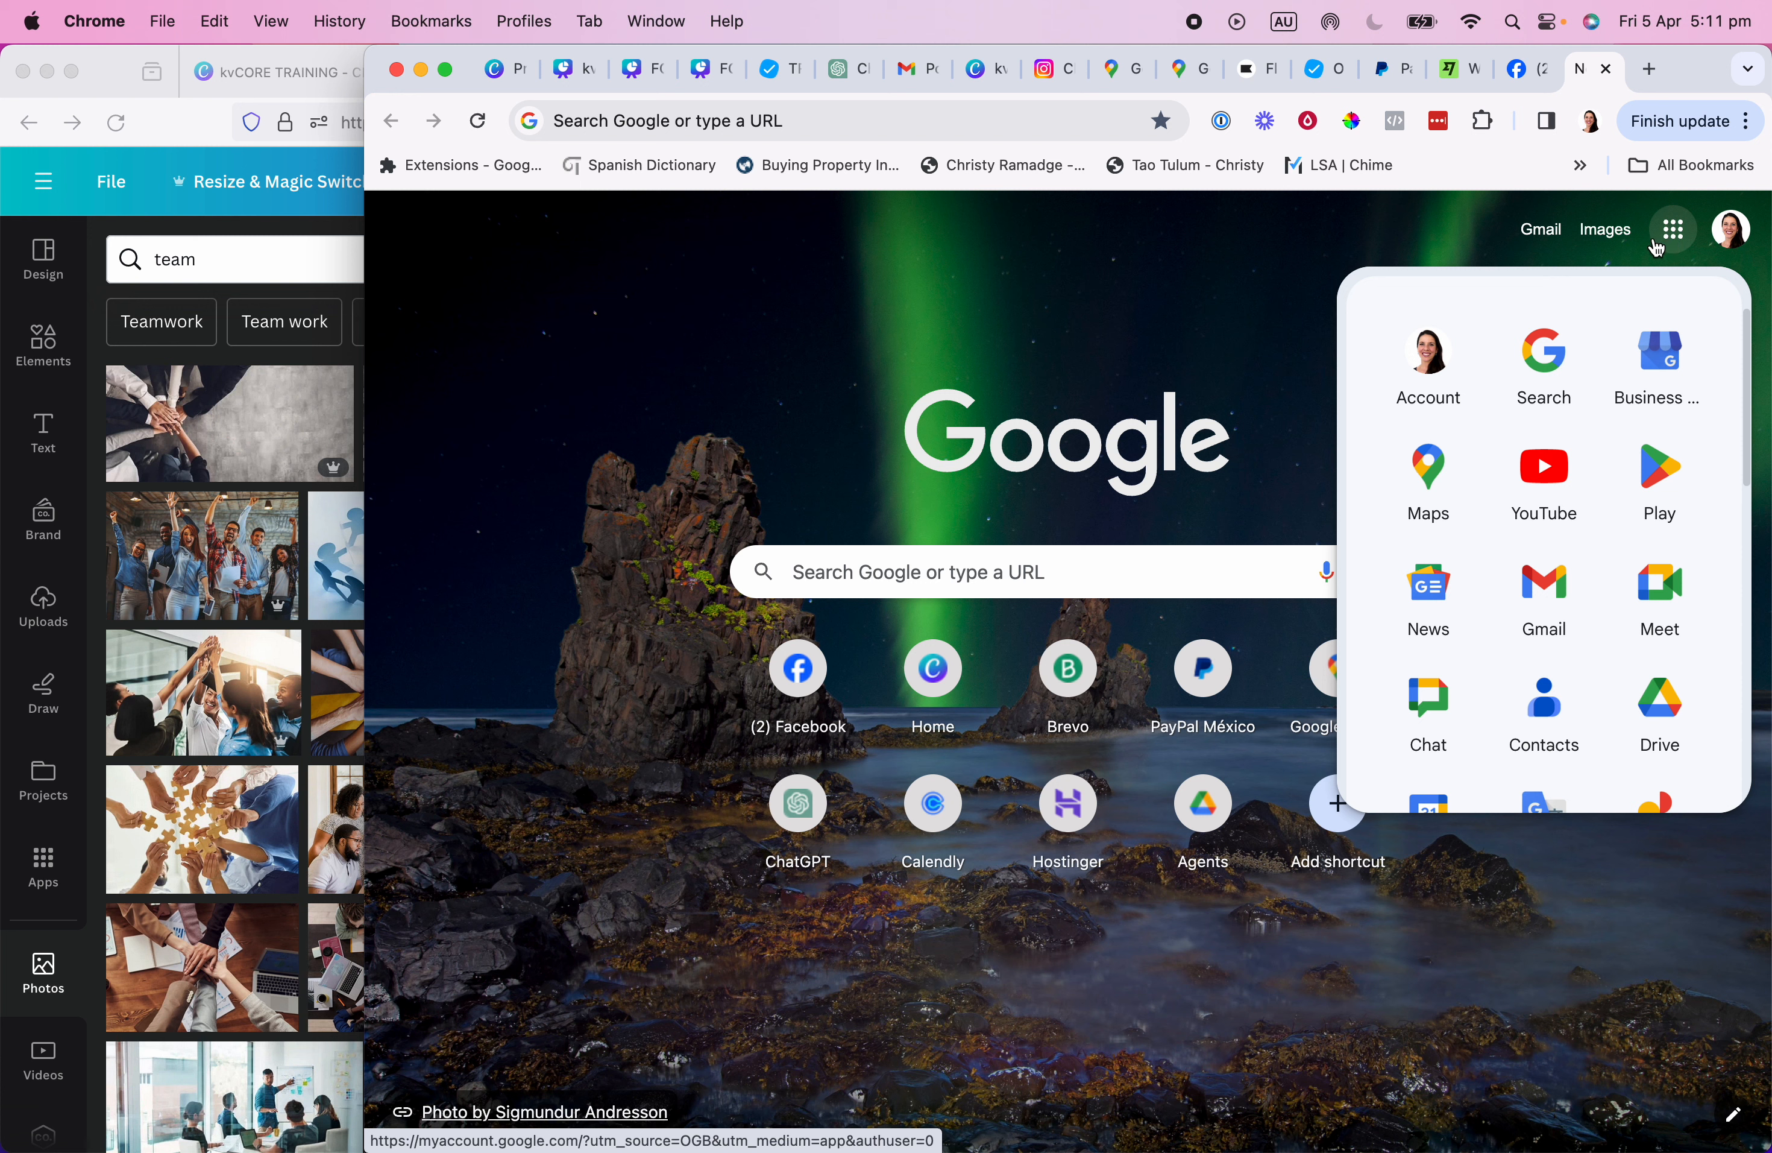
left_click(1729, 240)
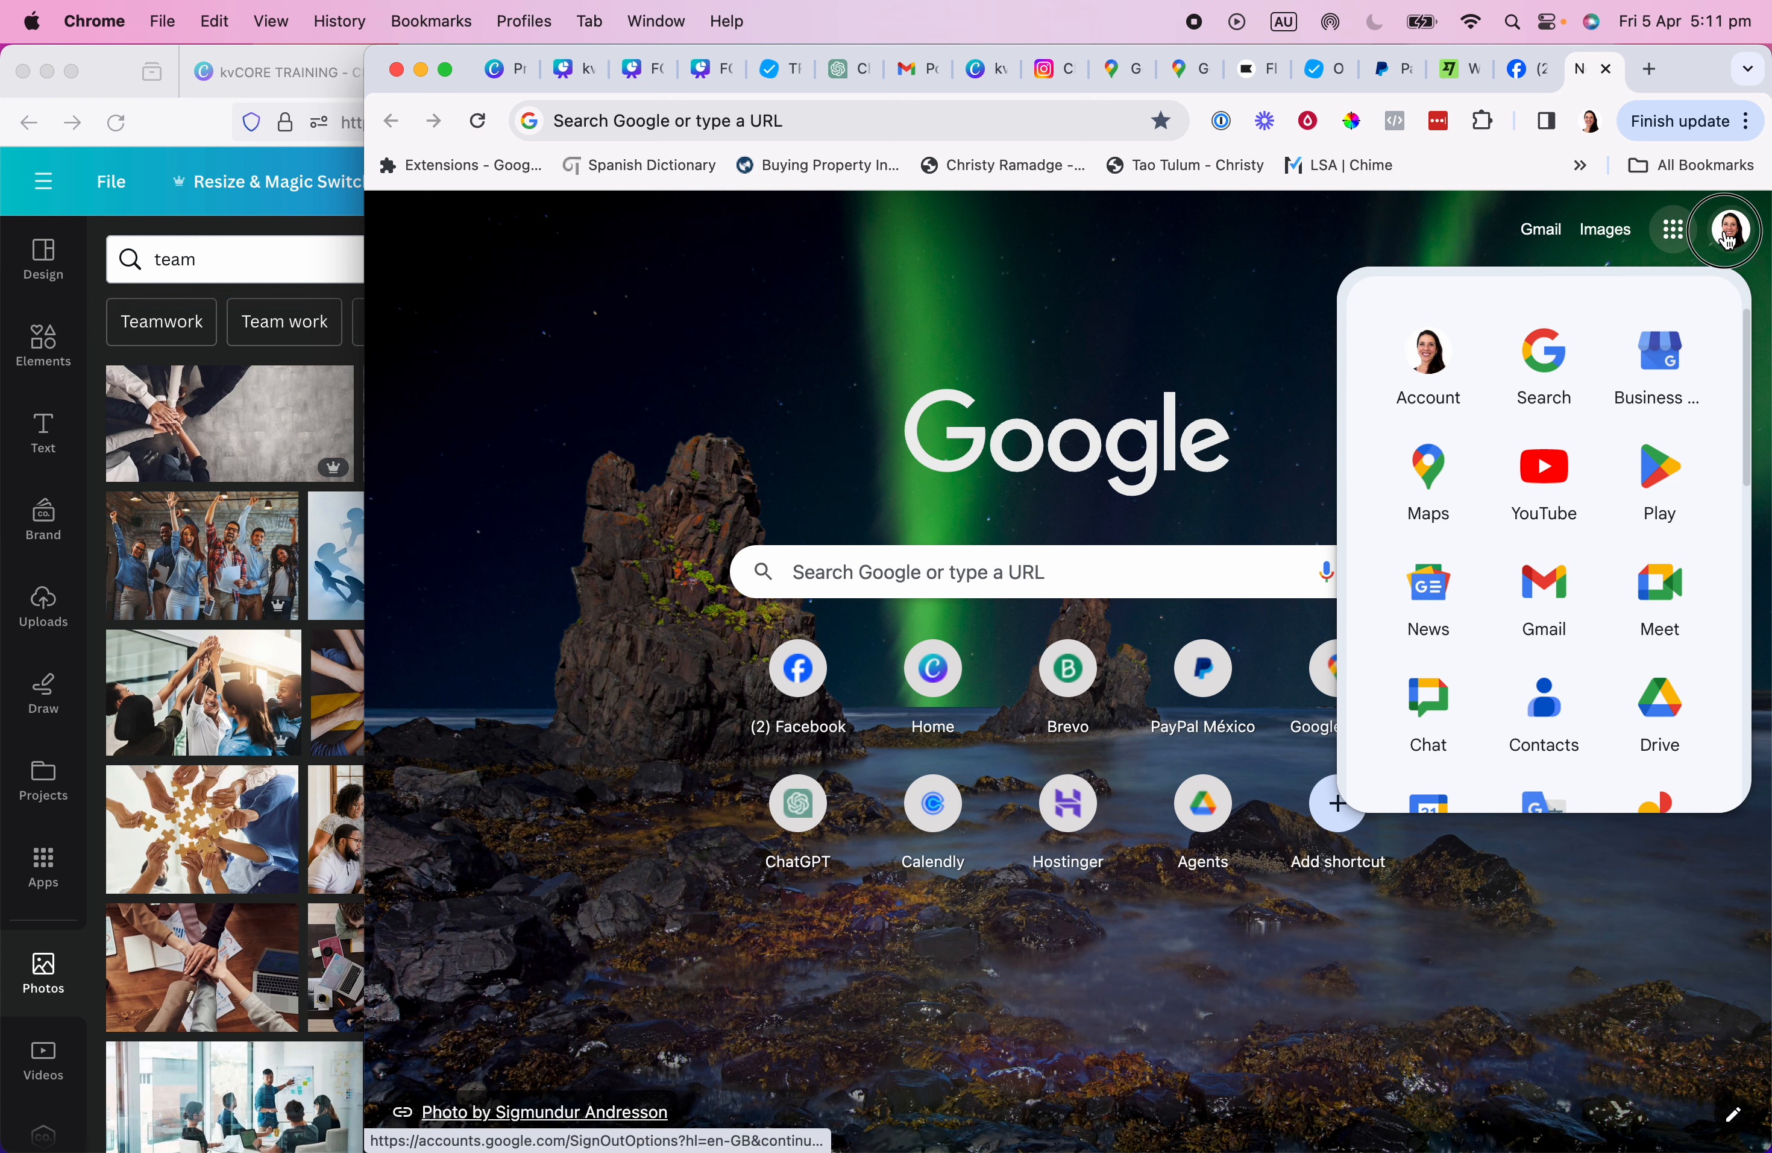
left_click_drag(1376, 307, 1631, 316)
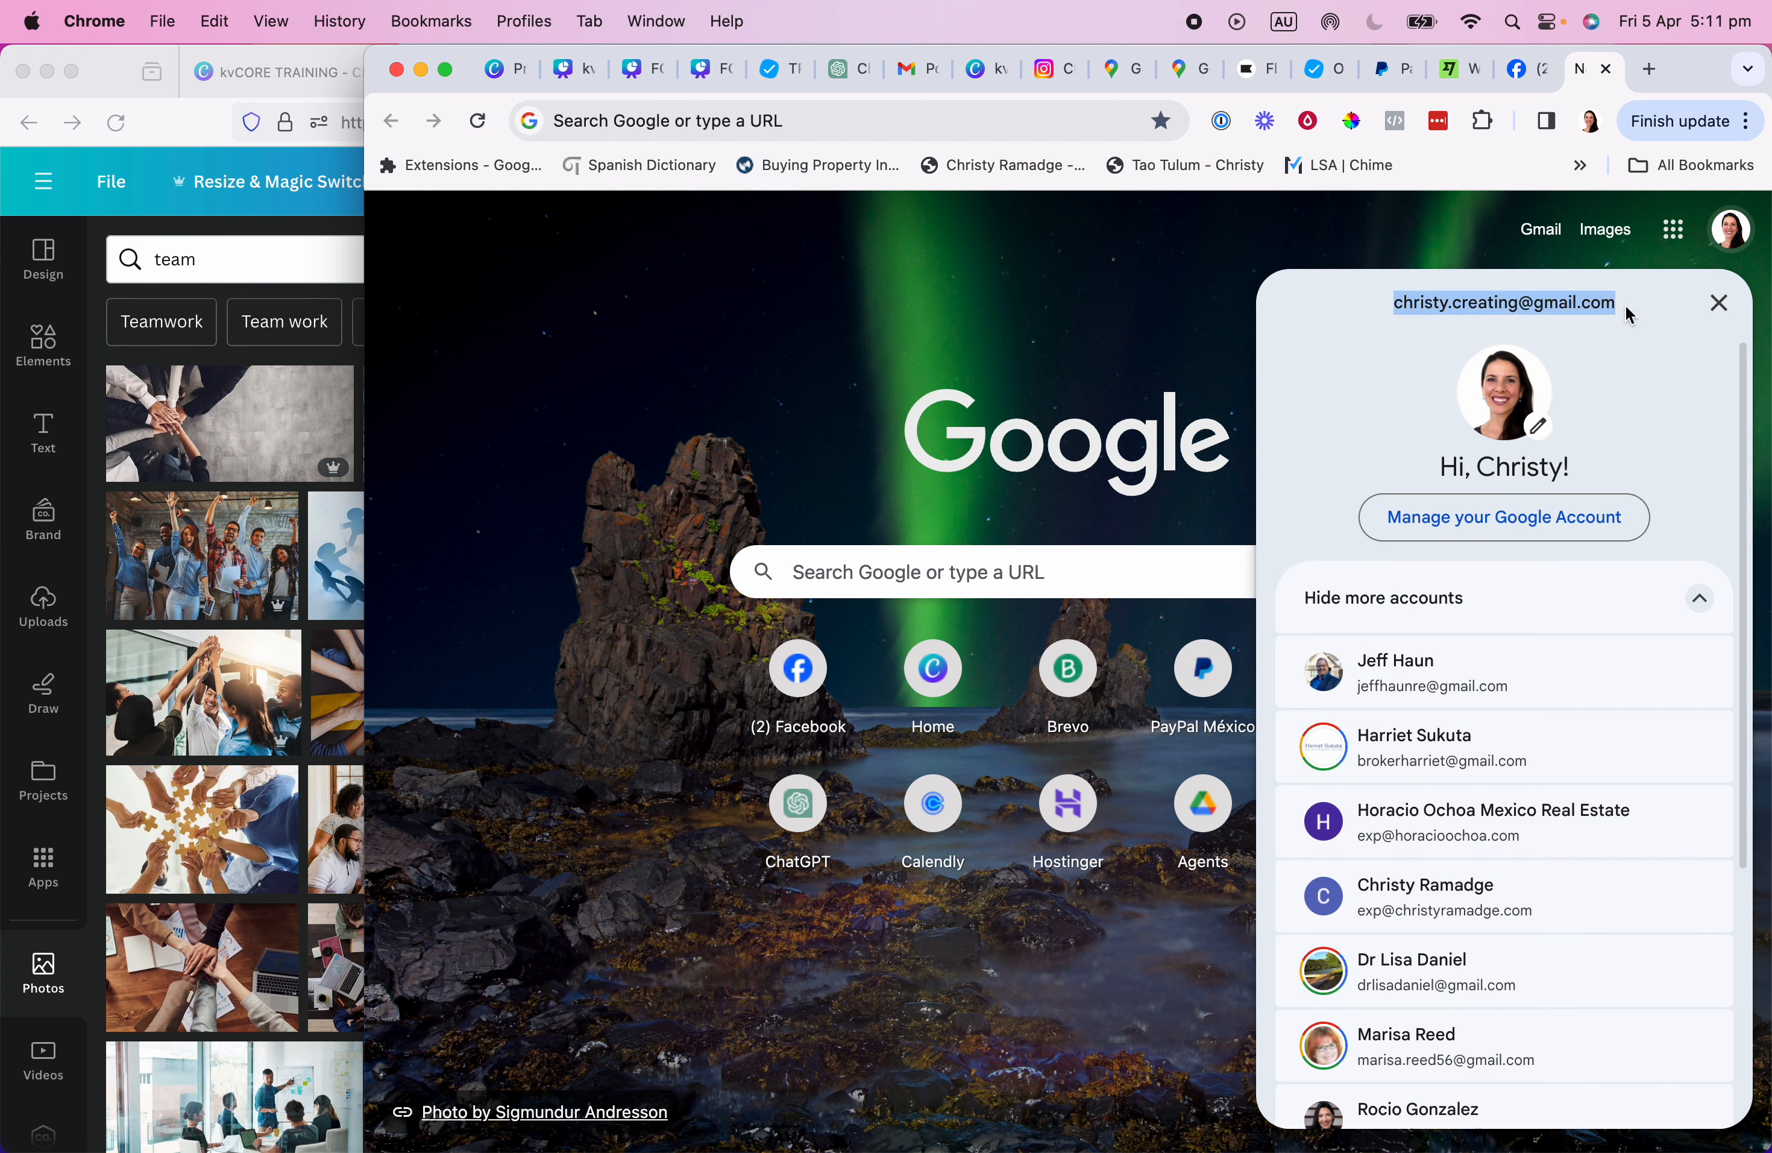
left_click(1448, 238)
left_click(1673, 229)
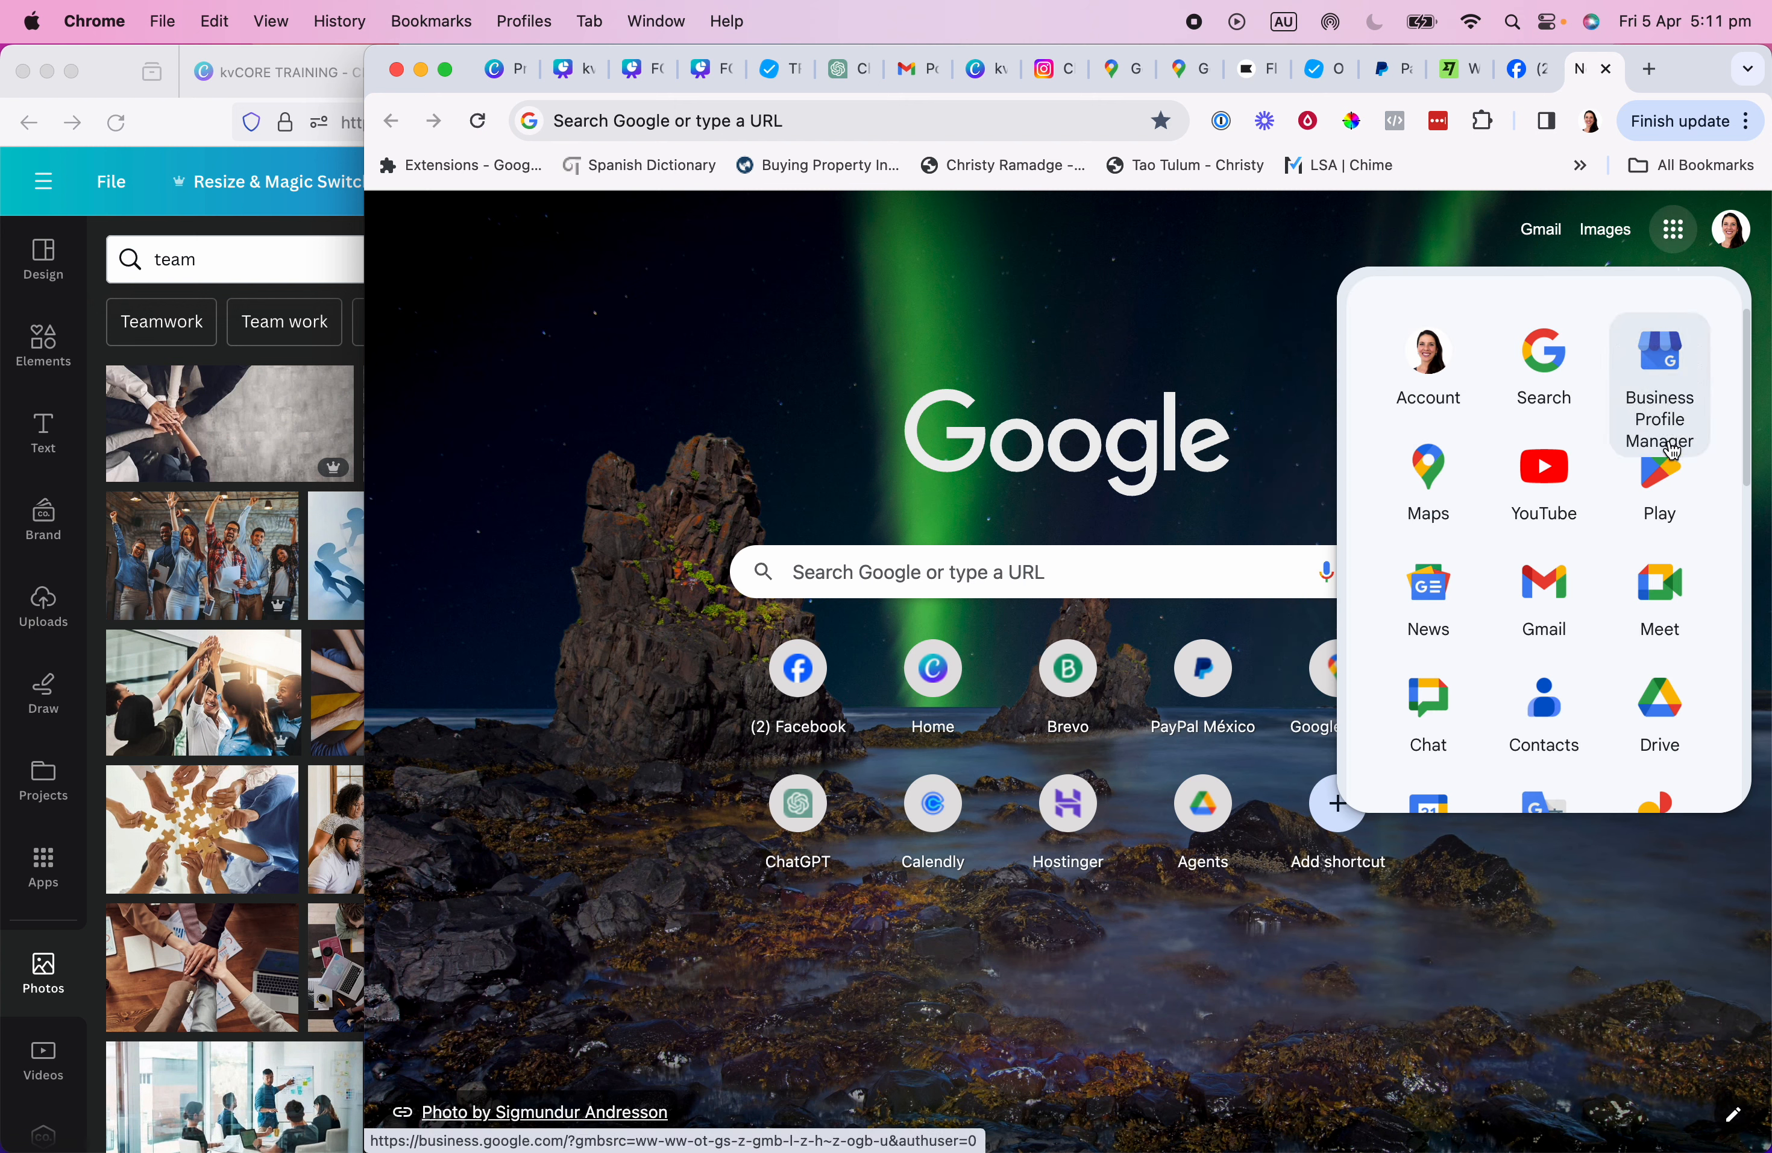
Open Business Profile Manager and copy the review link from Get more reviews.
left_click(1665, 358)
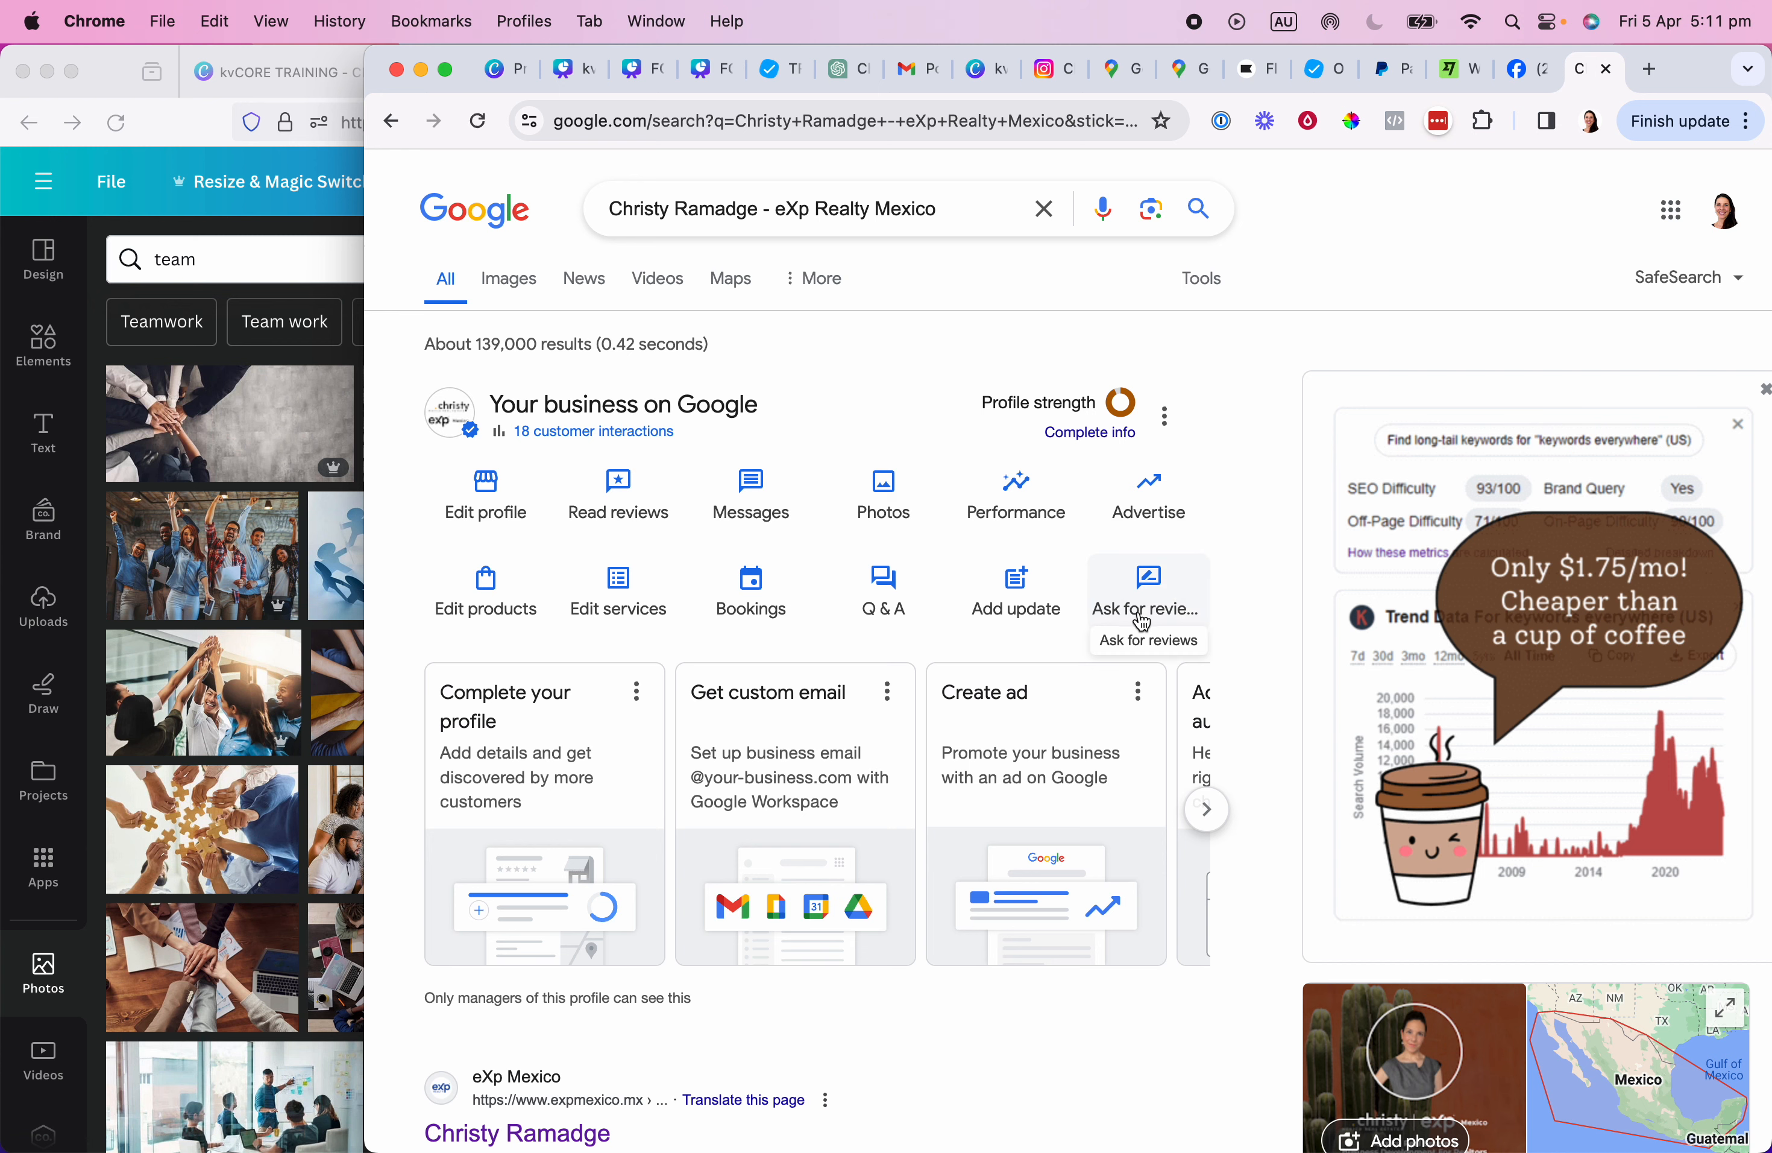
left_click(1157, 595)
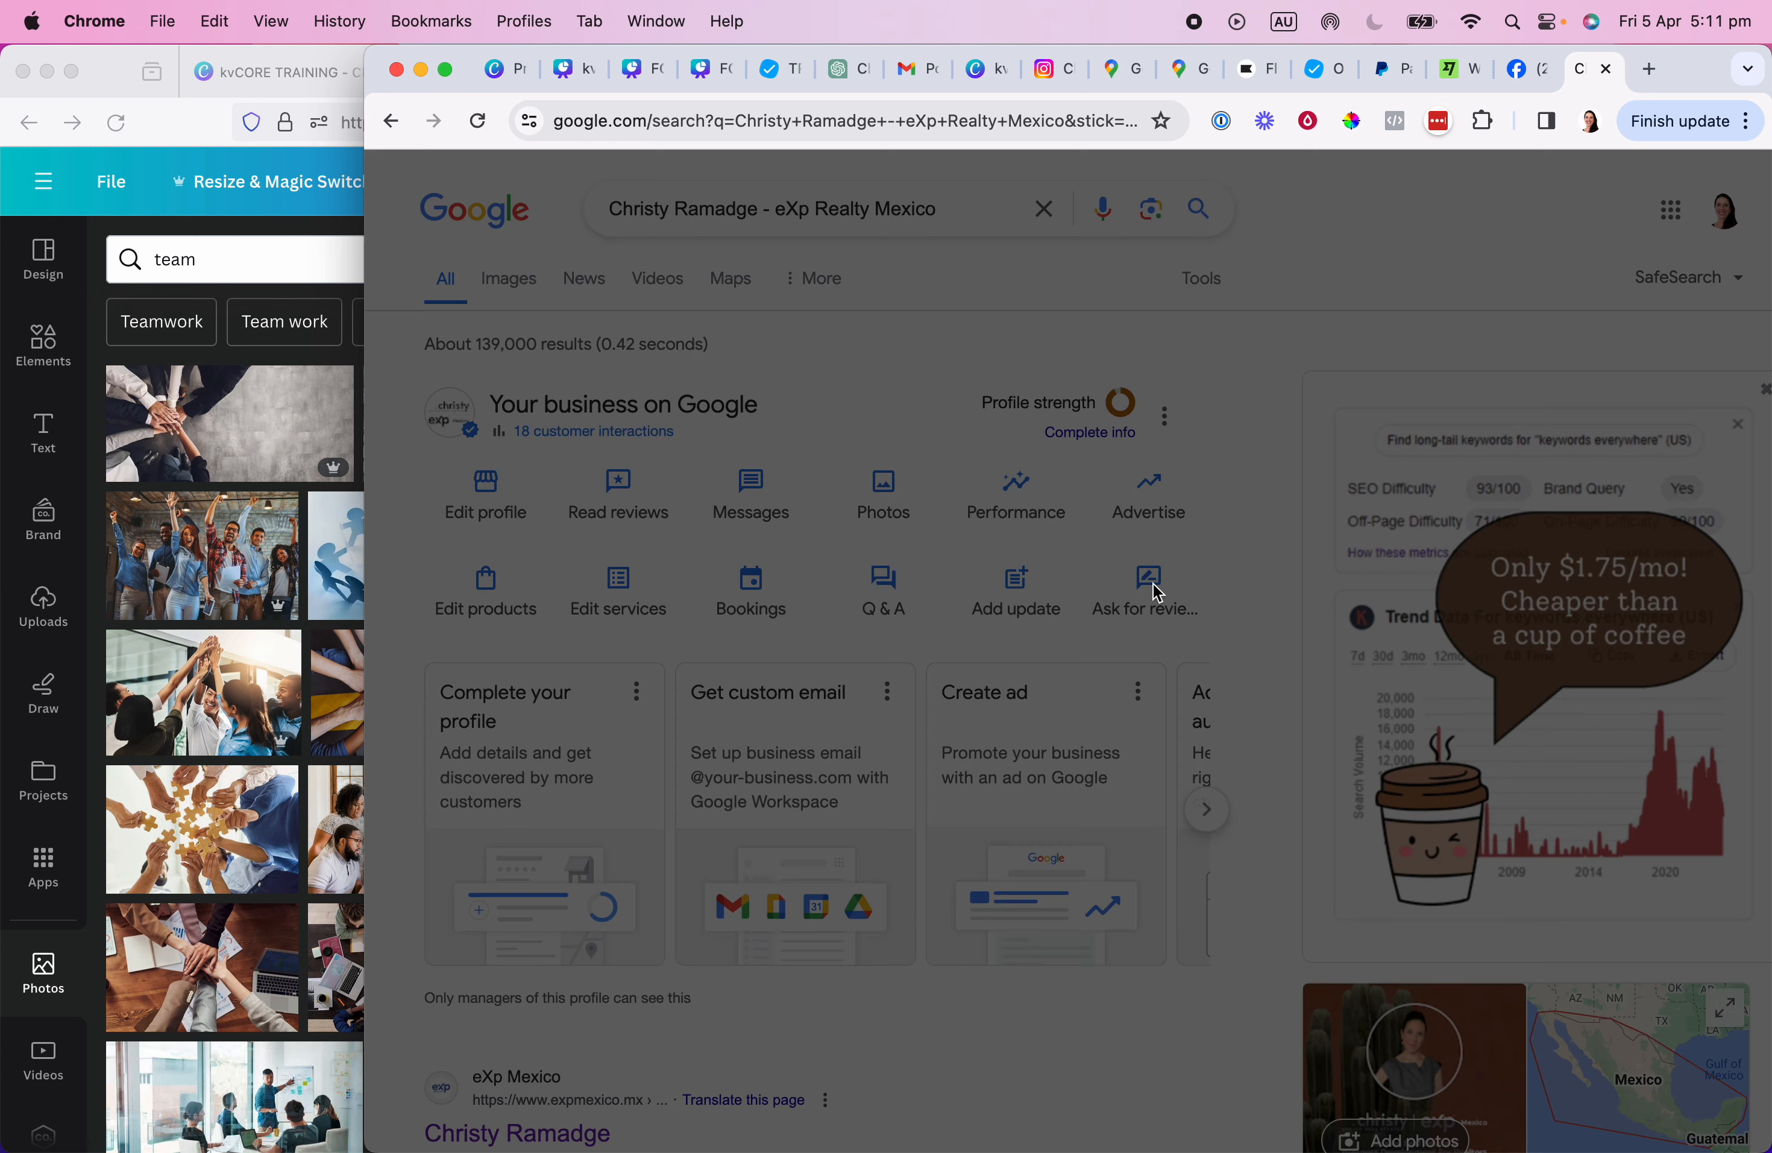
left_click(1162, 536)
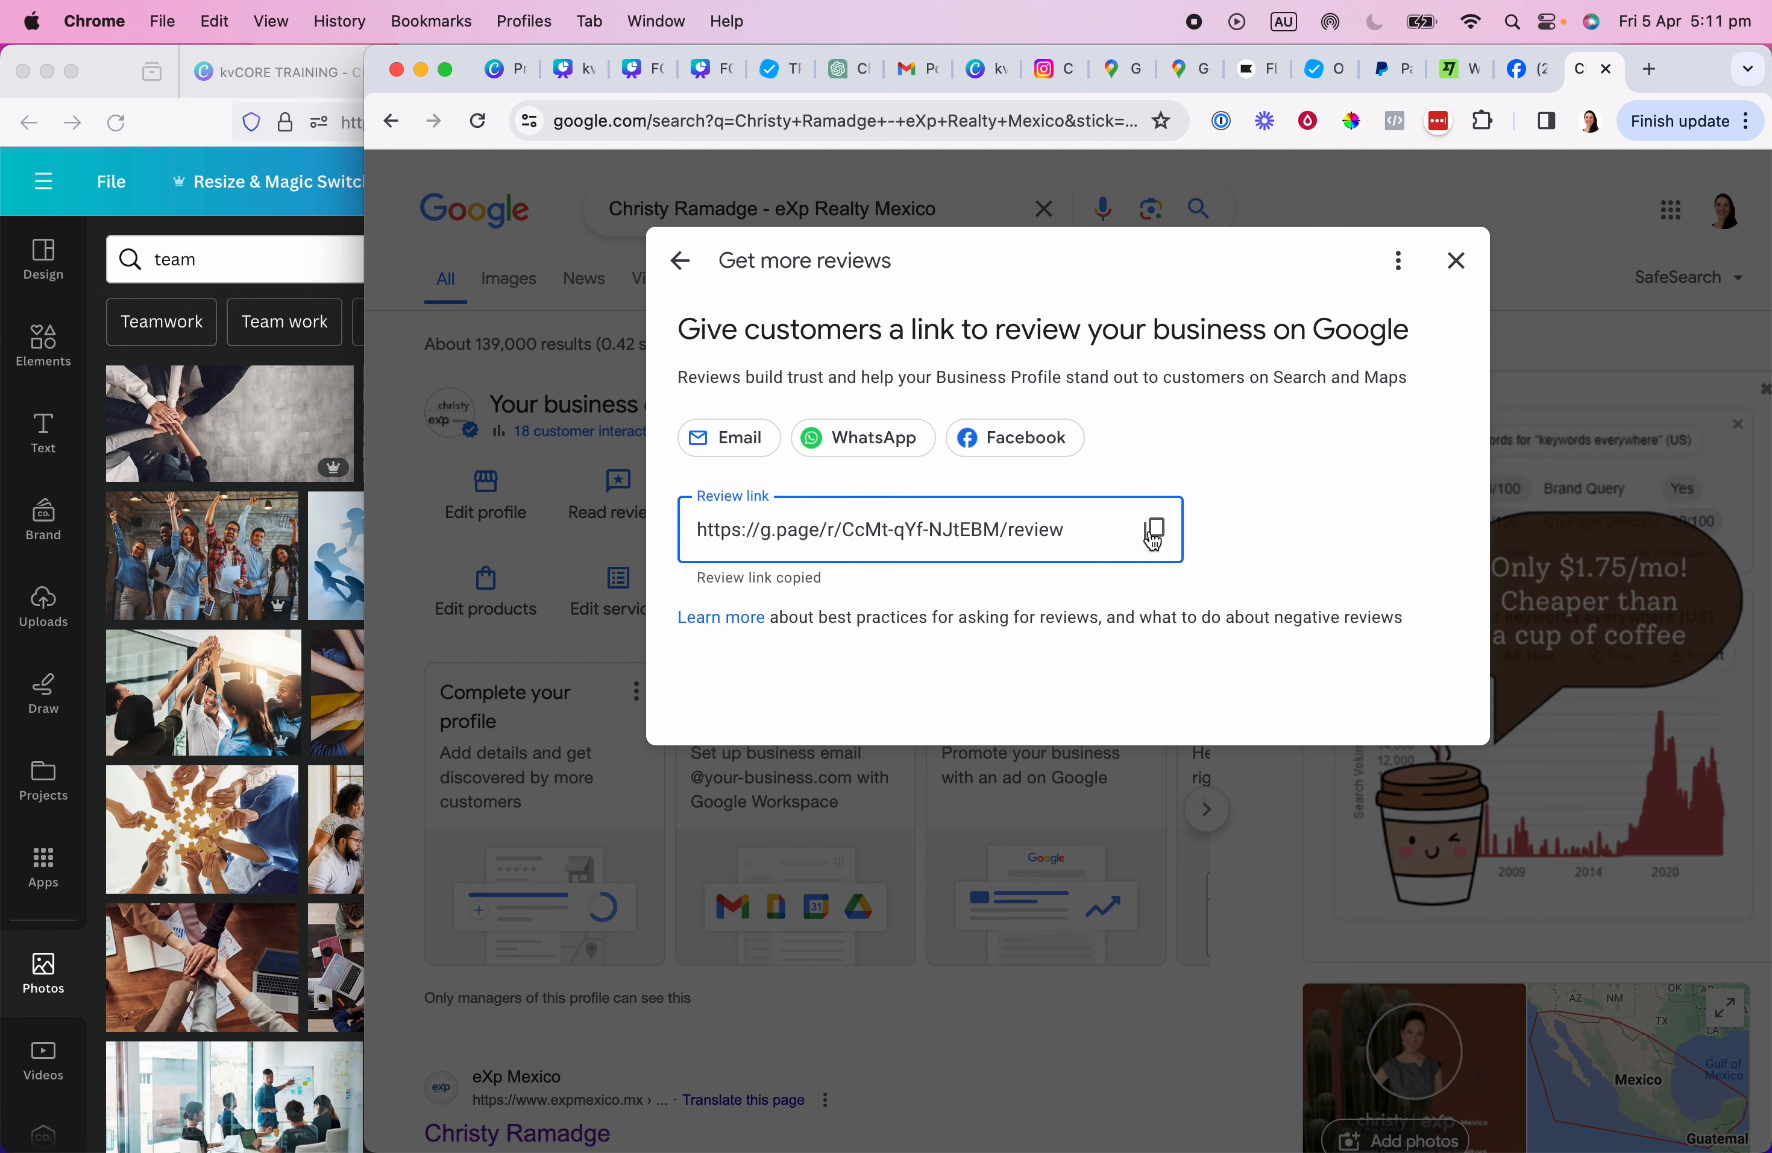
left_click(1155, 533)
Attach the copied Google review link to the G+ icon and deselect it.
left_click(131, 105)
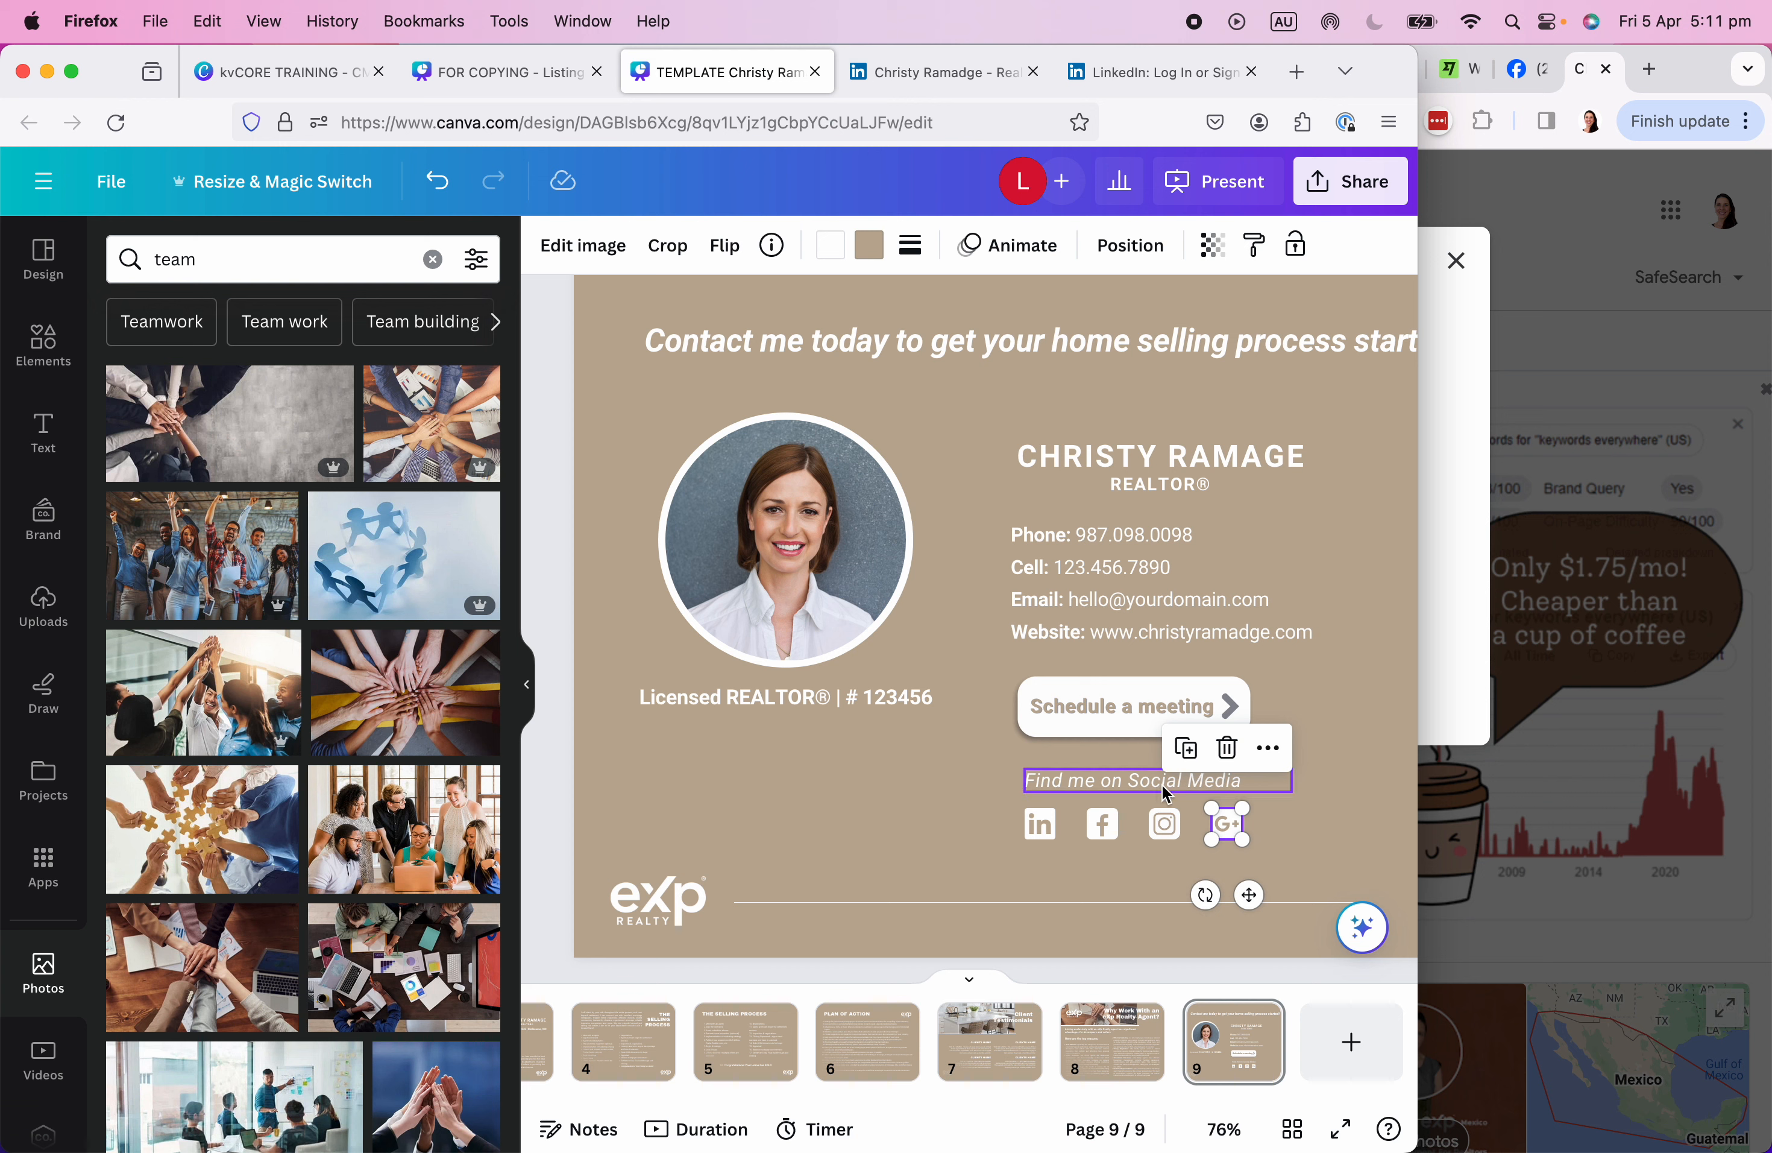
right_click(1231, 829)
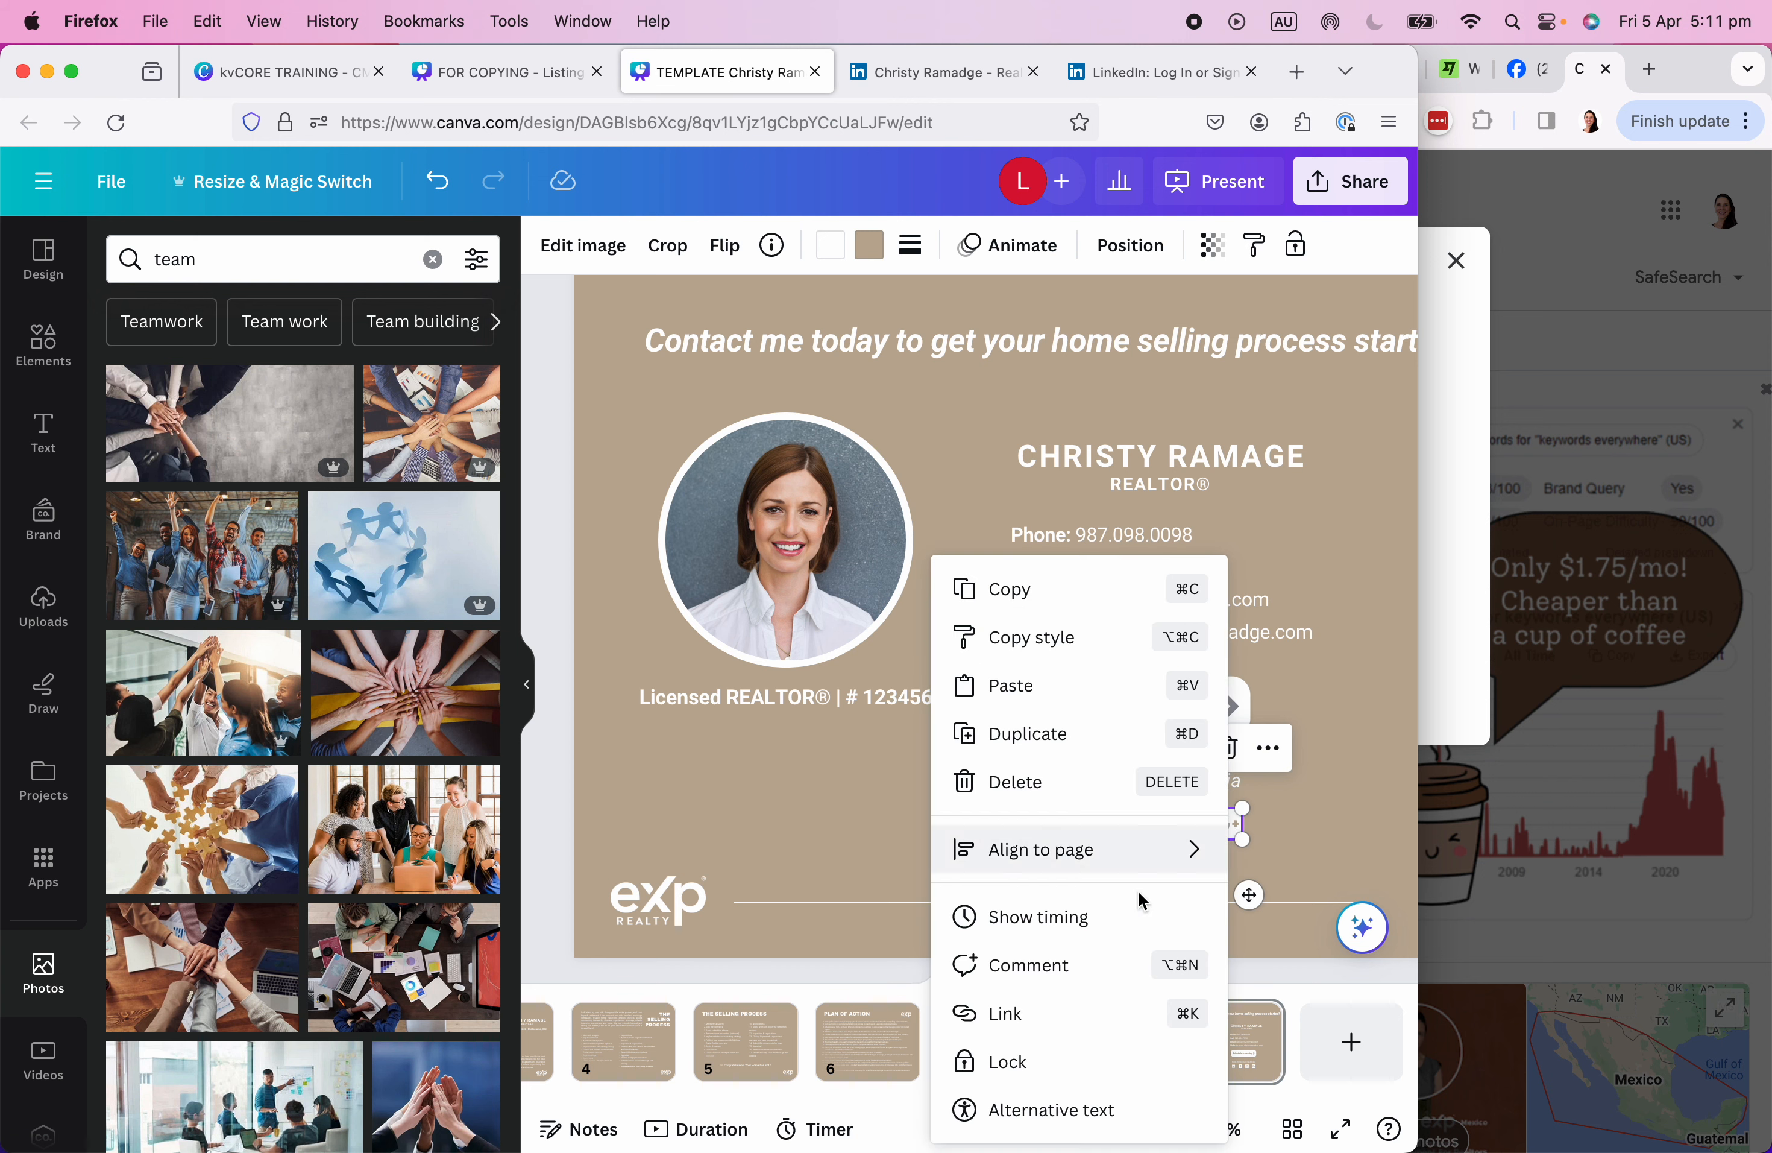
left_click(1011, 1010)
key("super+v")
left_click(1160, 1046)
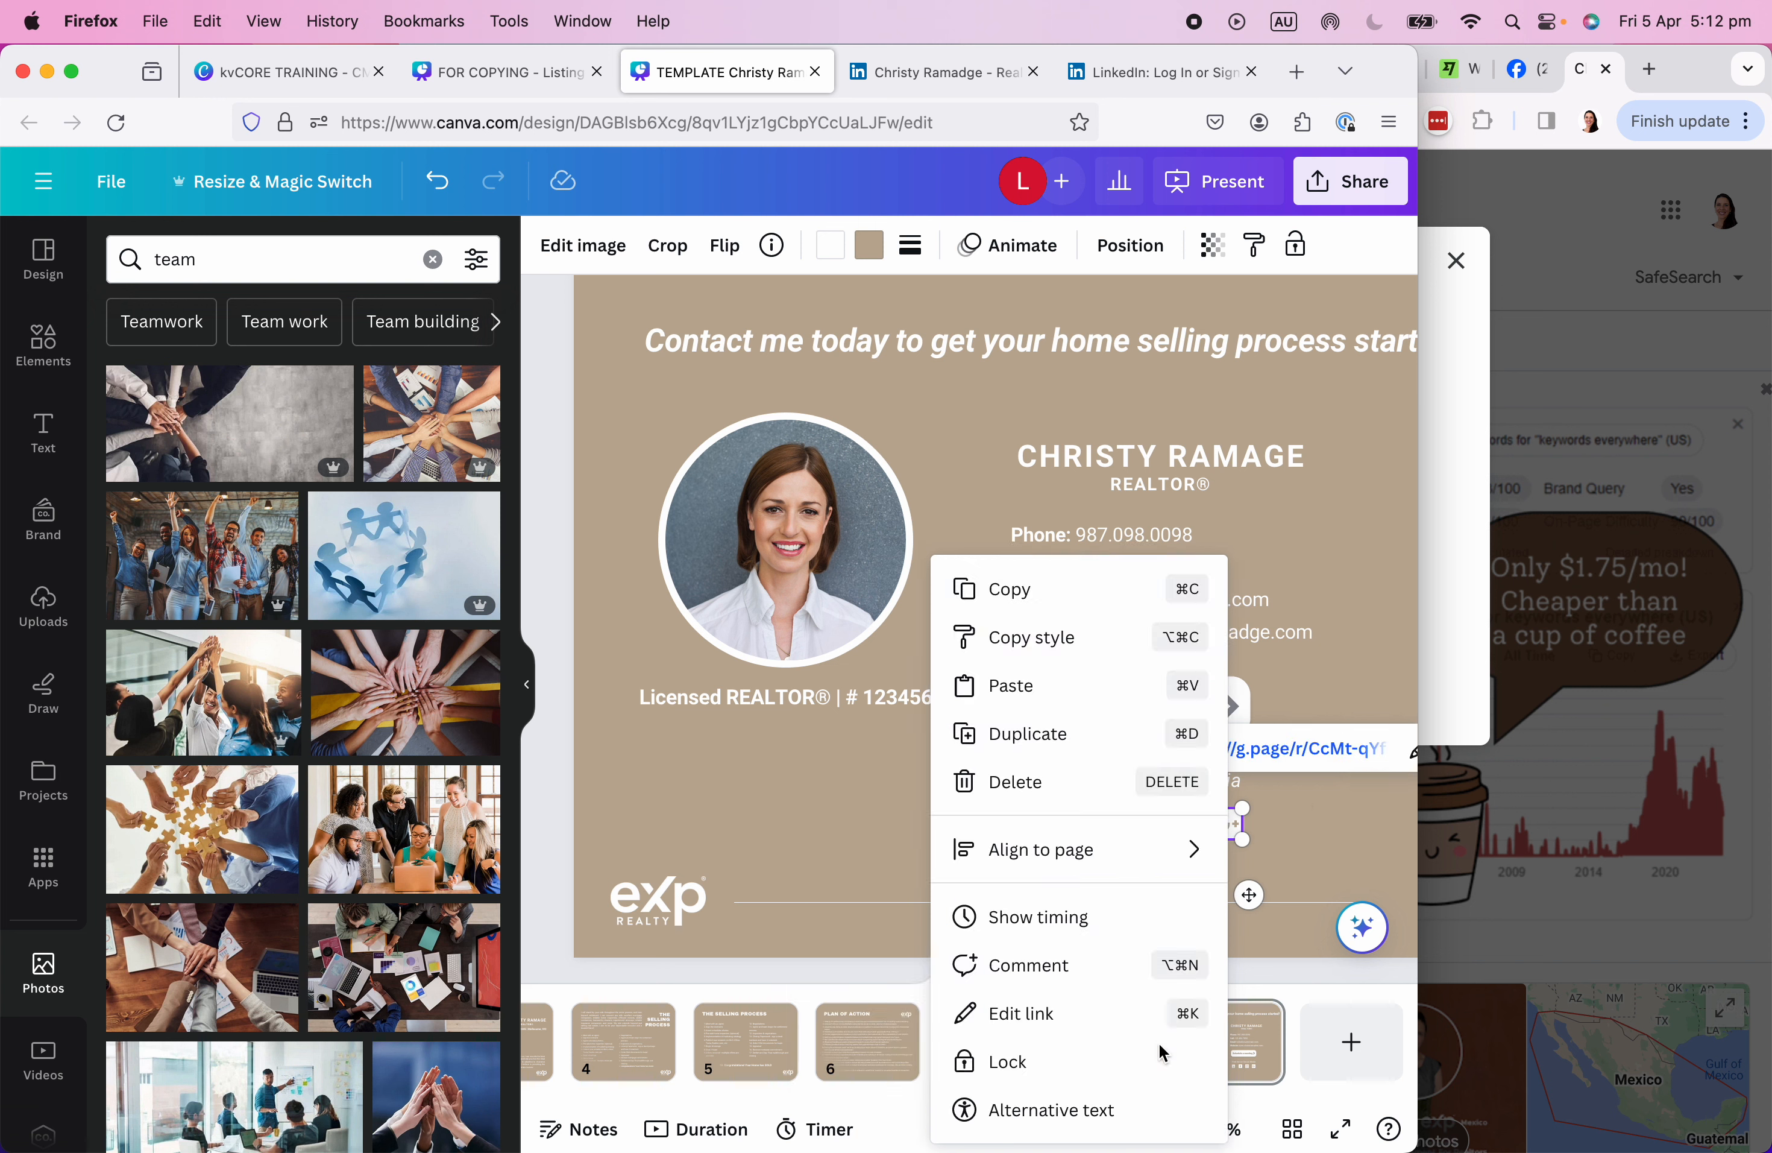
left_click(1328, 1000)
left_click(1344, 848)
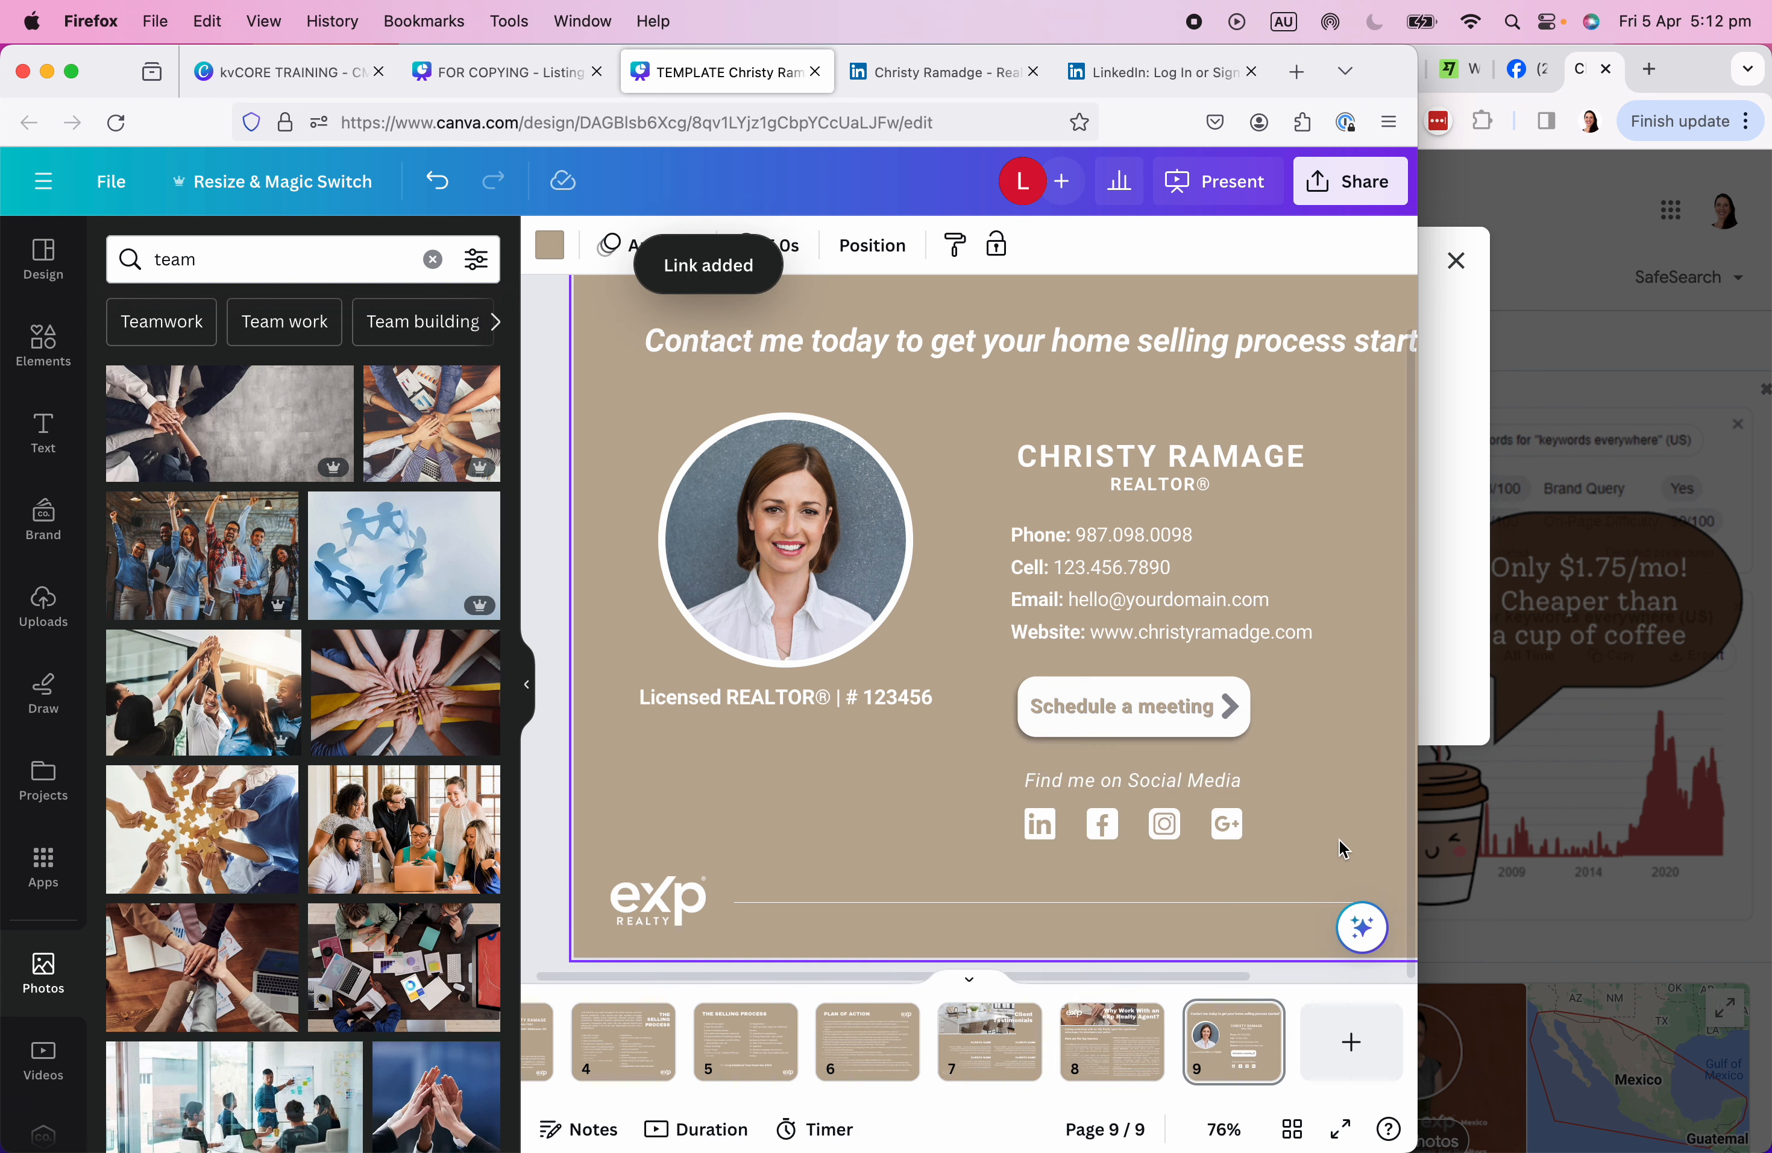
Close the Get more reviews dialog and go to Google Maps.
left_click(1697, 71)
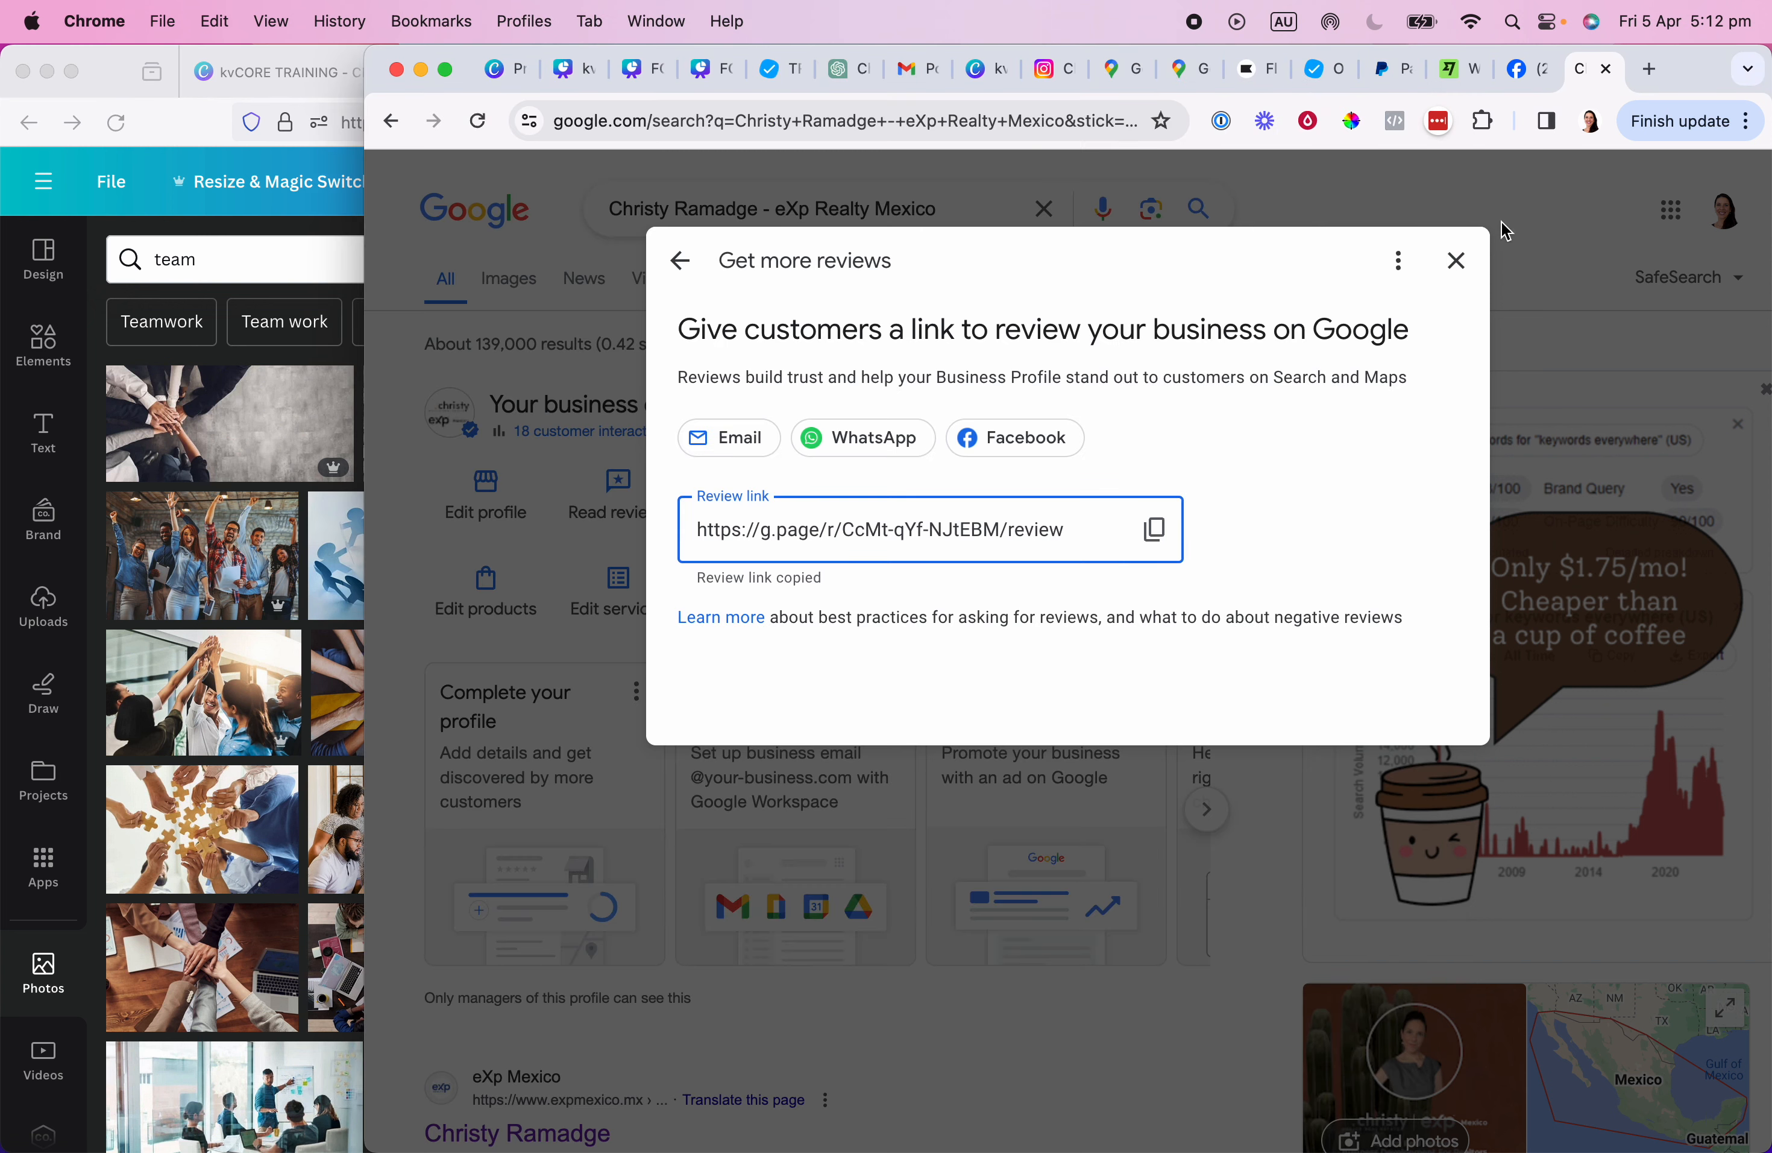
left_click(1457, 260)
left_click(748, 211)
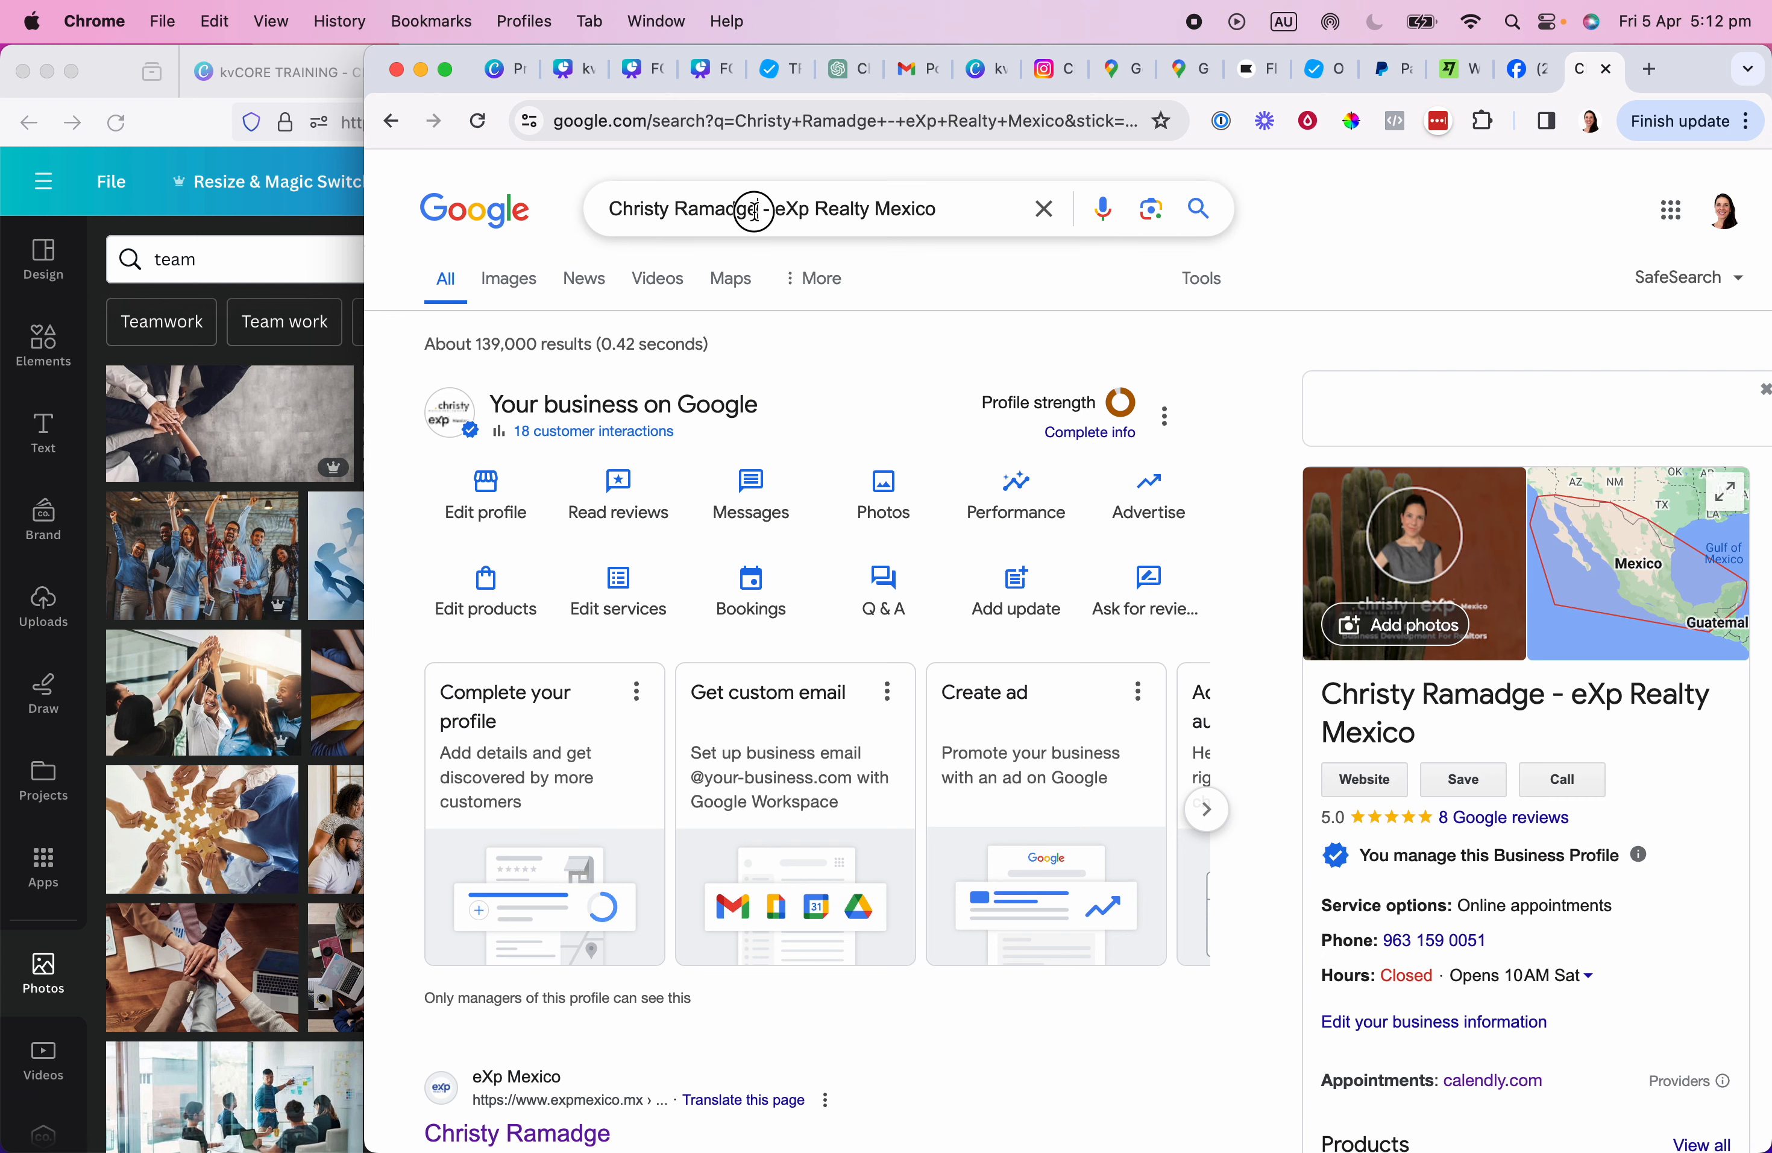
left_click(725, 121)
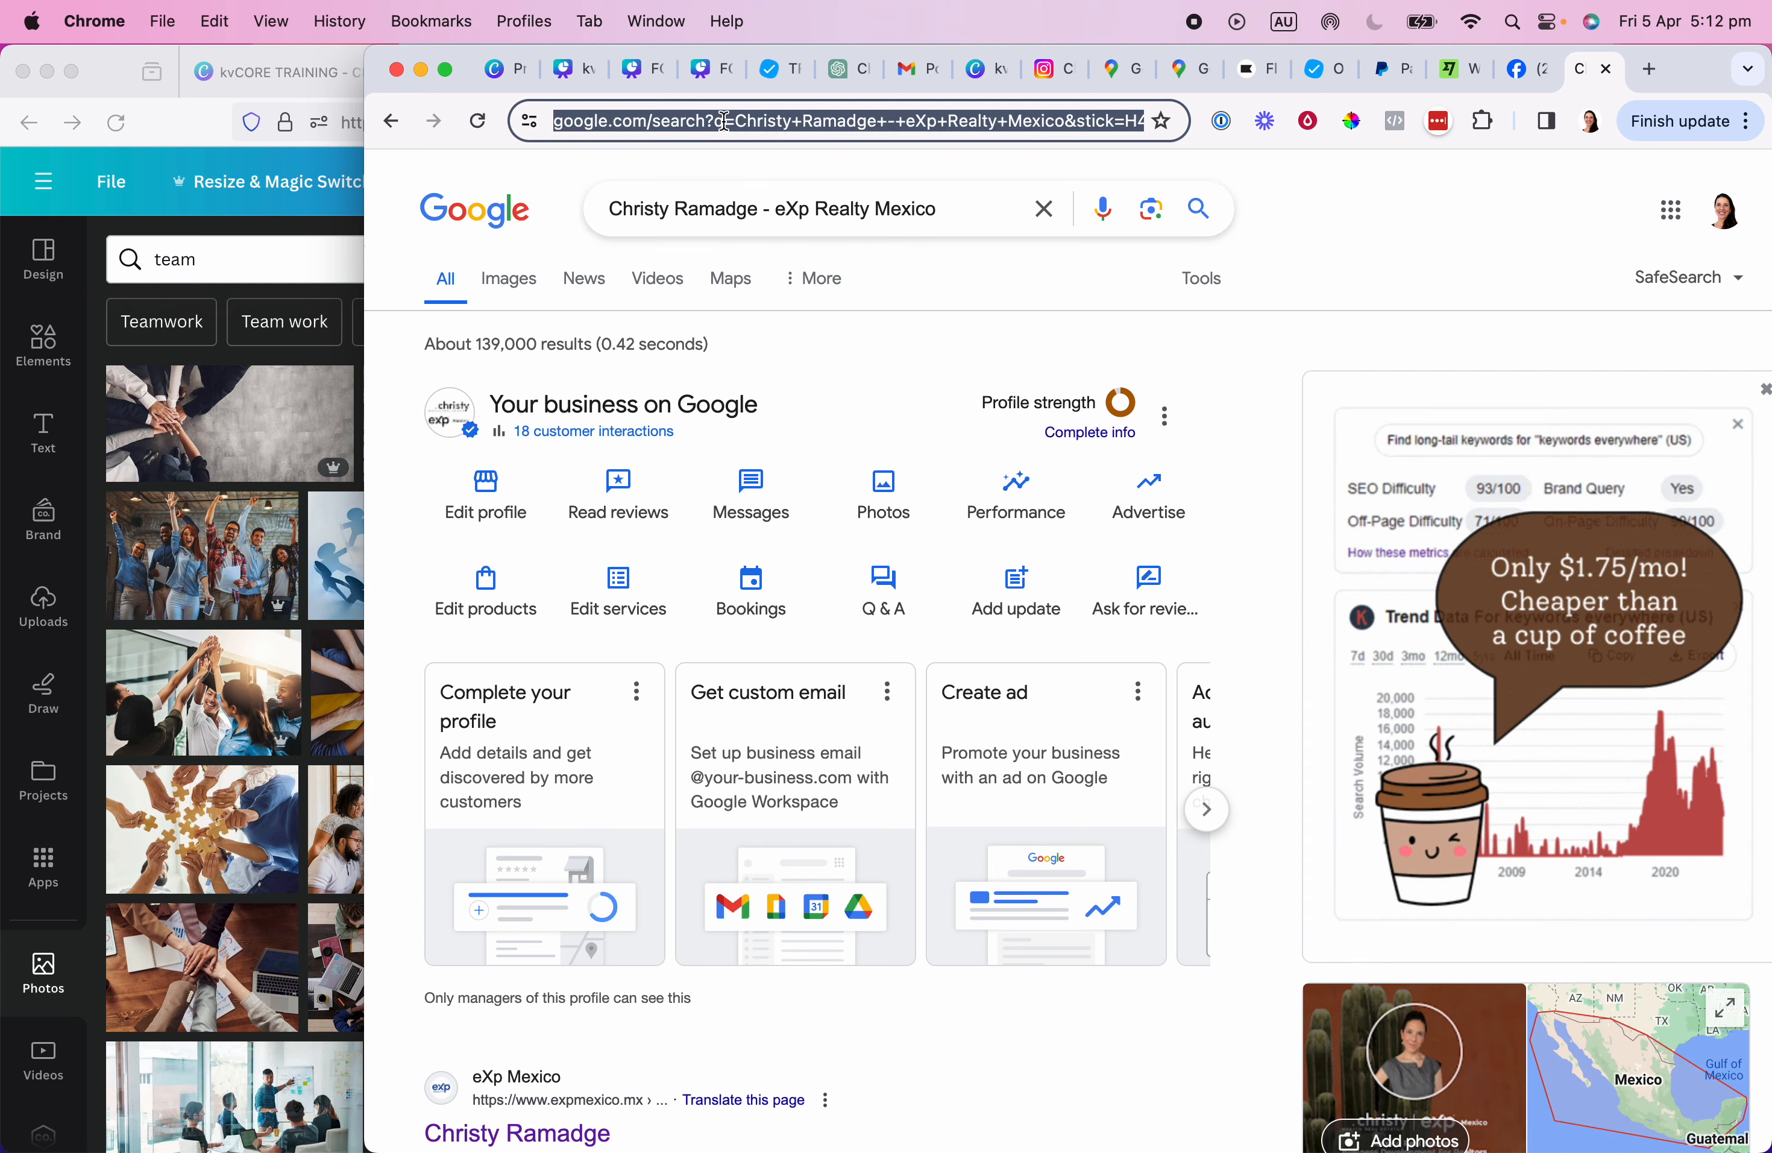
key("Return")
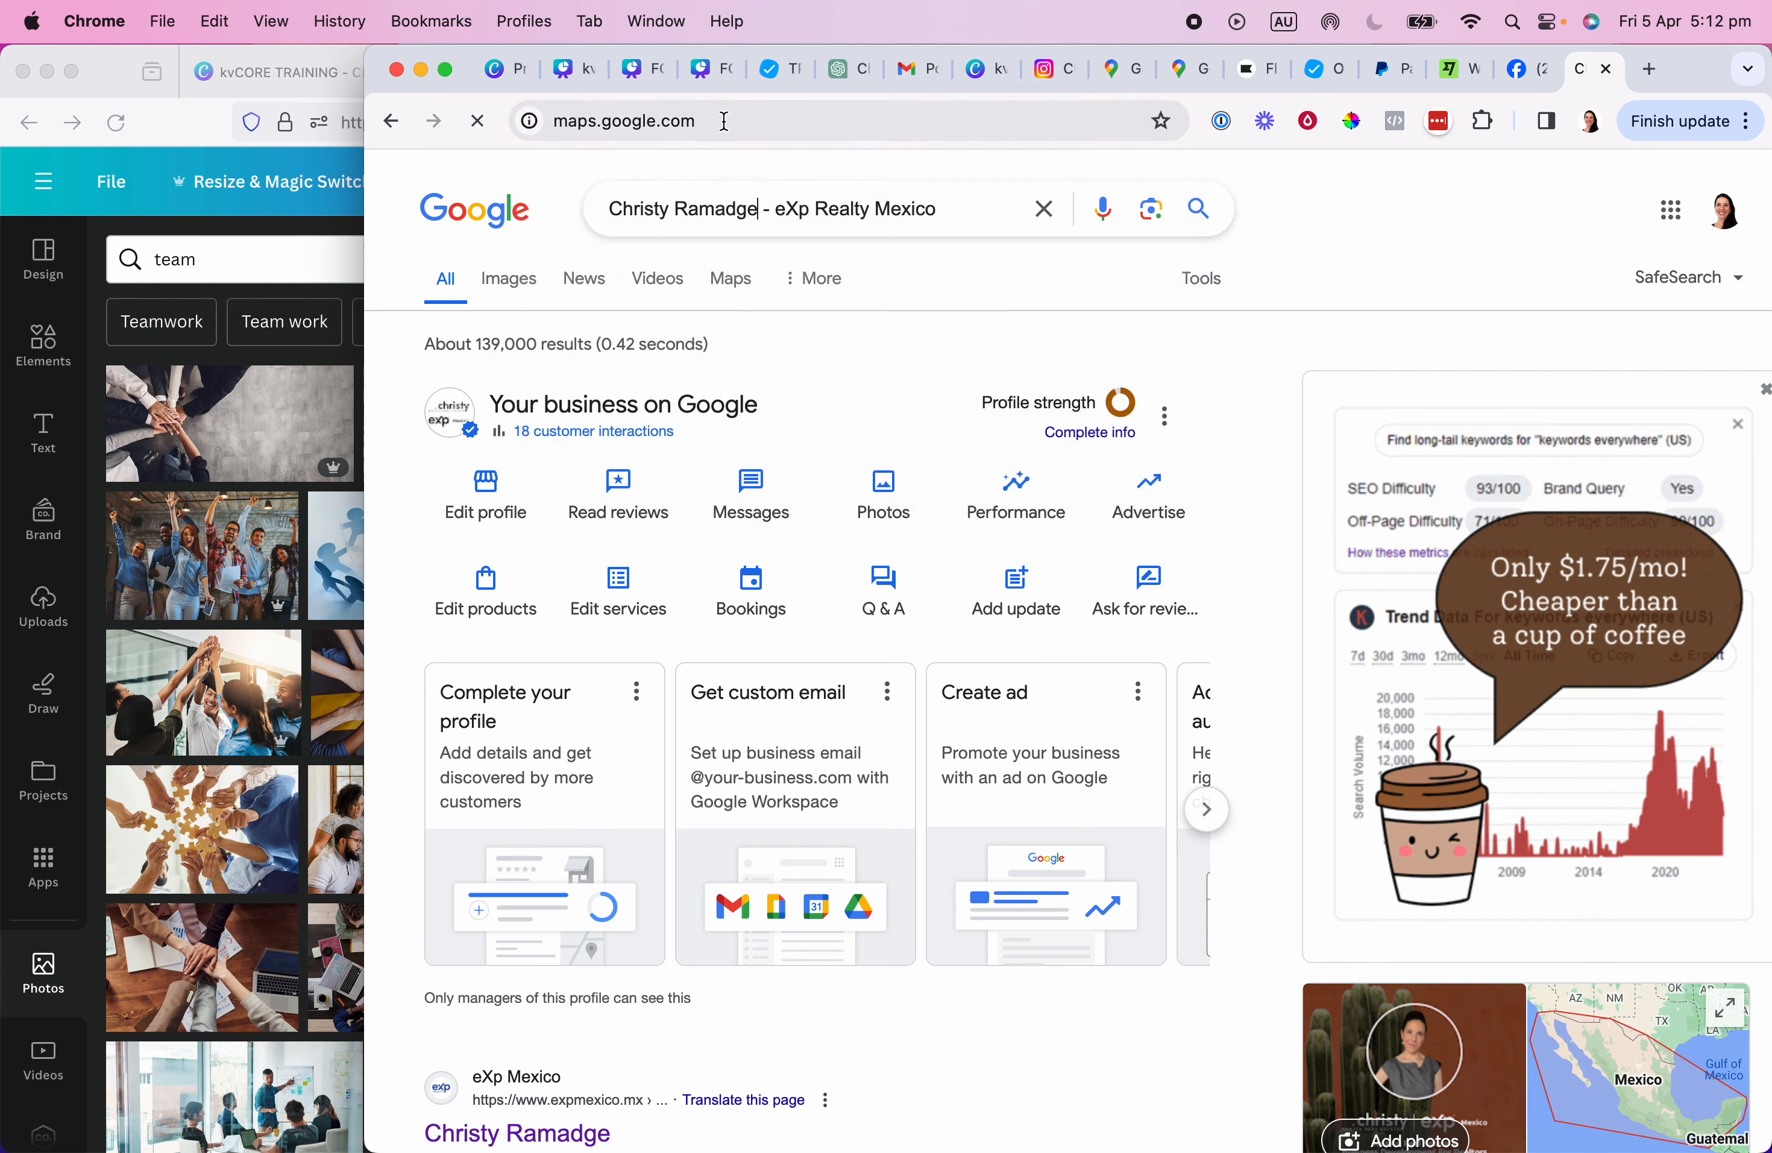
Search 'christ', copy the eXp Realty Mexico place page address, and select Canva's G+ icon.
type("christ")
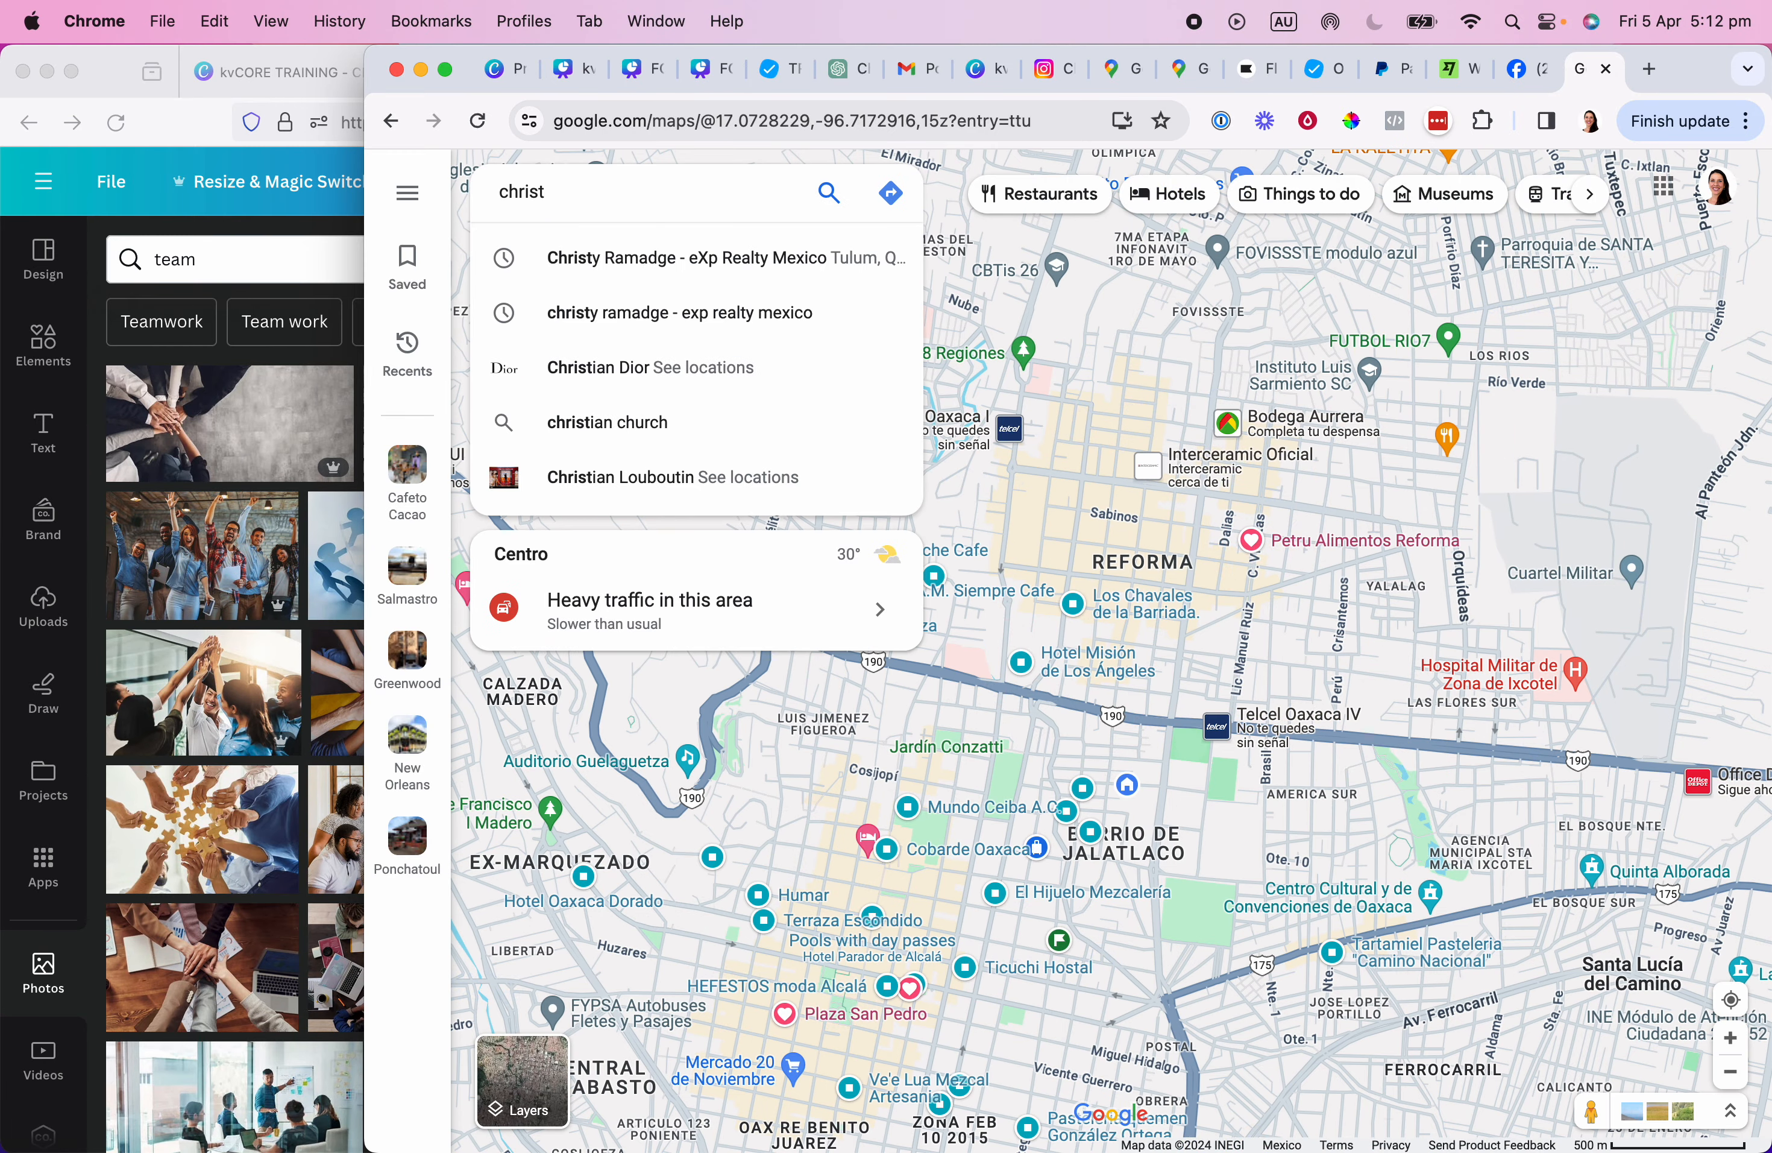
left_click(731, 257)
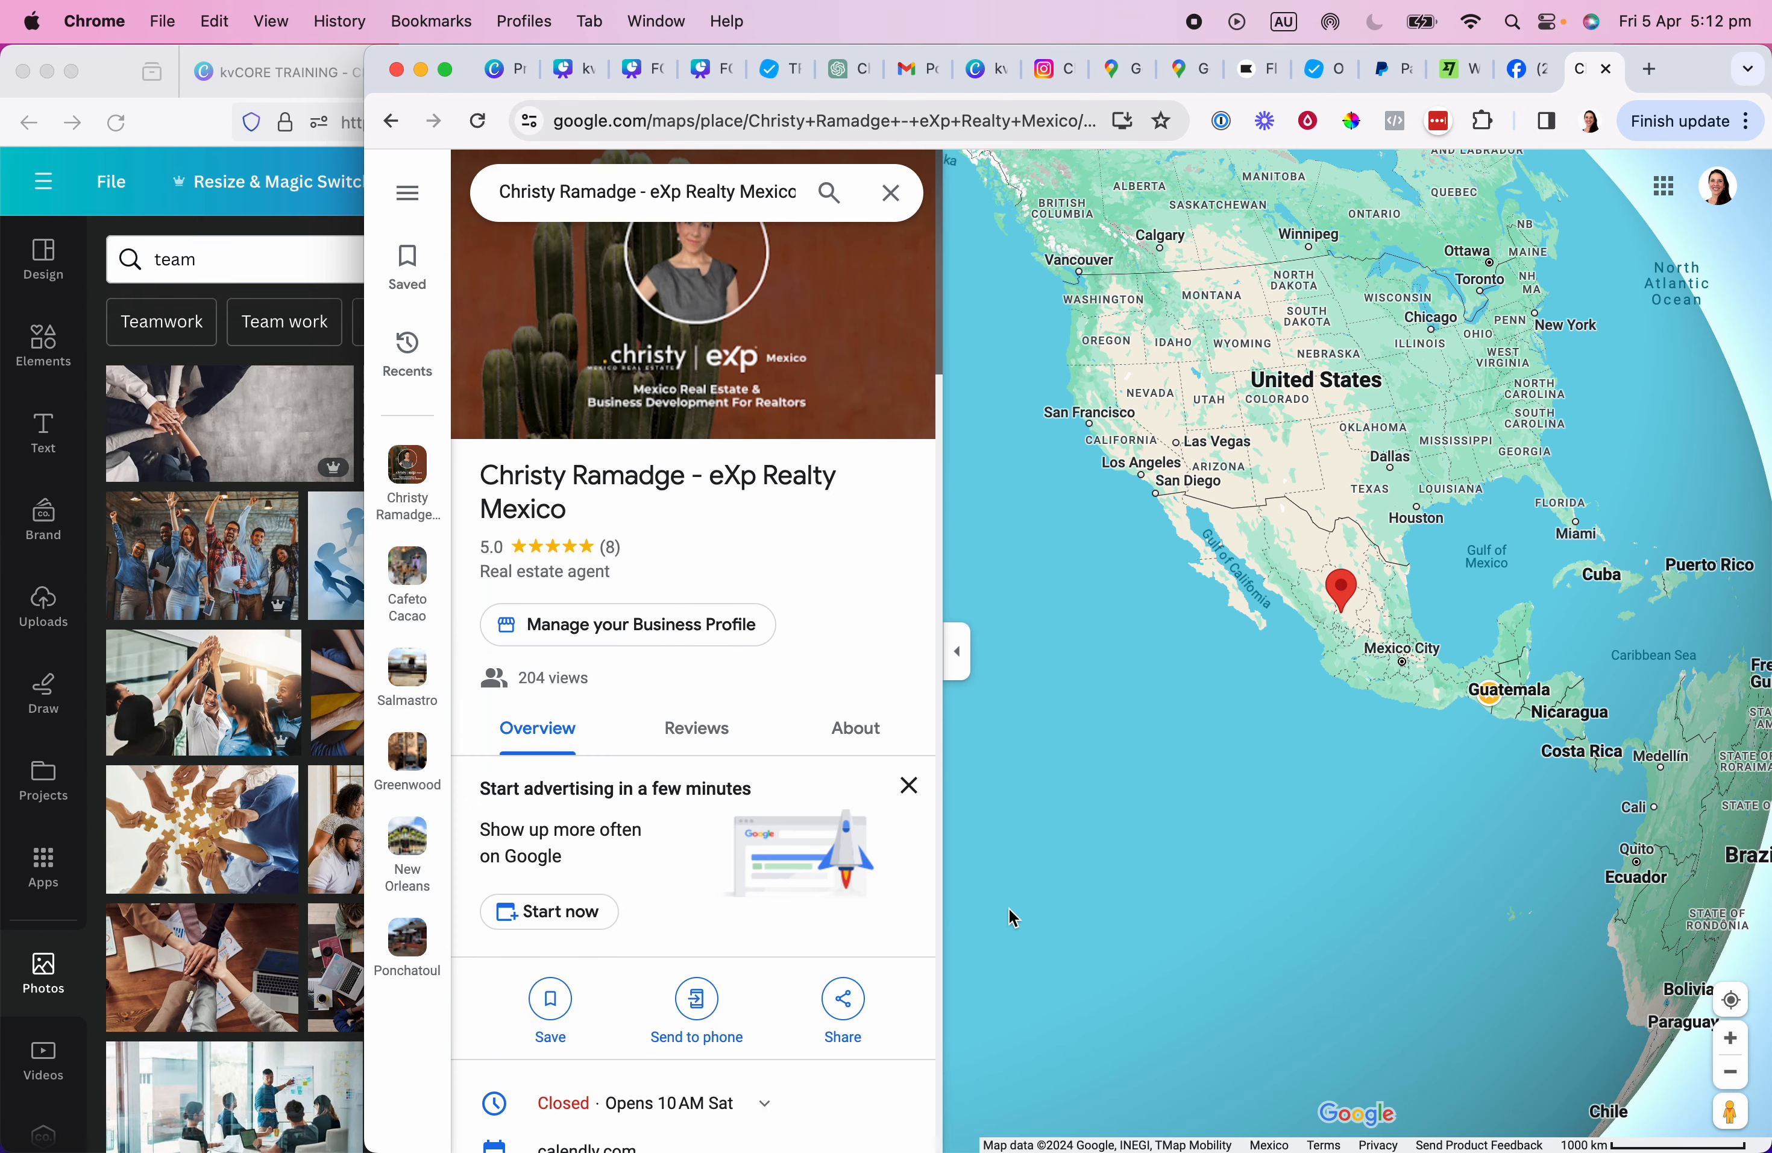
left_click(723, 127)
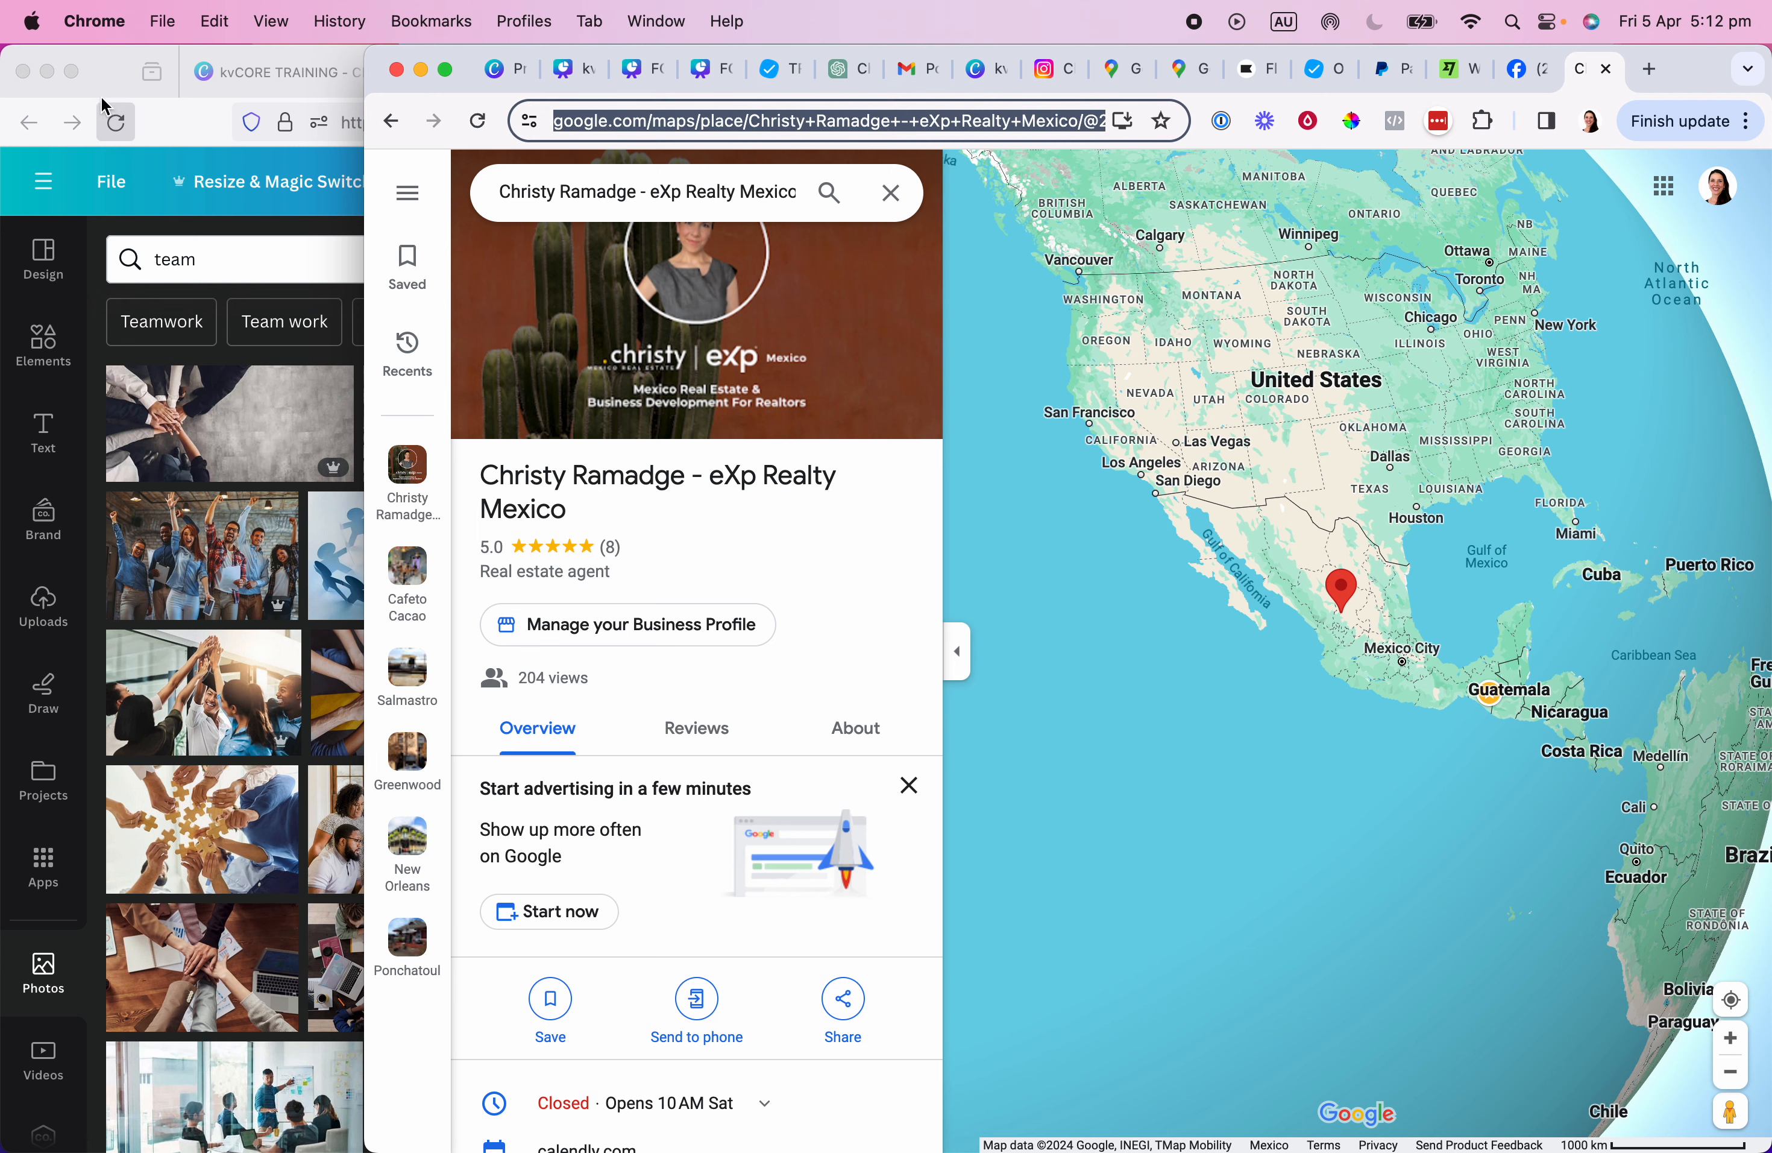
left_click(82, 97)
left_click(1231, 837)
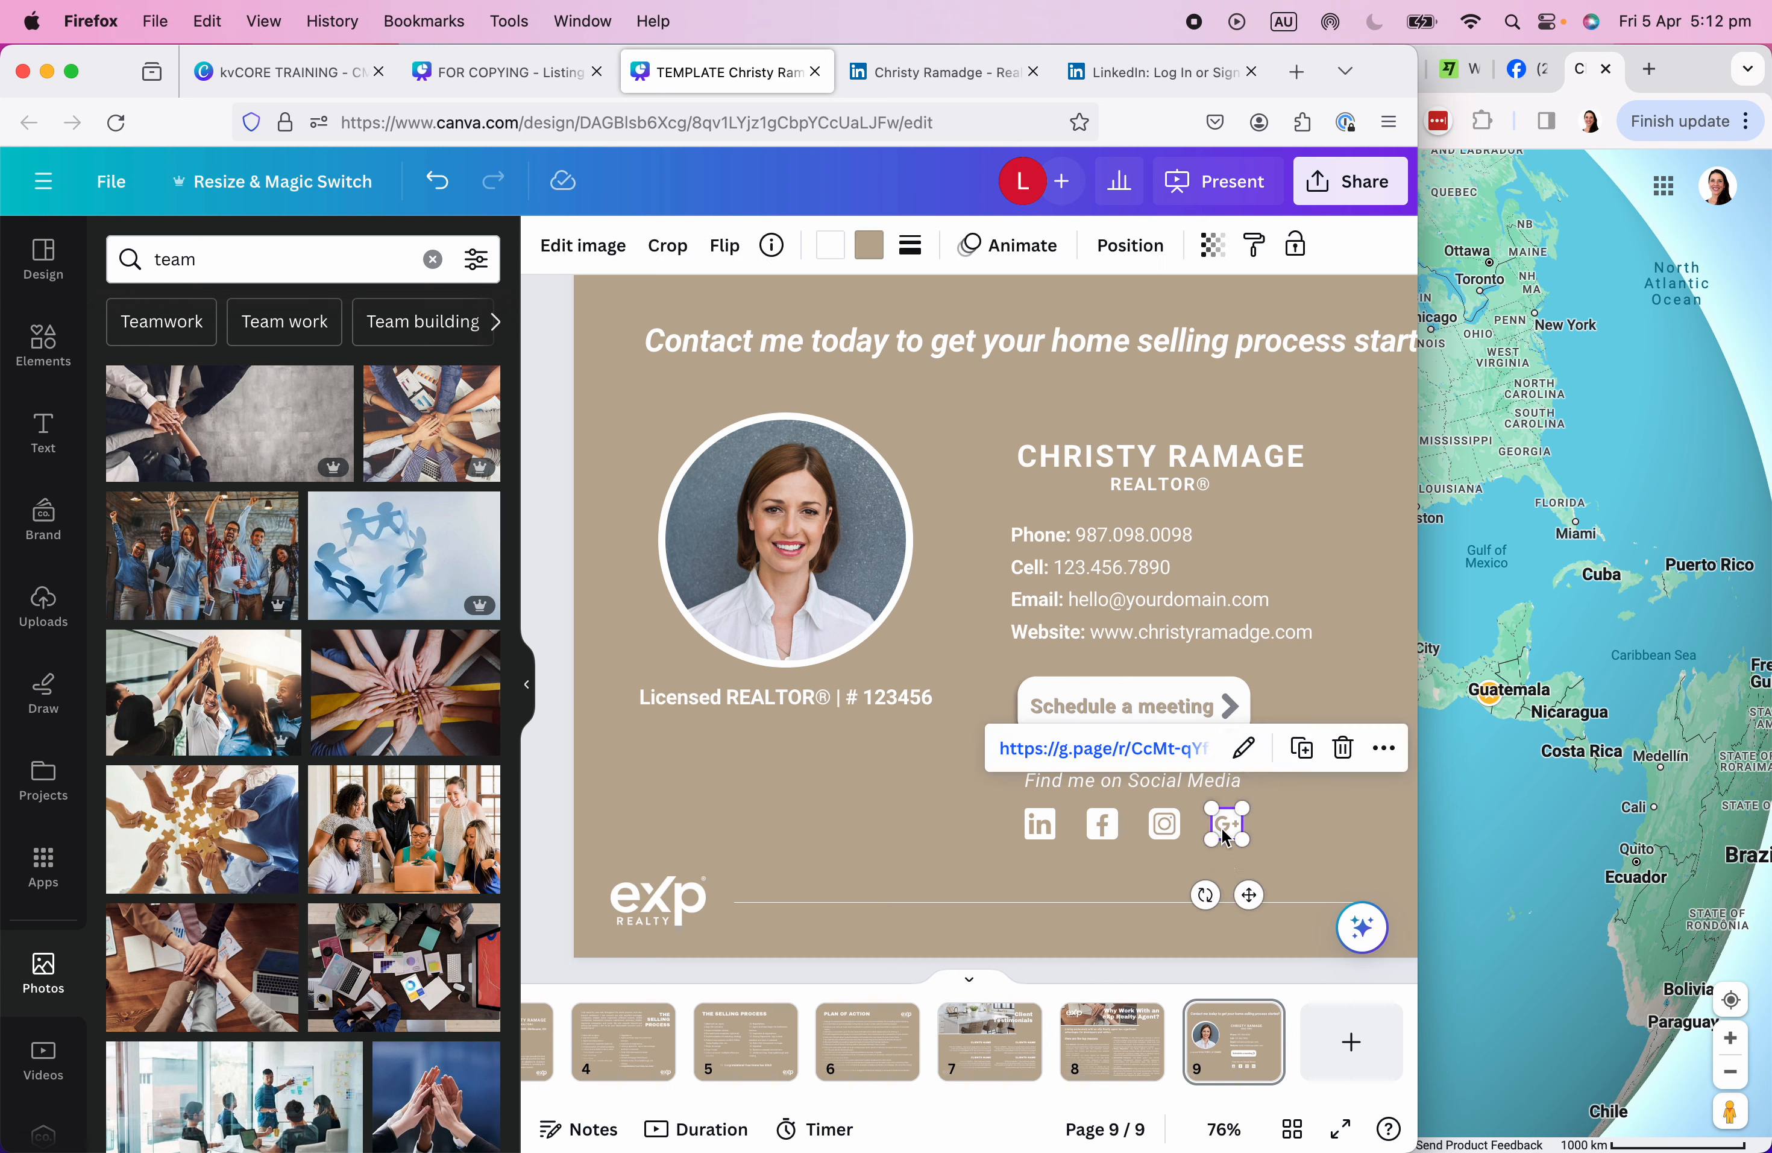
Replace the G+ icon's review link with the pasted Google Maps place URL, then maximise the window.
scroll(1236, 831, "down", 1)
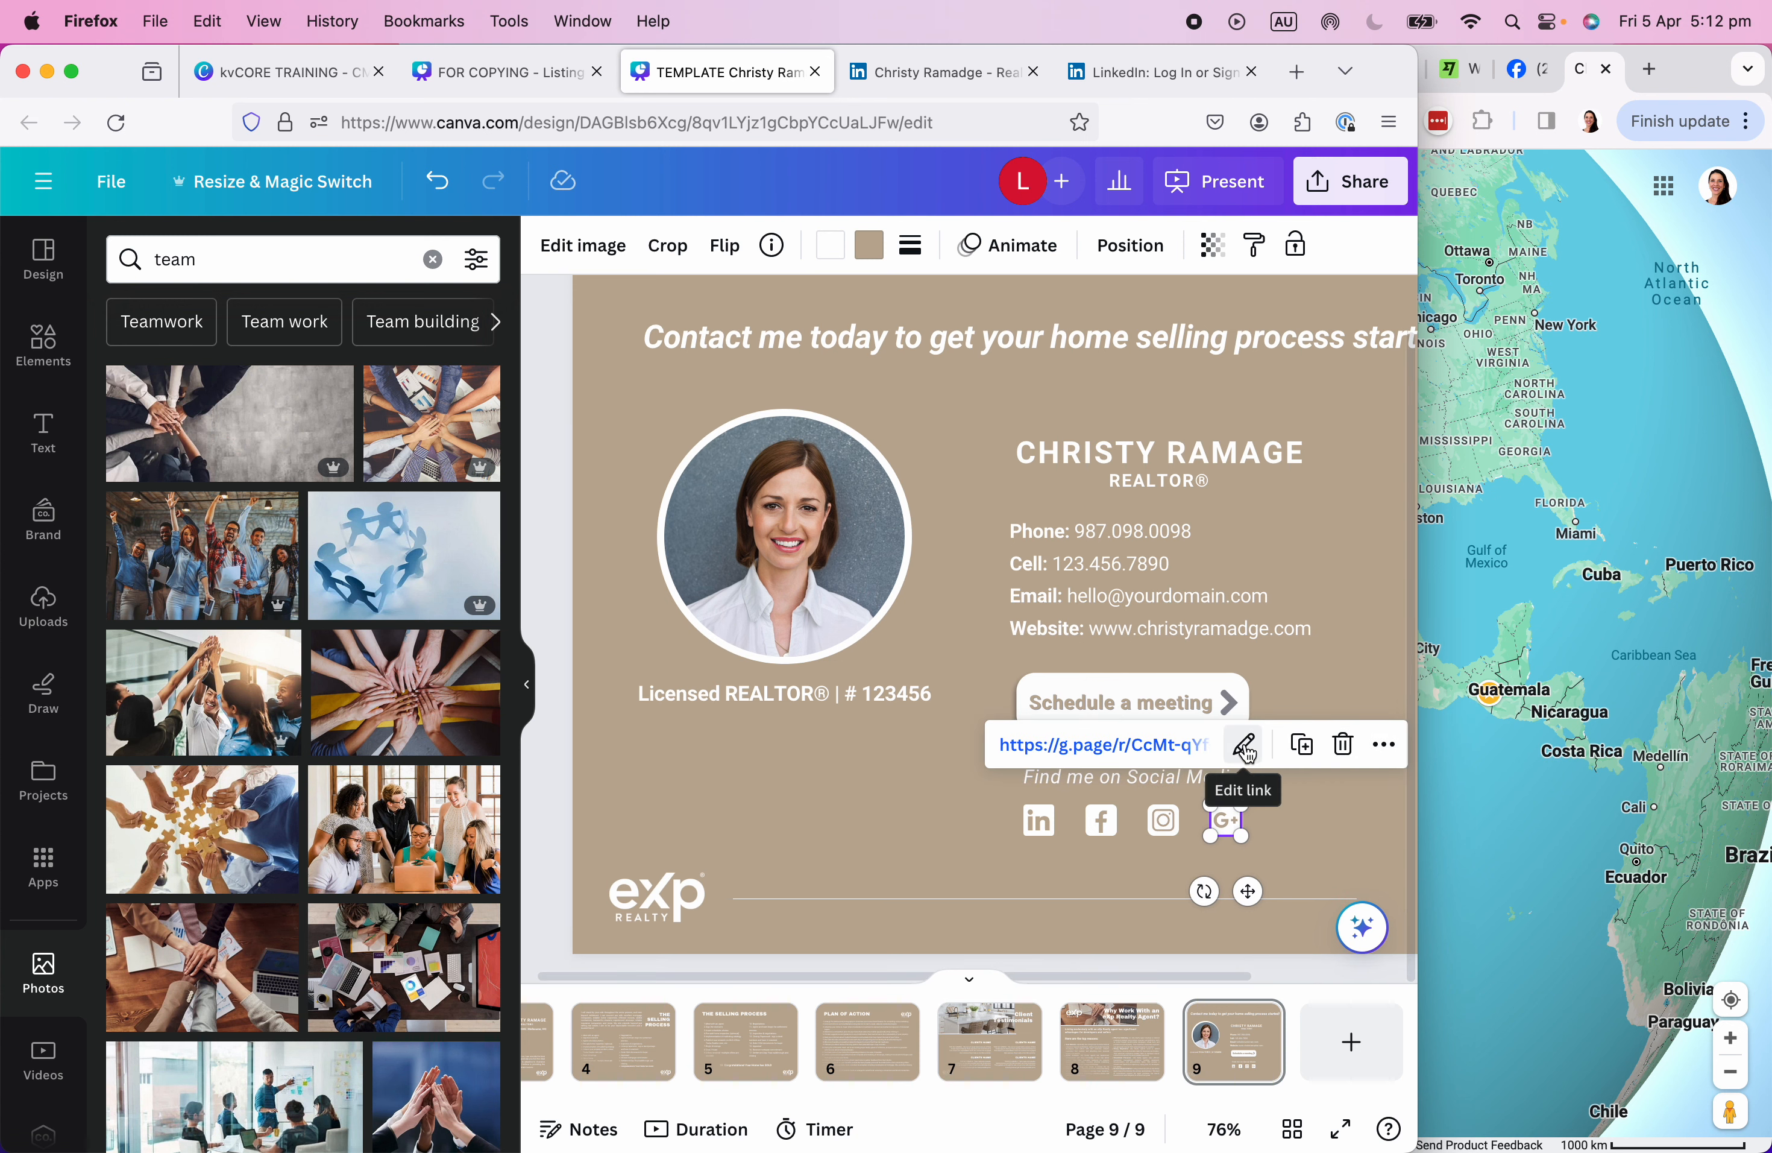
left_click(1245, 749)
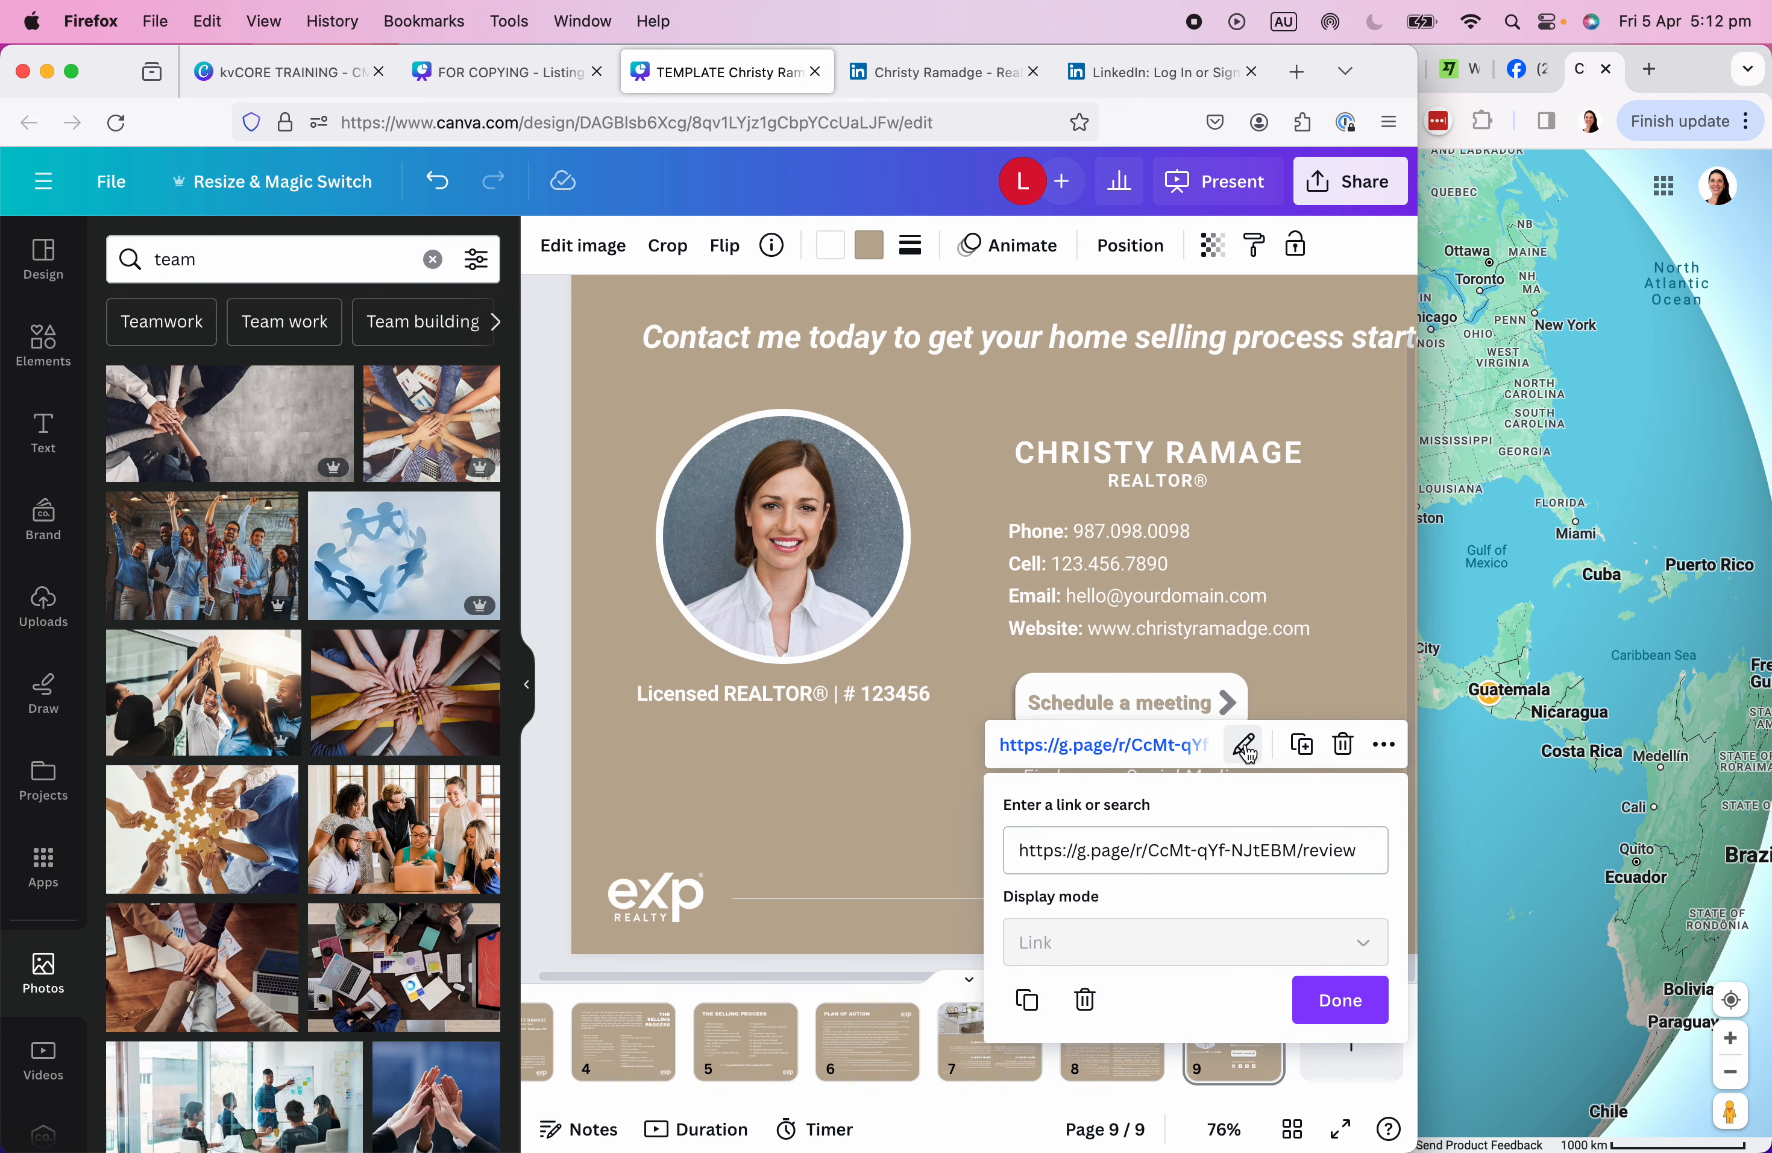
triple_click(1233, 850)
key("BackSpace")
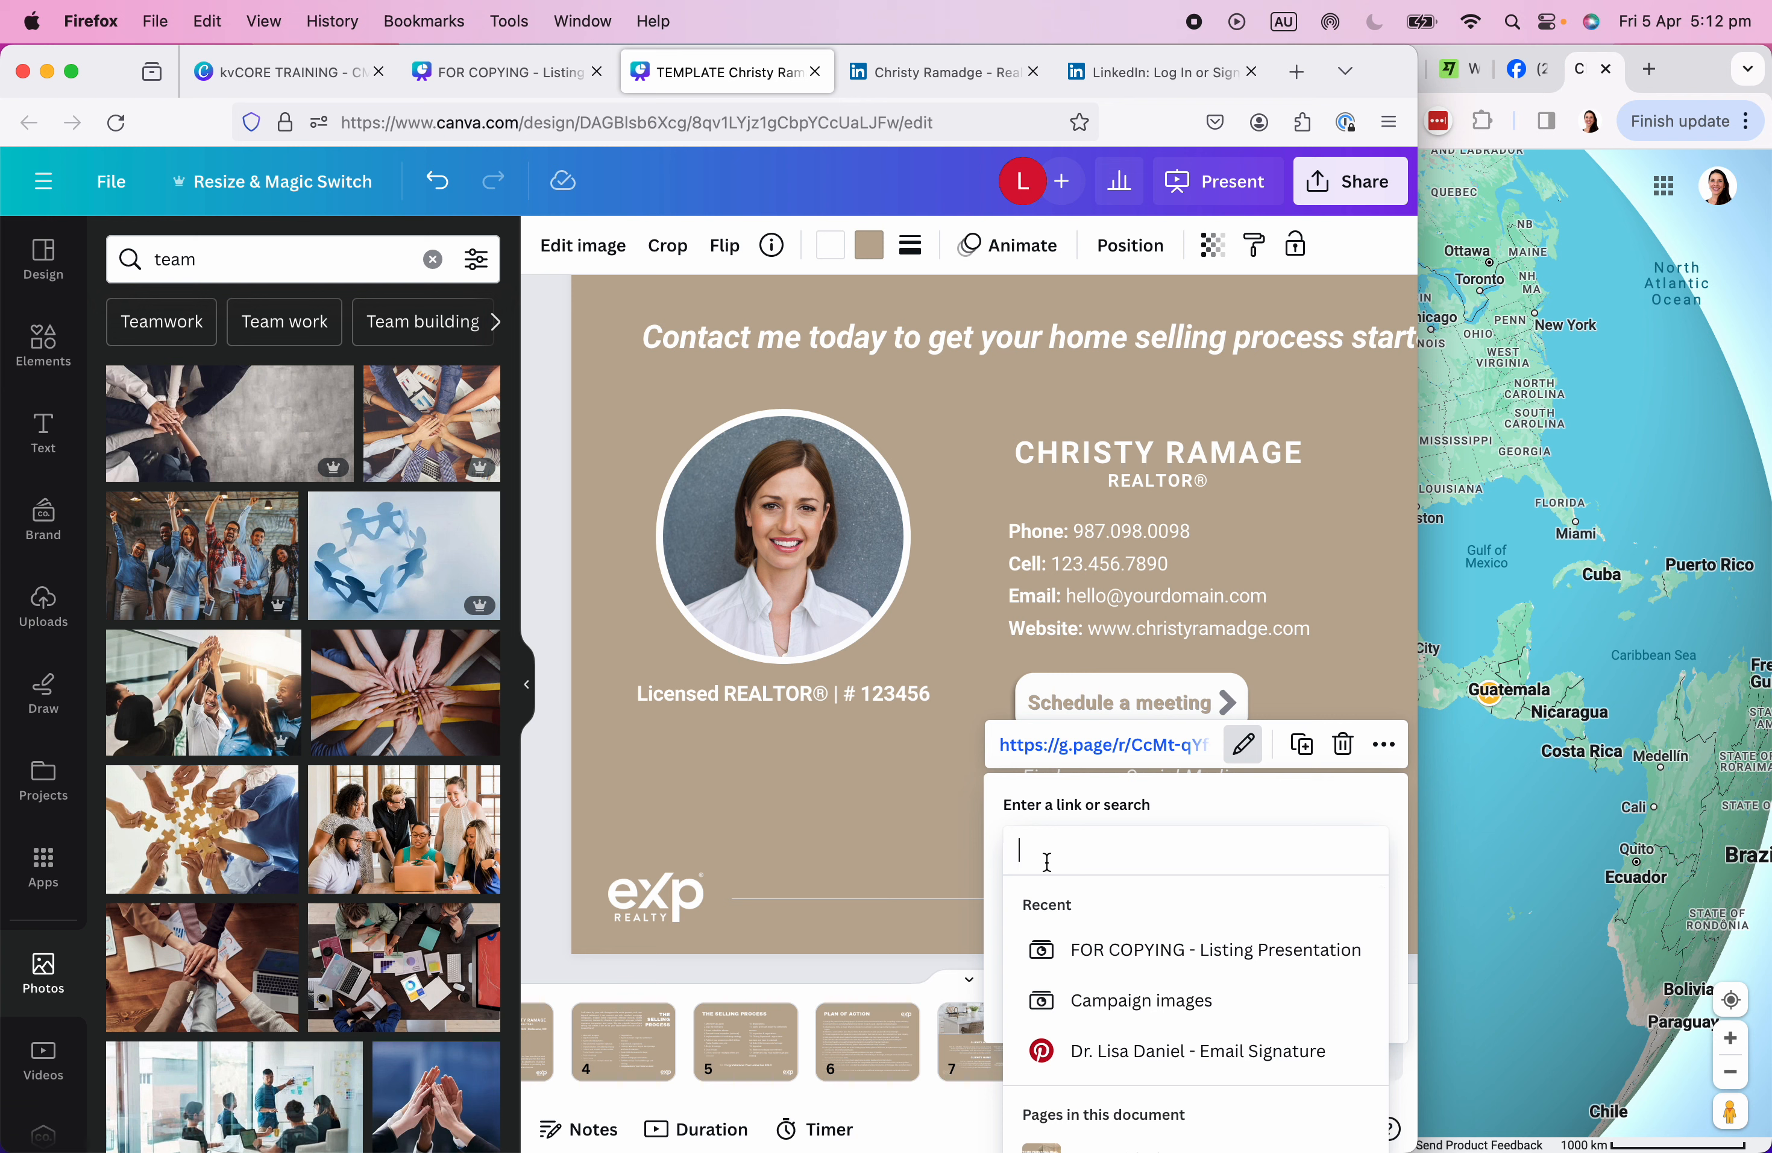
key("super+v")
left_click(1339, 1000)
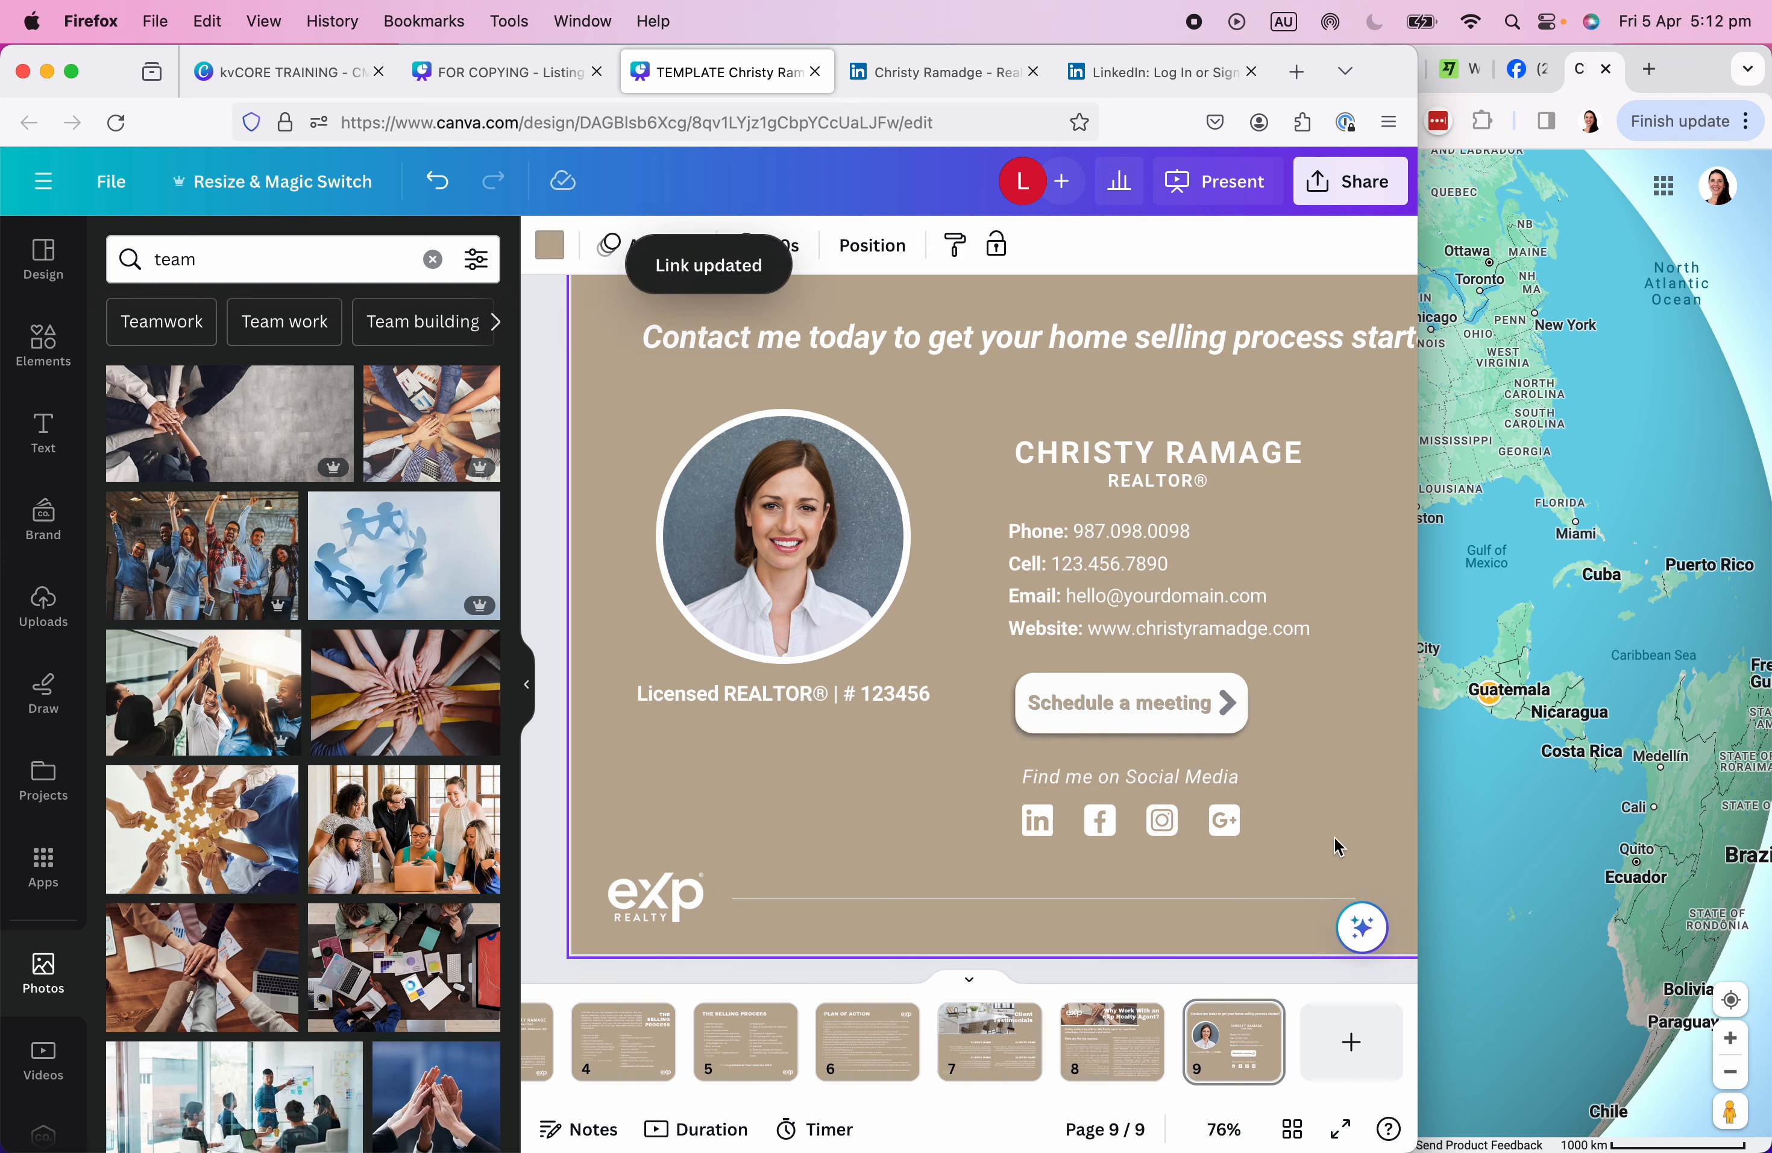
double_click(1389, 74)
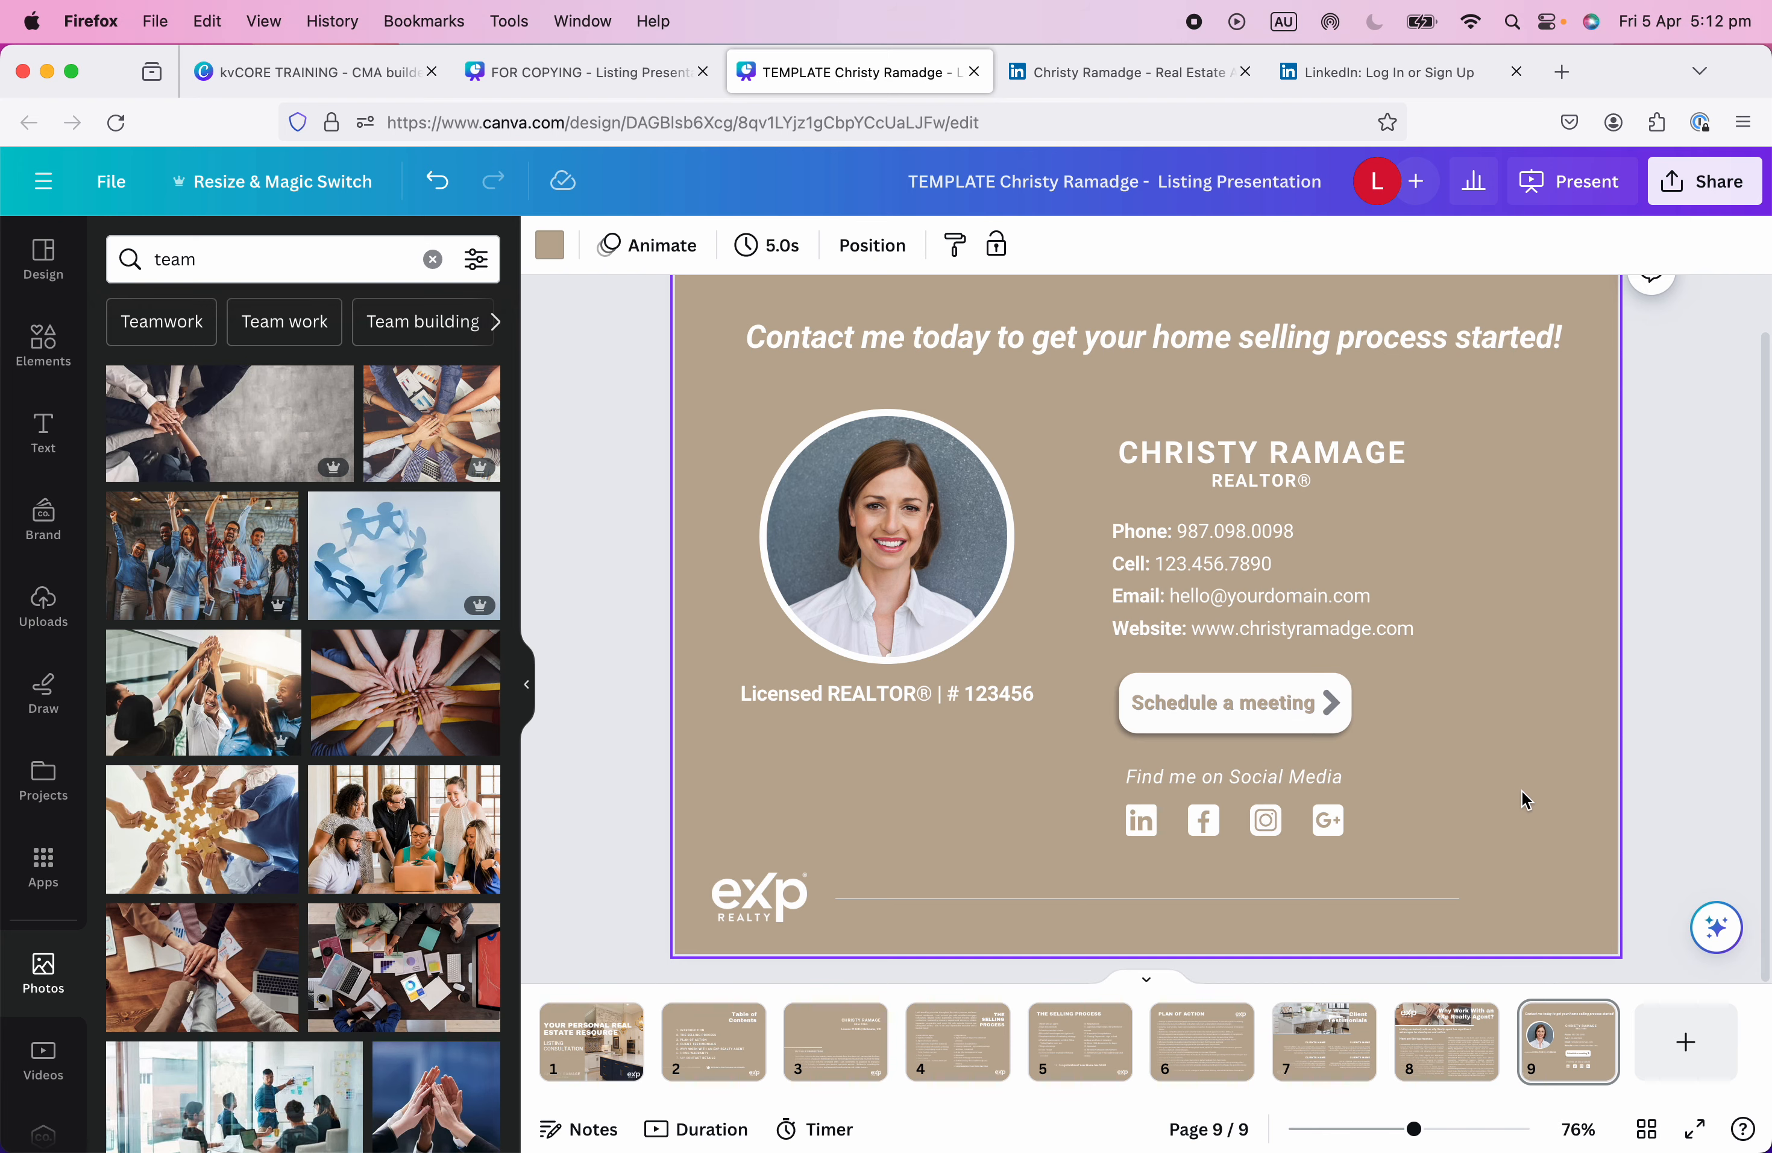
Present the deck full screen from page 1, advancing through every slide to the contact details slide.
left_click(592, 1063)
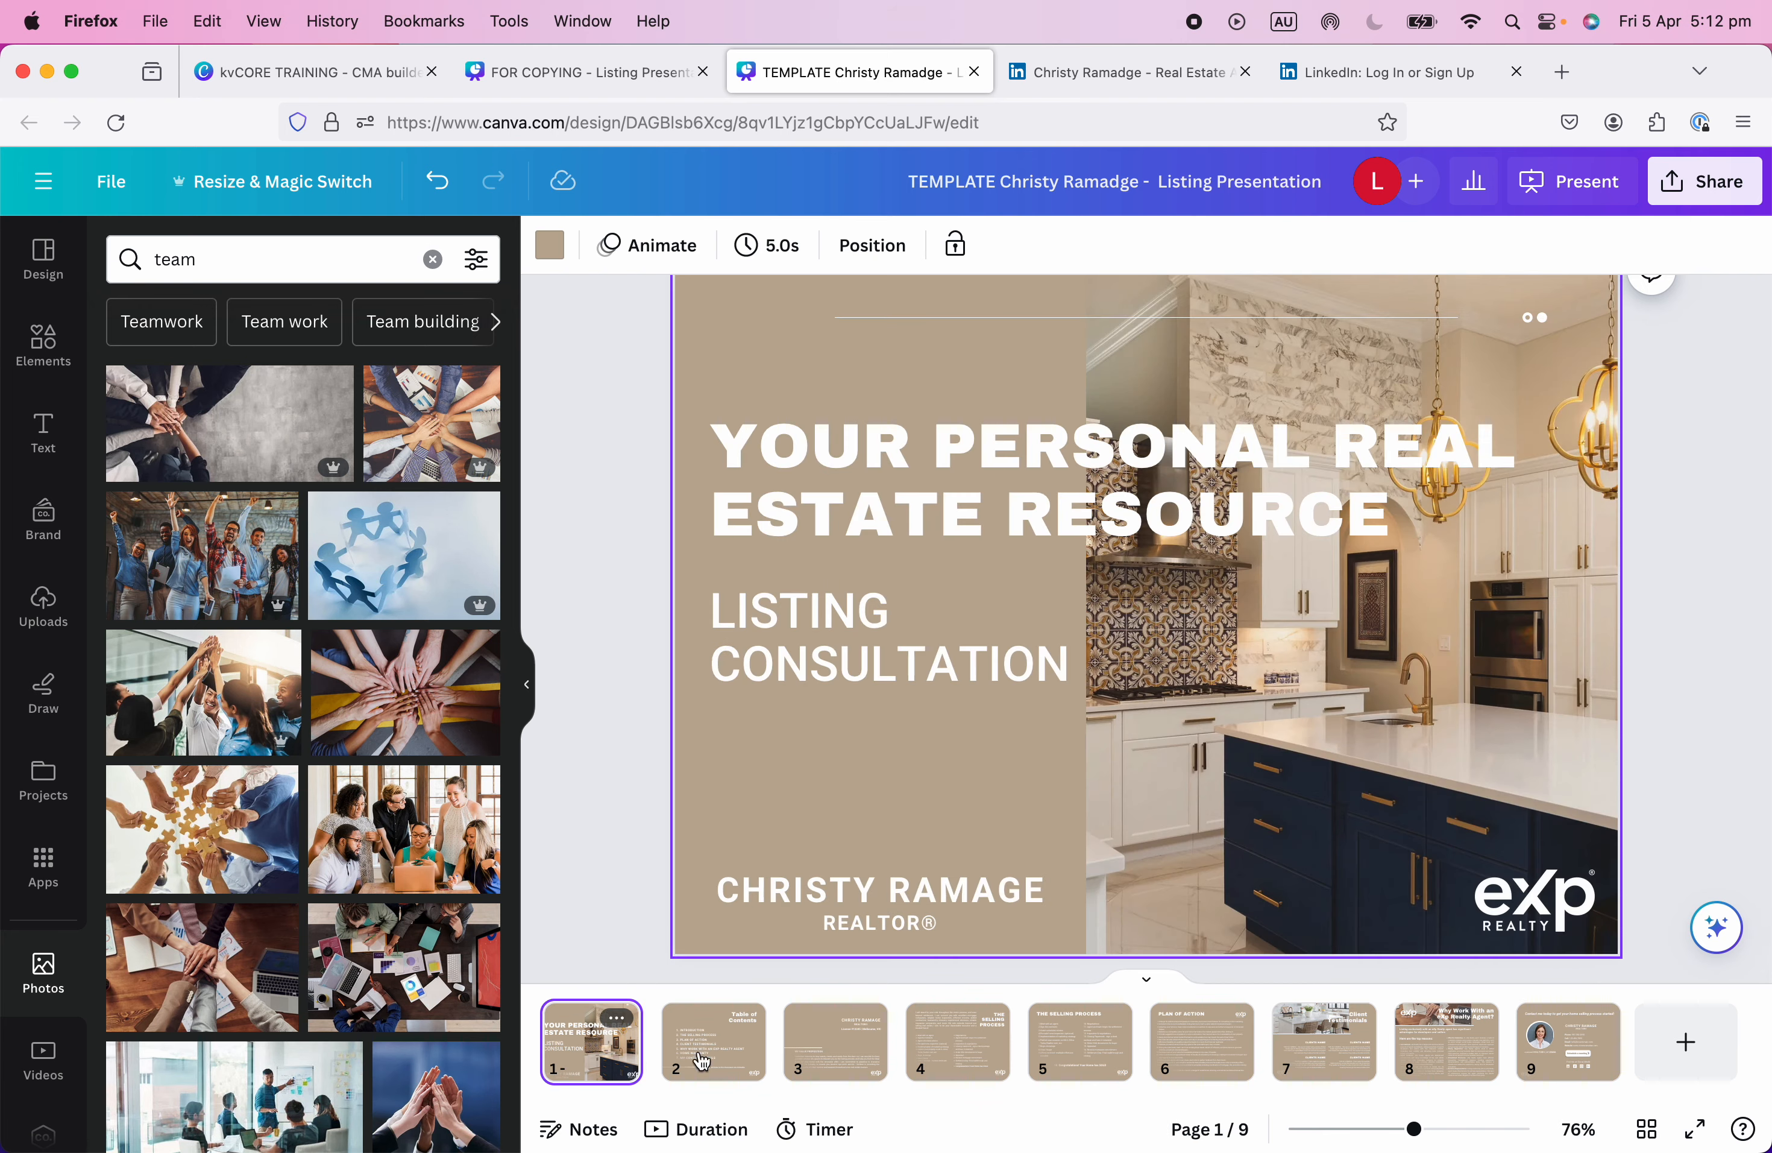
left_click(1699, 1130)
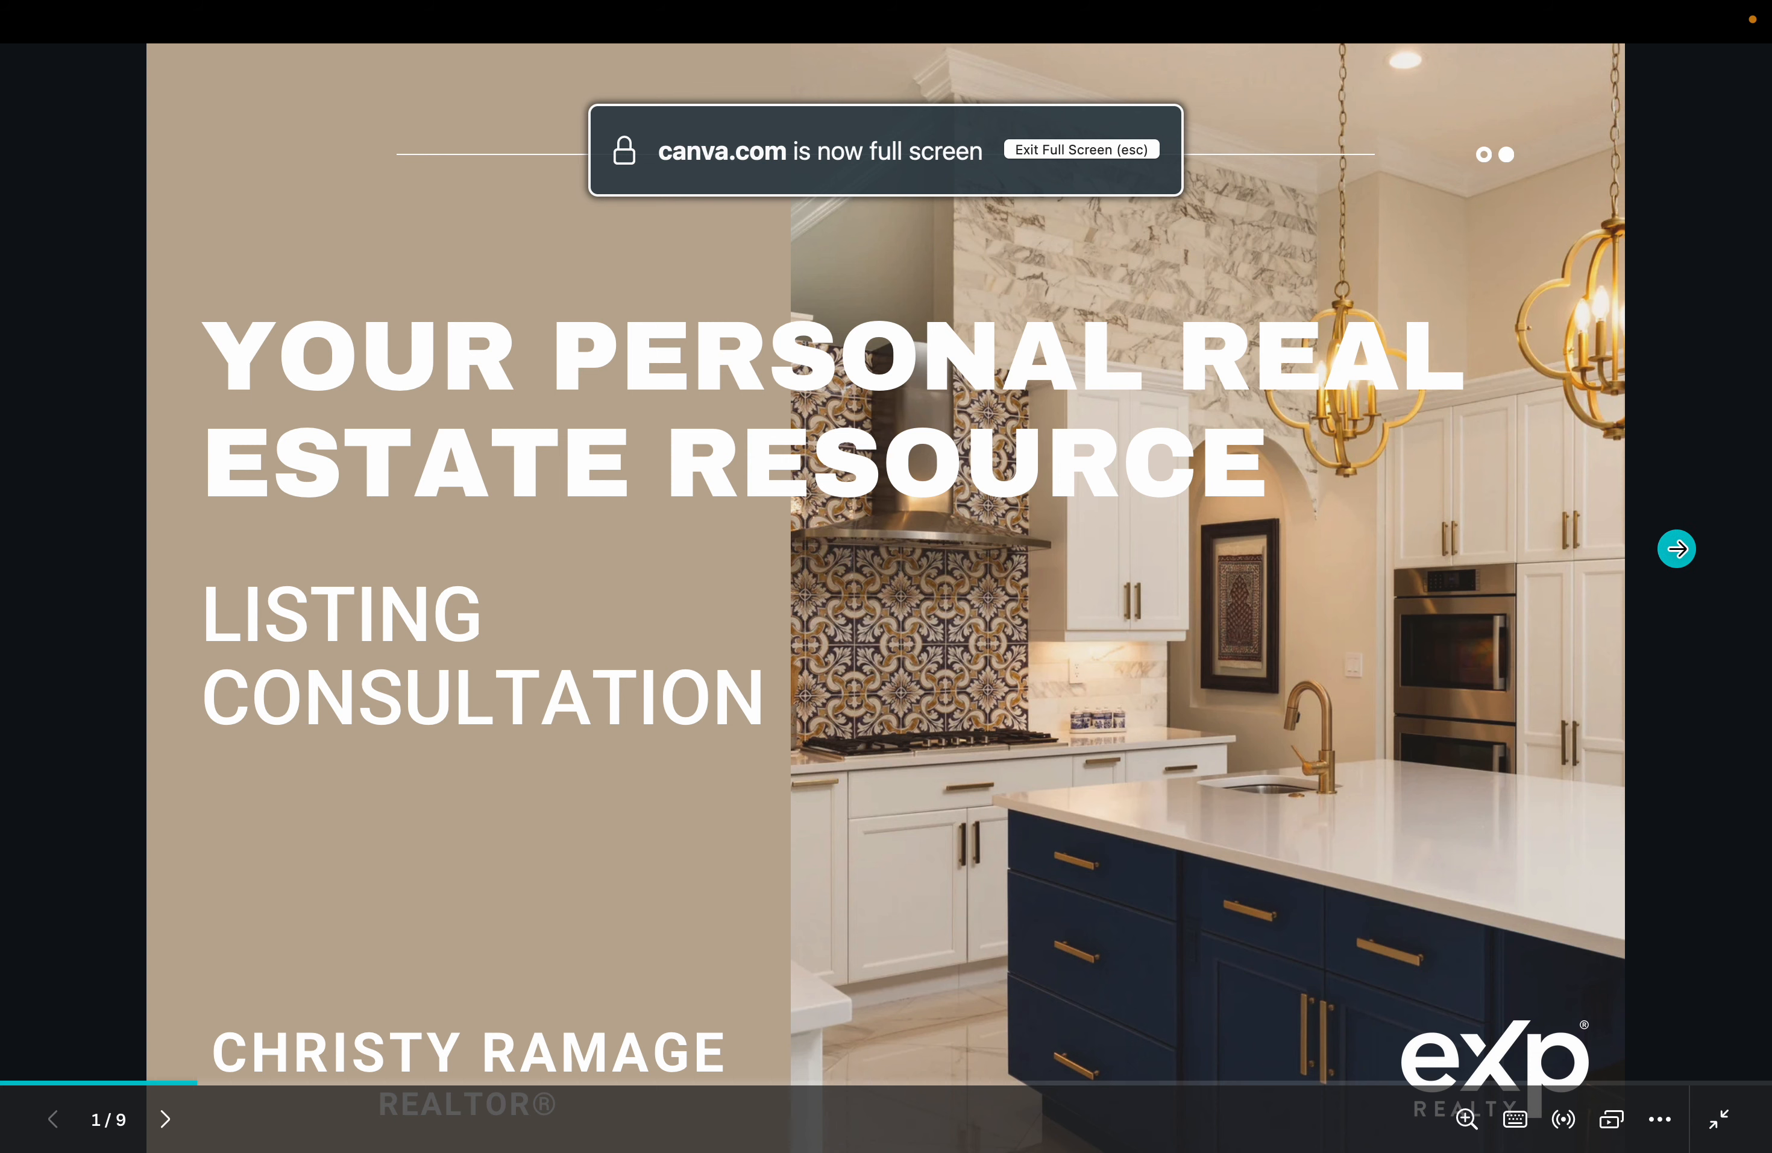
left_click(1675, 527)
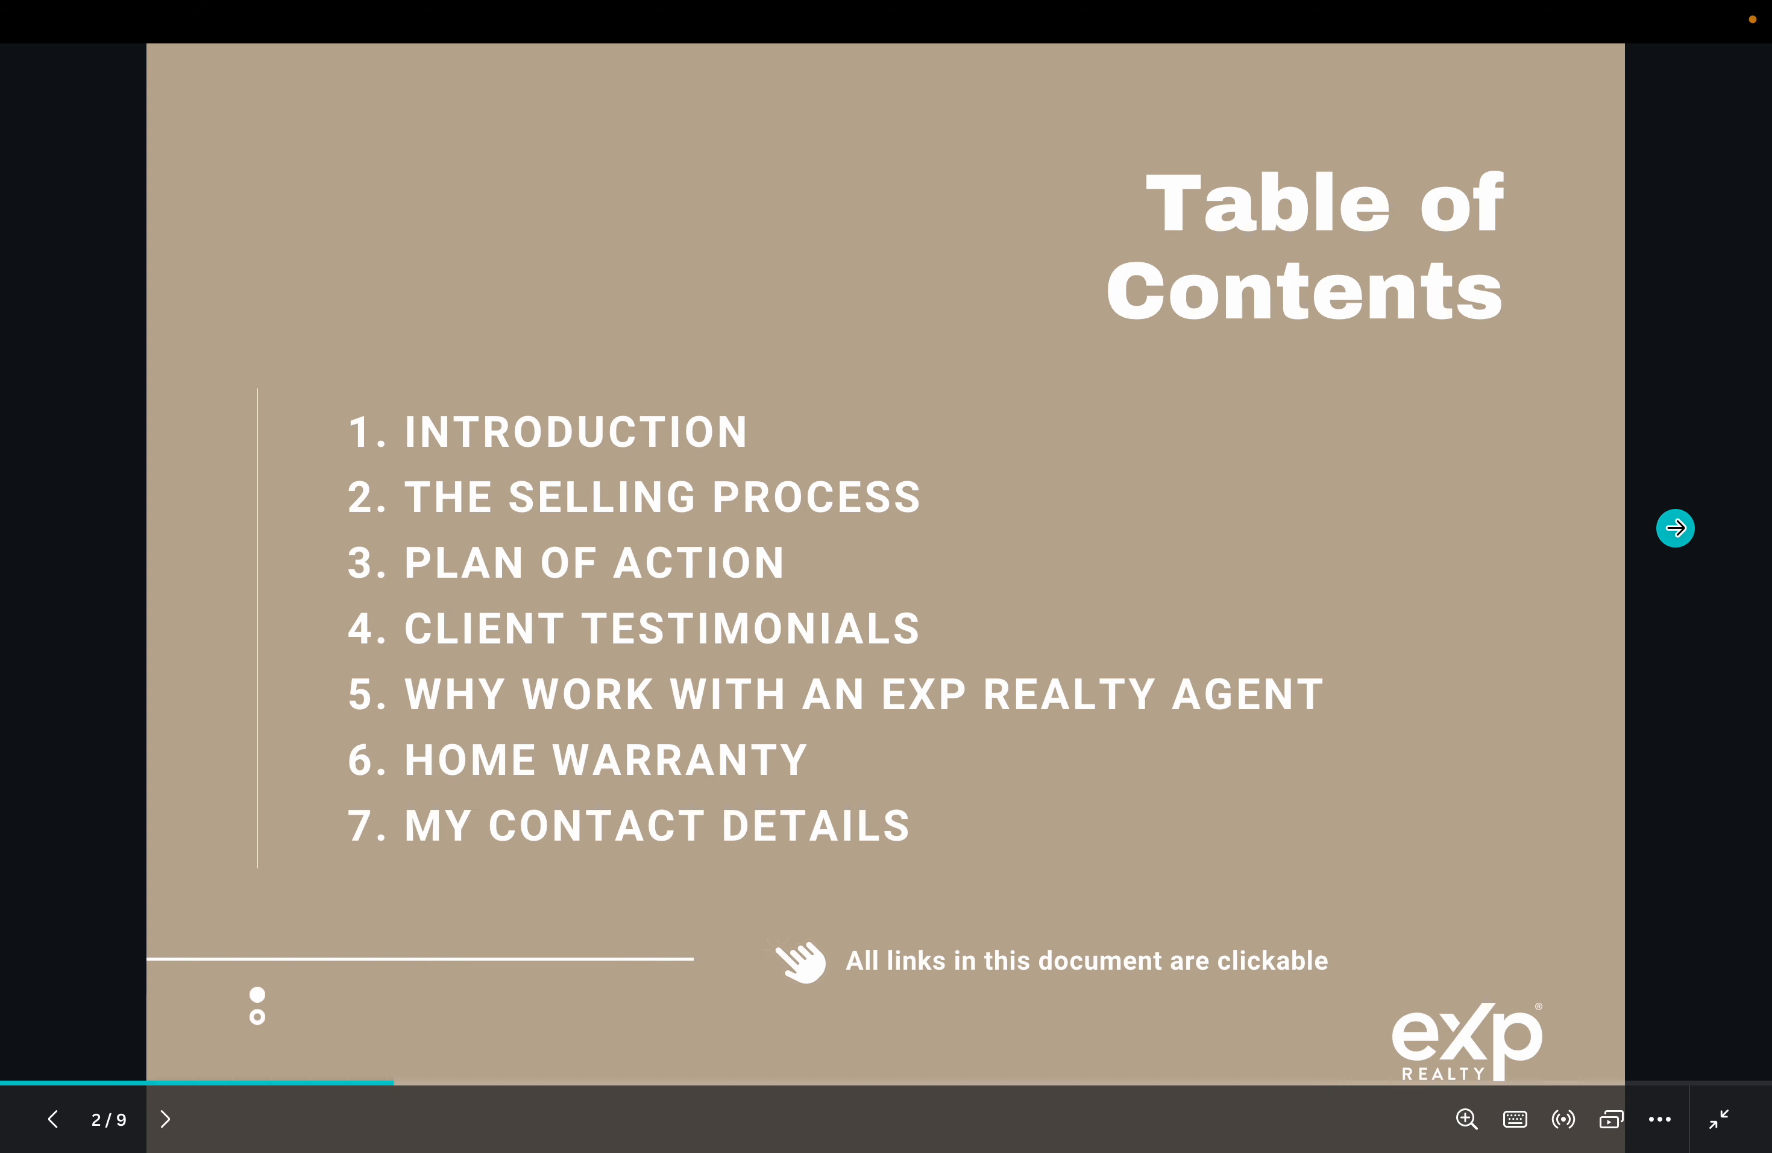
left_click(1675, 527)
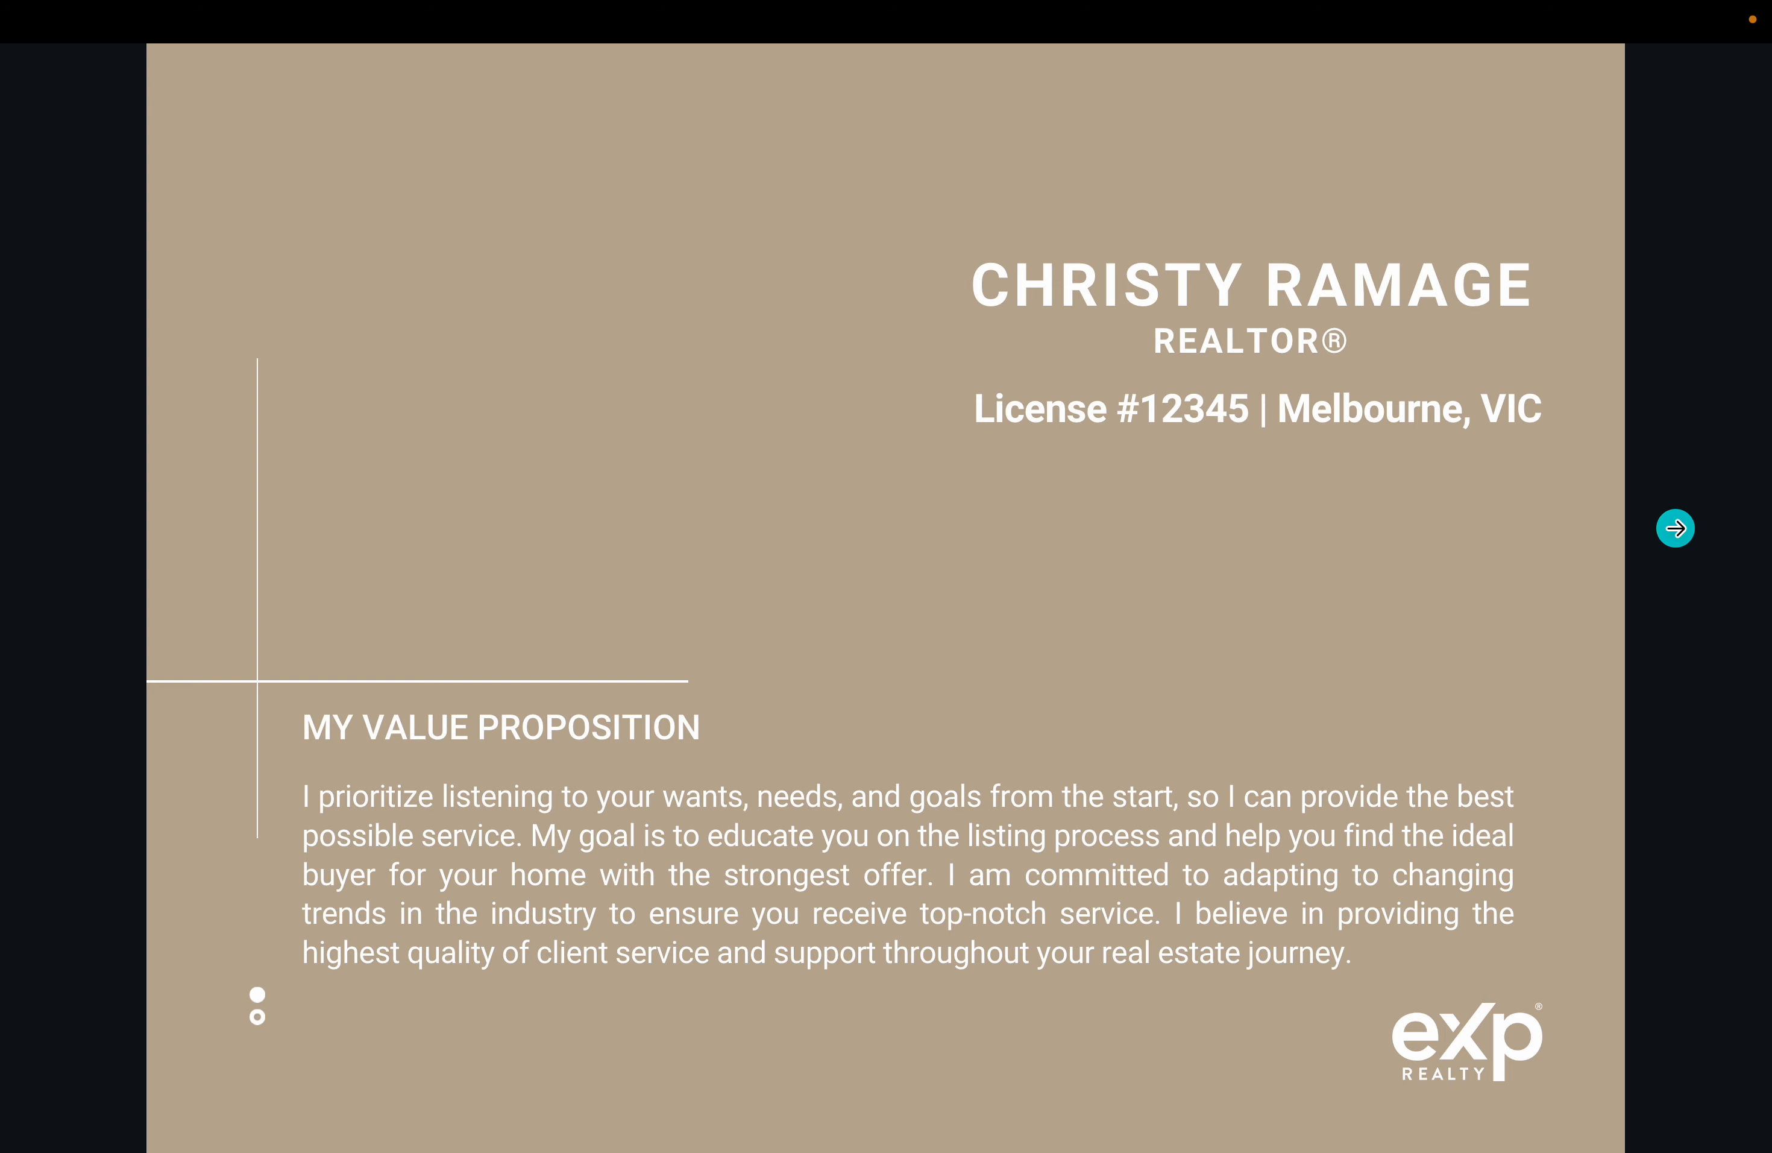
left_click(1675, 526)
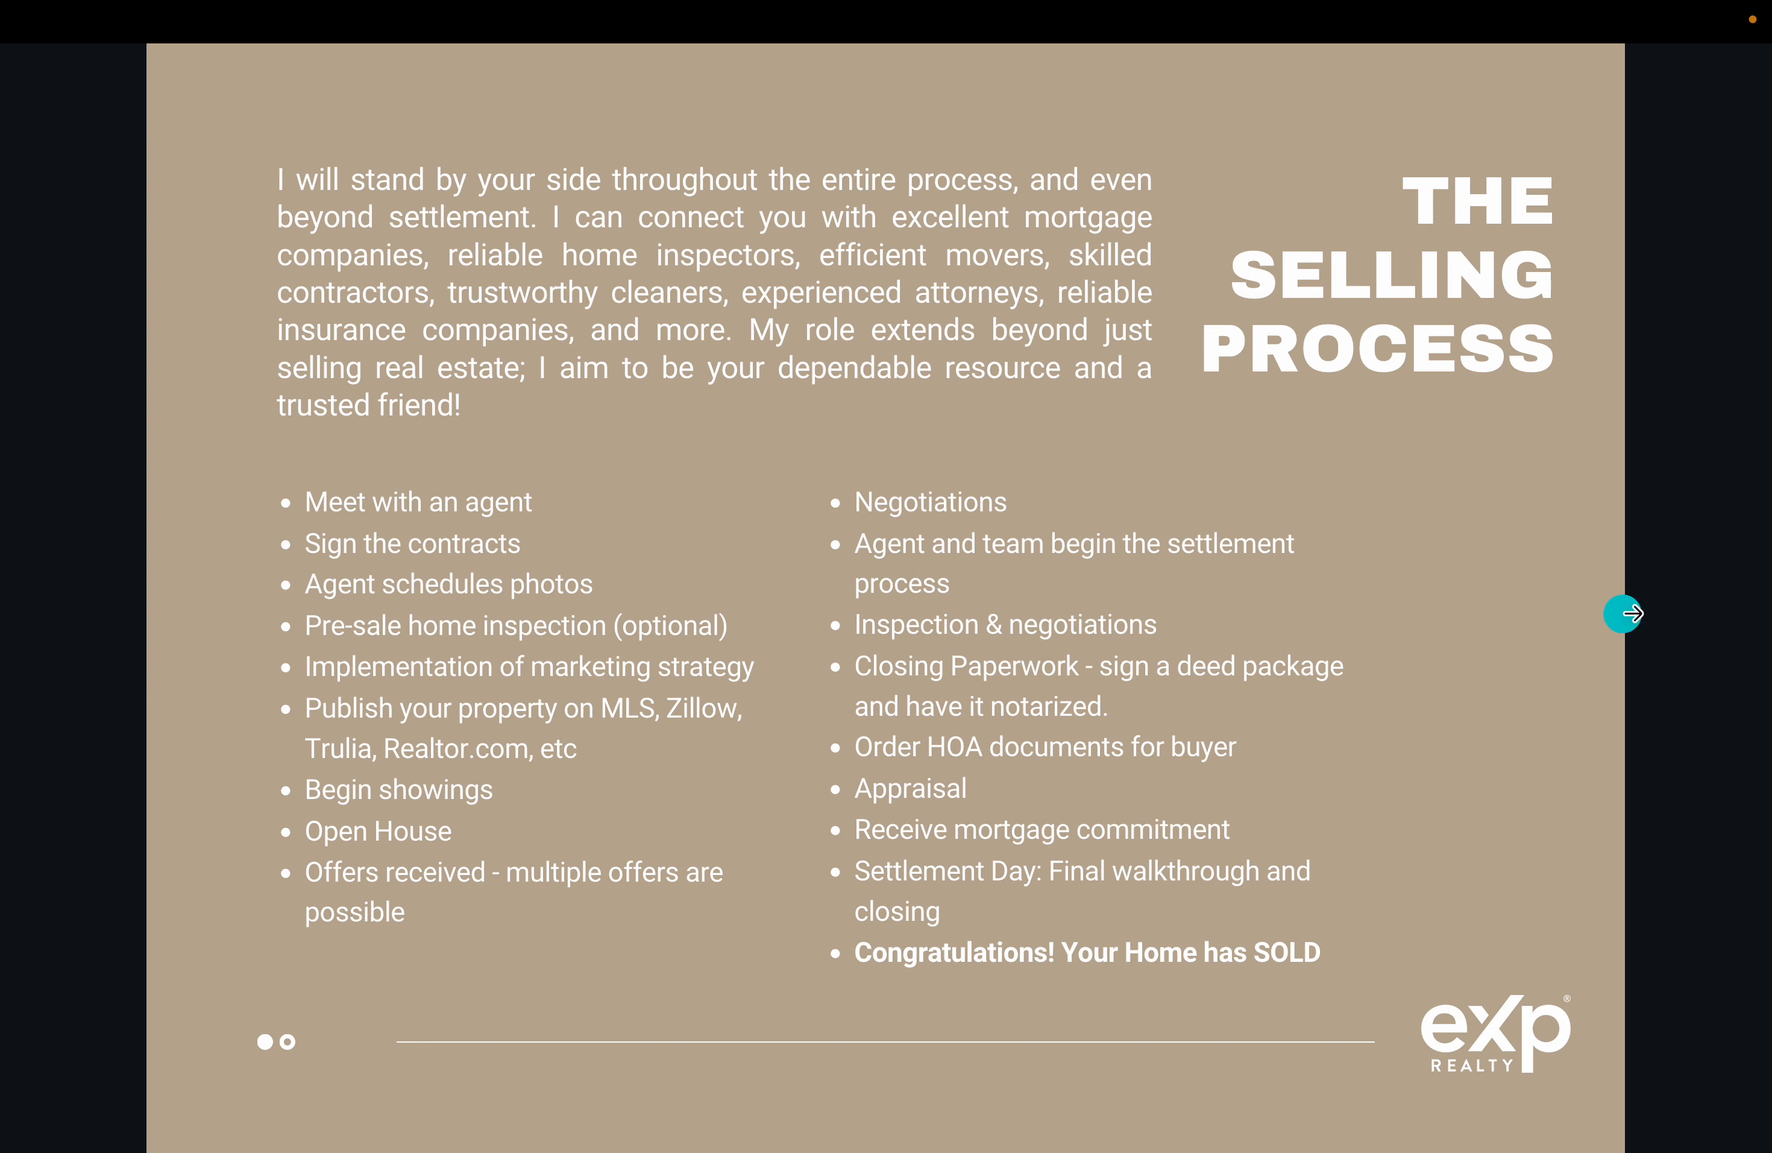
left_click(1670, 610)
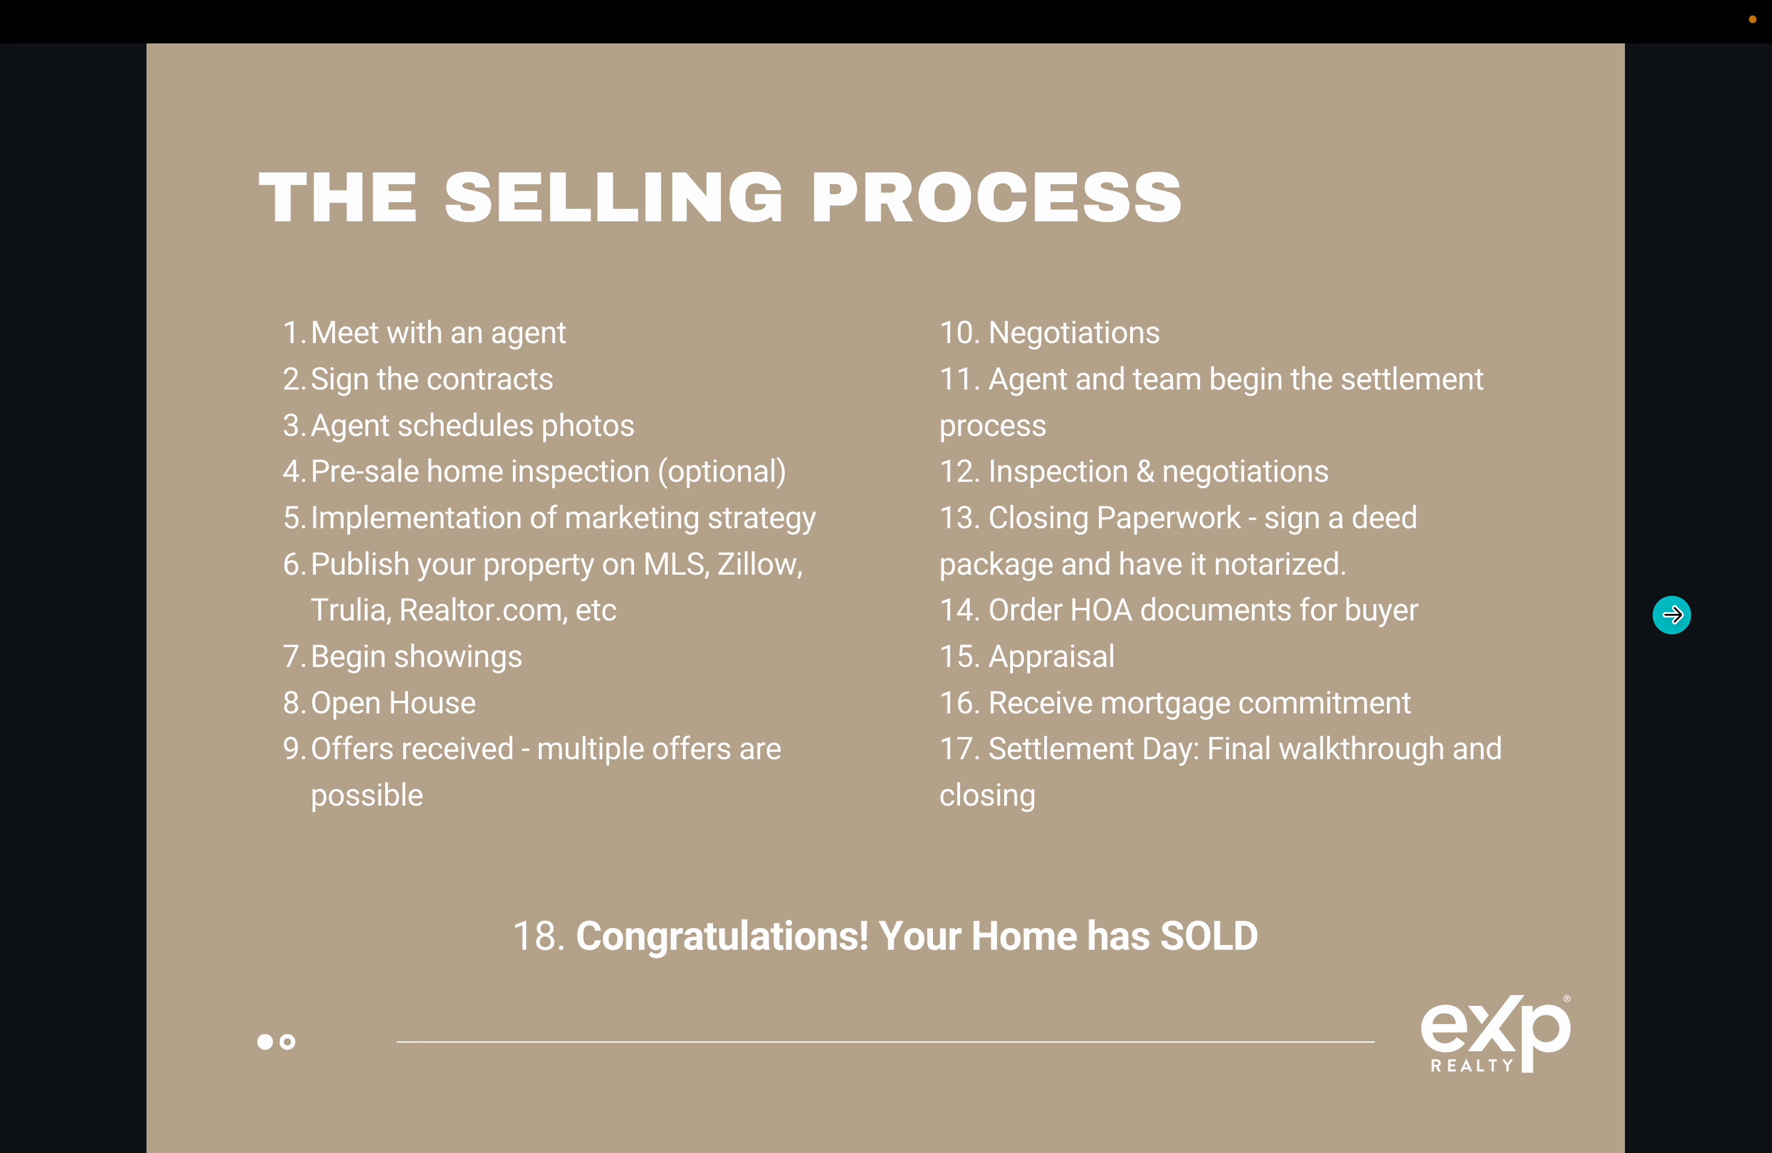
left_click(1673, 614)
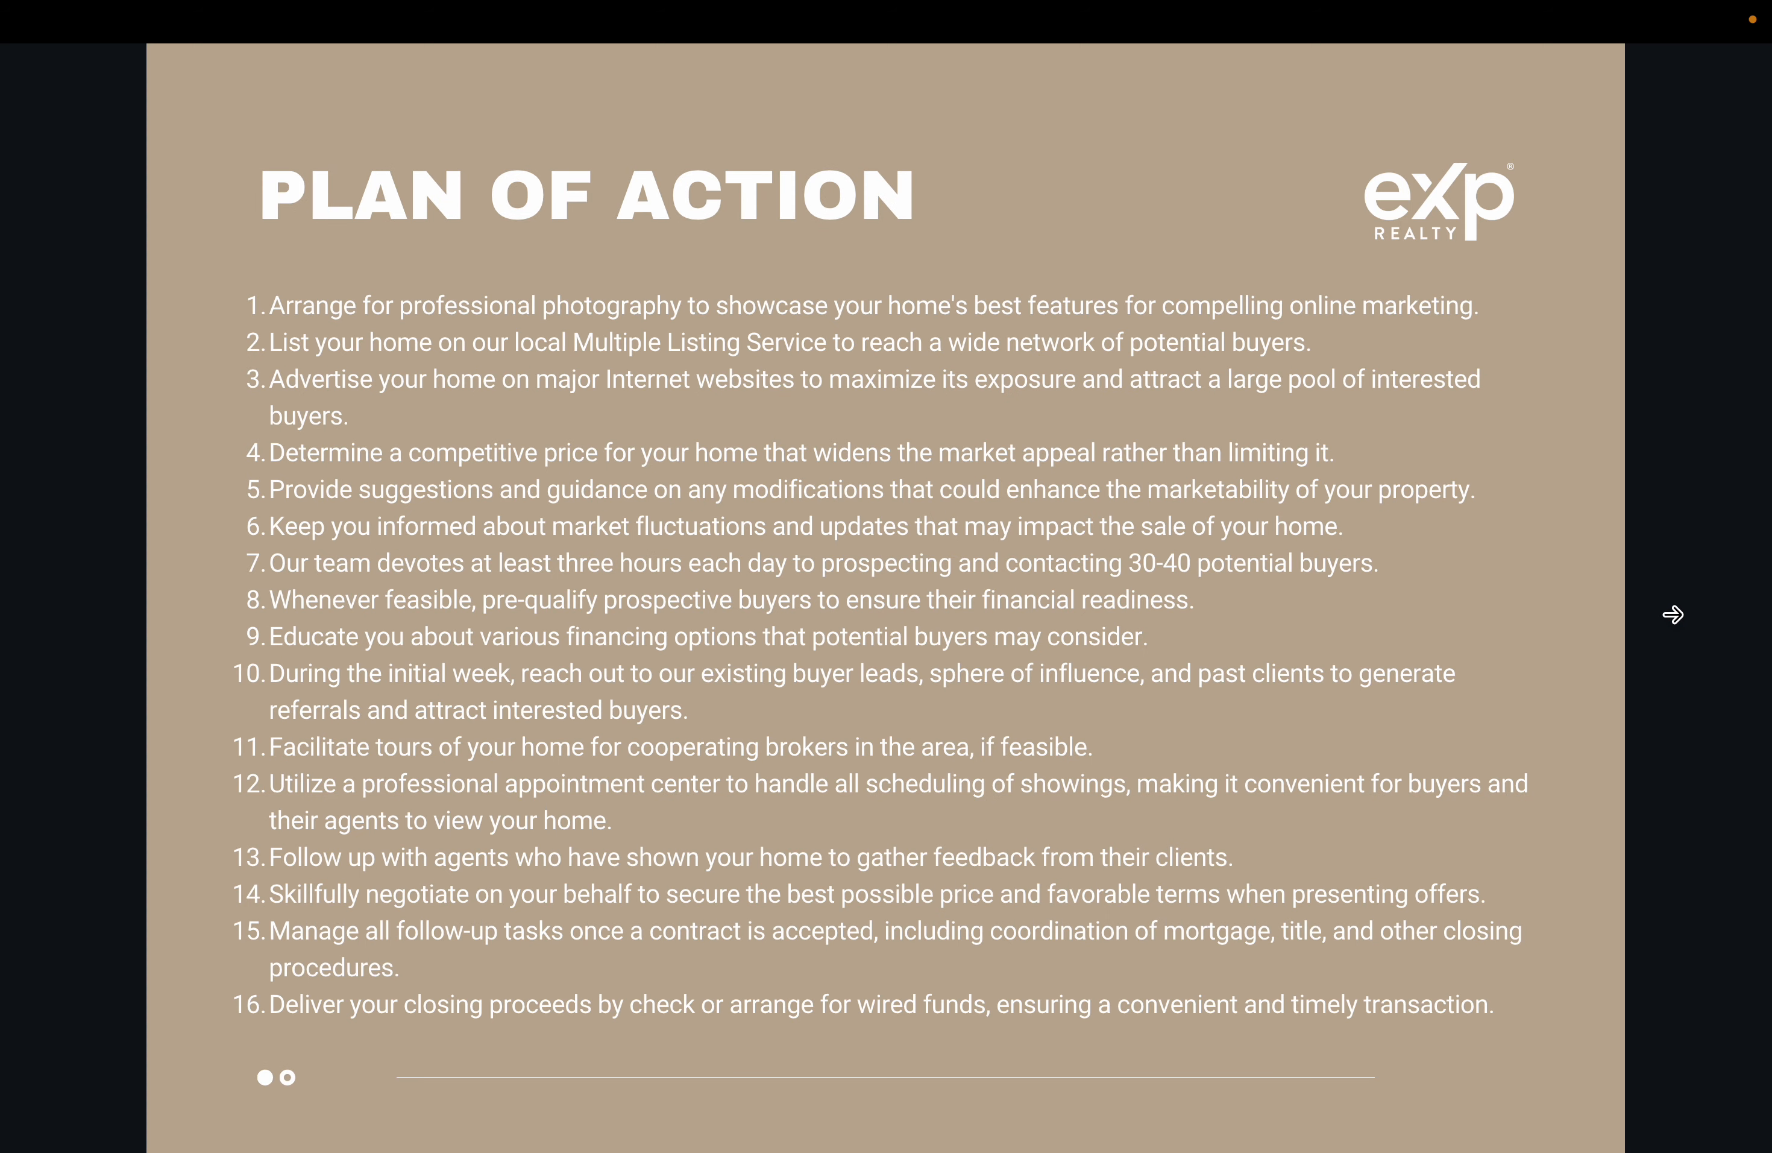
key("Right")
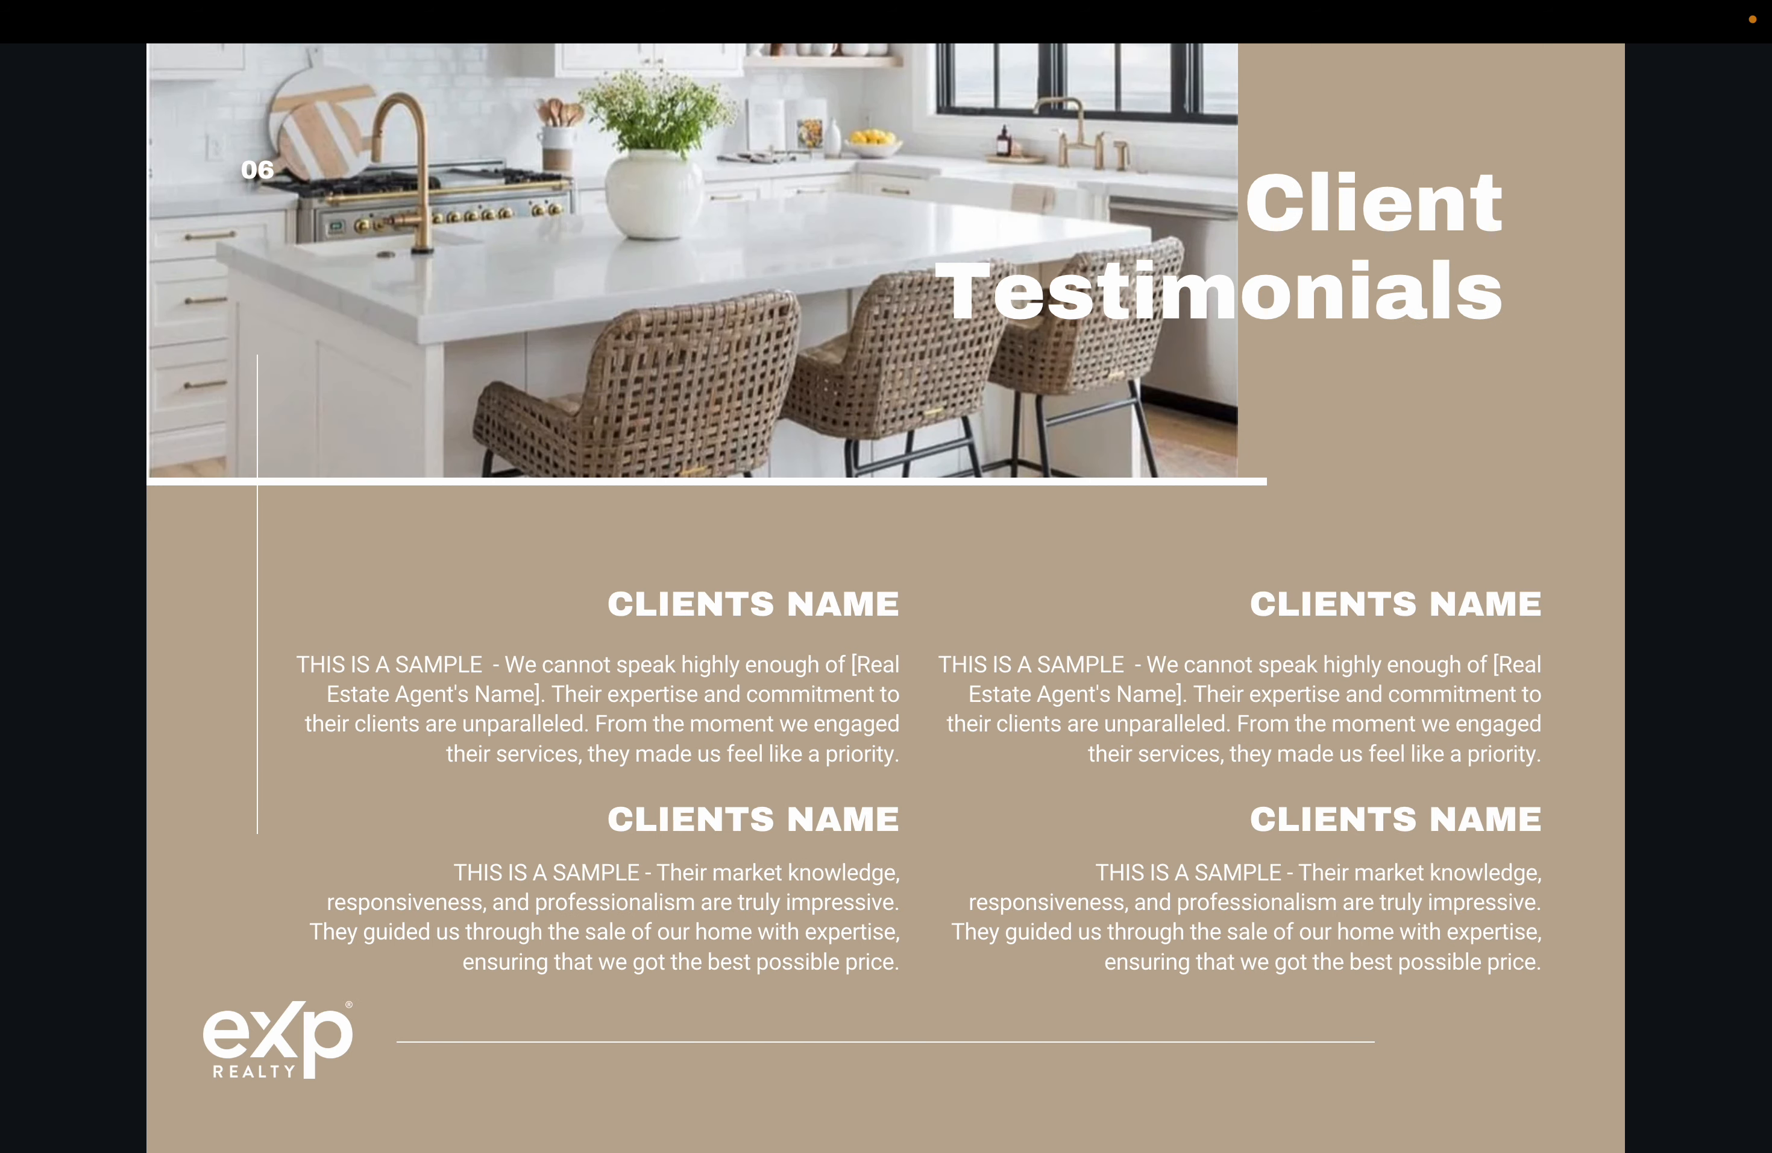
left_click(1621, 577)
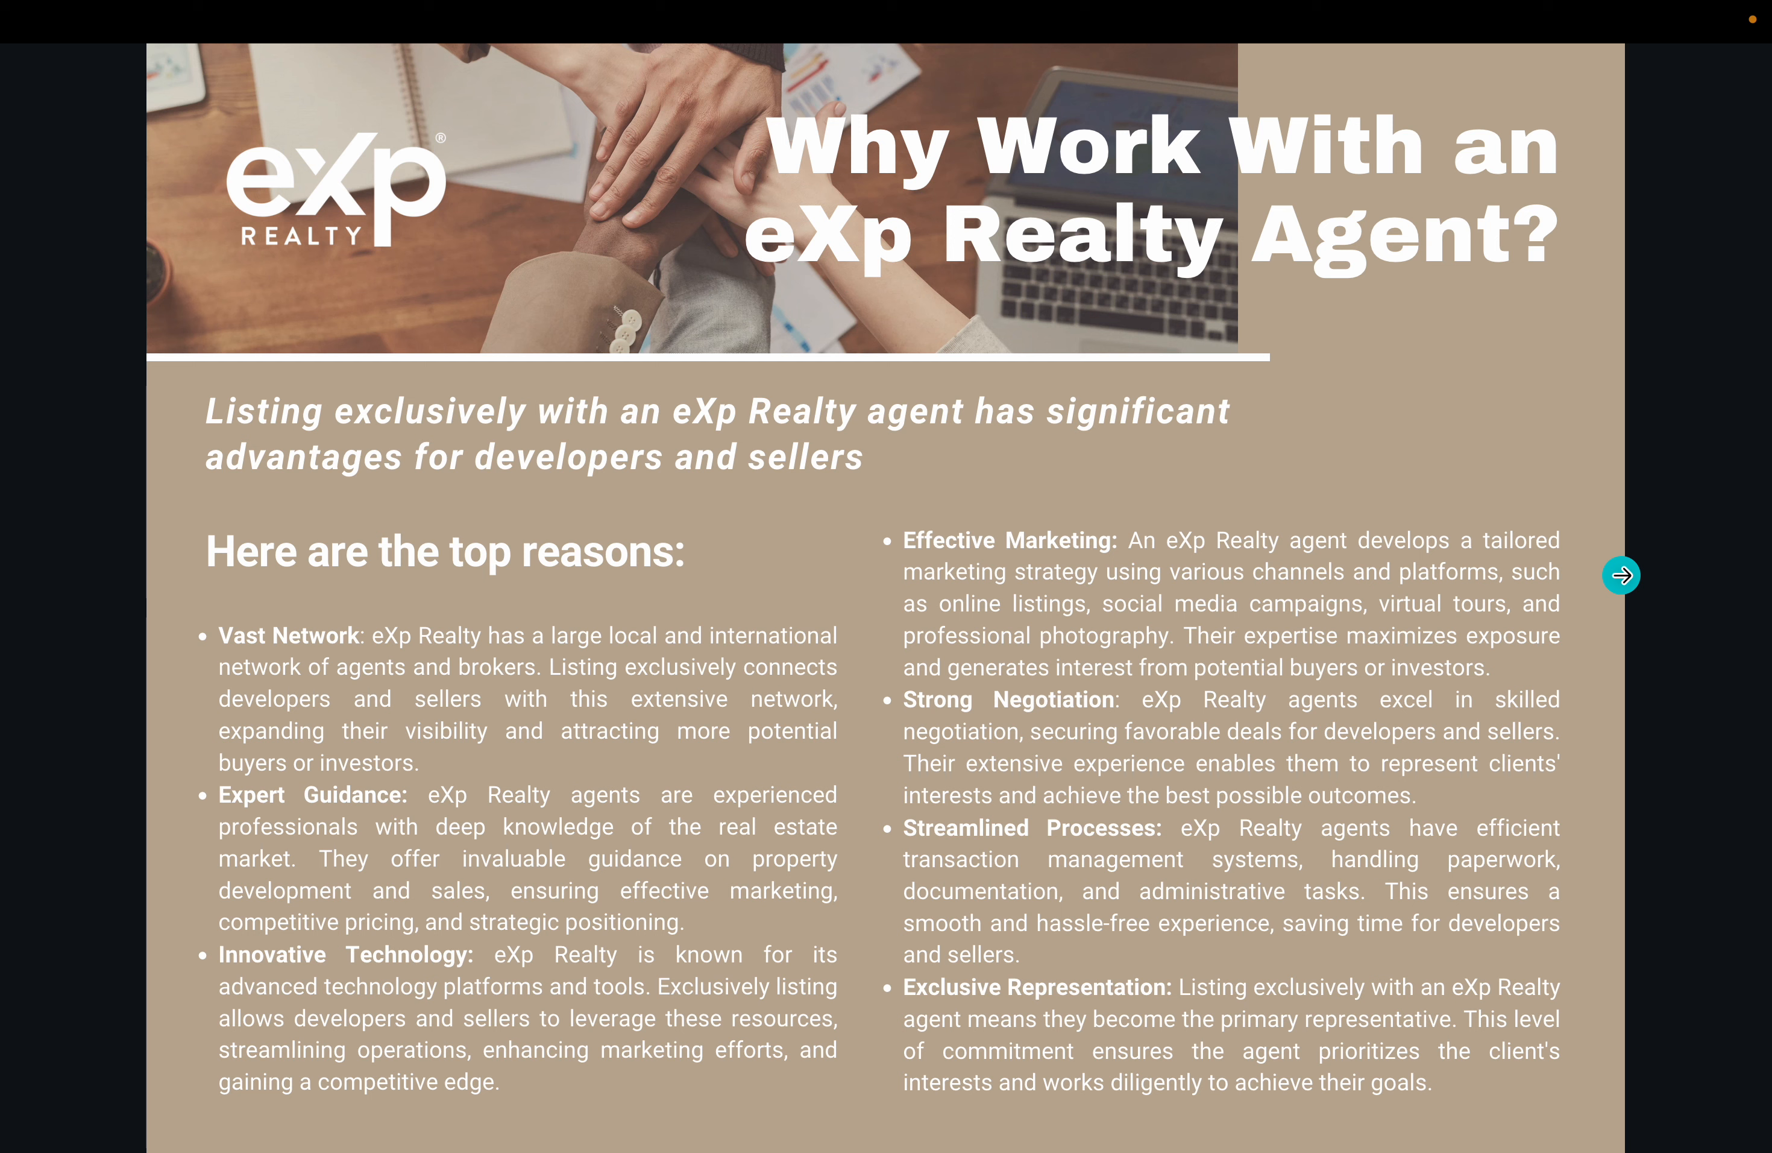
left_click(1621, 576)
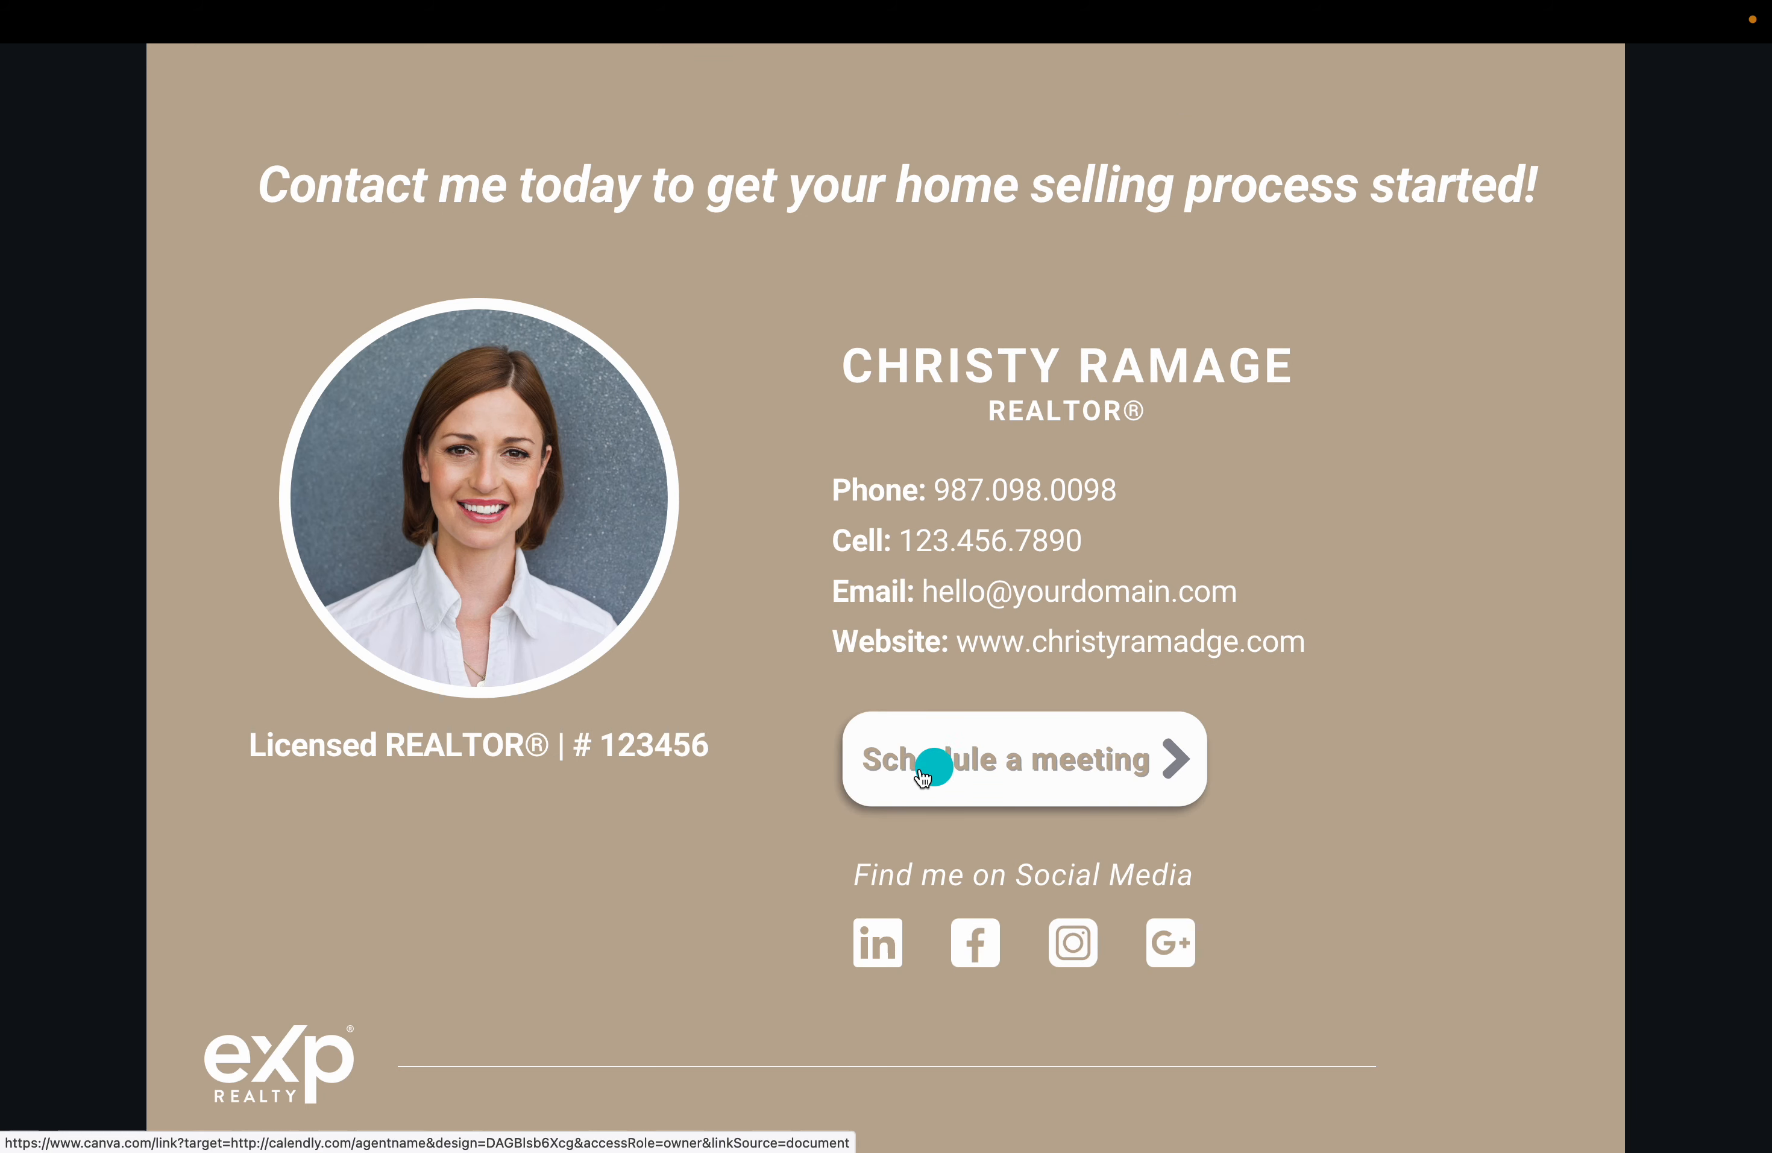
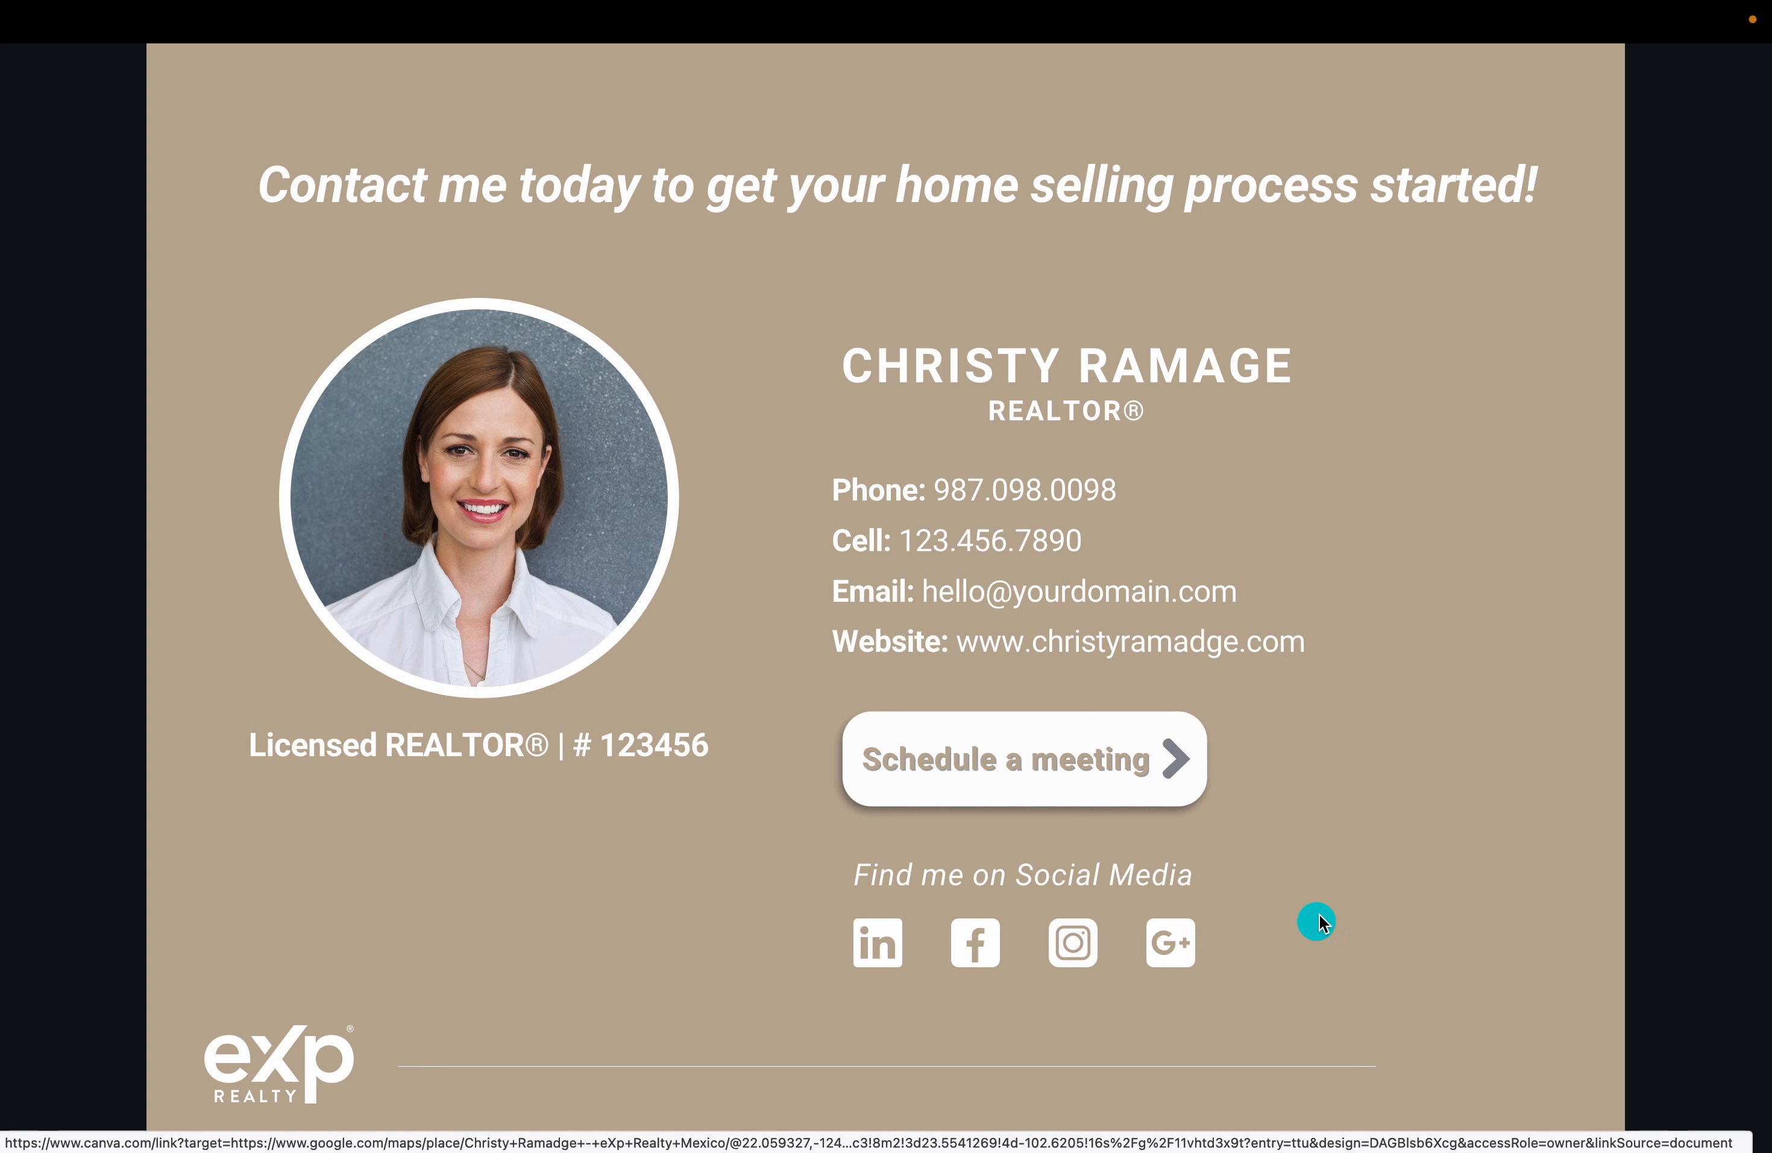
Confirm the Schedule a meeting link opens Calendly, compare the browser tabs, then exit full-screen.
left_click(1013, 760)
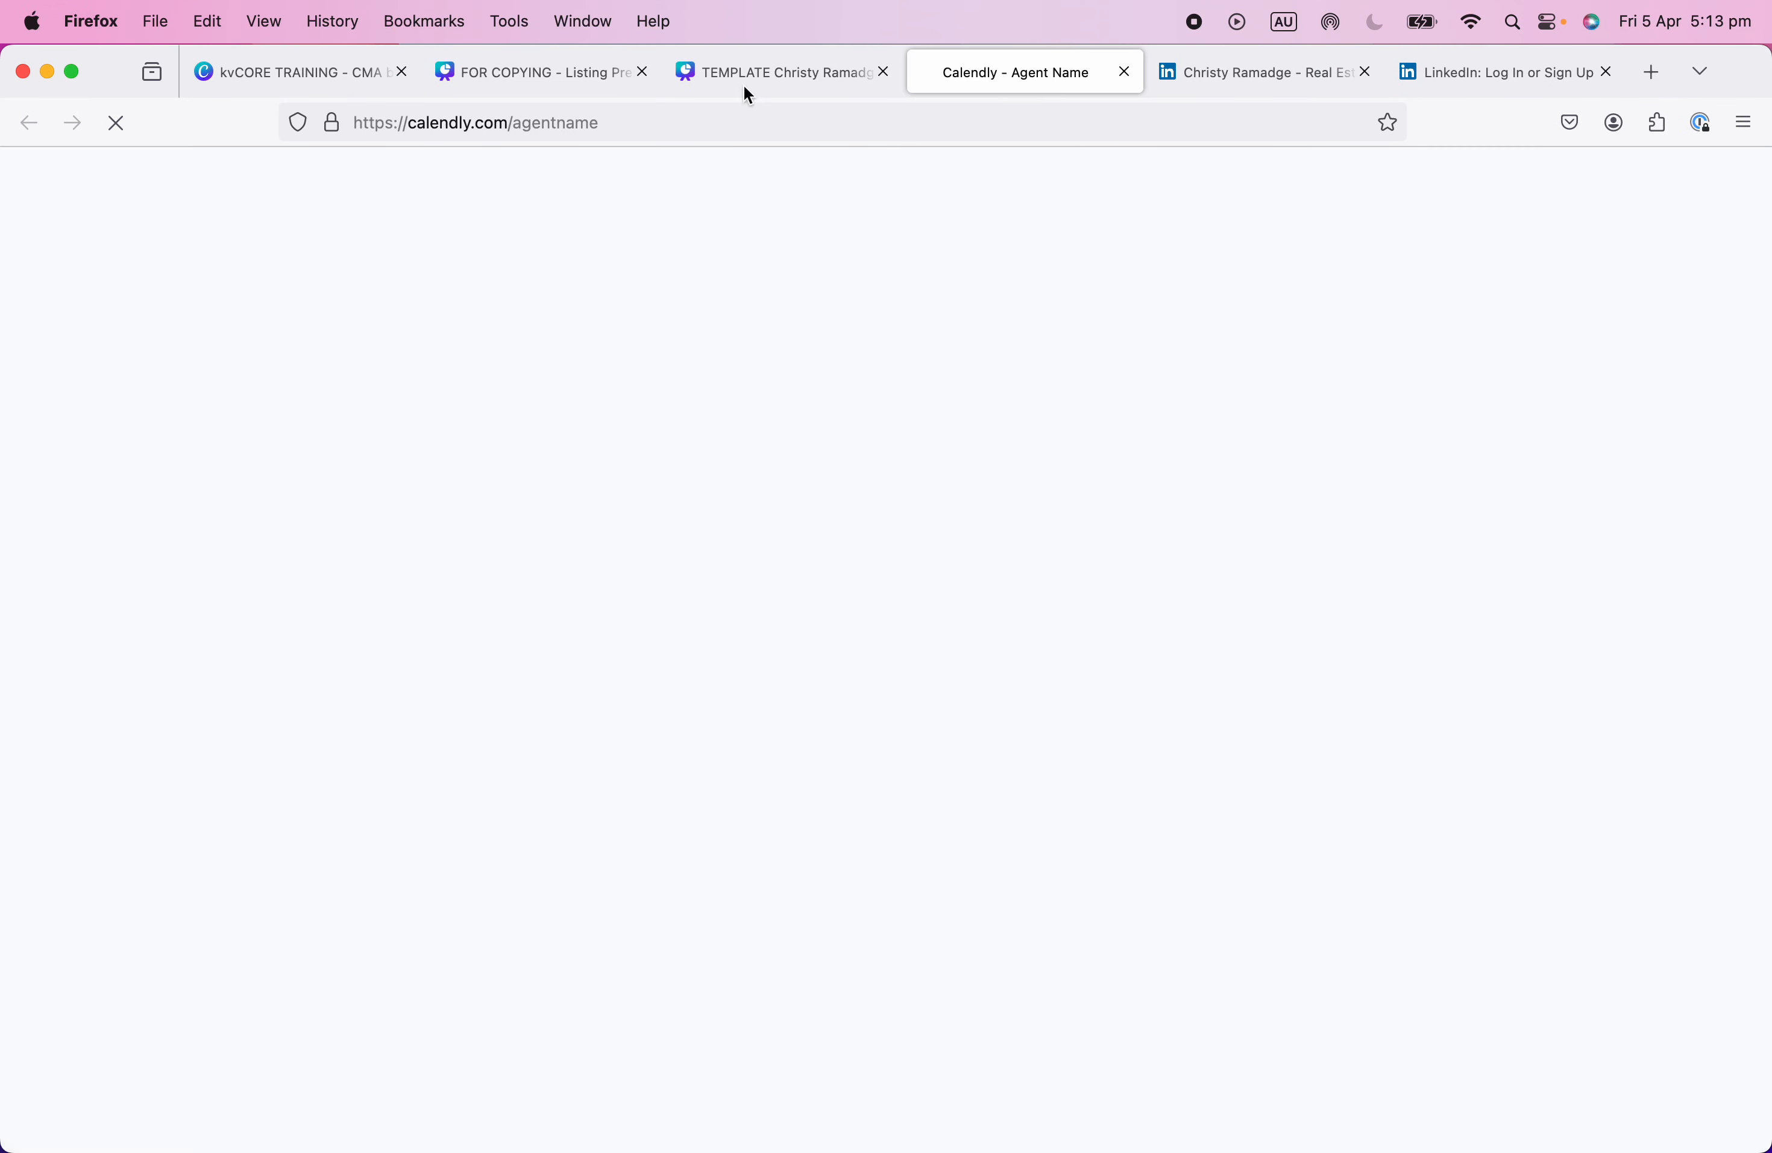
left_click(755, 75)
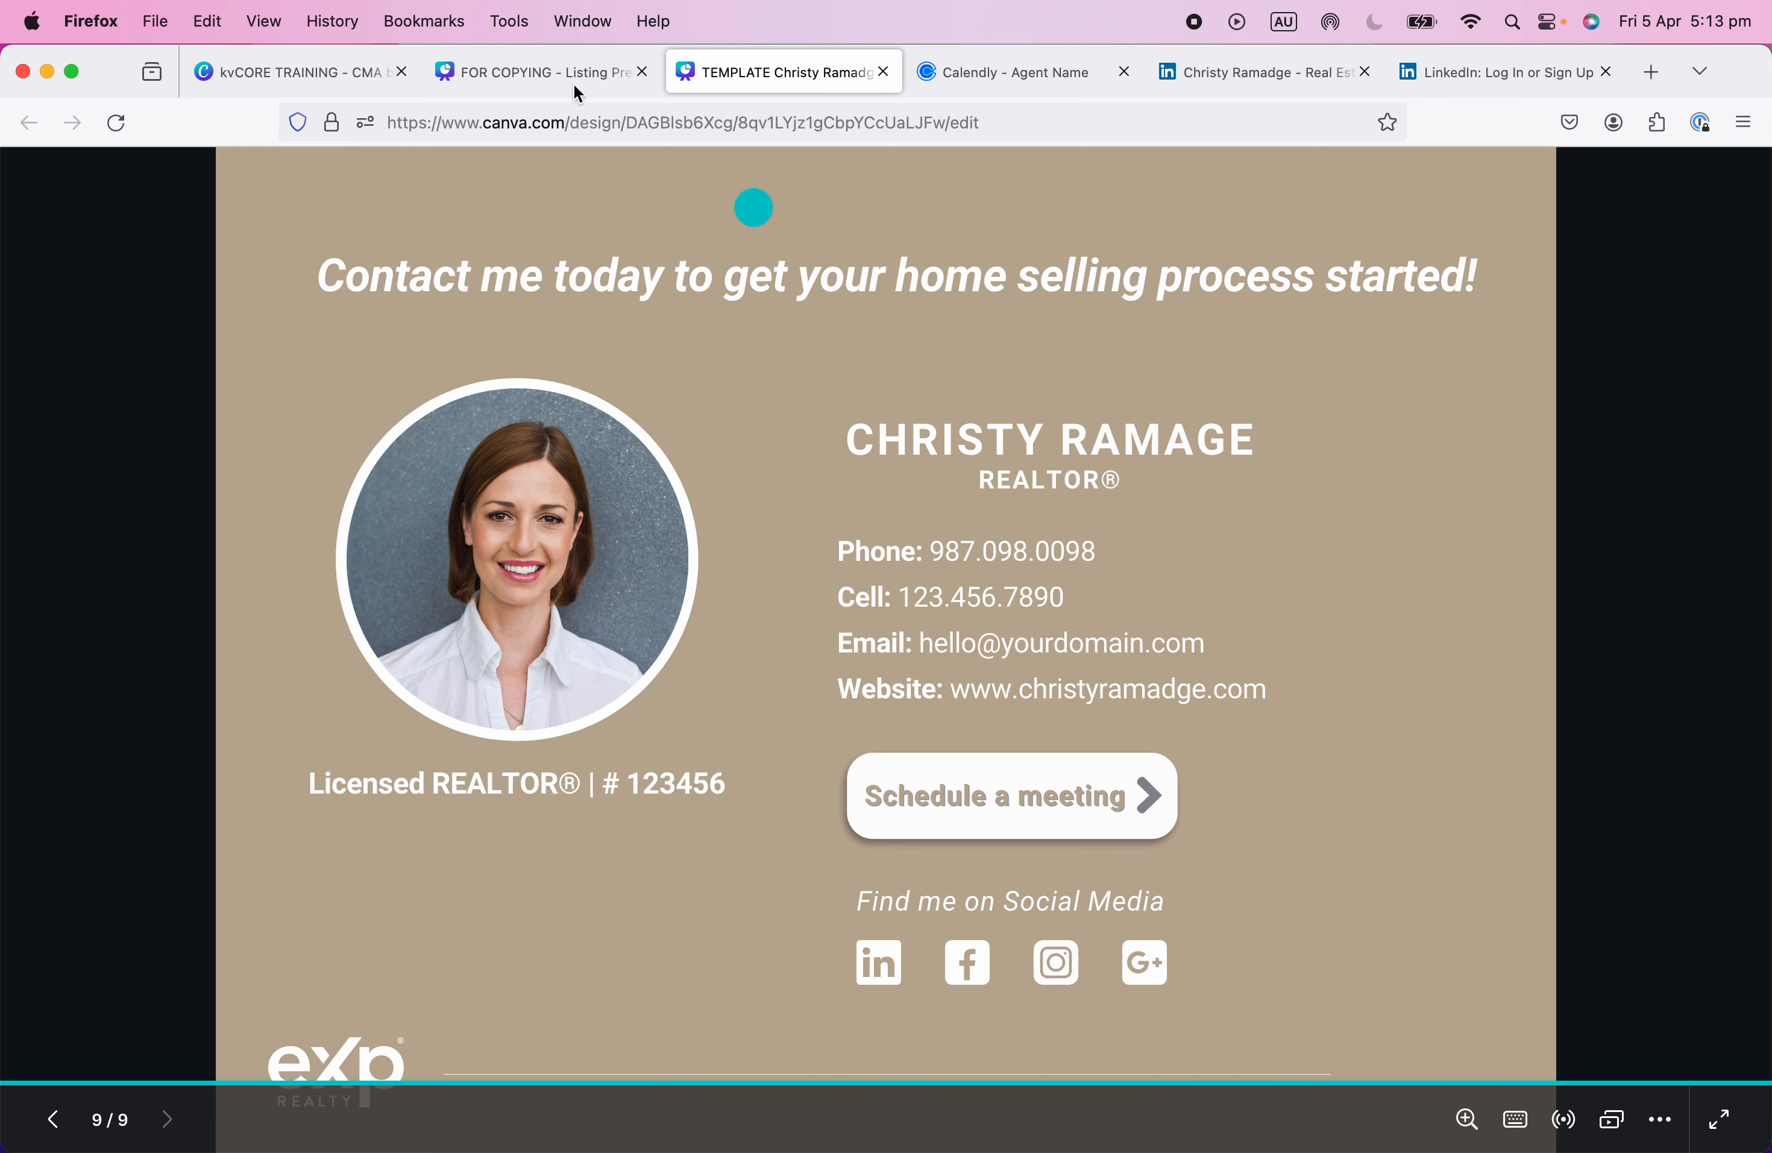
left_click(521, 72)
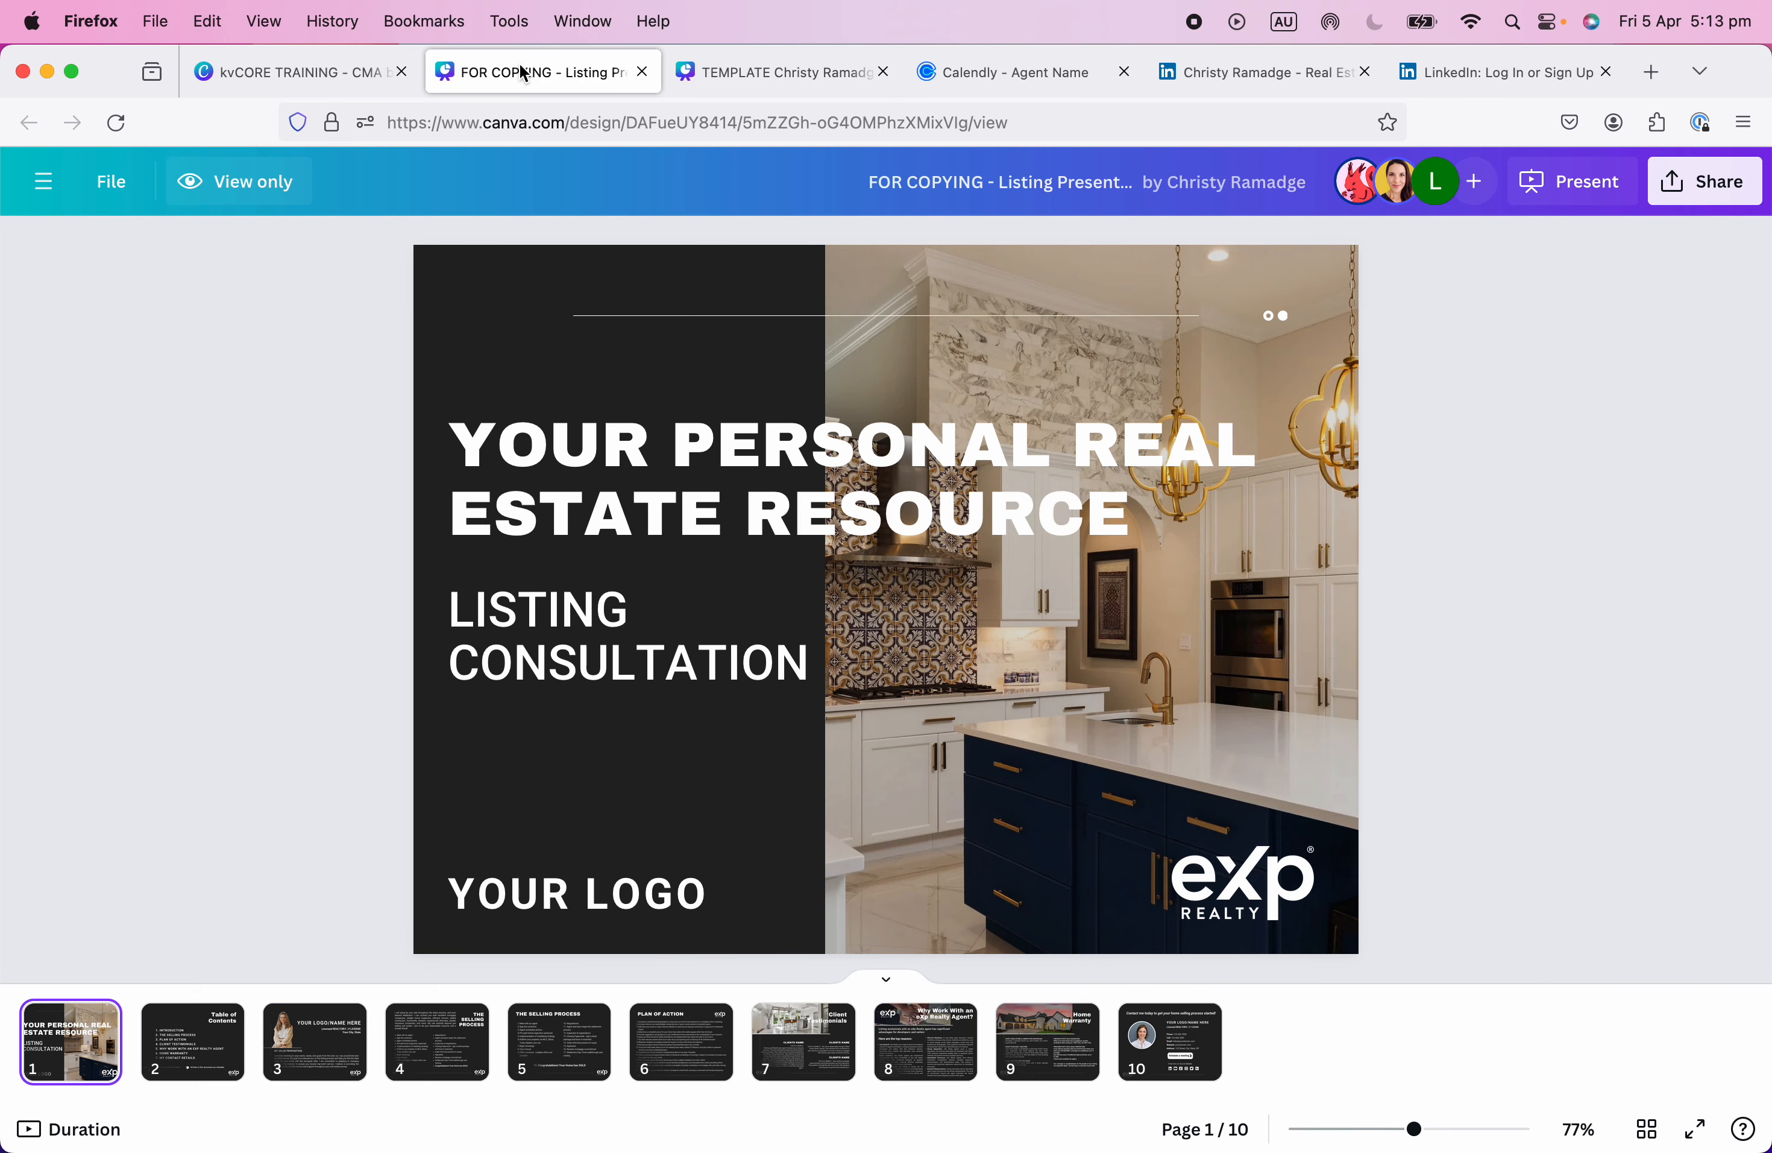
left_click(768, 70)
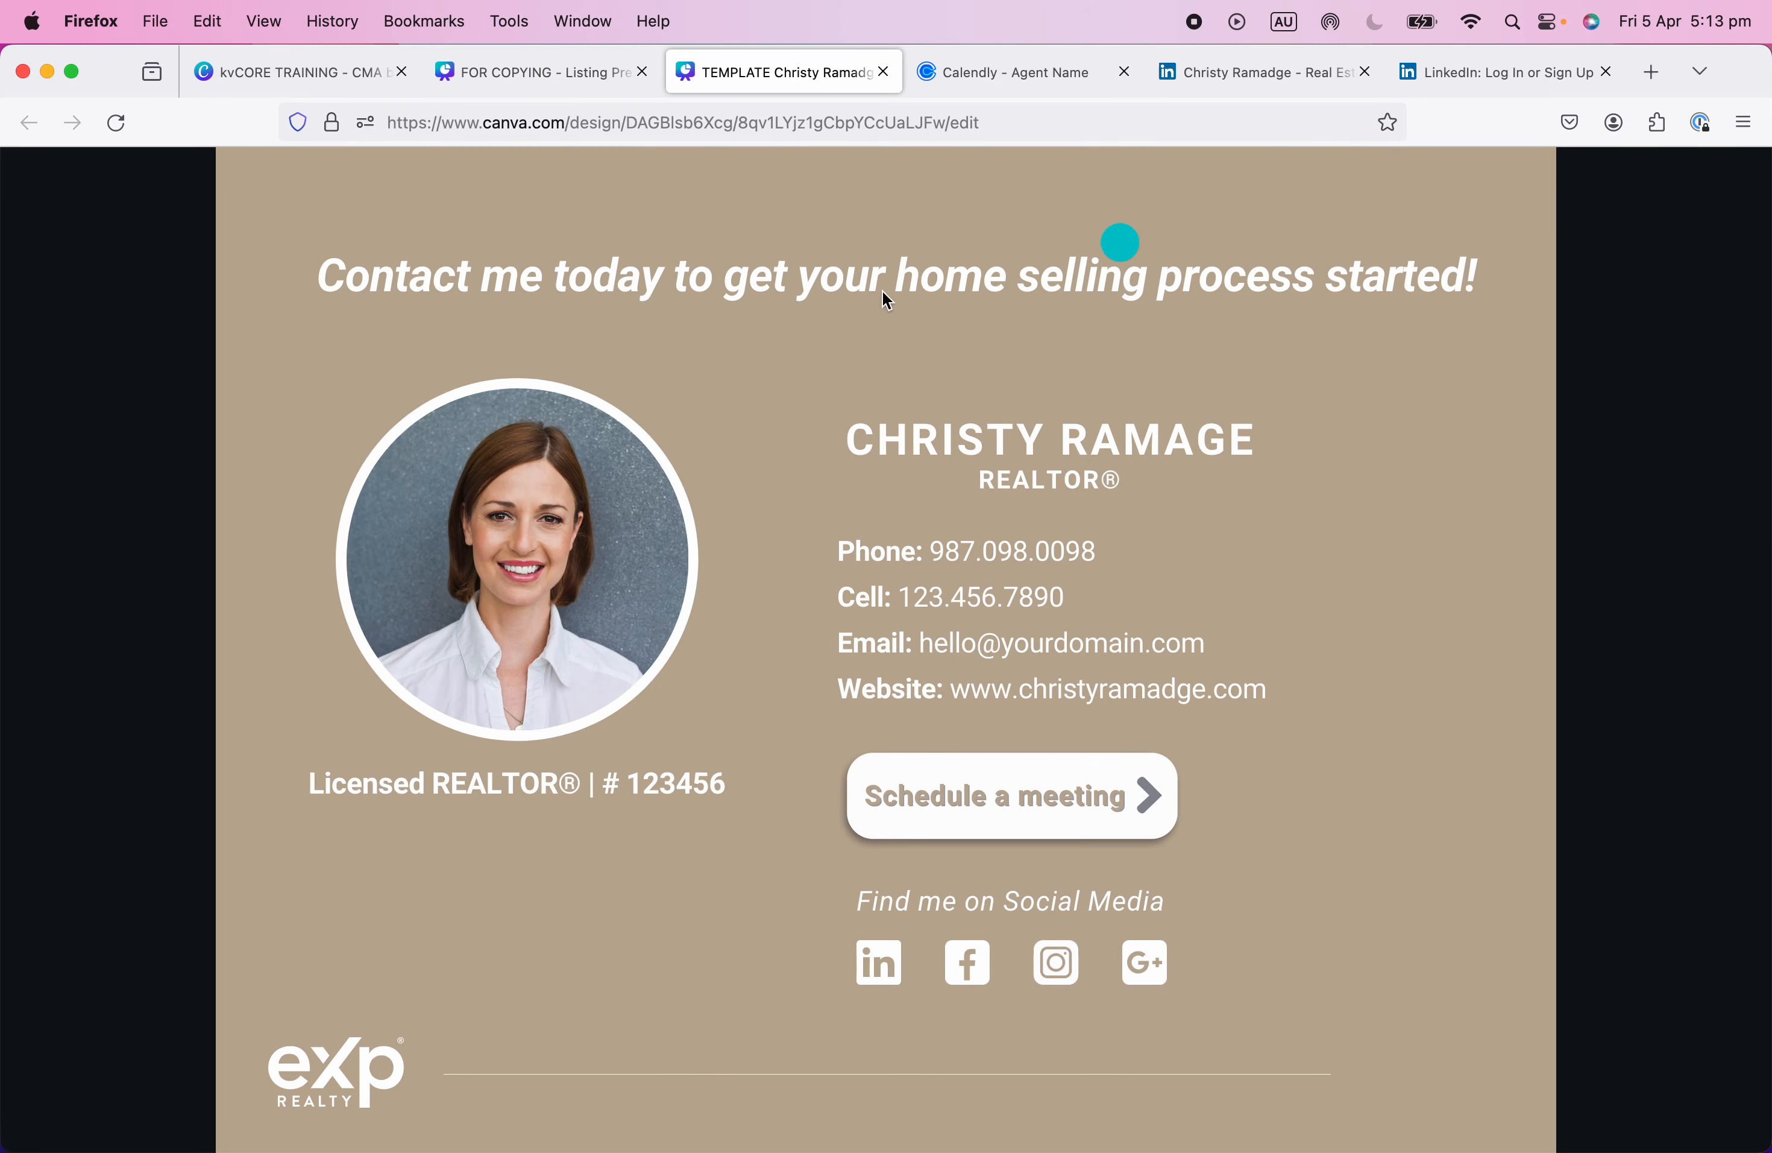
left_click(276, 69)
left_click(522, 72)
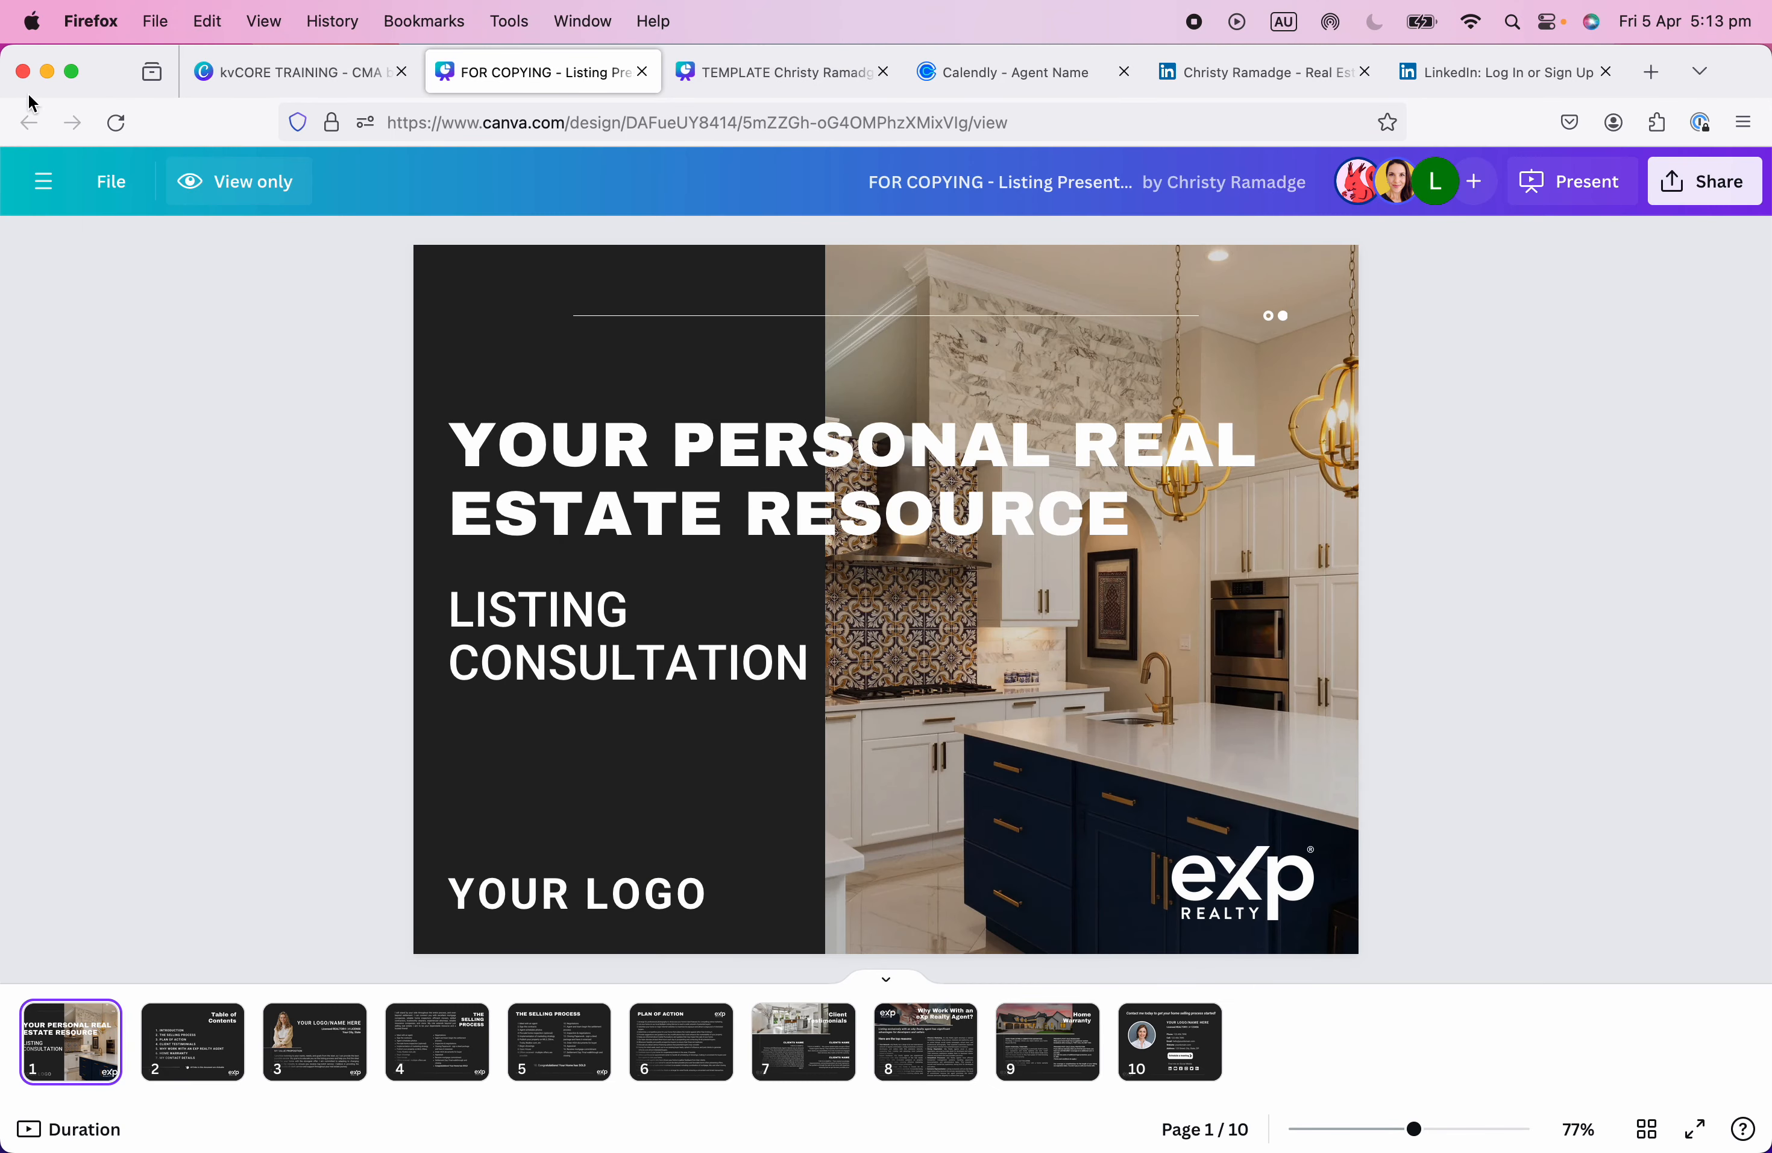
left_click(766, 75)
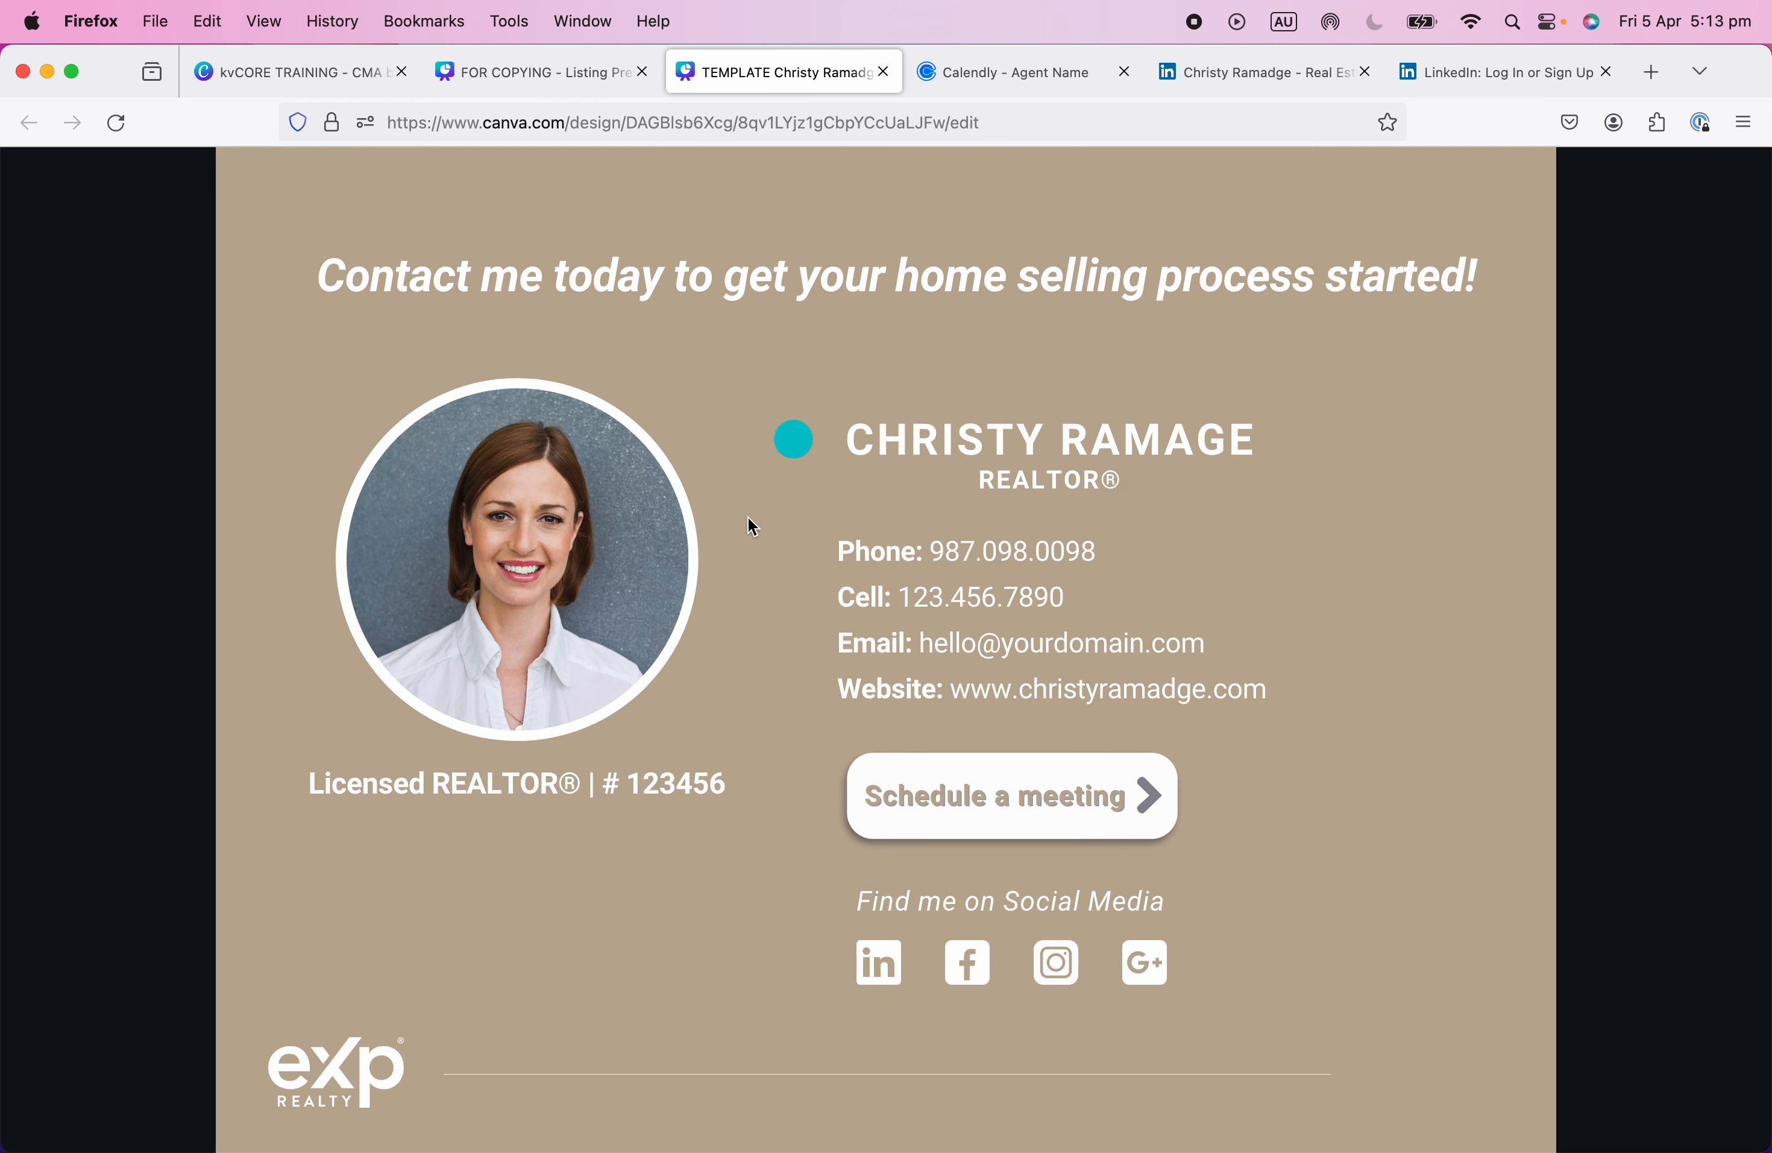
key("Escape")
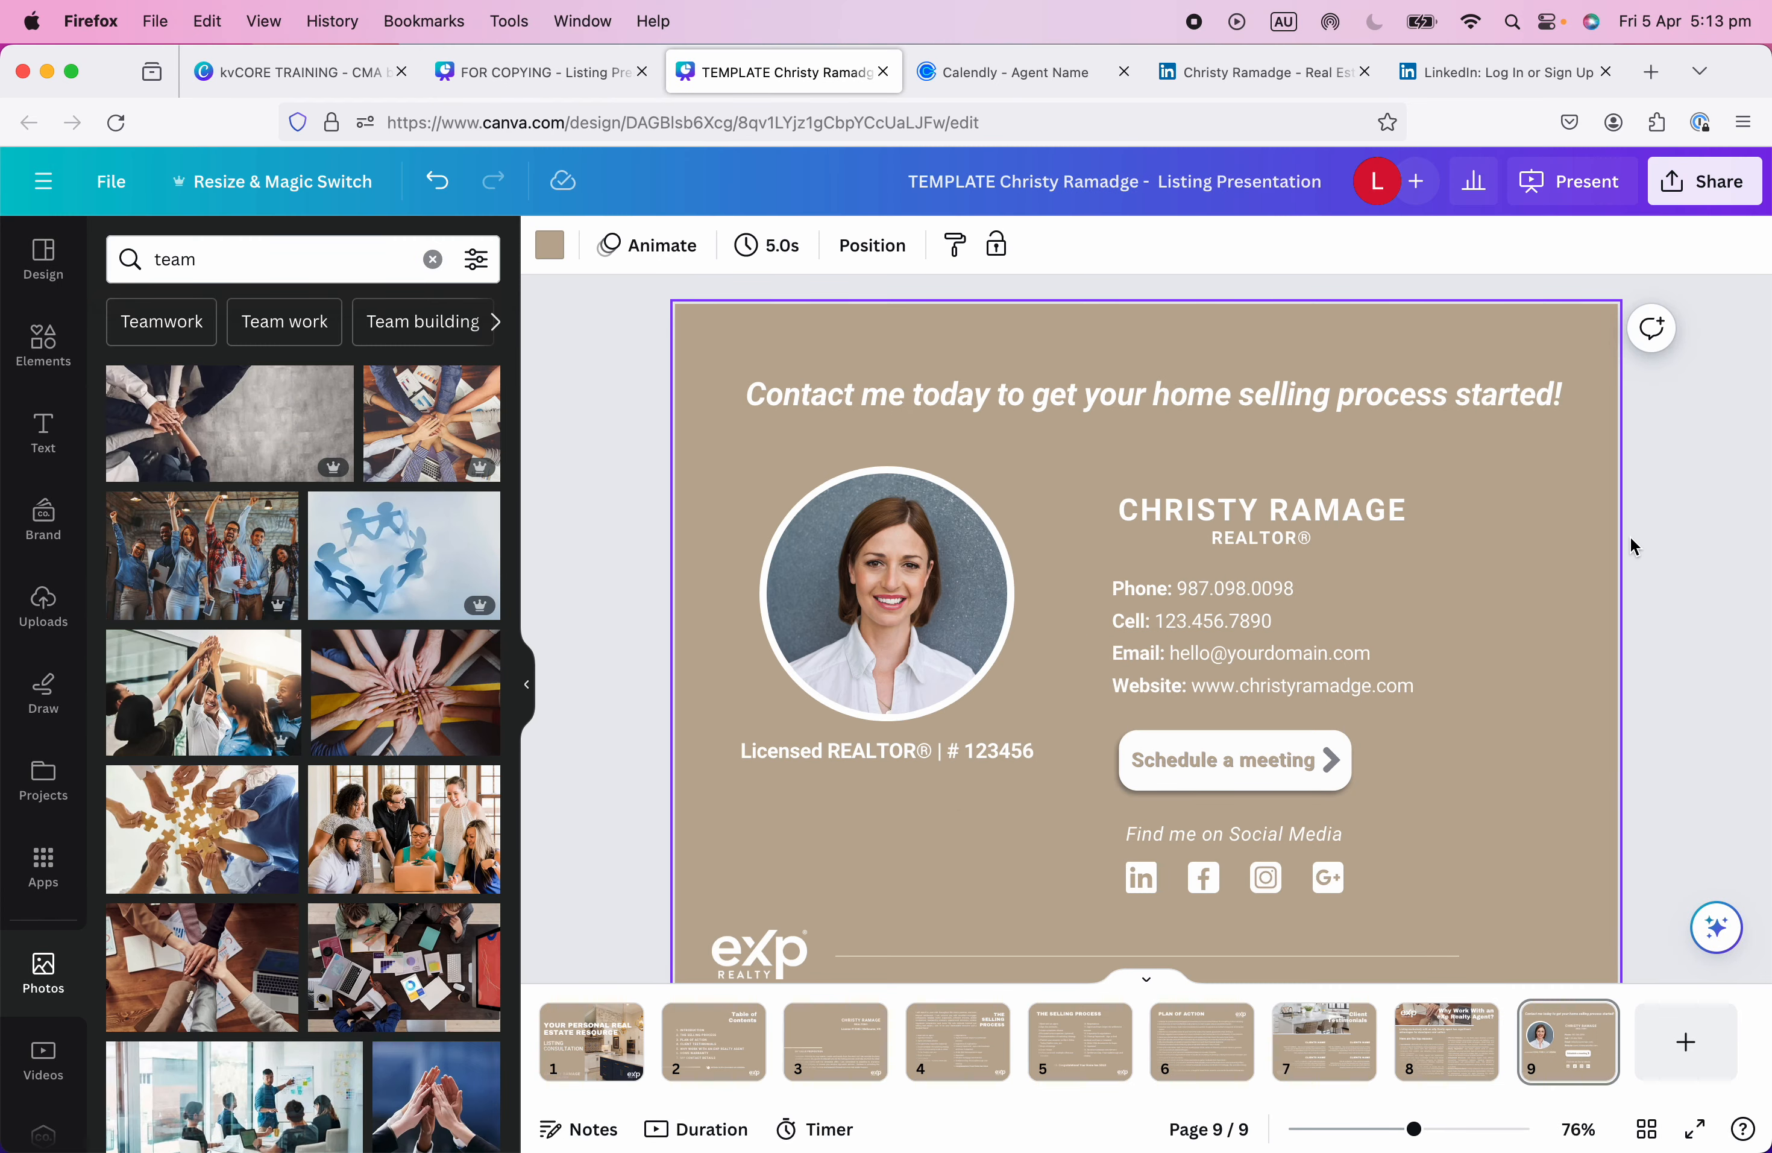
Browse the Download panel's file-type list, keeping PDF Standard, then close the panel.
left_click(1660, 533)
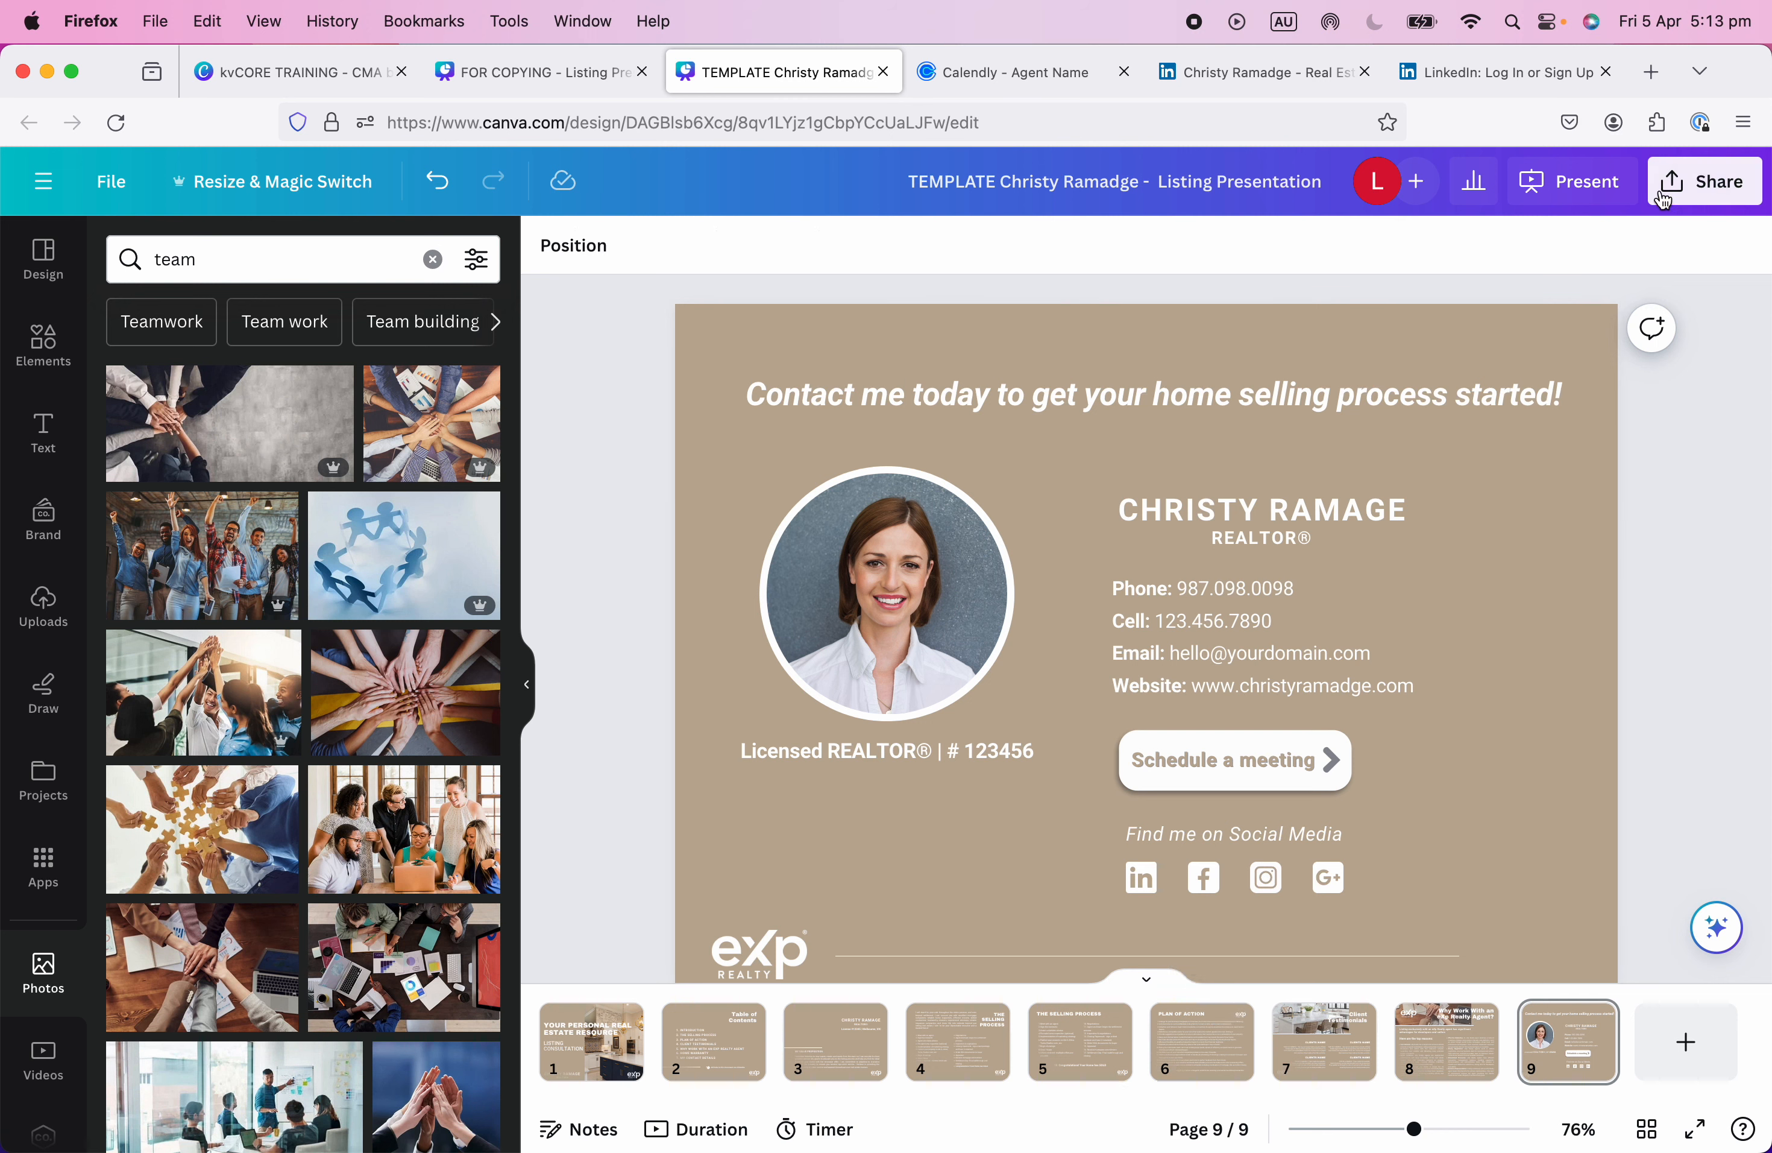
left_click(1706, 190)
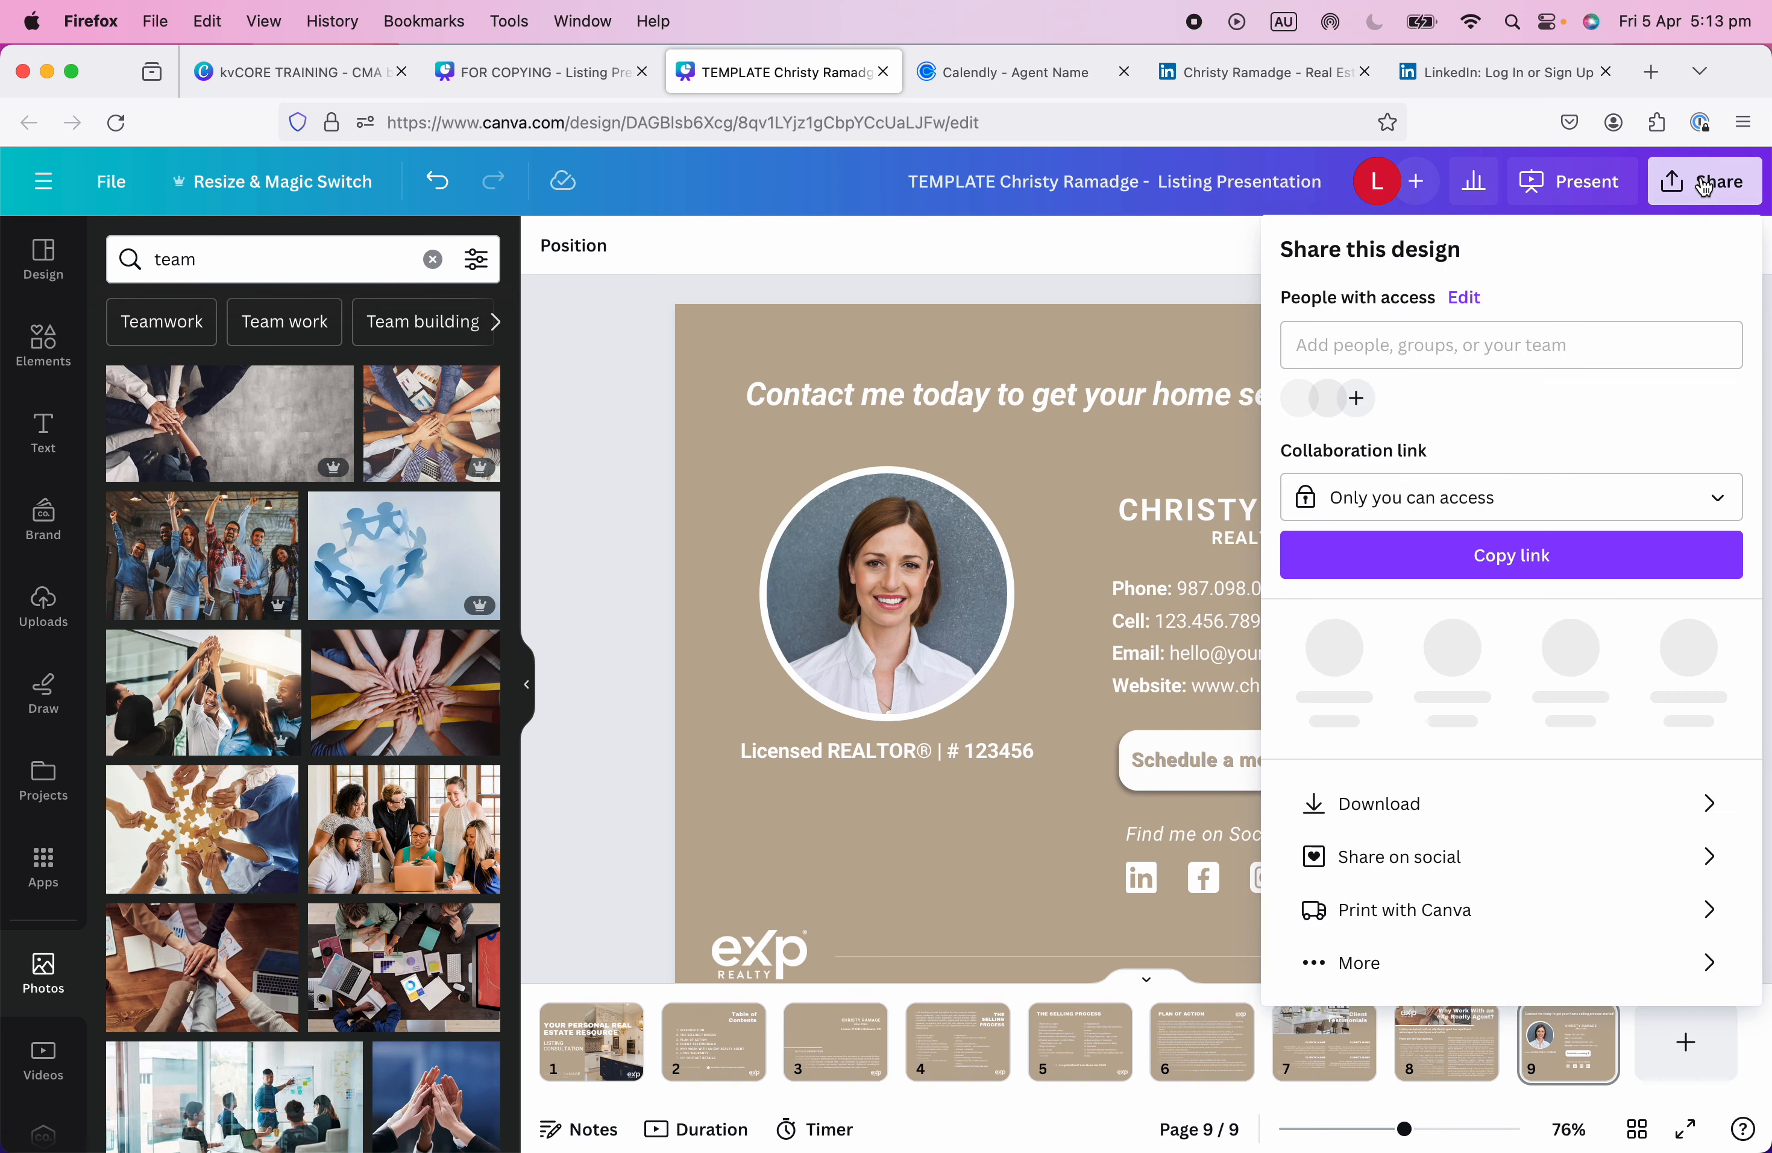
left_click(1394, 805)
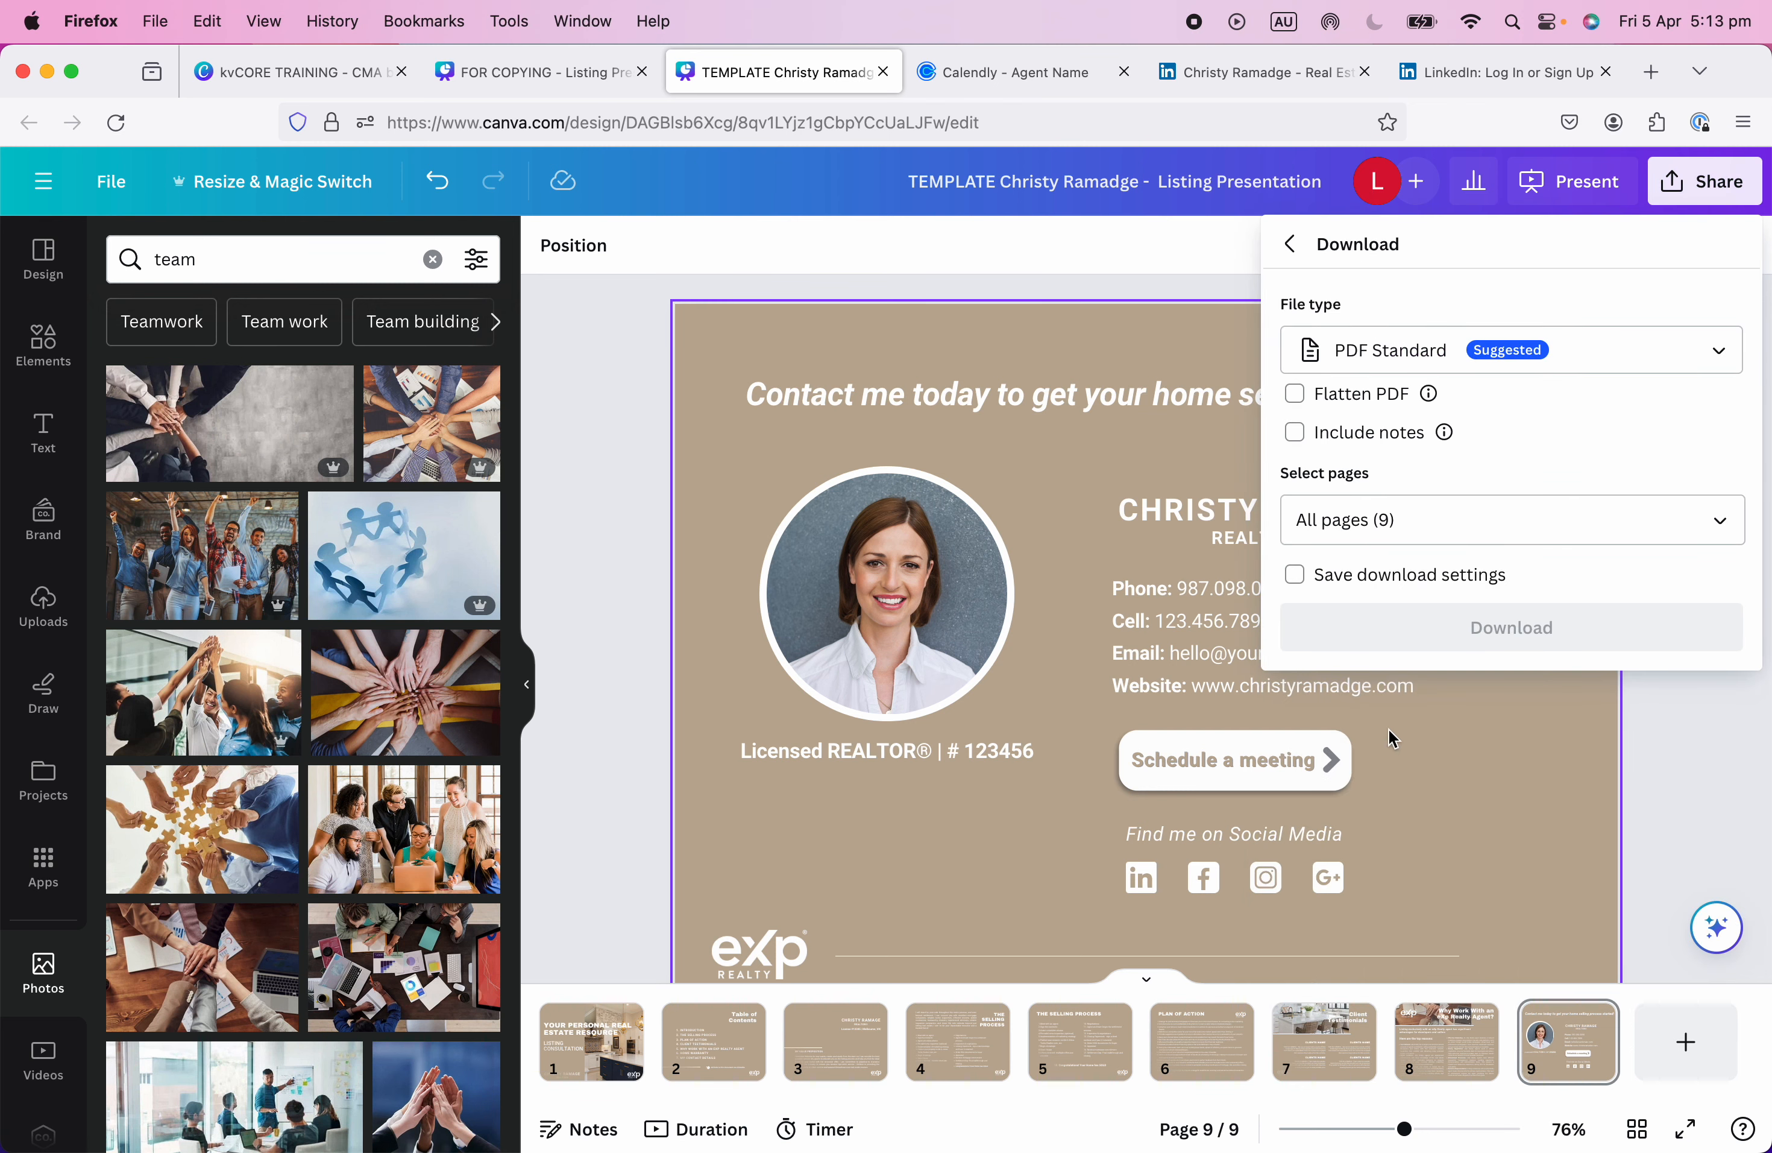
left_click(1677, 358)
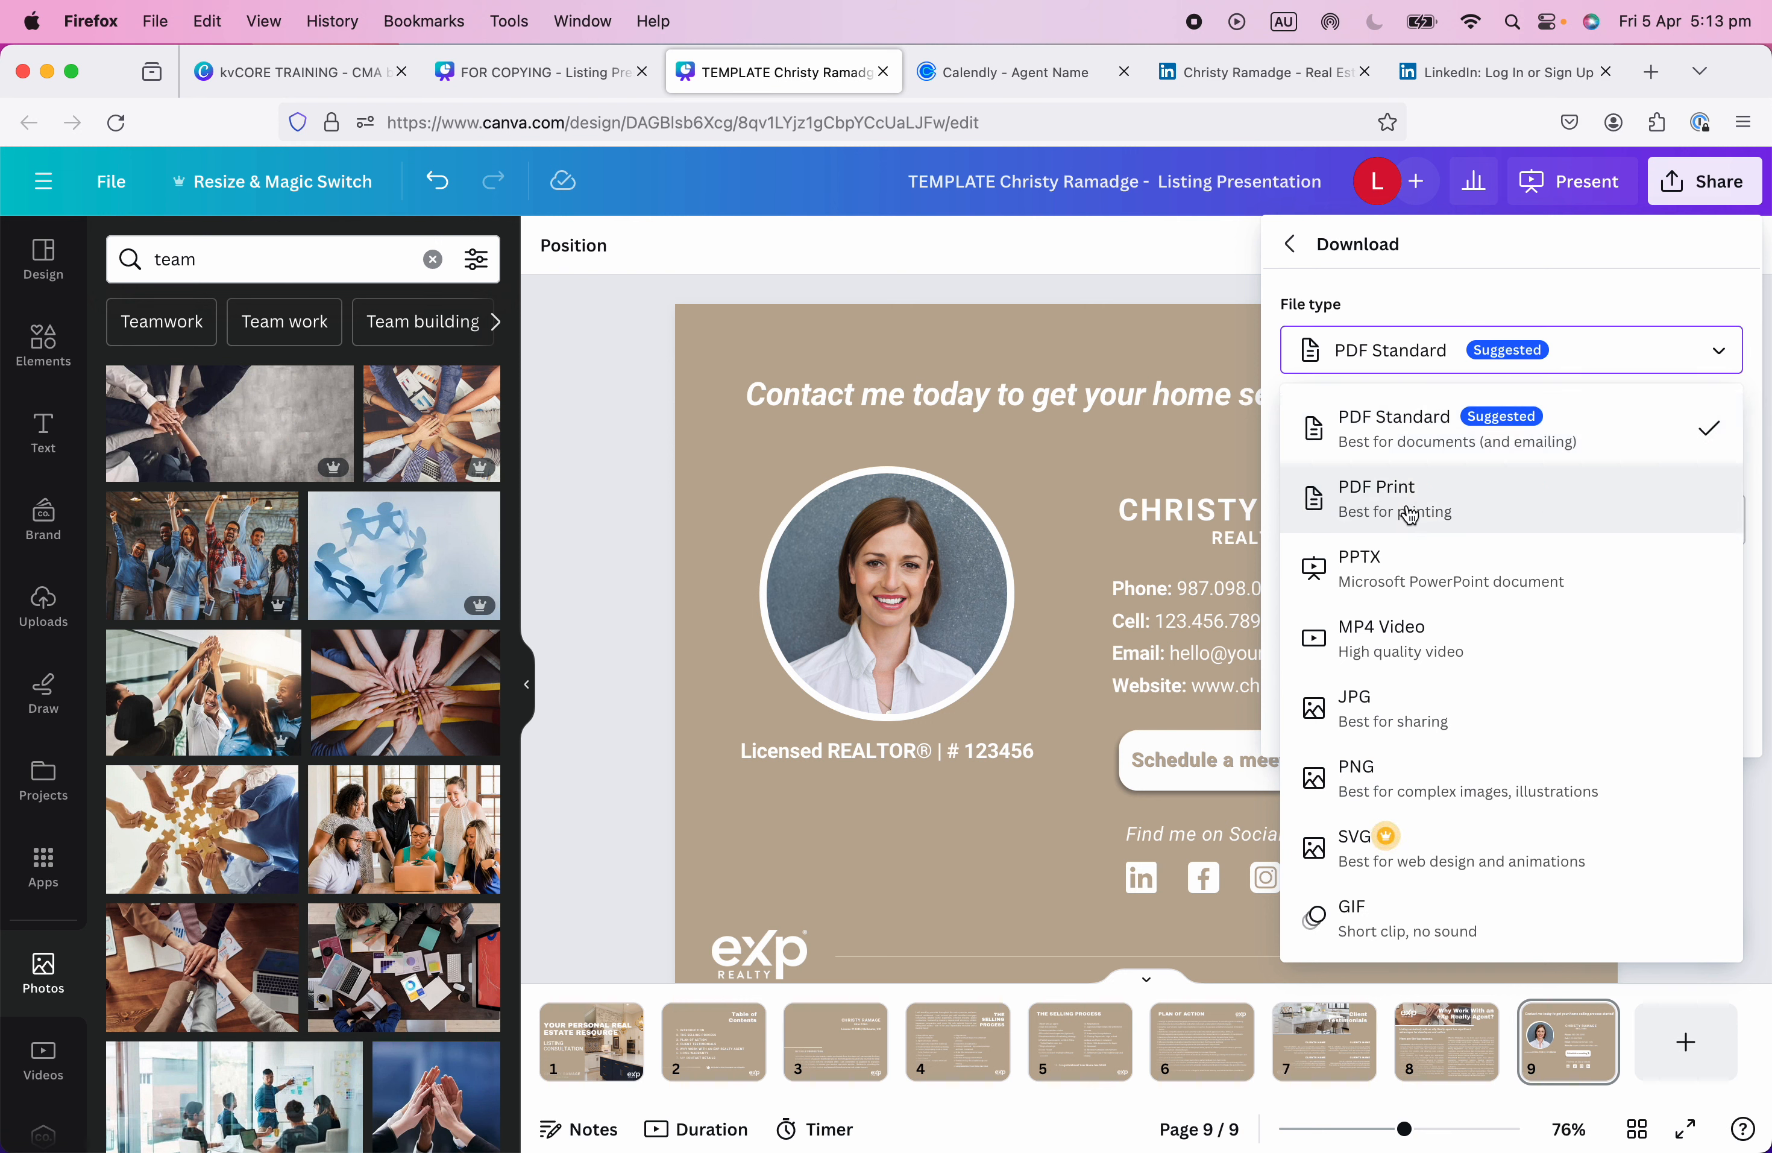
key("Down")
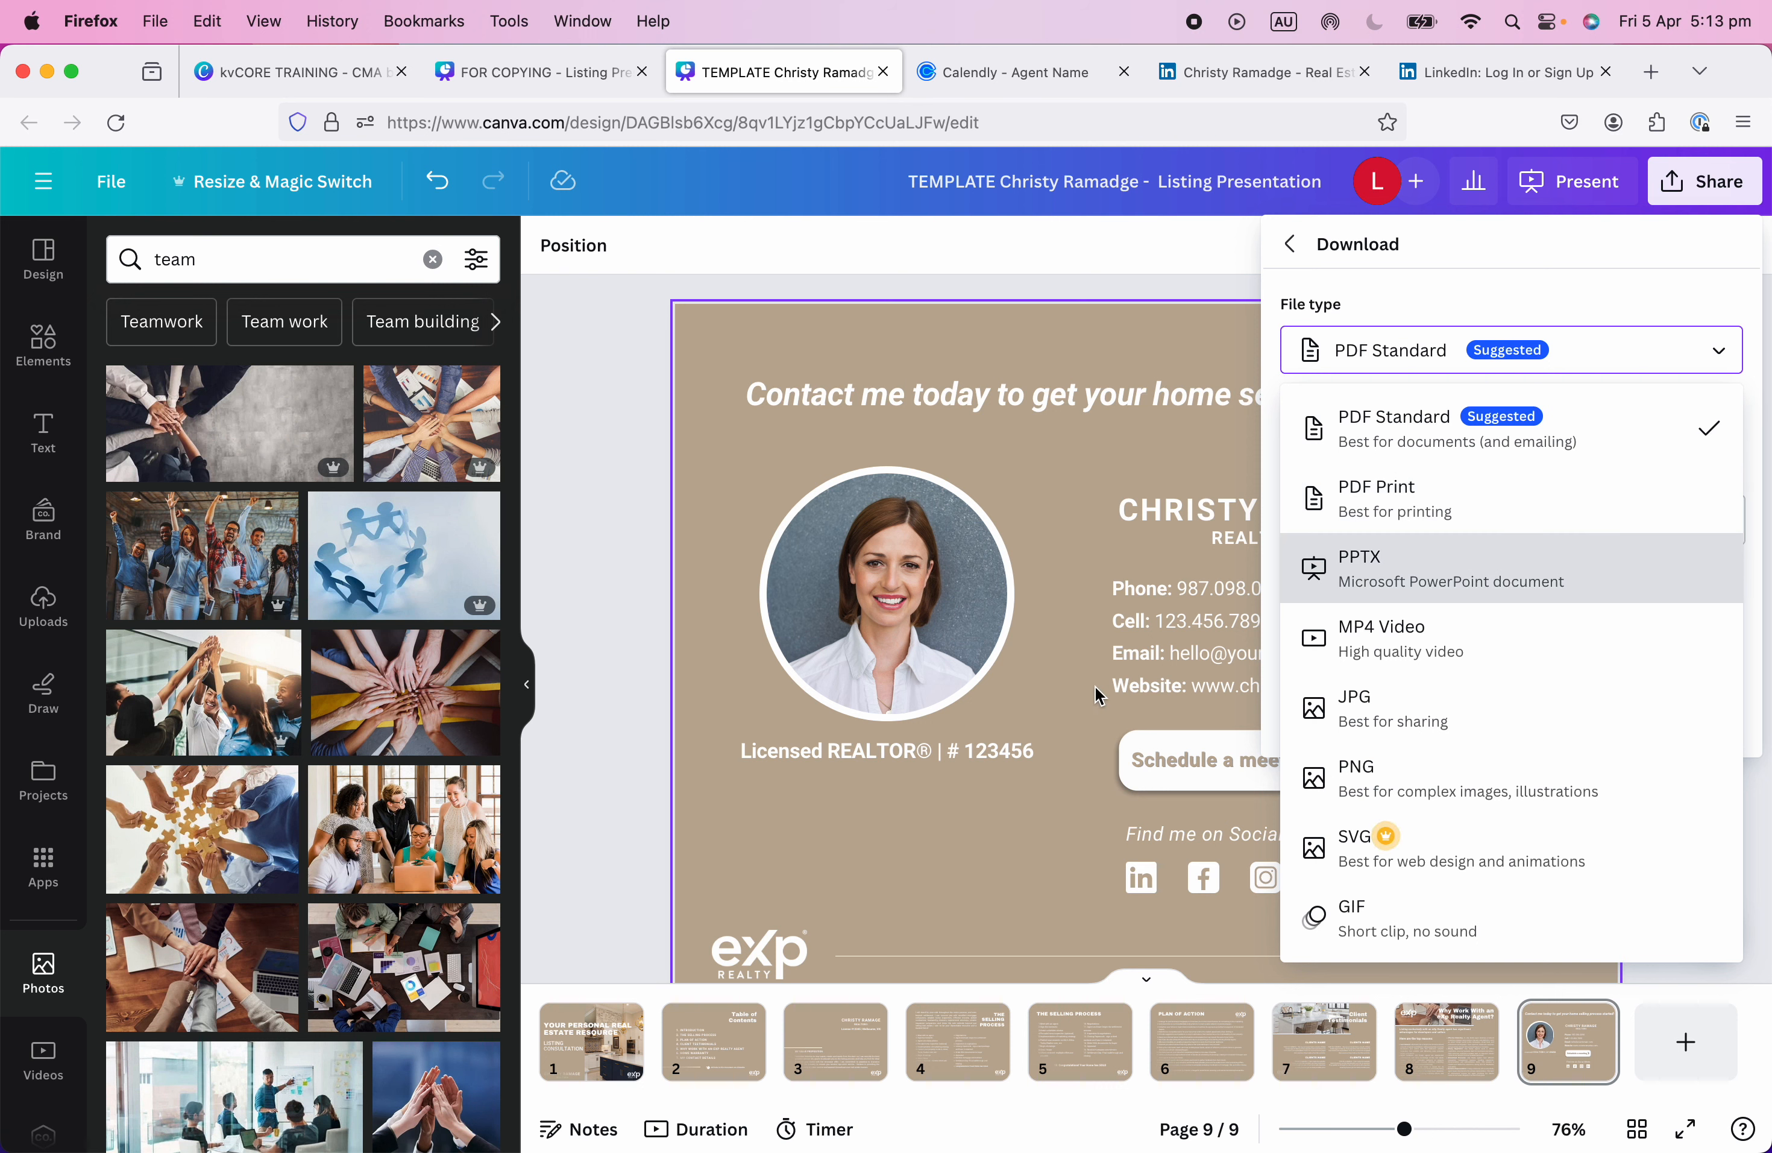
left_click(1067, 857)
Try deleting the meeting and social block and shifting the contact details, then undo it.
left_click_drag(1398, 886, 1099, 720)
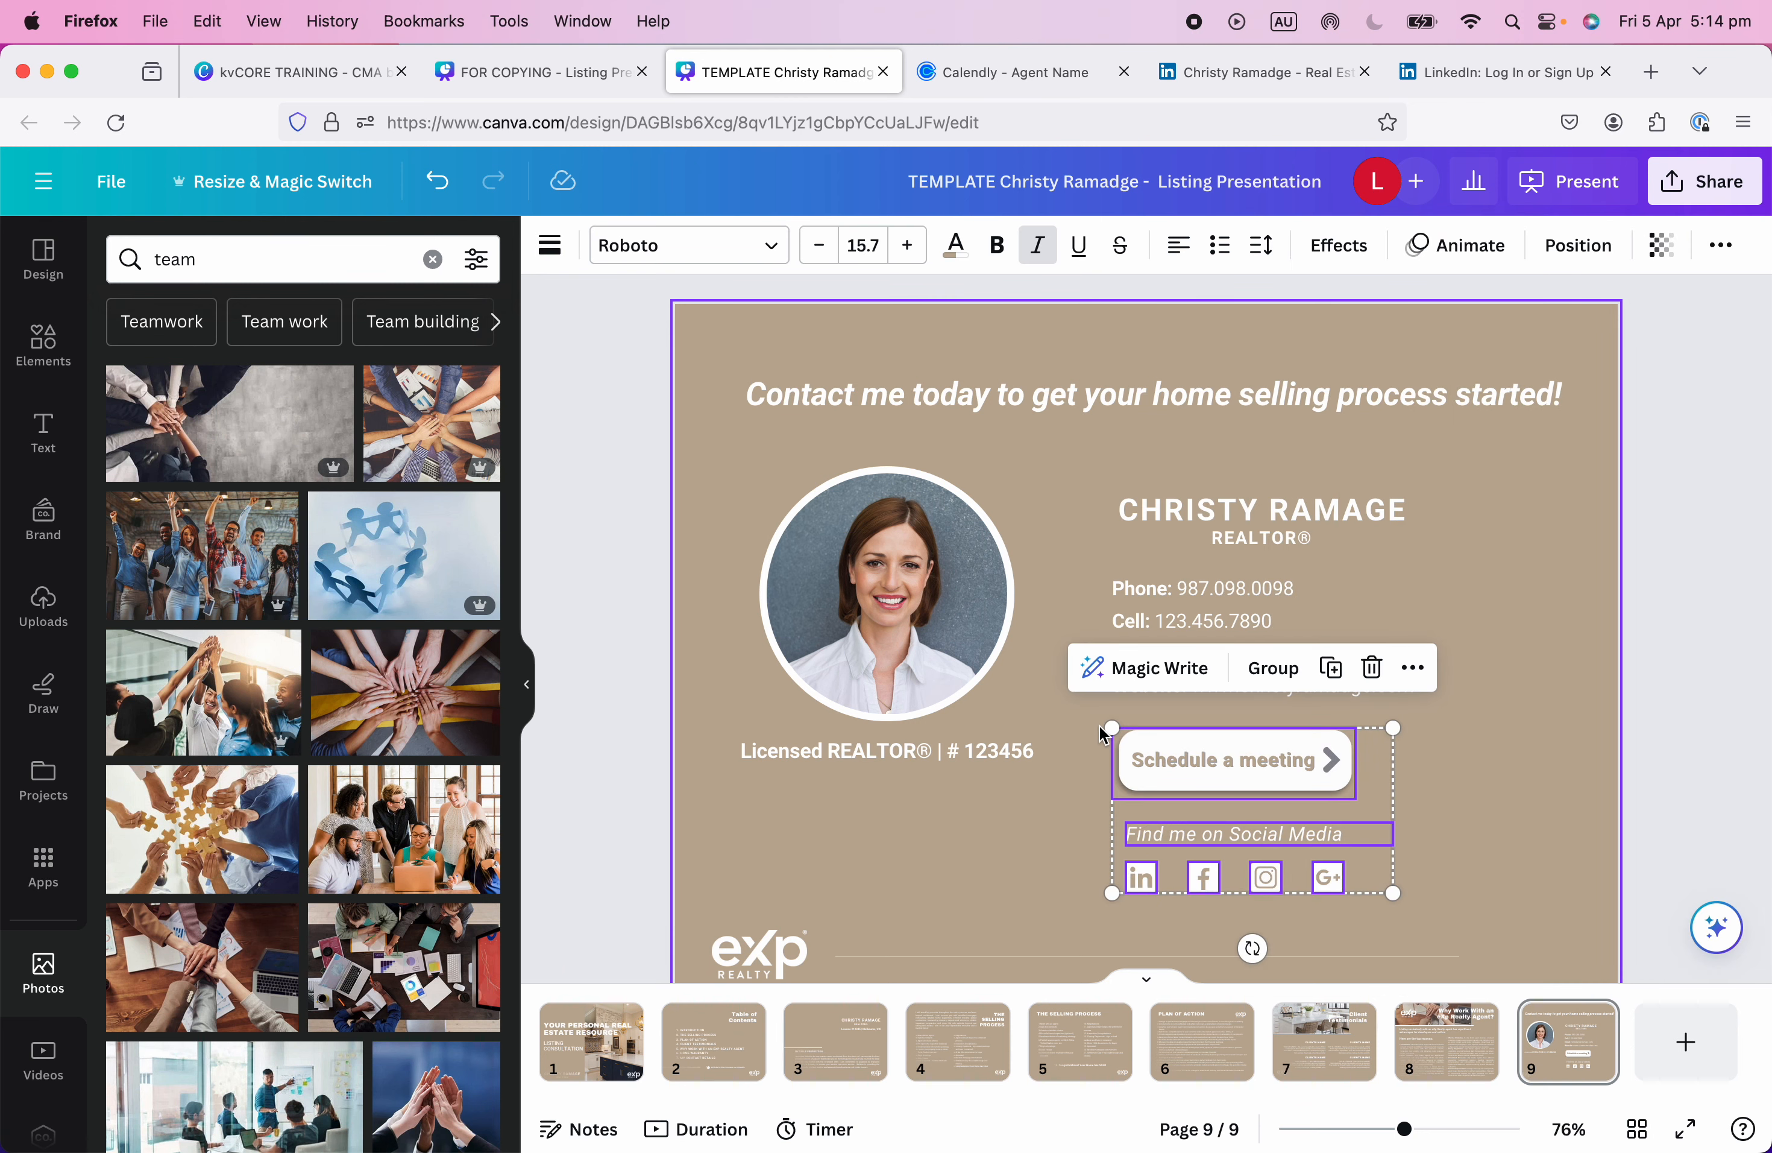
key("Delete")
left_click(1224, 548)
mouse_move(1225, 548)
left_mouse_down()
mouse_move(1227, 579)
mouse_move(1224, 558)
left_mouse_up()
left_click(975, 643, "shift")
left_click(890, 751, "shift")
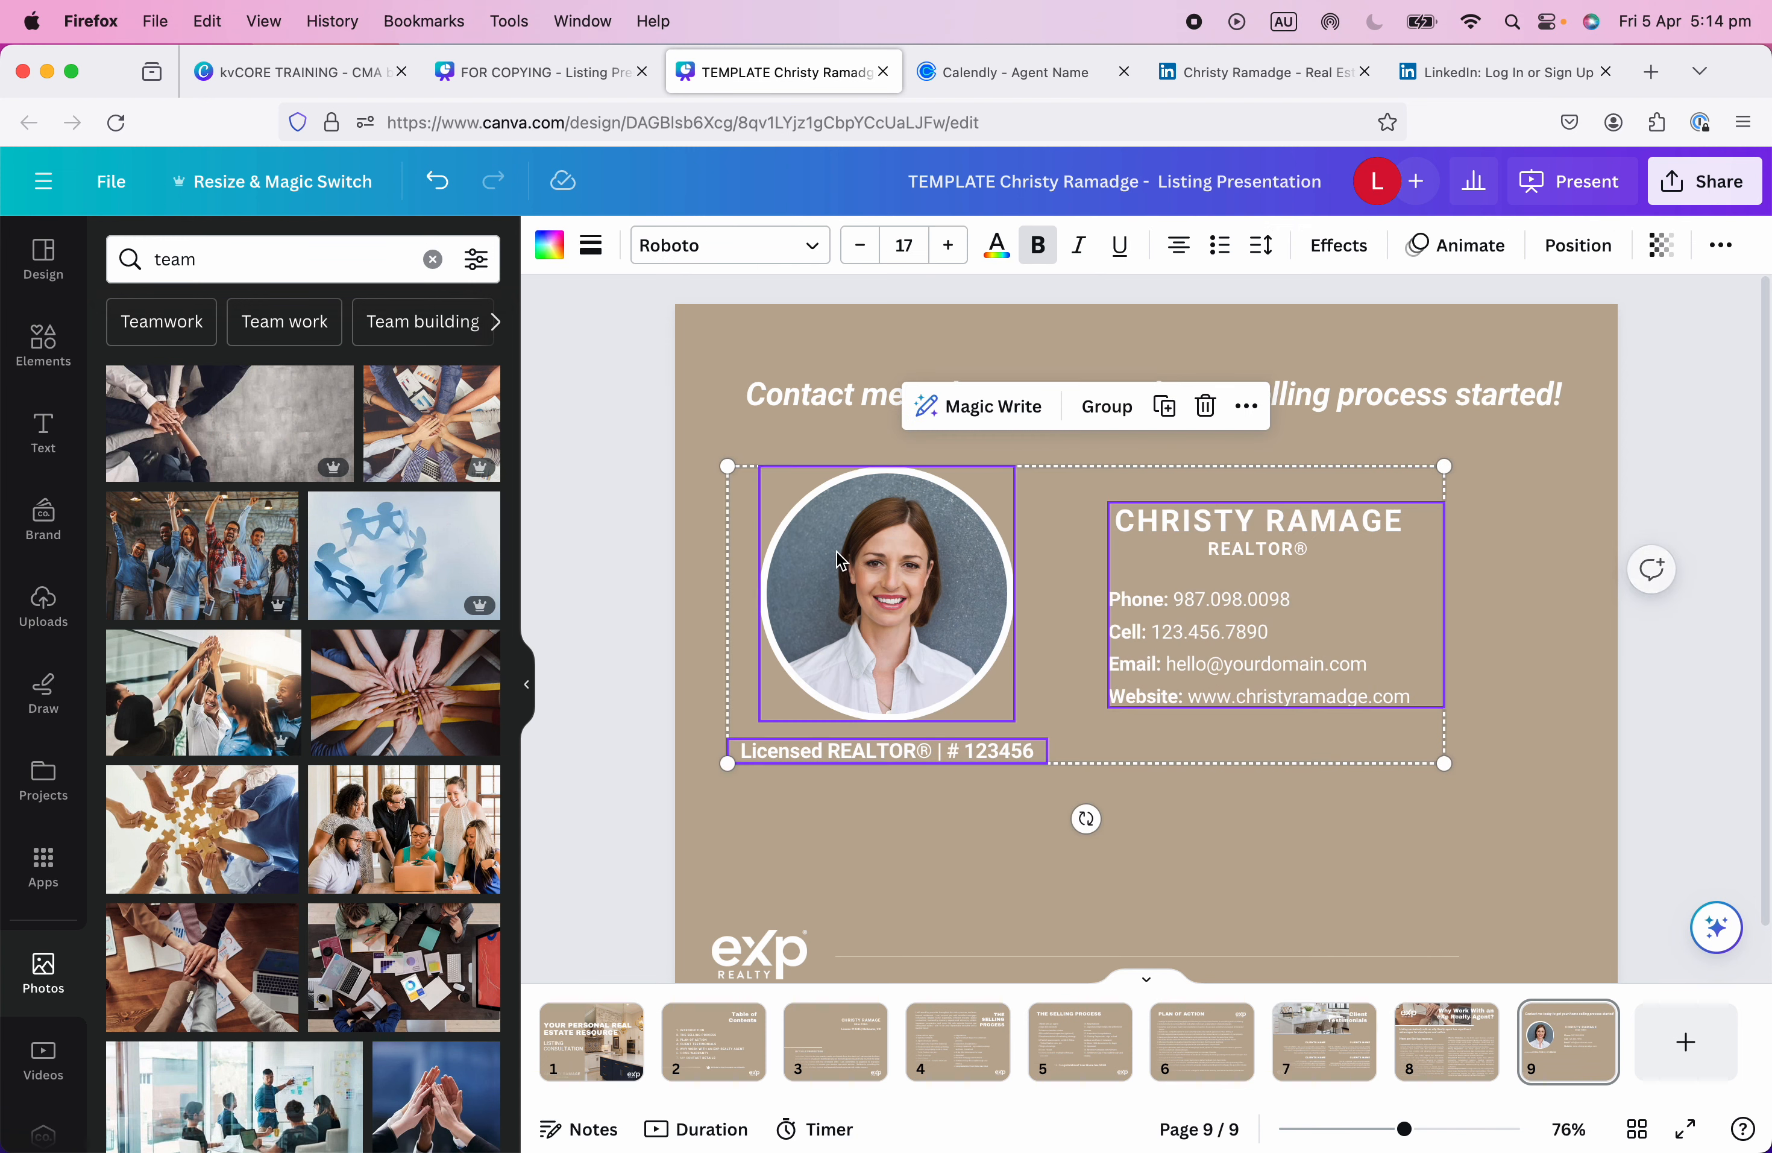
left_click_drag(838, 586, 838, 624)
left_click(1598, 778)
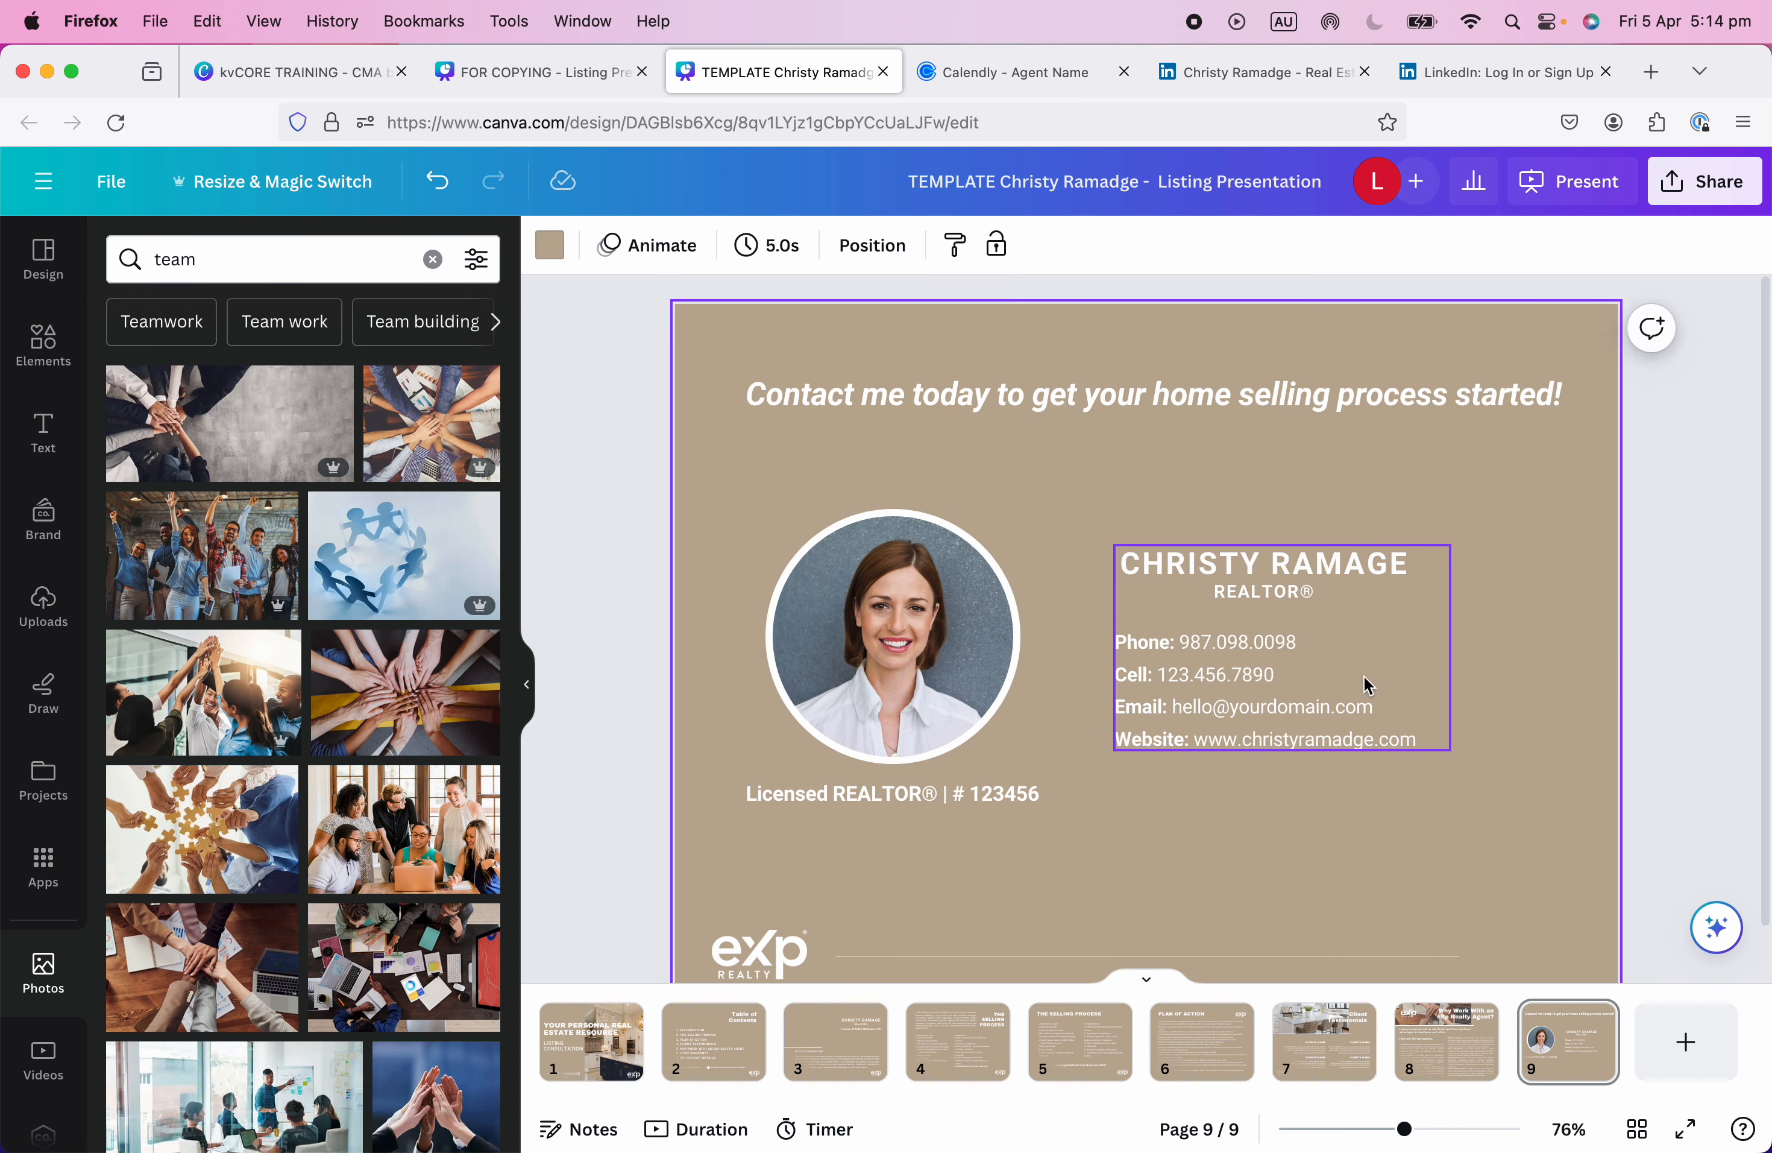
left_click_drag(1366, 679, 1366, 657)
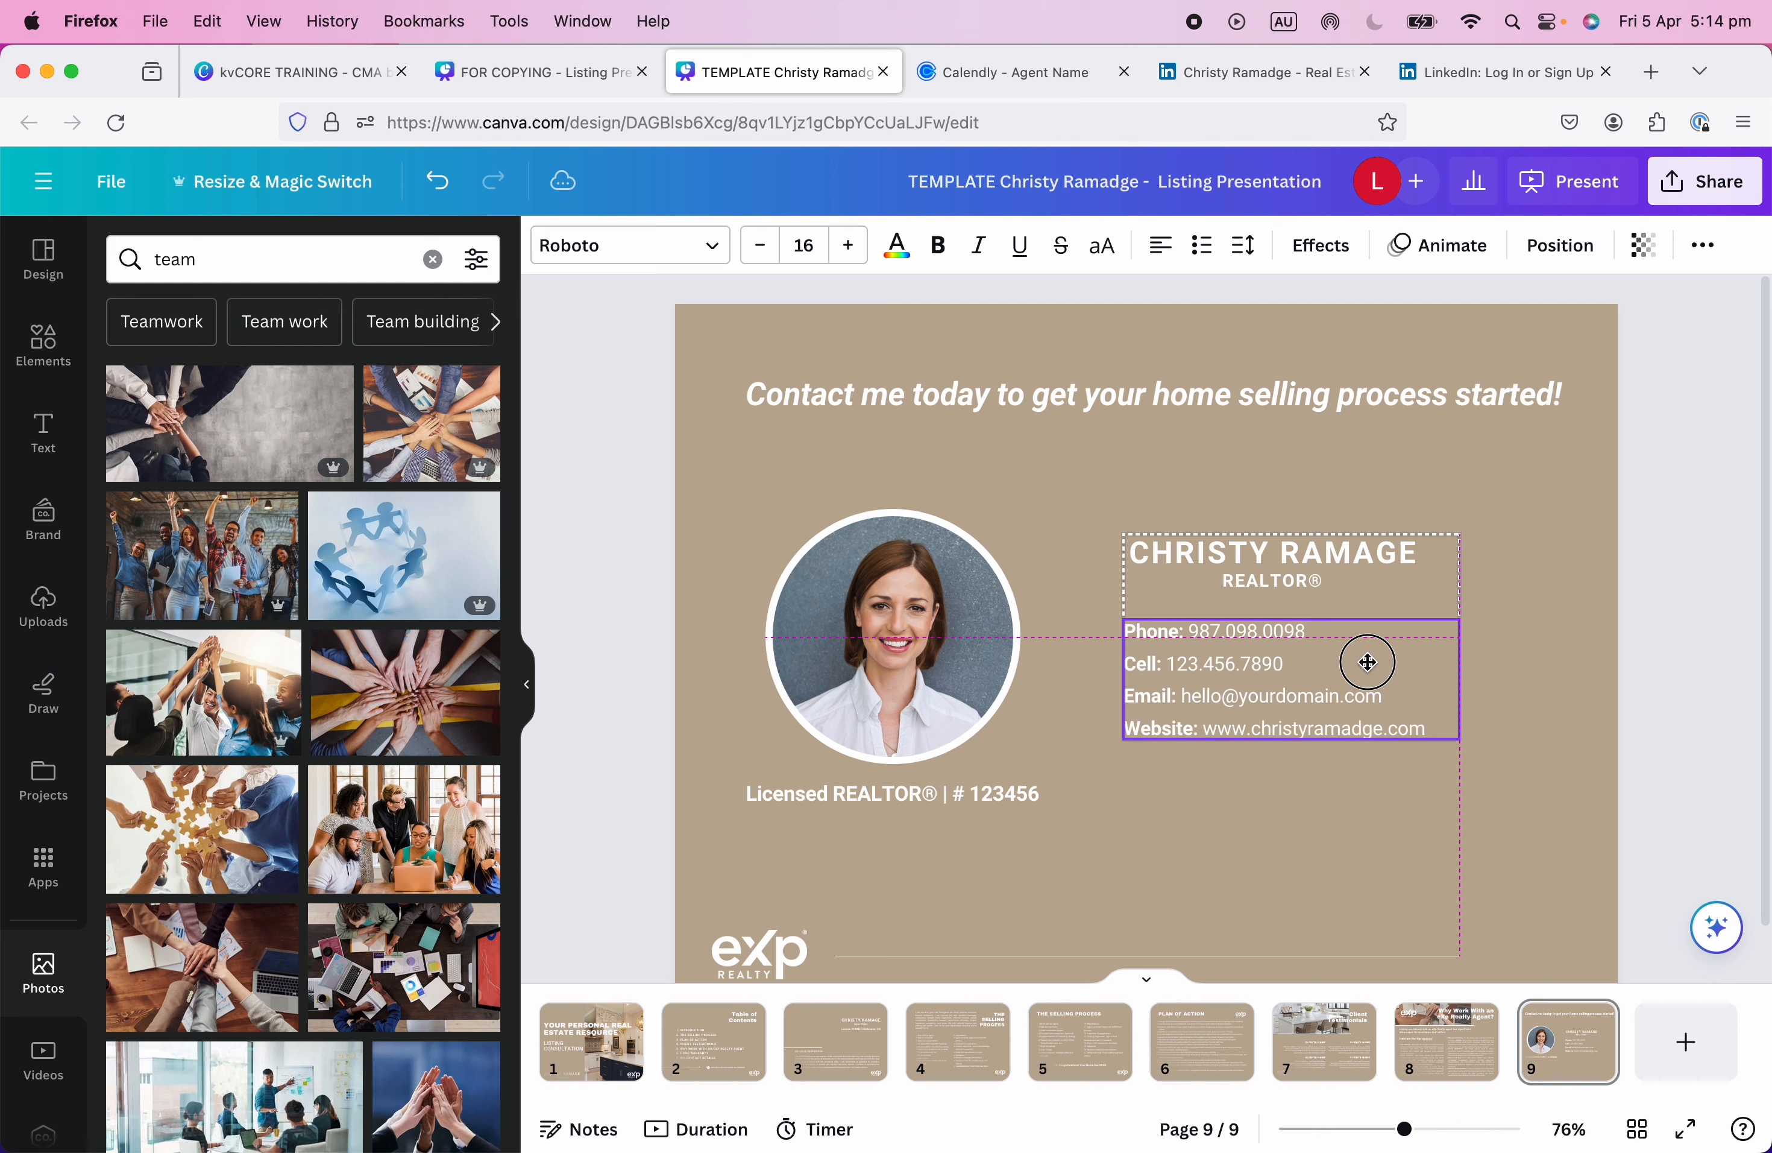
left_click(1148, 868)
key("super+z")
key("super+z")
key("super+z")
key("super+z")
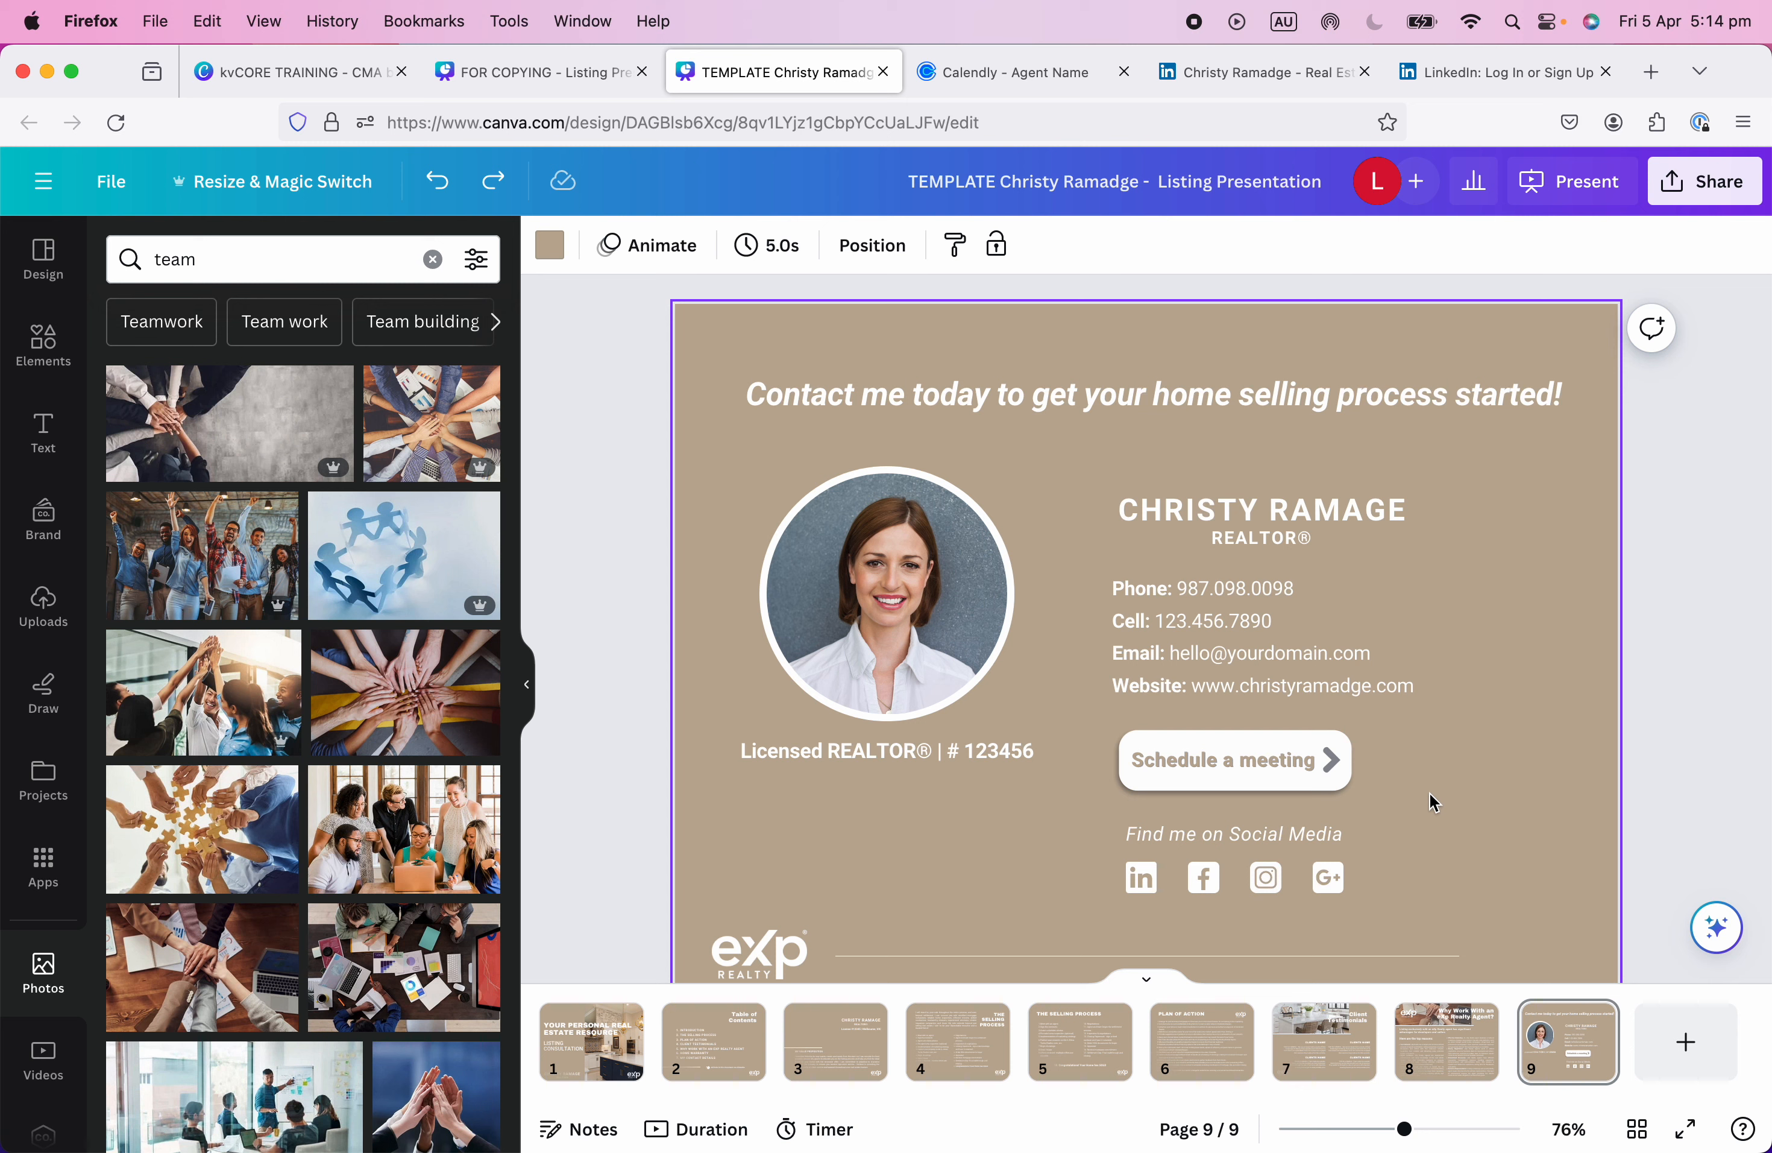
Delete the meeting button, move the social heading and icons left, and space the four icons evenly.
left_click(1155, 760)
key("Delete")
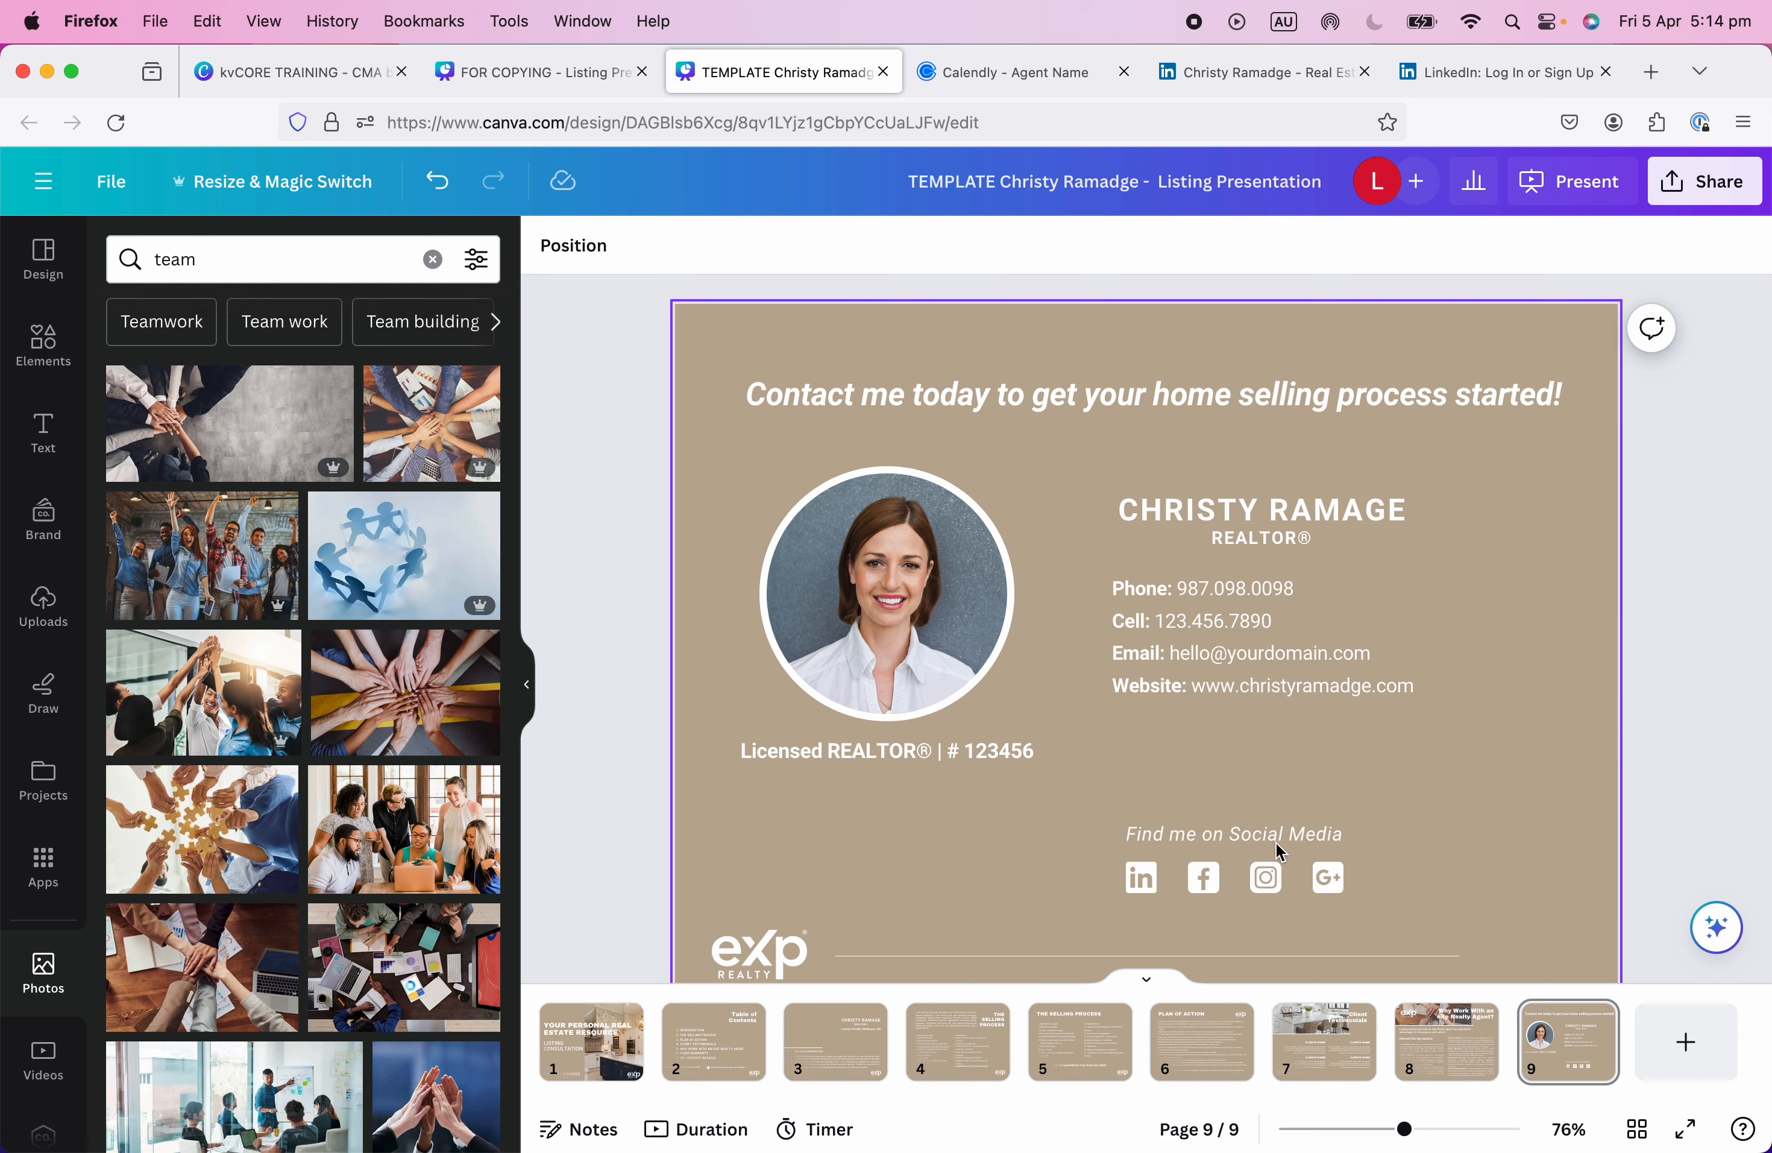
left_click_drag(1272, 830, 893, 808)
left_click_drag(1147, 882, 765, 882)
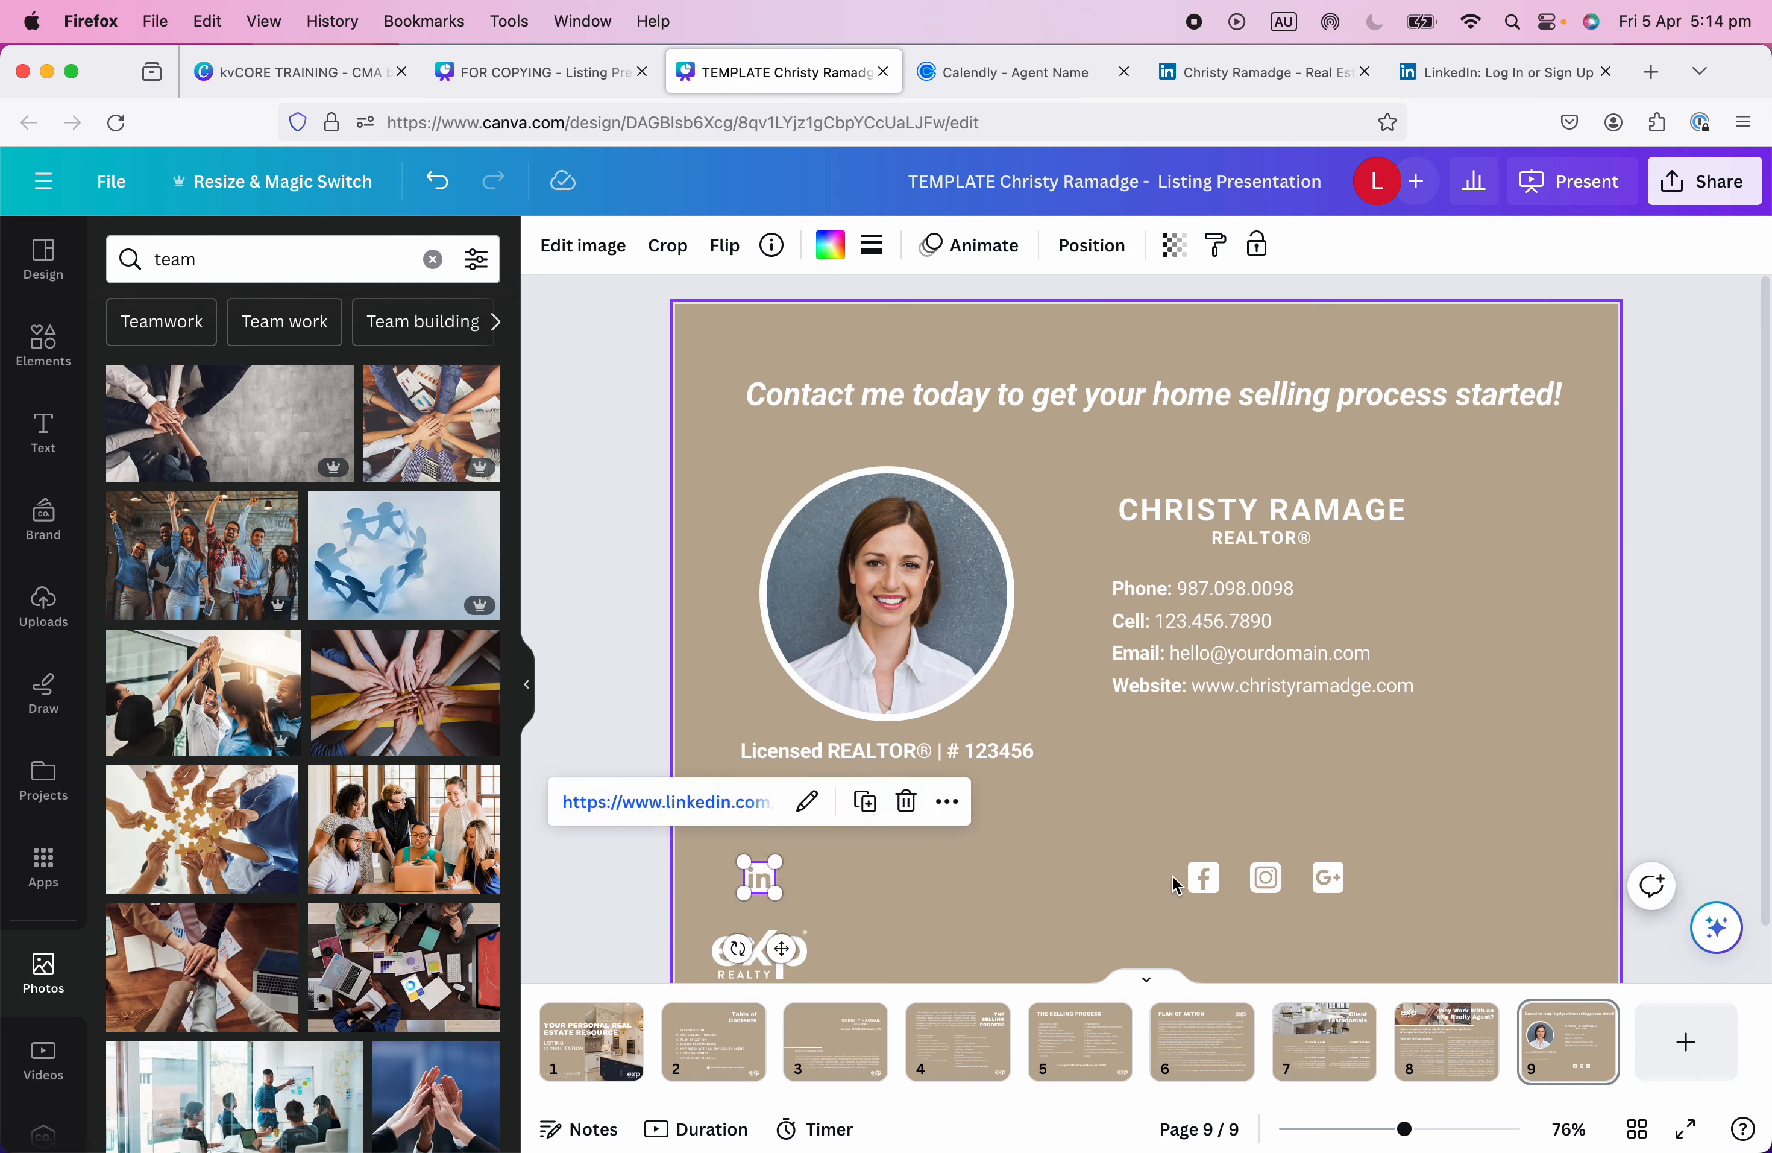
left_click(1202, 880)
left_click_drag(1202, 880, 1029, 880)
left_click_drag(1265, 880, 704, 862)
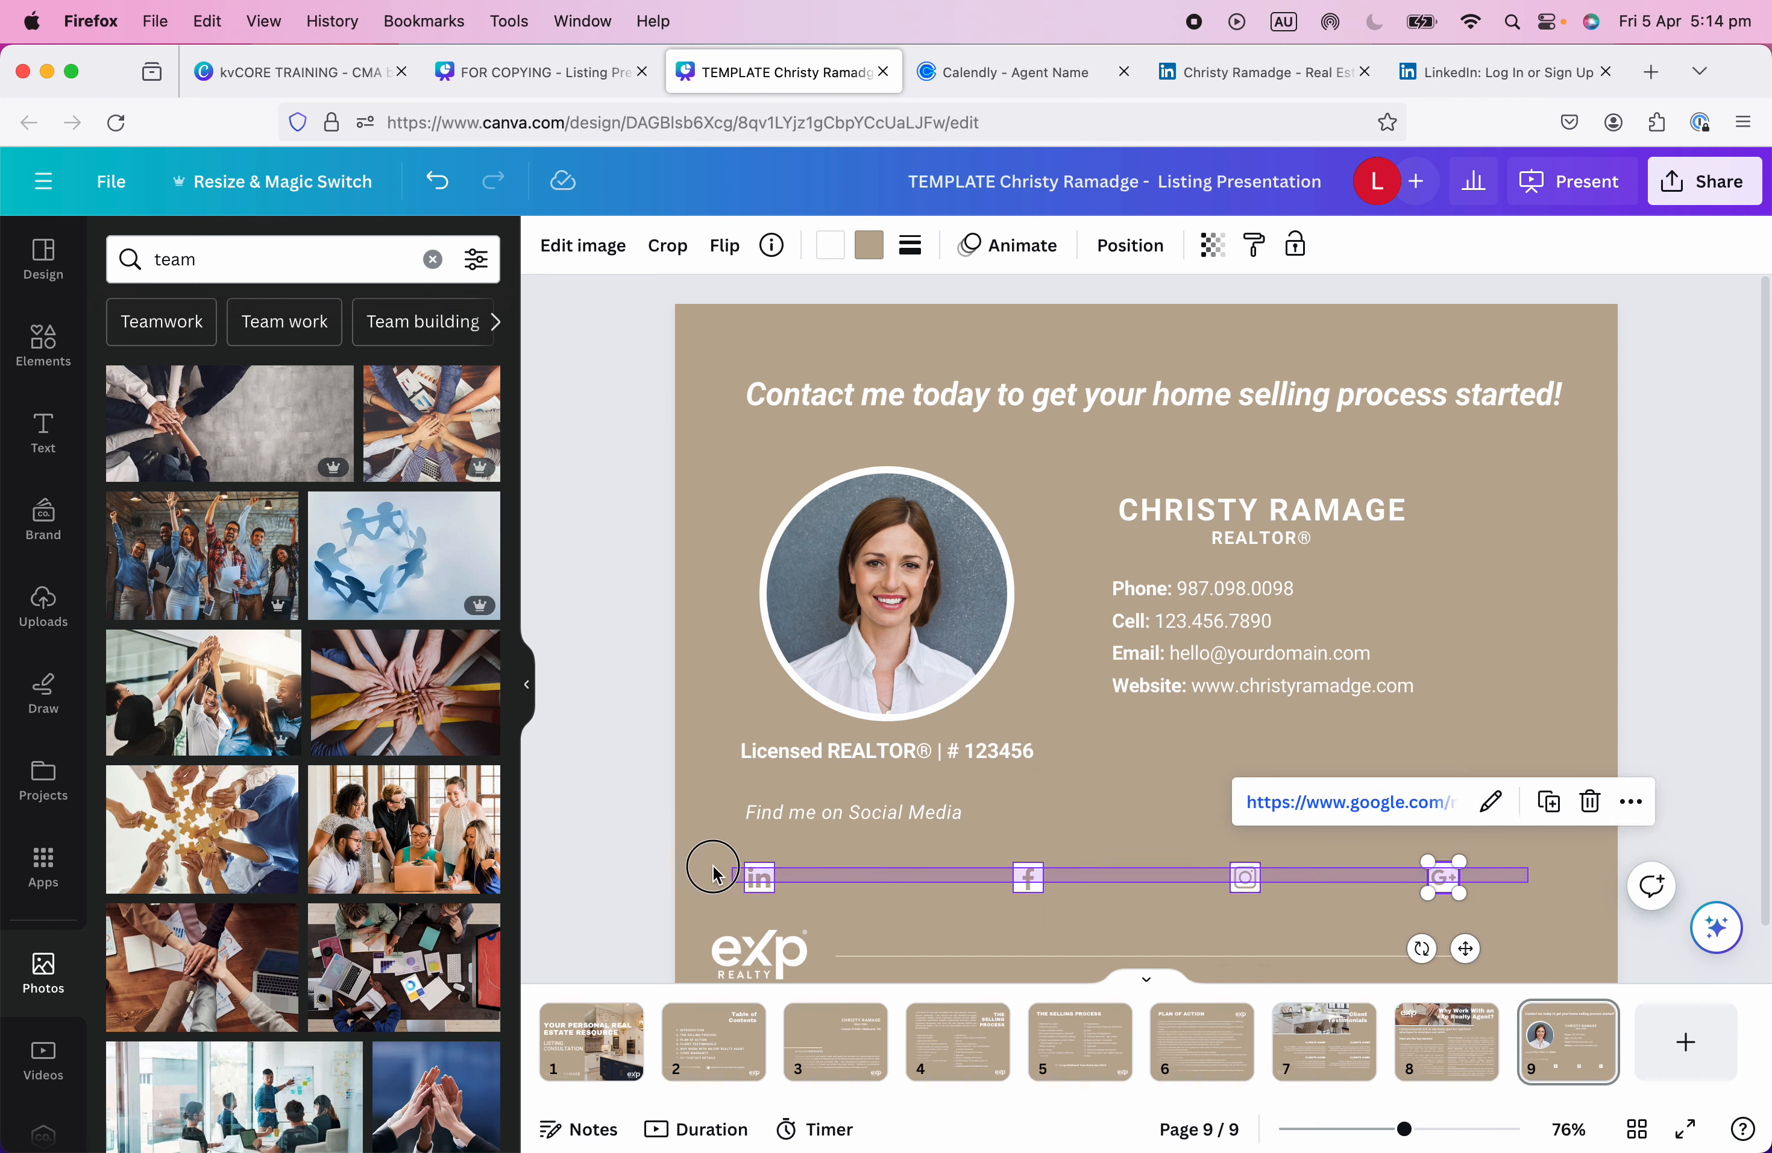
left_click(839, 245)
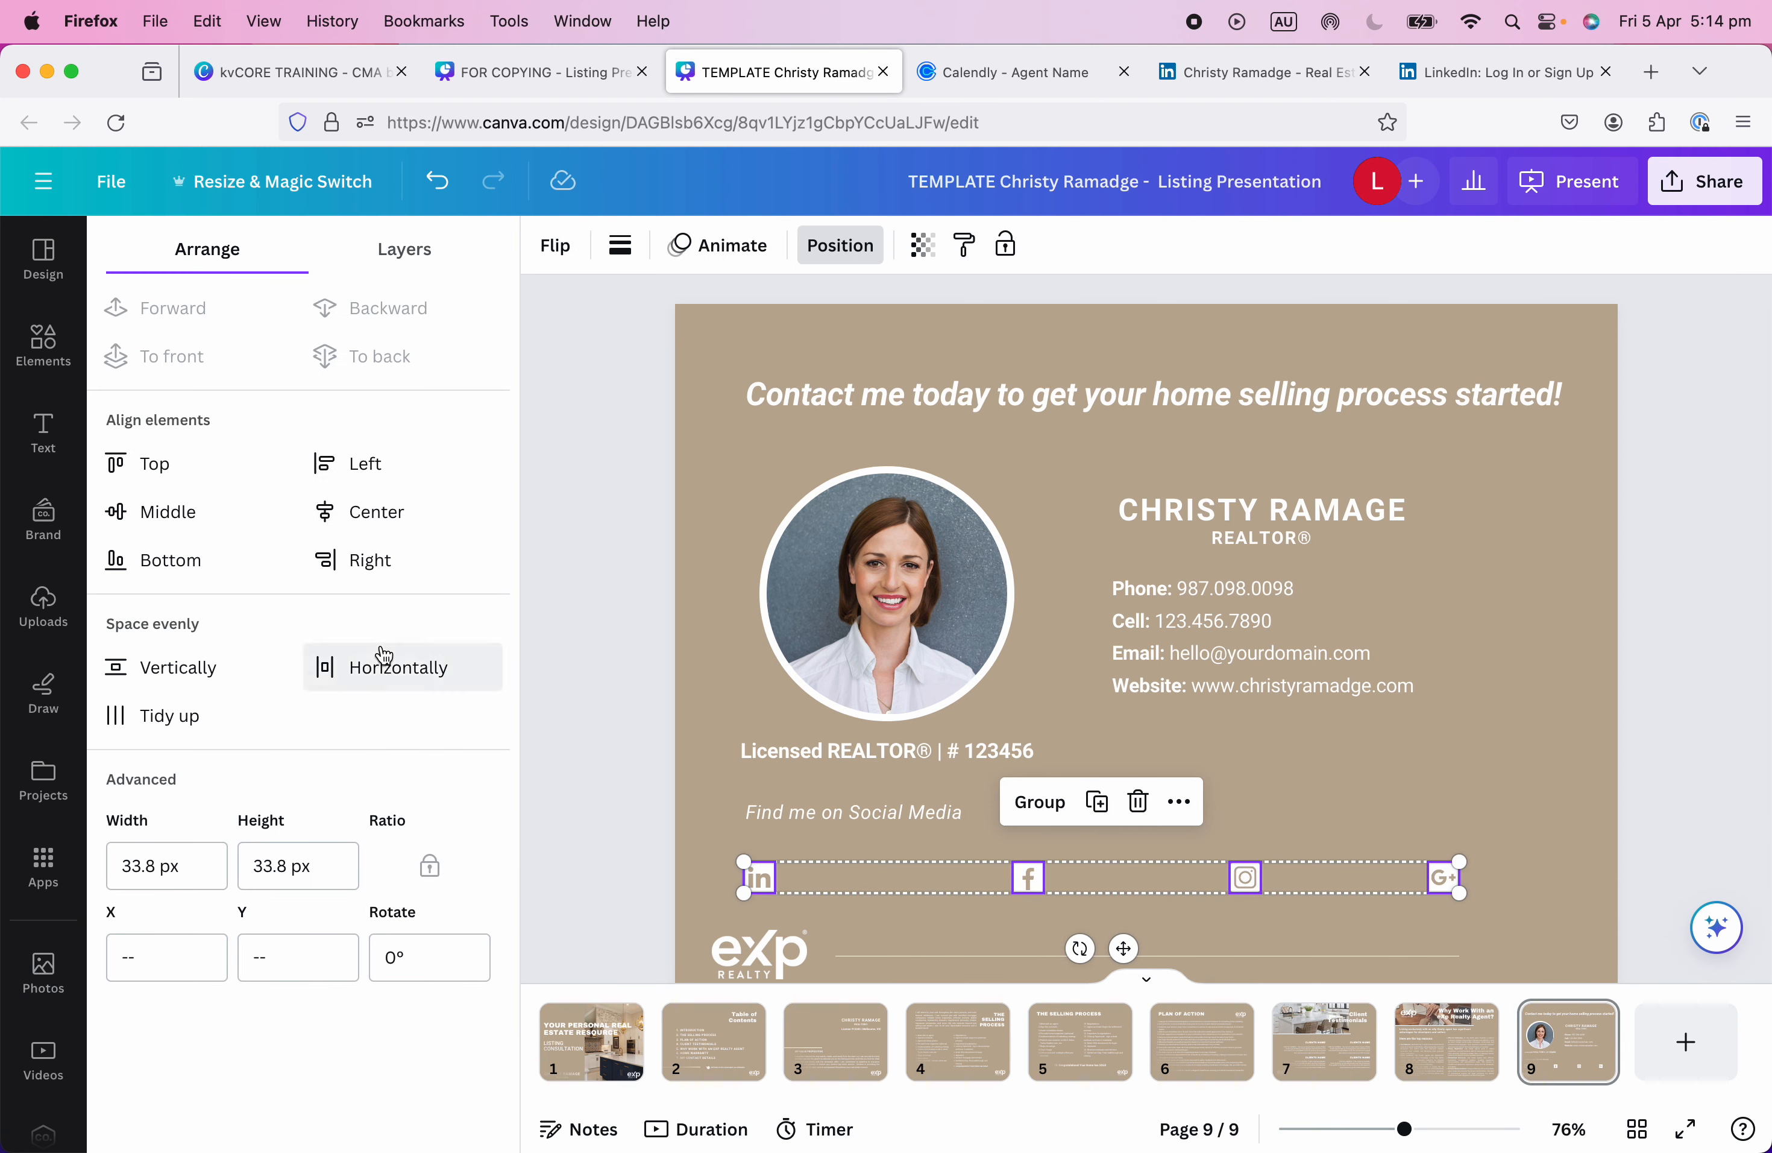
left_click(387, 667)
left_click(1559, 895)
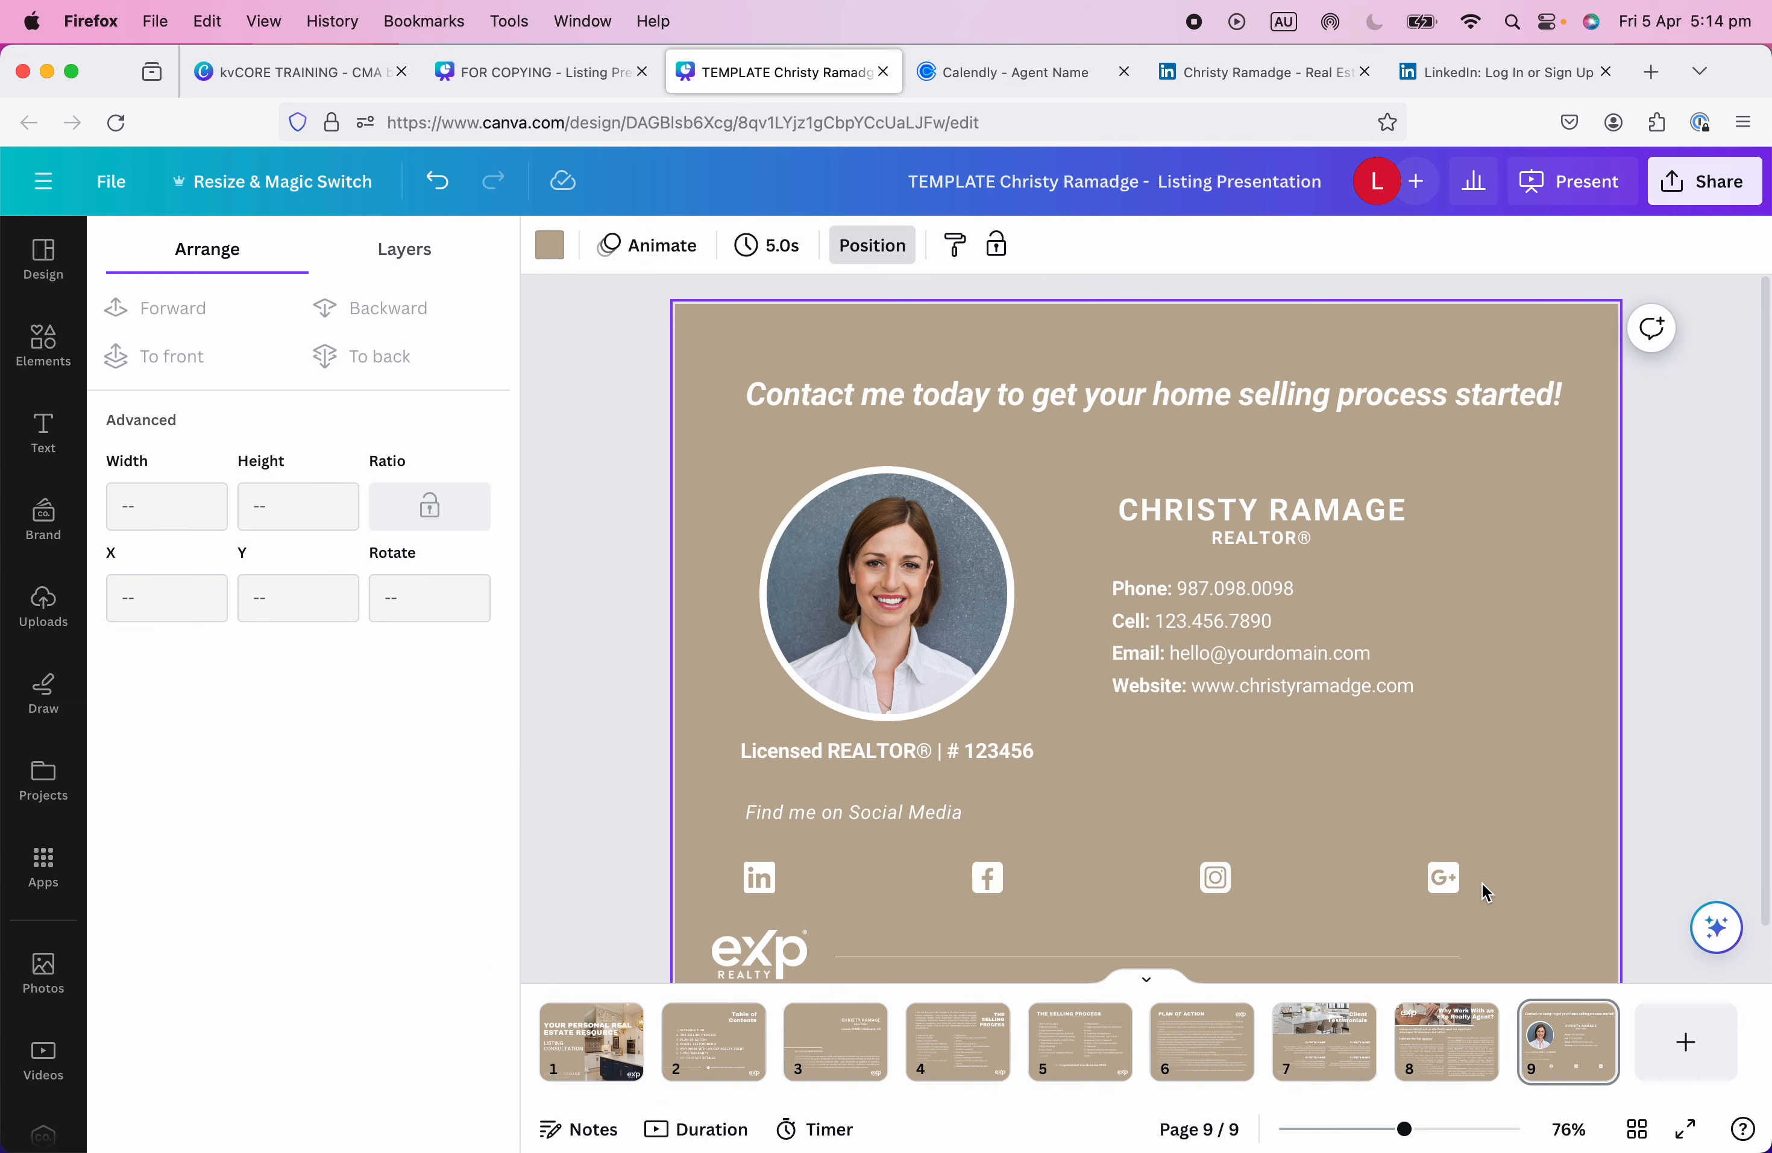
Delete the Google+ icon and centre the LinkedIn, Facebook and Instagram icons on the slide.
left_click(1448, 882)
key("Delete")
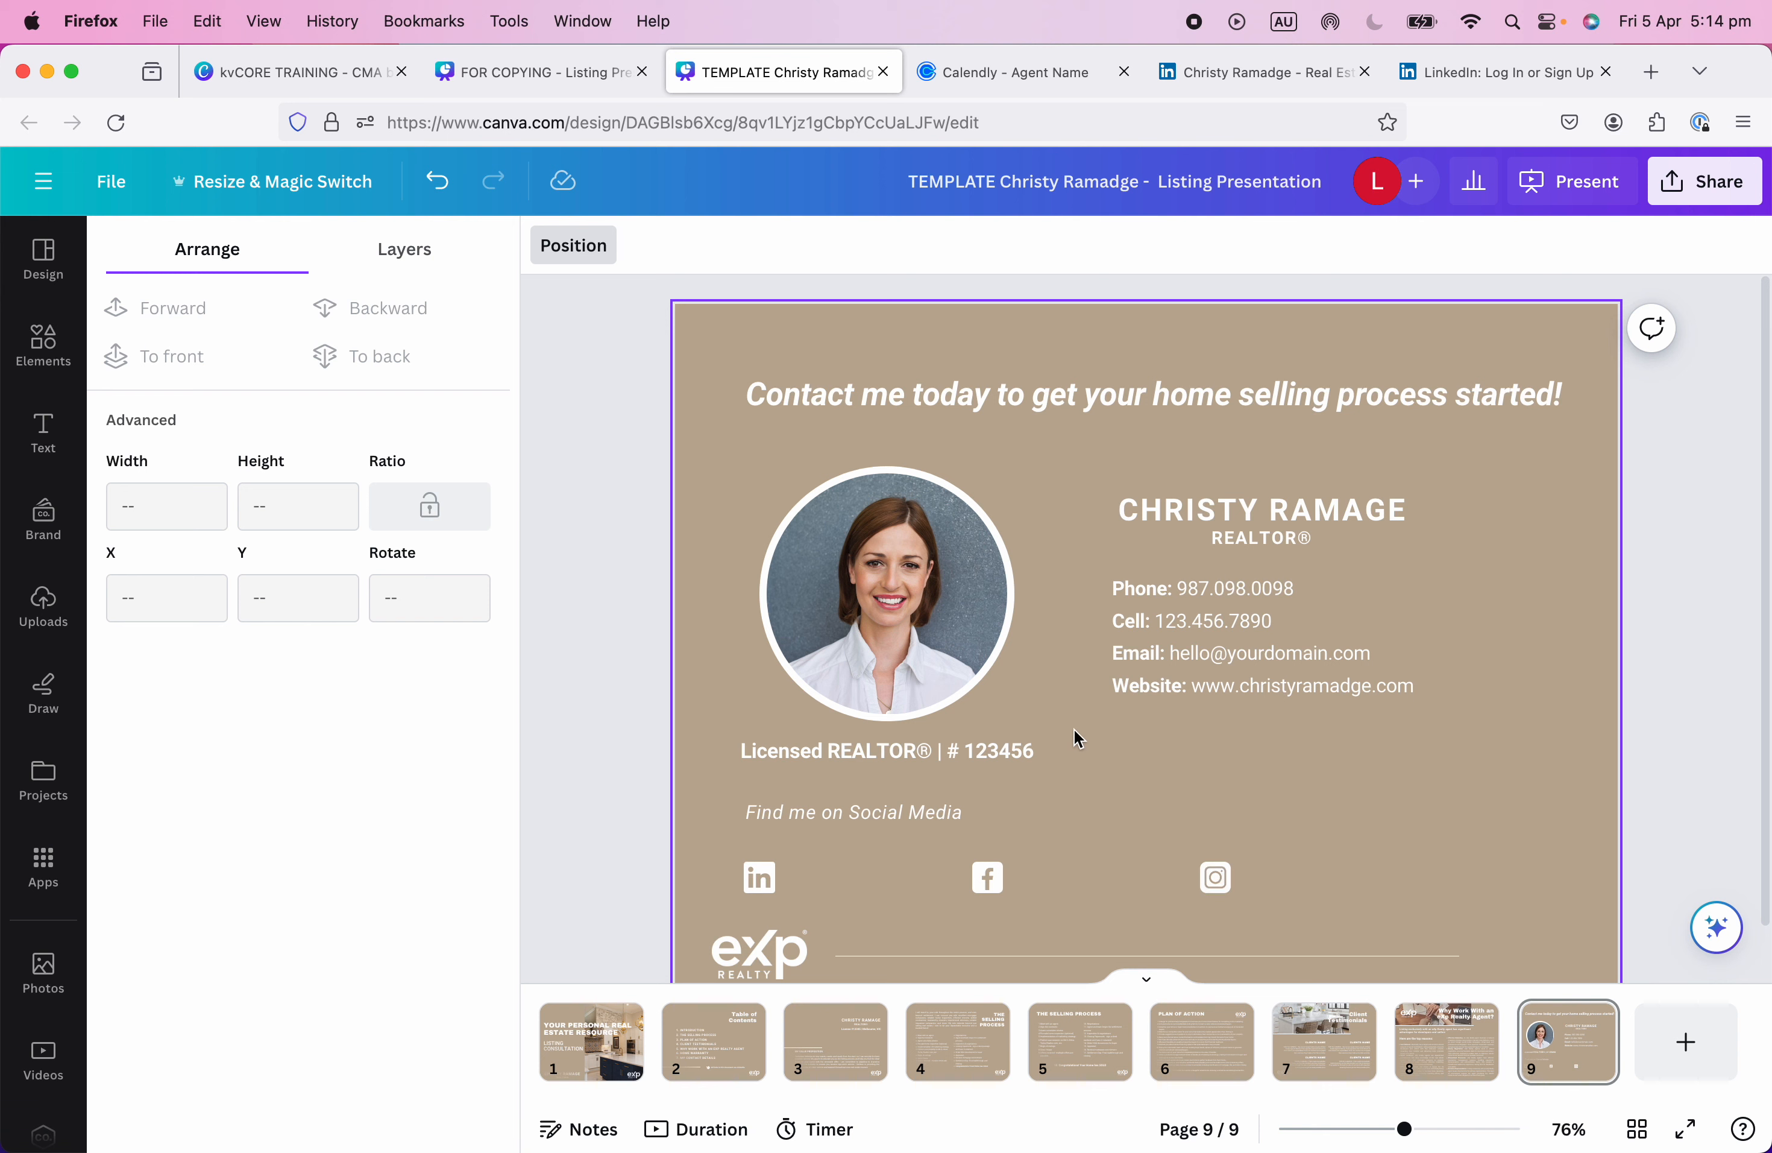
left_click_drag(696, 883, 1369, 878)
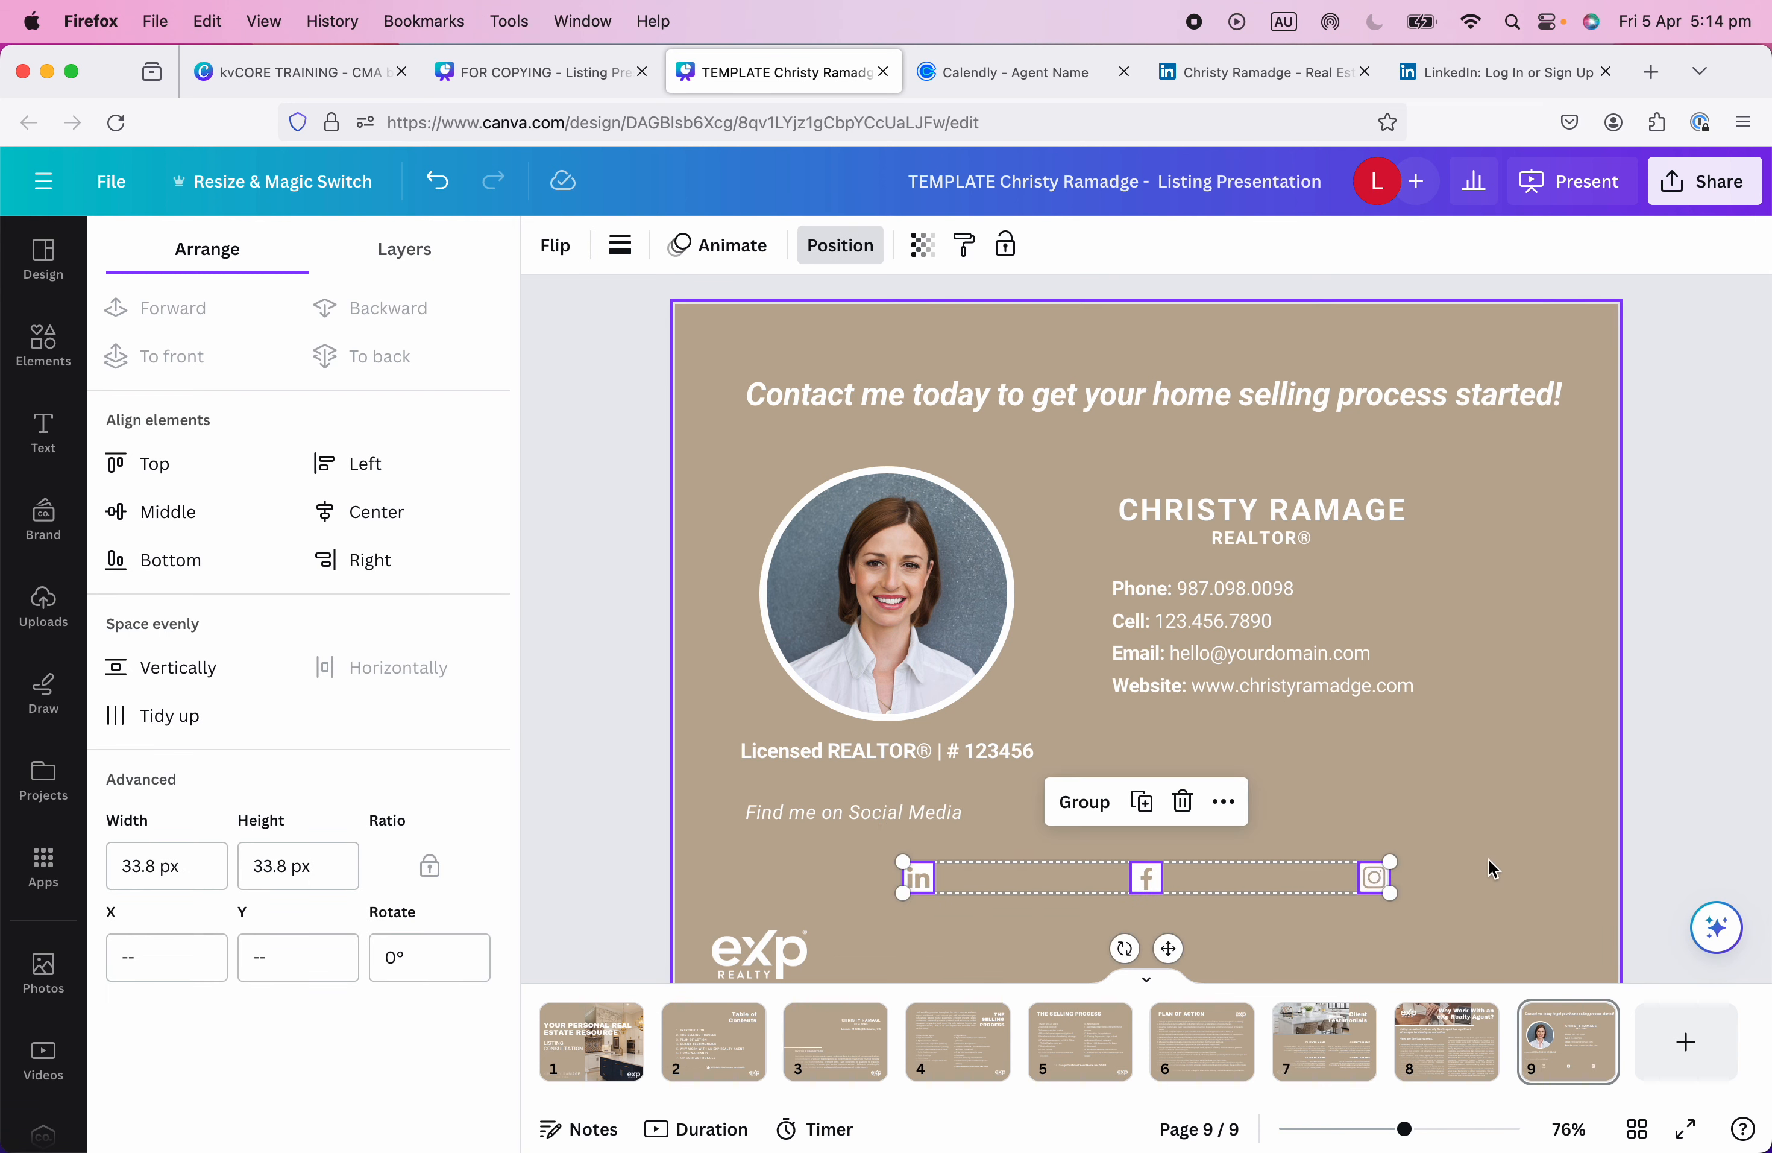
left_click(1083, 878)
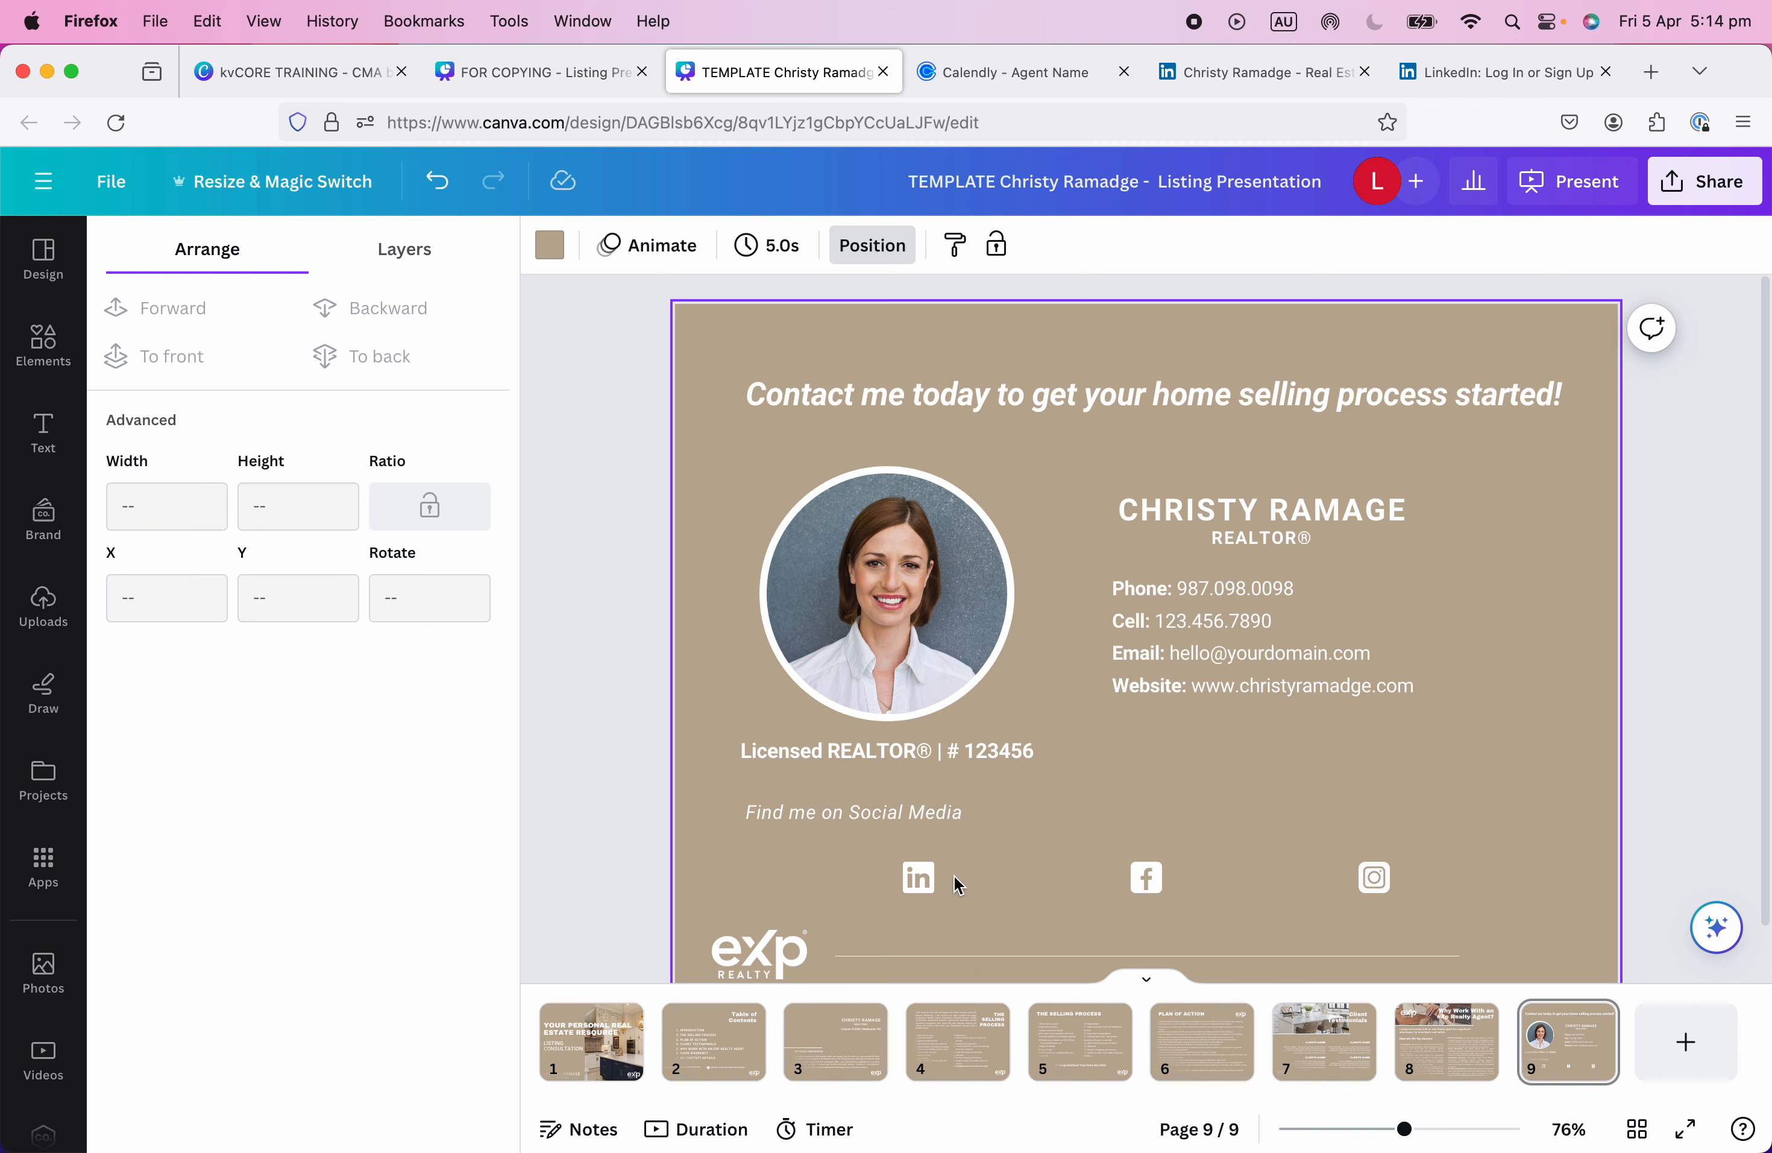
Add an 'Add a heading' placeholder on the social icon row, then delete it.
left_click(58, 415)
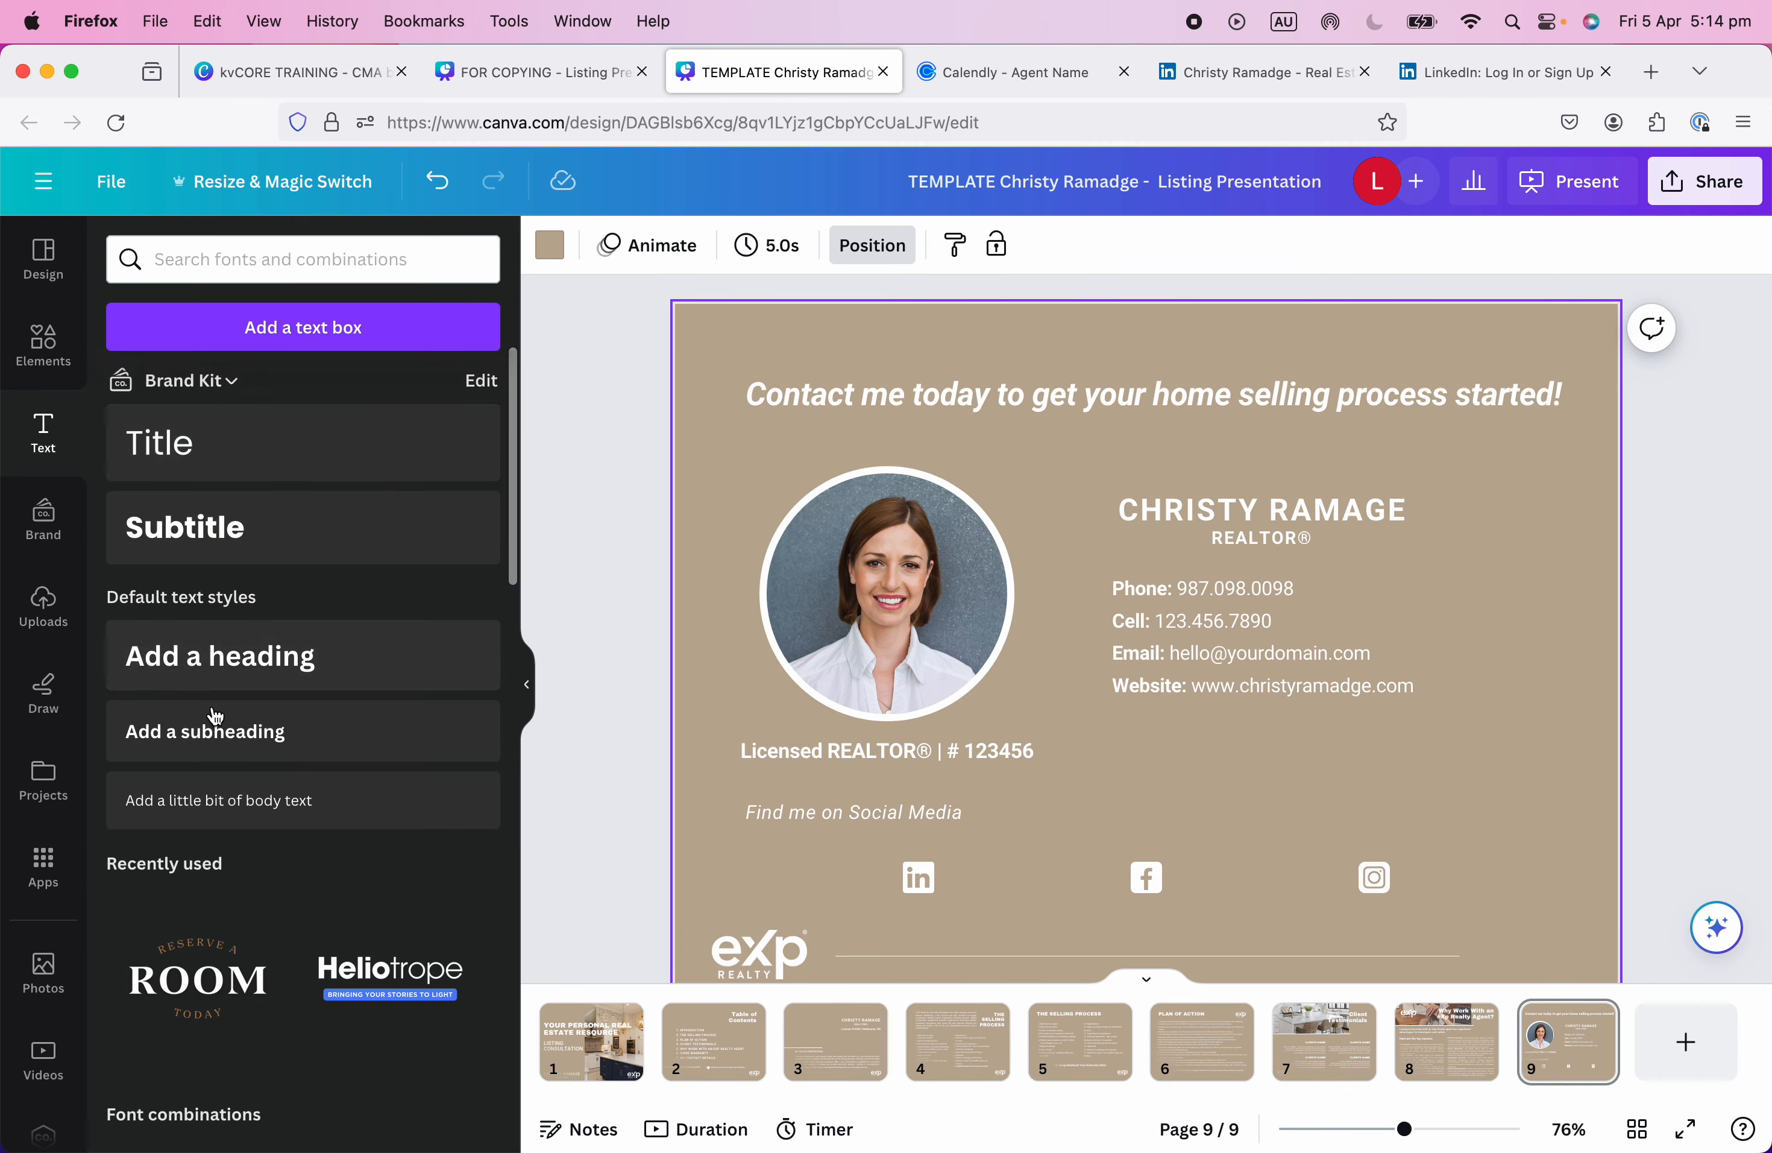
left_click(208, 656)
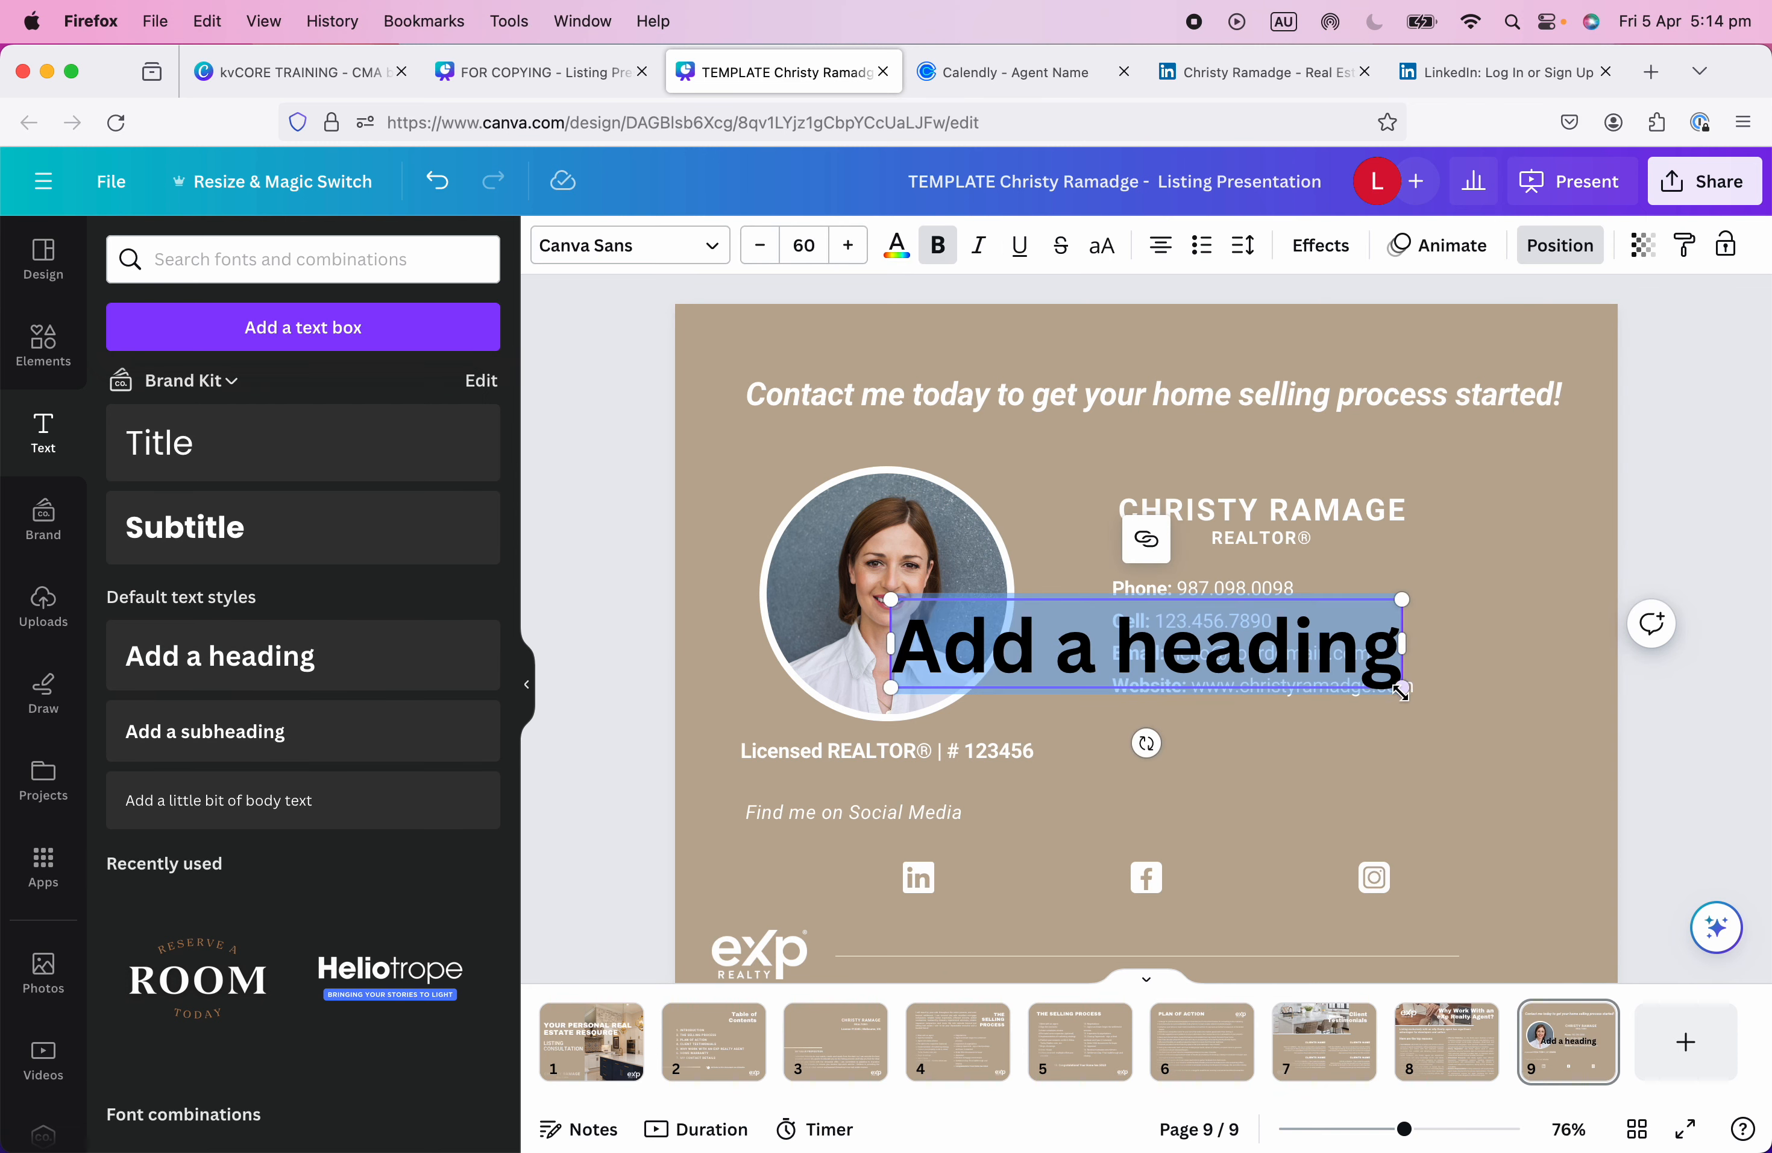
left_click_drag(1401, 691, 1066, 630)
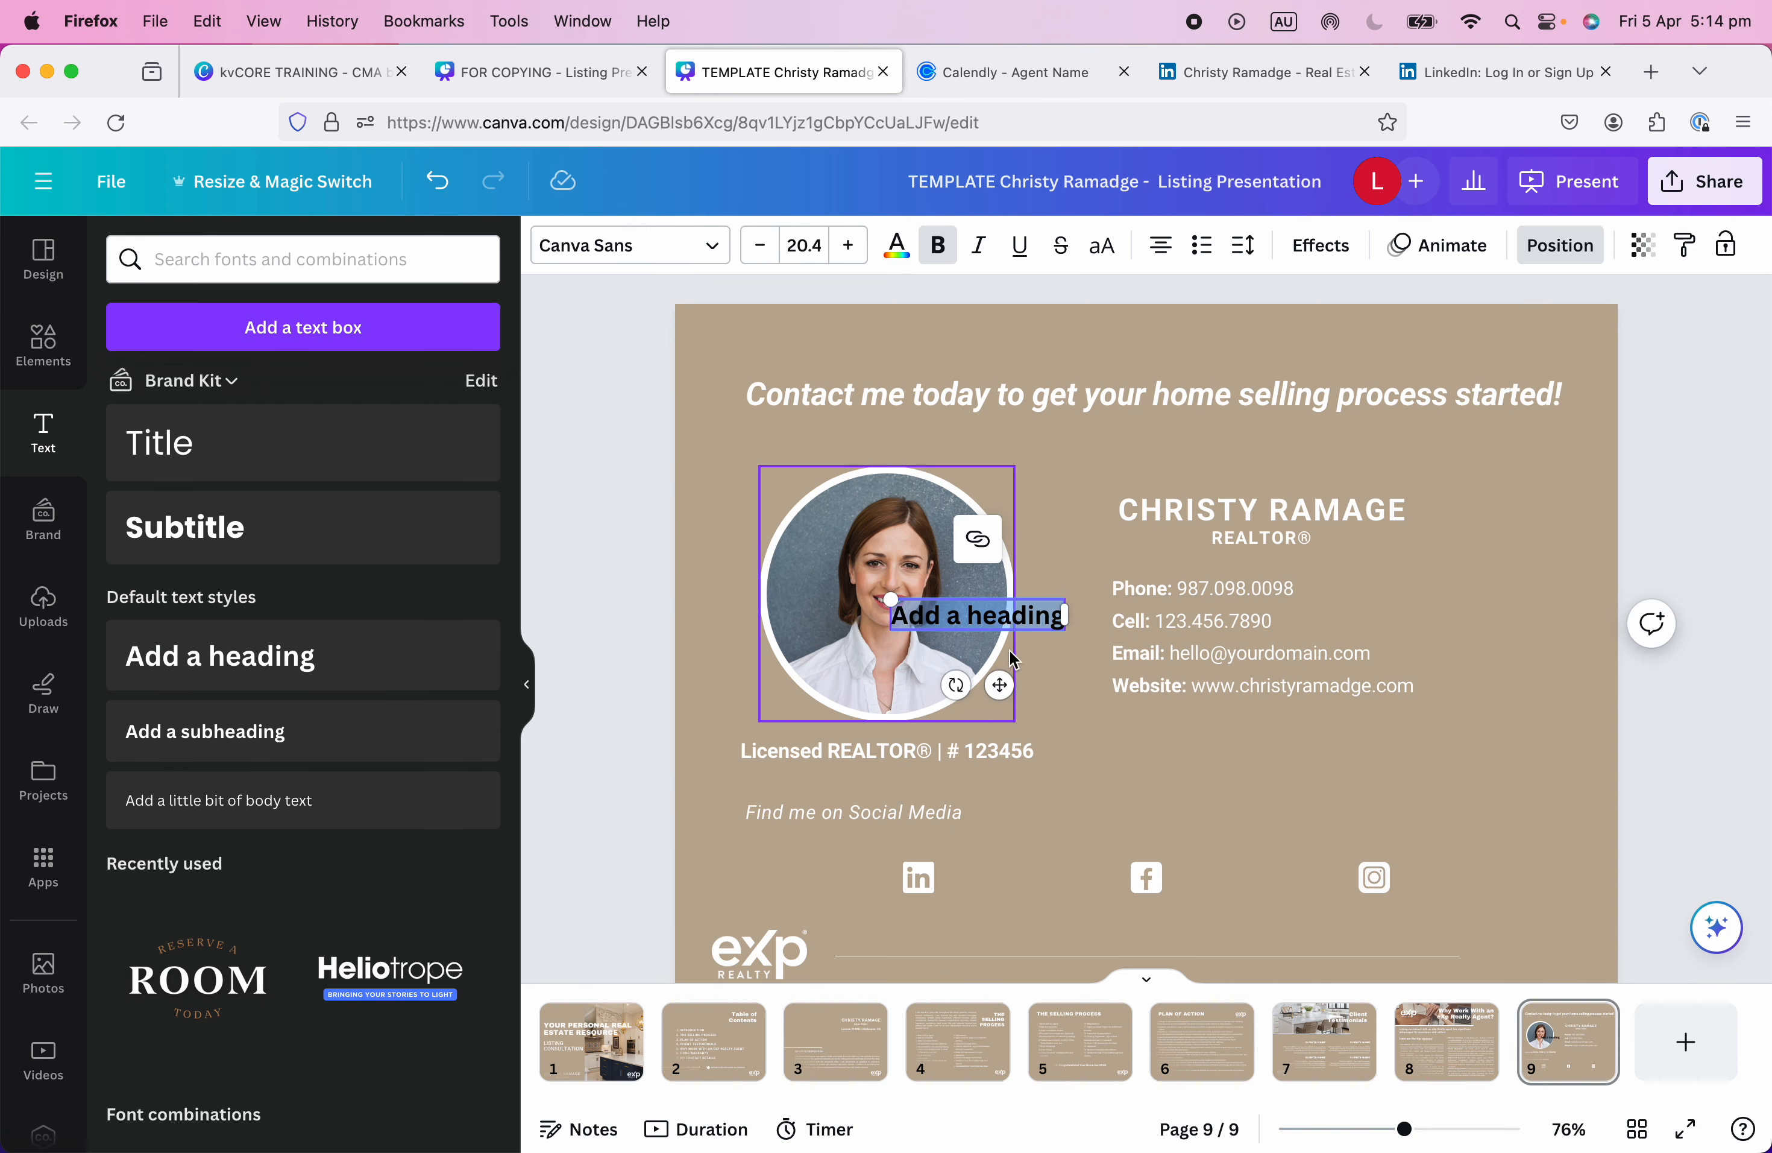
left_click_drag(1000, 685, 1055, 947)
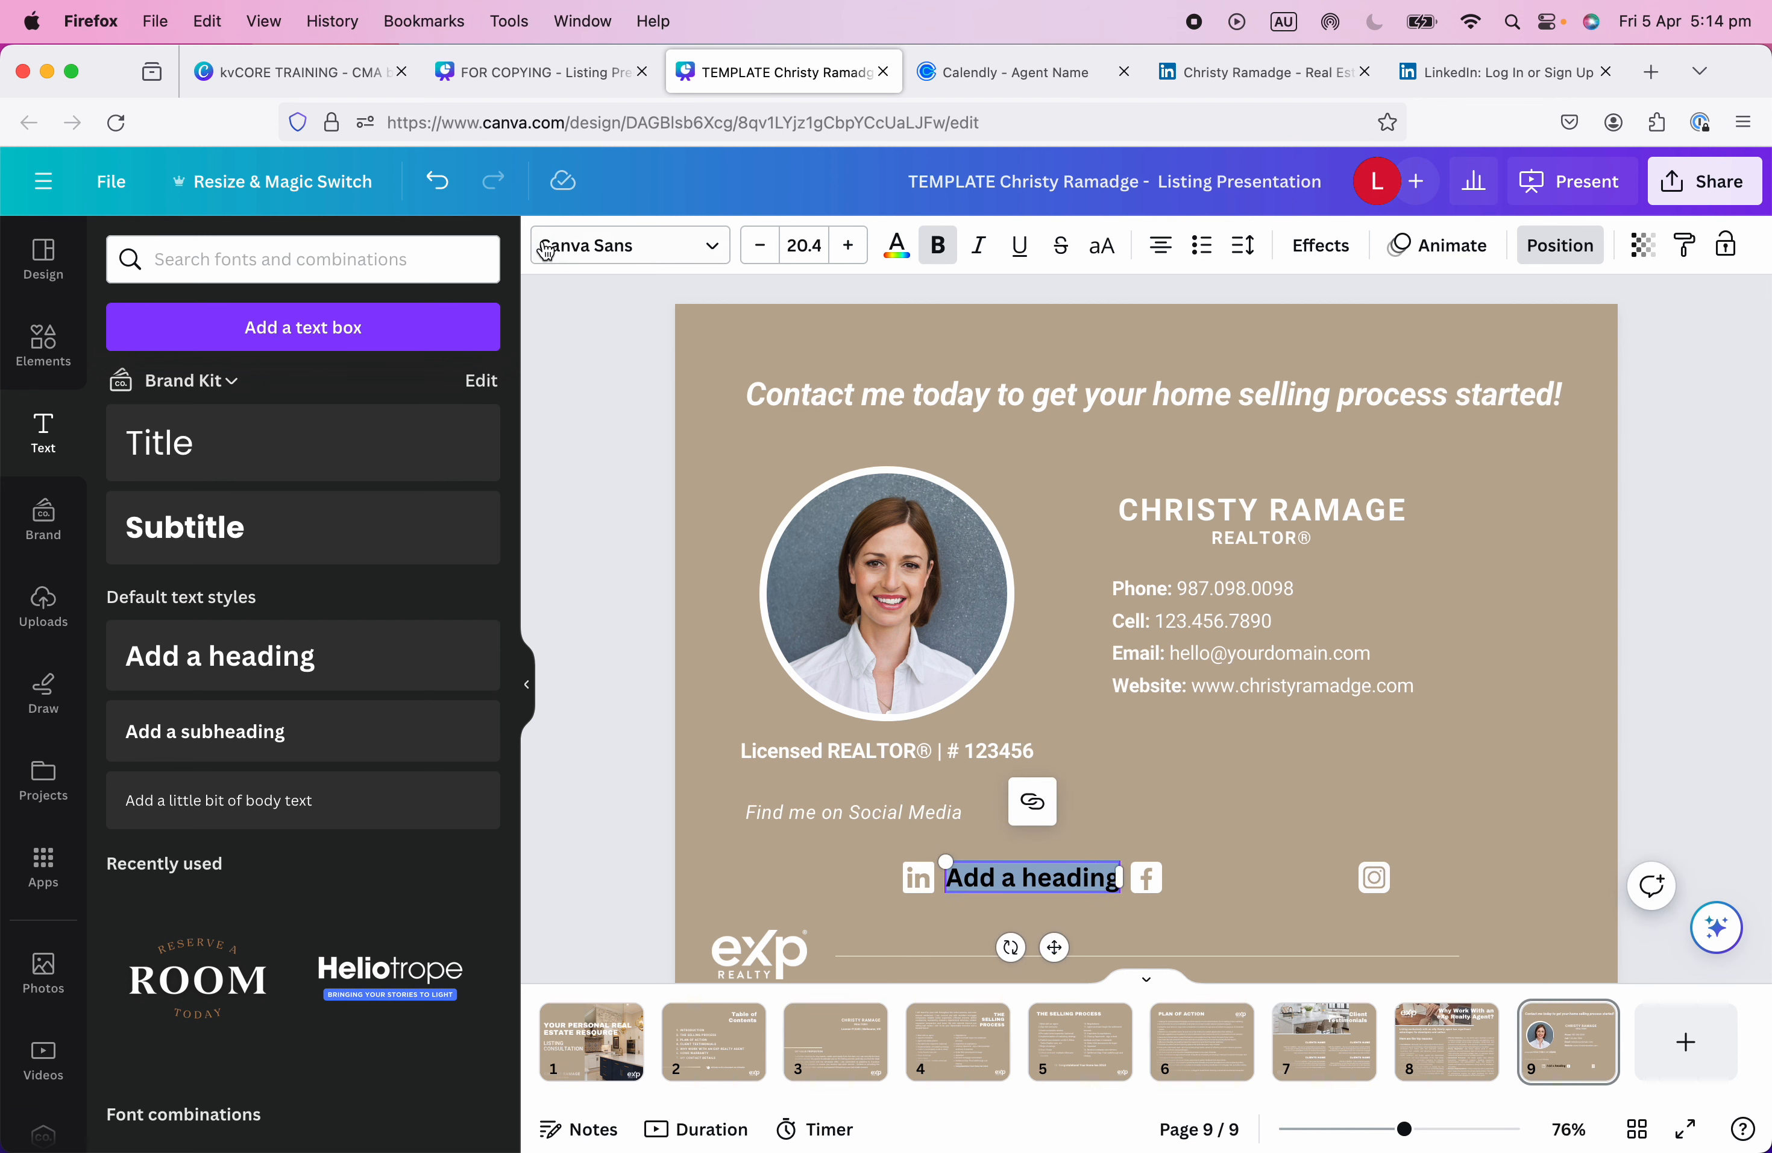
left_click(883, 760)
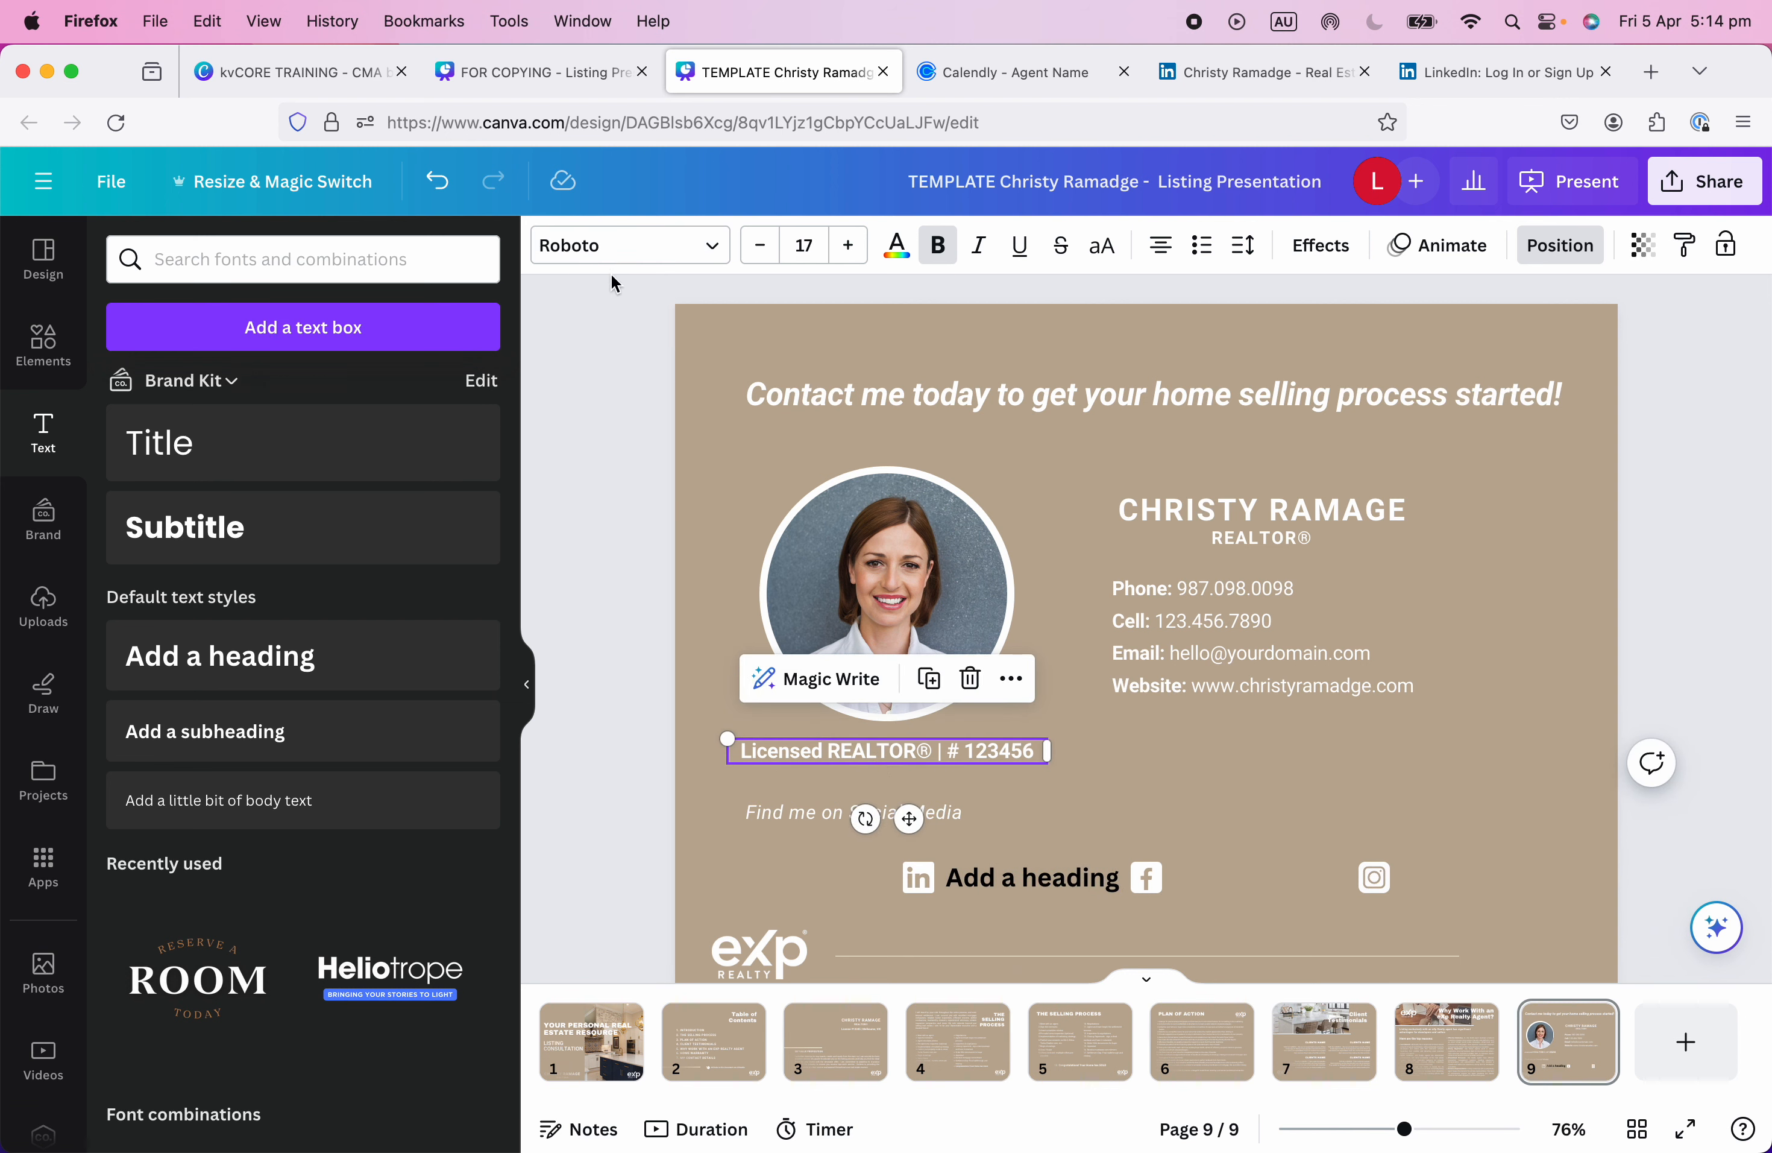
left_click(1026, 875)
key("Delete")
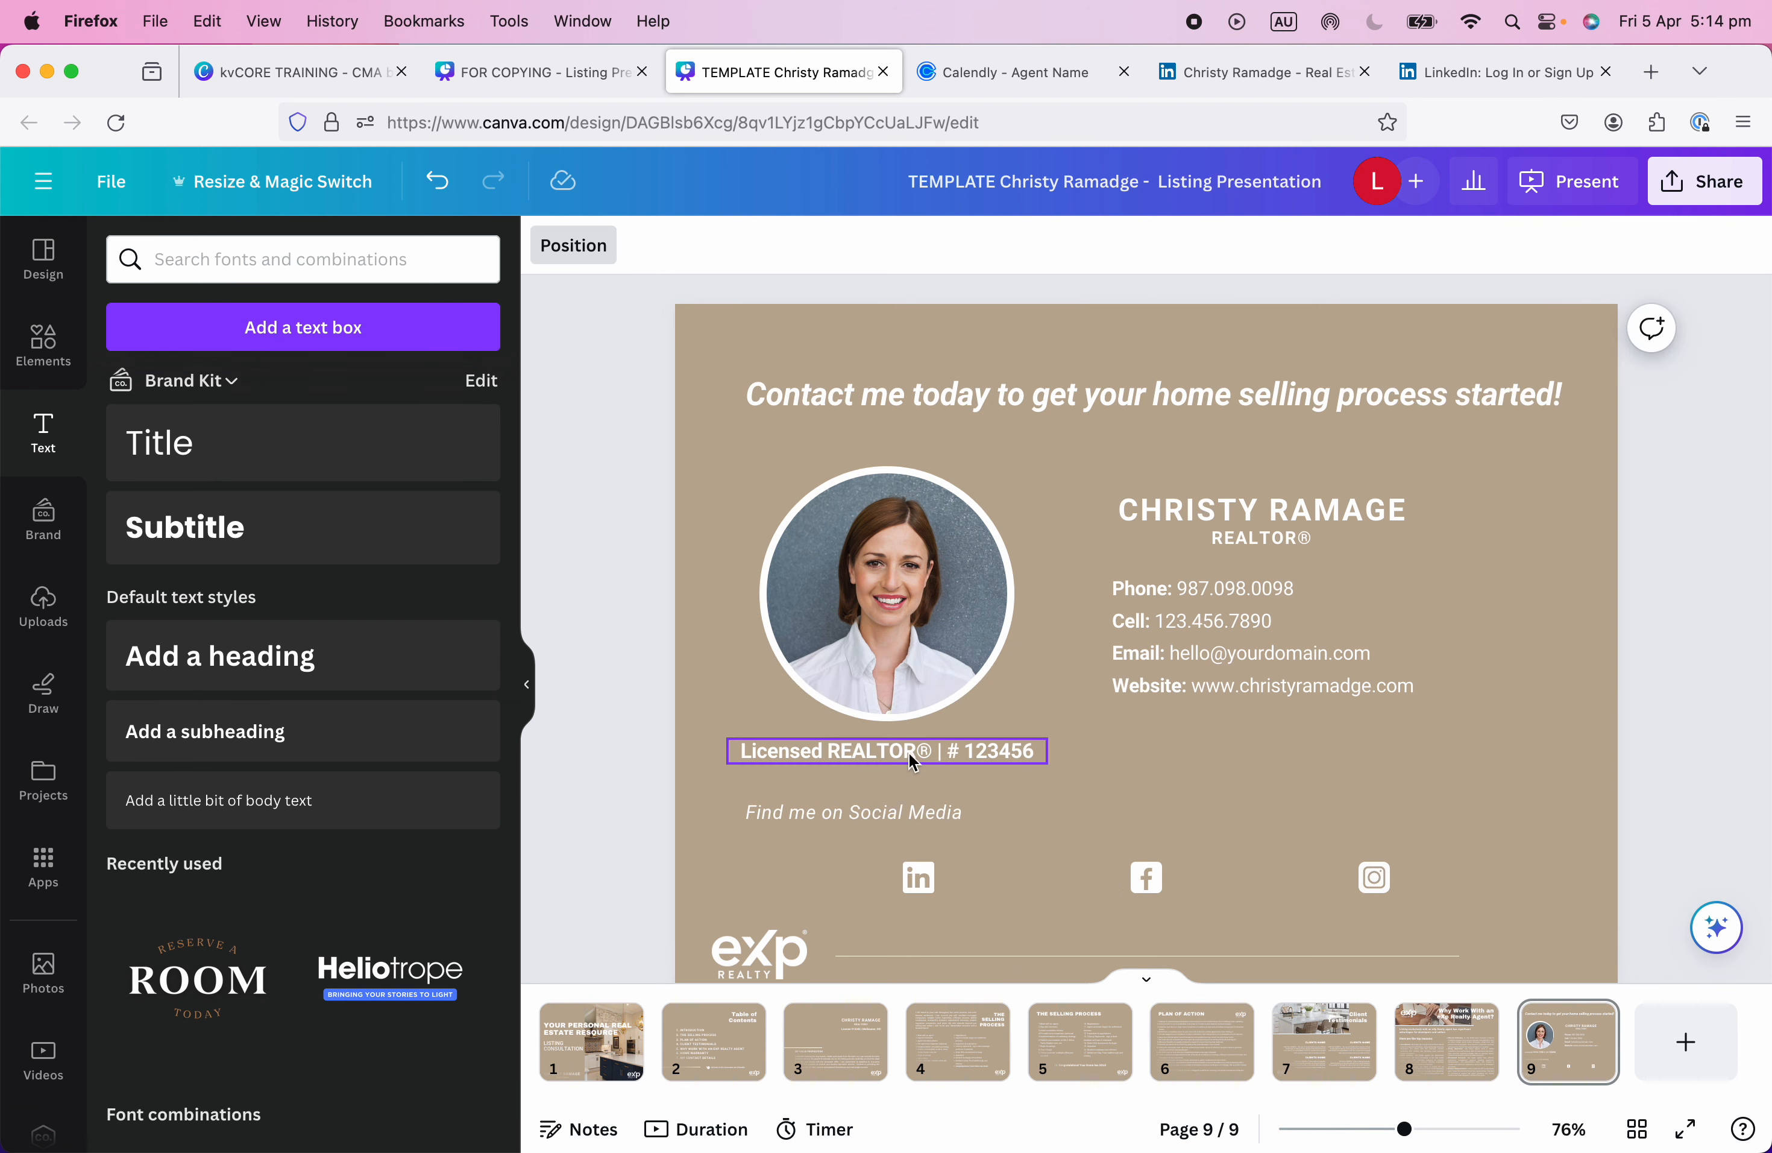
Duplicate the Licensed REALTOR line and retype it as the agent's left-aligned '@' social handle.
left_click(912, 760)
key("super+d")
left_click_drag(977, 776, 1202, 898)
double_click(1100, 880)
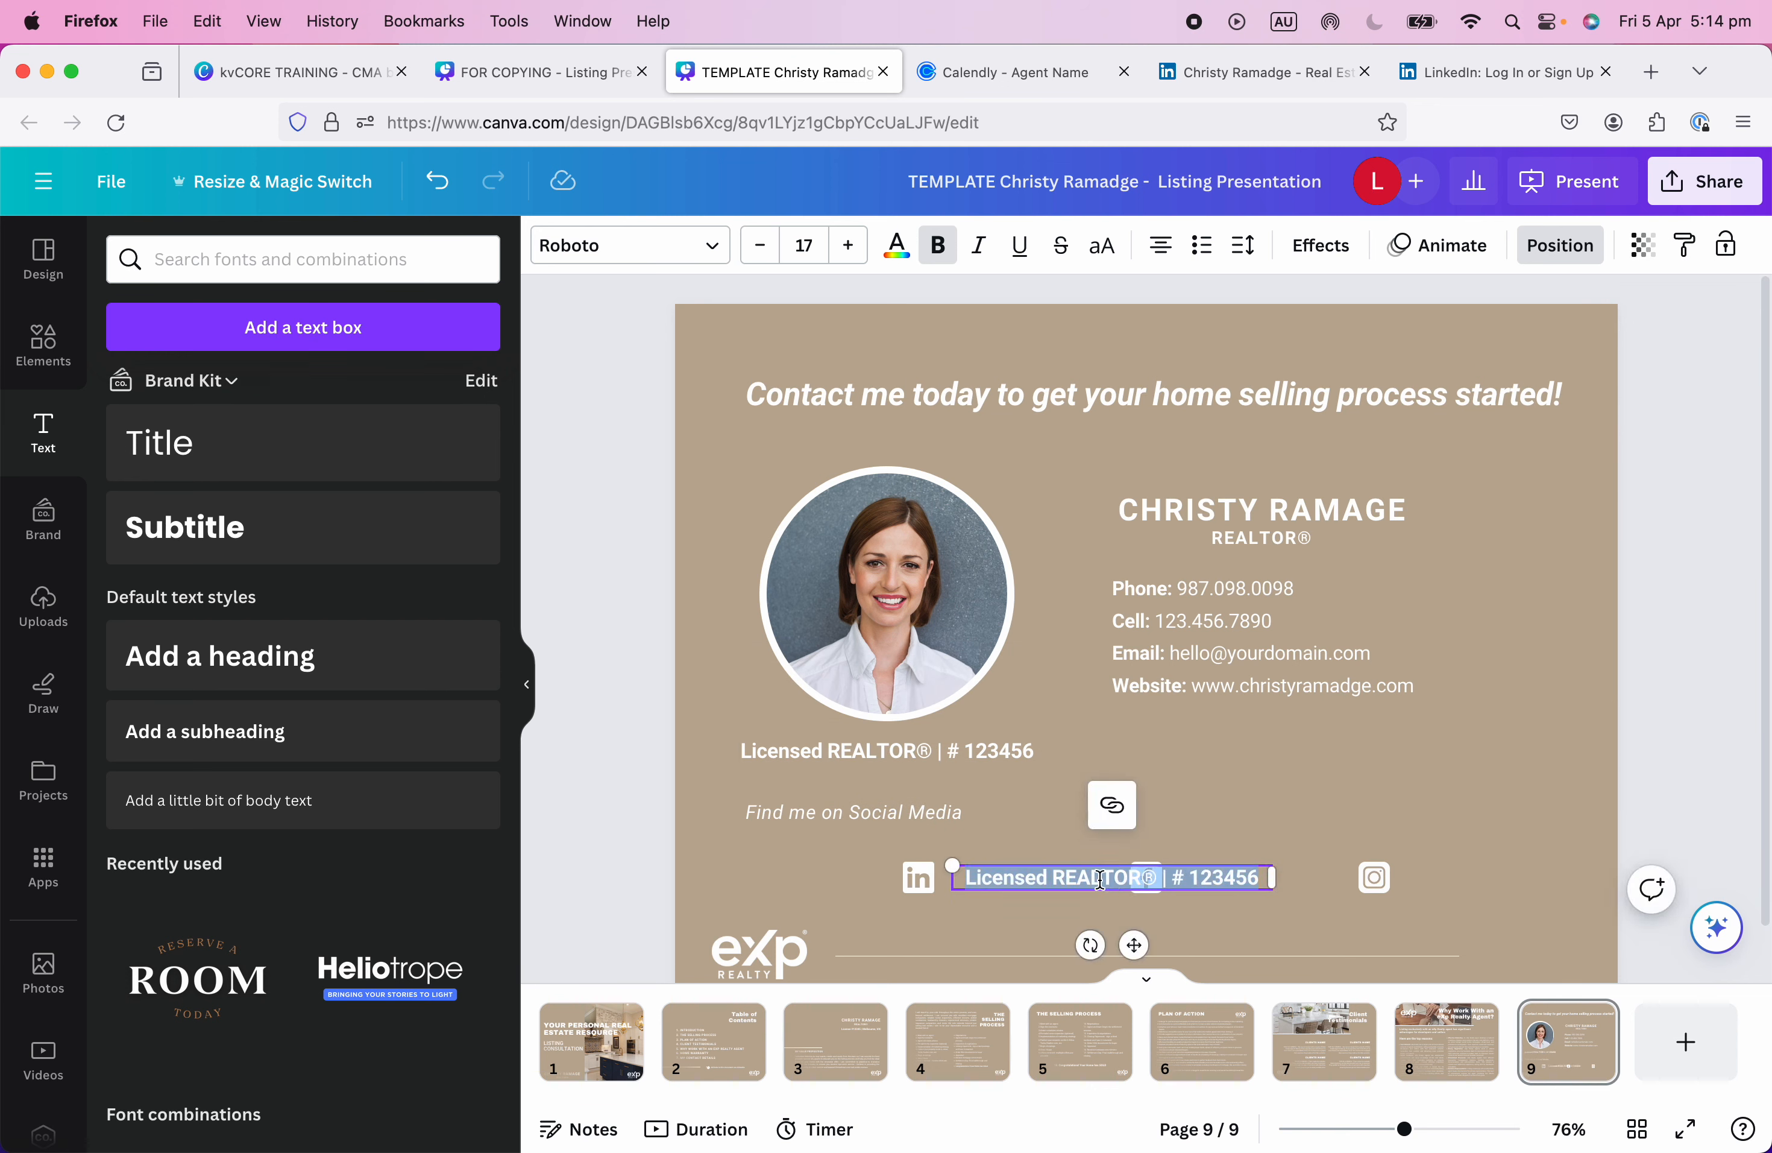
type("@")
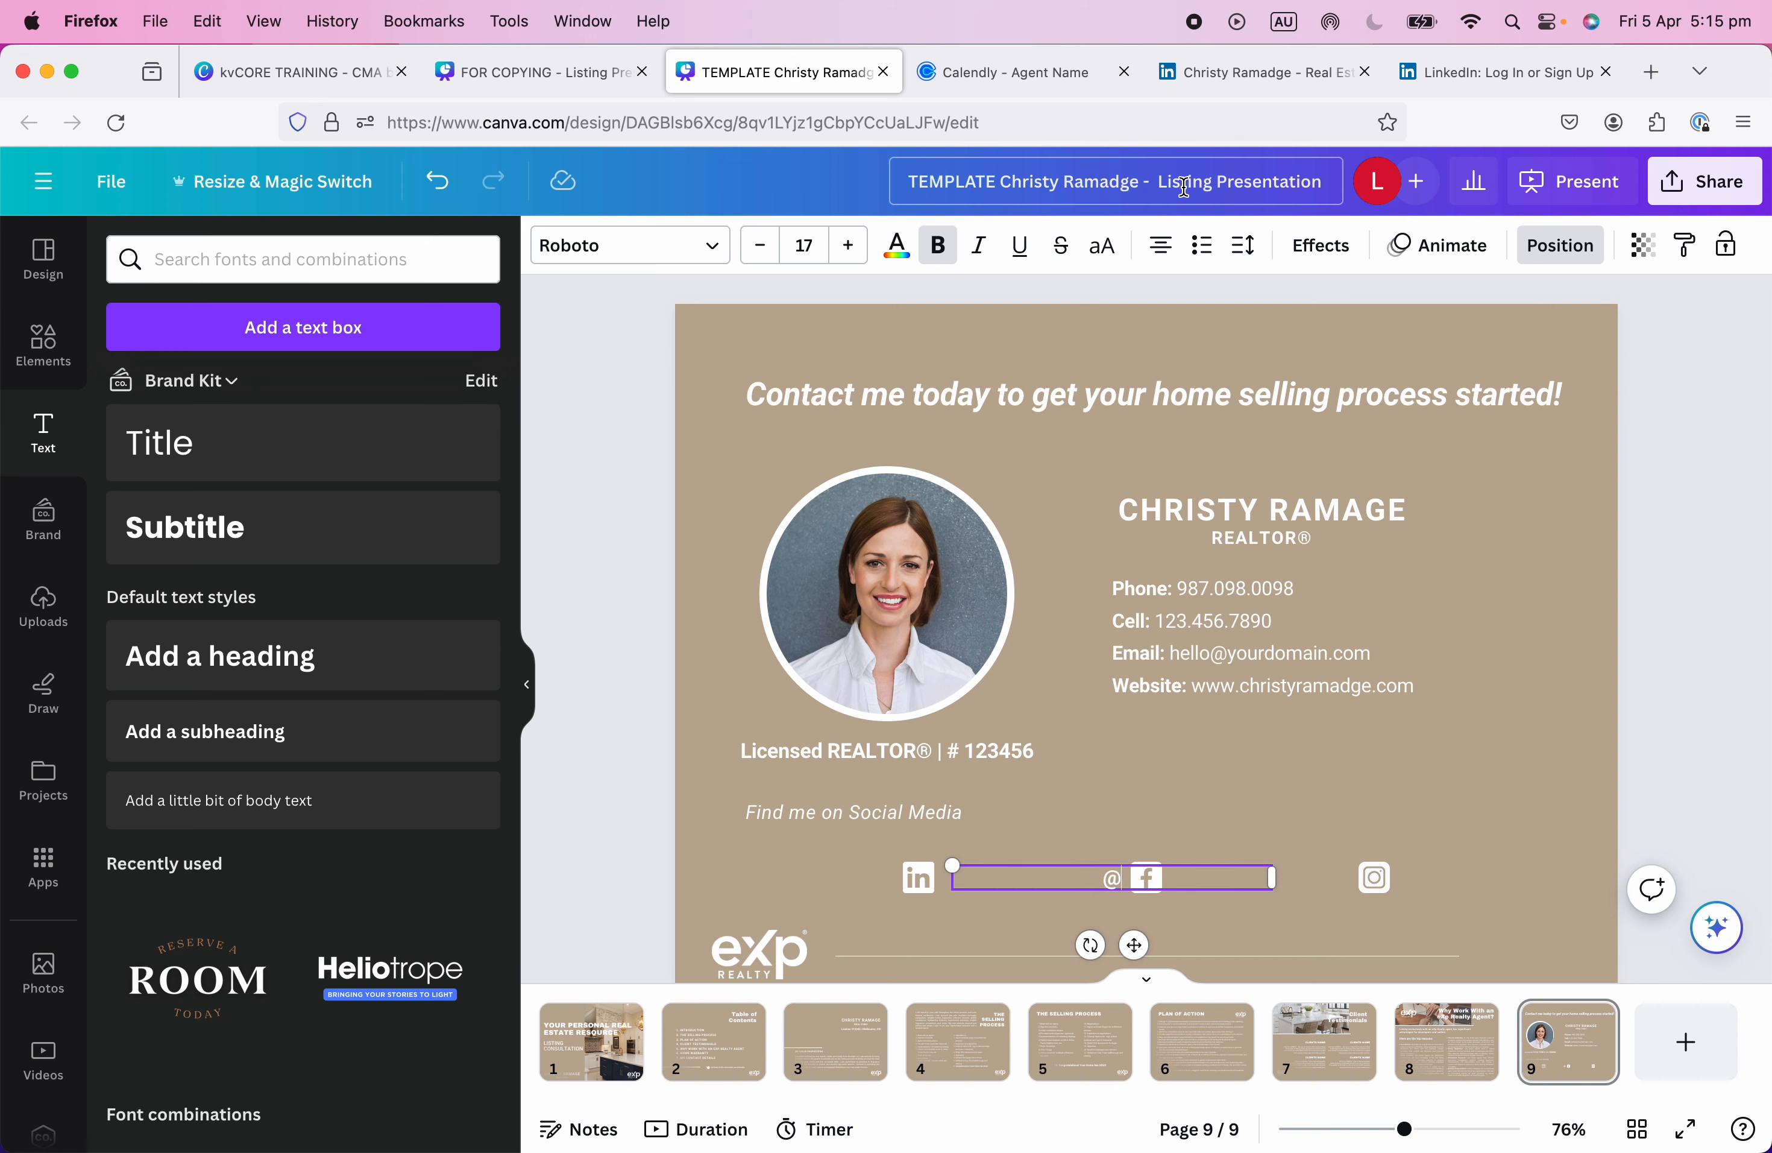
left_click(1156, 253)
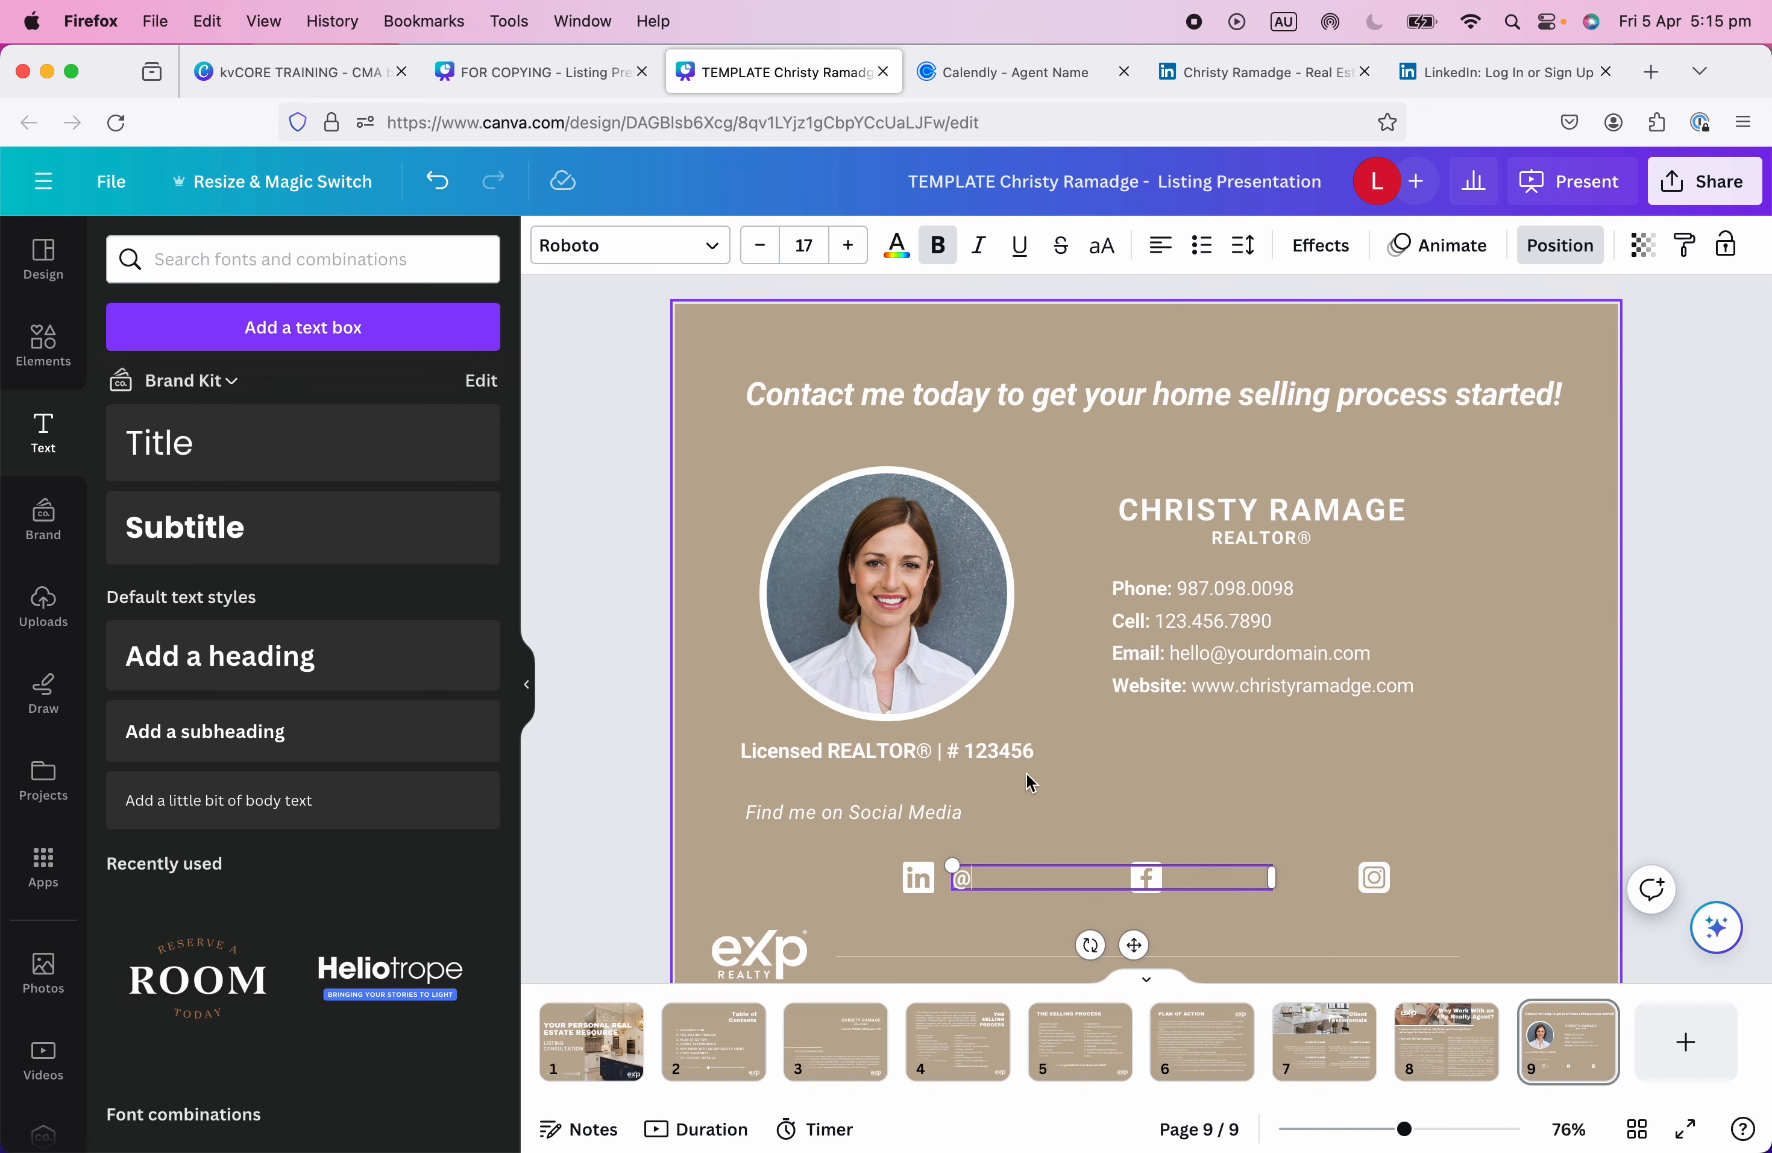
type("christyramadge")
Place the handle beside the LinkedIn icon and narrow its text box to fit.
left_click(842, 895)
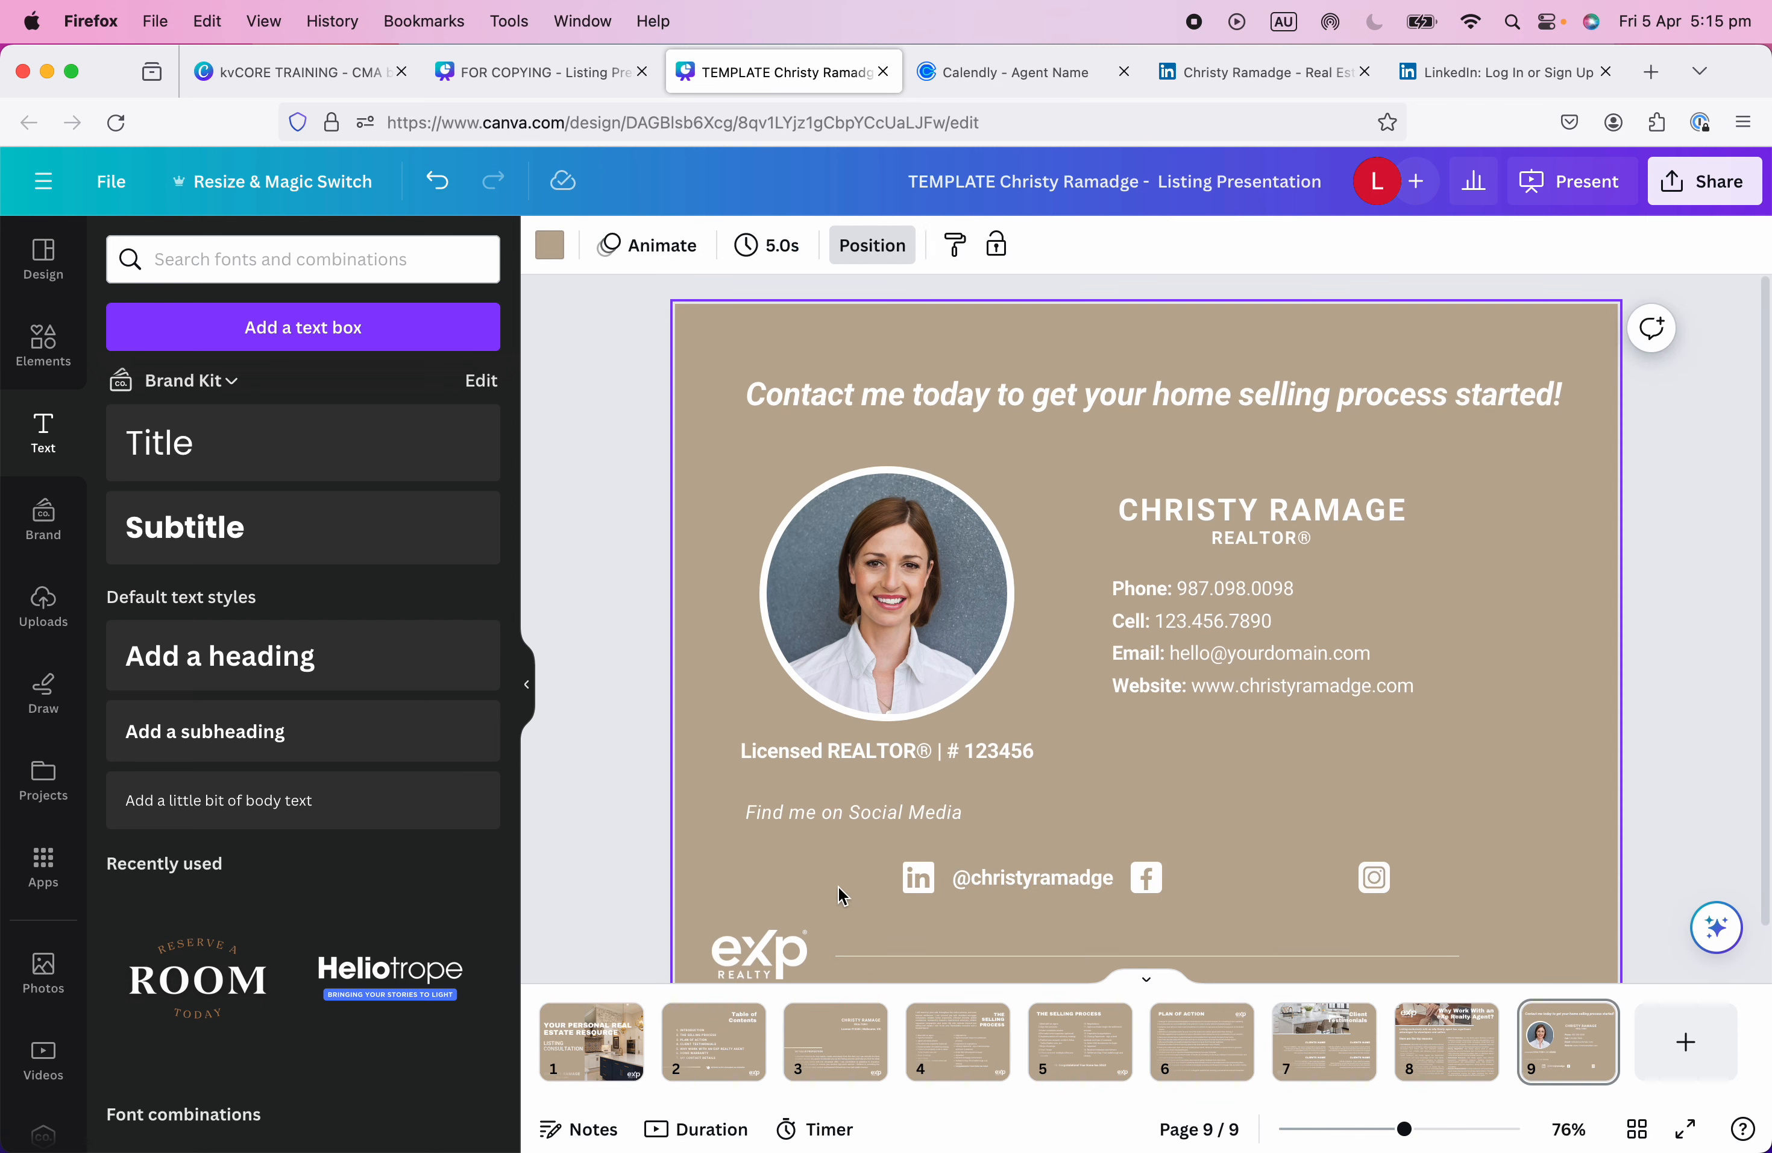
left_click_drag(1005, 883, 914, 890)
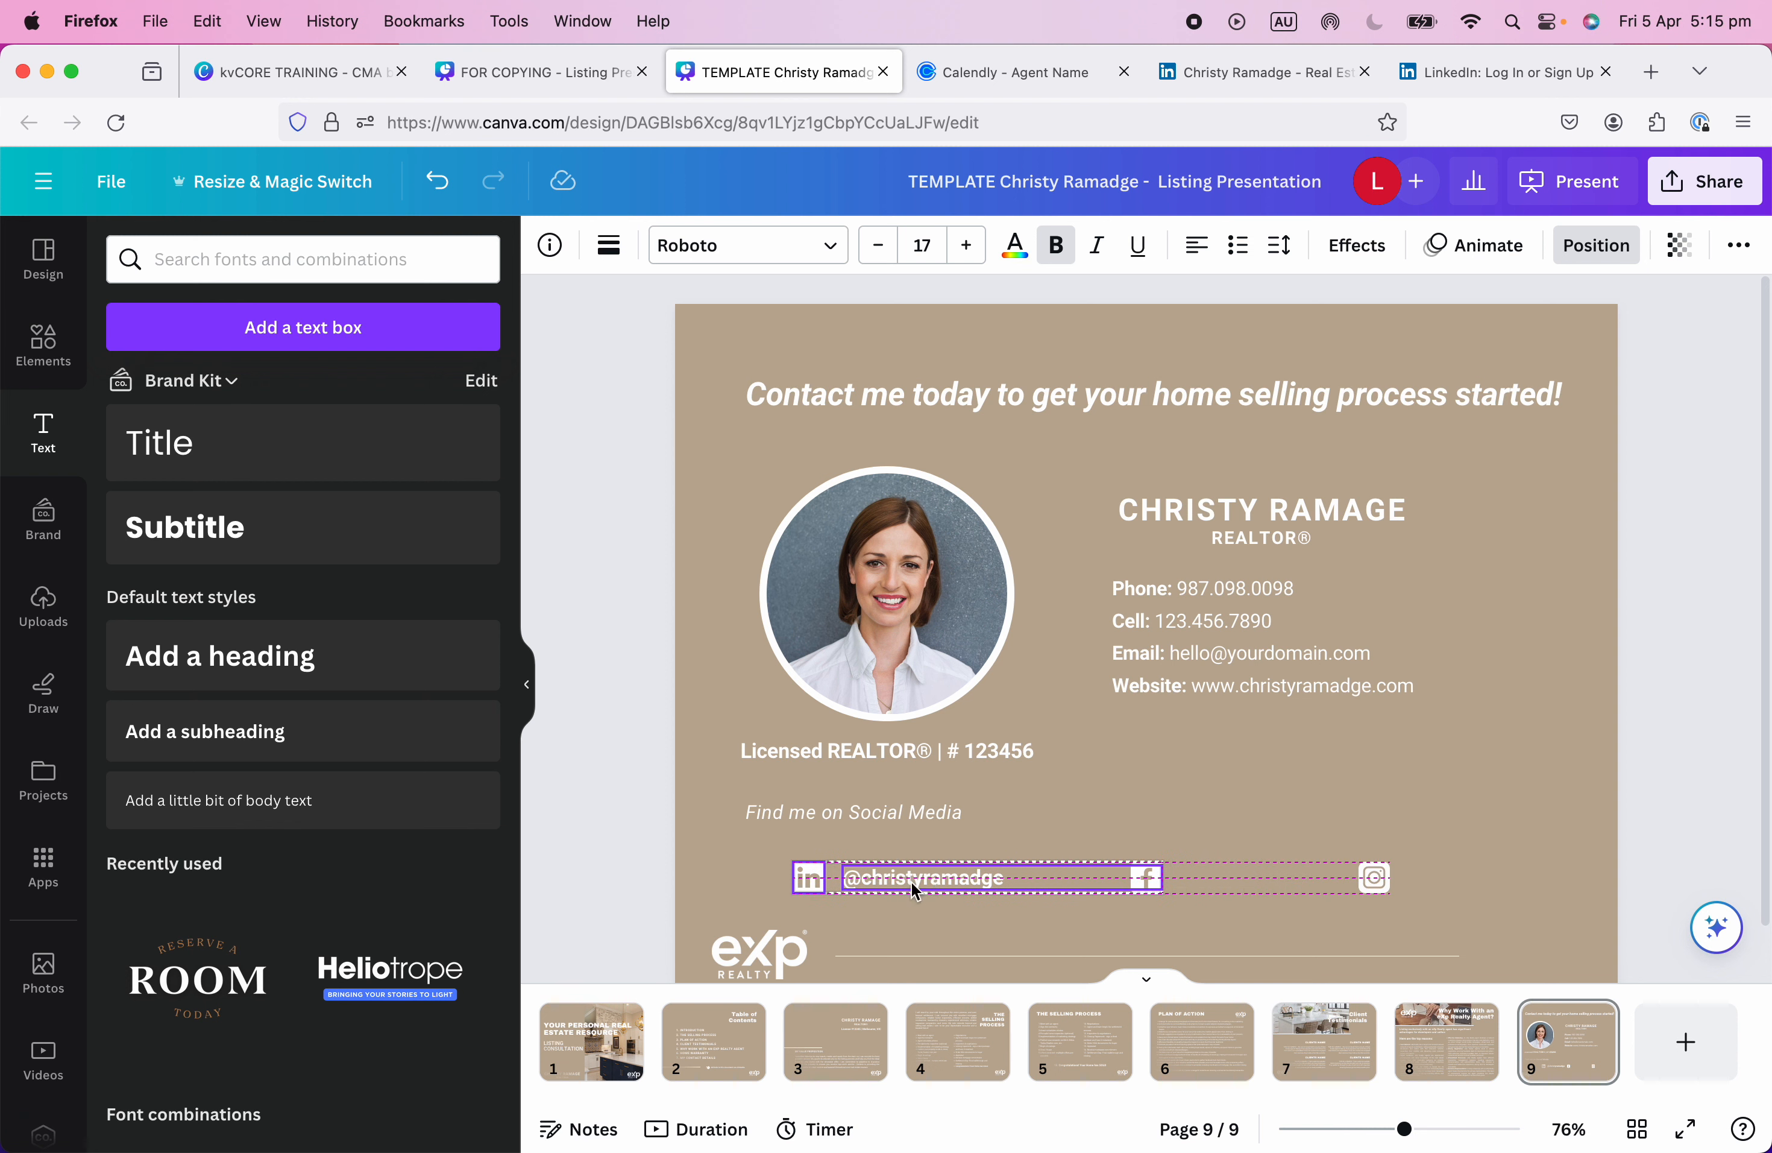
left_click(1187, 887)
left_click(1111, 879)
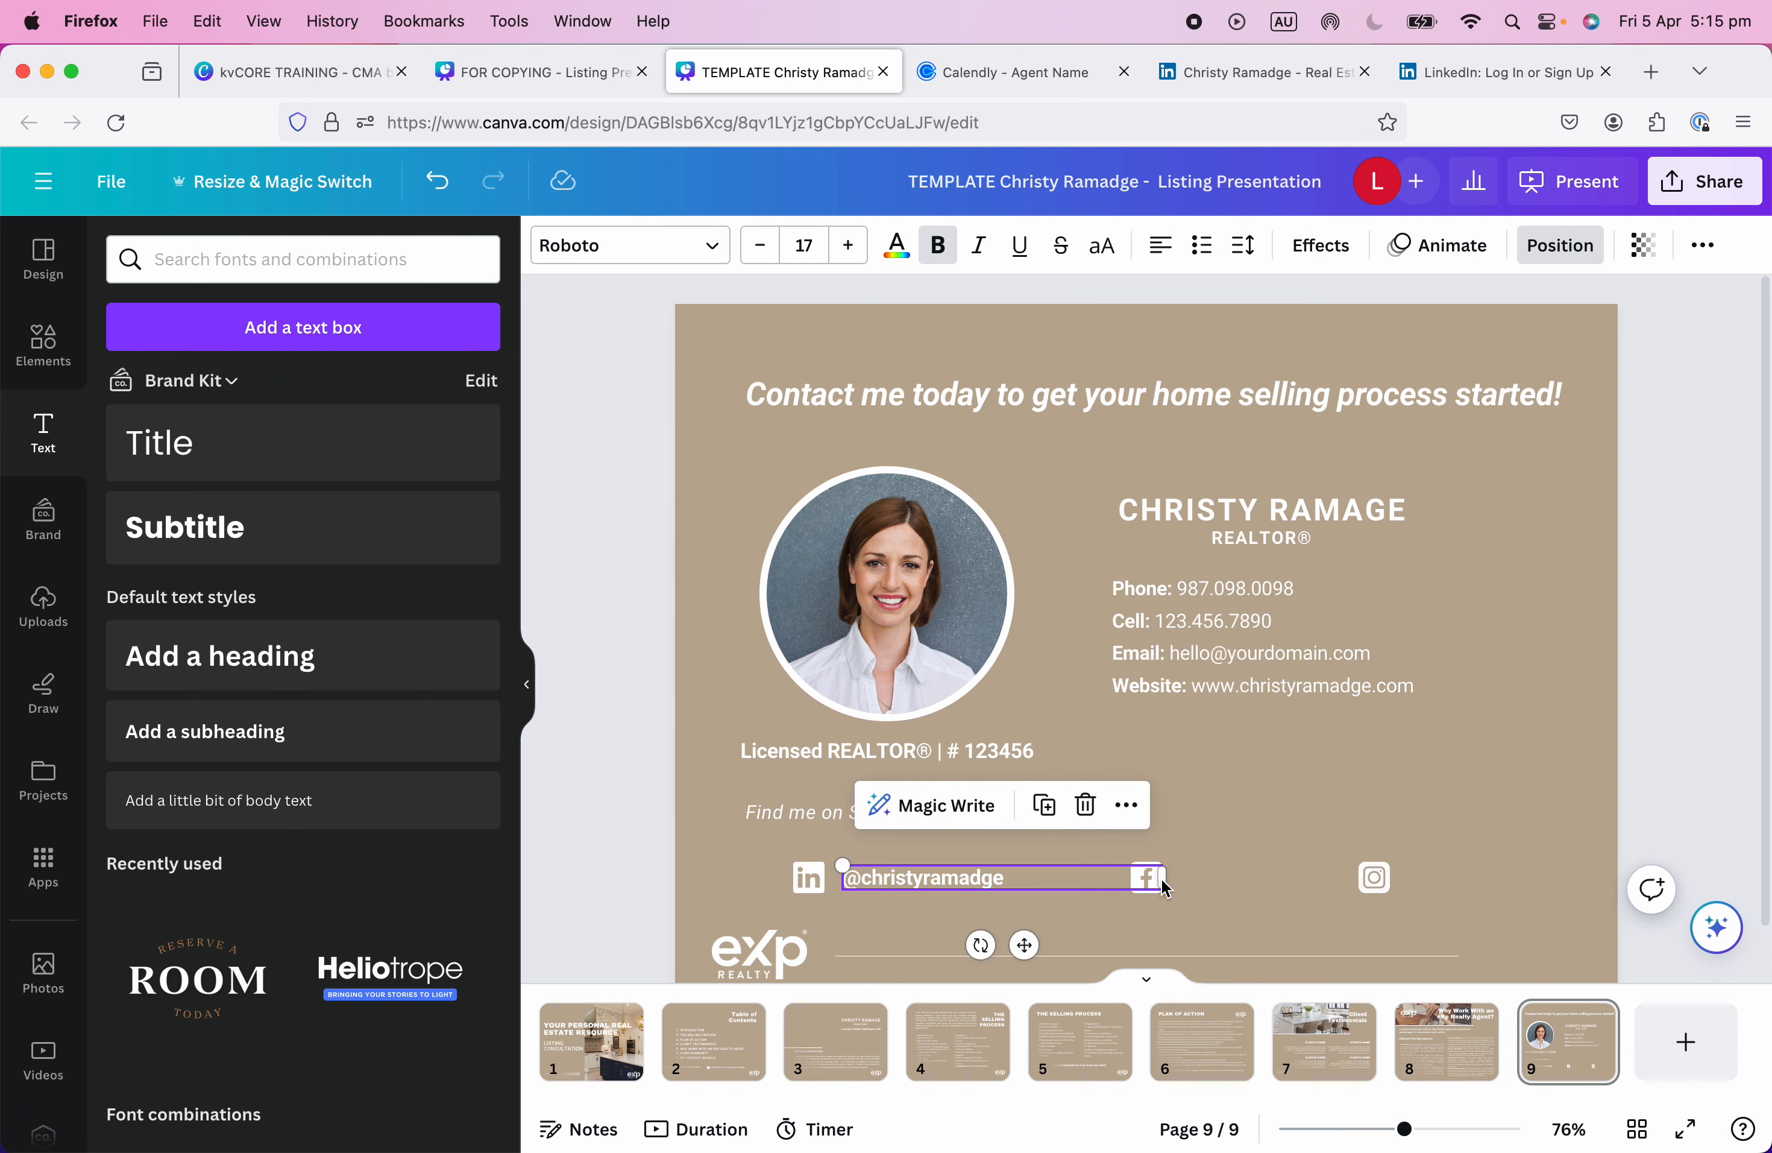
left_click_drag(1164, 886, 1049, 880)
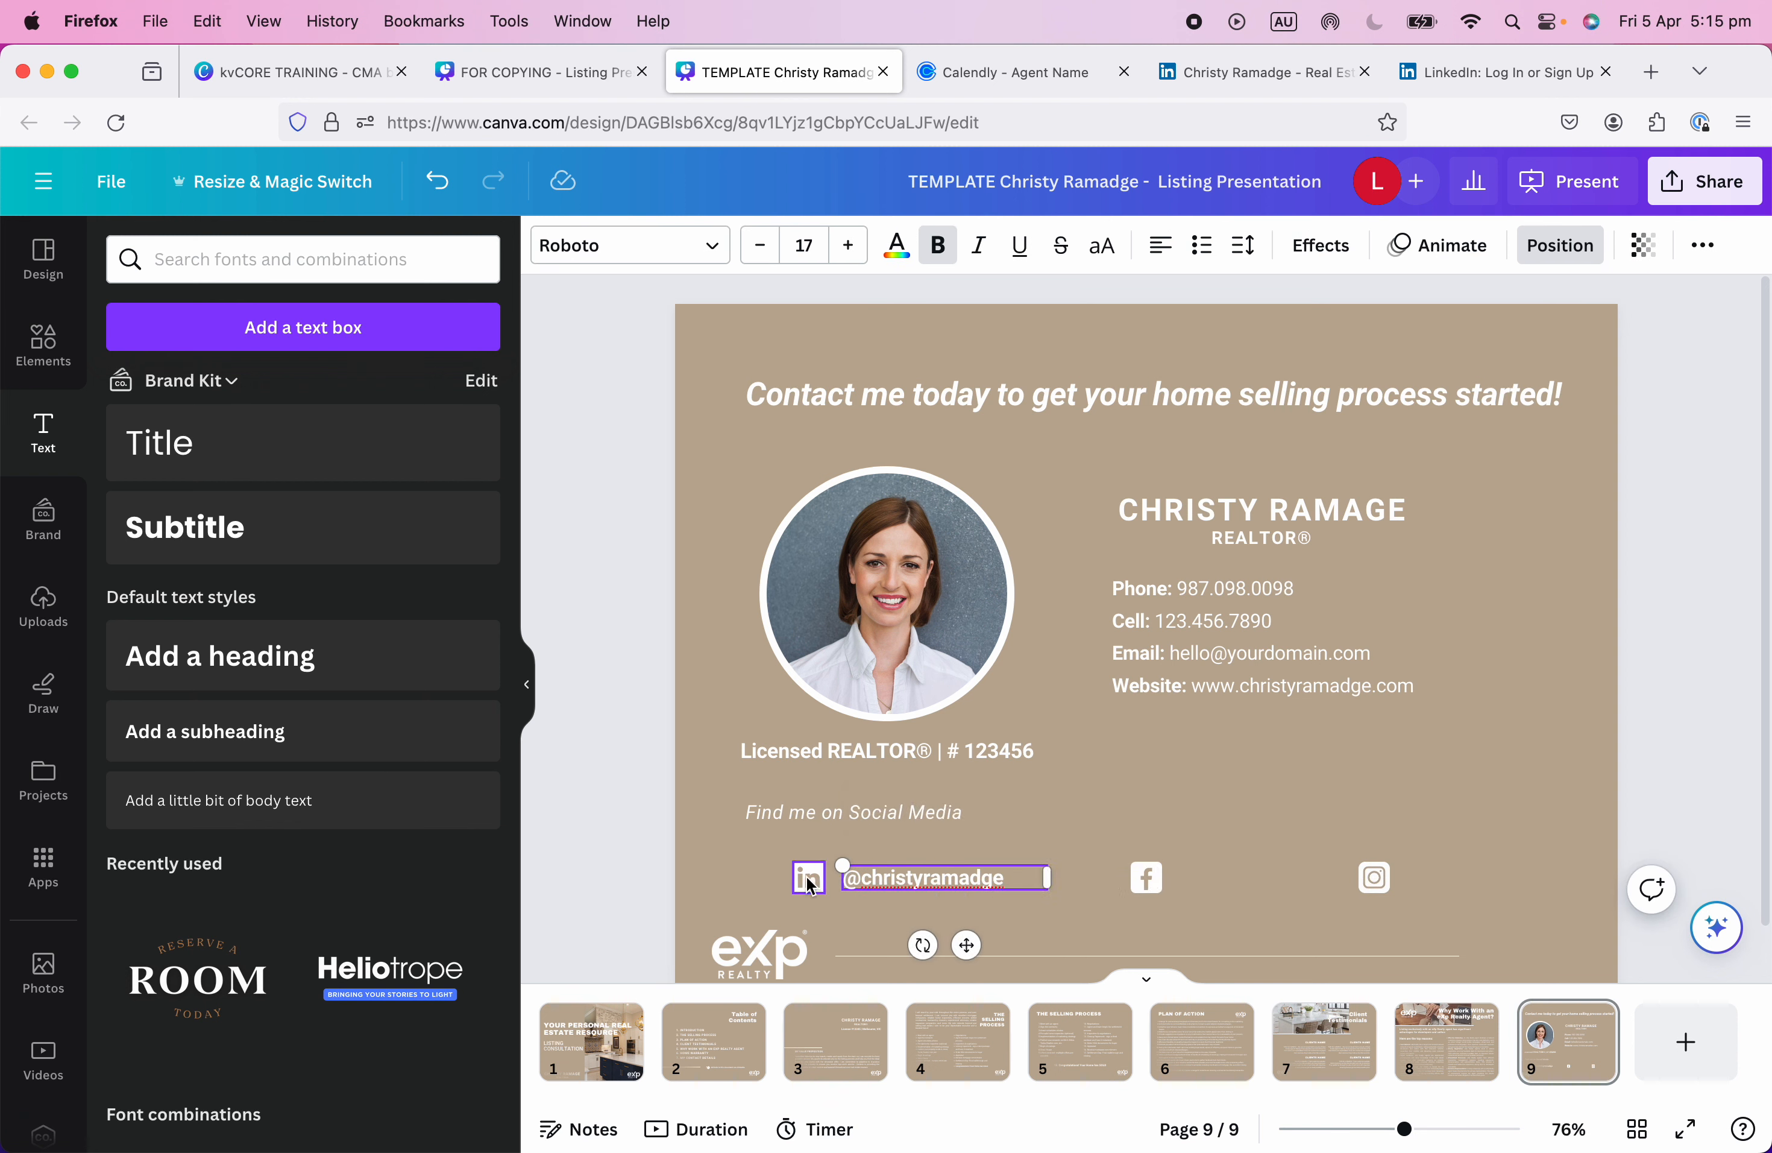
left_click(881, 918)
left_click(877, 890)
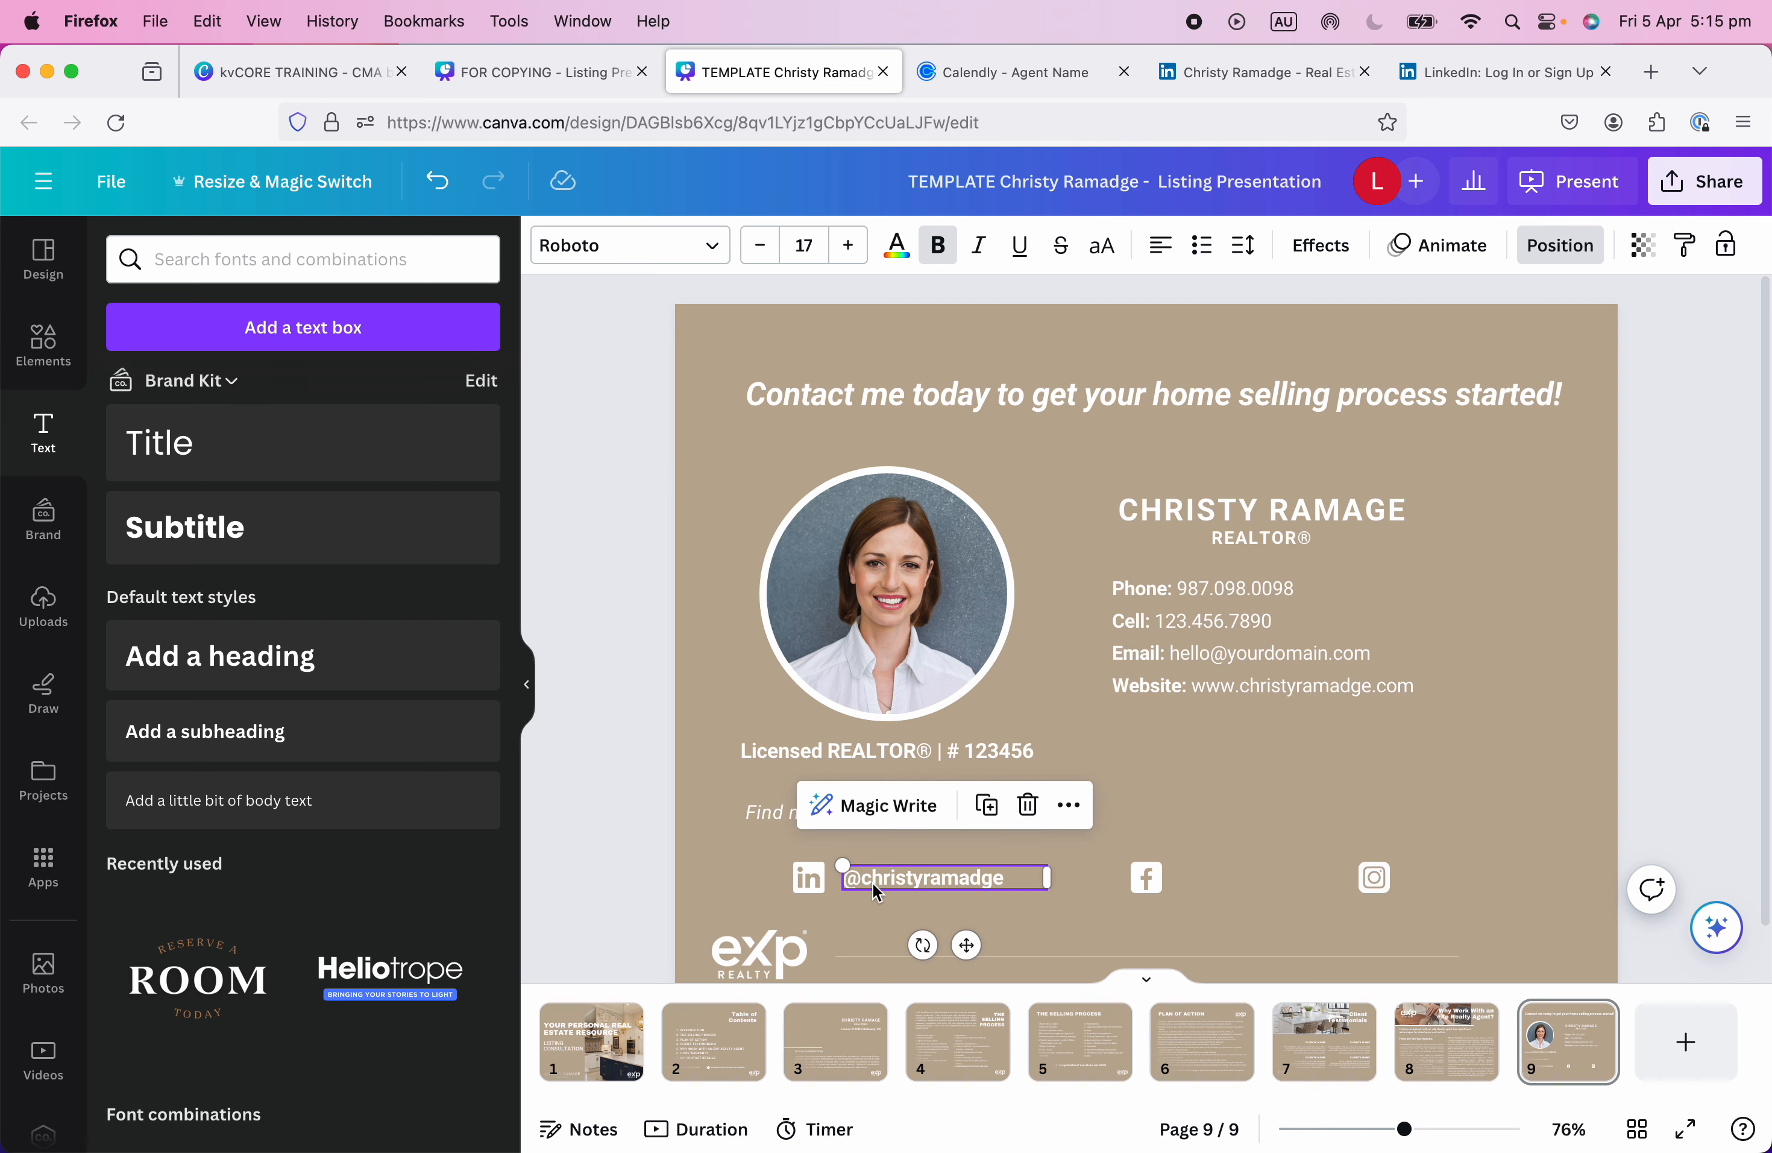
Copy the handle beside the Facebook and Instagram icons and adjust the LinkedIn handle's position.
left_click_drag(902, 890, 1497, 878)
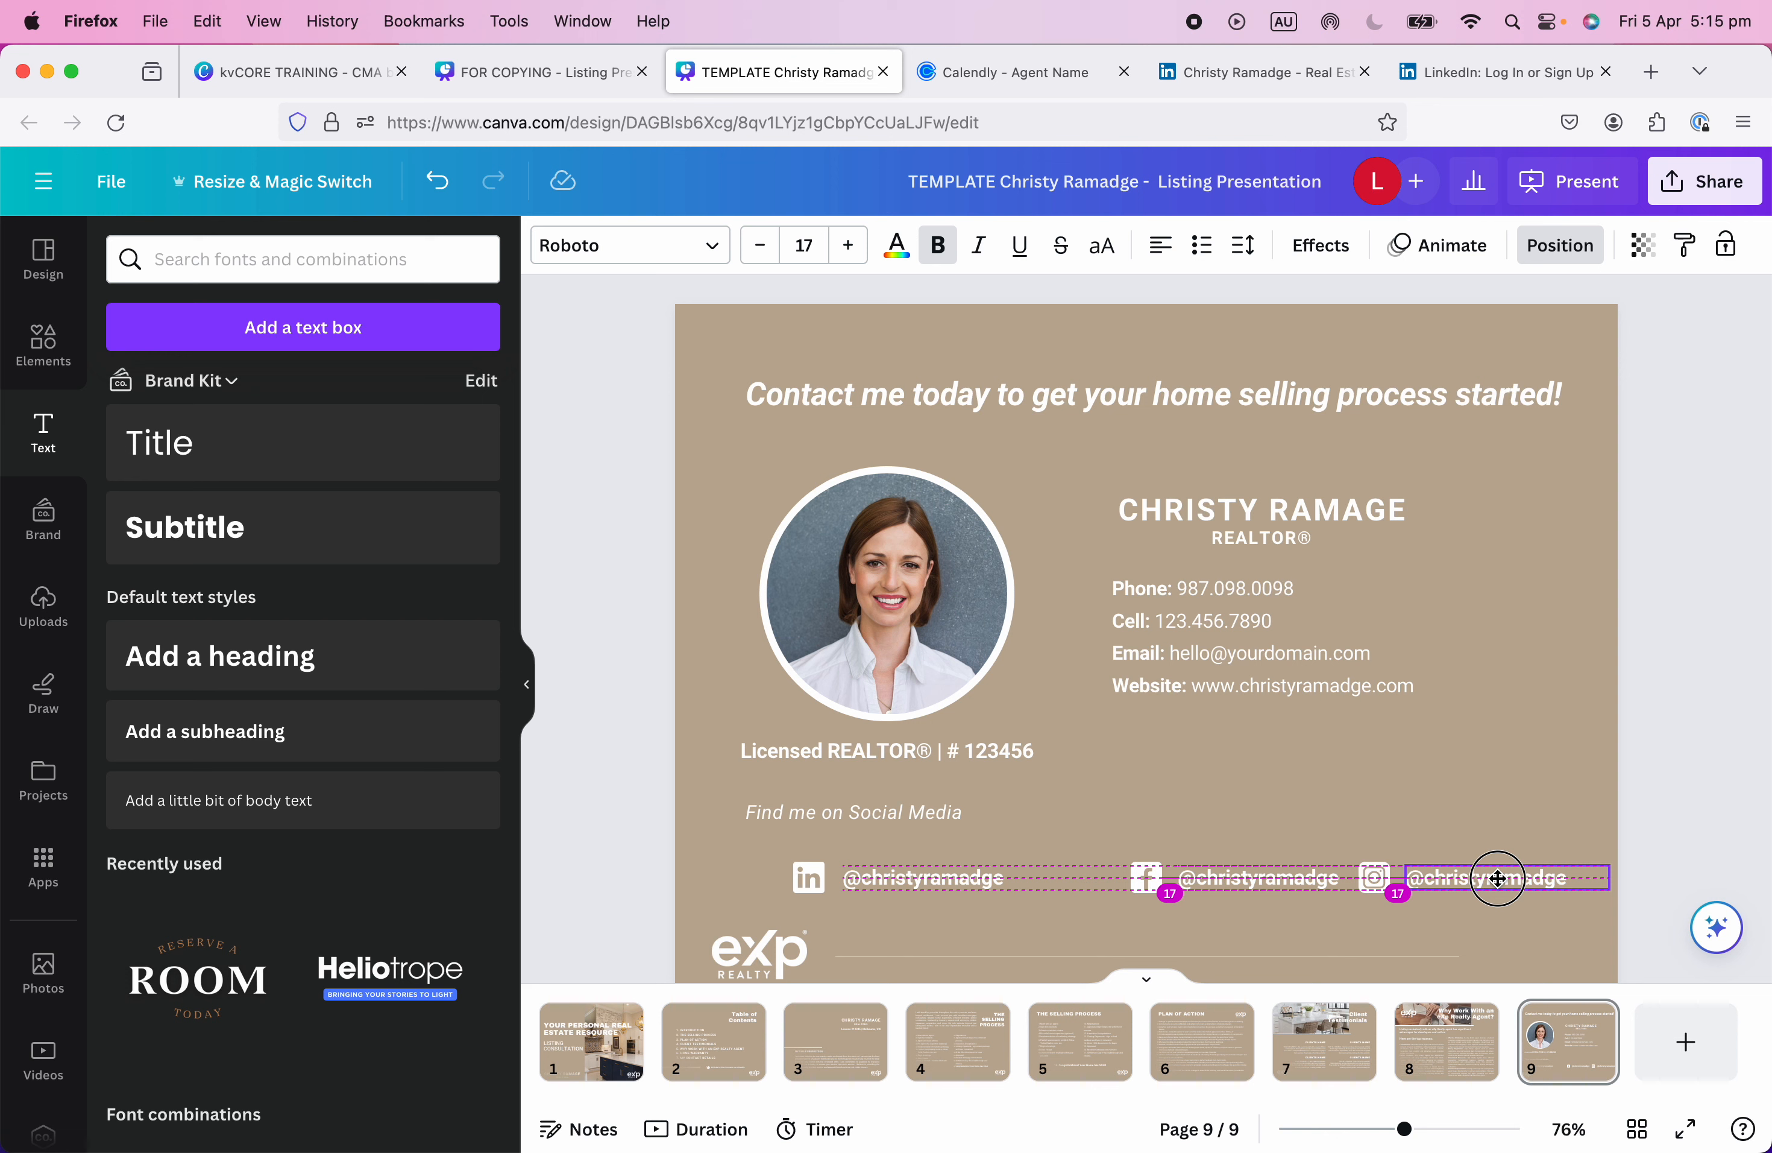
left_click_drag(1497, 877, 1497, 878)
left_click(967, 883)
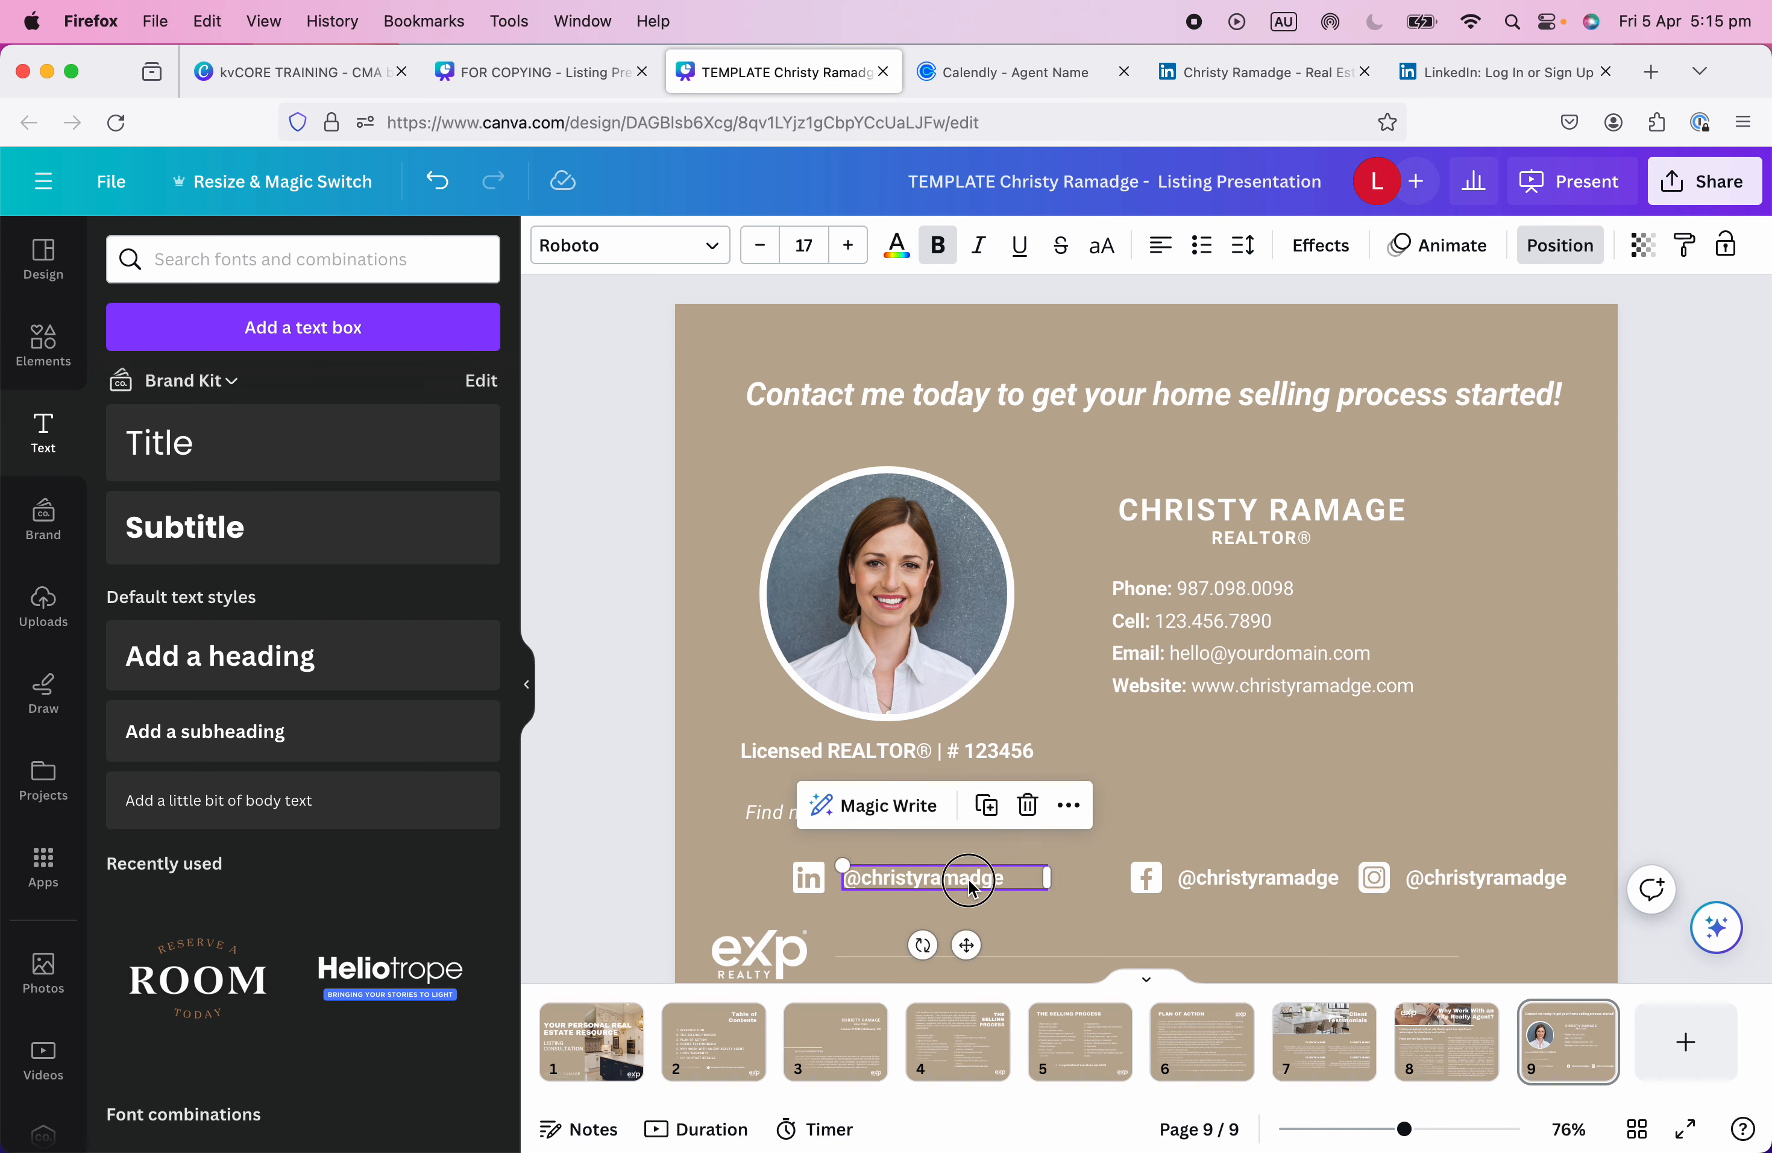
left_click_drag(969, 879, 1227, 829)
left_click(808, 874, "shift")
left_click(1320, 784)
Group each of the LinkedIn, Facebook and Instagram icons with its handle, then select all three pairs.
left_click(1146, 829)
left_click_drag(1104, 844, 875, 882)
left_click(1278, 753)
left_click_drag(1094, 912, 1386, 850)
left_click(1277, 816)
left_click_drag(1261, 880, 1161, 881)
left_click(1374, 877)
left_click(1459, 876, "shift")
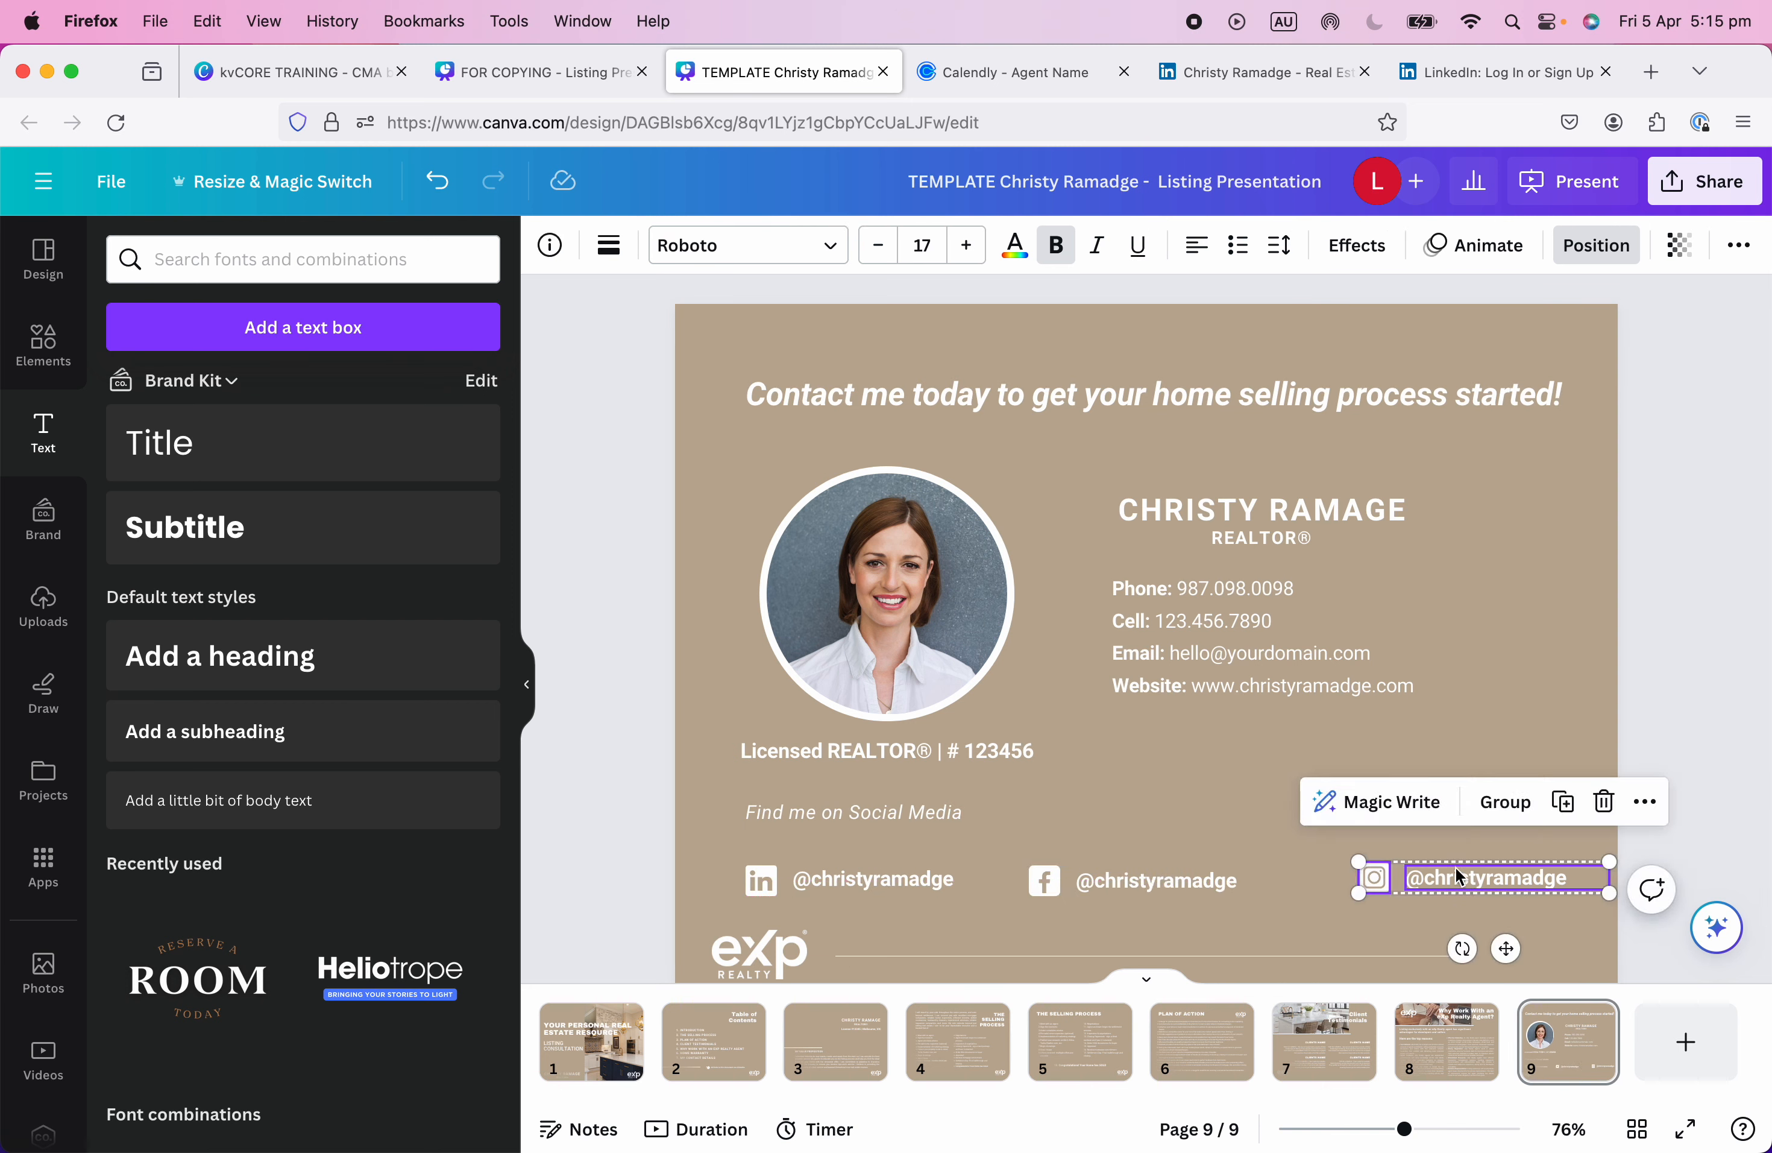
left_click(1516, 812)
left_click_drag(1478, 877, 1464, 880)
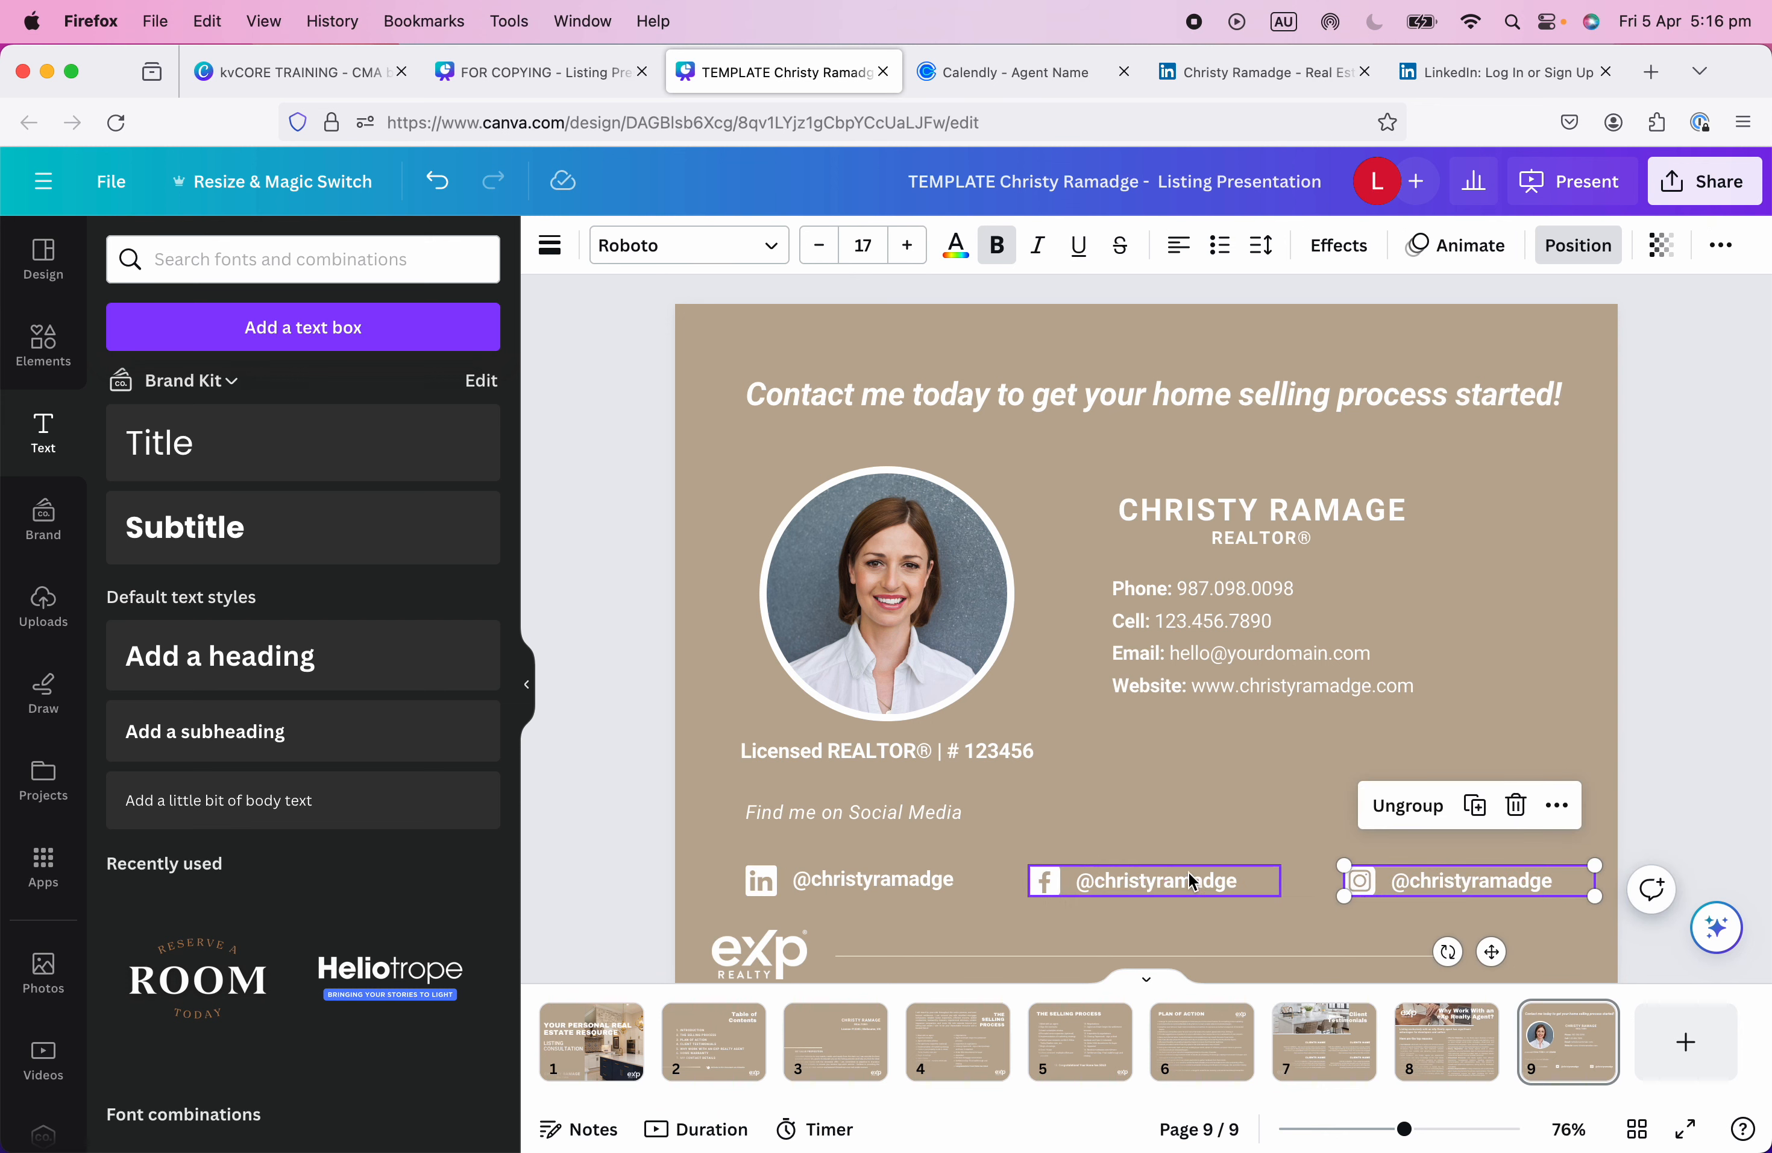
left_click_drag(692, 855, 1545, 920)
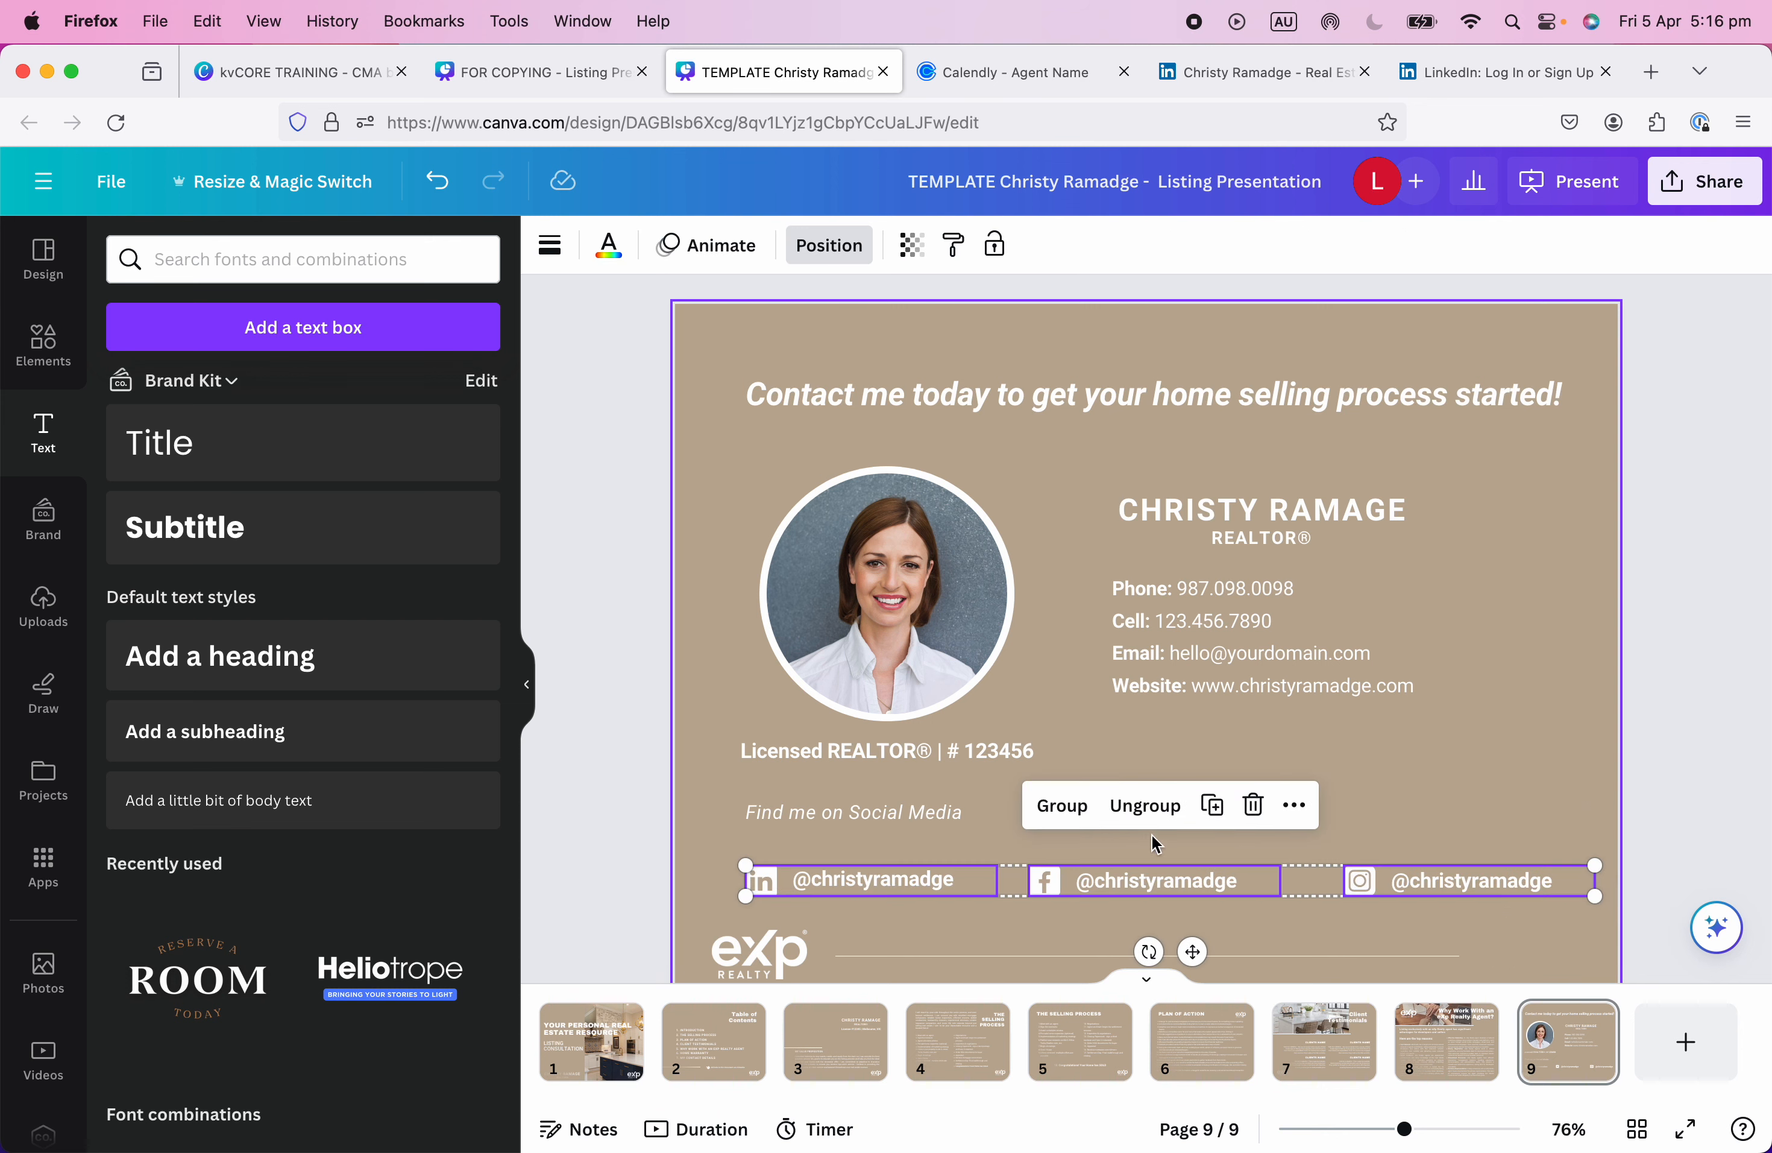
Space the three icon-and-handle pairs evenly horizontally and fine-tune the row's height.
left_click(830, 246)
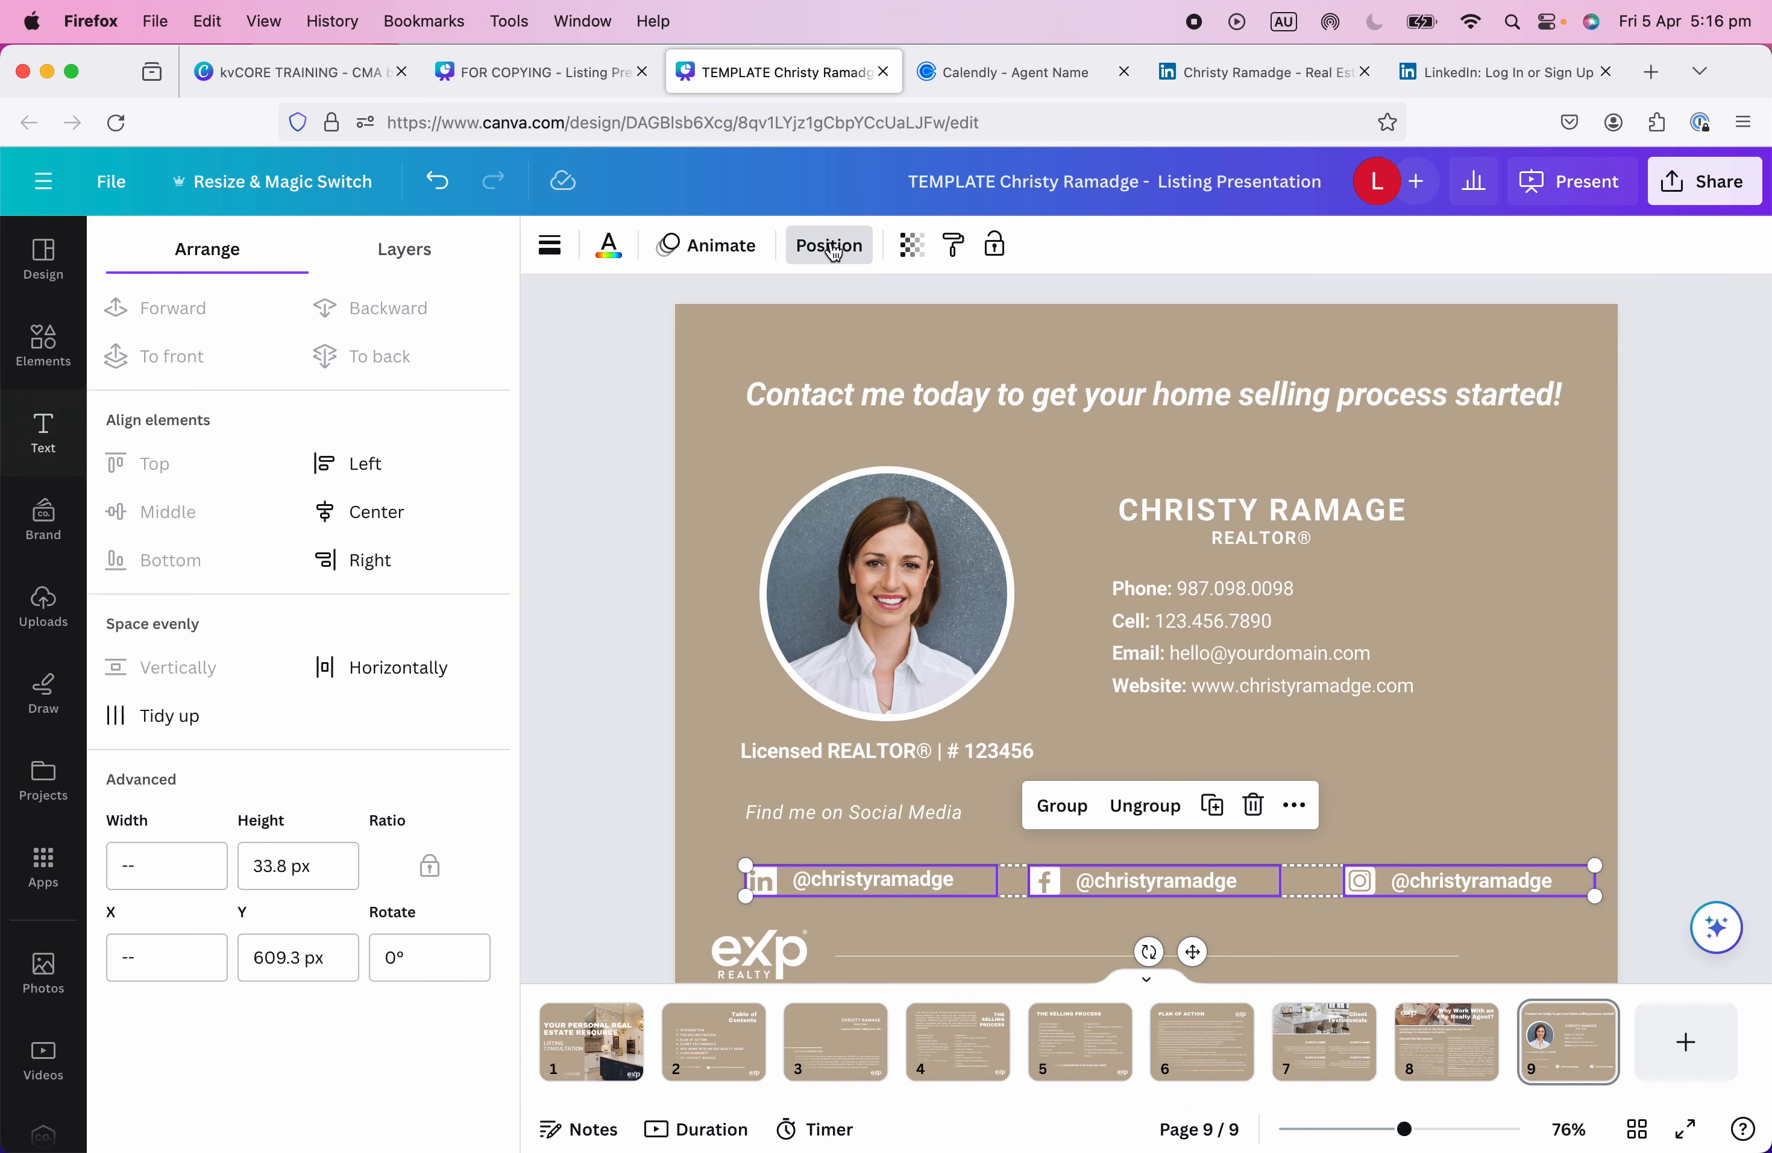
left_click(377, 668)
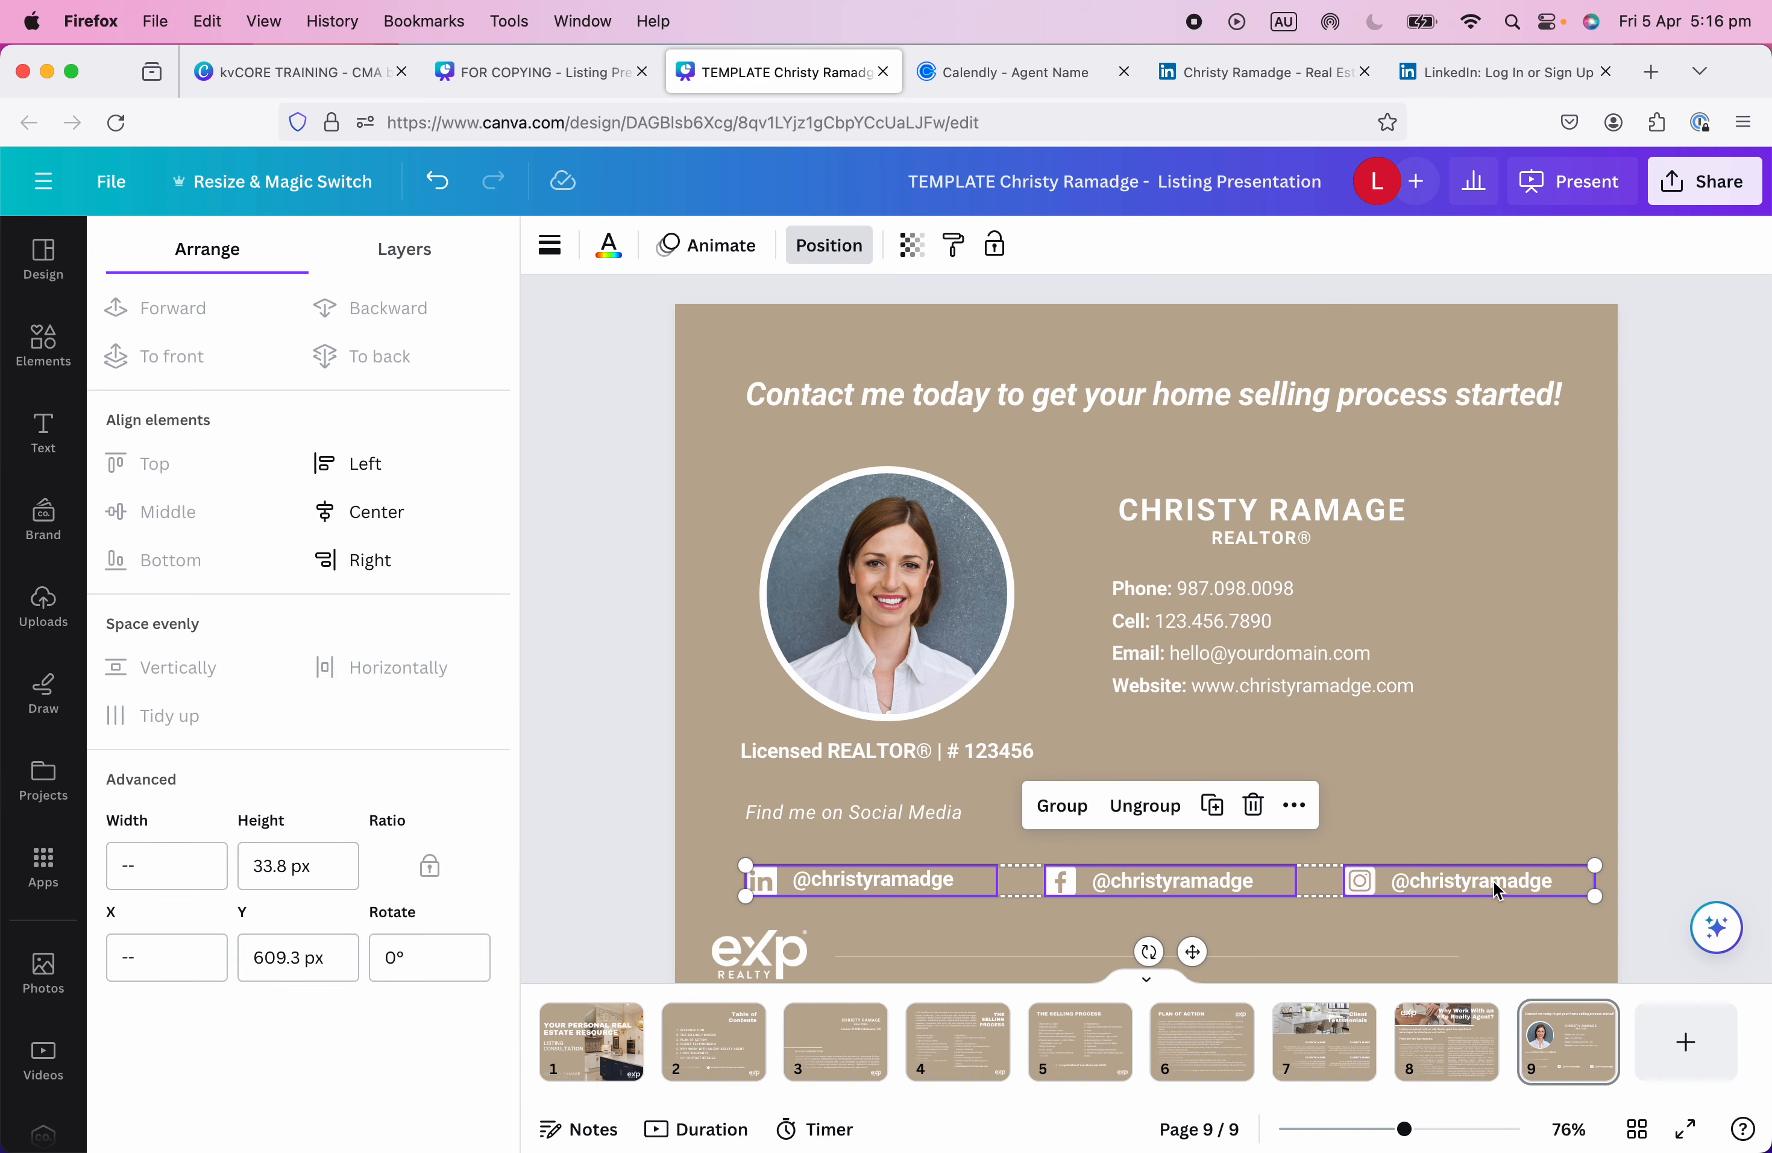
left_click_drag(1499, 890, 1489, 889)
left_click(1475, 844)
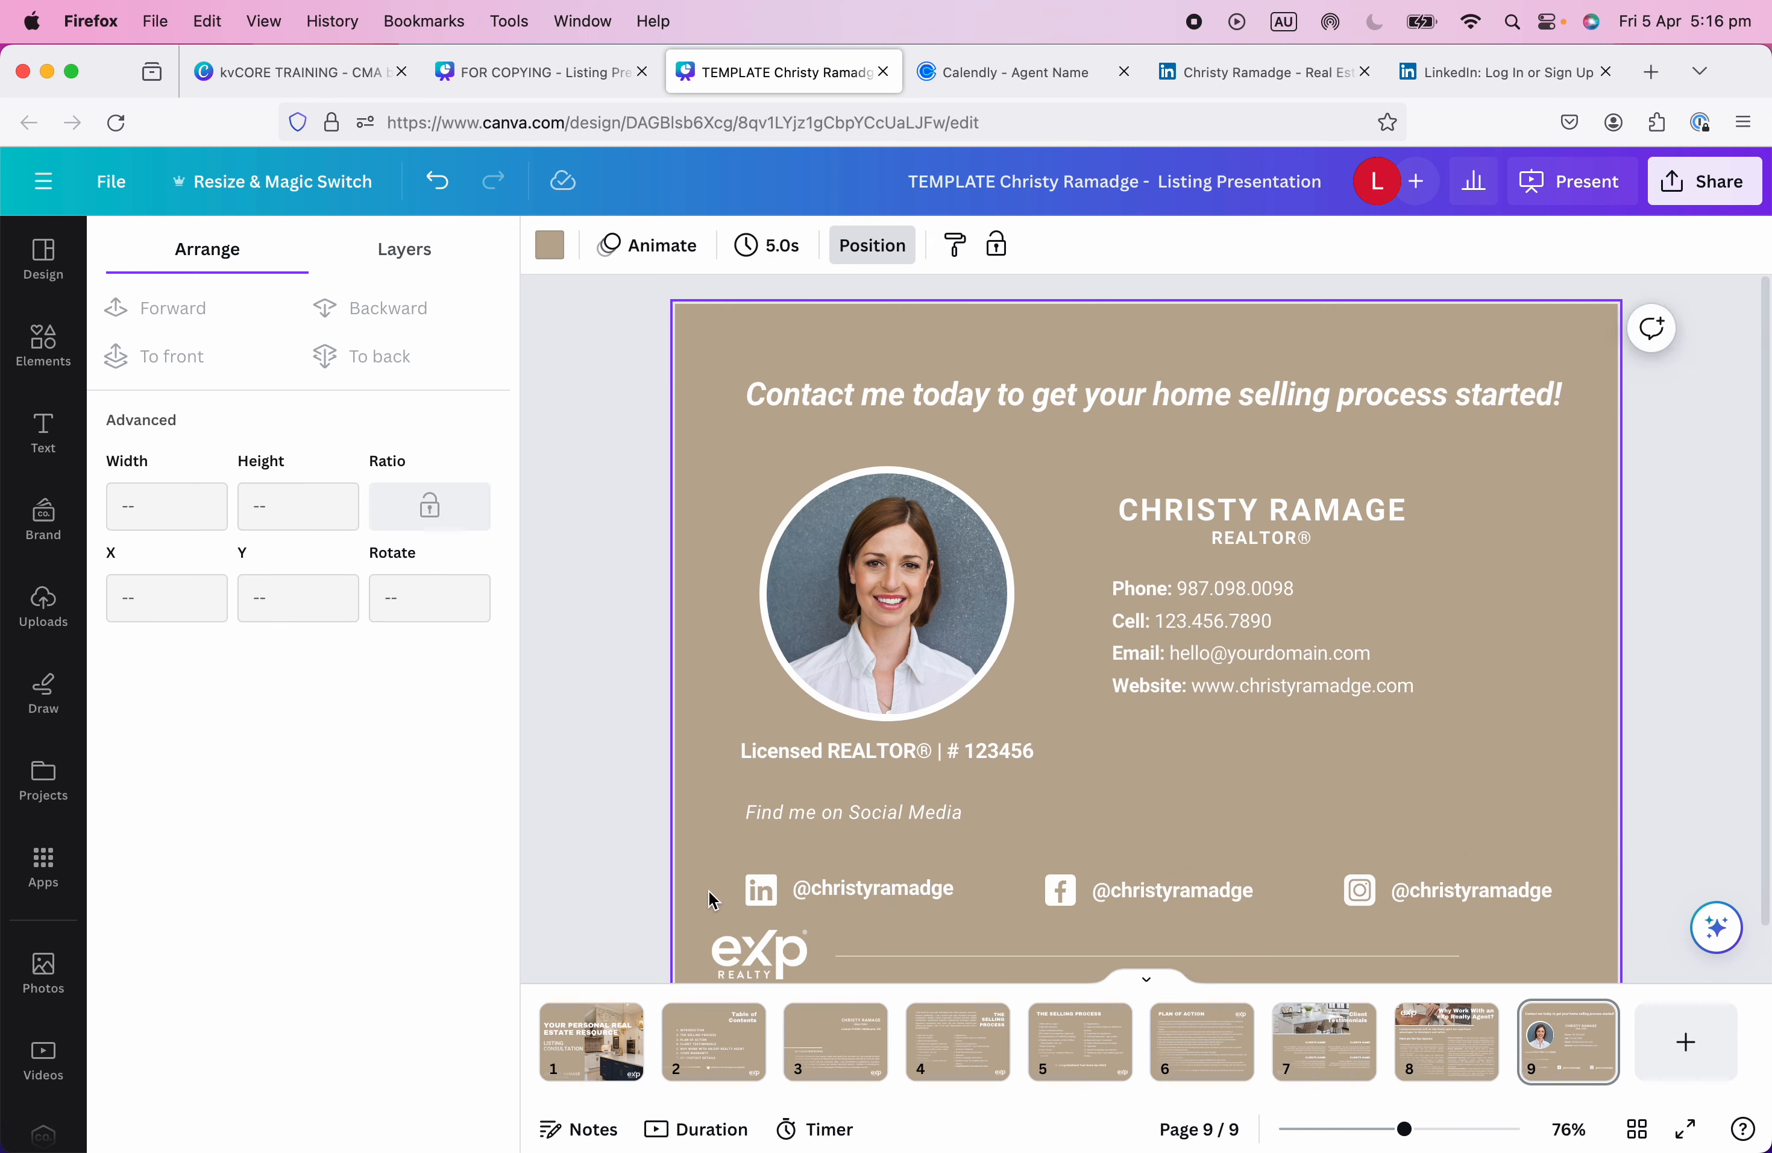
left_click_drag(713, 901, 1411, 872)
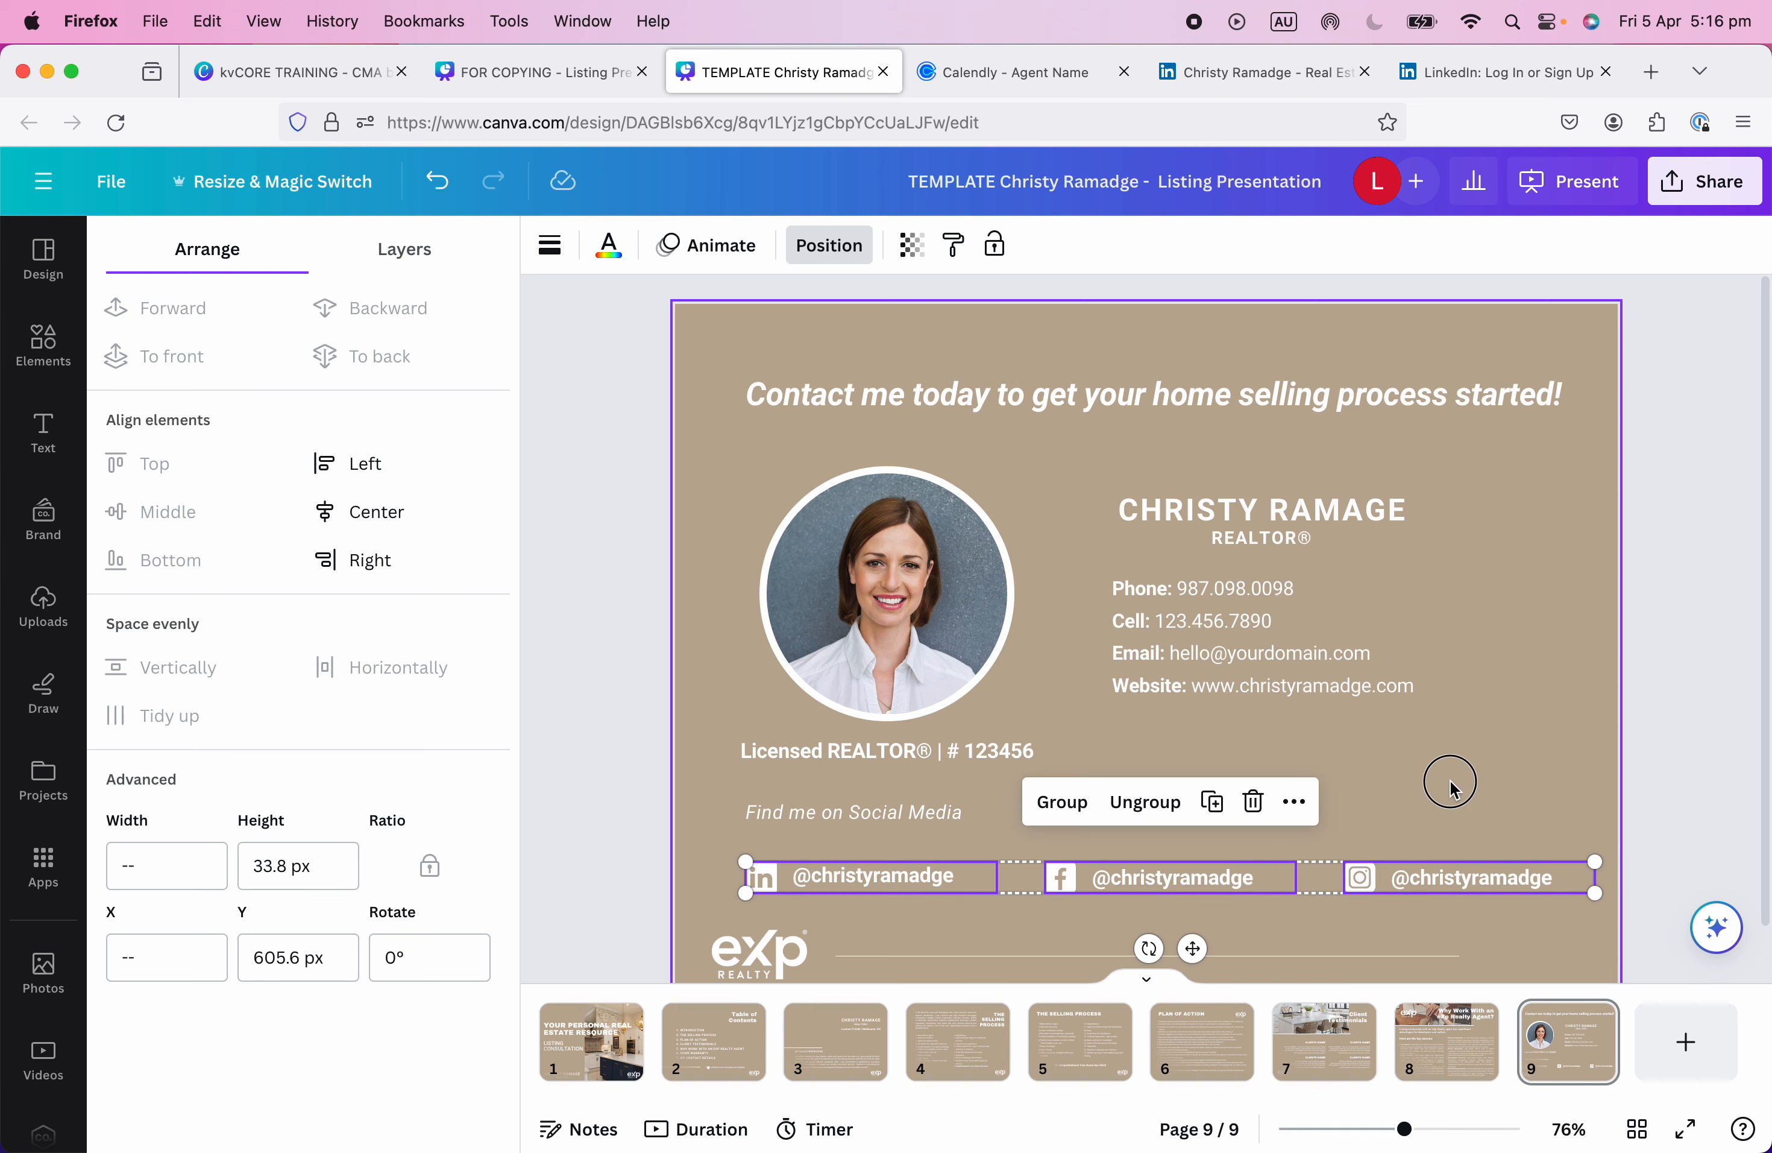
left_click(1452, 790)
Lower the Find me on Social Media label onto the row, then raise label and row together.
left_click(847, 806)
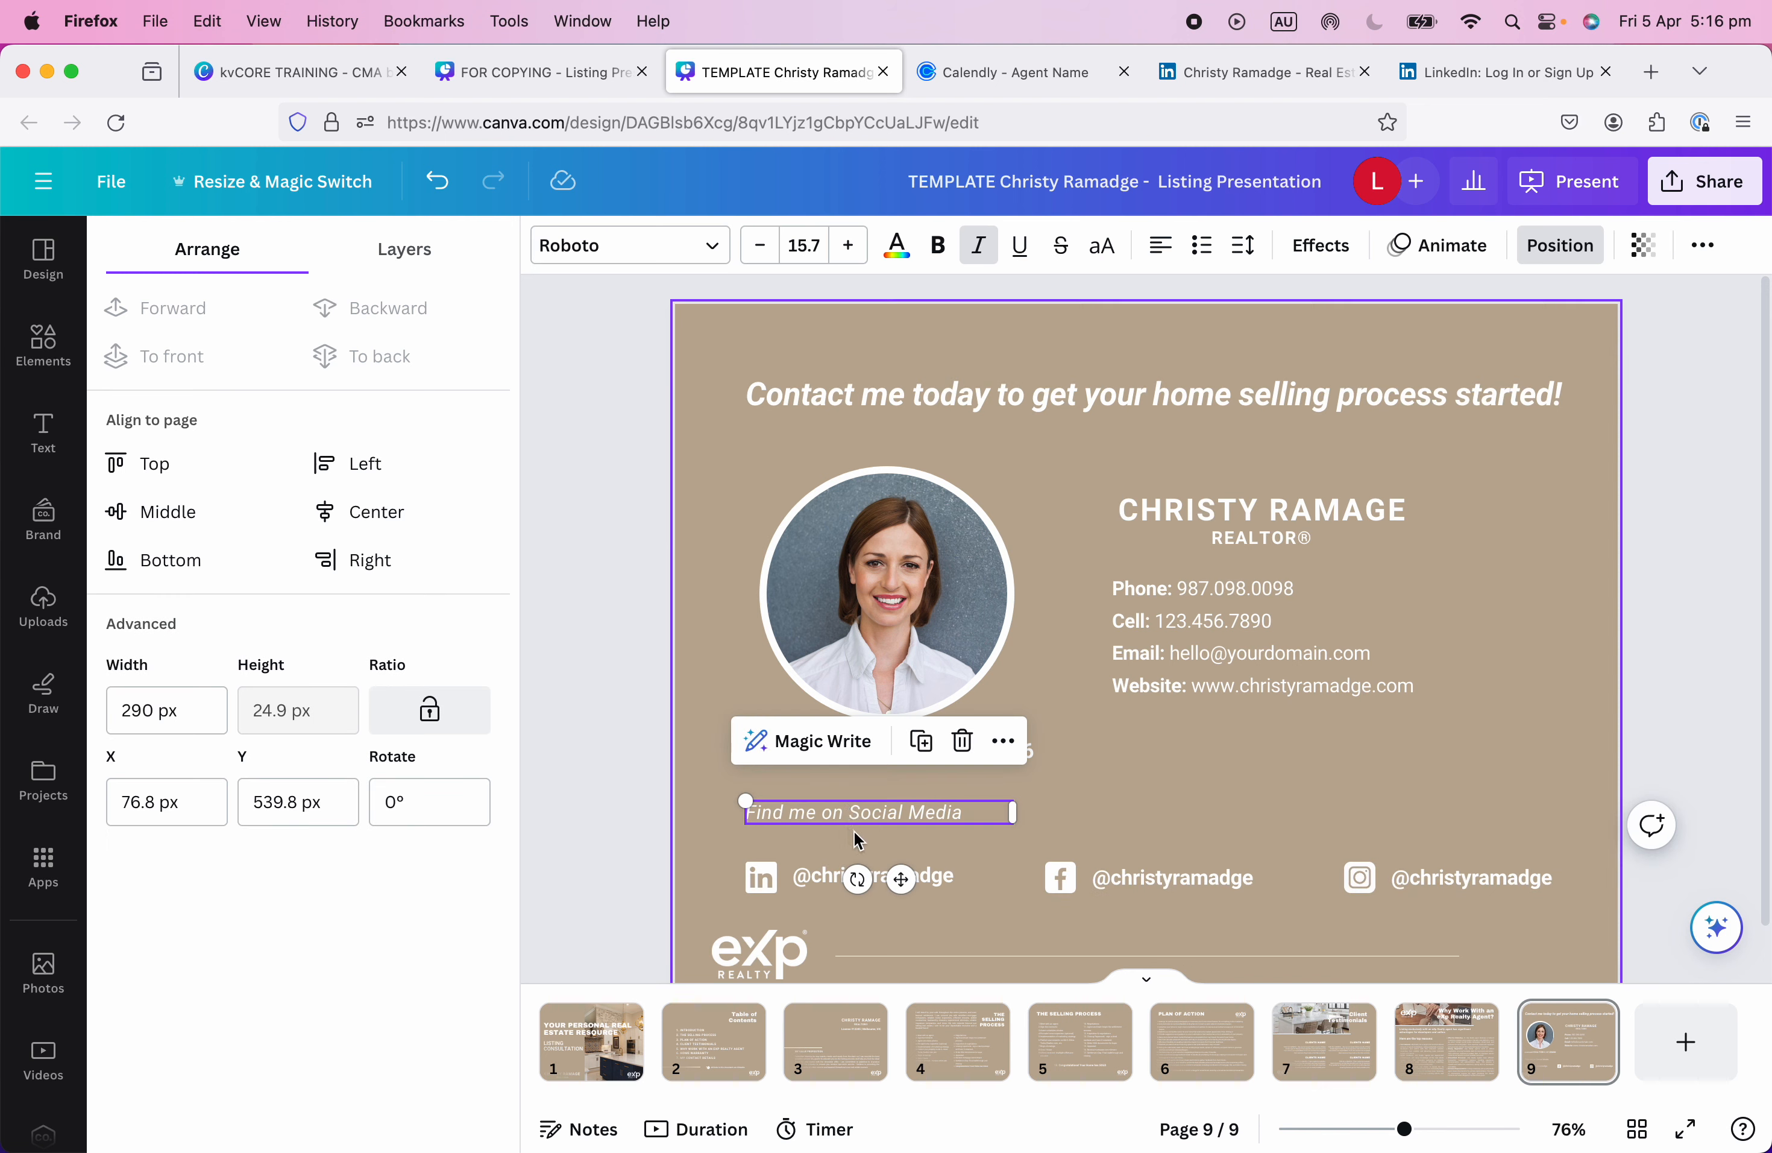
left_click_drag(859, 840, 859, 866)
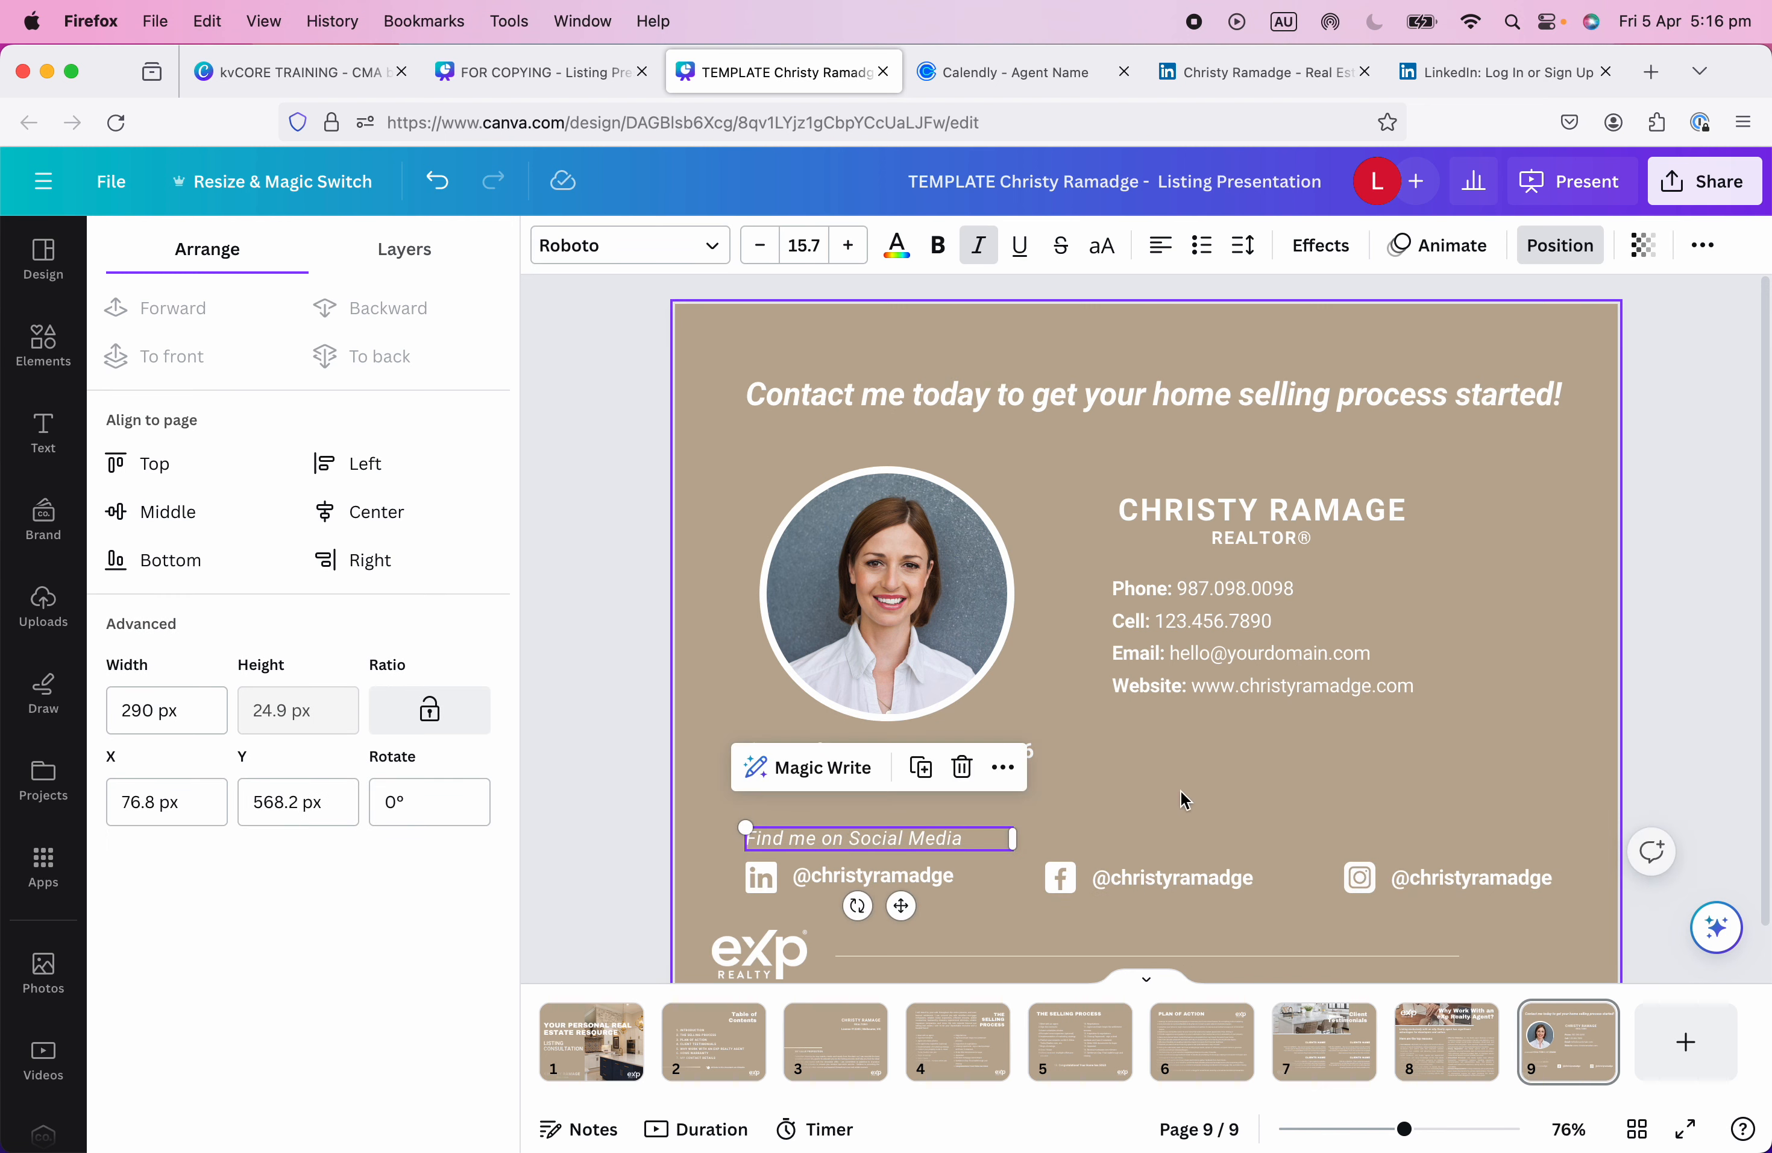
left_click(1208, 802)
scroll(1246, 806, "down", 2)
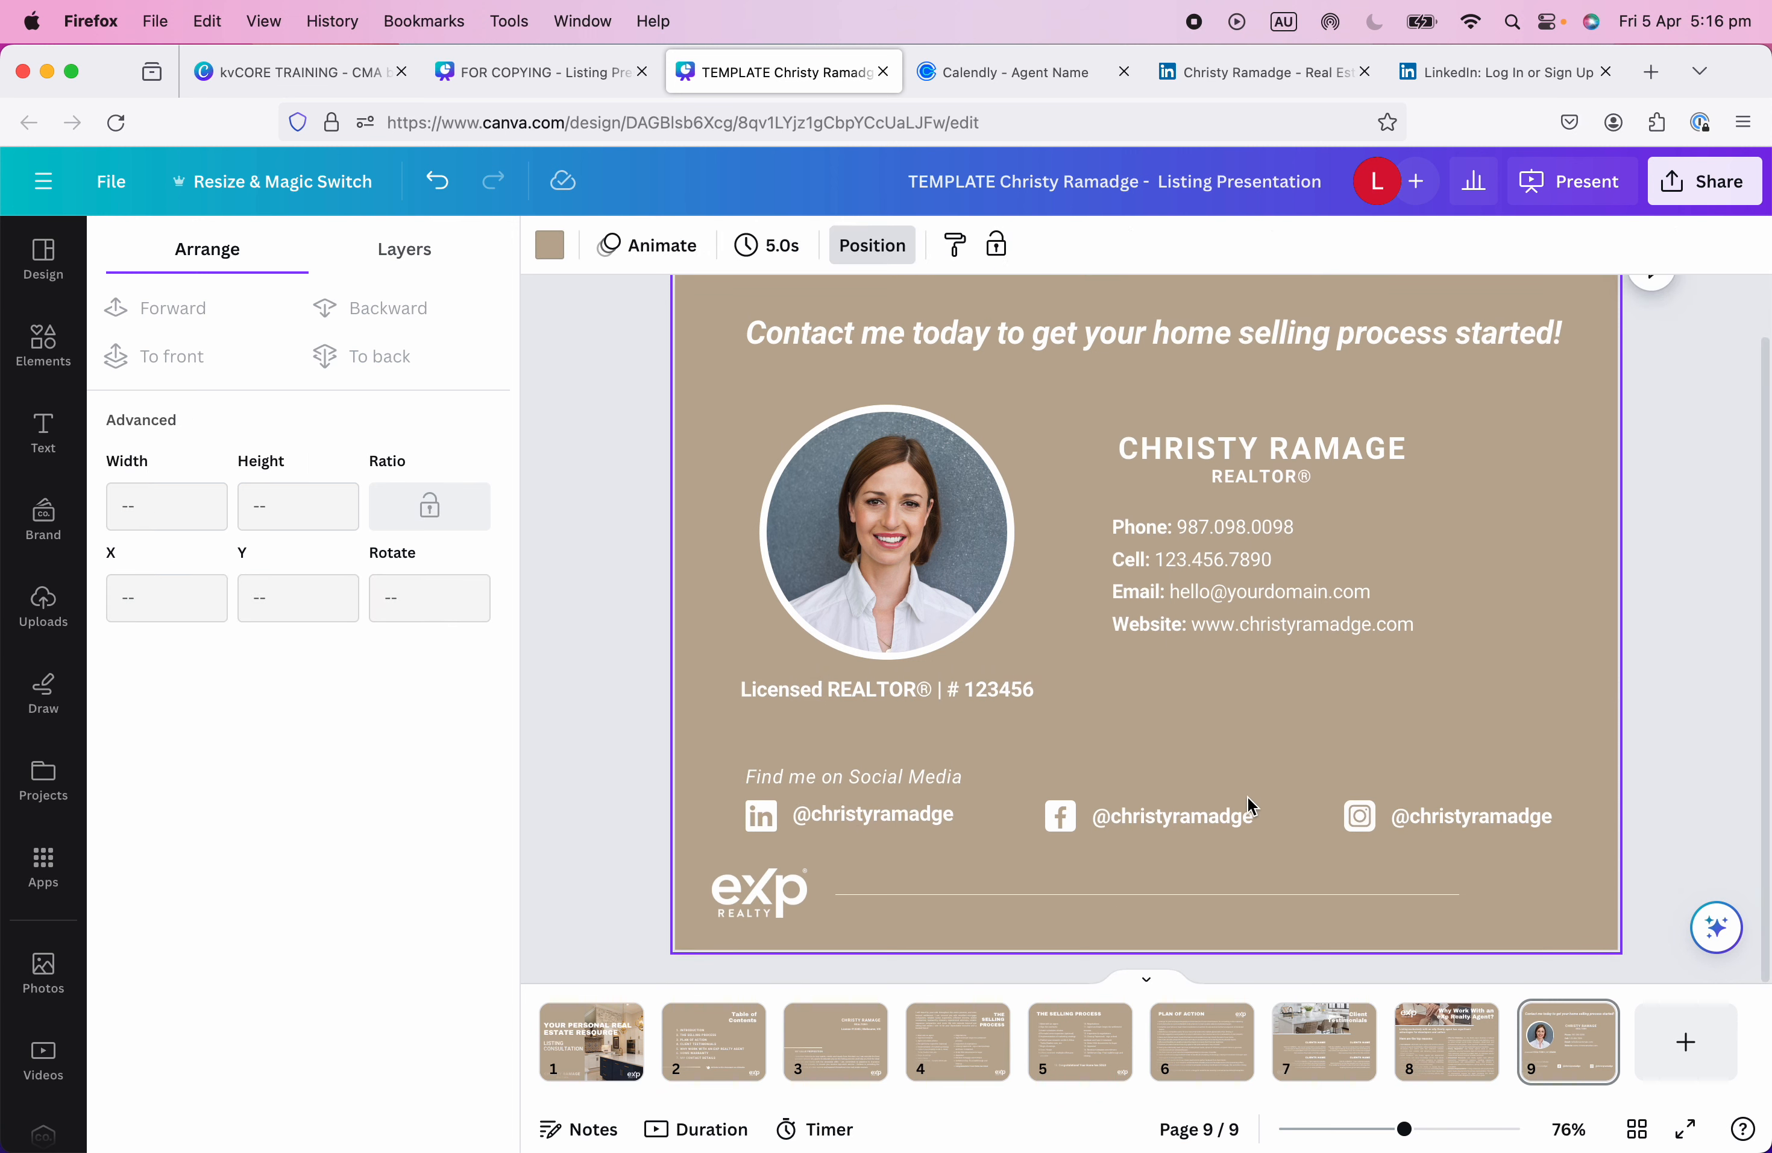
left_click_drag(1181, 816, 1601, 846)
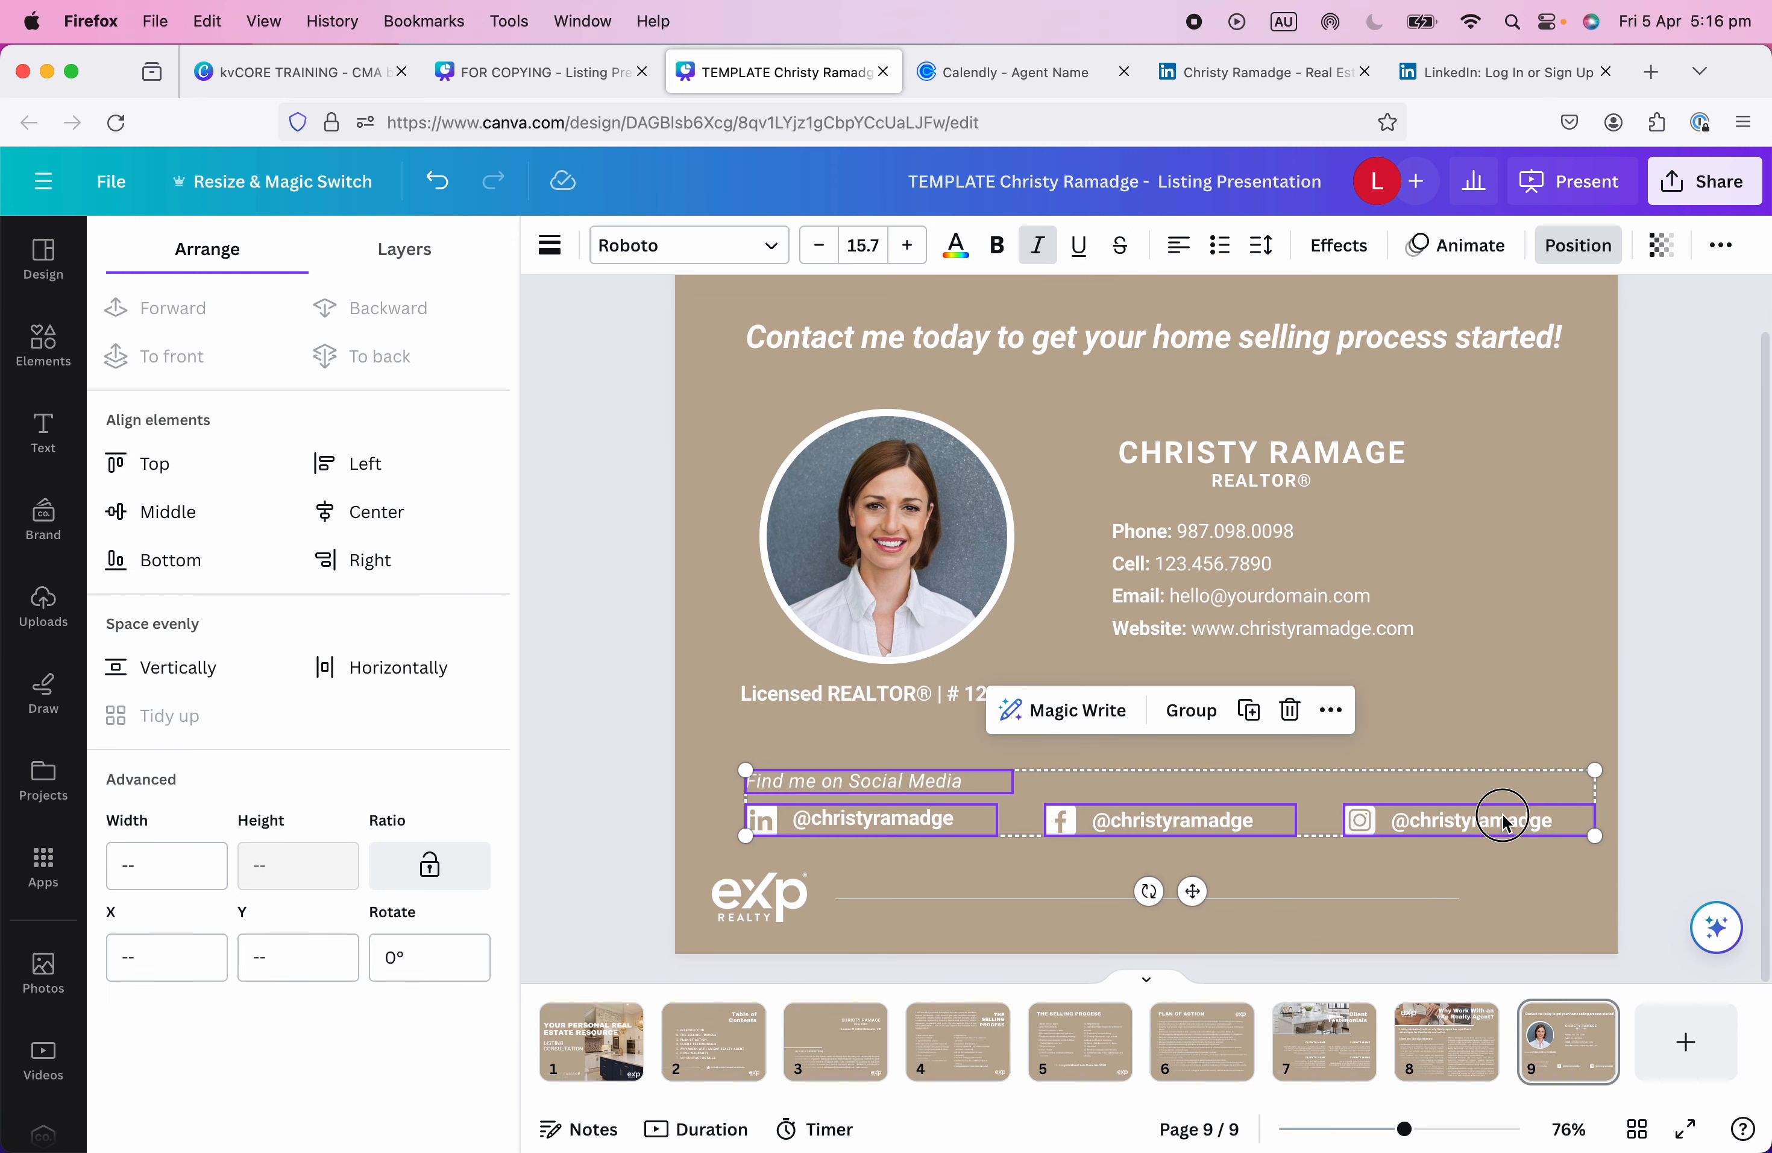
left_click_drag(1499, 819, 1490, 805)
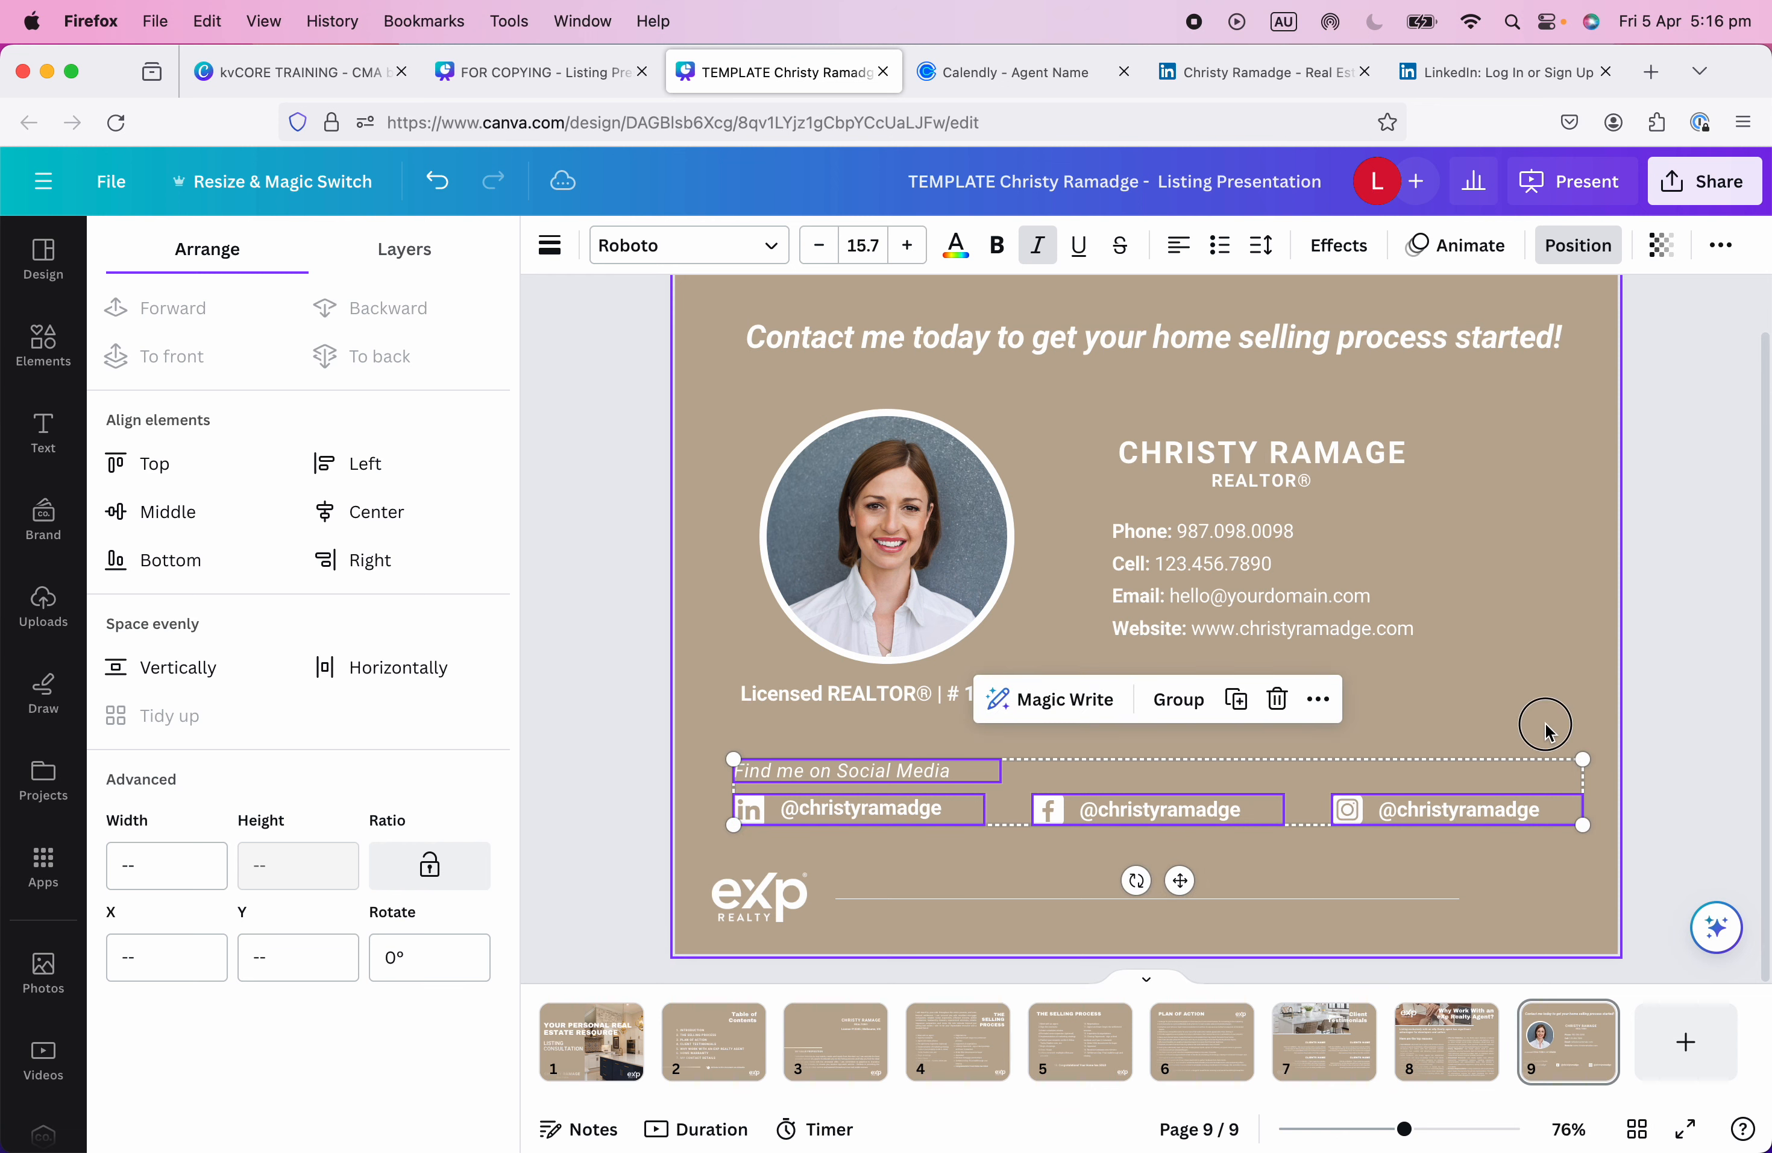
left_click(1550, 730)
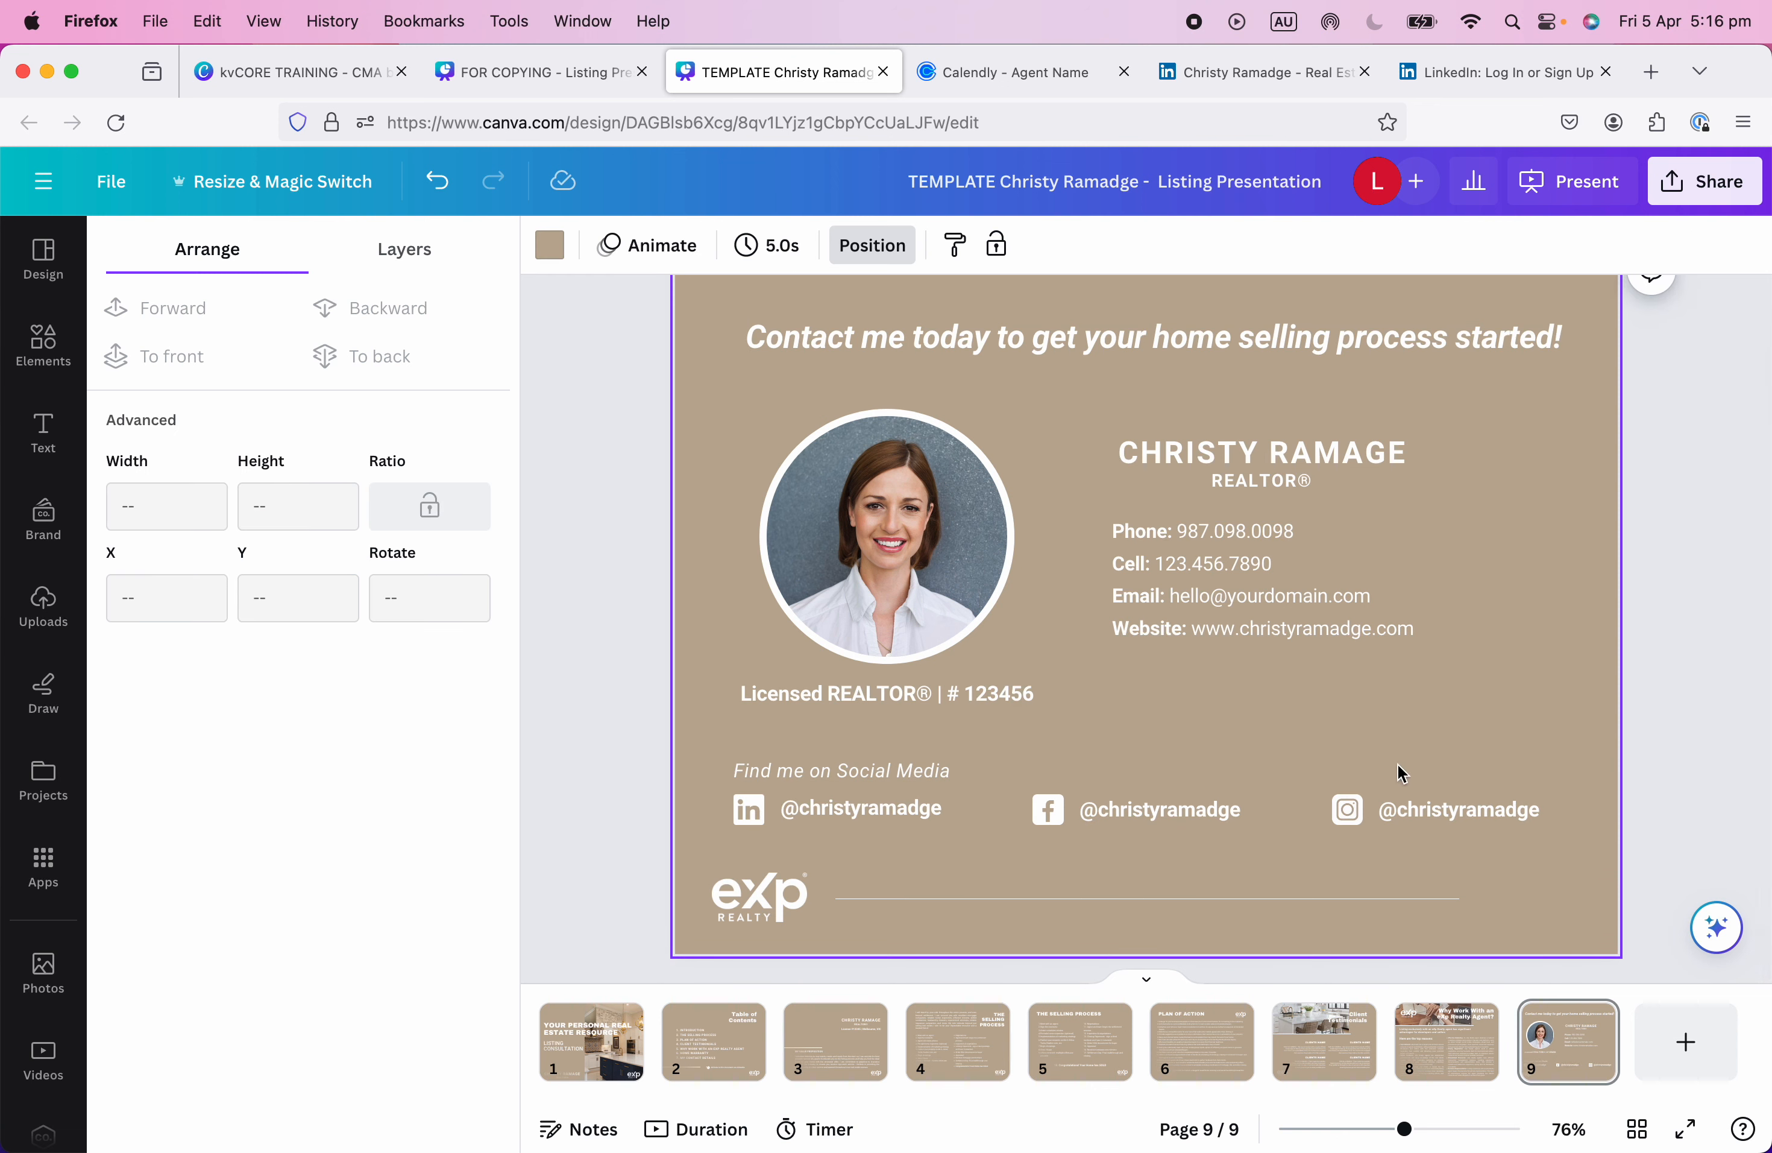
scroll(1400, 769, "up", 2)
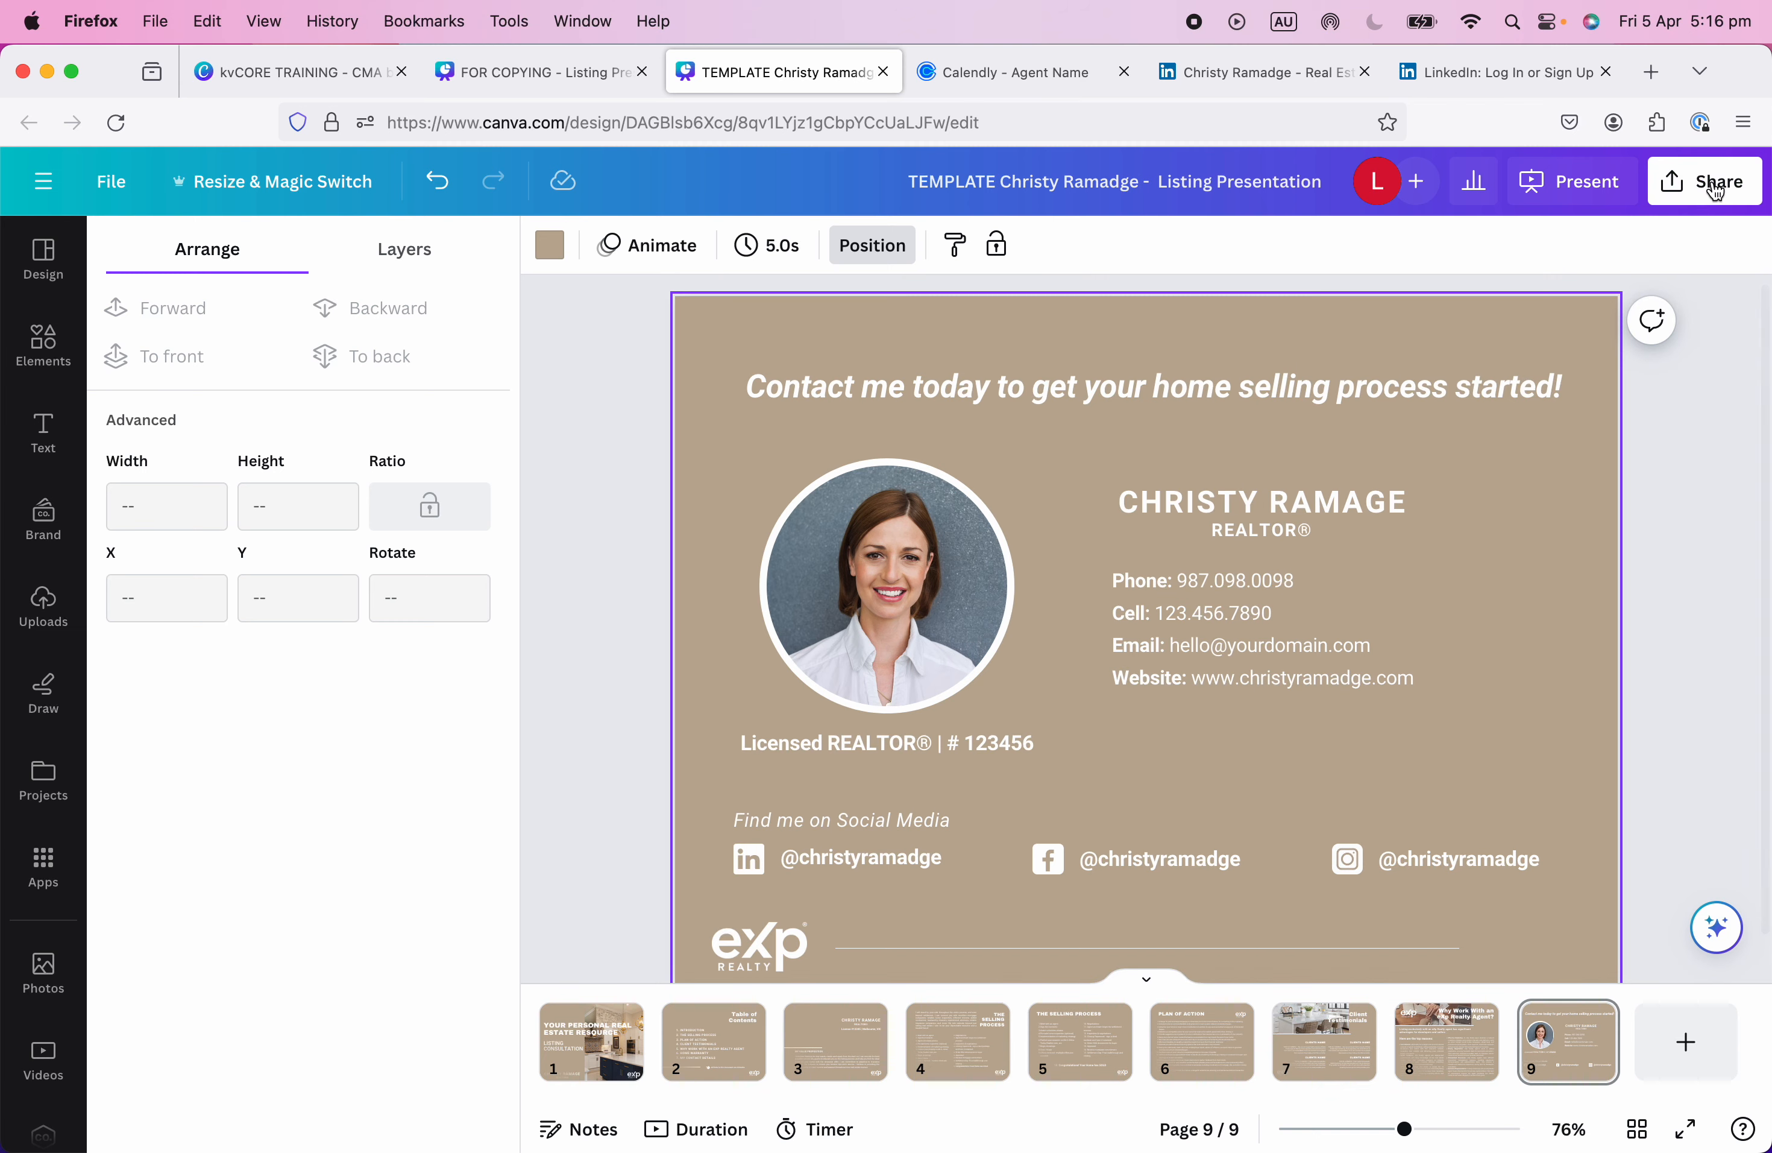
Download all 9 pages of the presentation as a PDF Standard file.
left_click(1728, 169)
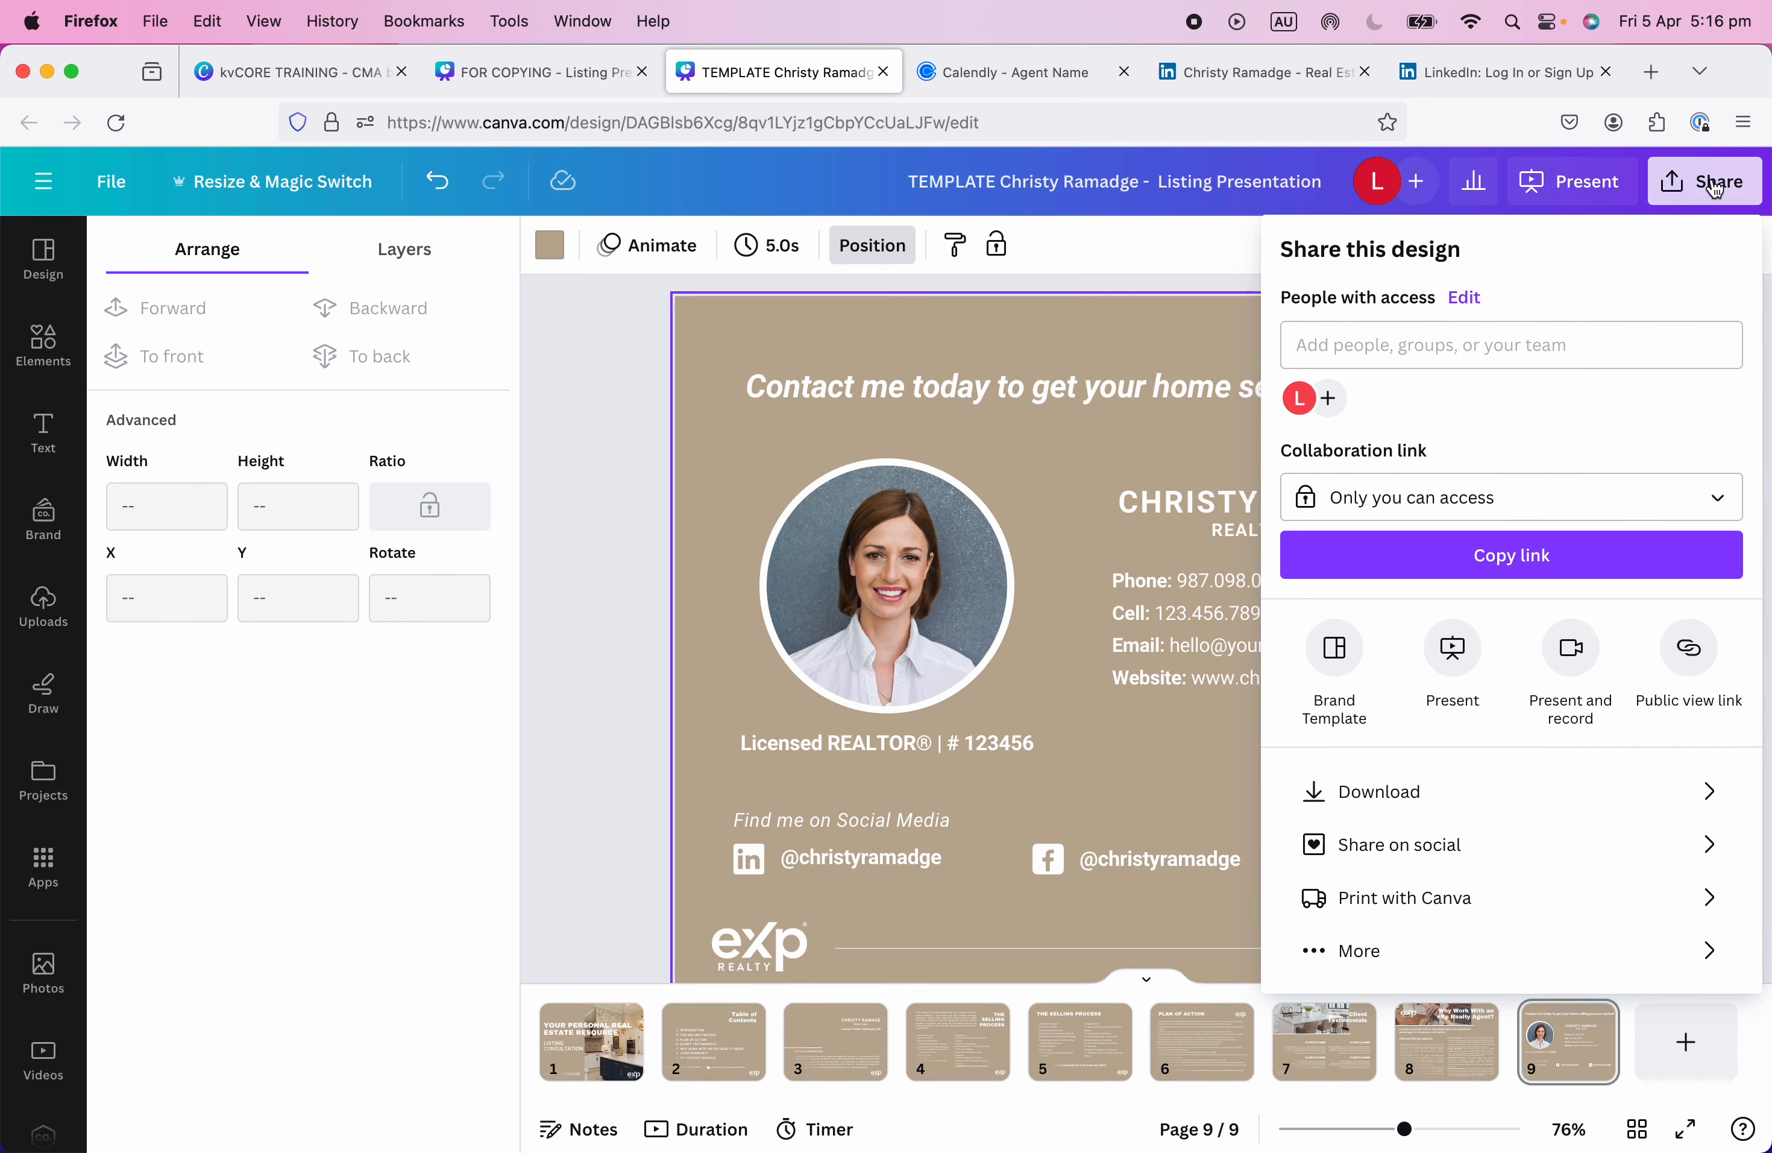
left_click(1407, 792)
left_click(1401, 358)
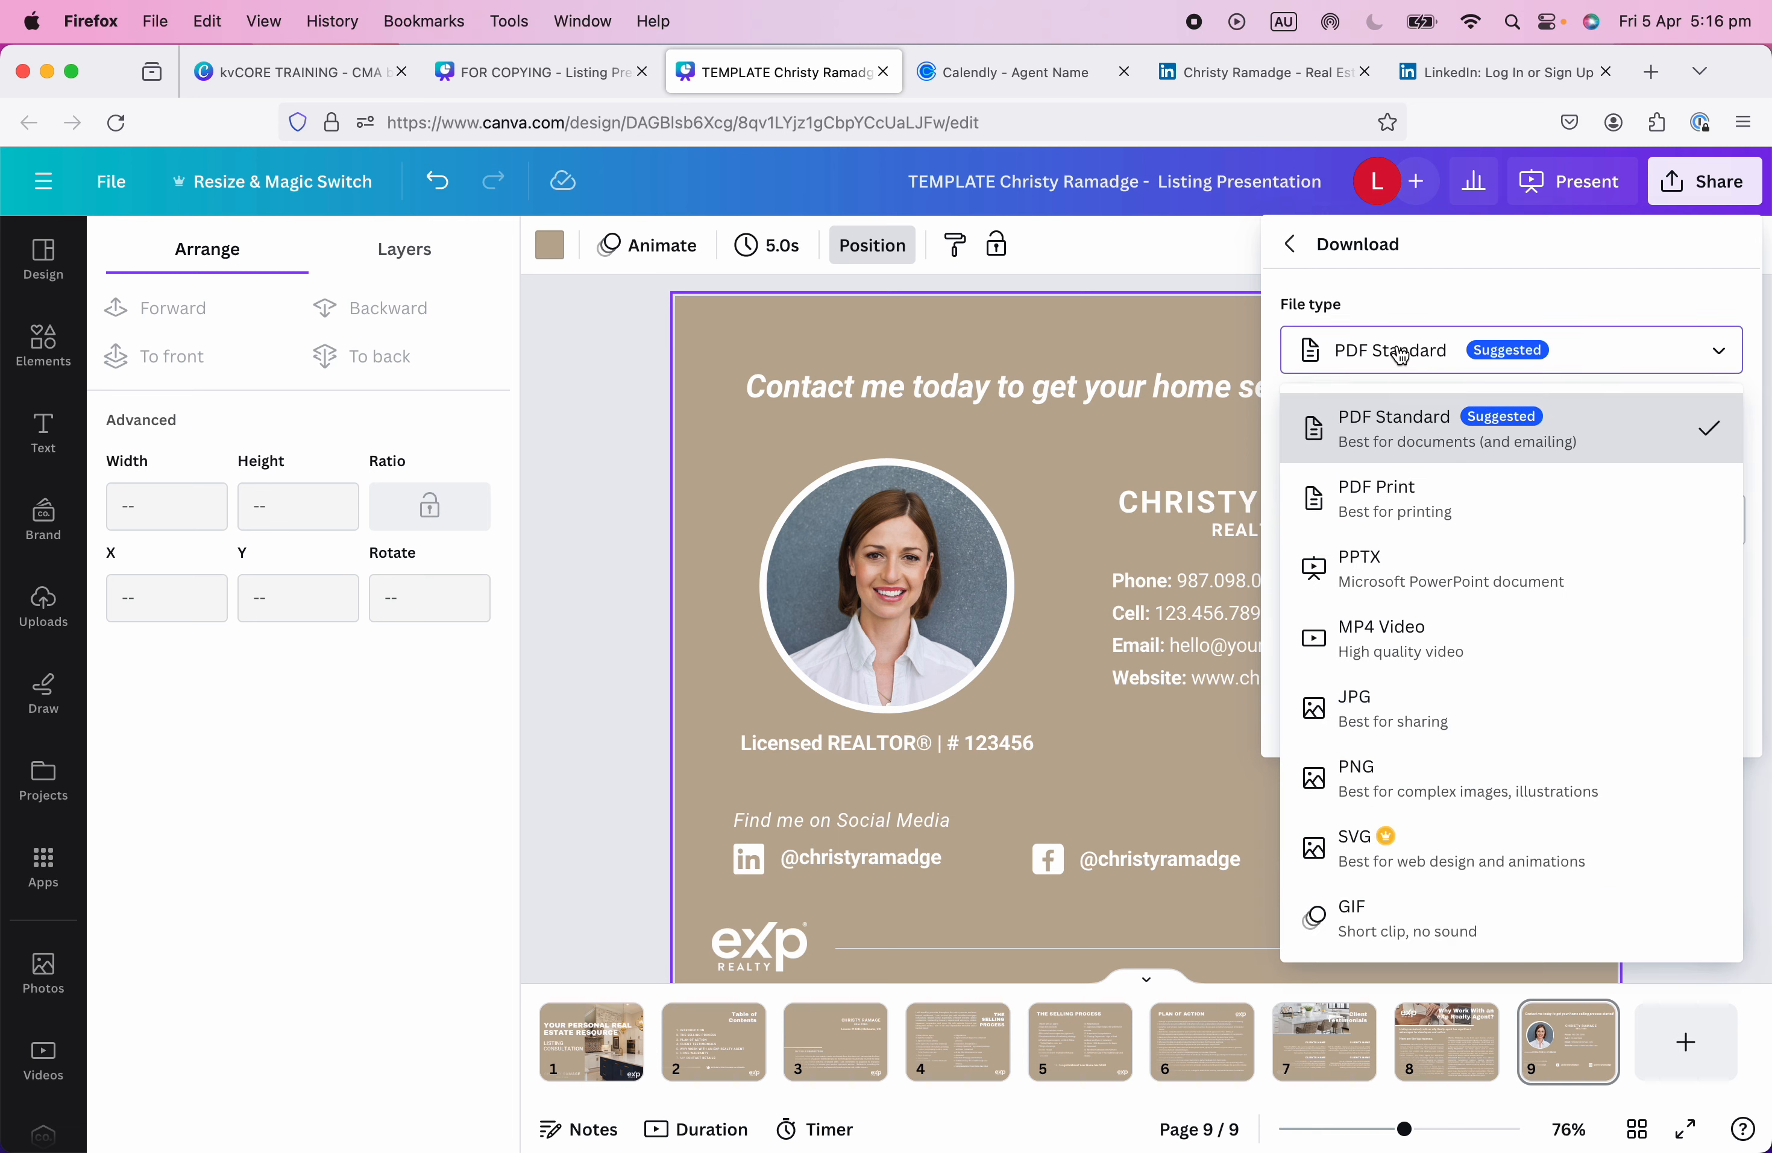
left_click(1407, 442)
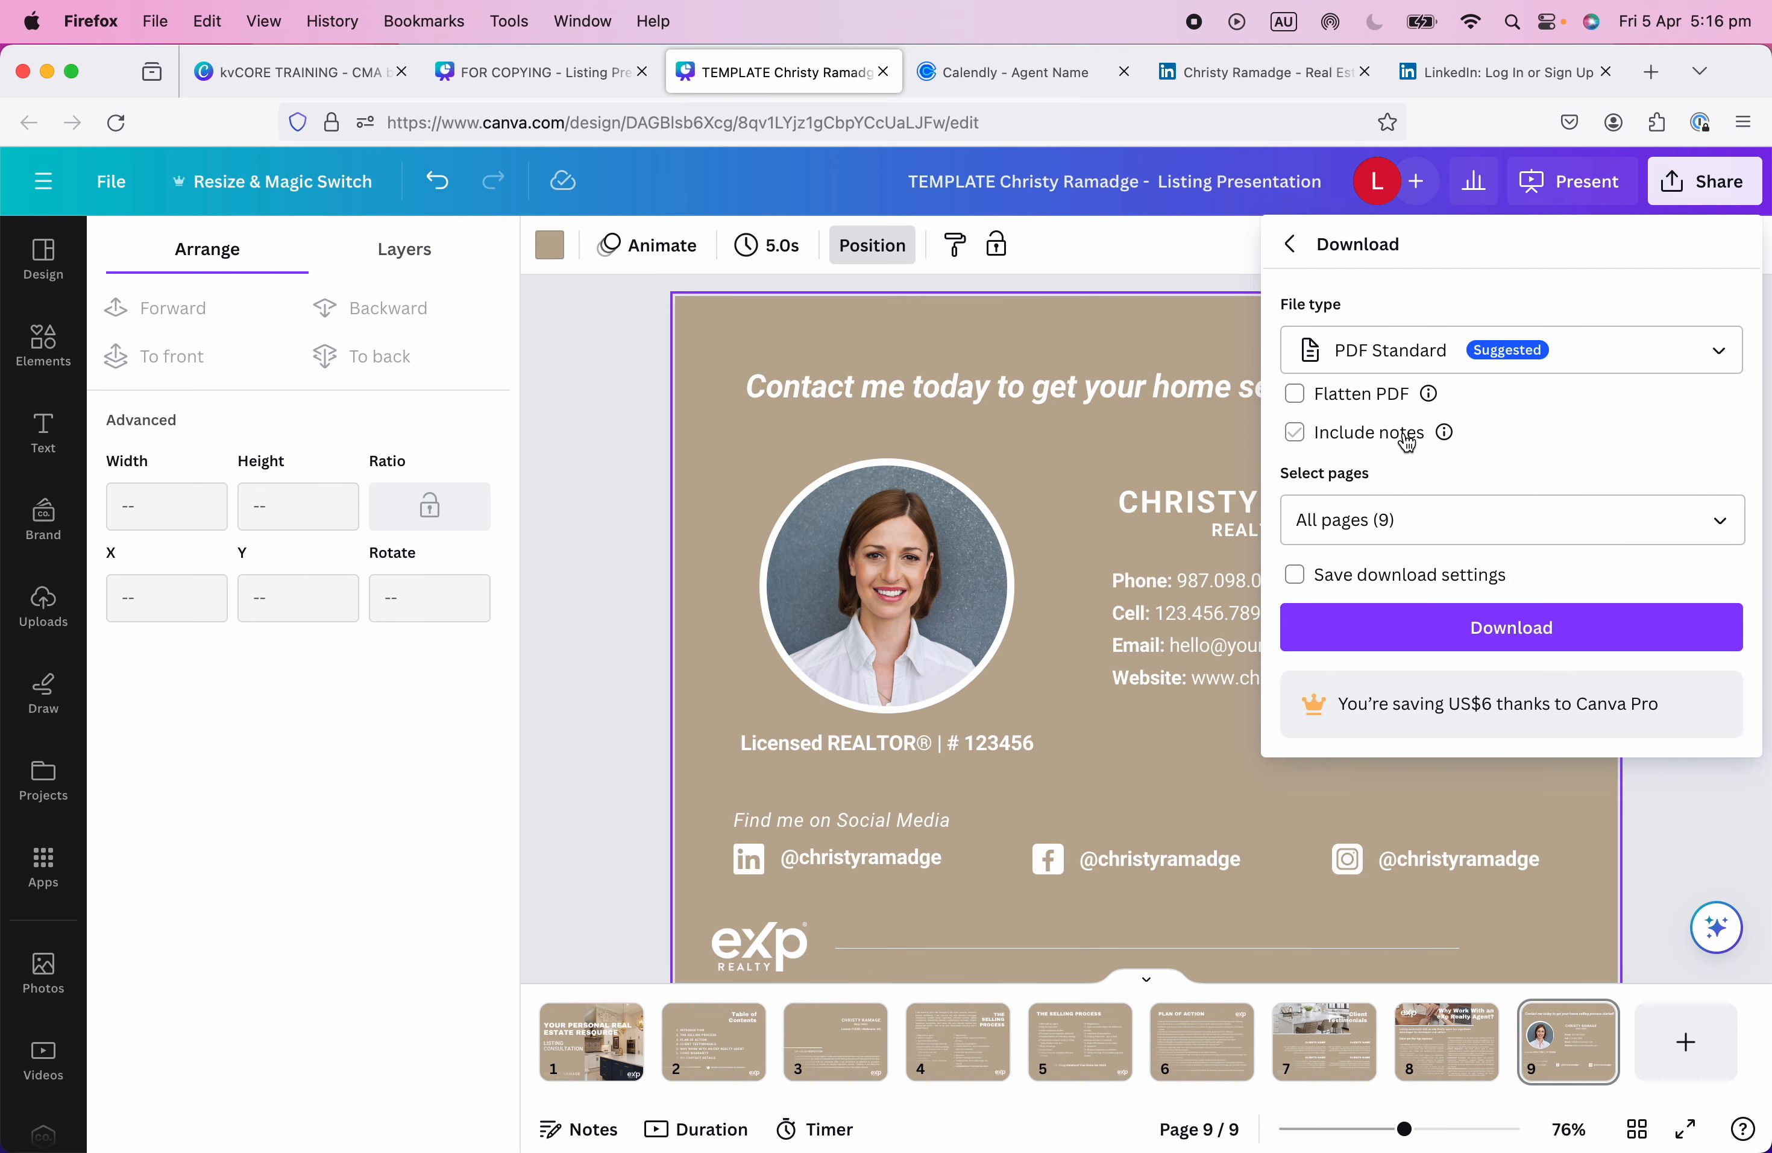
left_click(1412, 350)
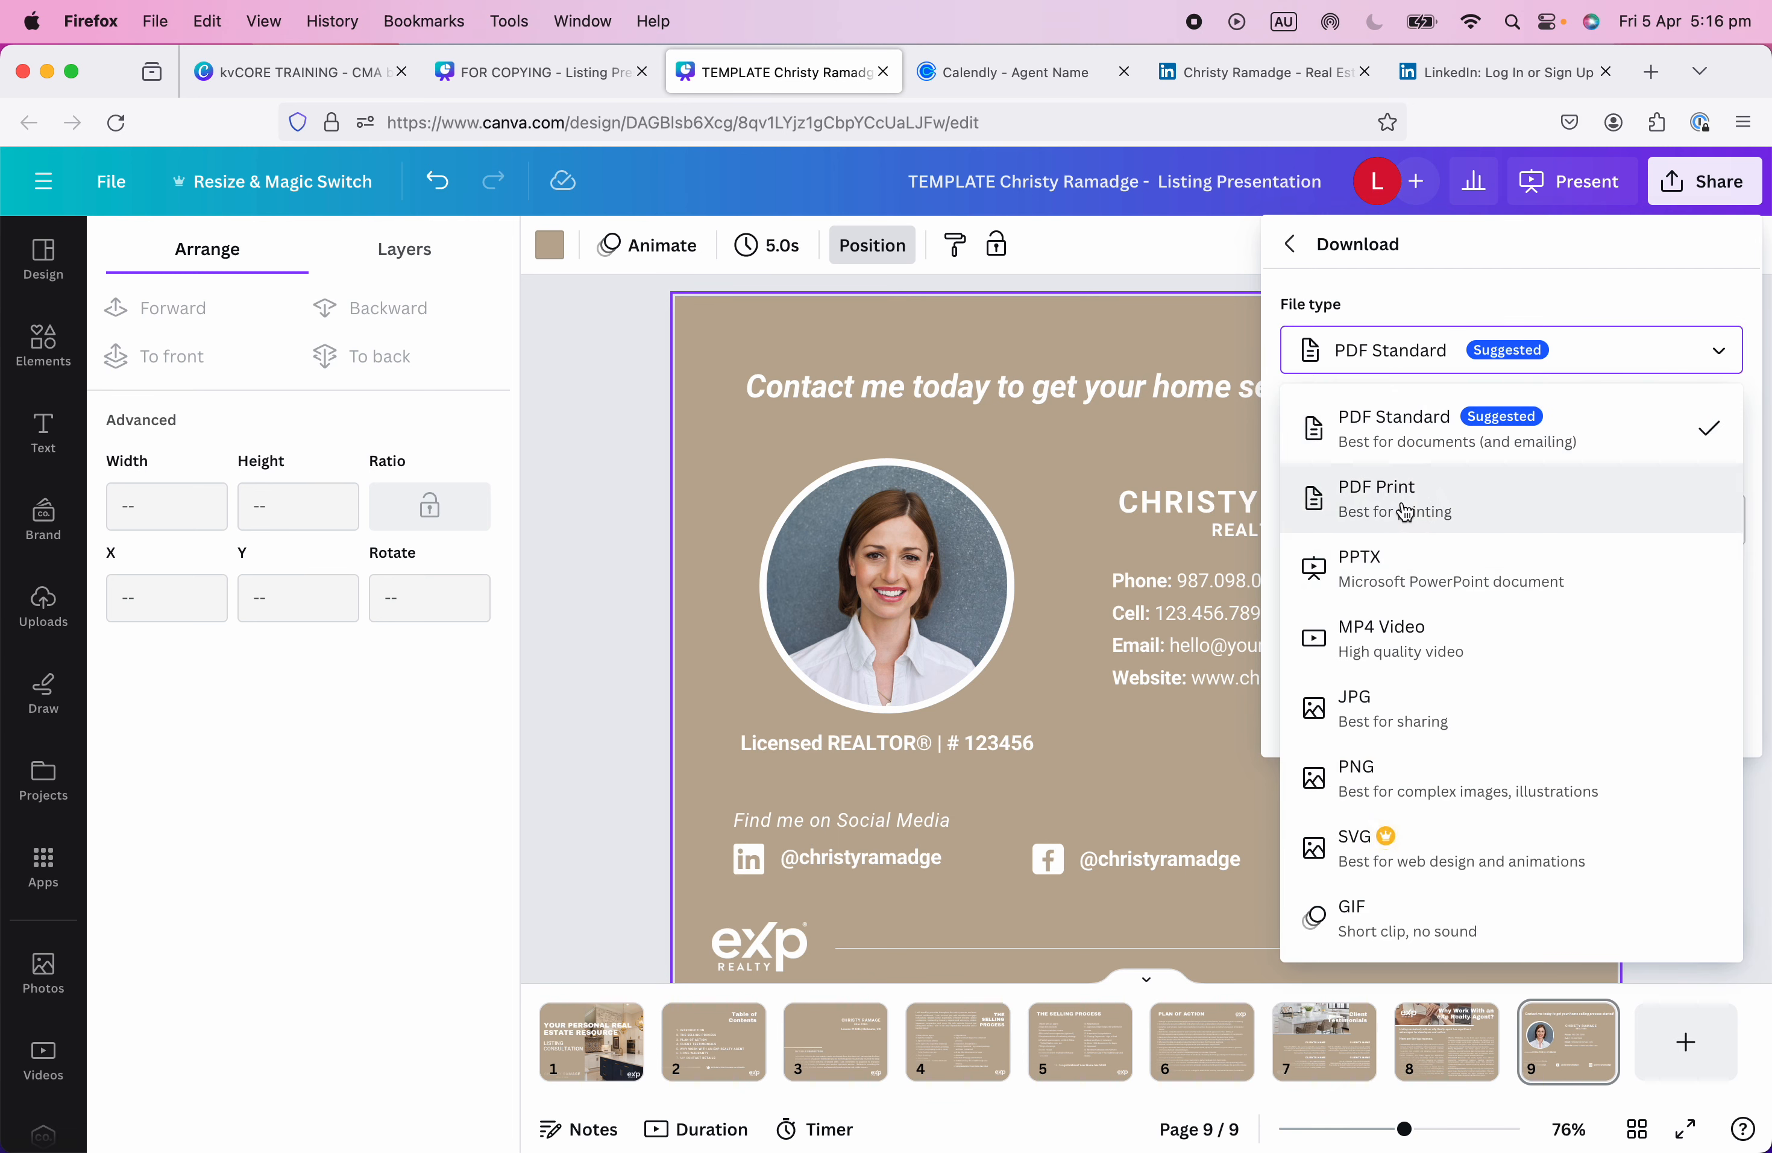
left_click(1724, 357)
left_click(1504, 626)
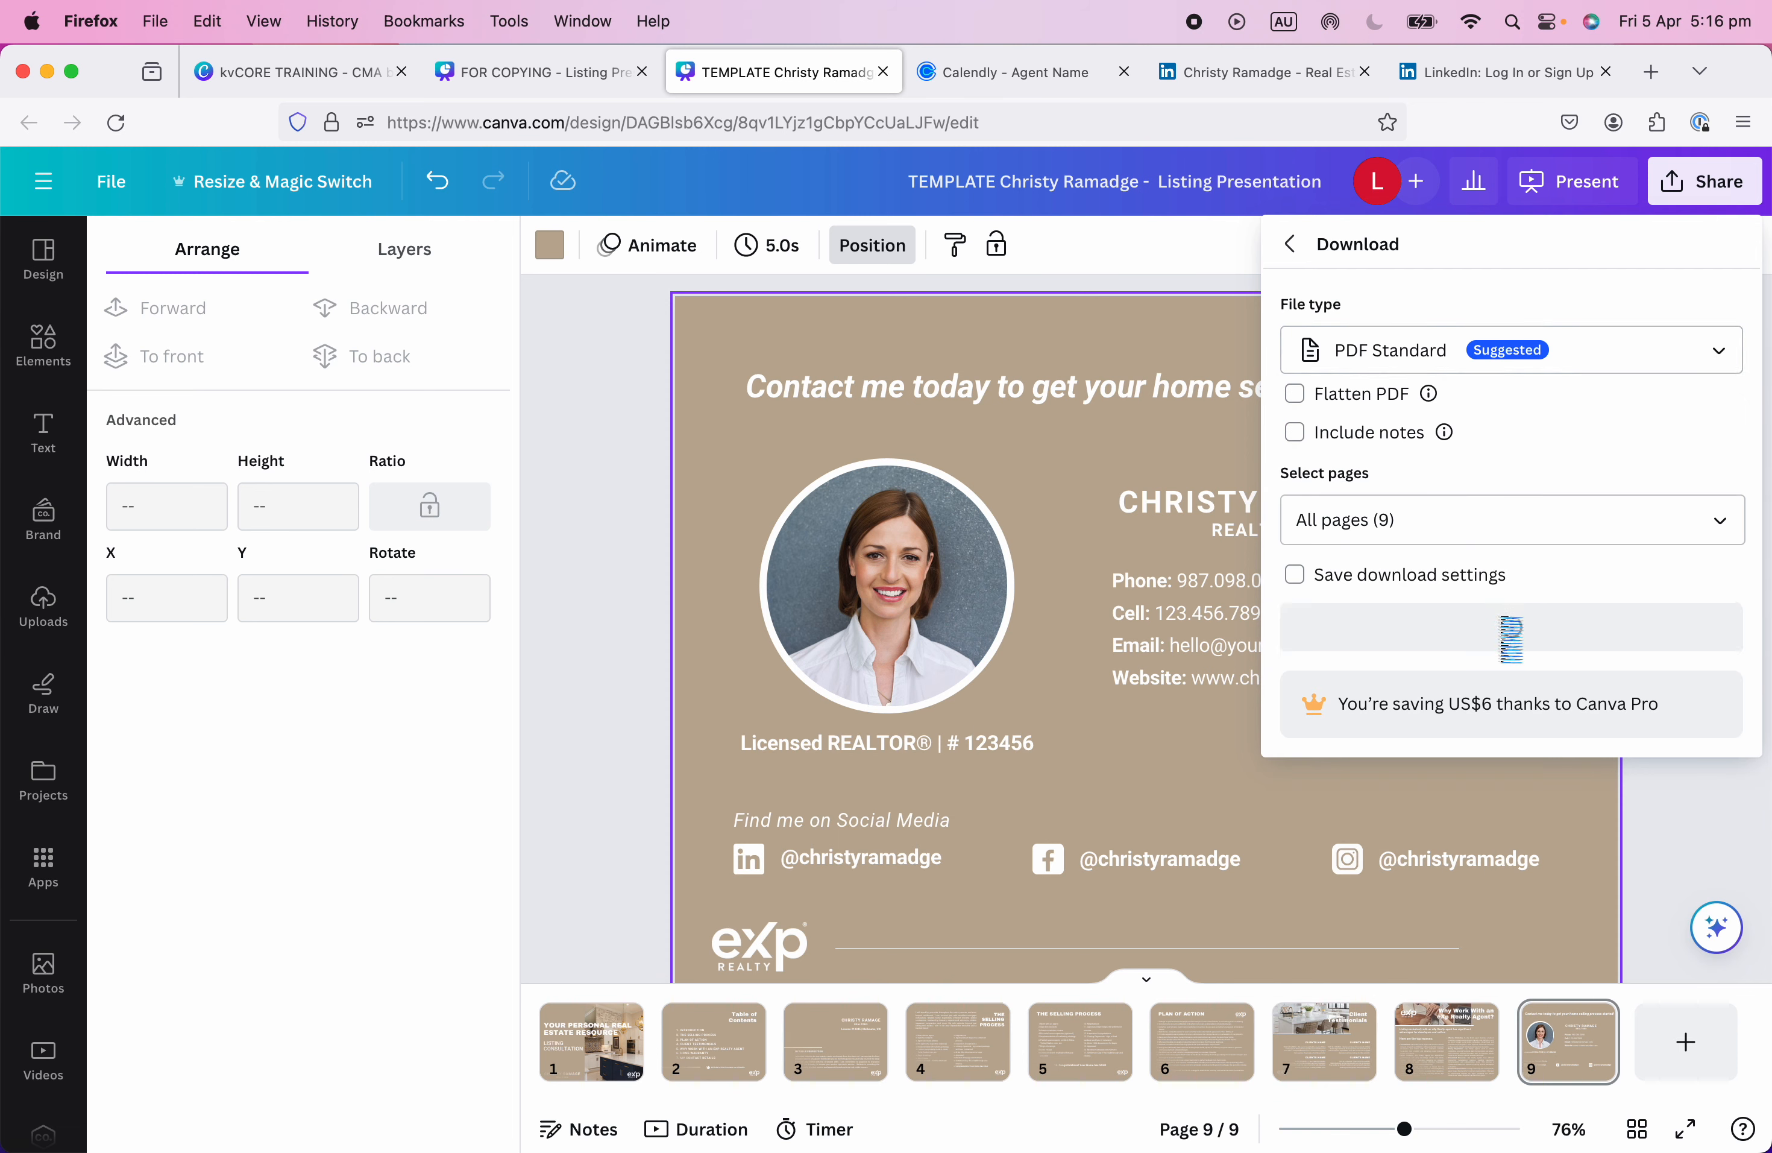
mouse_move(415, 1102)
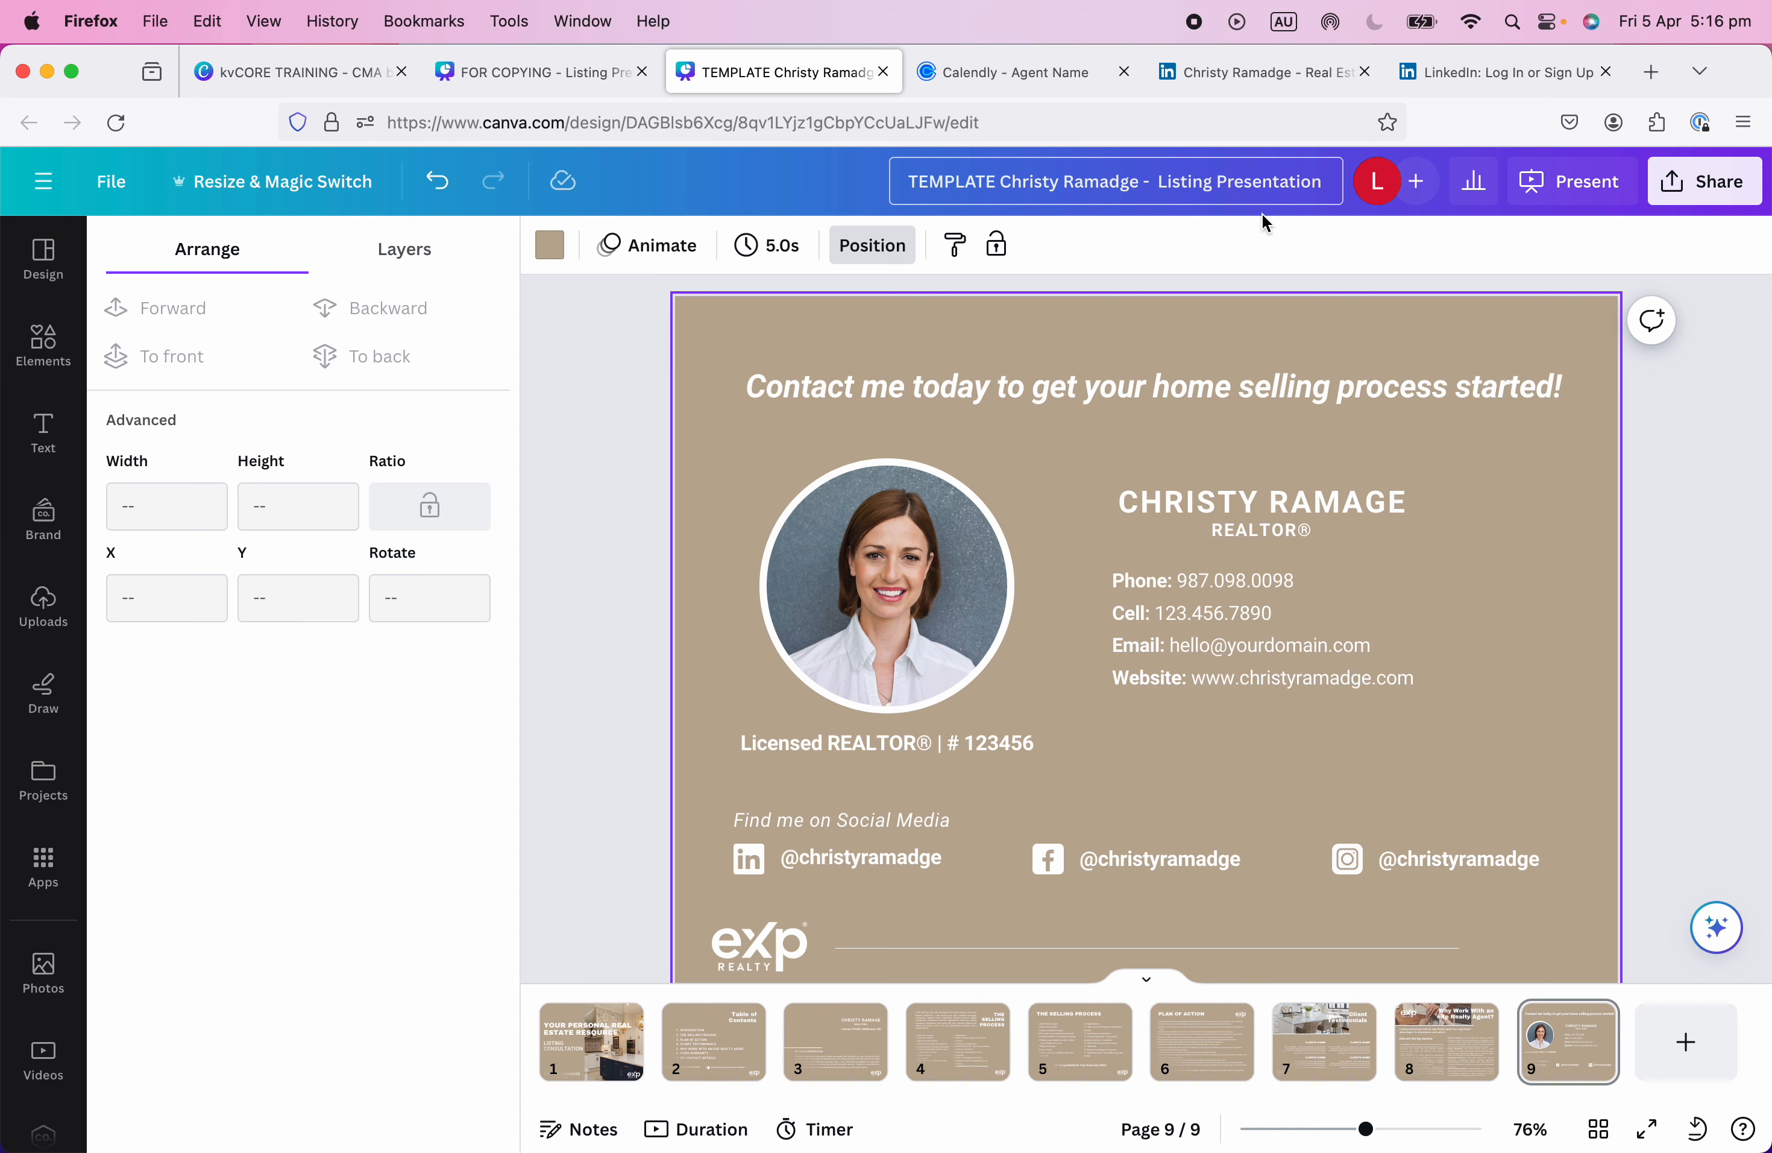
Open the downloaded TEMPLATE presentation PDF from Finder's Downloads folder in Preview.
mouse_move(410, 1147)
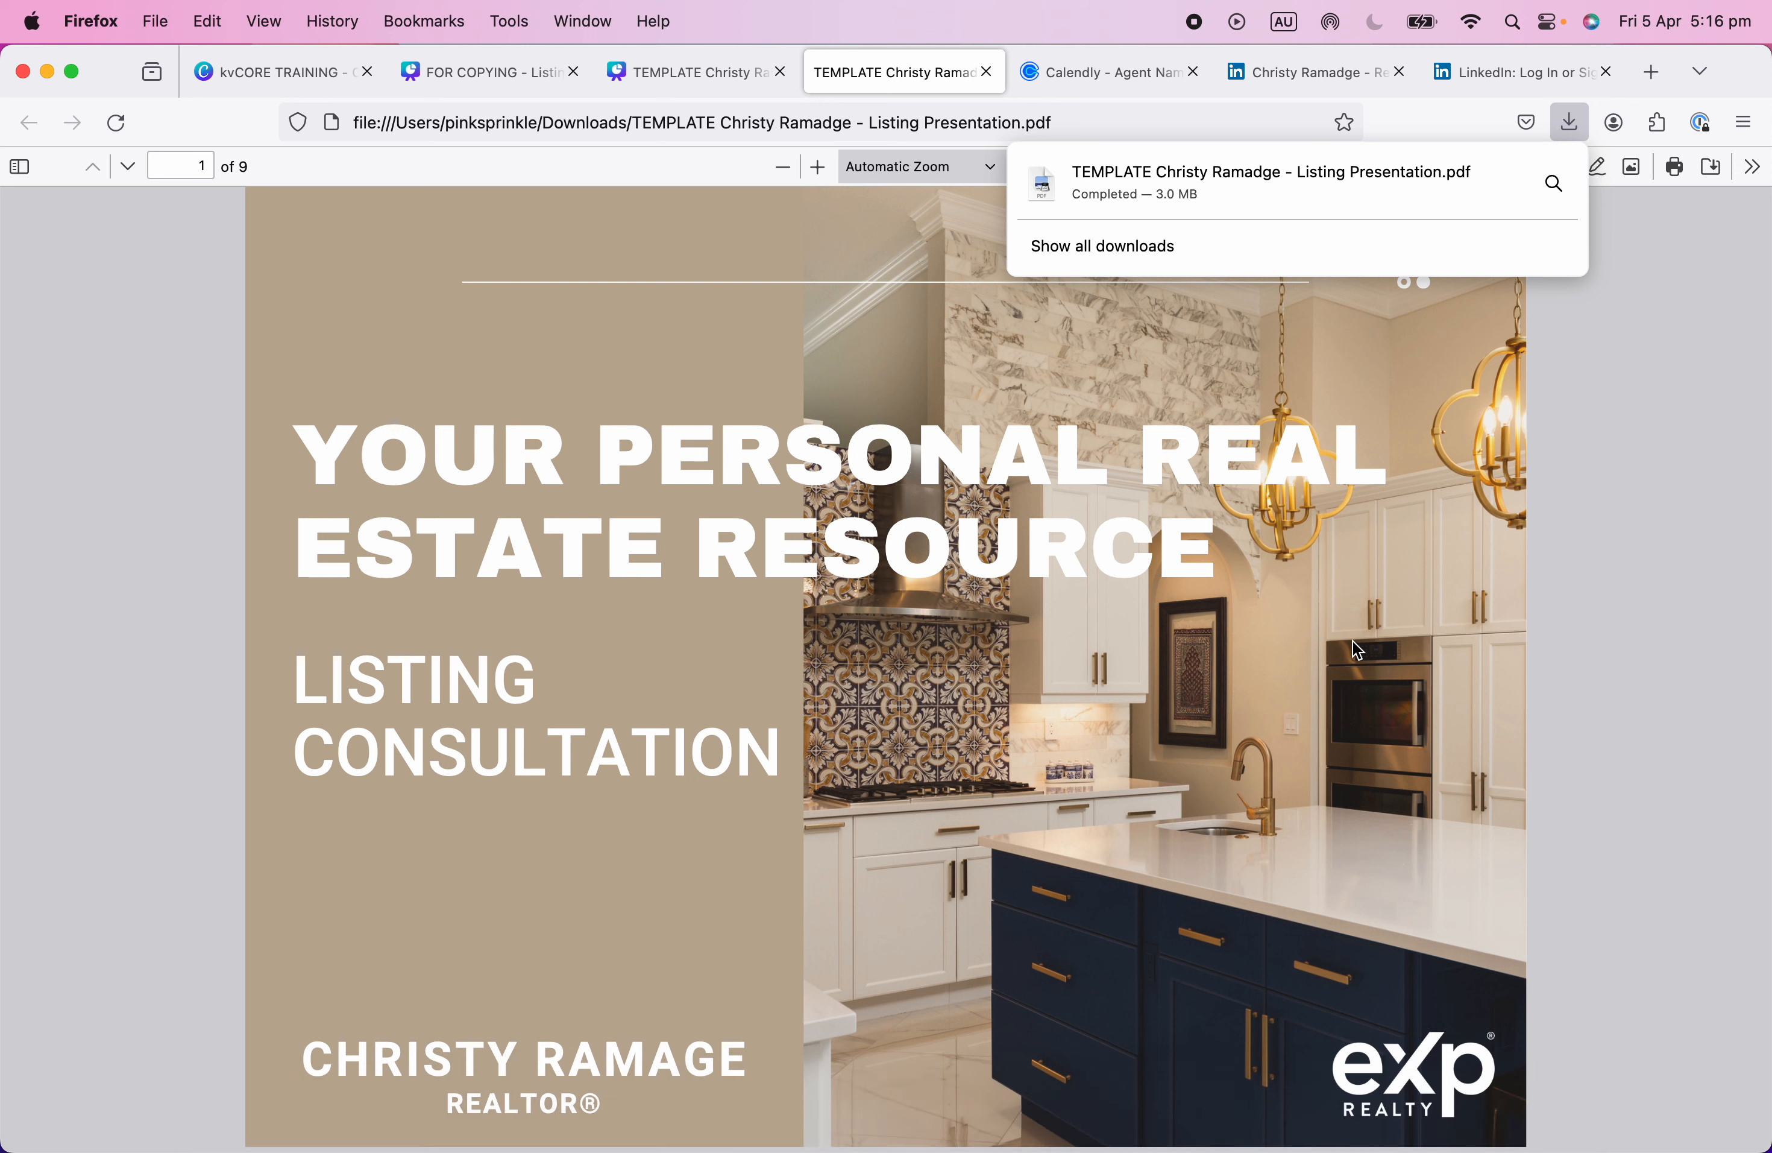
left_click(1755, 318)
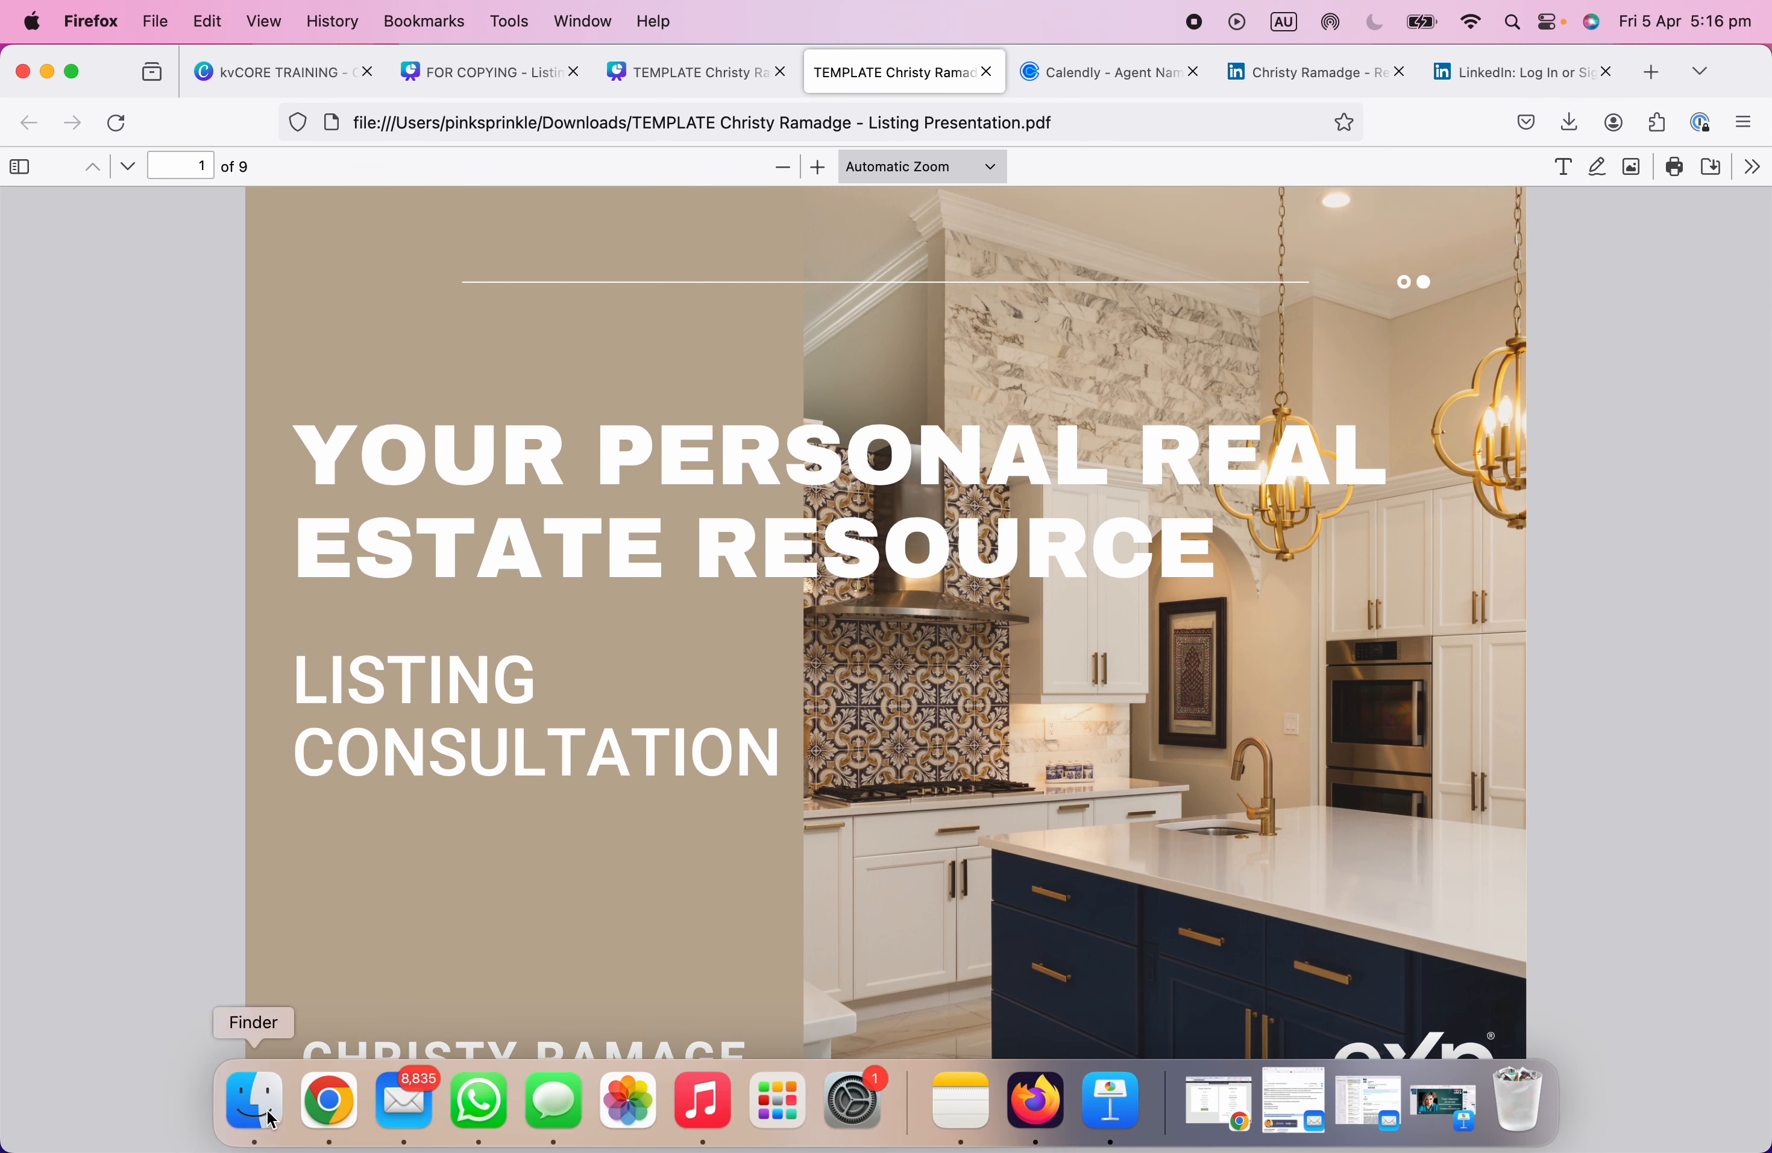
left_click(258, 1115)
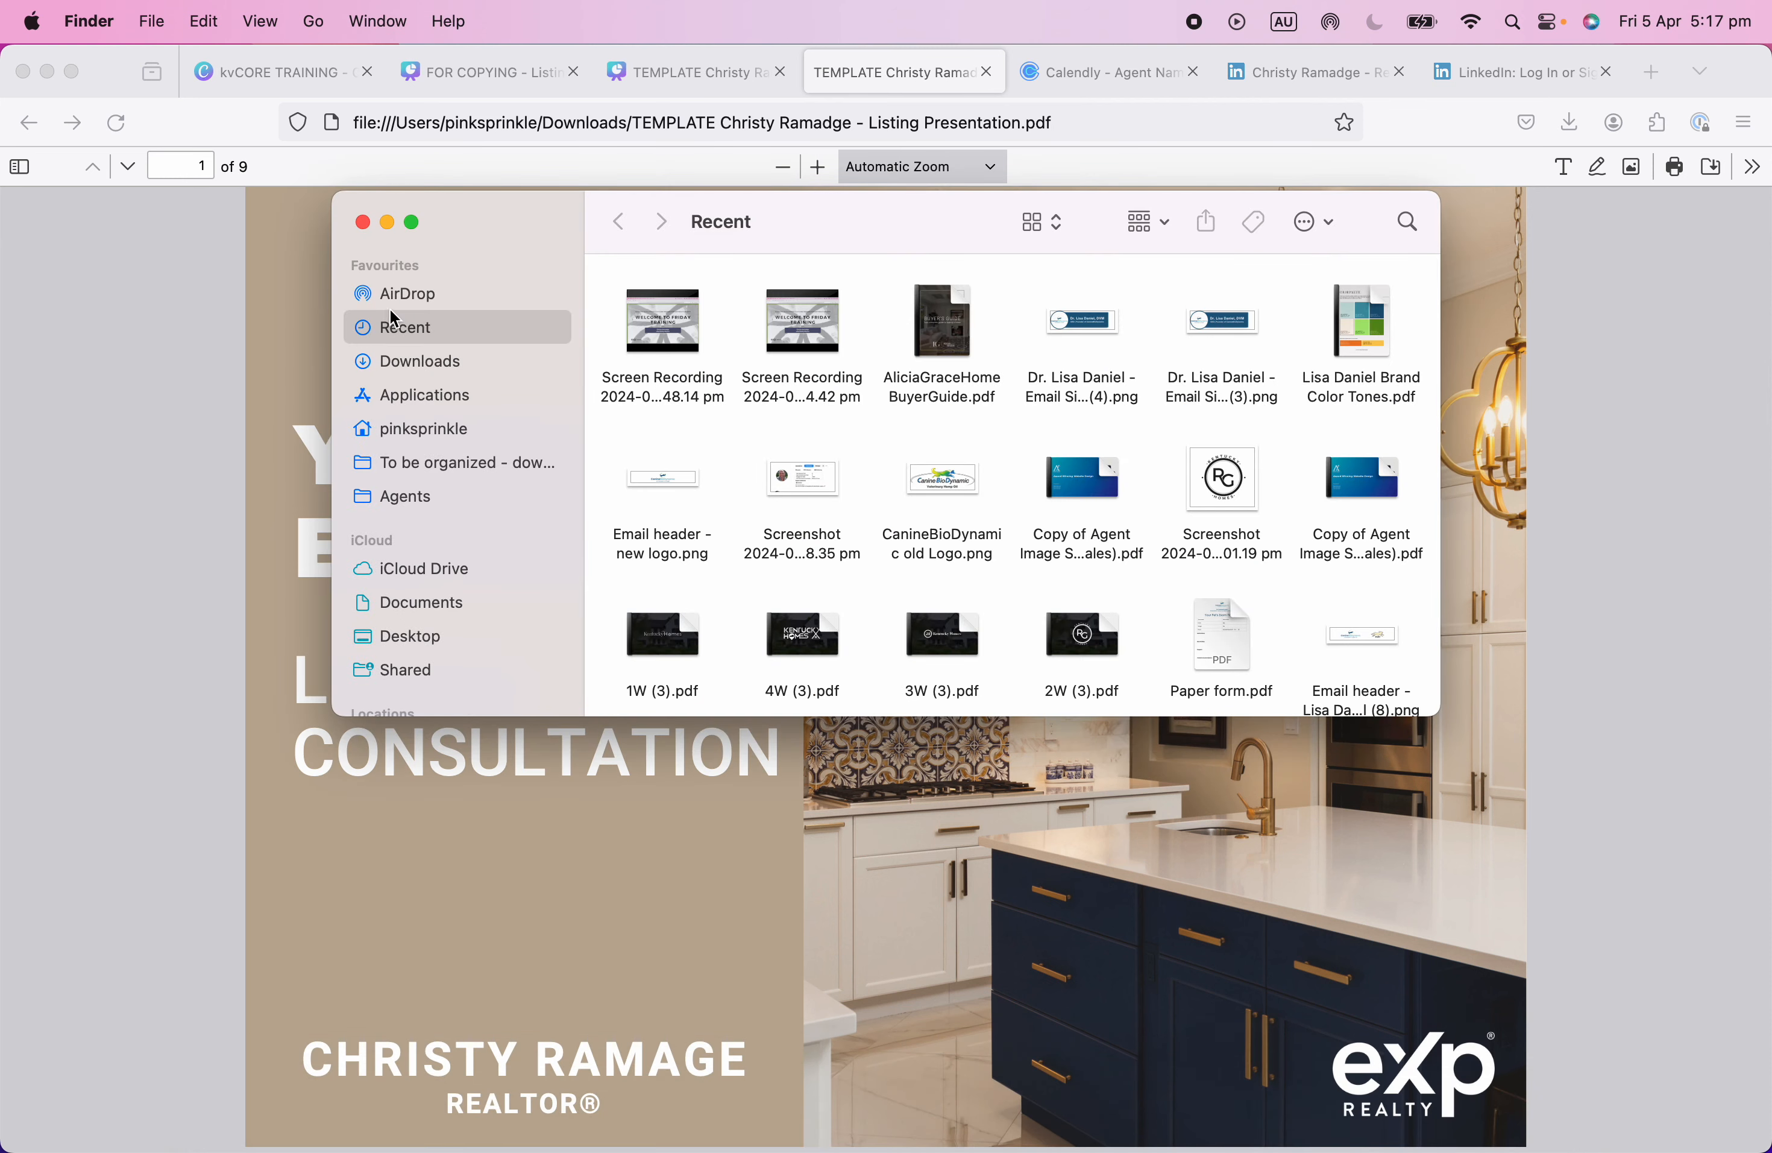
left_click(416, 367)
left_click(659, 322)
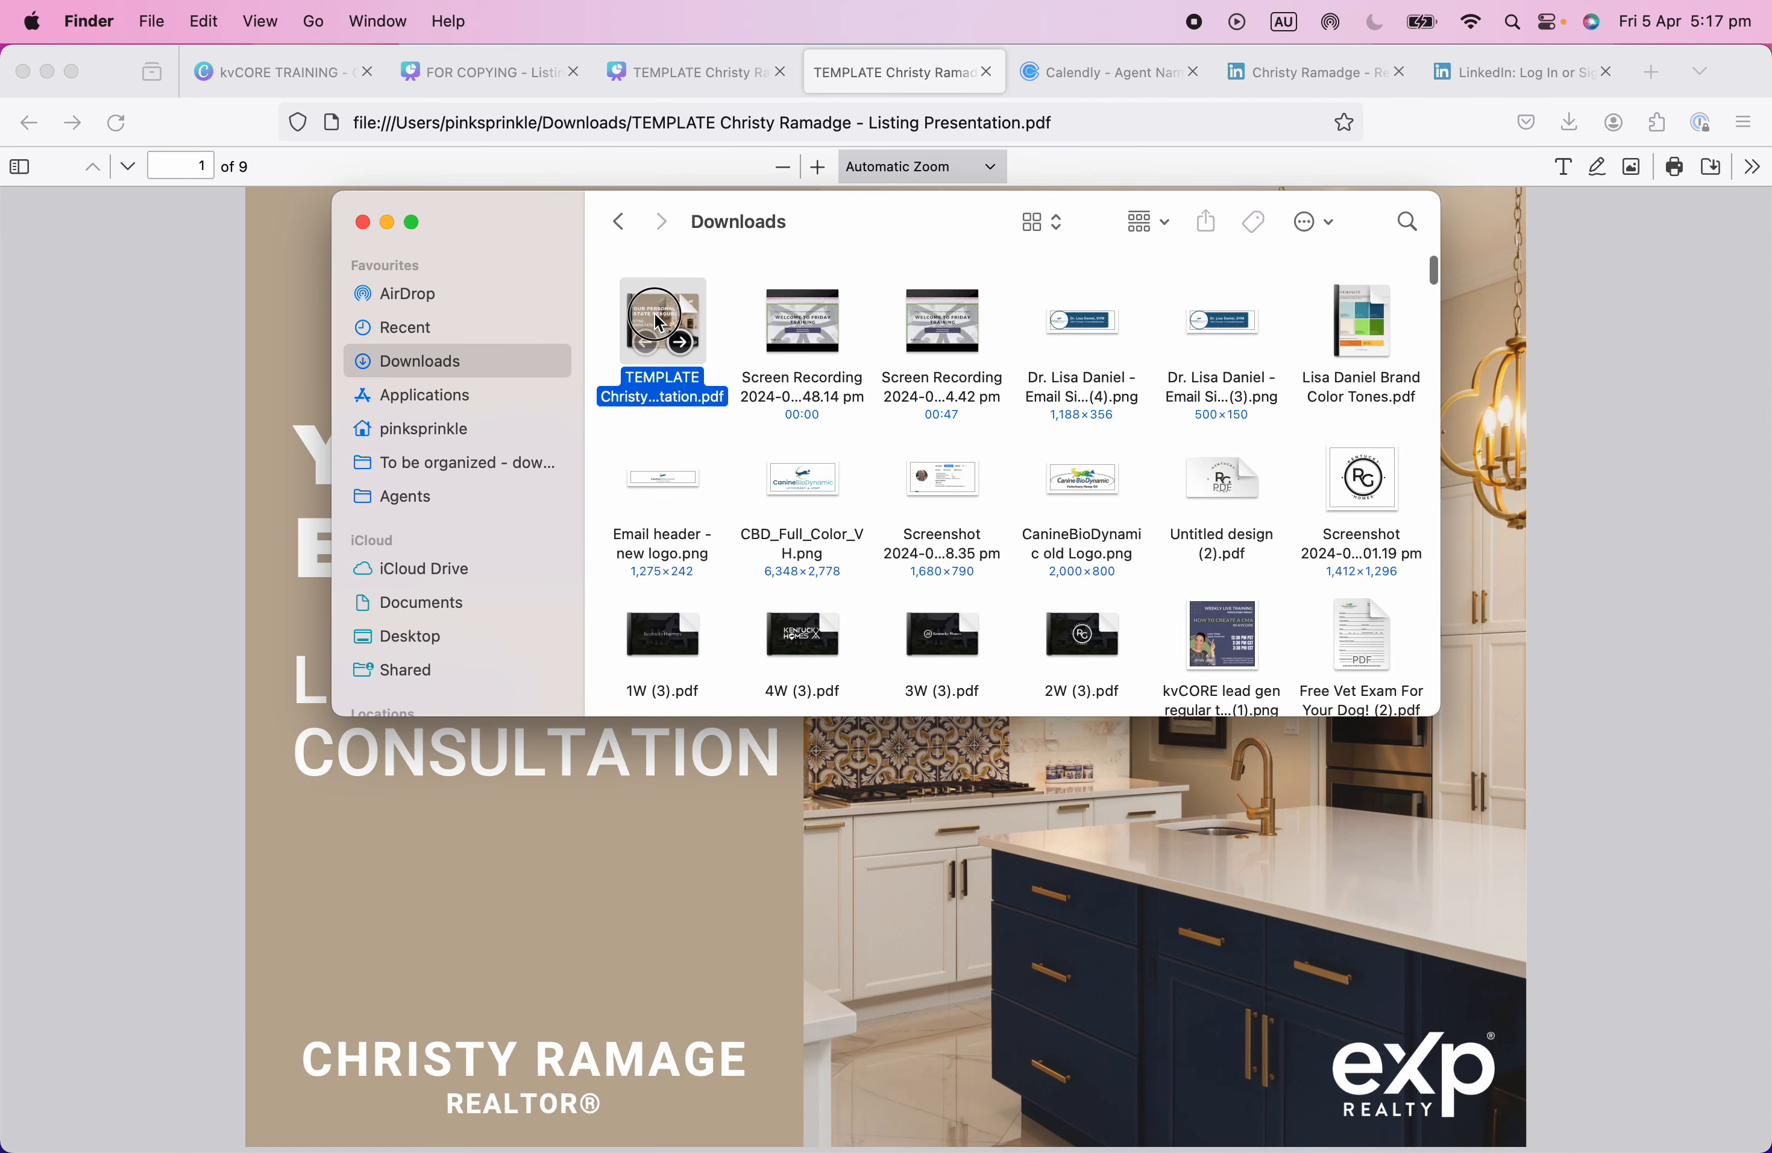
double_click(655, 314)
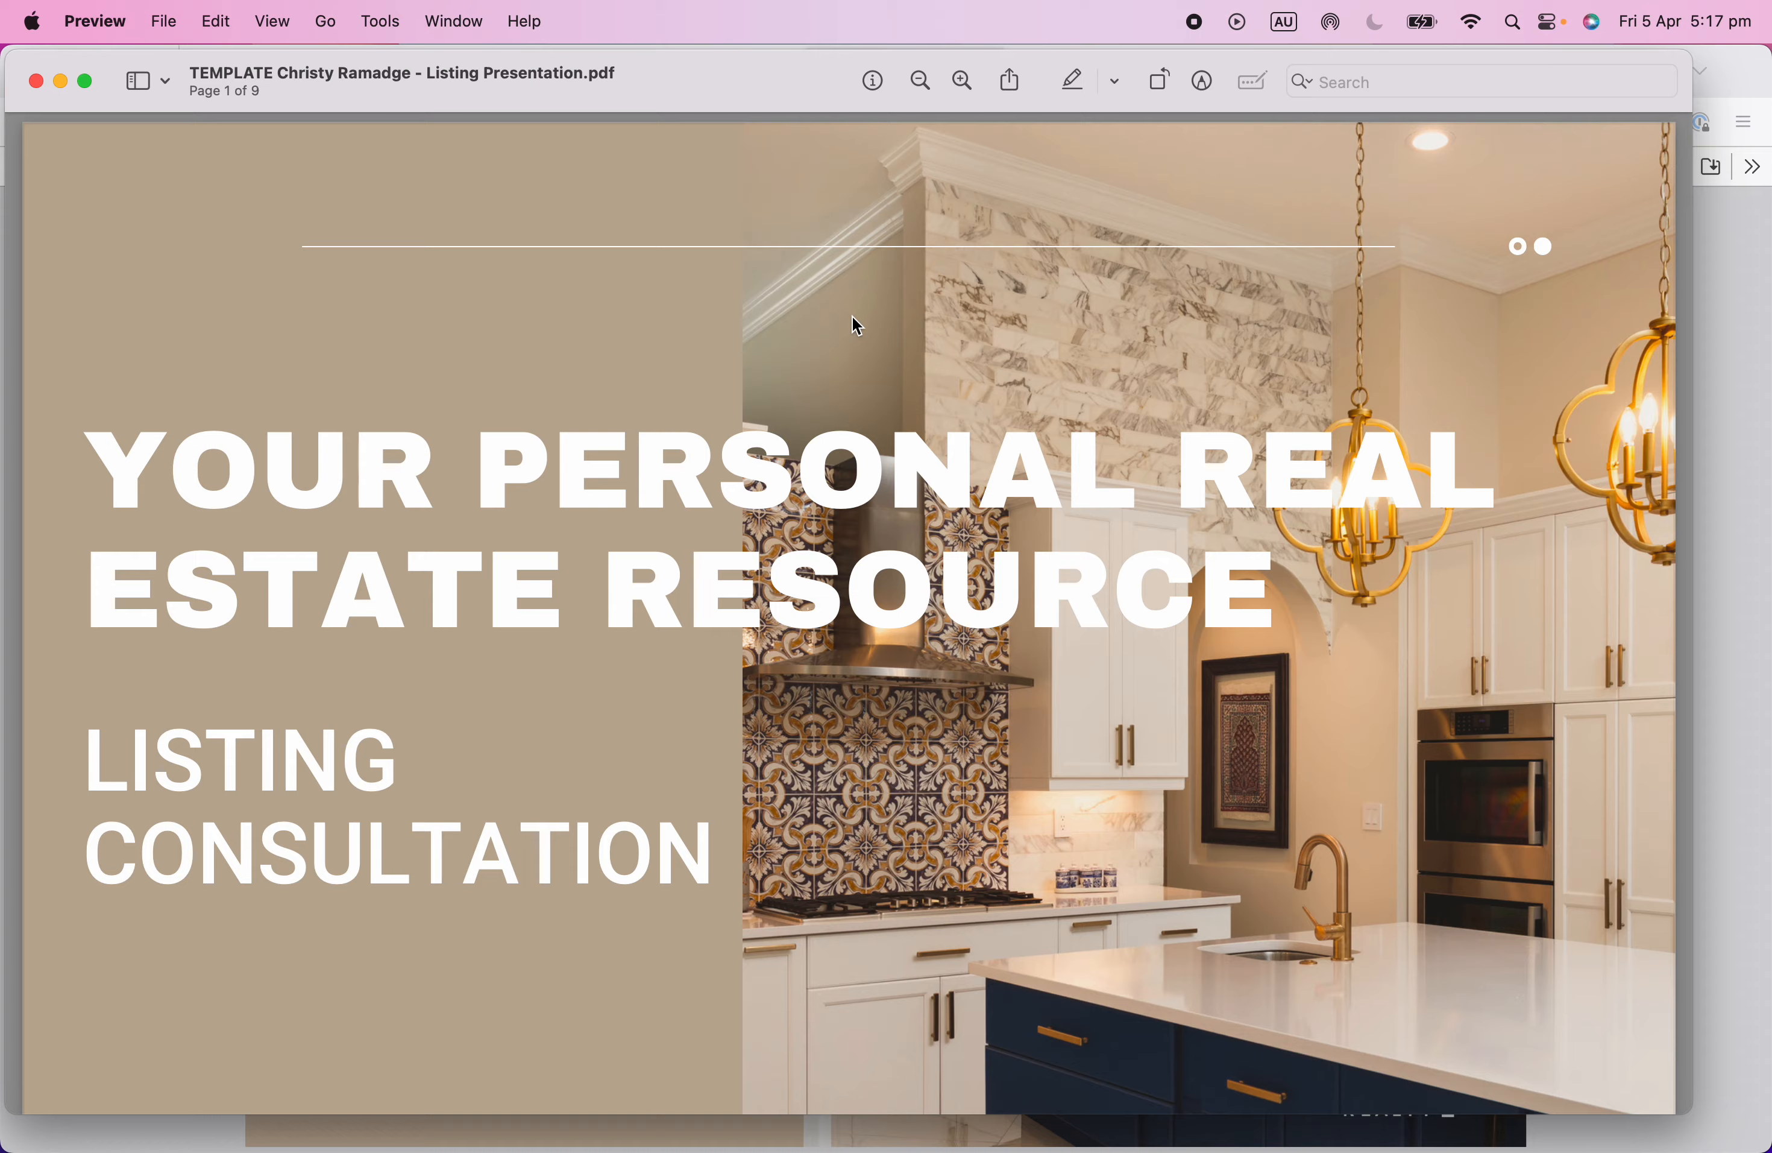
Close the Downloads window and resize Preview and Firefox to sit side by side.
left_click_drag(1697, 193, 939, 193)
left_click(995, 251)
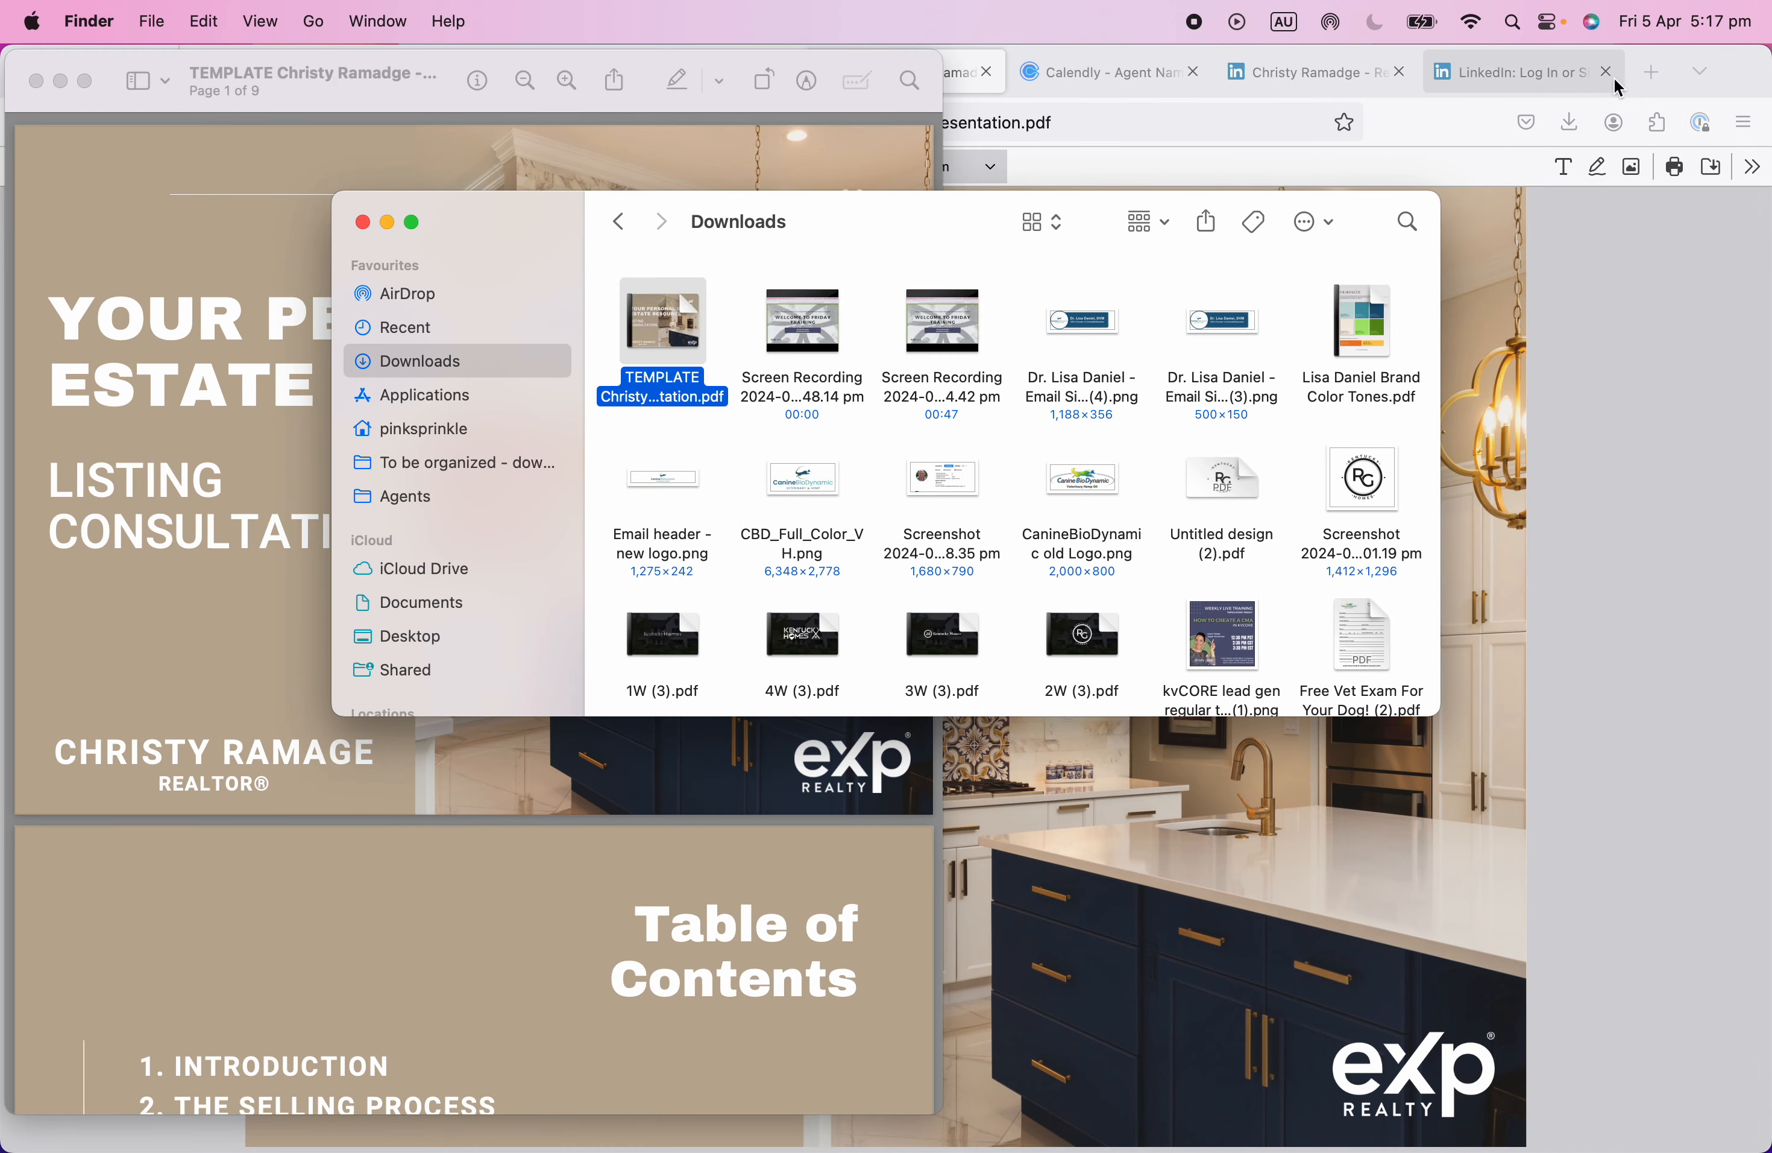
left_click(362, 223)
left_click(1720, 483)
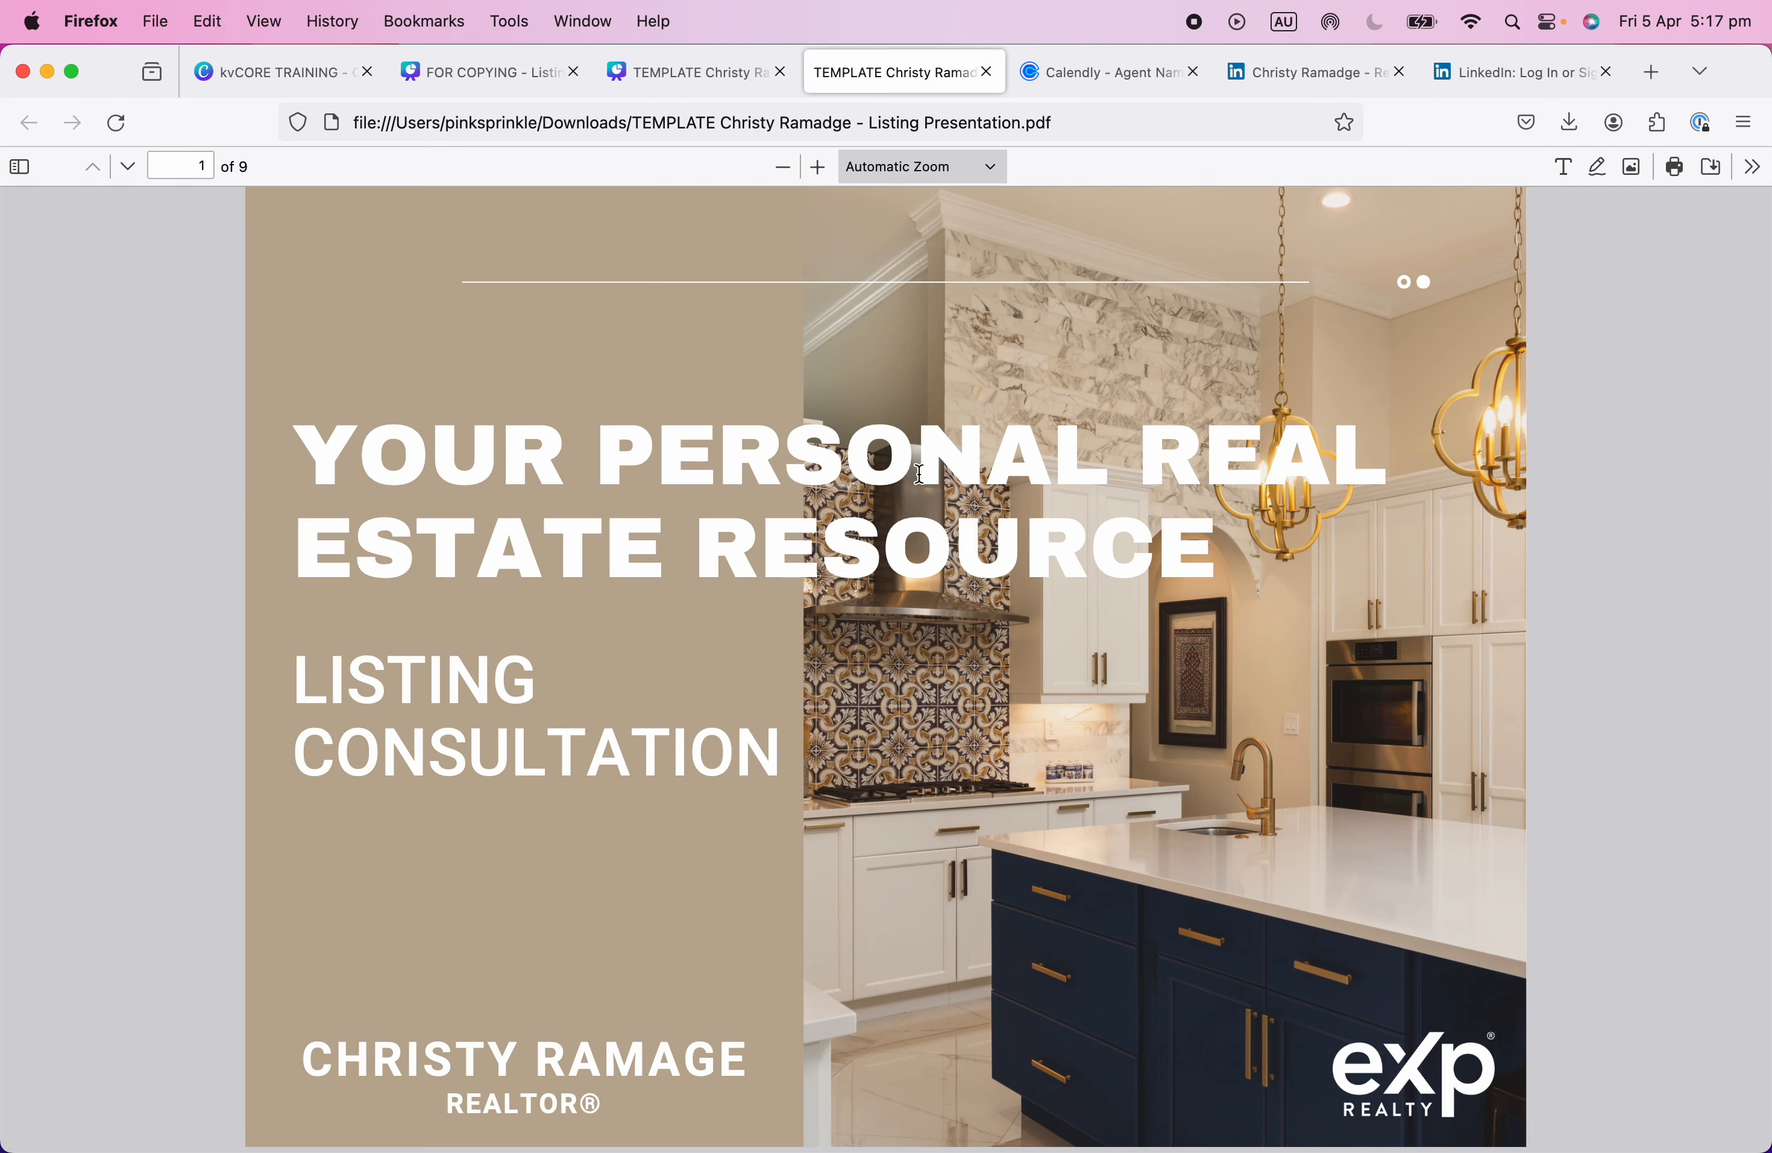
left_click_drag(71, 425, 739, 442)
left_click(328, 79)
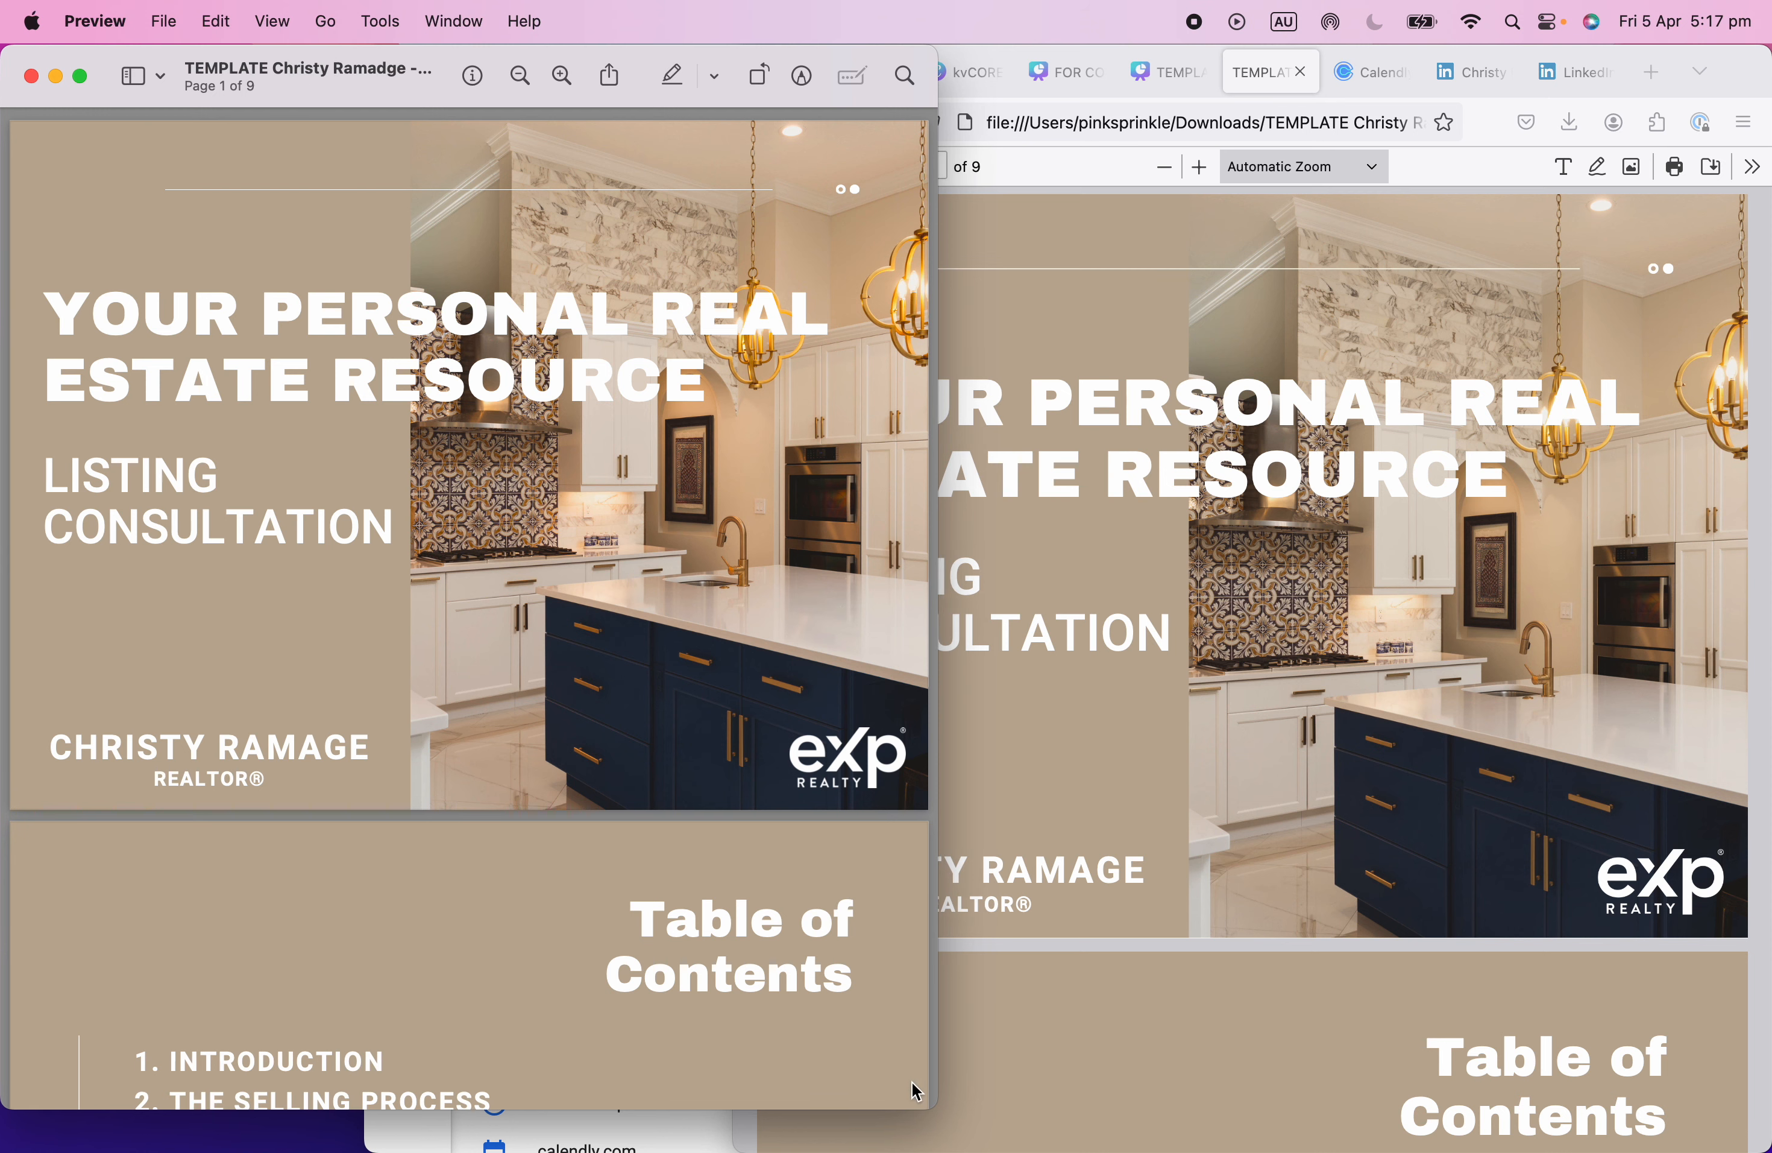
left_click_drag(930, 1113, 1131, 1149)
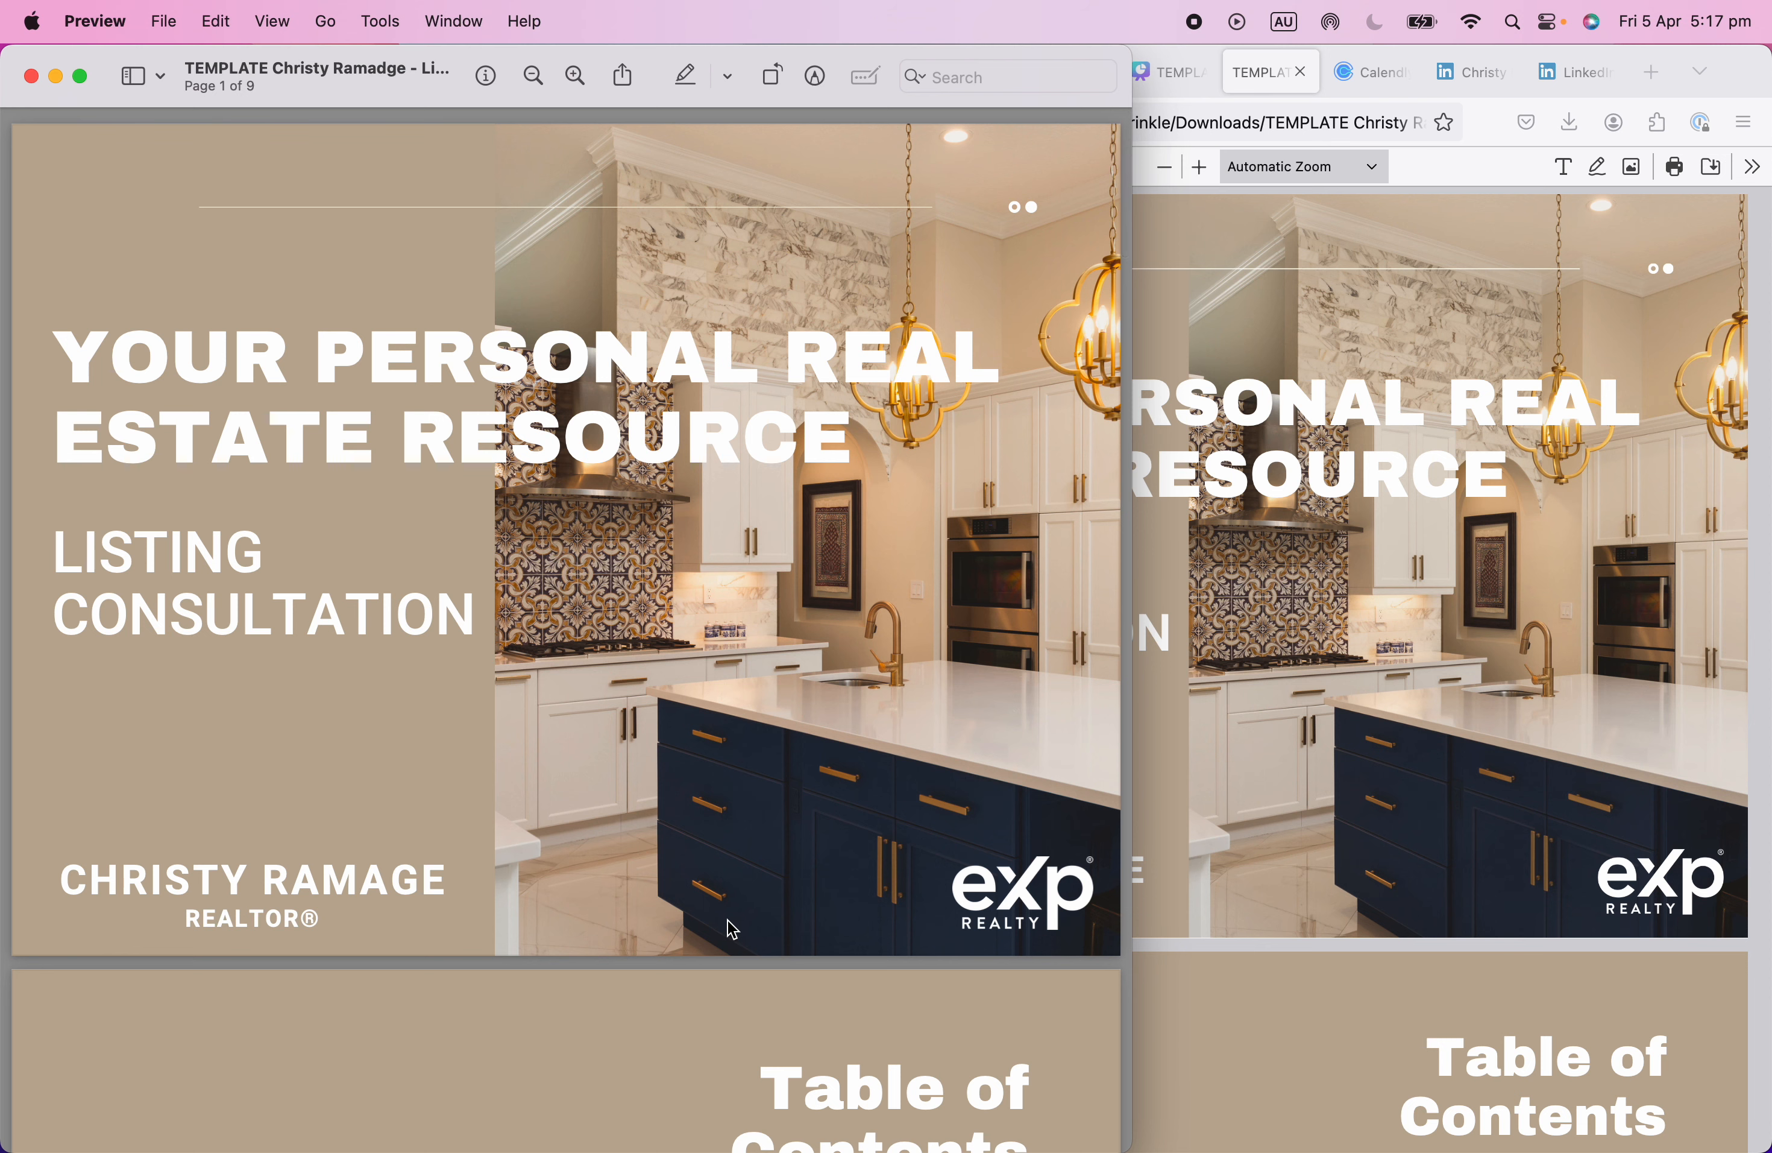
Search the web for 'compress pdf' in a new Firefox tab.
left_click(1651, 72)
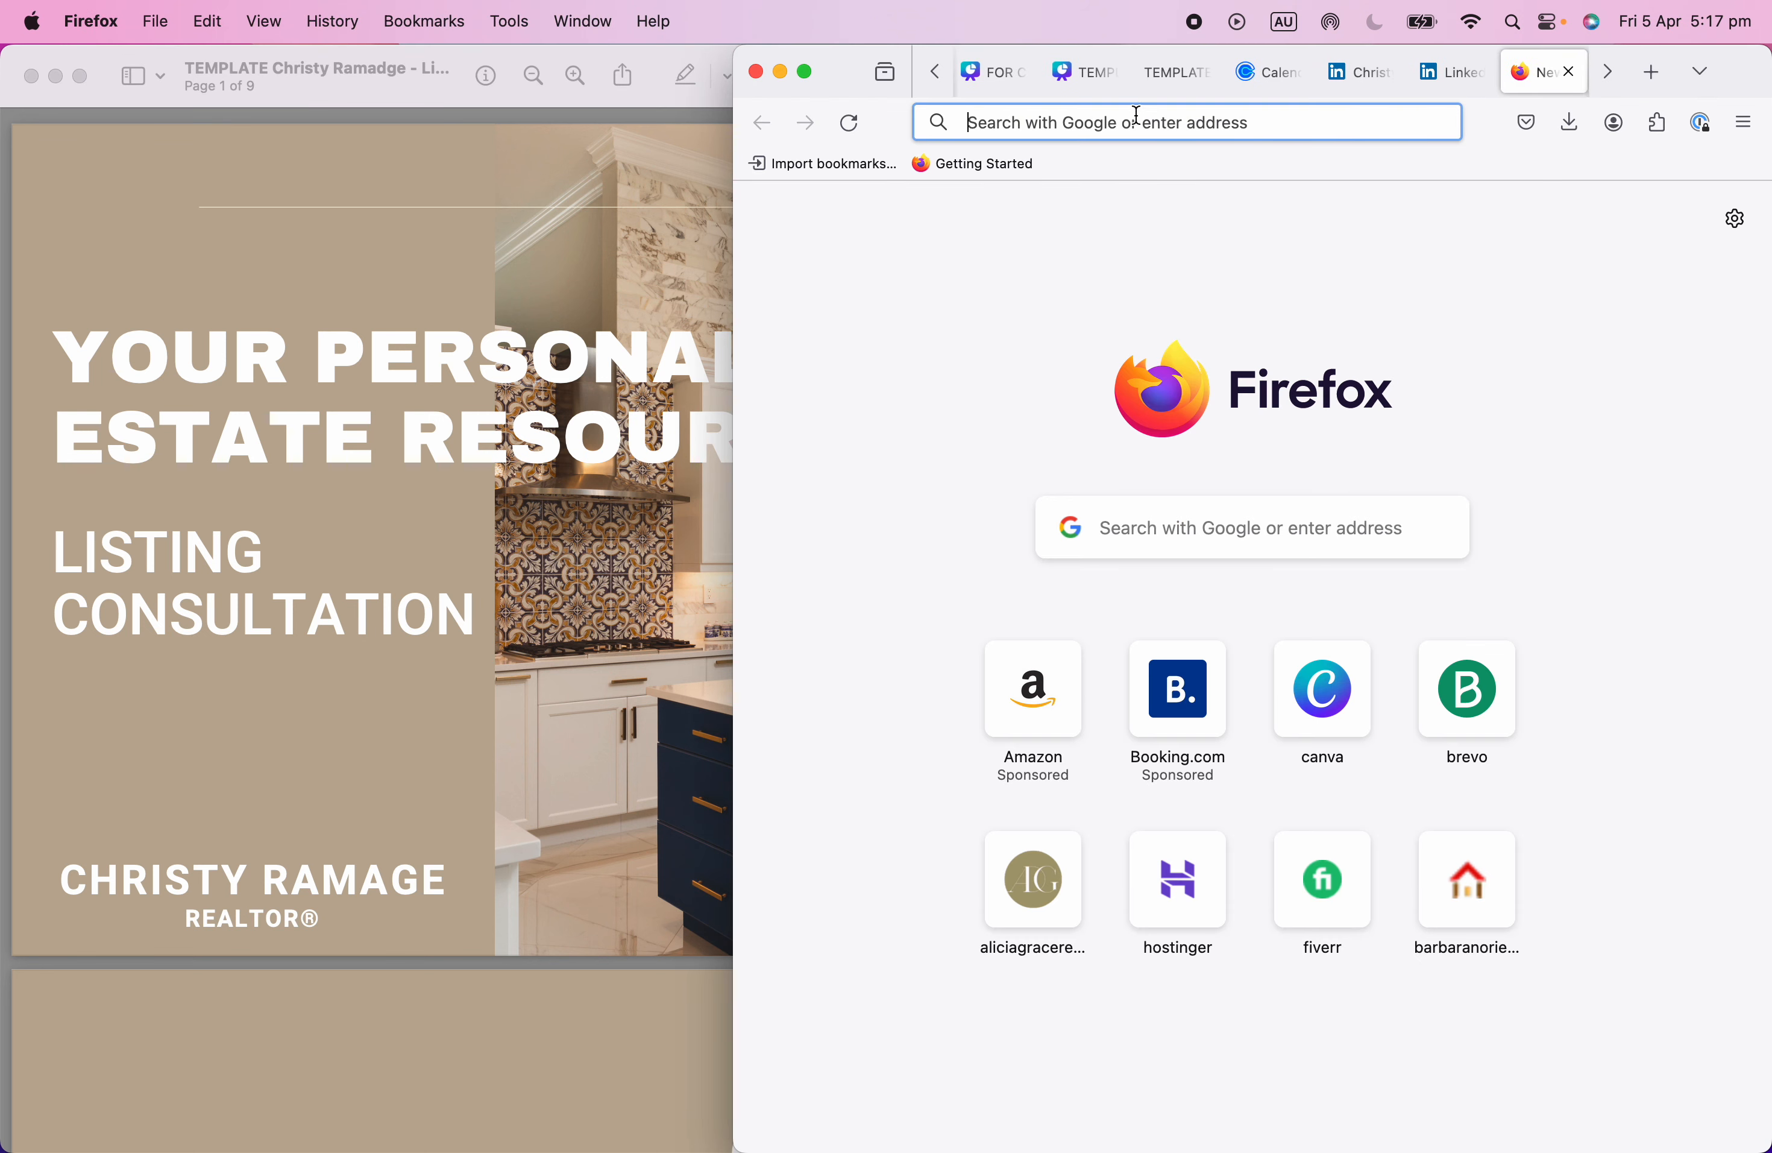
left_click(1113, 124)
type("compre")
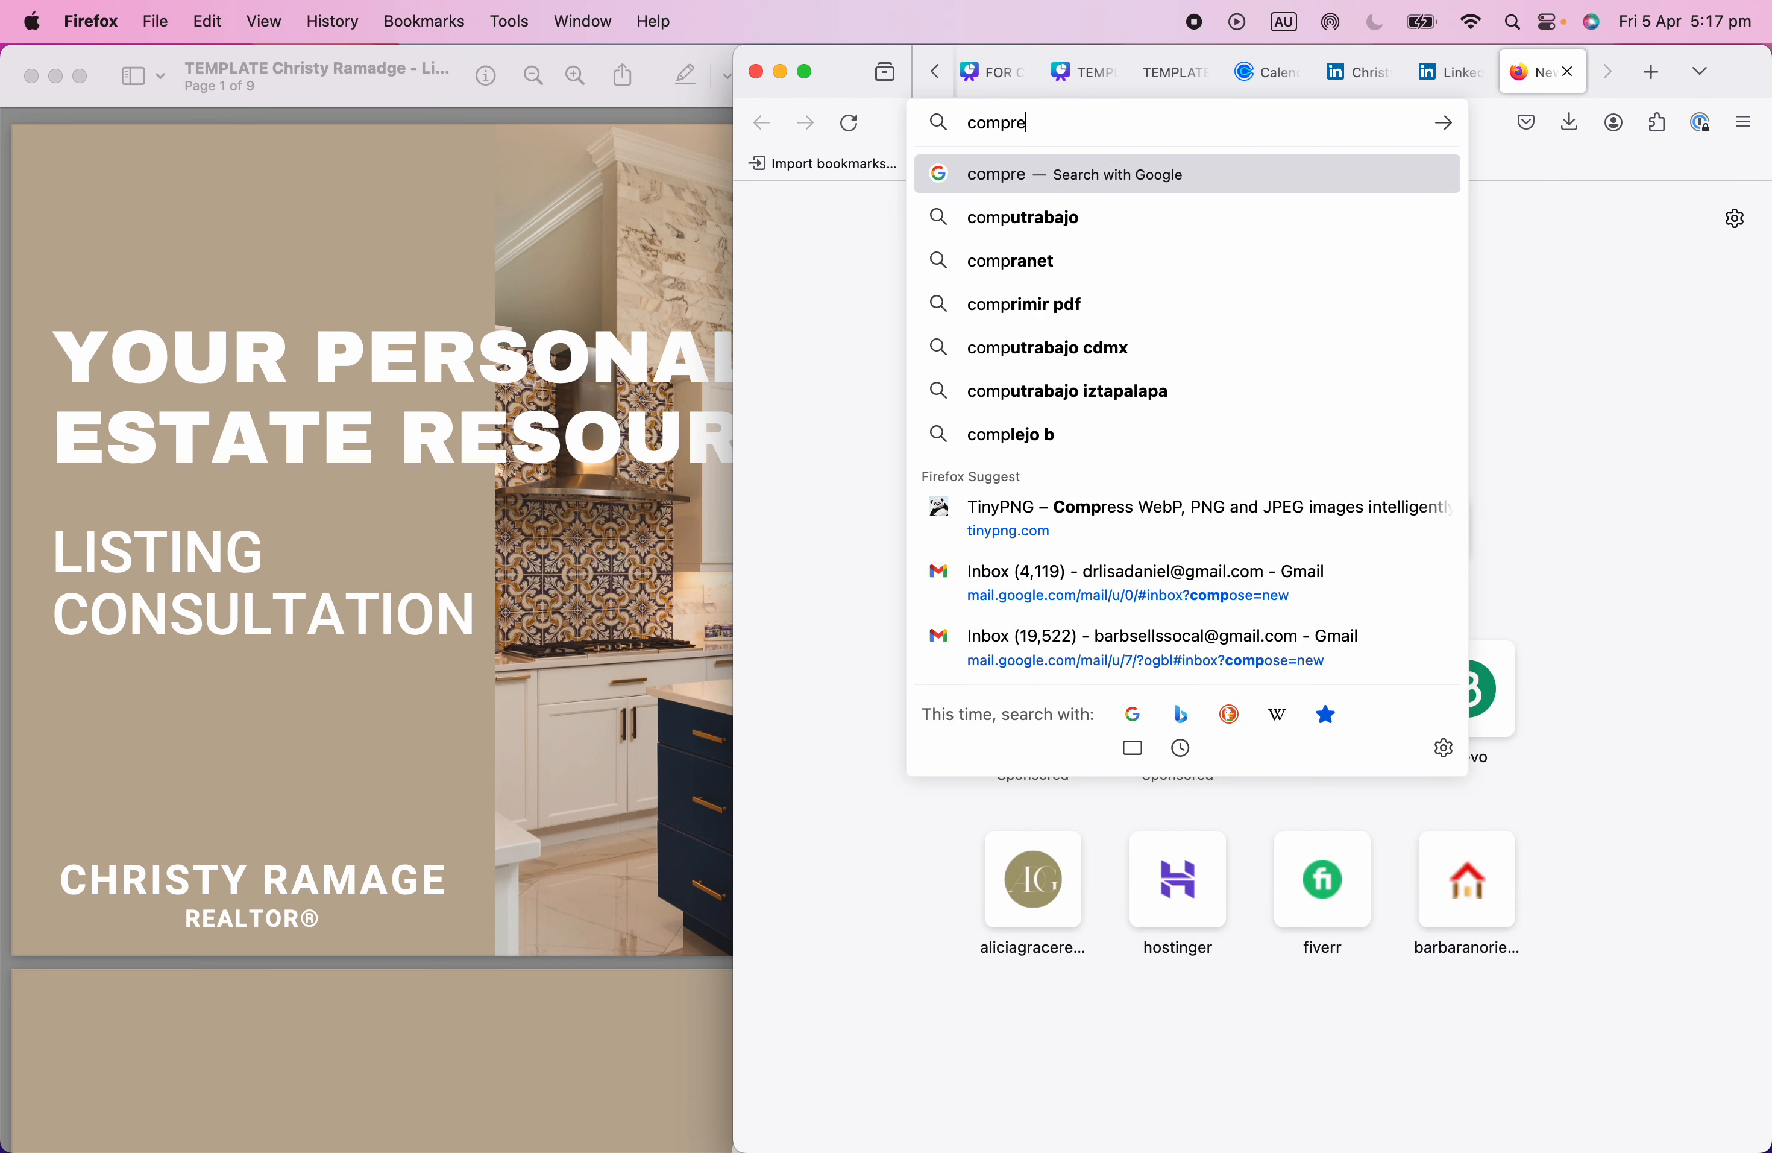
type("ss pdf")
key("Return")
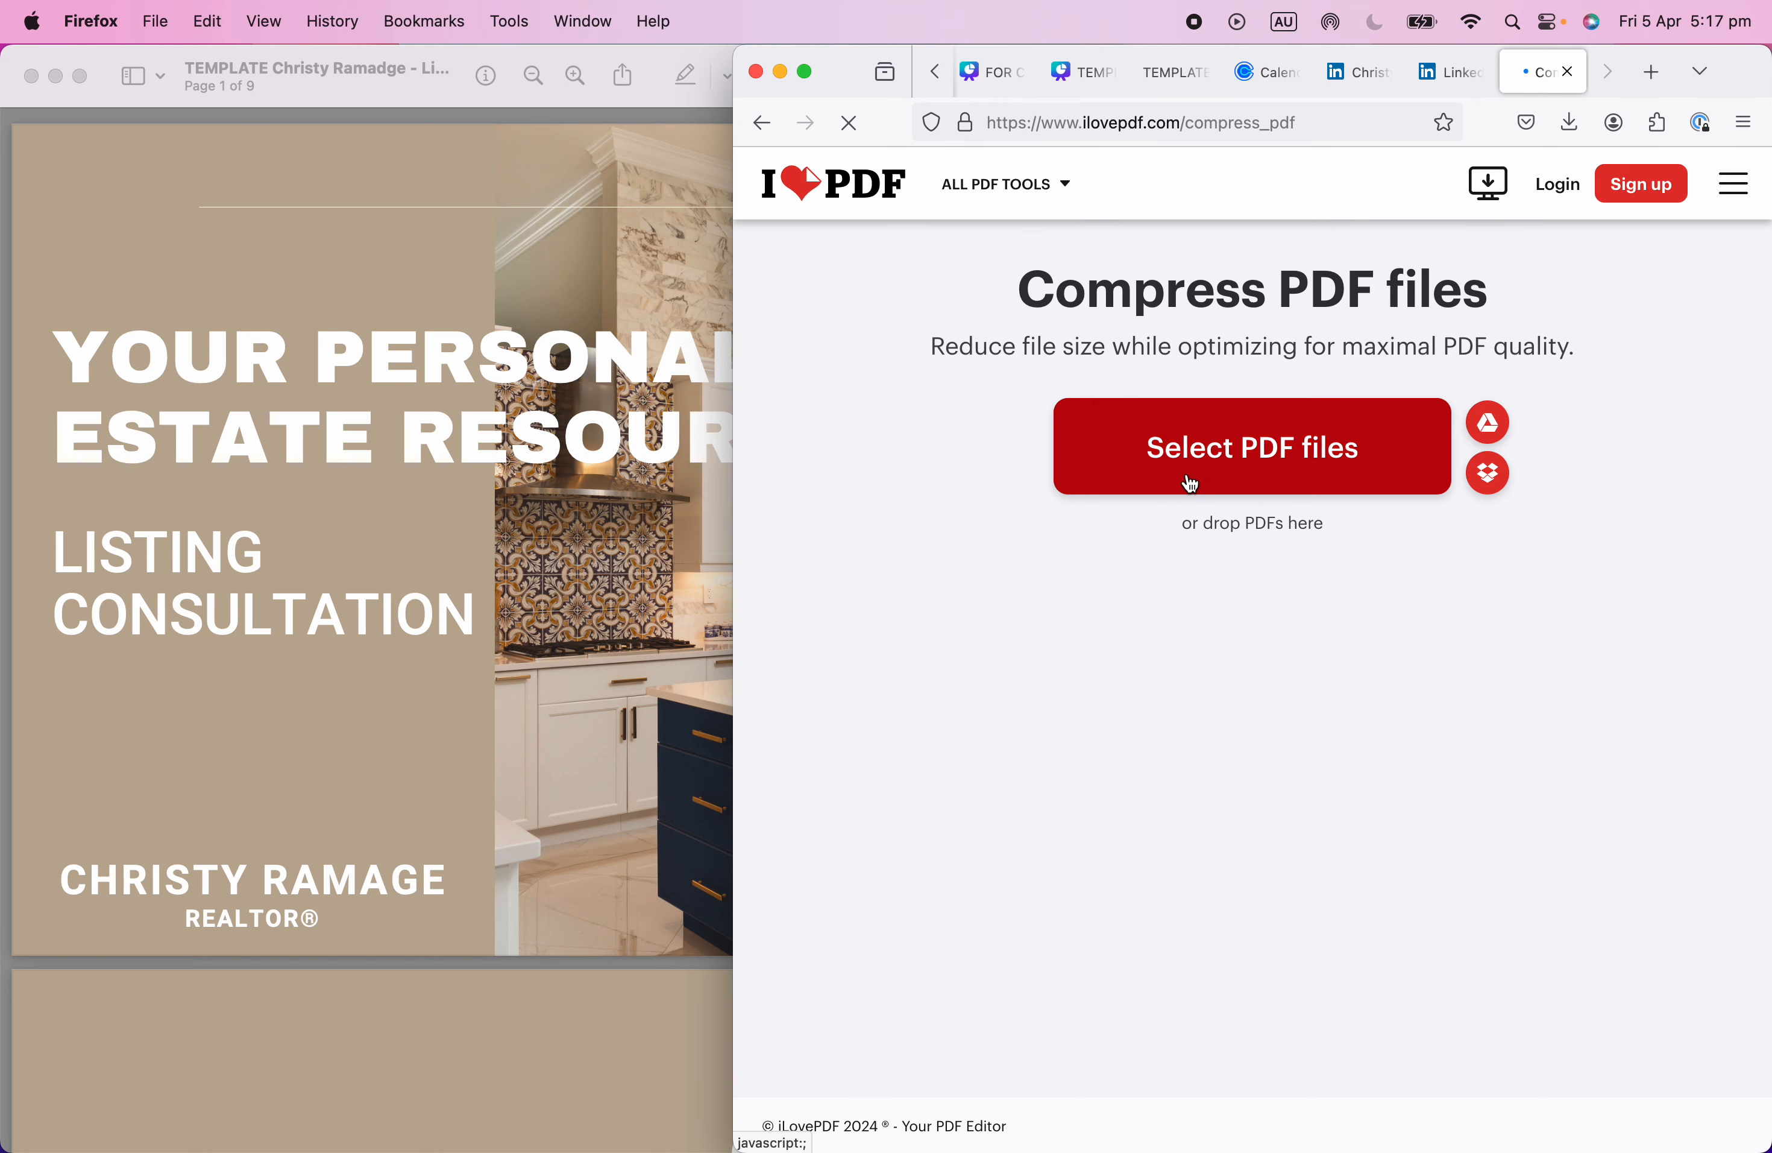
Upload the TEMPLATE PDF from Downloads to iLovePDF and start Recommended compression.
left_click(1256, 459)
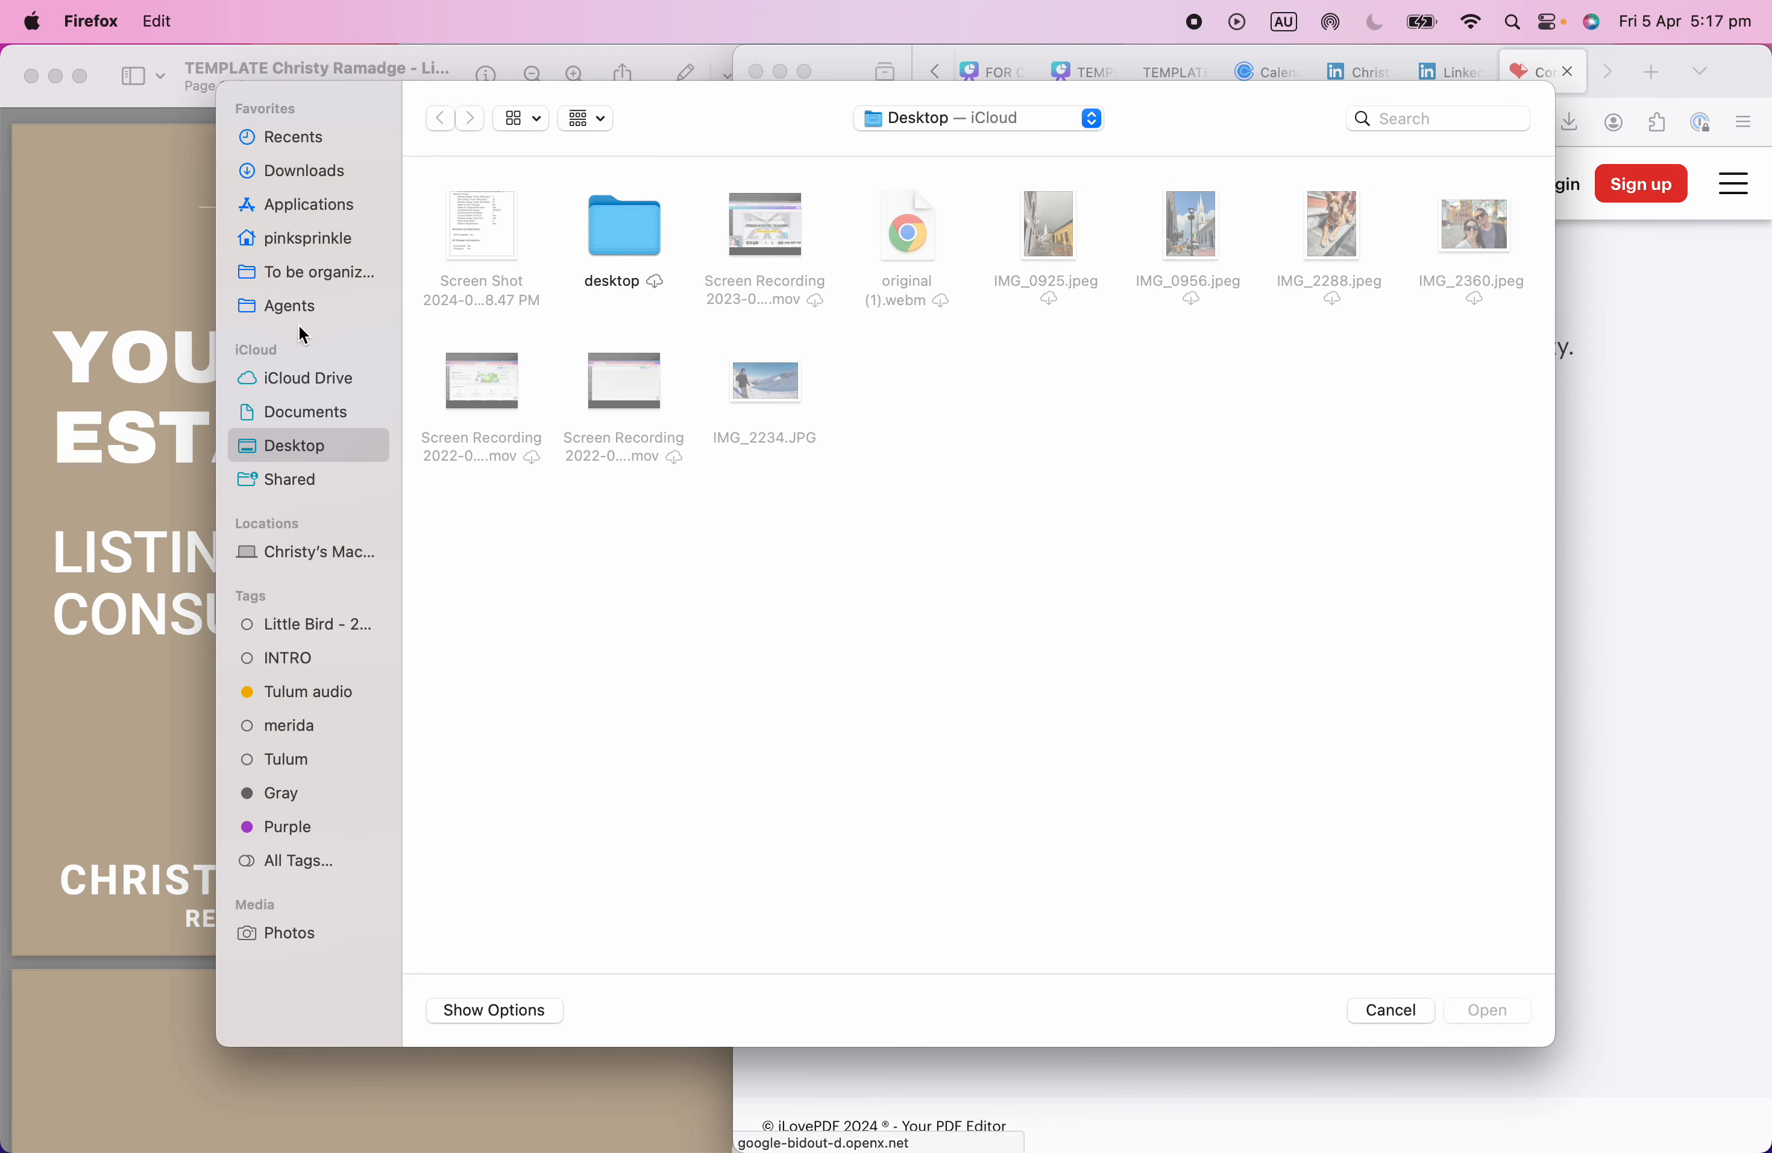
left_click(333, 180)
left_click(523, 256)
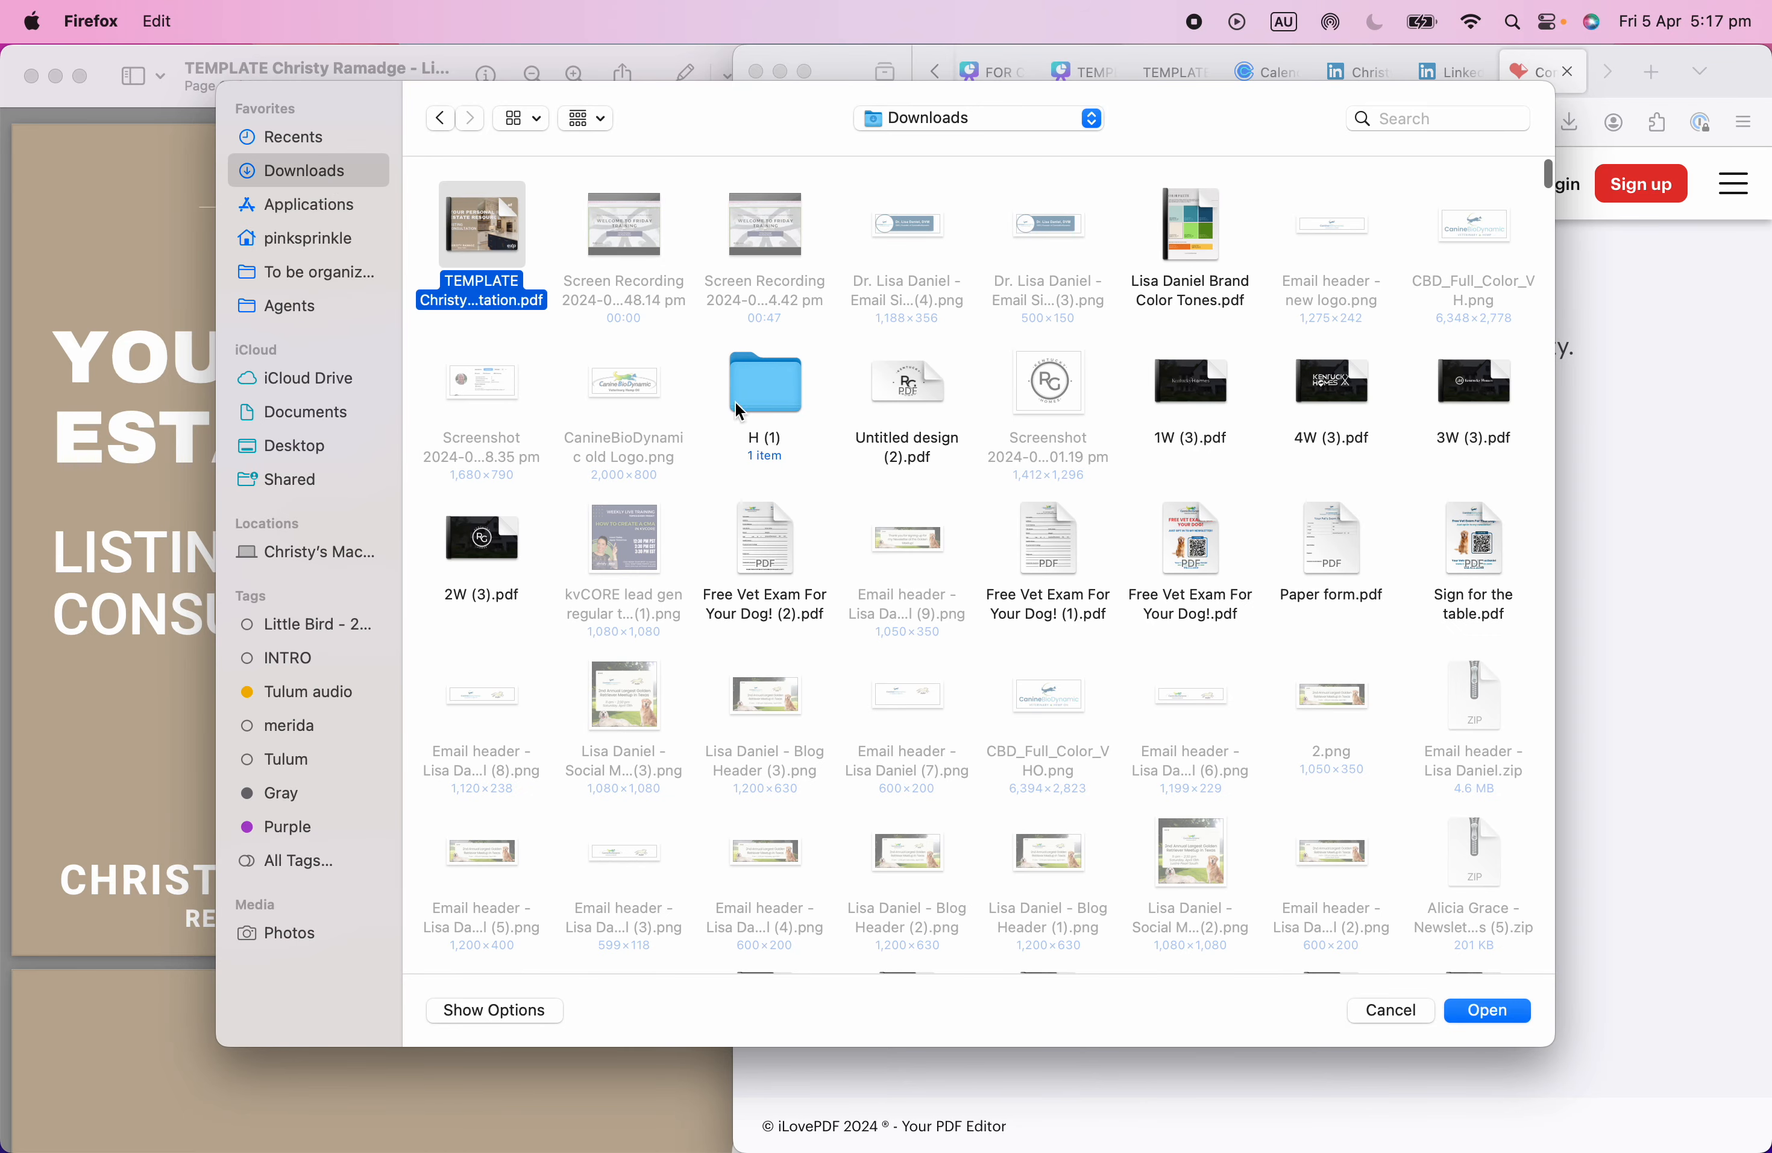
left_click(1459, 1009)
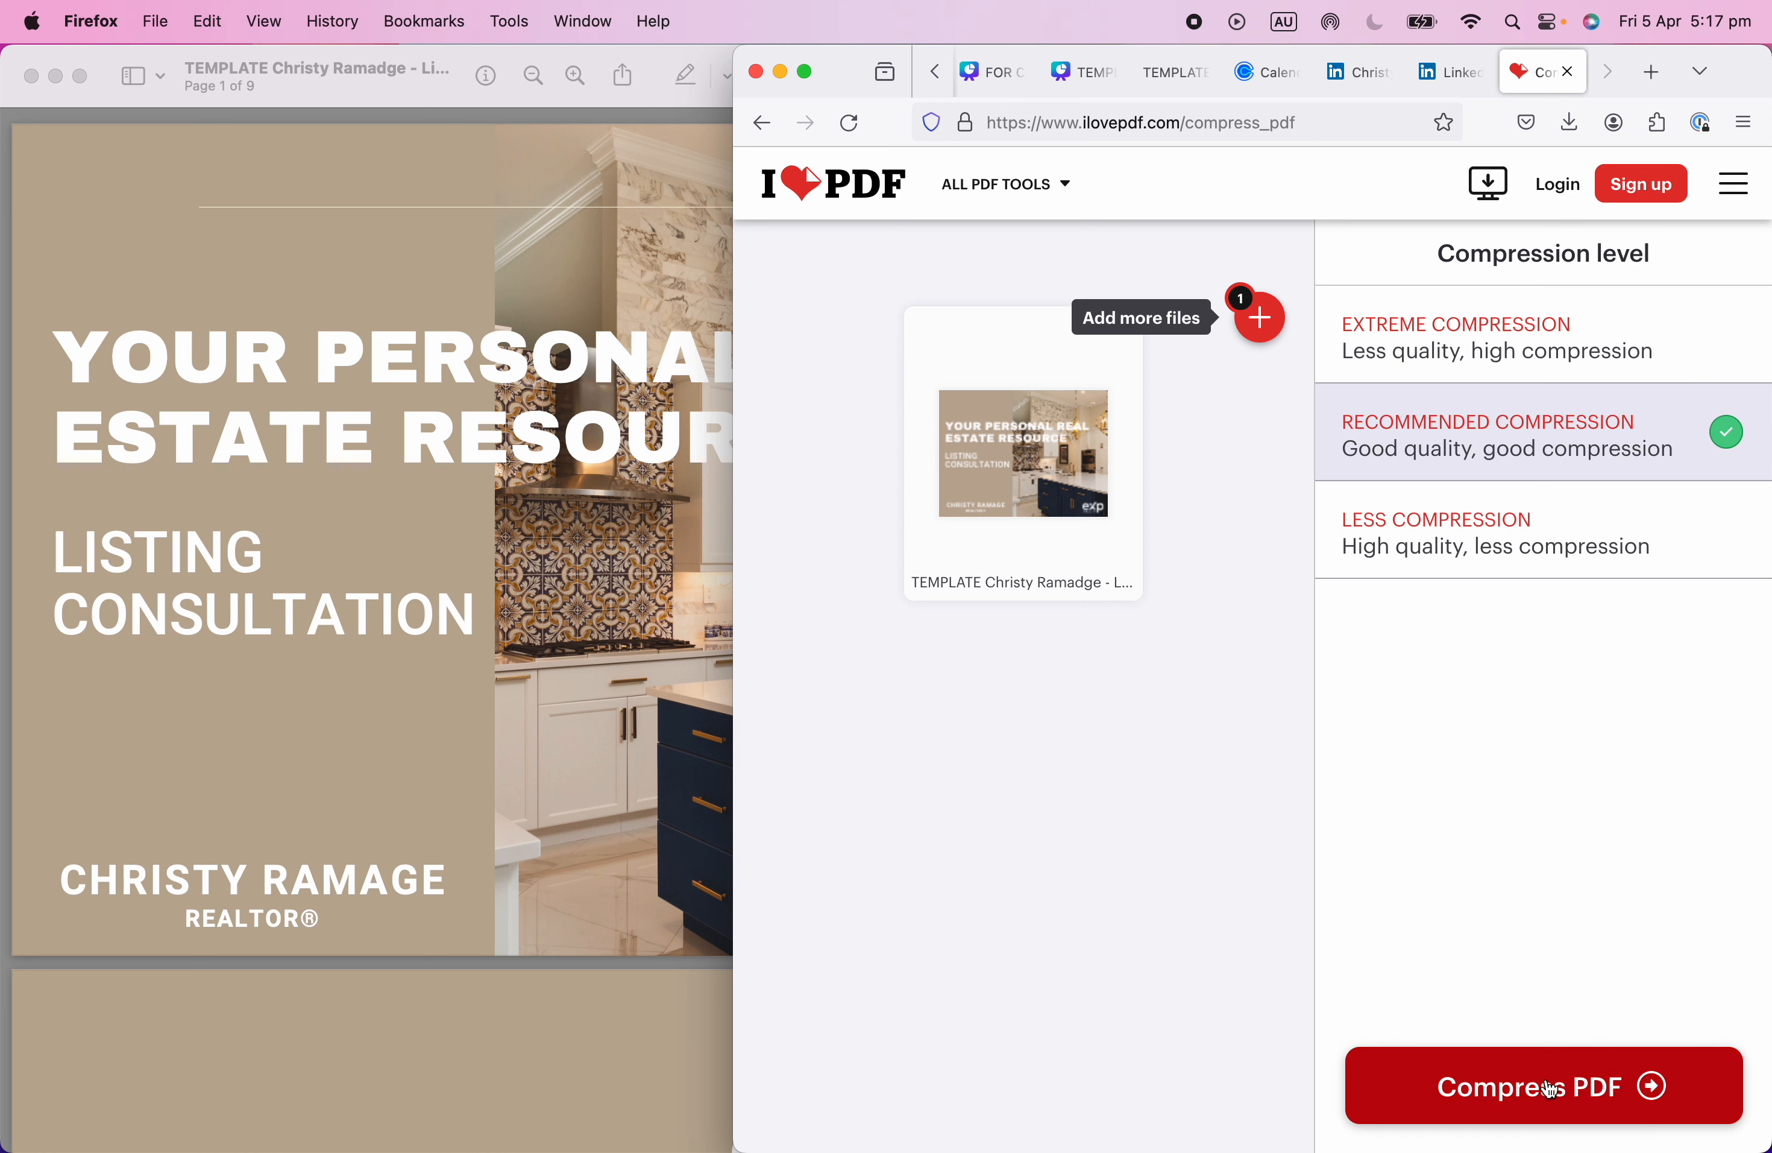
left_click(1564, 1094)
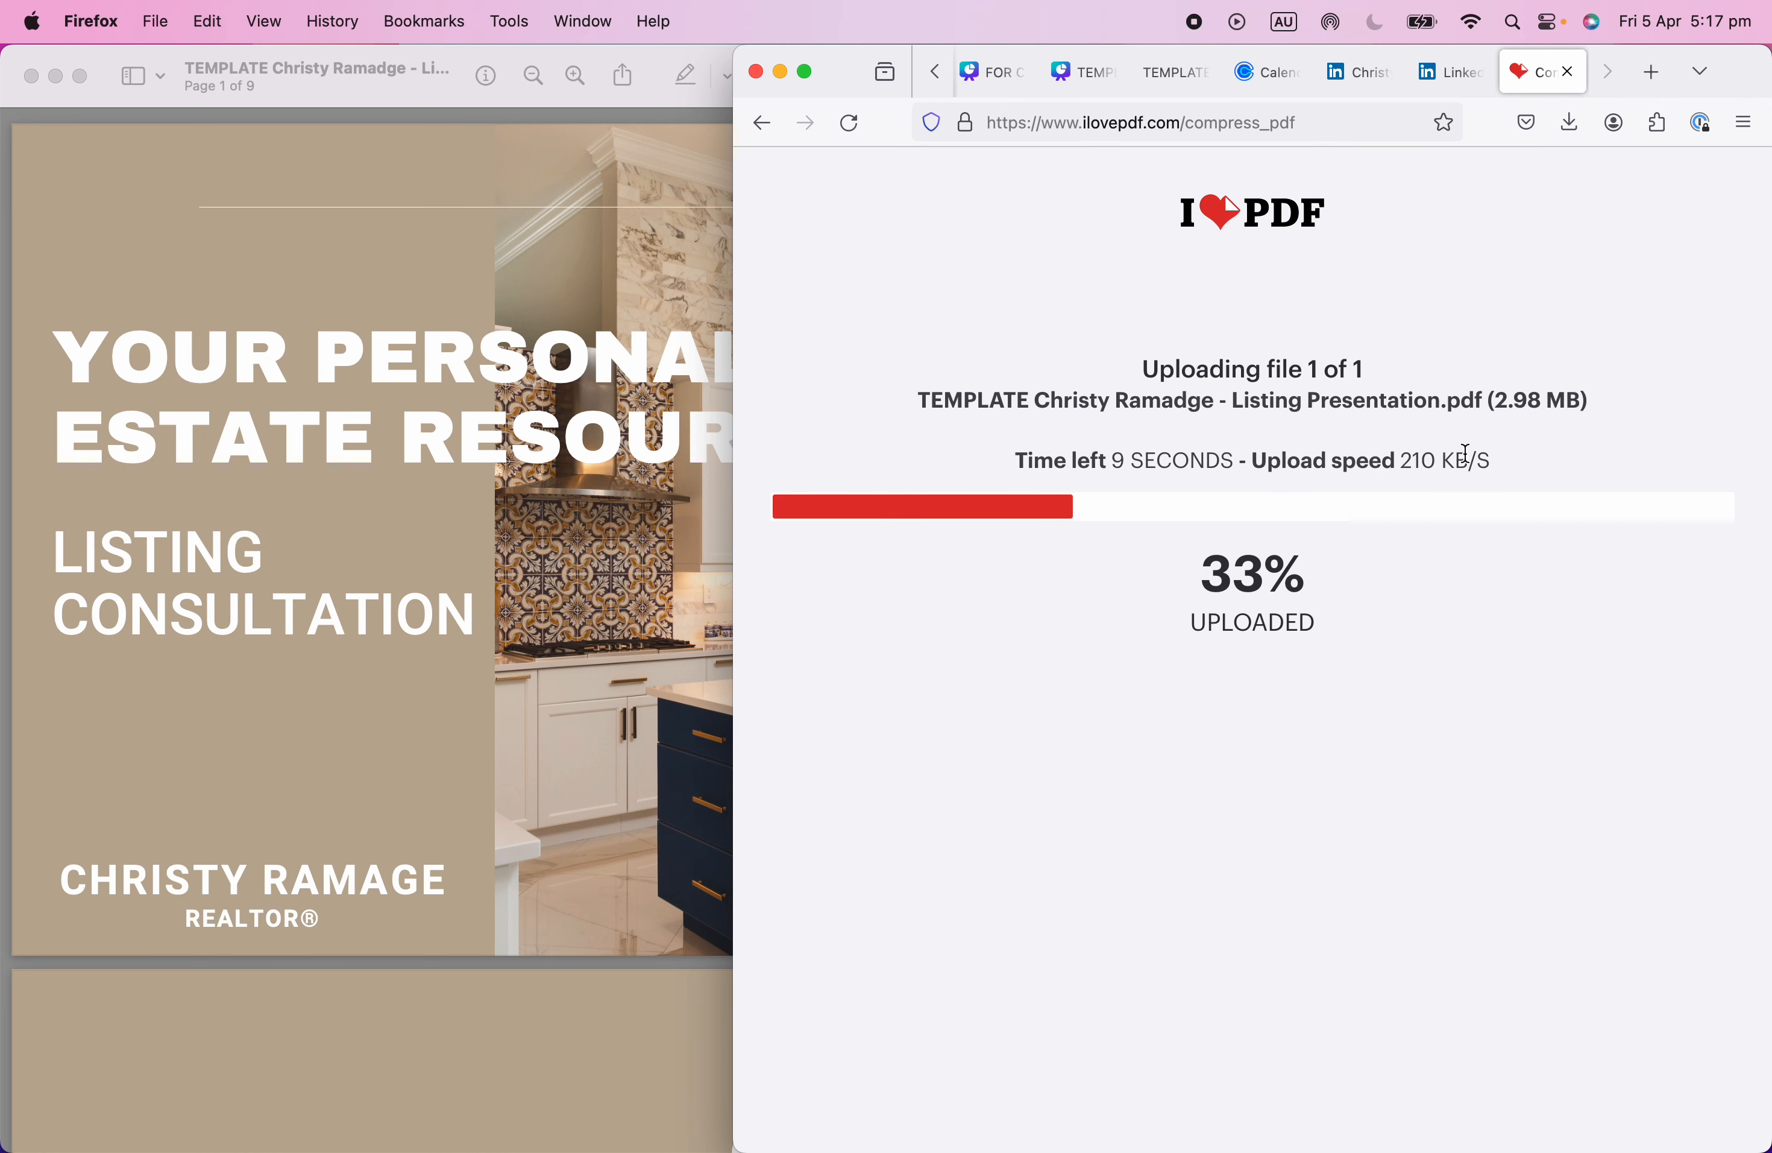
triple_click(1614, 396)
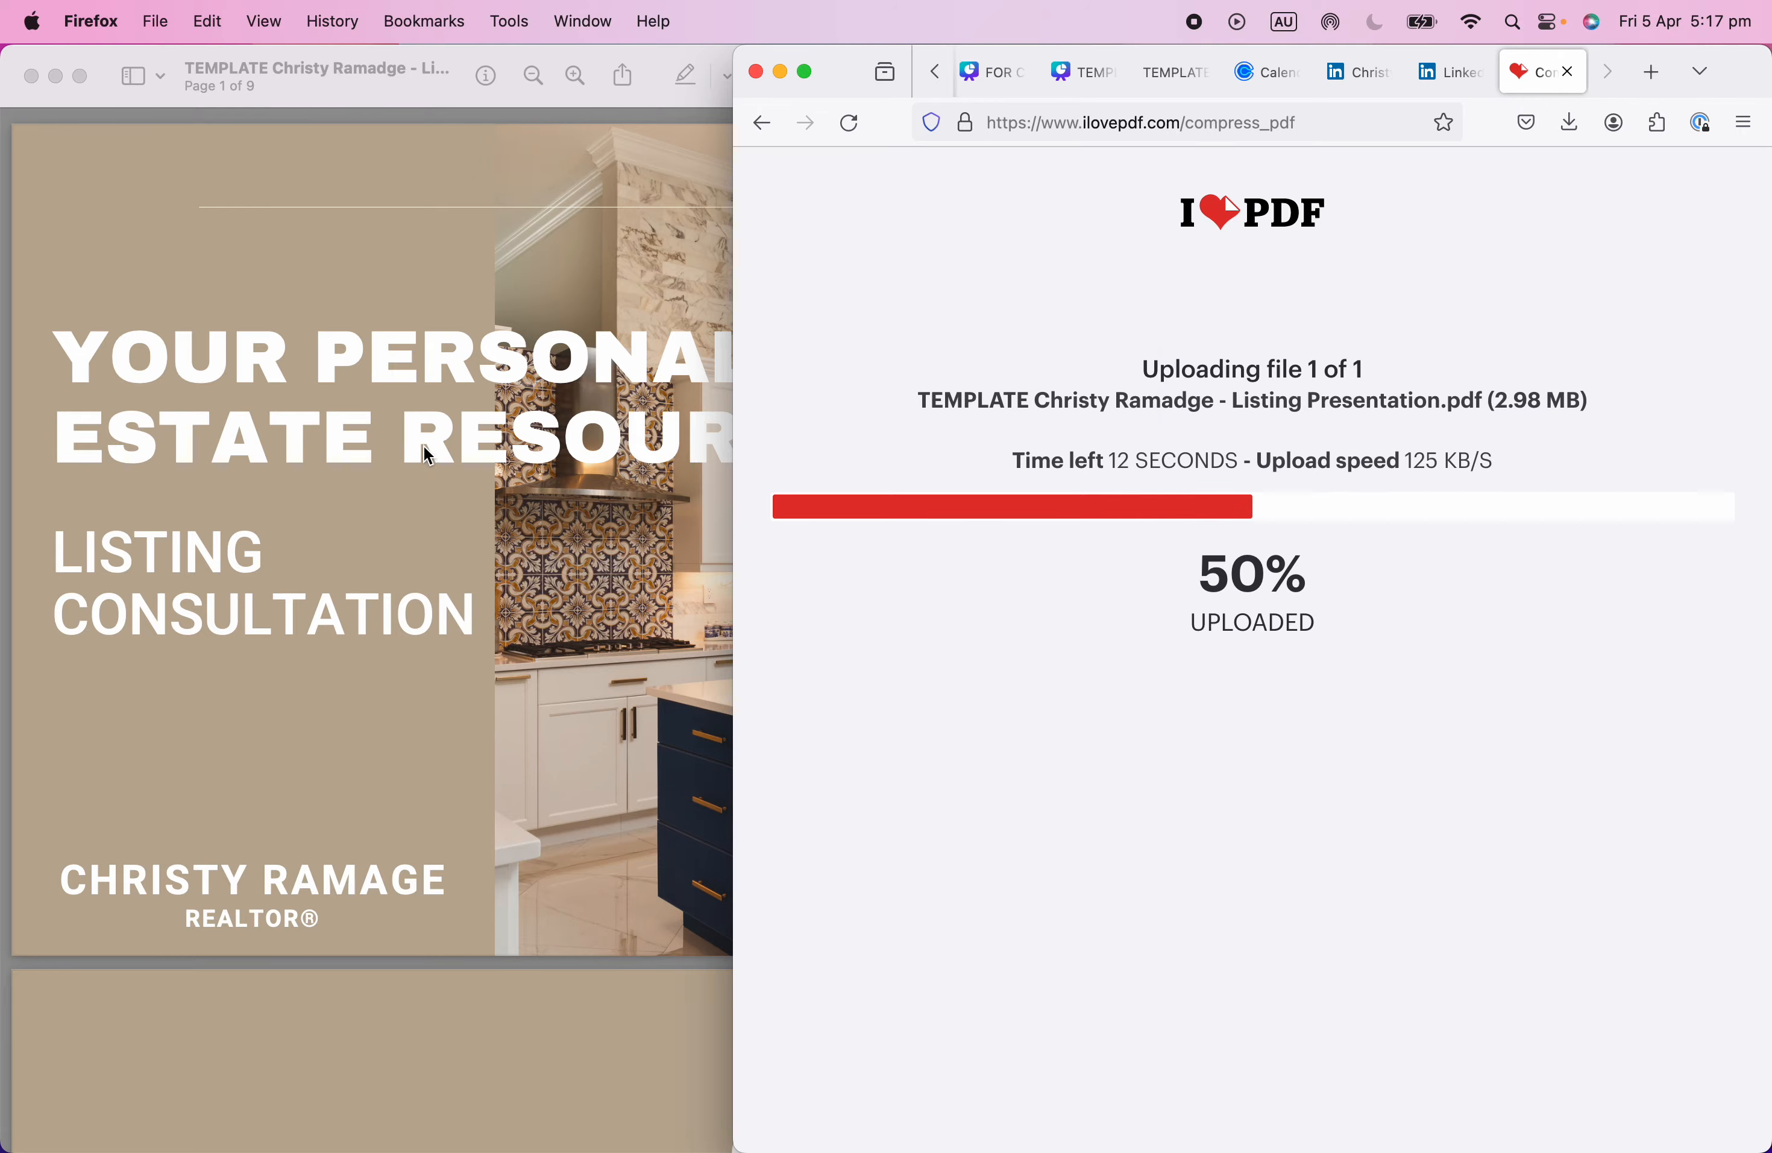
left_click(428, 455)
scroll(965, 558, "down", 10)
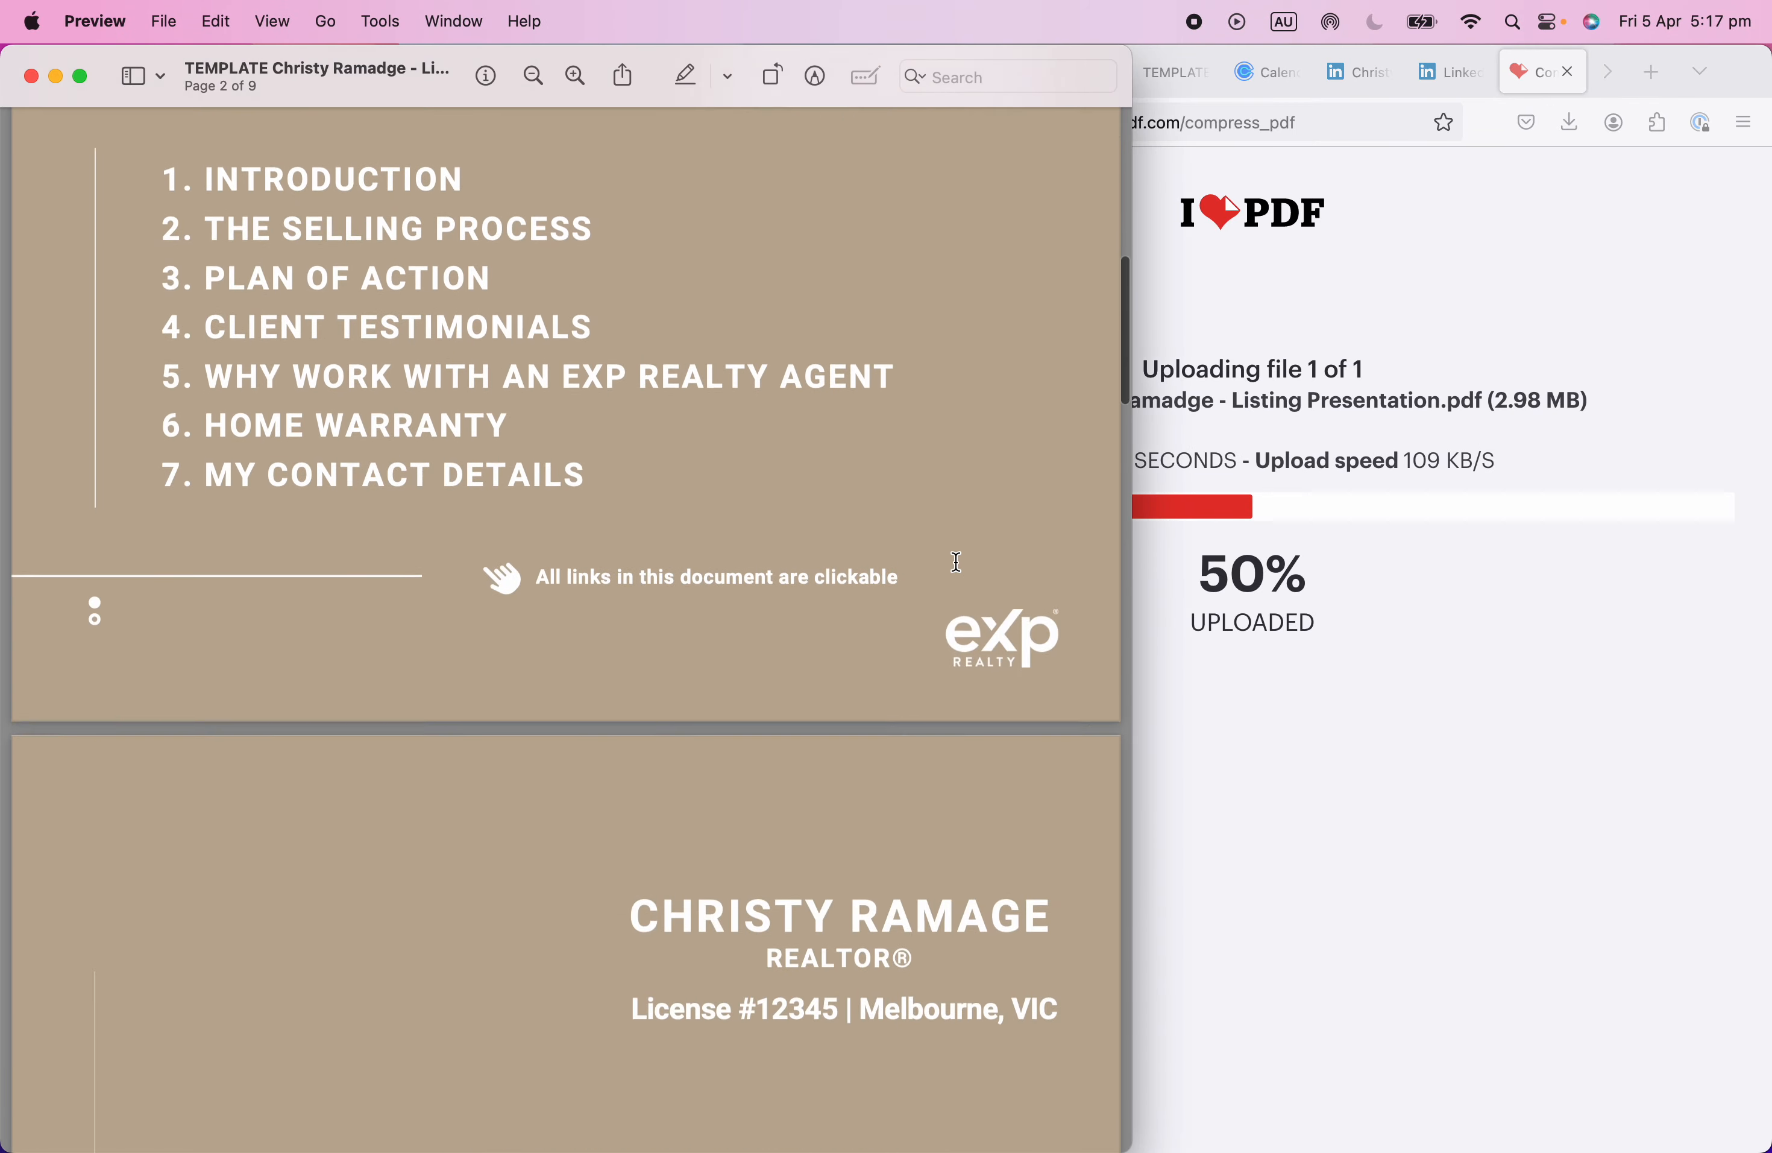
On page 9, open the email link in Mail, then close the message without saving.
scroll(957, 561, "down", 20)
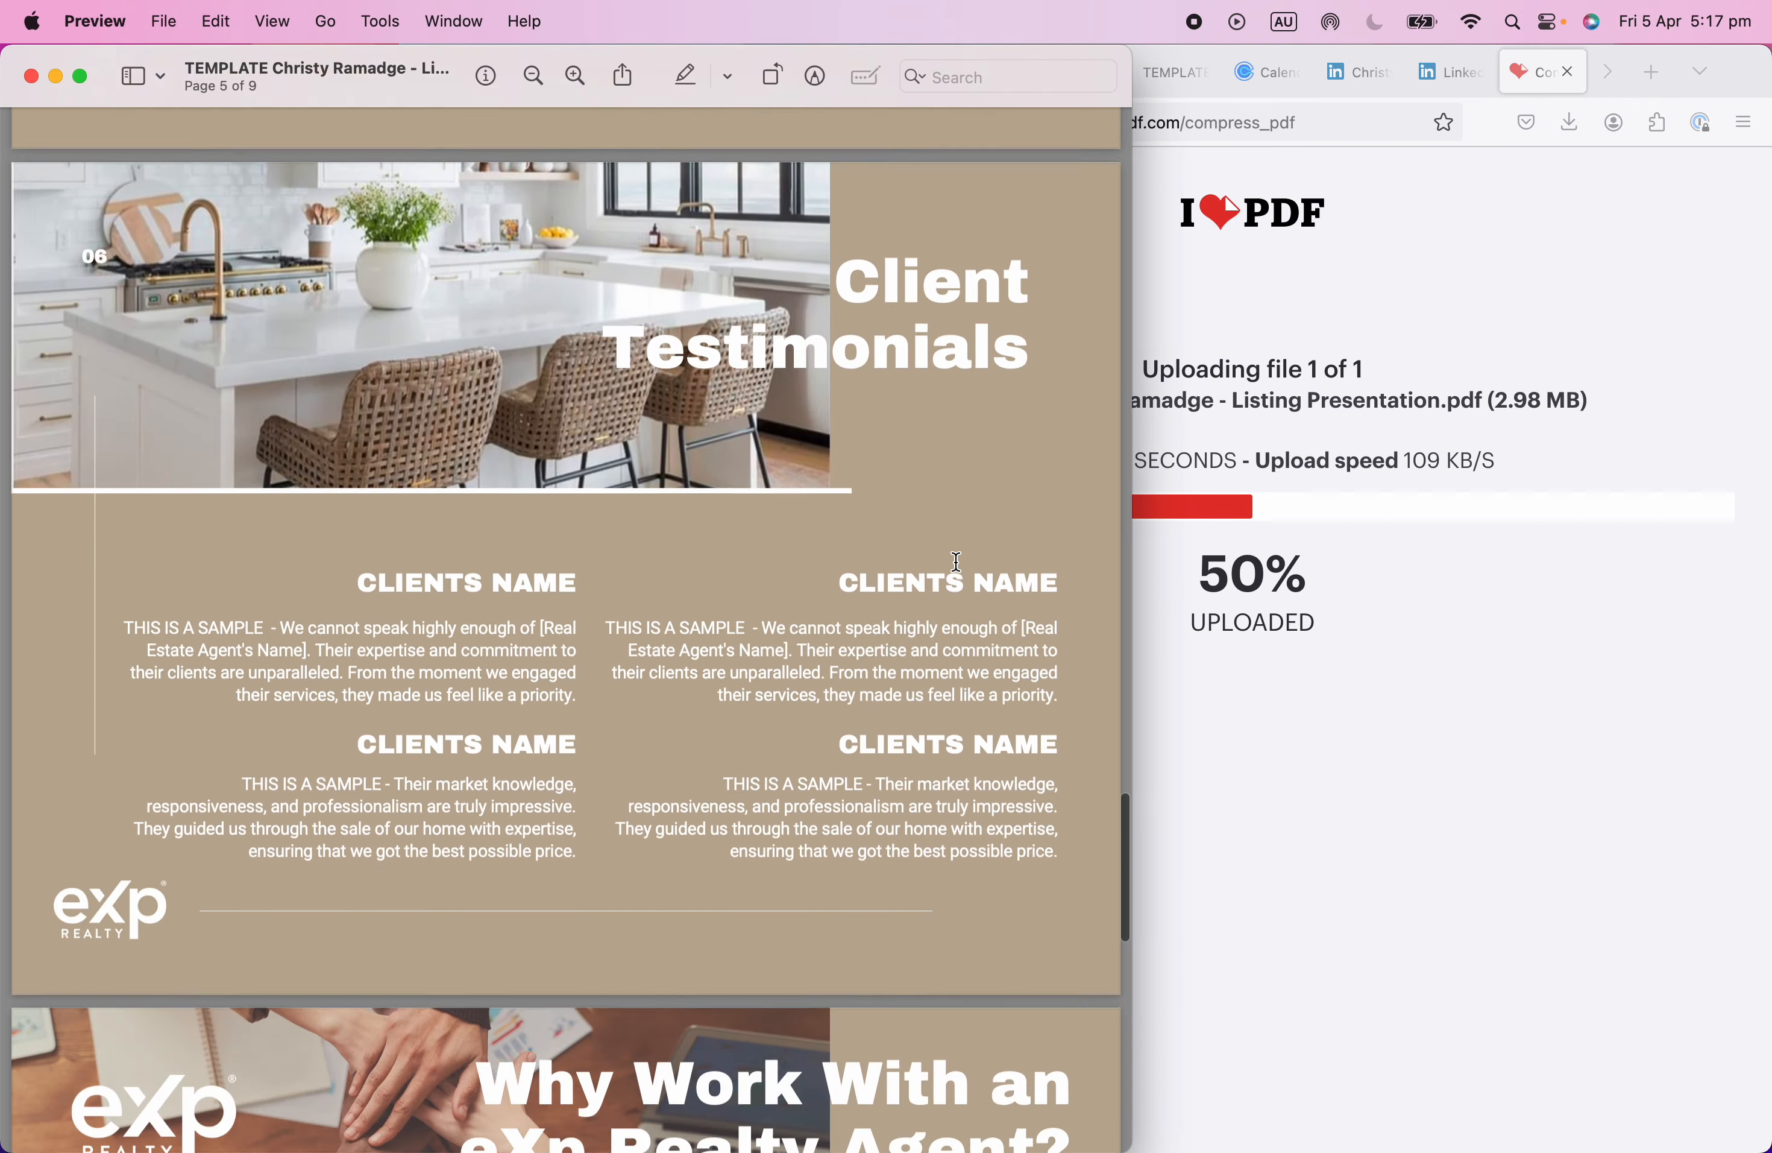
scroll(951, 561, "down", 20)
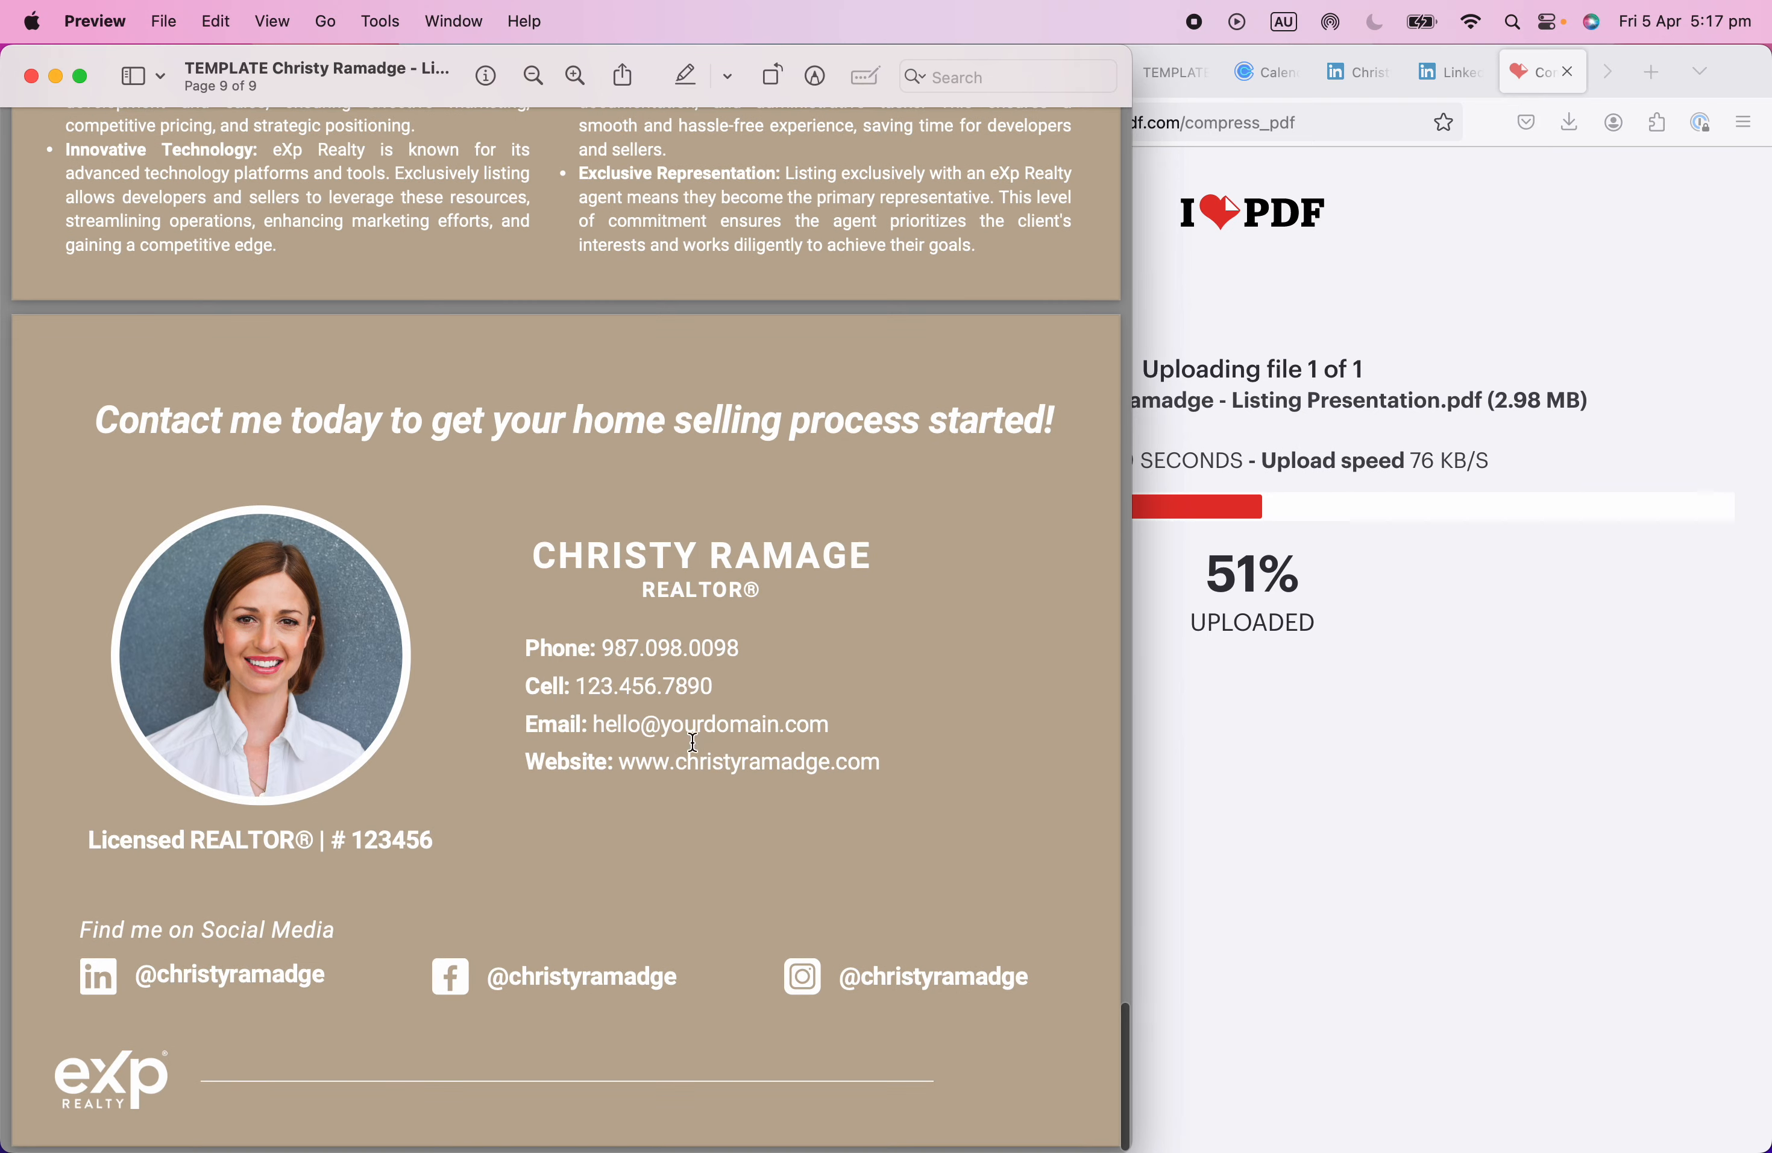
left_click(692, 724)
left_click(651, 685)
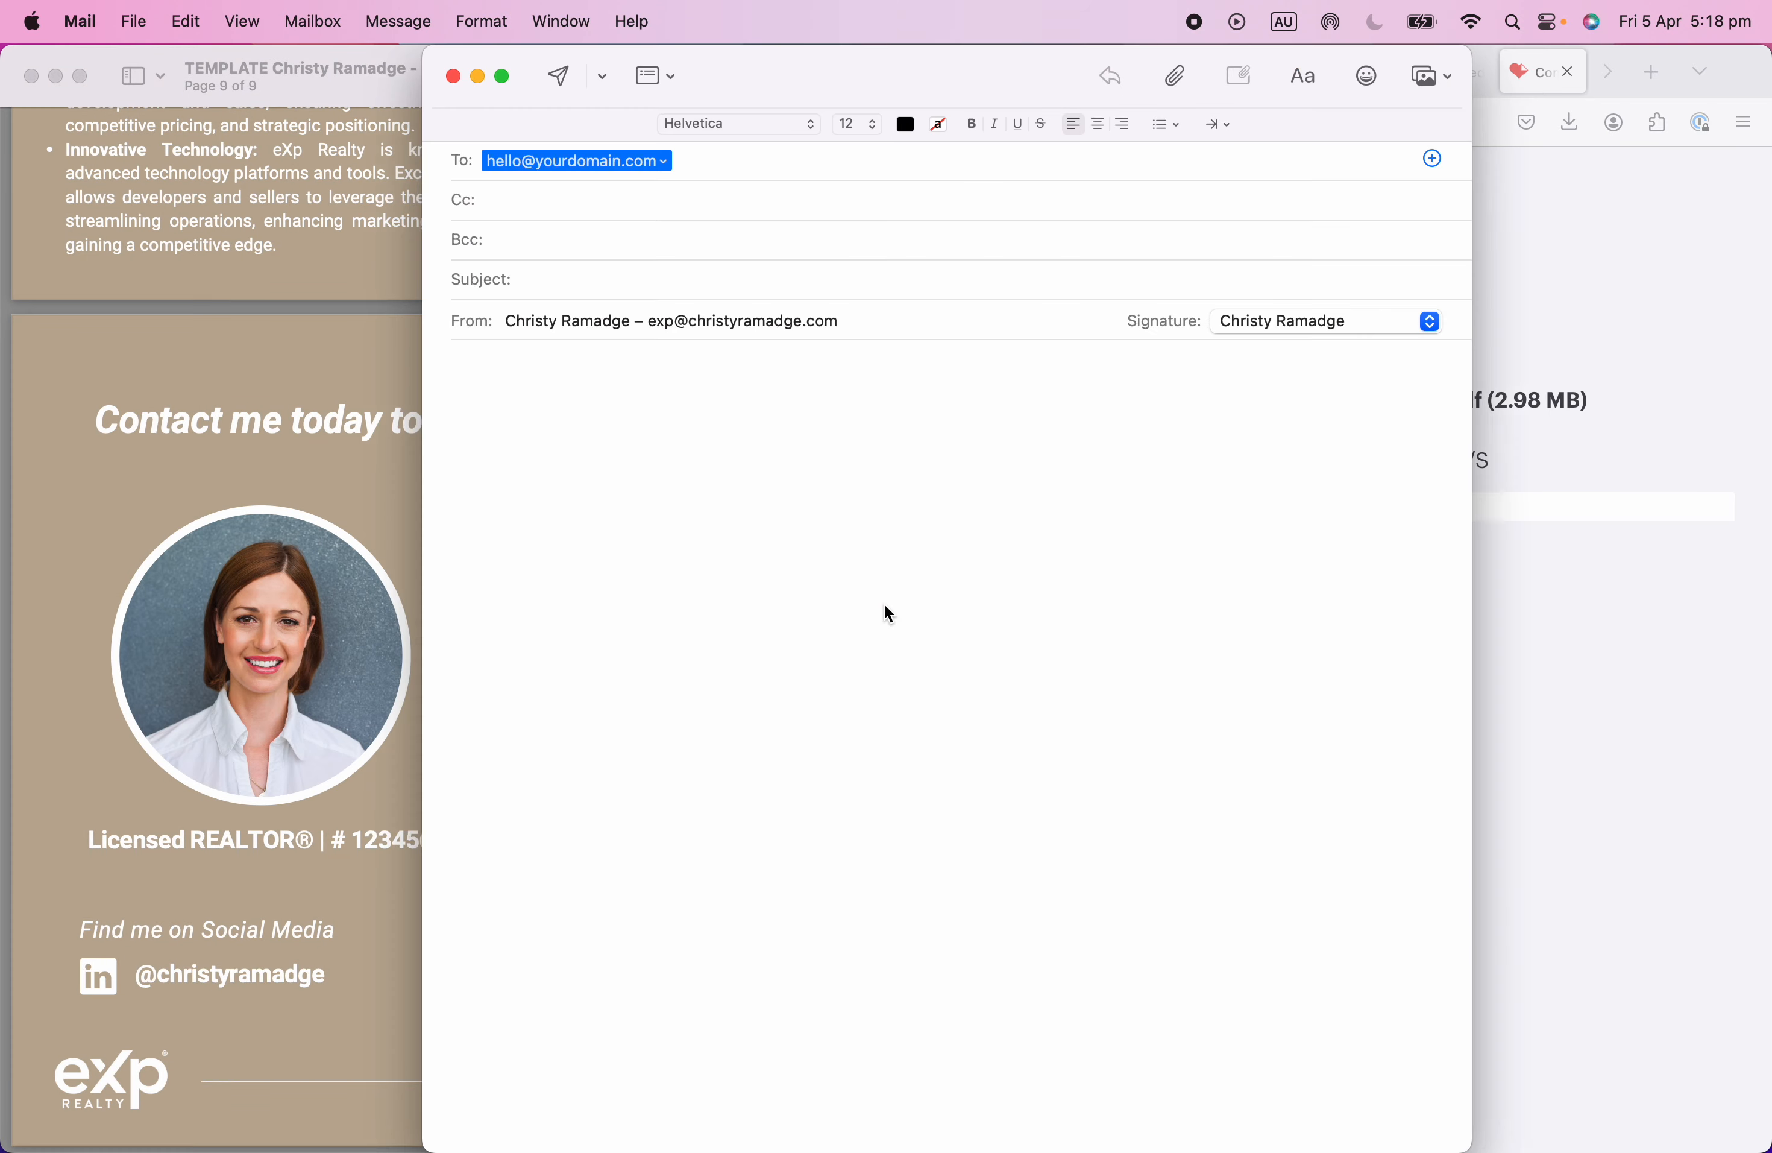
left_click(453, 77)
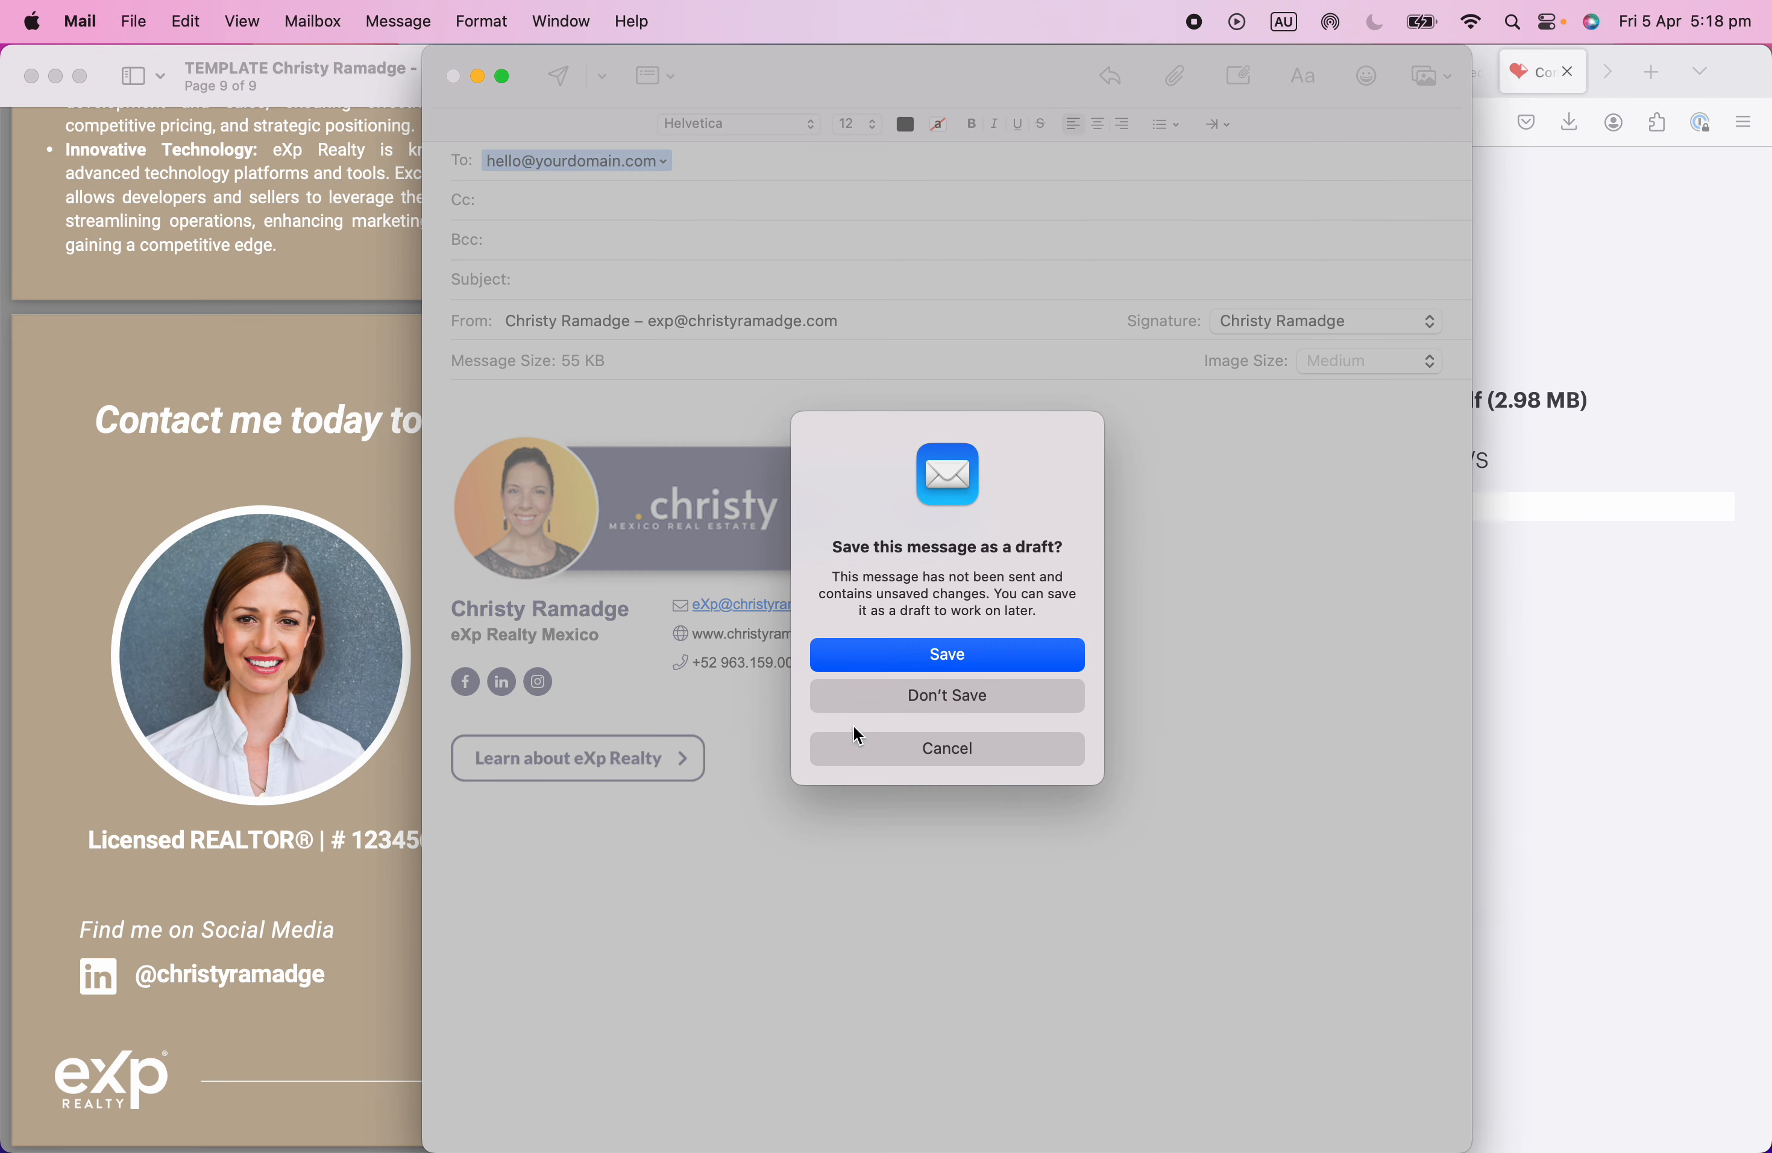
left_click(933, 691)
left_click(1045, 873)
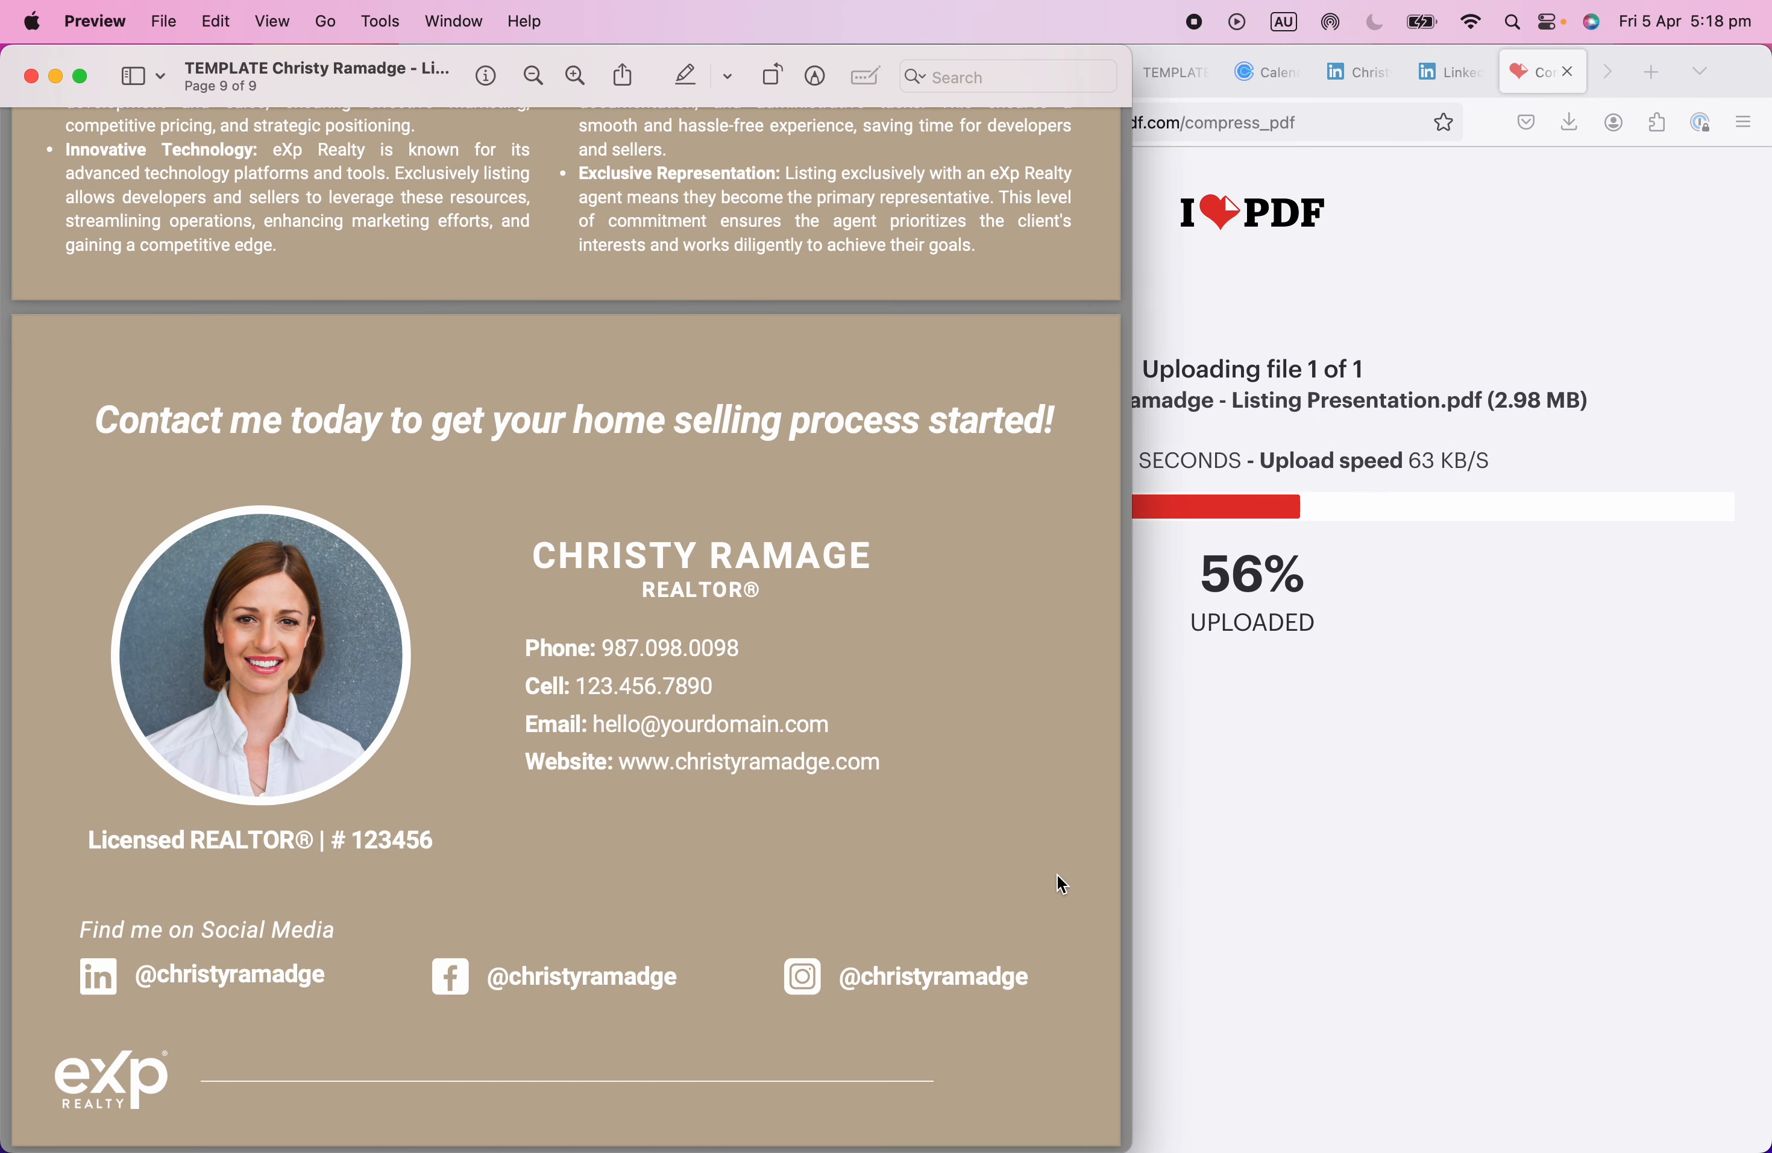